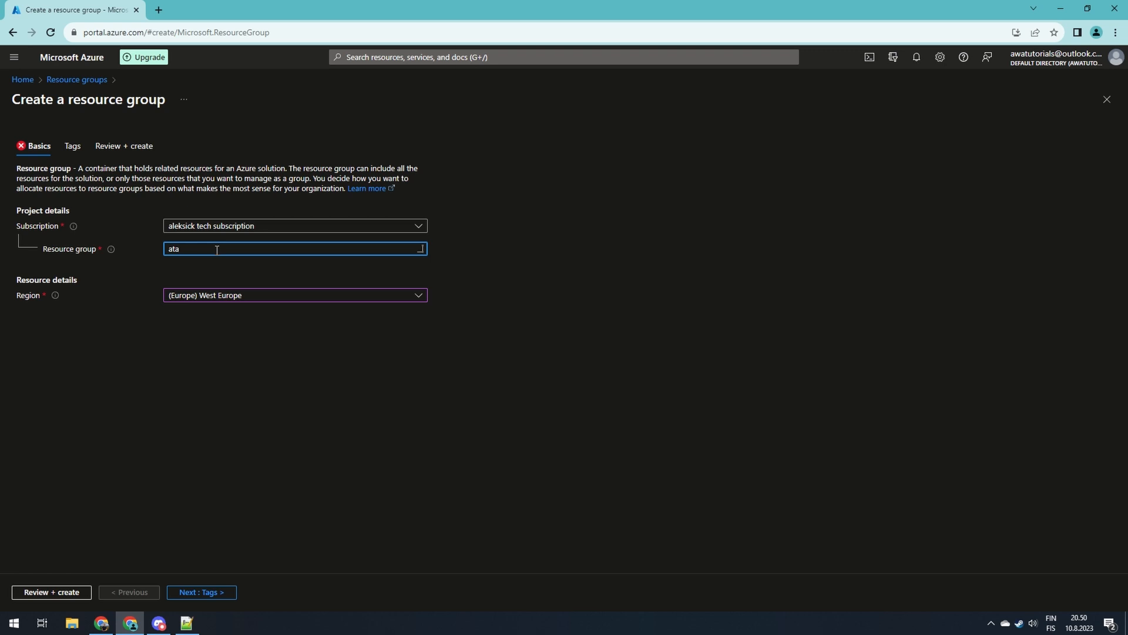
# Step: Name the new resource group atadft-rg-demo and create it in West Europe without any tags
pyautogui.write('dft-rg-demo')
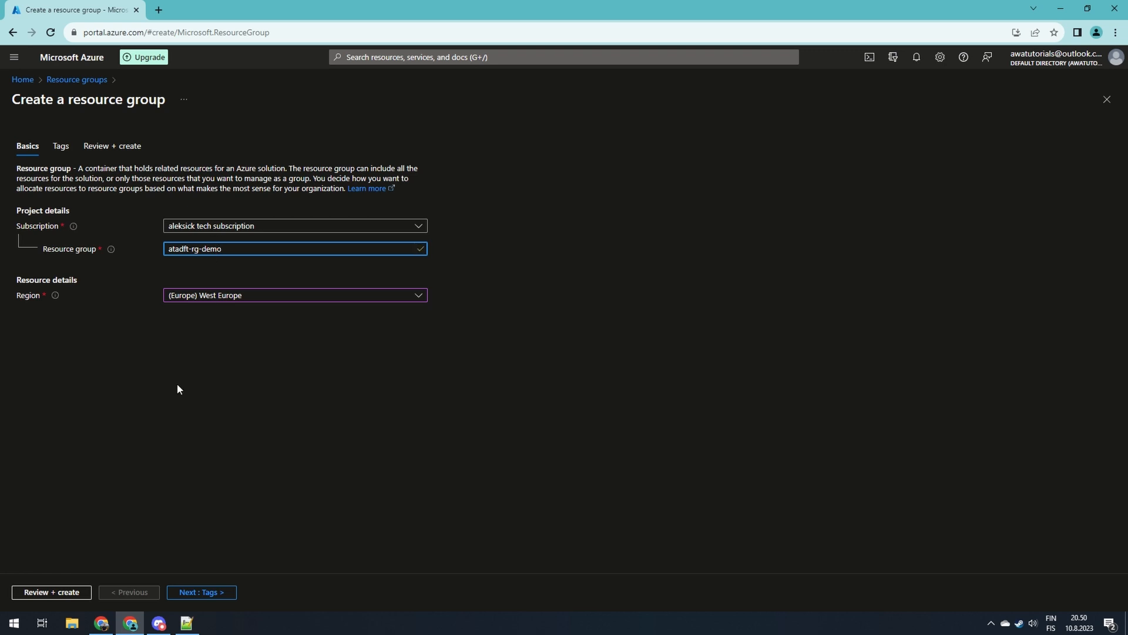
pyautogui.click(184, 593)
pyautogui.click(186, 595)
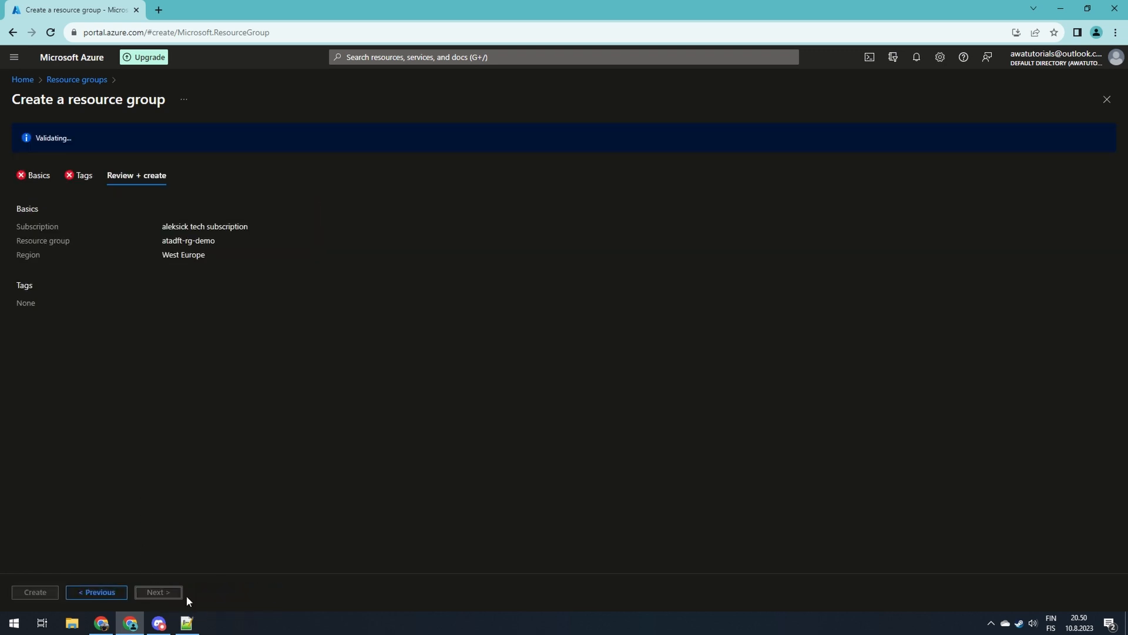
pyautogui.click(18, 594)
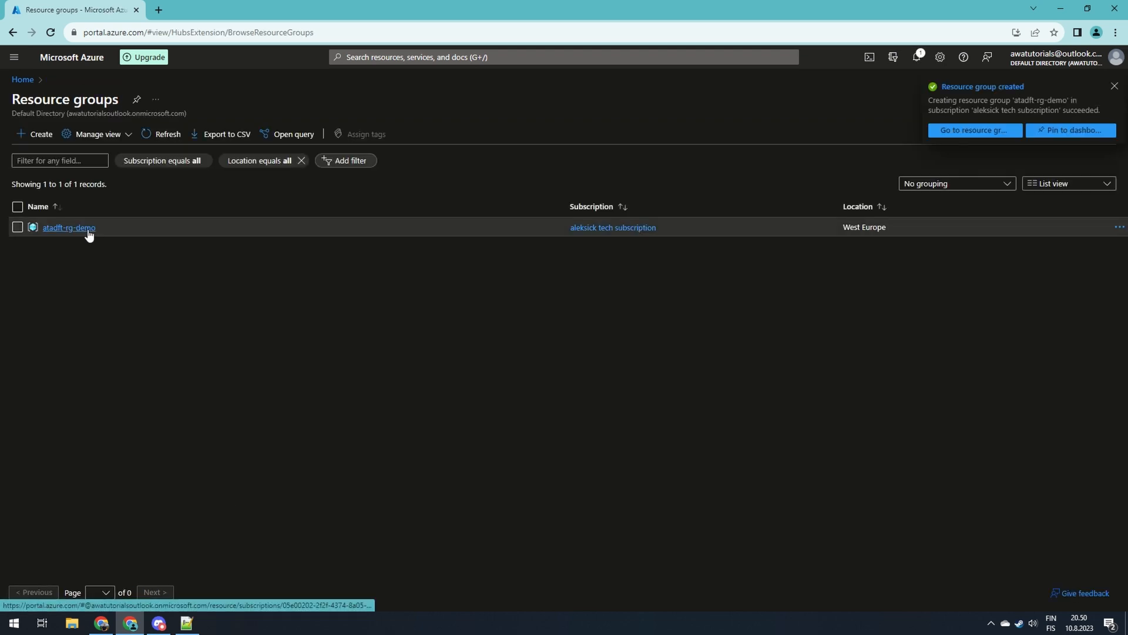
# Step: From the atadft-rg-demo resource group, find Microsoft's Data Factory in the Marketplace by searching "data factory" and start creating it
pyautogui.click(69, 228)
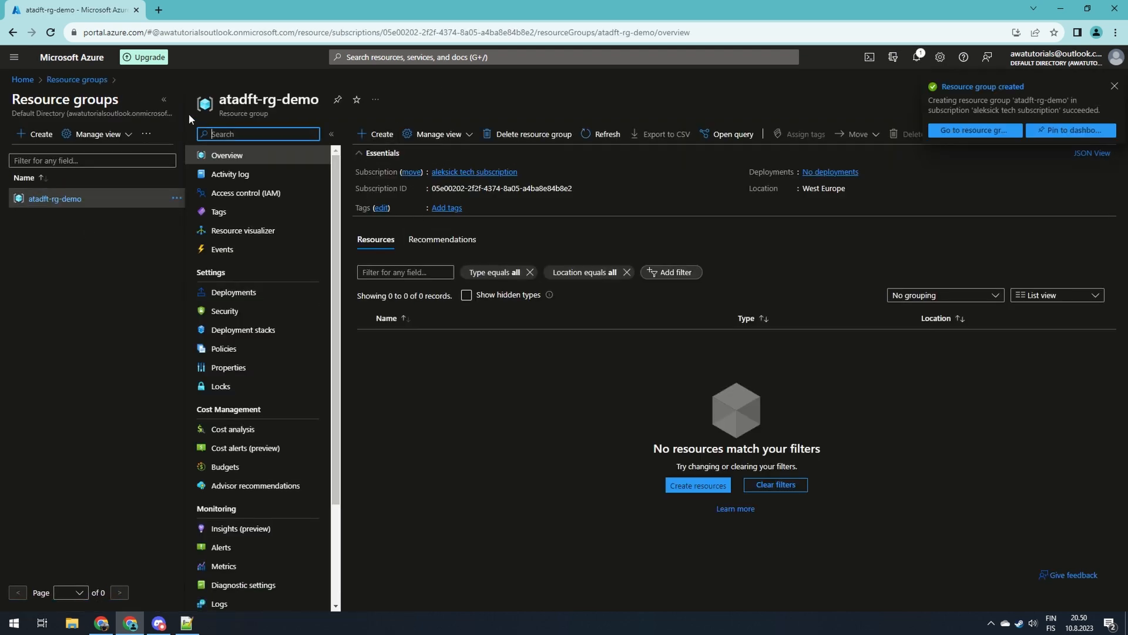
pyautogui.click(211, 134)
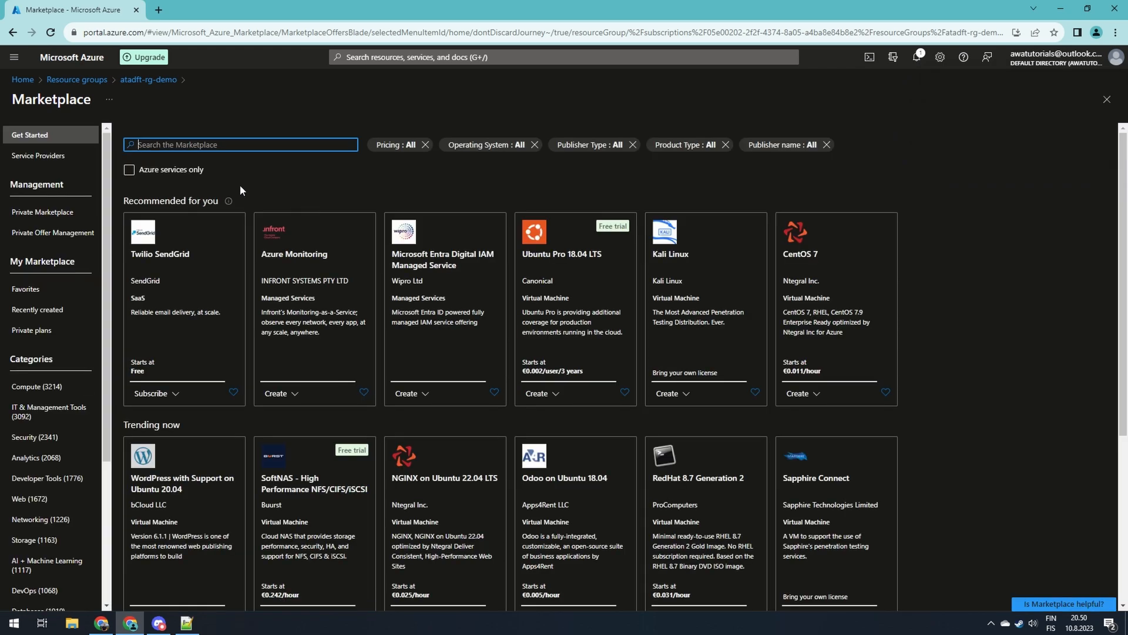
pyautogui.write('data factory')
pyautogui.press('Return')
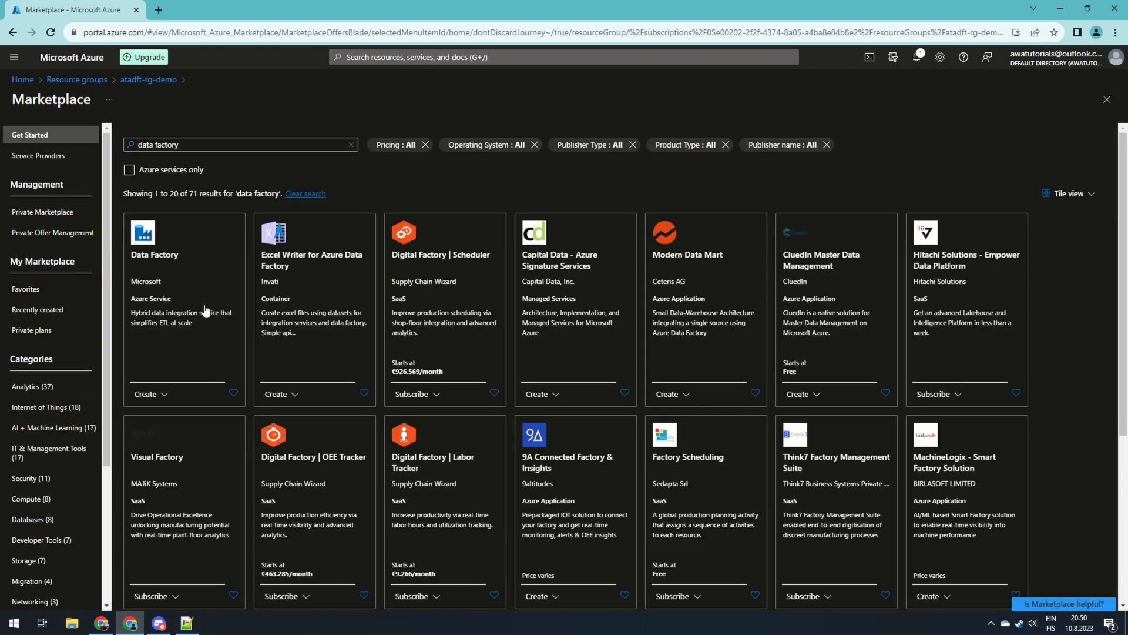
pyautogui.click(172, 269)
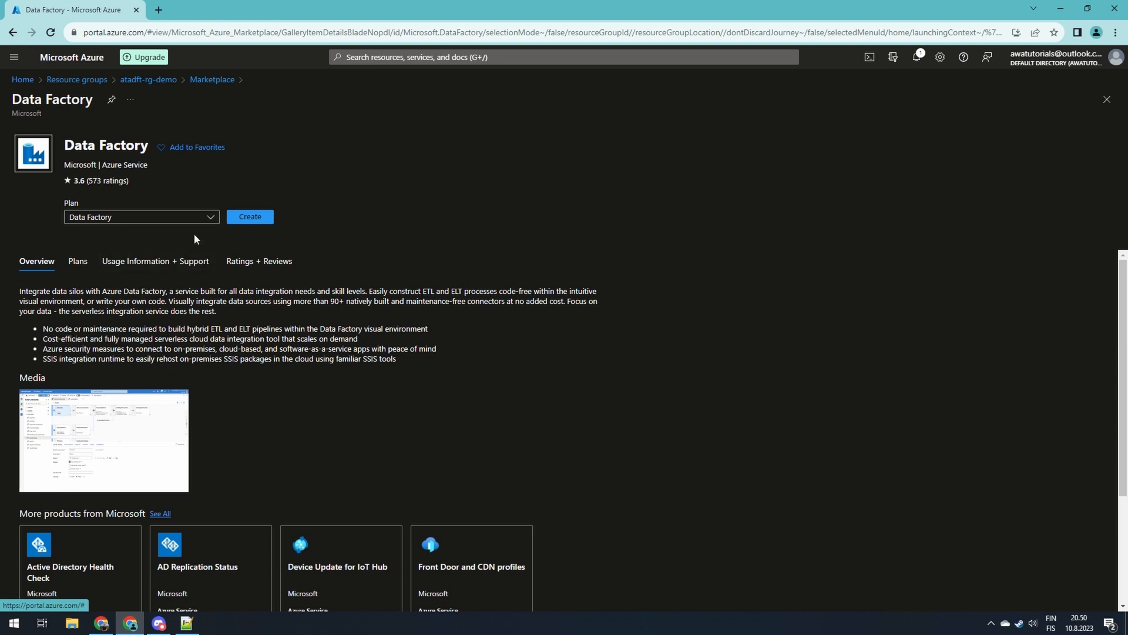
pyautogui.click(251, 216)
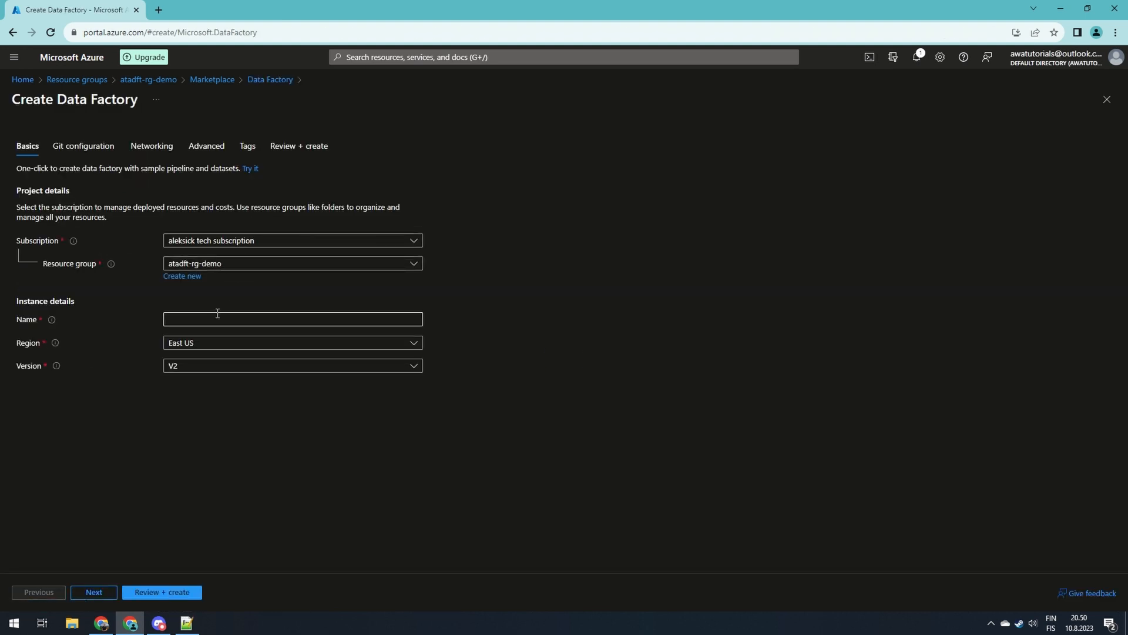
# Step: Name the data factory atadft-adf-demo and set its region to West Europe, keeping version V2
pyautogui.click(217, 313)
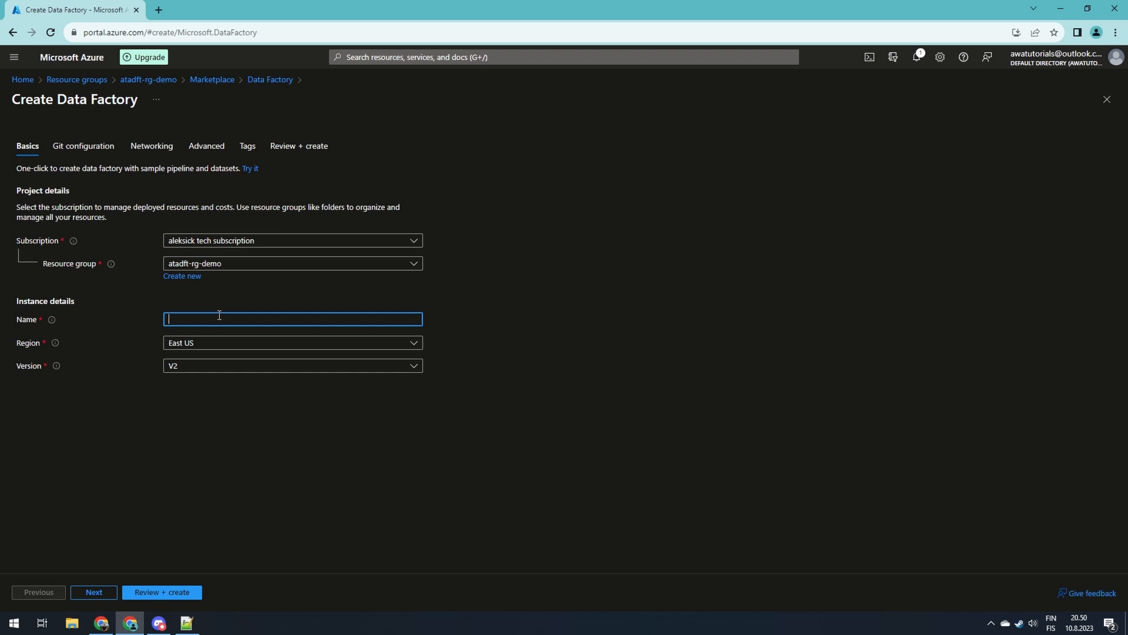
pyautogui.write('atadft-adf-demo')
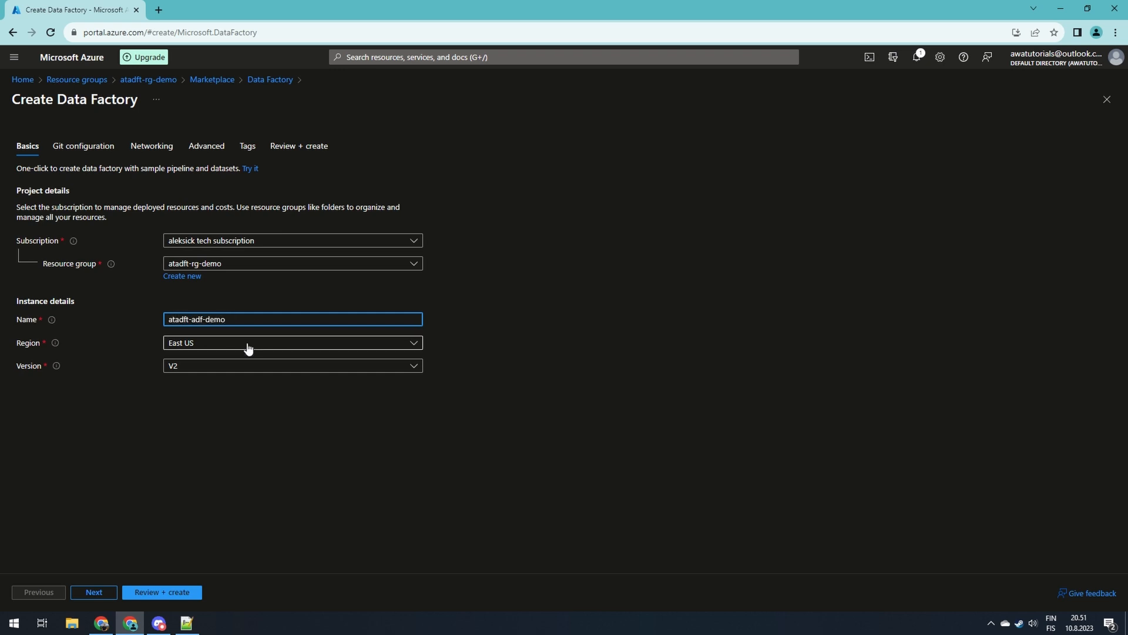
pyautogui.click(248, 345)
pyautogui.write('wes')
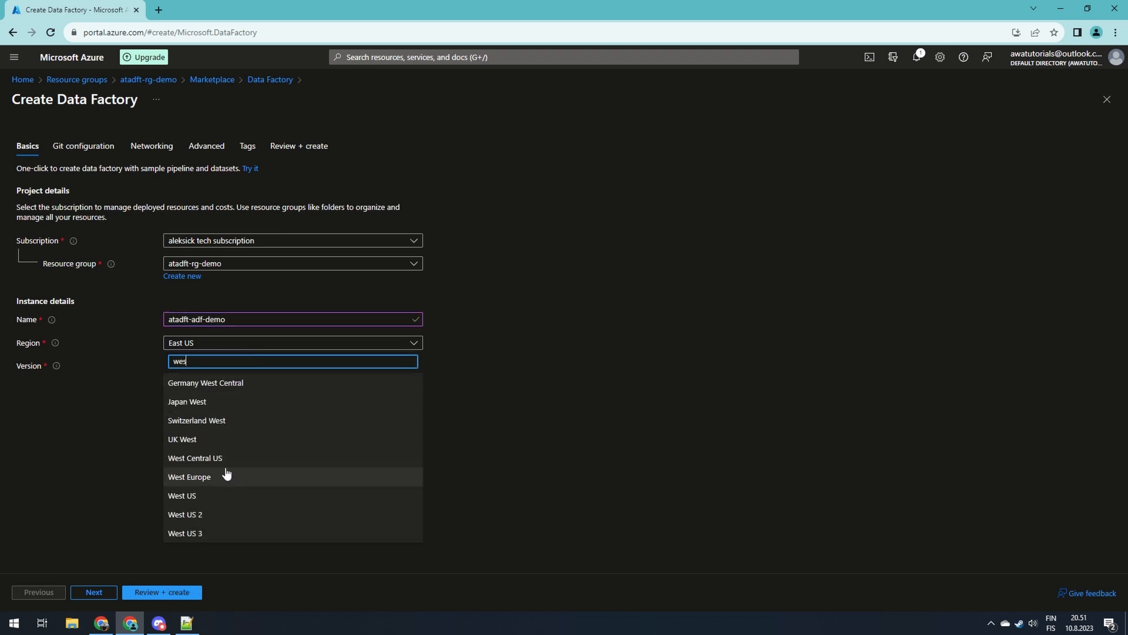
pyautogui.click(226, 476)
pyautogui.click(239, 369)
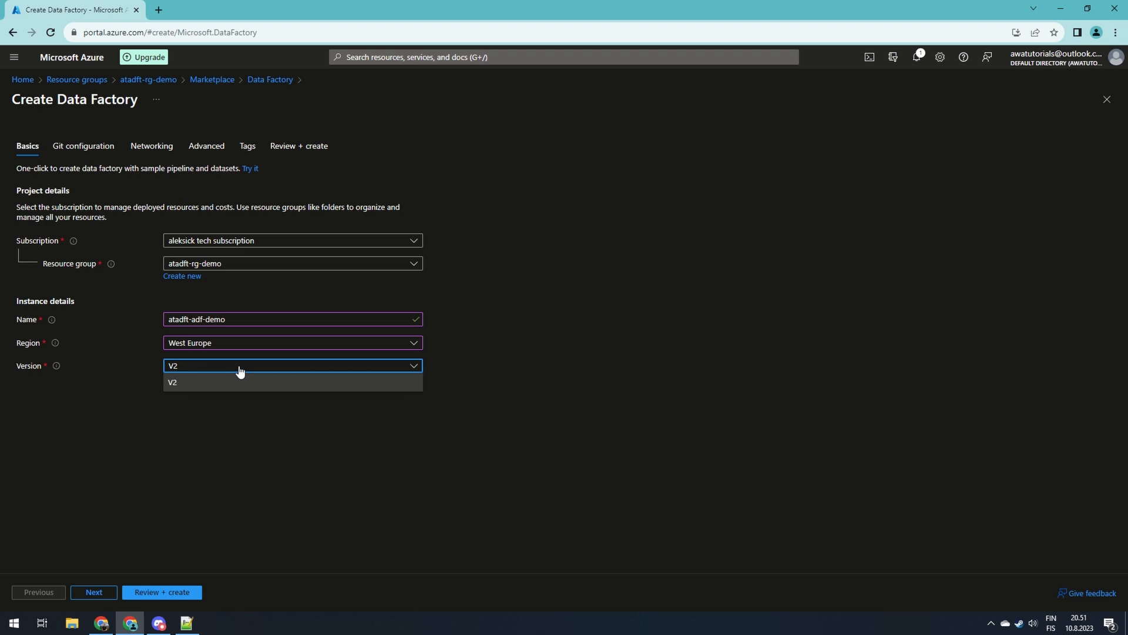
pyautogui.click(227, 432)
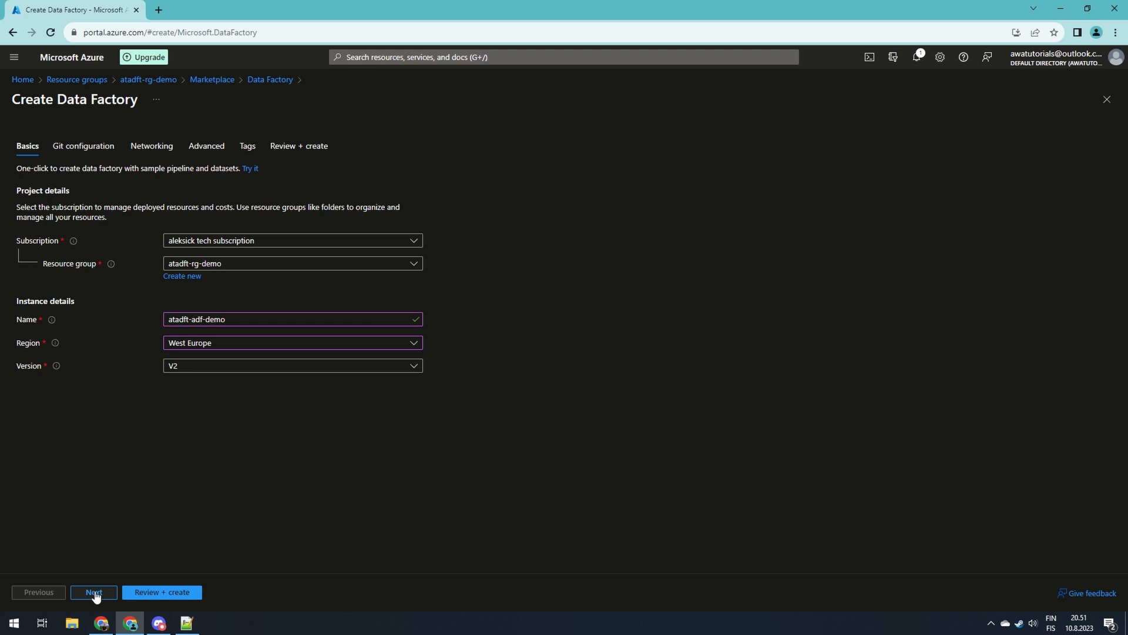
# Step: Accept the default Git, networking, encryption and tag settings and create the data factory
pyautogui.click(94, 593)
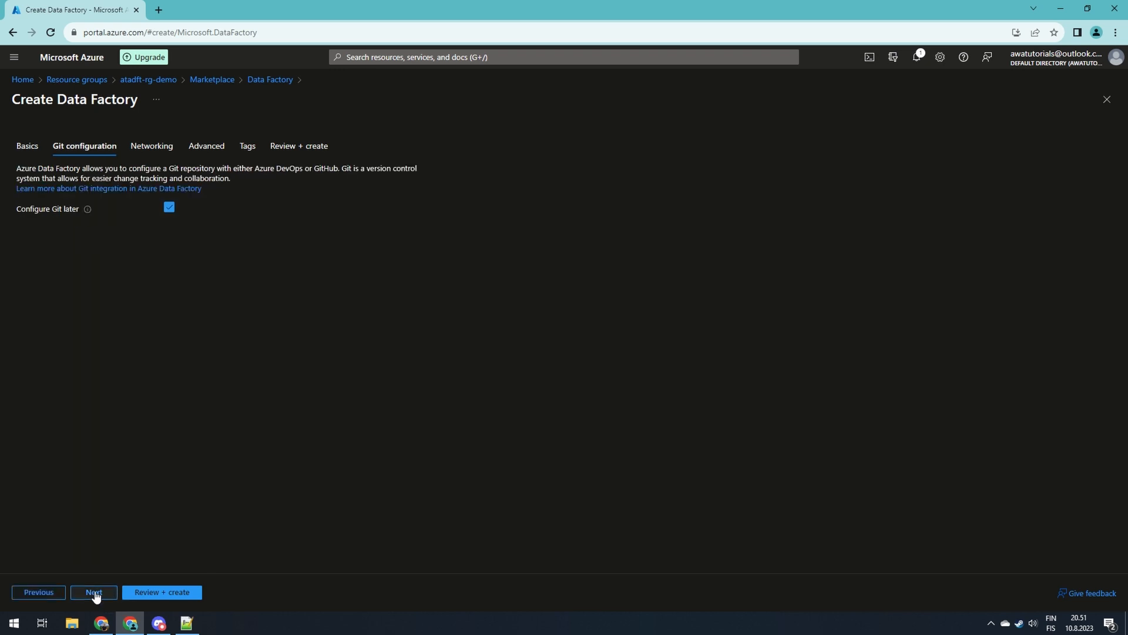
pyautogui.click(94, 593)
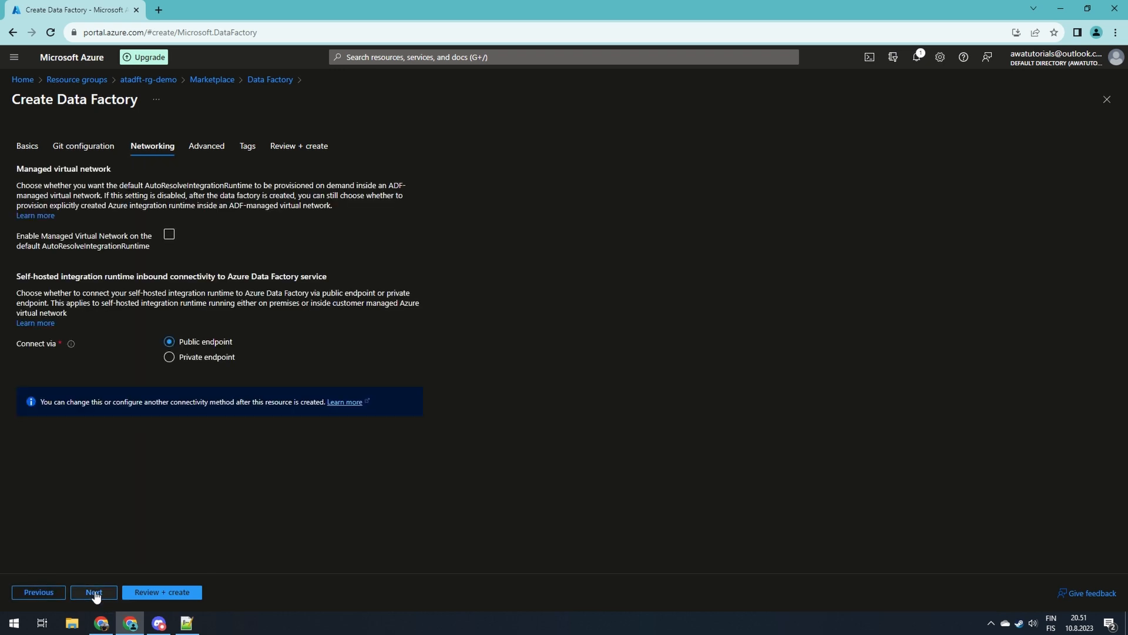
pyautogui.click(94, 592)
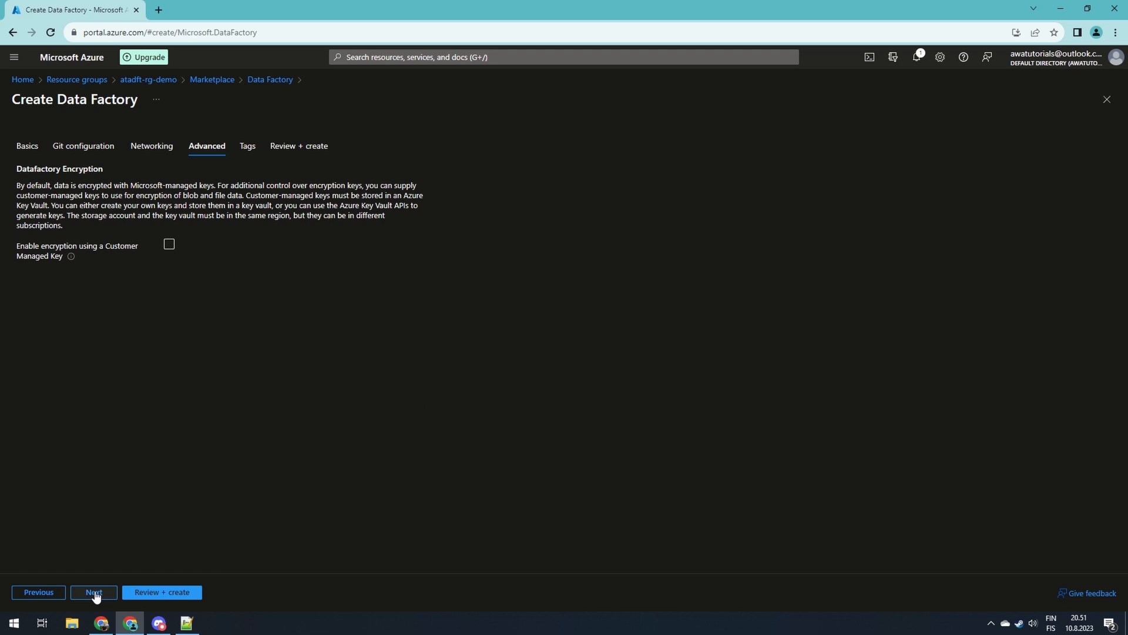
pyautogui.click(94, 592)
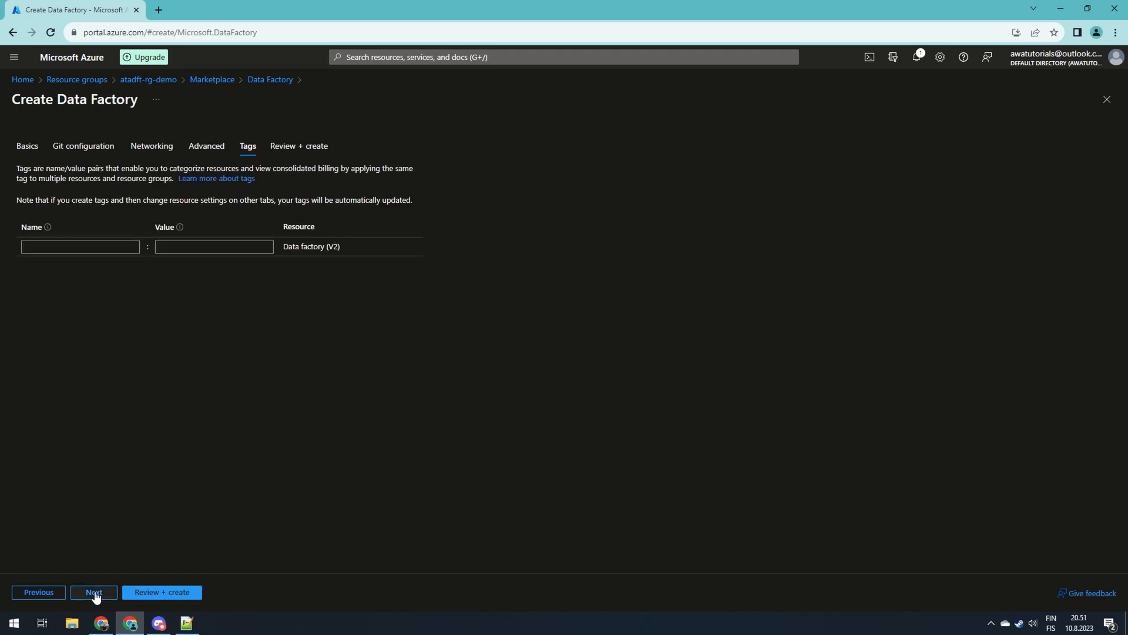
pyautogui.click(94, 592)
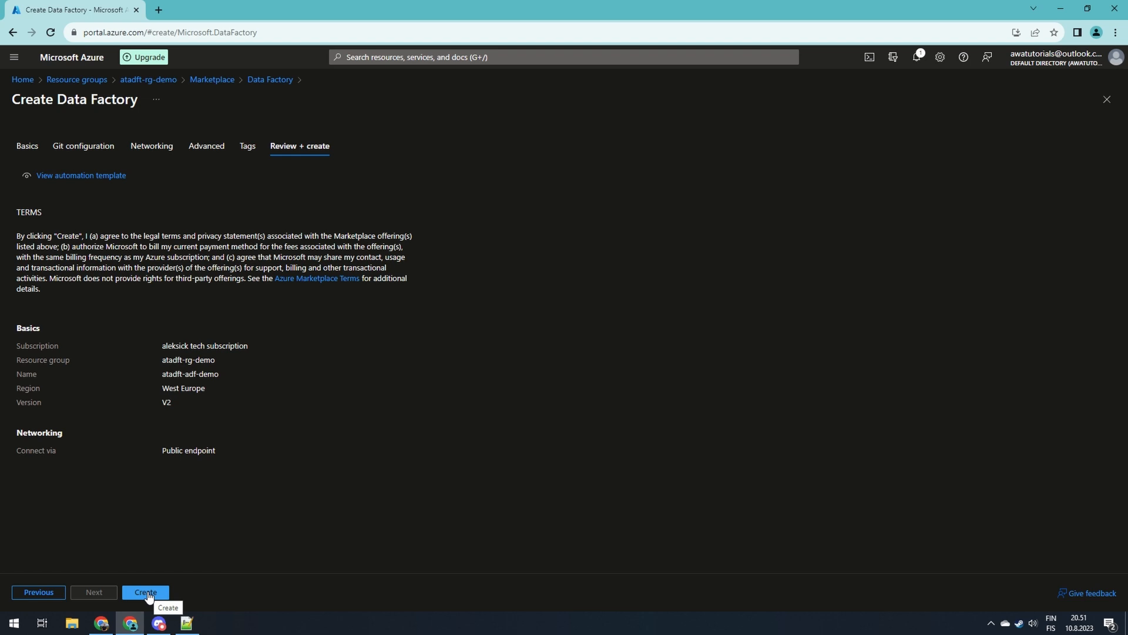
pyautogui.click(147, 594)
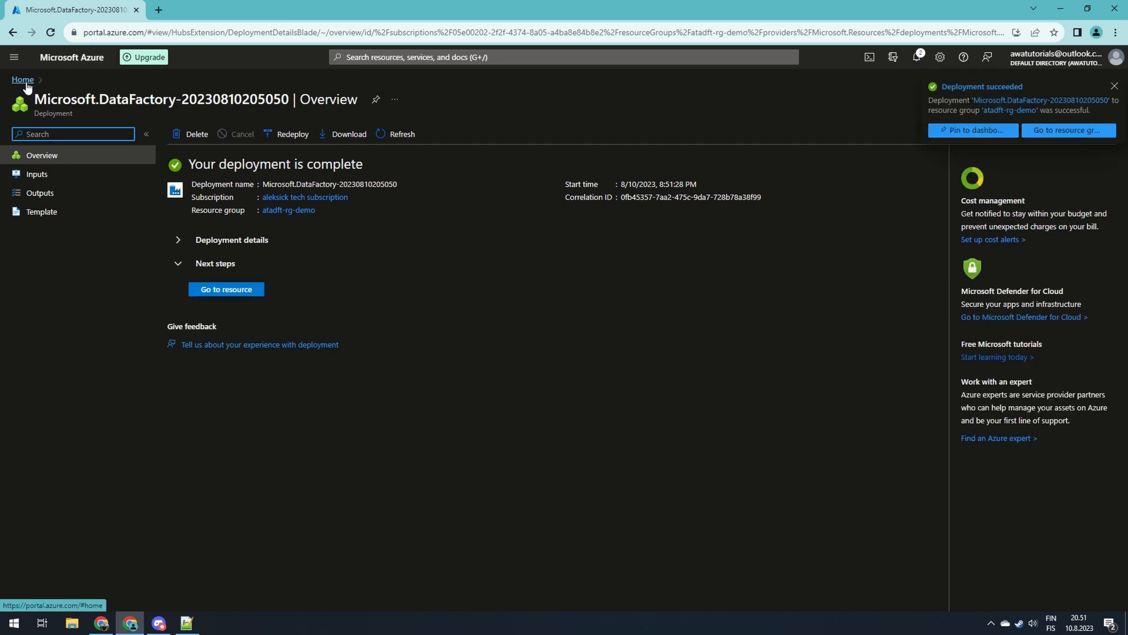
# Step: Open the new data factory from the refreshed atadft-rg-demo resource list and launch its Data Factory Studio
pyautogui.click(294, 211)
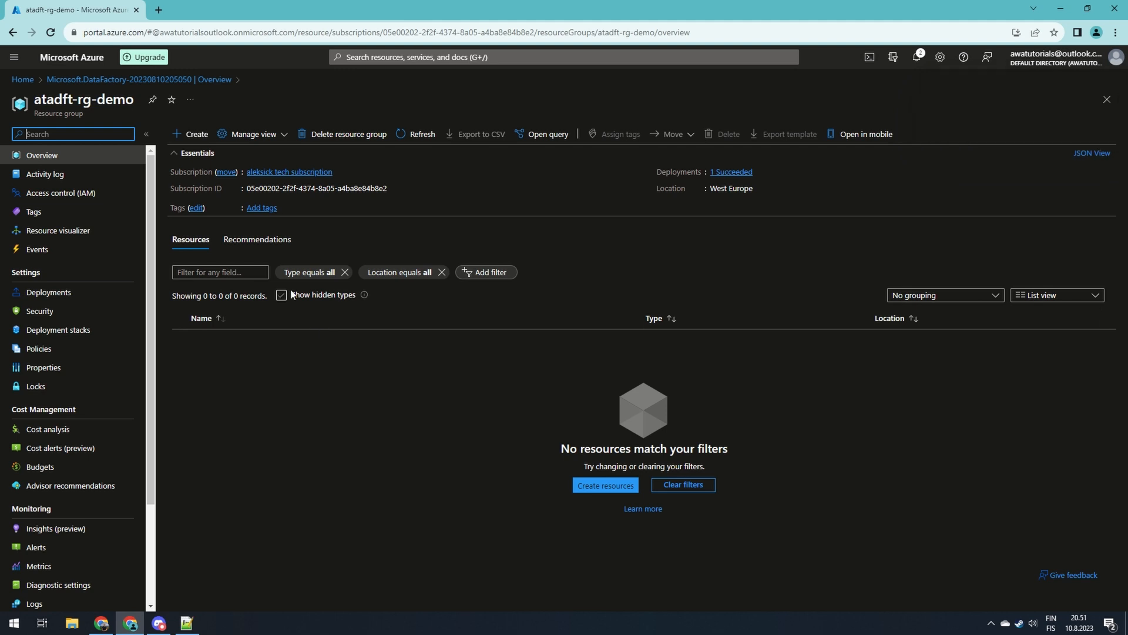
pyautogui.click(409, 137)
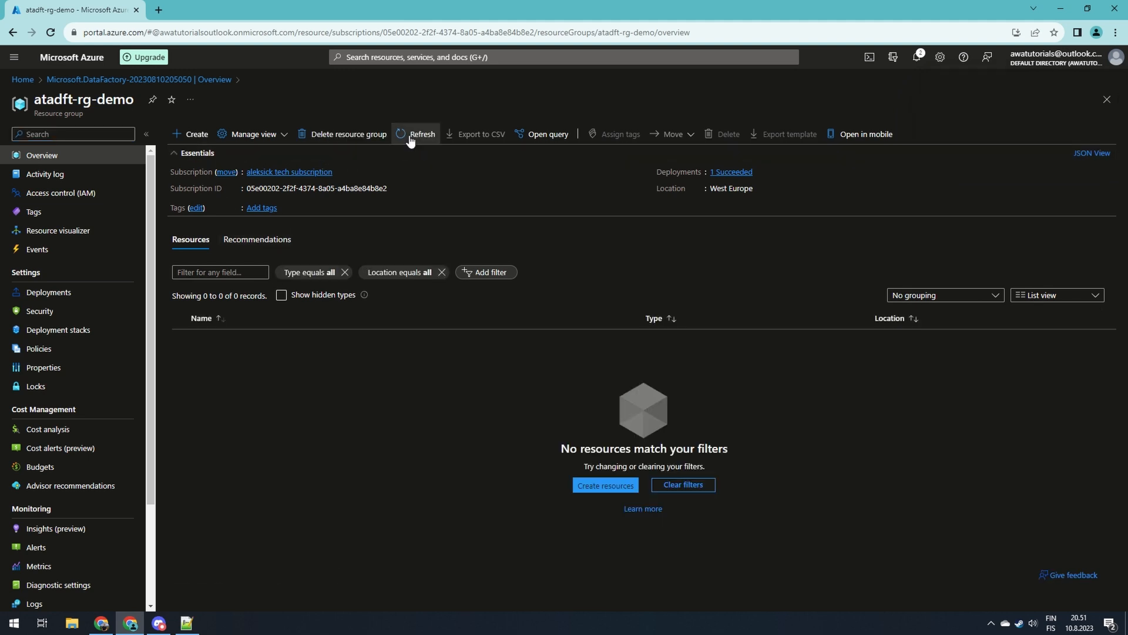
pyautogui.click(409, 137)
pyautogui.click(410, 137)
pyautogui.click(410, 137)
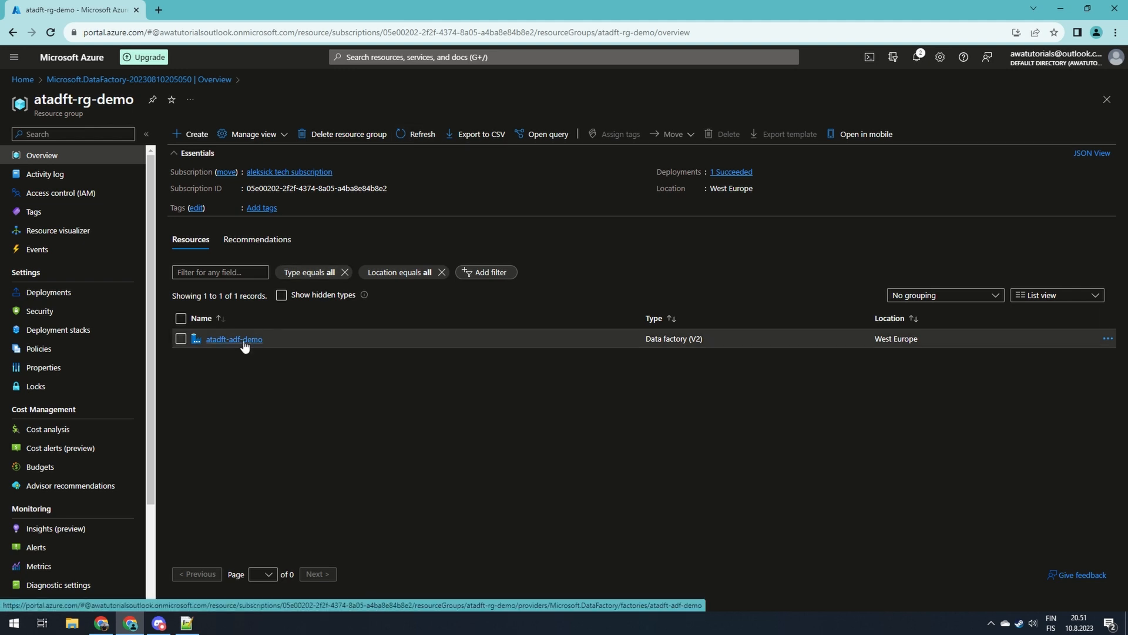
pyautogui.click(244, 341)
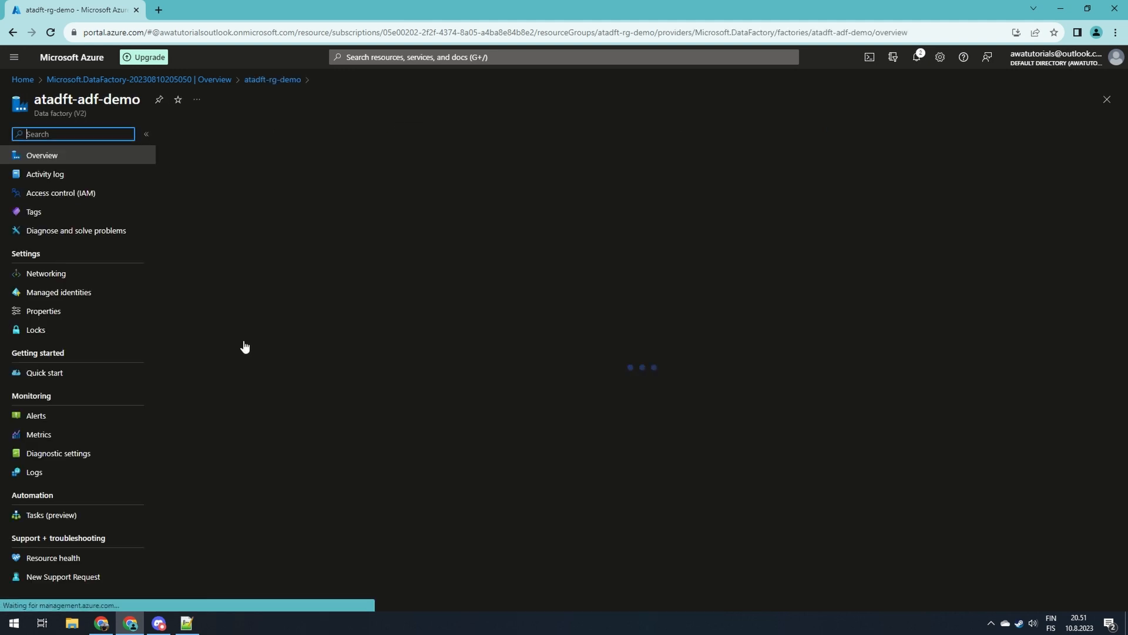
pyautogui.click(551, 369)
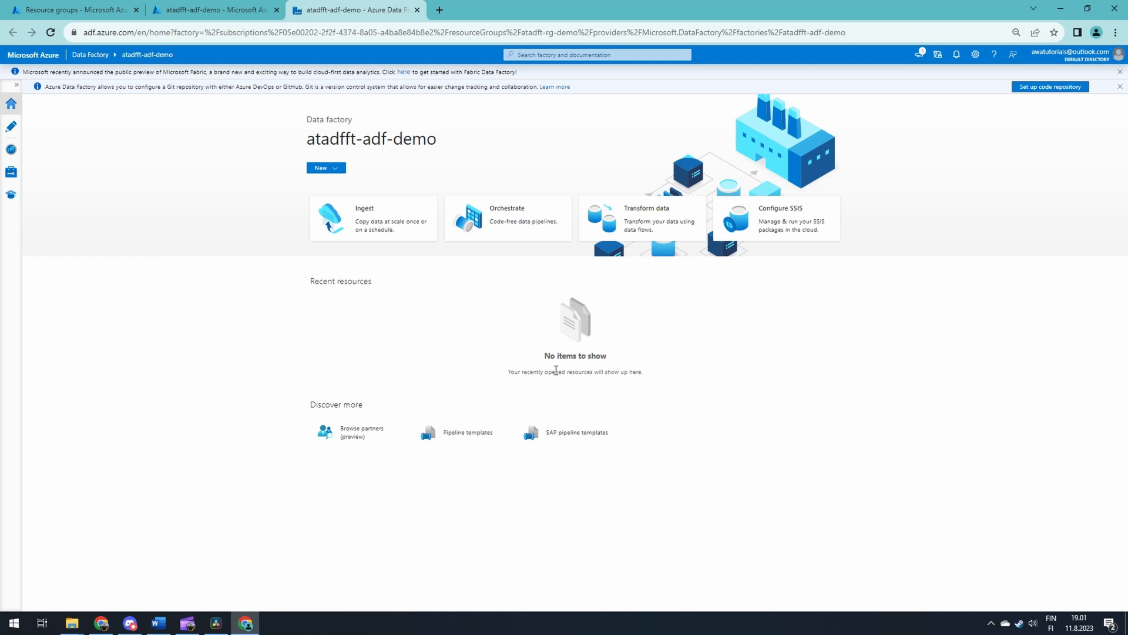
# Step: Dismiss the two notification banners and switch the studio theme to Dark (Preview)
pyautogui.click(1120, 71)
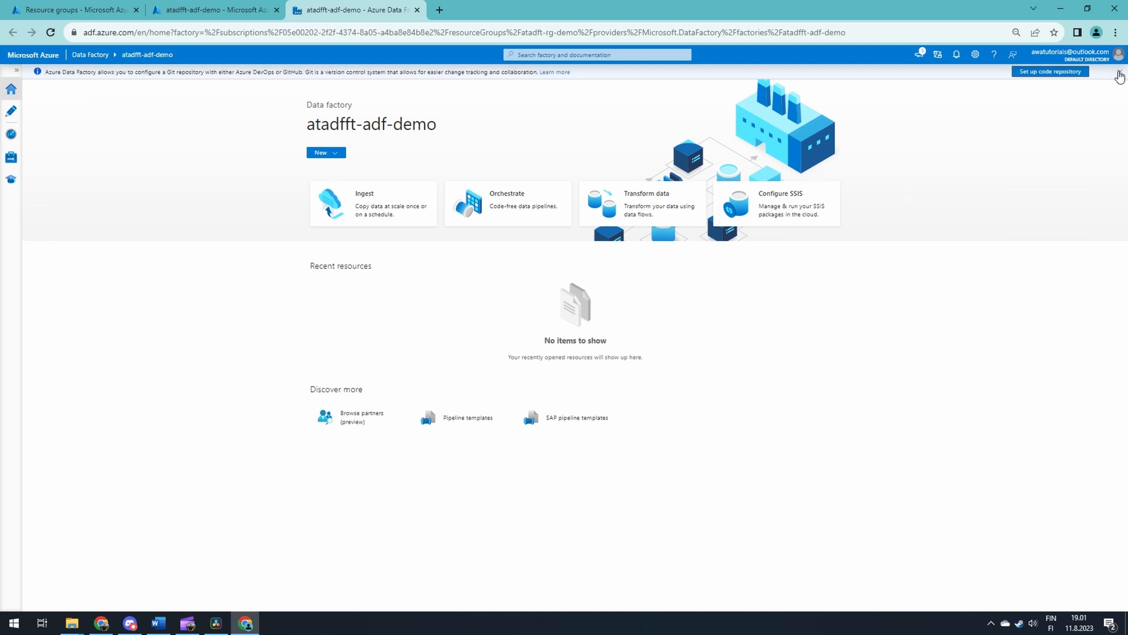
pyautogui.click(1120, 71)
pyautogui.click(977, 55)
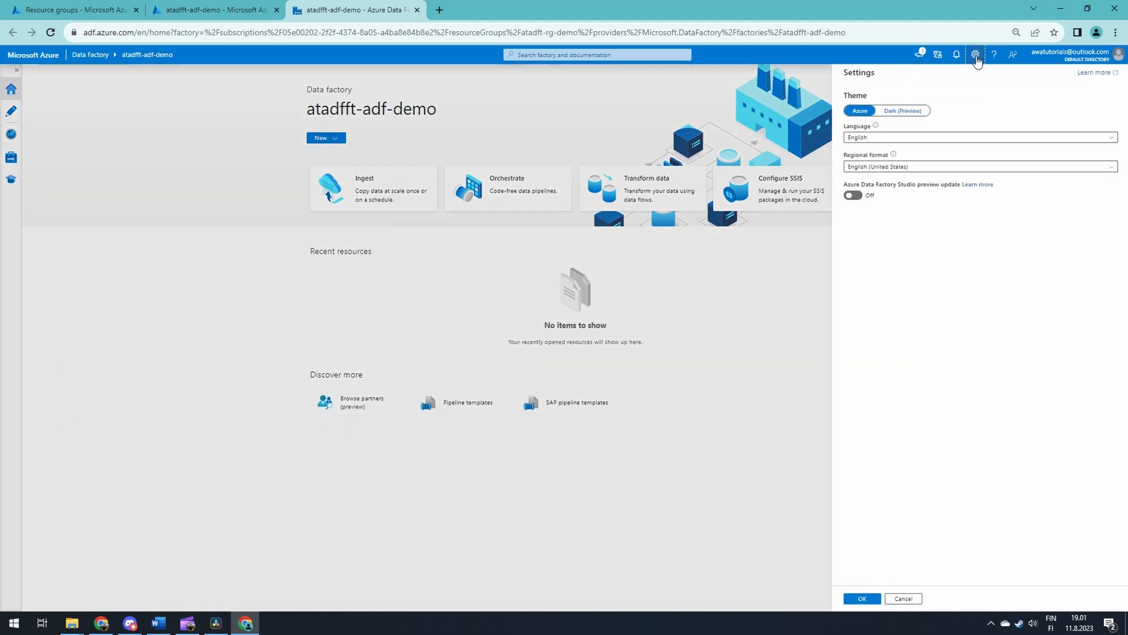
pyautogui.click(894, 114)
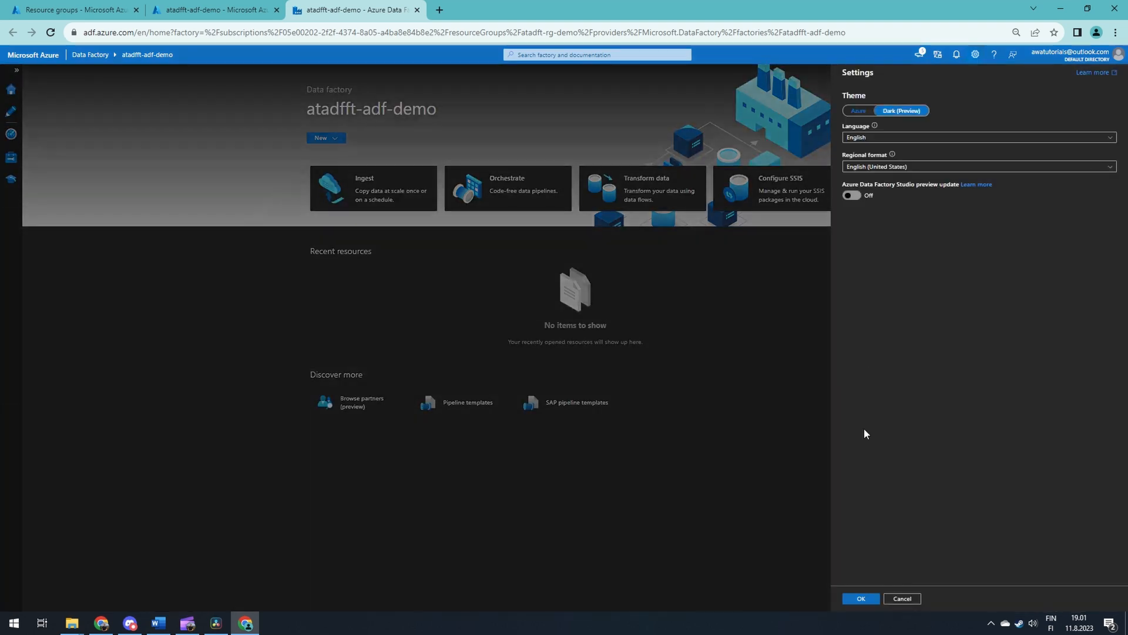
pyautogui.click(860, 599)
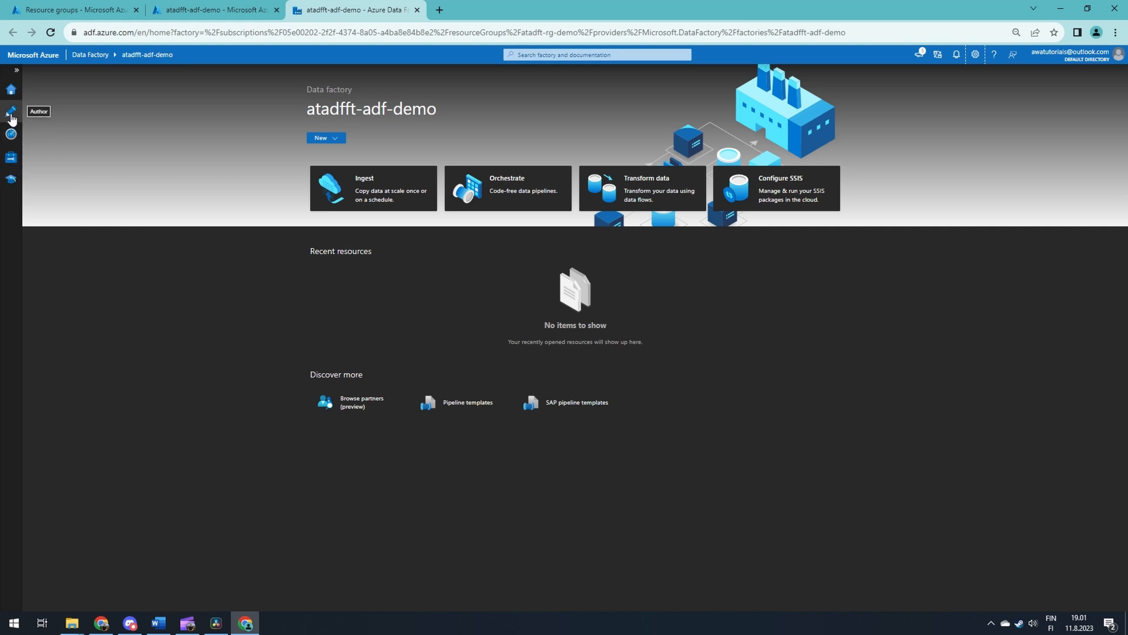
# Step: Create a new blank pipeline in the studio's authoring area
pyautogui.click(12, 119)
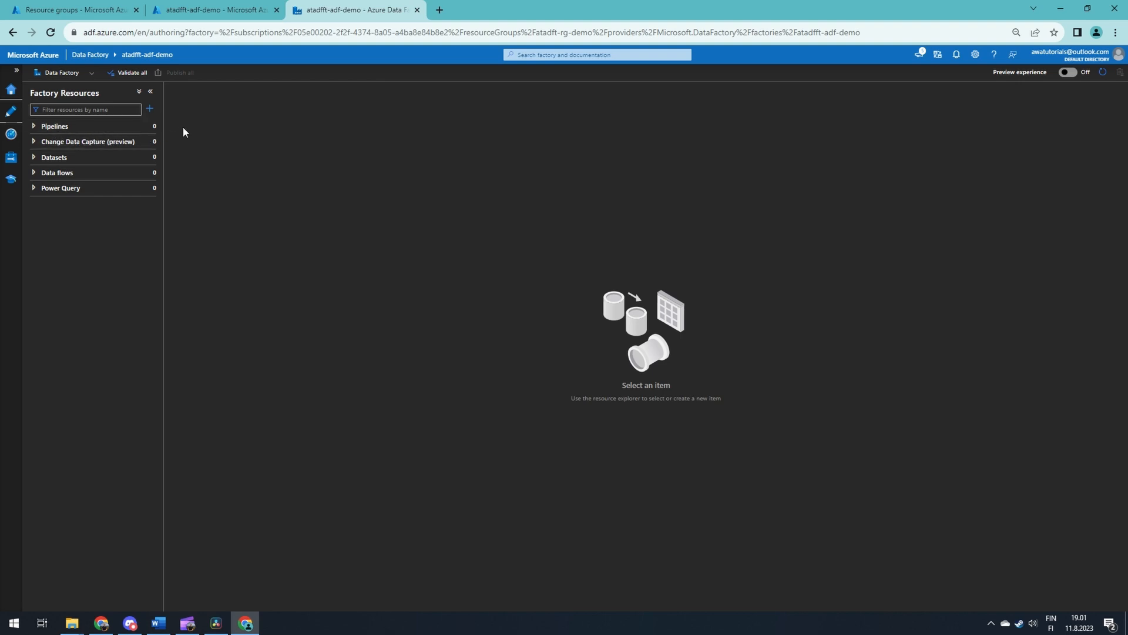
pyautogui.click(149, 125)
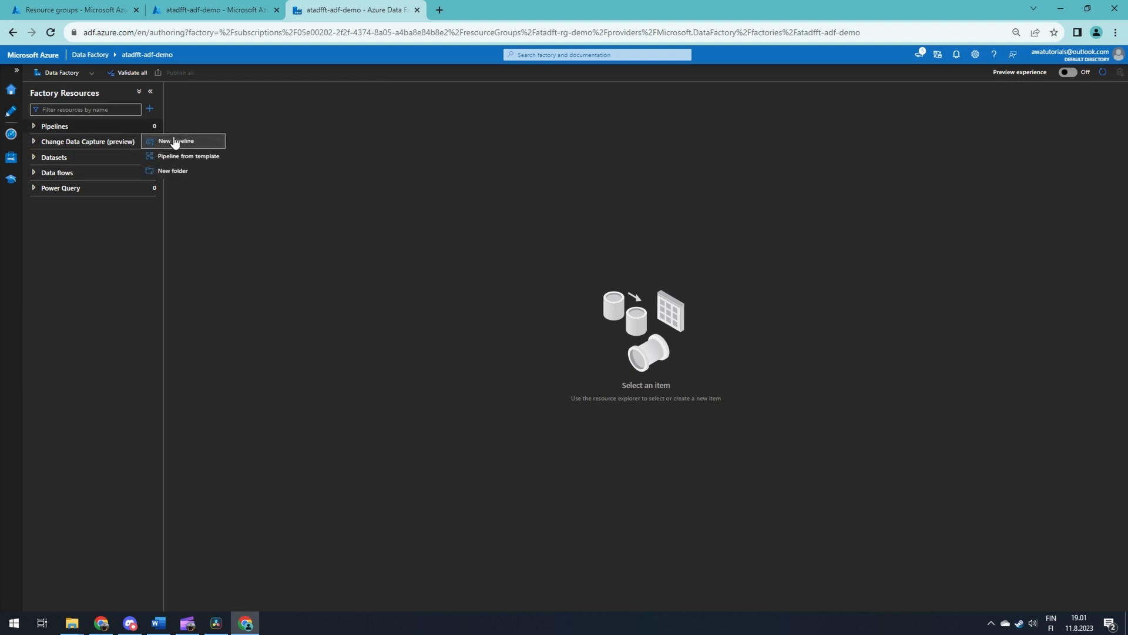
pyautogui.click(174, 140)
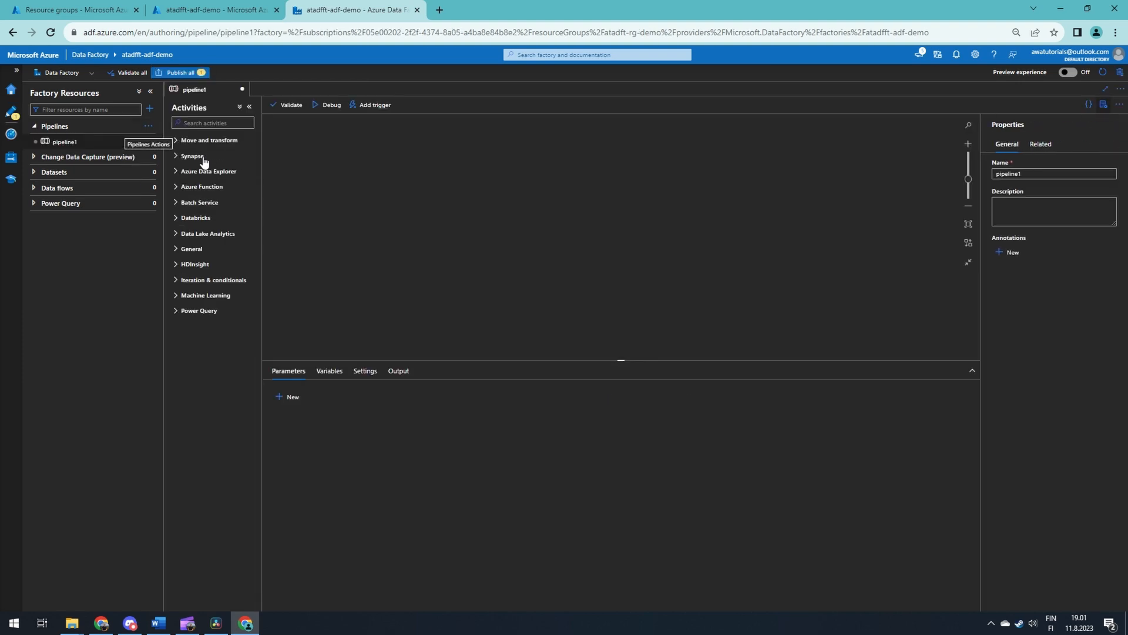
# Step: Expand the pipeline activity categories from Move and transform through General to examine which activities each one offers
pyautogui.click(179, 142)
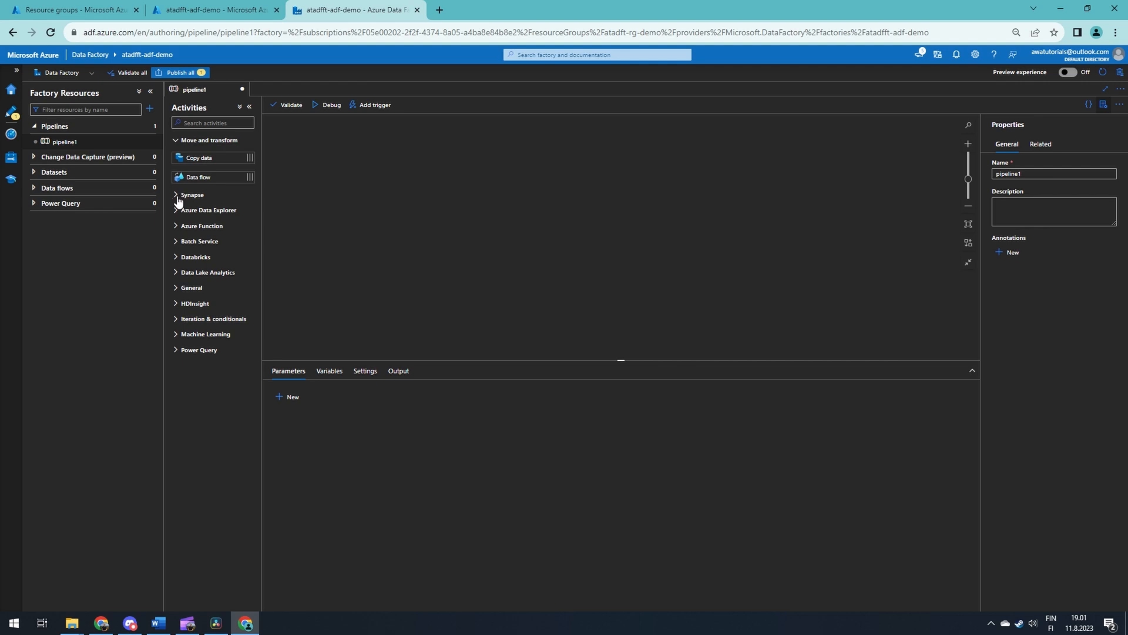
pyautogui.click(178, 197)
pyautogui.click(180, 253)
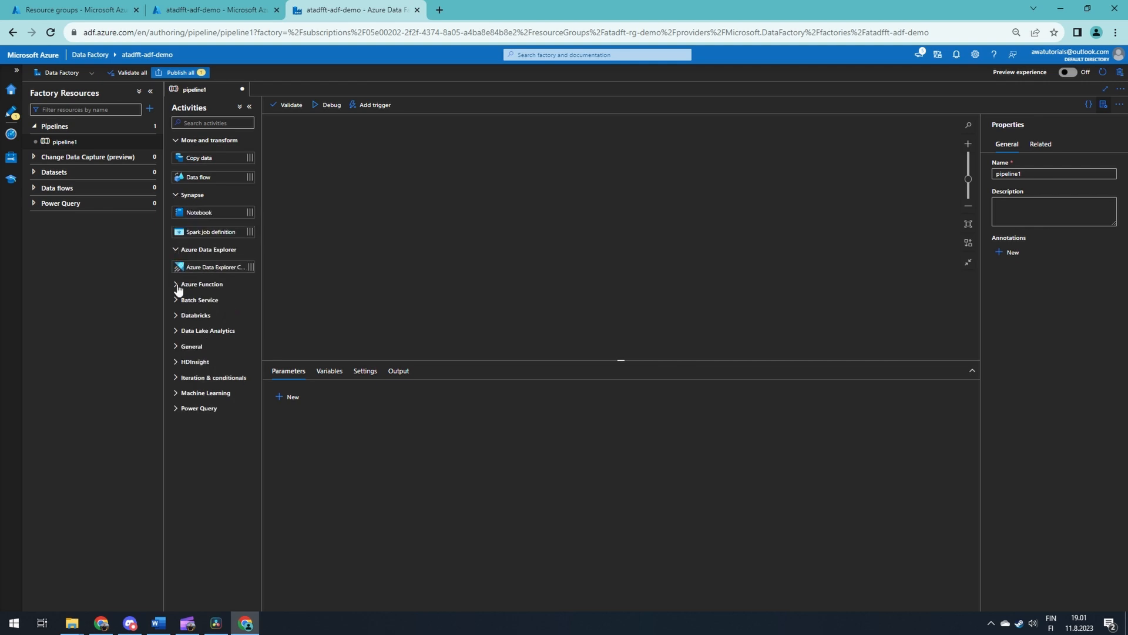
pyautogui.click(178, 286)
pyautogui.click(184, 323)
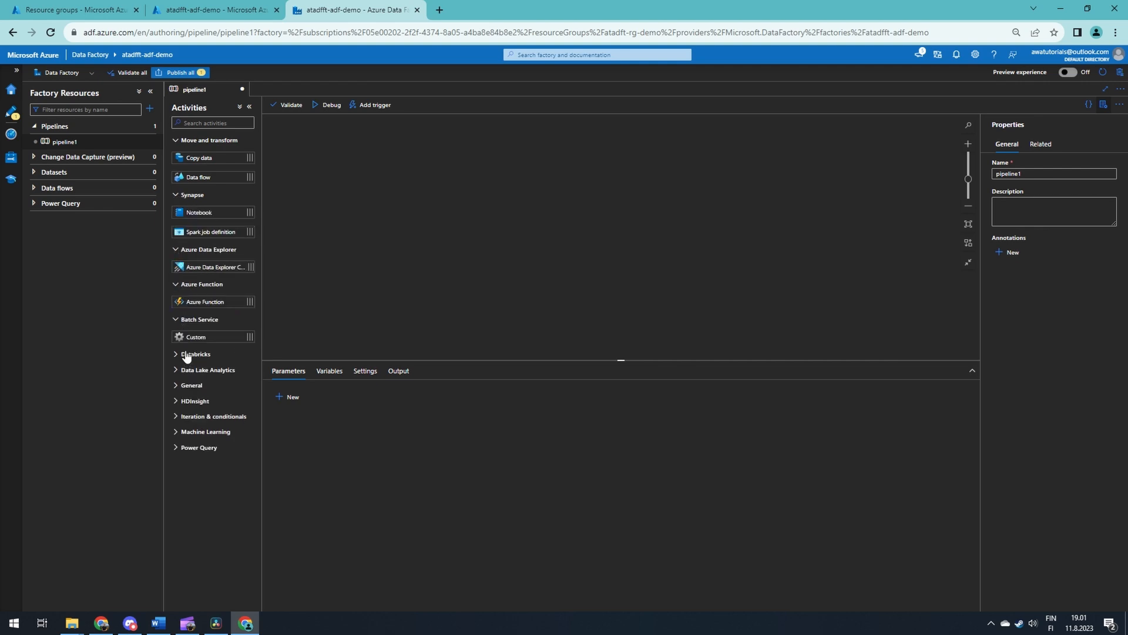
pyautogui.click(186, 355)
pyautogui.click(188, 435)
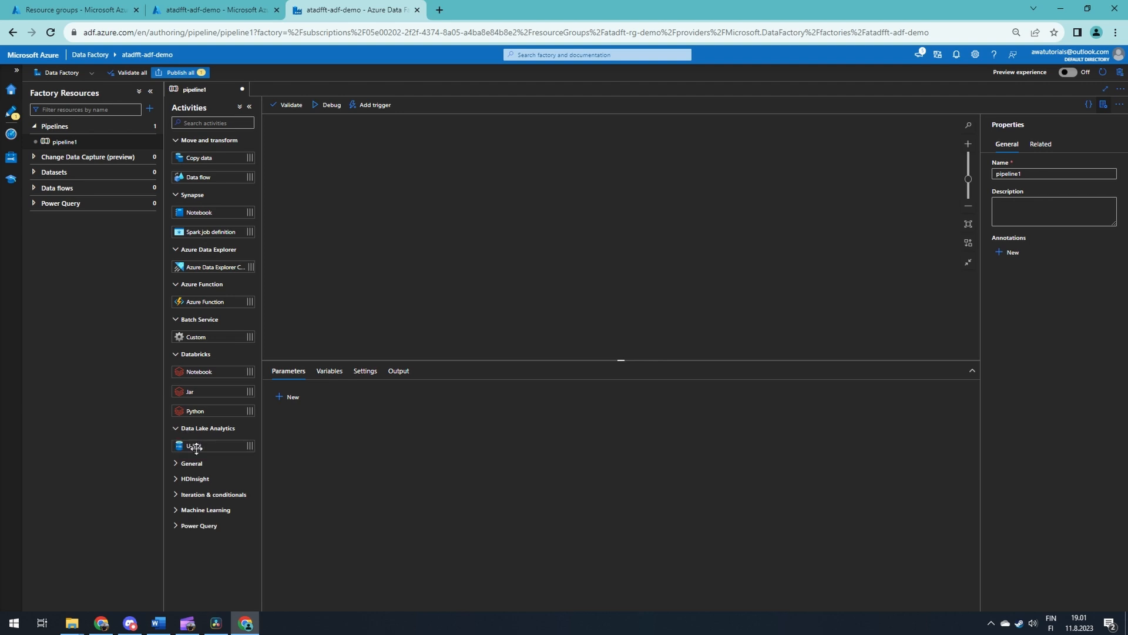
pyautogui.click(194, 466)
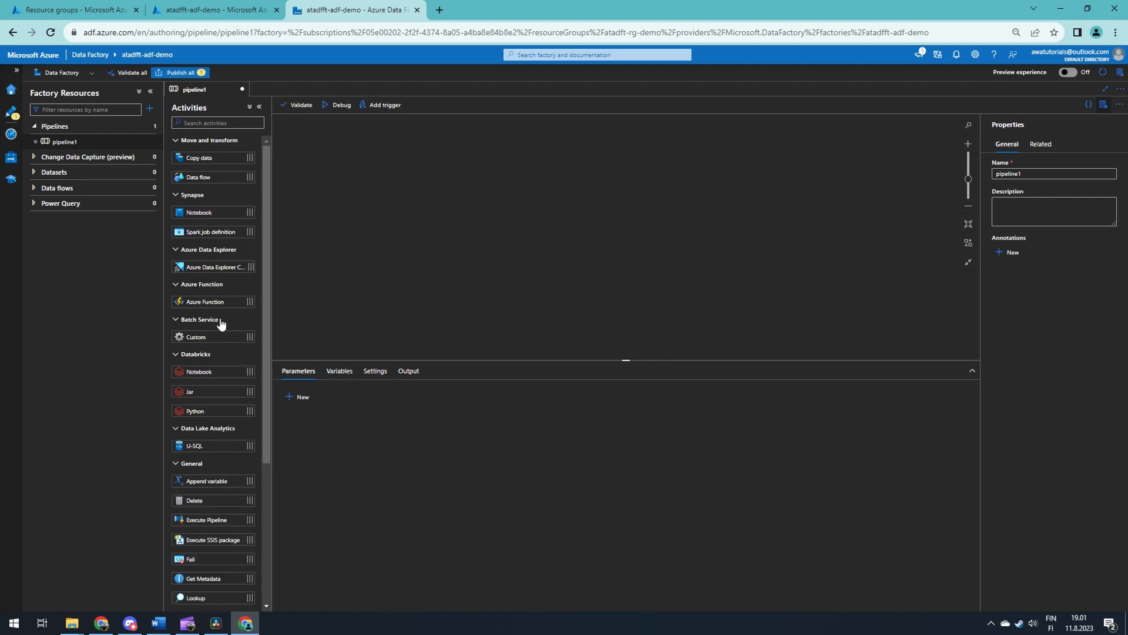
# Step: Add Copy data, Databricks Notebook and Delete activities to the pipeline canvas and chain them in that order with on-success connections
pyautogui.moveTo(222, 156); pyautogui.dragTo(379, 213)
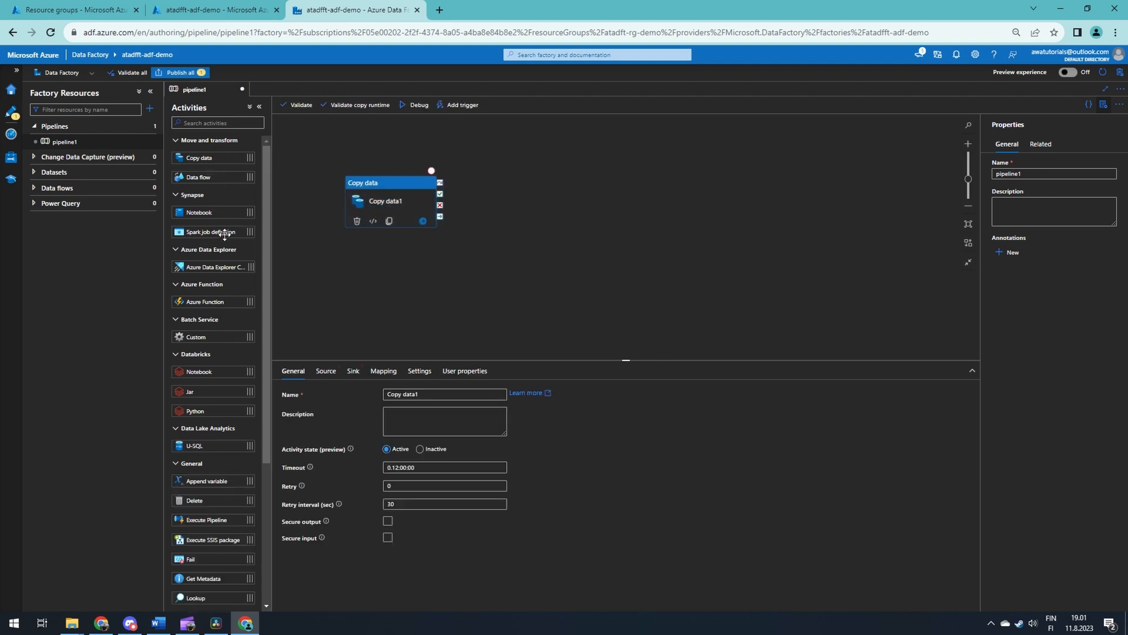
pyautogui.moveTo(211, 372); pyautogui.dragTo(500, 213)
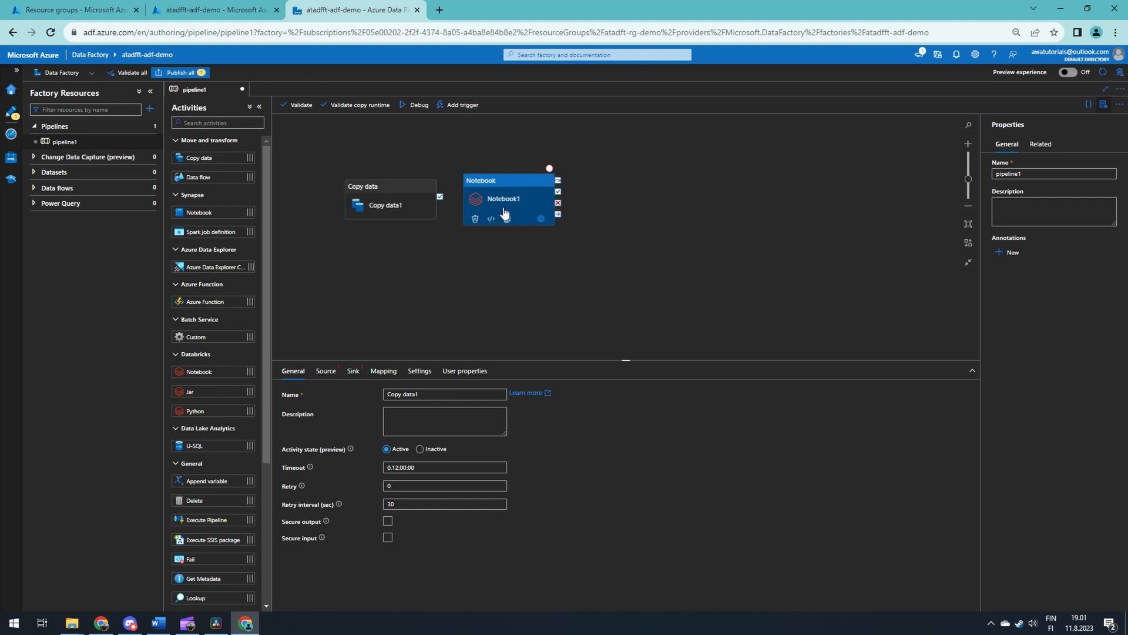
pyautogui.moveTo(207, 500); pyautogui.dragTo(658, 195)
pyautogui.moveTo(439, 197); pyautogui.dragTo(478, 203)
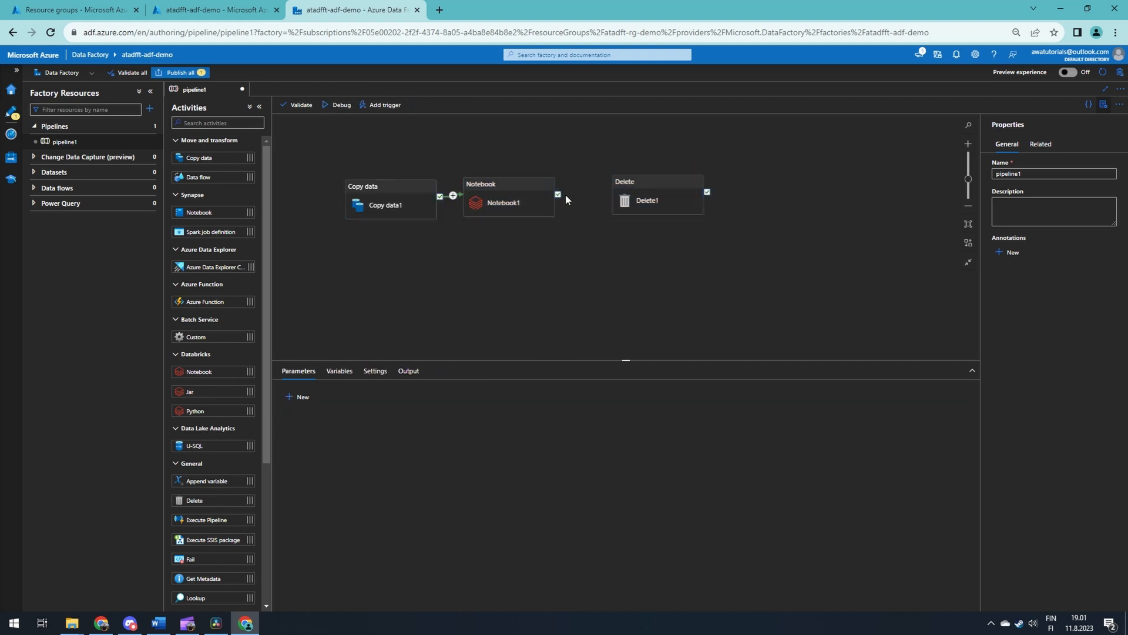
pyautogui.moveTo(558, 194); pyautogui.dragTo(629, 198)
# Step: Examine the data stores for a new dataset and the file formats for Azure Blob Storage, leaving without creating a dataset
pyautogui.moveTo(129, 174)
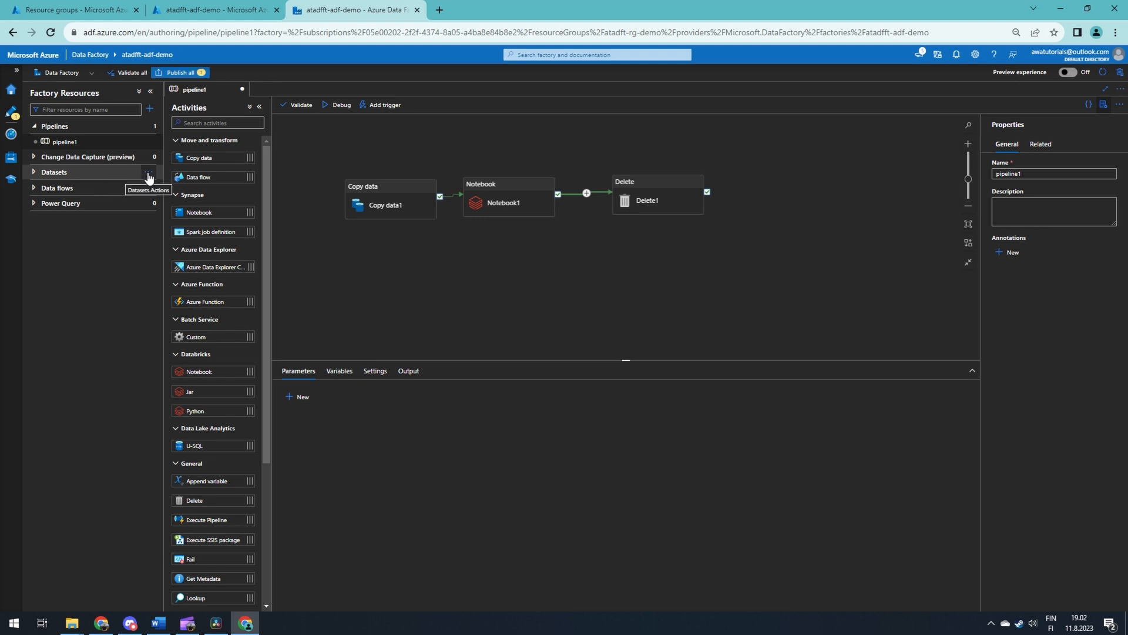
pyautogui.click(149, 175)
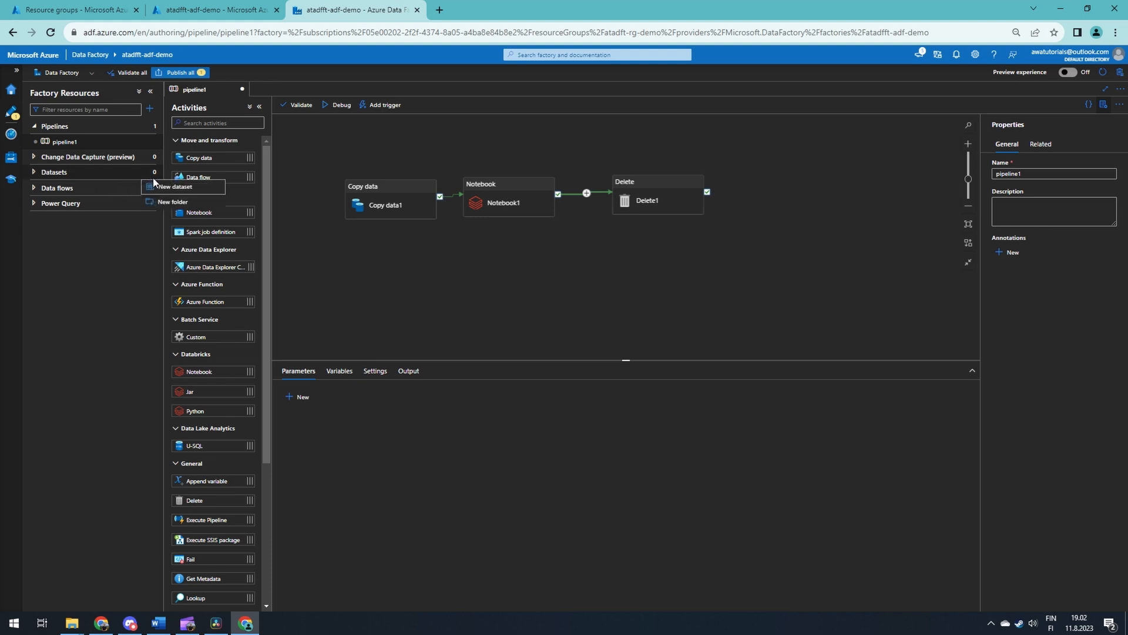
pyautogui.click(181, 193)
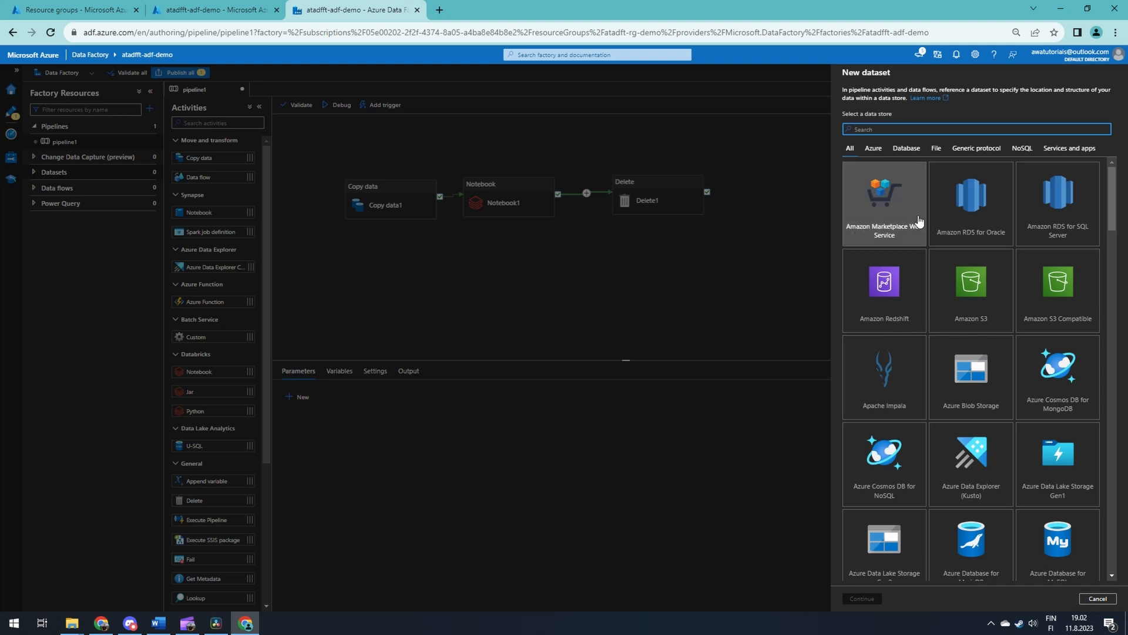
pyautogui.click(962, 363)
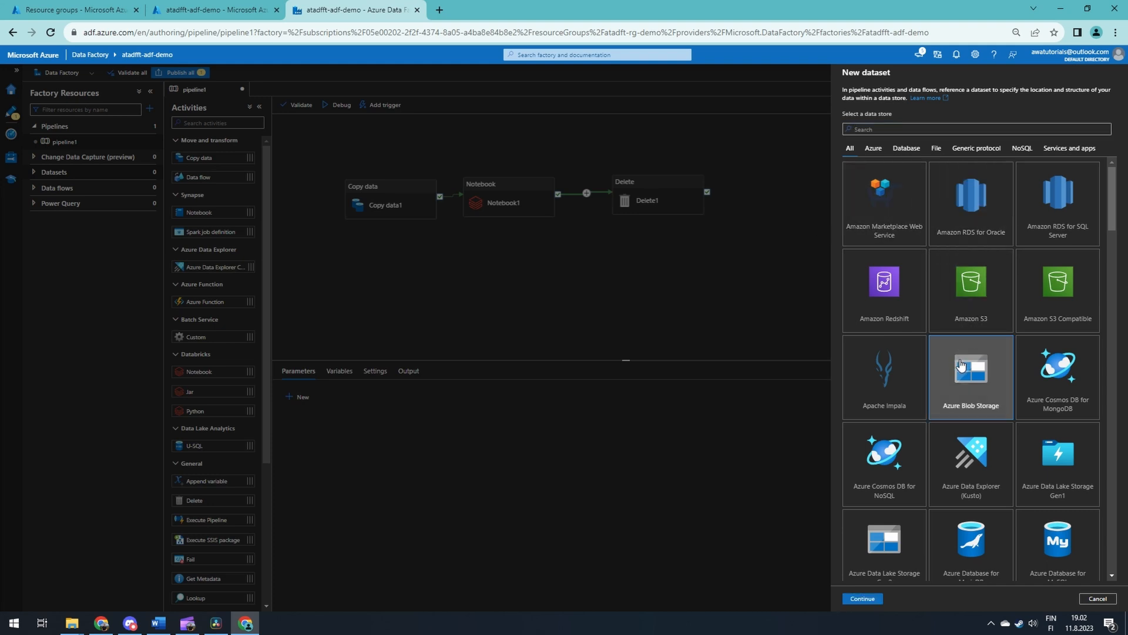
pyautogui.click(862, 599)
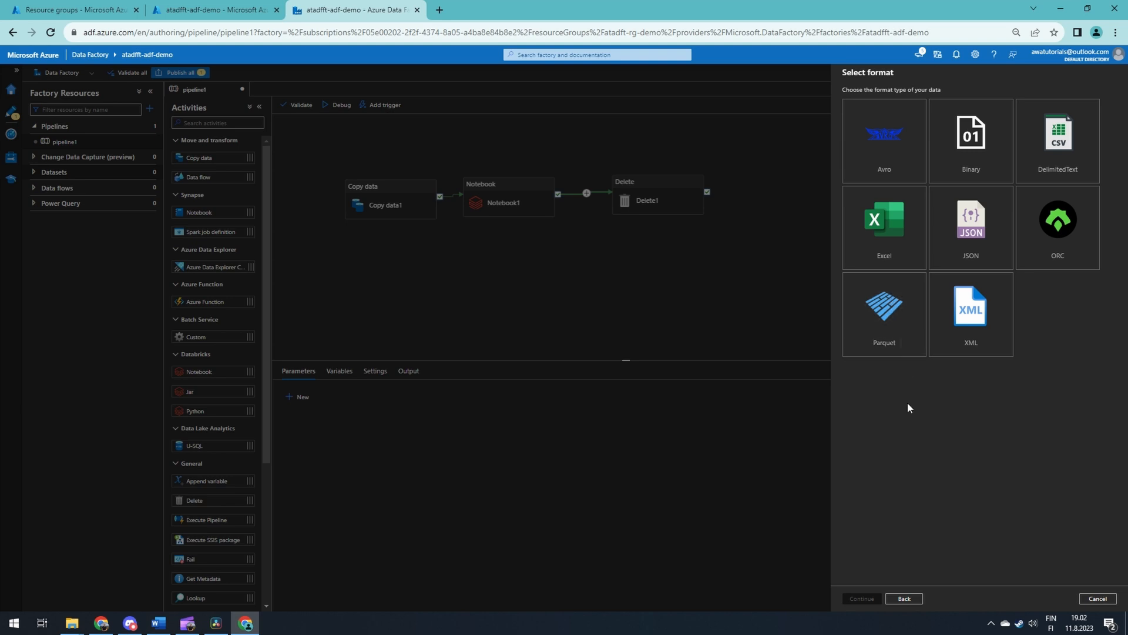
pyautogui.click(1100, 600)
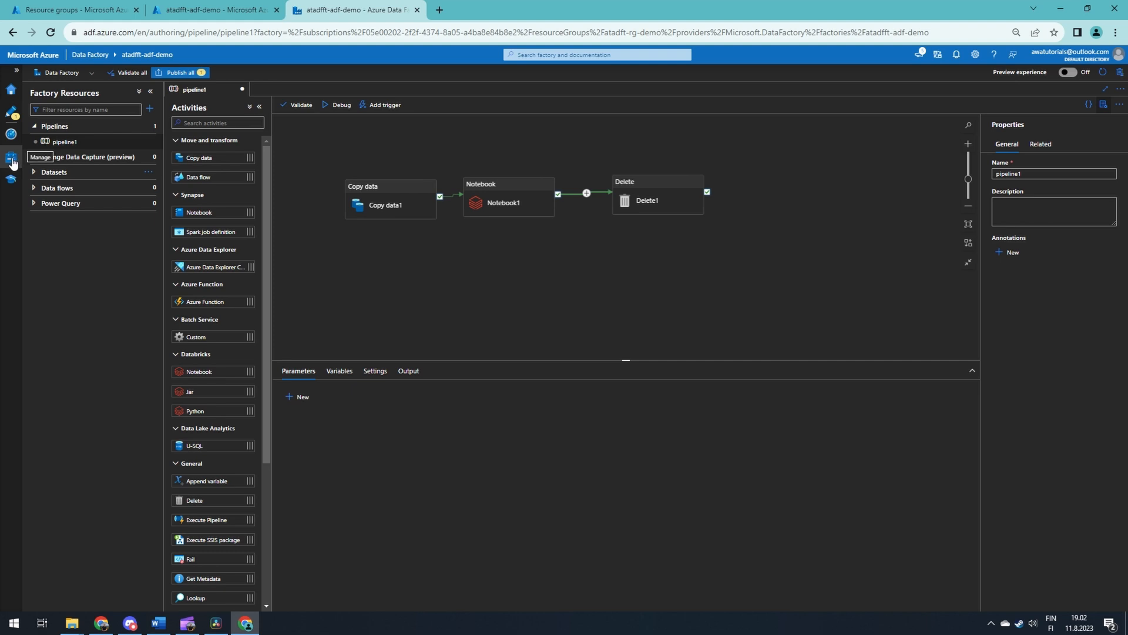
# Step: Look through the data stores available for a new linked service, cancel it, and view the pipeline runs monitoring page
pyautogui.click(12, 159)
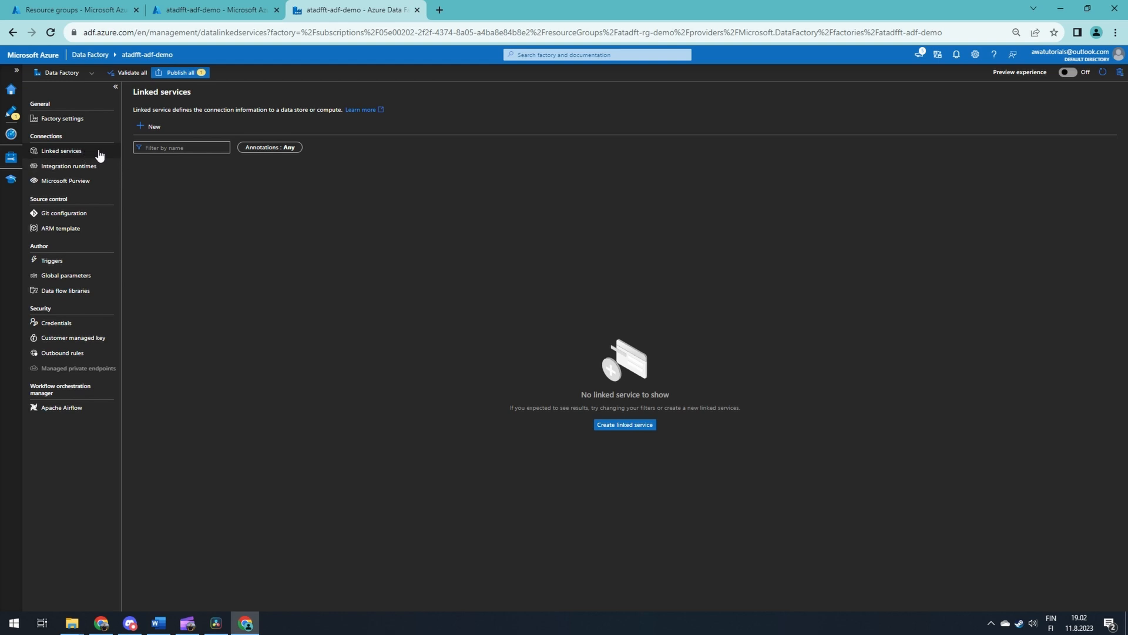
pyautogui.click(147, 127)
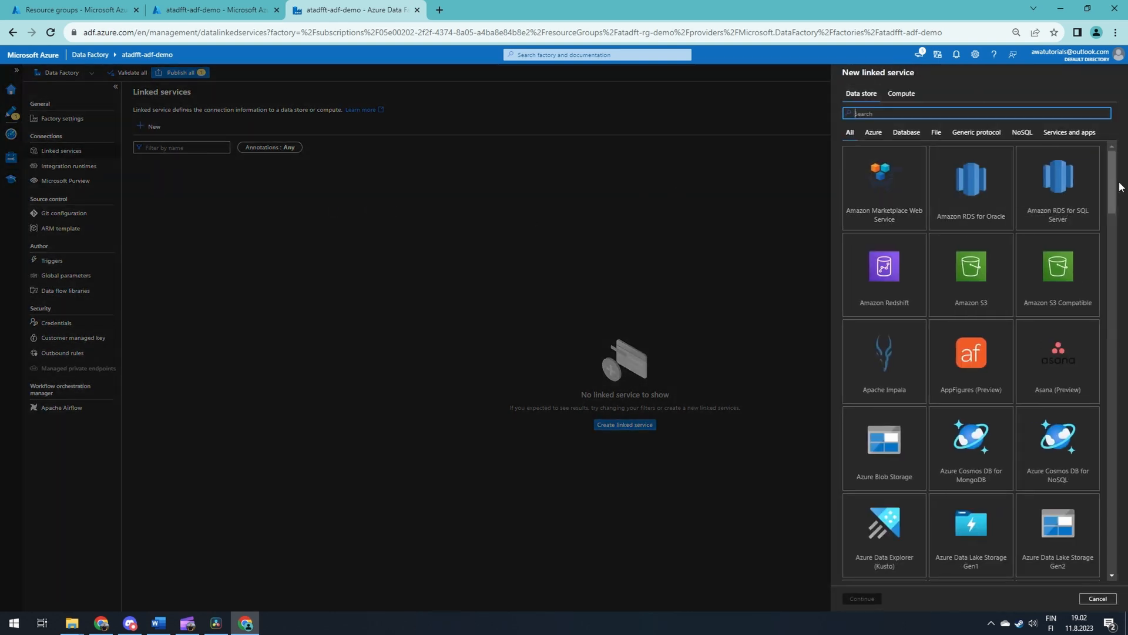
pyautogui.moveTo(1114, 183); pyautogui.dragTo(1114, 189)
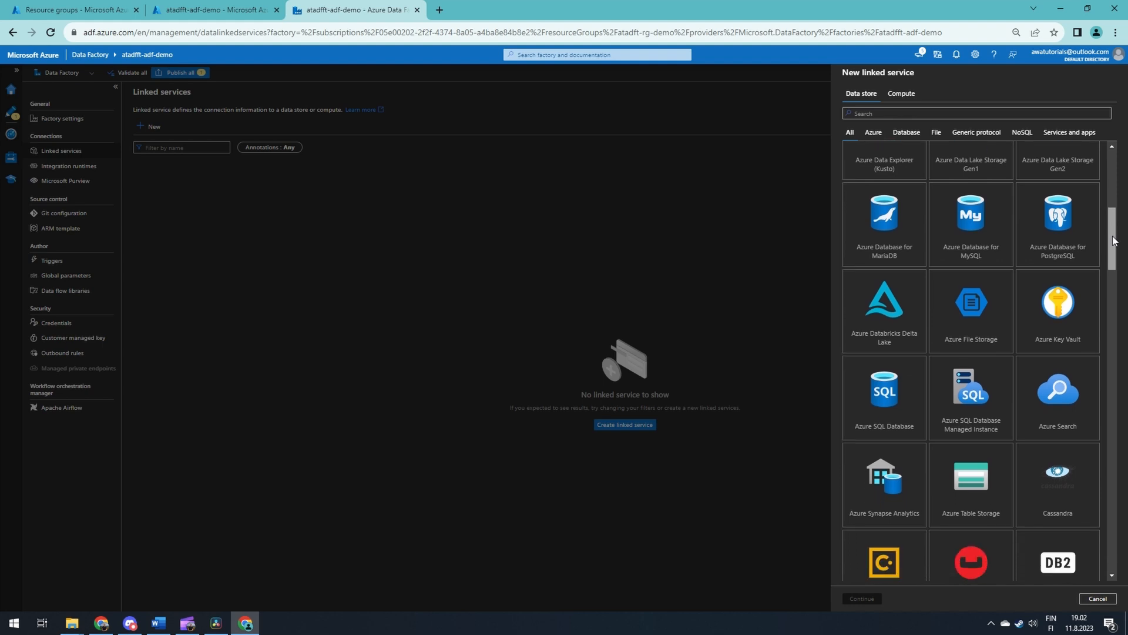
pyautogui.moveTo(1112, 249); pyautogui.dragTo(1110, 545)
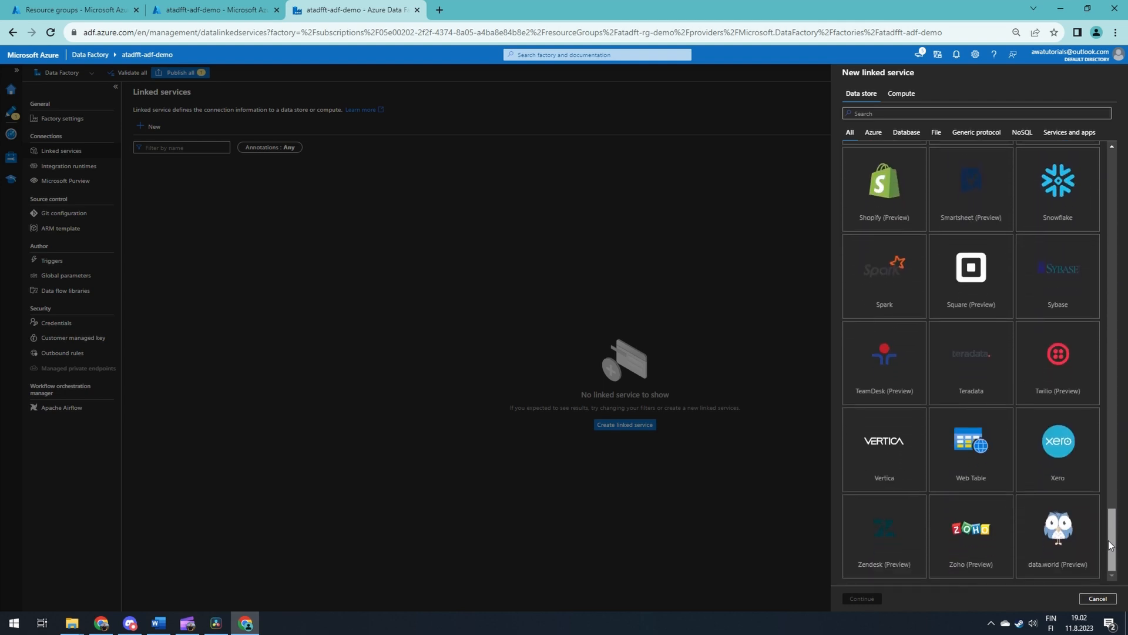
pyautogui.click(1096, 599)
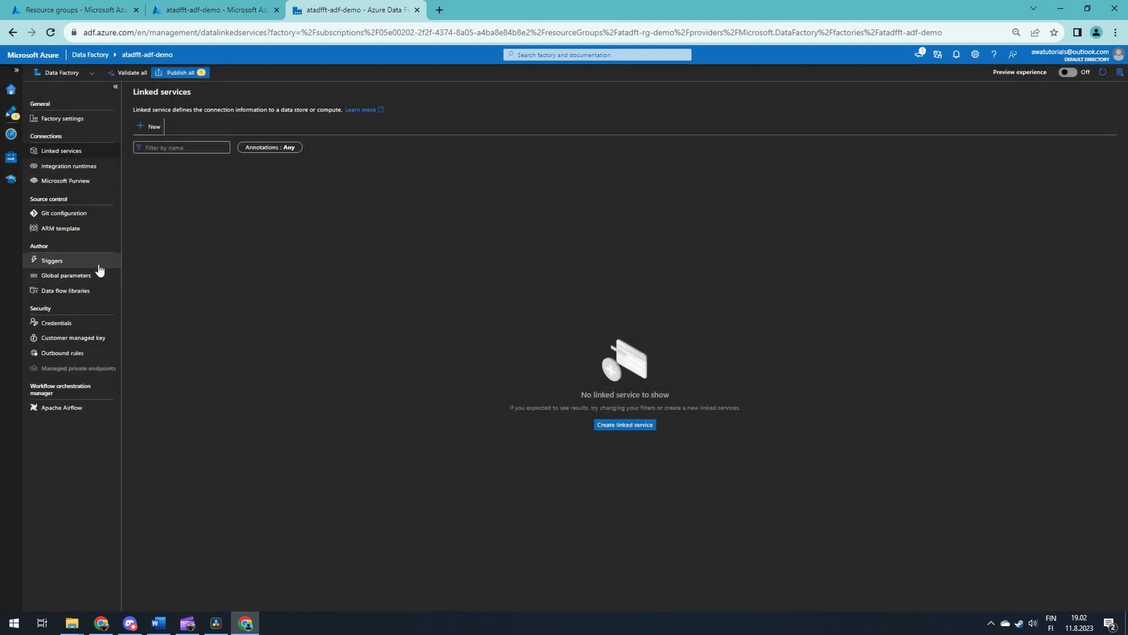
pyautogui.click(9, 139)
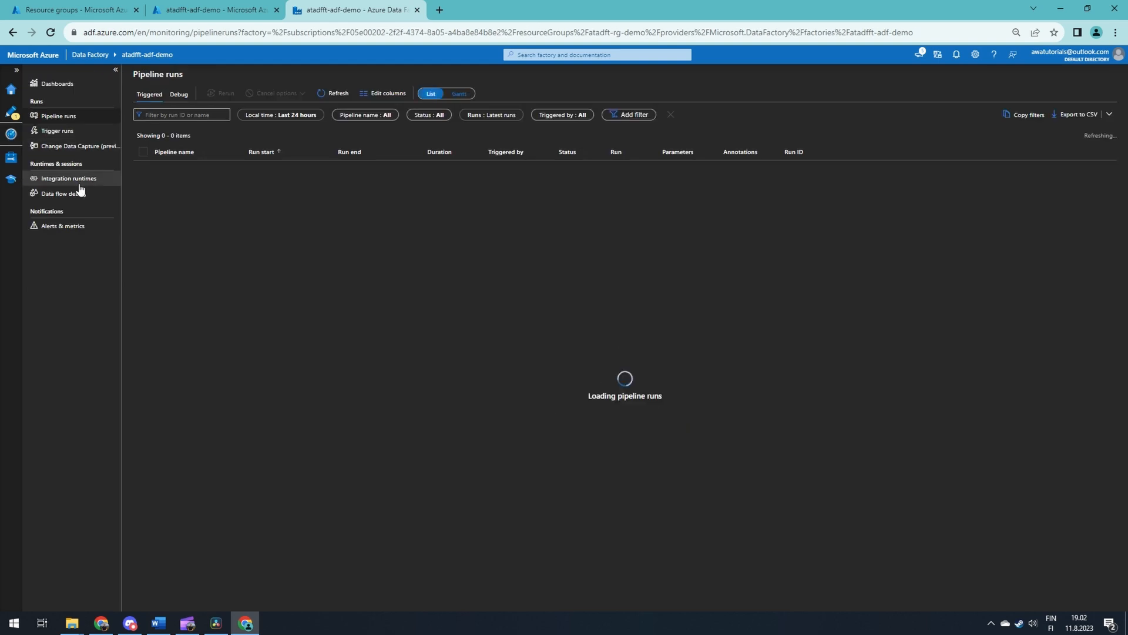
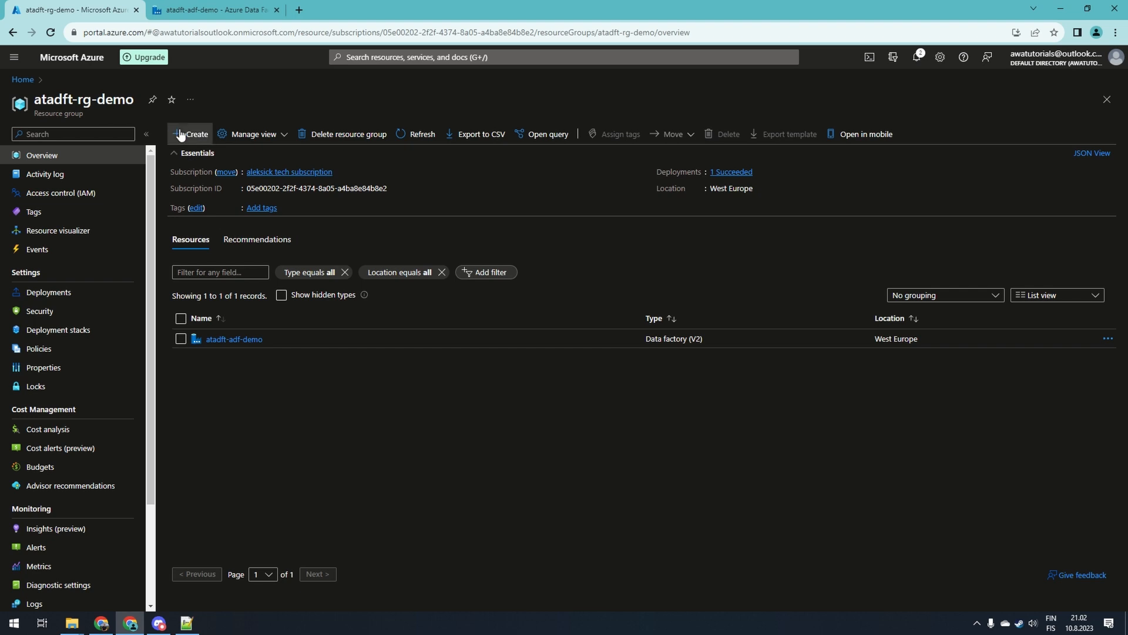
# Step: Search the Marketplace for "storage account" from the atadft-rg-demo resource group and start creating Microsoft's Storage account
pyautogui.click(191, 133)
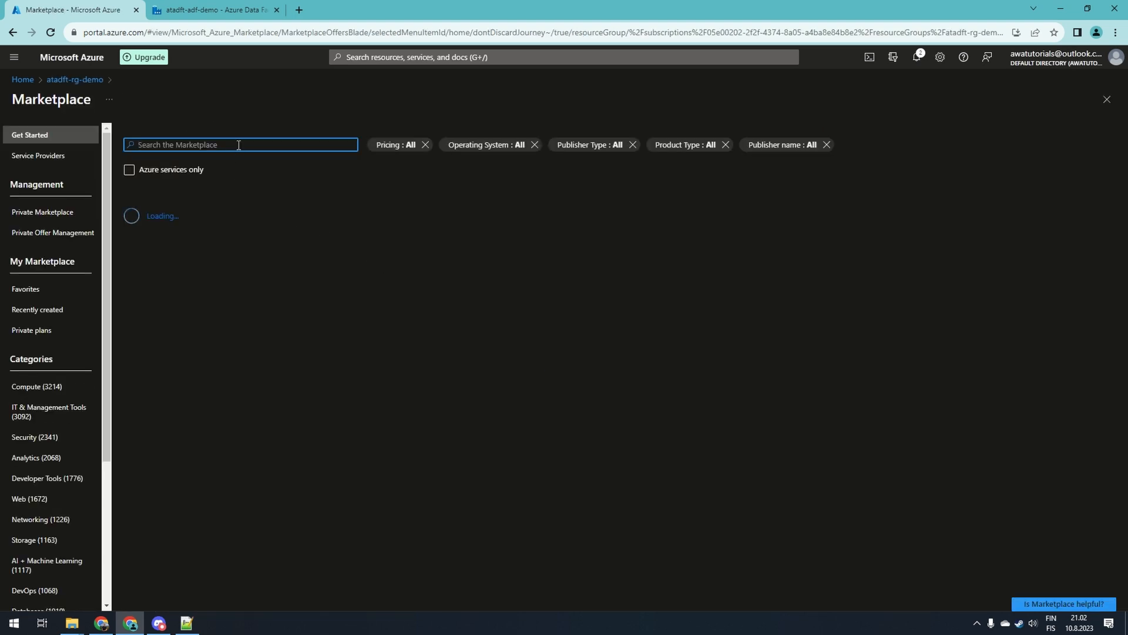
pyautogui.write('storafge')
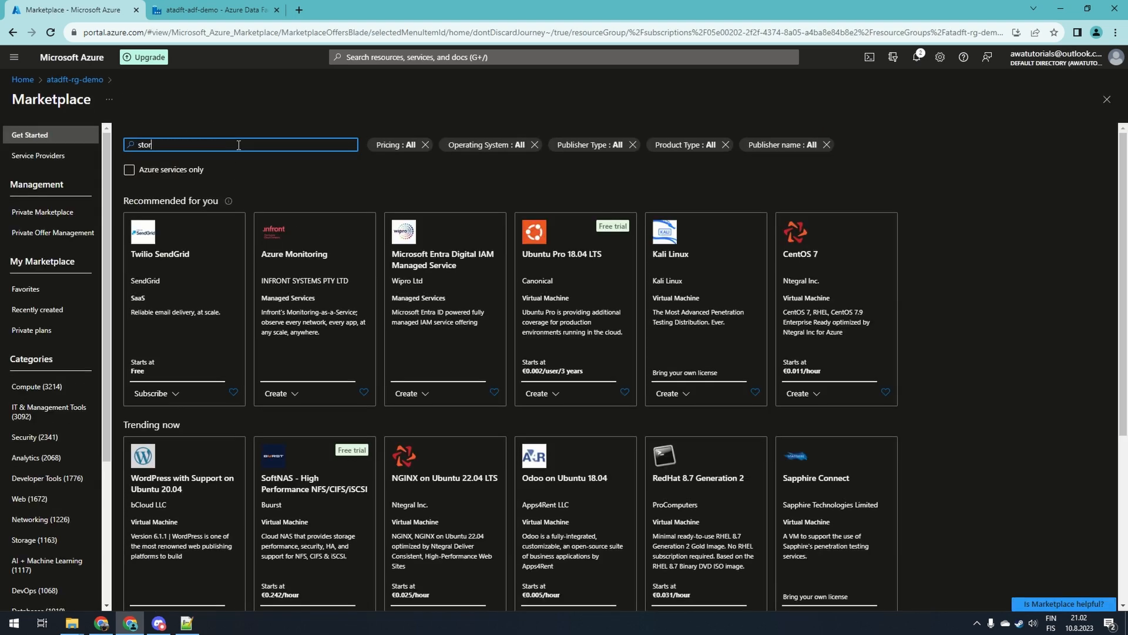
pyautogui.press('BackSpace')
pyautogui.press('BackSpace')
pyautogui.press('BackSpace')
pyautogui.press('BackSpace')
pyautogui.write('age account')
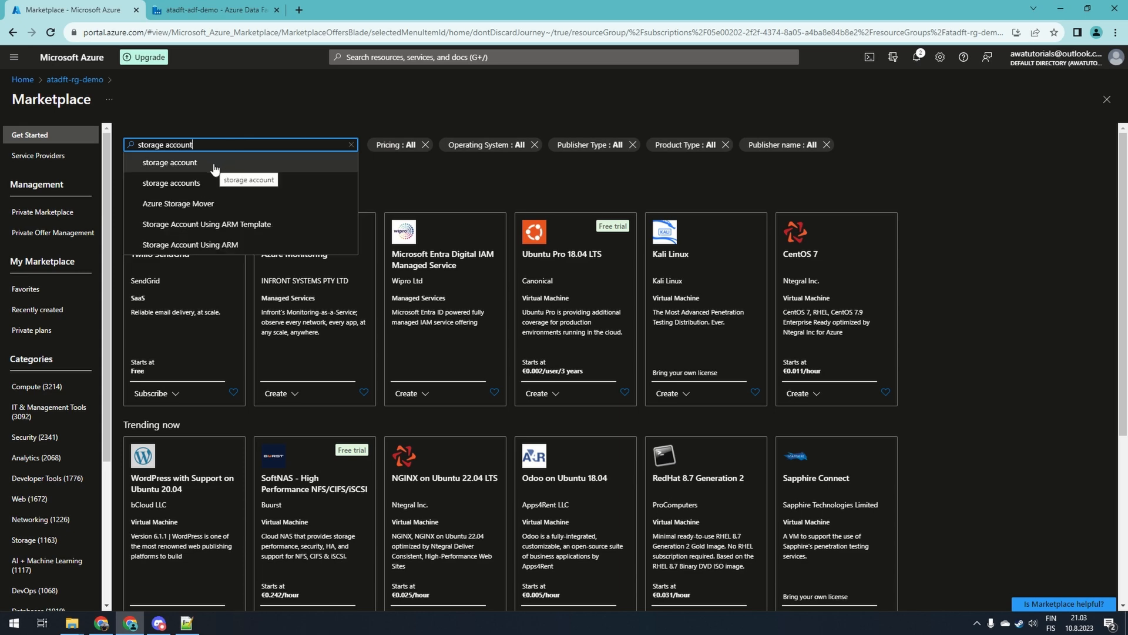
pyautogui.click(219, 162)
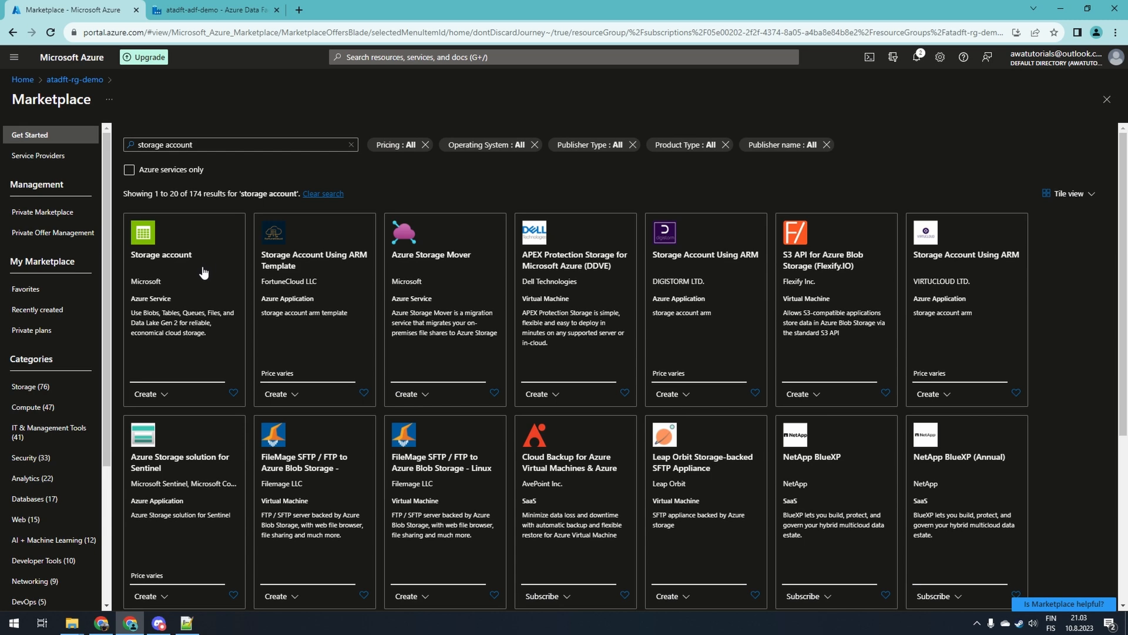
pyautogui.click(203, 271)
pyautogui.click(248, 218)
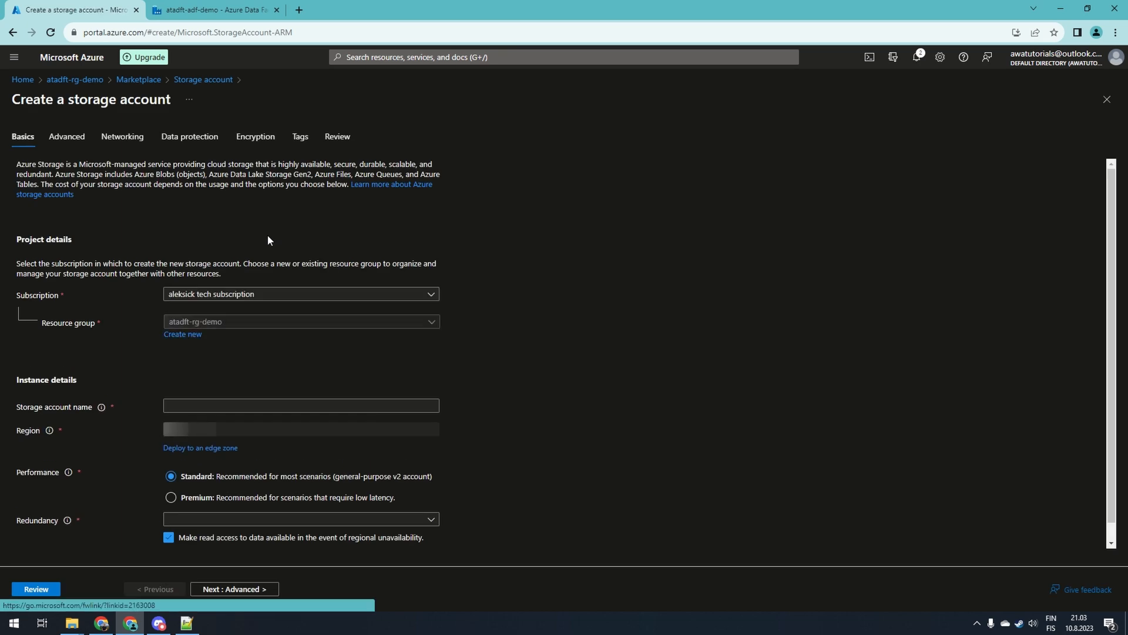
# Step: Name the storage account atadftststagedemo, keep the default settings and create it
pyautogui.click(235, 399)
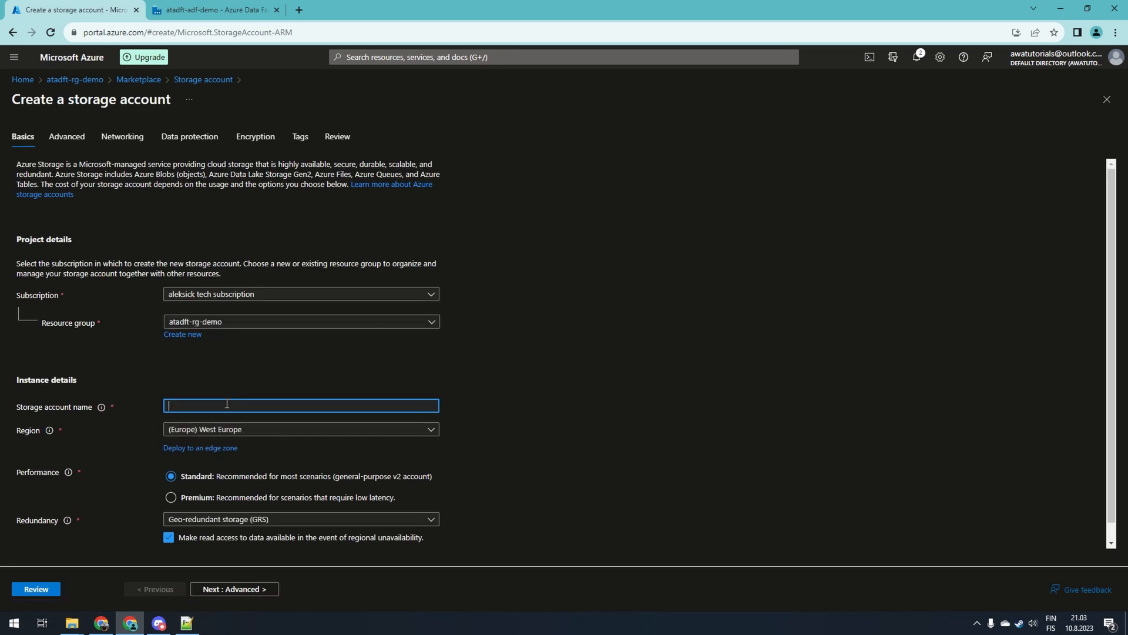
pyautogui.write('atadftststagedemo')
pyautogui.click(502, 446)
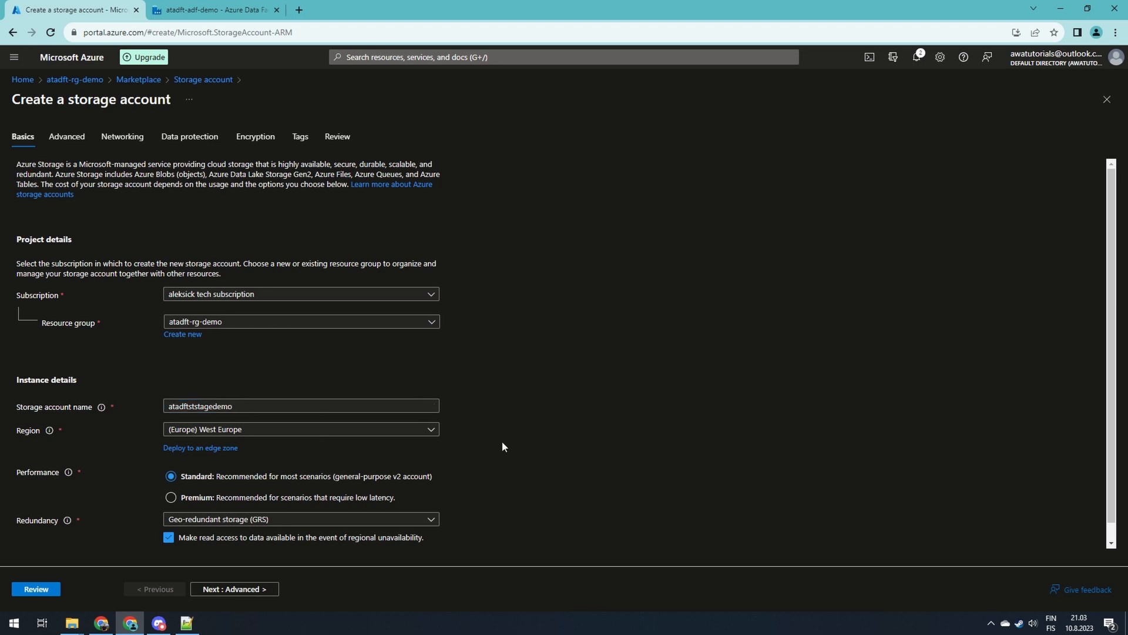
pyautogui.scroll(-1, 491, 438)
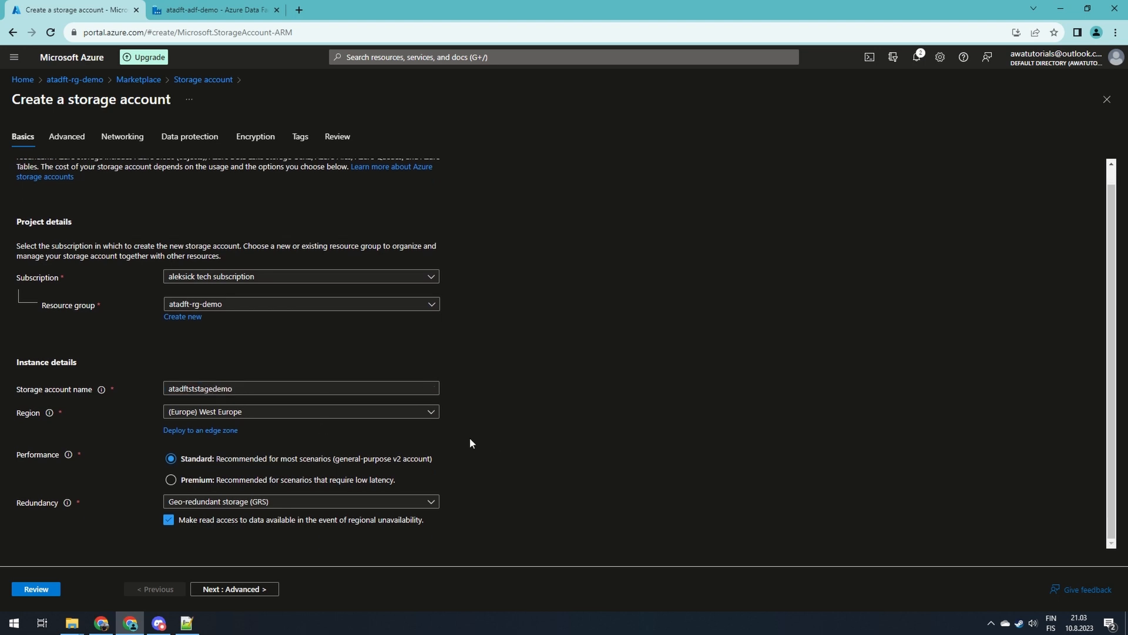
pyautogui.click(238, 589)
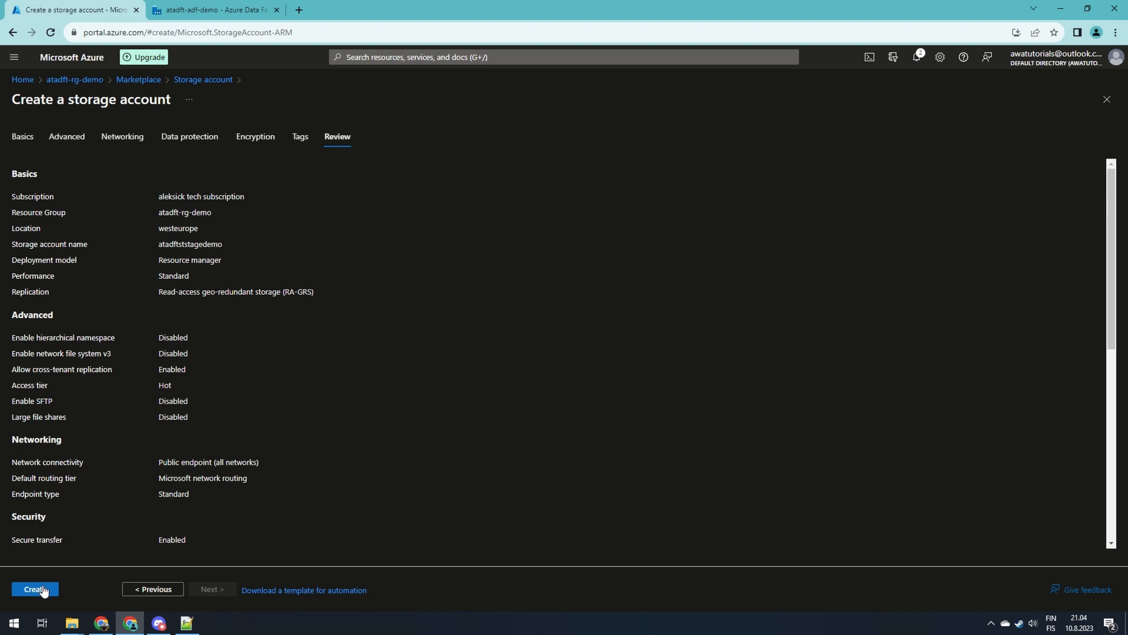
pyautogui.click(35, 589)
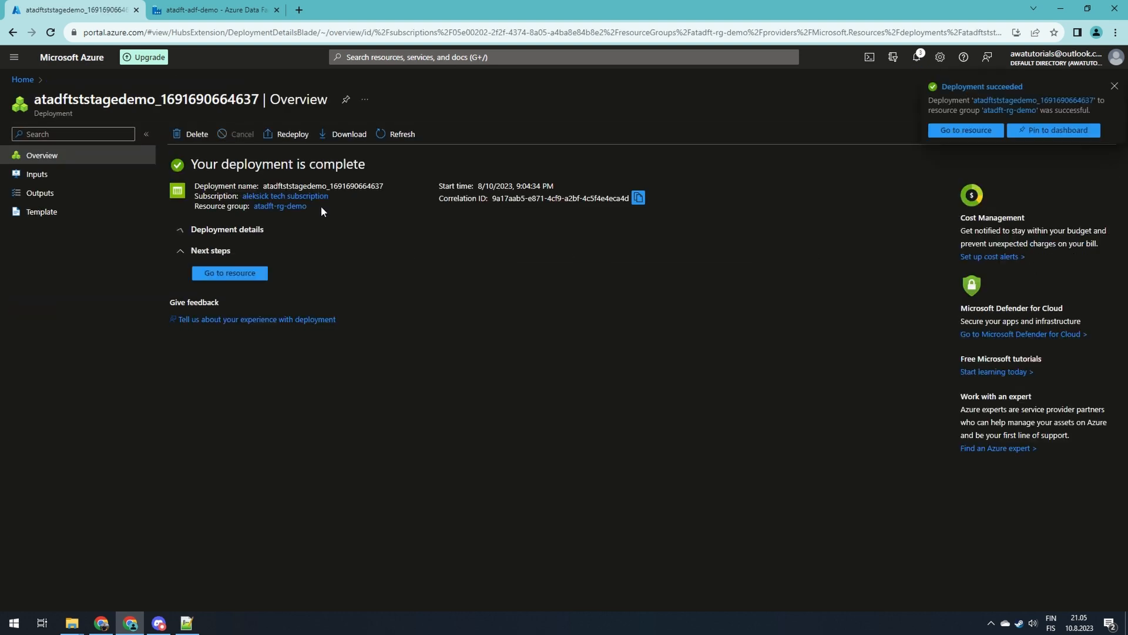
# Step: Open the atadftststagedemo storage account from the refreshed atadft-rg-demo resource list and go to its containers
pyautogui.click(290, 207)
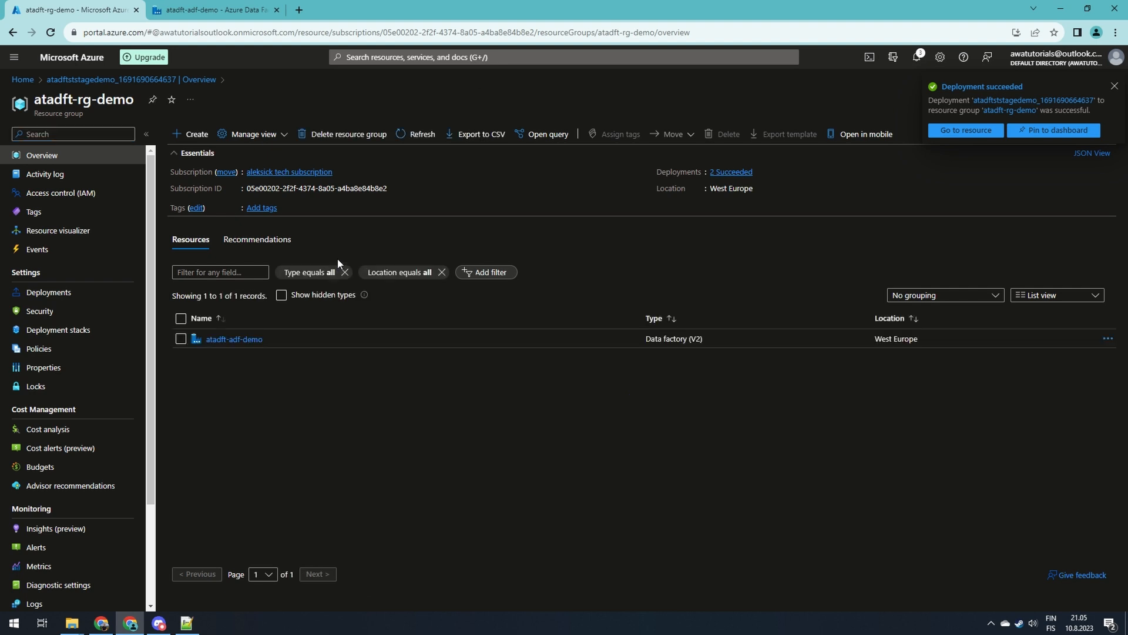
pyautogui.click(410, 135)
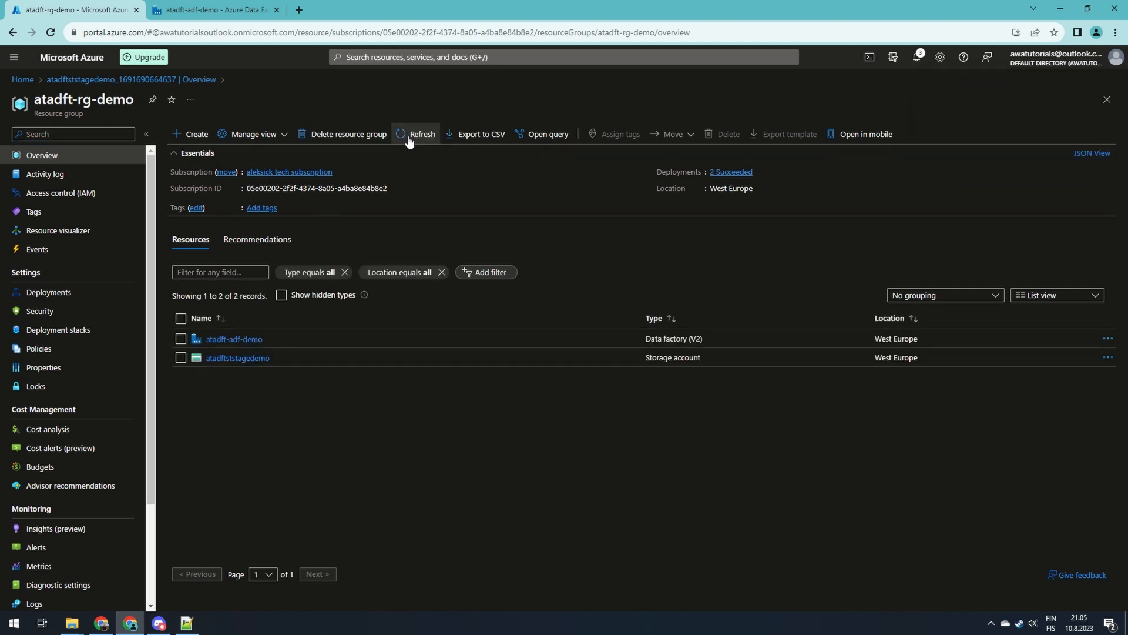
pyautogui.click(259, 360)
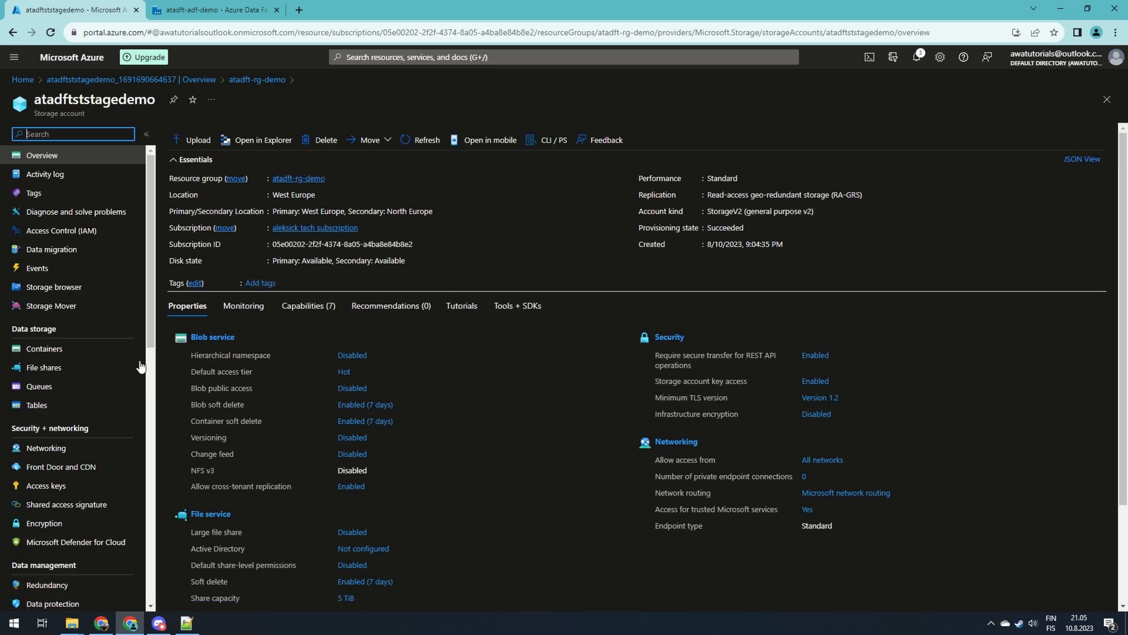
pyautogui.click(93, 355)
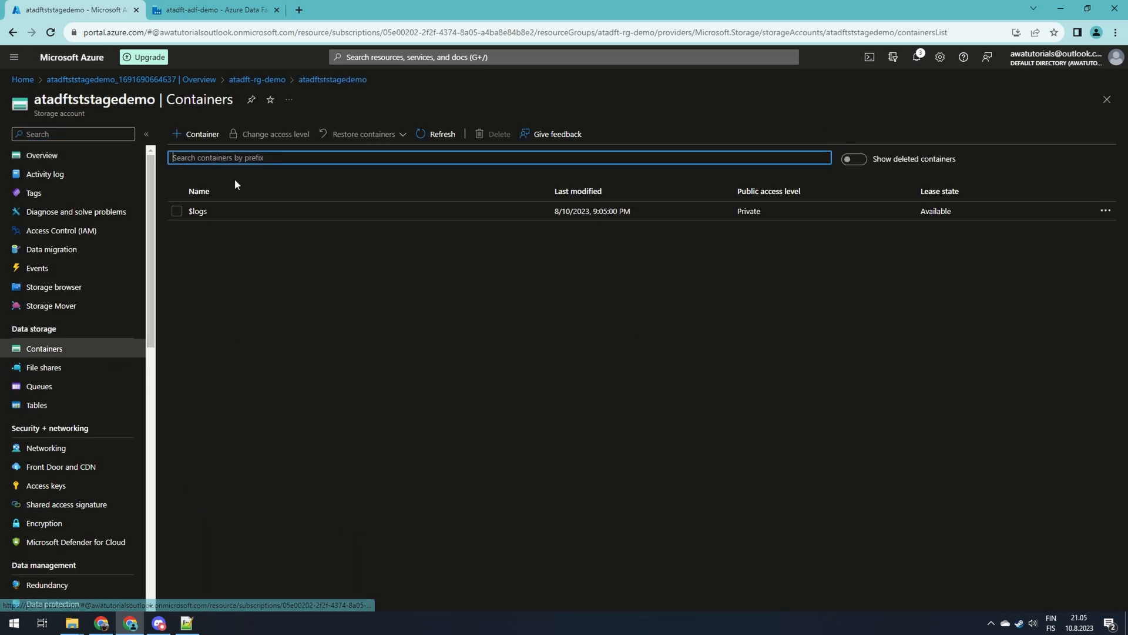
# Step: Create two containers named demo1-source and demo1-sink in the atadftststagedemo storage account
pyautogui.click(202, 134)
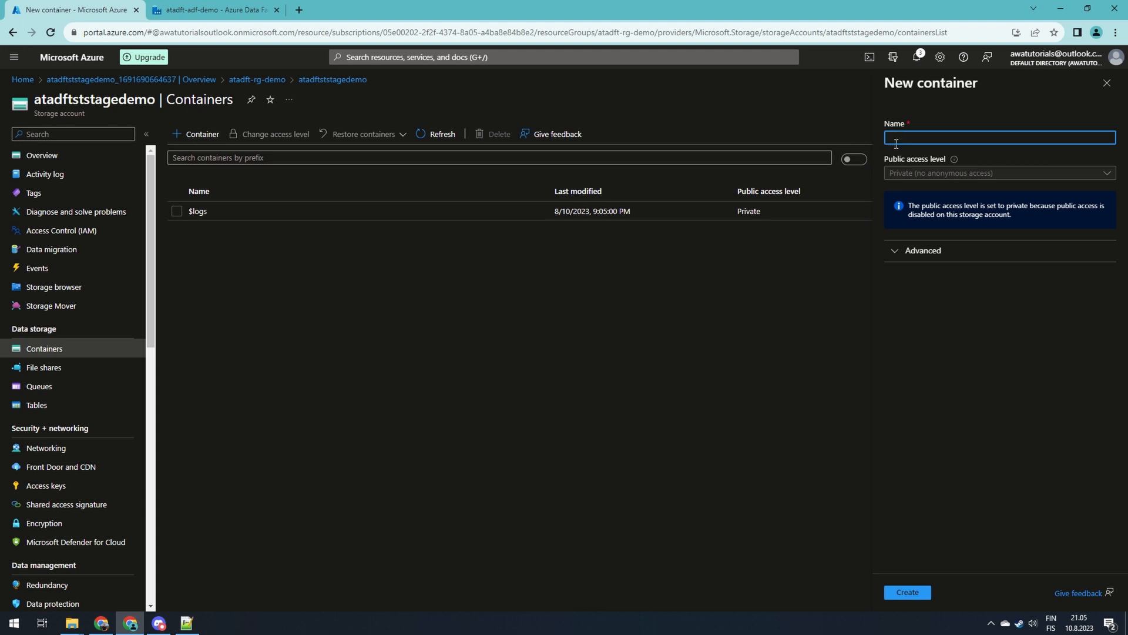
pyautogui.write('demo1-source')
pyautogui.click(914, 592)
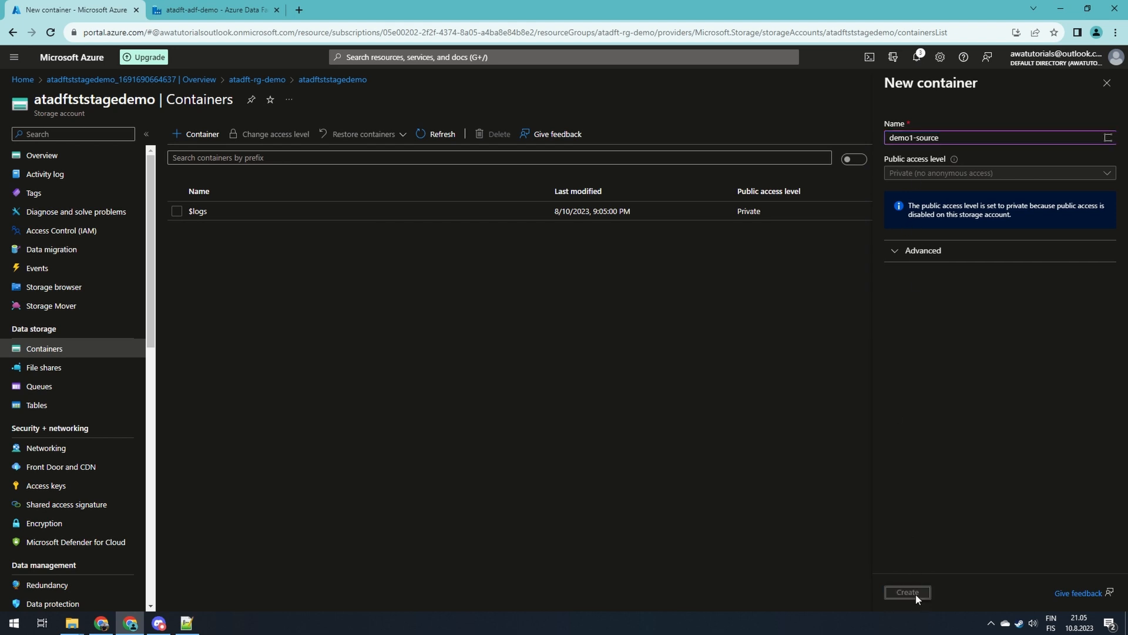
pyautogui.click(197, 134)
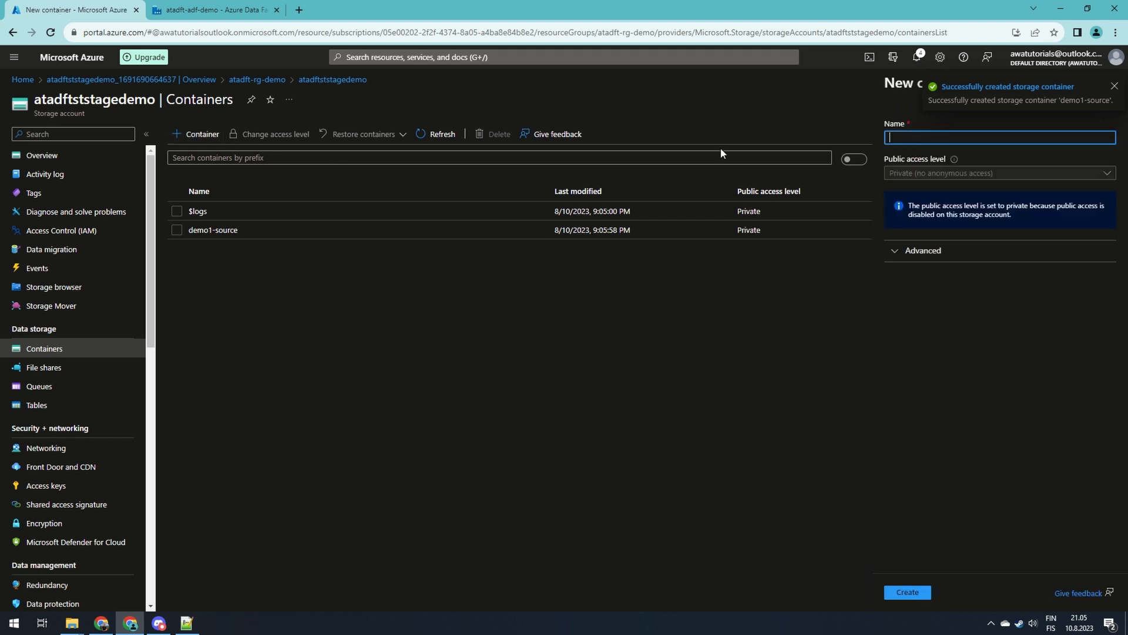
pyautogui.write('demo1-sink')
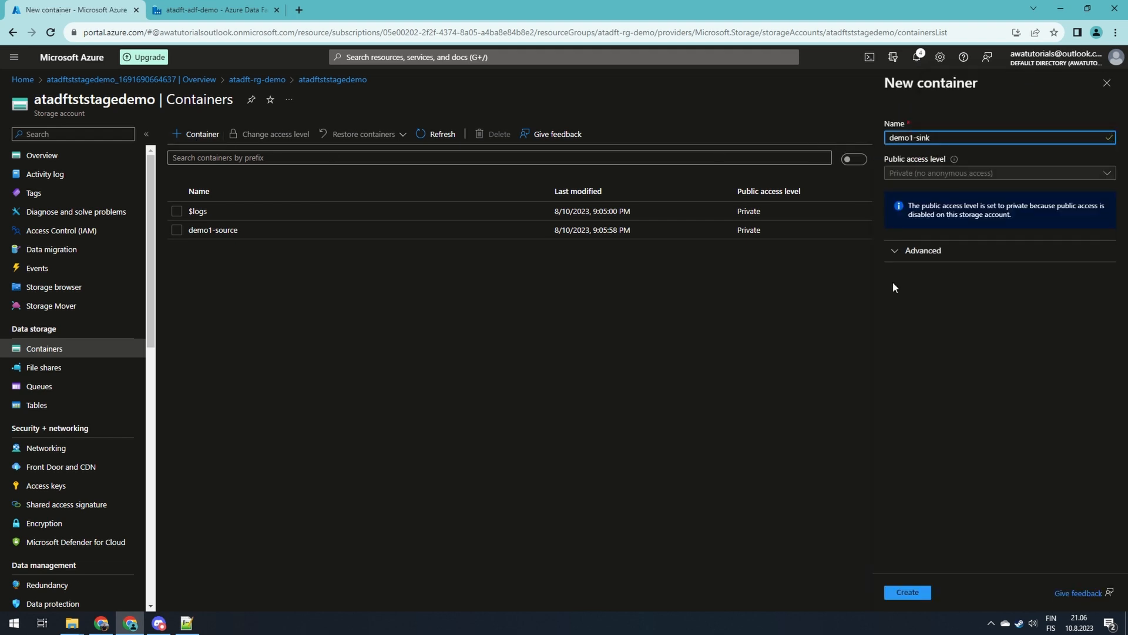
pyautogui.click(908, 592)
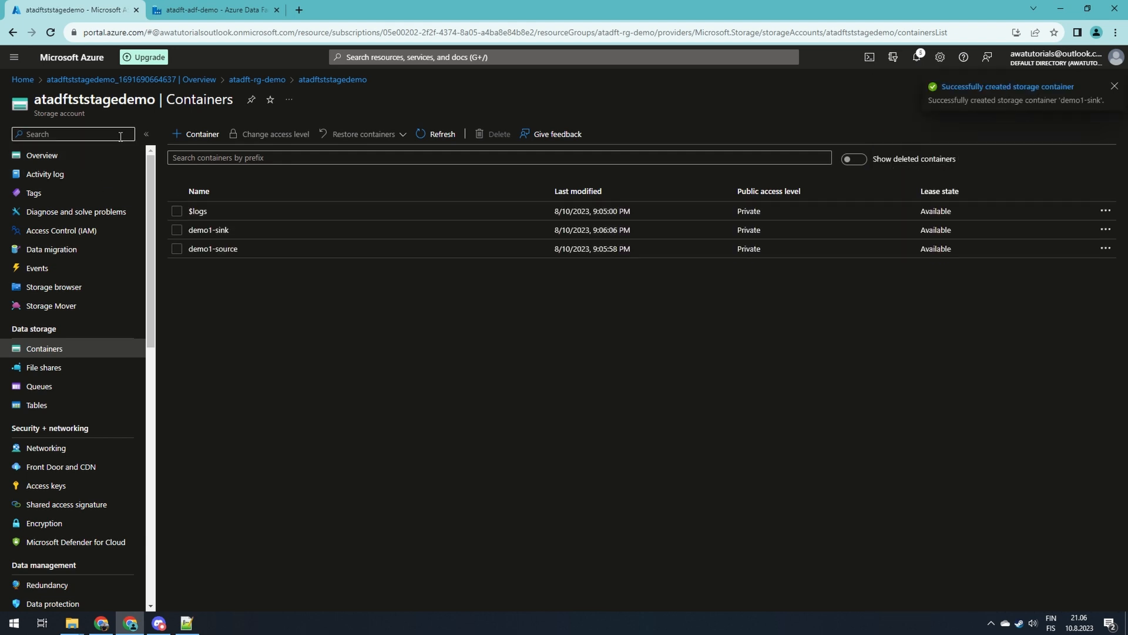
# Step: Start a new role assignment in the access control of the atadft-rg-demo resource group and choose the Storage Blob Data Contributor role
pyautogui.click(252, 79)
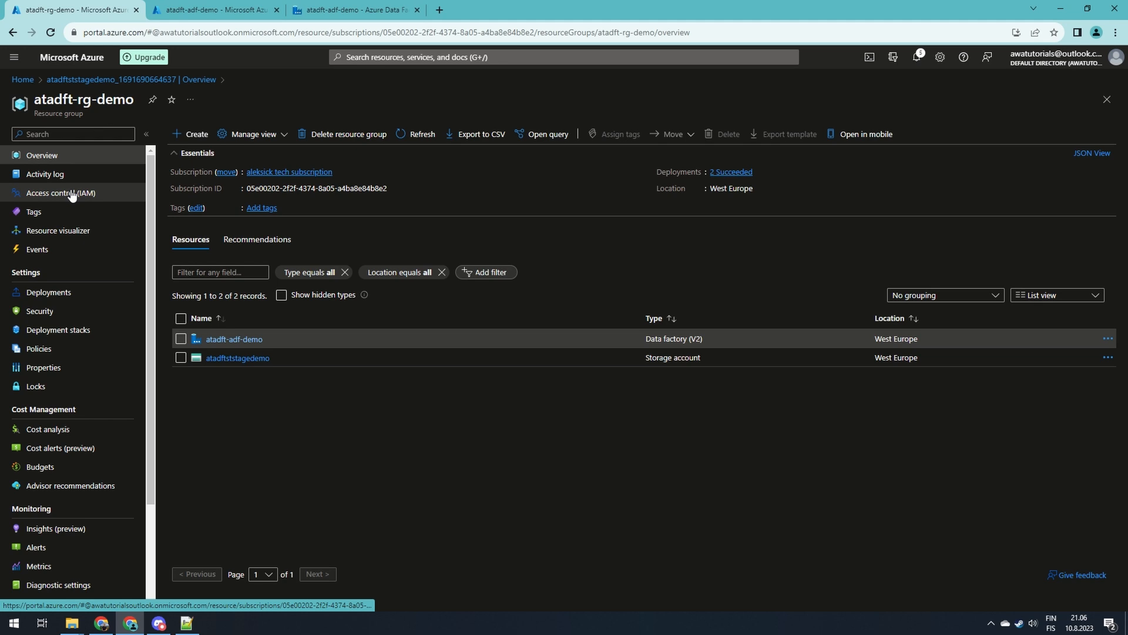
pyautogui.click(71, 193)
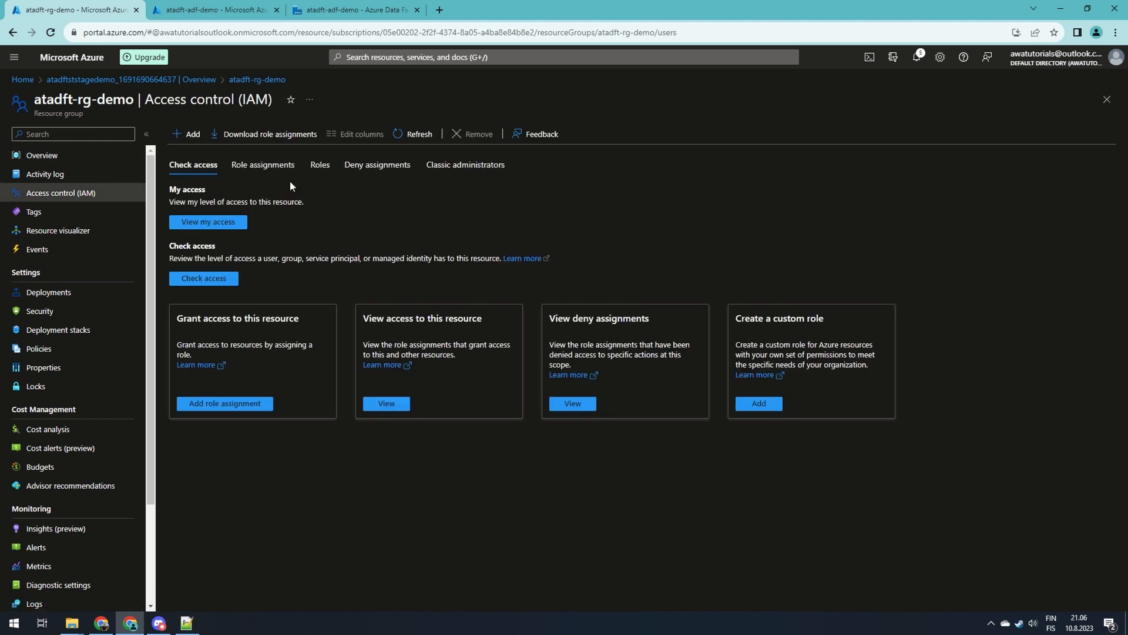
pyautogui.click(187, 134)
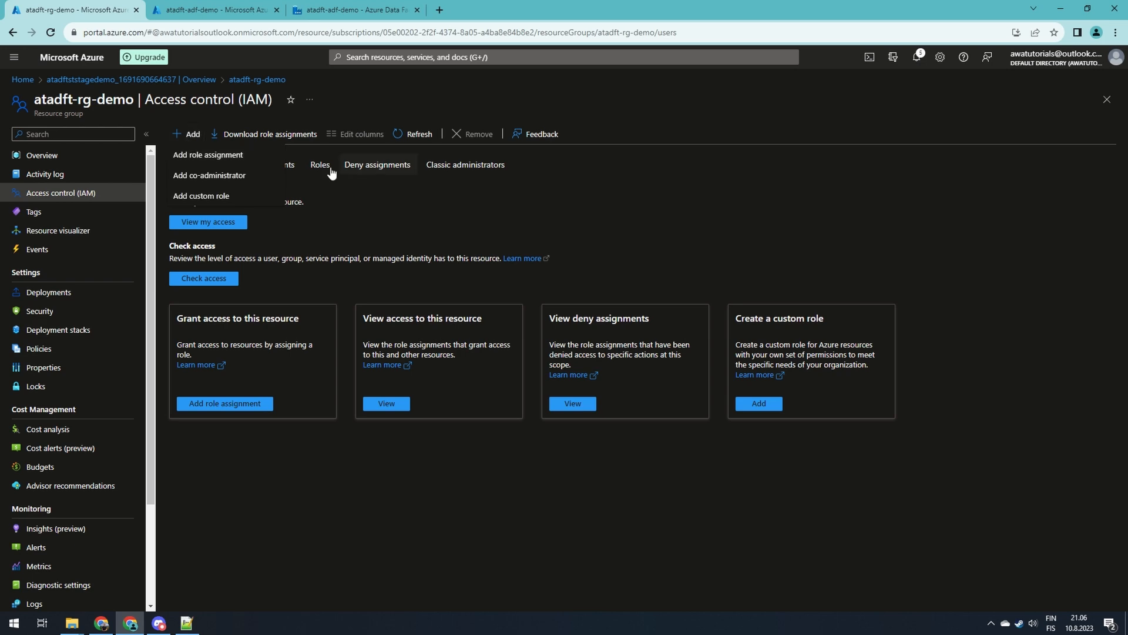
pyautogui.click(208, 154)
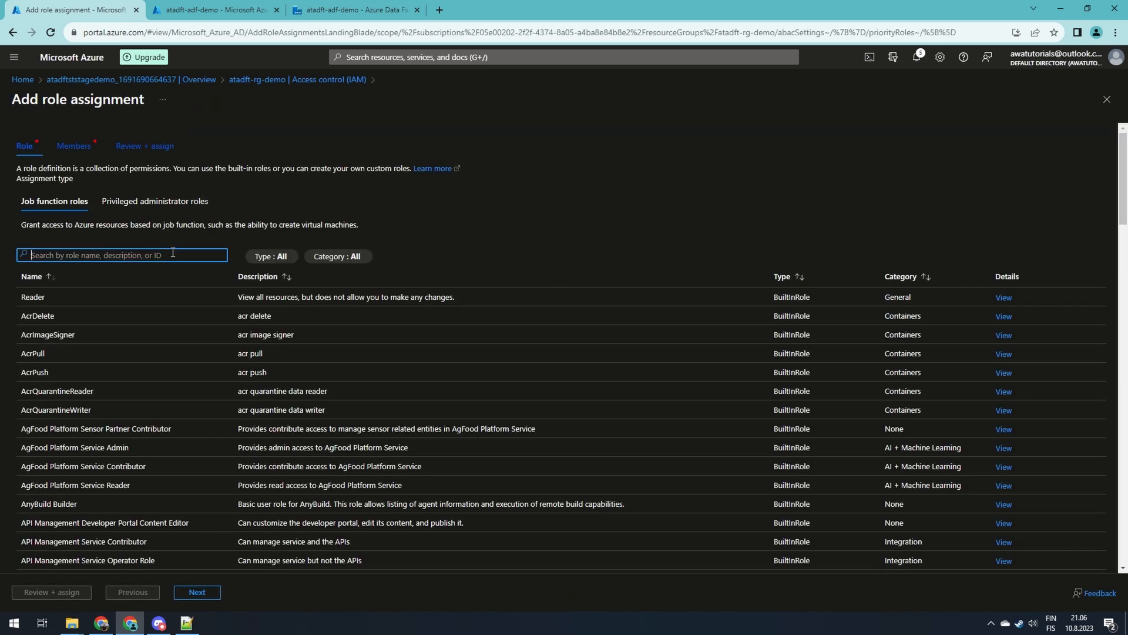
pyautogui.write('blob data con')
pyautogui.click(151, 297)
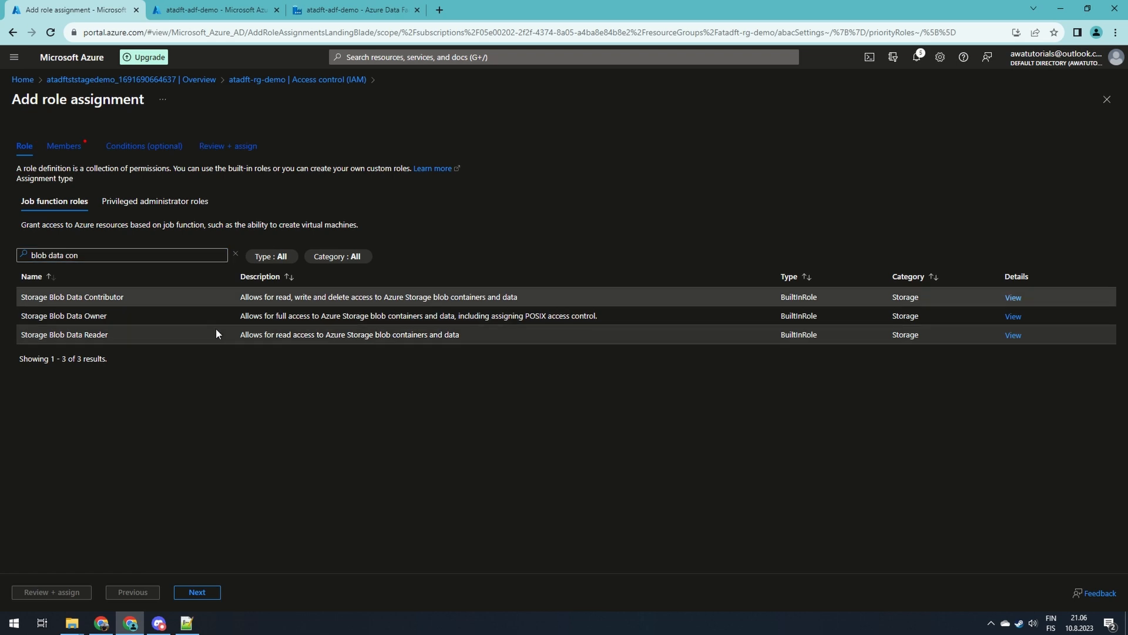
pyautogui.click(203, 592)
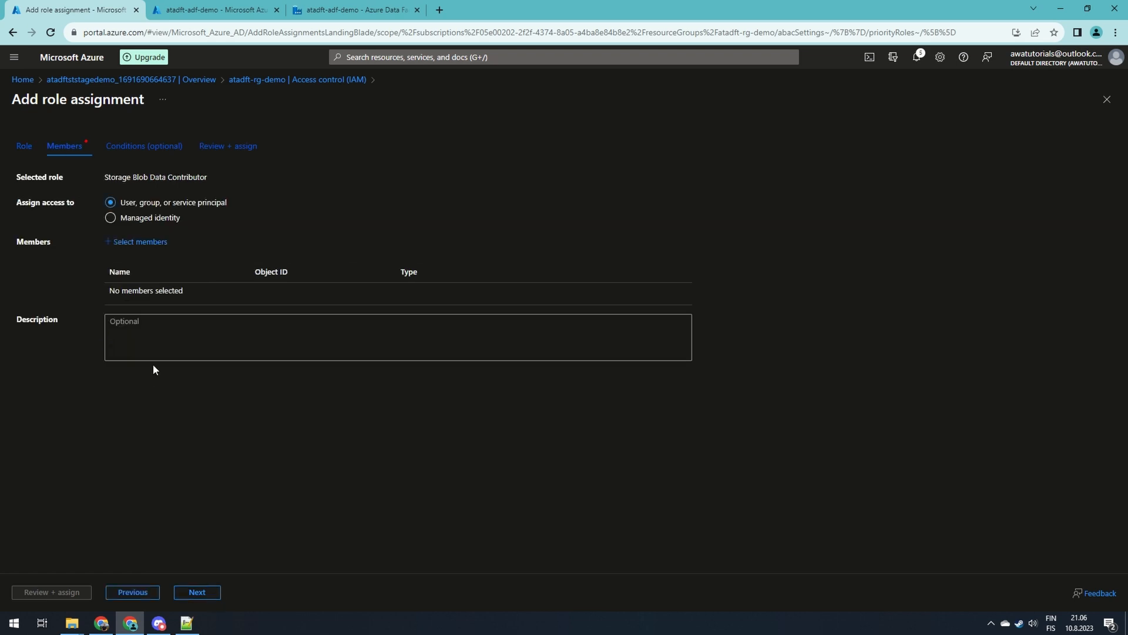
# Step: Assign the role to the managed identity of the atadft-adf-demo Data factory (V2), without conditions or a description
pyautogui.click(111, 218)
pyautogui.click(136, 242)
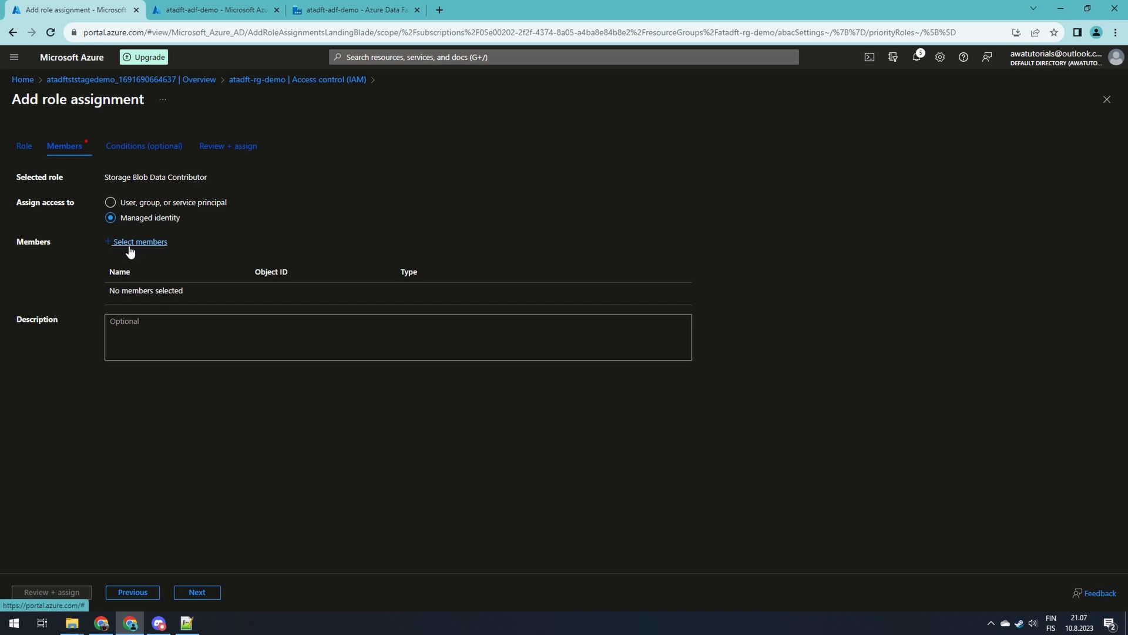
pyautogui.click(865, 202)
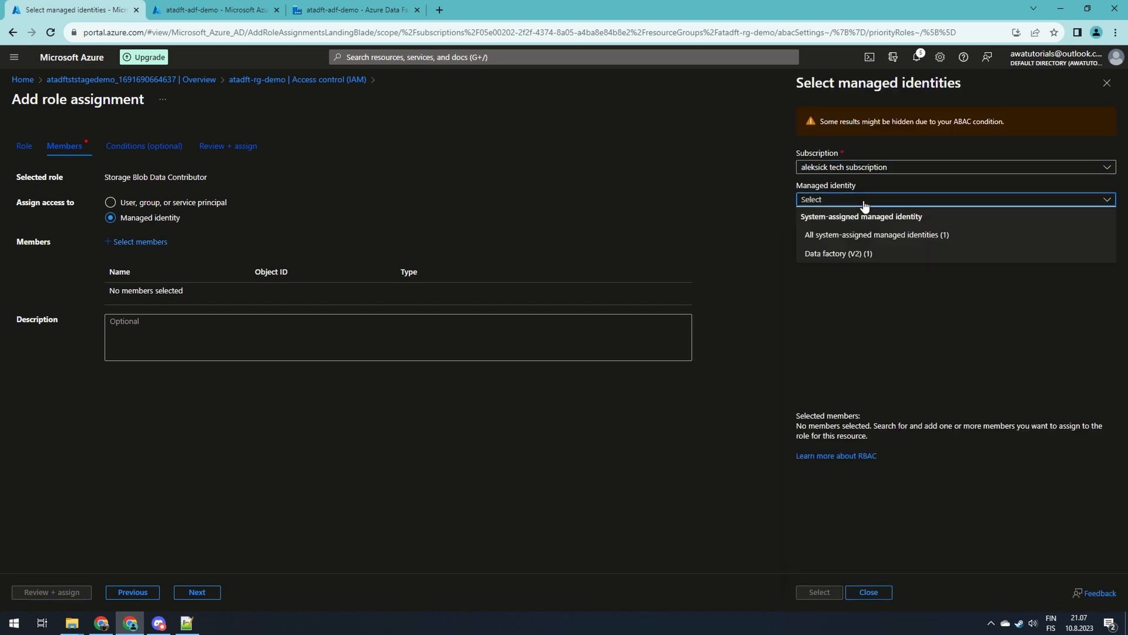
pyautogui.click(860, 254)
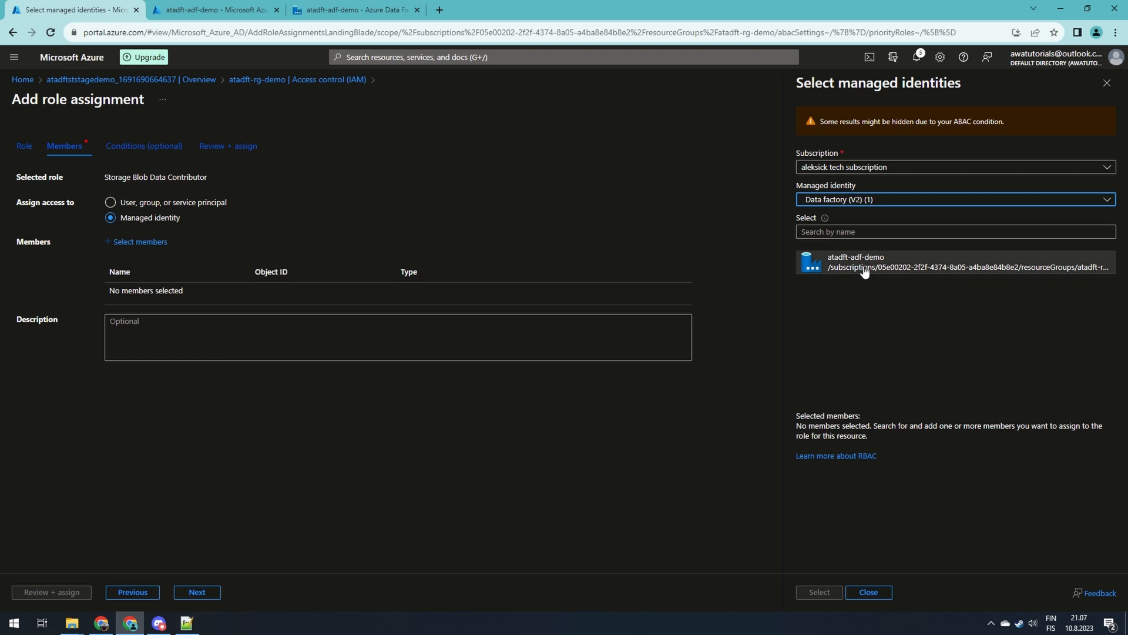
pyautogui.click(865, 269)
pyautogui.click(822, 592)
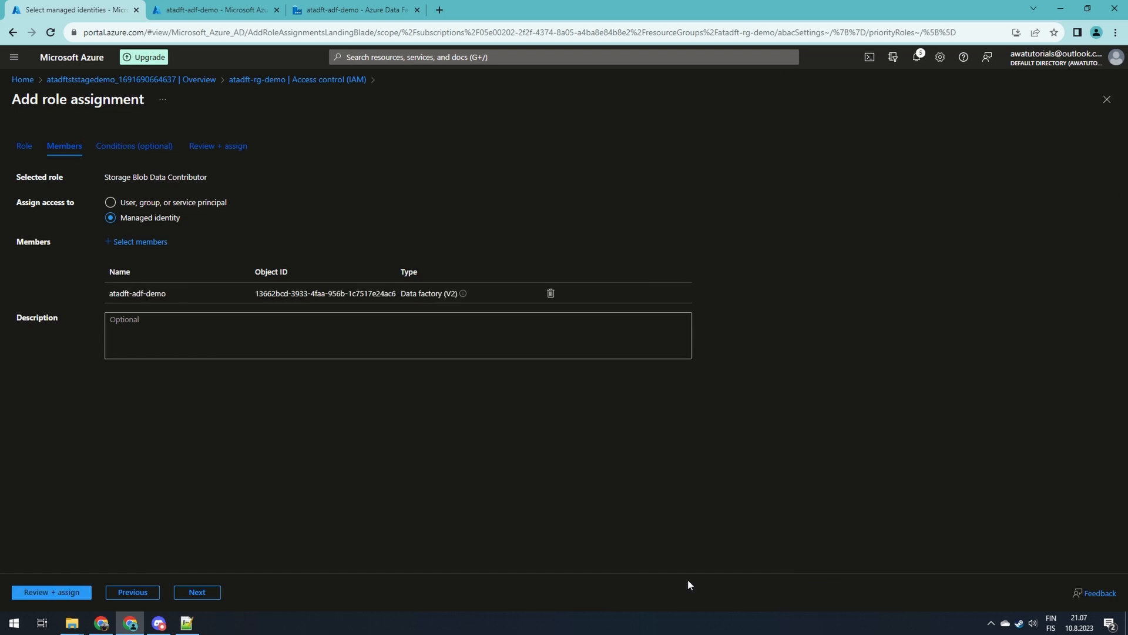
pyautogui.click(197, 592)
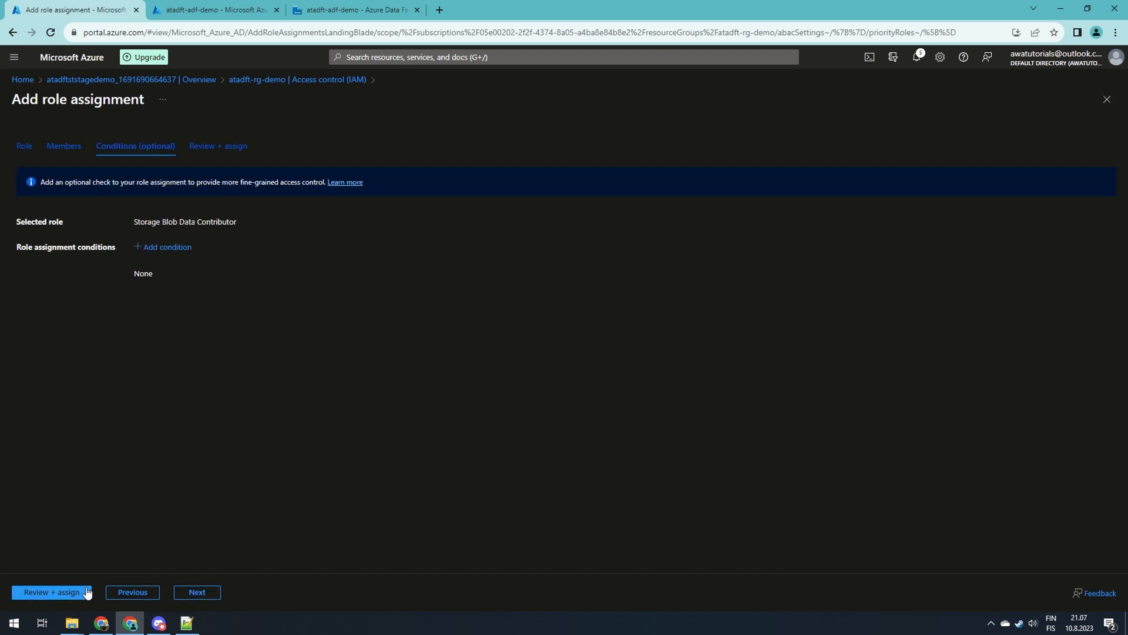
pyautogui.click(197, 592)
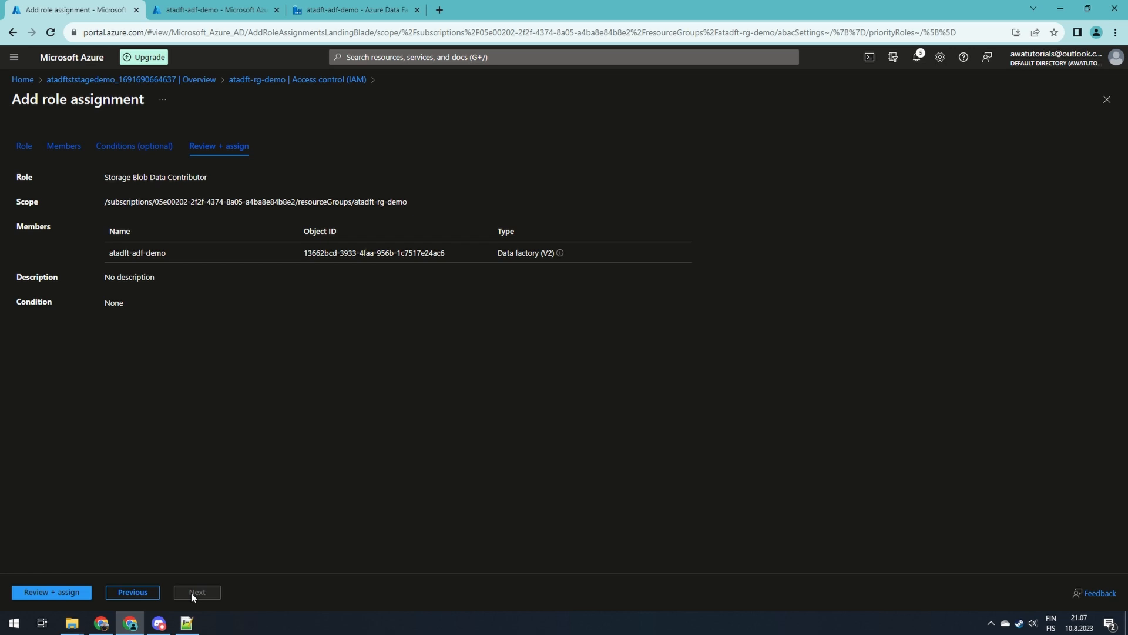
pyautogui.click(59, 592)
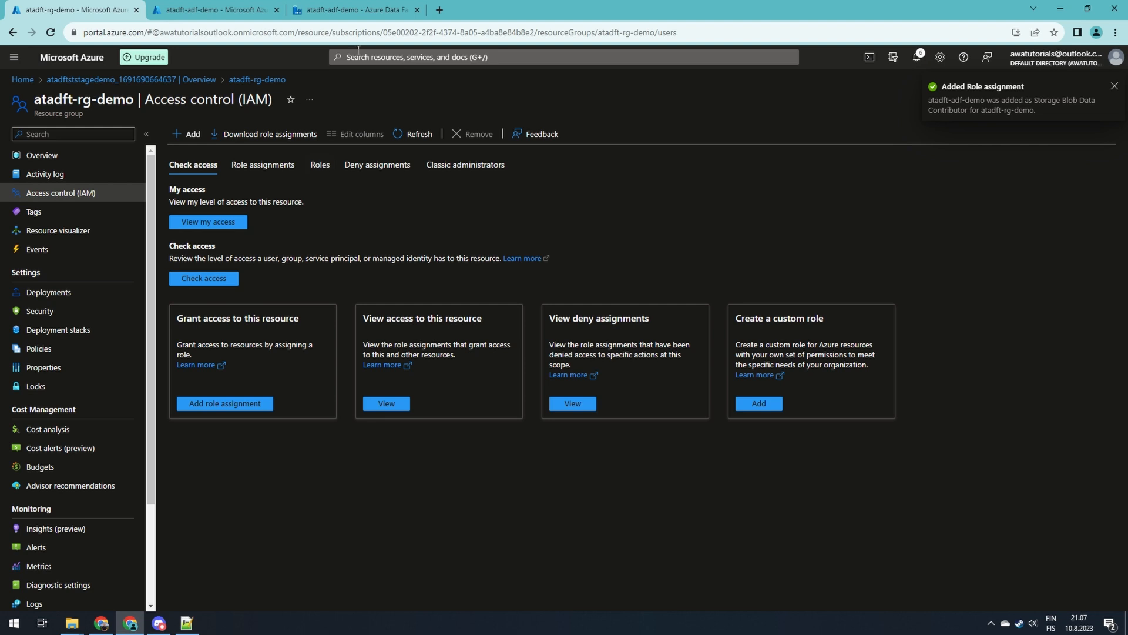
# Step: Start a new Azure Blob Storage linked service in the Data Factory Studio and name it ls_st_stage
pyautogui.click(362, 10)
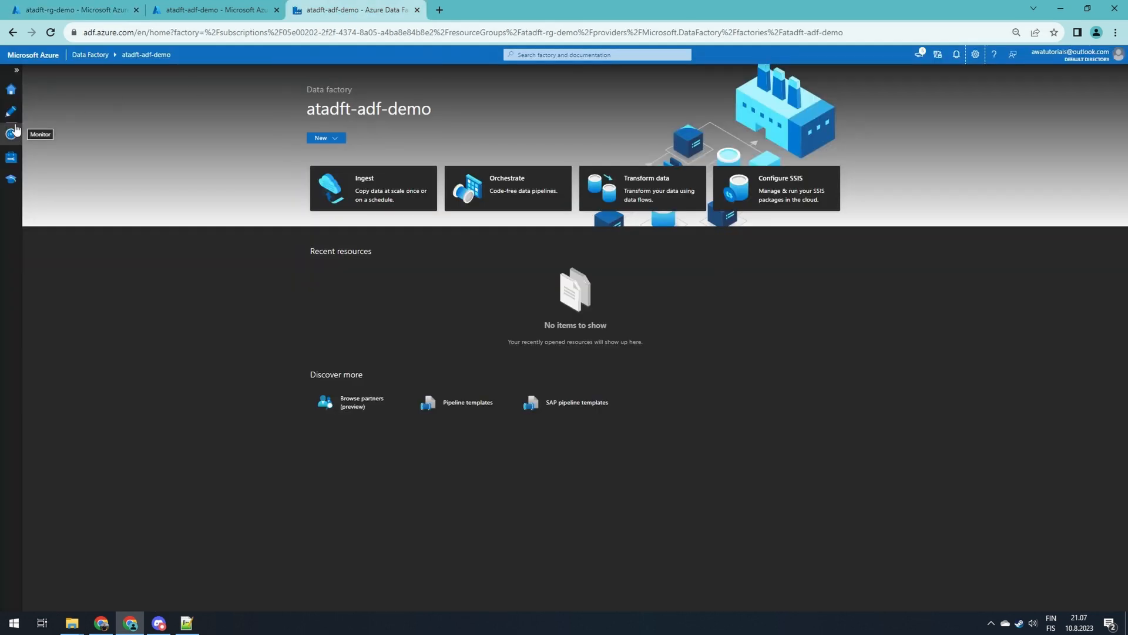
pyautogui.click(11, 157)
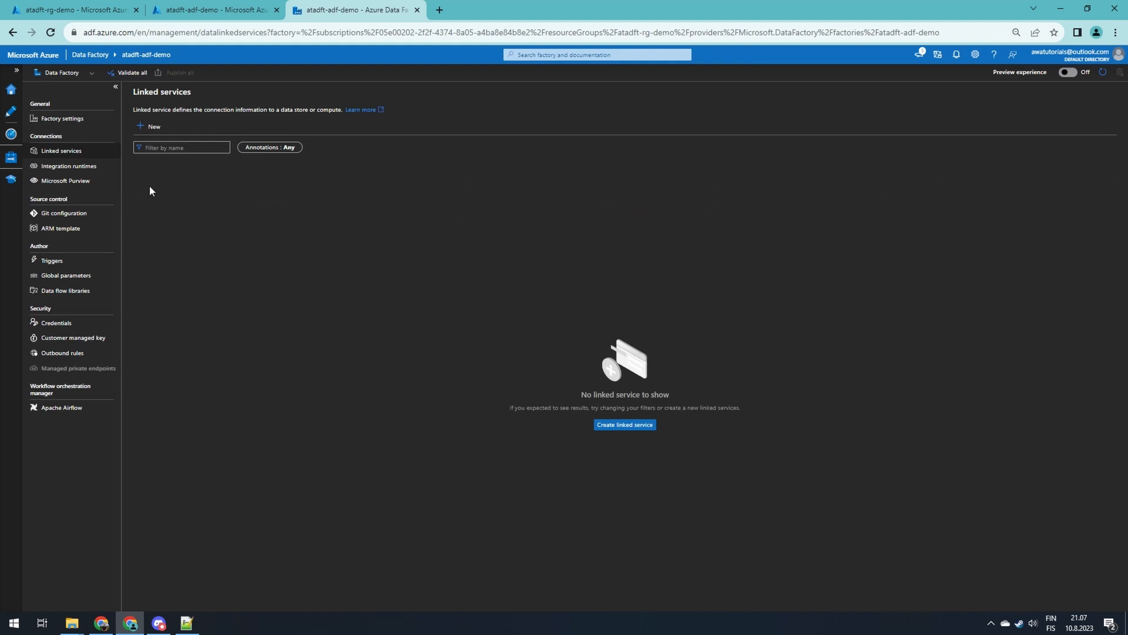
pyautogui.click(154, 126)
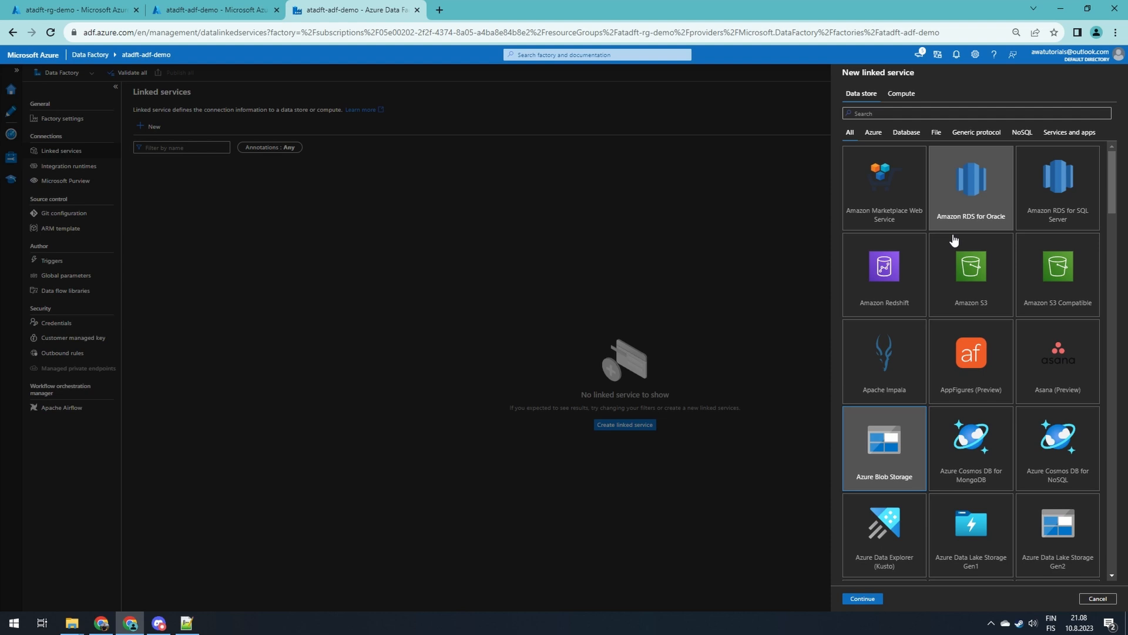
pyautogui.click(862, 598)
pyautogui.moveTo(895, 111); pyautogui.dragTo(844, 111)
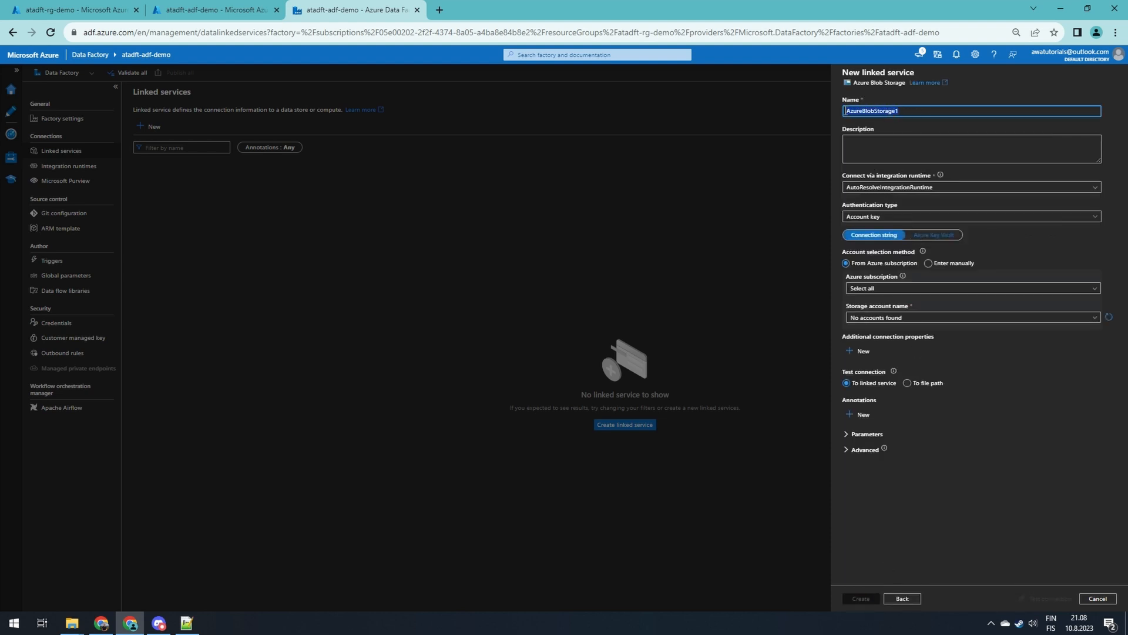
pyautogui.press('BackSpace')
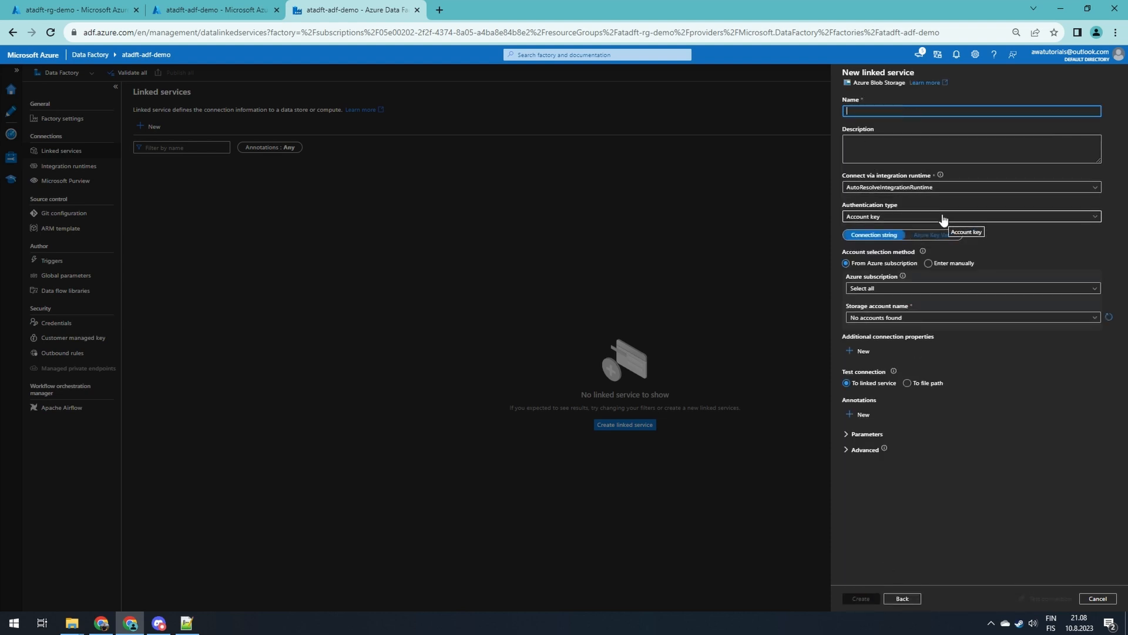
pyautogui.write('ls_st_s')
pyautogui.write('tage')
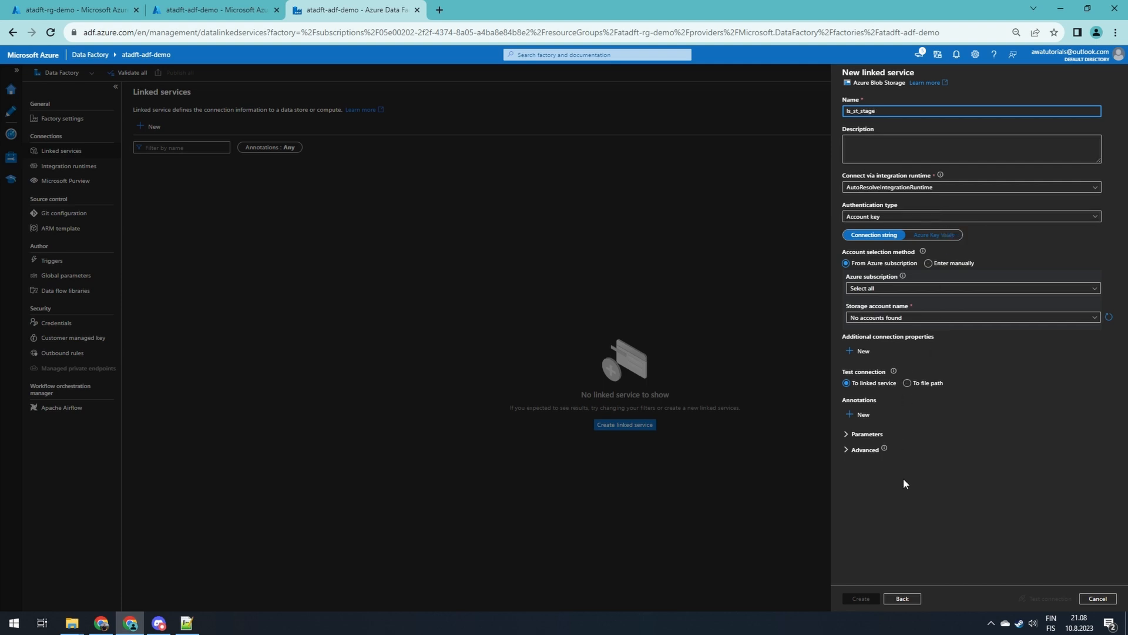
pyautogui.click(898, 217)
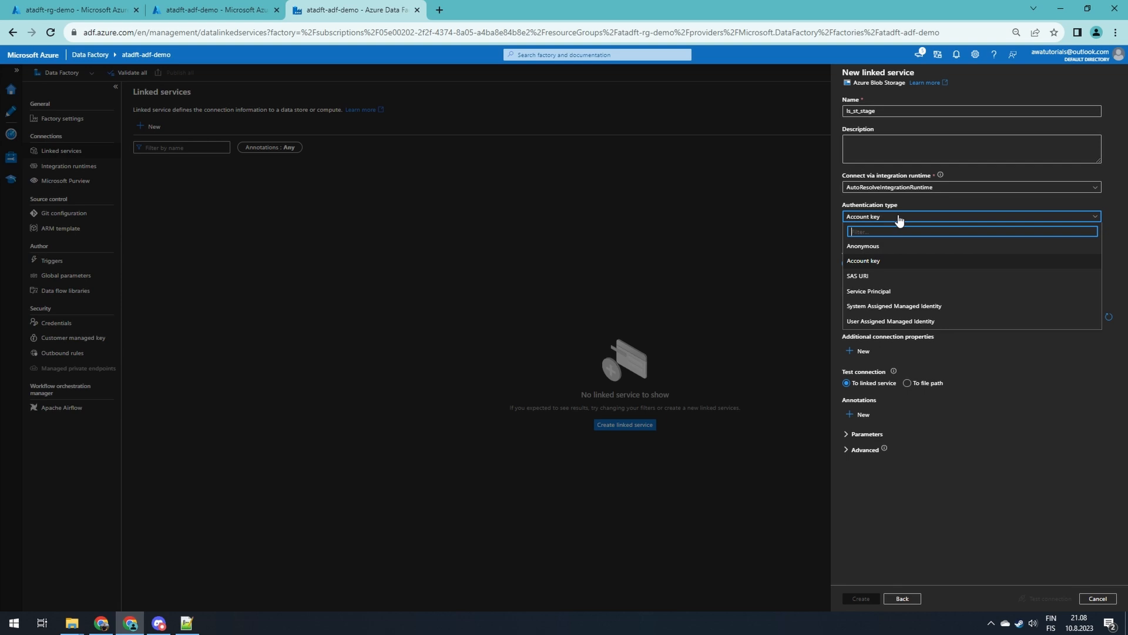
pyautogui.click(894, 306)
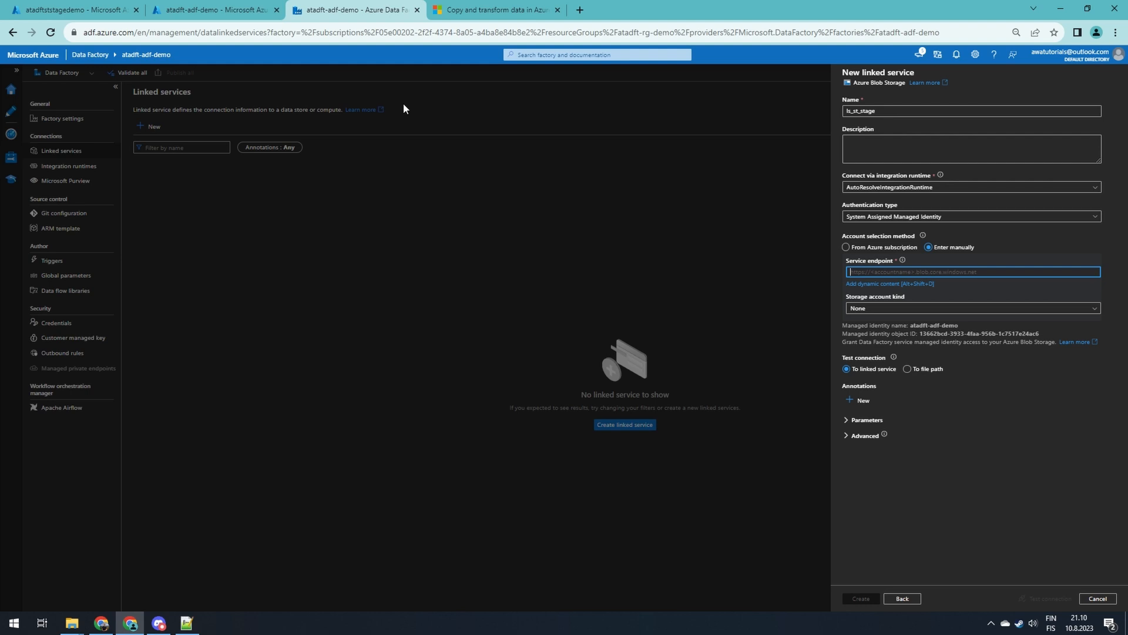
pyautogui.write('https')
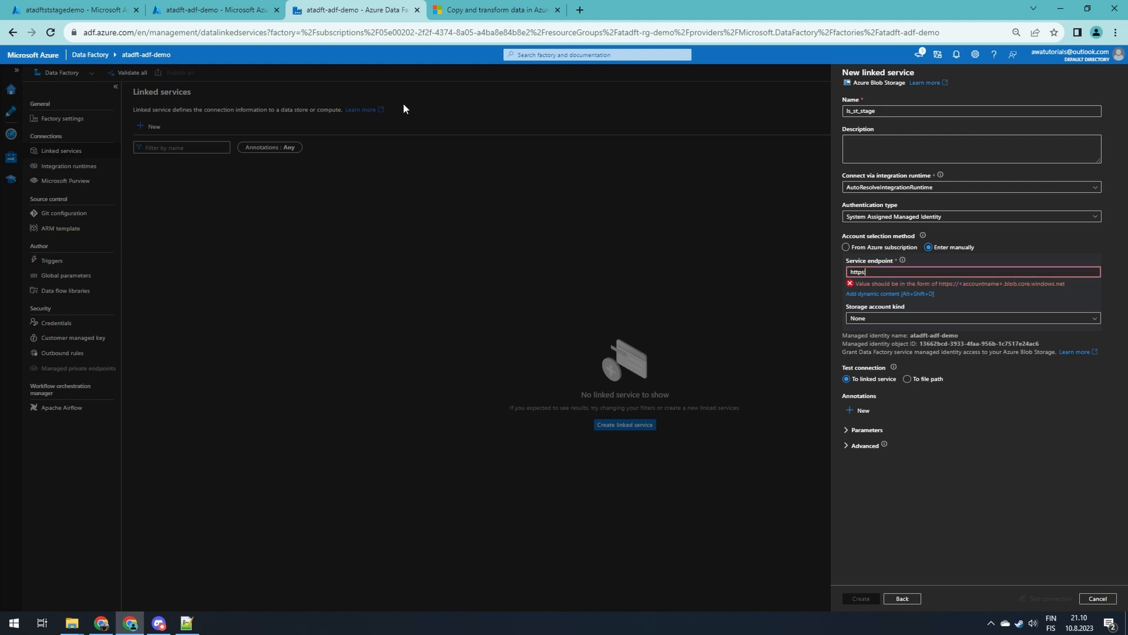
pyautogui.write('://')
pyautogui.write('atadftststagedemo')
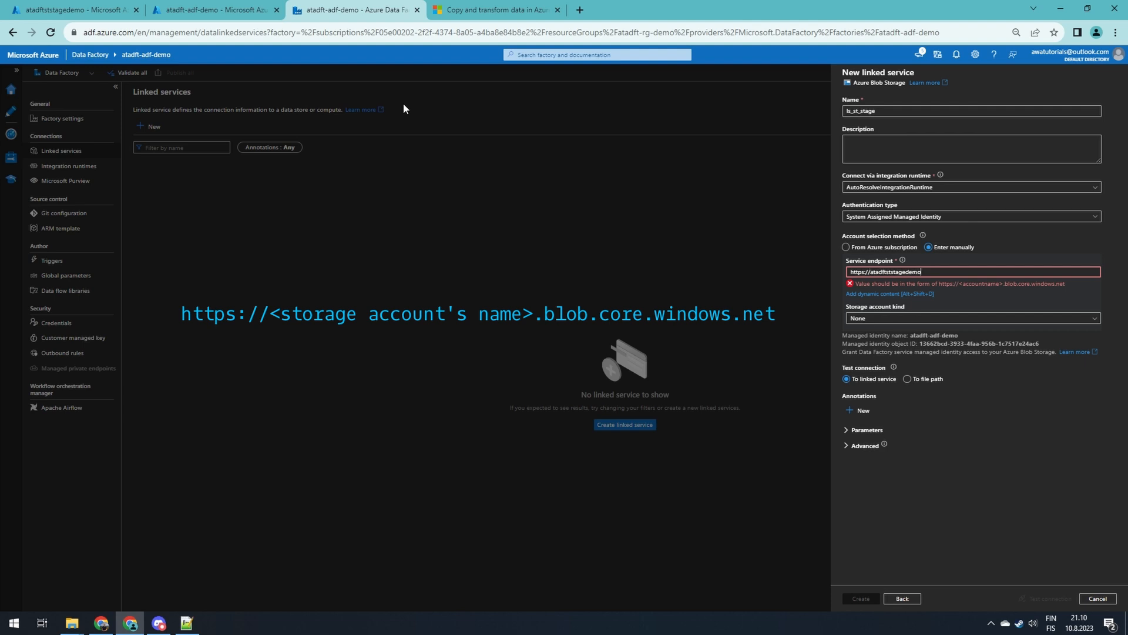
pyautogui.write('blbo')
pyautogui.press('BackSpace')
pyautogui.press('BackSpace')
pyautogui.write('ob.core.w')
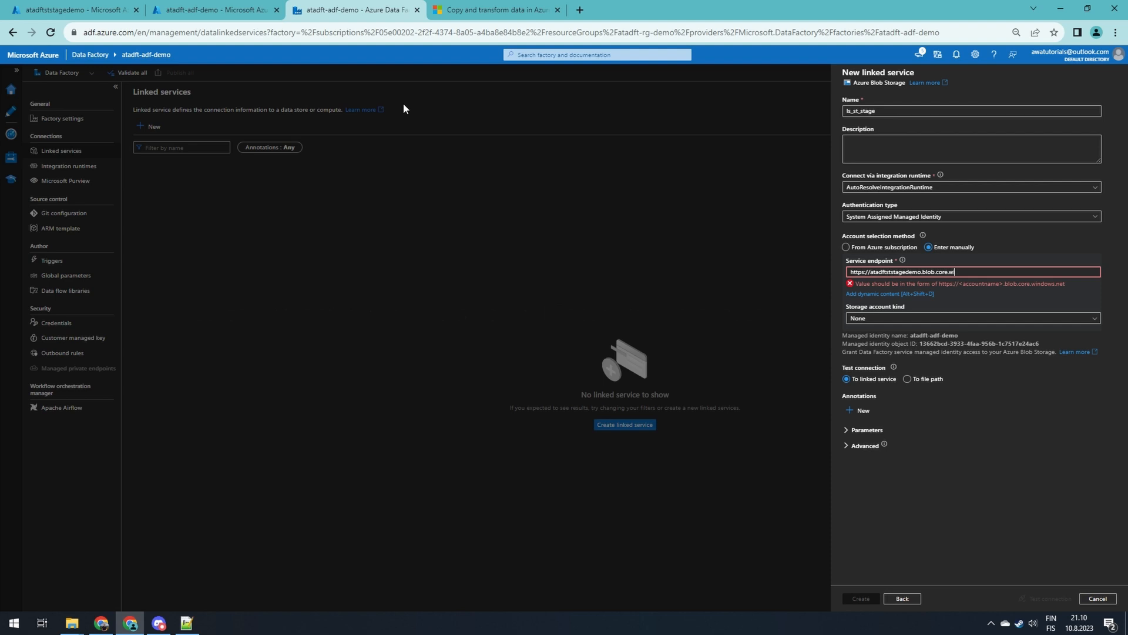
pyautogui.write('indows.net')
pyautogui.click(1041, 599)
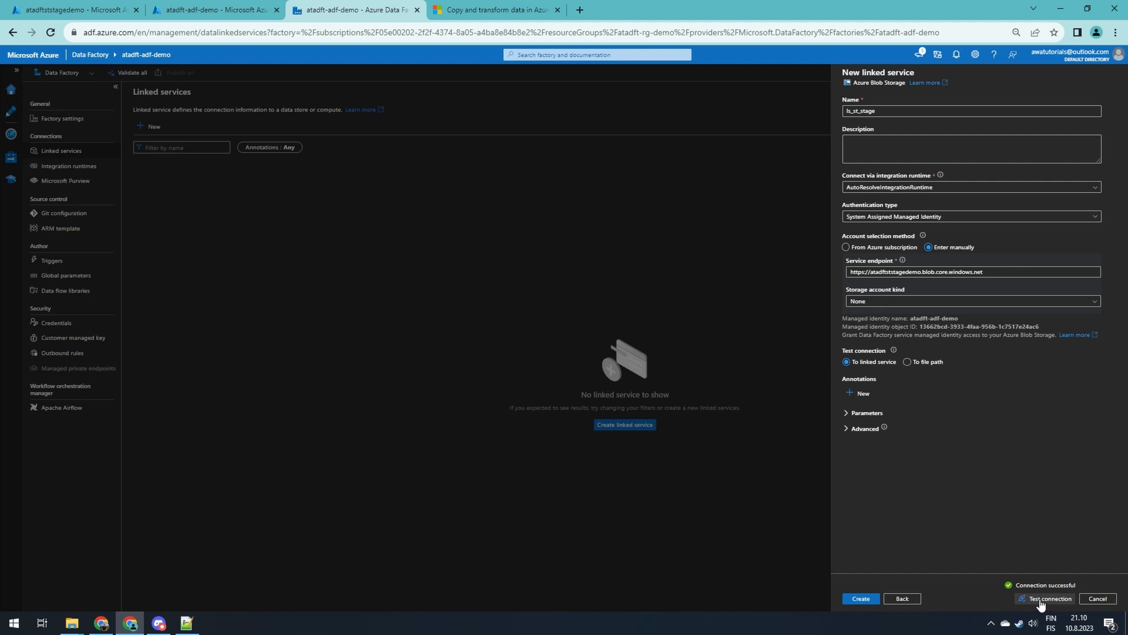
# Step: Create the ls_st_stage linked service and publish it to the live environment
pyautogui.click(861, 599)
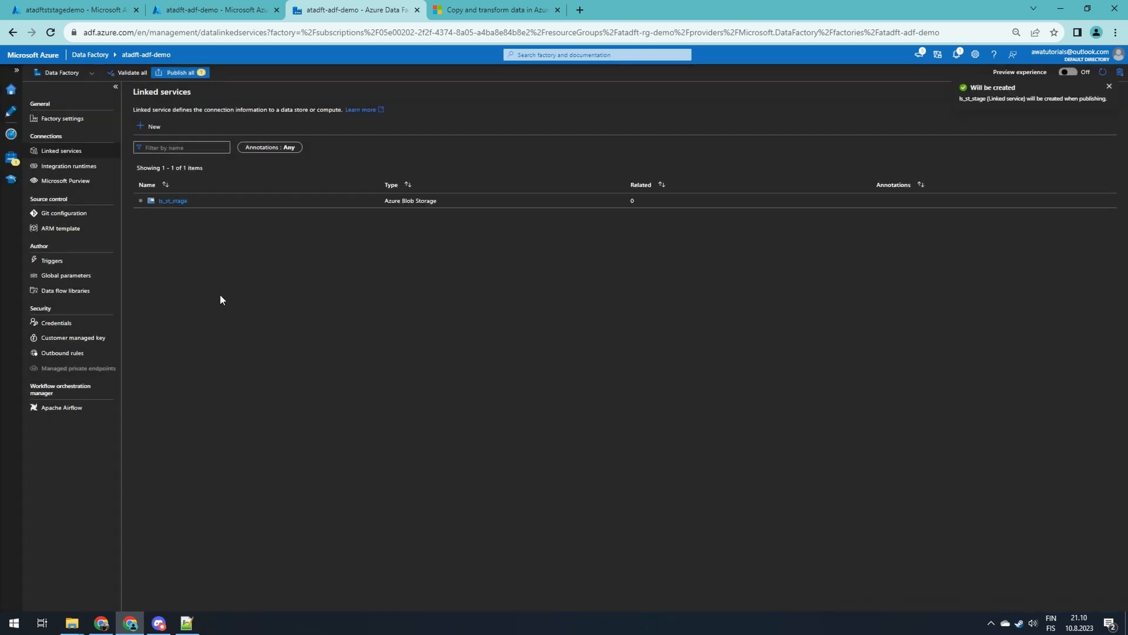
pyautogui.click(188, 74)
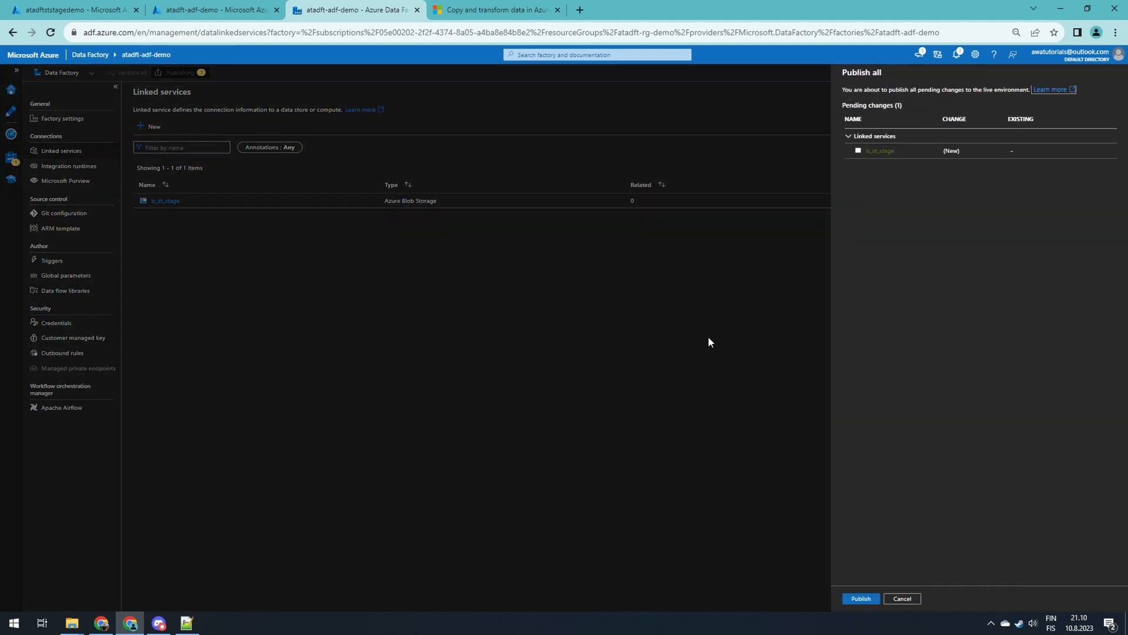
pyautogui.click(862, 599)
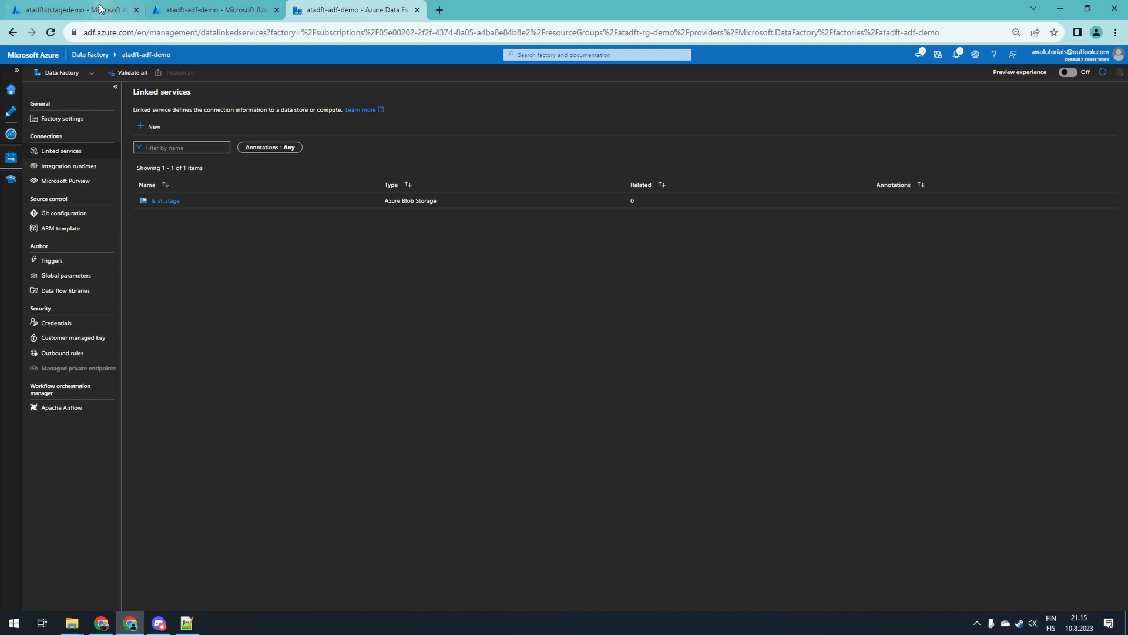
# Step: Return to the atadftststagedemo storage account's containers and open the demo1-source container
pyautogui.click(74, 9)
pyautogui.click(59, 349)
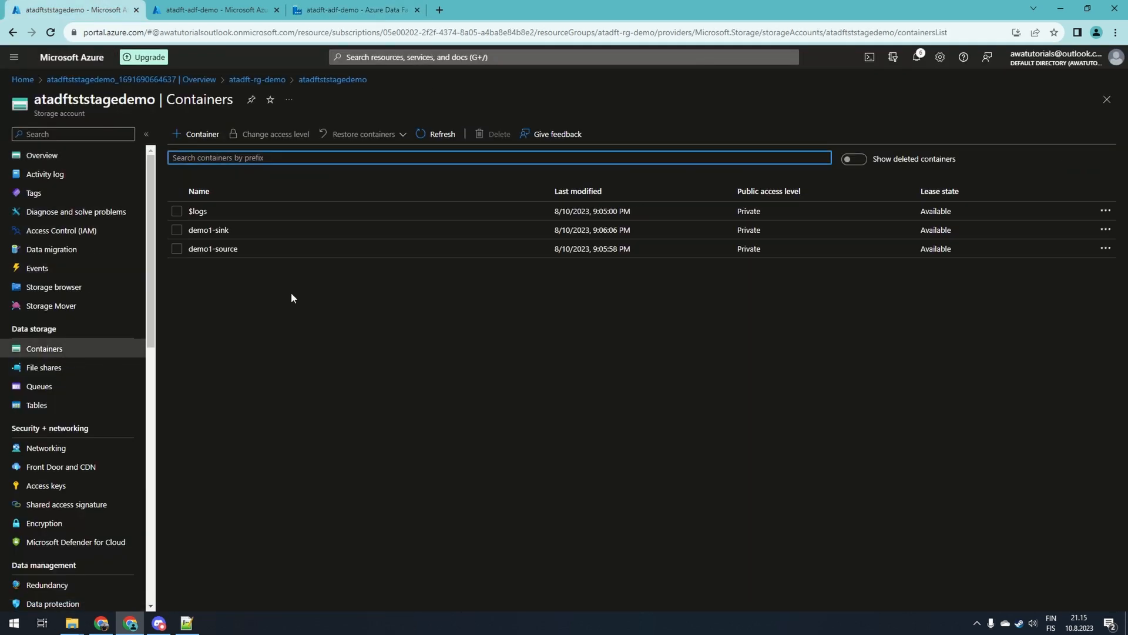
pyautogui.click(224, 250)
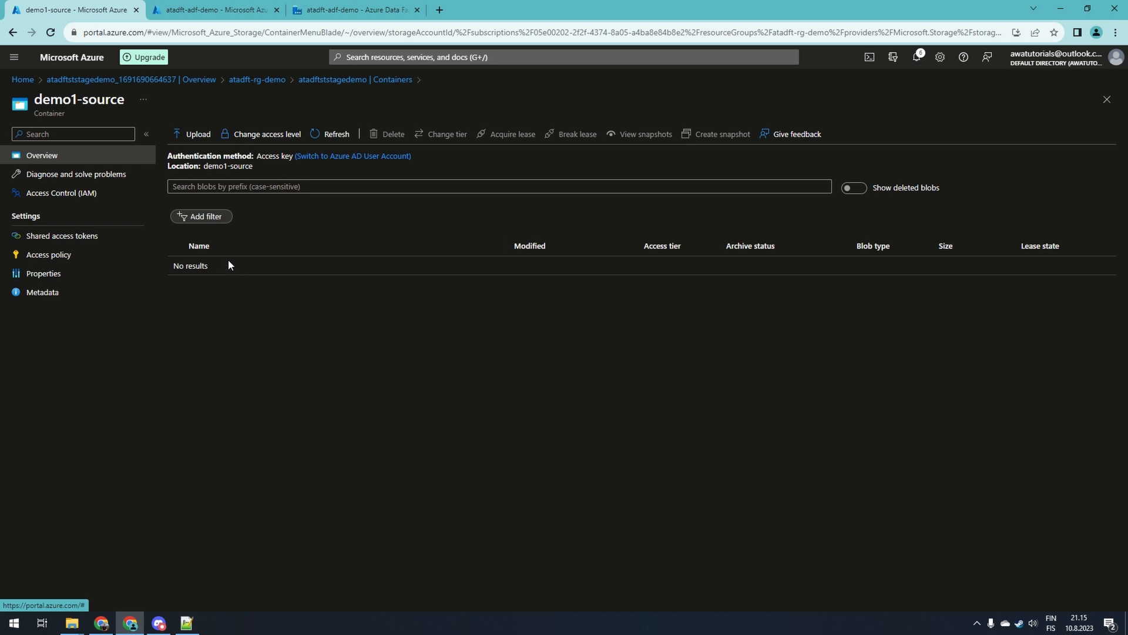
# Step: Upload data.txt to the demo1-source container and open the uploaded blob's properties
pyautogui.click(192, 134)
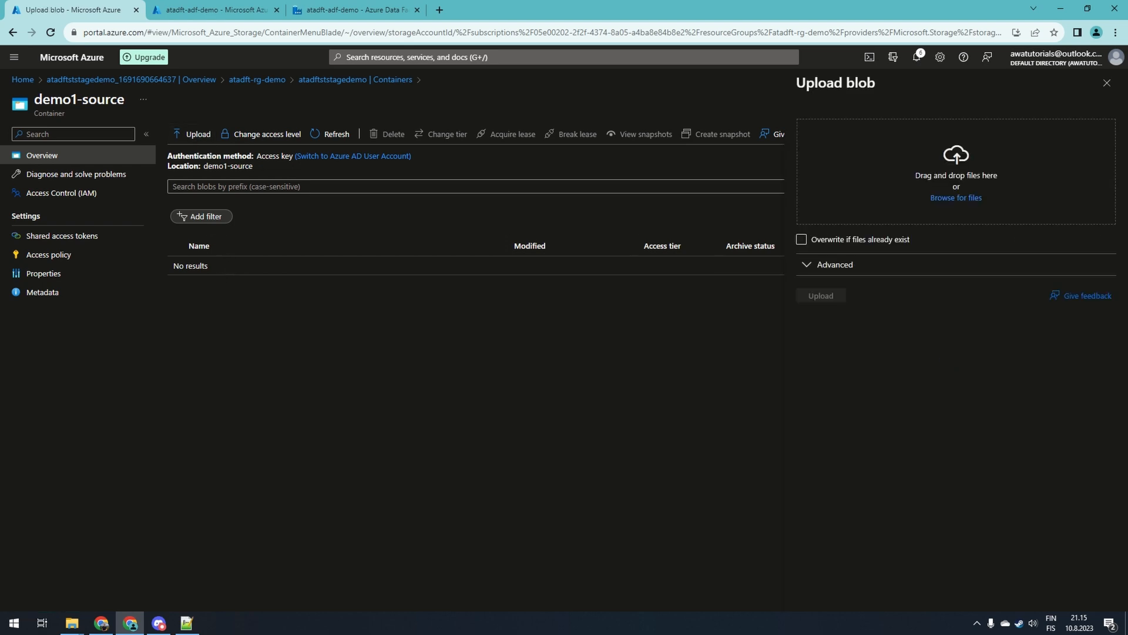
pyautogui.moveTo(1127, 226); pyautogui.dragTo(906, 193)
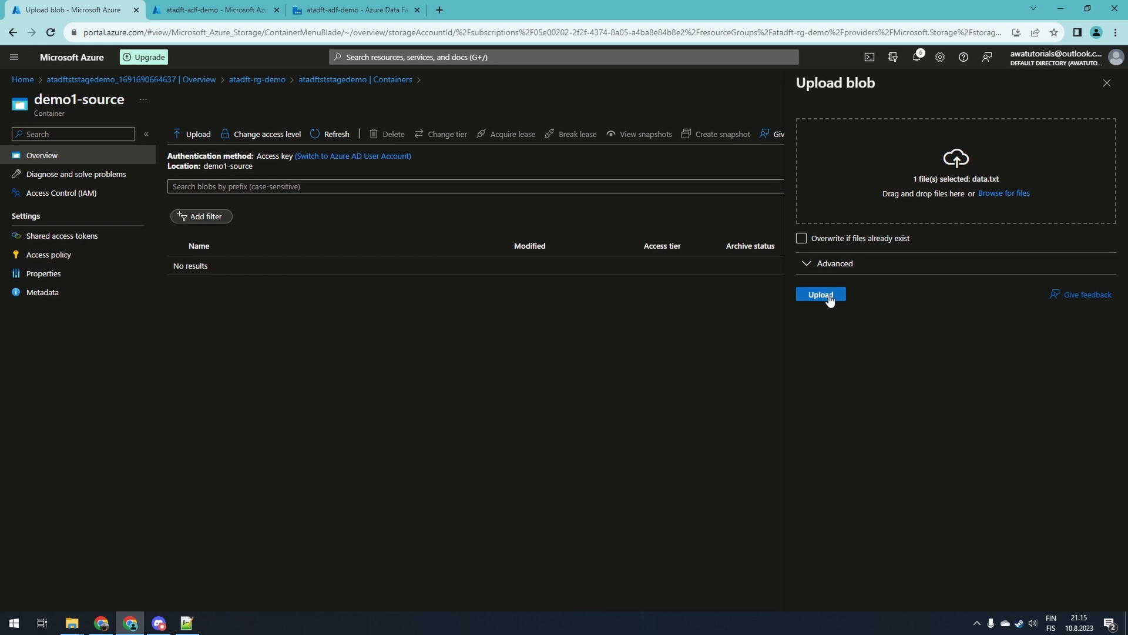
pyautogui.click(828, 295)
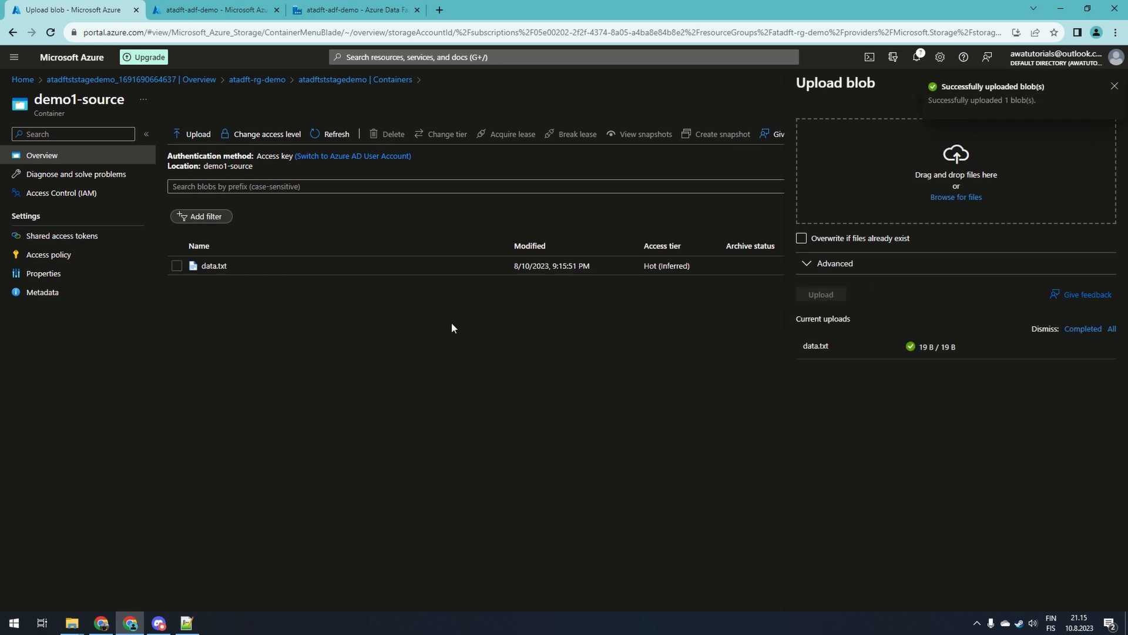
pyautogui.click(1114, 86)
pyautogui.click(1107, 83)
pyautogui.click(264, 266)
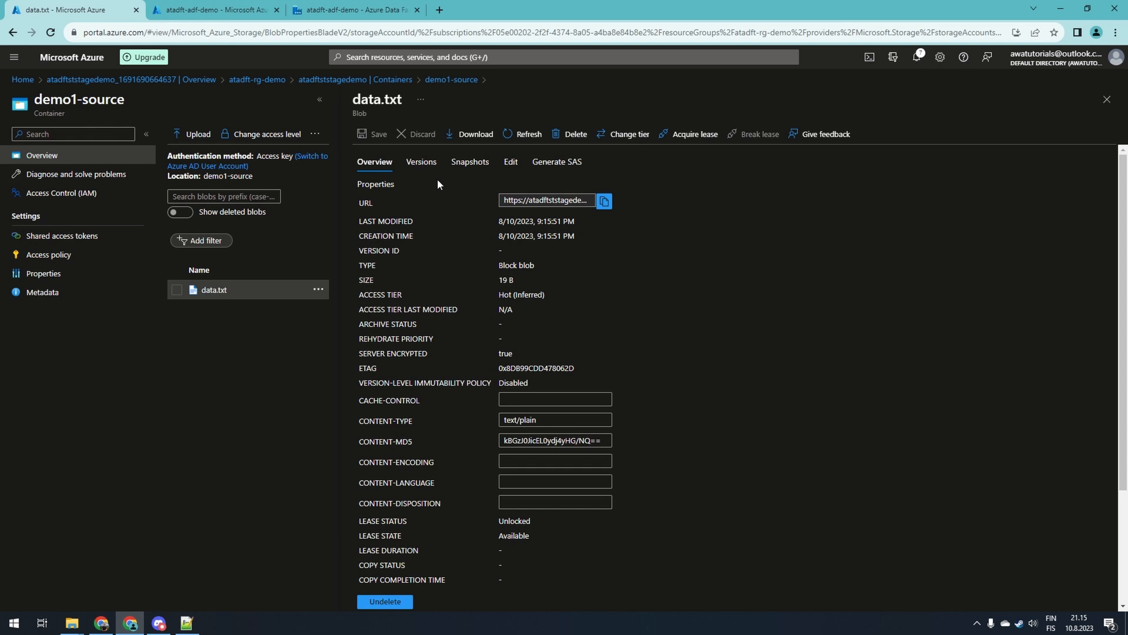
# Step: Switch to the Data Factory Studio's authoring view, create a pipeline folder named demo1 and add a new pipeline inside it
pyautogui.click(349, 9)
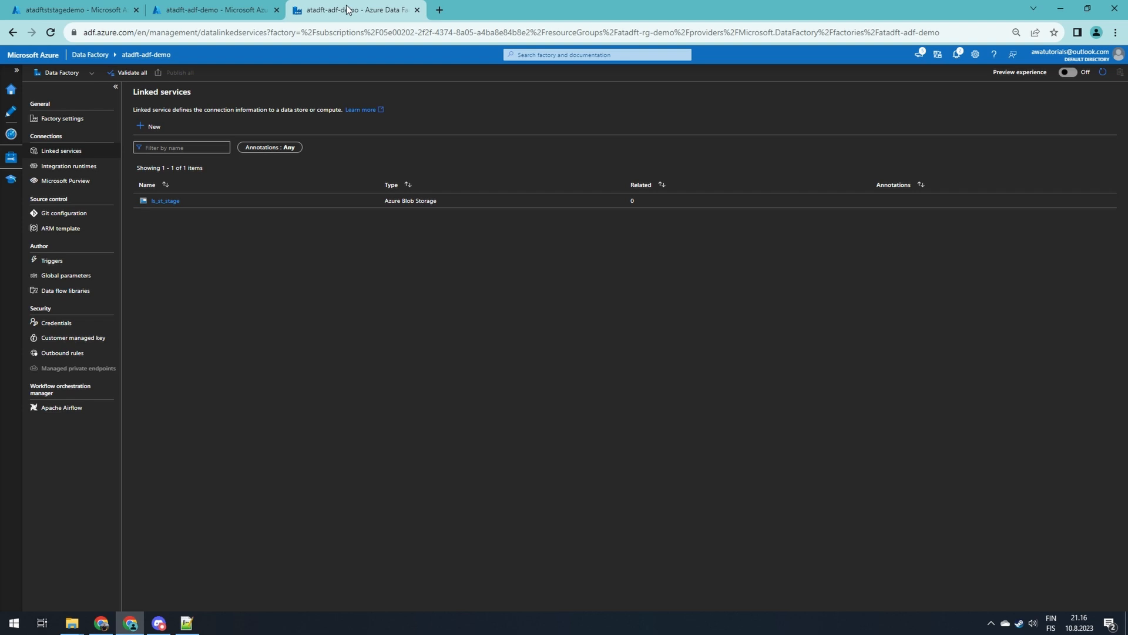
pyautogui.click(10, 110)
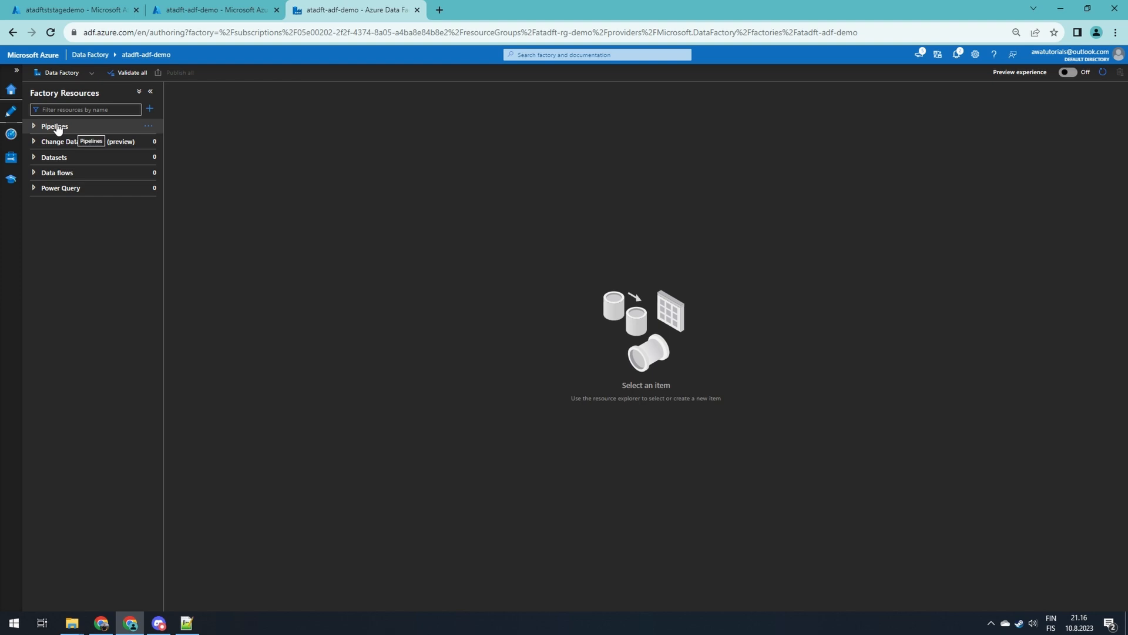
pyautogui.click(149, 126)
pyautogui.click(179, 171)
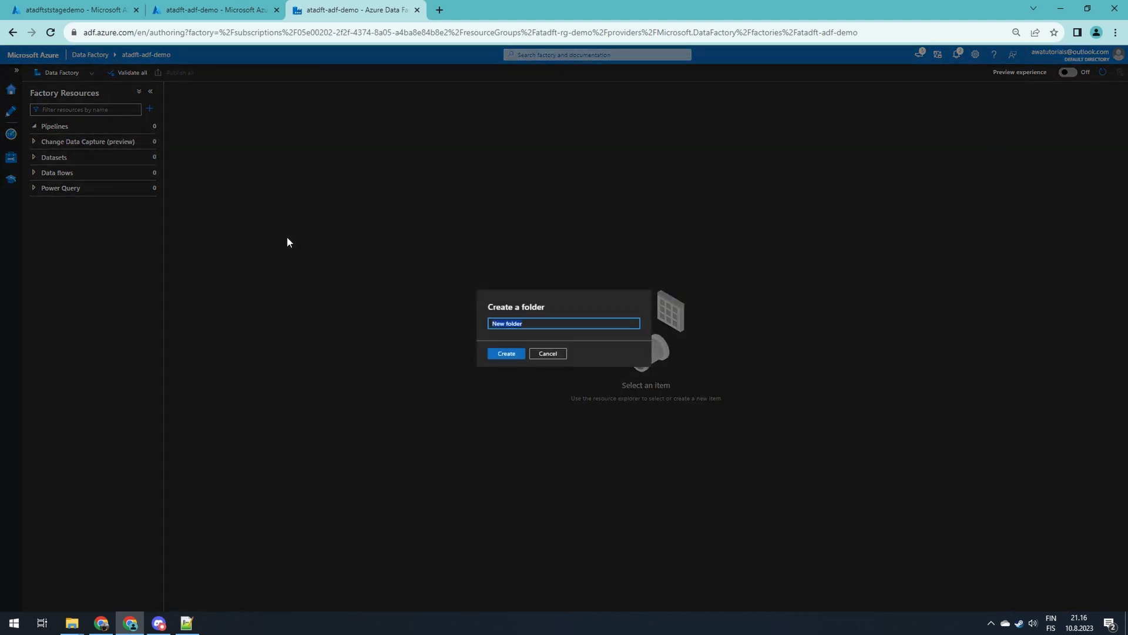
pyautogui.write('demo1')
pyautogui.click(506, 354)
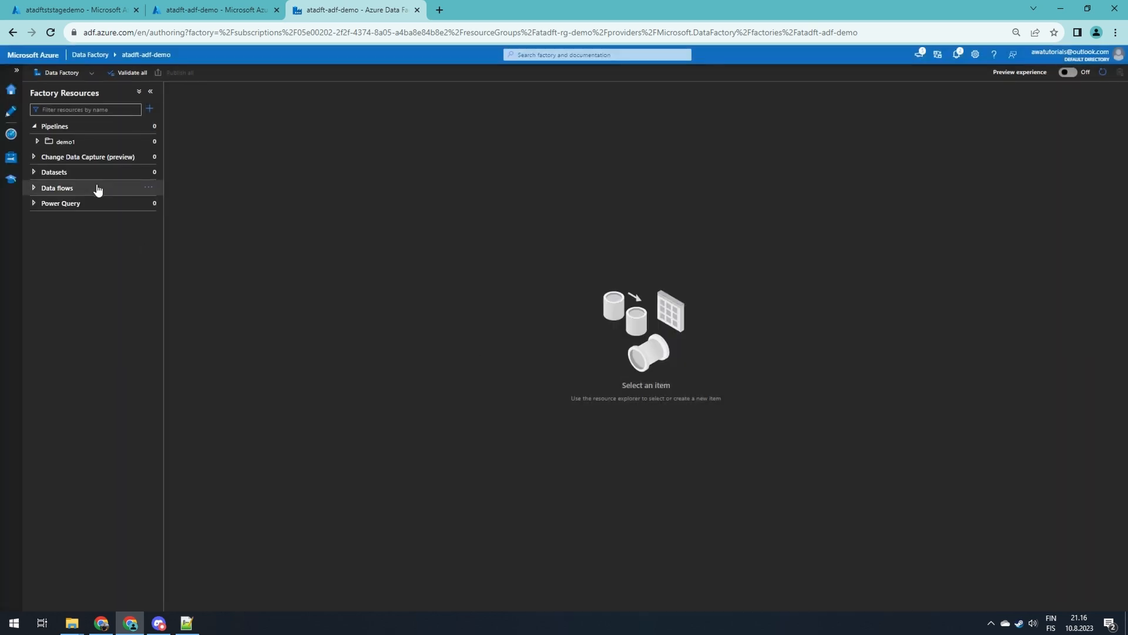
pyautogui.click(153, 141)
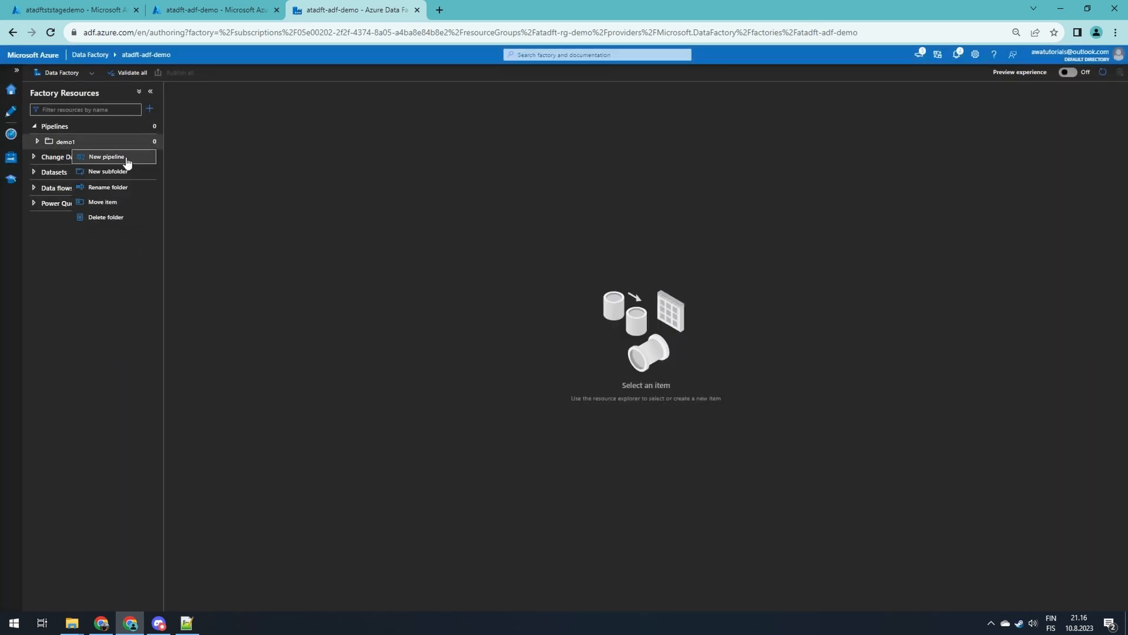
pyautogui.click(106, 157)
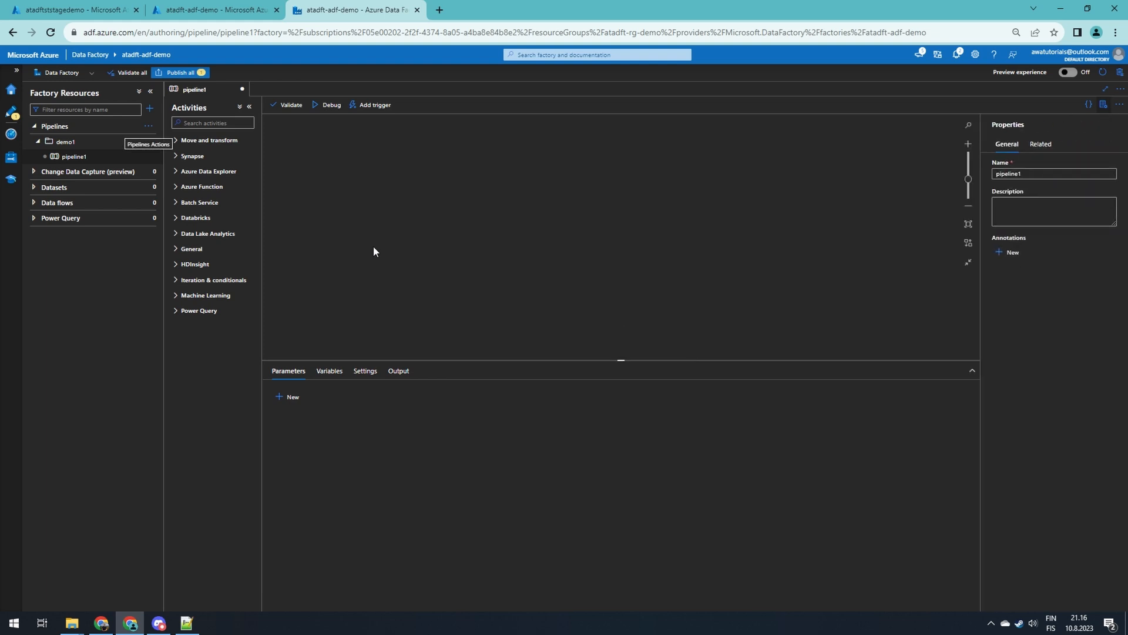
# Step: Examine the pipeline activities available in every category, from Move and transform through Power Query
pyautogui.click(195, 142)
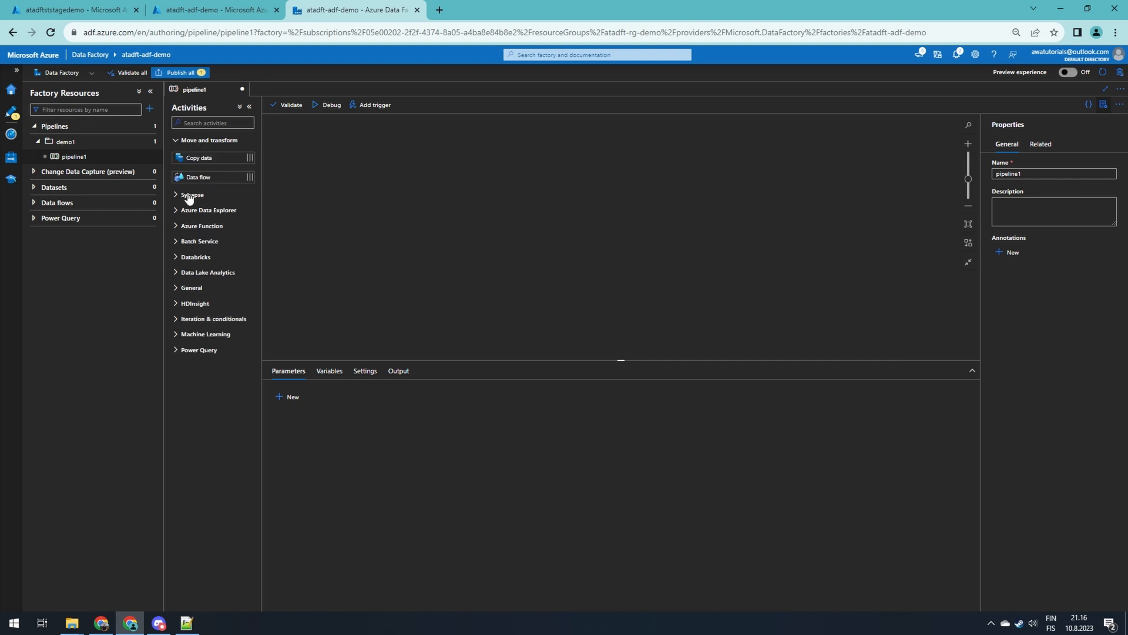
pyautogui.click(191, 196)
pyautogui.click(209, 249)
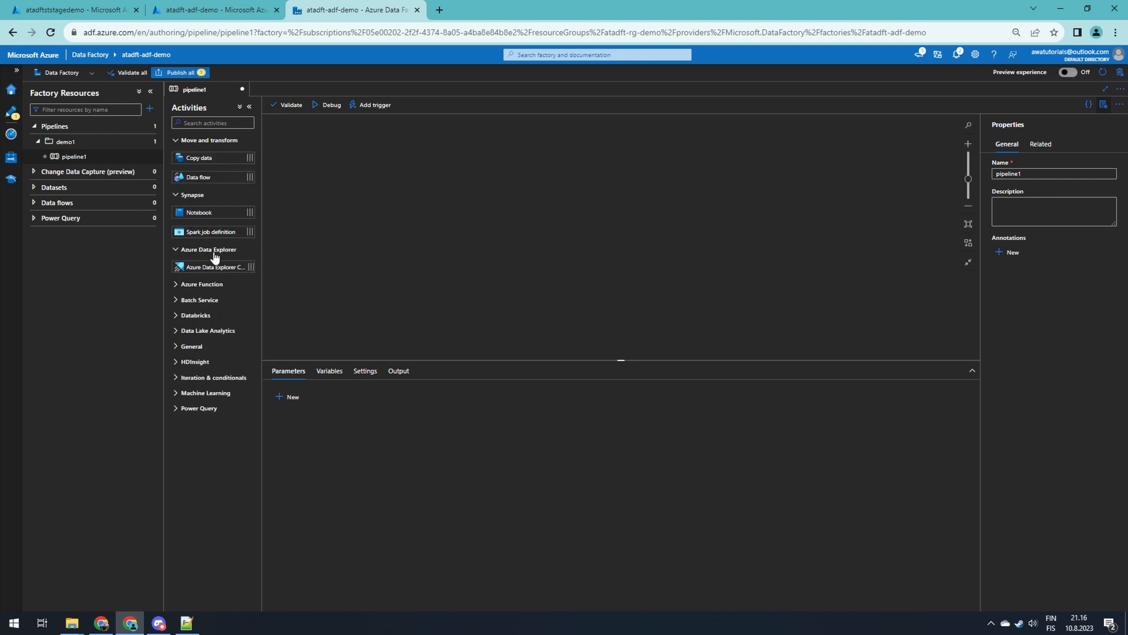
pyautogui.click(204, 285)
pyautogui.click(205, 322)
pyautogui.click(200, 356)
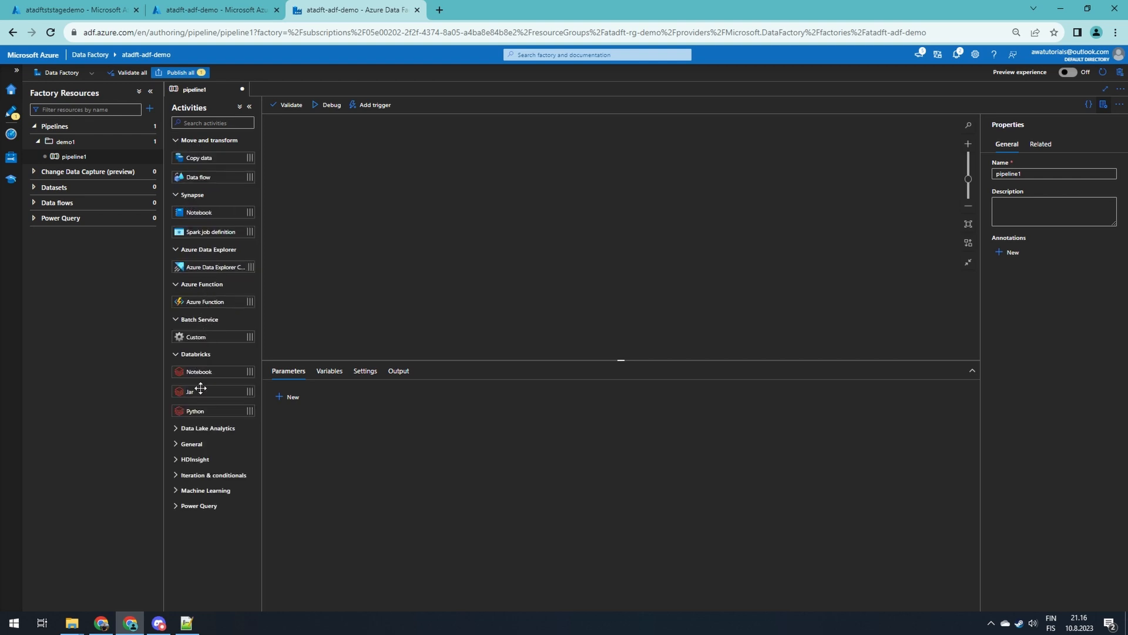
pyautogui.click(213, 429)
pyautogui.click(187, 465)
pyautogui.scroll(-3, 212, 423)
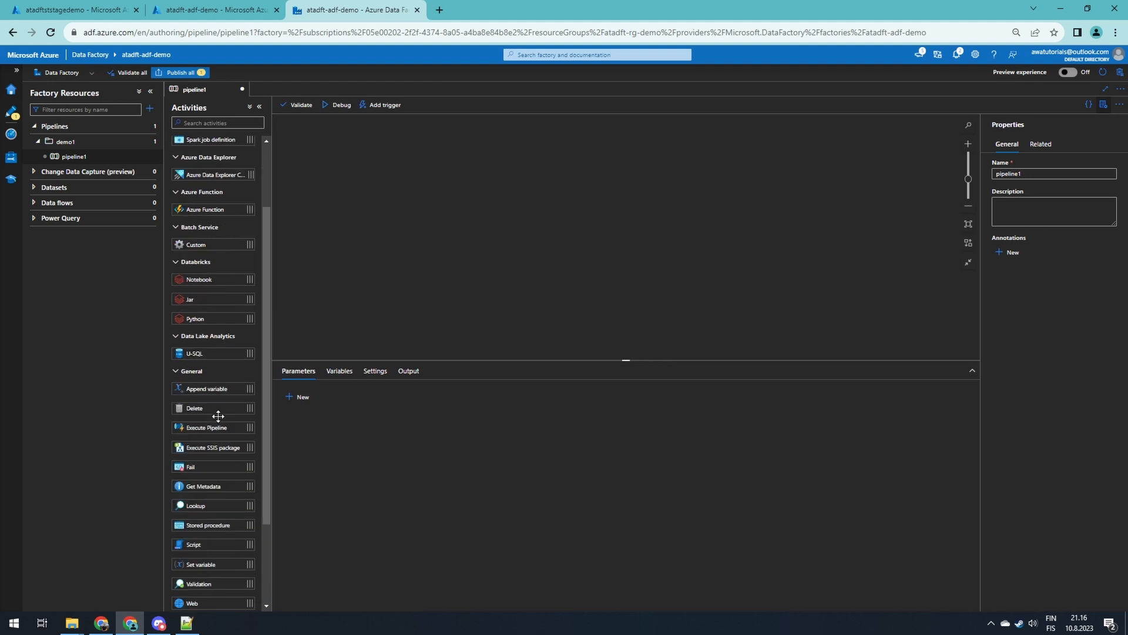
pyautogui.click(194, 545)
pyautogui.scroll(-2, 199, 517)
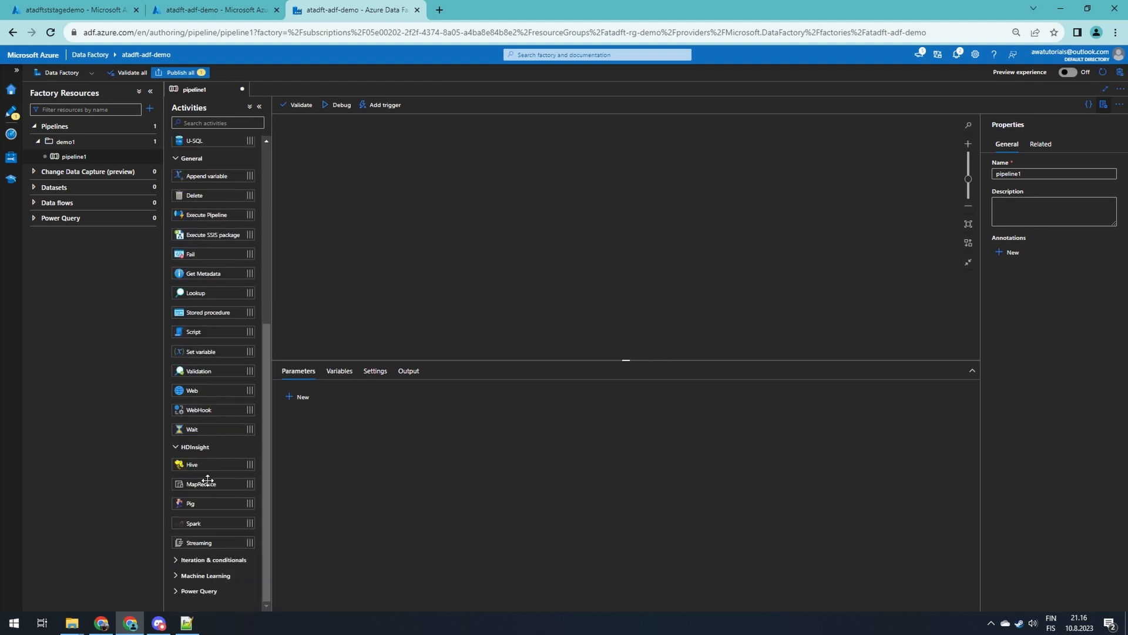
pyautogui.click(202, 560)
pyautogui.scroll(-2, 212, 529)
pyautogui.click(200, 576)
pyautogui.scroll(-1, 200, 576)
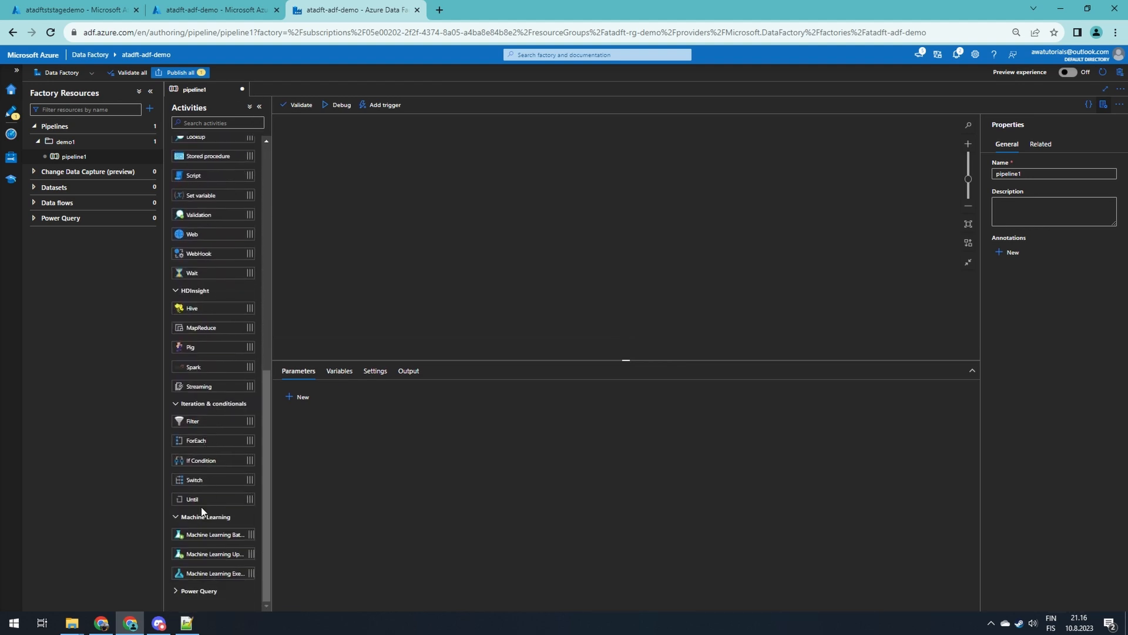
pyautogui.click(198, 591)
pyautogui.scroll(-1, 214, 529)
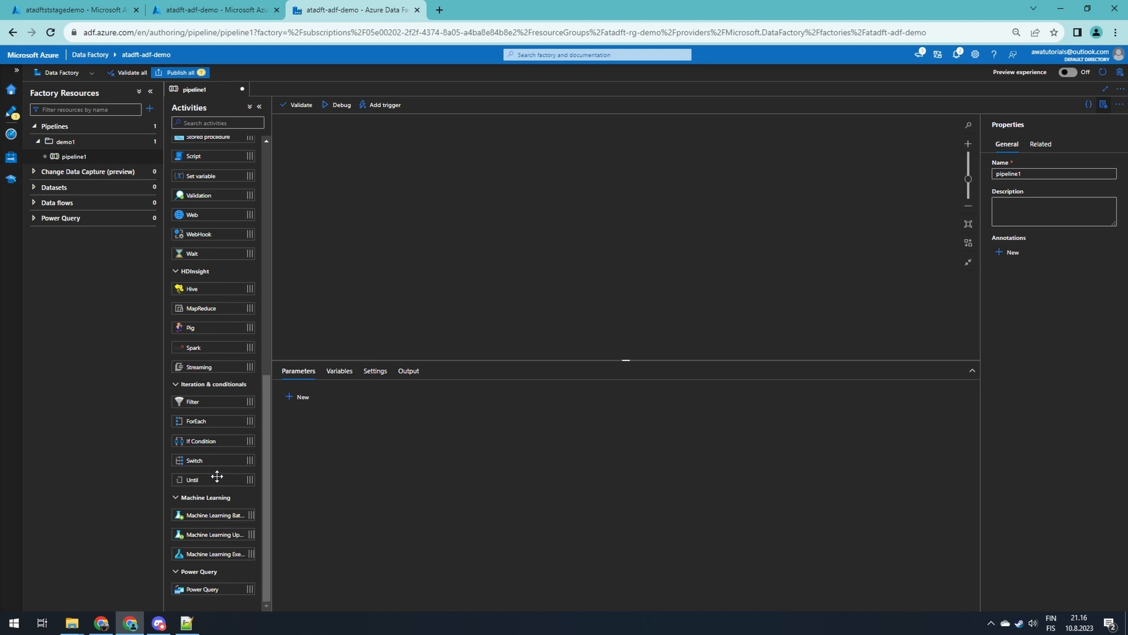
pyautogui.scroll(7, 218, 474)
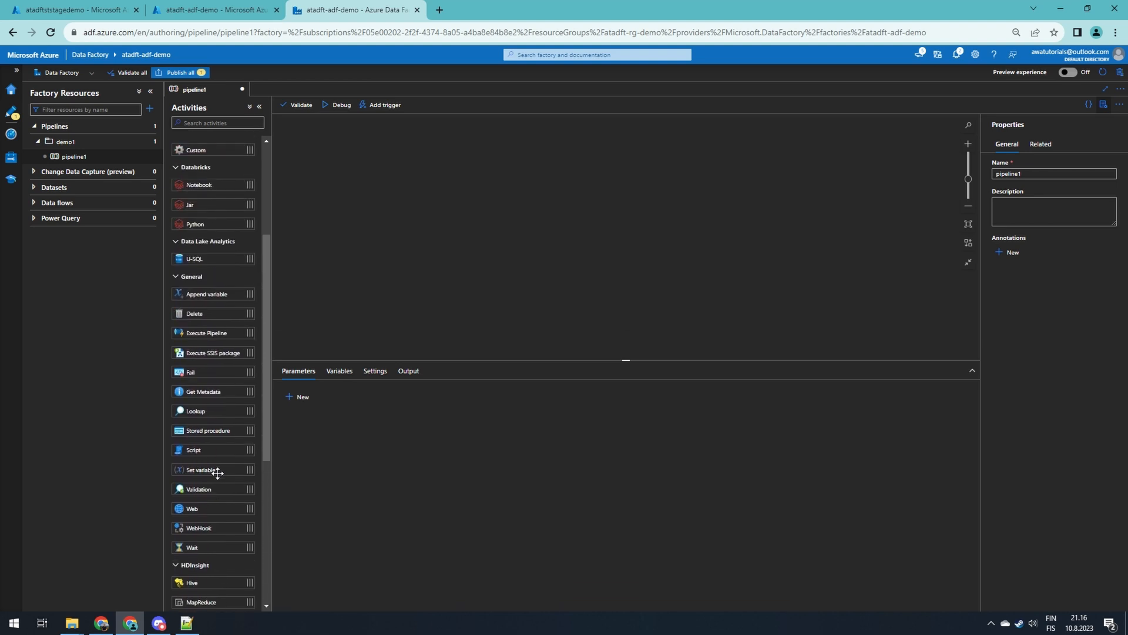
pyautogui.scroll(2, 217, 474)
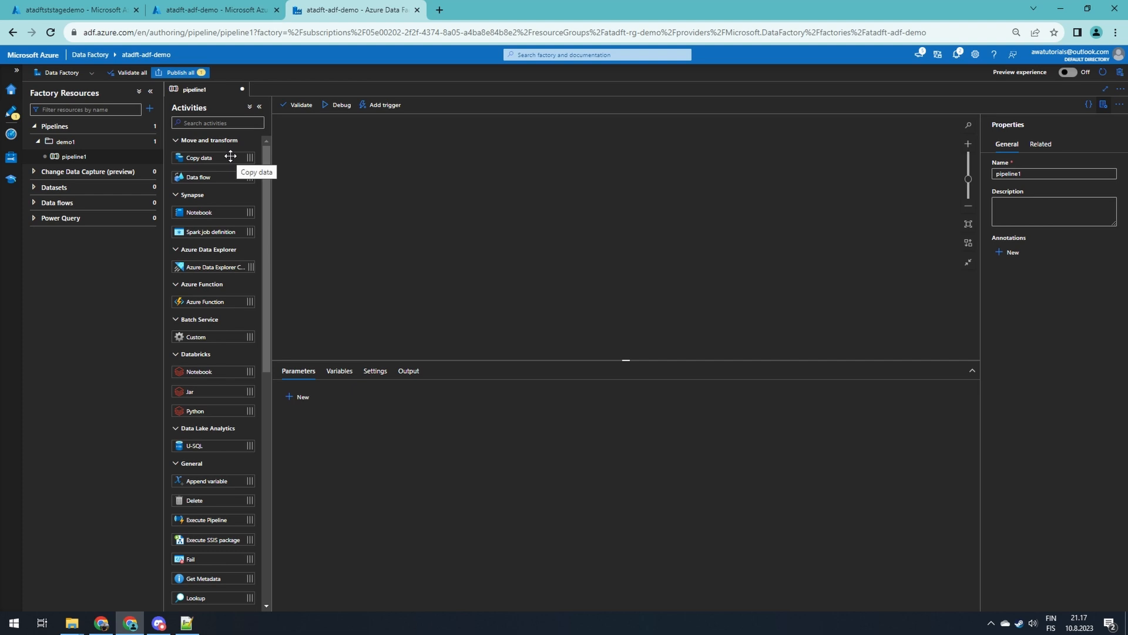
# Step: Add a Copy data activity to the pipeline canvas and name it "Copy data from source to sink"
pyautogui.moveTo(228, 157); pyautogui.dragTo(464, 197)
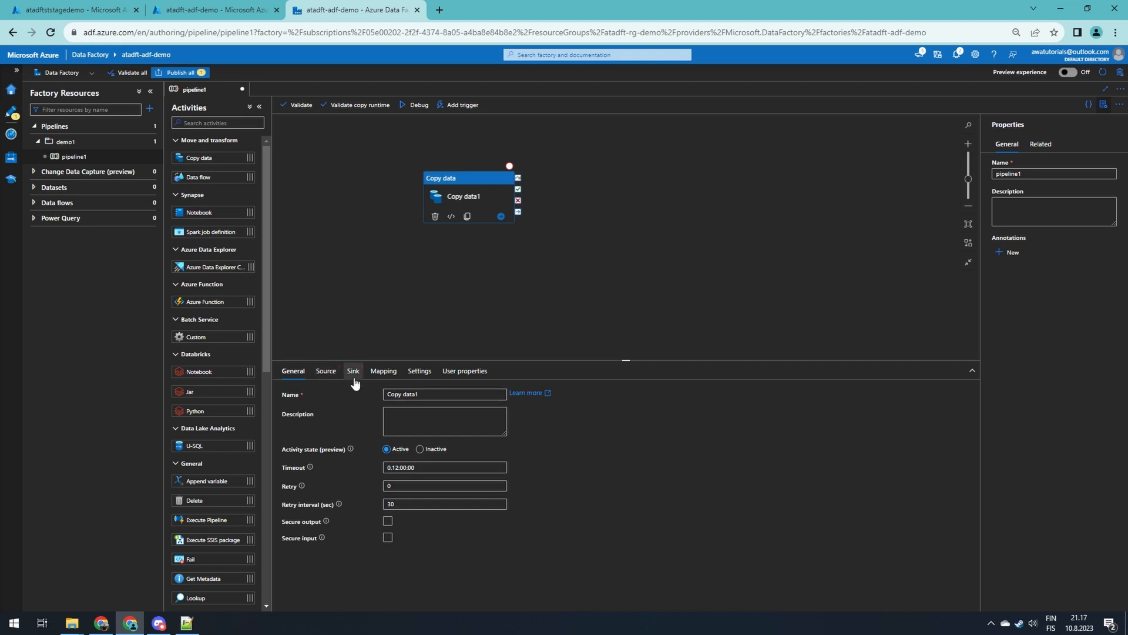
pyautogui.click(433, 394)
pyautogui.press('BackSpace')
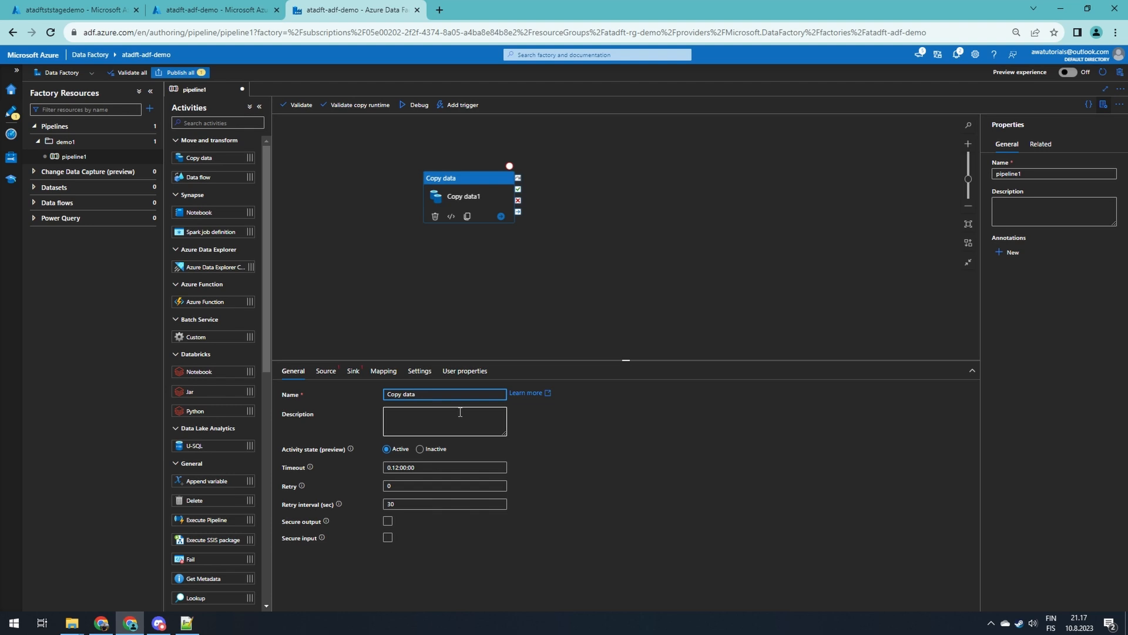
pyautogui.write('from source to sink')
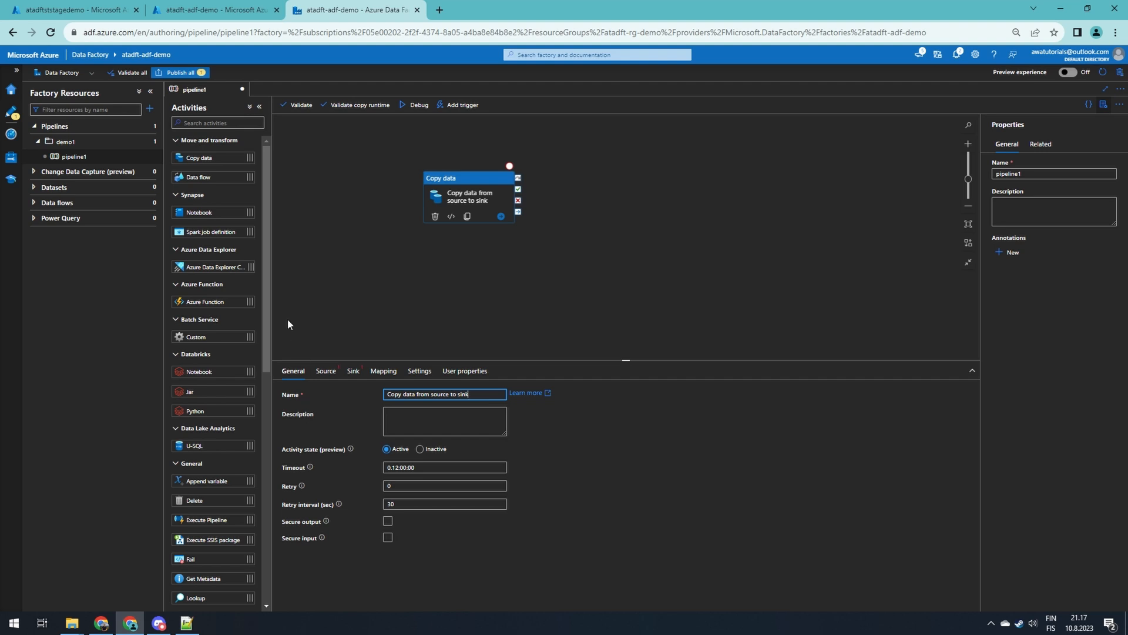
# Step: Check the copy activity's source settings for available source datasets
pyautogui.click(330, 373)
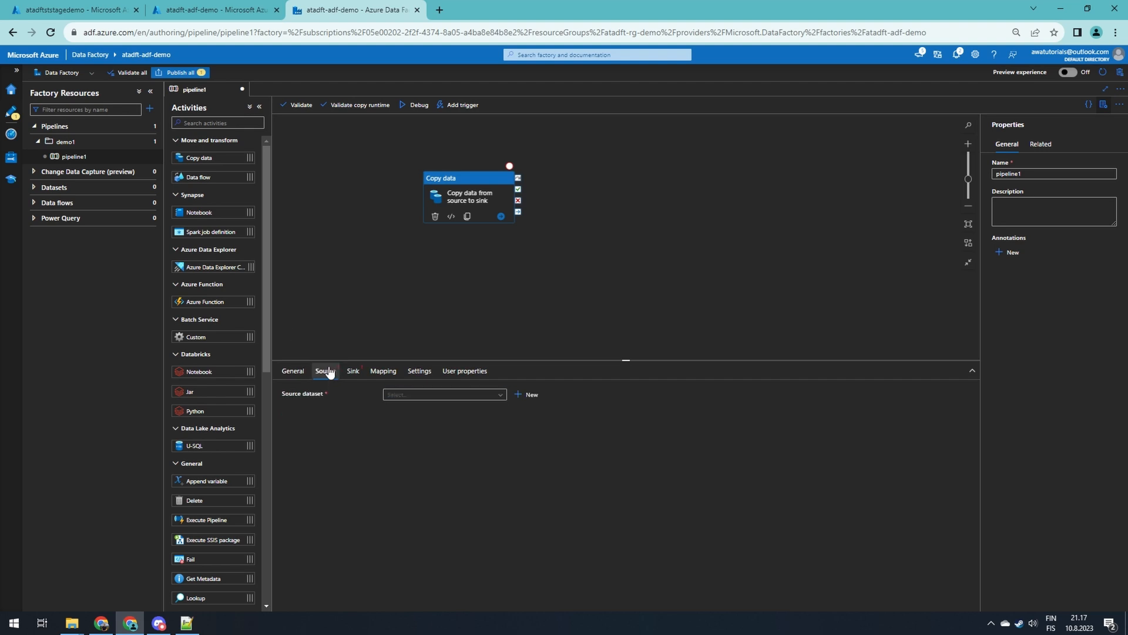
pyautogui.click(403, 396)
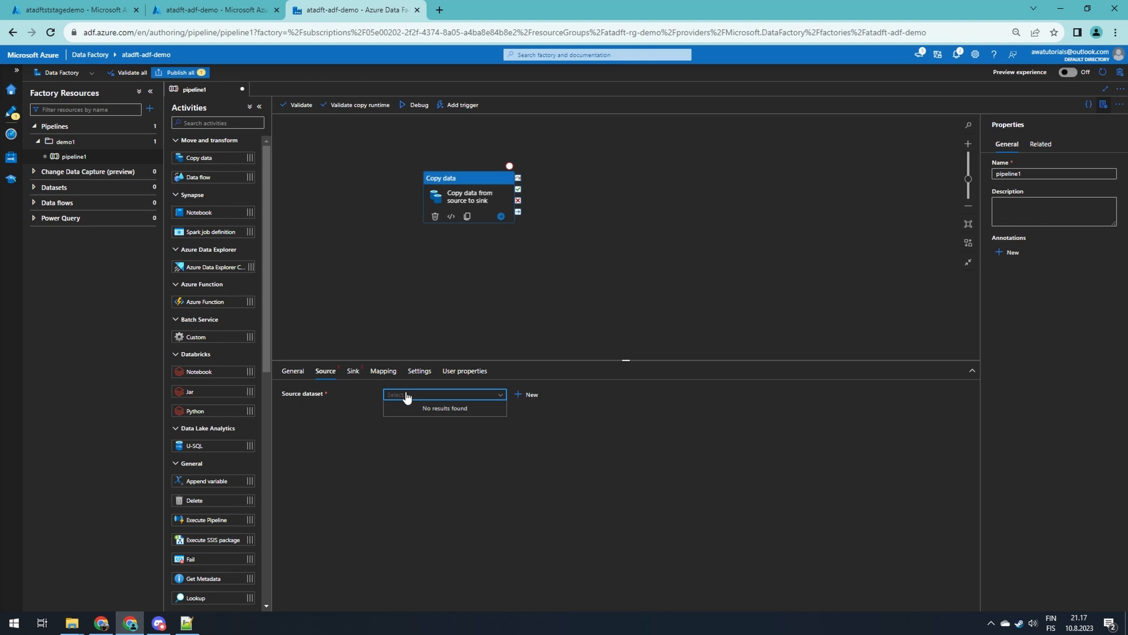
pyautogui.click(525, 395)
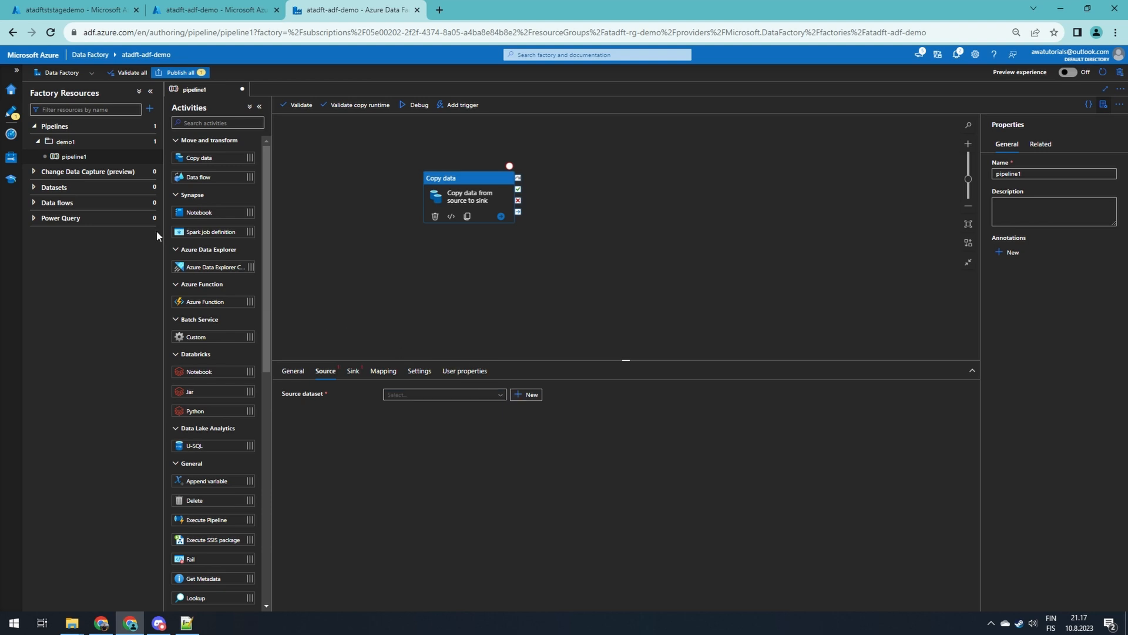
# Step: Create a folder named demo1 under Datasets
pyautogui.click(46, 190)
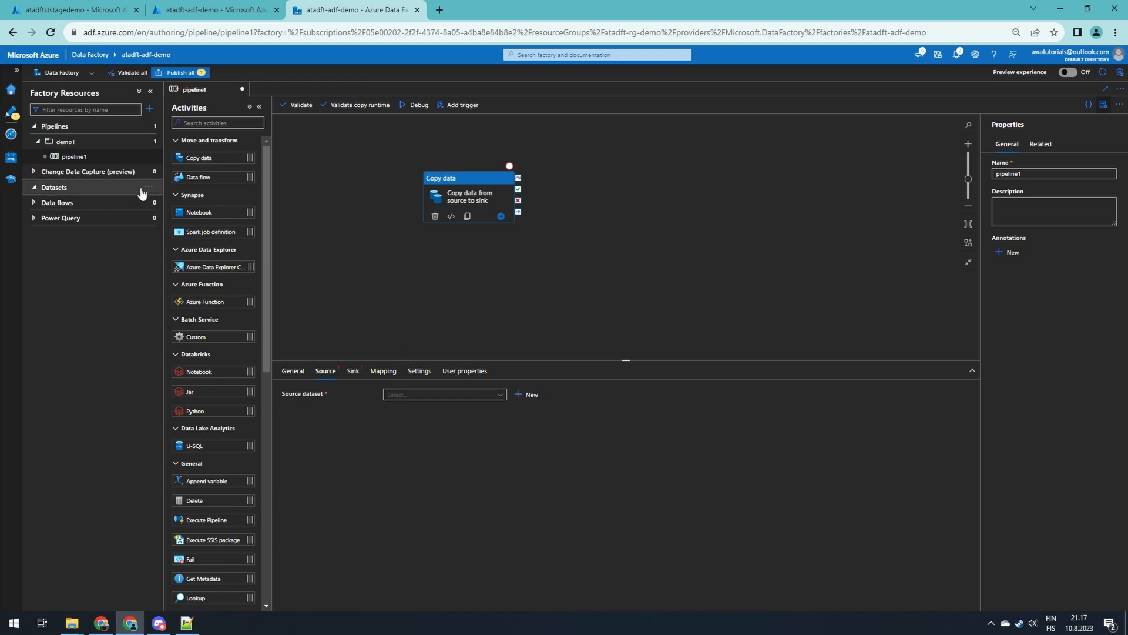
pyautogui.click(148, 186)
pyautogui.click(172, 217)
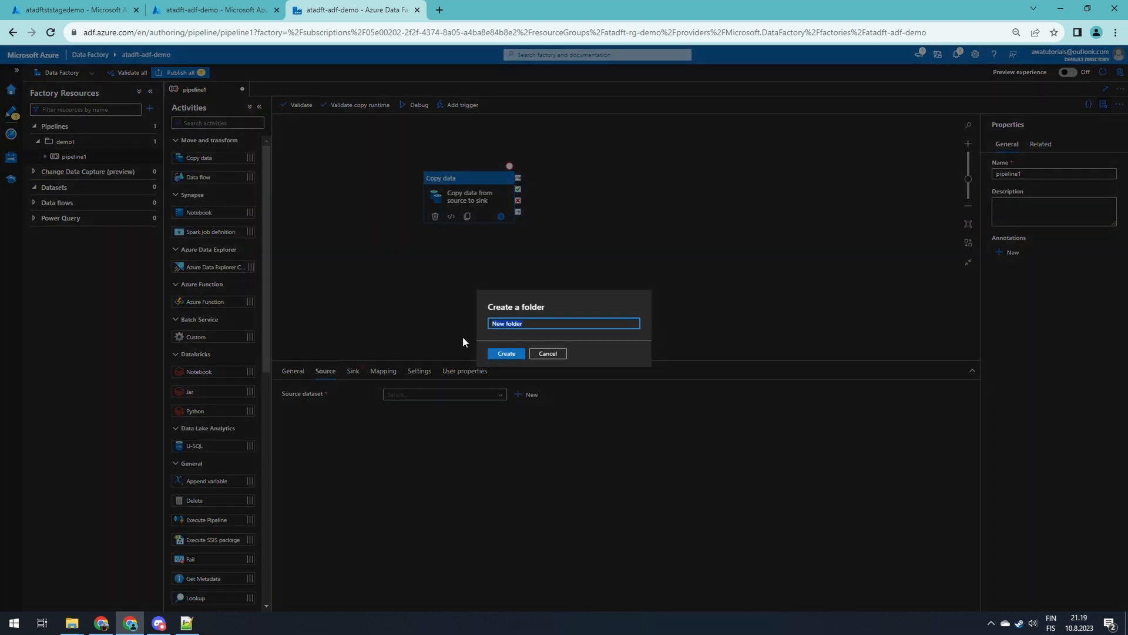
pyautogui.write('demo1')
pyautogui.click(503, 355)
# Step: Start a new dataset in the demo1 datasets folder with Azure Blob Storage as the data store and Binary format
pyautogui.click(144, 204)
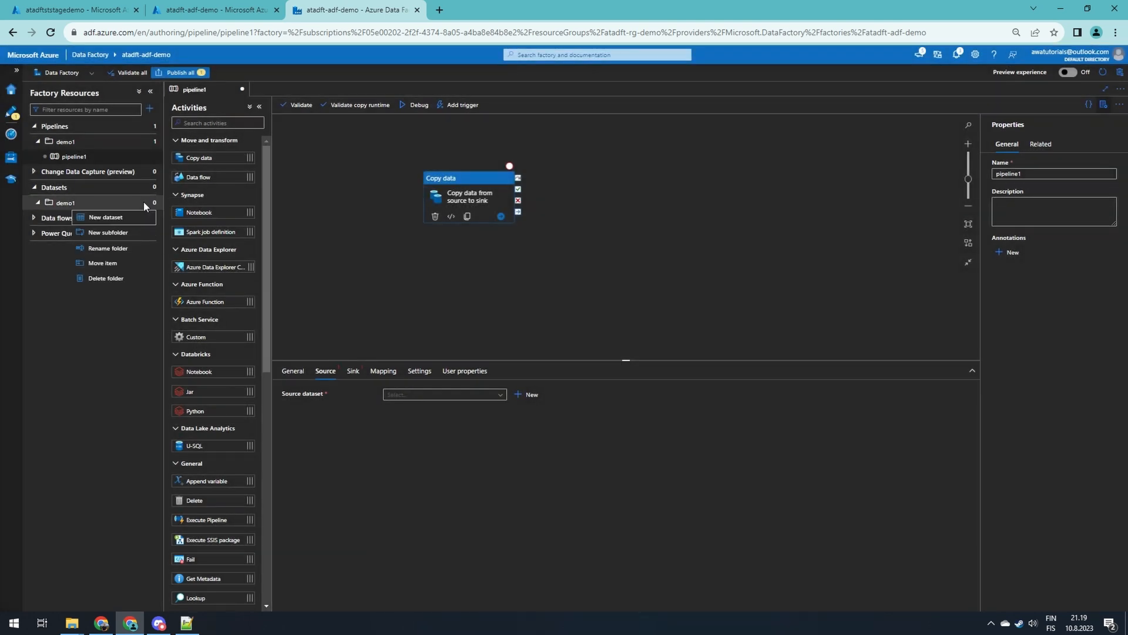
pyautogui.click(106, 218)
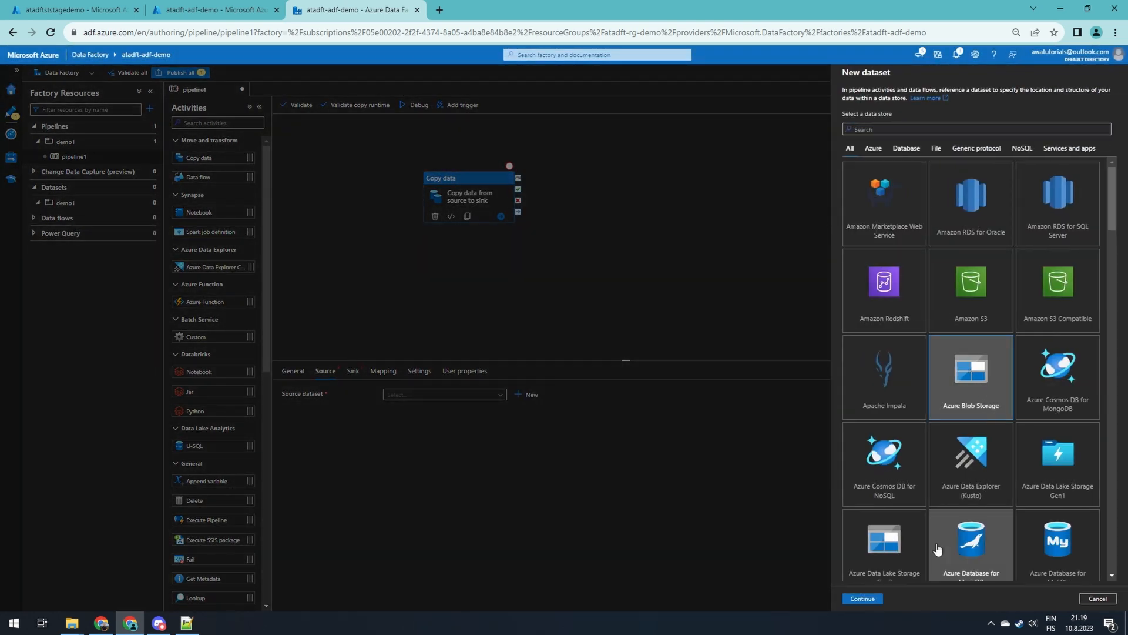
pyautogui.click(863, 599)
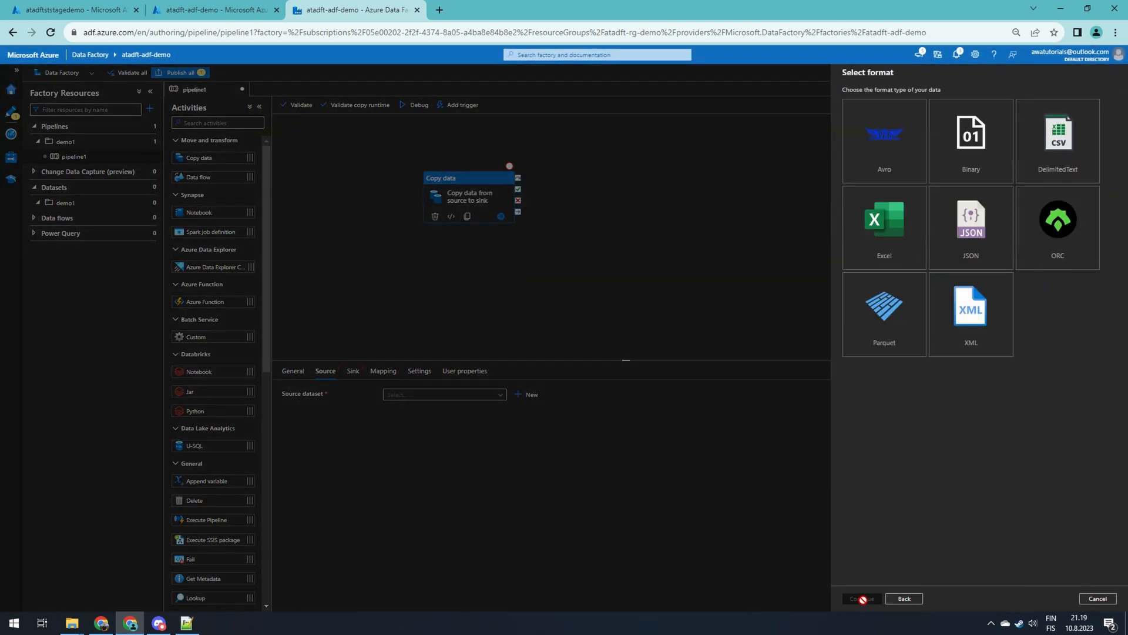
pyautogui.click(962, 159)
pyautogui.click(862, 598)
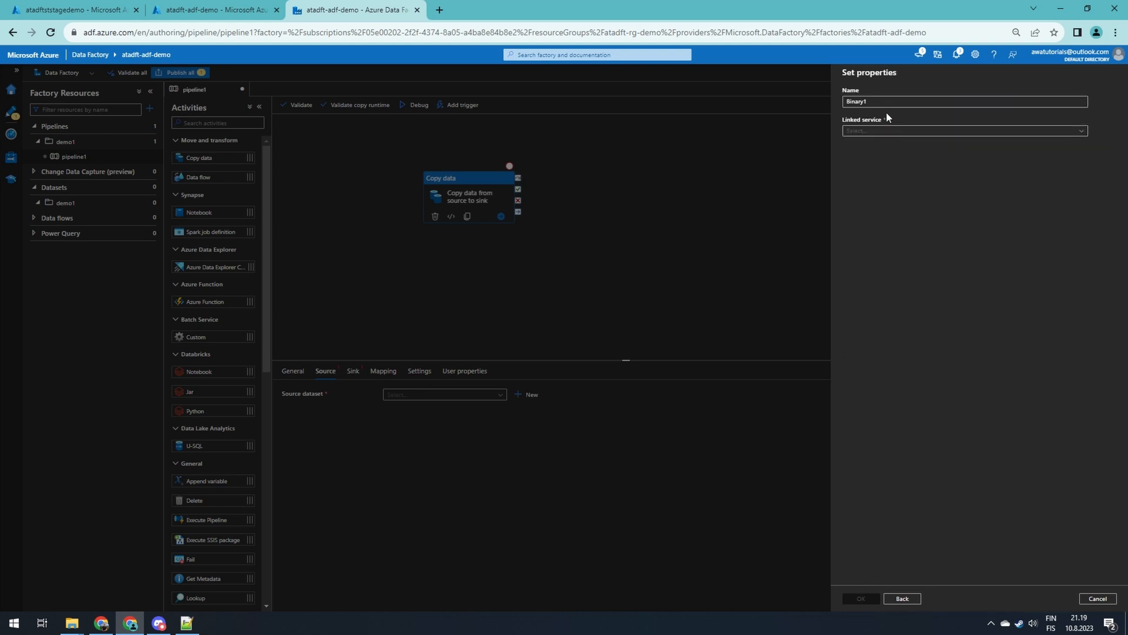
# Step: Name the new source dataset ds_demo1_source_binary and choose ls_st_stage as its linked service
pyautogui.write('_demo1_')
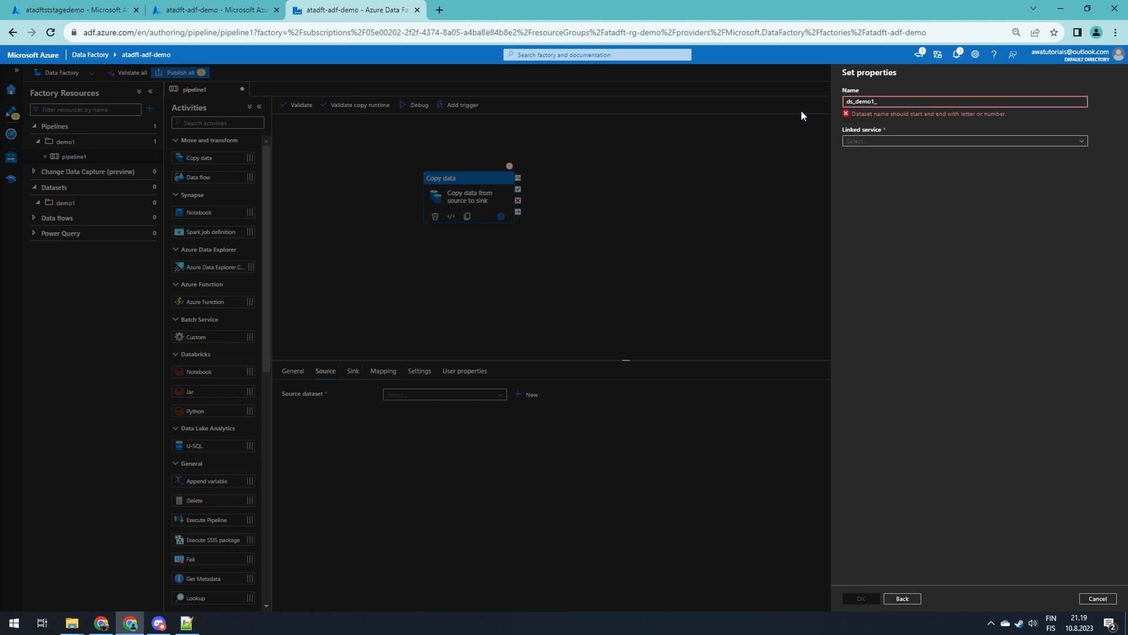
pyautogui.write('source')
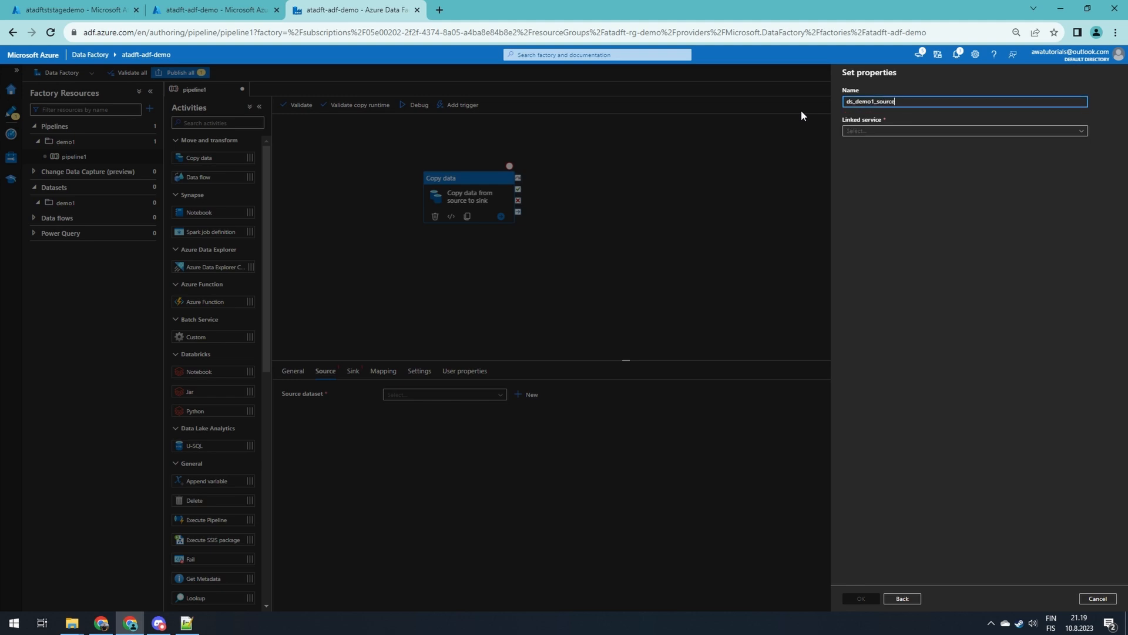
pyautogui.write('_binary')
pyautogui.click(897, 130)
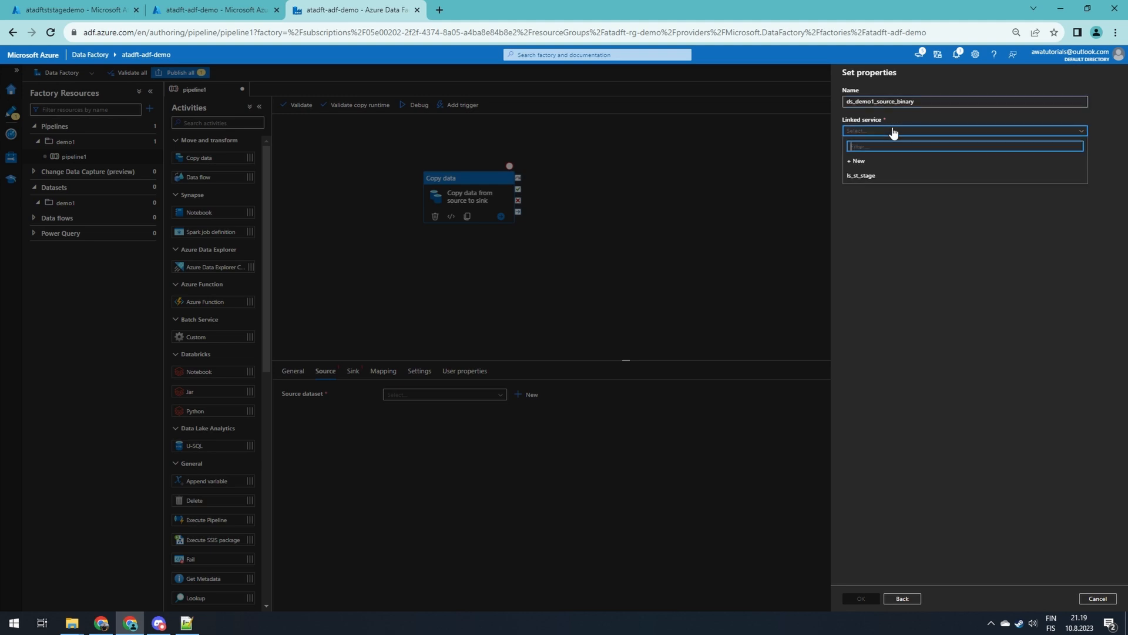
pyautogui.click(880, 173)
# Step: Set the source dataset's file path to data.txt in the demo1-source container and create the dataset
pyautogui.click(1093, 159)
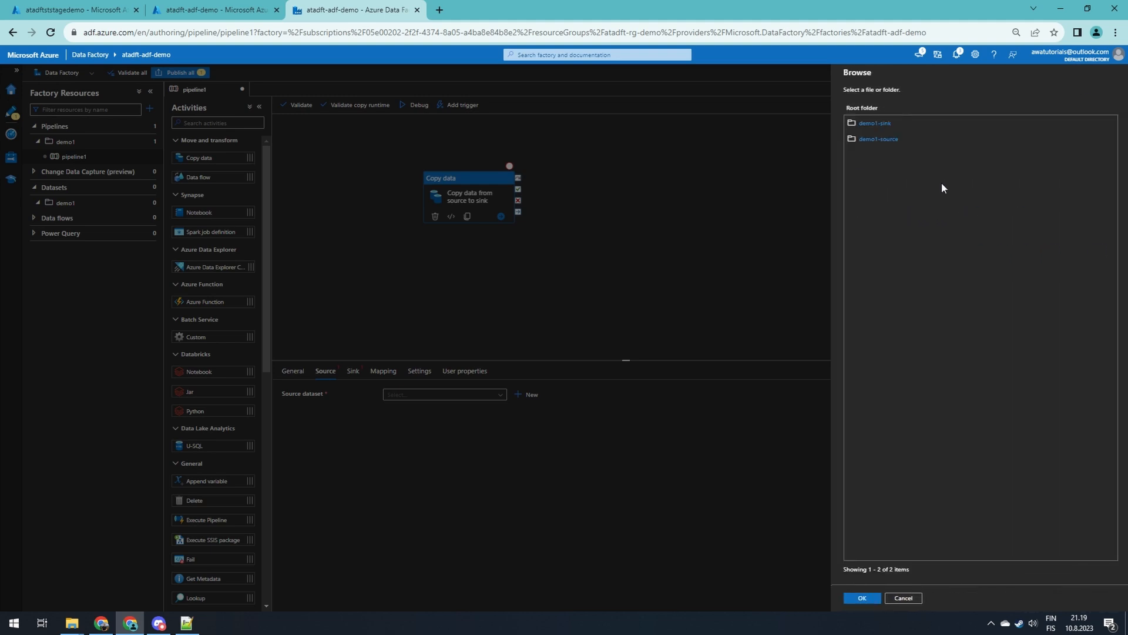
pyautogui.doubleClick(887, 125)
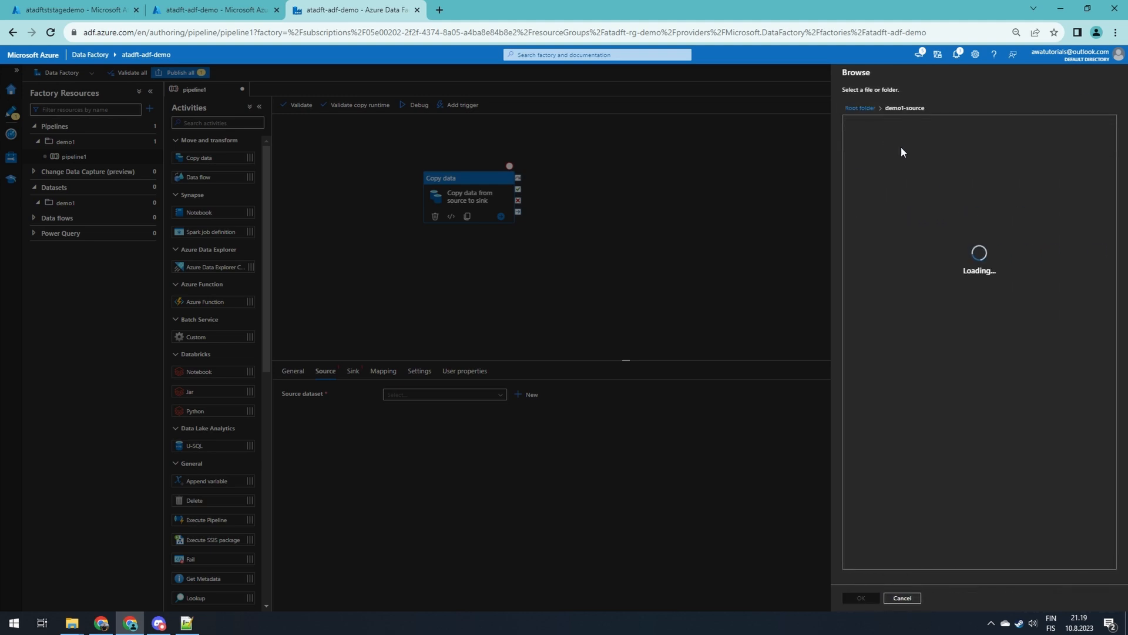
pyautogui.click(872, 127)
pyautogui.click(862, 598)
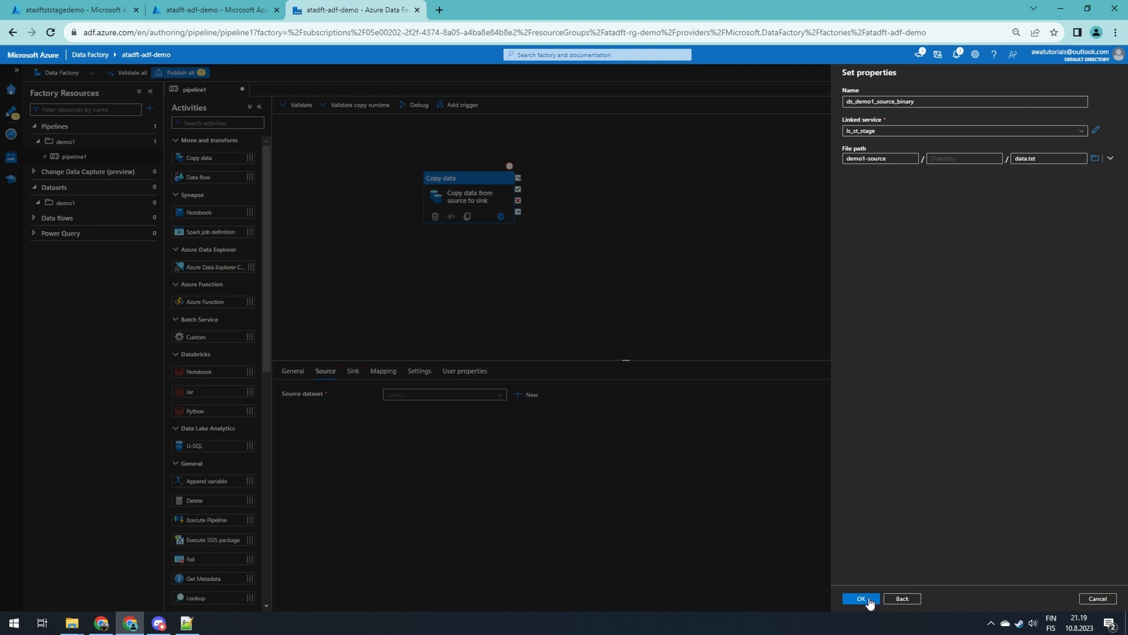
pyautogui.click(866, 598)
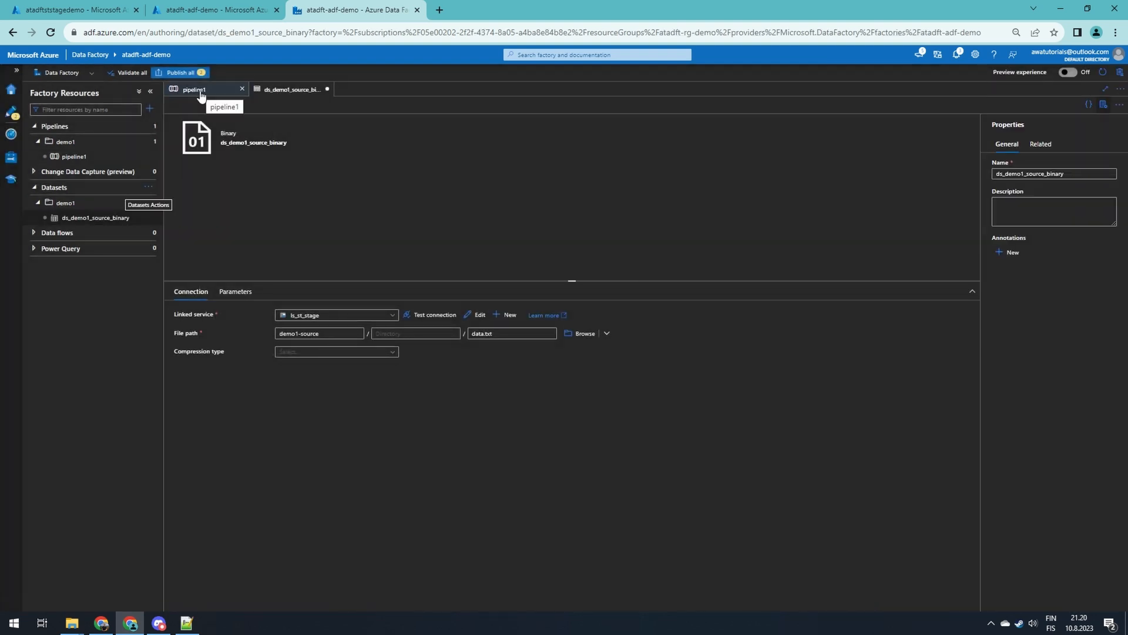
# Step: Set pipeline1's copy activity source dataset to ds_demo1_source_binary and check which sink datasets are available
pyautogui.click(200, 96)
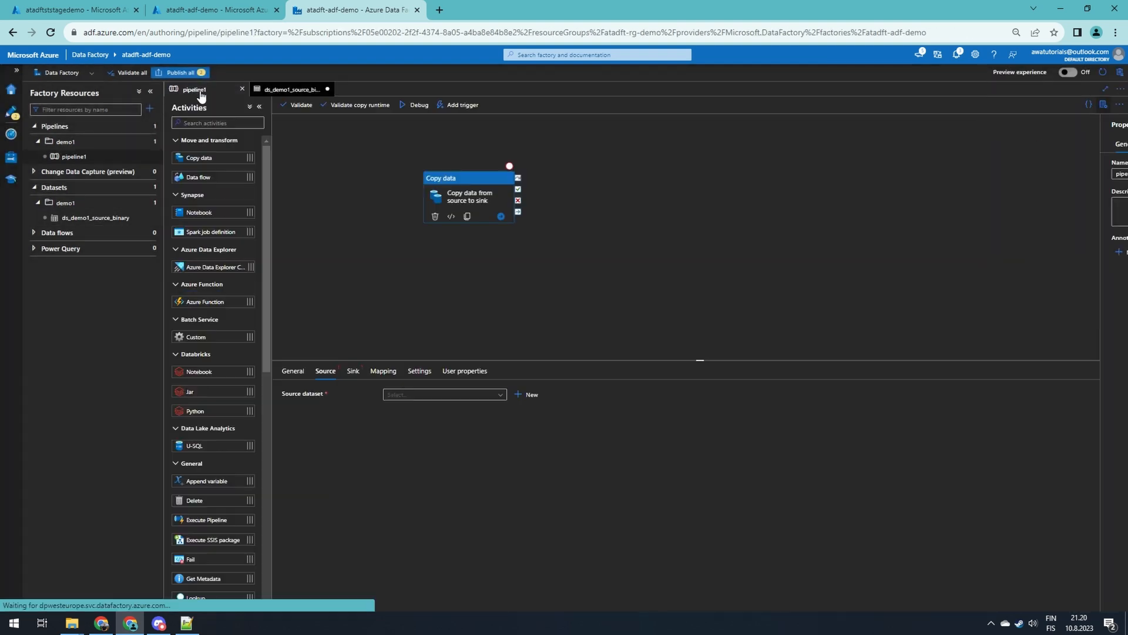
pyautogui.click(458, 394)
pyautogui.click(460, 409)
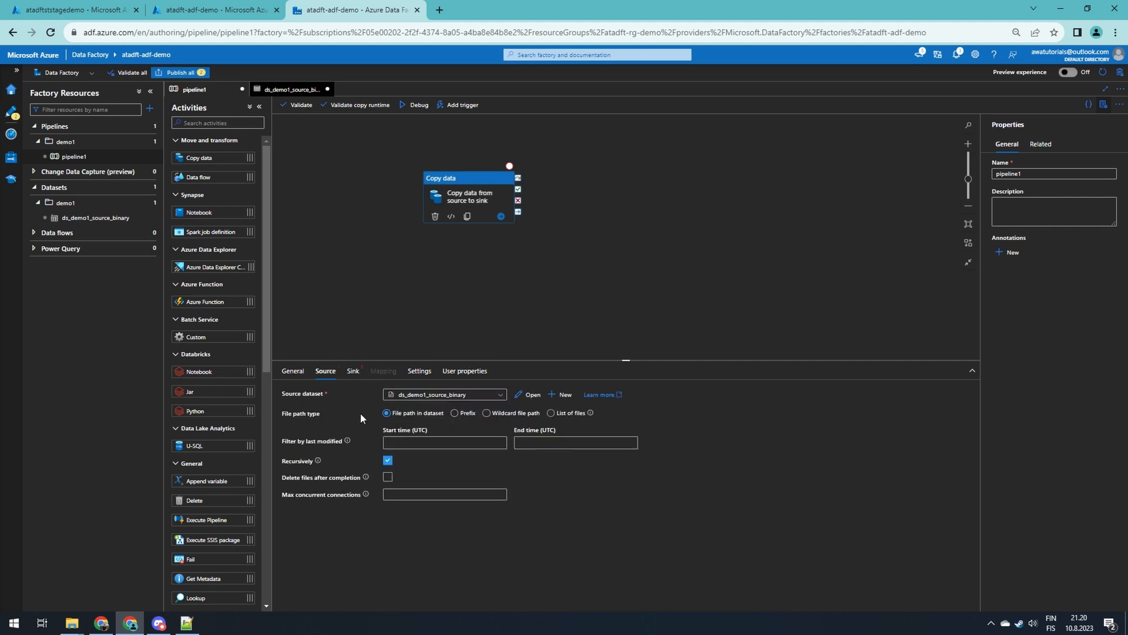
pyautogui.click(355, 373)
pyautogui.click(430, 395)
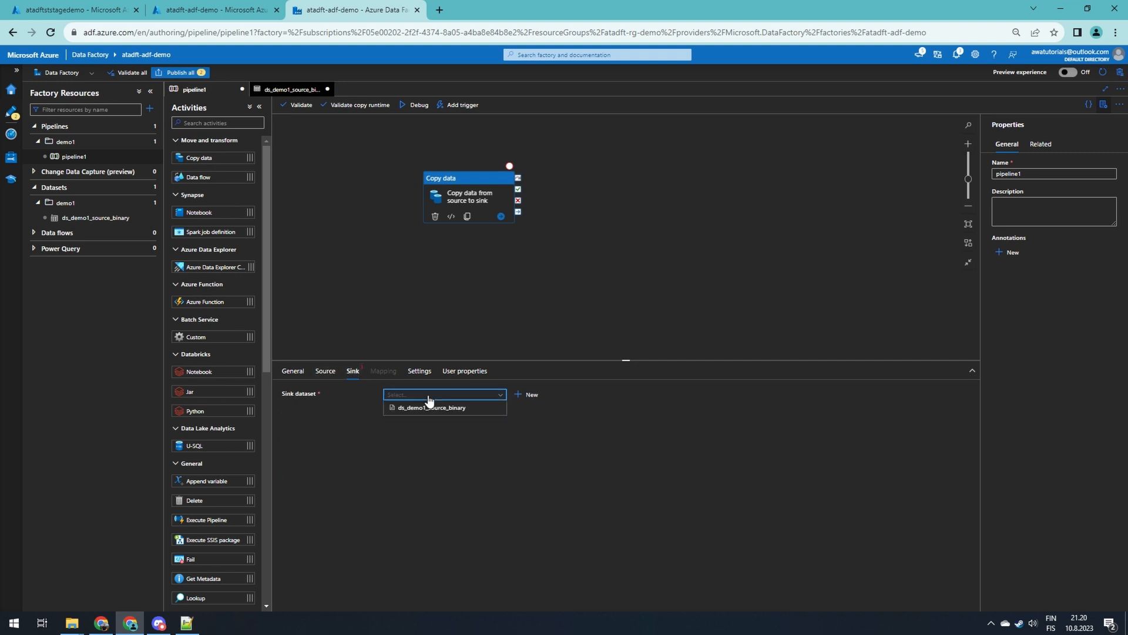
pyautogui.click(552, 403)
# Step: Start another dataset in the demo1 datasets folder using Azure Blob Storage and the Binary format
pyautogui.click(149, 203)
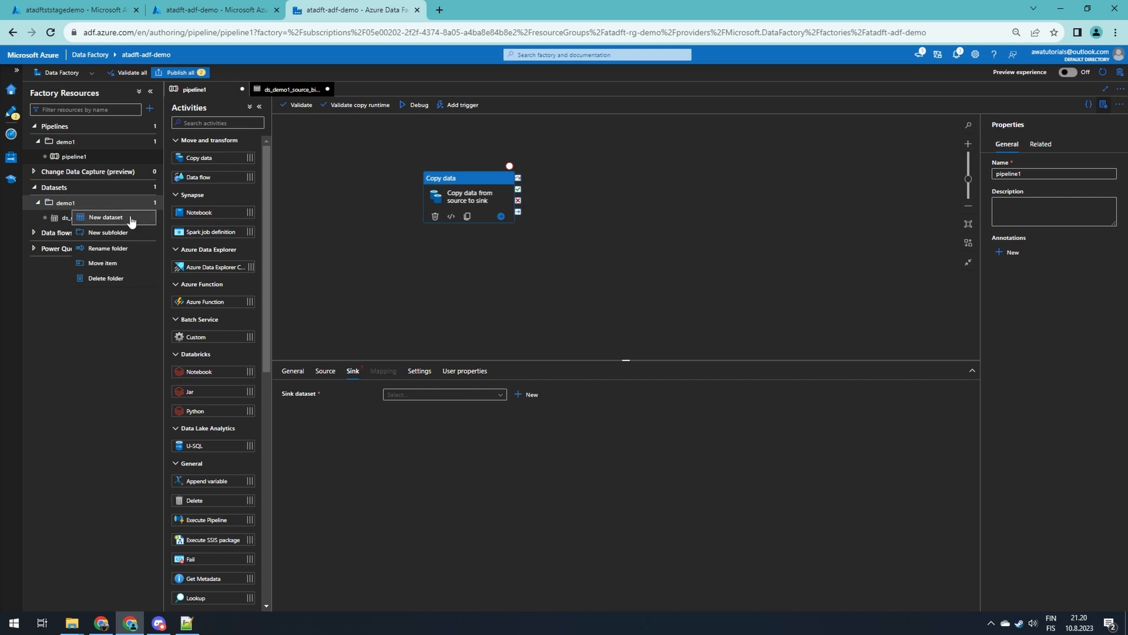
pyautogui.click(131, 218)
pyautogui.click(971, 376)
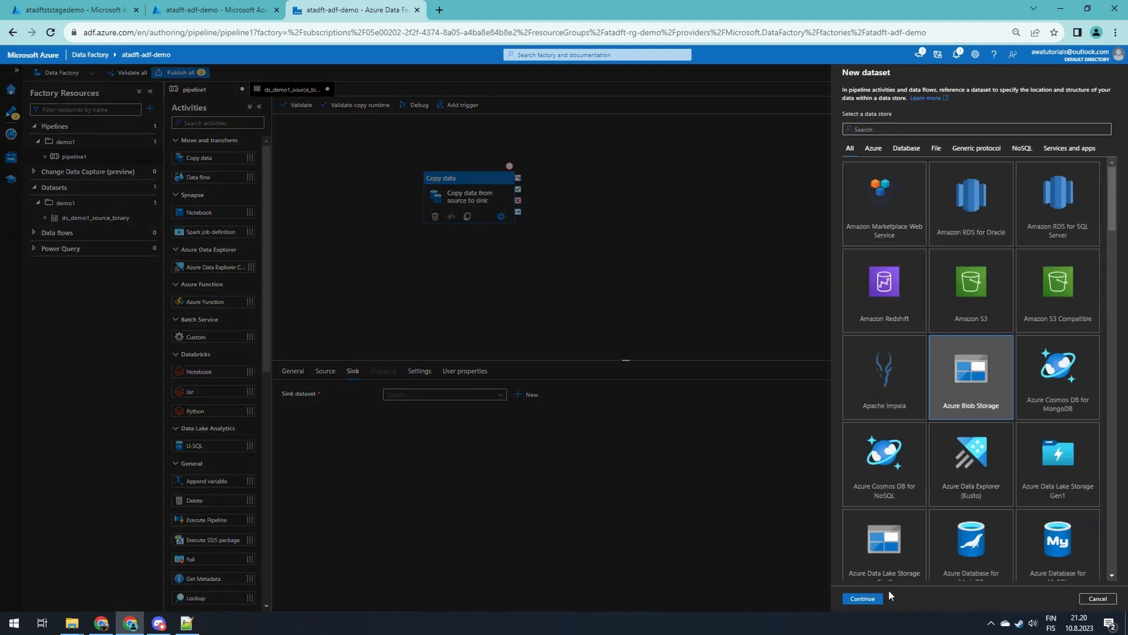
pyautogui.click(864, 598)
pyautogui.click(970, 141)
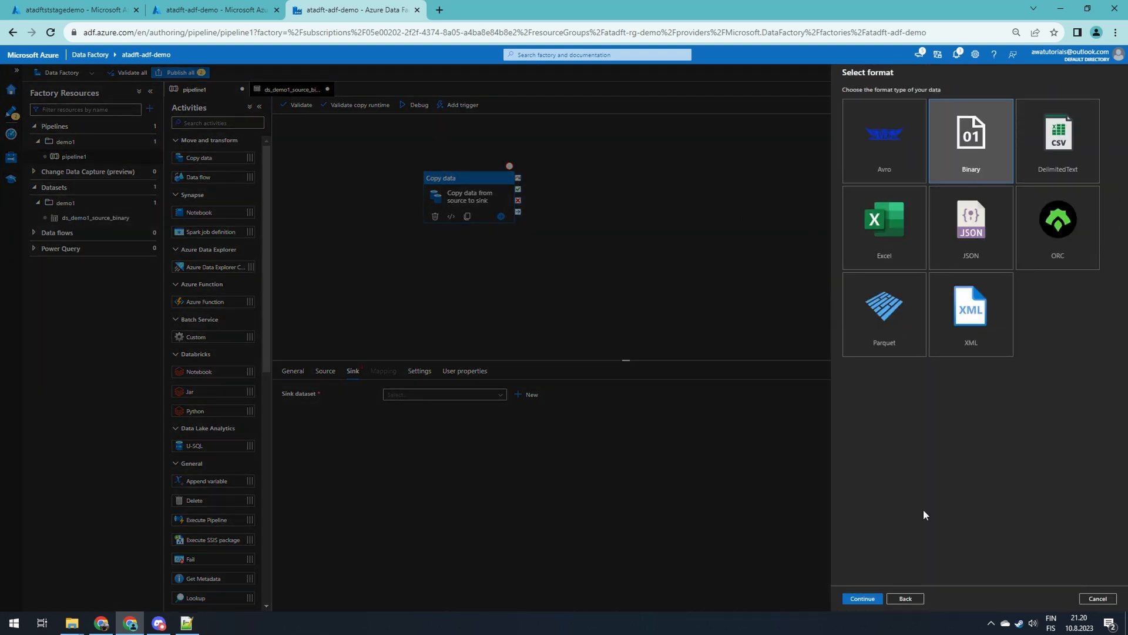
pyautogui.click(863, 597)
# Step: Name the new sink dataset ds_demo1_sink_binary and choose ls_st_stage as its linked service
pyautogui.moveTo(879, 102); pyautogui.dragTo(808, 98)
pyautogui.write('d')
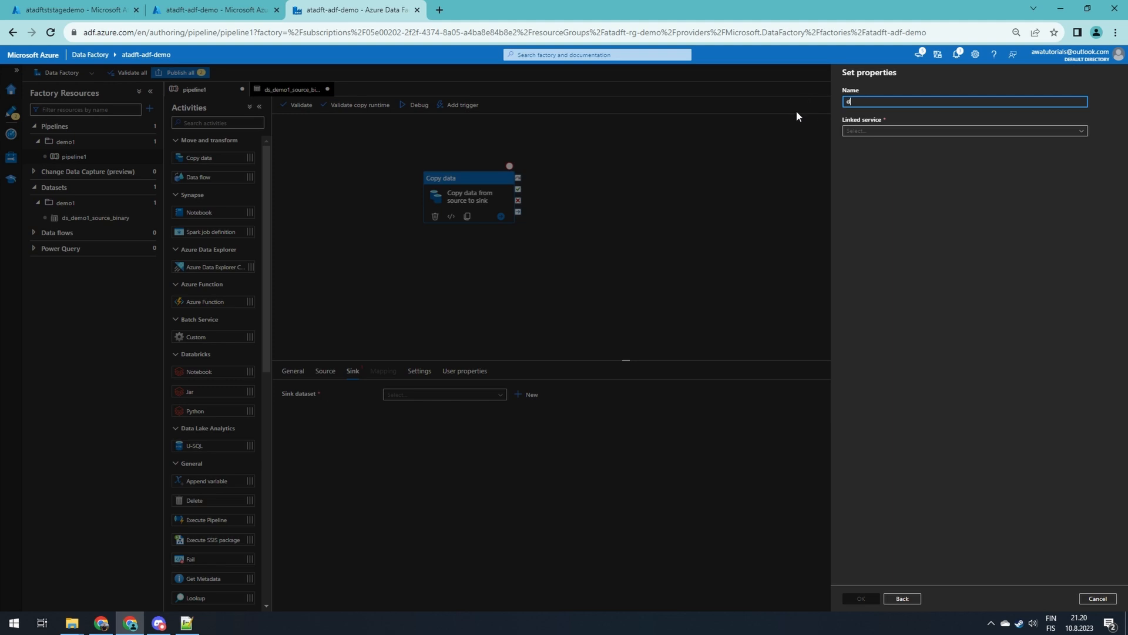
pyautogui.write('s_demo')
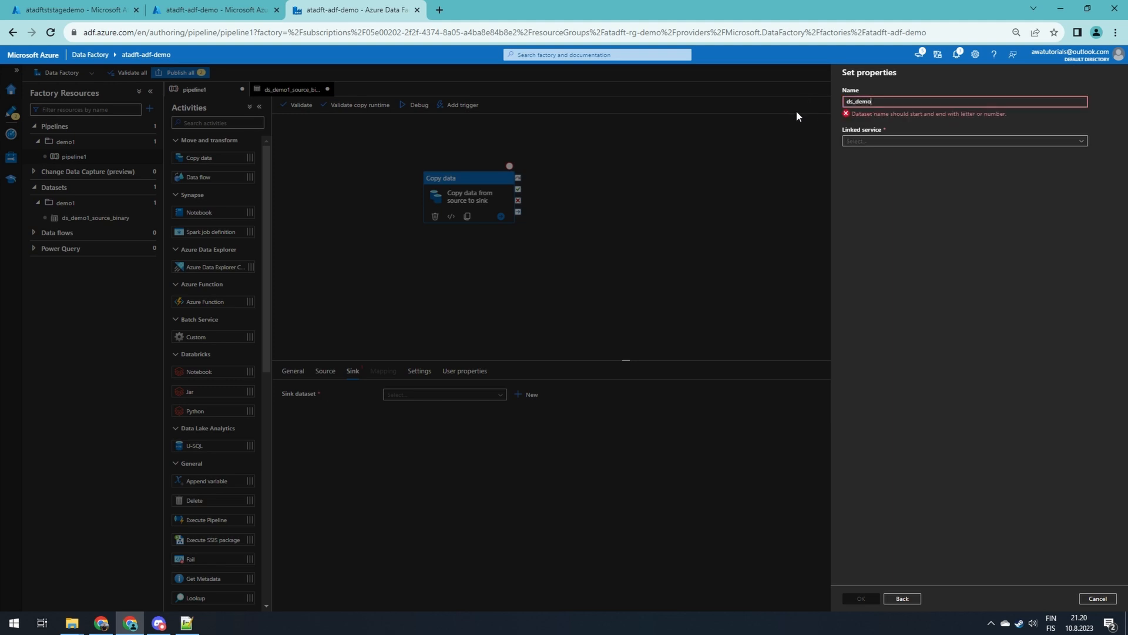
pyautogui.write('1_sink')
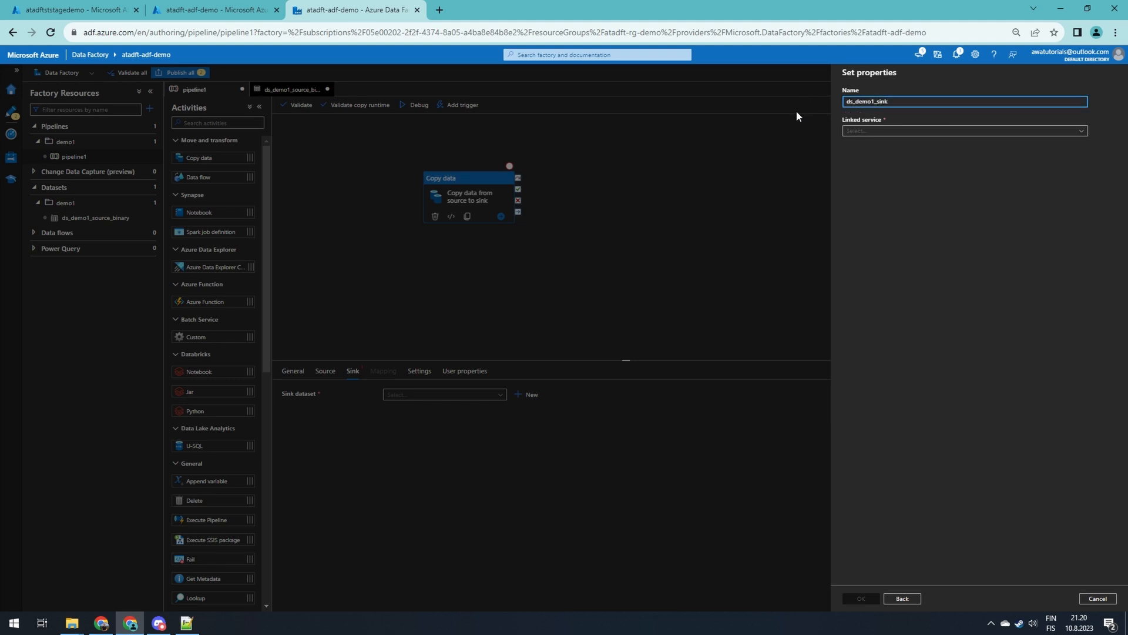
pyautogui.write('_binary')
pyautogui.click(887, 130)
pyautogui.click(874, 177)
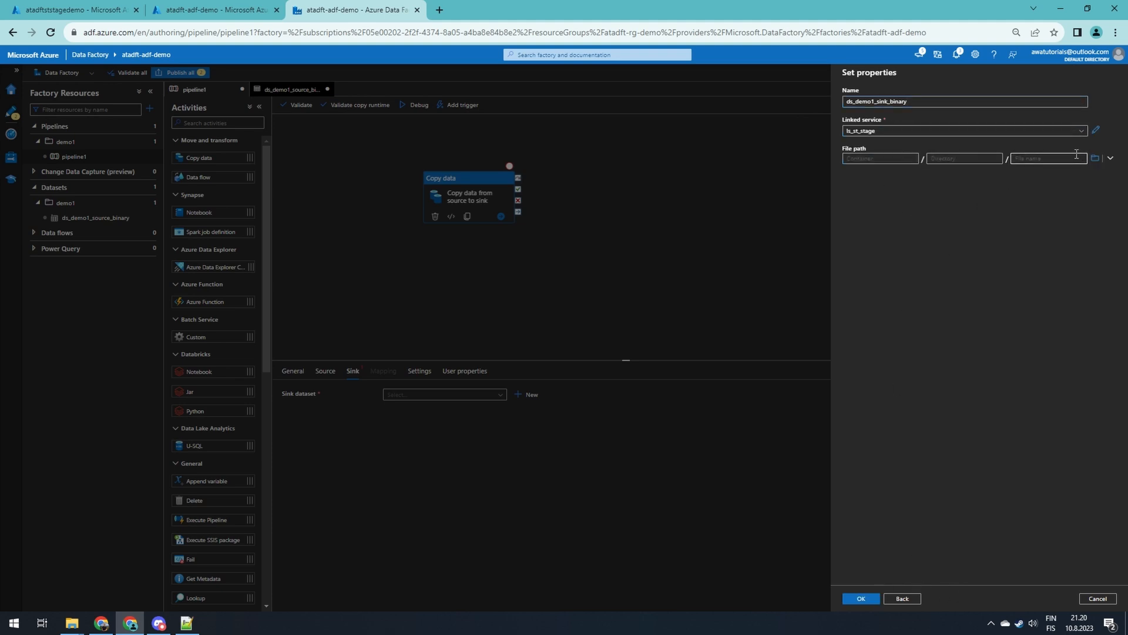
# Step: Set the sink dataset's file path to copied_data.txt in the demo1-sink container and create the dataset
pyautogui.click(1088, 157)
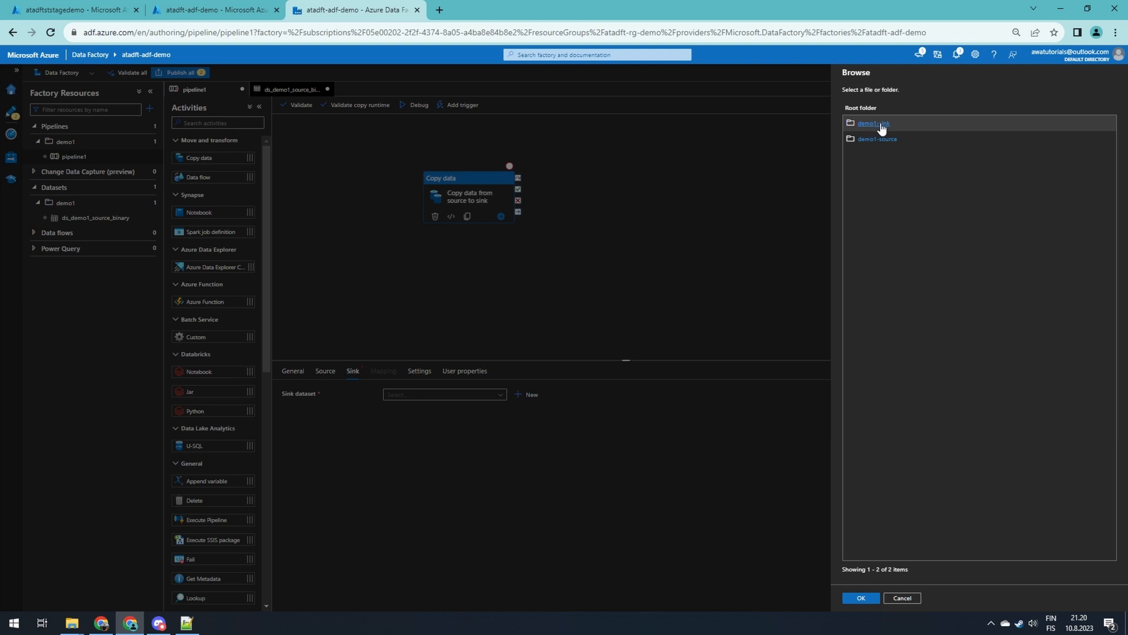
pyautogui.click(882, 125)
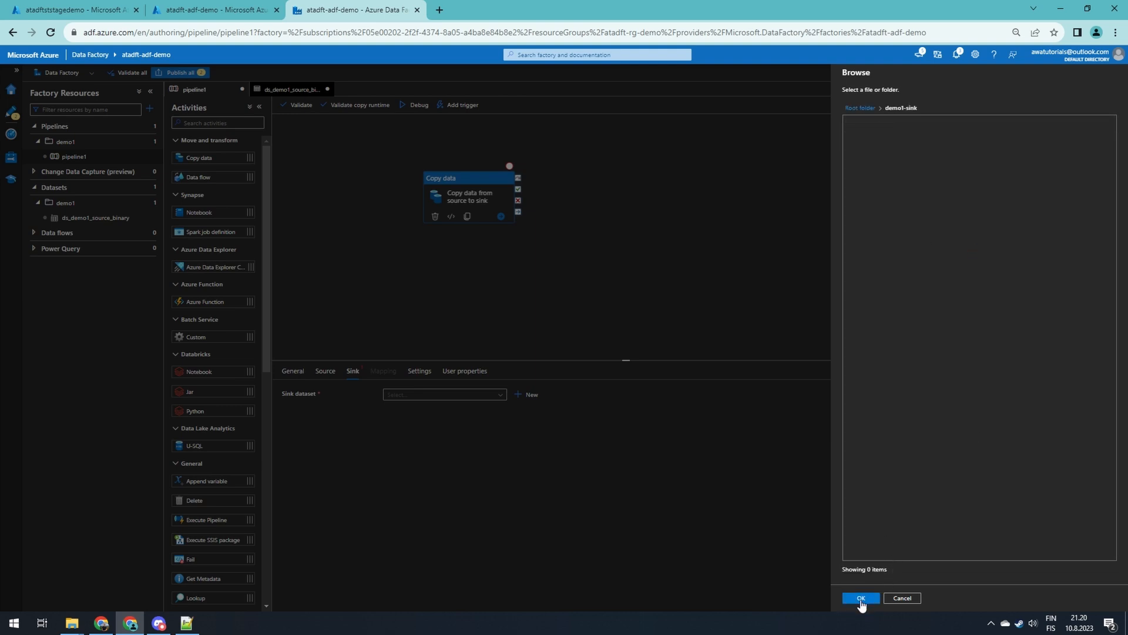
pyautogui.click(861, 598)
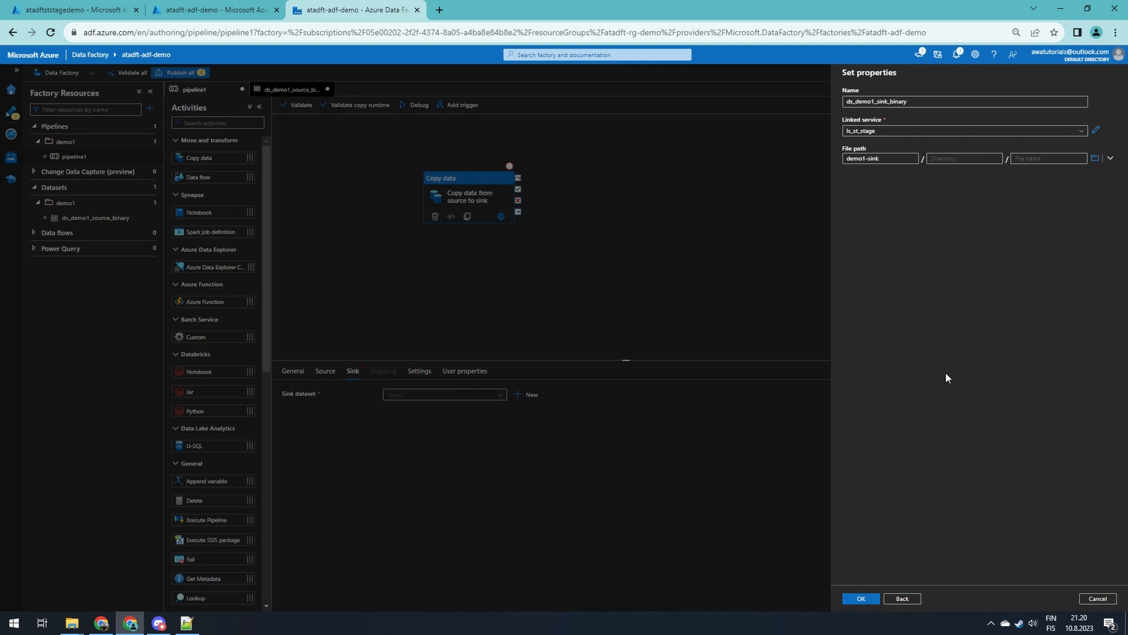
pyautogui.click(1041, 155)
pyautogui.write('co')
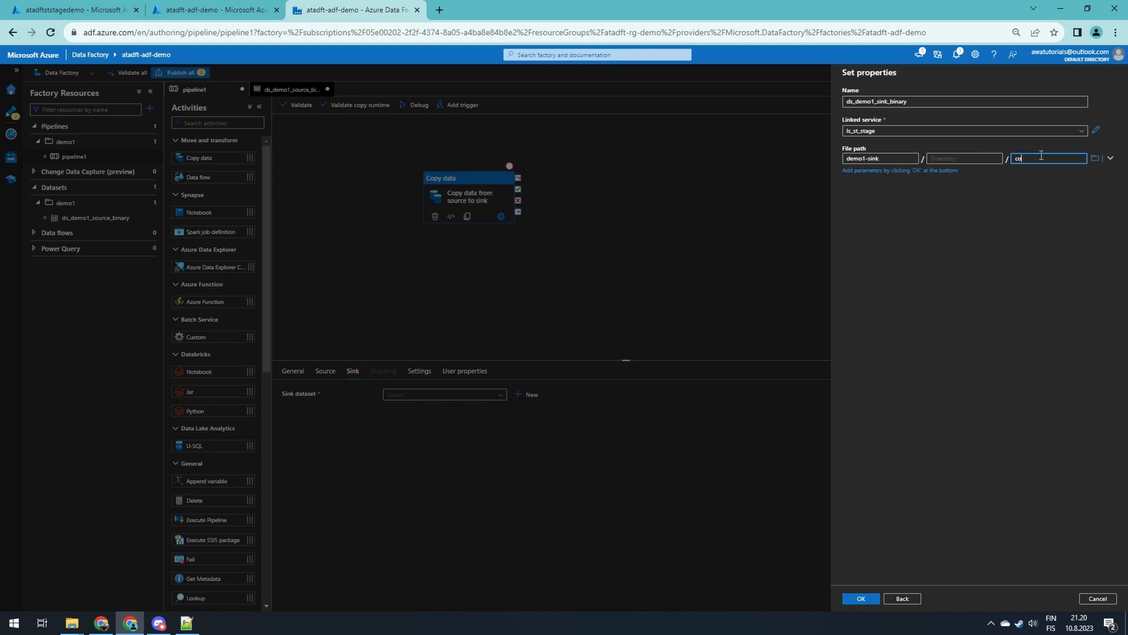
pyautogui.write('pied_data.txt')
pyautogui.click(861, 598)
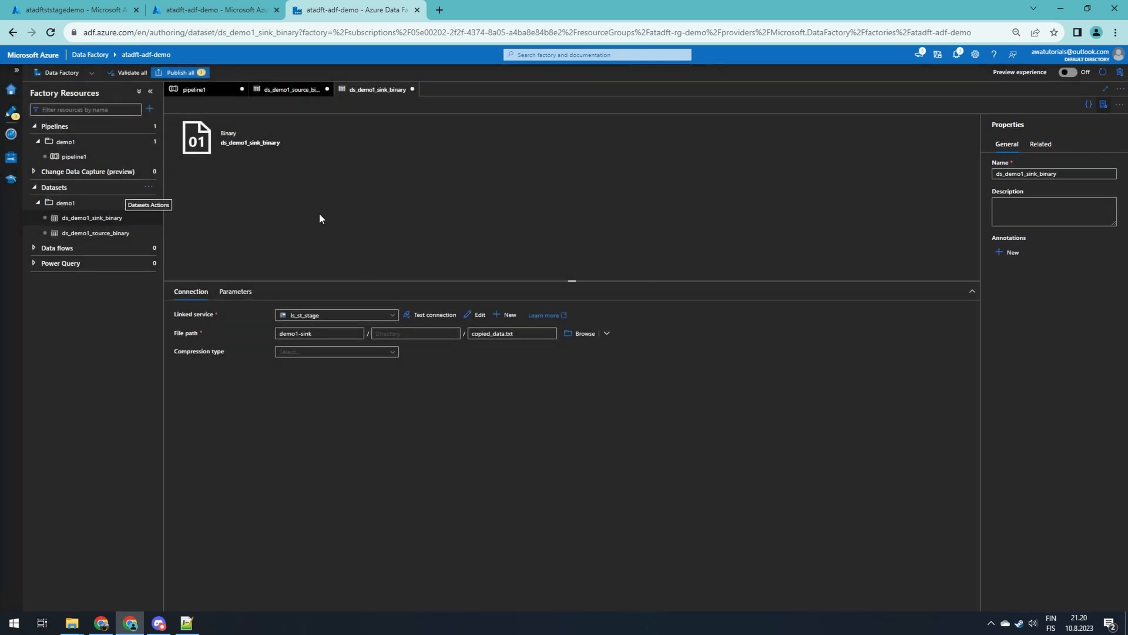
# Step: Set the copy activity's sink dataset to ds_demo1_sink_binary and review its source and sink settings
pyautogui.click(216, 91)
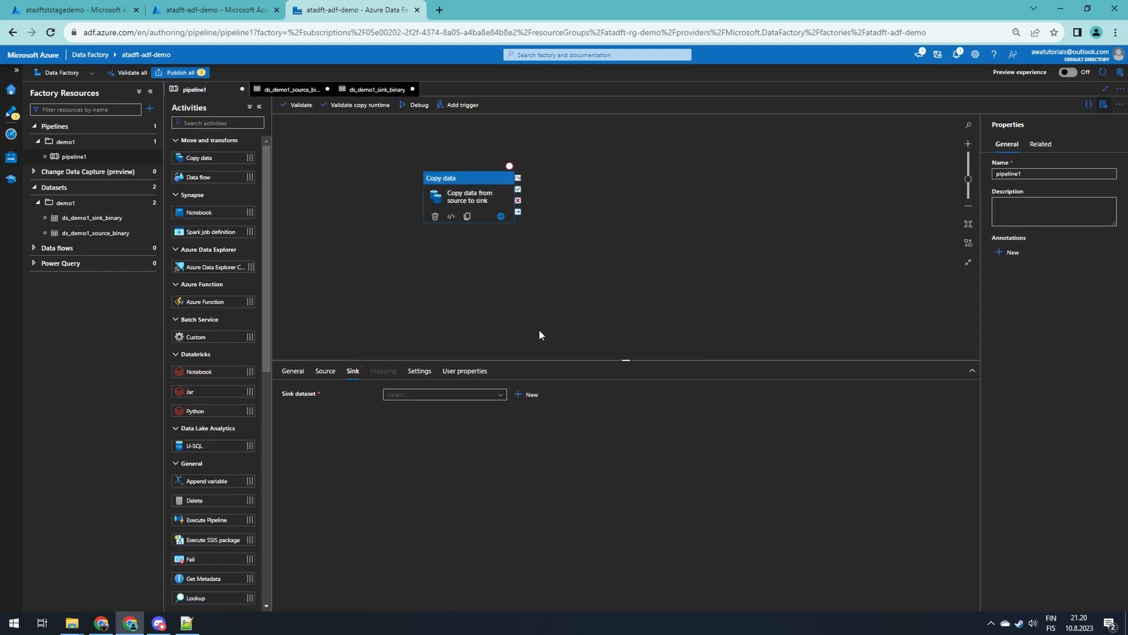
pyautogui.click(421, 394)
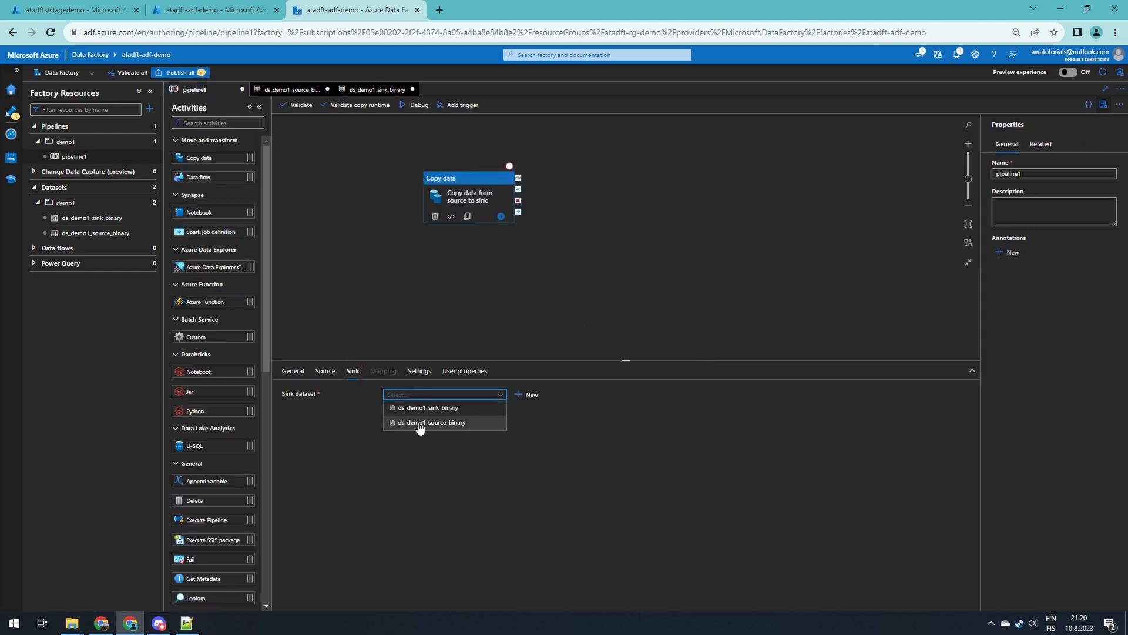
pyautogui.click(419, 408)
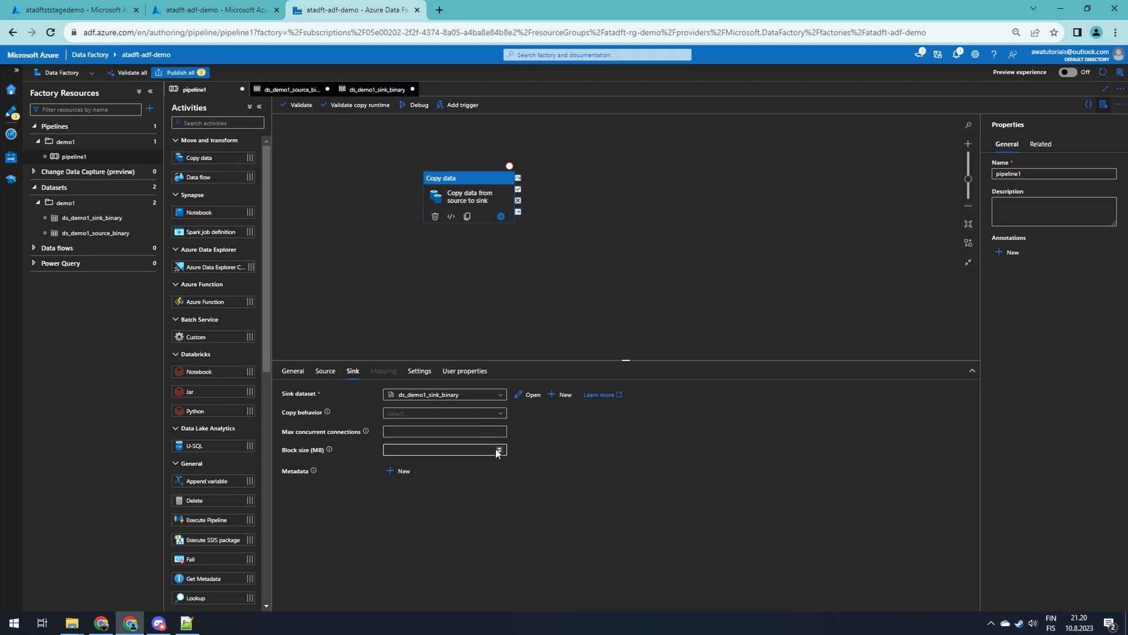
pyautogui.click(326, 376)
pyautogui.click(352, 375)
# Step: Rename the pipeline pl_demo1_copy_from_source_to_sink
pyautogui.moveTo(1023, 175); pyautogui.dragTo(973, 172)
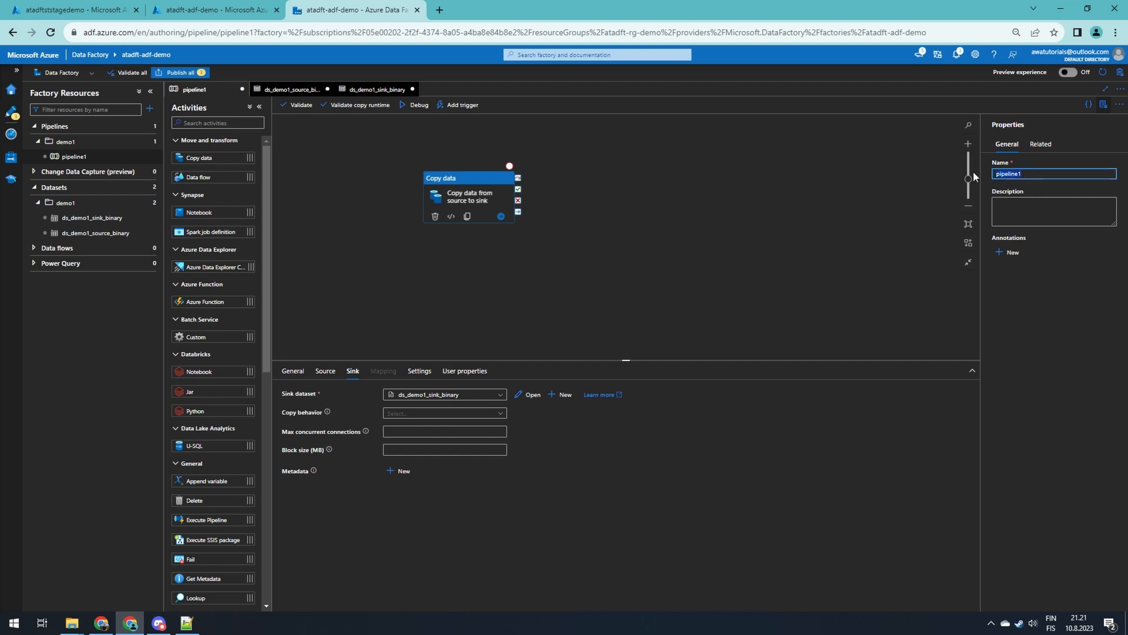
pyautogui.press('BackSpace')
pyautogui.write('pl_demo1')
pyautogui.write('_copy_from_source_to_sink')
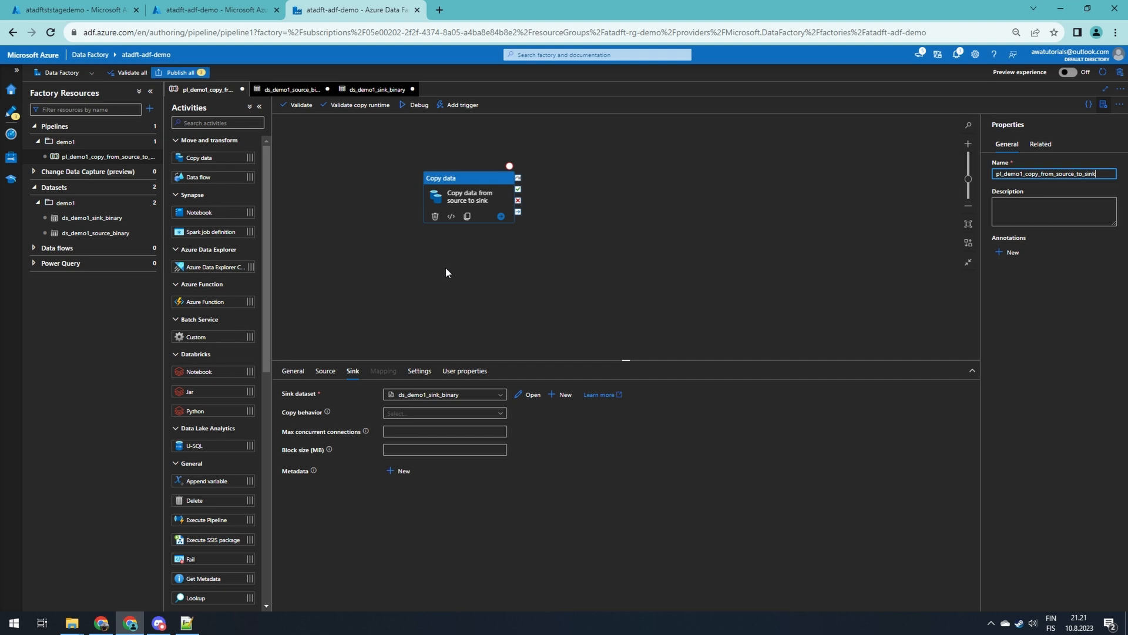
pyautogui.click(562, 286)
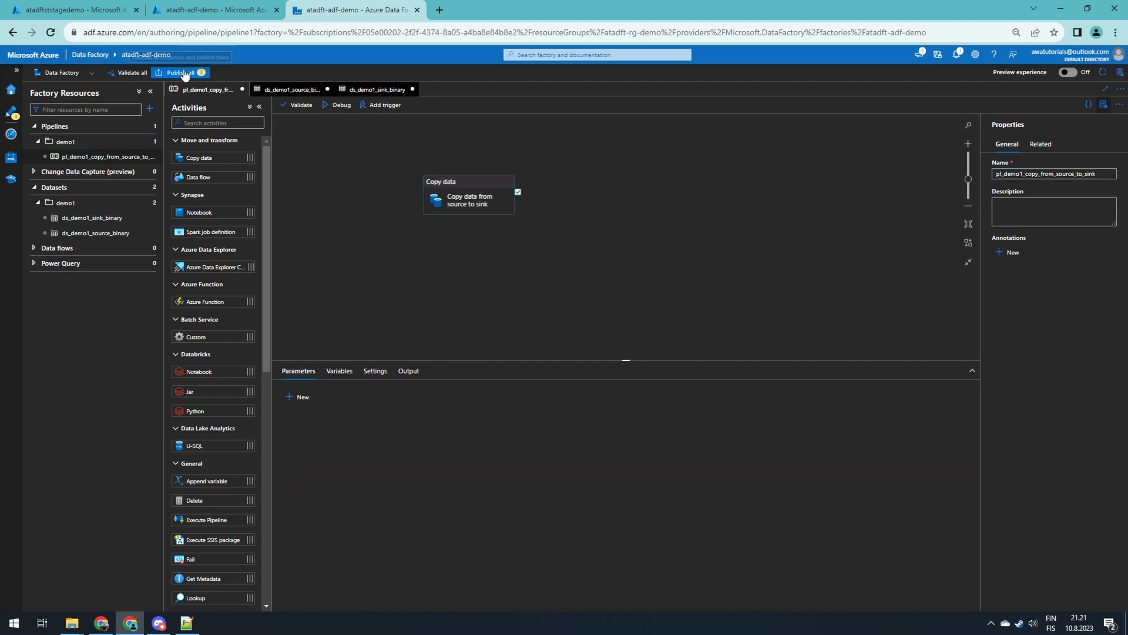
# Step: Run the pipeline in debug mode, refreshing its activity status, and review the copy activity's run details
pyautogui.click(340, 108)
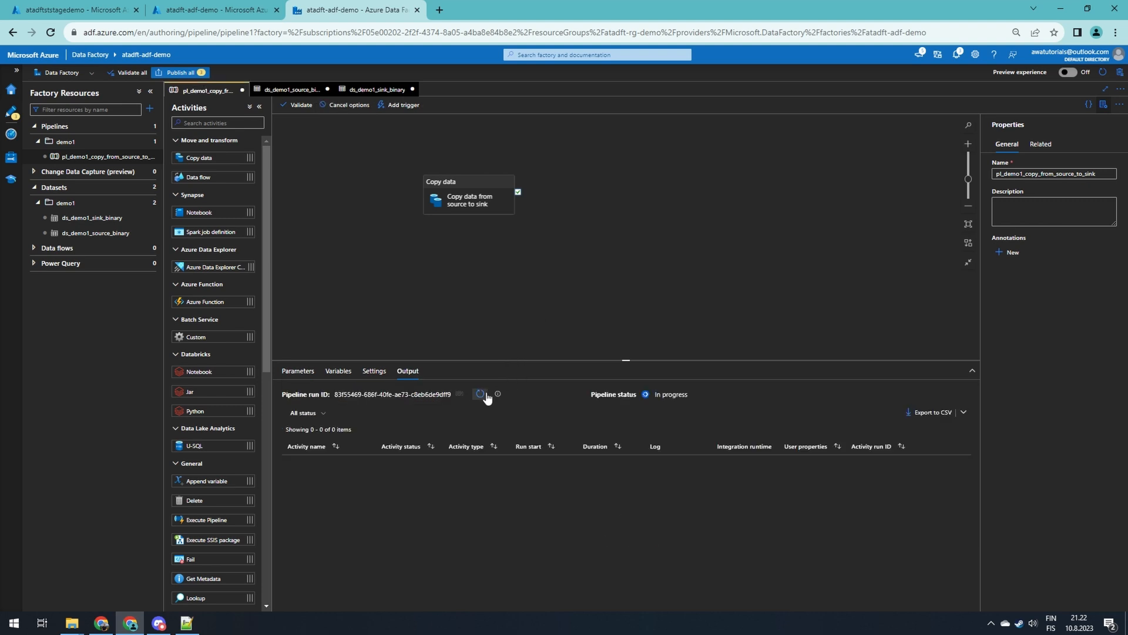
pyautogui.click(483, 395)
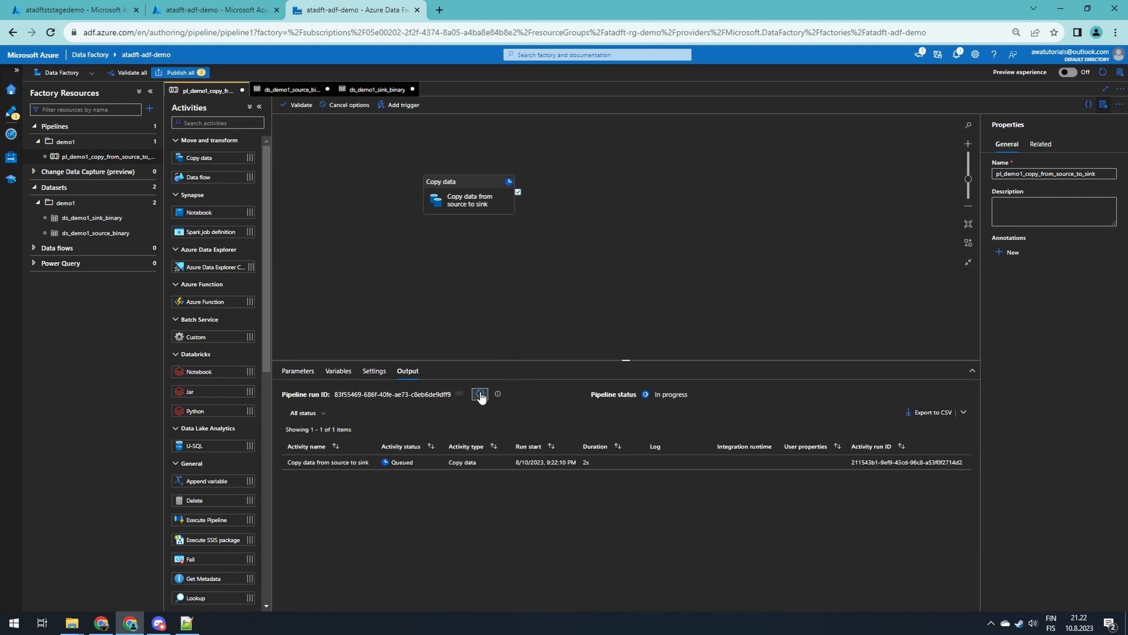
pyautogui.click(481, 395)
pyautogui.click(481, 395)
pyautogui.click(481, 395)
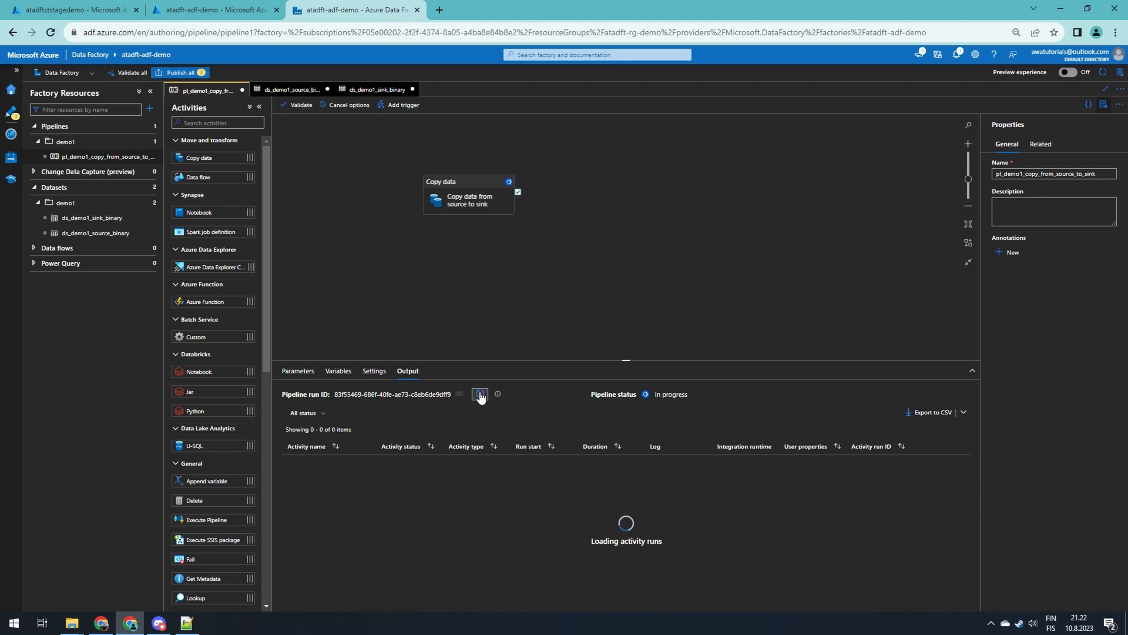
pyautogui.click(481, 395)
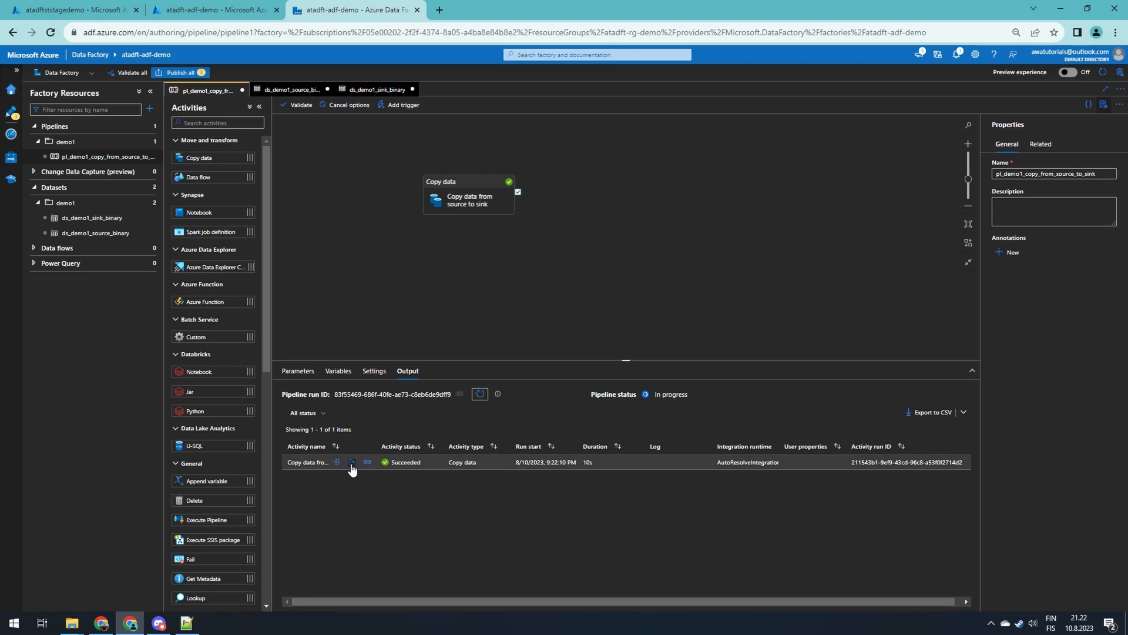
pyautogui.click(368, 462)
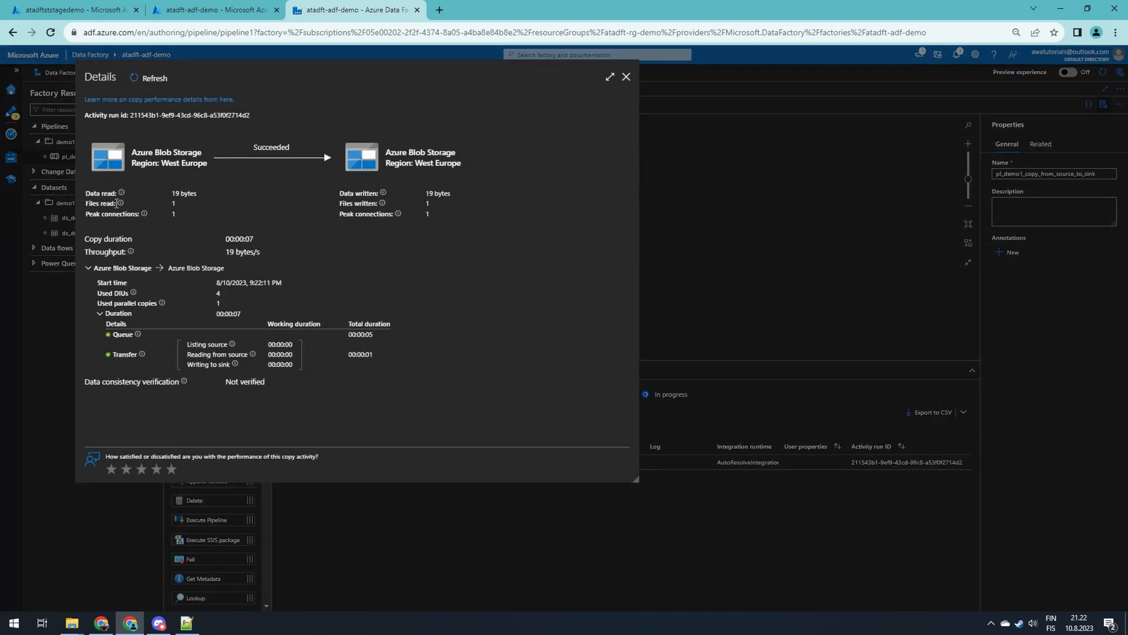
pyautogui.click(627, 77)
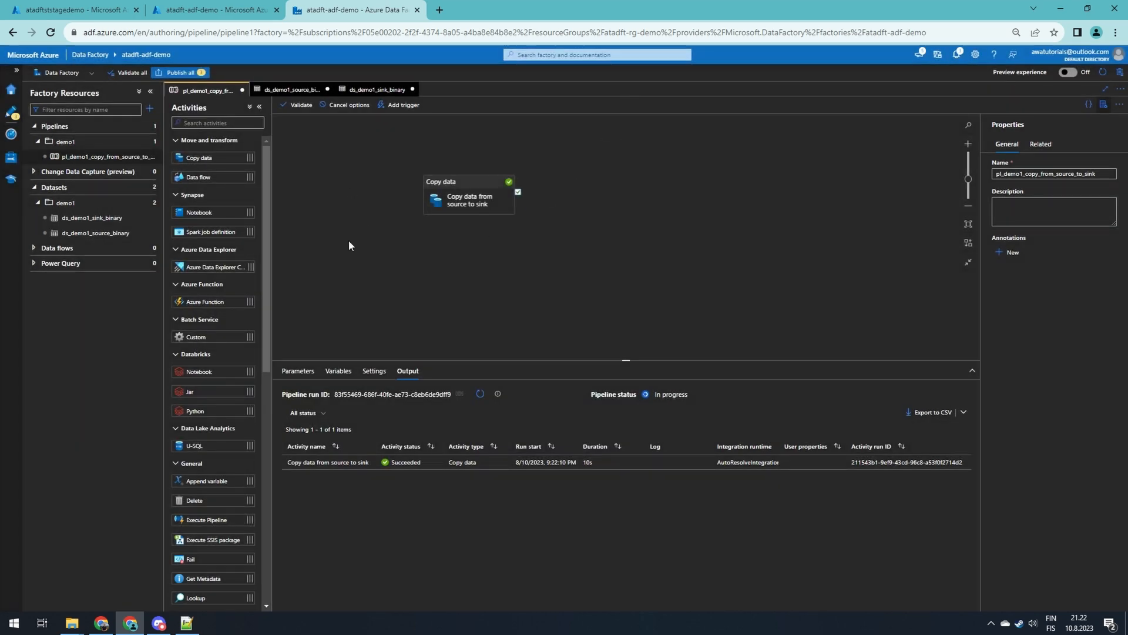
# Step: Check the demo1-sink container in the storage account for the copied file
pyautogui.click(62, 12)
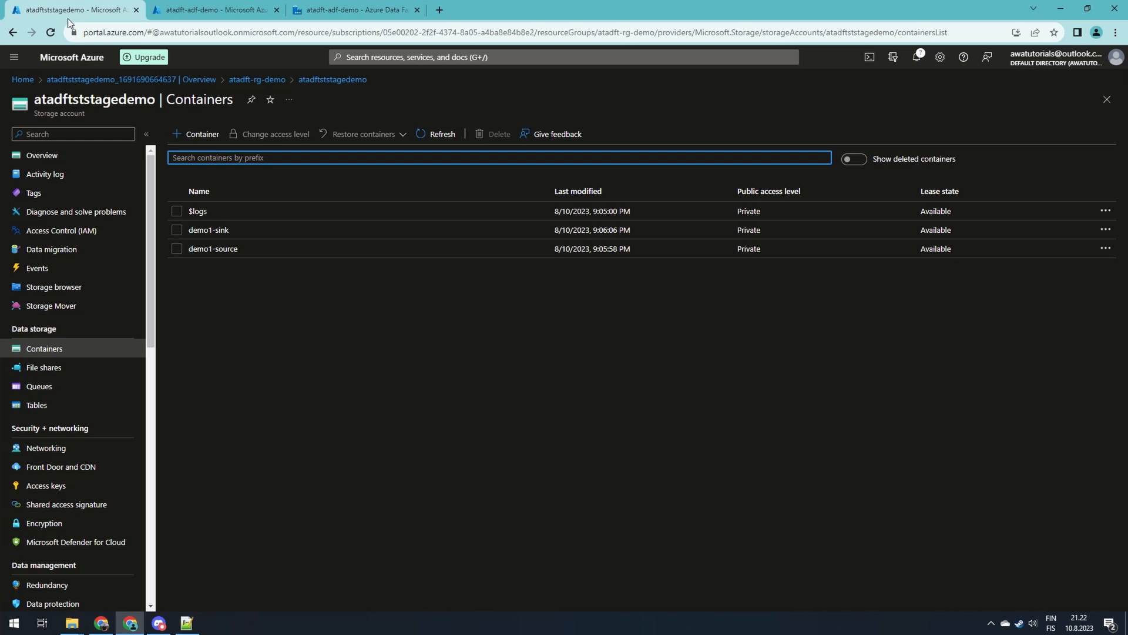
pyautogui.click(209, 230)
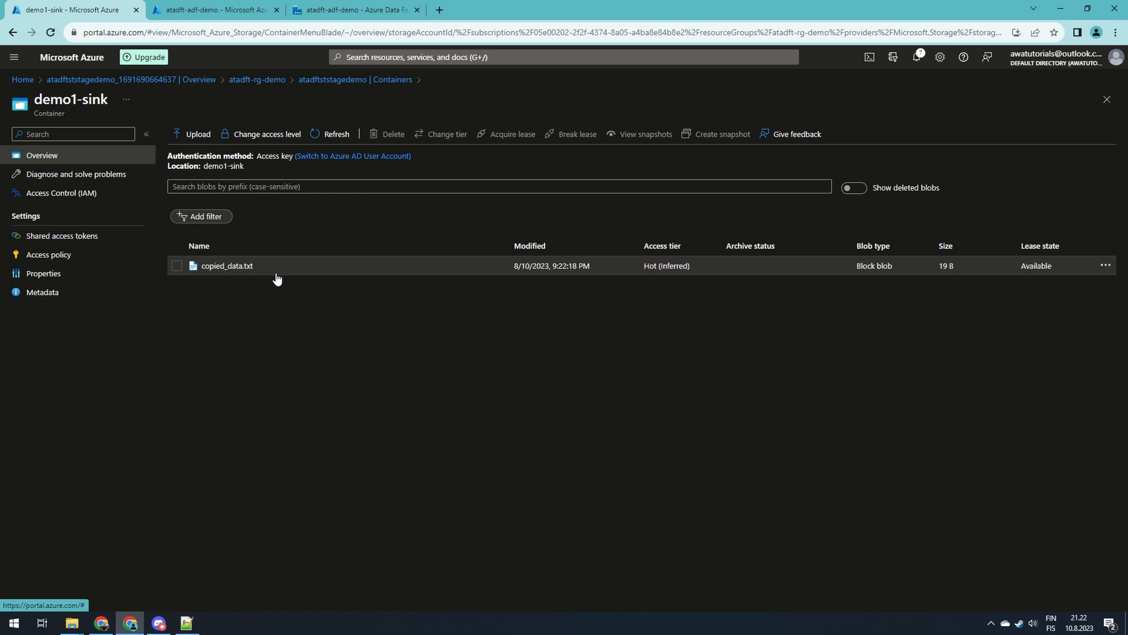
# Step: Return to the data factory and publish all pending pipeline and dataset changes
pyautogui.click(323, 9)
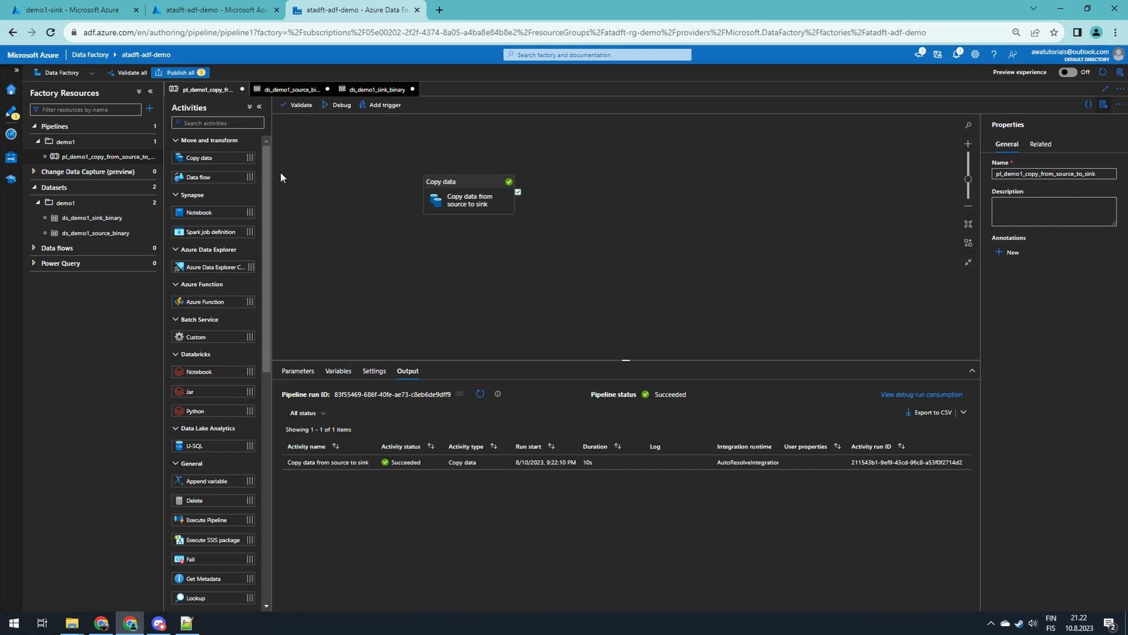
pyautogui.click(177, 75)
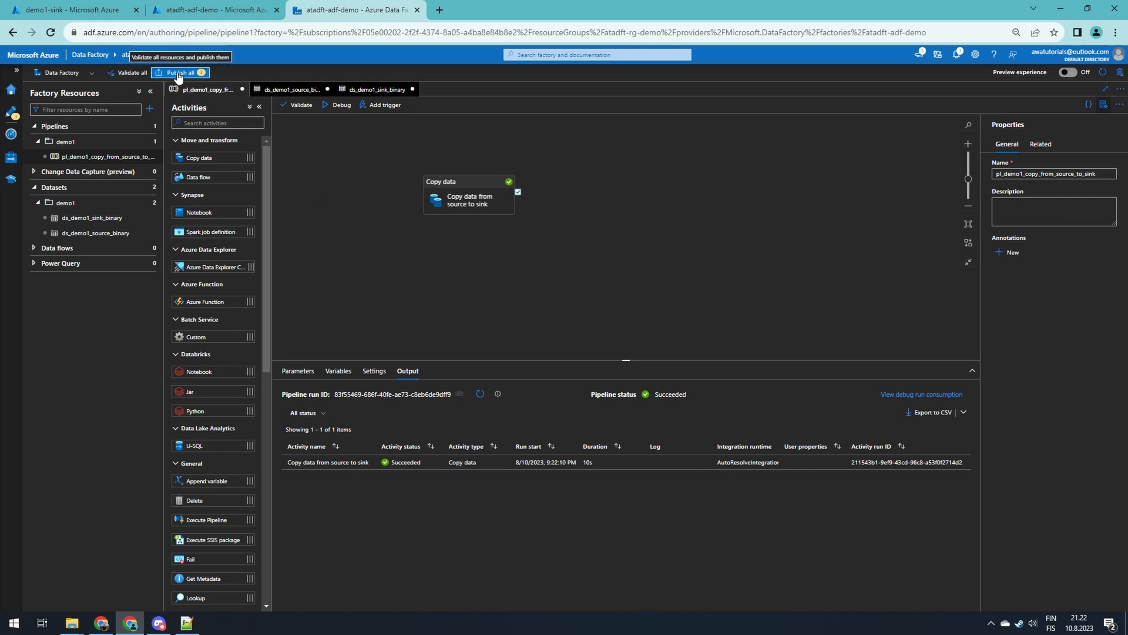
pyautogui.click(860, 598)
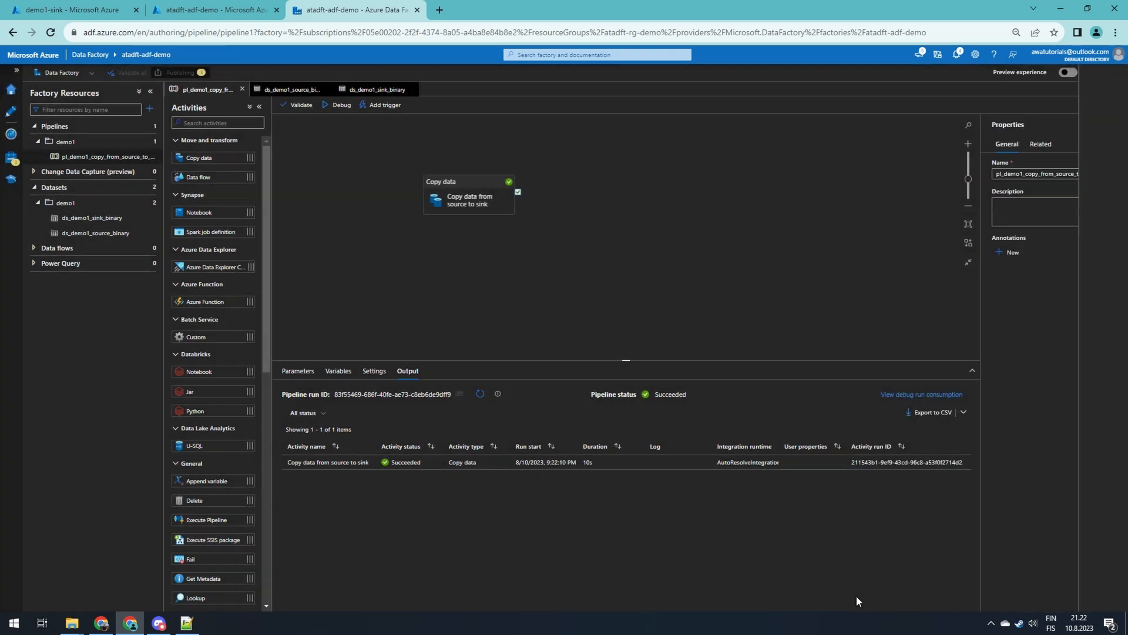
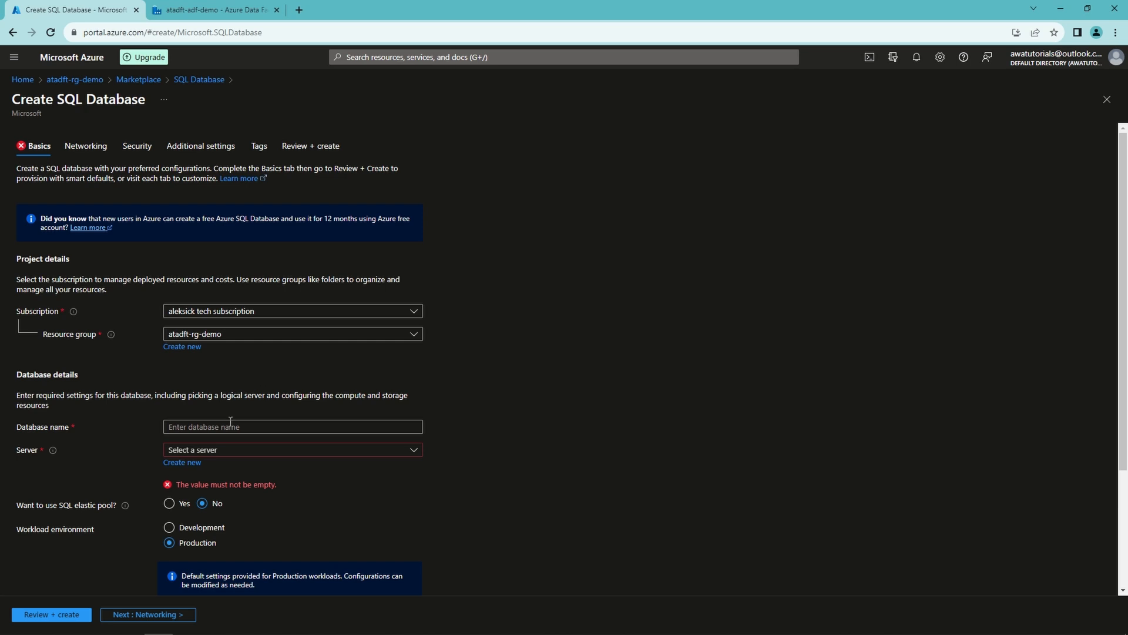
# Step: Name the SQL database atadft-sqldb-dw-demo and define a new server named atadft-sql-internal-demo in (Europe) West Europe
pyautogui.click(239, 429)
pyautogui.write('atadft-sqldb-dw-demo')
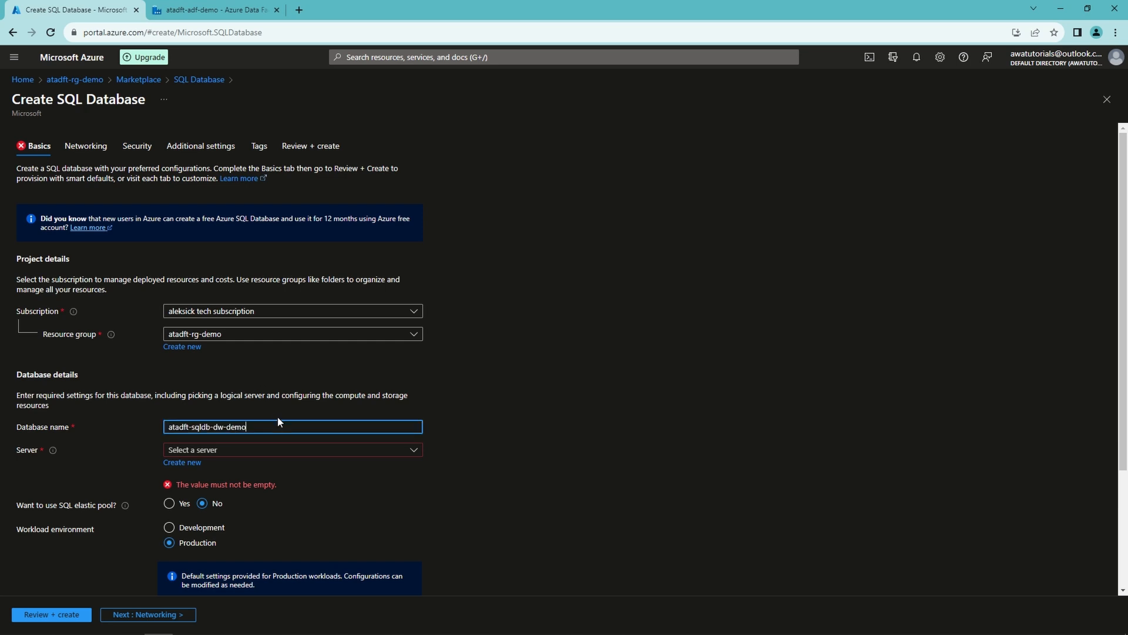
pyautogui.click(176, 462)
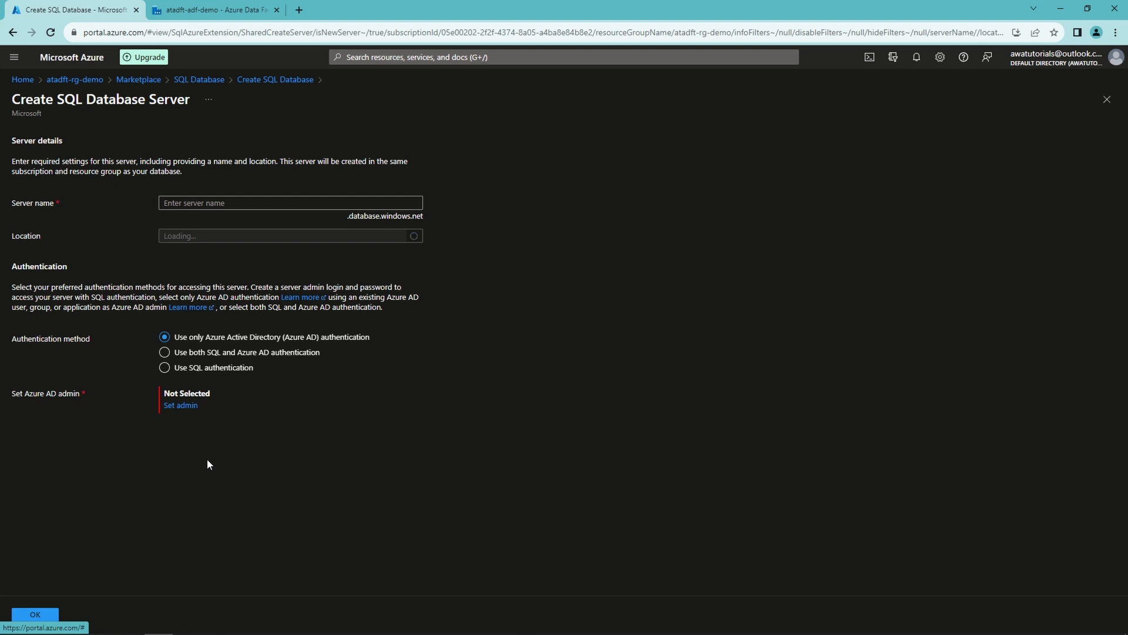
pyautogui.click(294, 203)
pyautogui.write('atadft-sql-internal-demo')
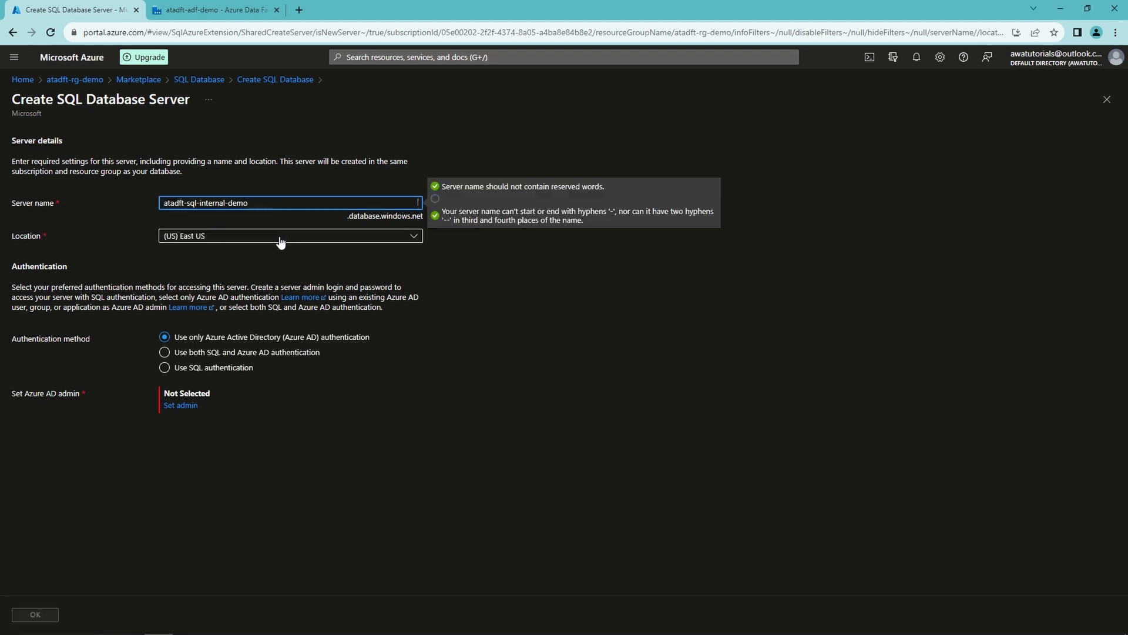
pyautogui.click(281, 242)
pyautogui.write('wes')
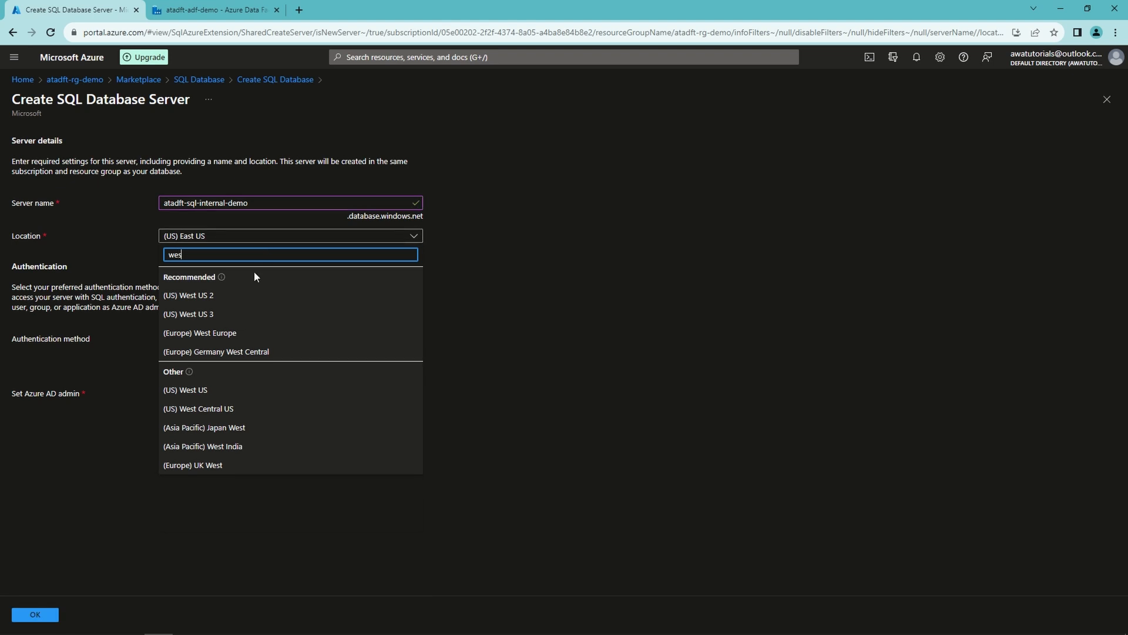
pyautogui.click(241, 334)
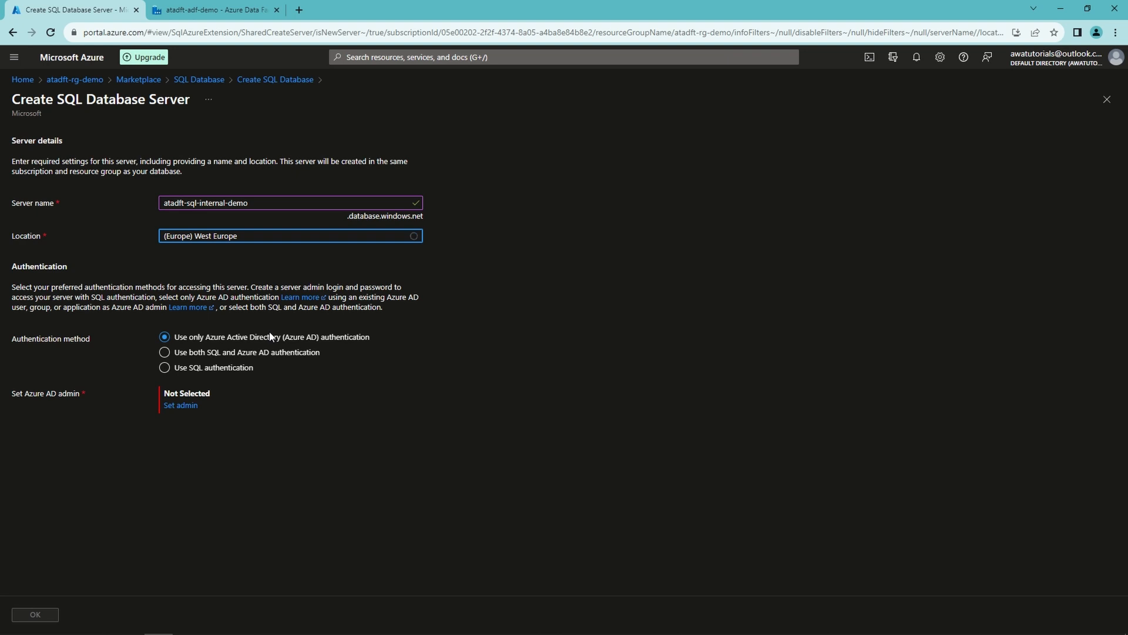
# Step: Assign your own user account as the new server's Azure AD admin and confirm the server details
pyautogui.click(179, 406)
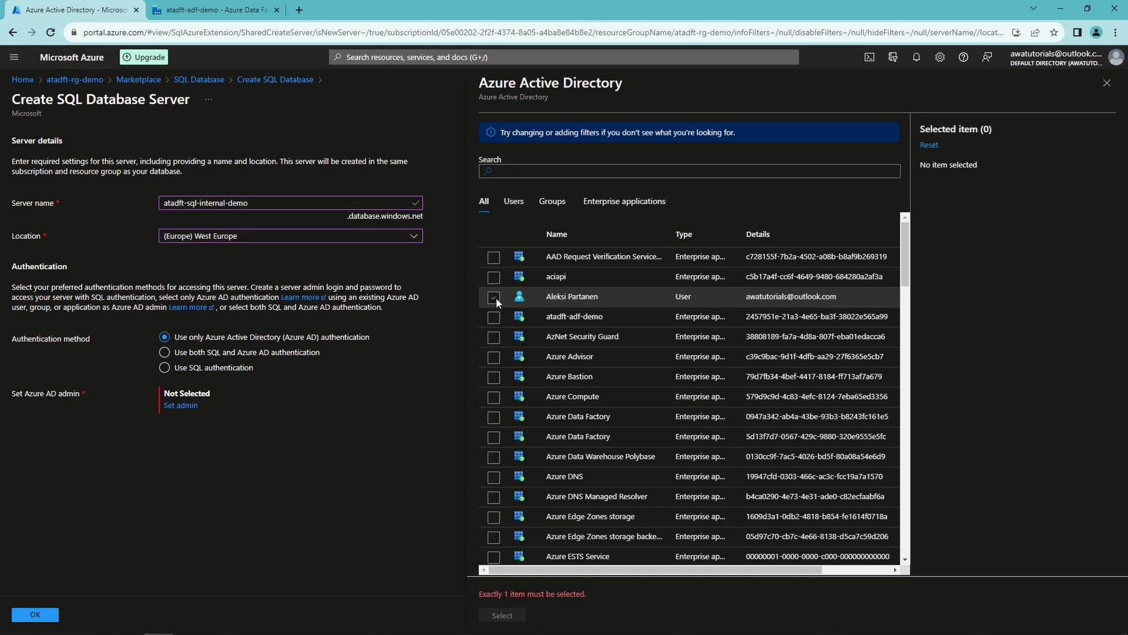
pyautogui.click(495, 297)
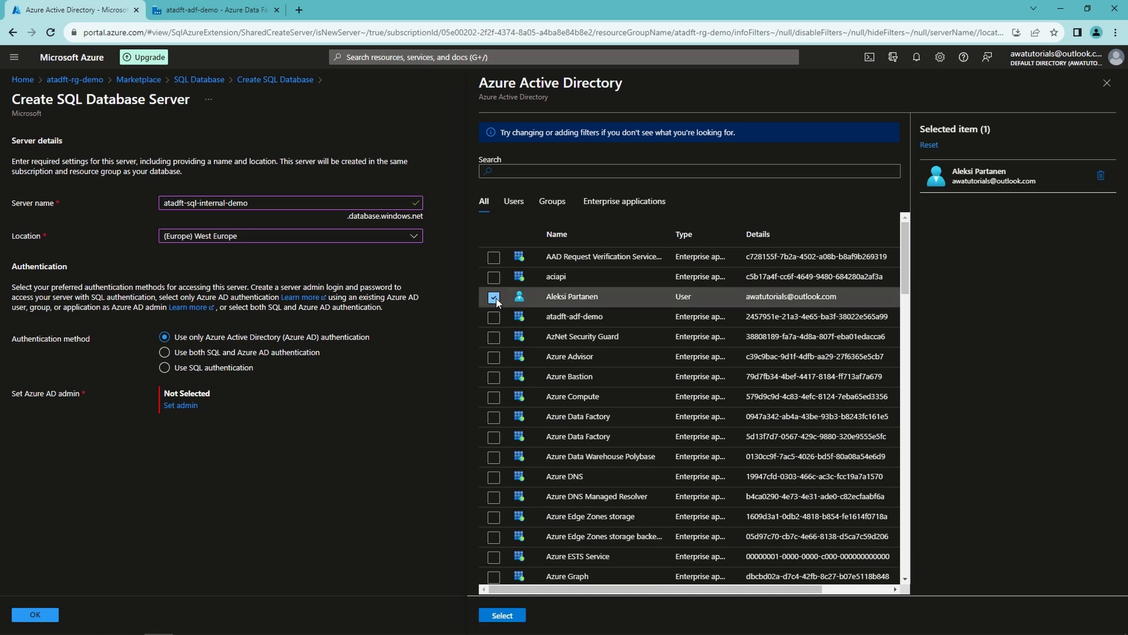
pyautogui.click(503, 616)
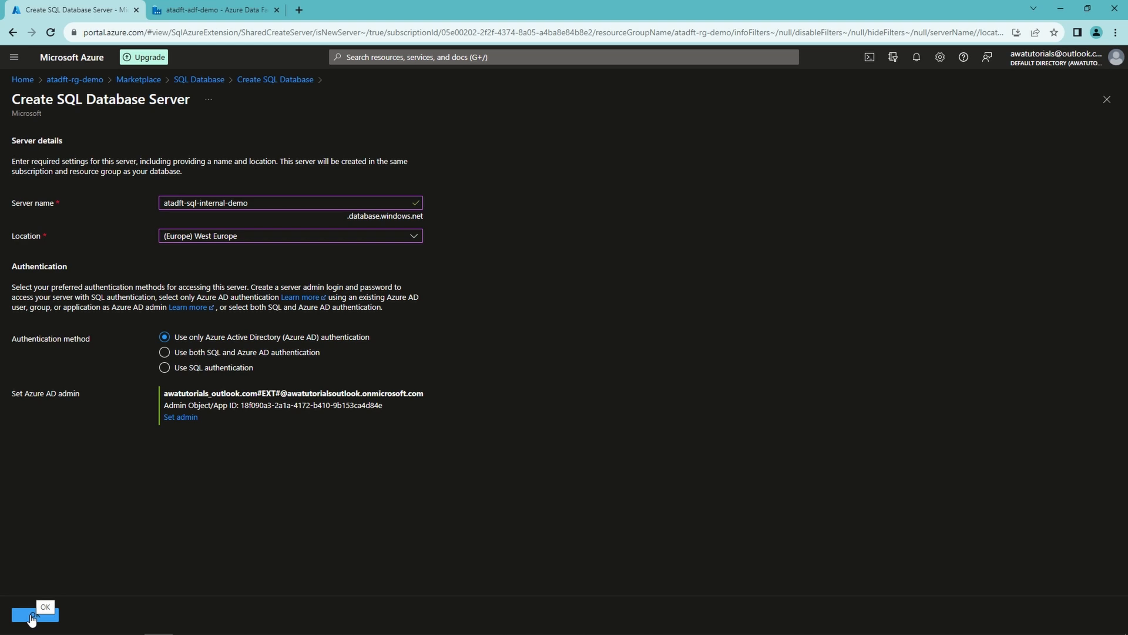
pyautogui.click(32, 615)
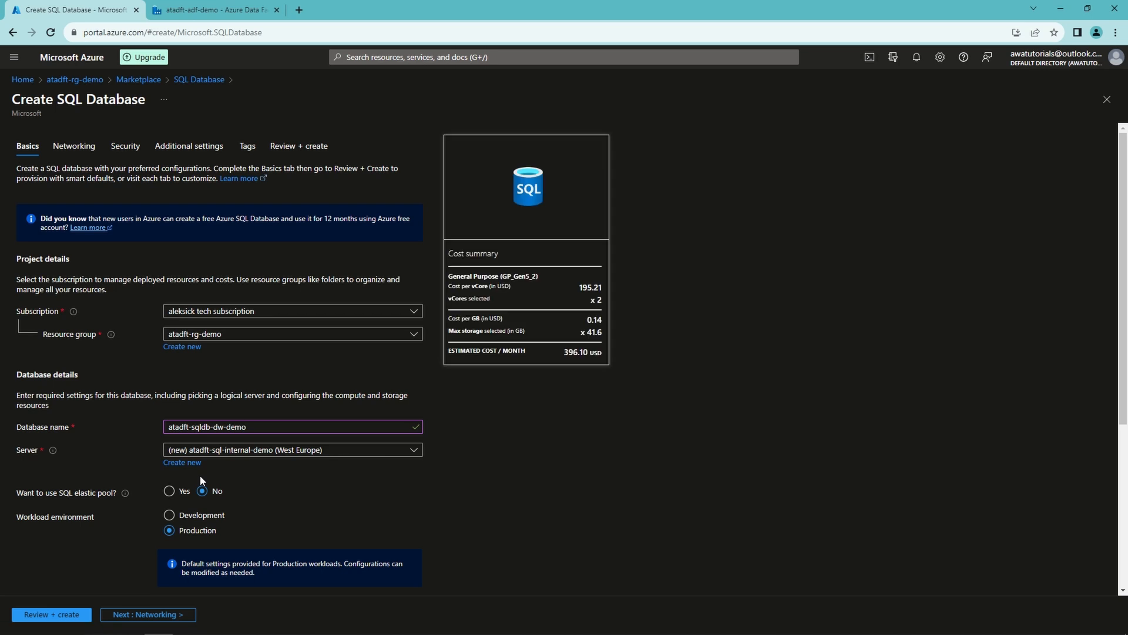
# Step: Set the database's workload environment to Development and review the updated cost summary
pyautogui.scroll(-1, 200, 475)
pyautogui.click(169, 457)
pyautogui.scroll(-1, 286, 480)
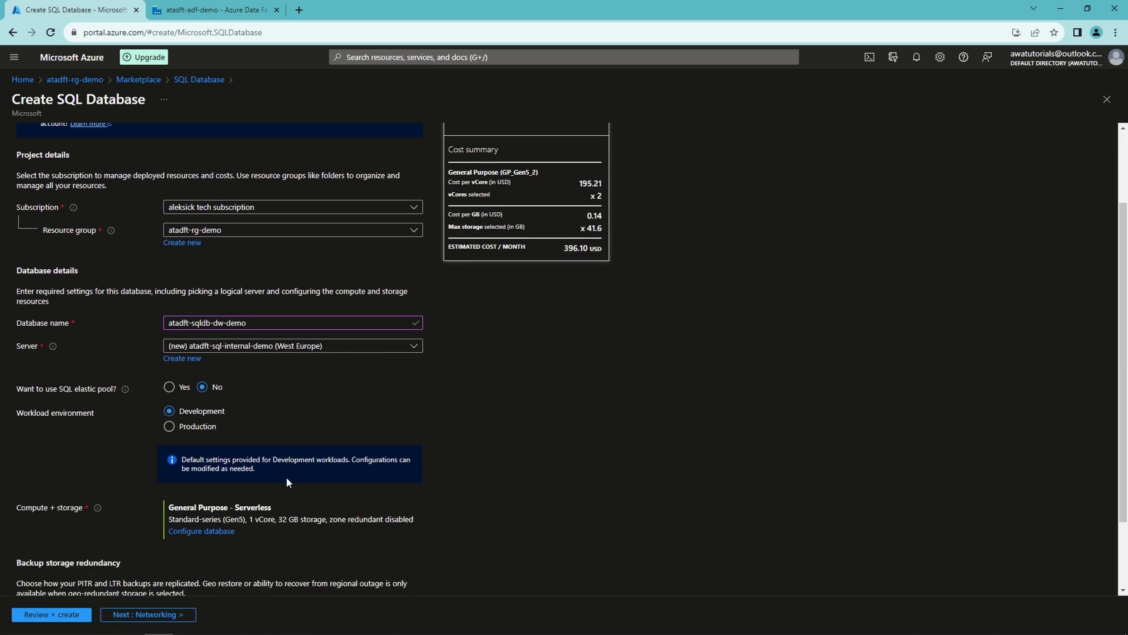
pyautogui.scroll(2, 253, 482)
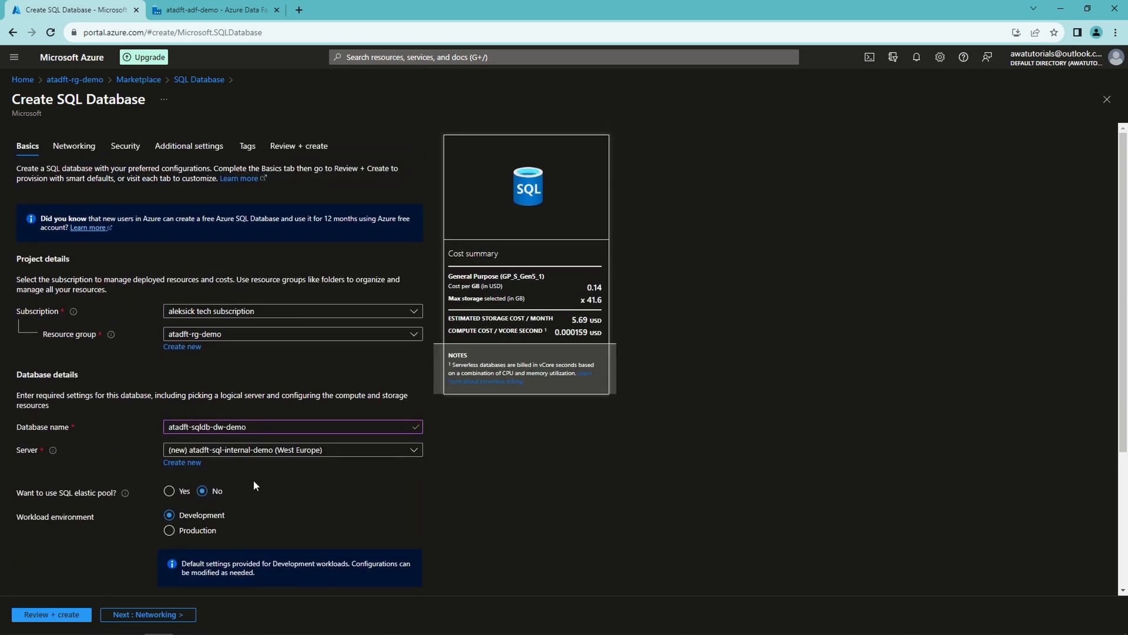
pyautogui.scroll(-1, 572, 358)
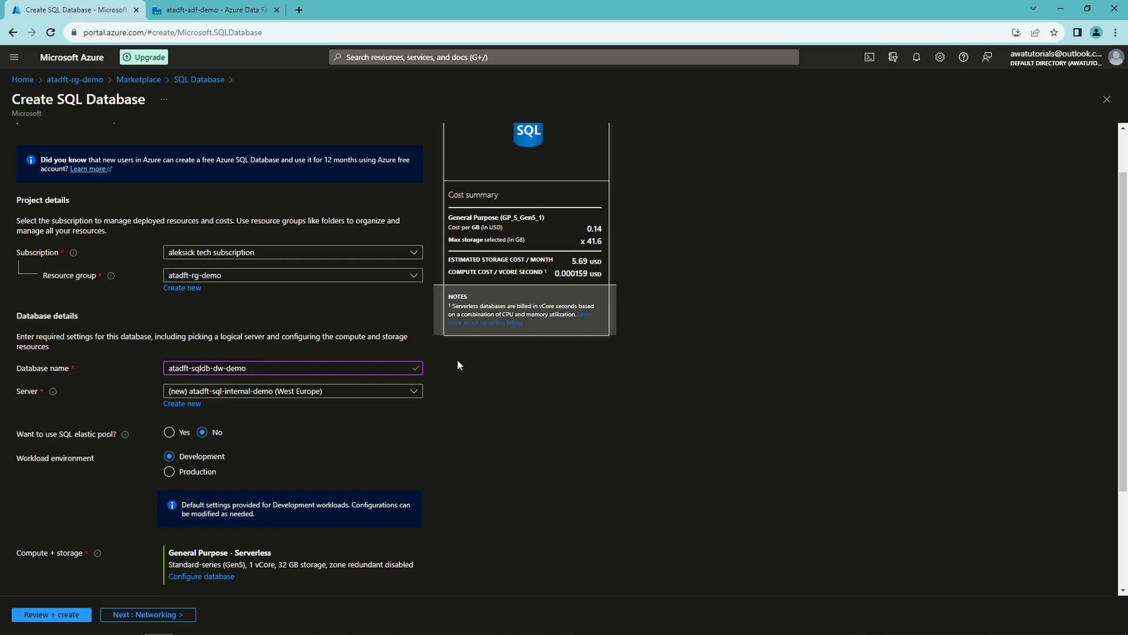
pyautogui.scroll(-1, 300, 440)
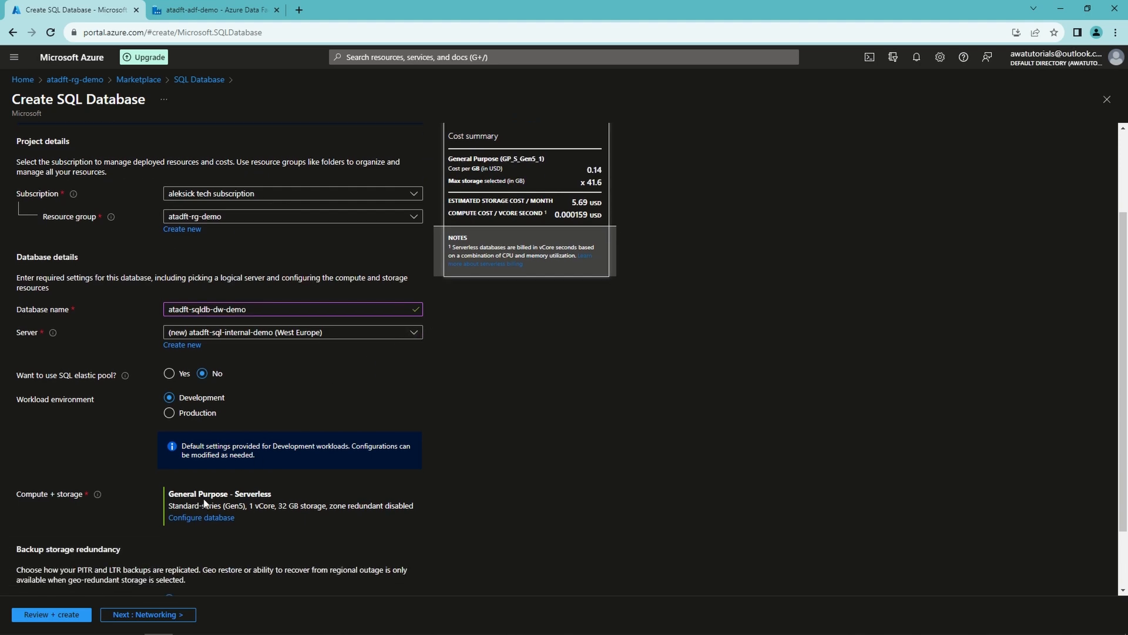
# Step: Configure the database's compute and storage with the Basic (For less demanding workloads) service tier and apply it
pyautogui.click(196, 518)
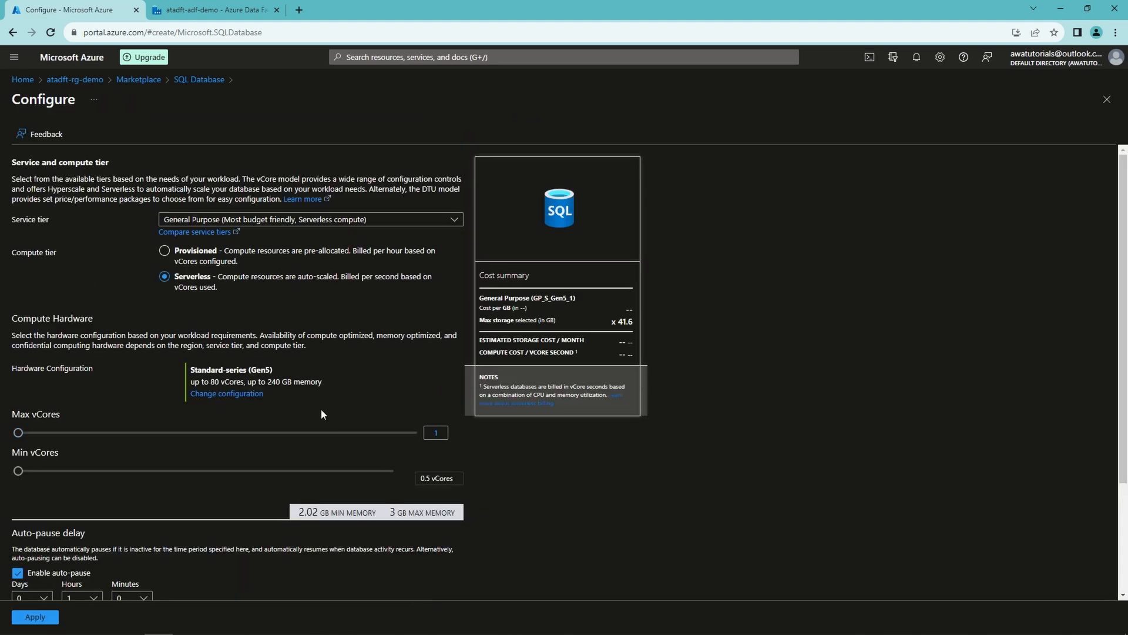
pyautogui.click(241, 224)
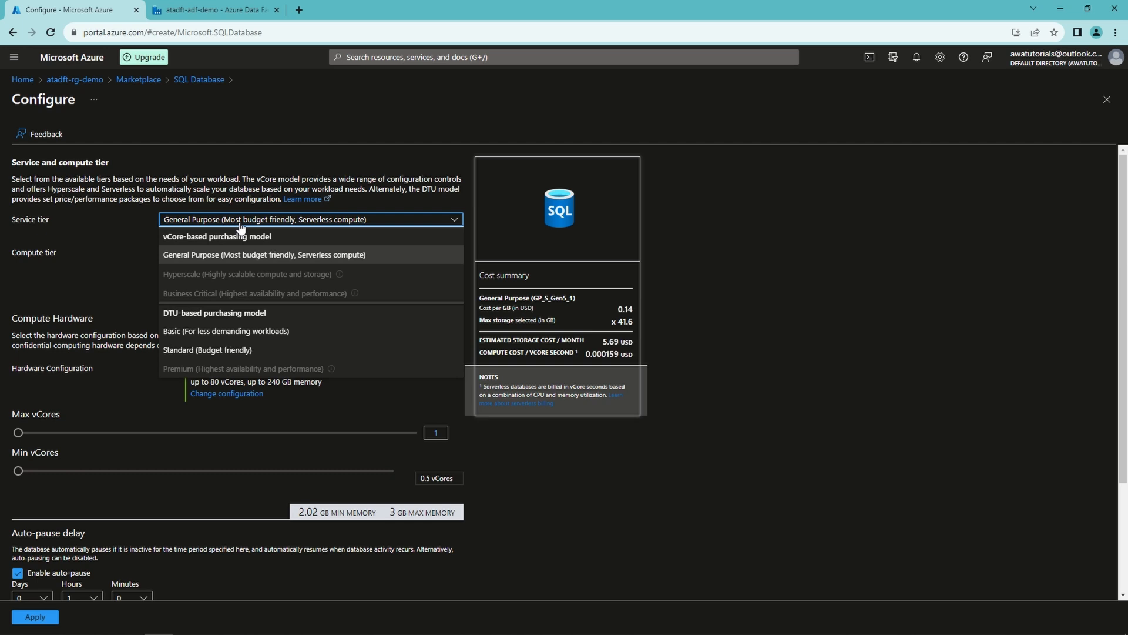
pyautogui.click(229, 331)
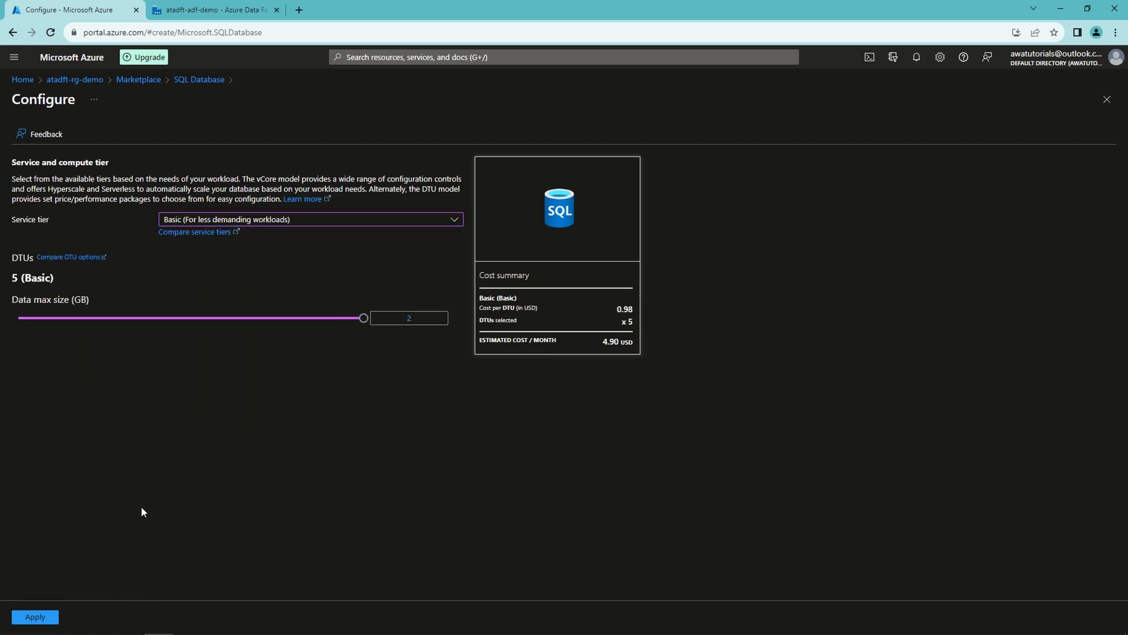
pyautogui.click(41, 618)
pyautogui.scroll(-2, 276, 452)
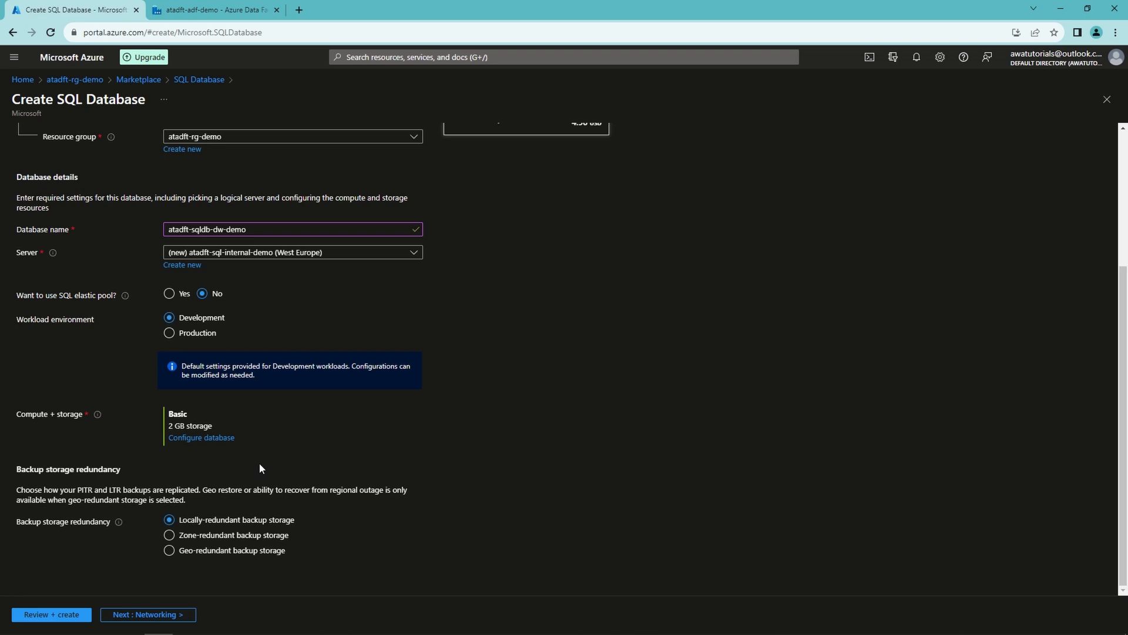
# Step: Keep the default networking settings, go on to the configuration review, and create the SQL database
pyautogui.click(167, 612)
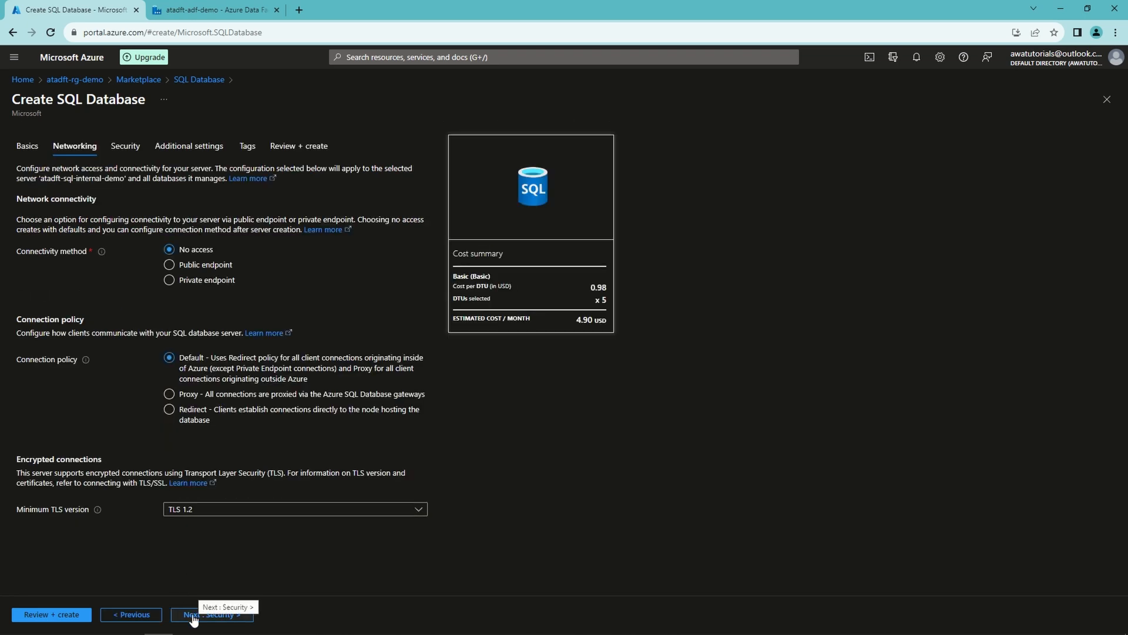
pyautogui.click(193, 616)
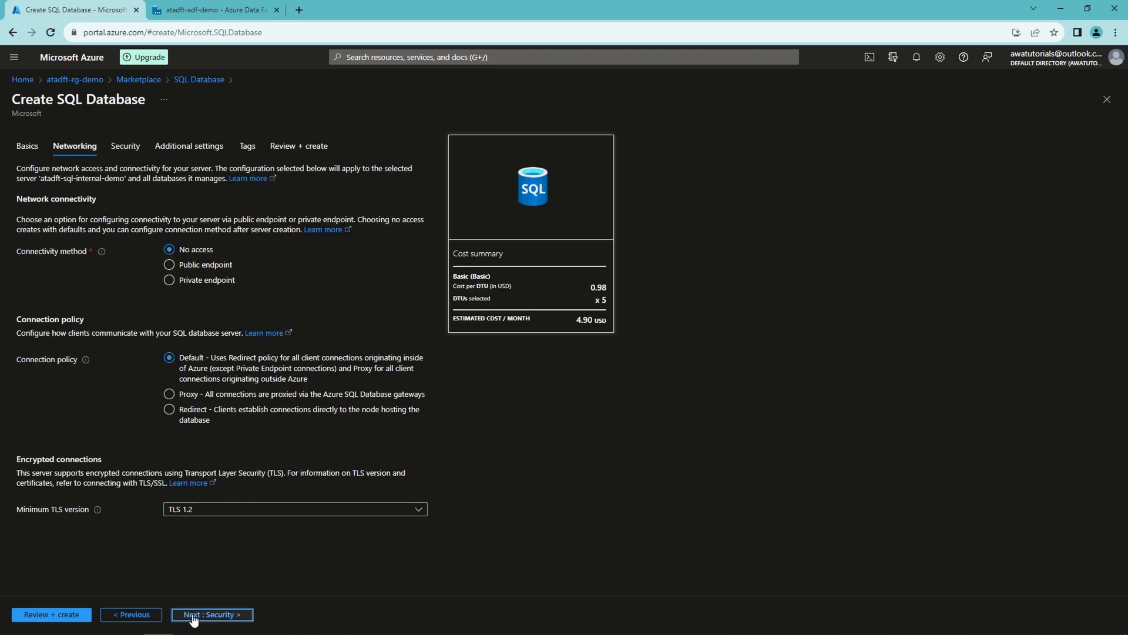
pyautogui.click(222, 616)
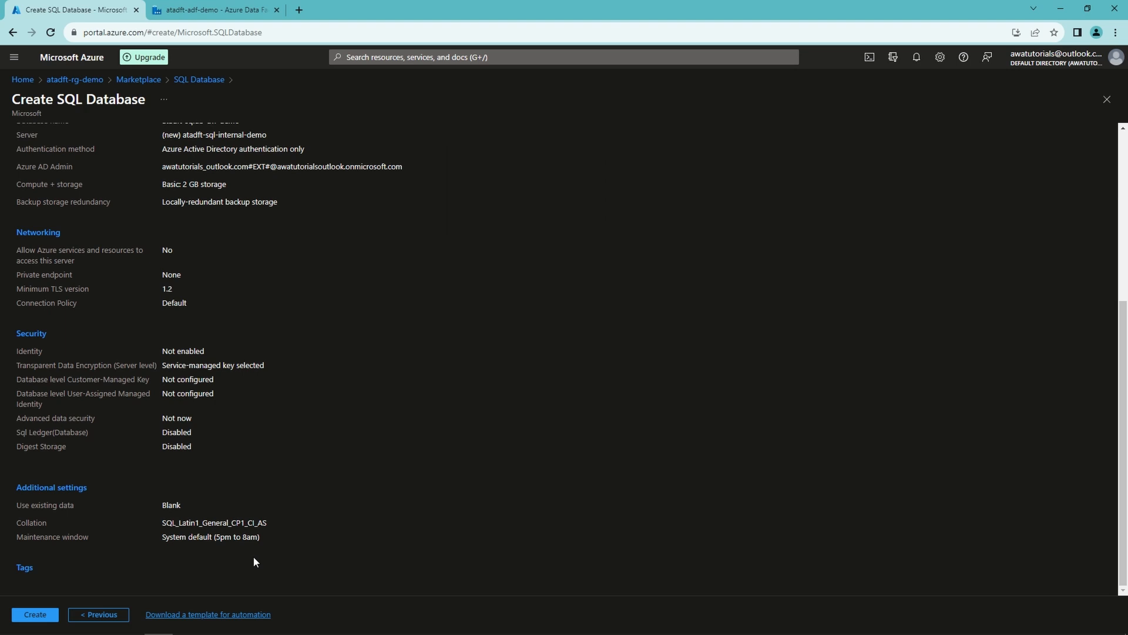
pyautogui.click(36, 614)
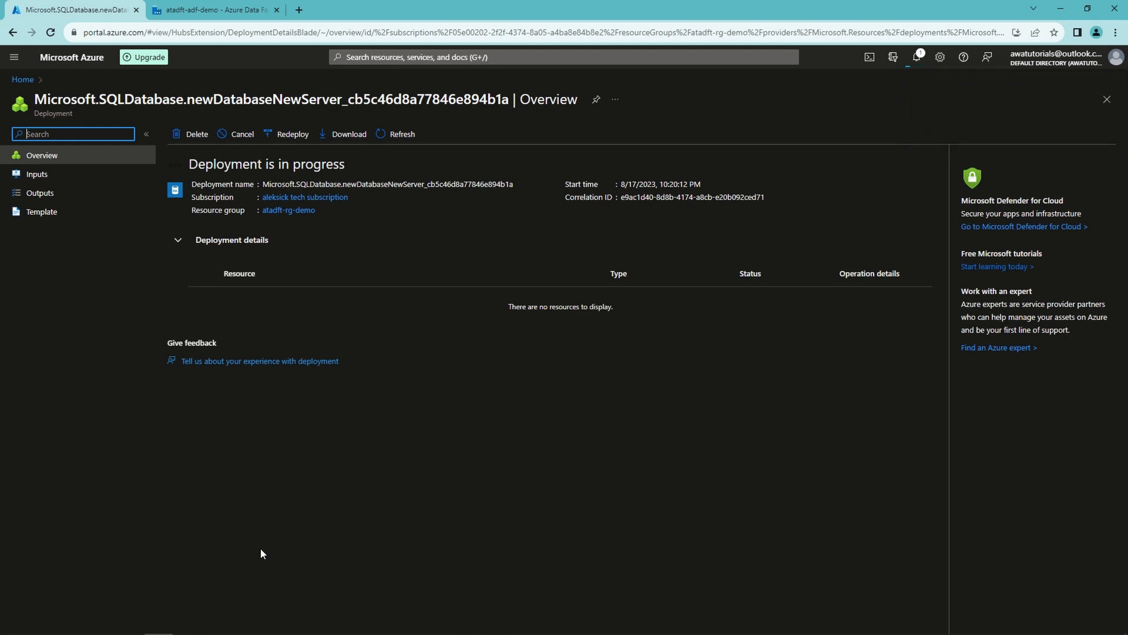
# Step: Open the networking settings of the atadft-sql-internal-demo server in atadft-rg-demo and set public network access to Selected networks
pyautogui.click(291, 210)
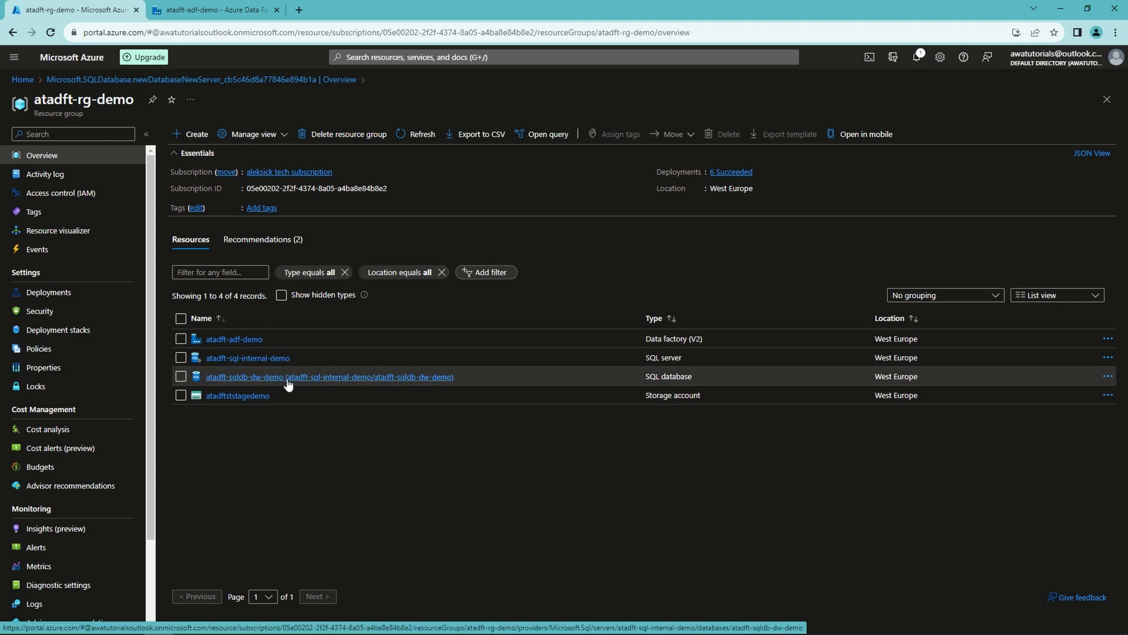
pyautogui.click(272, 359)
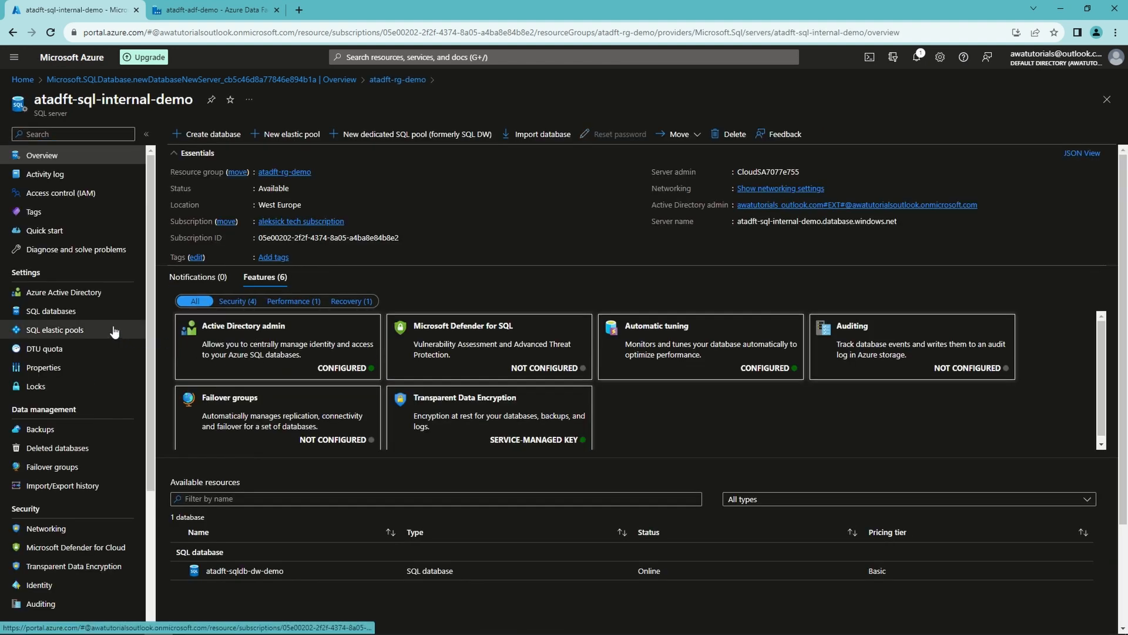
pyautogui.scroll(-1, 111, 352)
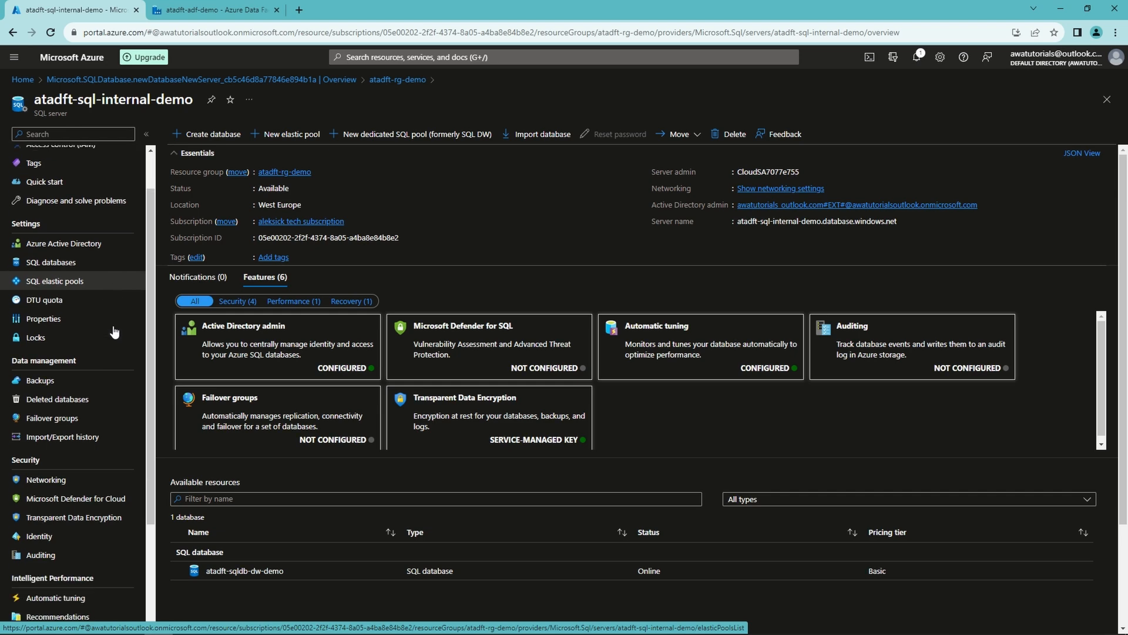
pyautogui.click(91, 470)
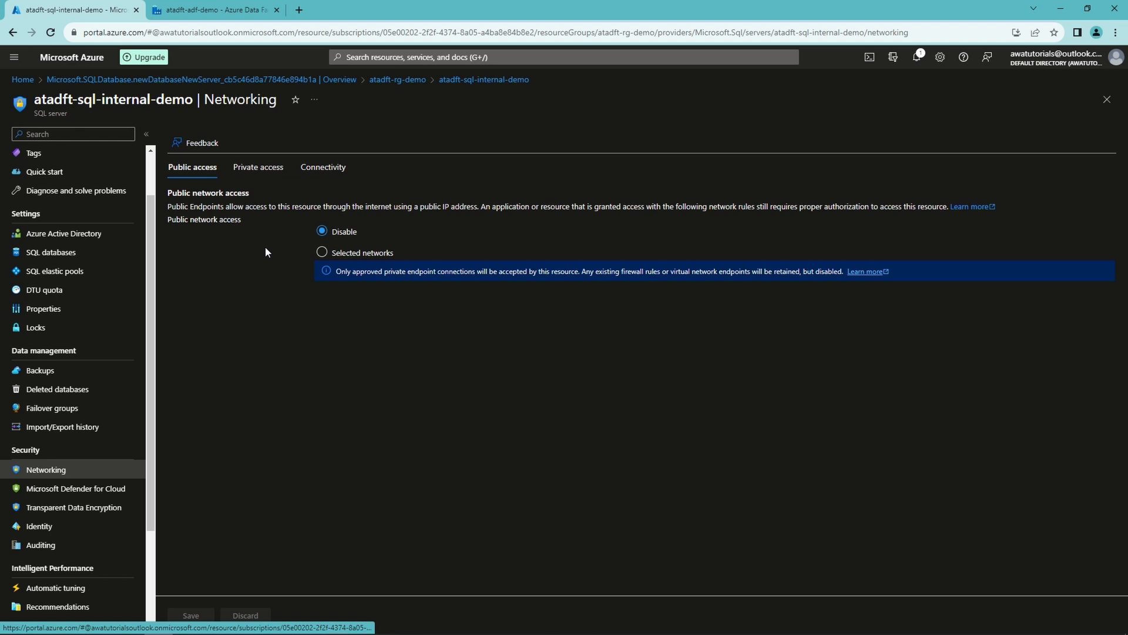
pyautogui.click(322, 253)
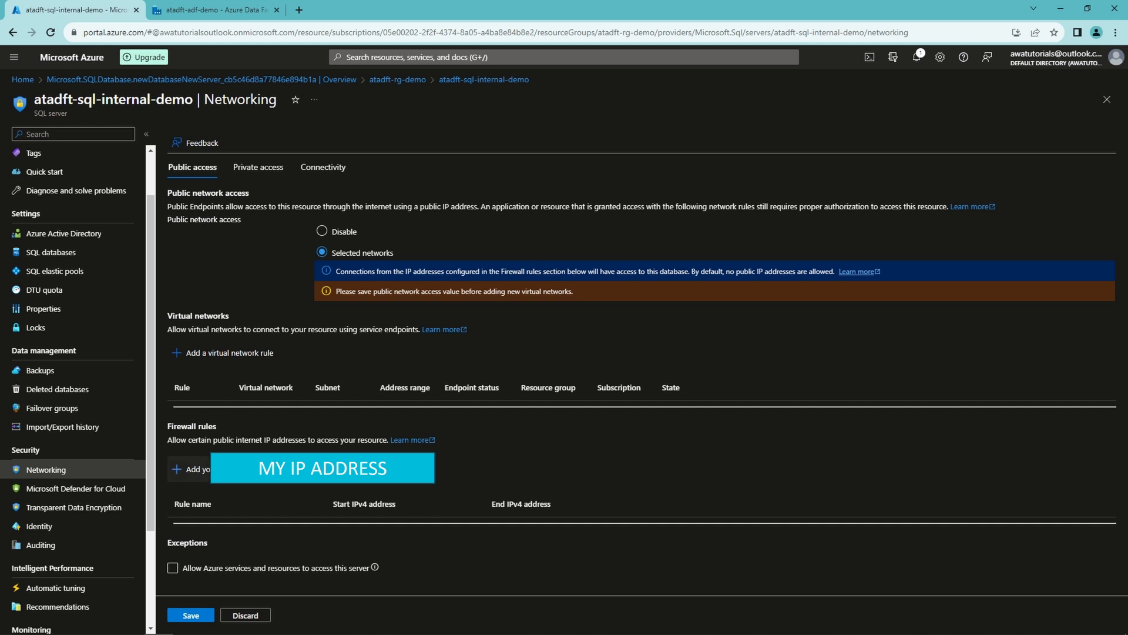
# Step: Add a firewall rule for the client IP address, name it with the owner's first name plus "home", and allow Azure services to access the server
pyautogui.click(189, 468)
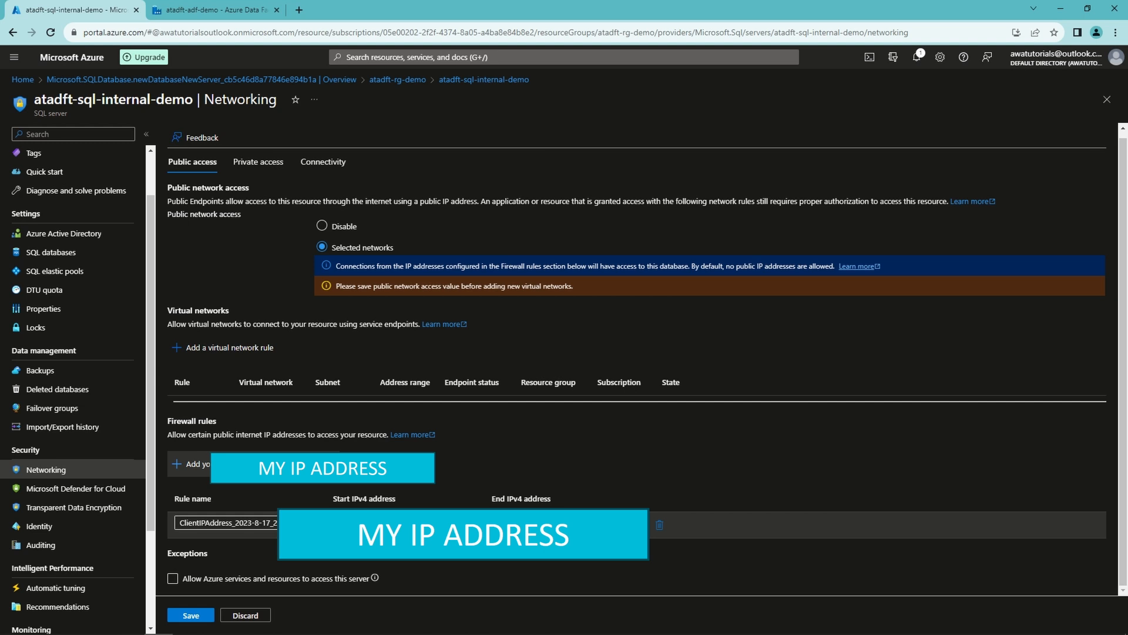
pyautogui.tripleClick(247, 522)
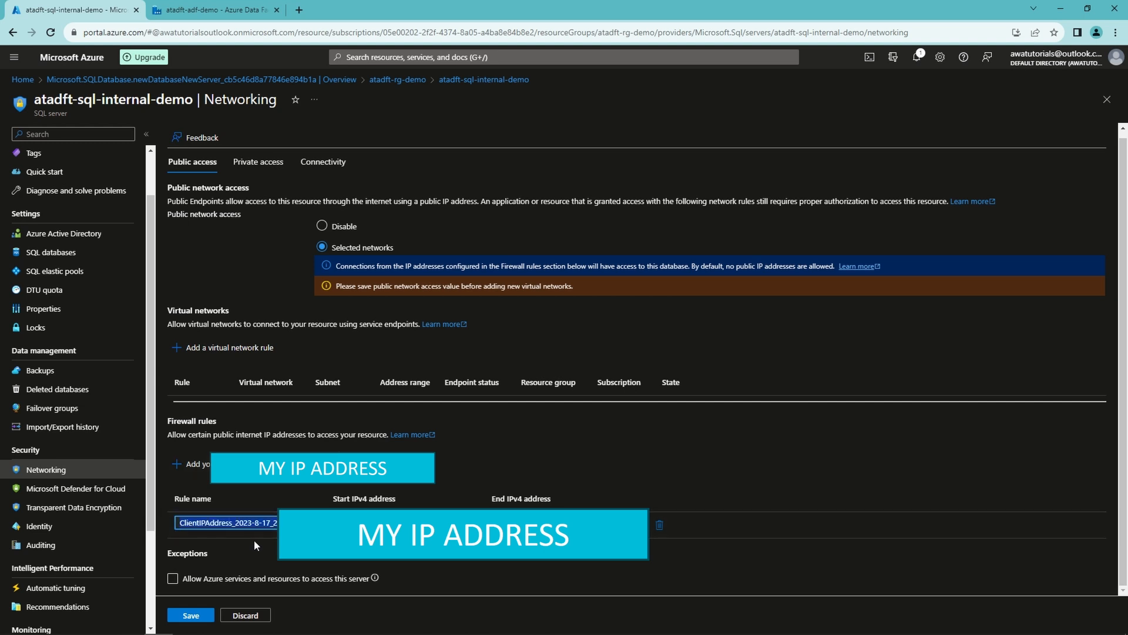
pyautogui.write('home')
pyautogui.press('BackSpace')
pyautogui.press('BackSpace')
pyautogui.press('BackSpace')
pyautogui.press('BackSpace')
pyautogui.write('Aleks')
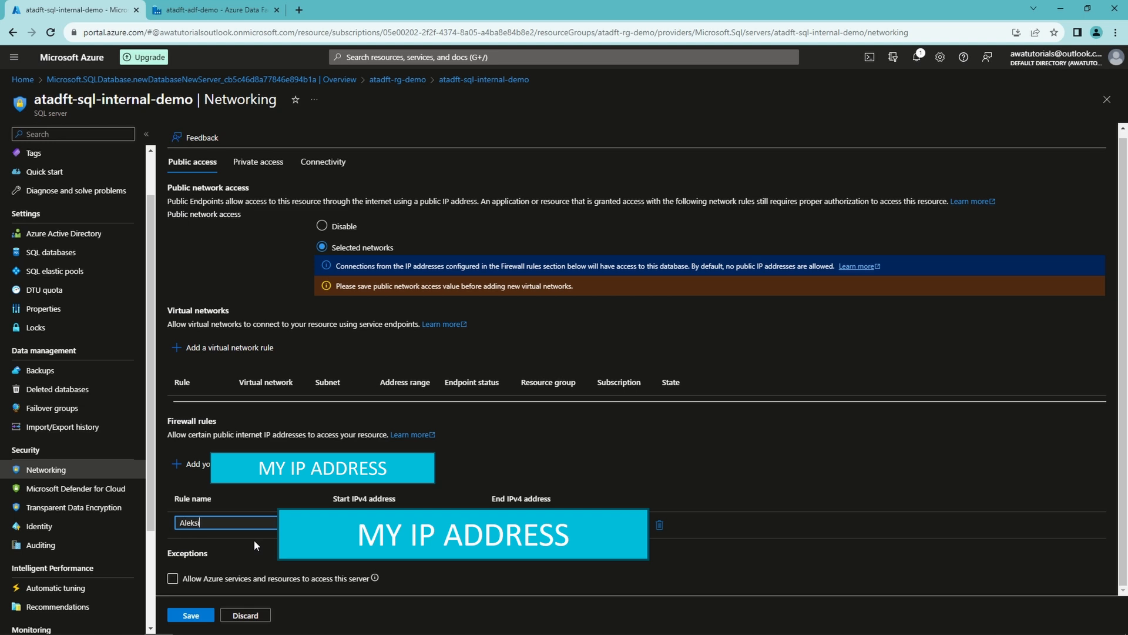
pyautogui.write('i home')
pyautogui.moveTo(375, 578)
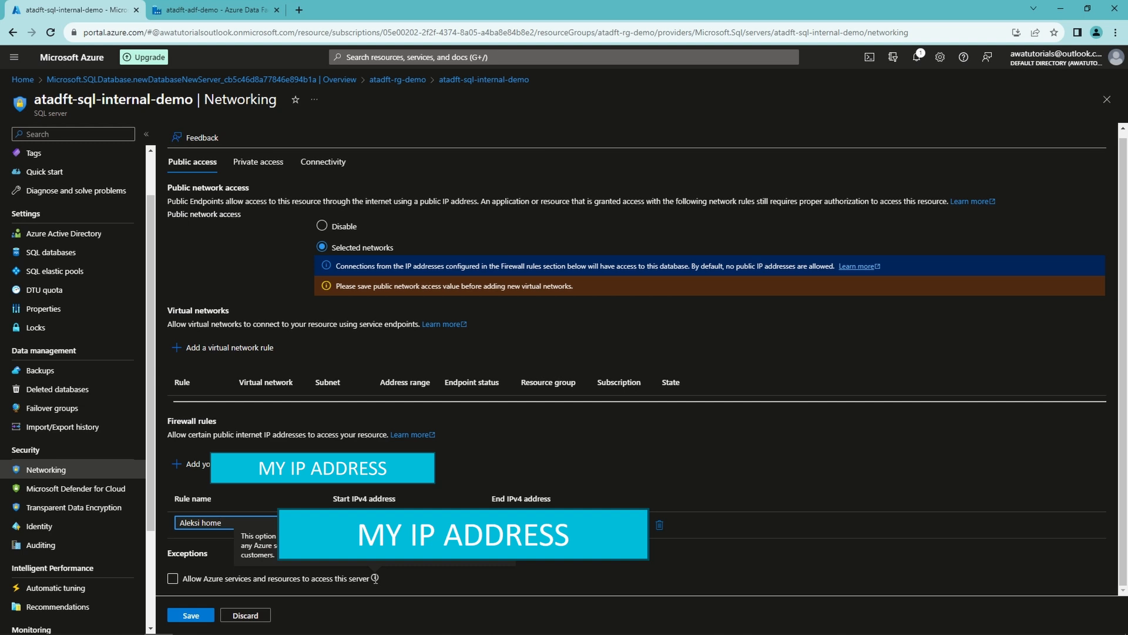
pyautogui.click(172, 580)
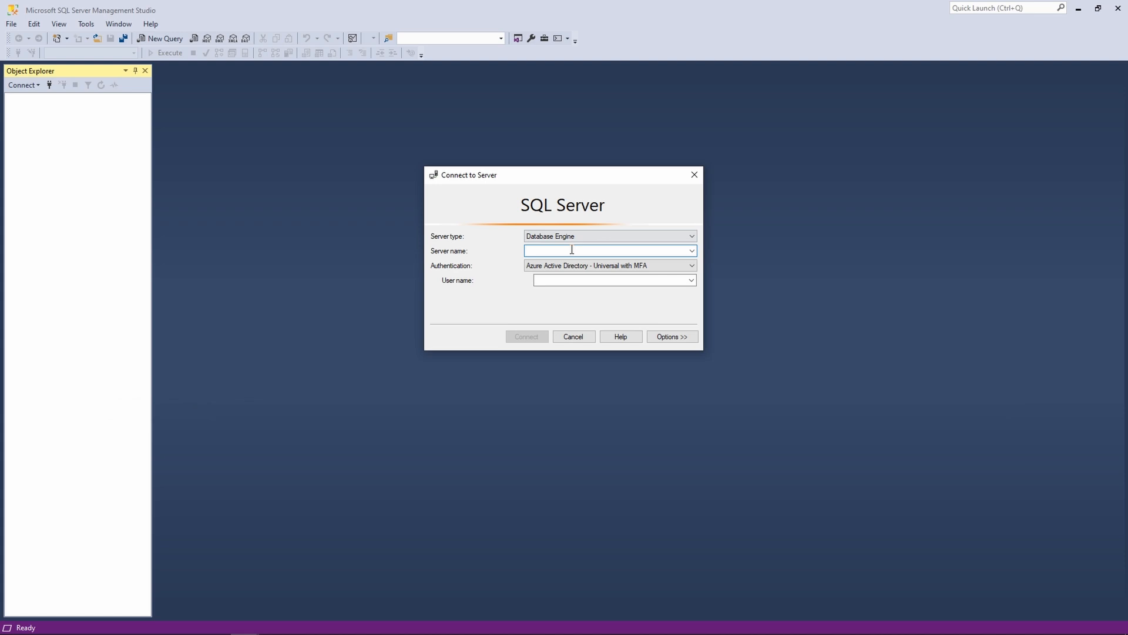
# Step: In SQL Server Management Studio, connect to atadft-sql-internal-demo.database.windows.net, signing in with the existing Microsoft account in the browser
pyautogui.write('atadft-sql-internal-demo.database.windows.net')
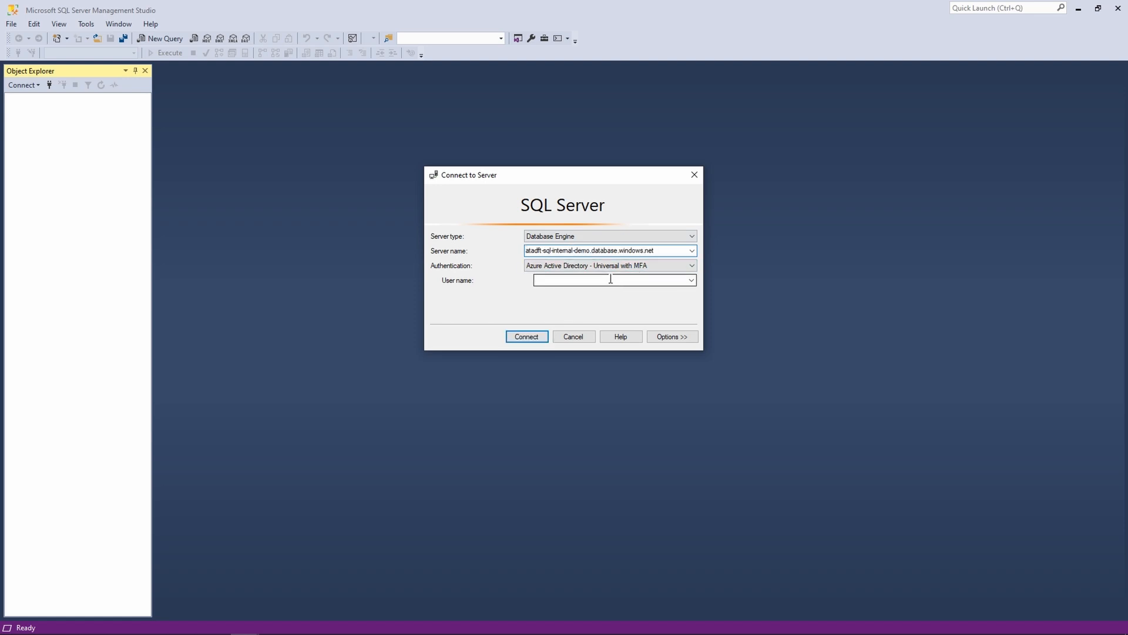
pyautogui.click(527, 336)
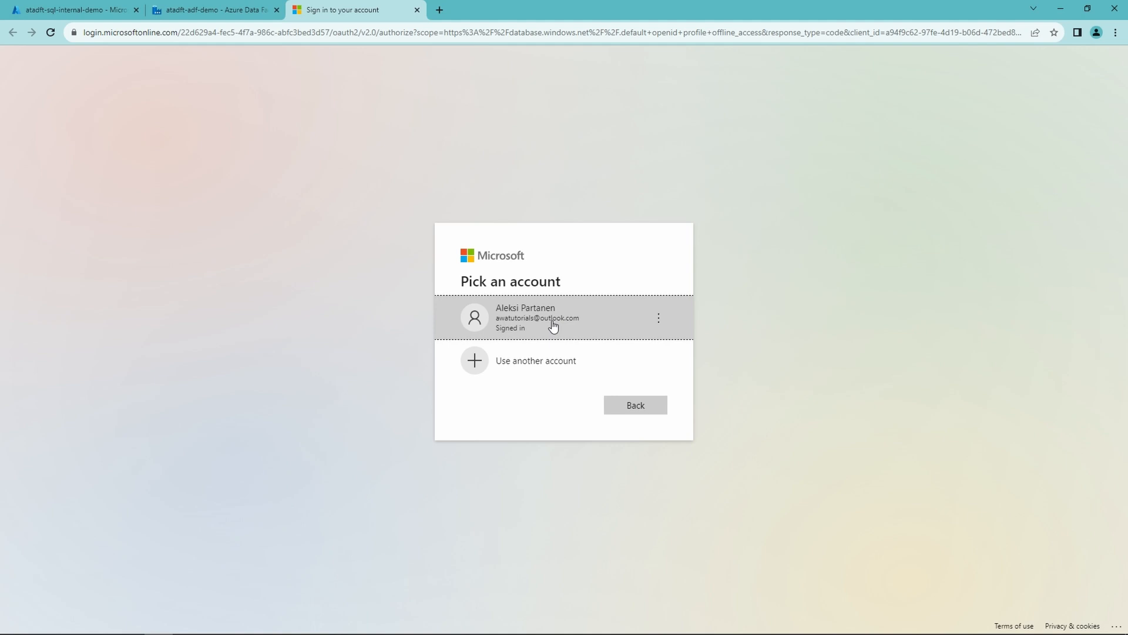
pyautogui.click(553, 324)
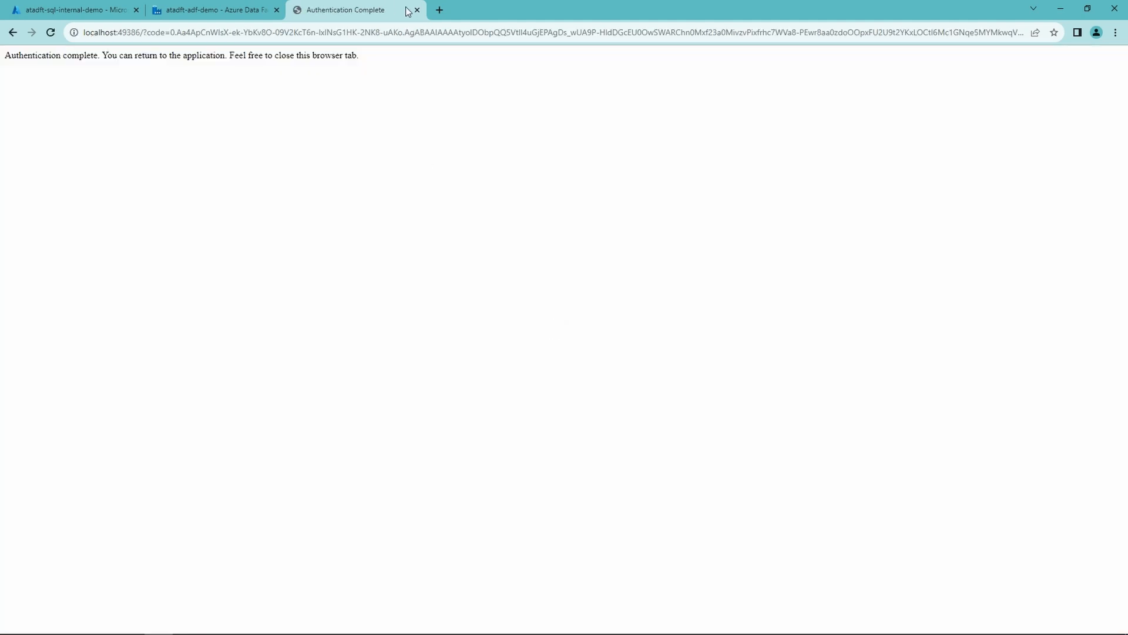
pyautogui.click(417, 10)
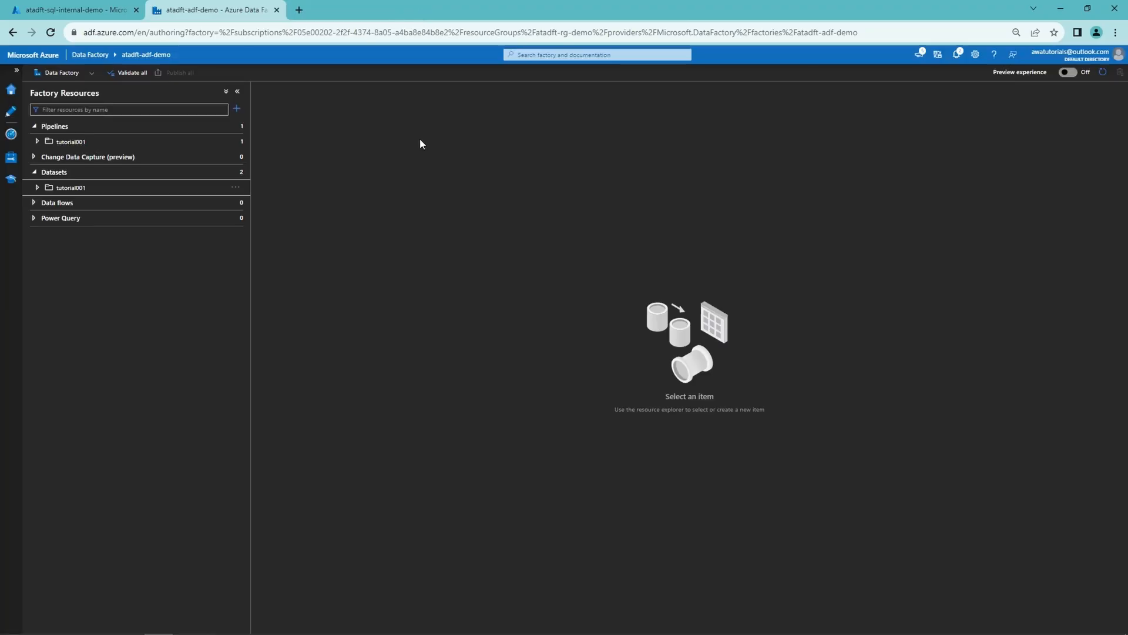
pyautogui.hotkey('alt', 'Tab')
# Step: Expand the atadft-sqldb-dw-demo database down to its security users and widen the object tree
pyautogui.click(23, 110)
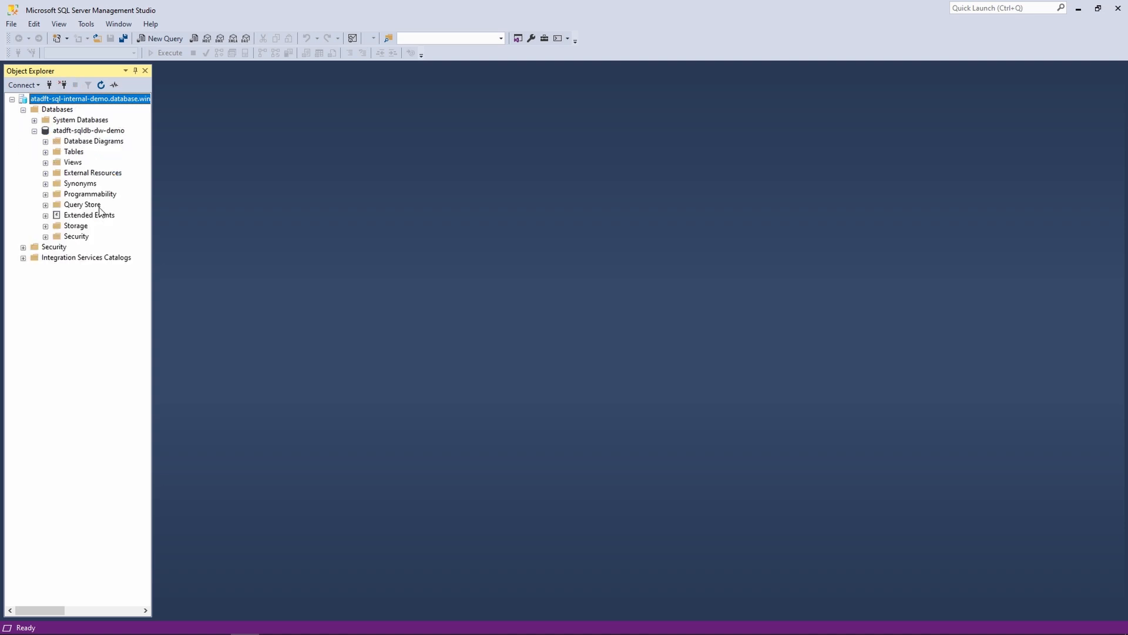
pyautogui.click(46, 236)
pyautogui.click(57, 247)
pyautogui.moveTo(153, 239); pyautogui.dragTo(188, 241)
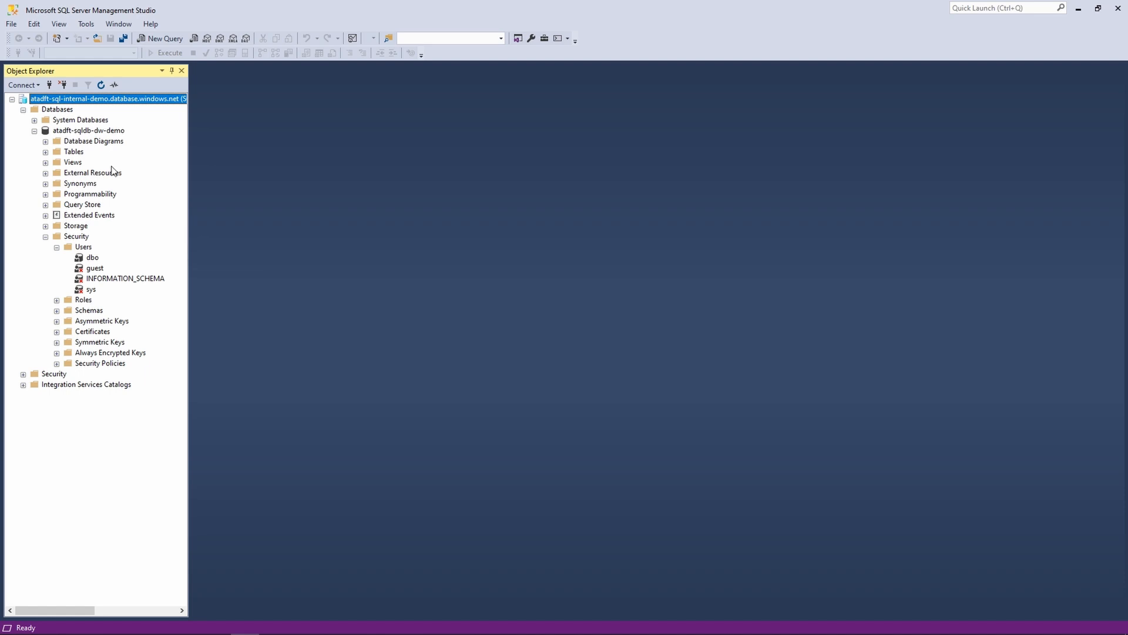
# Step: Start a new query on atadft-sqldb-dw-demo and write the statement CREATE USER [atadft-adf-demo] FROM EXTERNAL PROVIDER;
pyautogui.click(81, 133)
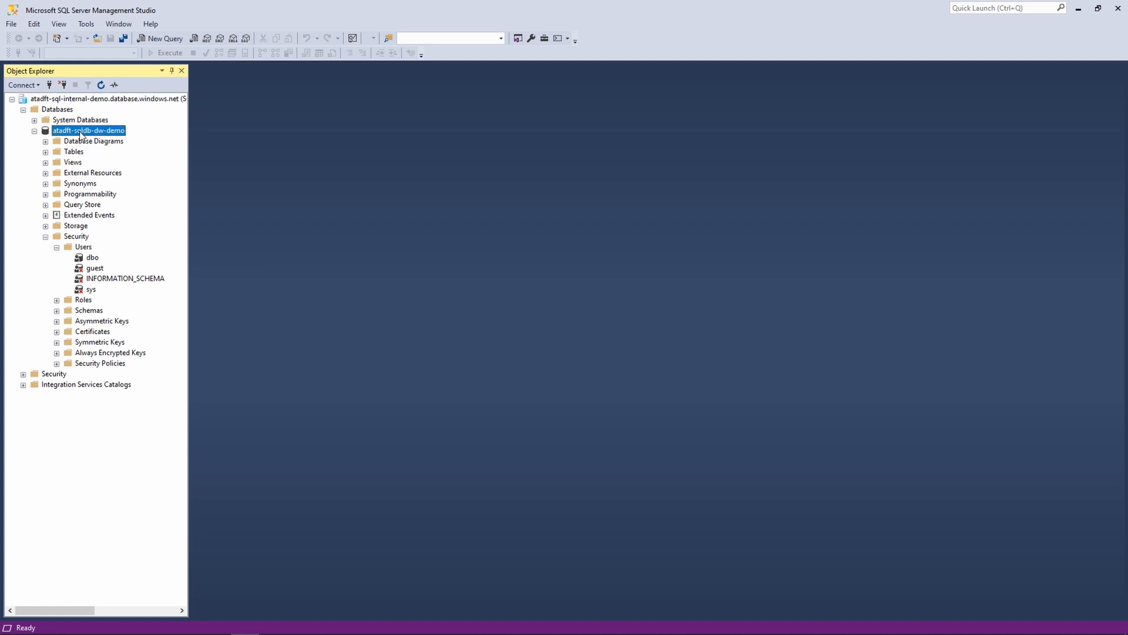
pyautogui.click(111, 144)
pyautogui.click(160, 39)
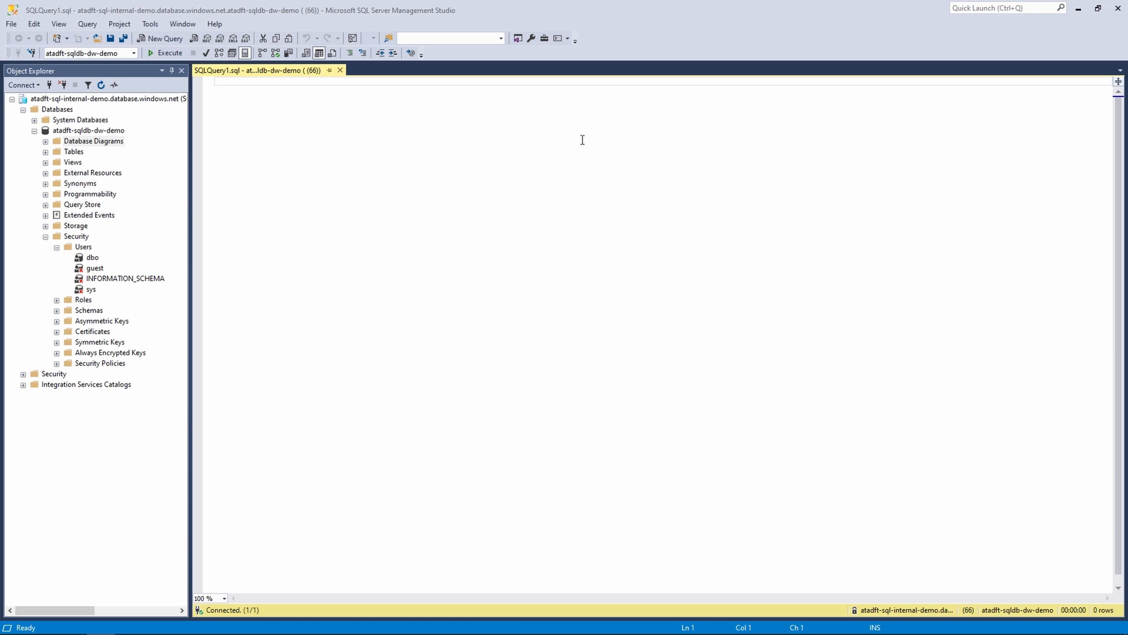
pyautogui.write('CRE')
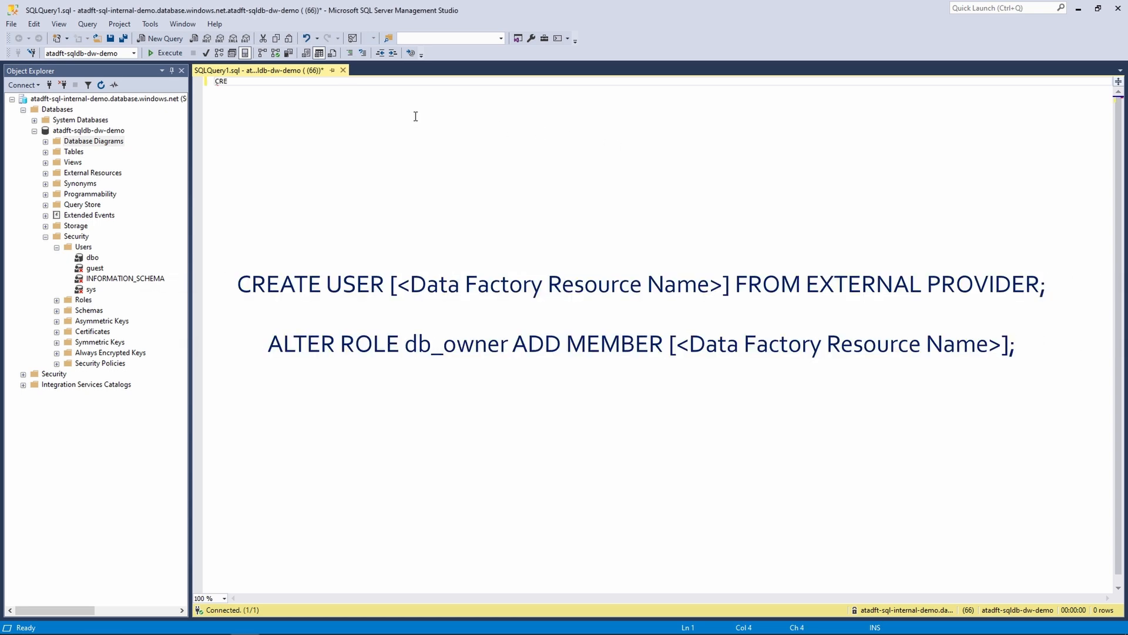
pyautogui.write('ATE USER [')
pyautogui.write('atadft-adf-demo')
pyautogui.write('] FR')
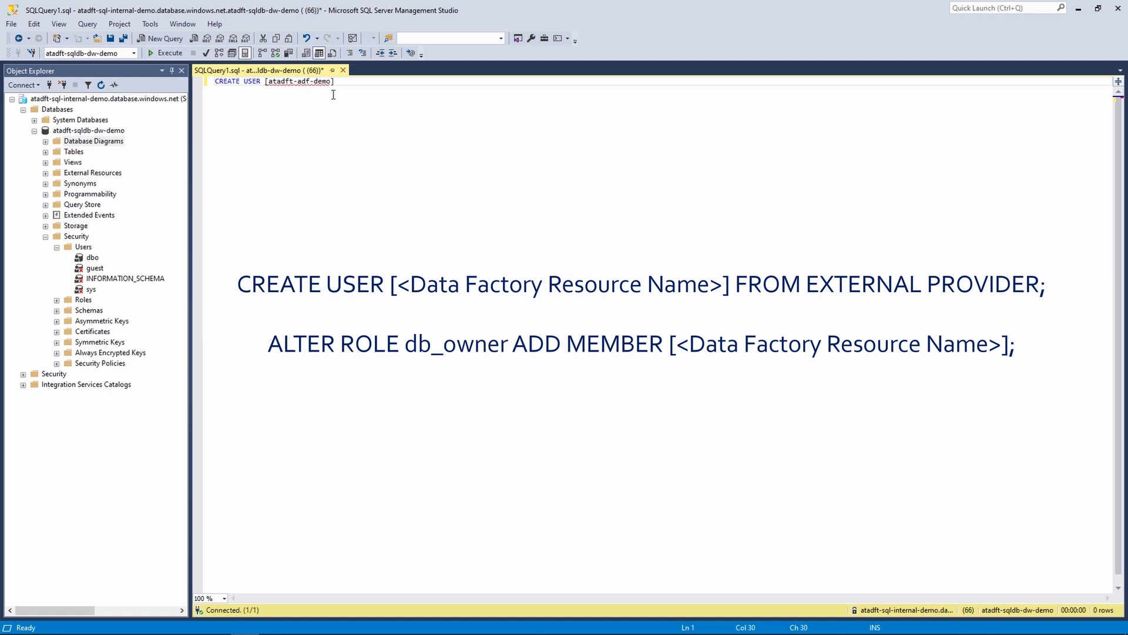
pyautogui.write('OM EXTERNAL PROVIDER;')
pyautogui.press('Return')
pyautogui.press('Return')
# Step: Add the statement ALTER ROLE db_owner ADD MEMBER [atadft-adf-demo]; and execute the whole query
pyautogui.write('ALTER ROLE db_owner A')
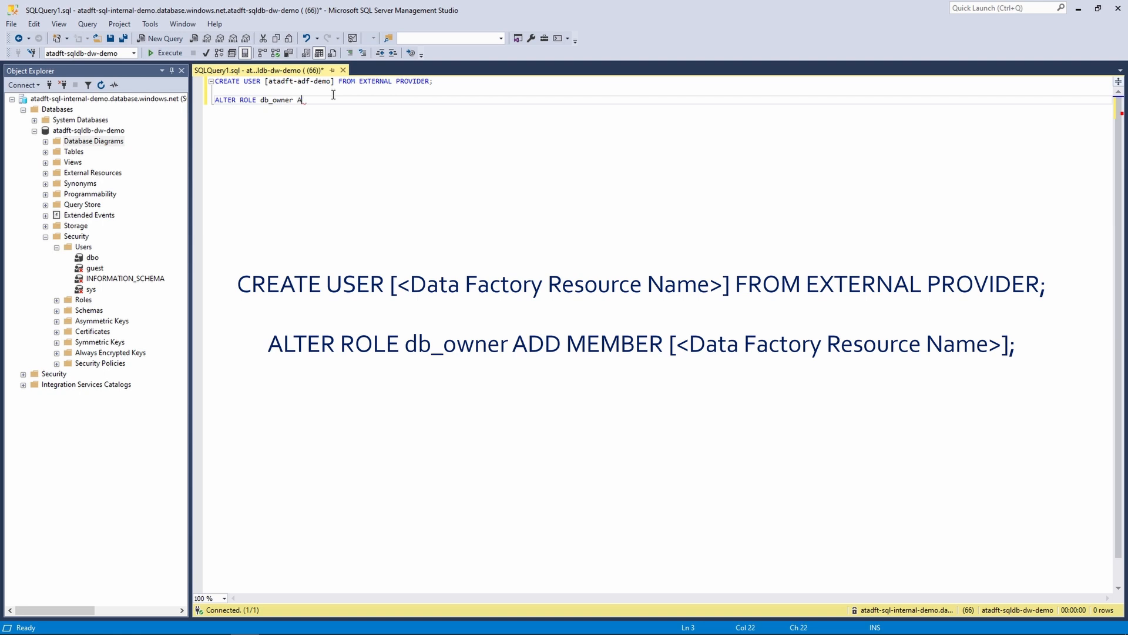
pyautogui.write('DD MEMBER [atadft-adf-demo];')
pyautogui.click(347, 100)
pyautogui.write('atadft-adf-demo')
pyautogui.click(447, 101)
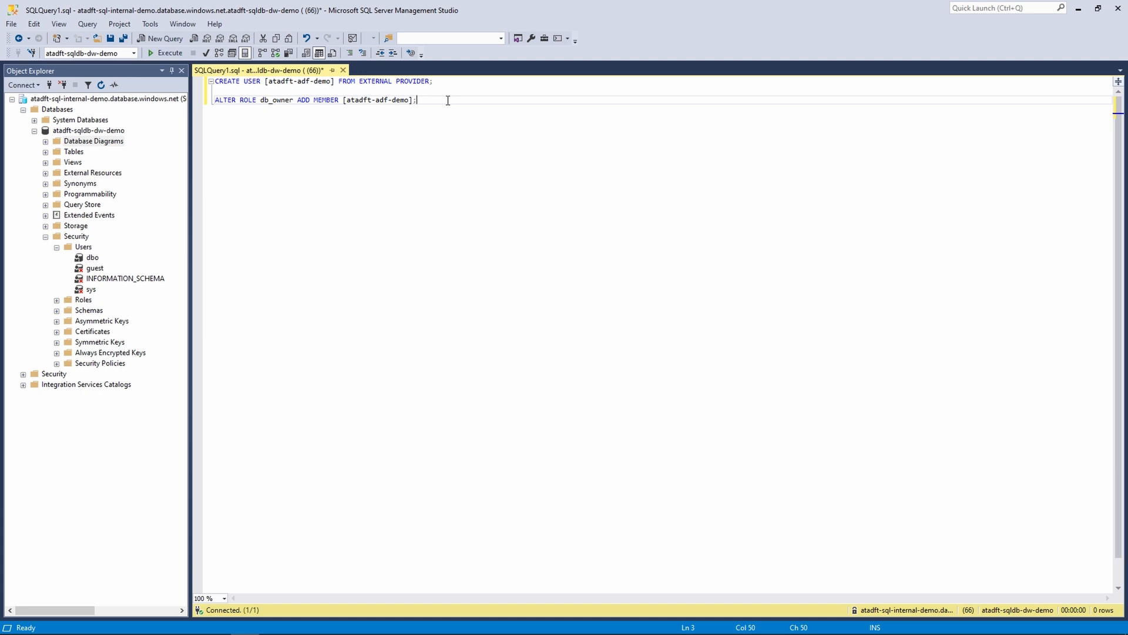
pyautogui.click(158, 54)
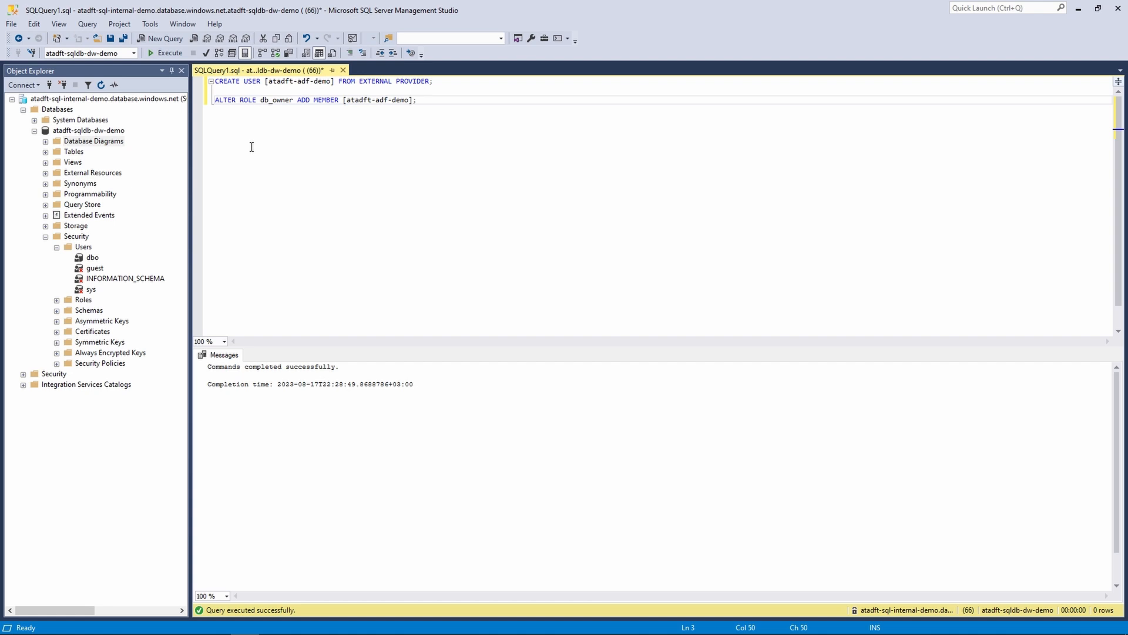
# Step: Refresh the database's list of users and select atadft-adf-demo to check that the Data Factory user exists
pyautogui.rightClick(82, 247)
pyautogui.click(124, 301)
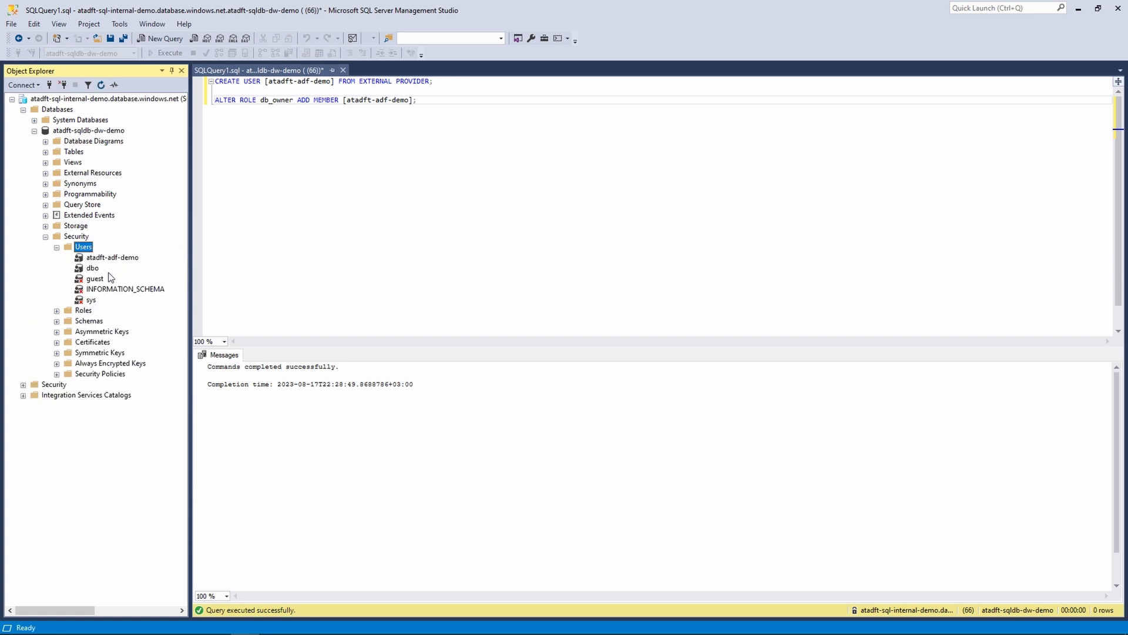
pyautogui.click(121, 260)
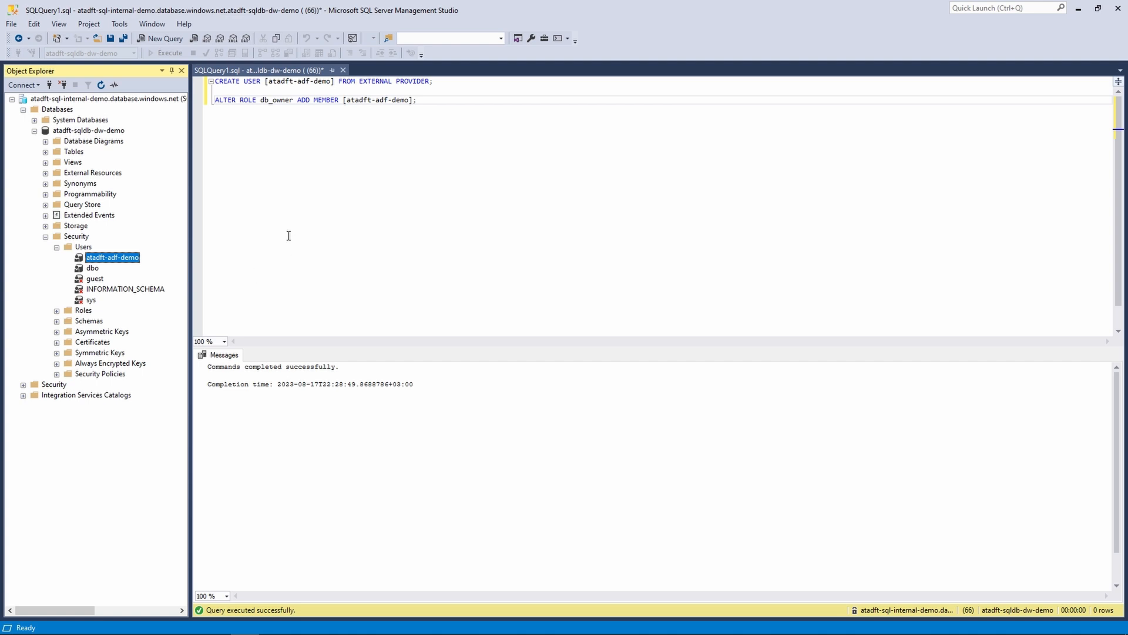
# Step: Switch to Azure Data Factory and start a new linked service of the Azure SQL Database type
pyautogui.hotkey('alt', 'Tab')
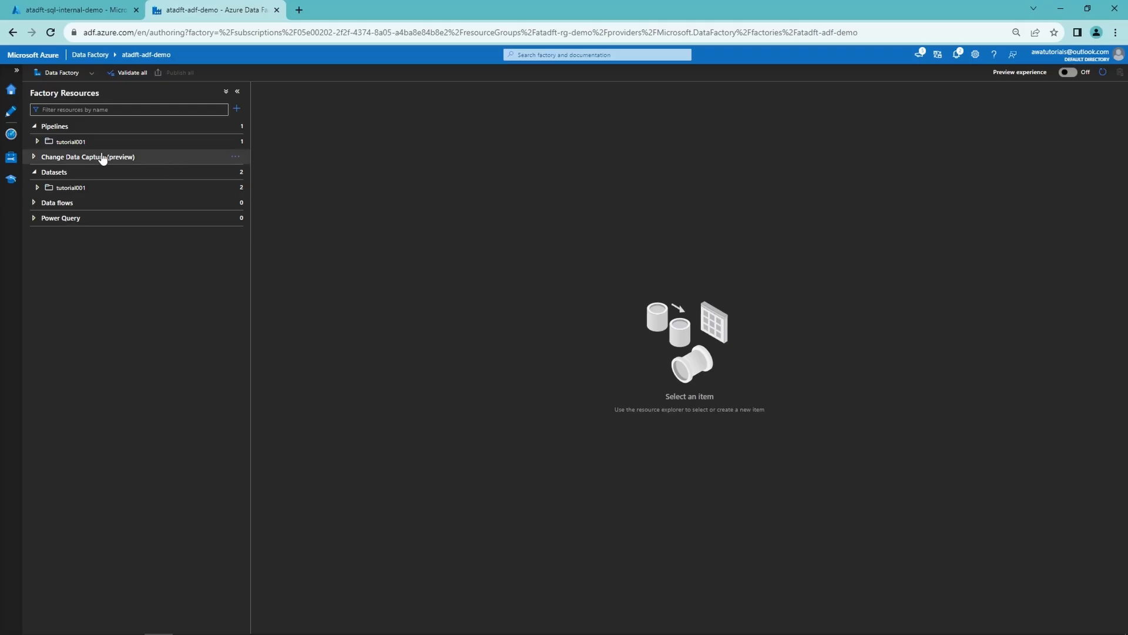
pyautogui.click(11, 160)
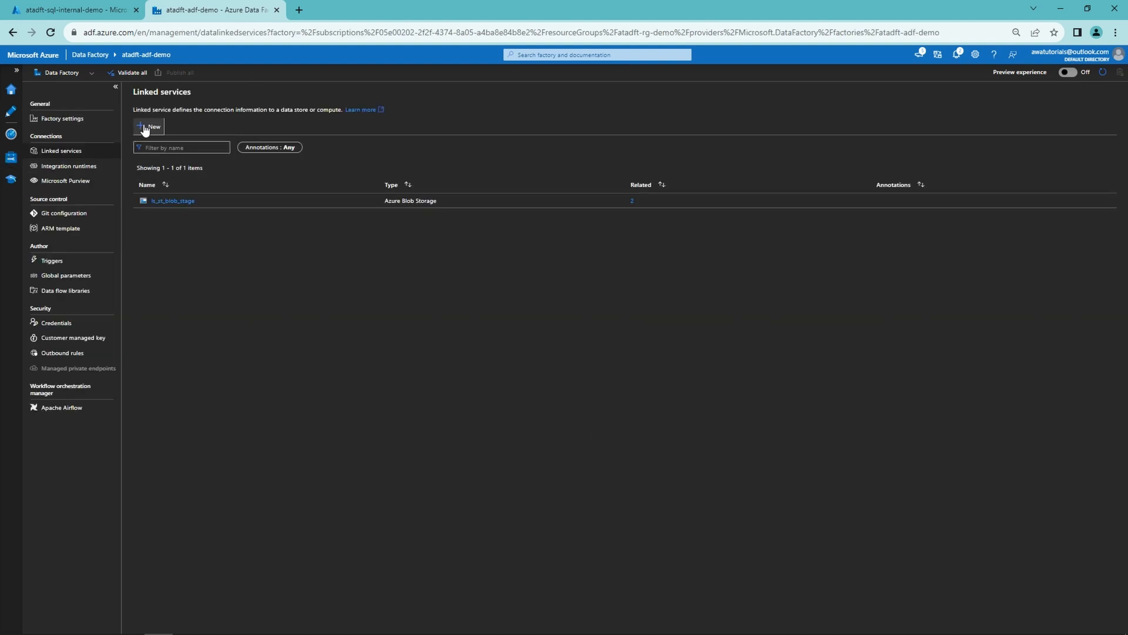
pyautogui.click(151, 126)
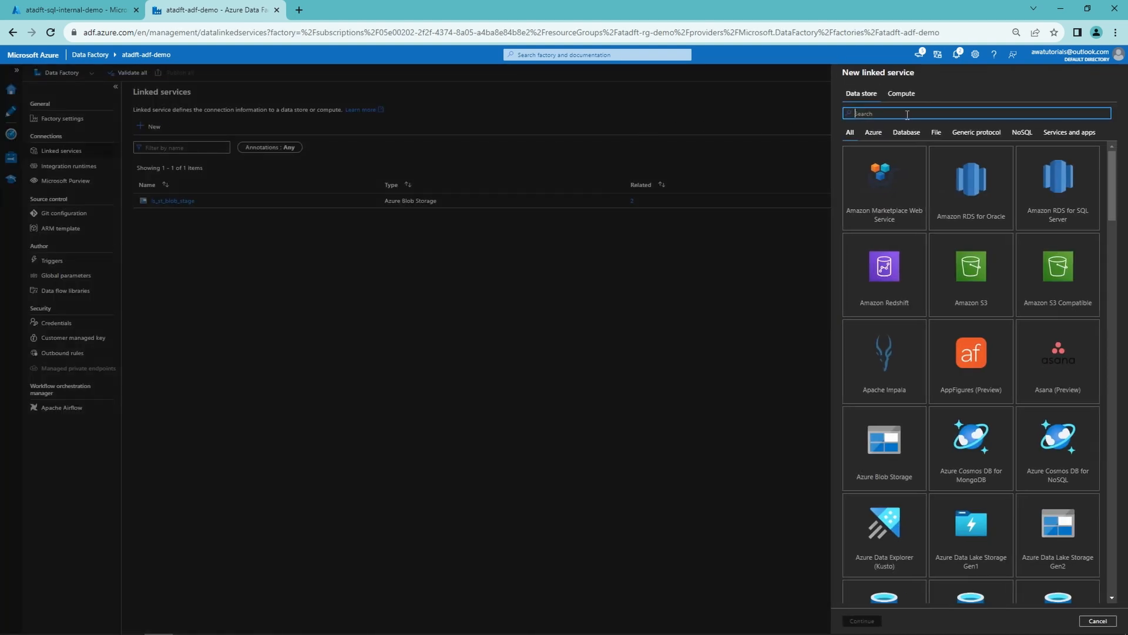
pyautogui.write('sql')
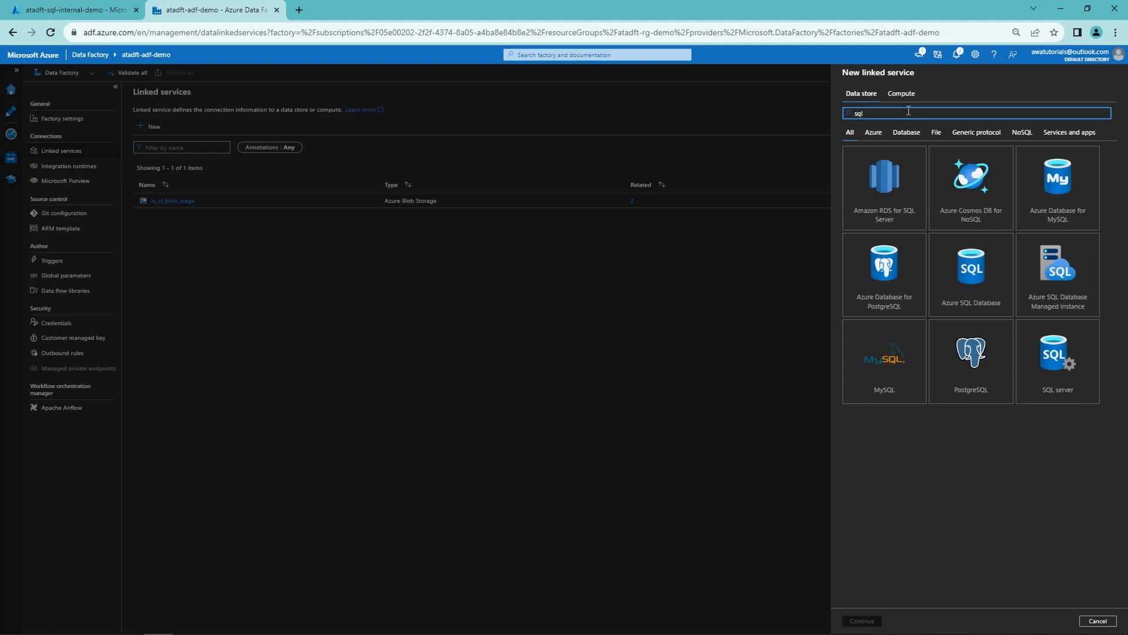
pyautogui.click(970, 277)
pyautogui.click(862, 621)
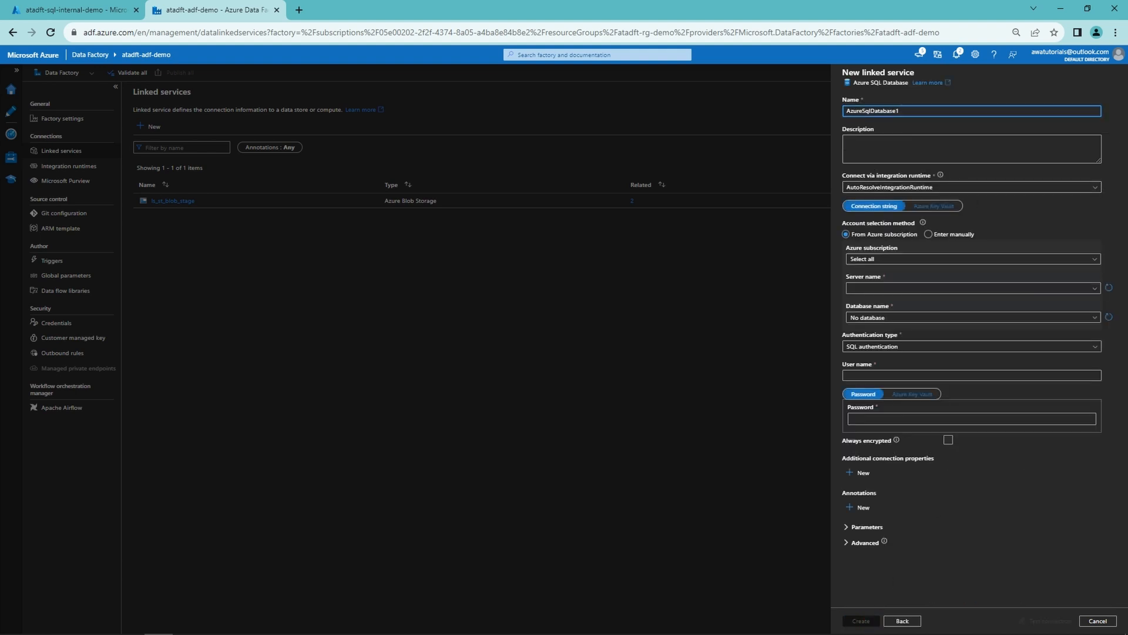
pyautogui.hotkey('alt', 'Tab')
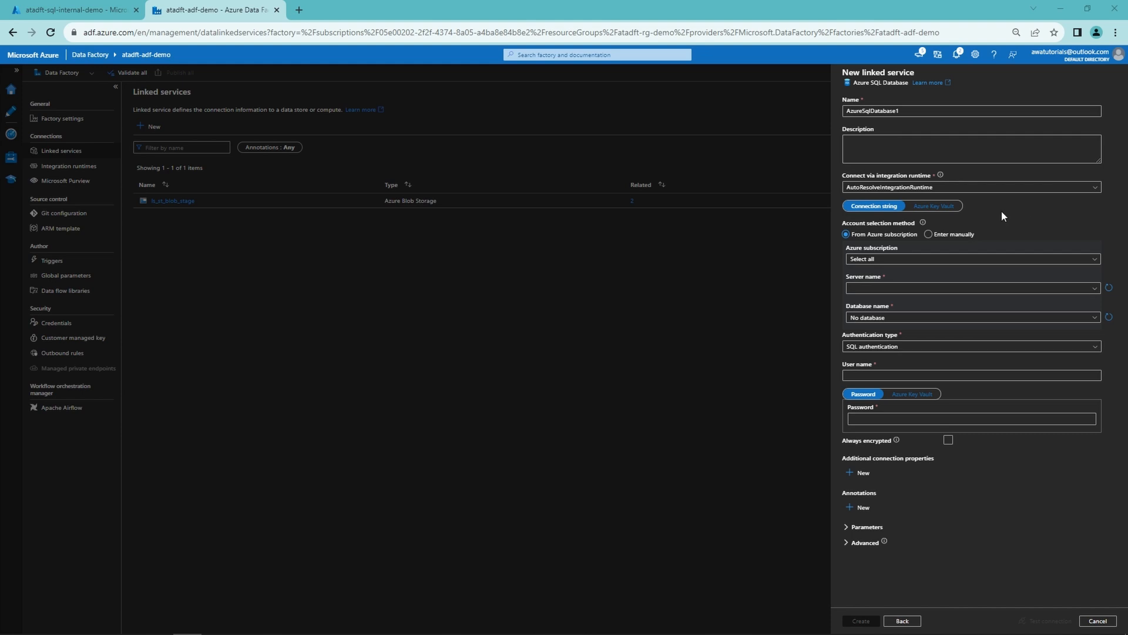
# Step: Name the linked service ls_sqldb_dw and select the Azure subscription, server atadft-sql-internal-demo and database atadft-sqldb-dw-demo
pyautogui.moveTo(909, 111); pyautogui.dragTo(833, 114)
pyautogui.write('ls_sqldb_dw')
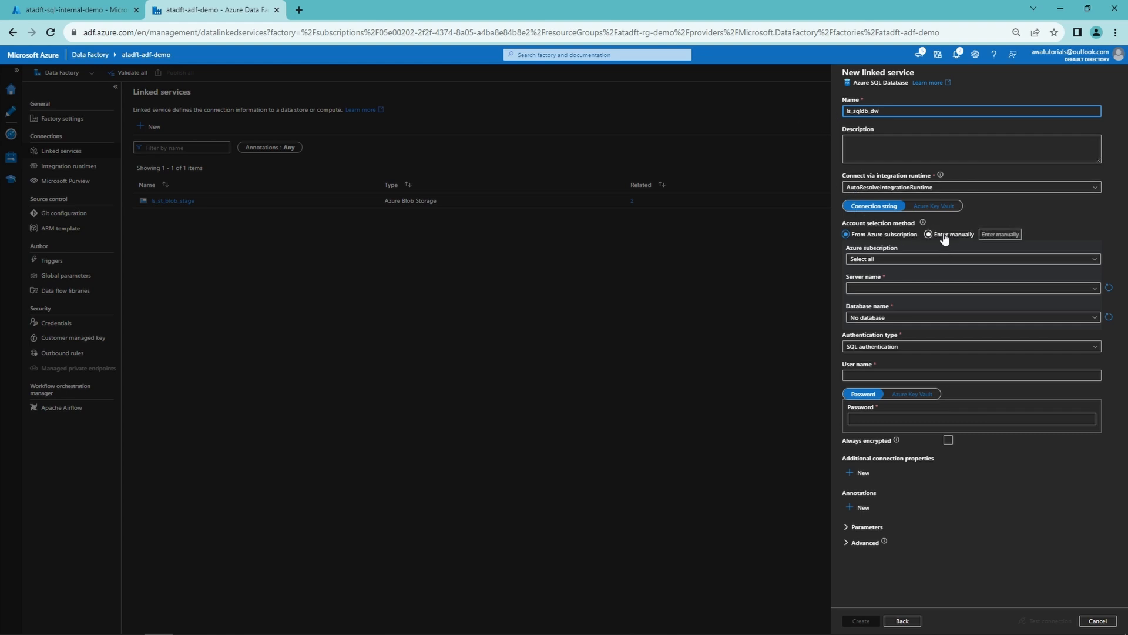
pyautogui.click(914, 259)
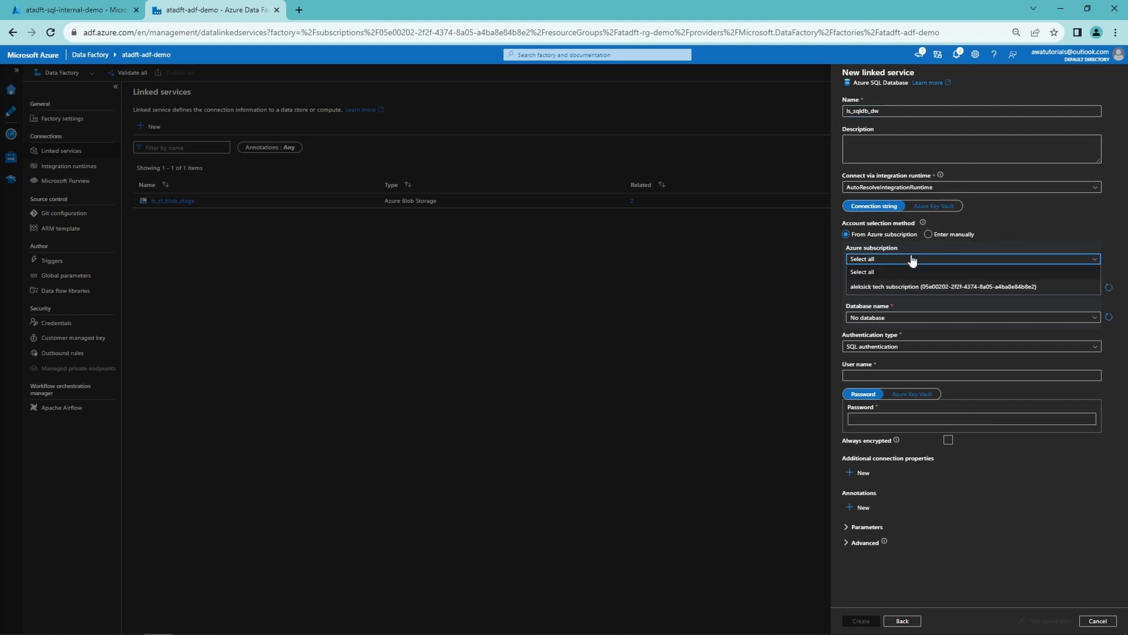
pyautogui.click(914, 286)
pyautogui.click(952, 289)
pyautogui.click(940, 301)
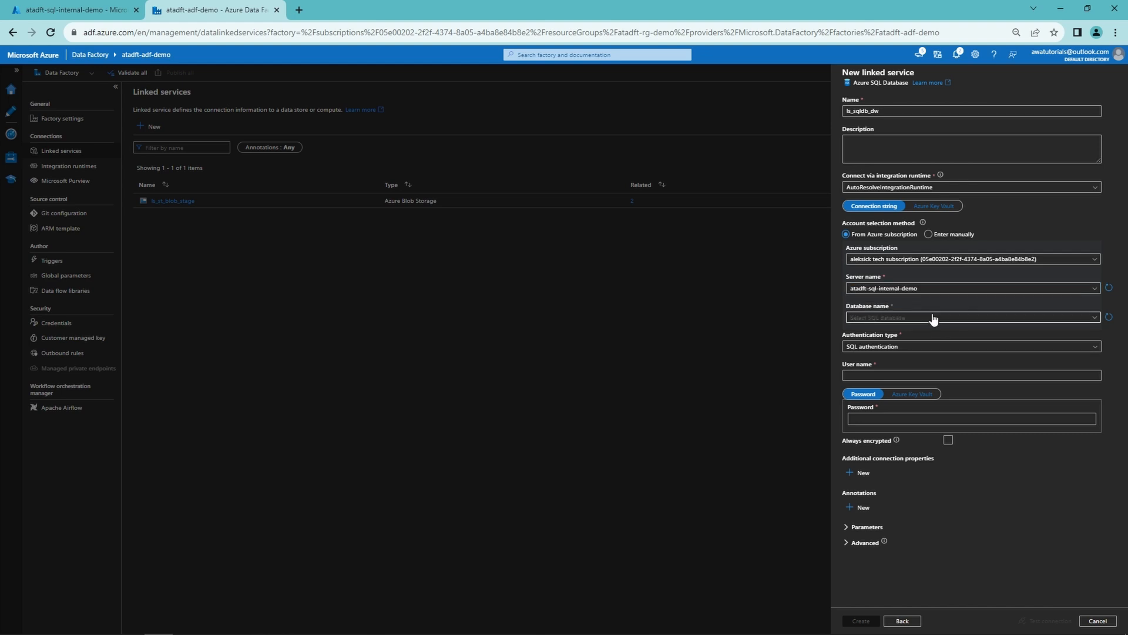
pyautogui.click(934, 317)
pyautogui.click(930, 330)
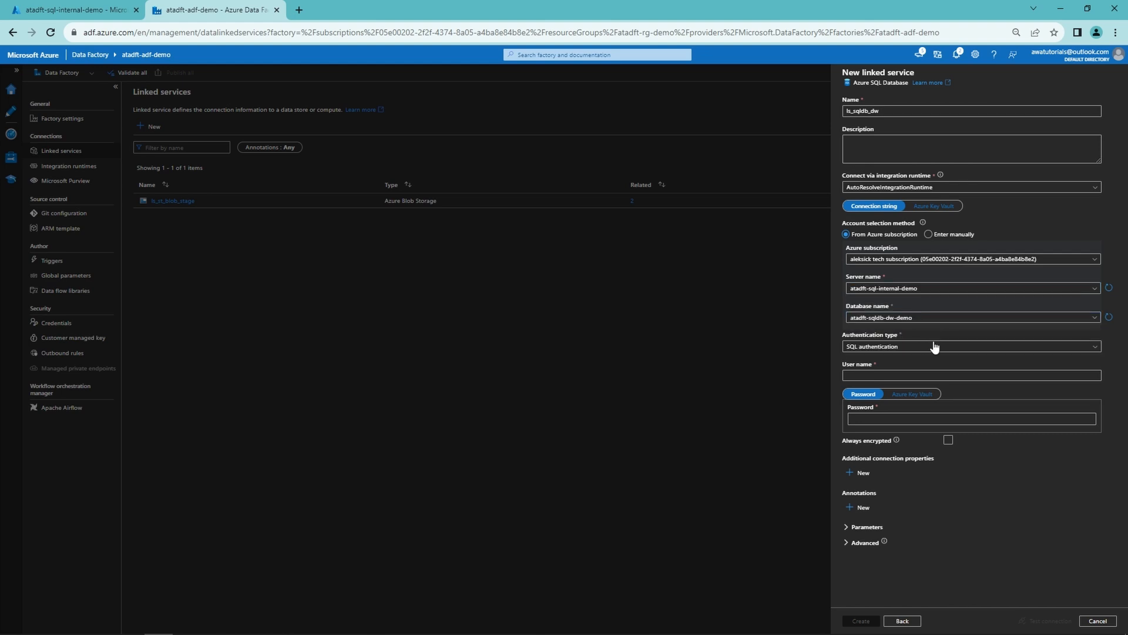
# Step: Set the authentication type to System Assigned Managed Identity, test the connection, and create the linked service
pyautogui.click(929, 347)
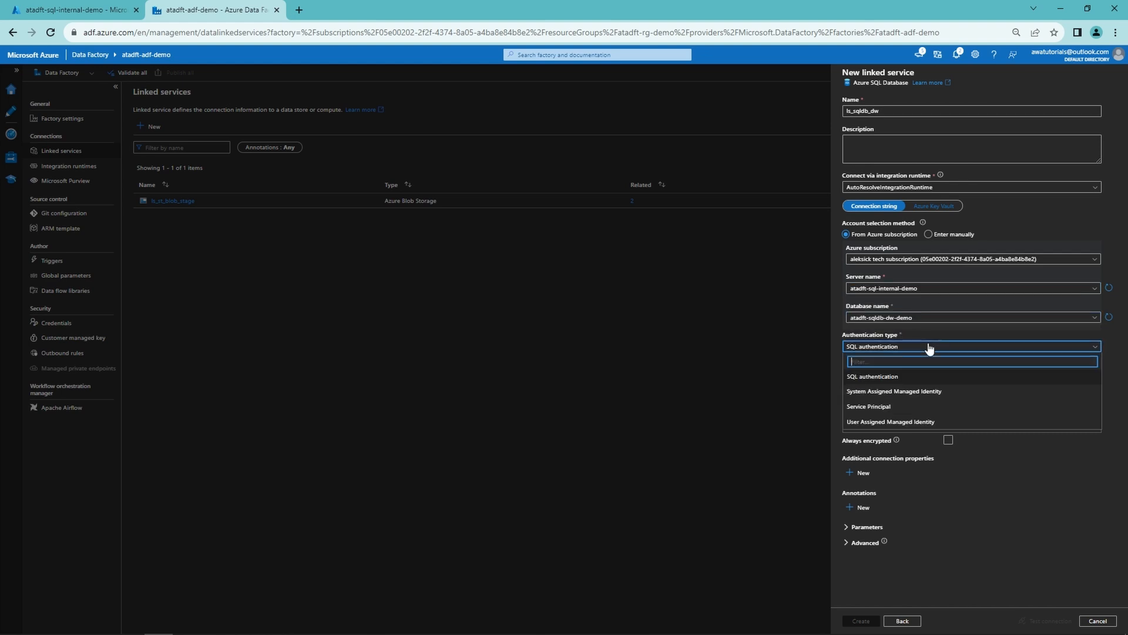
pyautogui.click(921, 392)
pyautogui.click(1044, 623)
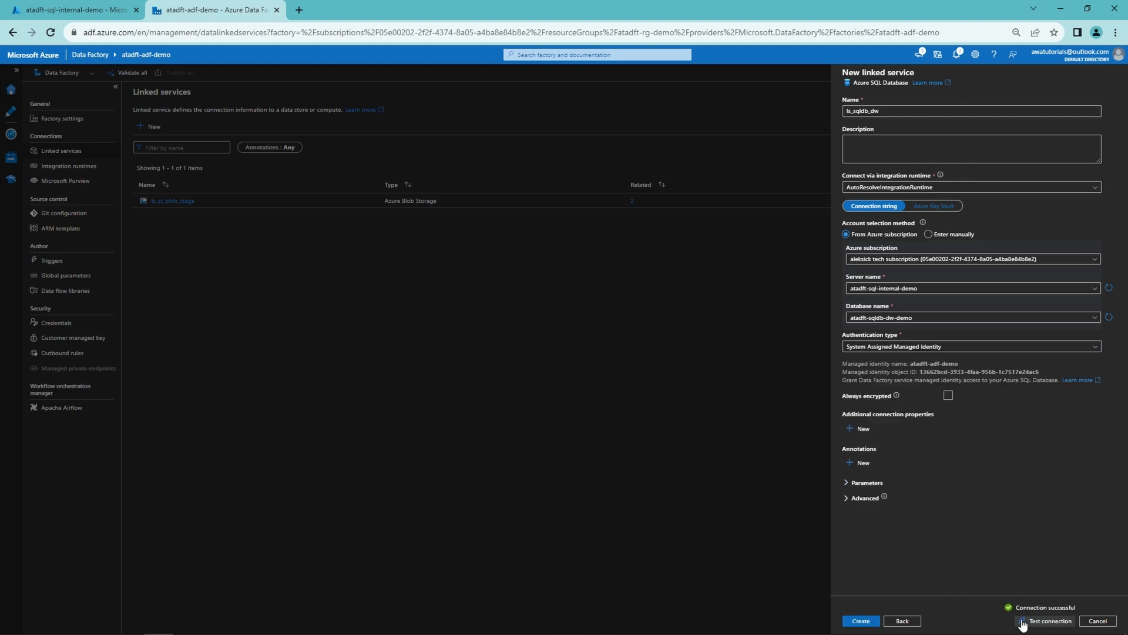
pyautogui.click(859, 621)
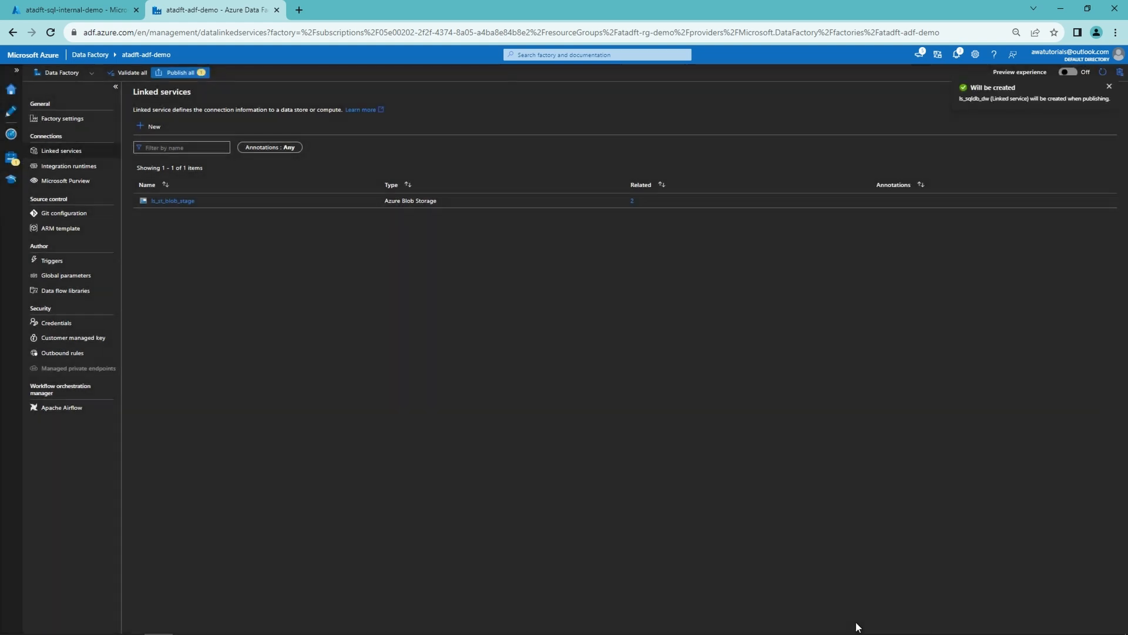
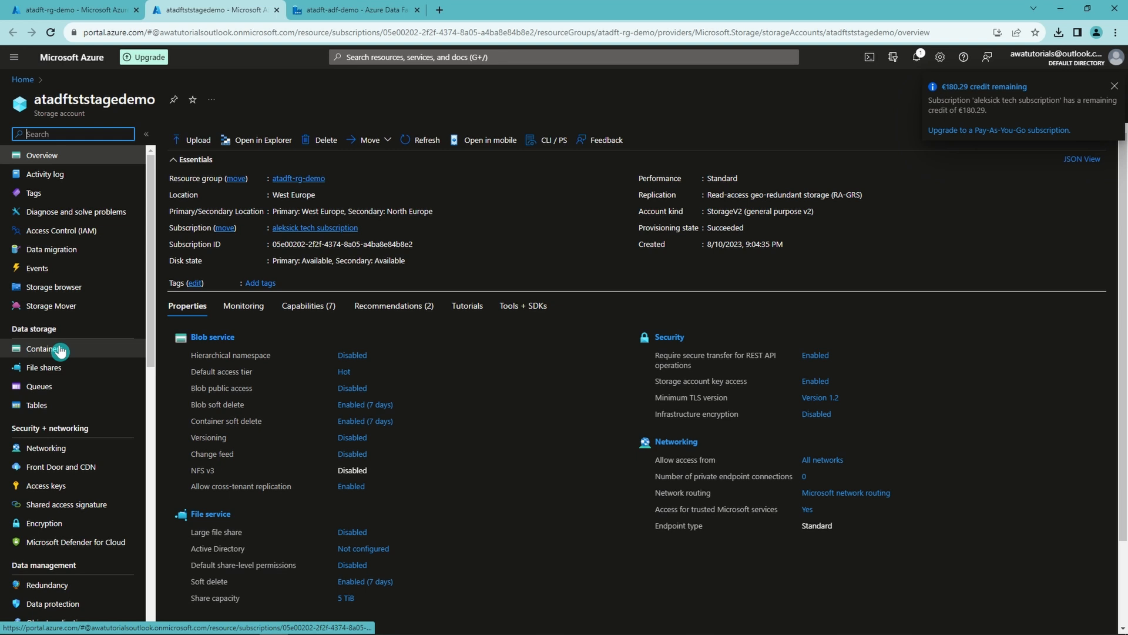
# Step: Open azure.csv in the tutorial003-source container, examine its contents in the editor, and close the file
pyautogui.click(59, 349)
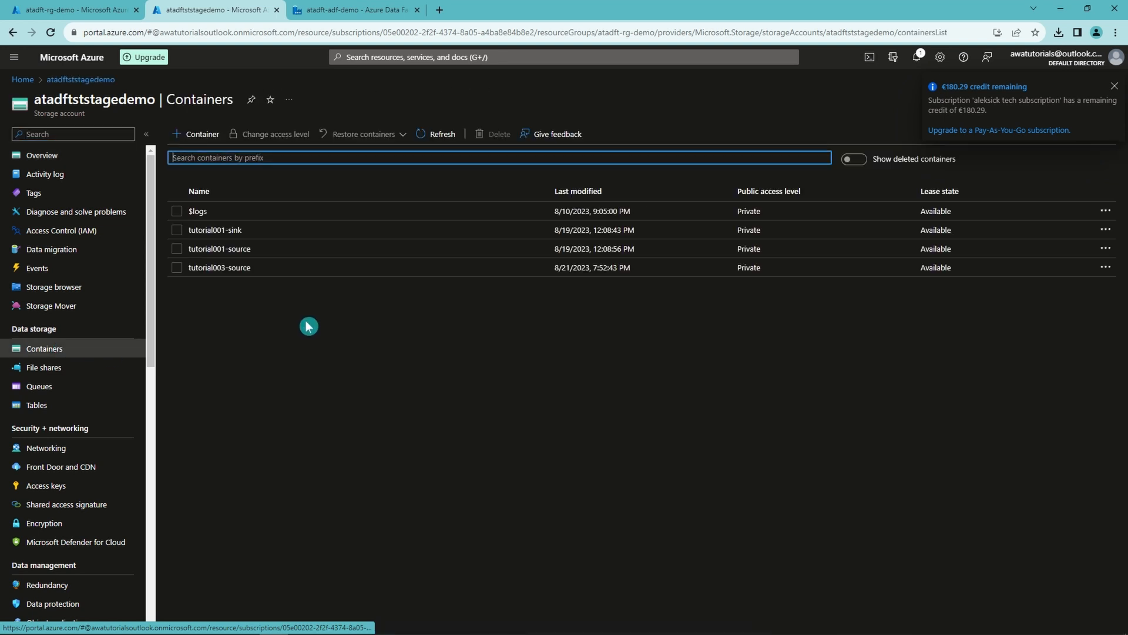
pyautogui.click(227, 270)
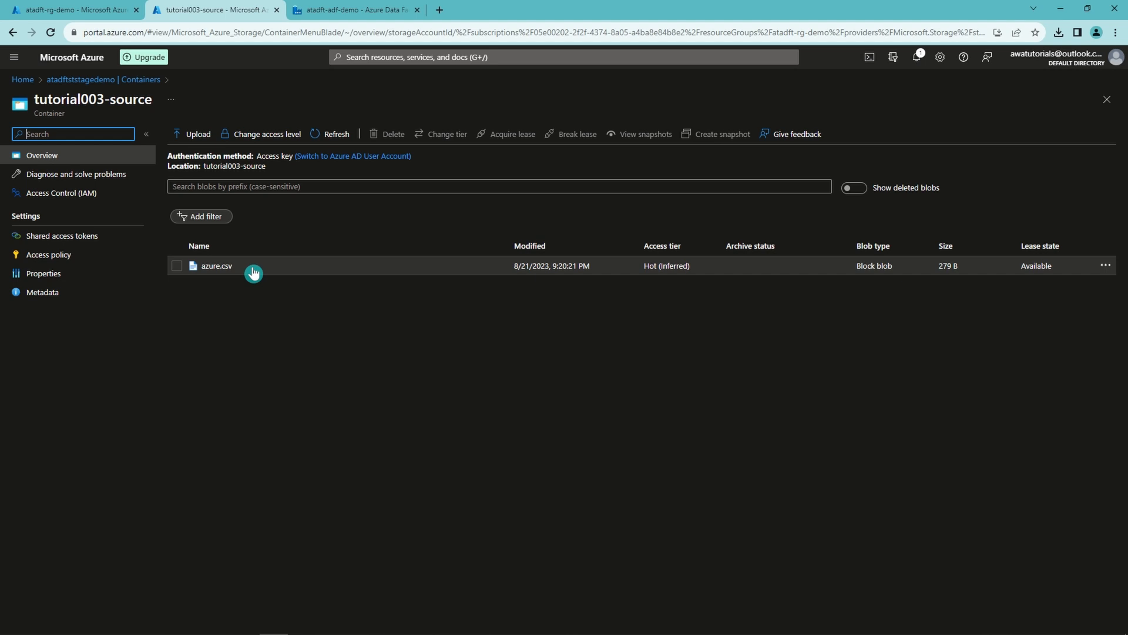
pyautogui.click(253, 271)
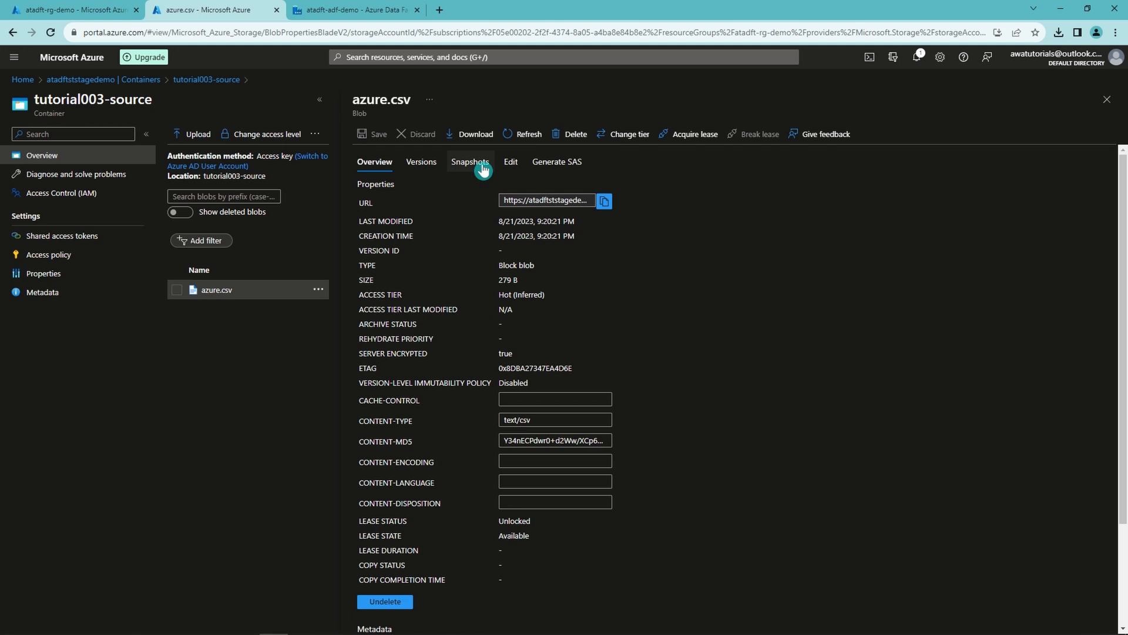
pyautogui.click(511, 165)
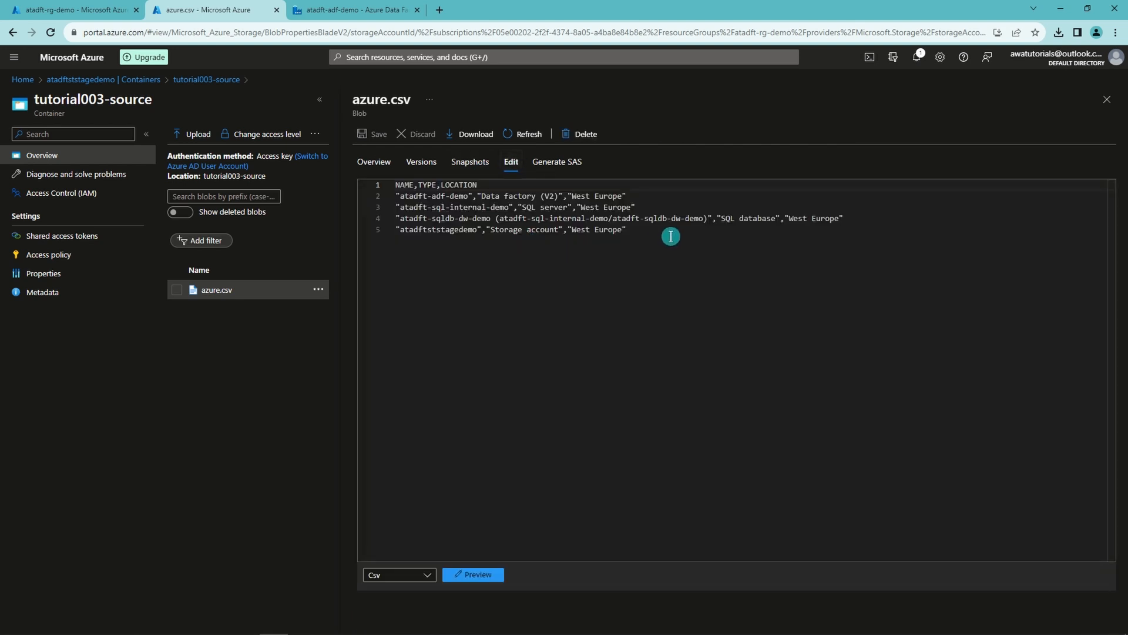
pyautogui.moveTo(671, 236); pyautogui.dragTo(393, 184)
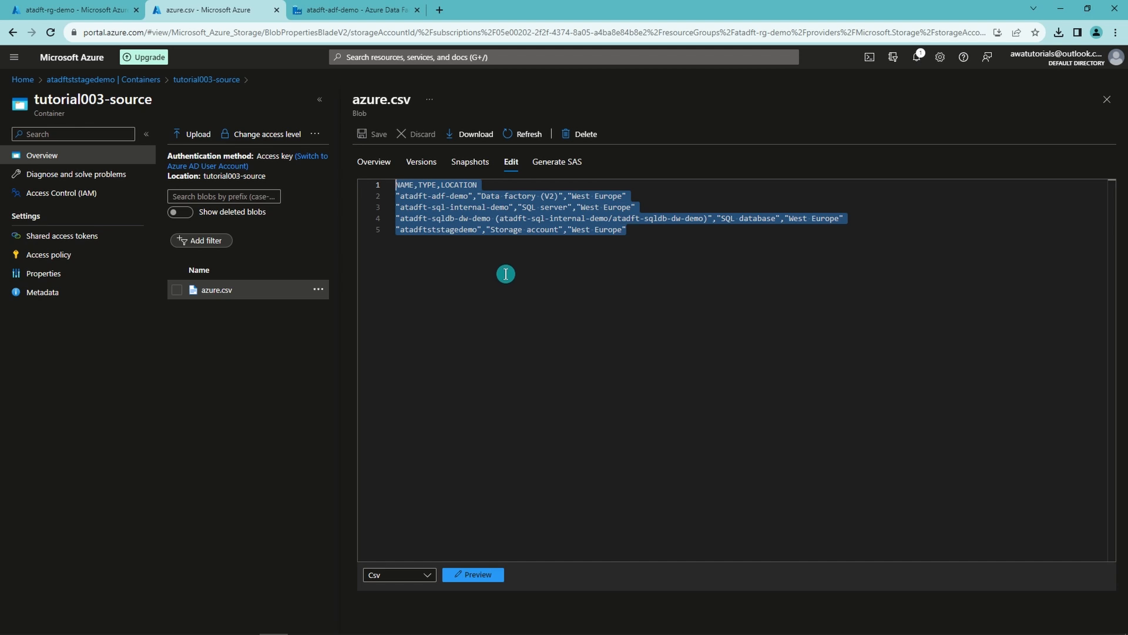
pyautogui.click(506, 273)
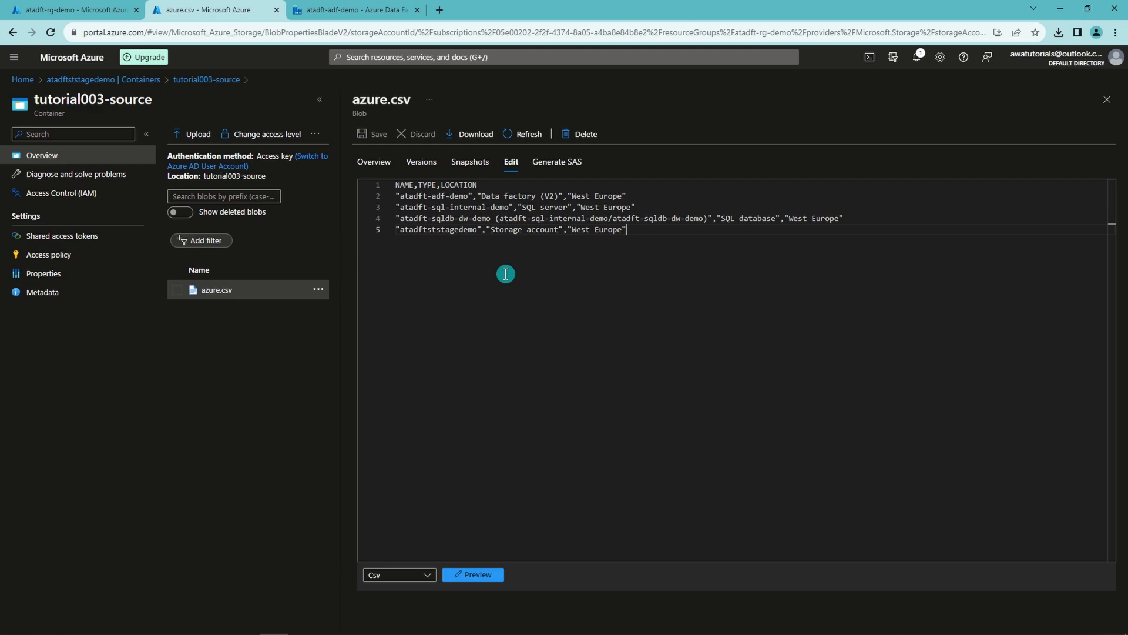
pyautogui.click(1107, 100)
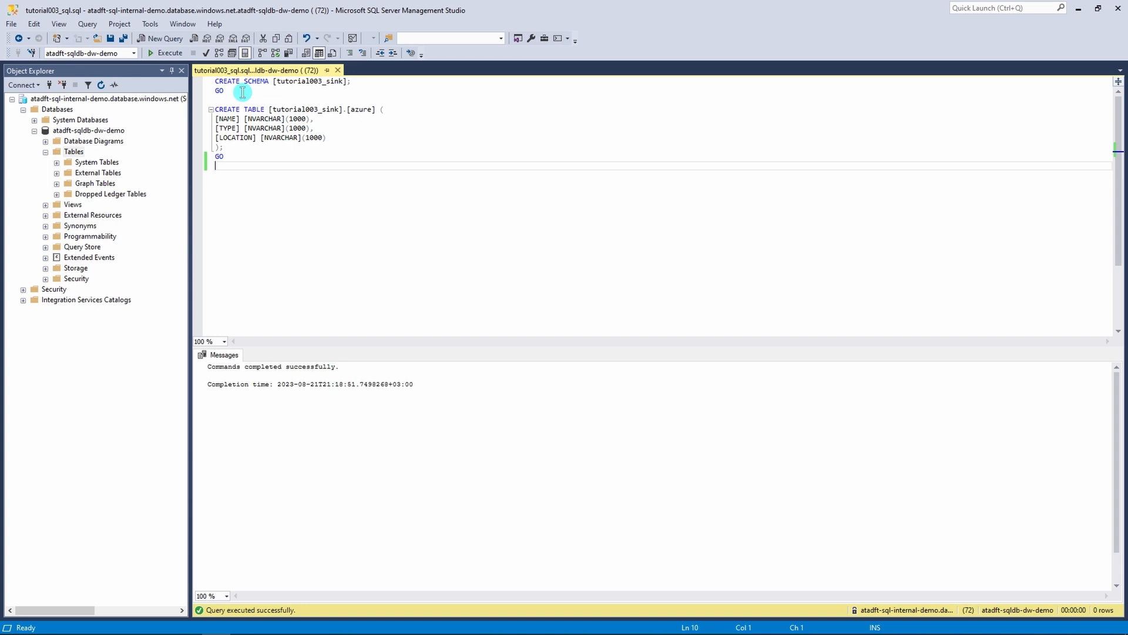
# Step: In SQL Server Management Studio, run the script creating schema tutorial003_sink and its azure table, and refresh the database's tables
pyautogui.moveTo(242, 92); pyautogui.dragTo(207, 80)
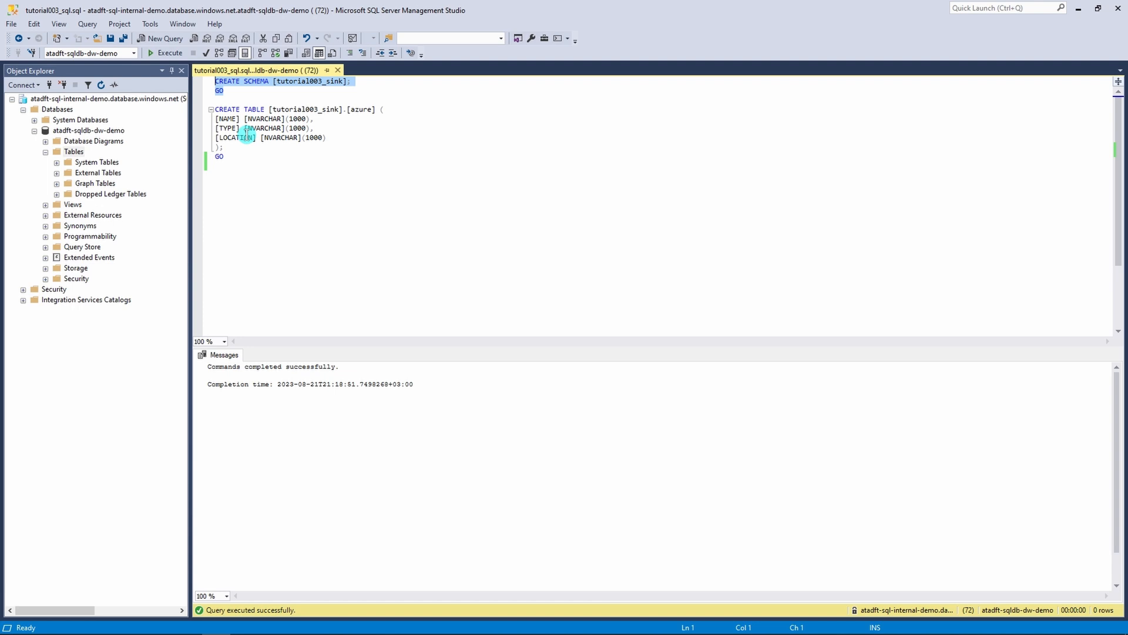
pyautogui.moveTo(244, 156); pyautogui.dragTo(207, 110)
pyautogui.click(320, 154)
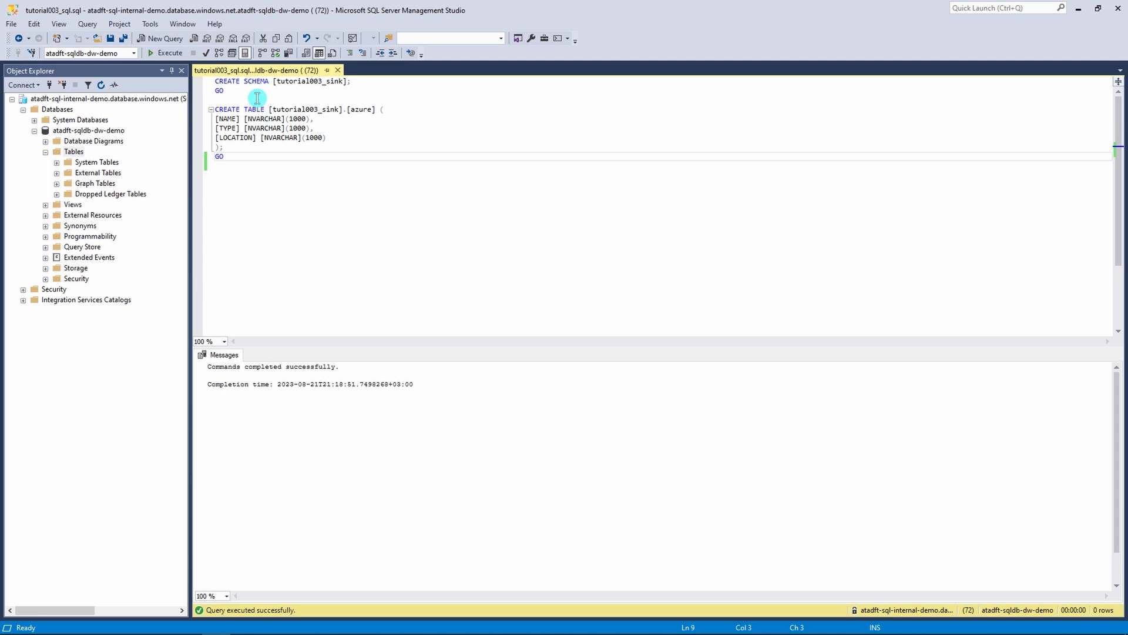
pyautogui.click(167, 53)
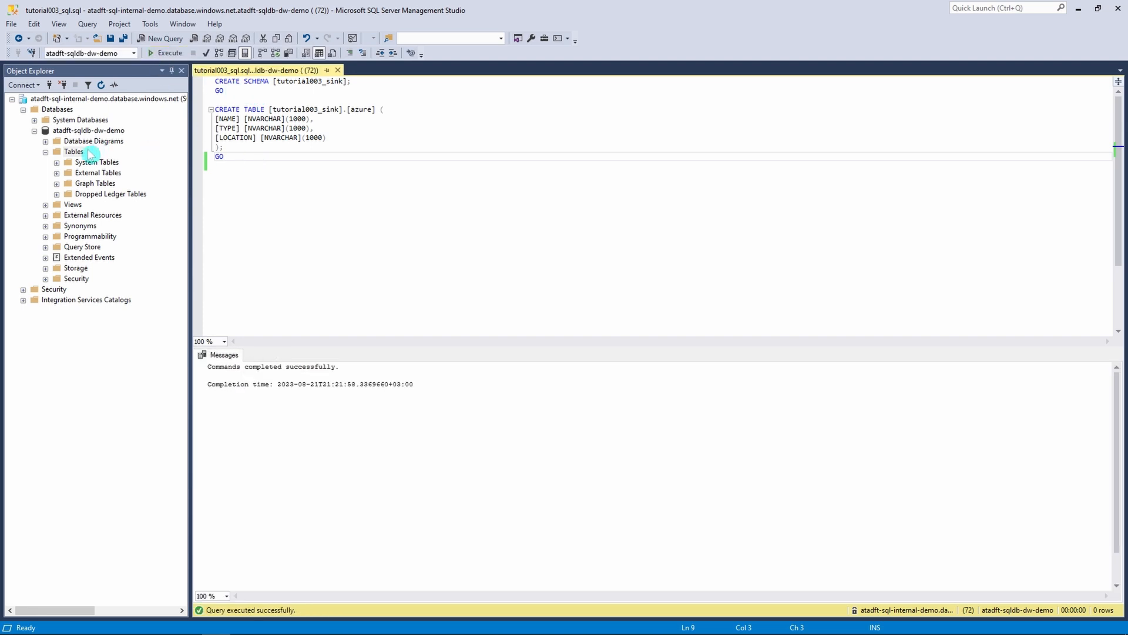
pyautogui.rightClick(78, 151)
pyautogui.click(97, 208)
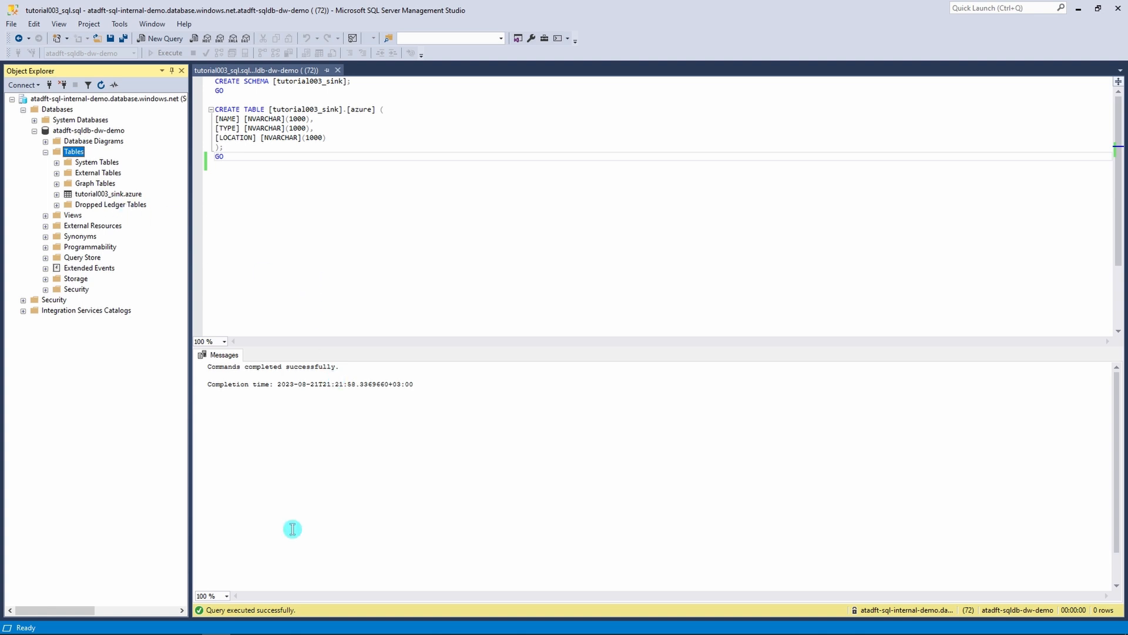
# Step: Switch to Azure Data Factory in the browser and create a pipeline folder named tutorial003
pyautogui.hotkey('alt', 'Tab')
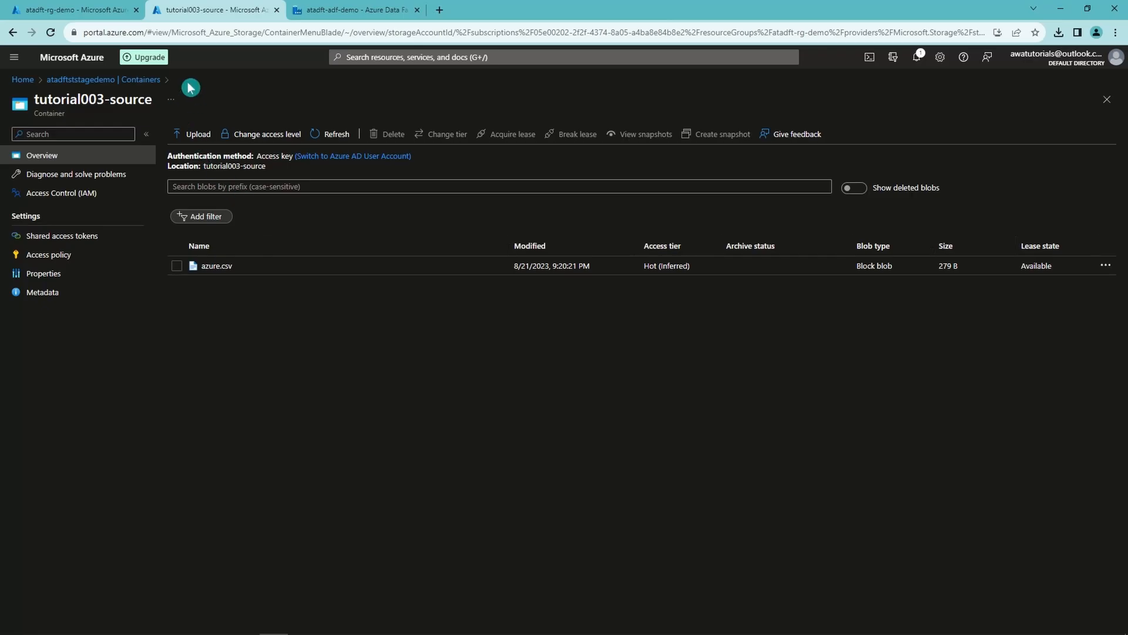
pyautogui.click(325, 11)
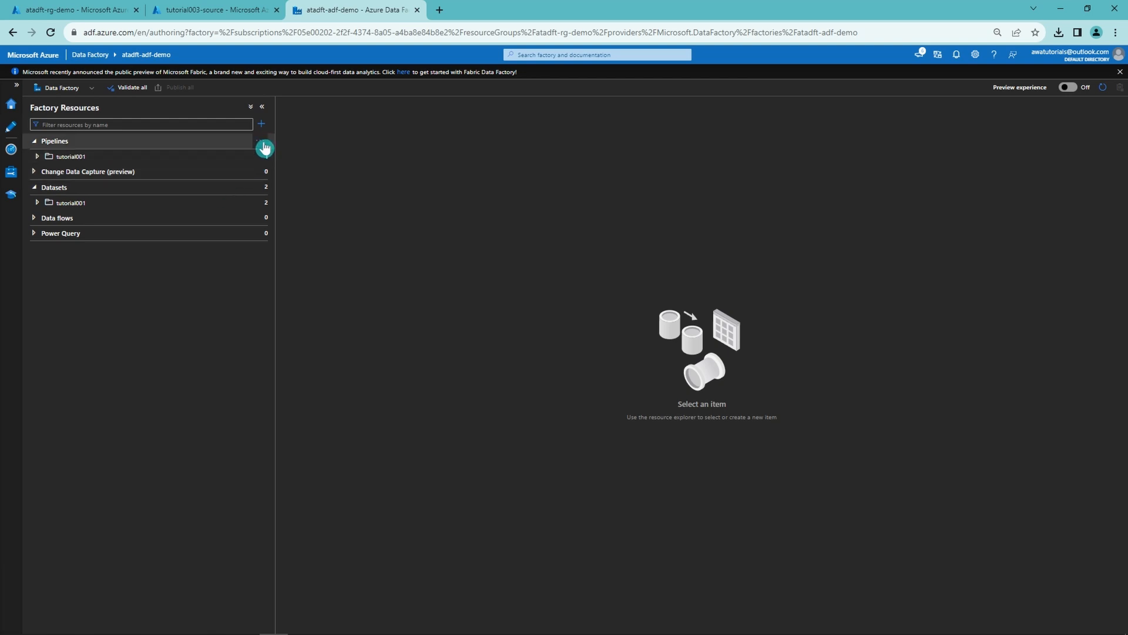
pyautogui.click(263, 143)
pyautogui.click(286, 187)
pyautogui.write('tutorial003')
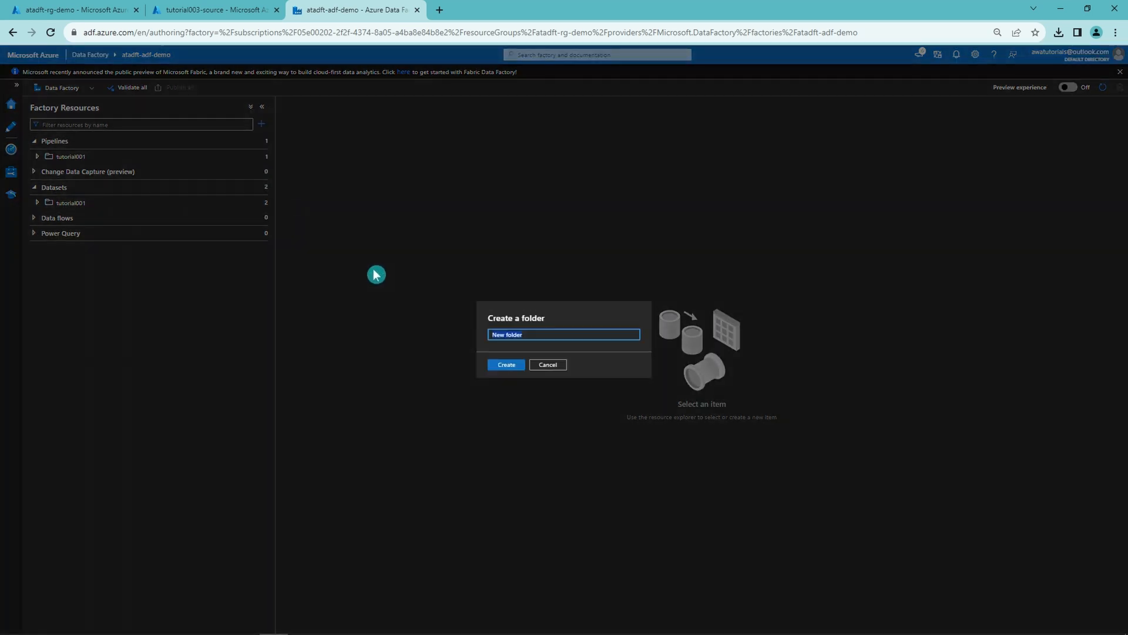
pyautogui.click(510, 365)
# Step: Create a pipeline in the tutorial003 folder and name it pl_tutorial003_demo1_copy_csv_from_blob_to_sqldb
pyautogui.click(263, 171)
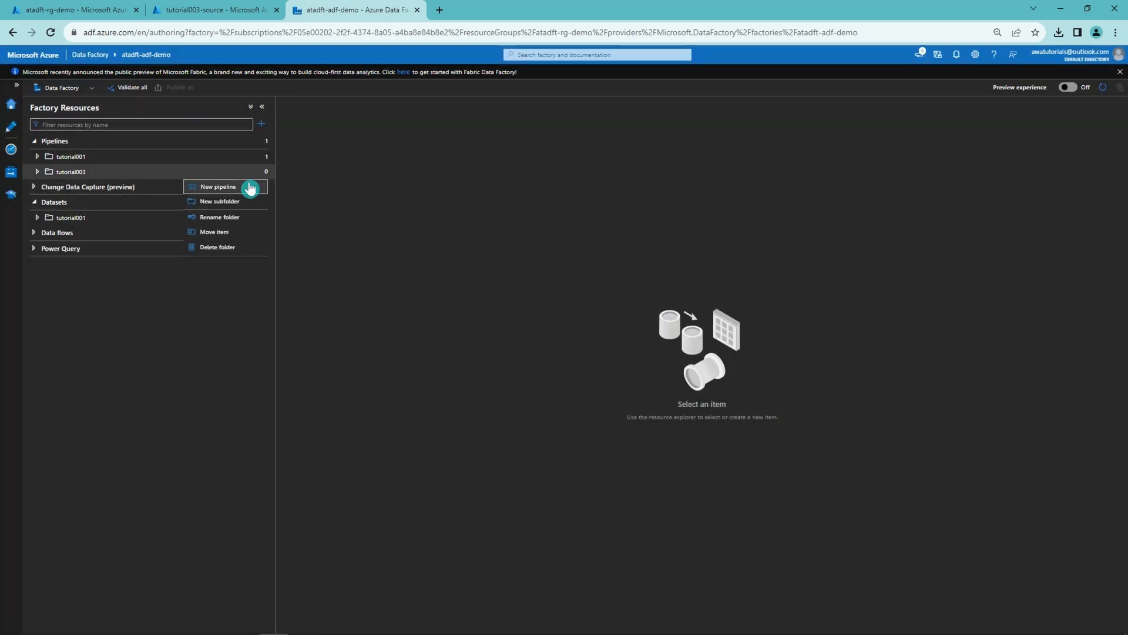
pyautogui.click(243, 190)
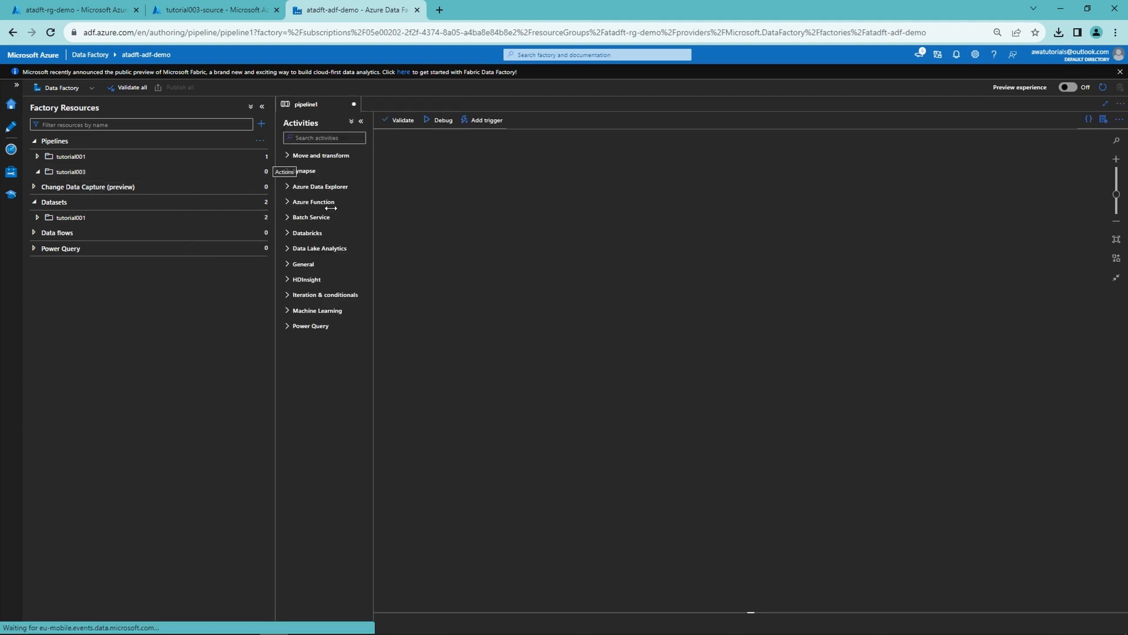
pyautogui.click(1039, 189)
pyautogui.hotkey('ctrl', 'a')
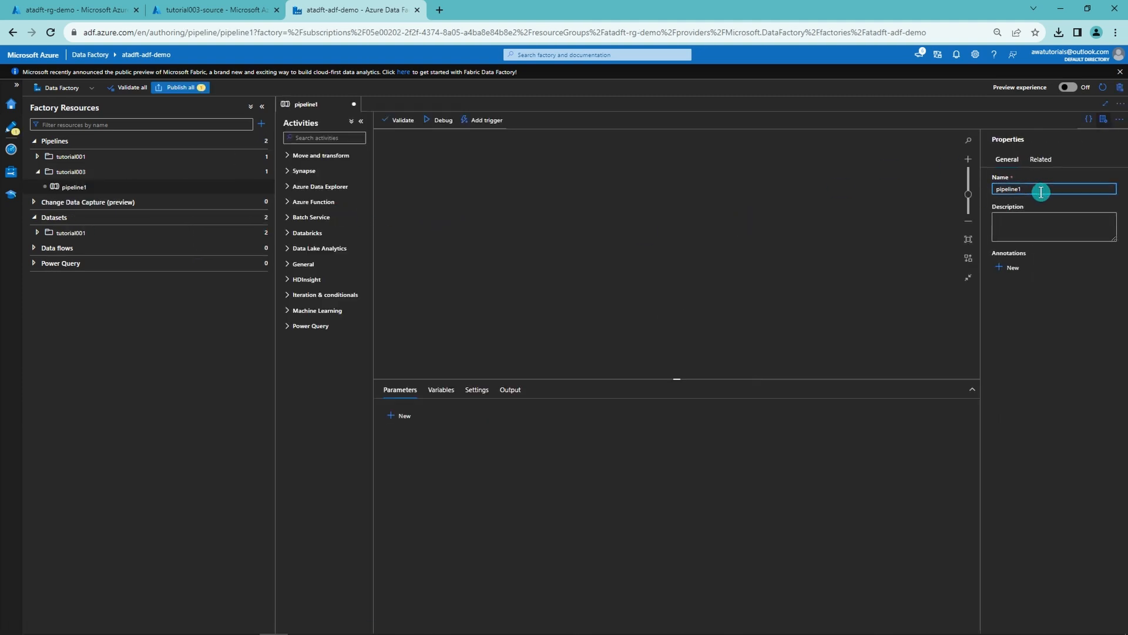
pyautogui.write('pl_tutorial003_demo1_copy_csv_from_blob_to_sqldb')
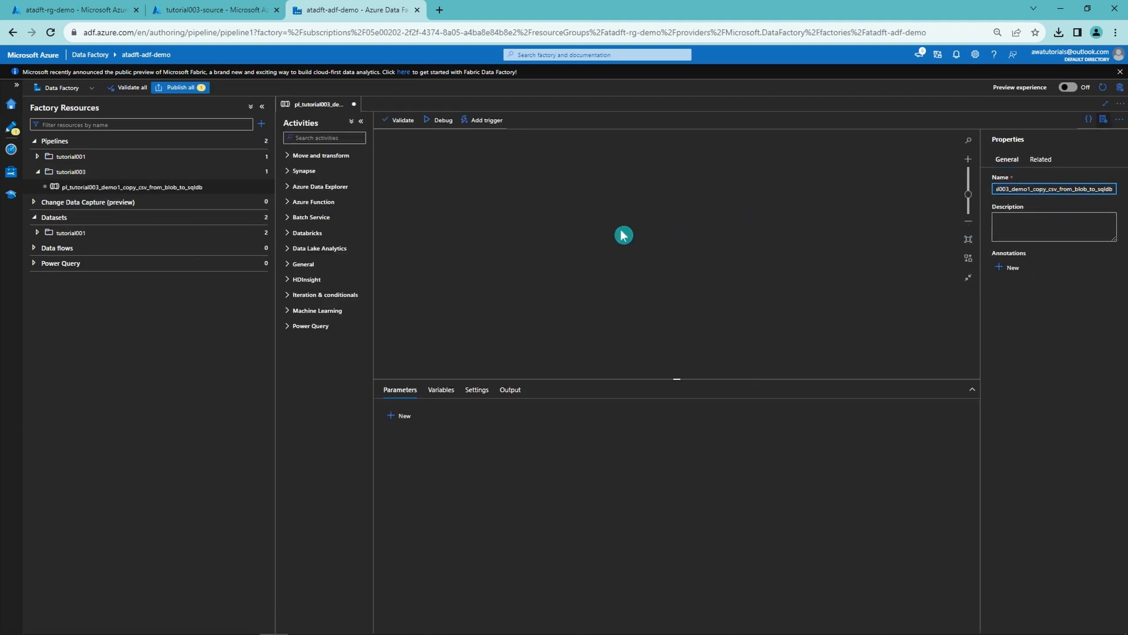
pyautogui.click(624, 235)
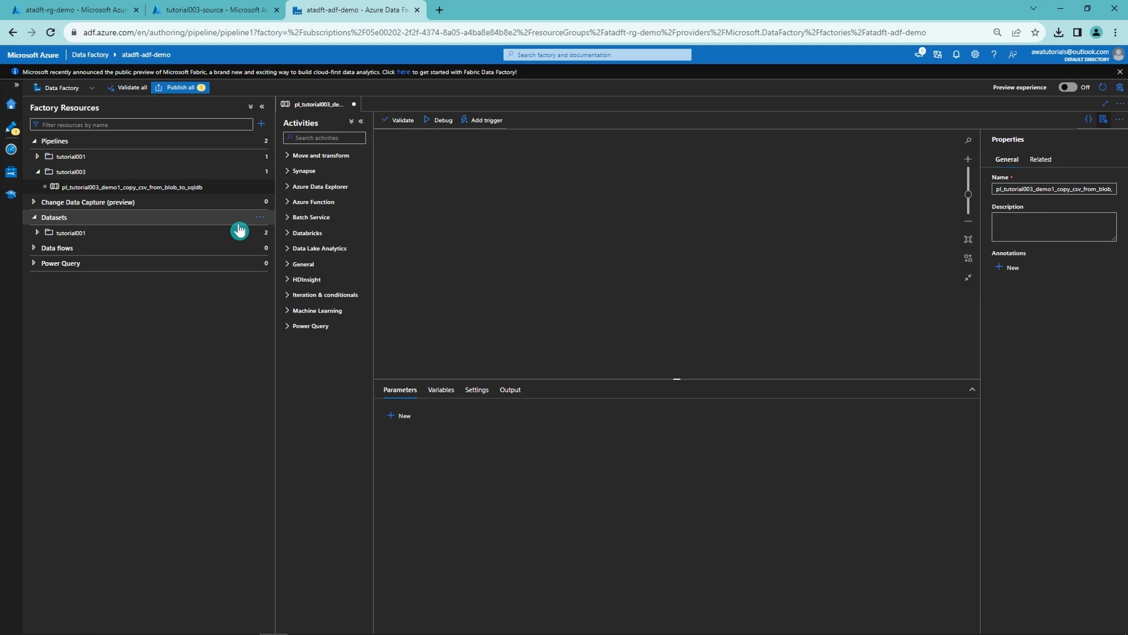
# Step: Create a dataset folder named tutorial003
pyautogui.click(260, 217)
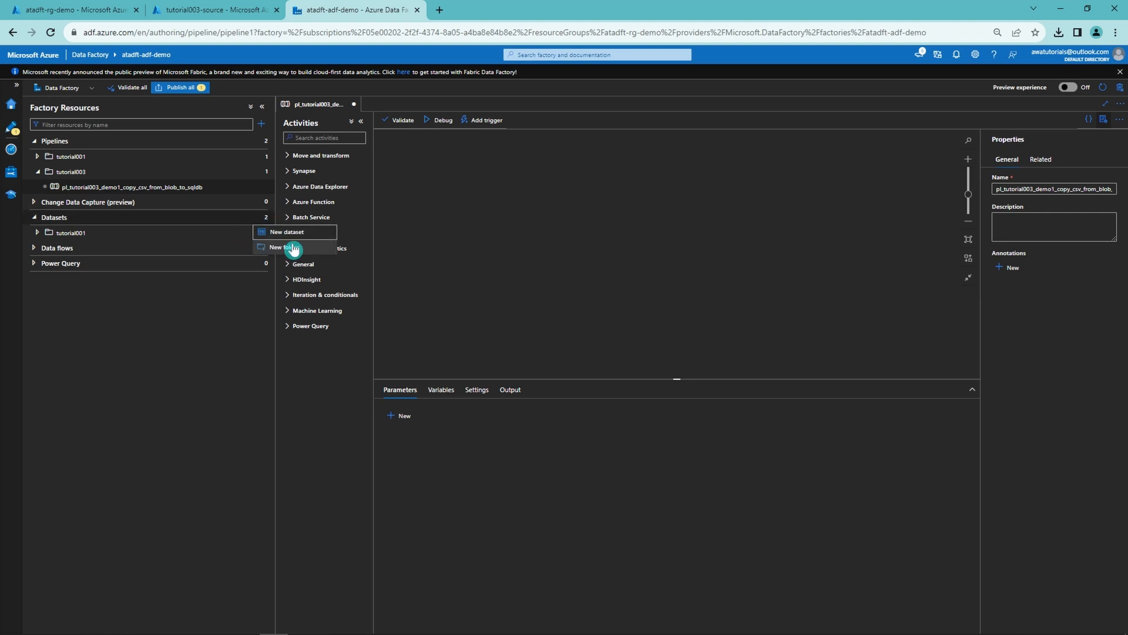
pyautogui.click(297, 250)
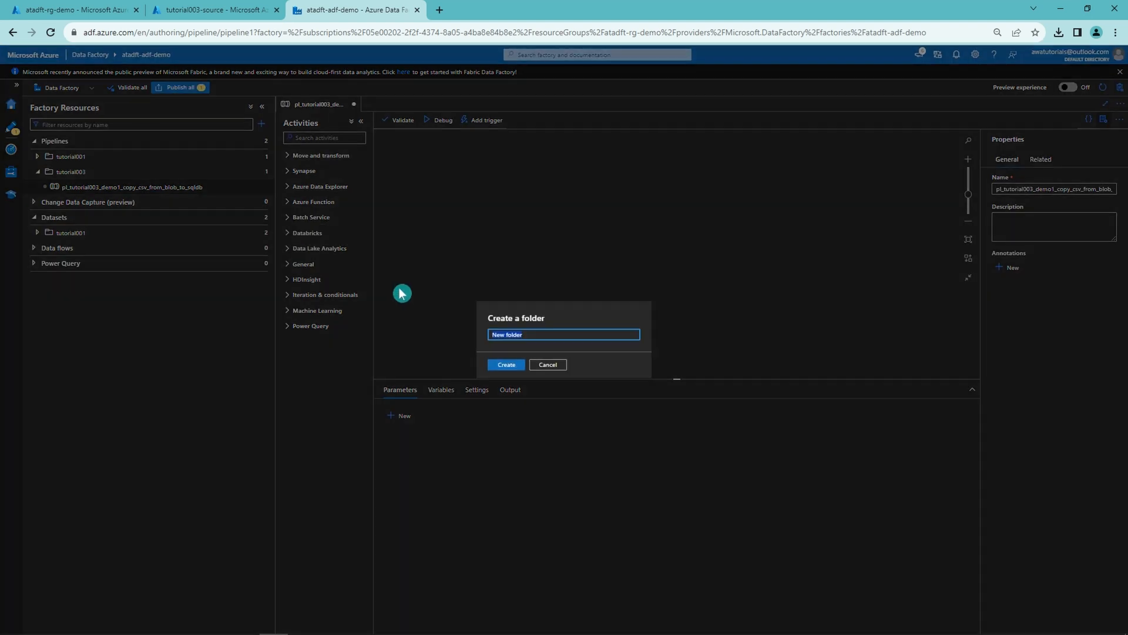
pyautogui.write('tutorial003')
pyautogui.click(506, 364)
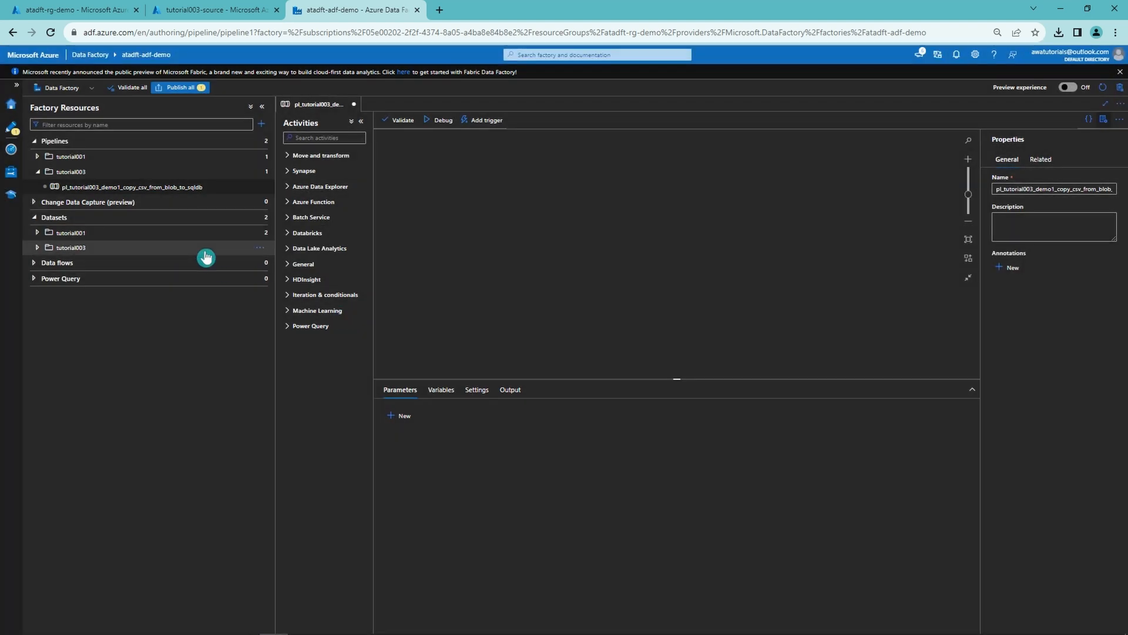
# Step: Start a new dataset in the tutorial003 dataset folder with Azure Blob Storage as data store and DelimitedText as format
pyautogui.click(263, 251)
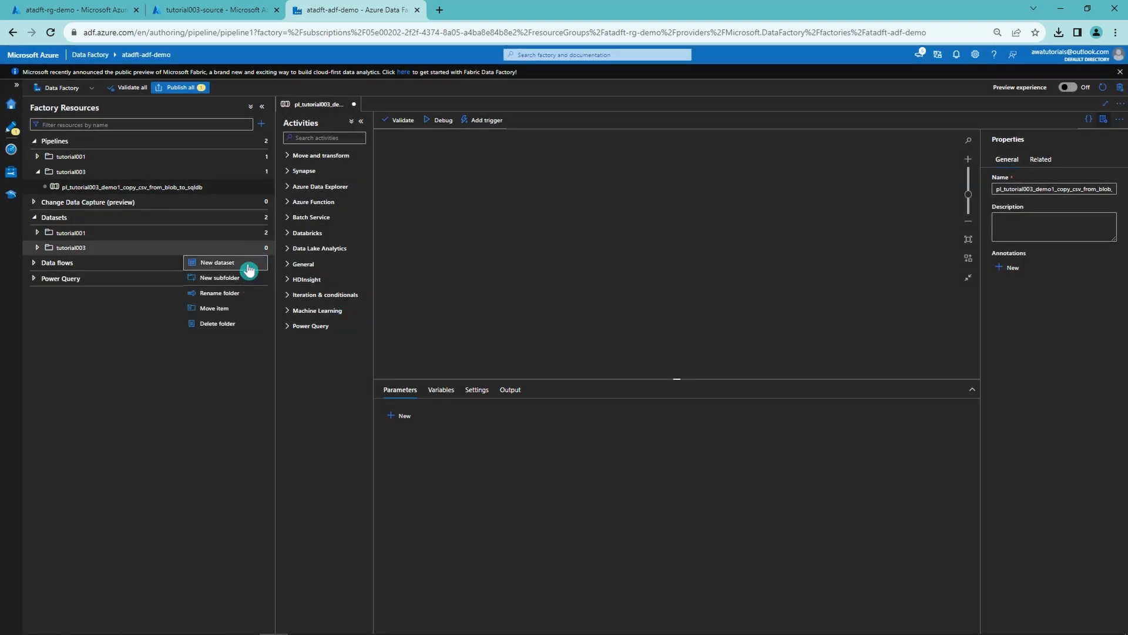
pyautogui.click(246, 264)
pyautogui.click(972, 373)
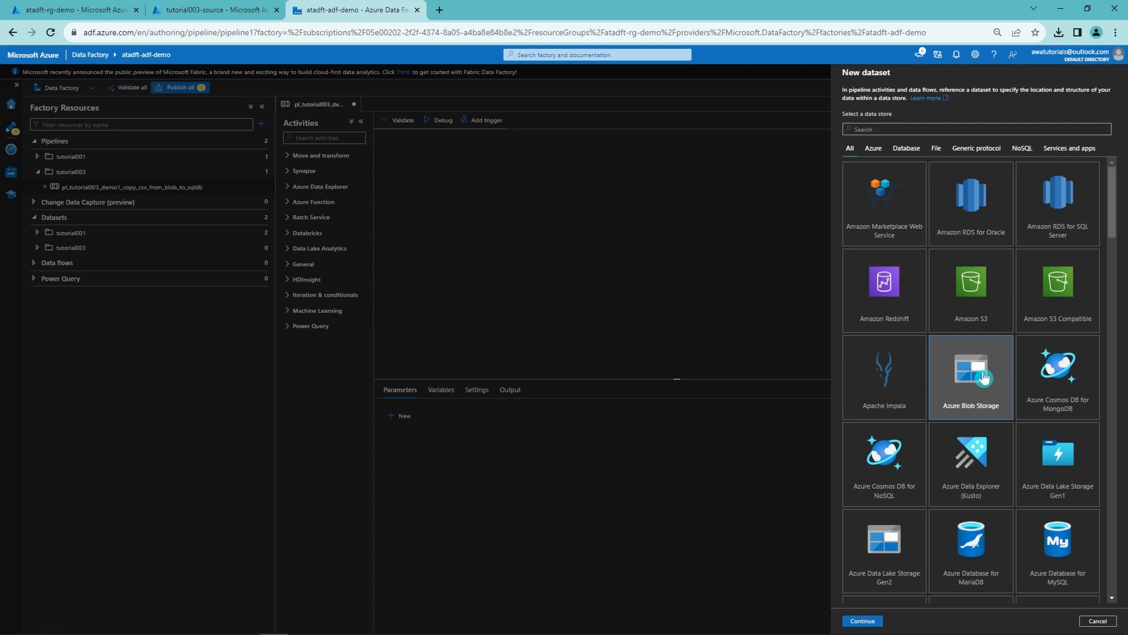
pyautogui.click(863, 621)
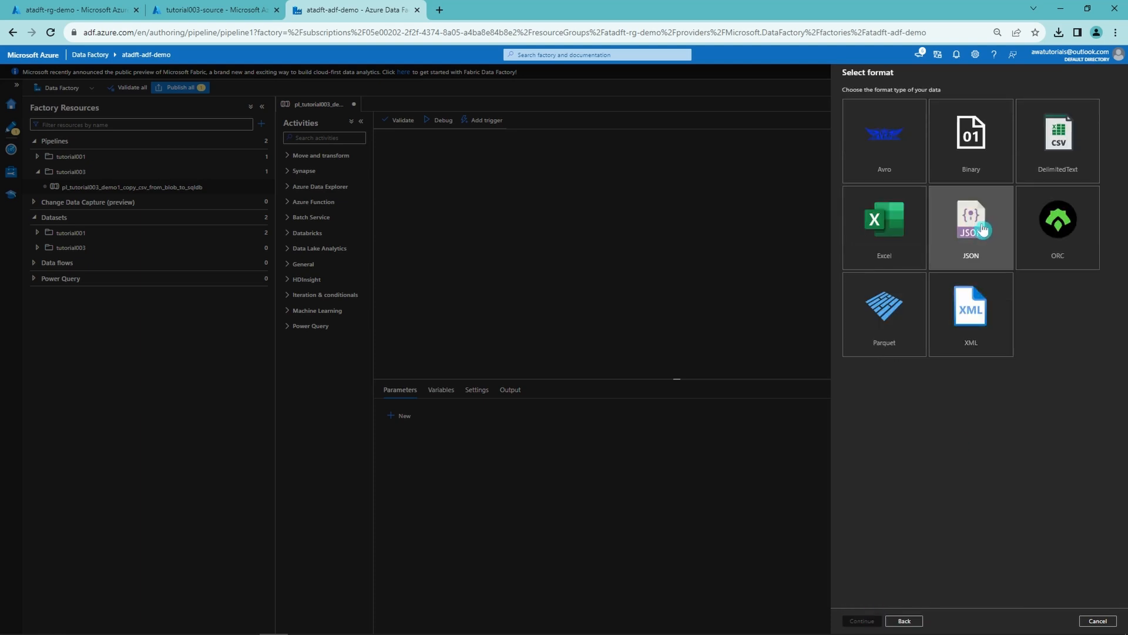
pyautogui.click(1043, 159)
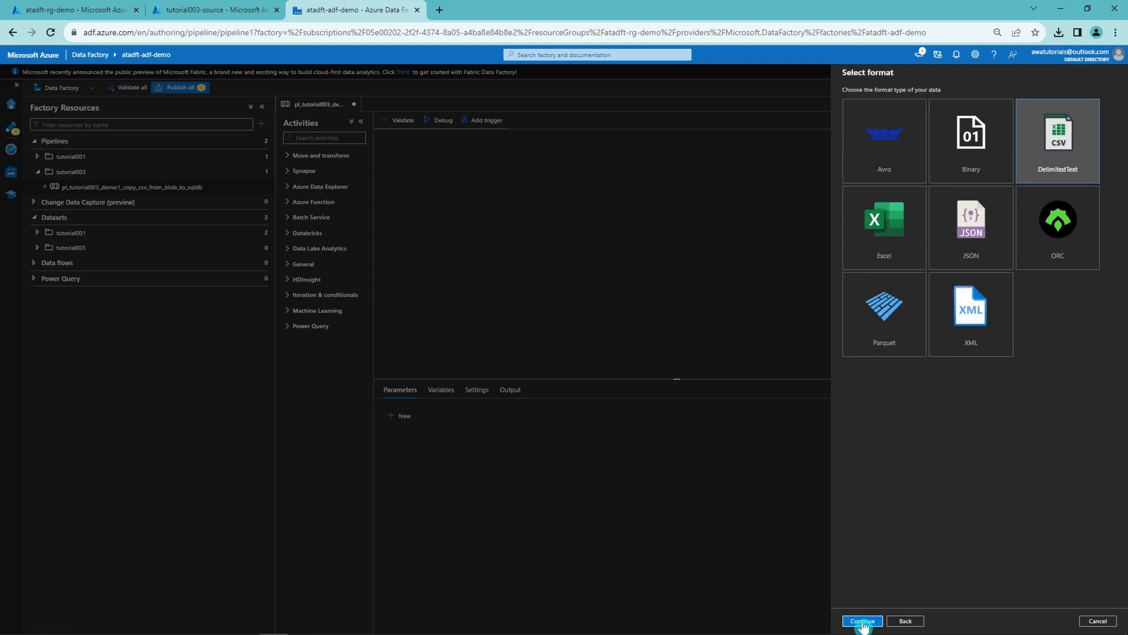
pyautogui.click(862, 621)
# Step: Name the dataset ds_tutorial003_demo1_blob_csv and select ls_st_blob_stage as its linked service
pyautogui.moveTo(937, 101); pyautogui.dragTo(837, 101)
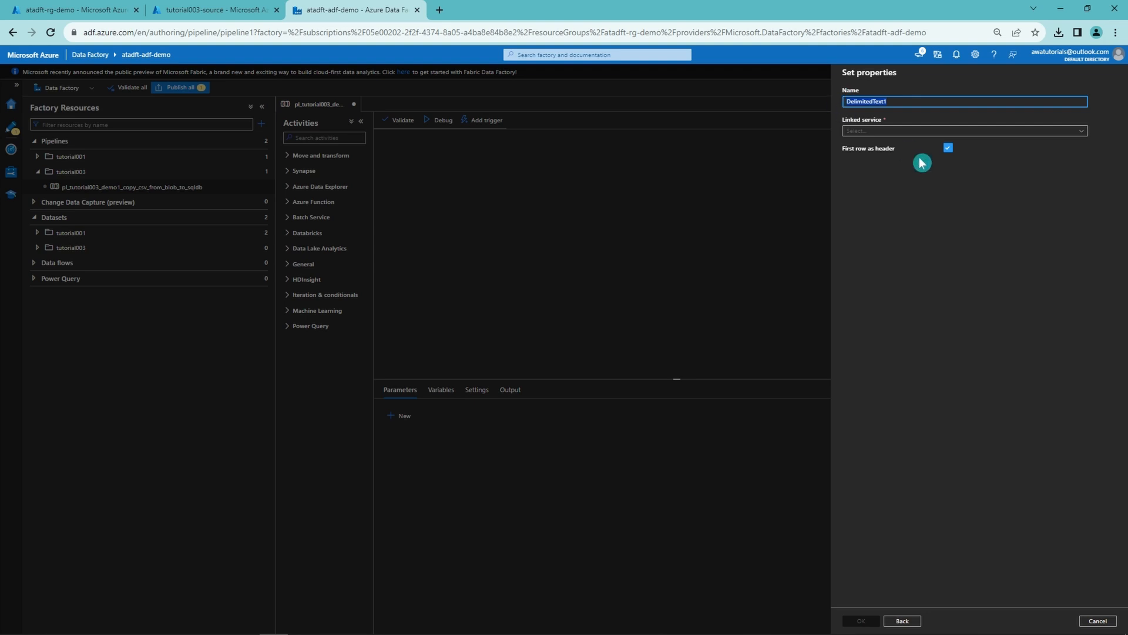
pyautogui.write('ds_tutorial003_demo1')
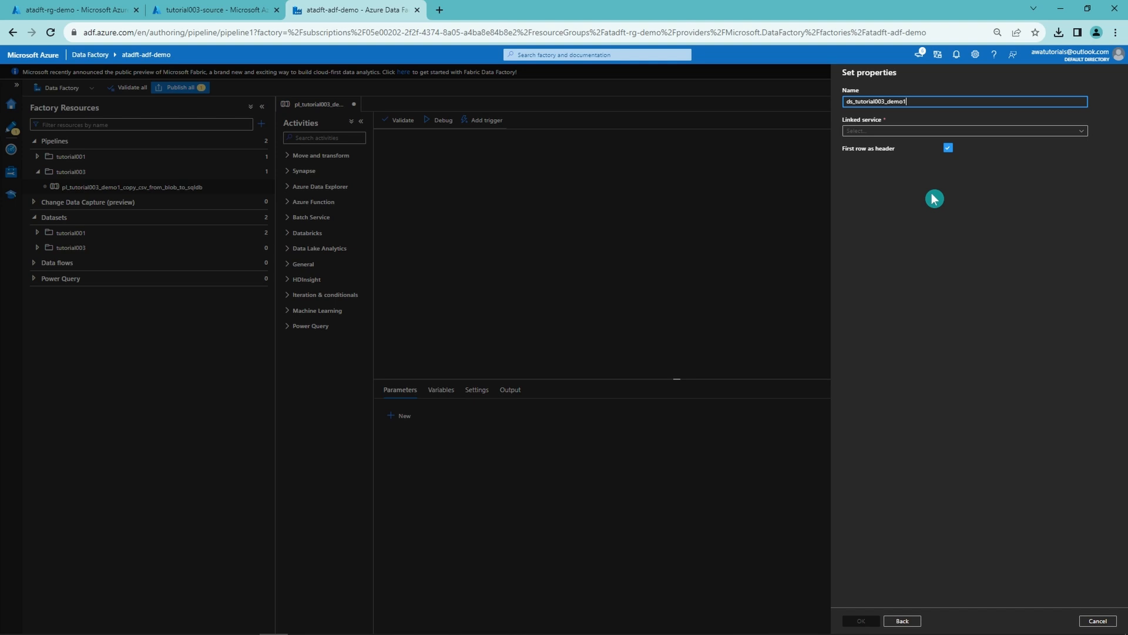
pyautogui.write('_blob_csv')
pyautogui.click(940, 131)
pyautogui.click(896, 174)
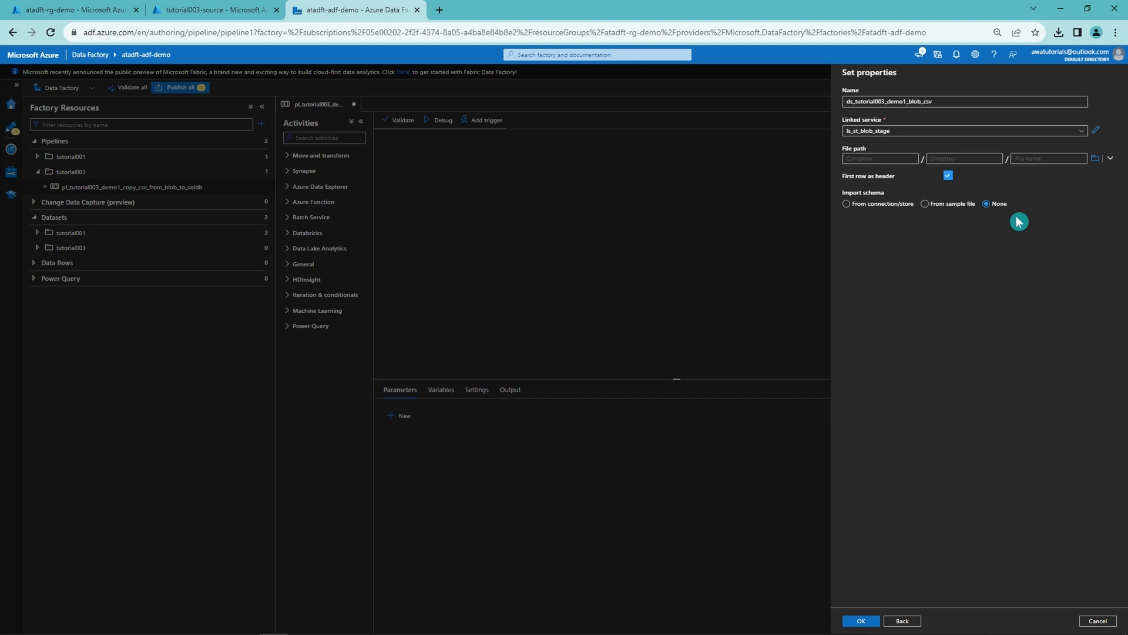
# Step: Set the dataset's file path to azure.csv in tutorial003-source, create the dataset, and preview its data
pyautogui.click(1095, 158)
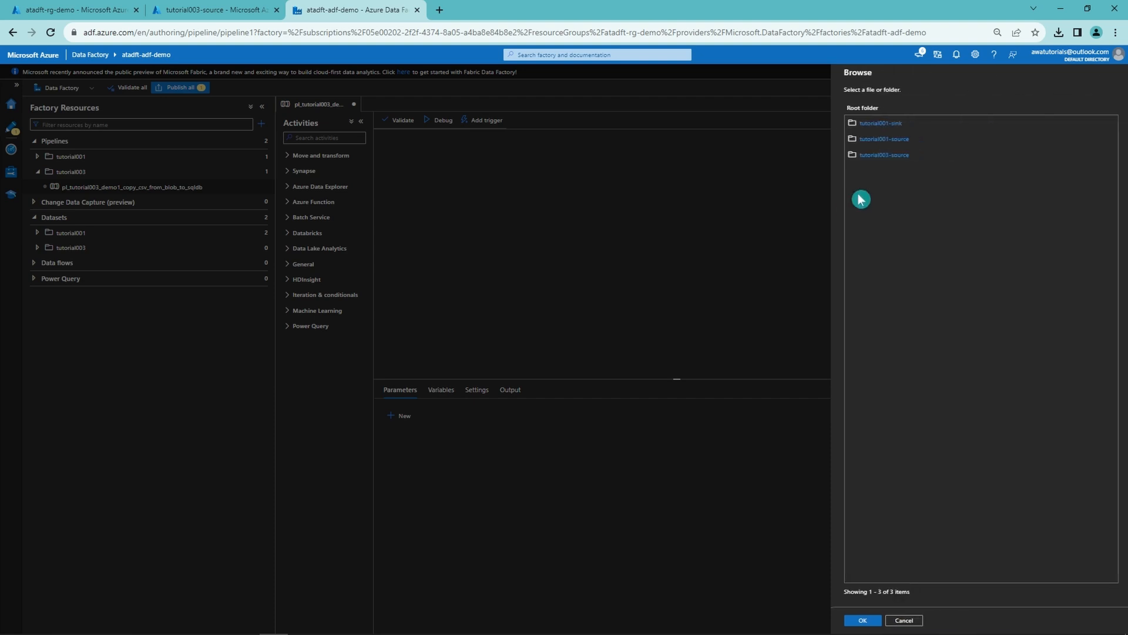
pyautogui.click(903, 158)
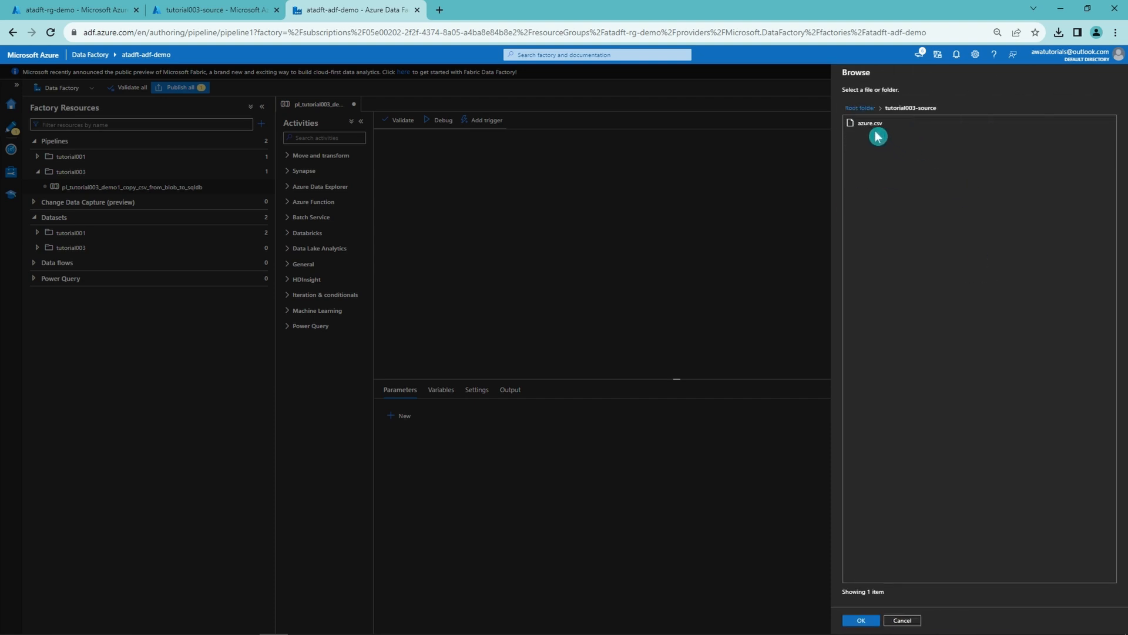
pyautogui.click(860, 619)
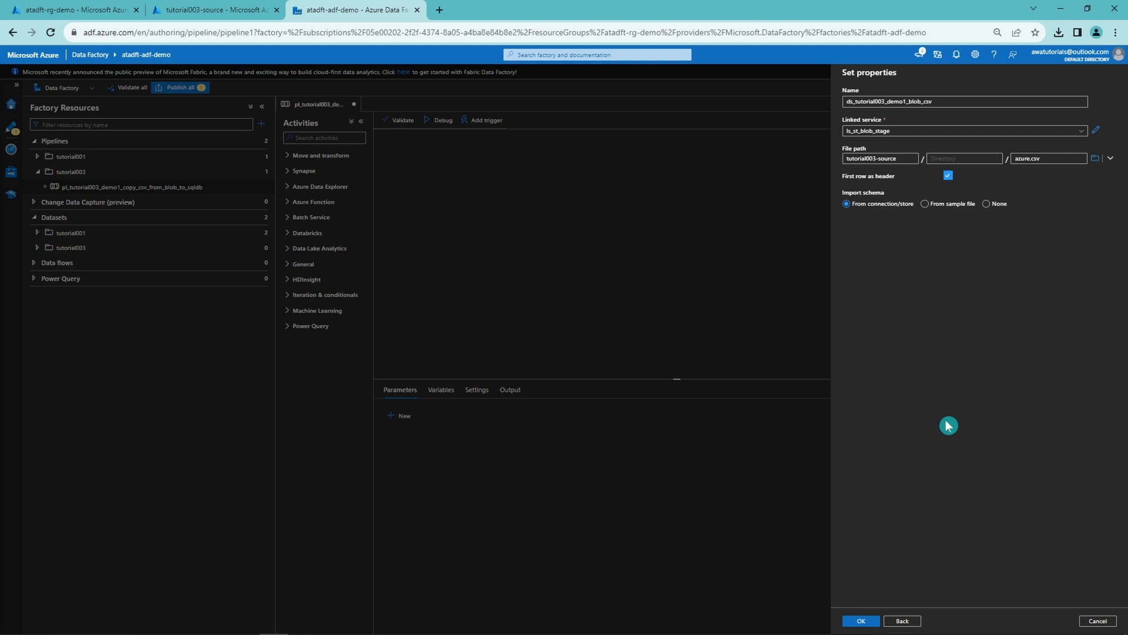
pyautogui.click(857, 621)
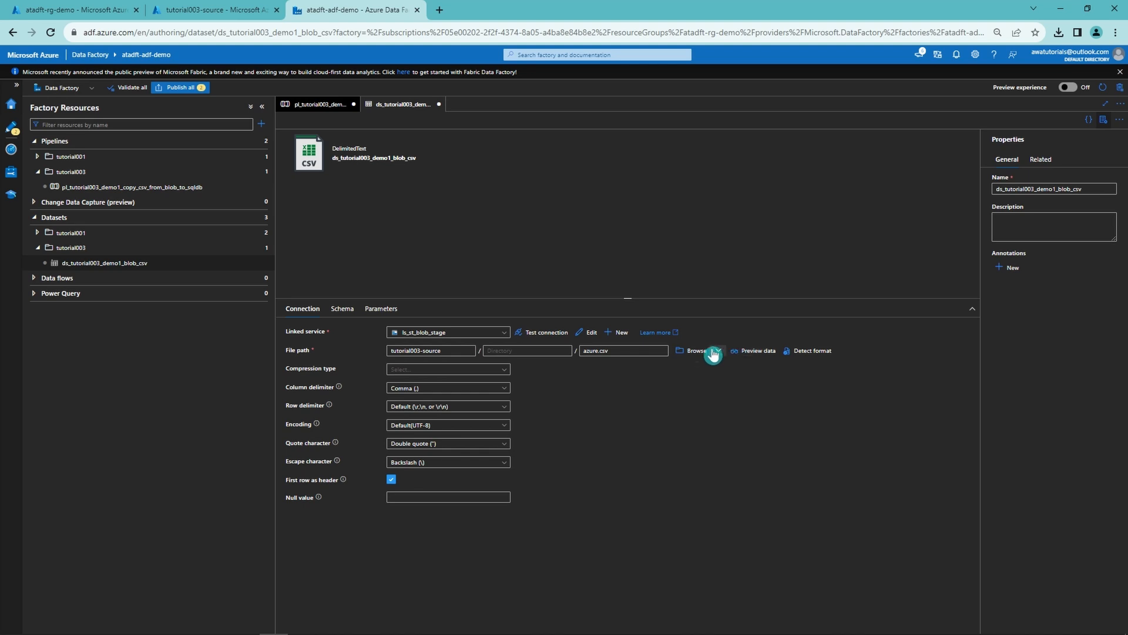
pyautogui.click(735, 351)
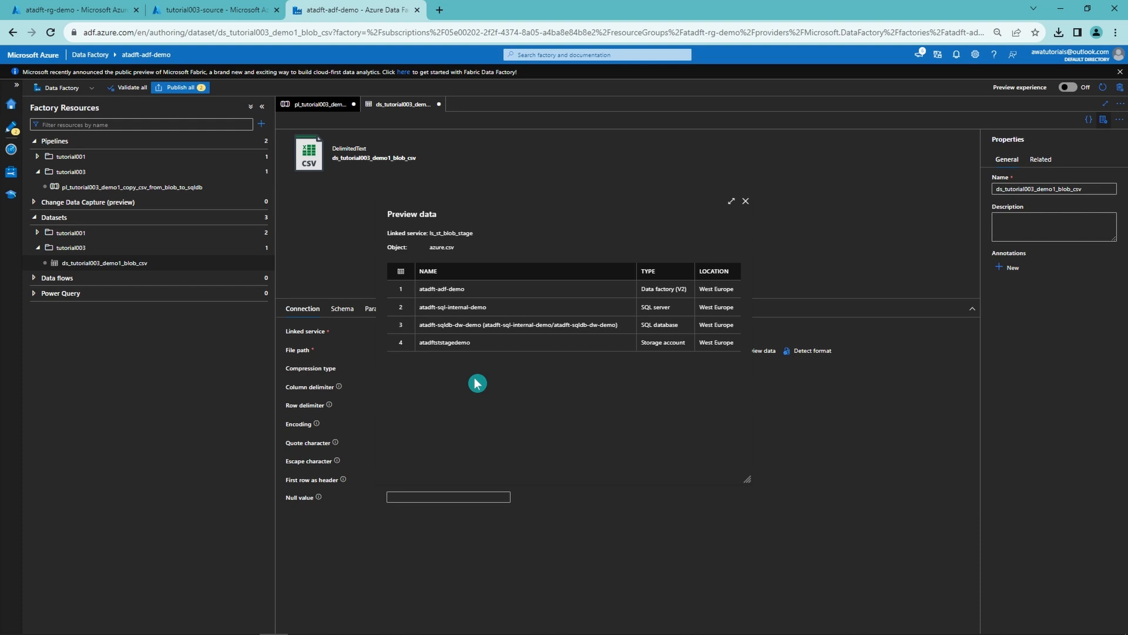
pyautogui.click(745, 201)
# Step: Start a new dataset in the tutorial003 dataset folder with Azure SQL Database as data store
pyautogui.click(261, 253)
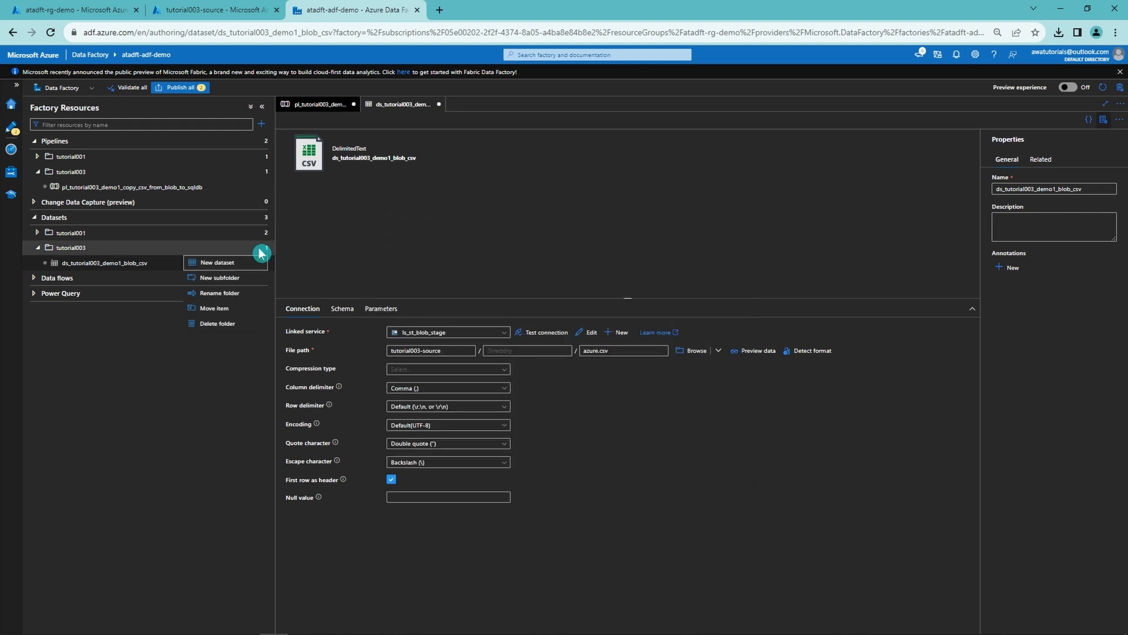
pyautogui.click(244, 263)
pyautogui.click(953, 129)
pyautogui.write('sql')
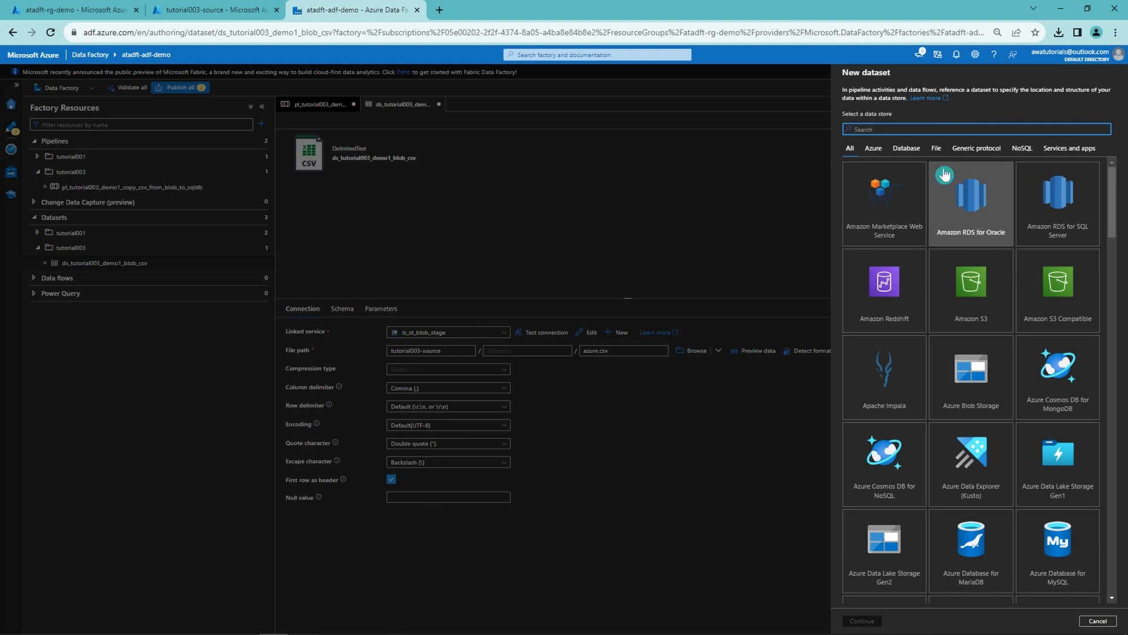
pyautogui.click(969, 285)
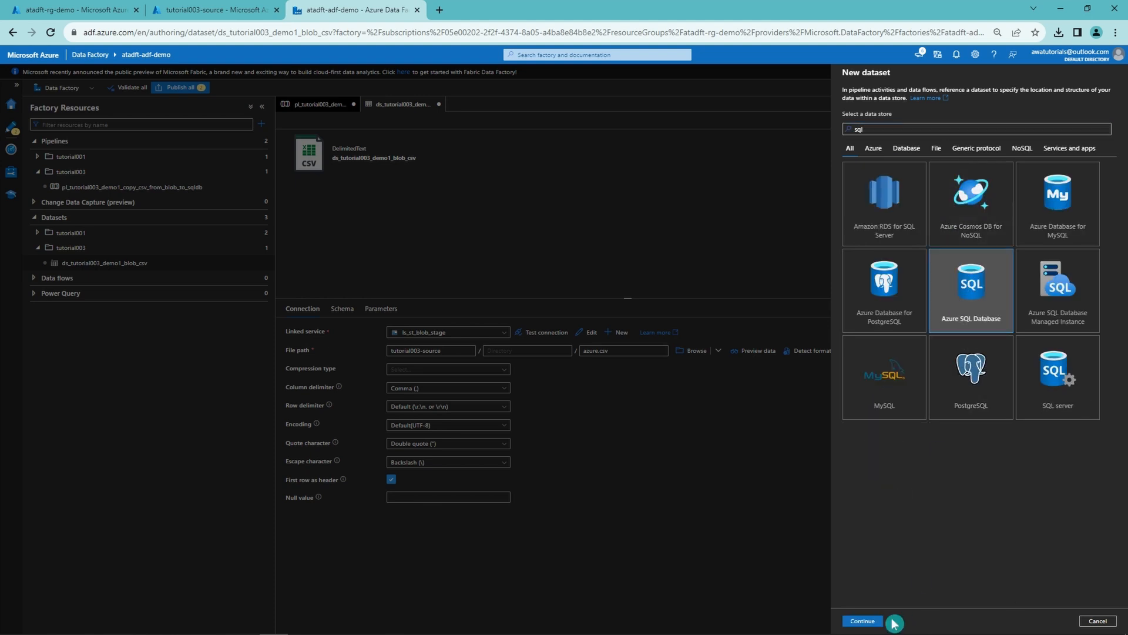
pyautogui.click(863, 621)
# Step: Name the dataset ds_tutorial003_demo1_sqldb_table and create it with linked service ls_sqldb_dw and table tutorial003_sink.azure
pyautogui.moveTo(900, 101); pyautogui.dragTo(841, 106)
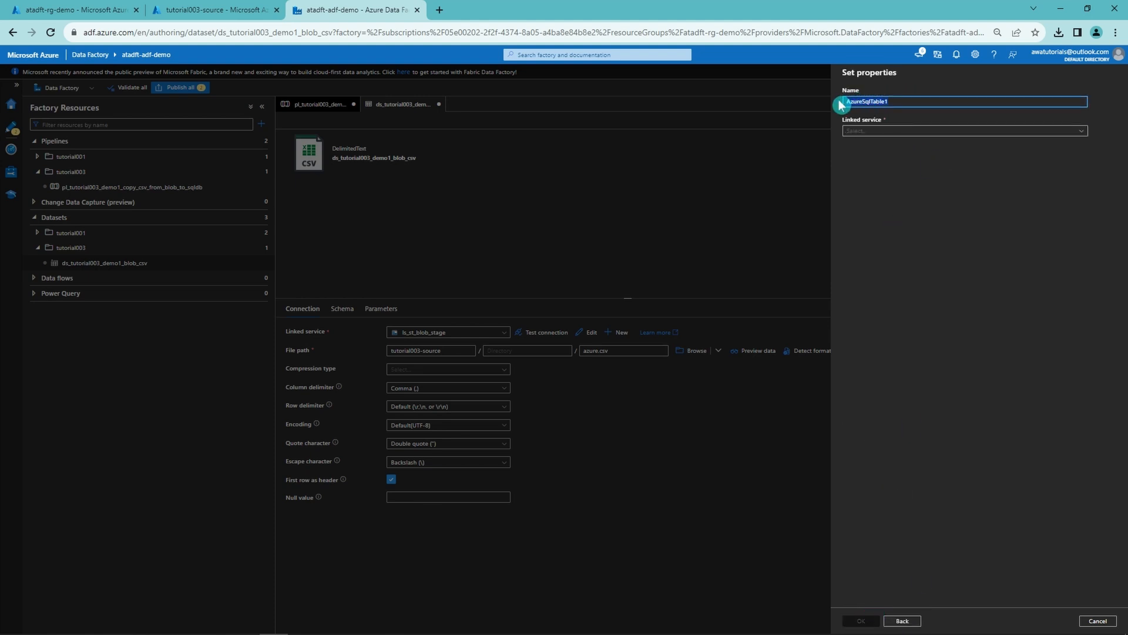
pyautogui.write('ds_tutorial003_demo1_sqld')
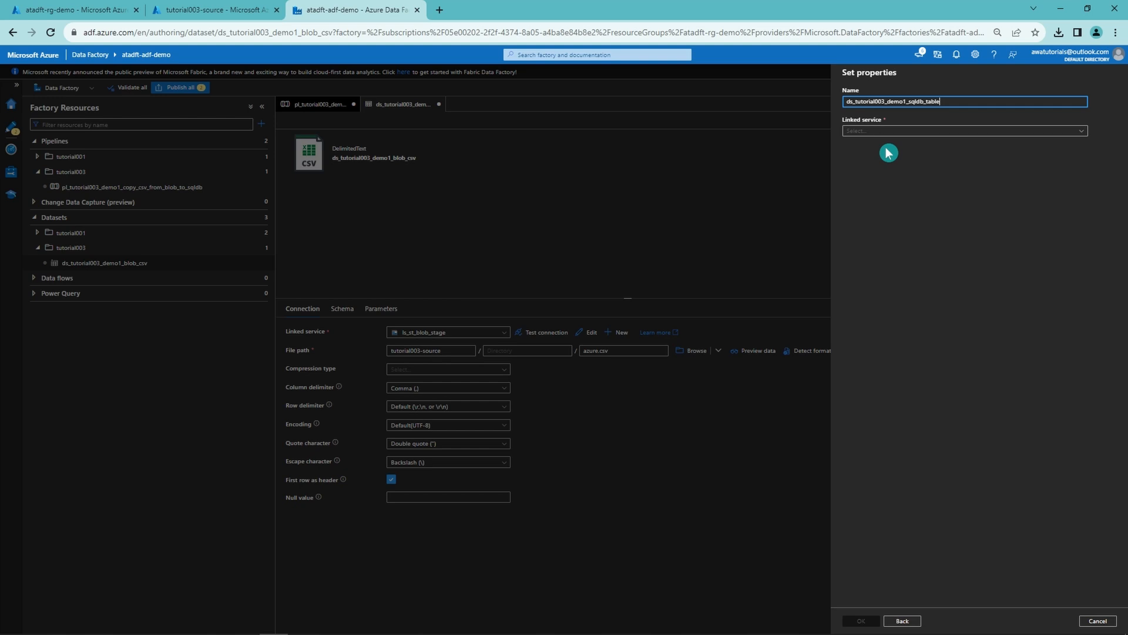
pyautogui.write('b_table')
pyautogui.click(898, 131)
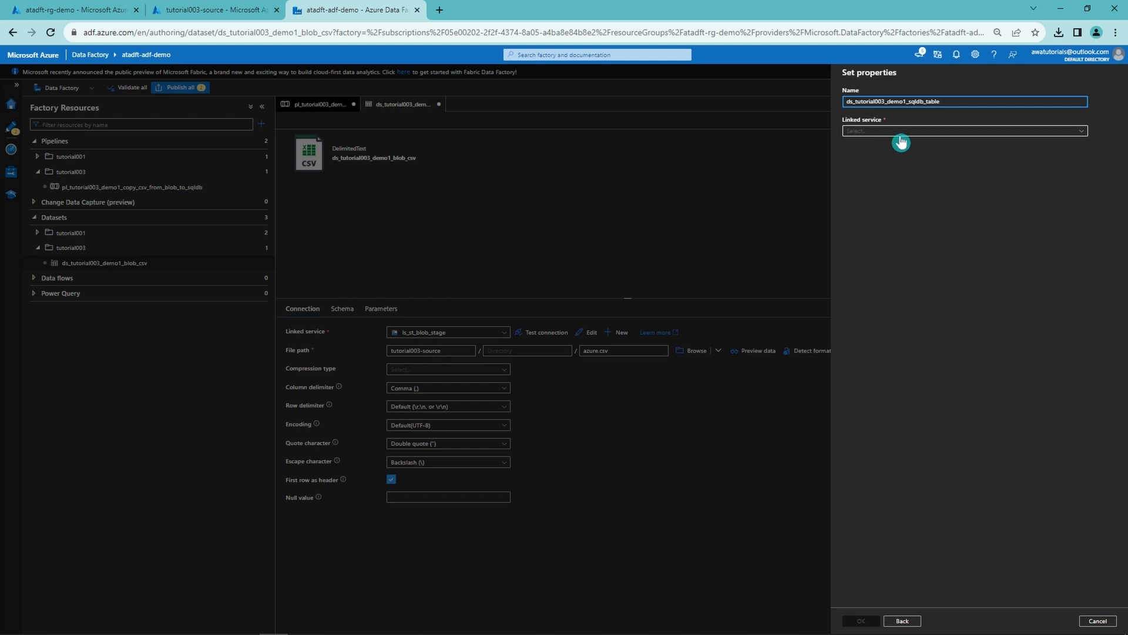
pyautogui.click(893, 174)
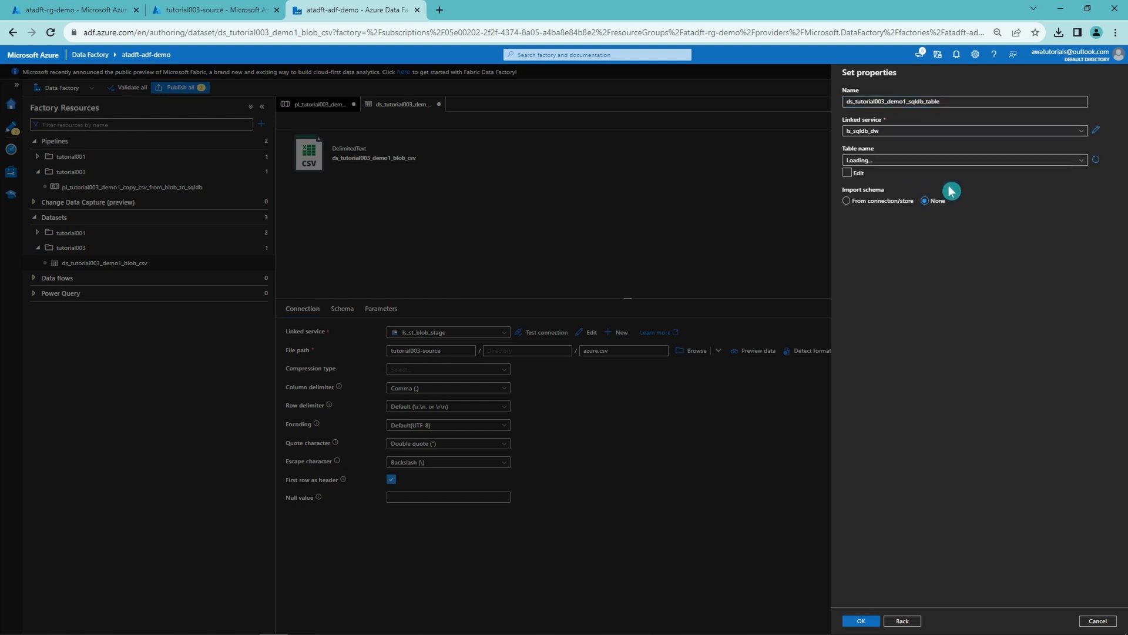
pyautogui.click(970, 159)
pyautogui.click(934, 173)
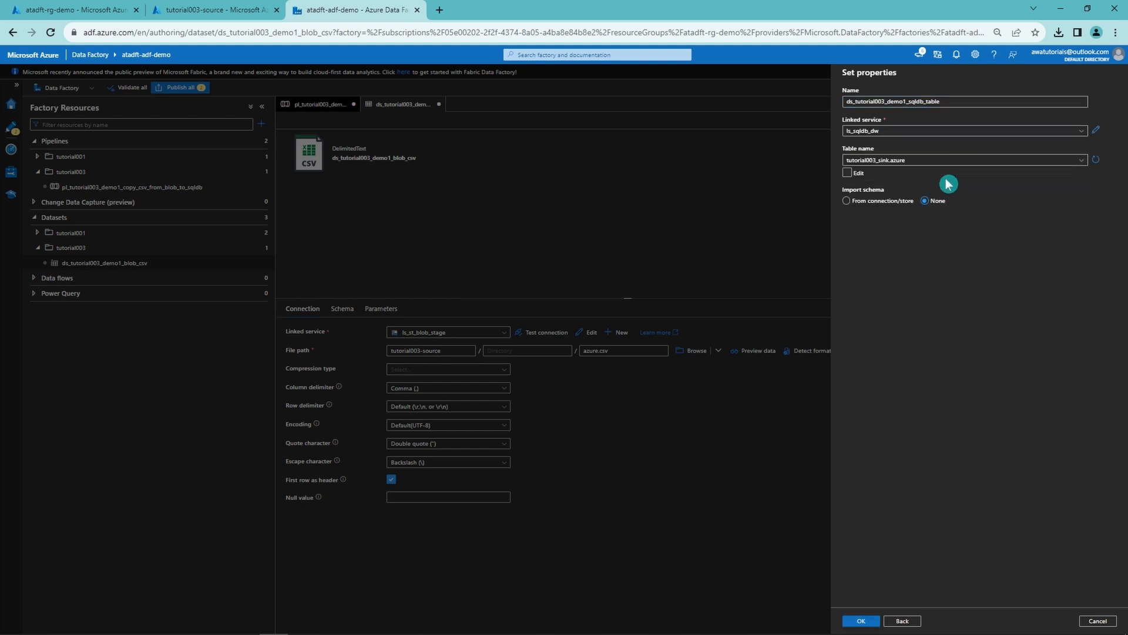
pyautogui.click(864, 621)
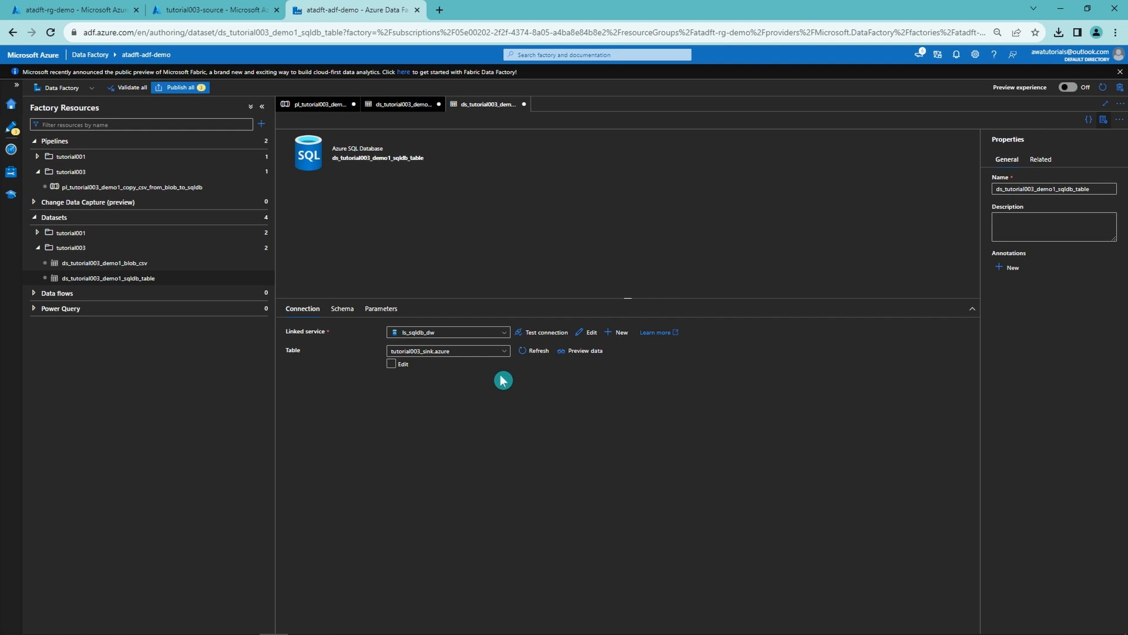
# Step: Add a Copy data activity to pipeline pl_tutorial003_demo1_copy_csv_from_blob_to_sqldb and name it "Copy data from blob to sqldb"
pyautogui.click(324, 106)
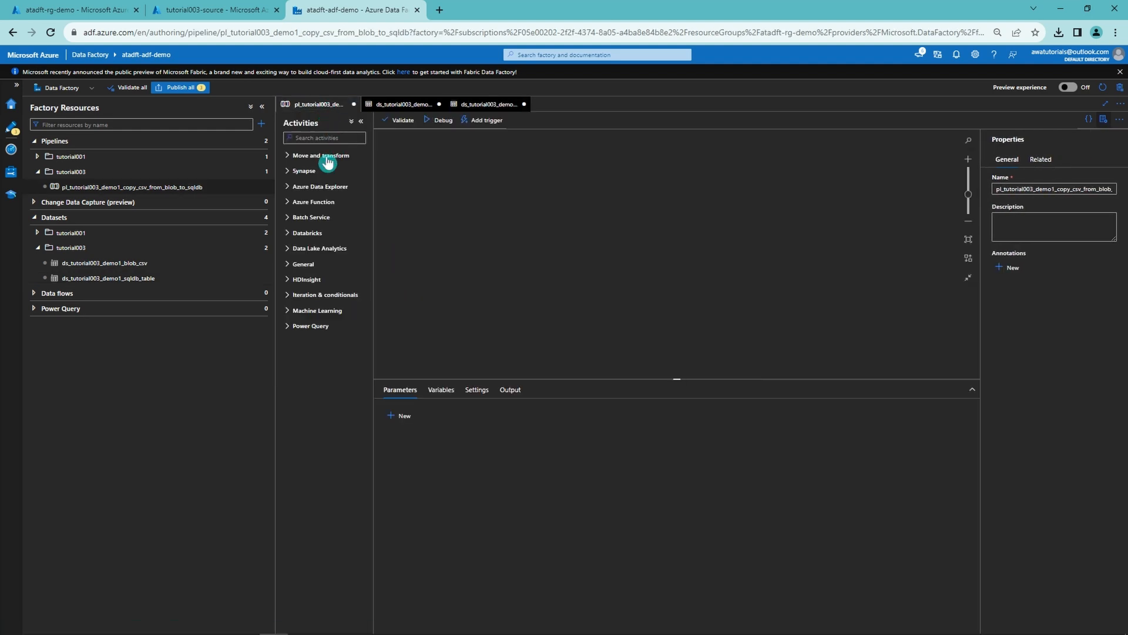
pyautogui.click(323, 156)
pyautogui.moveTo(320, 171); pyautogui.dragTo(573, 254)
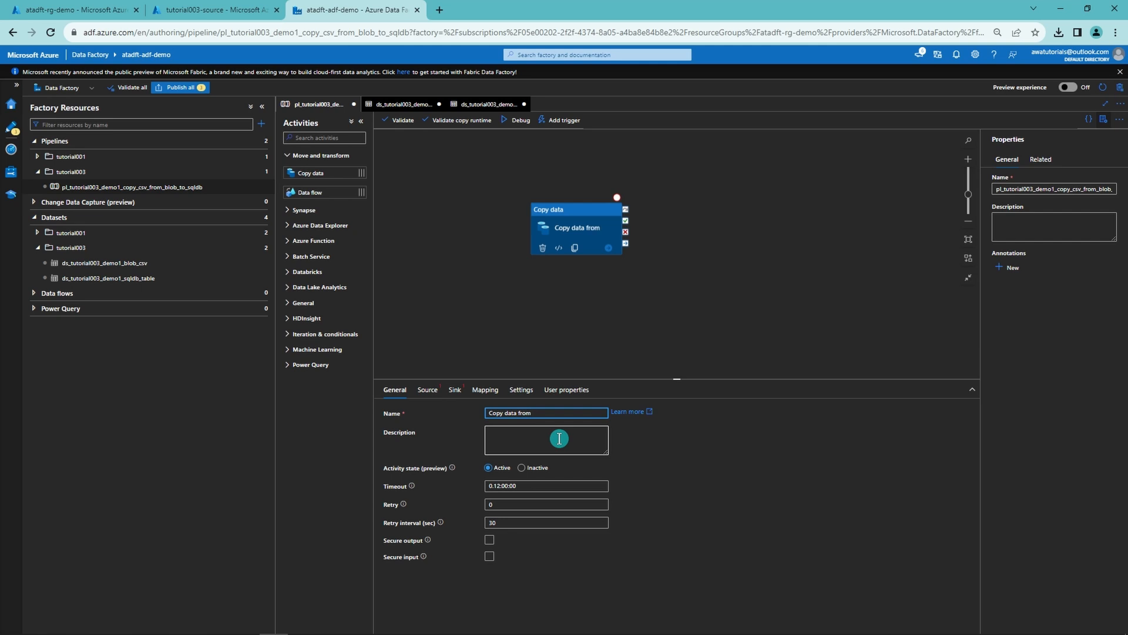
pyautogui.write('sqldb')
# Step: Set ds_tutorial003_demo1_blob_csv as the copy activity's source dataset
pyautogui.click(428, 390)
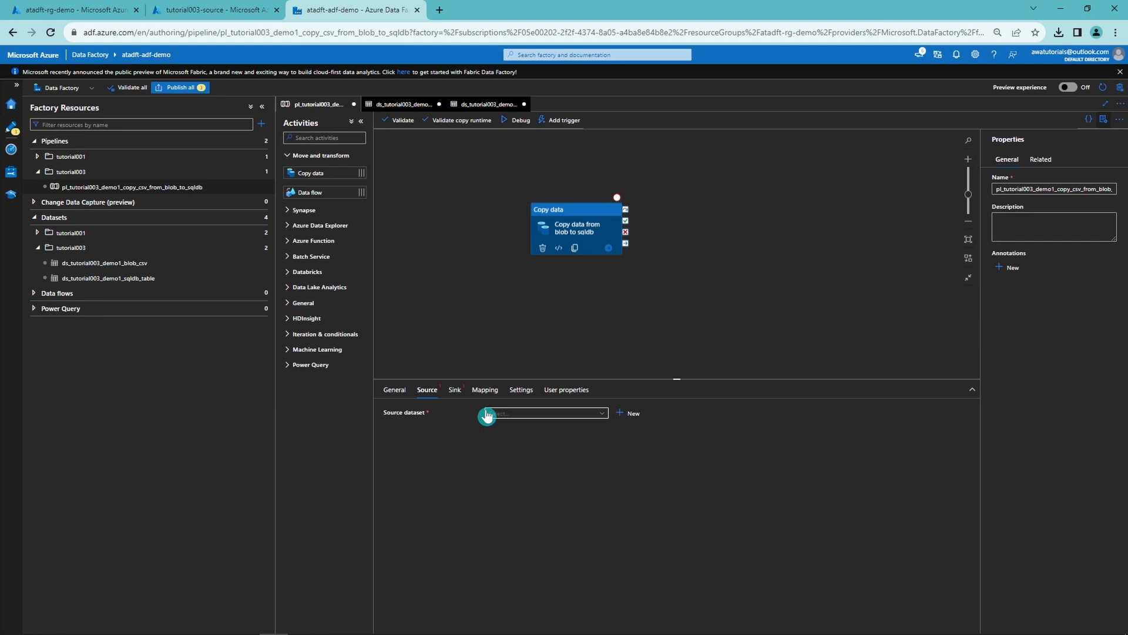
pyautogui.click(486, 414)
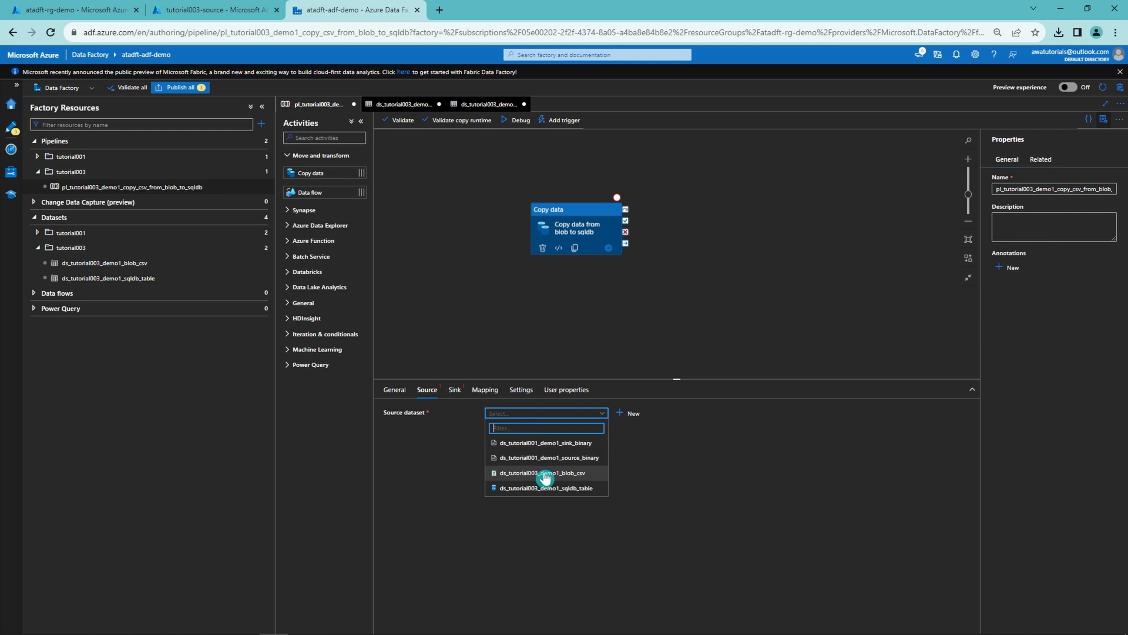
pyautogui.click(545, 477)
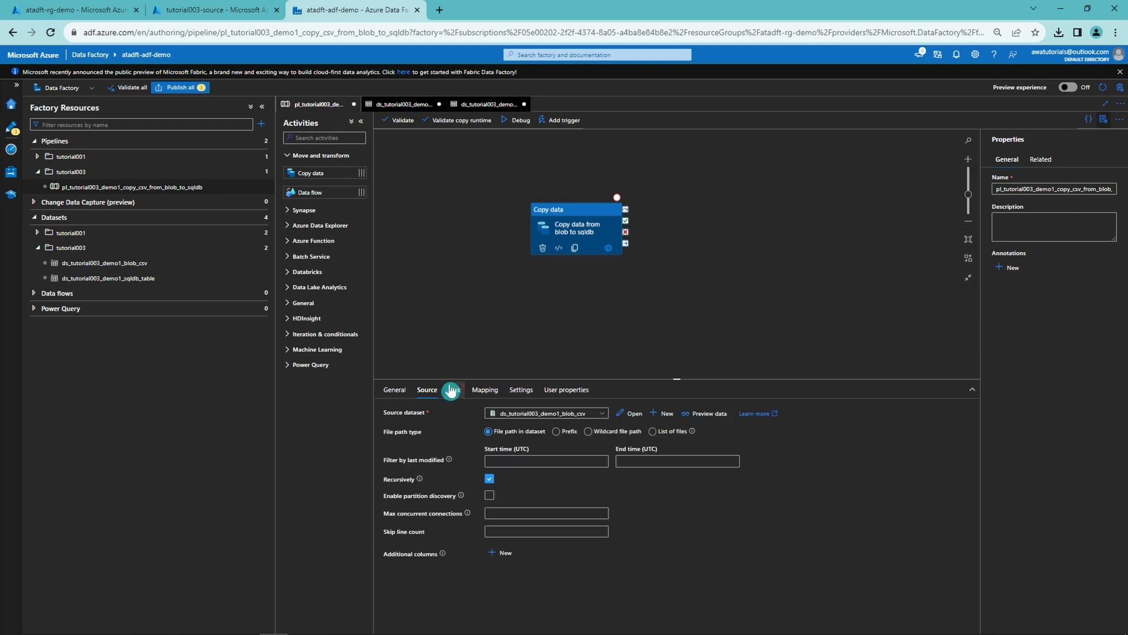
# Step: Set ds_tutorial003_demo1_sqldb_table as the copy activity's sink dataset and import the schemas for its column mapping
pyautogui.click(452, 390)
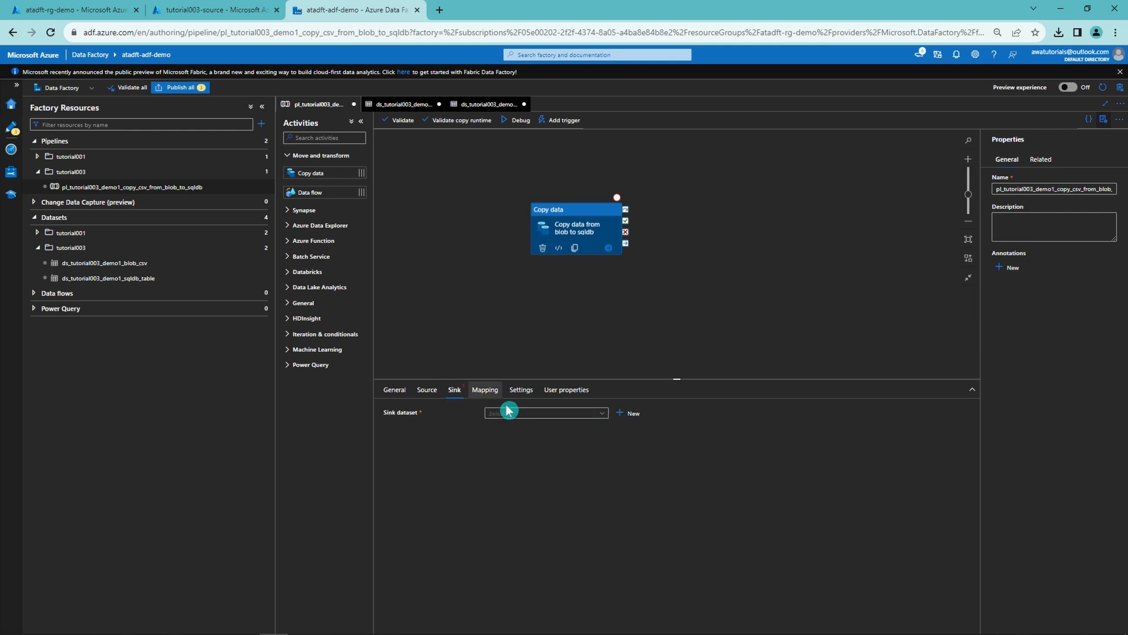
pyautogui.click(545, 413)
pyautogui.click(555, 491)
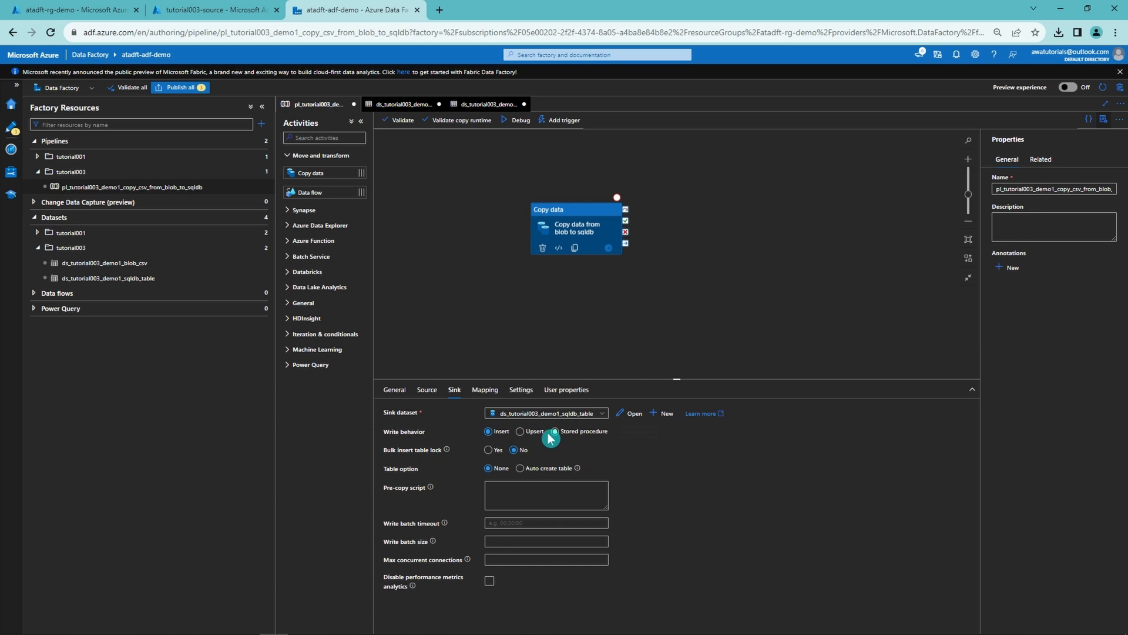
pyautogui.click(485, 390)
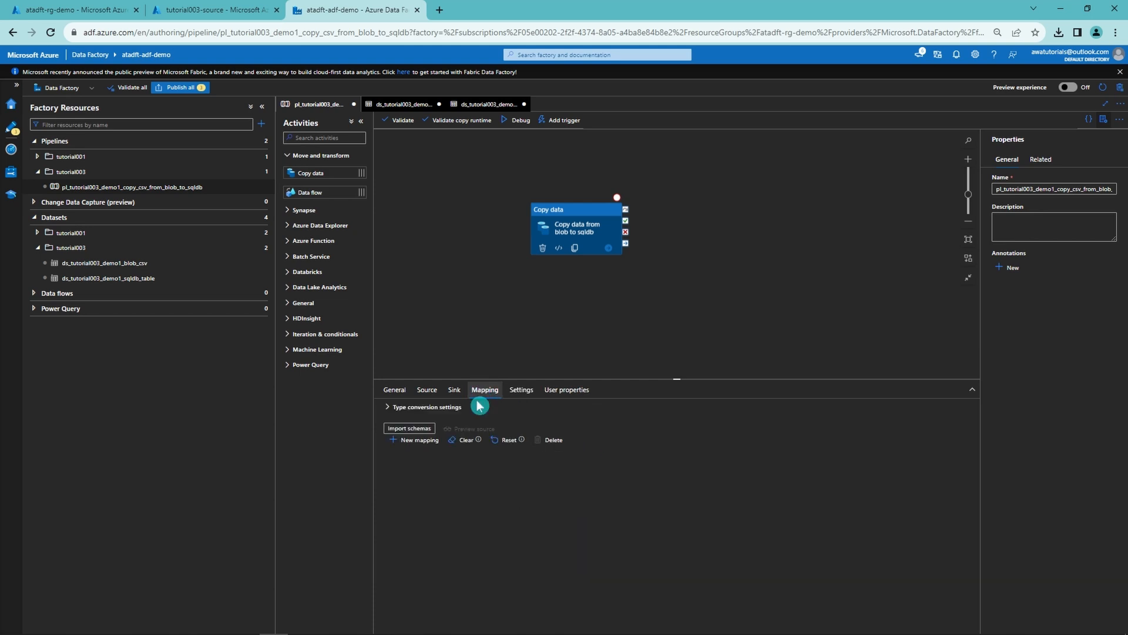
pyautogui.click(415, 427)
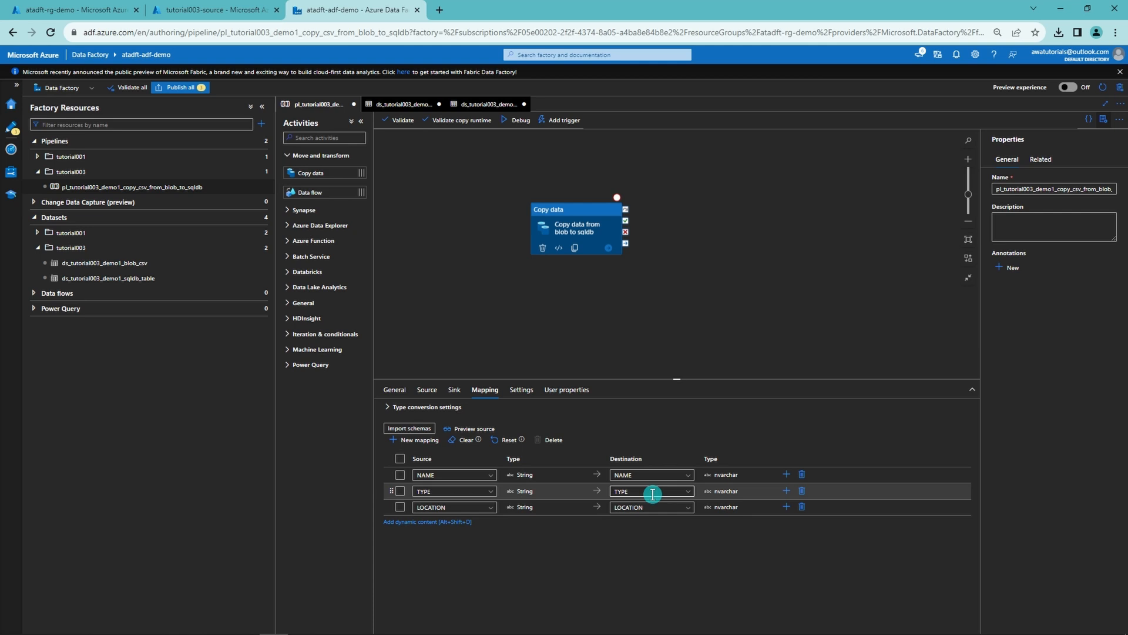
# Step: Run the copy pipeline in debug mode and refresh its run output
pyautogui.click(493, 317)
pyautogui.click(435, 126)
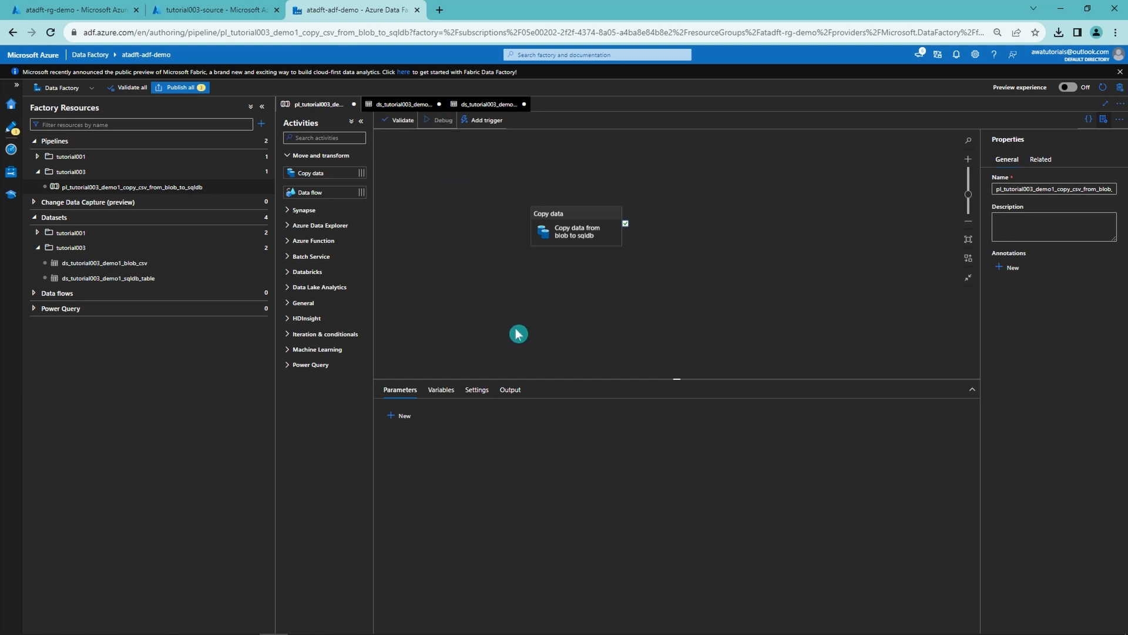
pyautogui.click(520, 387)
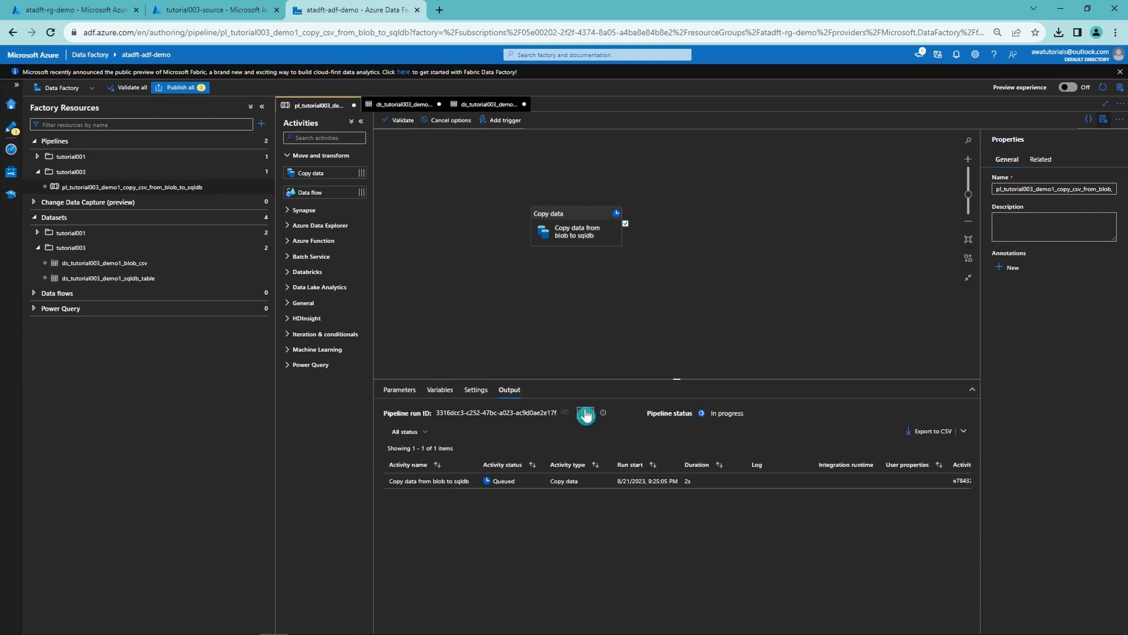
pyautogui.click(586, 414)
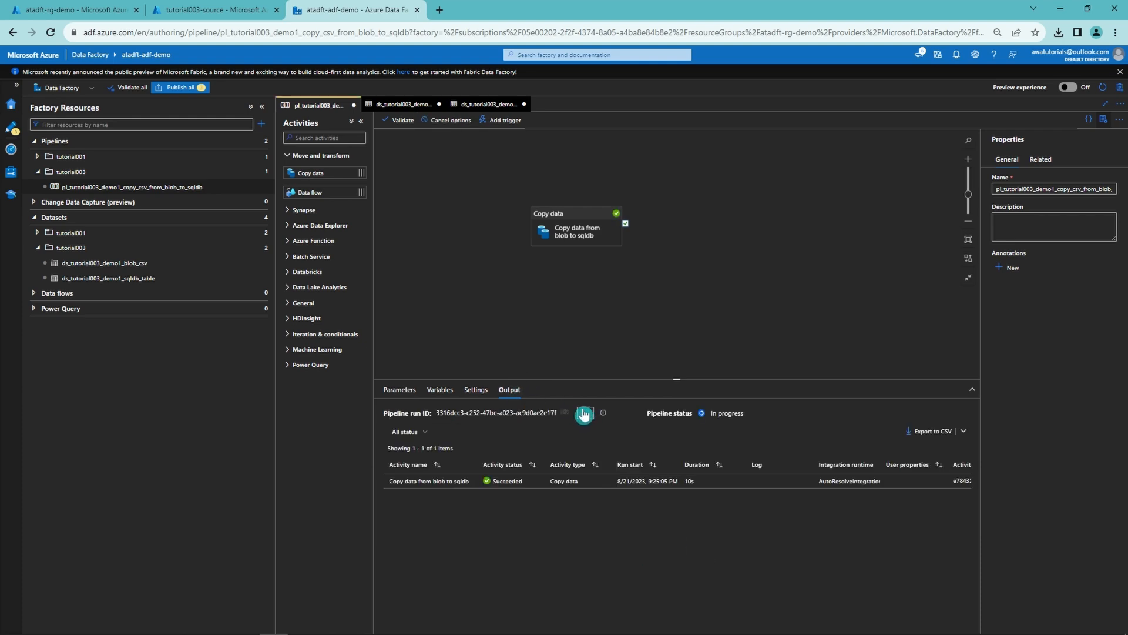
# Step: Examine the copy activity's run details, comparing the rows read with the rows written
pyautogui.click(469, 482)
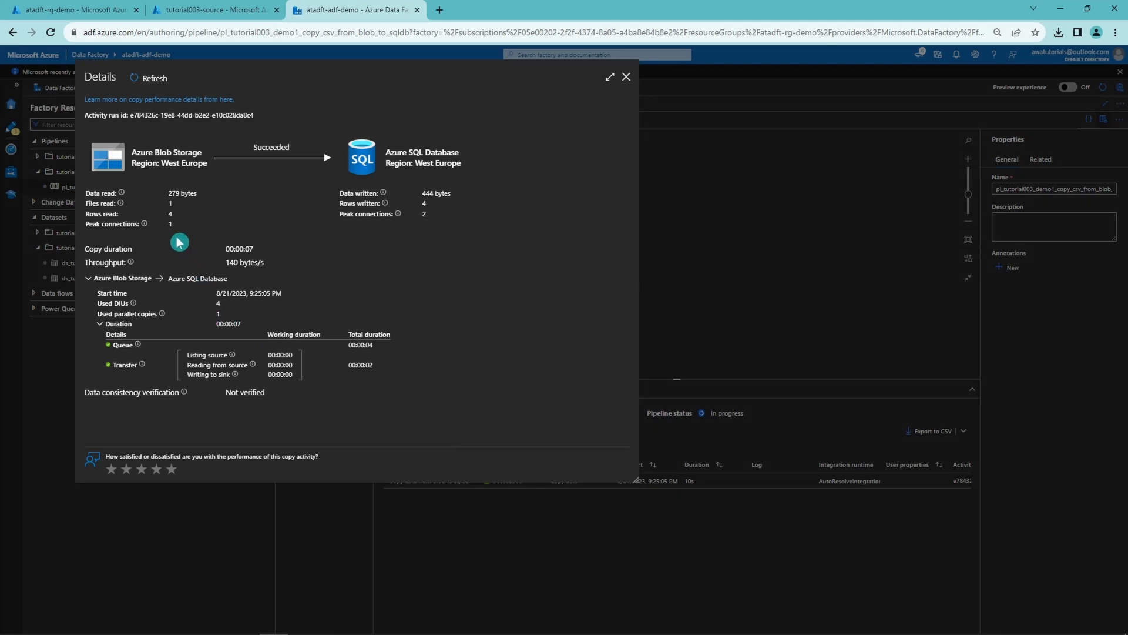
pyautogui.moveTo(86, 214); pyautogui.dragTo(127, 215)
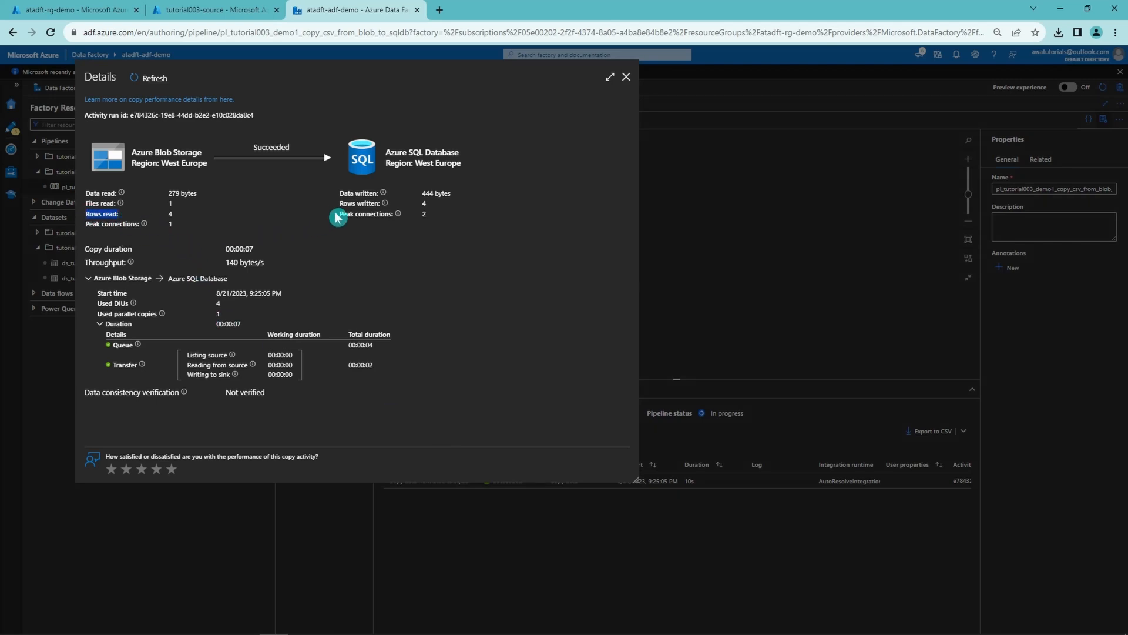
pyautogui.moveTo(339, 204); pyautogui.dragTo(382, 205)
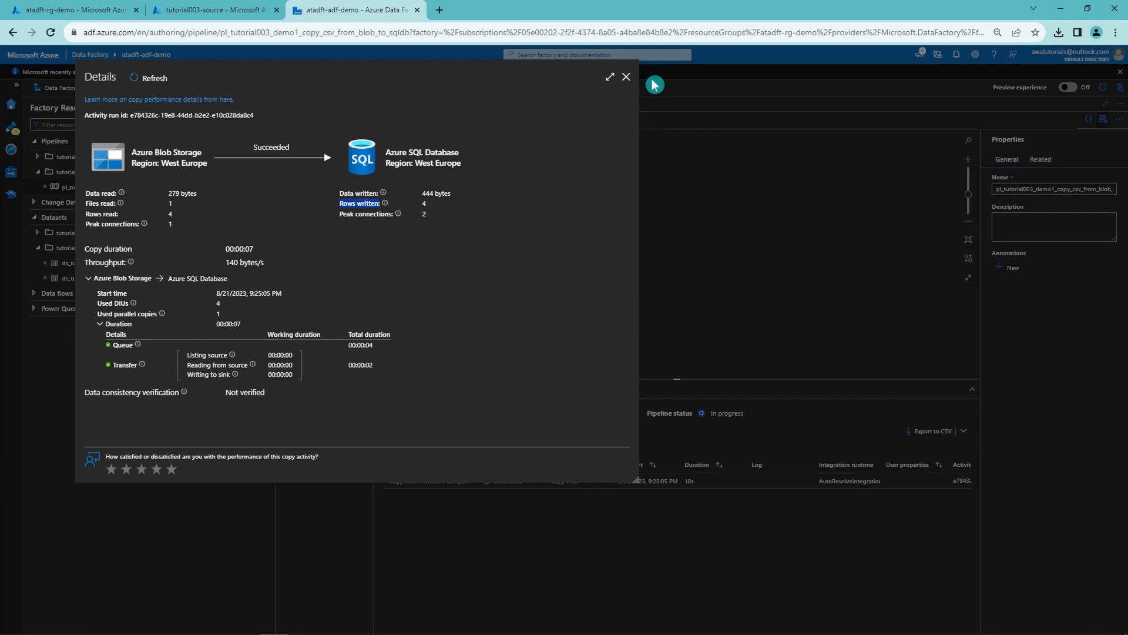
pyautogui.click(628, 80)
# Step: Switch to SQL Server Management Studio and begin a "select * from" query below the CREATE TABLE script
pyautogui.hotkey('alt', 'Tab')
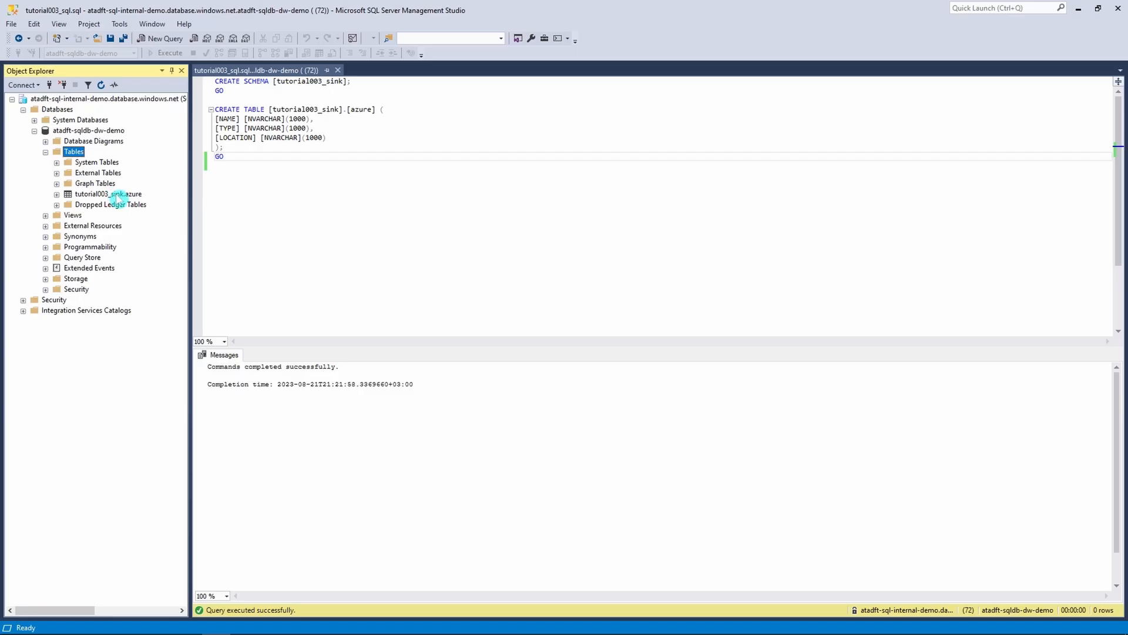
pyautogui.click(246, 155)
pyautogui.press('Return')
pyautogui.press('Return')
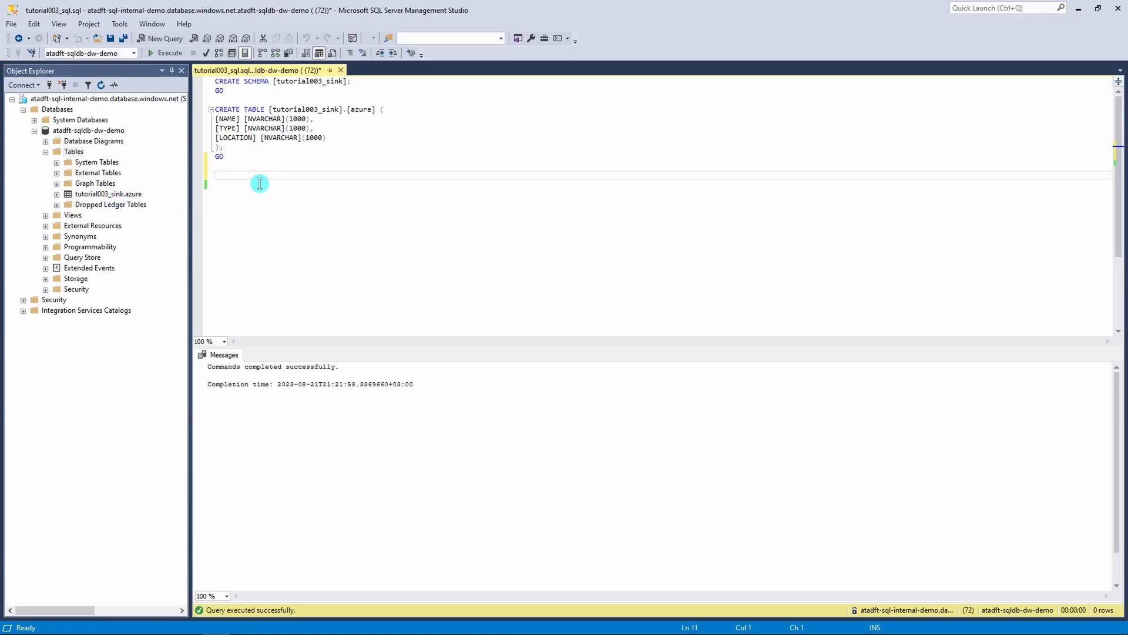
pyautogui.write('select *')
pyautogui.press('Return')
pyautogui.write('f')
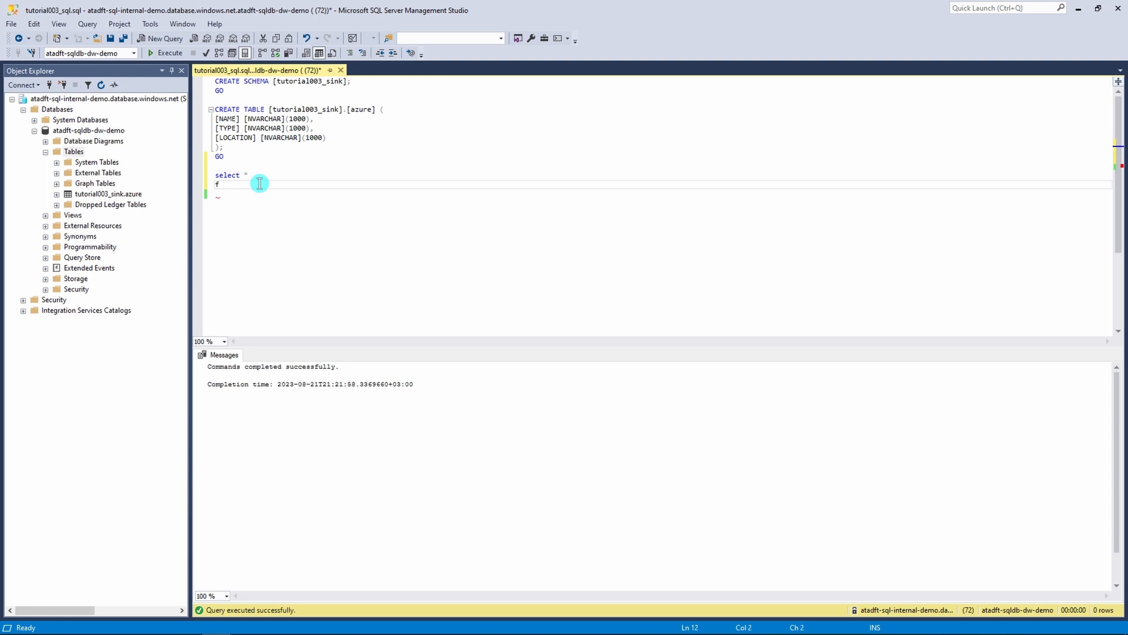
pyautogui.write('rom')
# Step: Complete the query with the table [tutorial003_sink].[azure] and execute only that select statement
pyautogui.moveTo(376, 109); pyautogui.dragTo(274, 112)
pyautogui.hotkey('ctrl', 'c')
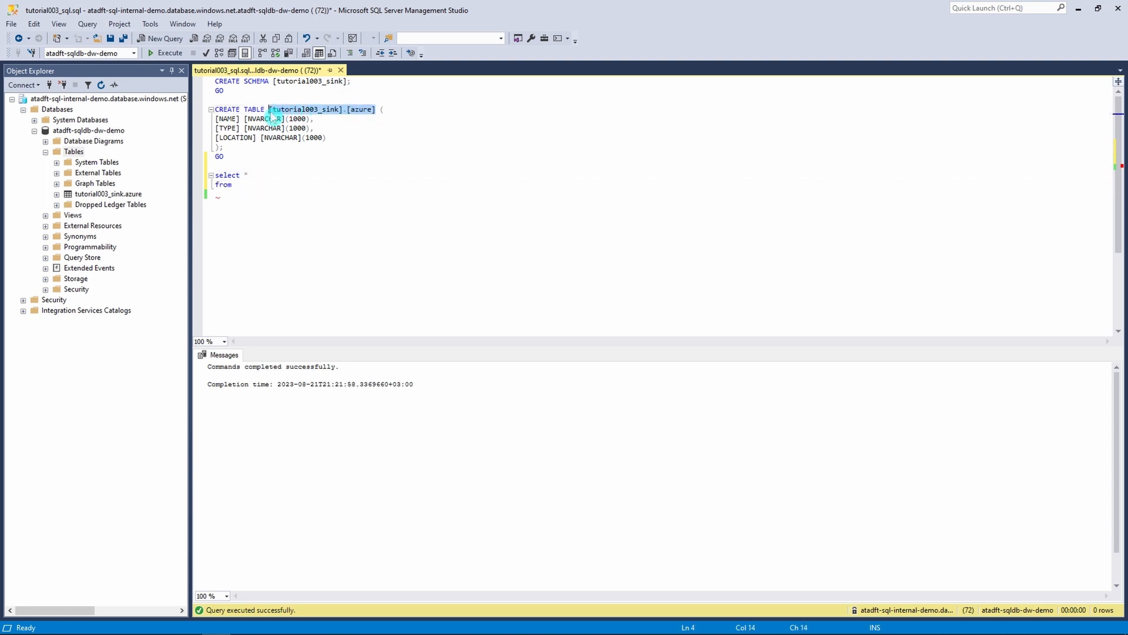
pyautogui.click(239, 184)
pyautogui.hotkey('ctrl', 'v')
pyautogui.moveTo(342, 184); pyautogui.dragTo(213, 175)
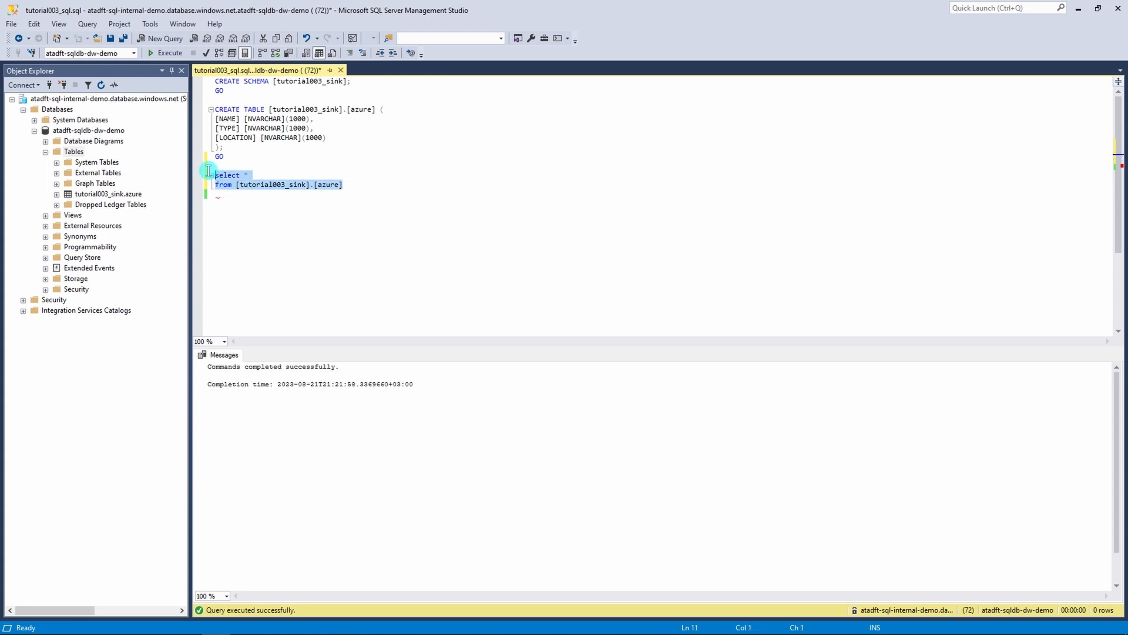
pyautogui.click(165, 53)
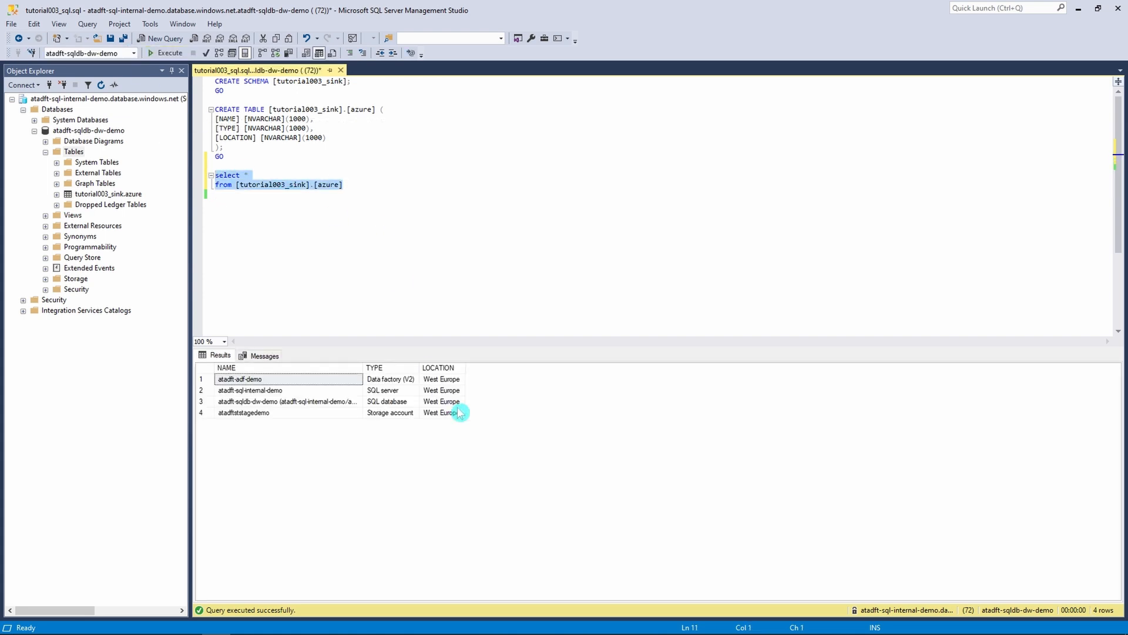
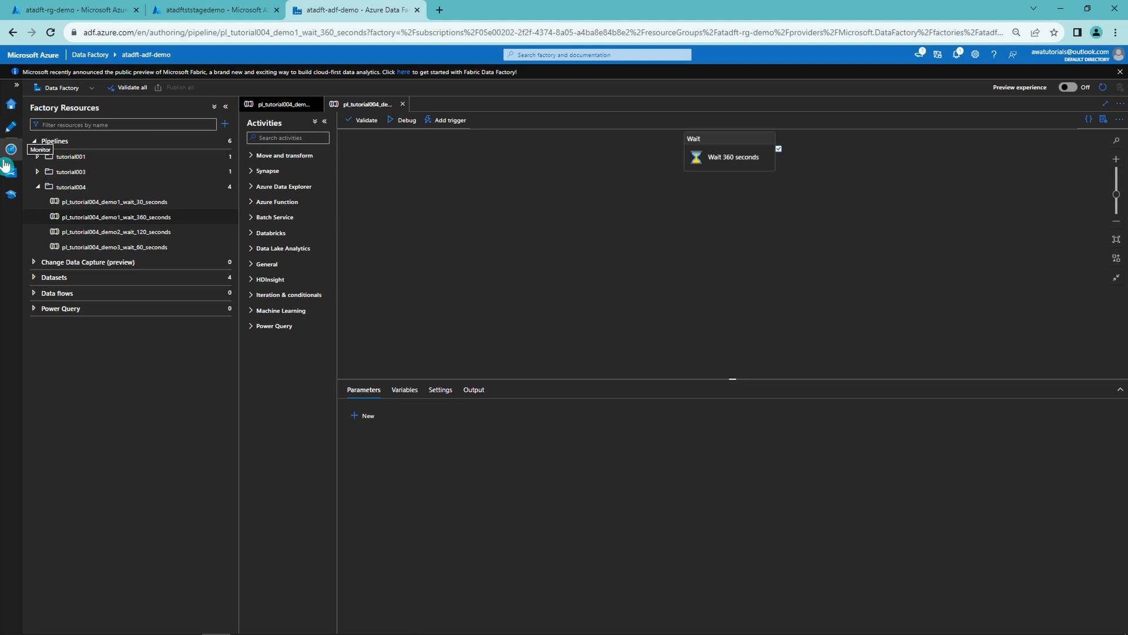
# Step: Switch to Azure Data Factory, start a new trigger in the factory's trigger management, and name it trg_tutorial004_demo1_schedule
pyautogui.click(7, 170)
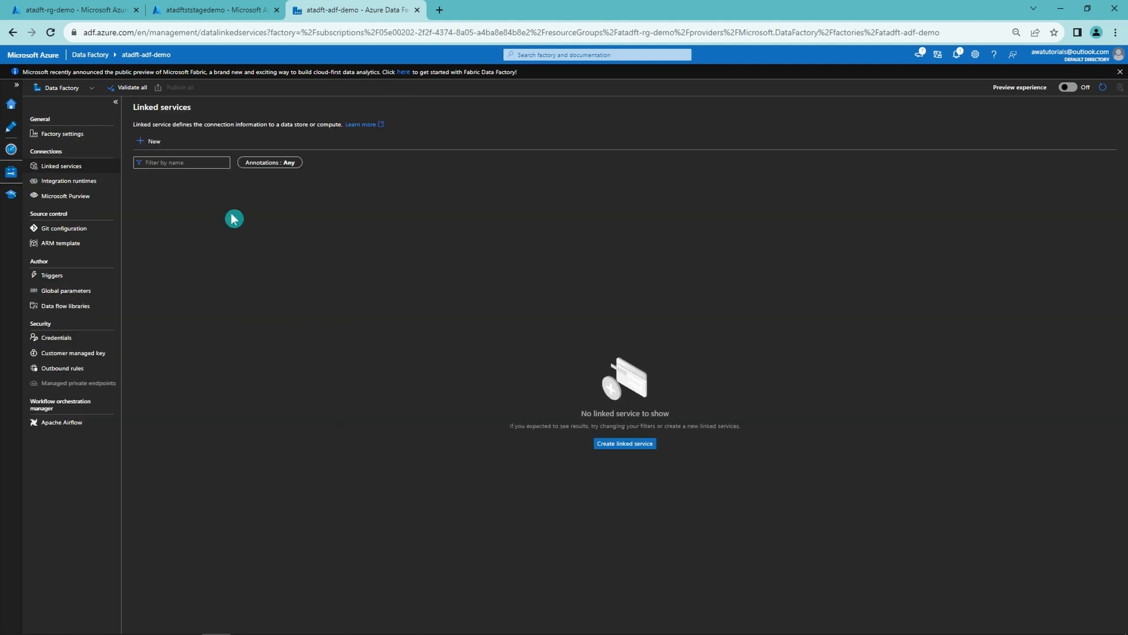
pyautogui.click(68, 276)
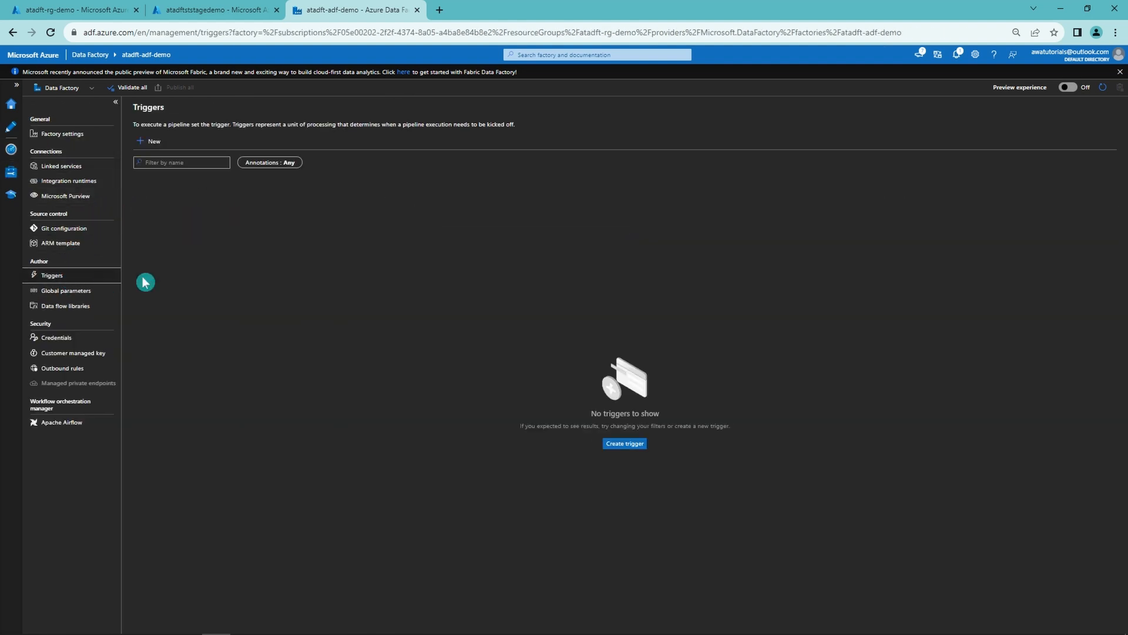
pyautogui.click(152, 143)
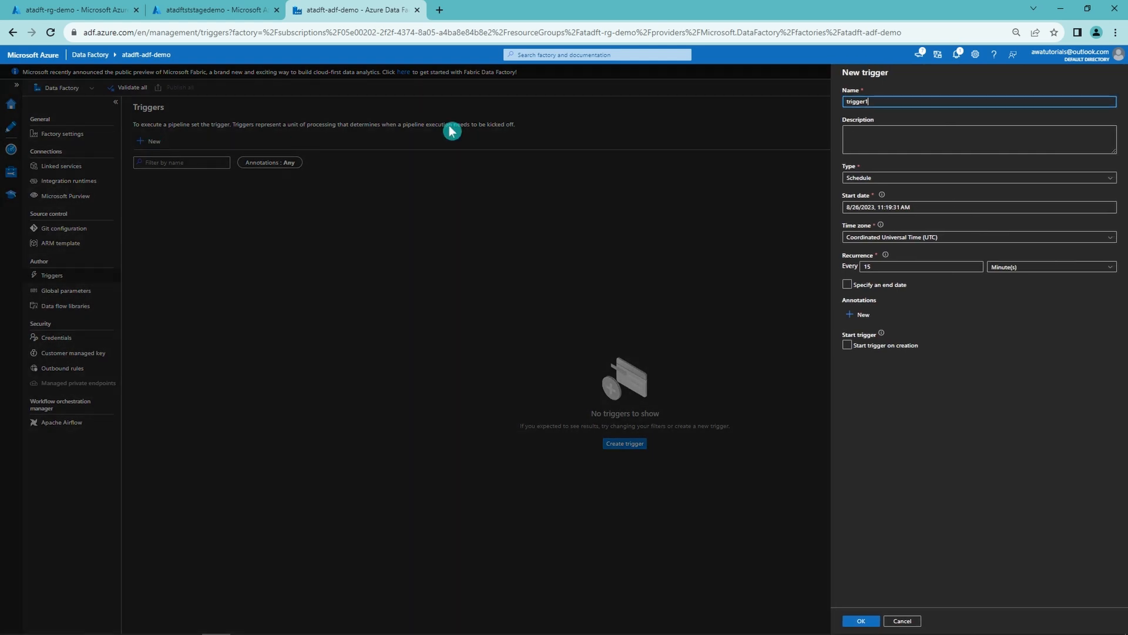
pyautogui.moveTo(857, 102); pyautogui.dragTo(842, 107)
pyautogui.hotkey('alt', 'Tab')
pyautogui.doubleClick(863, 104)
pyautogui.write('trg_tutorial004_demo1_schedule')
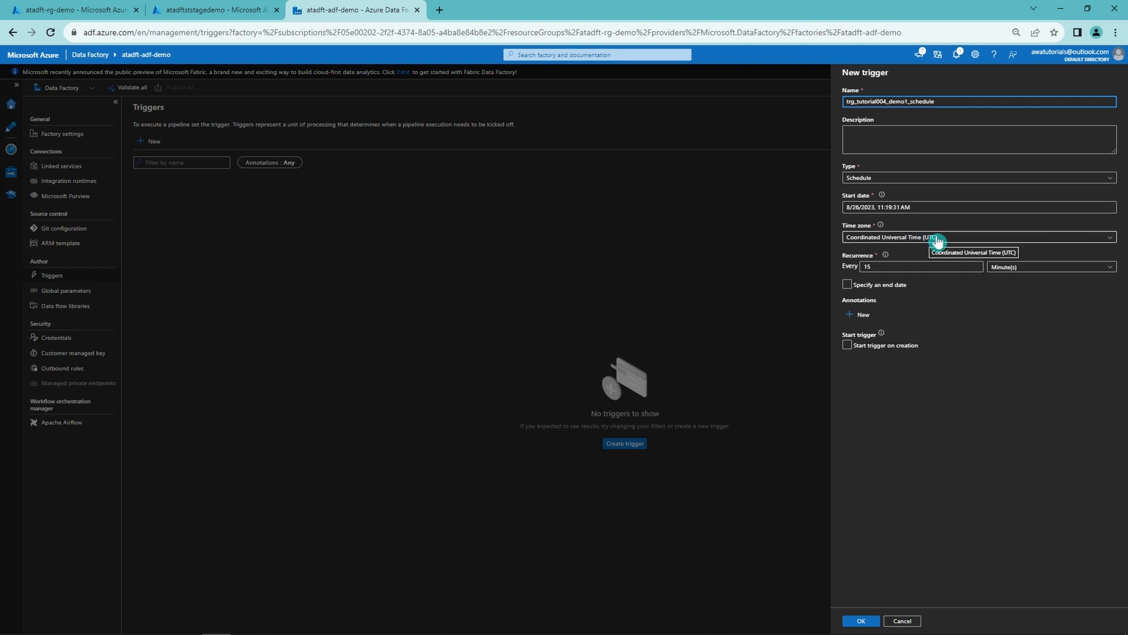
# Step: Set the trigger's recurrence to every 5 minutes, enable starting on creation, and create the trigger
pyautogui.moveTo(935, 266); pyautogui.dragTo(861, 268)
pyautogui.write('5')
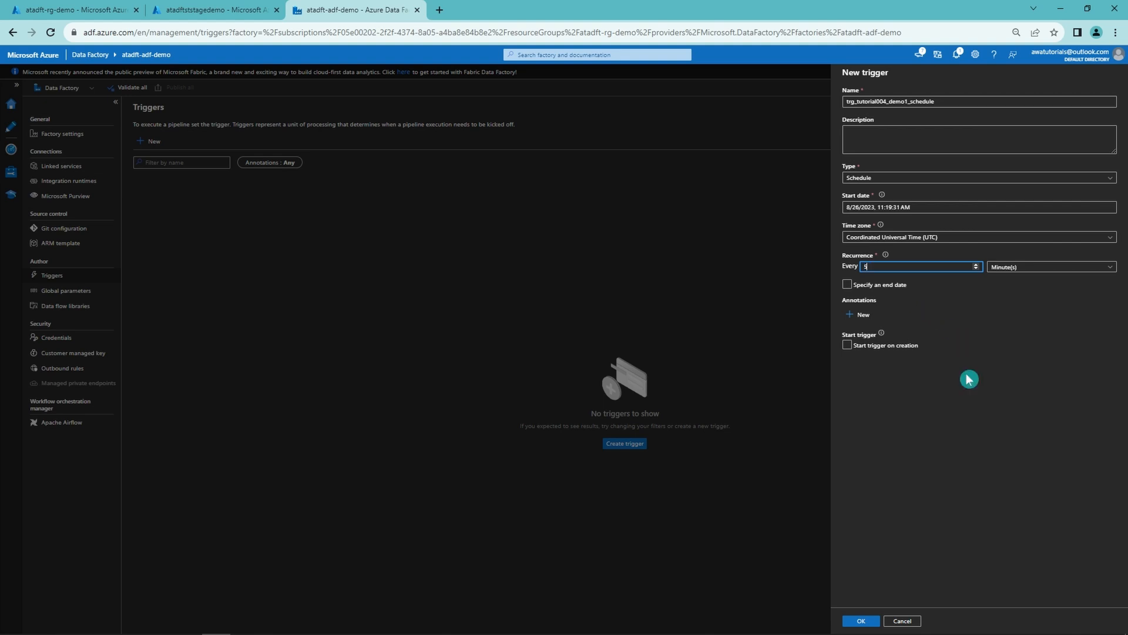
pyautogui.click(931, 411)
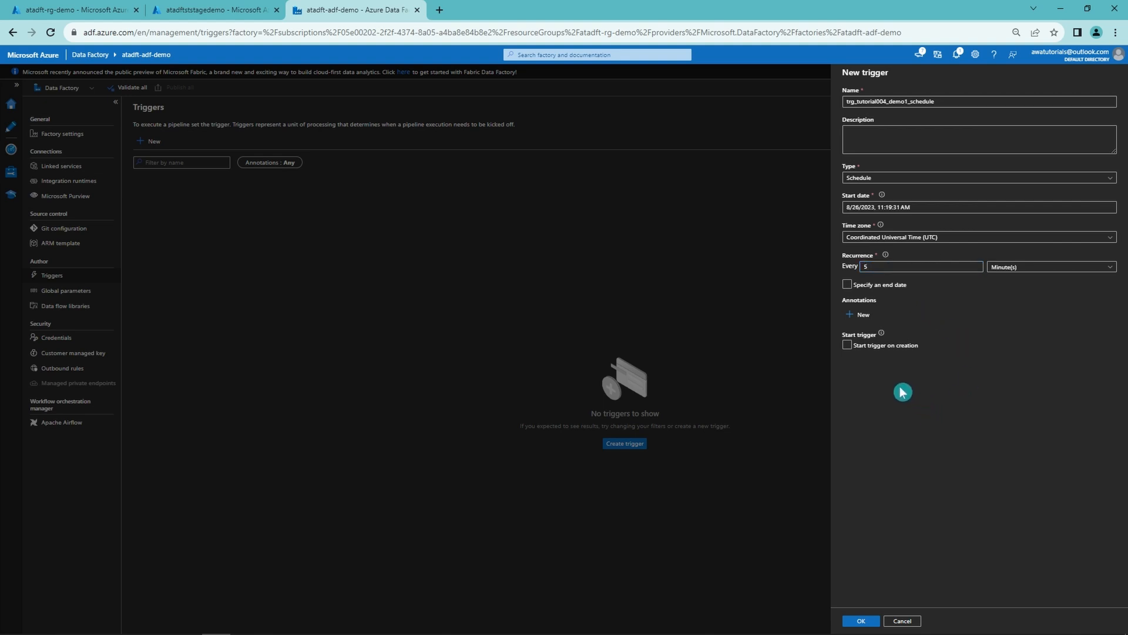
pyautogui.click(847, 346)
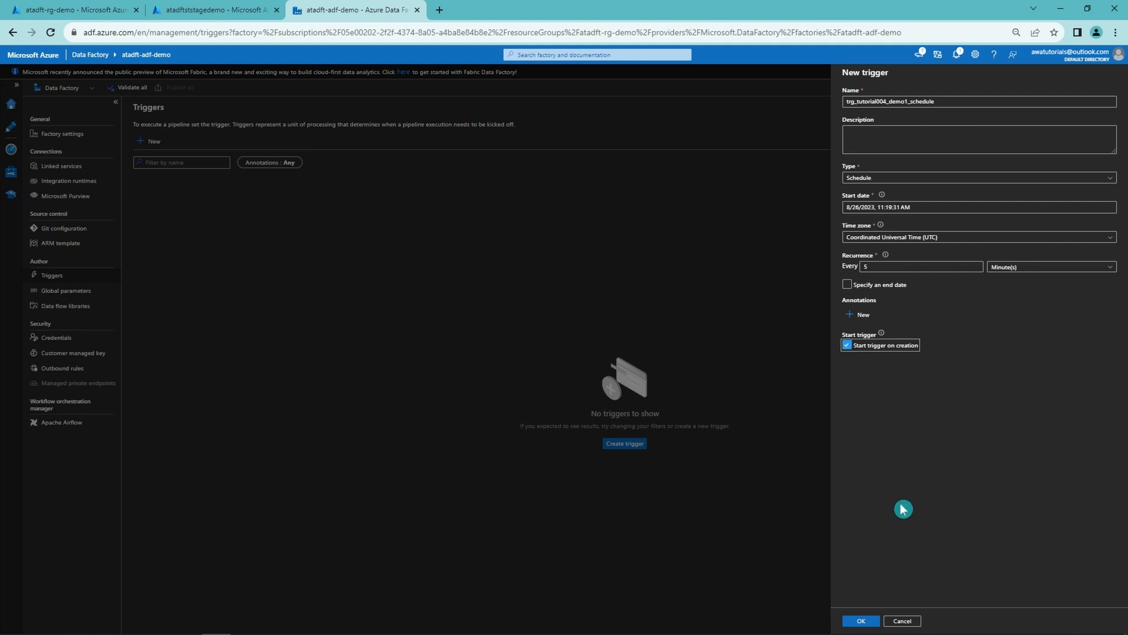
pyautogui.click(861, 622)
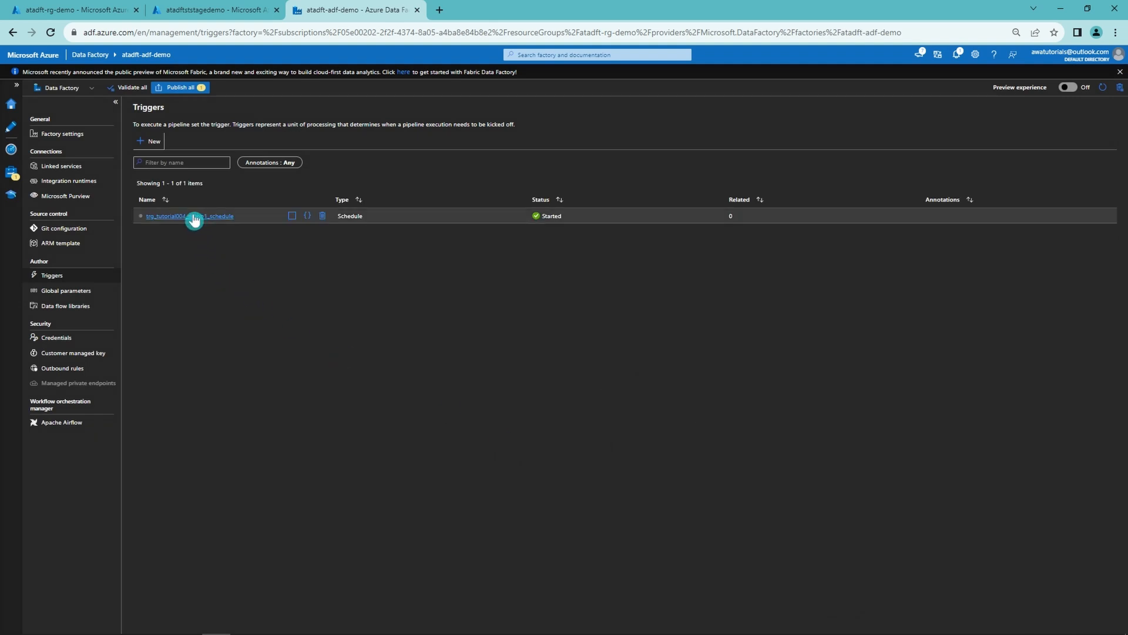
# Step: Attach the existing trigger trg_tutorial004_demo1_schedule to the pipeline pl_tutorial004_demo1_wait_30_seconds, keeping its settings
pyautogui.click(10, 132)
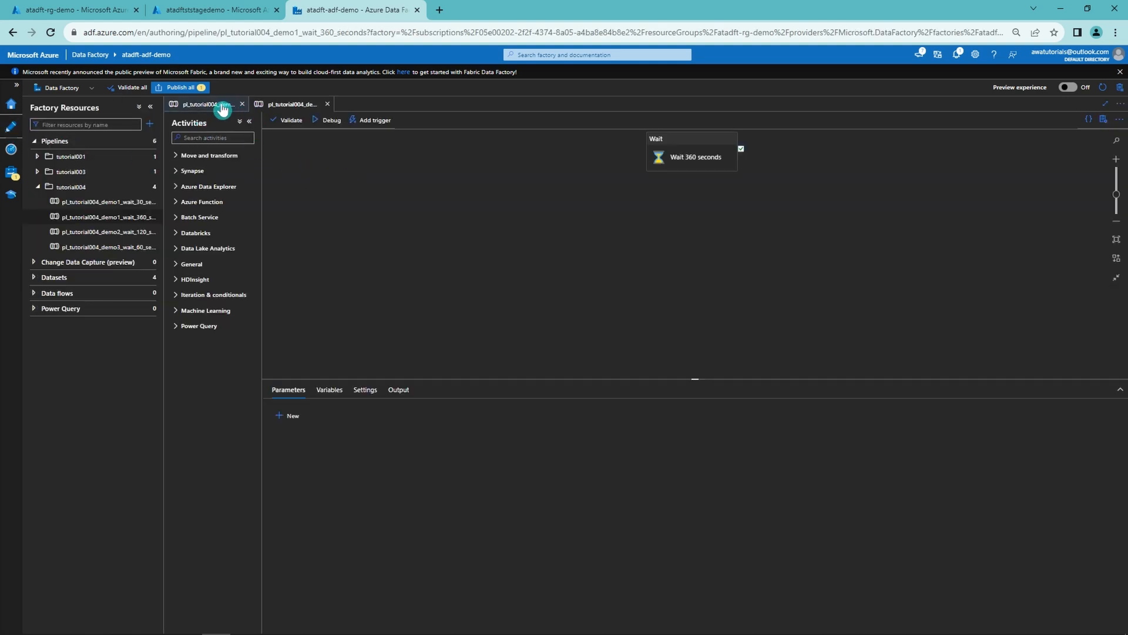
pyautogui.click(292, 104)
pyautogui.click(372, 120)
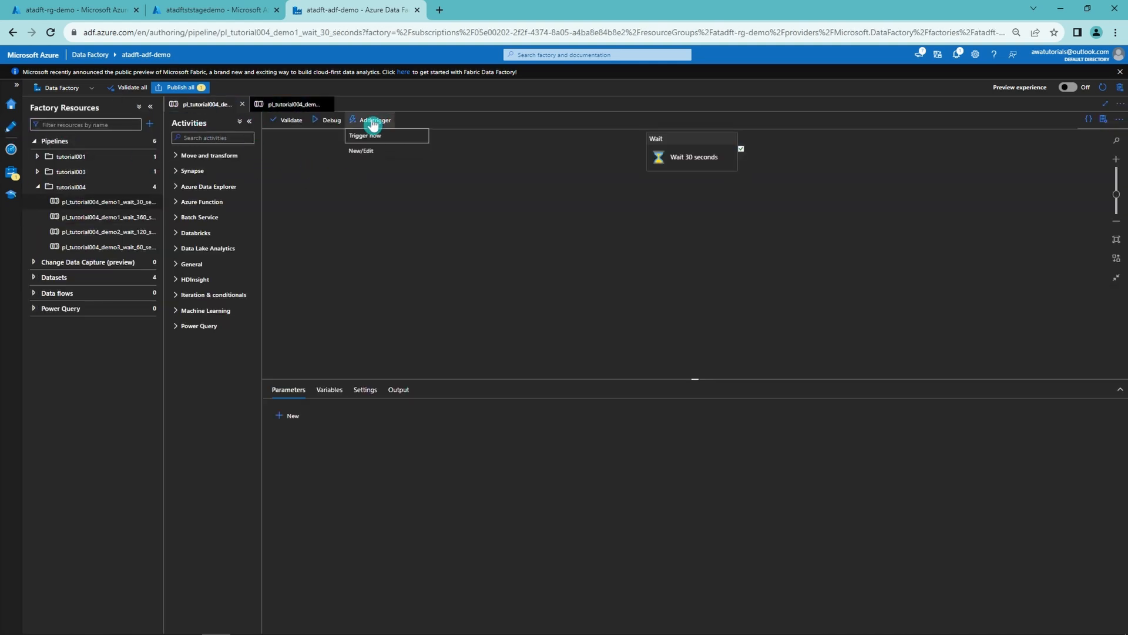
pyautogui.click(377, 151)
pyautogui.click(925, 104)
pyautogui.click(899, 151)
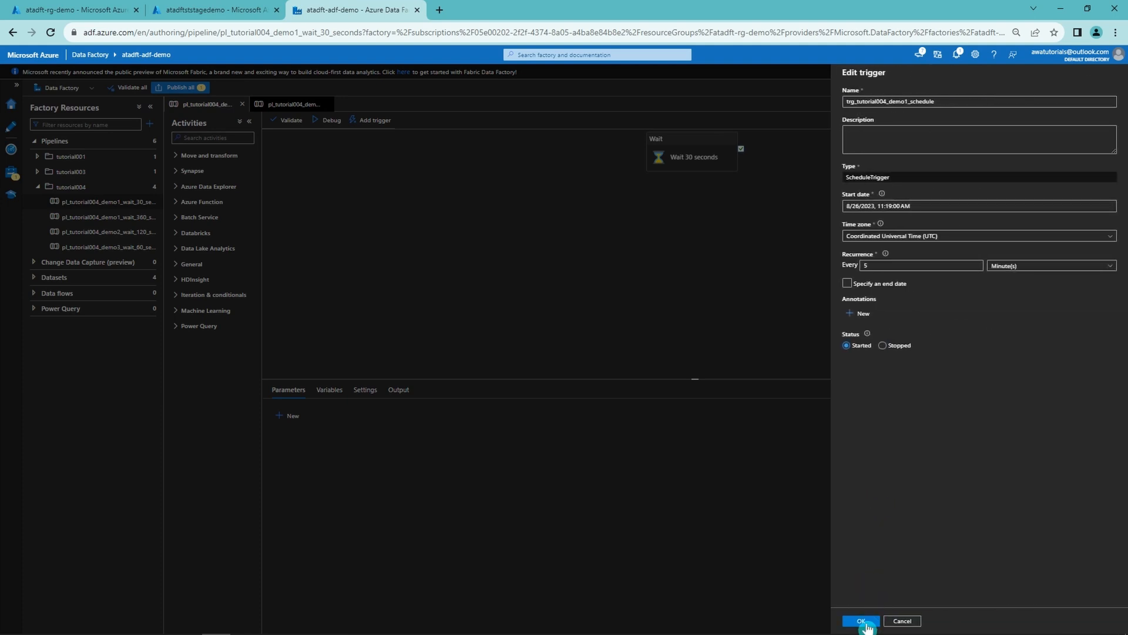
pyautogui.click(862, 622)
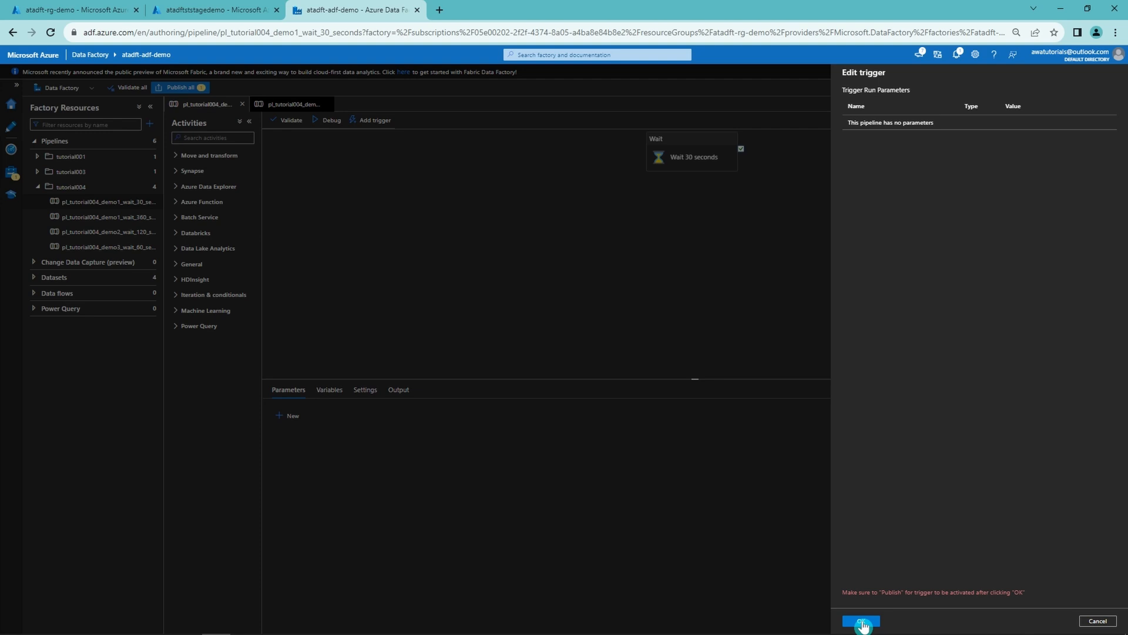
pyautogui.click(862, 622)
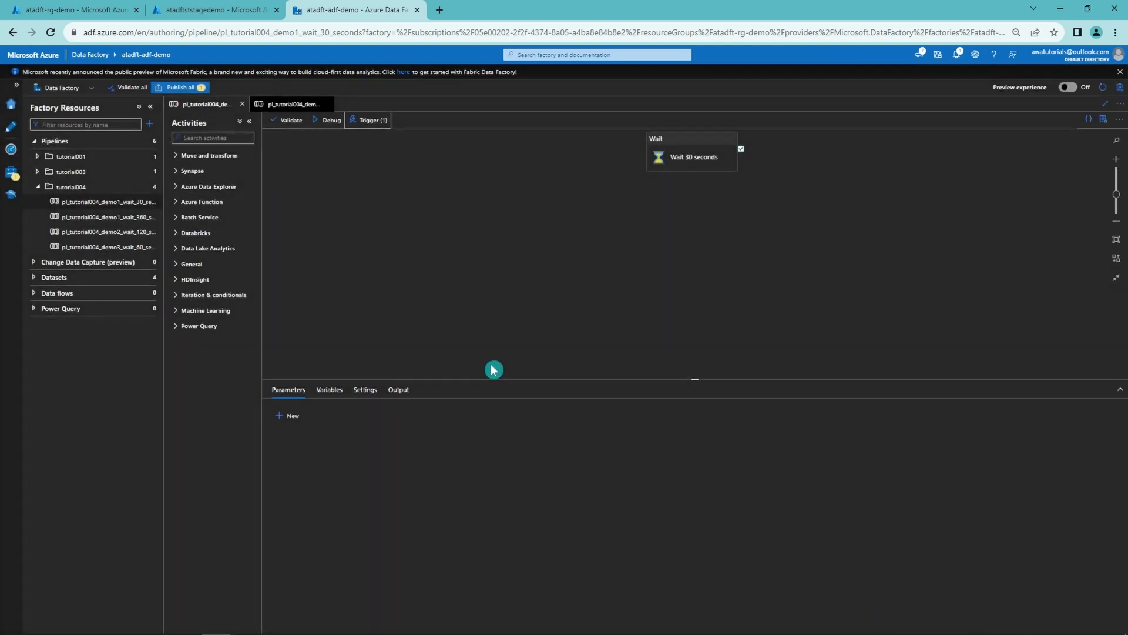
# Step: Attach trg_tutorial004_demo1_schedule to the pipeline pl_tutorial004_demo1_wait_360_seconds as well
pyautogui.click(297, 106)
pyautogui.click(377, 119)
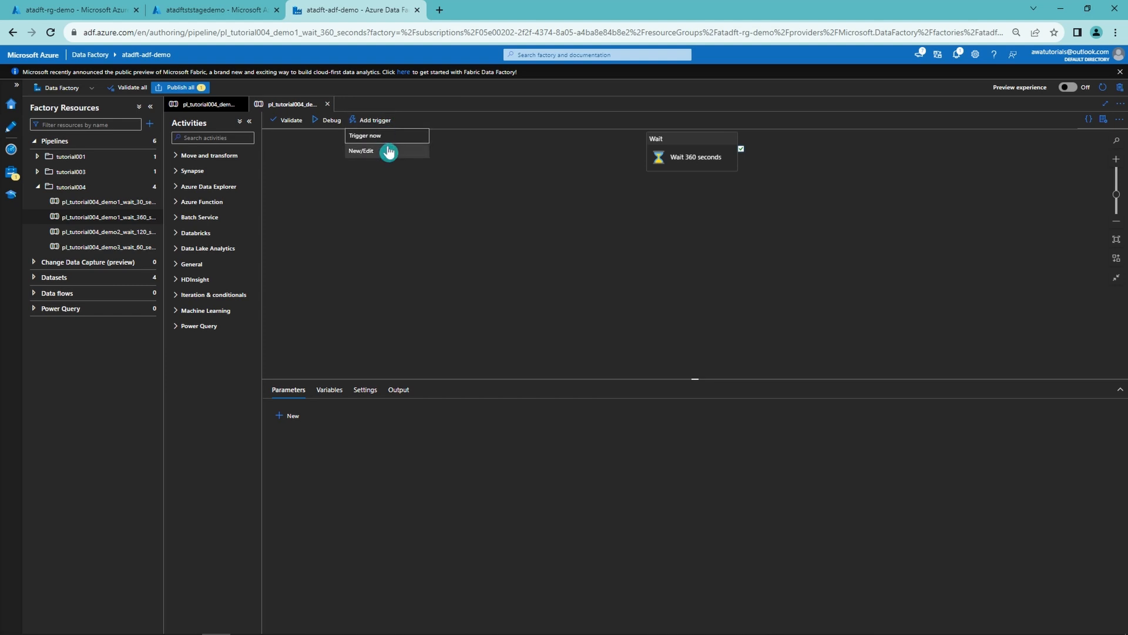
pyautogui.click(361, 151)
pyautogui.click(880, 103)
pyautogui.click(894, 154)
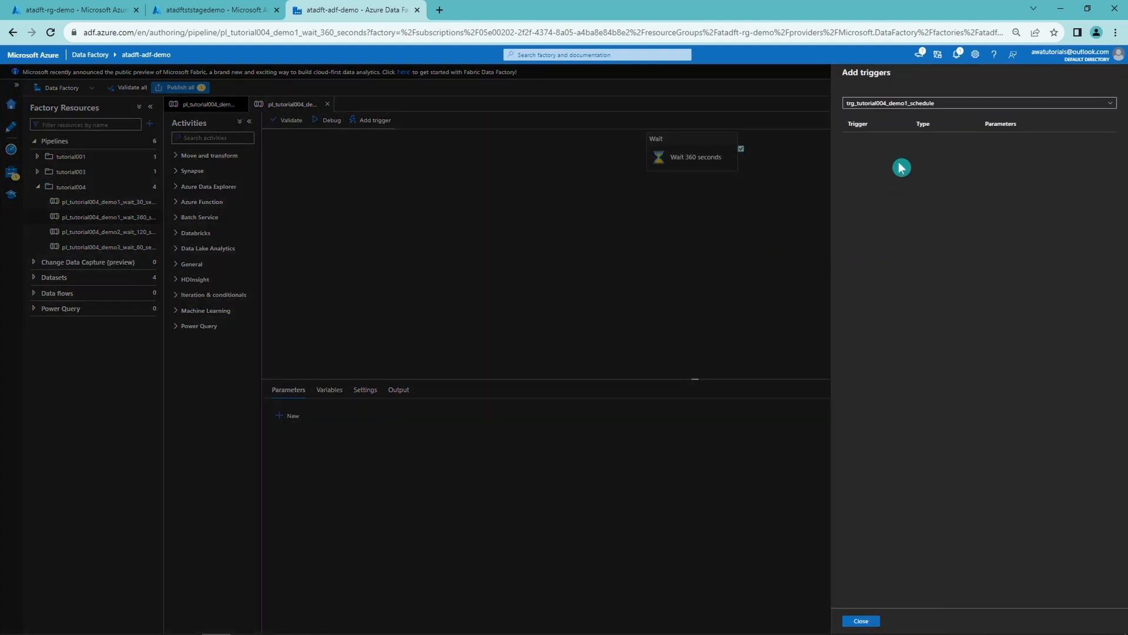
pyautogui.click(863, 622)
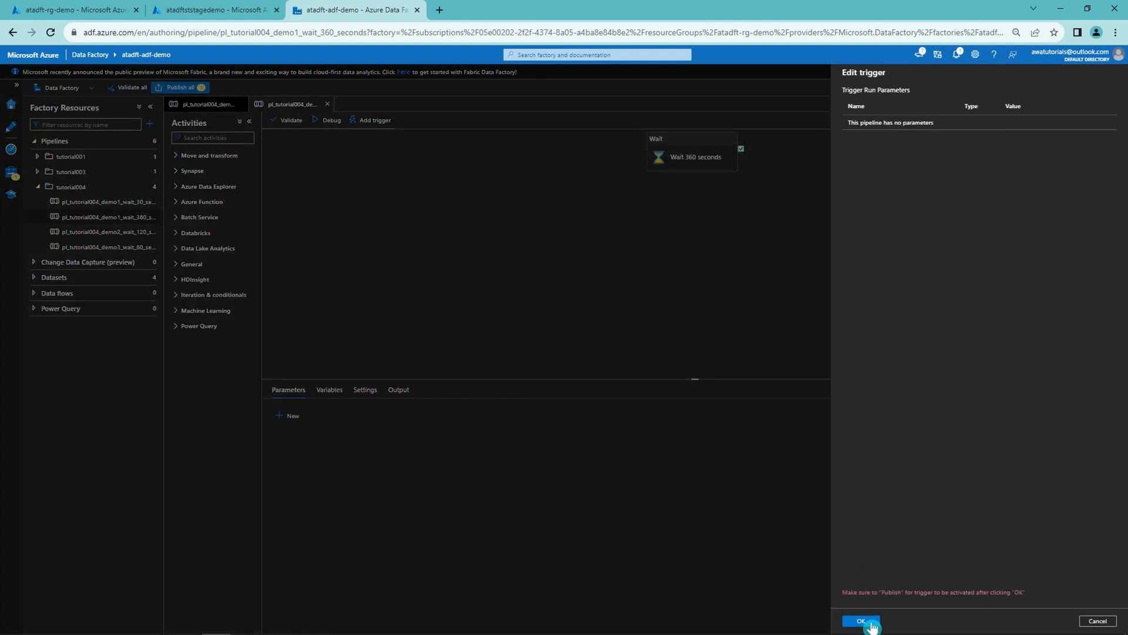
pyautogui.click(868, 623)
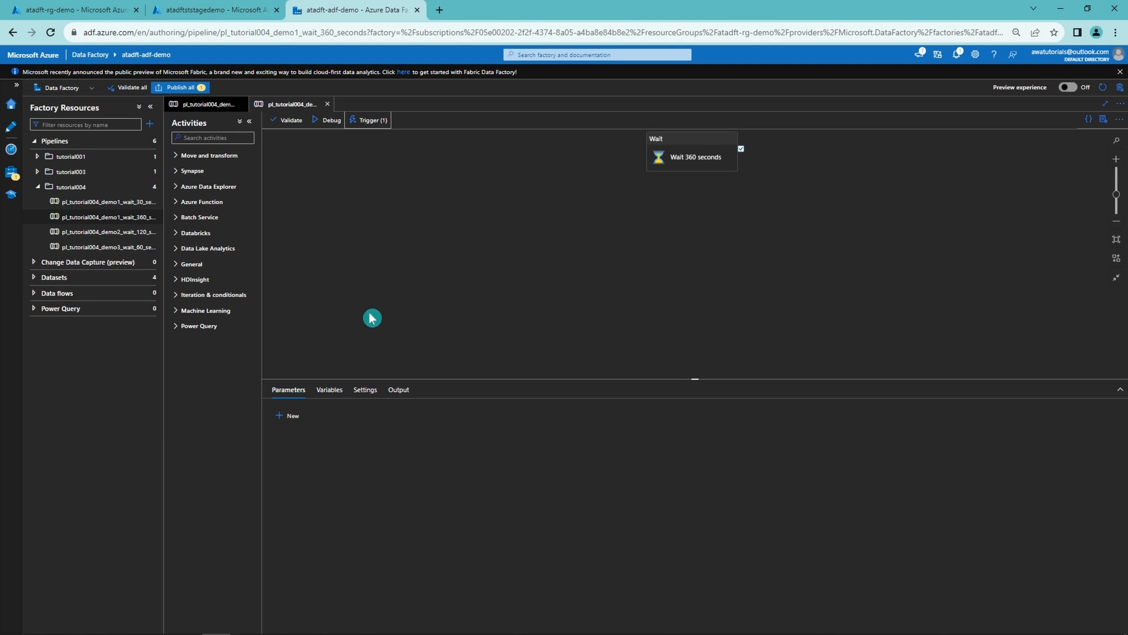
# Step: Check the trigger on the 30-second wait pipeline and publish the pending trigger to the live environment
pyautogui.click(191, 104)
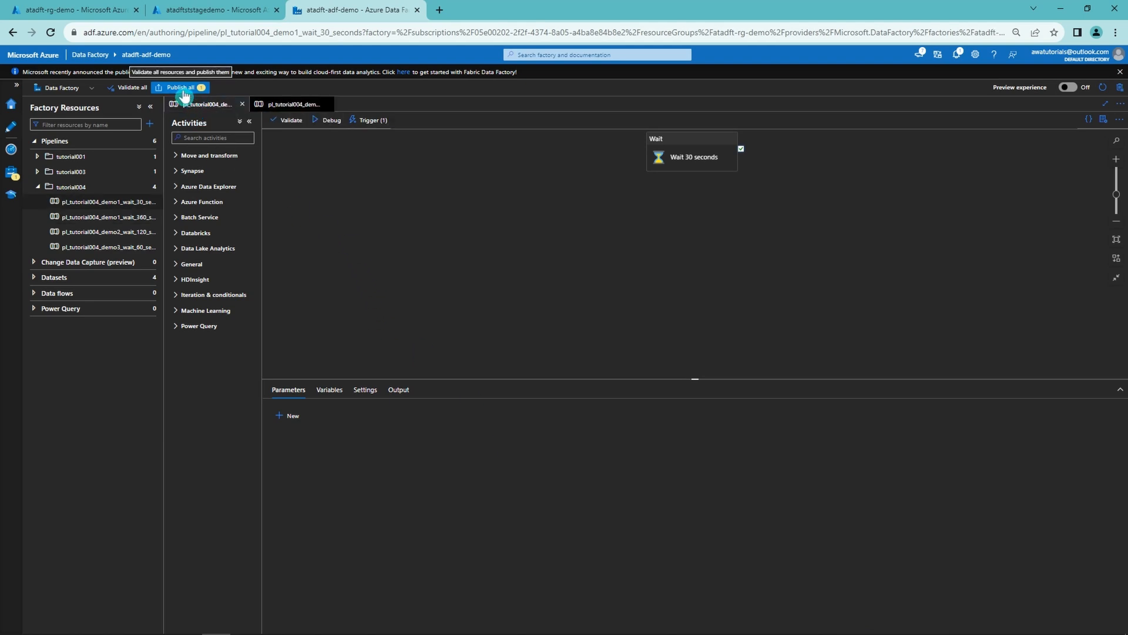
pyautogui.click(184, 91)
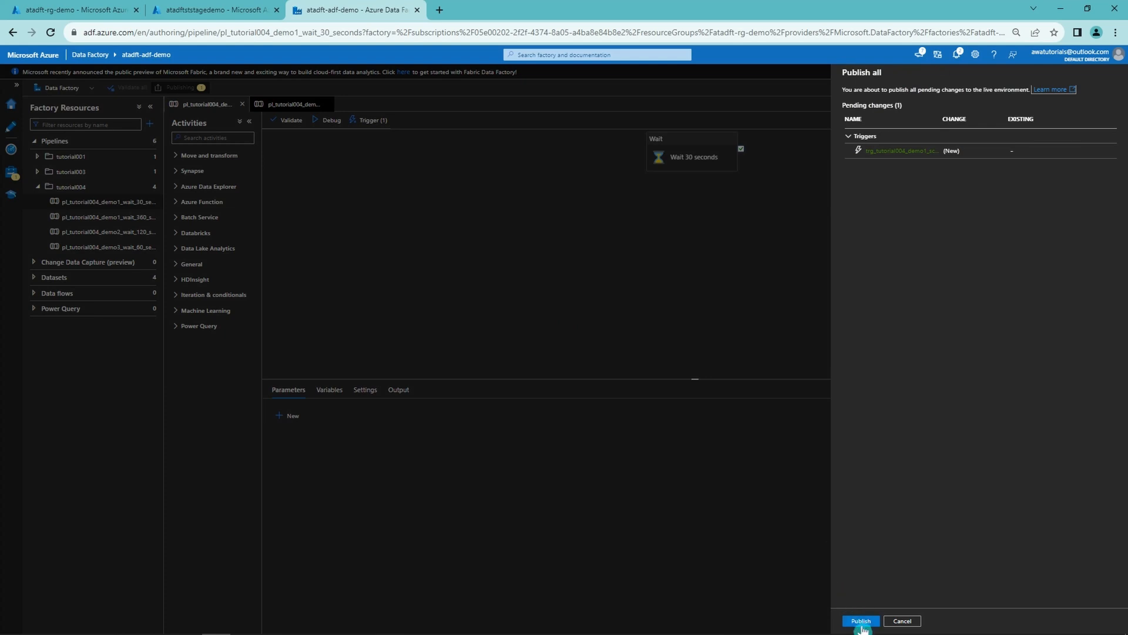
pyautogui.click(860, 619)
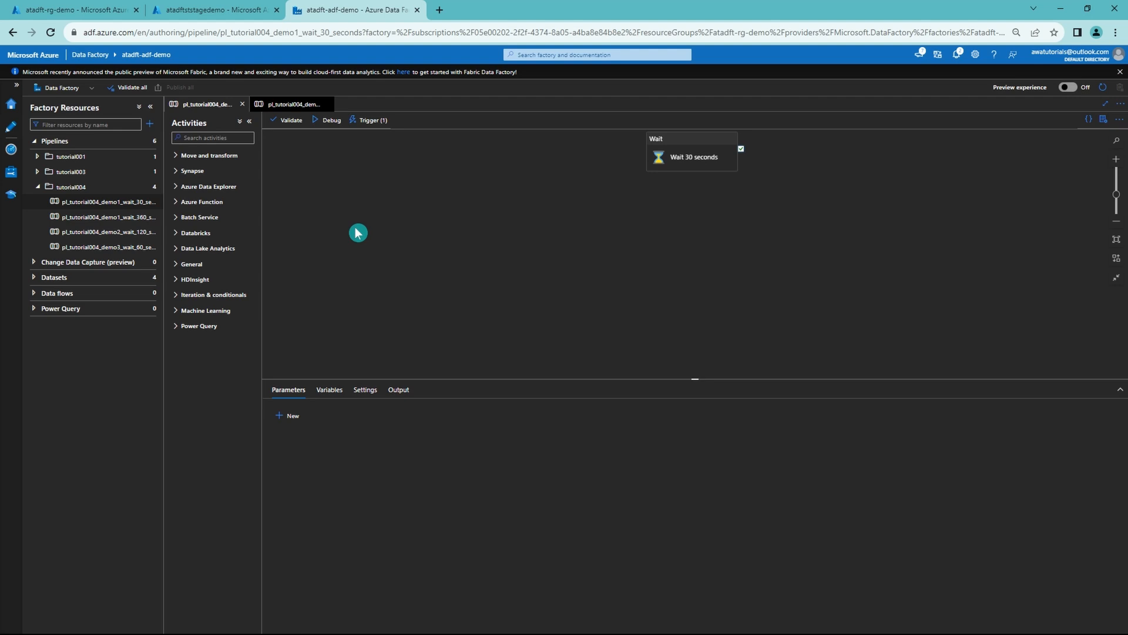
# Step: Monitor the triggered pipeline runs, refreshing the list and widening the pipeline name column to read the full names
pyautogui.click(12, 149)
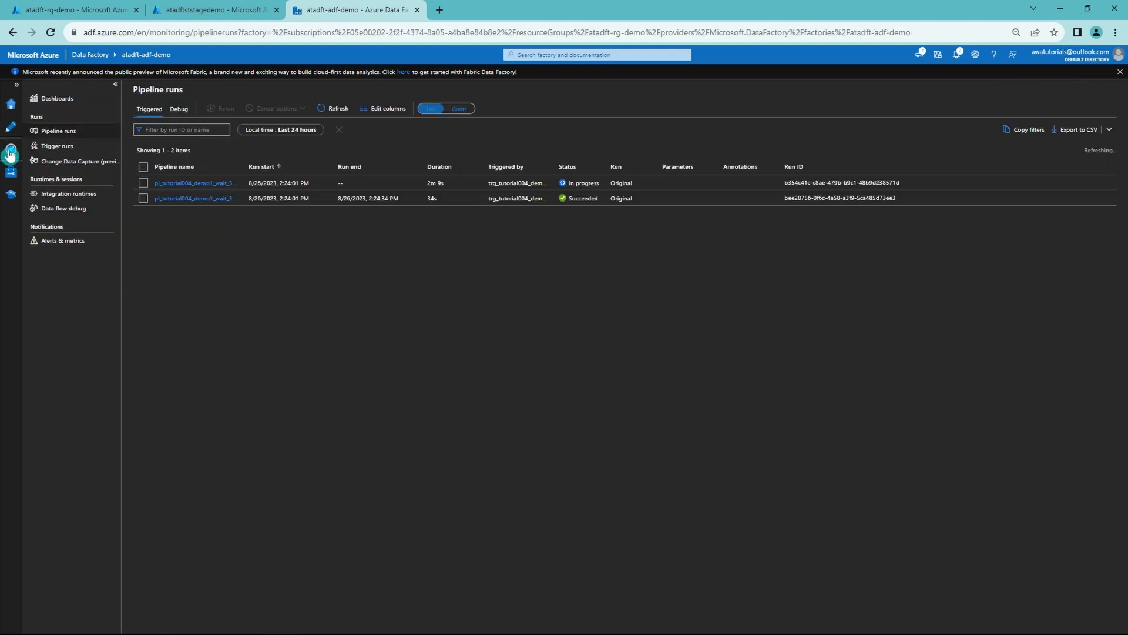
pyautogui.click(340, 111)
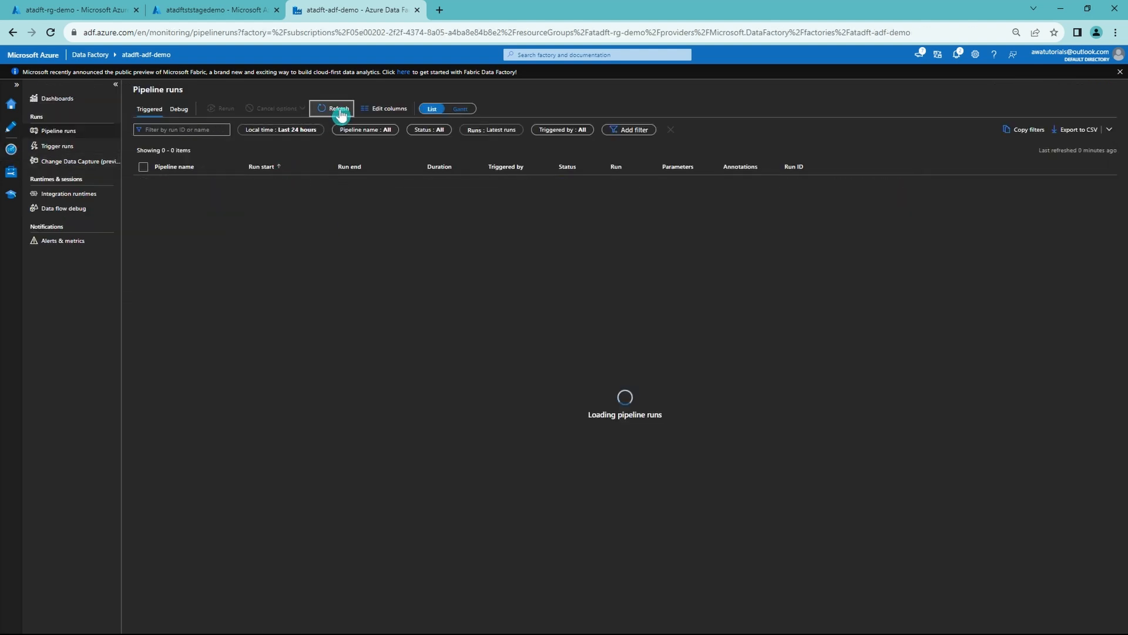
pyautogui.click(342, 113)
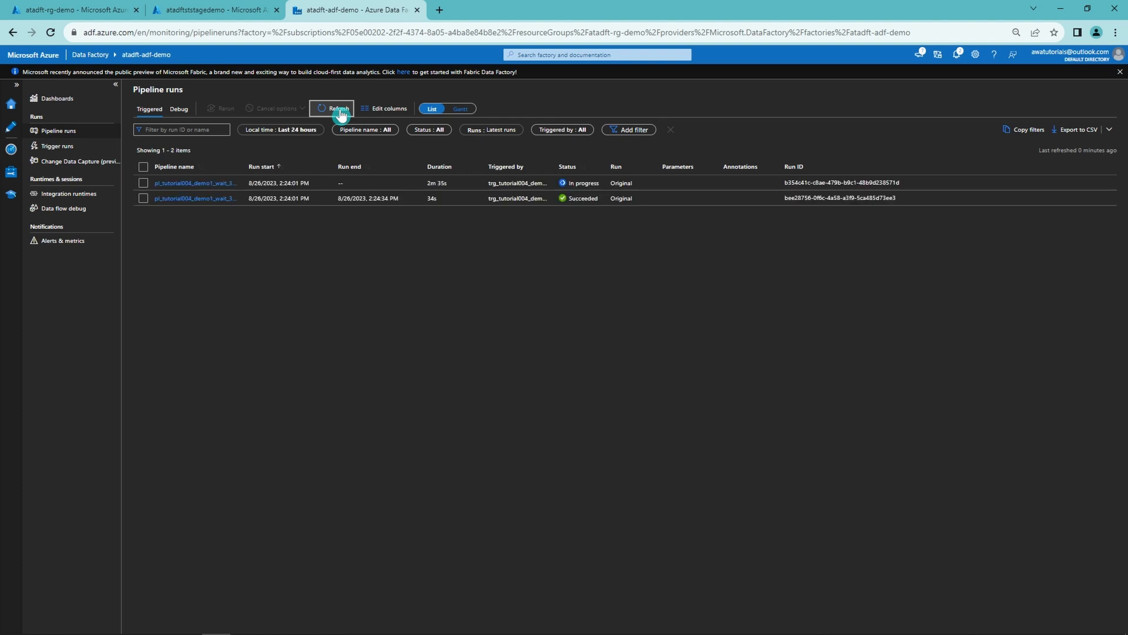
pyautogui.click(339, 112)
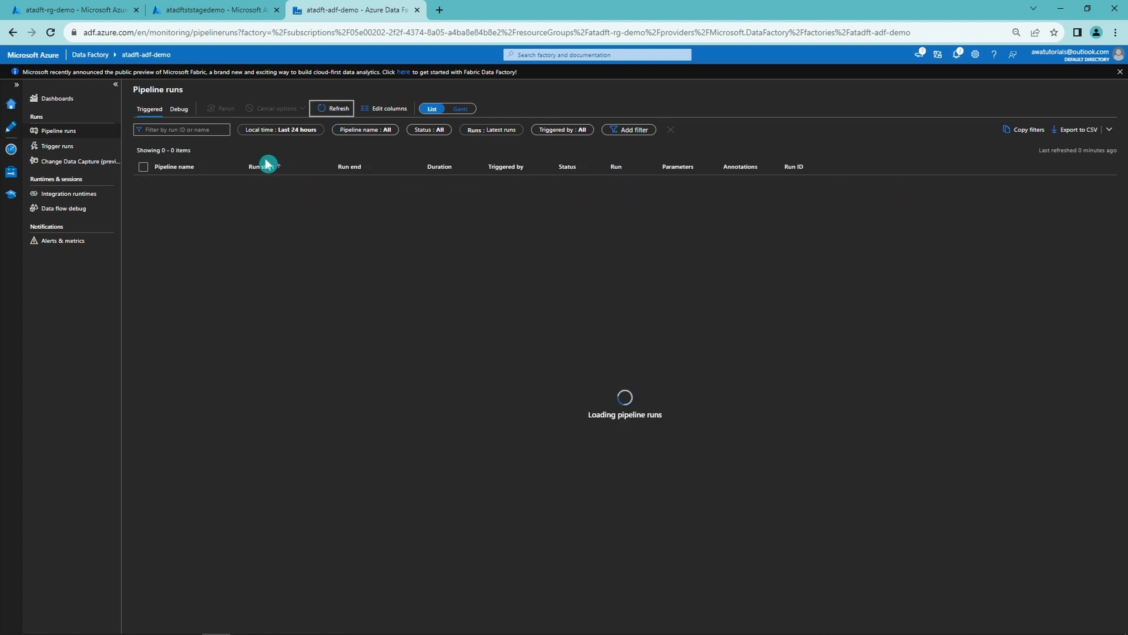
pyautogui.moveTo(282, 169); pyautogui.dragTo(281, 170)
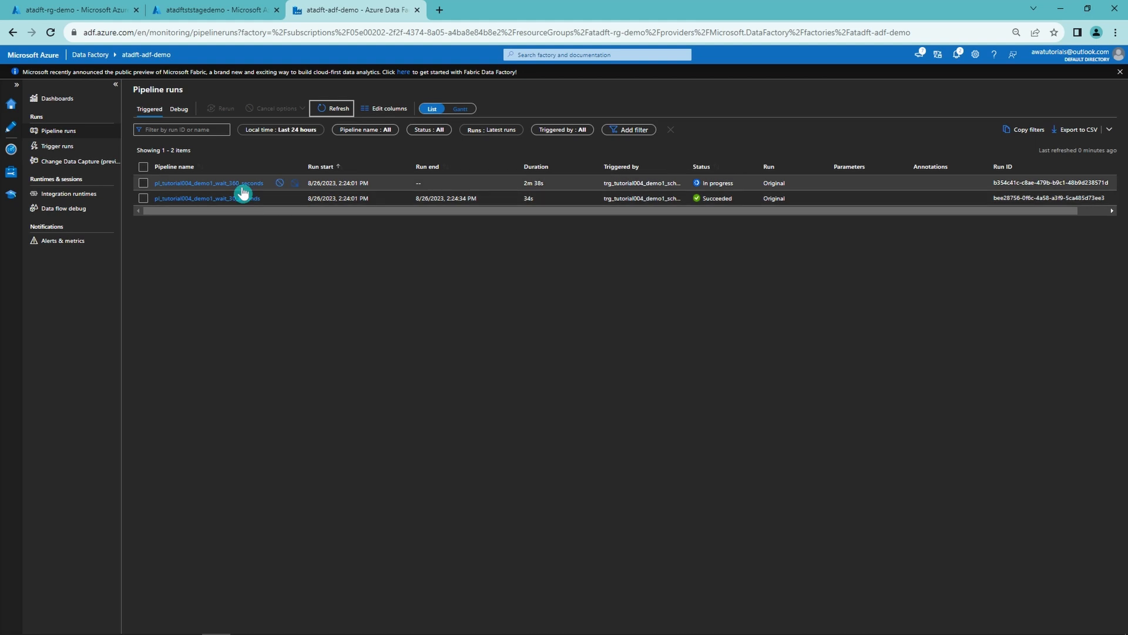
# Step: Review the trigger runs, and return to the pipeline runs and refresh them repeatedly to check for the next scheduled executions
pyautogui.click(57, 146)
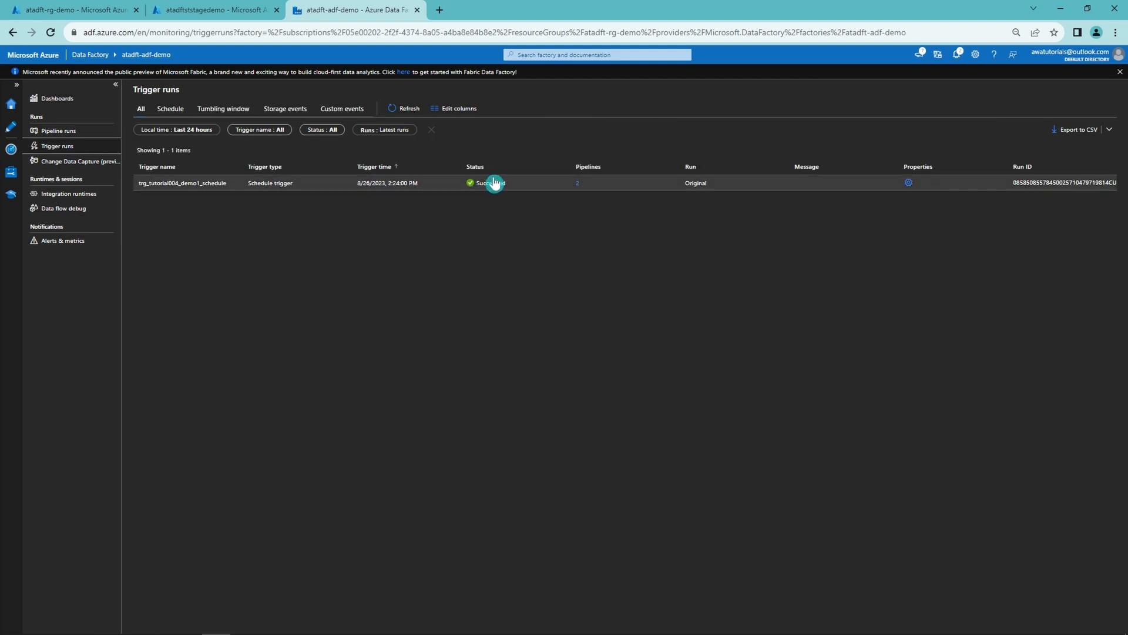
pyautogui.click(86, 134)
pyautogui.click(341, 110)
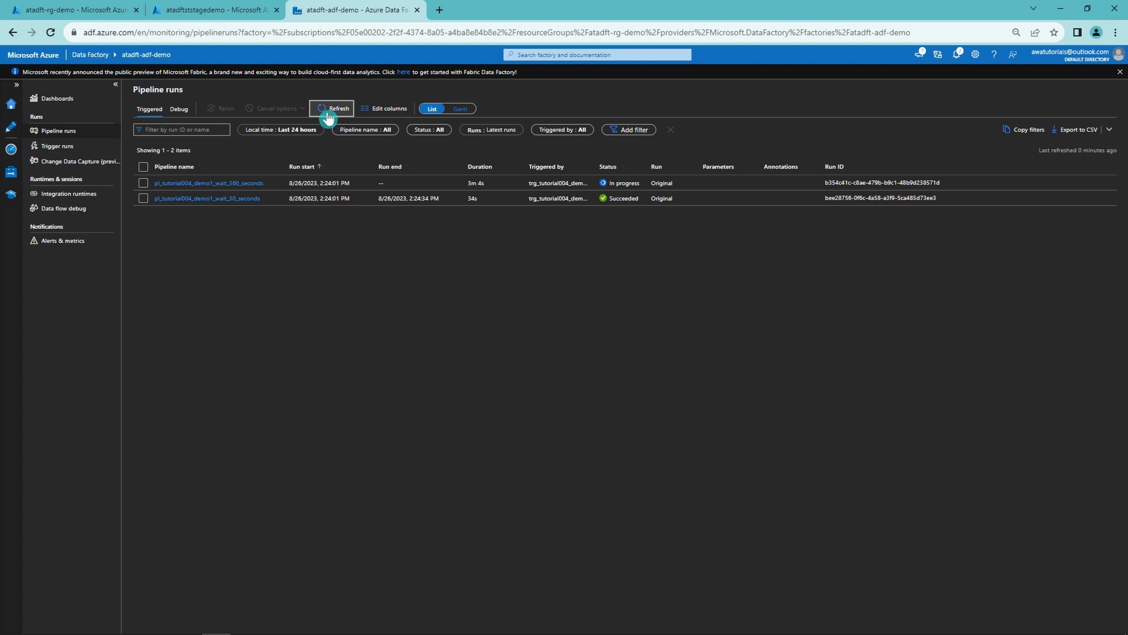
pyautogui.click(329, 116)
pyautogui.click(330, 115)
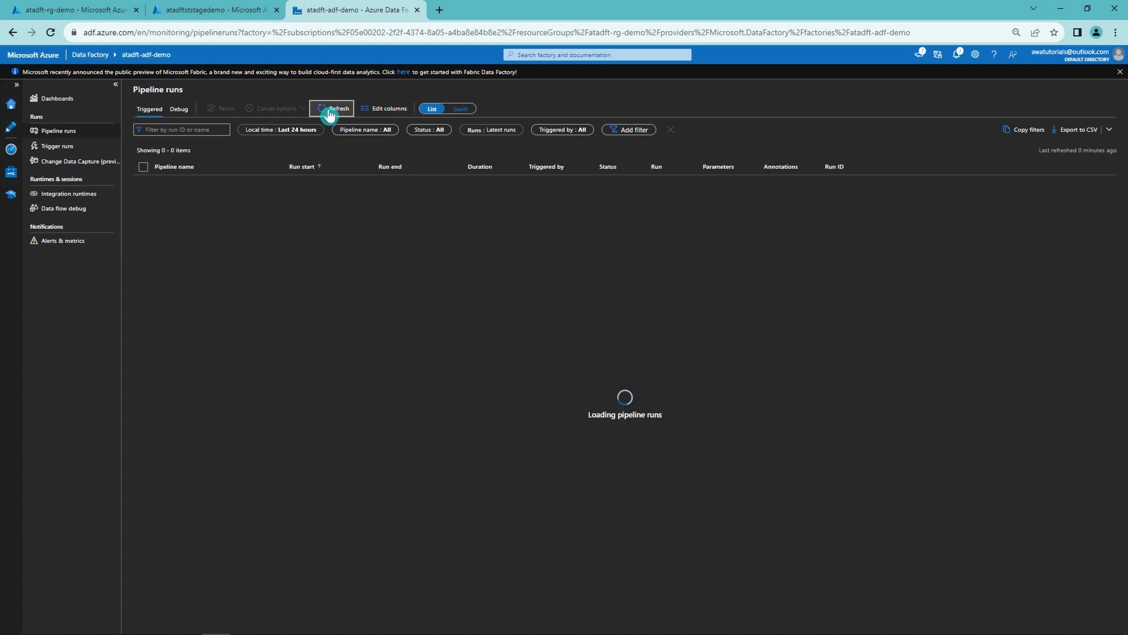
pyautogui.click(330, 116)
pyautogui.click(330, 115)
pyautogui.click(330, 115)
pyautogui.click(329, 115)
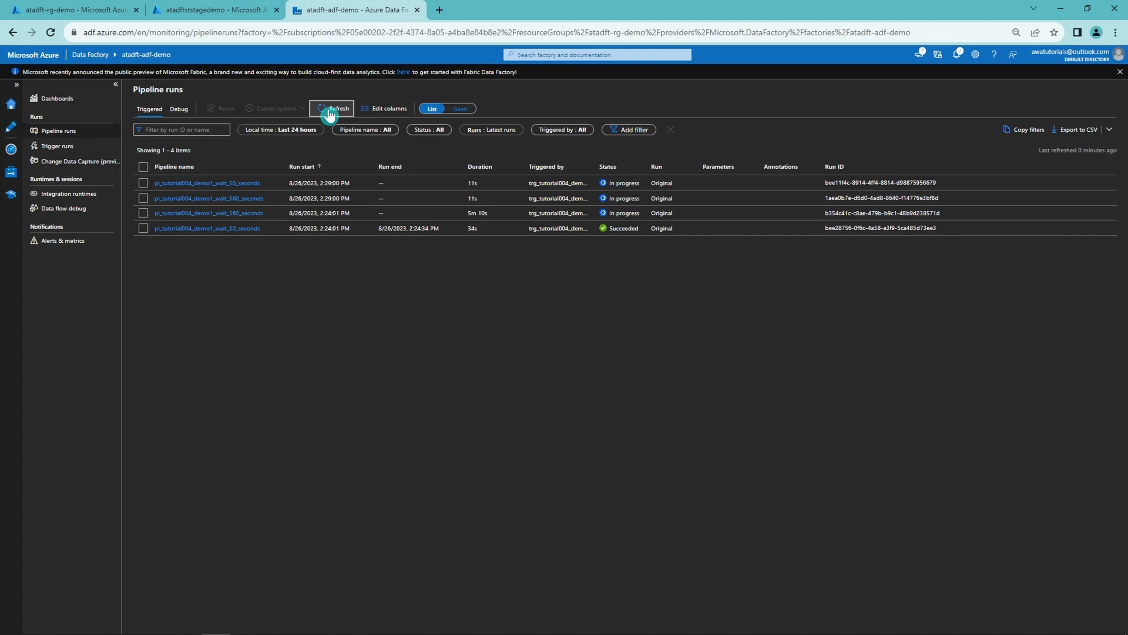
pyautogui.click(329, 115)
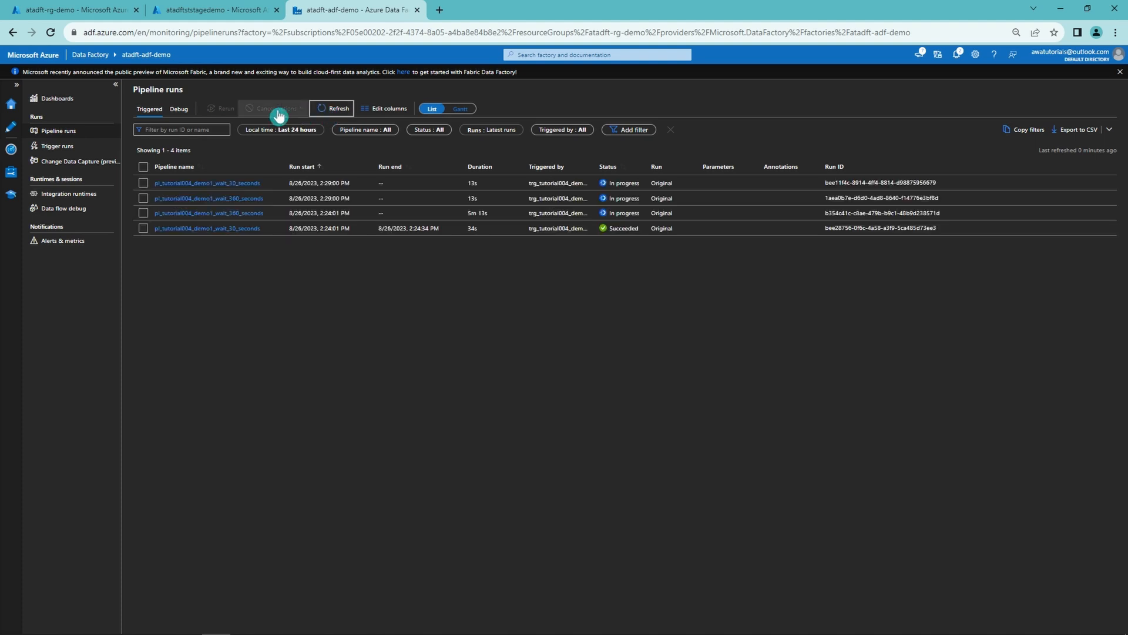
# Step: Check the trigger runs for the second scheduled execution and refresh the pipeline runs once more
pyautogui.click(57, 145)
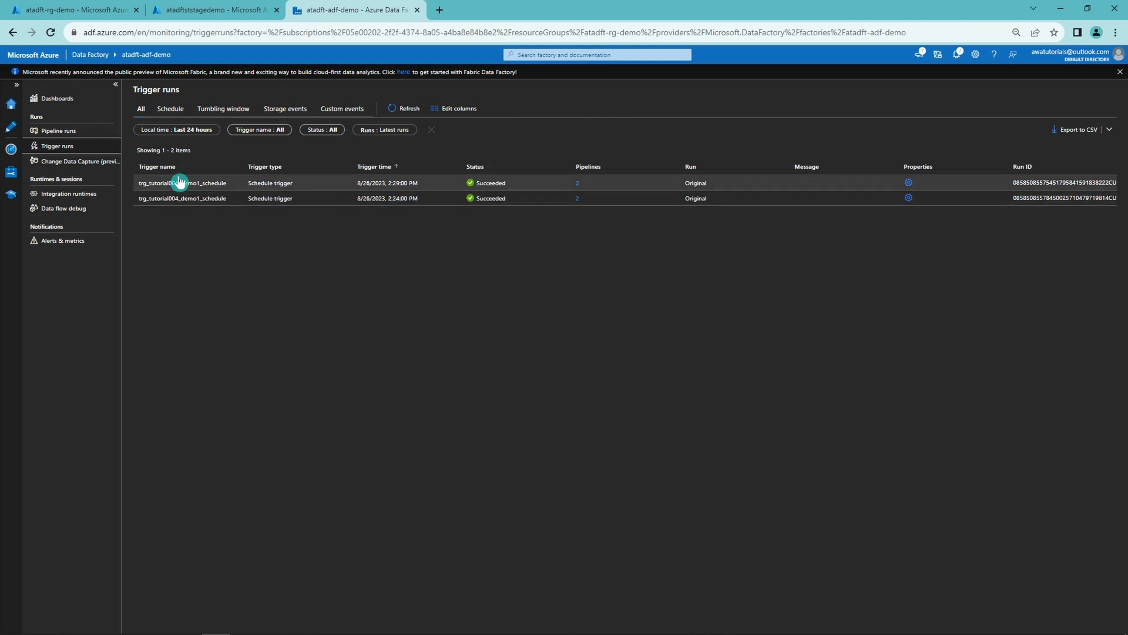
pyautogui.click(89, 134)
pyautogui.click(327, 108)
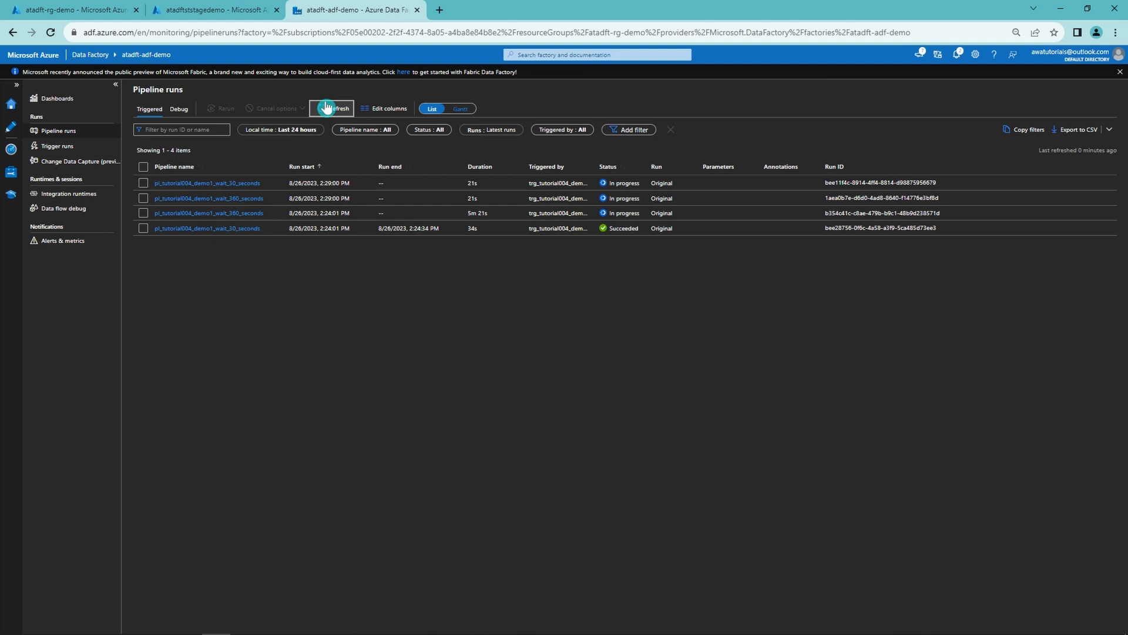
# Step: Stop trg_tutorial004_demo1_schedule in the factory's trigger management and publish the change
pyautogui.click(12, 176)
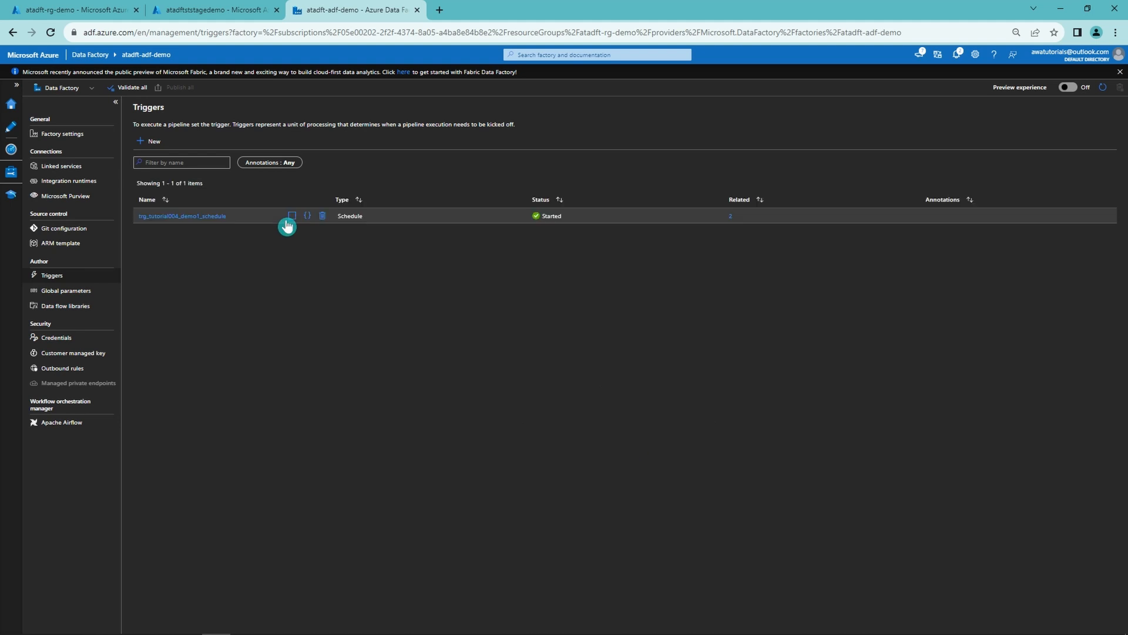
pyautogui.click(293, 216)
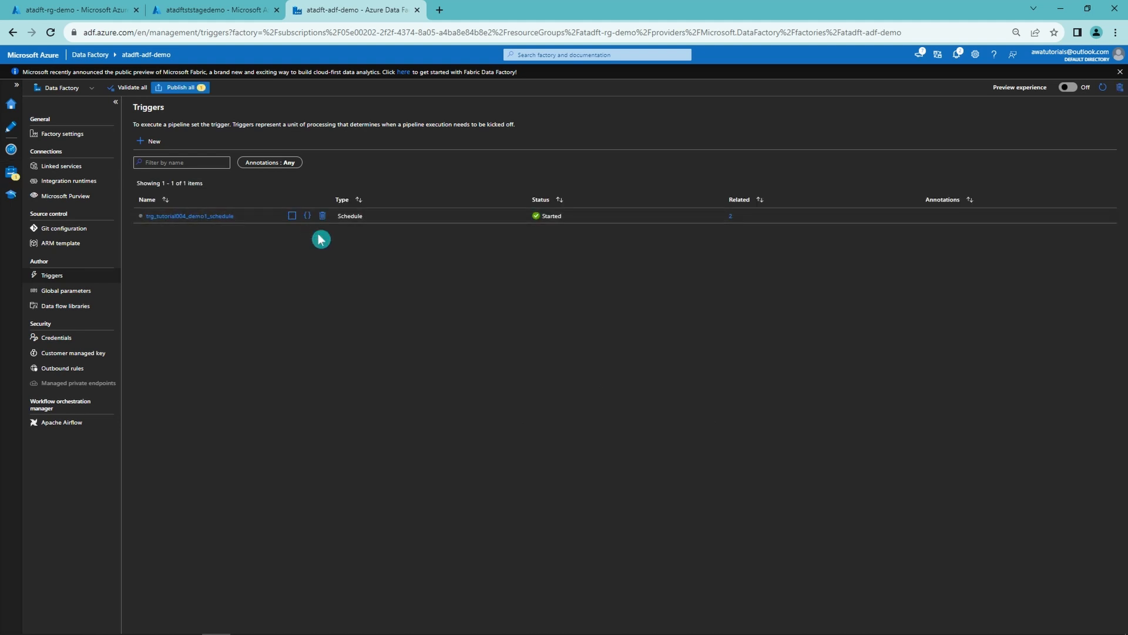
pyautogui.click(185, 88)
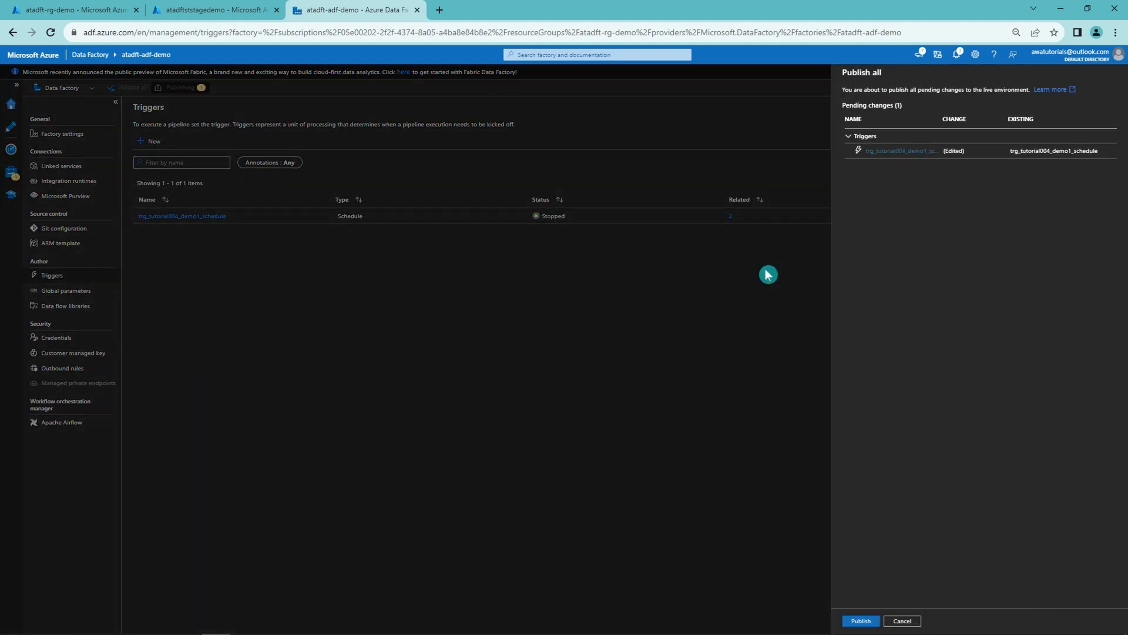
pyautogui.click(861, 620)
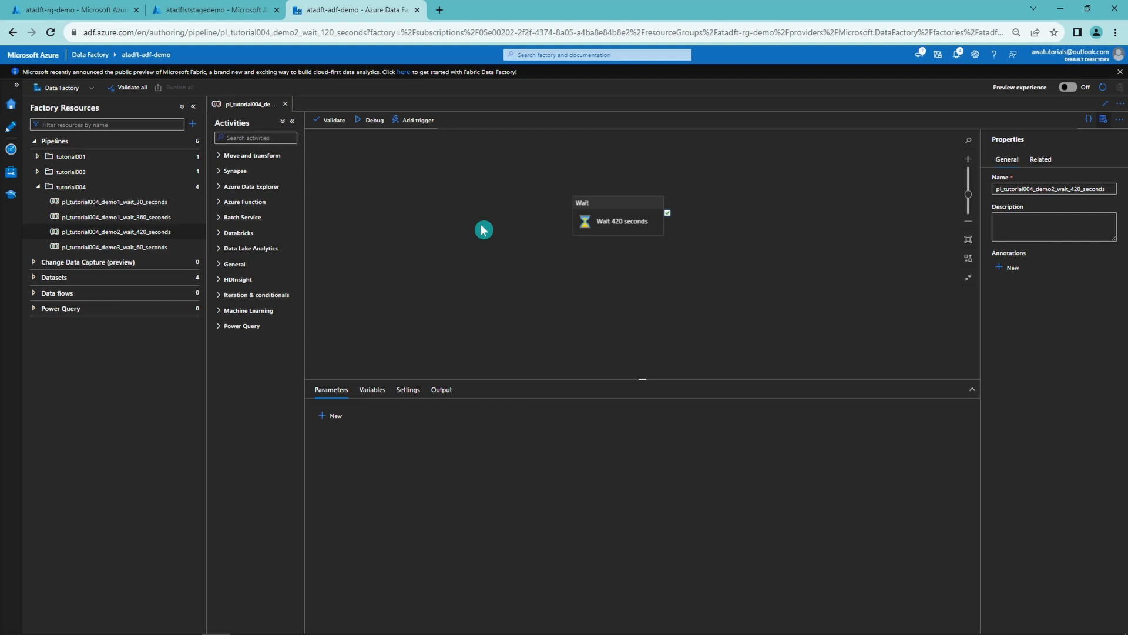
# Step: Start a new trigger for the pipeline pl_tutorial004_demo2_wait_420_seconds and name it trg_tutorial004_demo2_tumbling_window
pyautogui.click(415, 121)
pyautogui.click(418, 153)
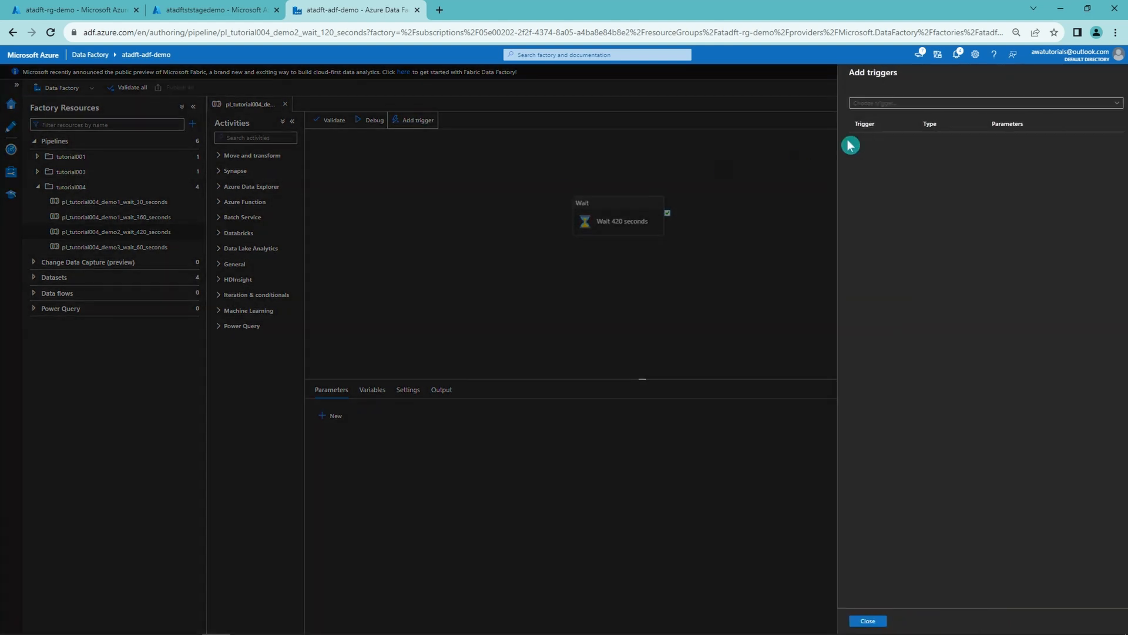
pyautogui.click(874, 105)
pyautogui.click(869, 131)
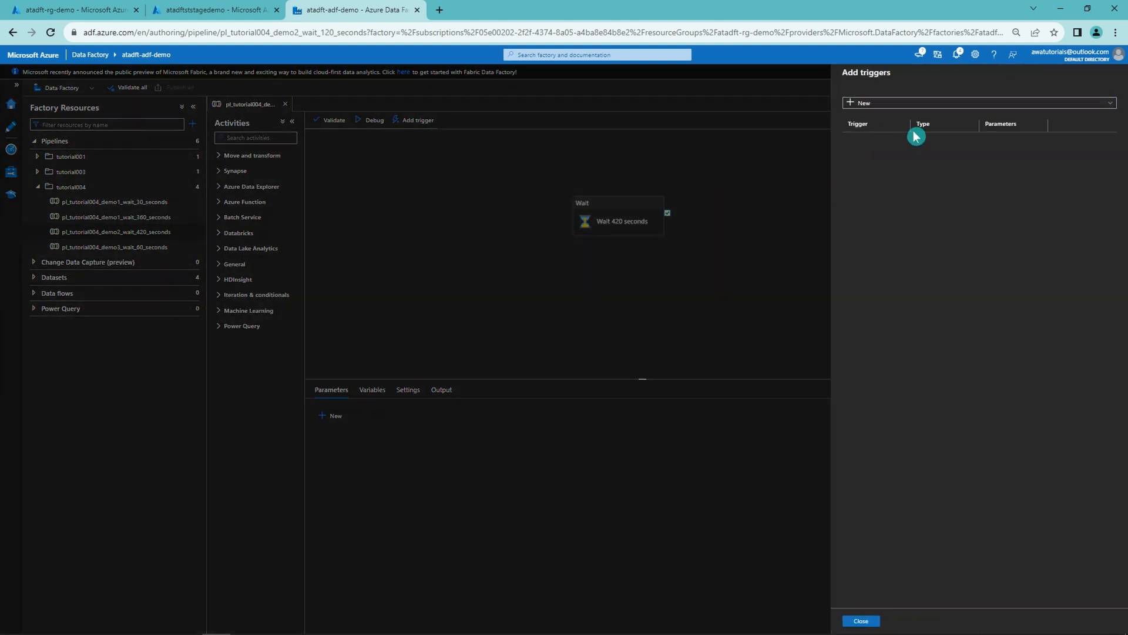
pyautogui.doubleClick(852, 101)
pyautogui.write('trg_tutorial004_demo2_tumbling_window')
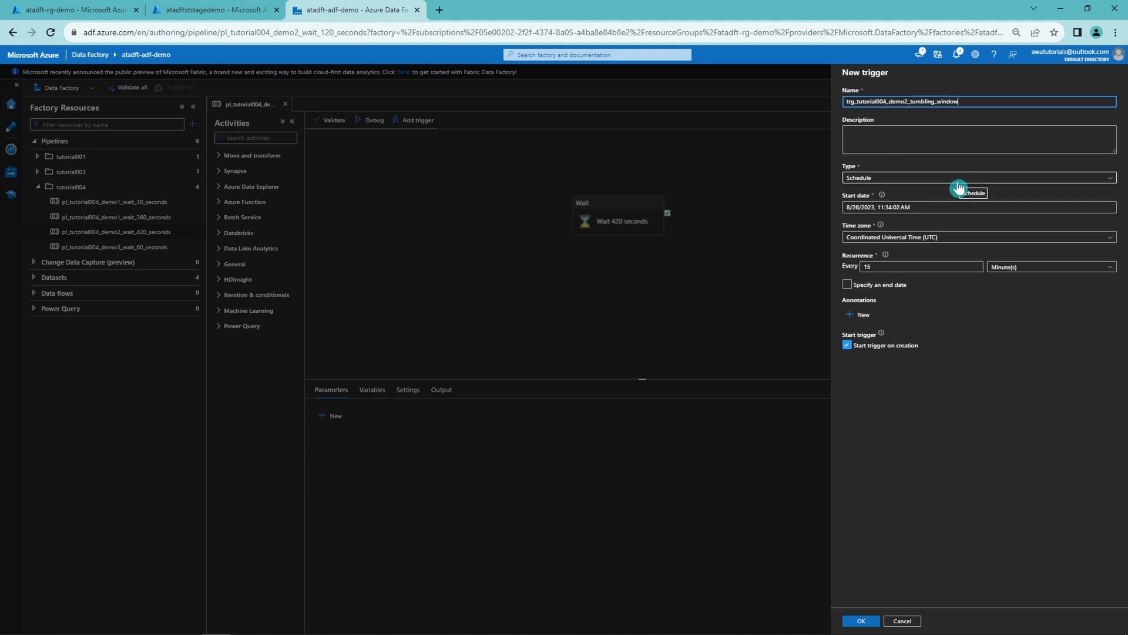
# Step: Set the trigger type to Tumbling window with a recurrence of every 5 minutes and a max concurrency of 1
pyautogui.click(927, 178)
pyautogui.click(913, 223)
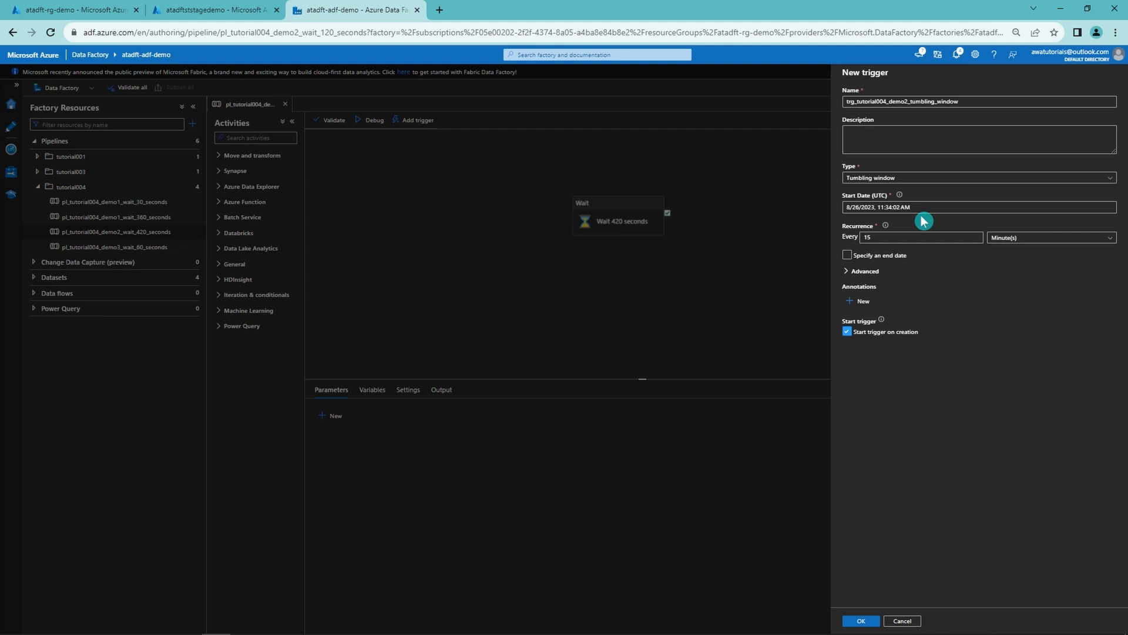
pyautogui.doubleClick(893, 236)
pyautogui.write('5')
pyautogui.click(923, 444)
pyautogui.click(864, 273)
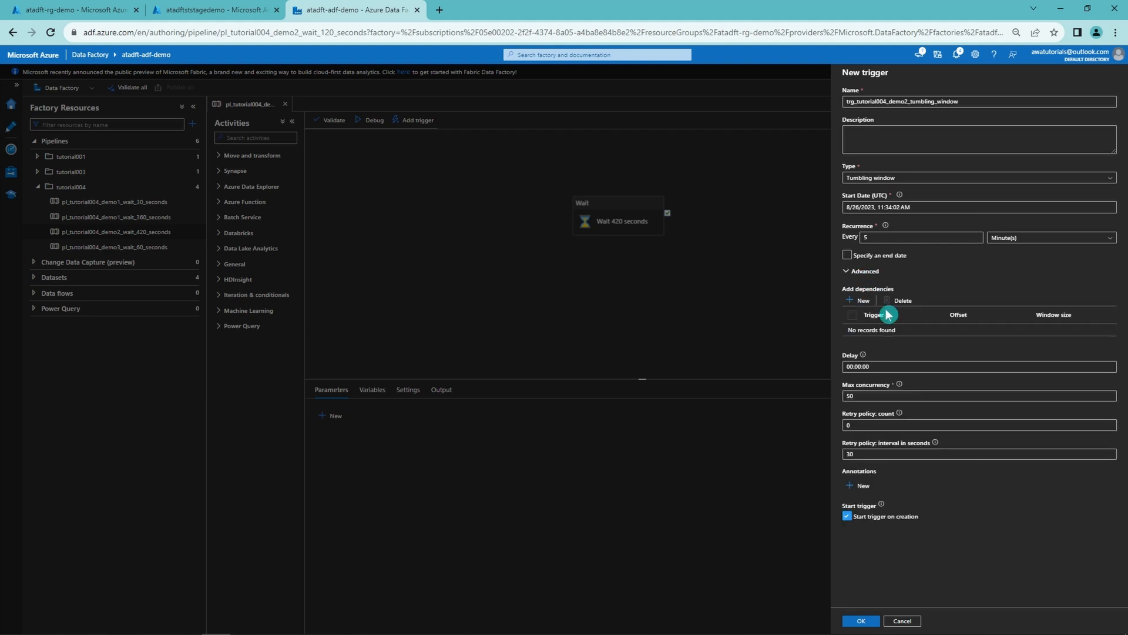
pyautogui.doubleClick(846, 395)
pyautogui.write('1')
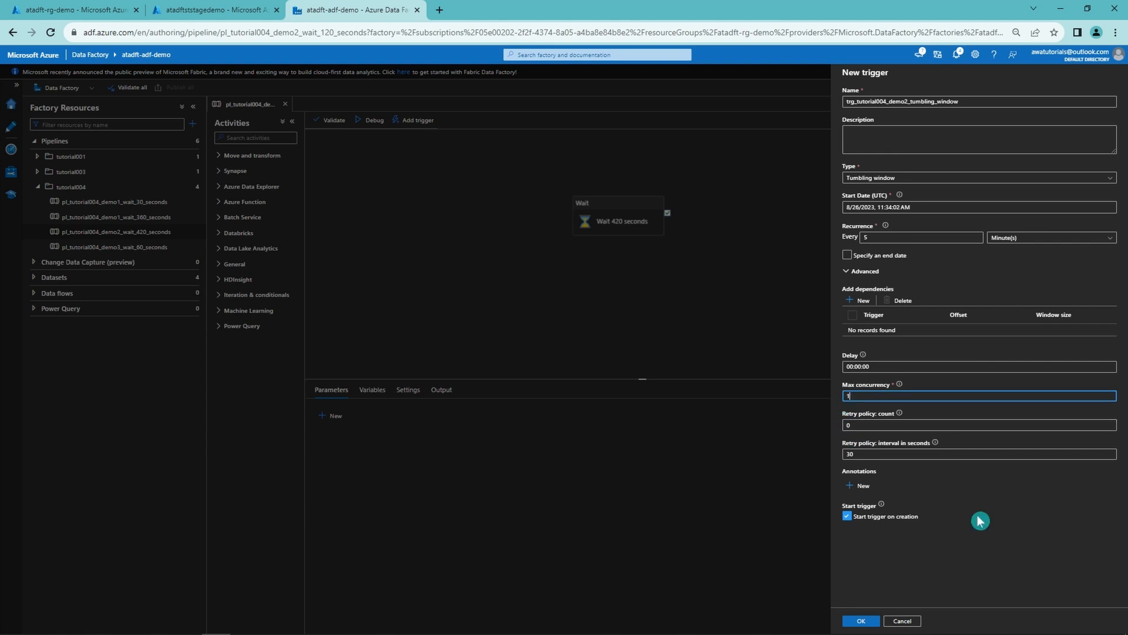
pyautogui.click(961, 557)
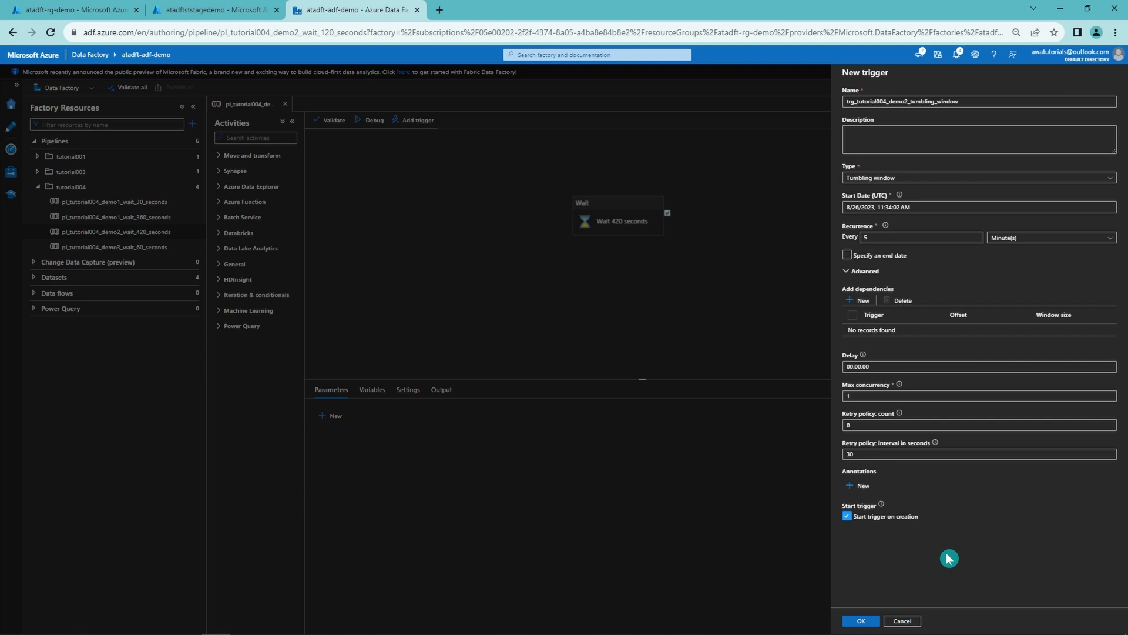
# Step: Confirm the new tumbling window trigger without run parameters and publish it to the factory
pyautogui.click(863, 620)
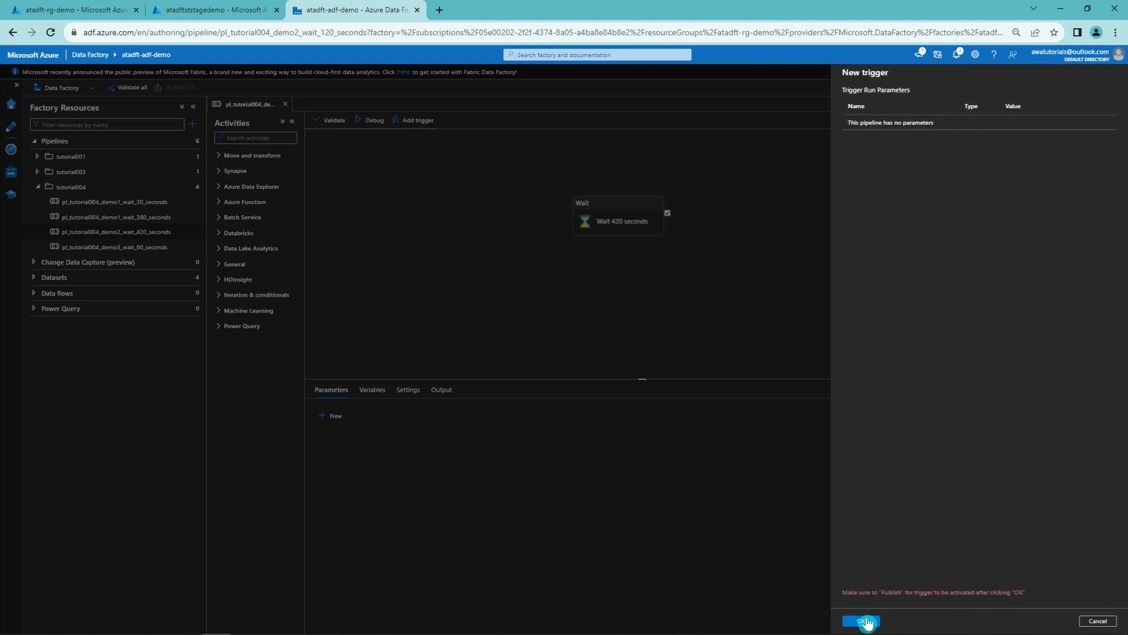
pyautogui.click(867, 622)
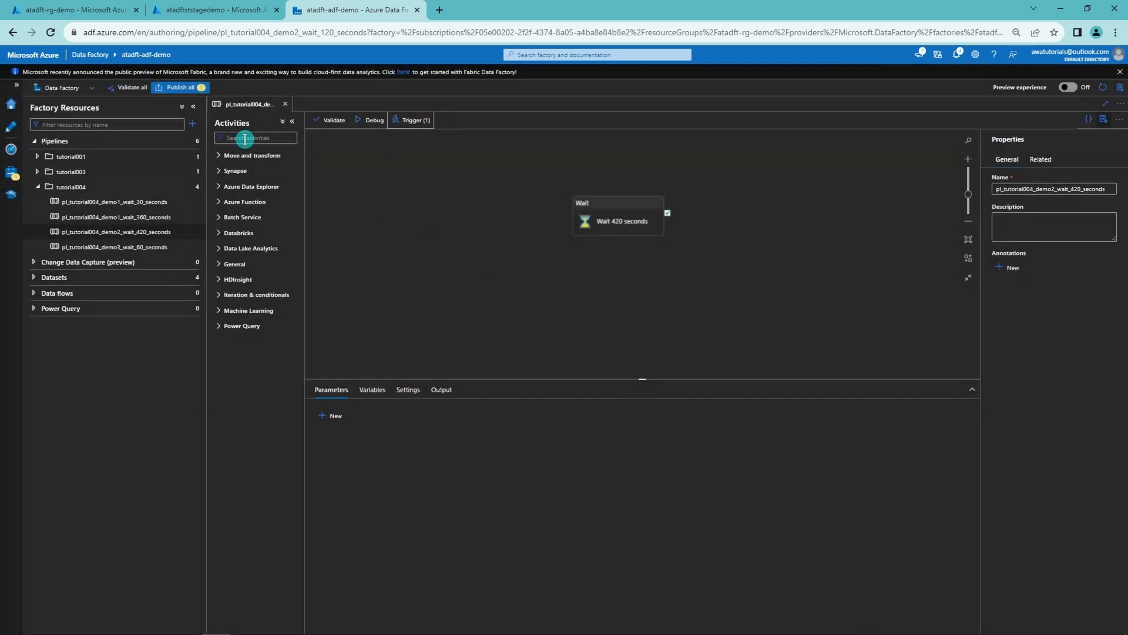
pyautogui.click(193, 89)
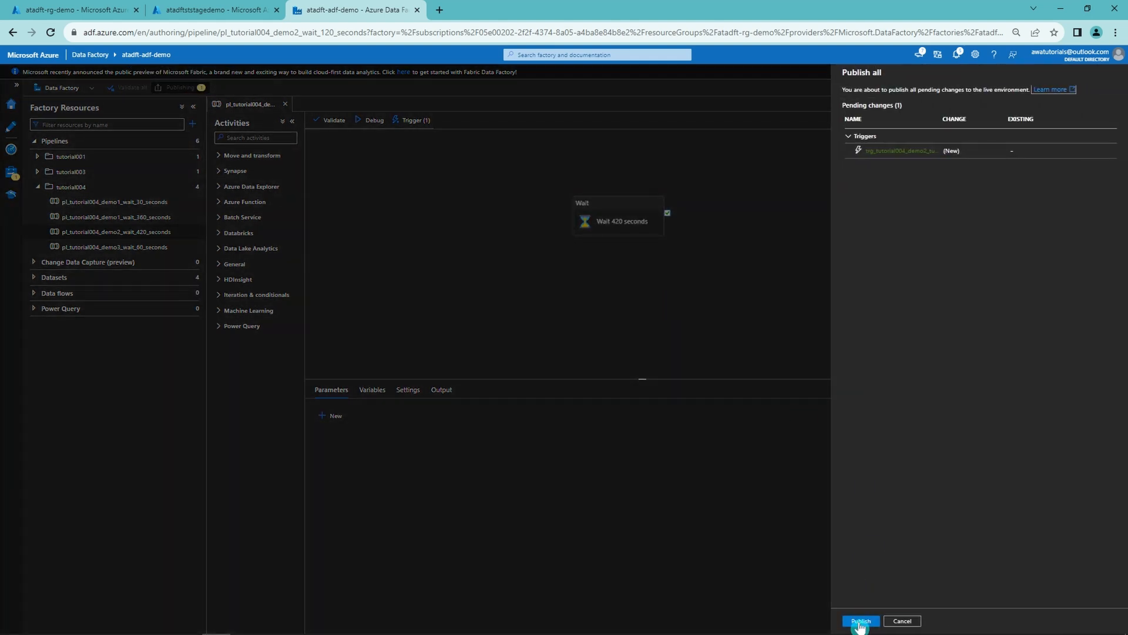
pyautogui.click(861, 621)
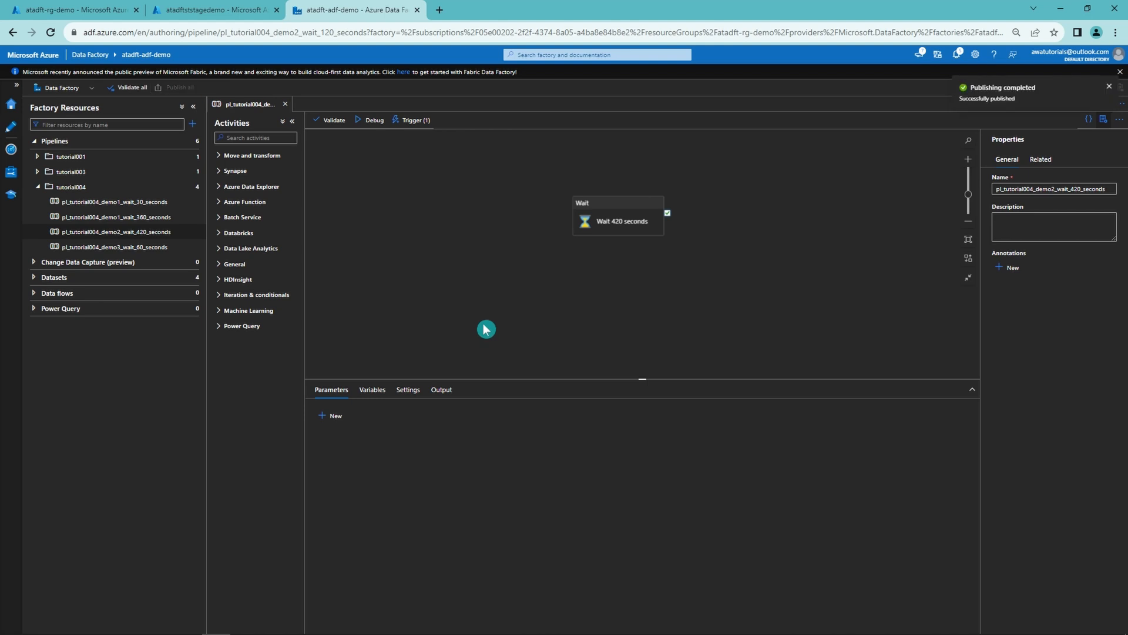
# Step: Monitor the pipeline runs for the demo2 execution, refreshing them, and check the matching trigger runs
pyautogui.click(9, 152)
pyautogui.click(331, 113)
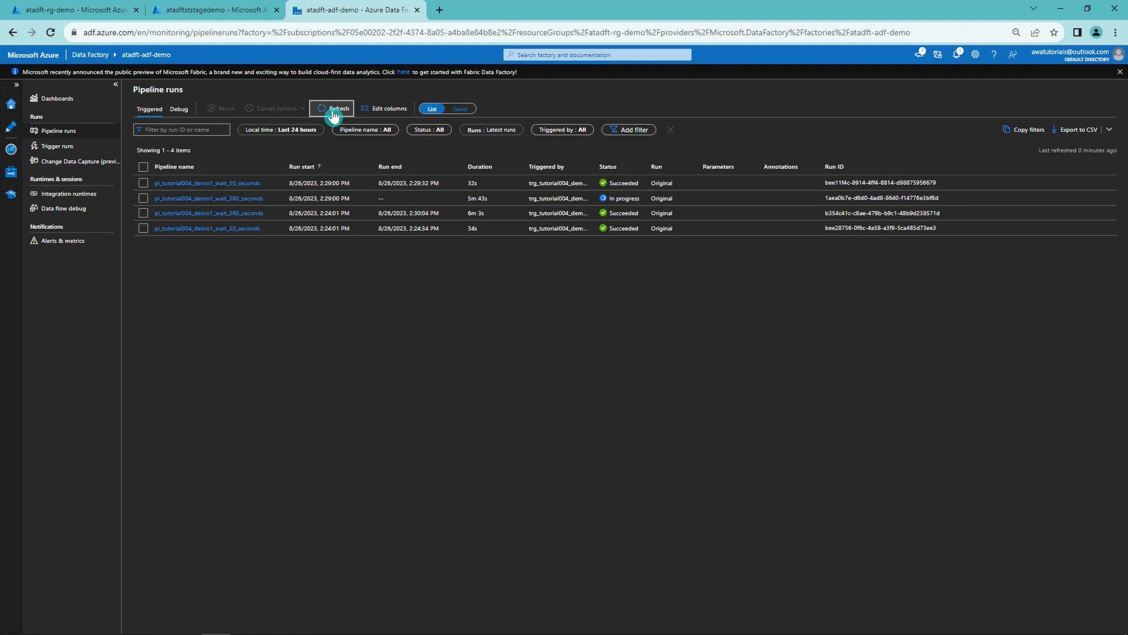
pyautogui.click(333, 111)
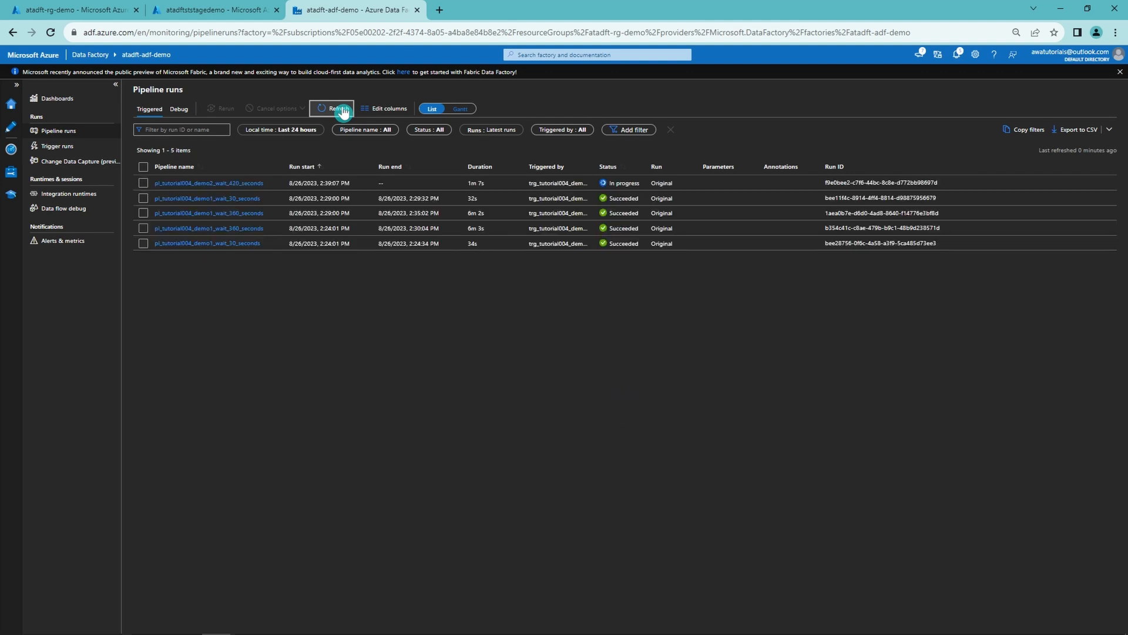
pyautogui.click(342, 112)
pyautogui.click(75, 146)
pyautogui.click(404, 108)
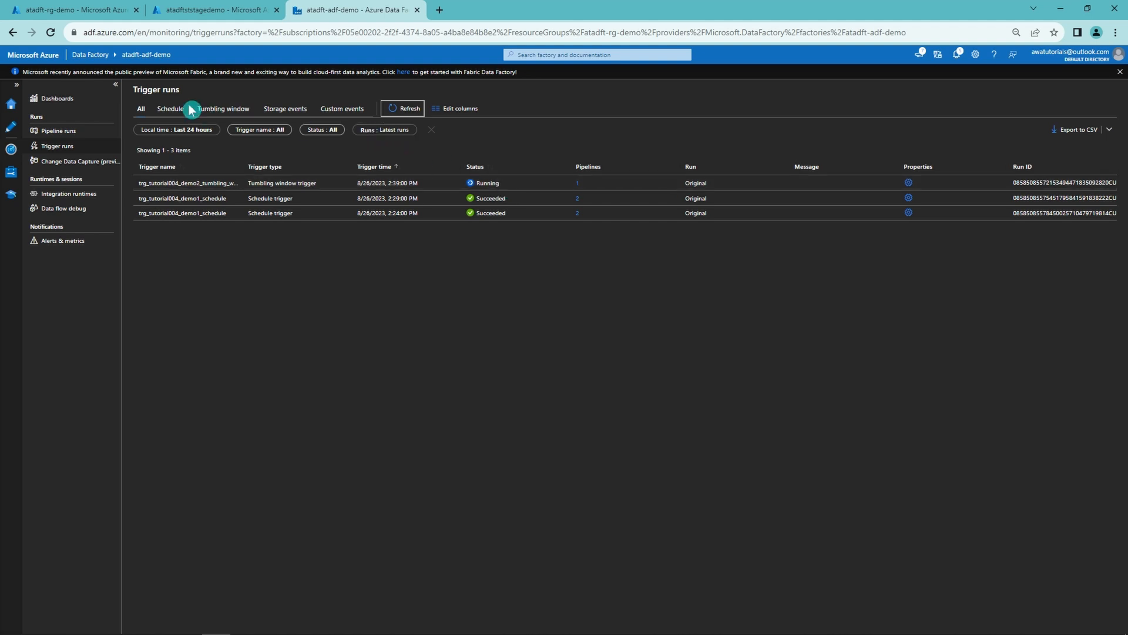
# Step: Return to the pipeline runs and refresh them repeatedly to follow the duration and status of the 420-second wait pipeline
pyautogui.click(67, 136)
pyautogui.click(335, 110)
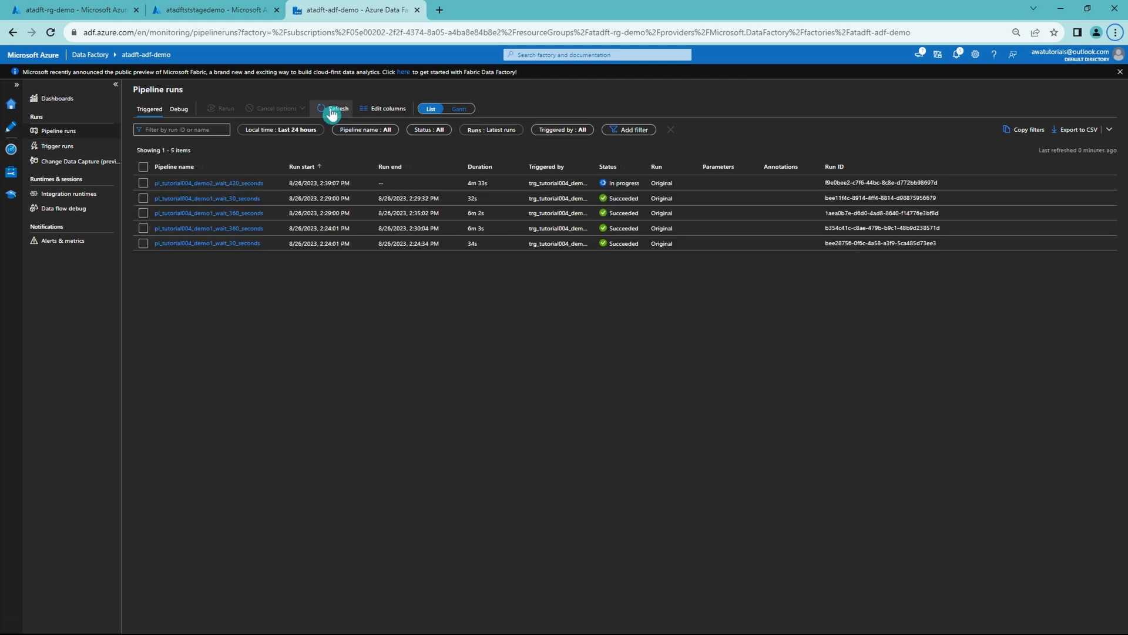
pyautogui.click(332, 112)
pyautogui.click(332, 112)
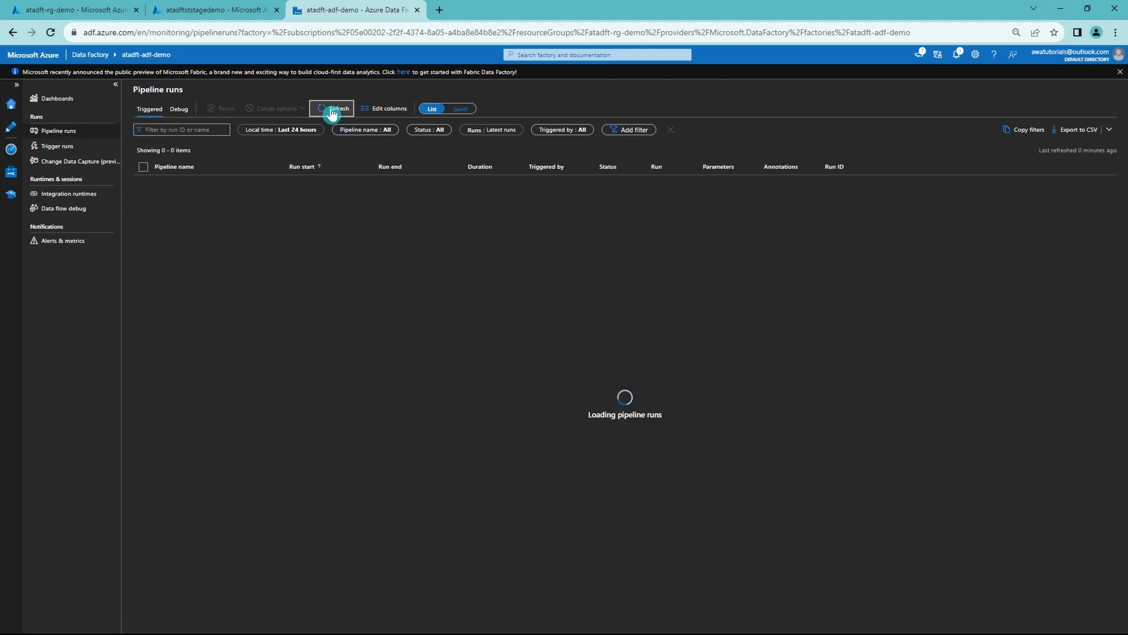
pyautogui.click(332, 112)
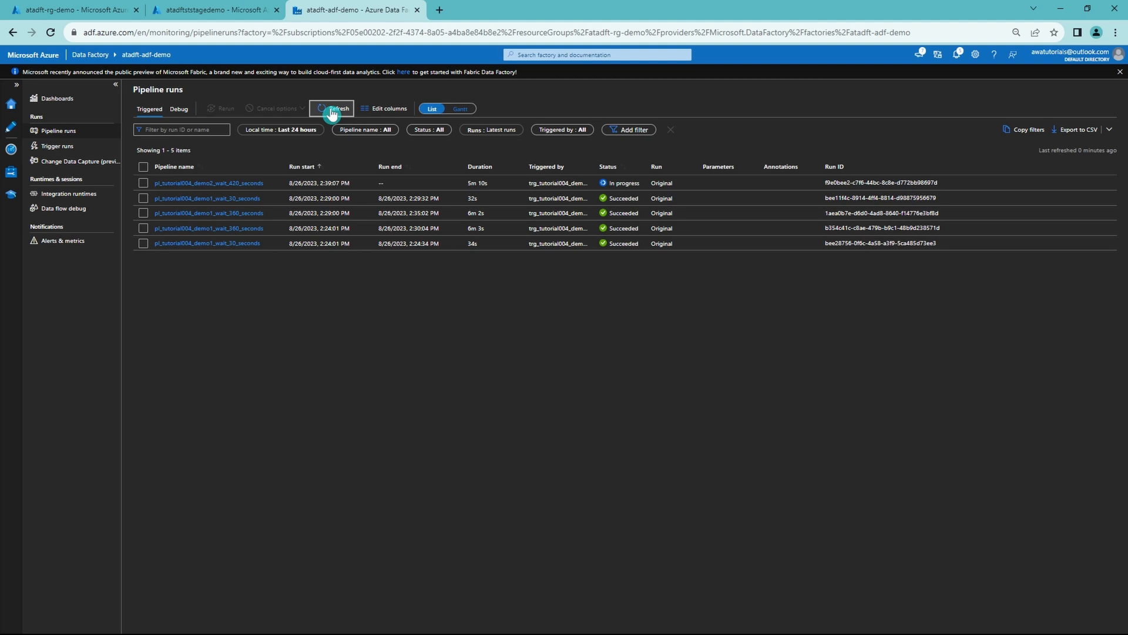
pyautogui.click(332, 111)
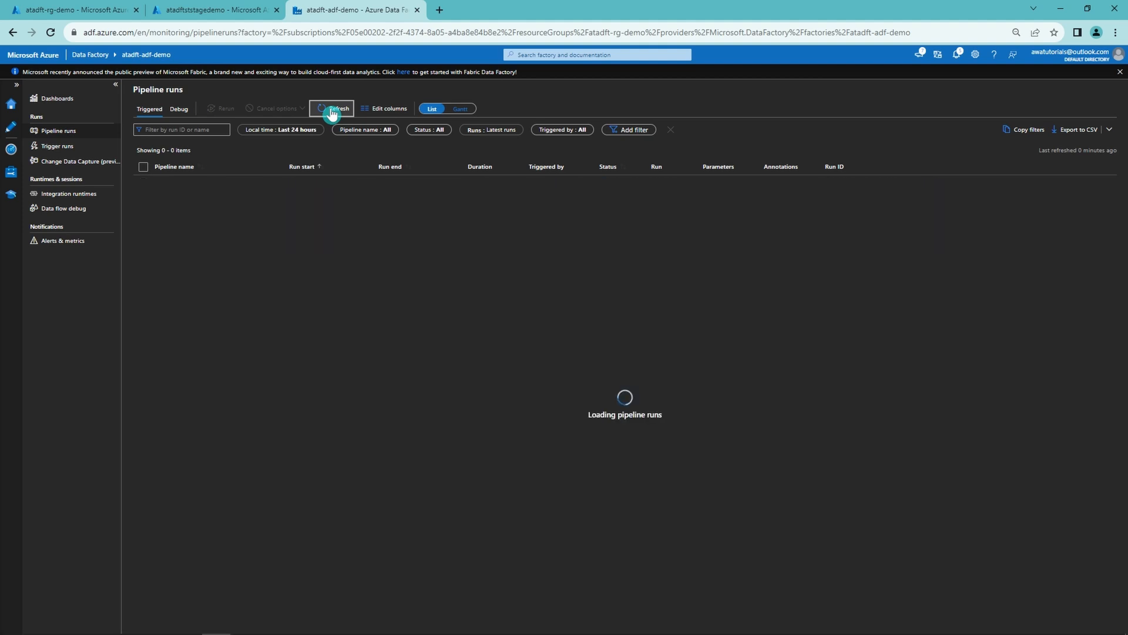
# Step: Refresh the trigger runs, examine the window start and end times under tumbling window triggers, and show all trigger types again
pyautogui.click(67, 148)
pyautogui.click(410, 112)
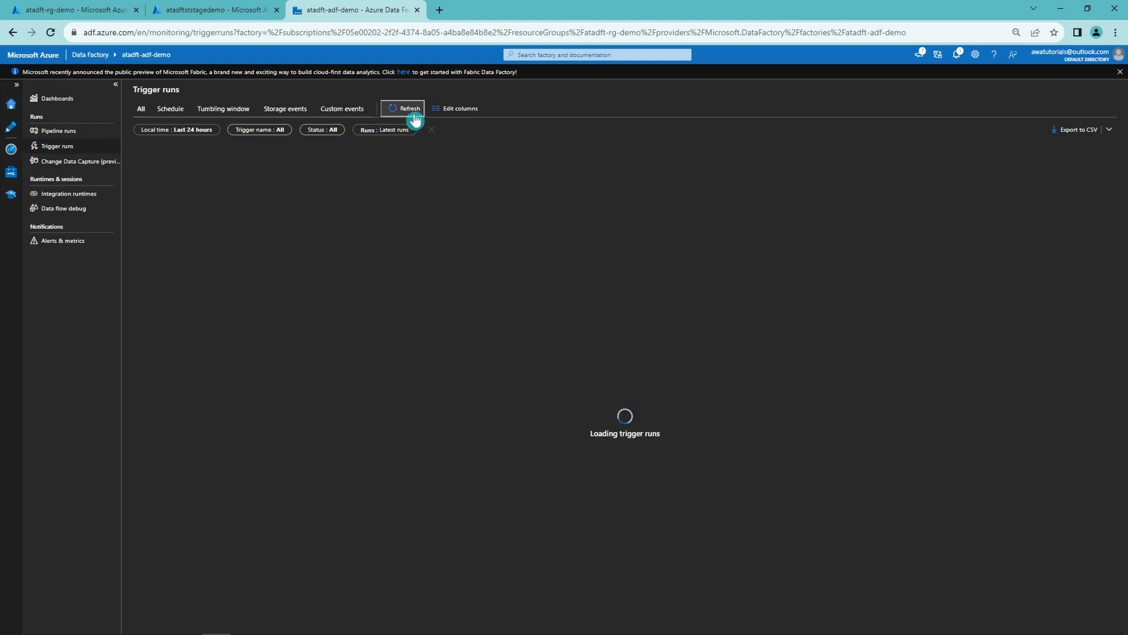
pyautogui.click(410, 111)
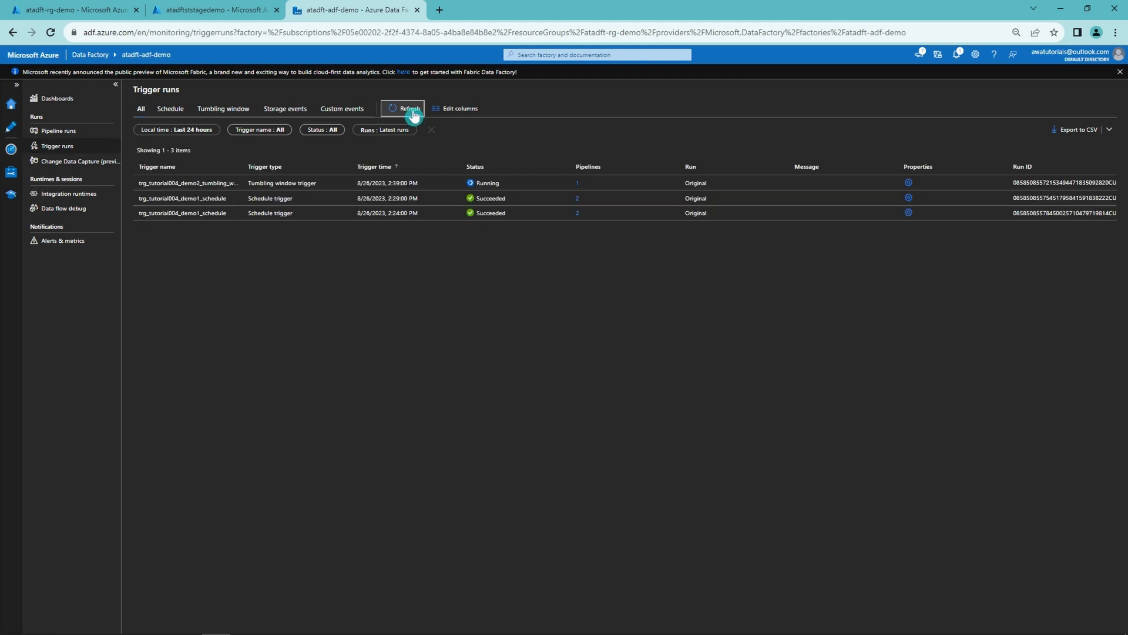
pyautogui.click(232, 110)
pyautogui.click(399, 112)
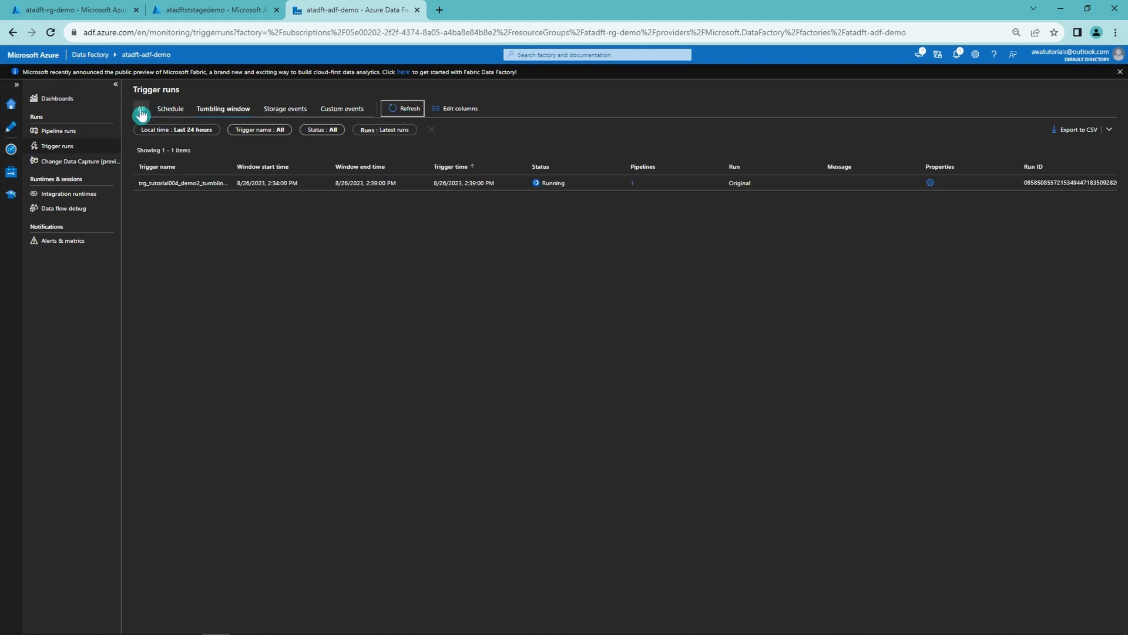
pyautogui.click(141, 111)
pyautogui.click(400, 112)
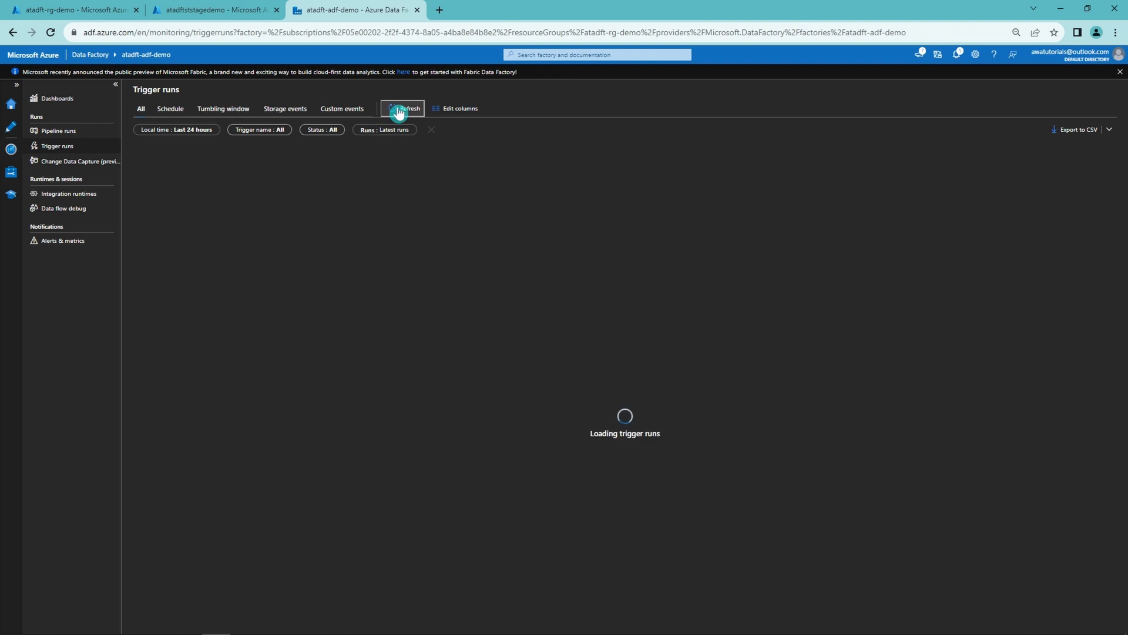
pyautogui.click(399, 112)
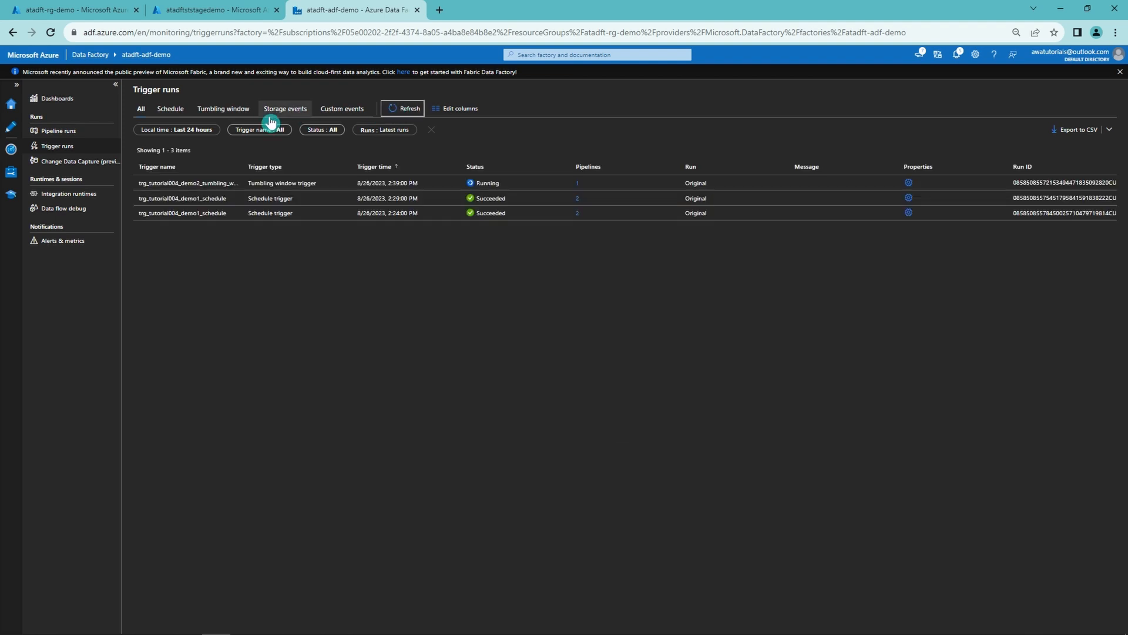
# Step: Refresh the pipeline runs repeatedly to check when the running demo2 pipeline finishes and whether another run starts
pyautogui.click(65, 136)
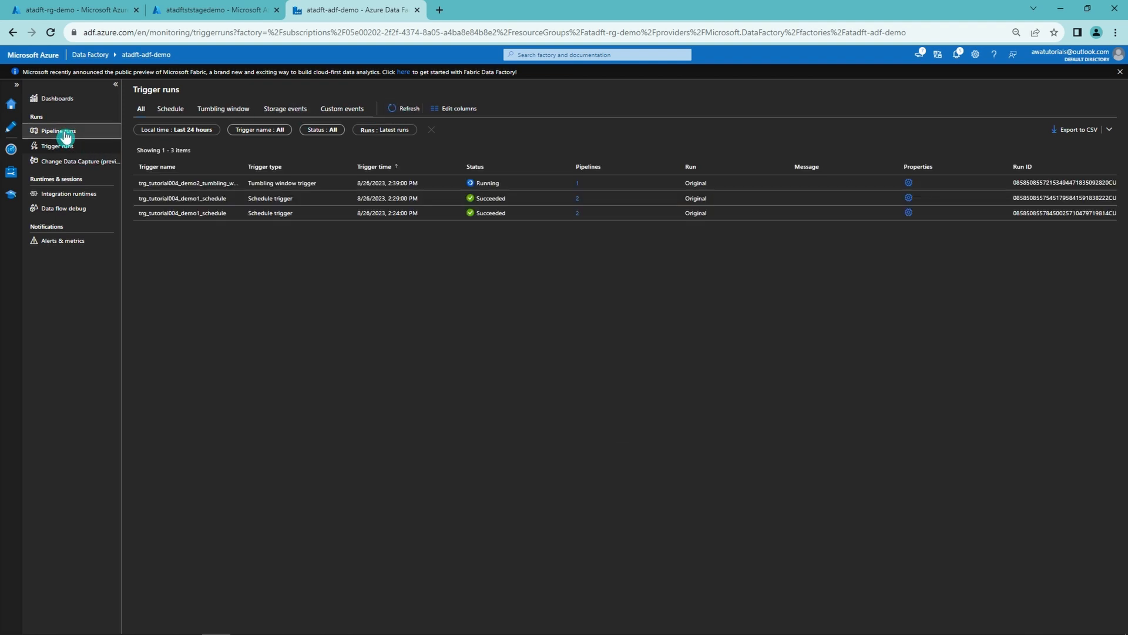
pyautogui.click(339, 112)
pyautogui.click(339, 113)
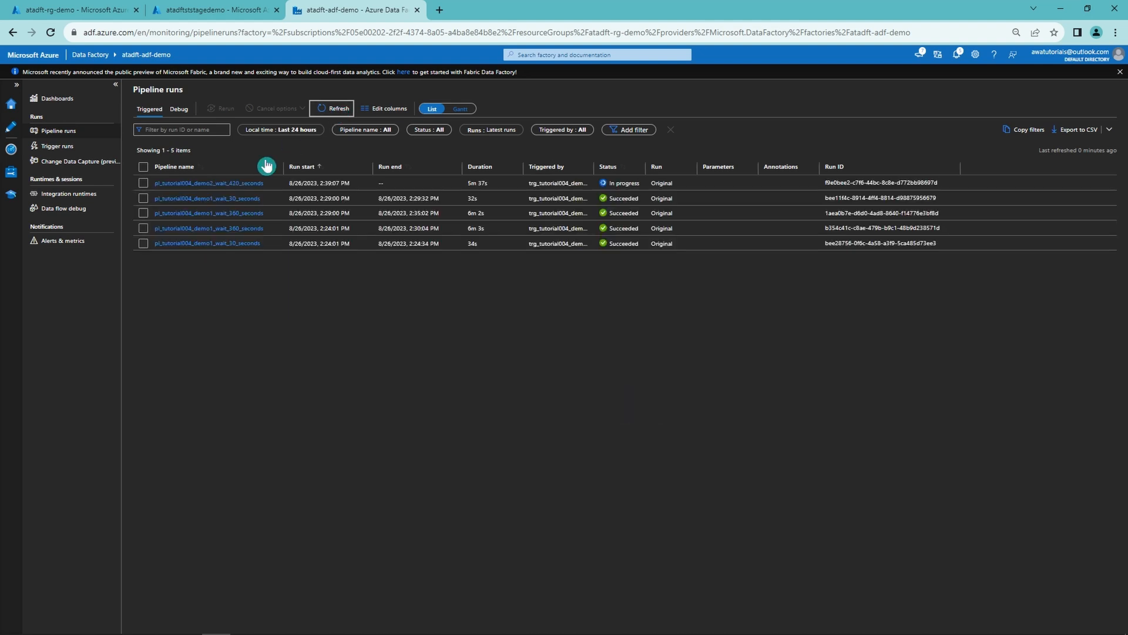
pyautogui.click(349, 110)
pyautogui.click(339, 112)
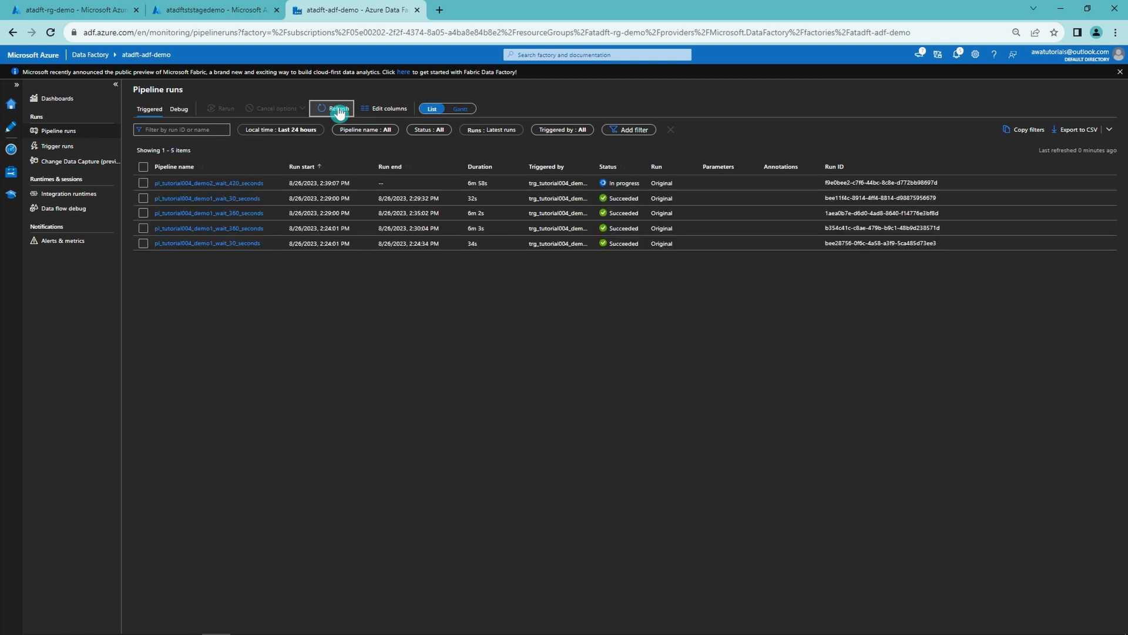
pyautogui.click(339, 111)
pyautogui.click(339, 111)
pyautogui.click(339, 112)
pyautogui.click(339, 111)
pyautogui.click(339, 112)
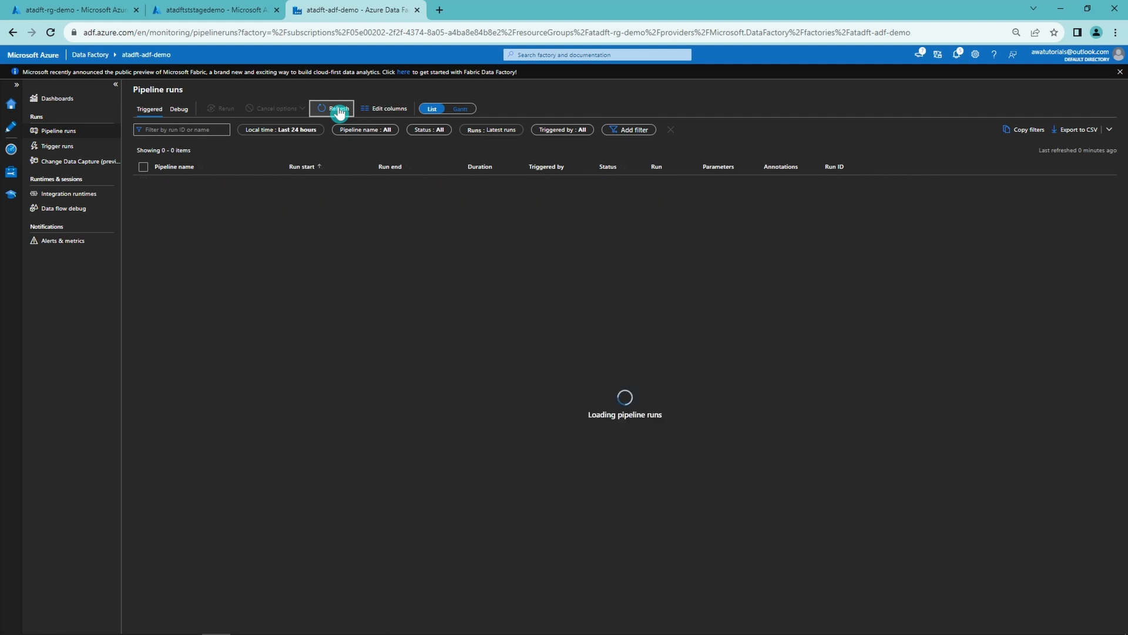
# Step: Refresh the trigger runs to check for the second tumbling window execution, and compare it with the refreshed pipeline runs
pyautogui.click(66, 147)
pyautogui.click(399, 111)
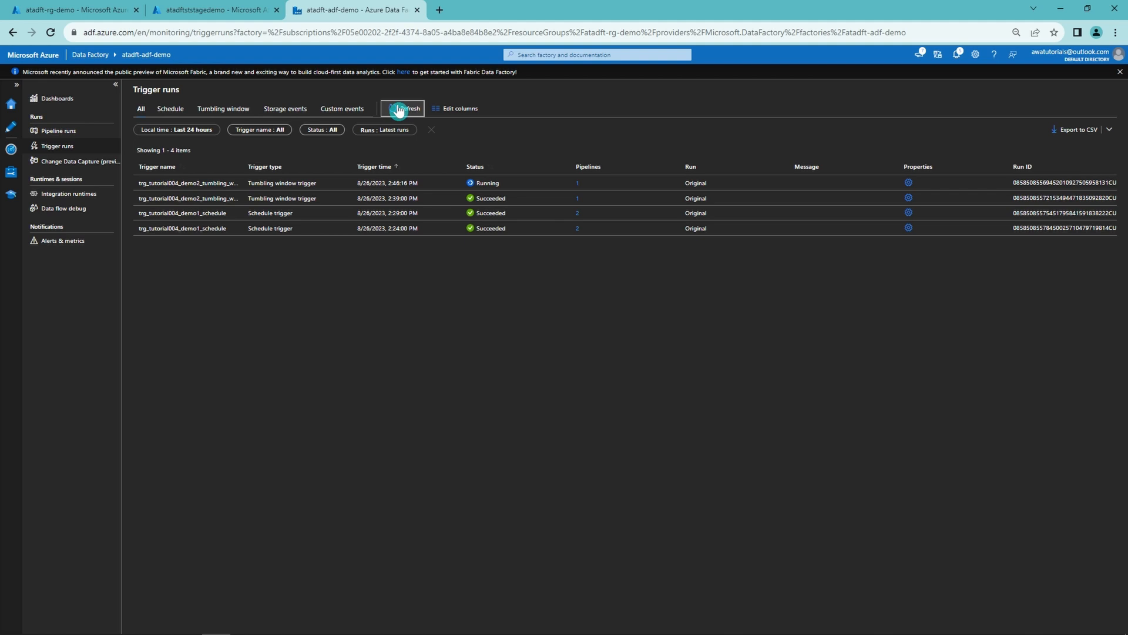
pyautogui.click(413, 109)
pyautogui.click(410, 110)
pyautogui.click(88, 133)
pyautogui.click(343, 111)
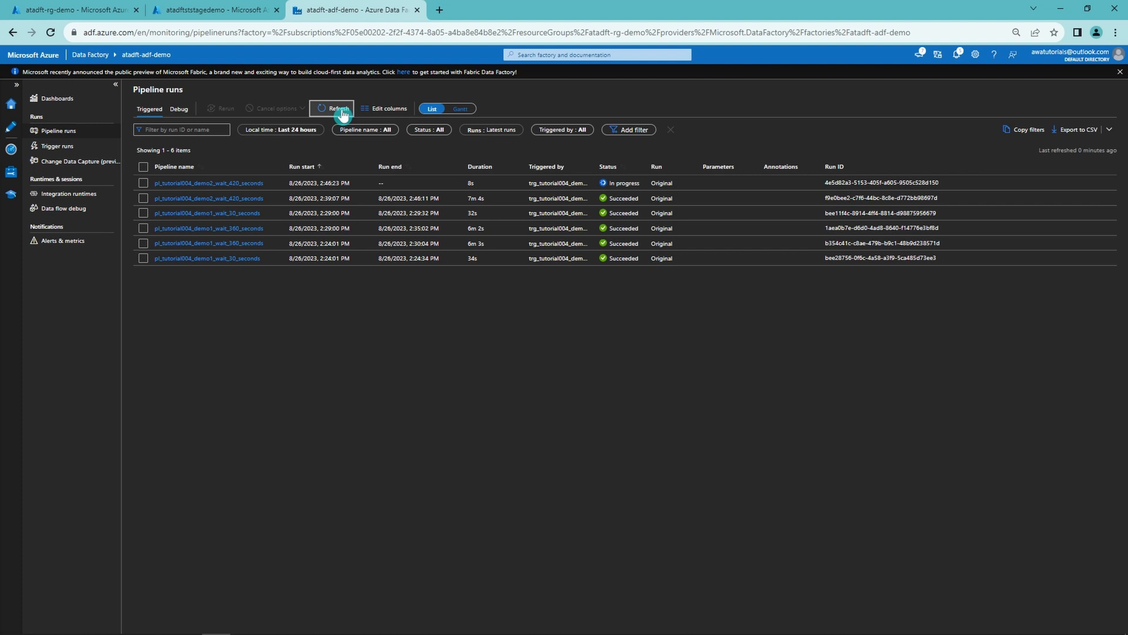
# Step: Stop trg_tutorial004_demo2_tumbling_window in the factory's trigger management and publish the change
pyautogui.click(10, 172)
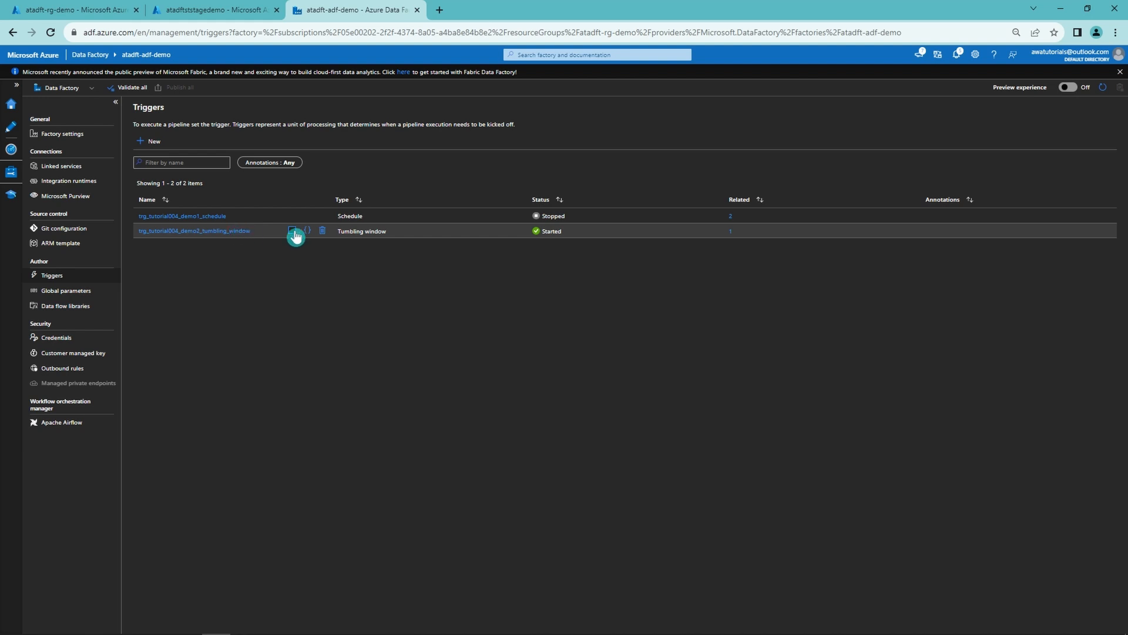
pyautogui.click(293, 230)
pyautogui.click(179, 87)
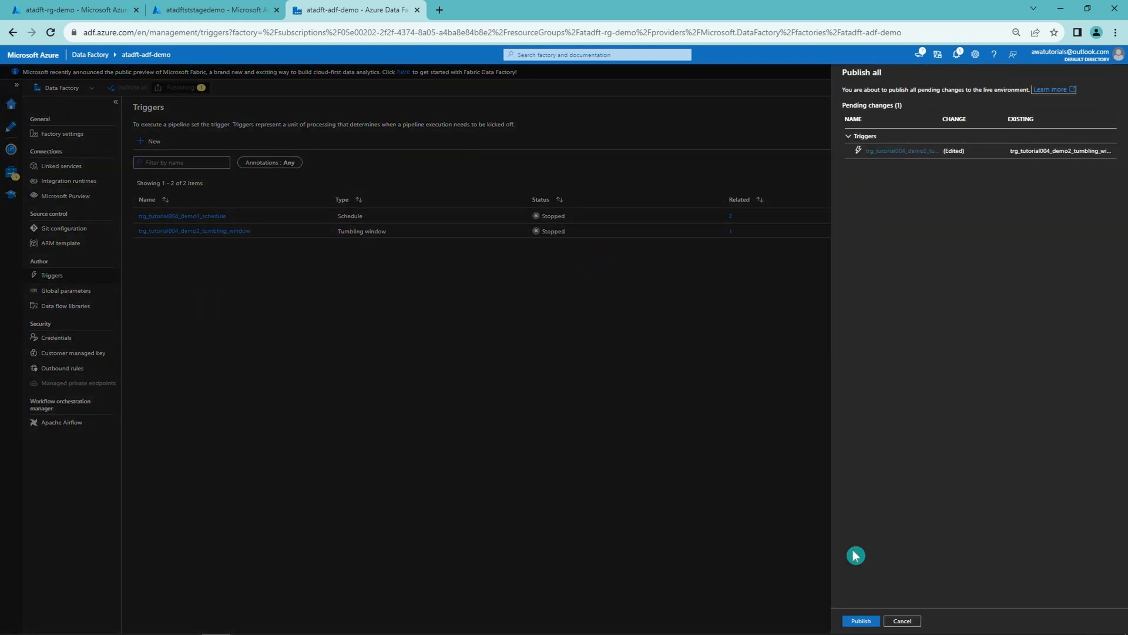
pyautogui.click(861, 621)
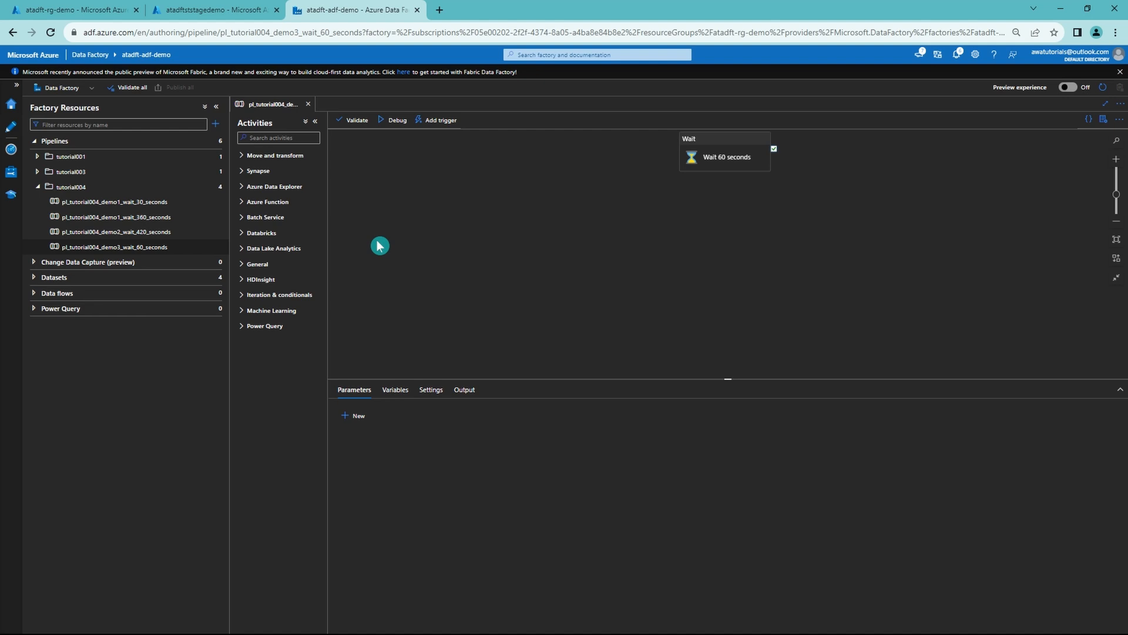
# Step: Start a new trigger for the pipeline pl_tutorial004_demo3_wait_60_seconds and name it trg_tutorial004_demo3_storage_events
pyautogui.click(434, 121)
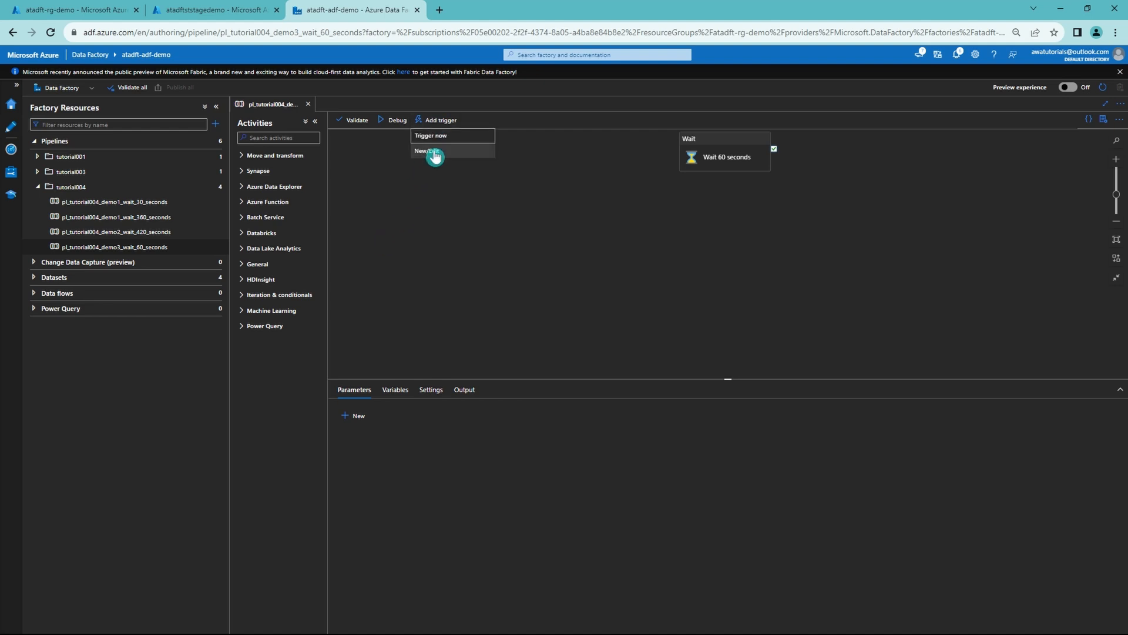
pyautogui.click(435, 154)
pyautogui.click(886, 103)
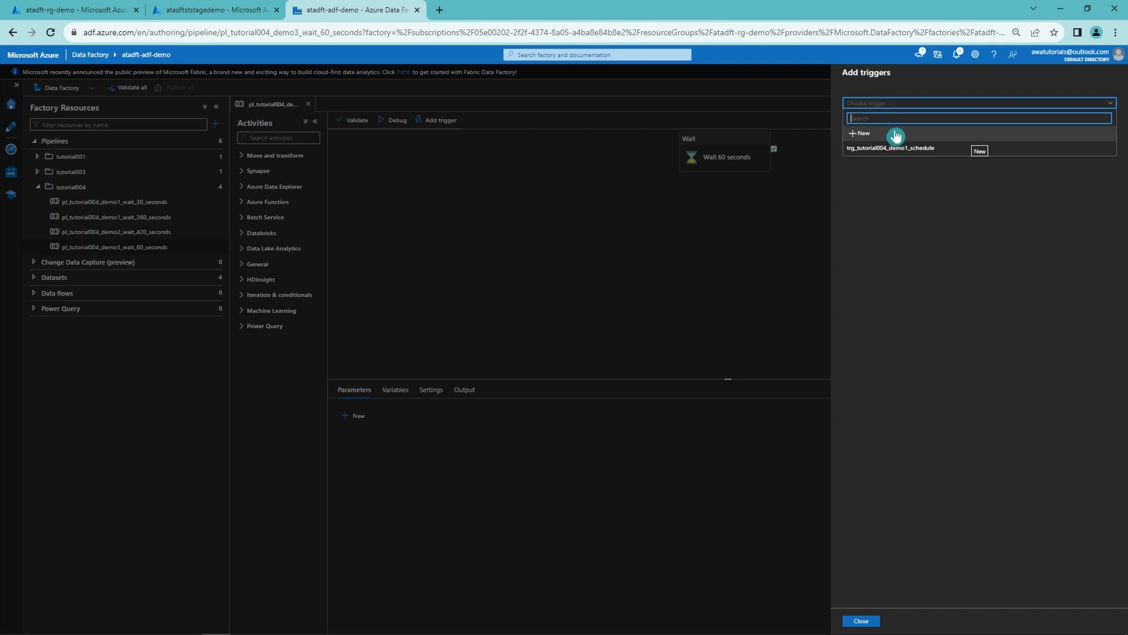
pyautogui.click(892, 135)
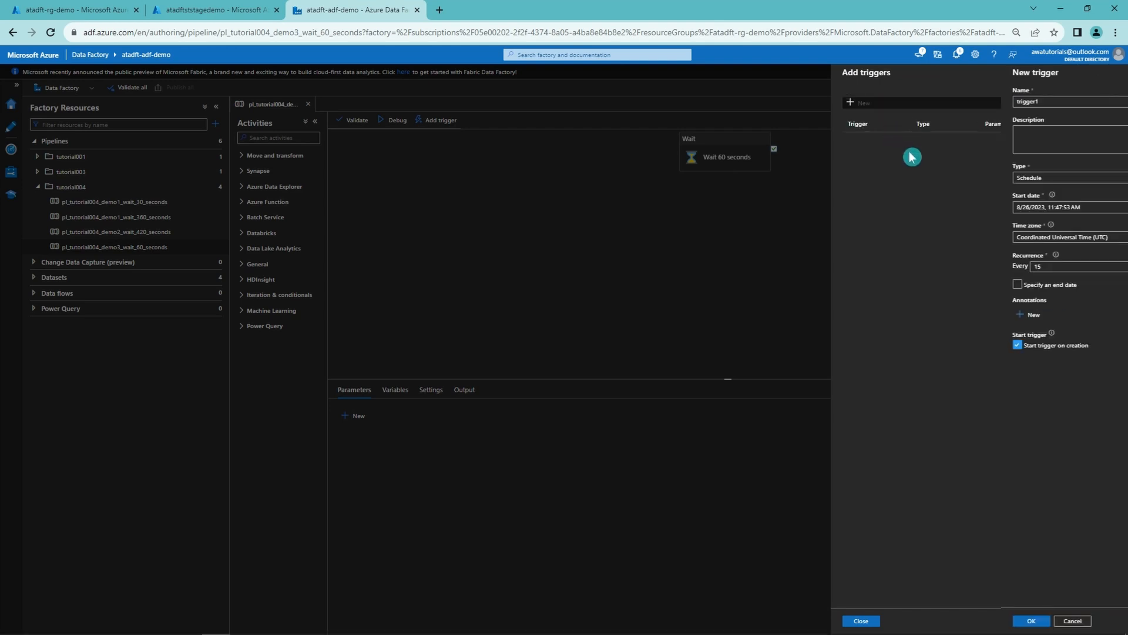
pyautogui.click(901, 100)
pyautogui.hotkey('ctrl', 'a')
pyautogui.write('trg_tutorial004_demo3_storage_events')
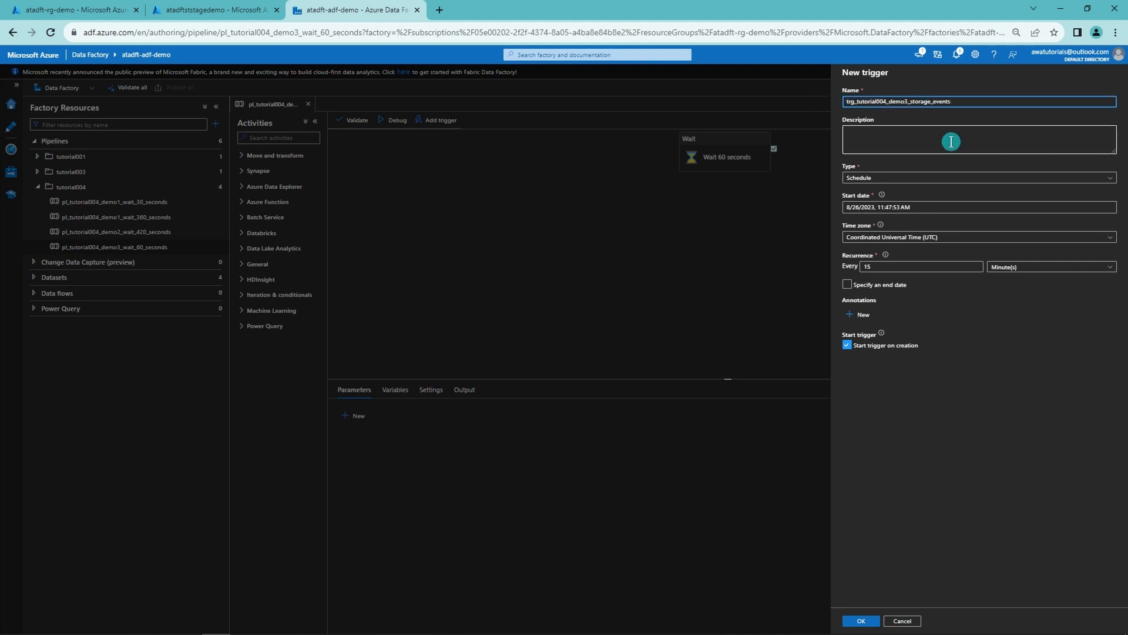
# Step: Set the trigger type to Storage events on the subscription's atadftststagedemo storage account and the tutorial004-trigger-files container
pyautogui.click(936, 177)
pyautogui.click(905, 238)
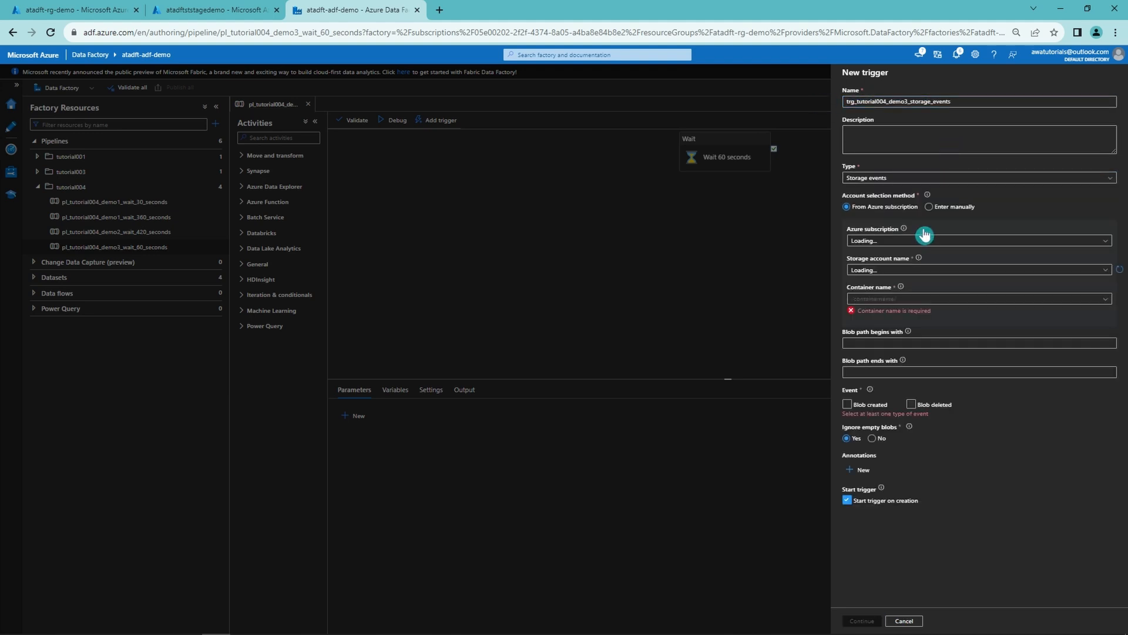
pyautogui.click(887, 241)
pyautogui.click(899, 262)
pyautogui.click(917, 271)
pyautogui.click(894, 286)
pyautogui.click(948, 301)
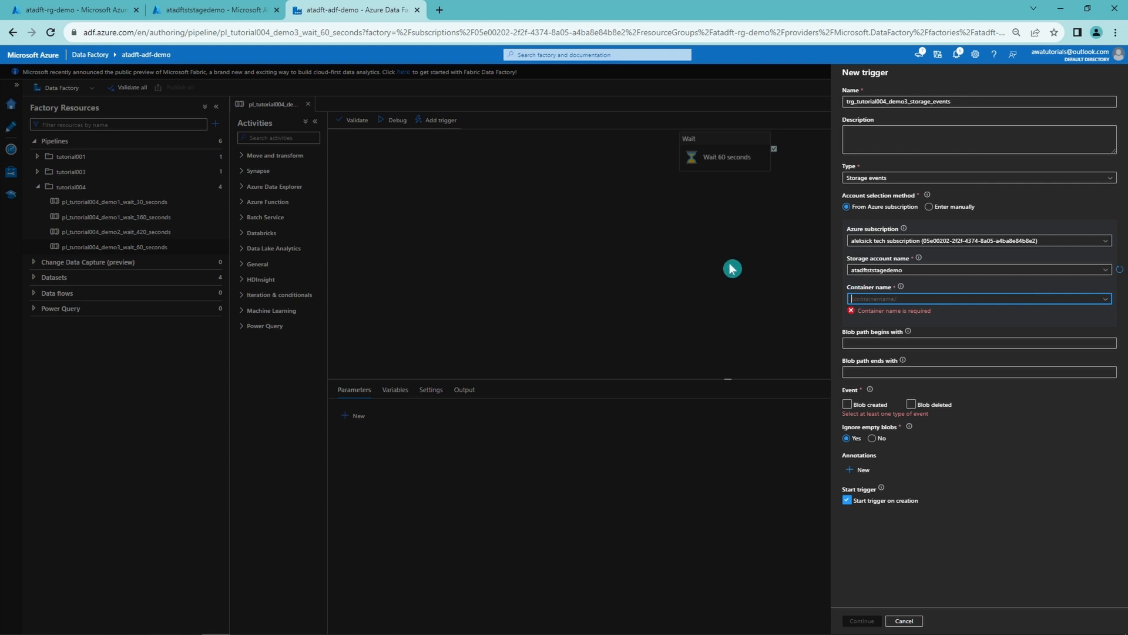
pyautogui.click(1108, 302)
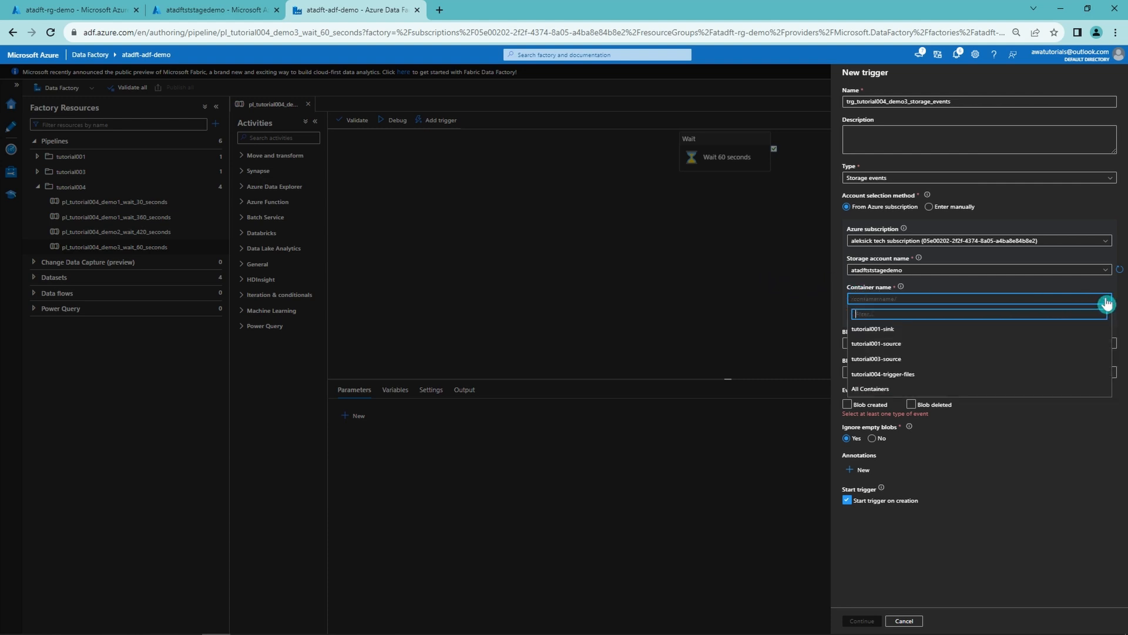
pyautogui.click(921, 381)
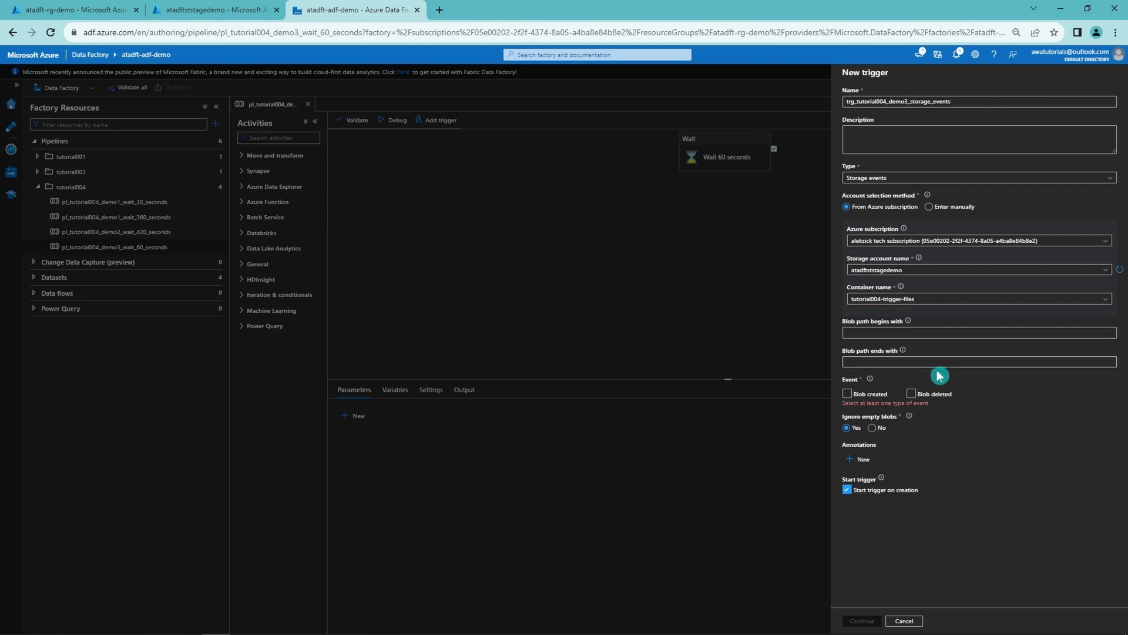
# Step: Limit the trigger to created blobs whose path ends with .csv, and set Ignore empty blobs to No
pyautogui.click(927, 361)
pyautogui.write('.csv')
pyautogui.click(848, 393)
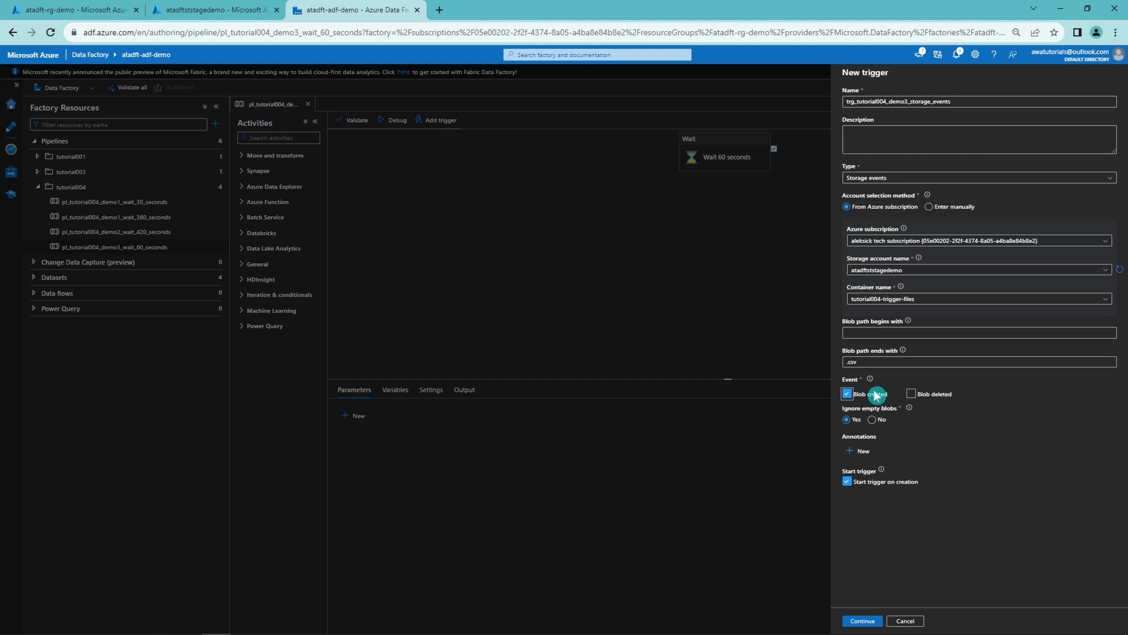
pyautogui.click(872, 419)
# Step: Finish creating the storage events trigger without run parameters and publish it to the factory
pyautogui.click(857, 621)
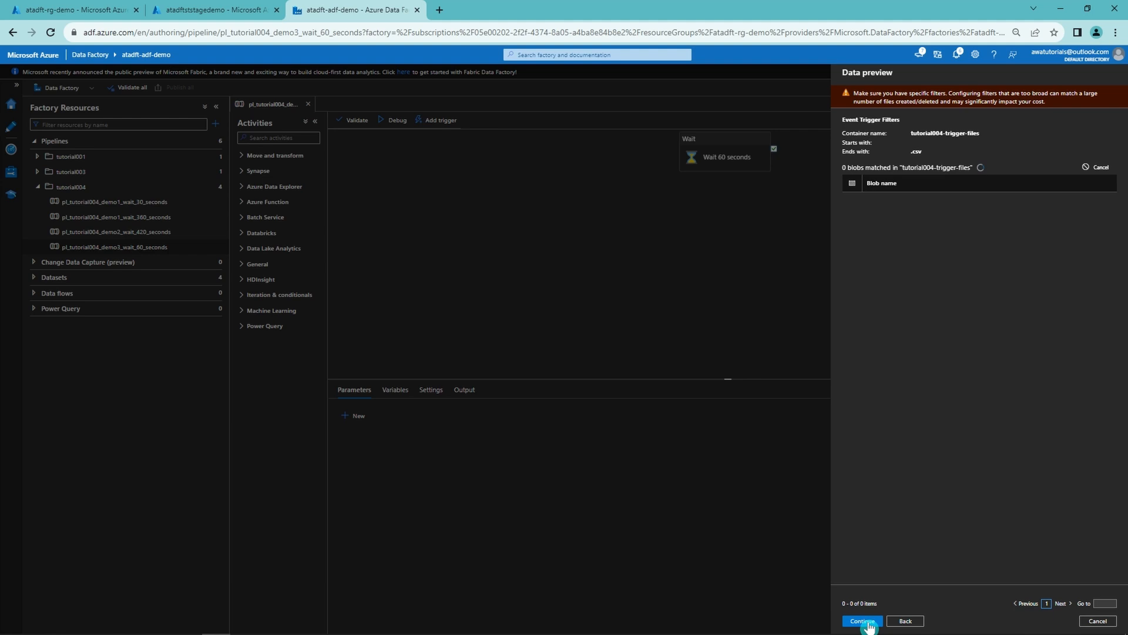
pyautogui.click(862, 621)
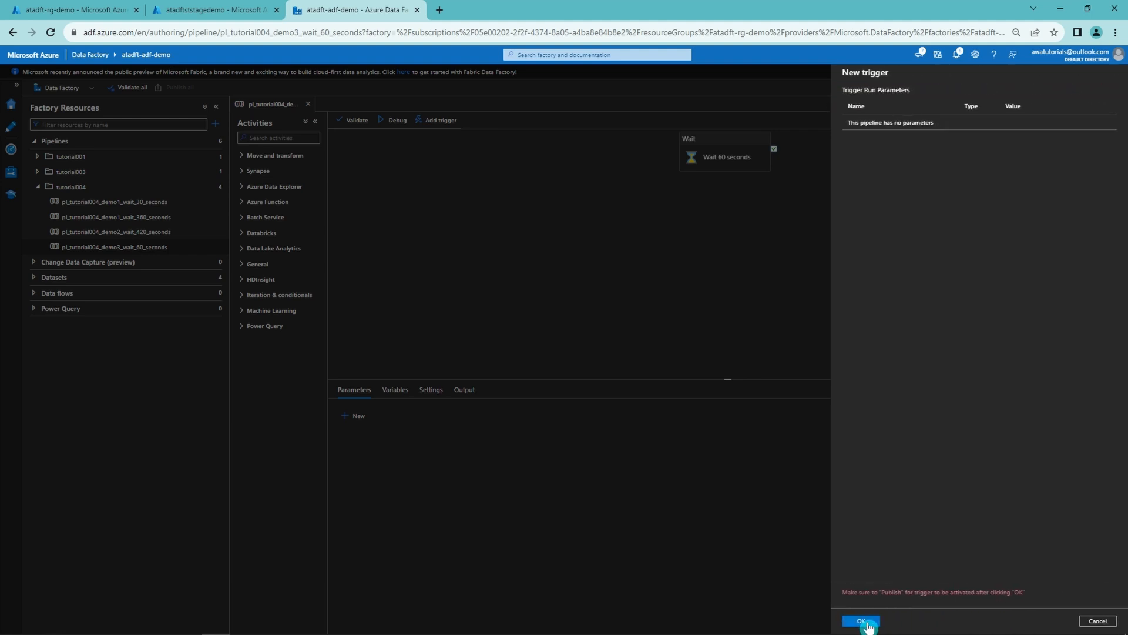
pyautogui.click(863, 621)
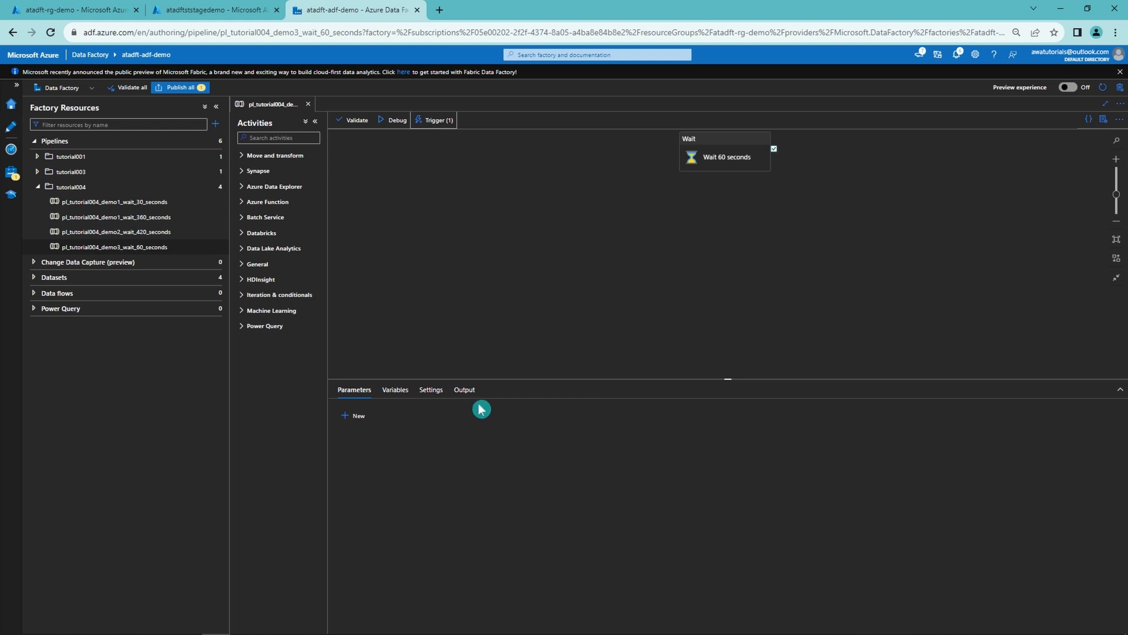
pyautogui.click(193, 90)
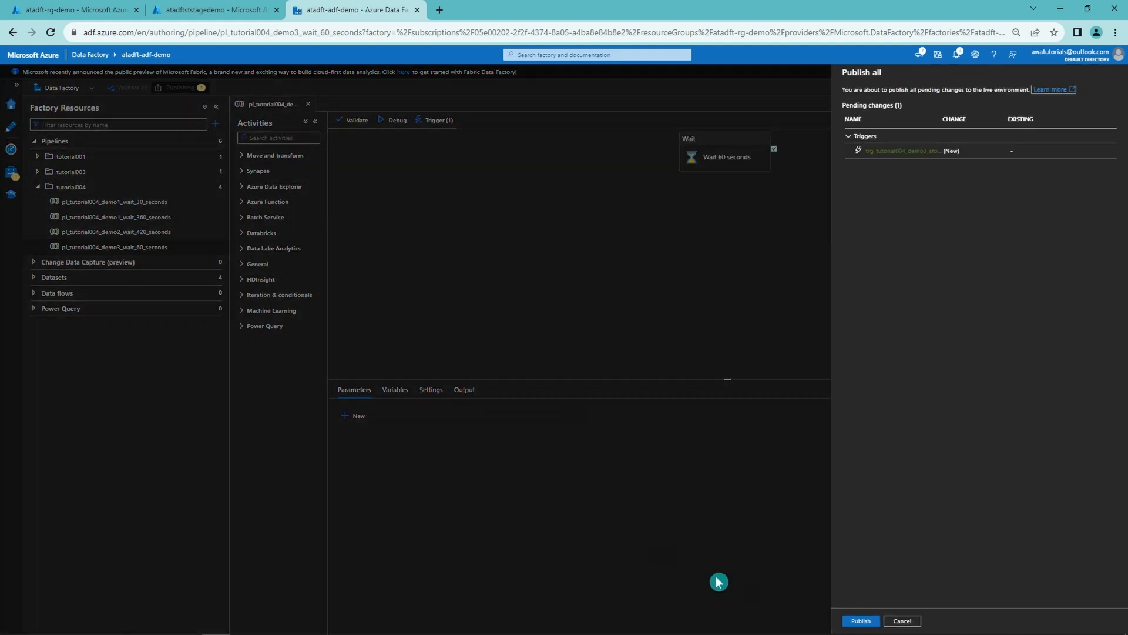
pyautogui.click(862, 620)
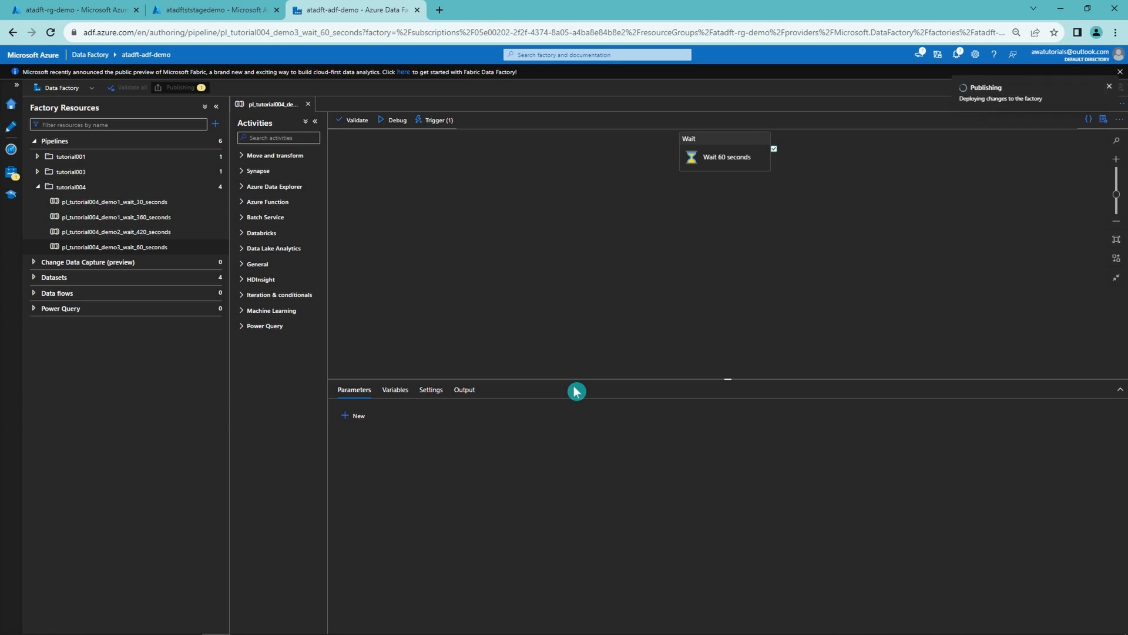
# Step: Upload file1.csv to the tutorial004-trigger-files container of the storage account and close the upload pane
pyautogui.click(244, 10)
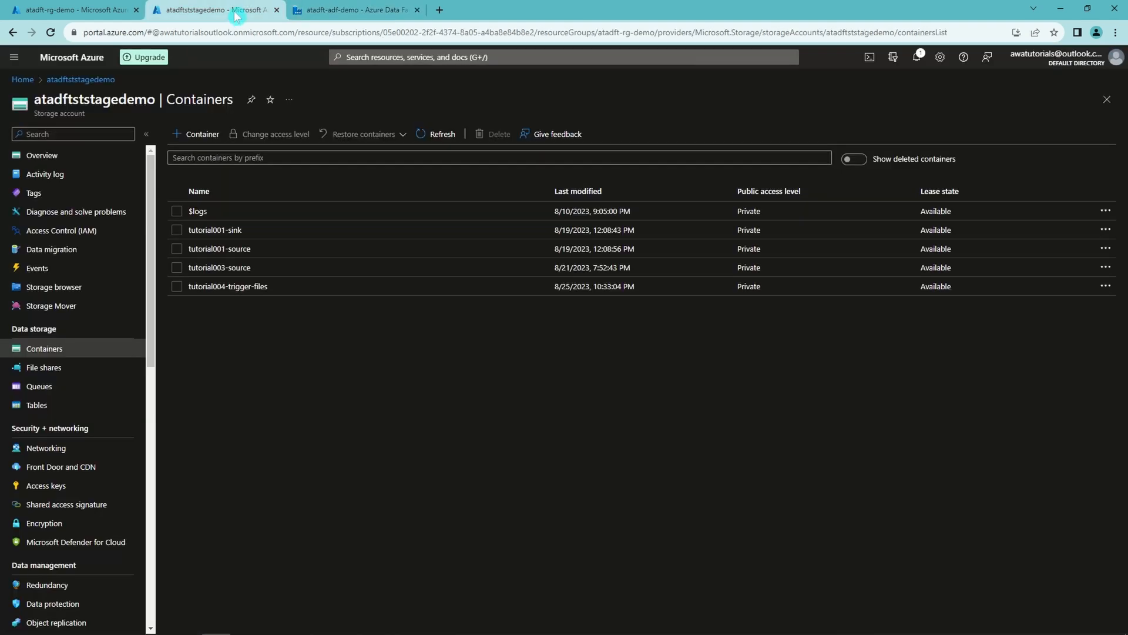
pyautogui.click(244, 288)
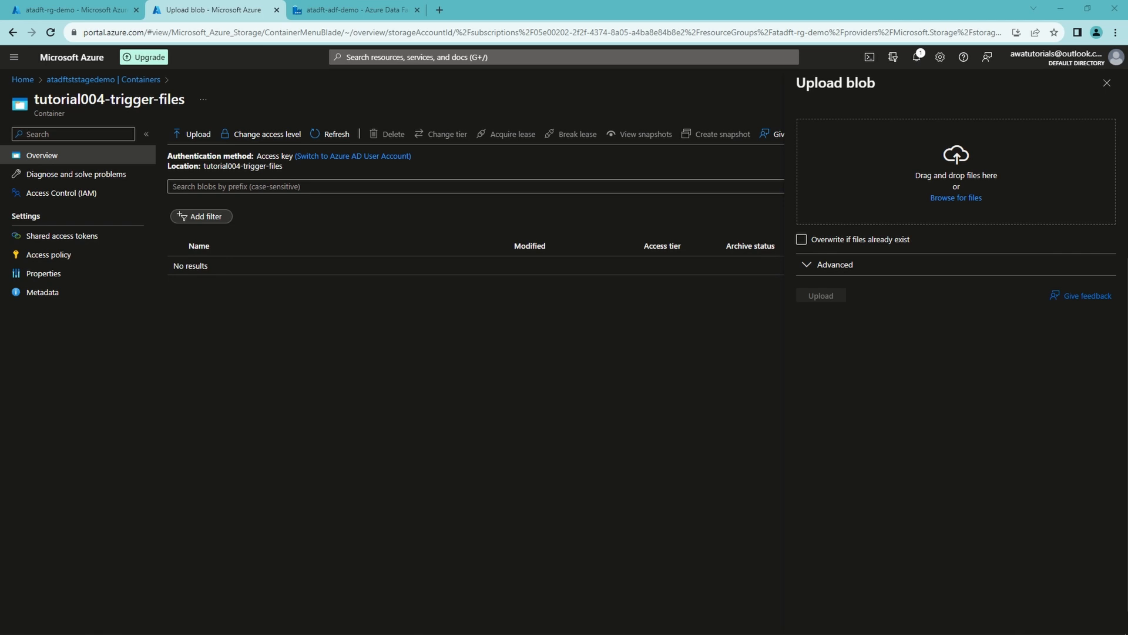
pyautogui.moveTo(1127, 194); pyautogui.dragTo(968, 189)
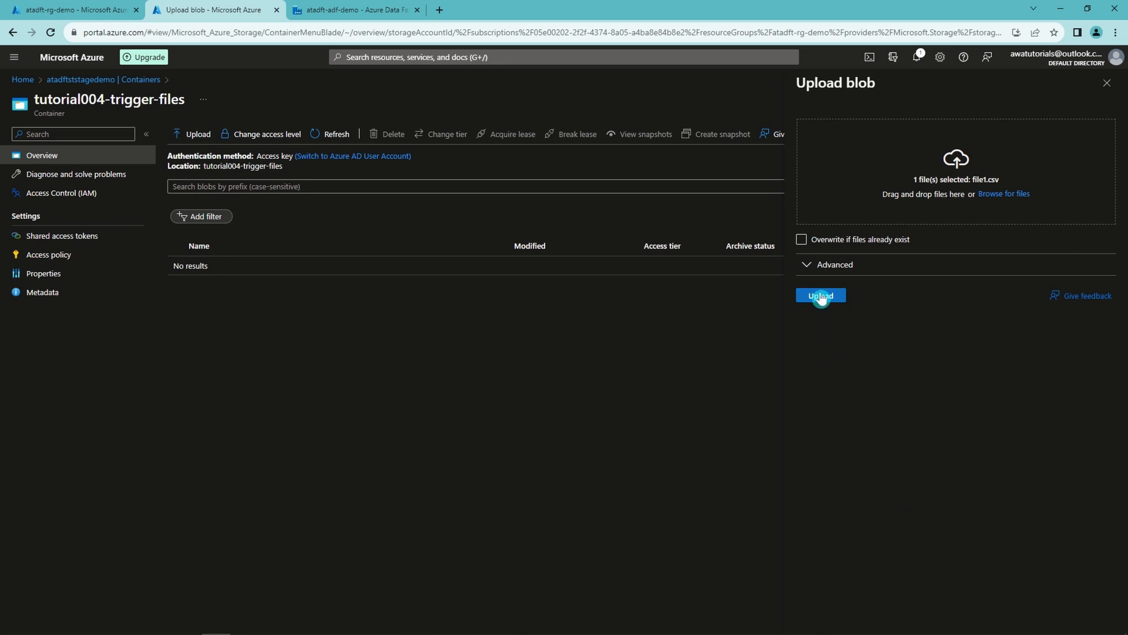
pyautogui.click(821, 296)
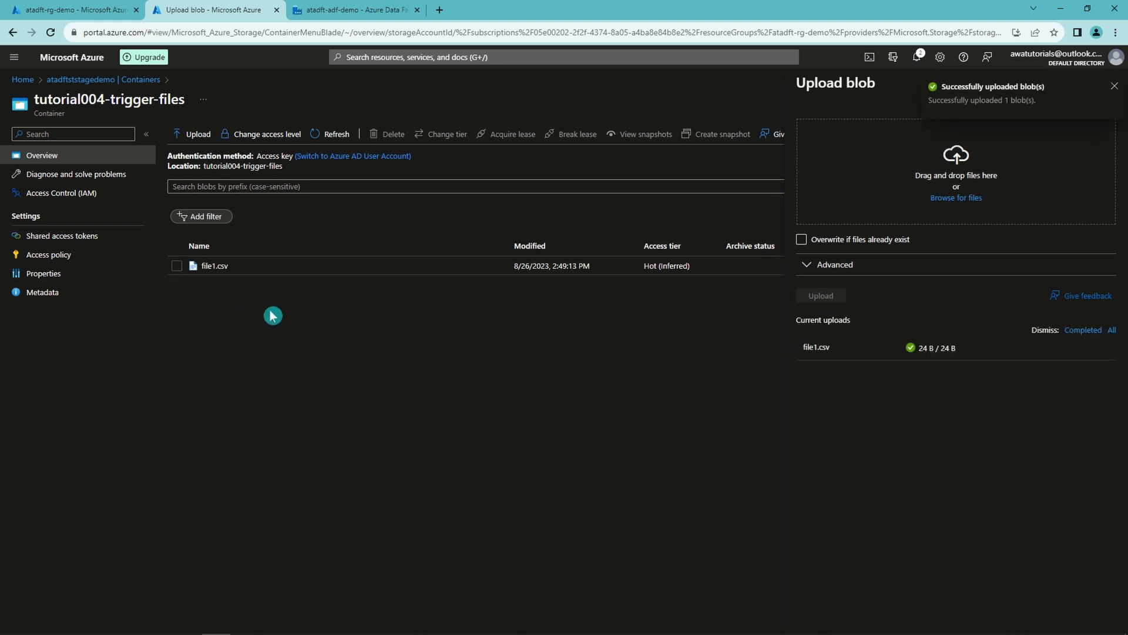
pyautogui.click(1113, 87)
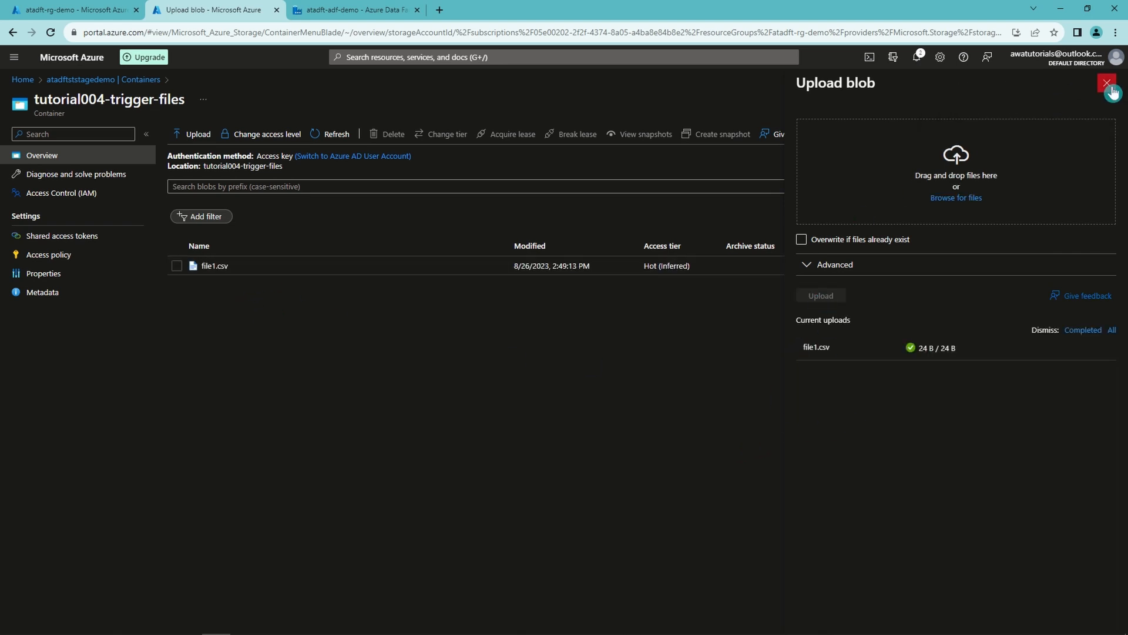
pyautogui.click(1111, 88)
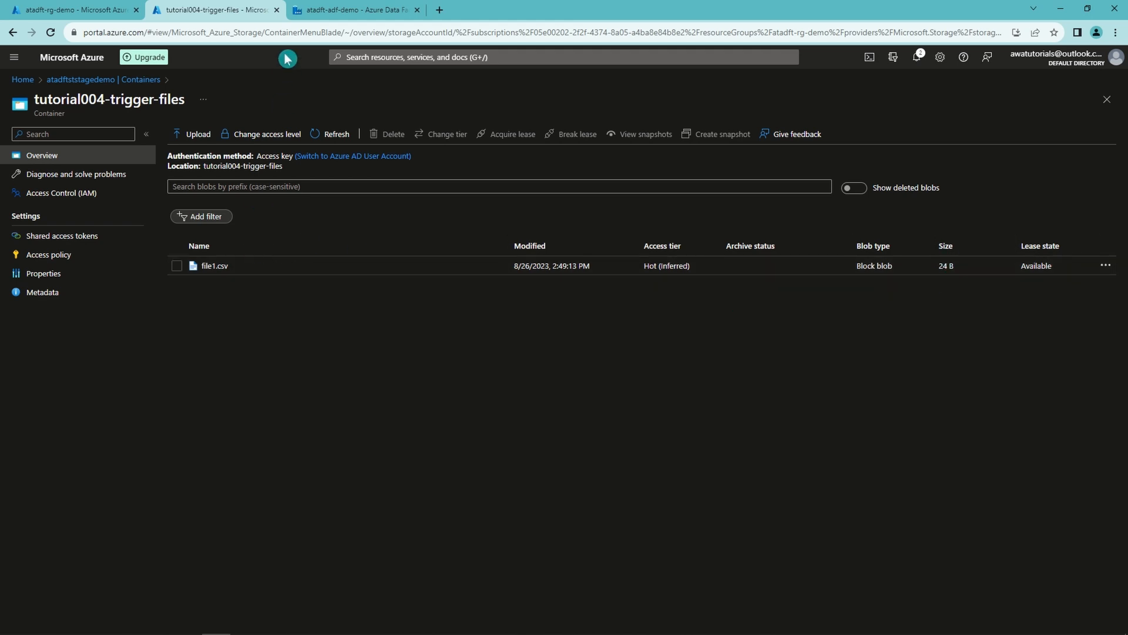
# Step: Refresh the Data Factory pipeline runs and check the trigger runs for an execution started by the uploaded file
pyautogui.click(303, 18)
pyautogui.click(333, 111)
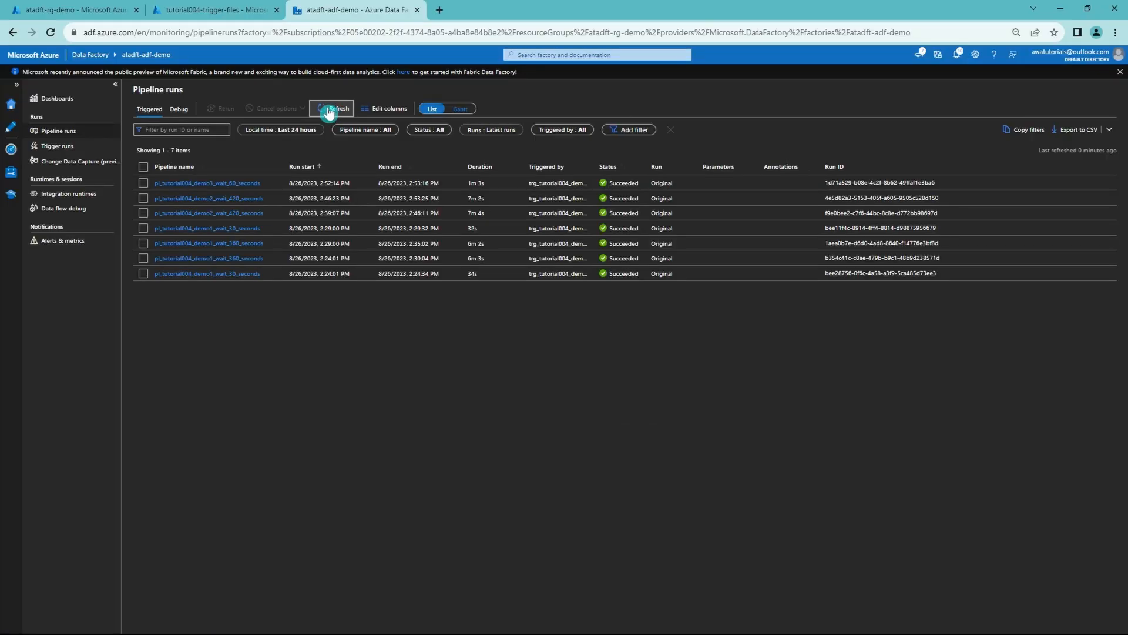
pyautogui.click(328, 112)
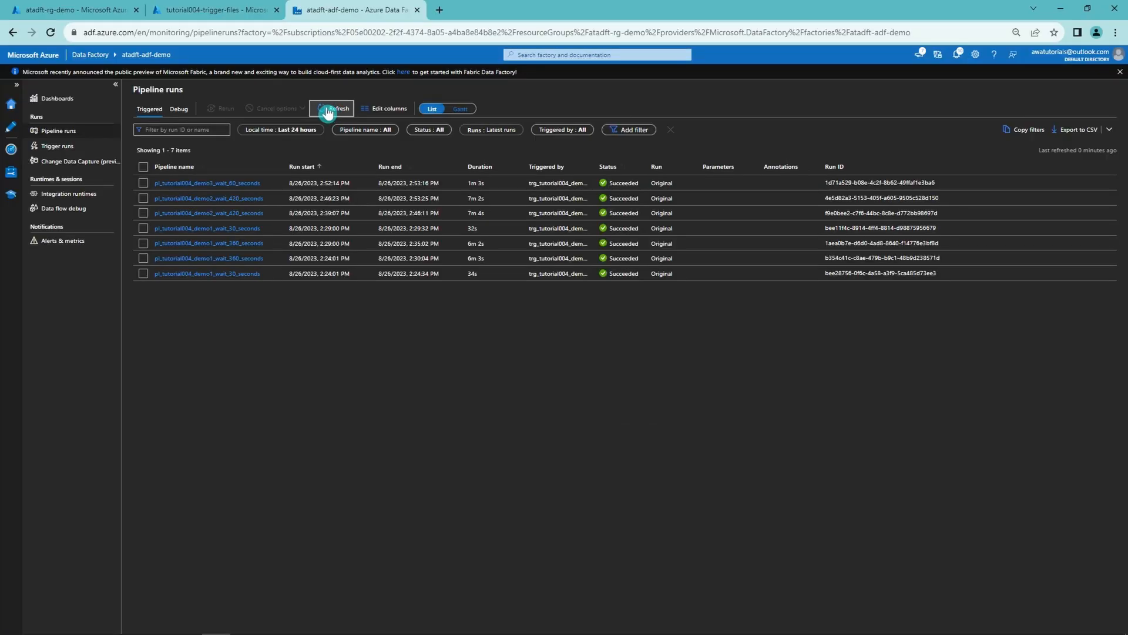
pyautogui.click(66, 151)
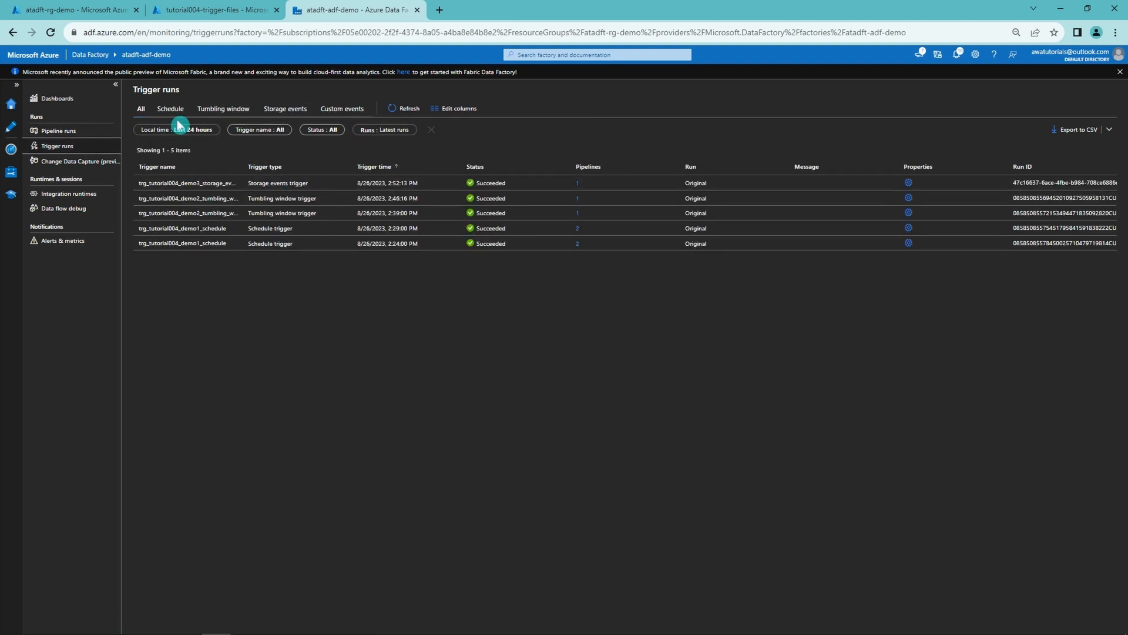
pyautogui.click(66, 131)
# Step: Start another blob upload in the tutorial004-trigger-files container
pyautogui.click(212, 10)
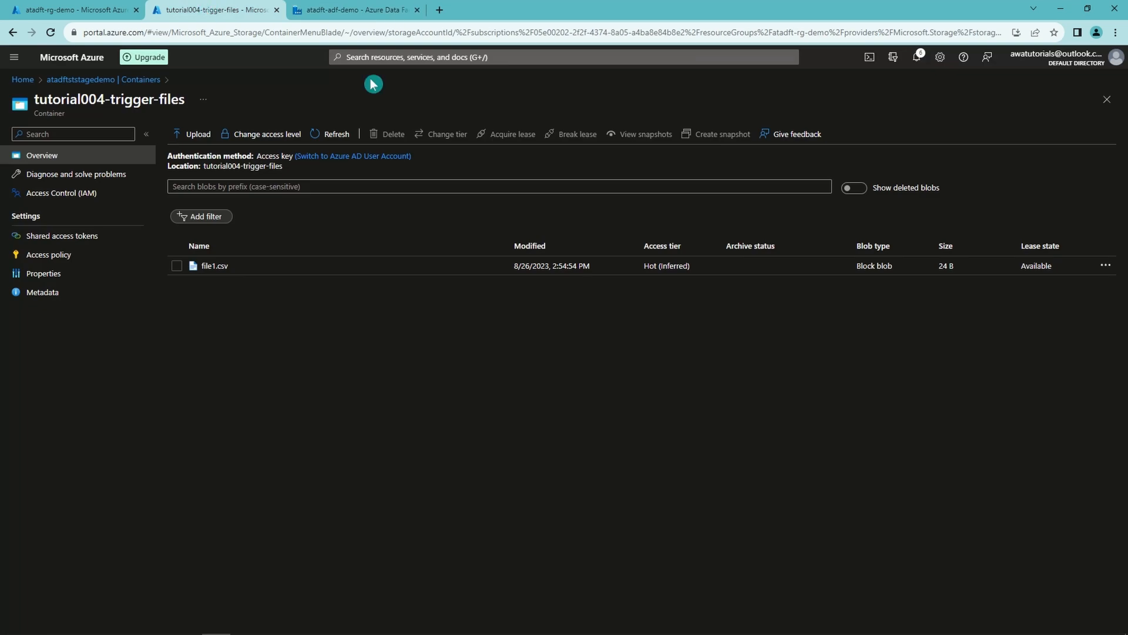
pyautogui.click(194, 134)
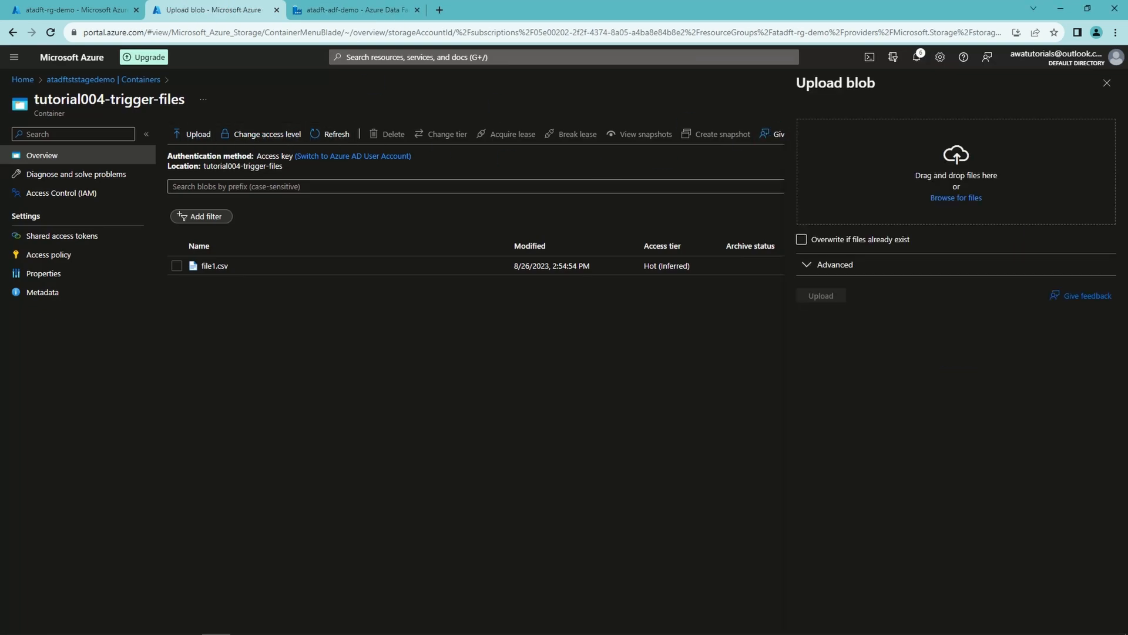
# Step: Upload file2.csv to the tutorial004-trigger-files container and close the upload form
pyautogui.moveTo(940, 230); pyautogui.dragTo(946, 234)
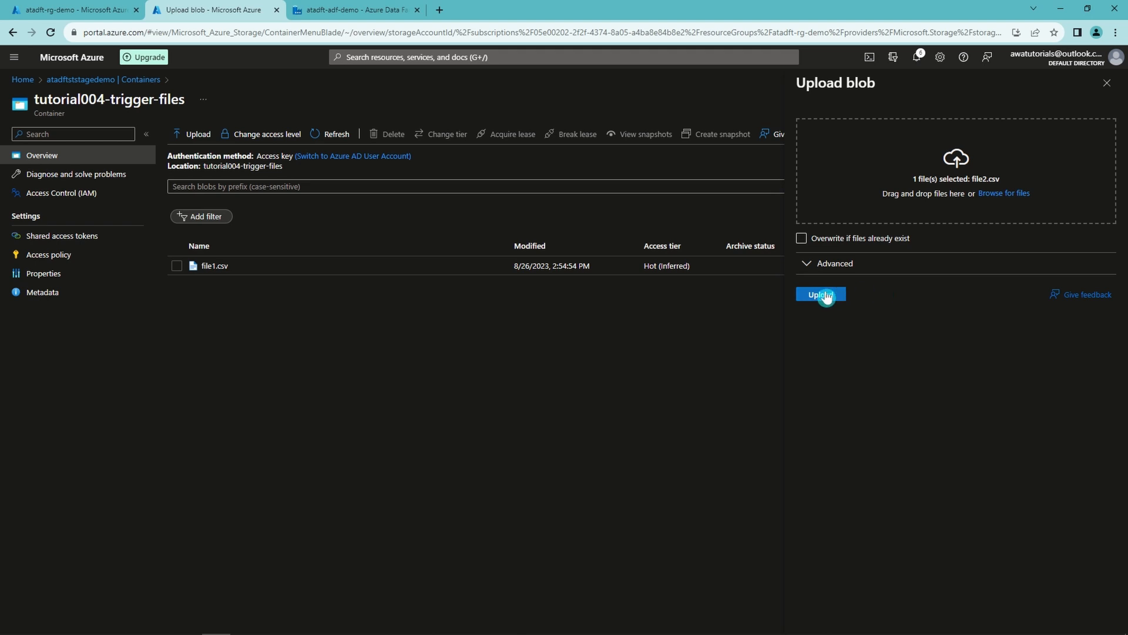
pyautogui.click(821, 294)
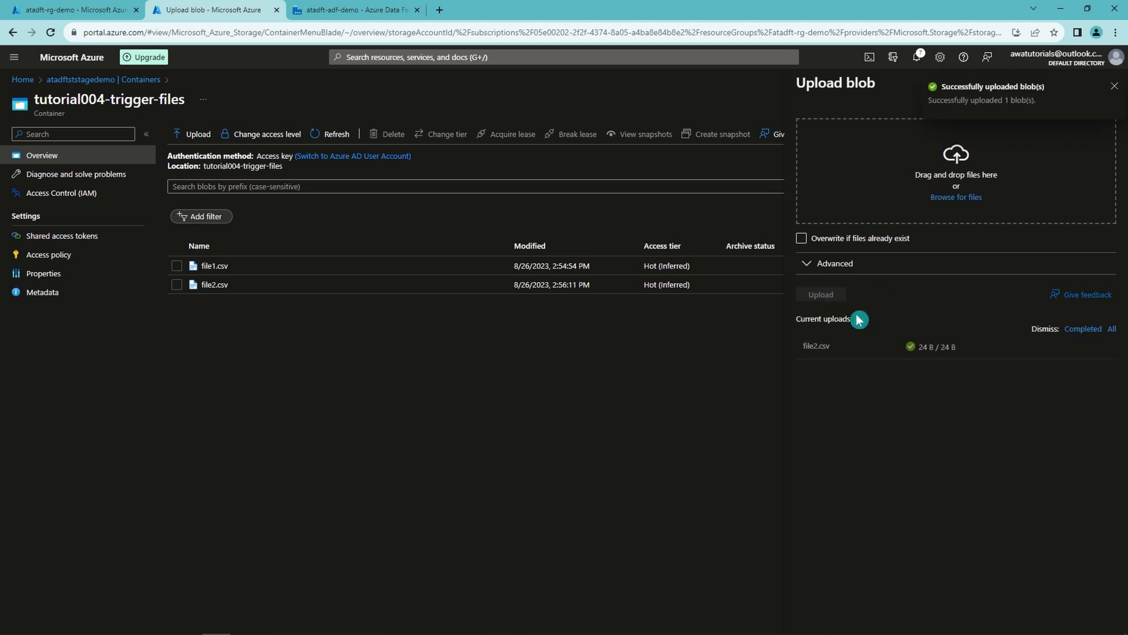
pyautogui.click(1115, 87)
pyautogui.click(1113, 88)
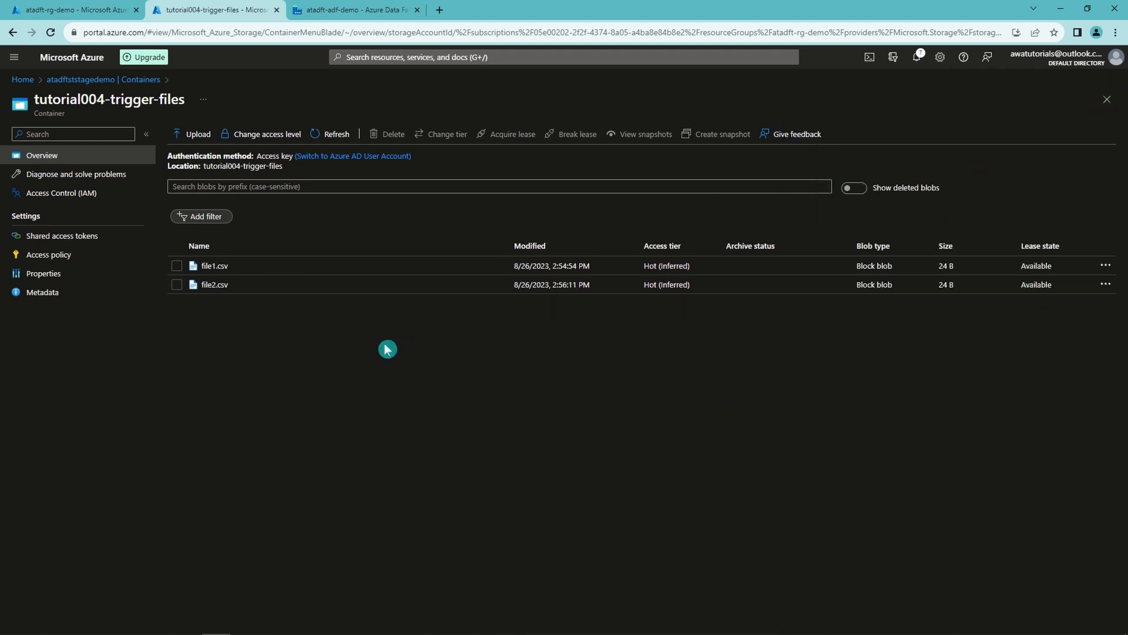
# Step: Switch to Azure Data Factory and refresh the triggered pipeline runs to check for a run from the file2.csv upload
pyautogui.click(353, 10)
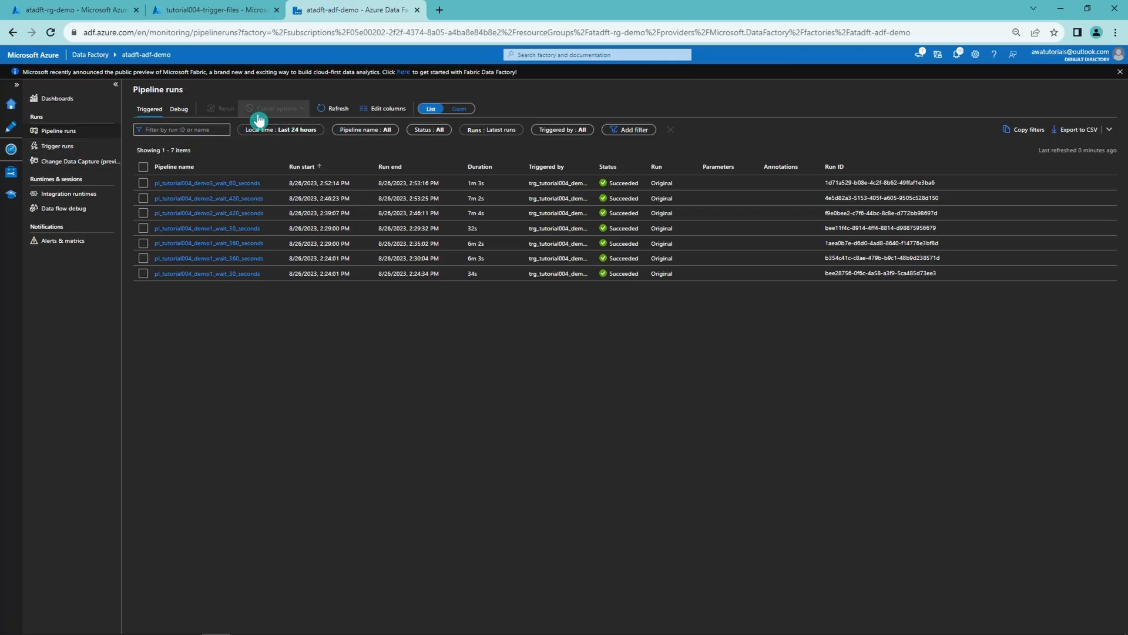
pyautogui.click(339, 110)
pyautogui.click(339, 110)
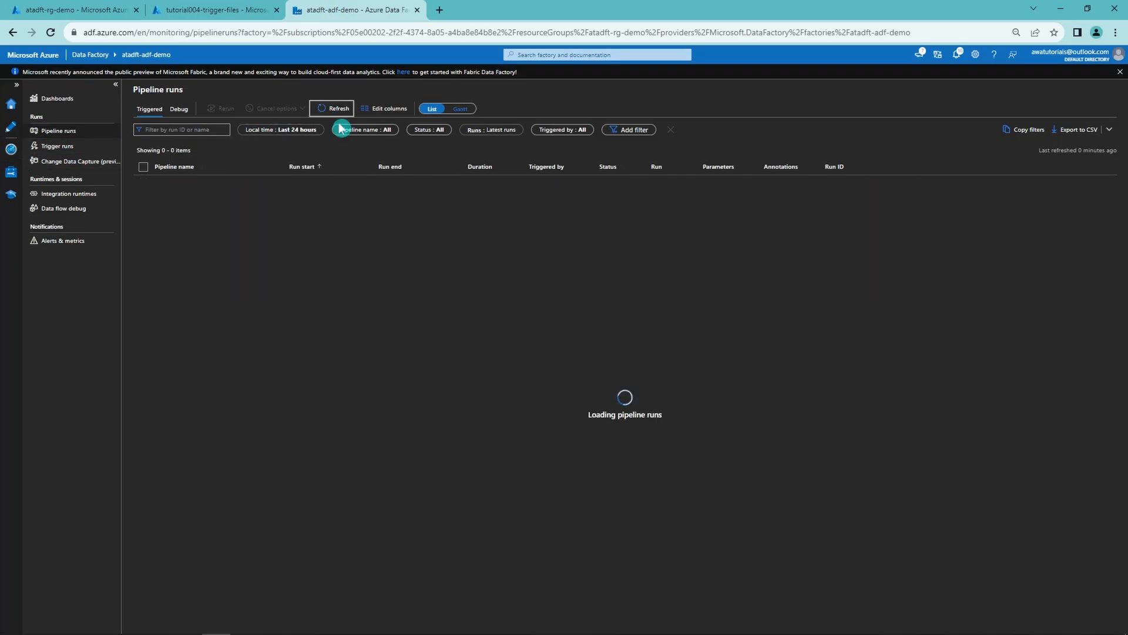
pyautogui.click(338, 110)
# Step: Upload file3.csv to the tutorial004-trigger-files container in the Azure portal and refresh the pipeline runs in Data Factory
pyautogui.click(208, 10)
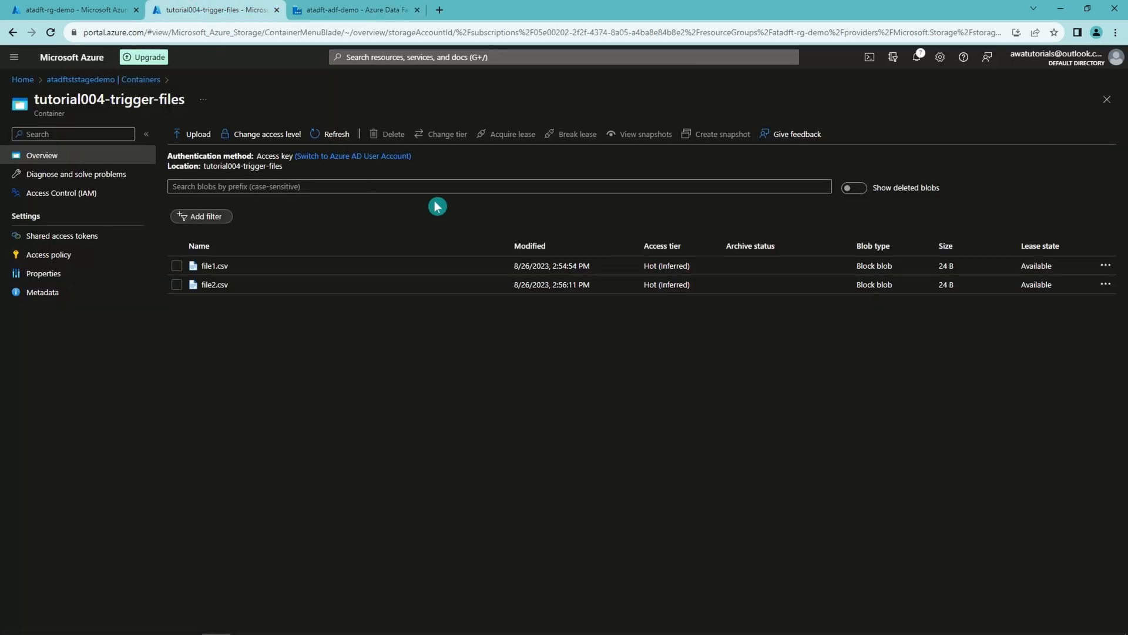
pyautogui.click(194, 134)
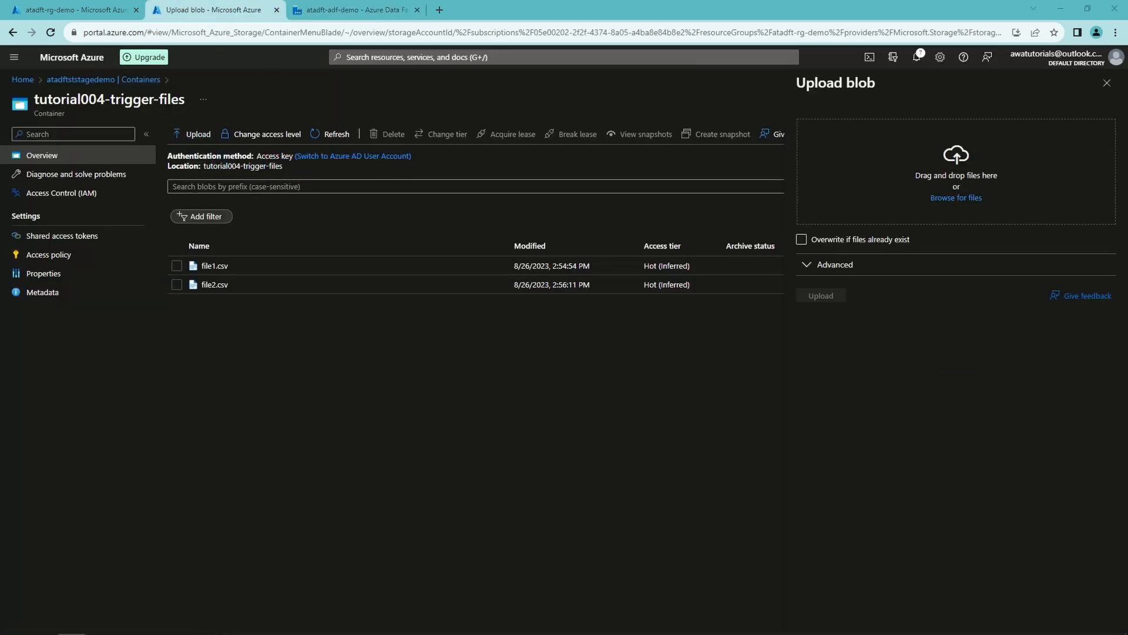
pyautogui.moveTo(1127, 194); pyautogui.dragTo(927, 193)
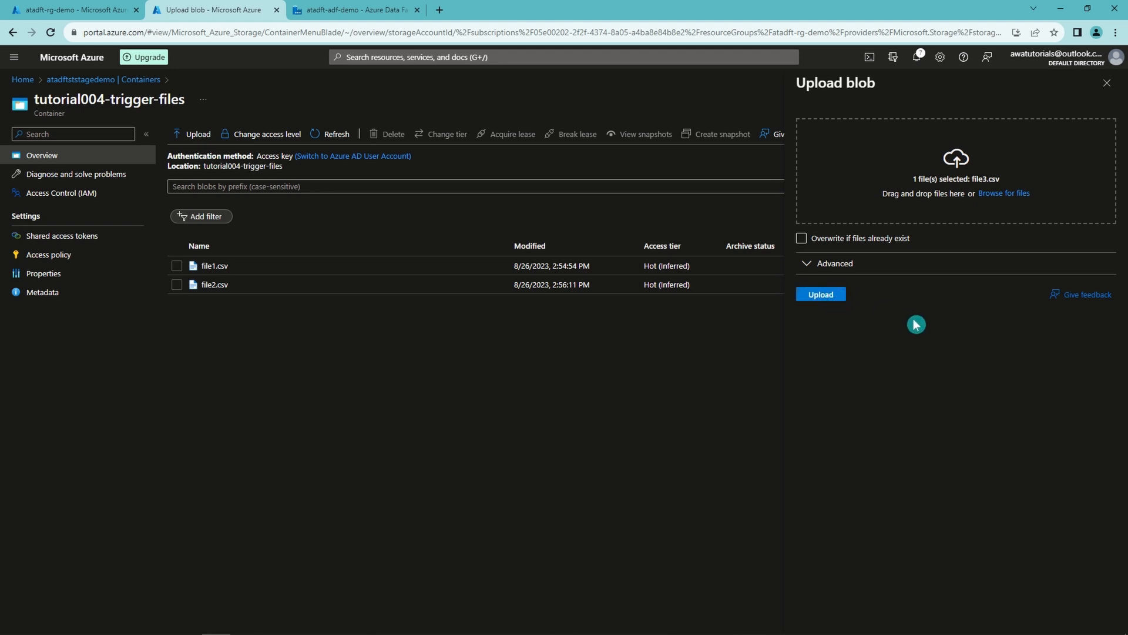
pyautogui.click(826, 297)
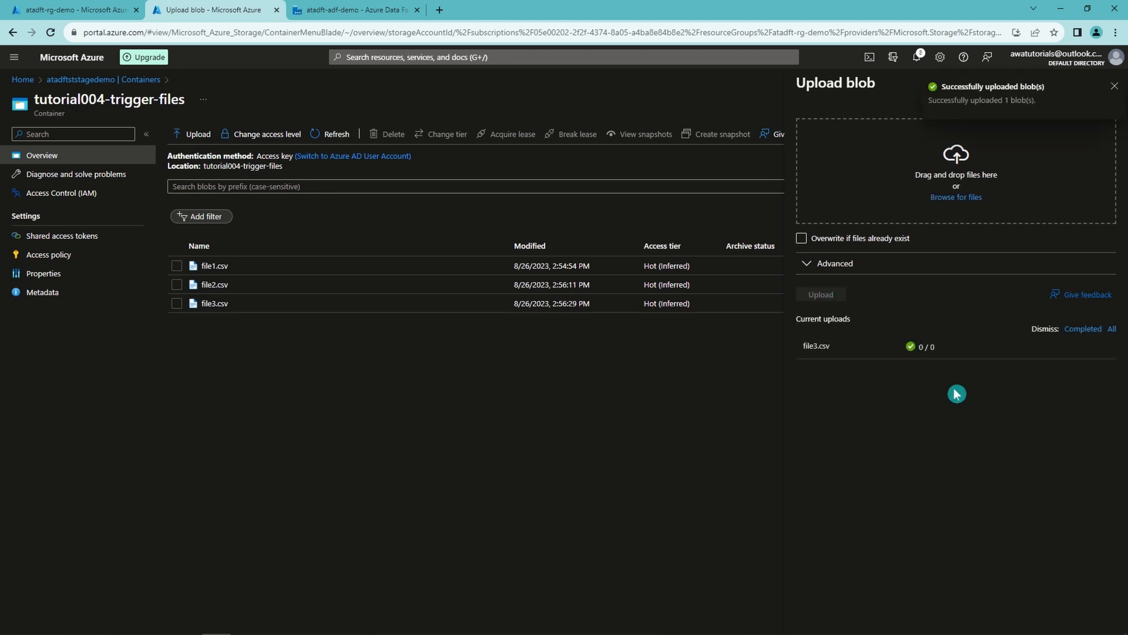
pyautogui.click(1114, 89)
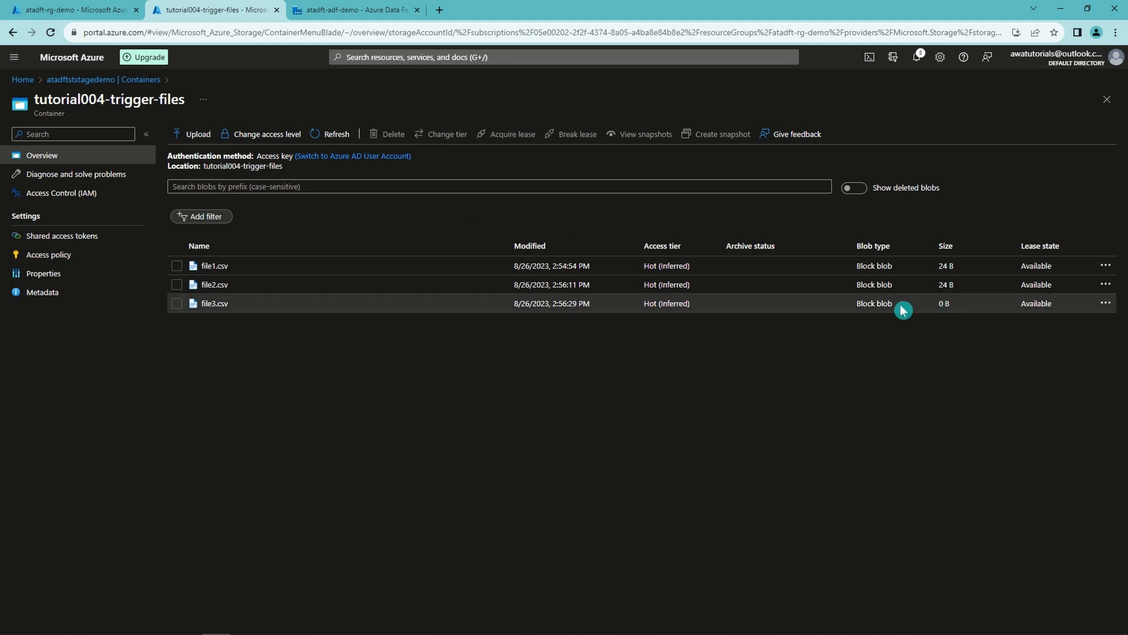
pyautogui.click(370, 12)
pyautogui.click(334, 110)
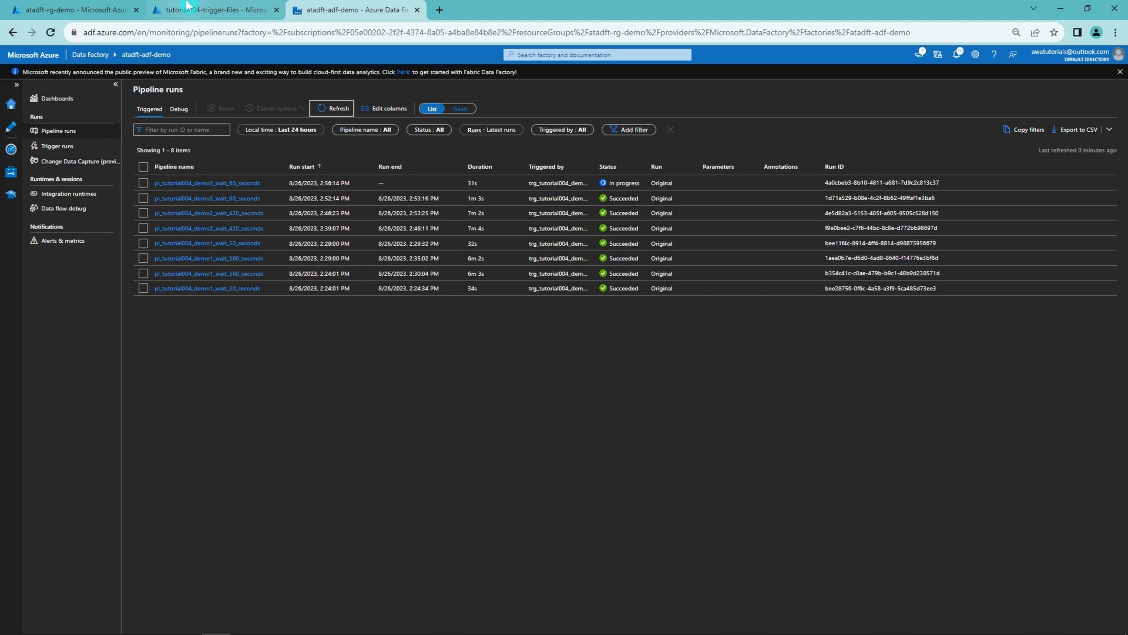
# Step: Switch back to the Azure portal and upload file4.txt to the tutorial004-trigger-files container
pyautogui.click(188, 7)
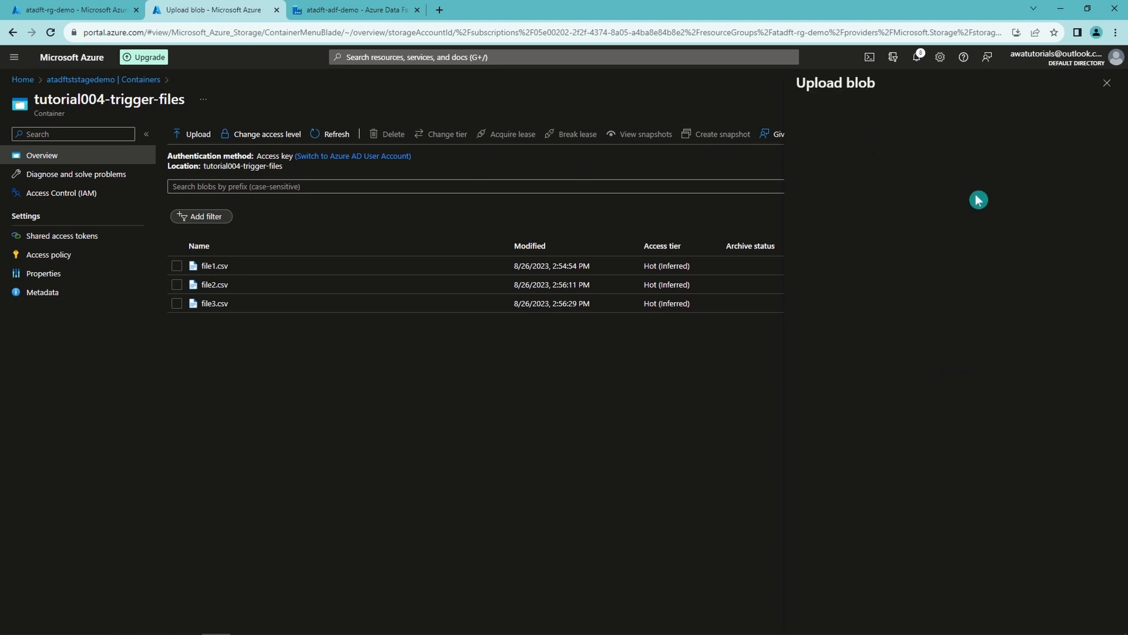
pyautogui.moveTo(1127, 194); pyautogui.dragTo(941, 199)
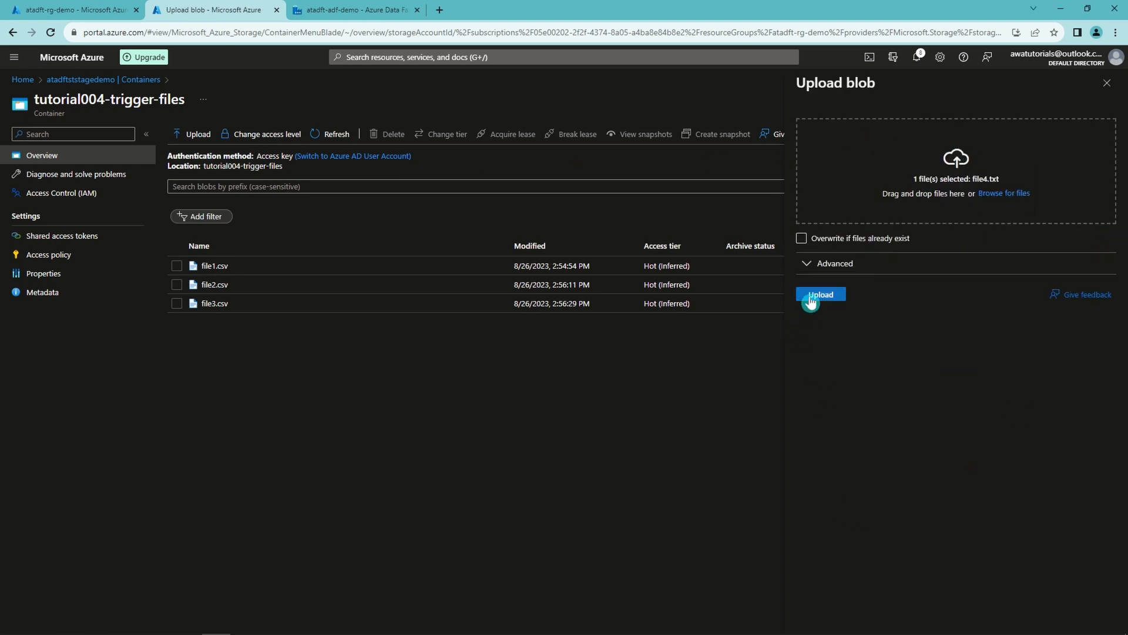
pyautogui.click(806, 300)
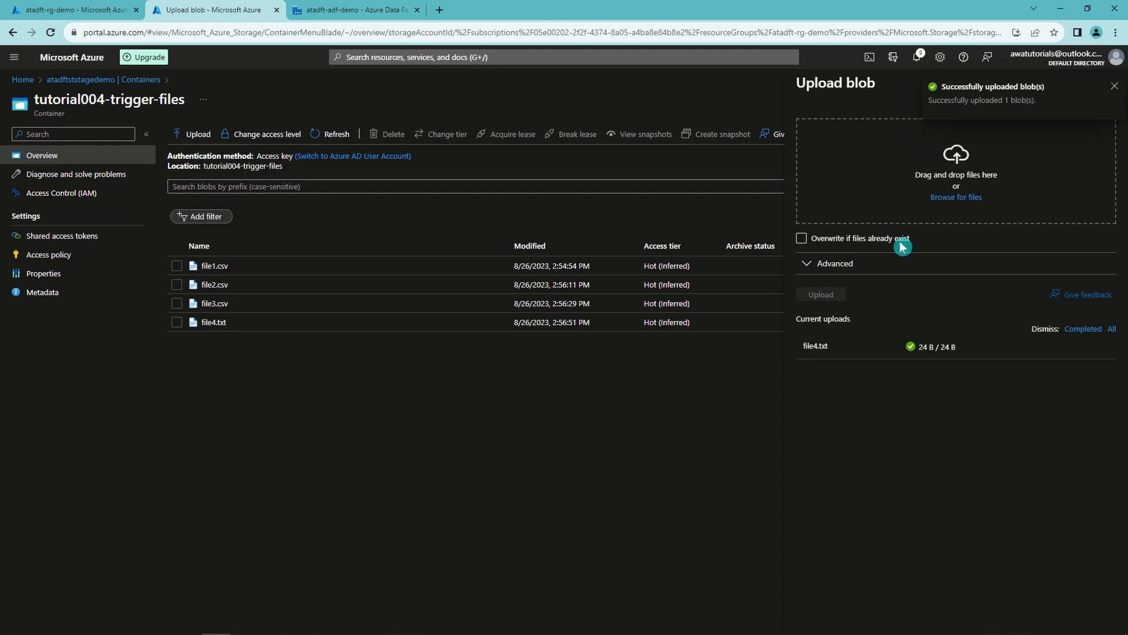
pyautogui.click(1109, 82)
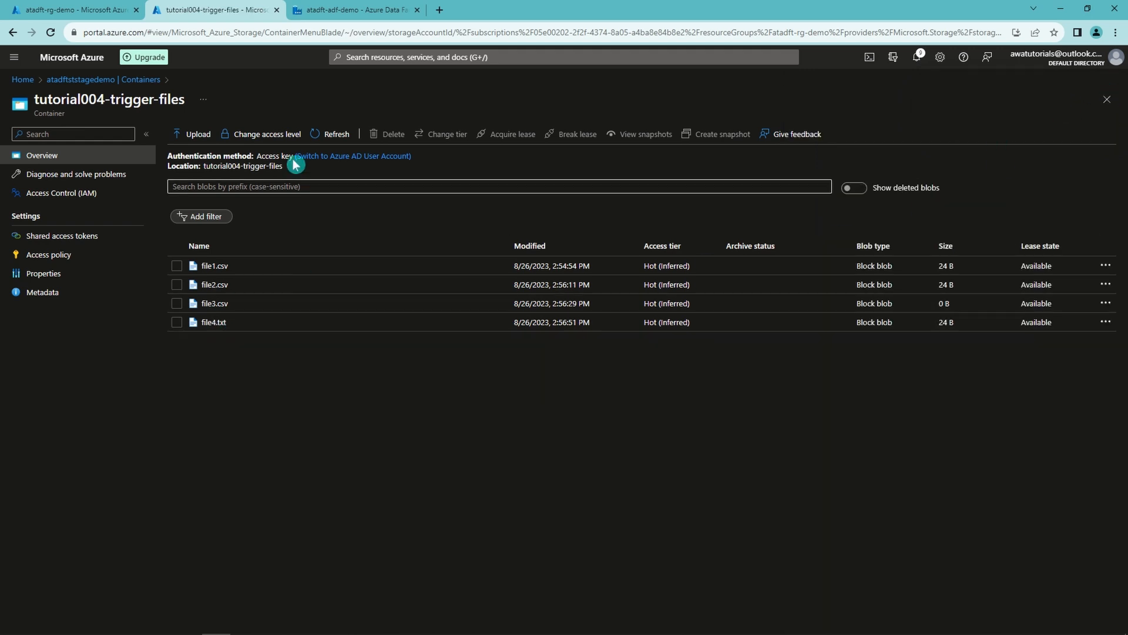
# Step: Switch to Azure Data Factory and refresh the pipeline runs to check whether the file4.txt upload started one
pyautogui.click(361, 10)
pyautogui.click(332, 111)
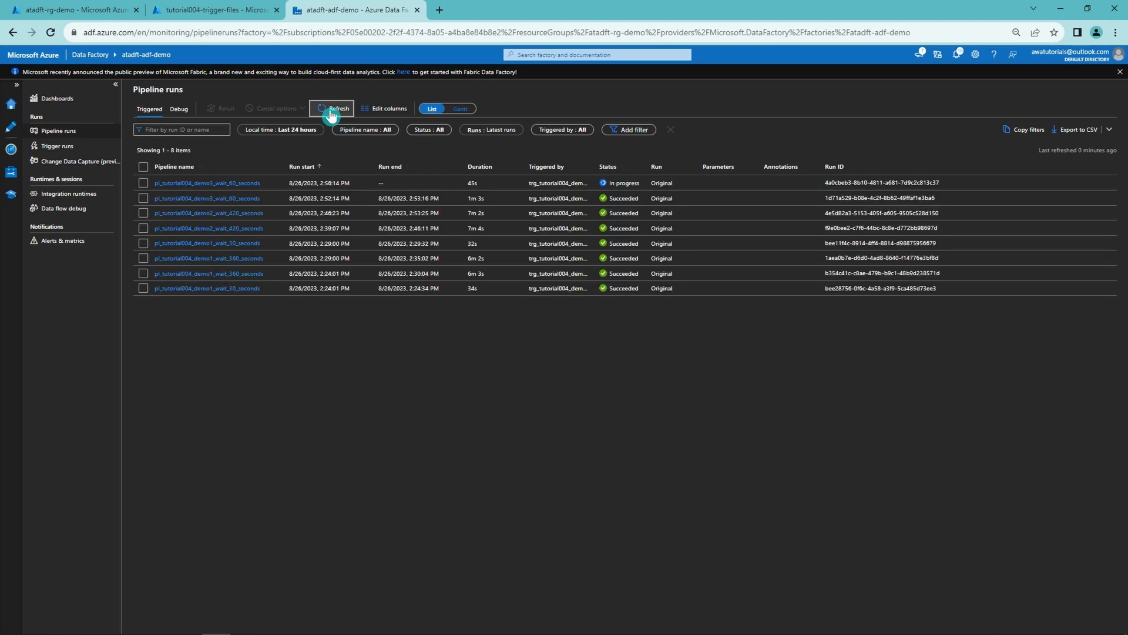
pyautogui.click(332, 112)
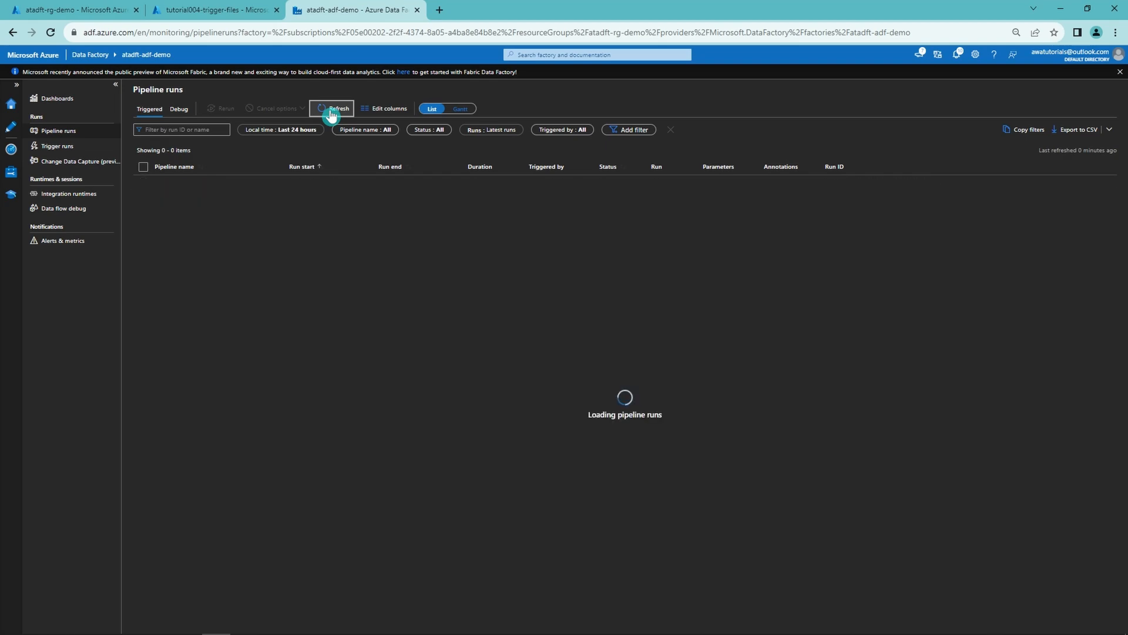
# Step: Upload file5.csv to the tutorial004-trigger-files container in the Azure portal and refresh its blob list
pyautogui.click(228, 10)
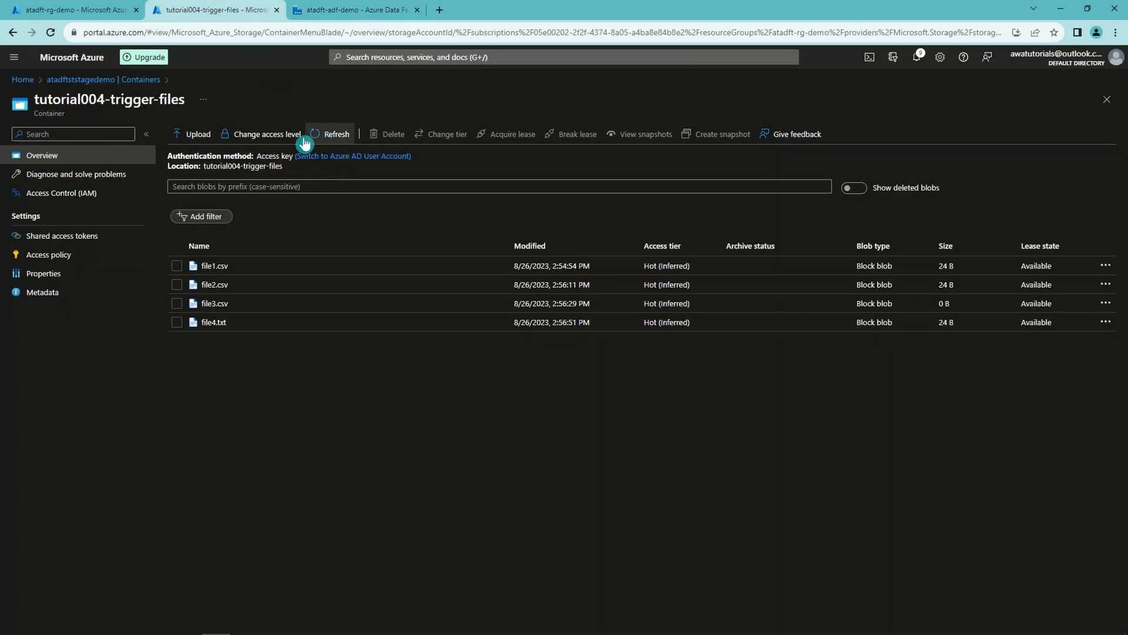
pyautogui.click(195, 134)
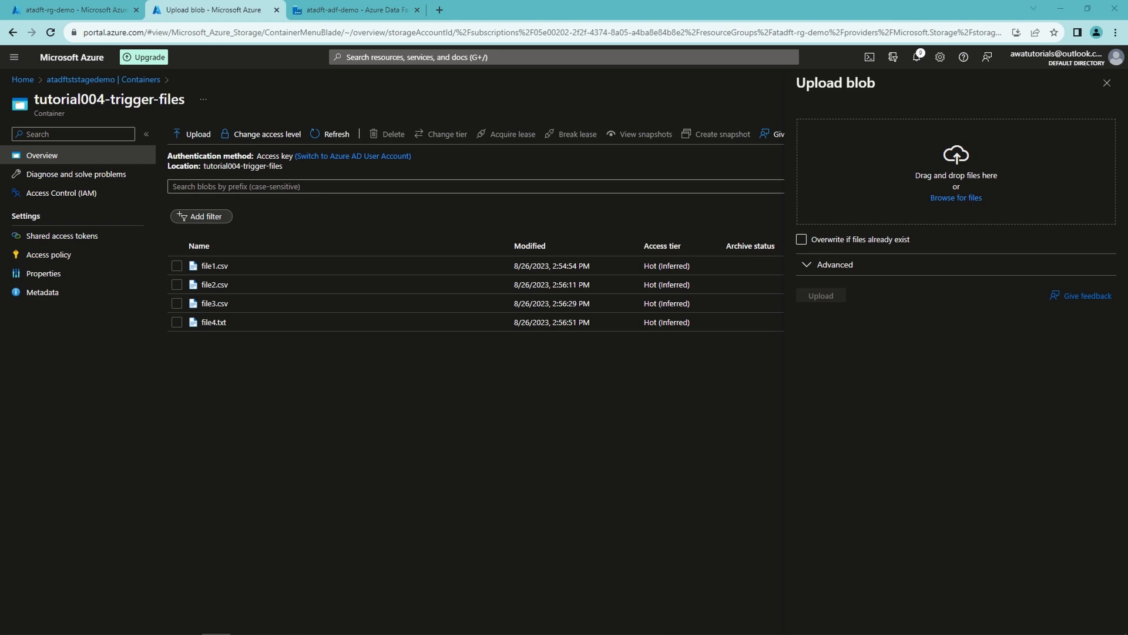
pyautogui.moveTo(1072, 221); pyautogui.dragTo(905, 174)
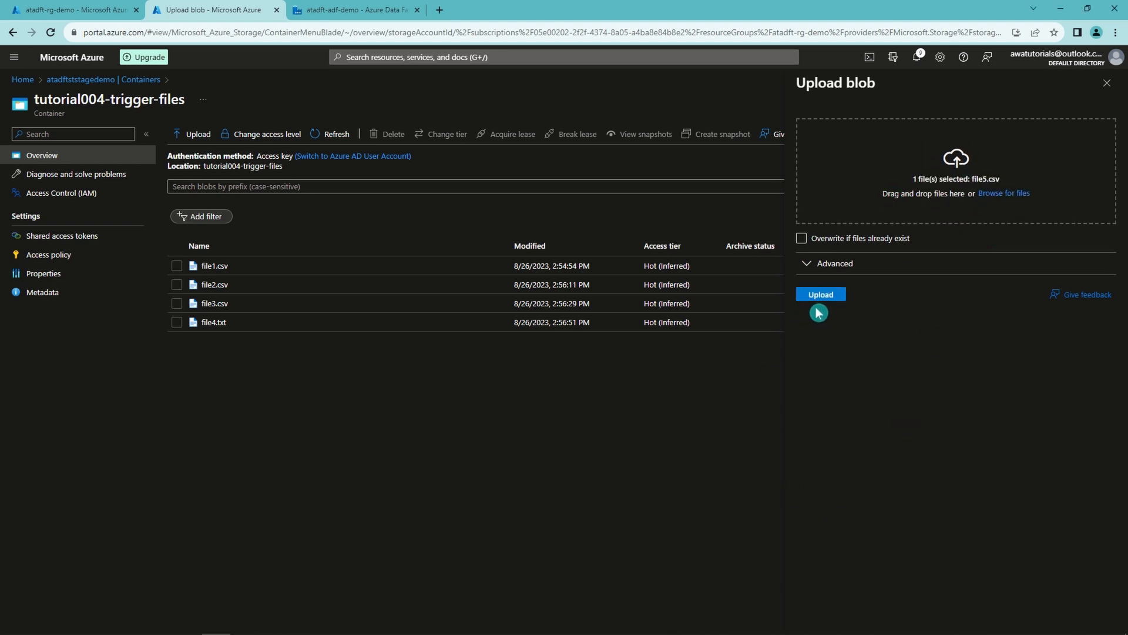
pyautogui.click(821, 295)
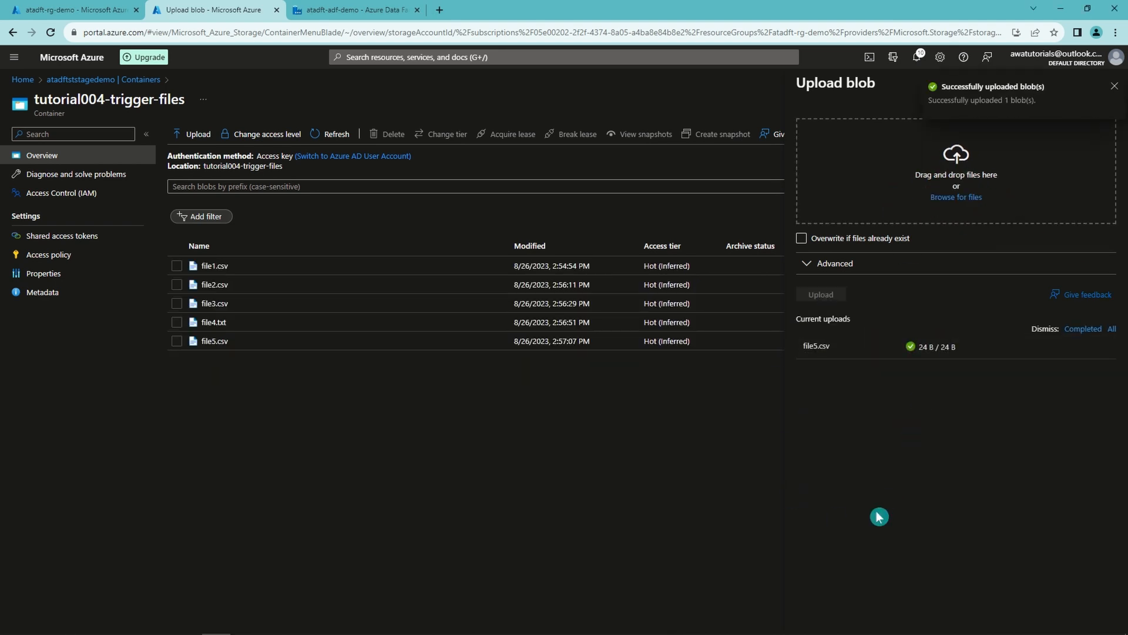
pyautogui.click(1112, 88)
pyautogui.click(326, 135)
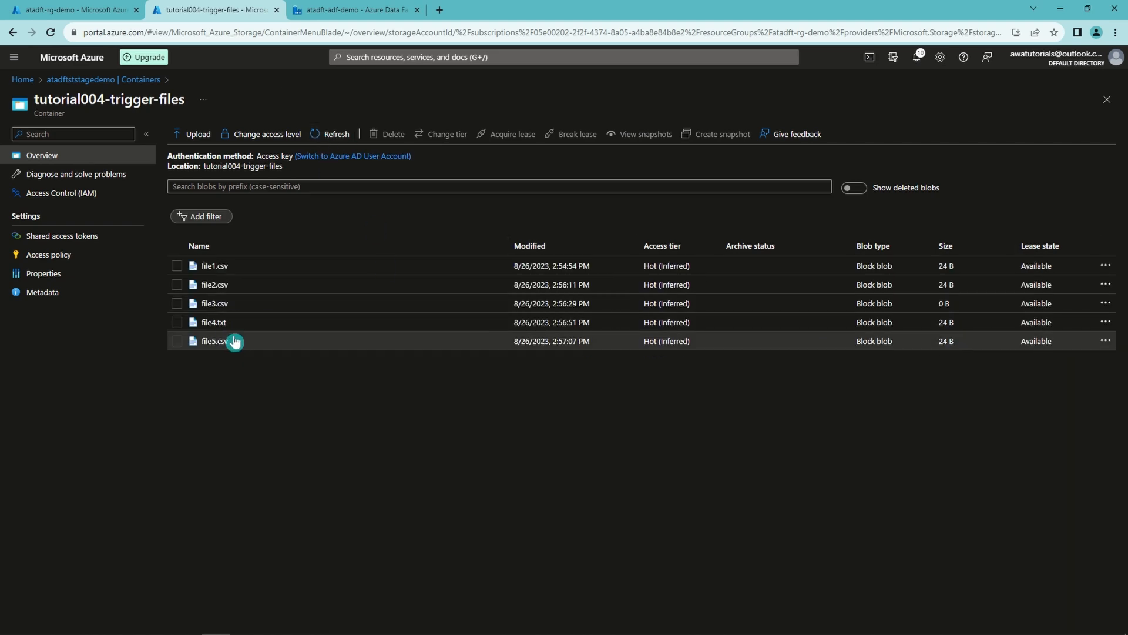
# Step: Switch to Azure Data Factory and refresh the pipeline runs to check for a run from the file5.csv upload
pyautogui.click(346, 10)
pyautogui.click(332, 110)
pyautogui.click(333, 110)
pyautogui.click(333, 111)
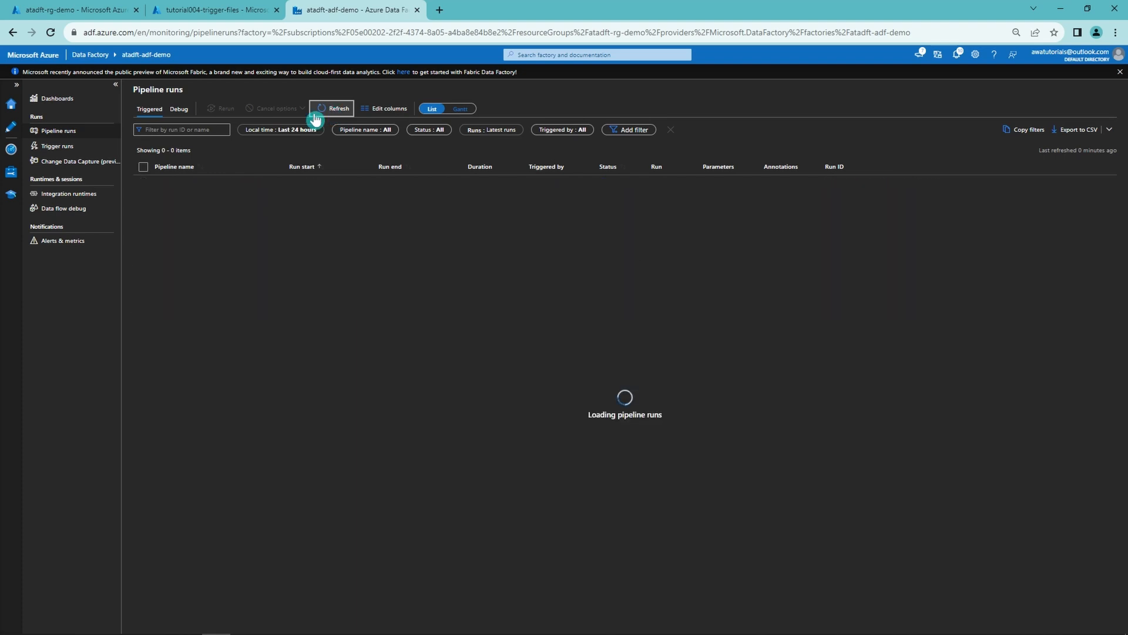
# Step: Review the refreshed trigger runs for the storage events trigger, and recheck the refreshed pipeline runs
pyautogui.click(58, 146)
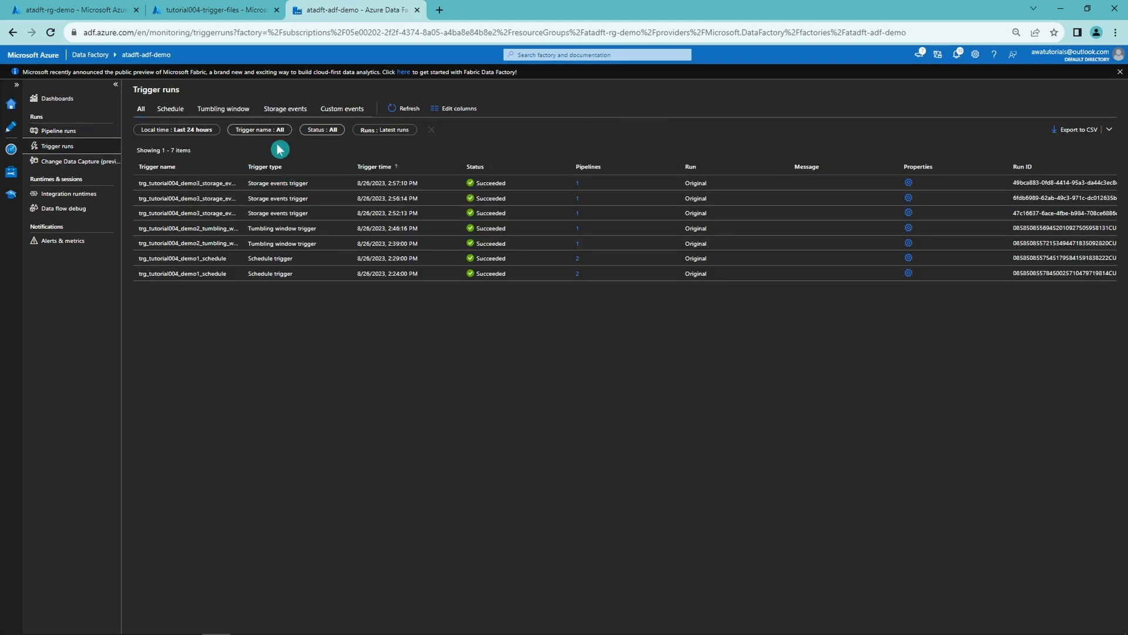
pyautogui.click(395, 110)
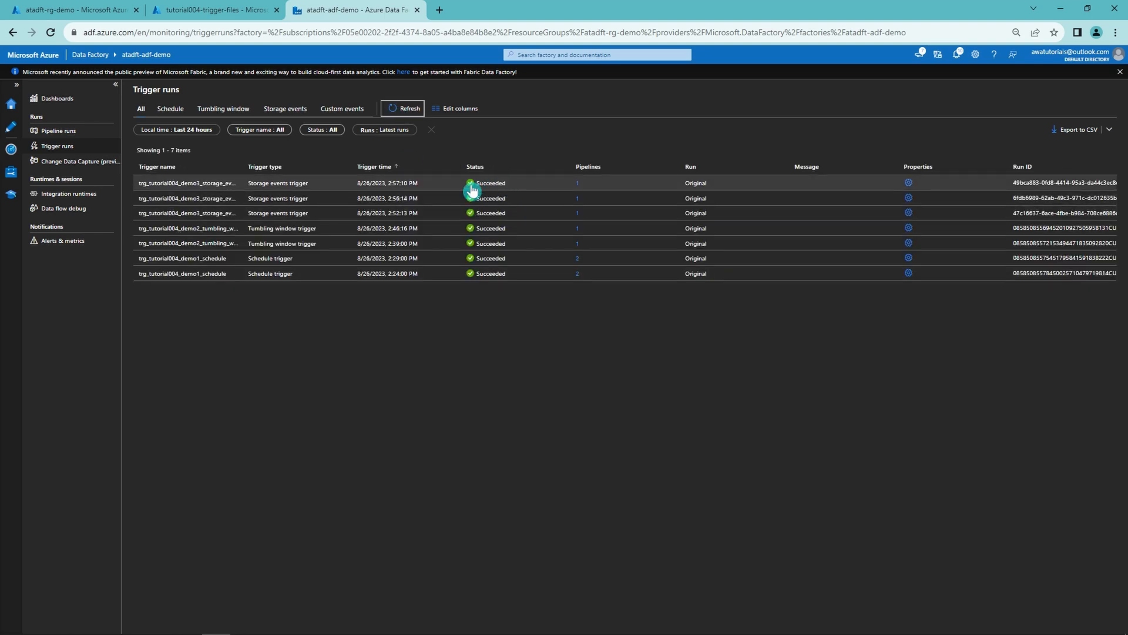
pyautogui.click(58, 131)
pyautogui.click(325, 109)
pyautogui.click(324, 111)
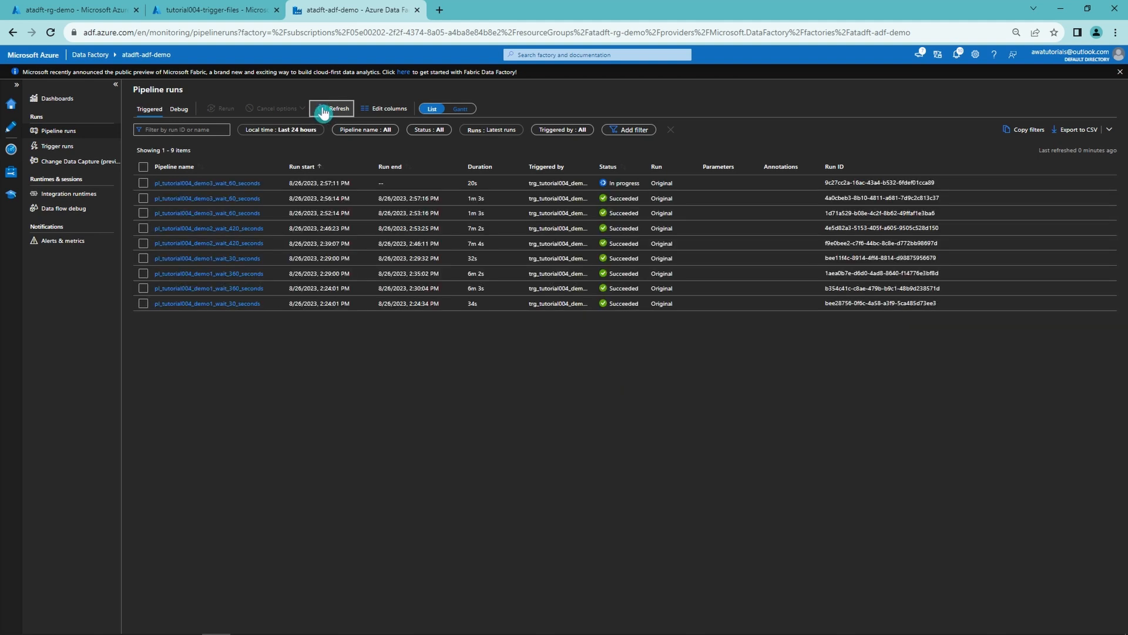
# Step: Stop the trg_tutorial004_demo3_storage_events trigger and bring up its pending change for publishing
pyautogui.click(13, 175)
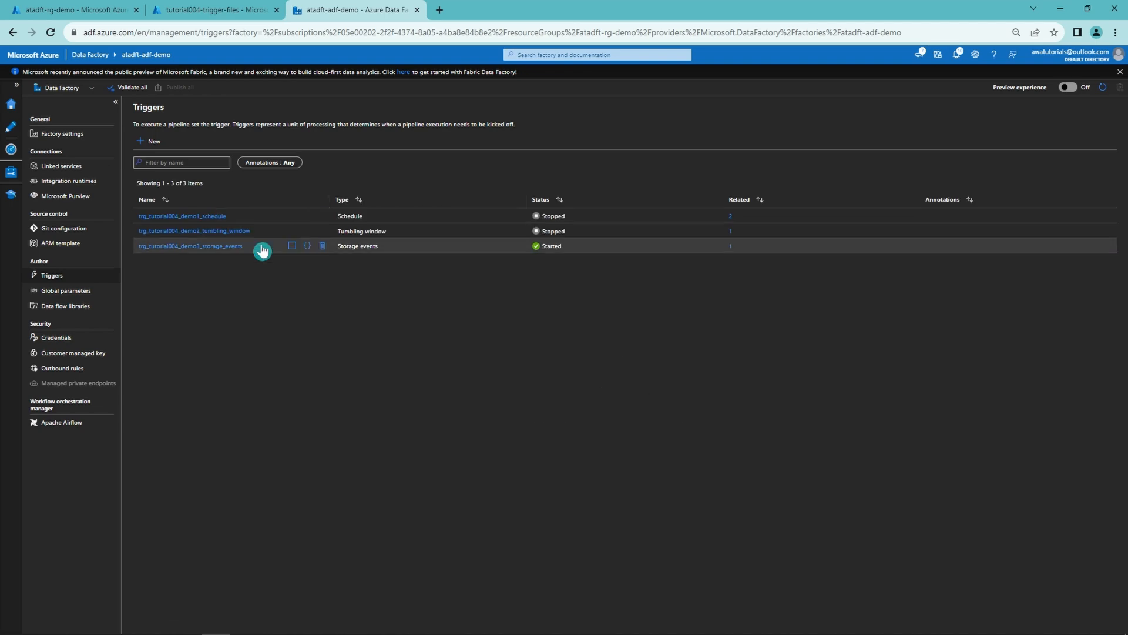
pyautogui.click(296, 247)
pyautogui.click(188, 88)
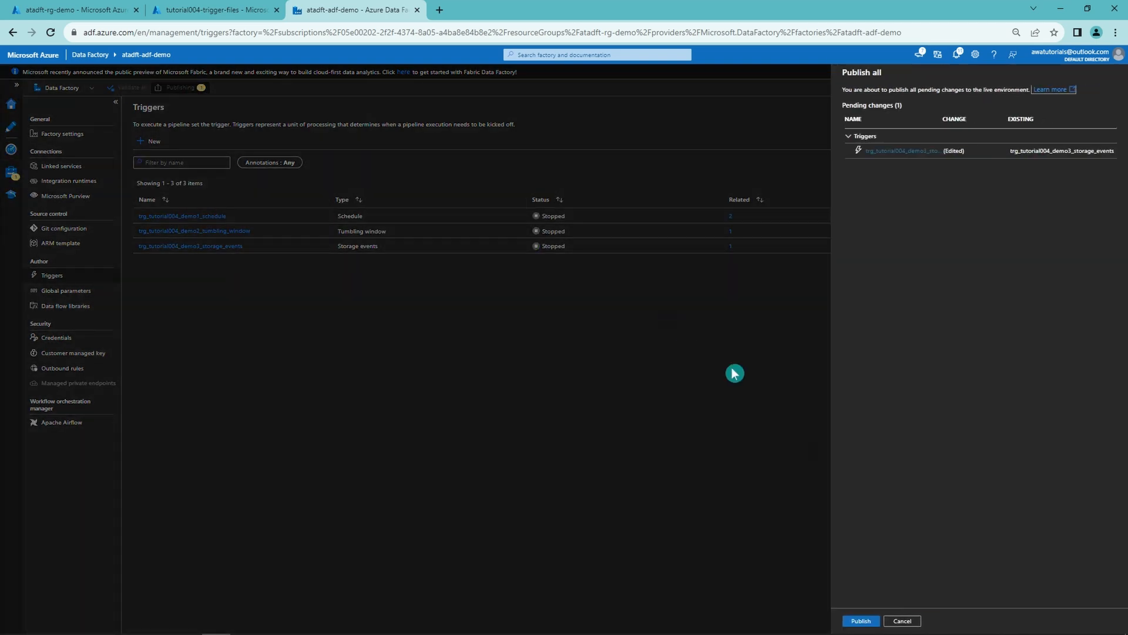
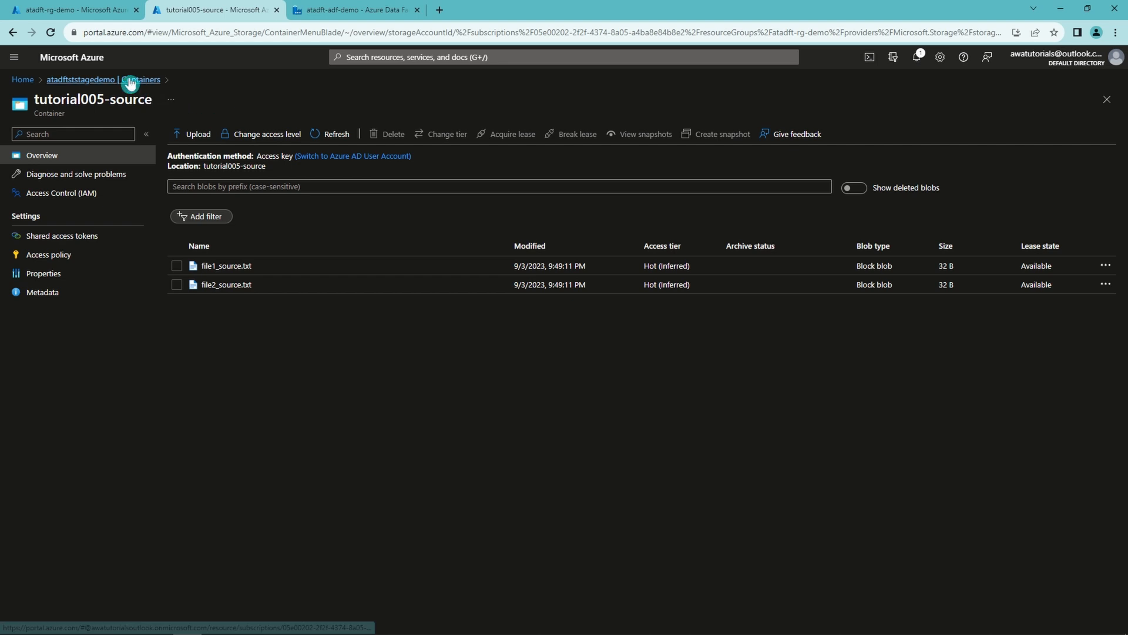
# Step: Inspect the contents of the tutorial005-sink container and return to the storage account's container list
pyautogui.click(132, 79)
pyautogui.click(213, 306)
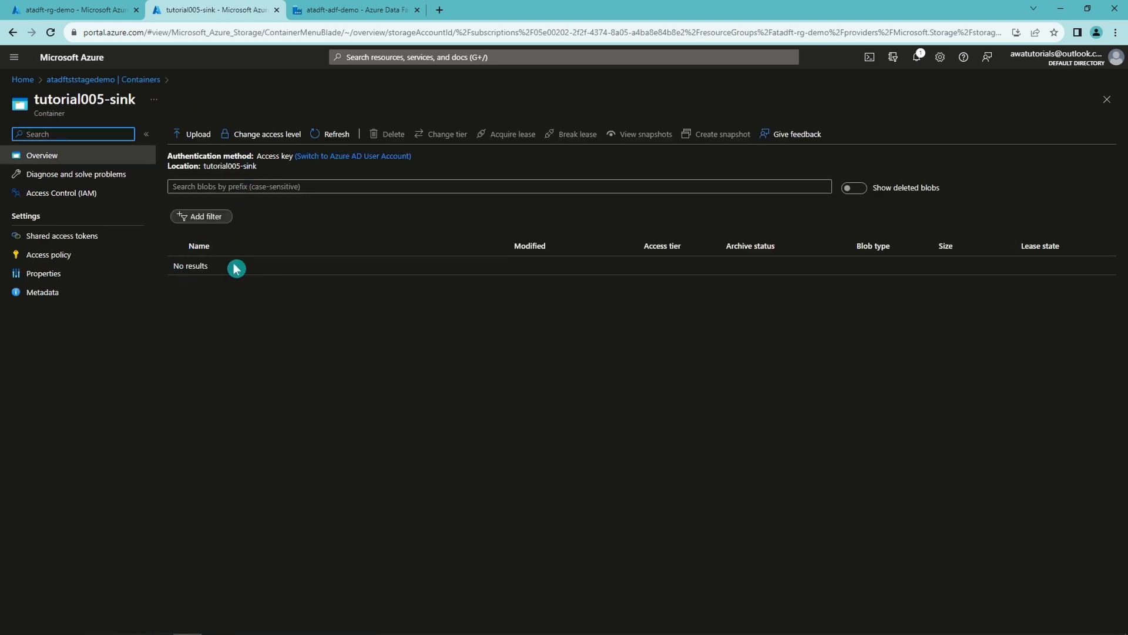
pyautogui.click(94, 80)
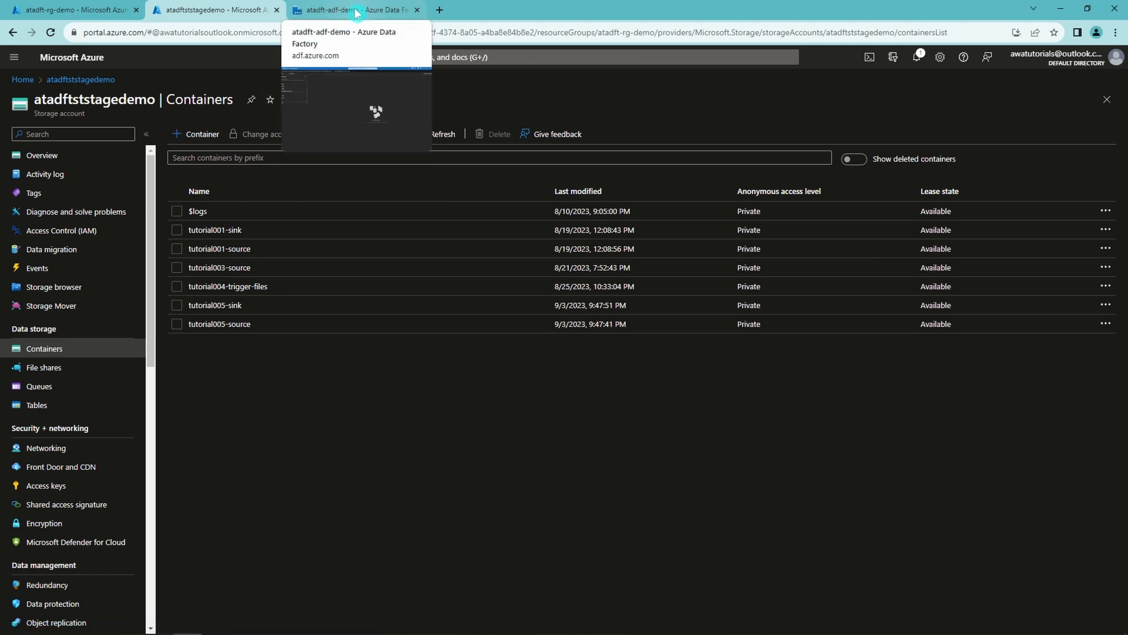
# Step: In Azure Data Factory, create a pipeline folder named tutorial005 and add a new pipeline inside it
pyautogui.click(356, 12)
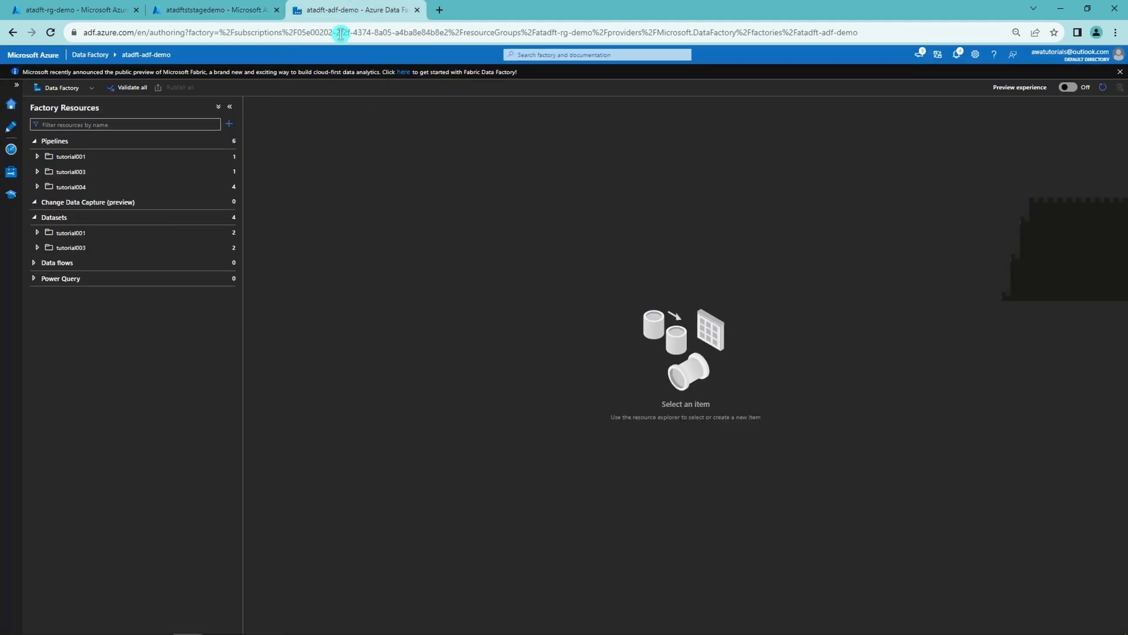
pyautogui.click(228, 147)
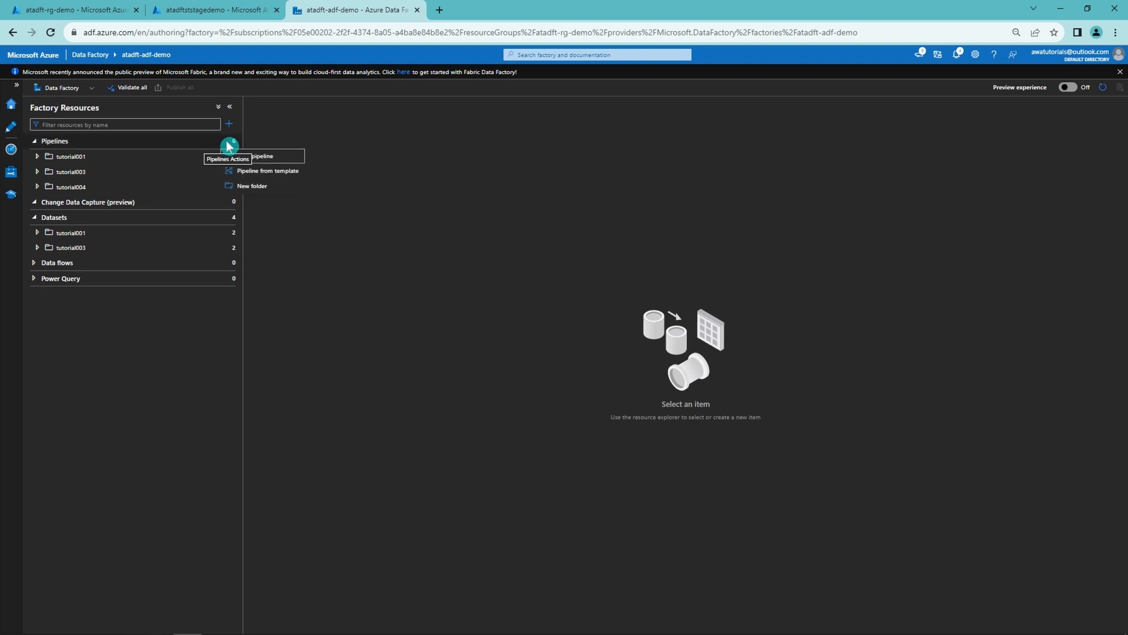
pyautogui.click(253, 186)
pyautogui.write('tutorial005')
pyautogui.click(510, 367)
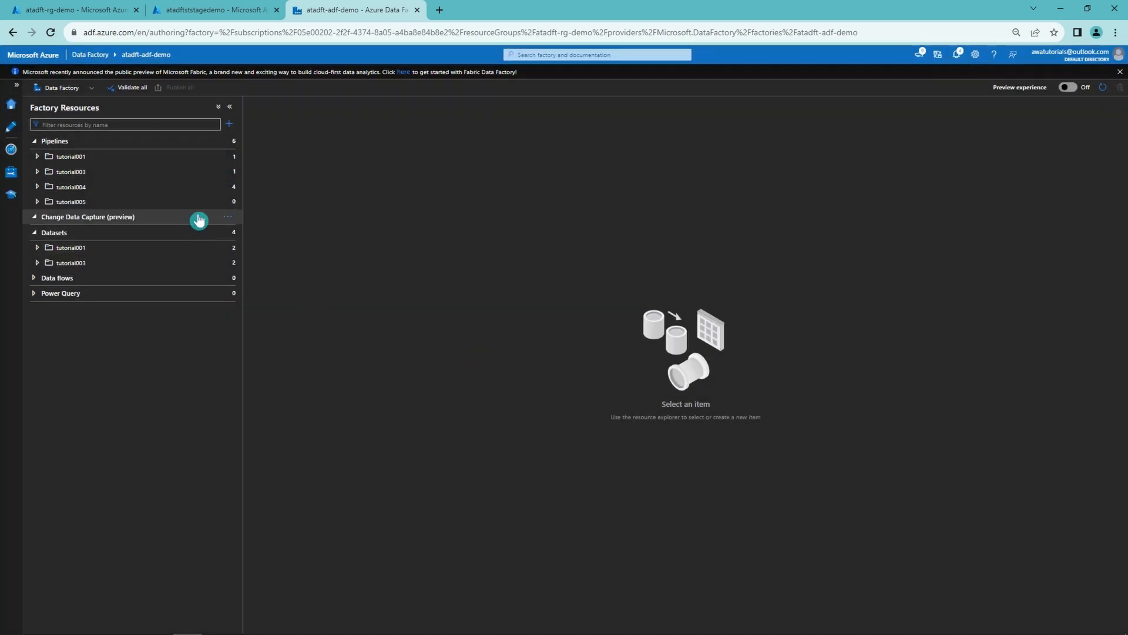
pyautogui.click(227, 202)
pyautogui.click(209, 217)
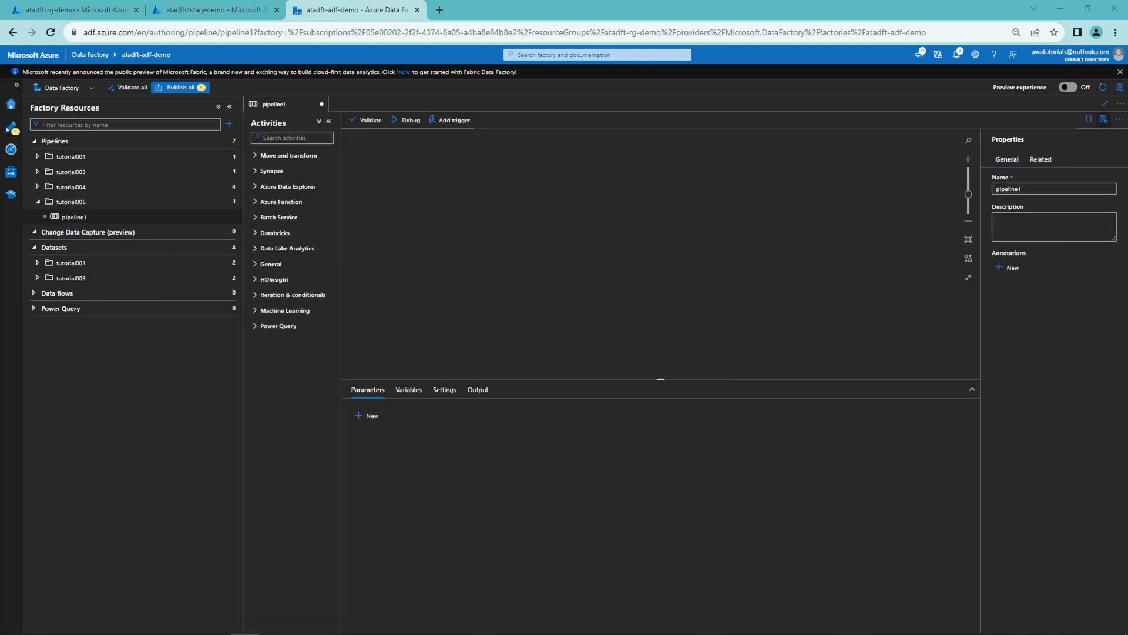
# Step: Rename the new pipeline to pl_tutorial005_demo1_binary_copy_from_blob_to_blob
pyautogui.doubleClick(1007, 189)
pyautogui.write('pl_tutorial005_demo1_binary_copy_from_blob_to_blob')
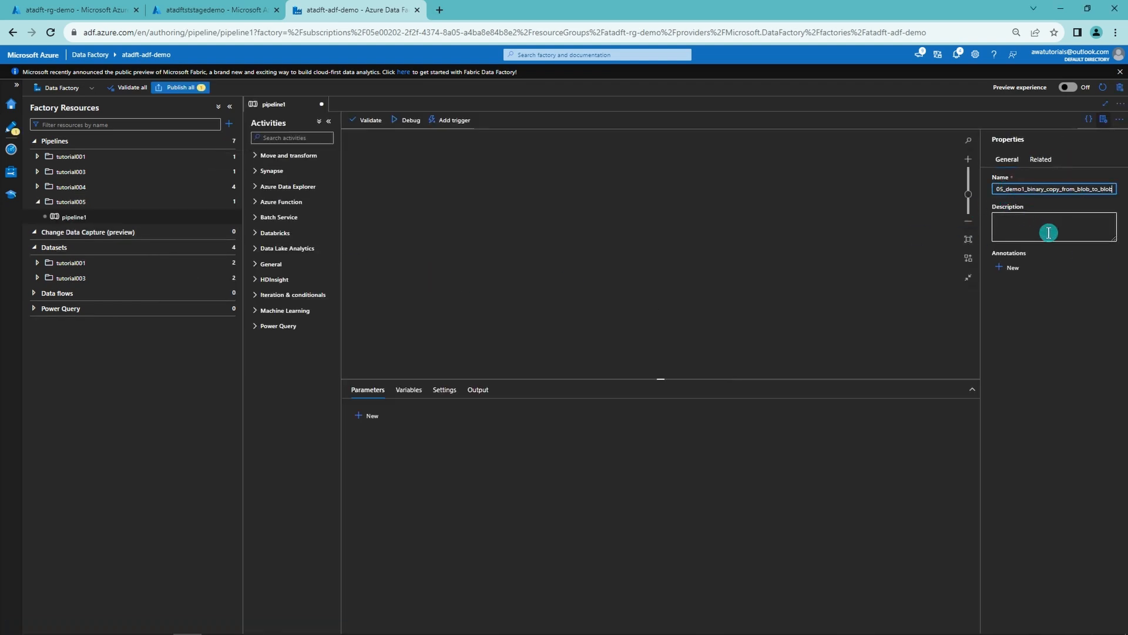
pyautogui.click(805, 233)
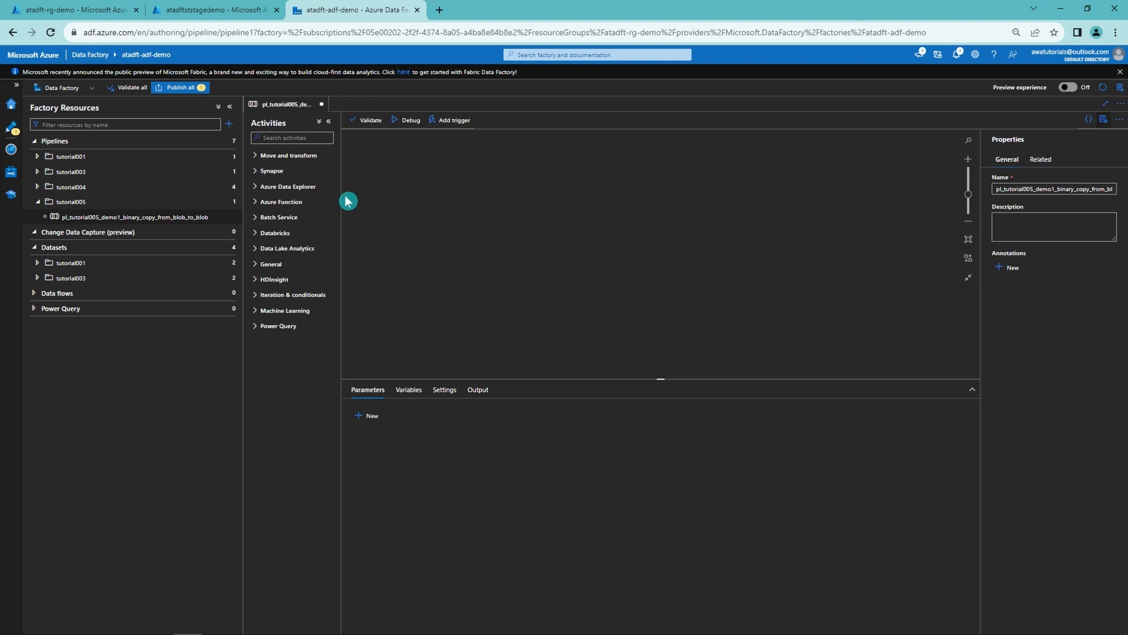
# Step: Add a Copy data activity to the pipeline canvas and name it "Copy data from source blob to sink blob"
pyautogui.click(286, 158)
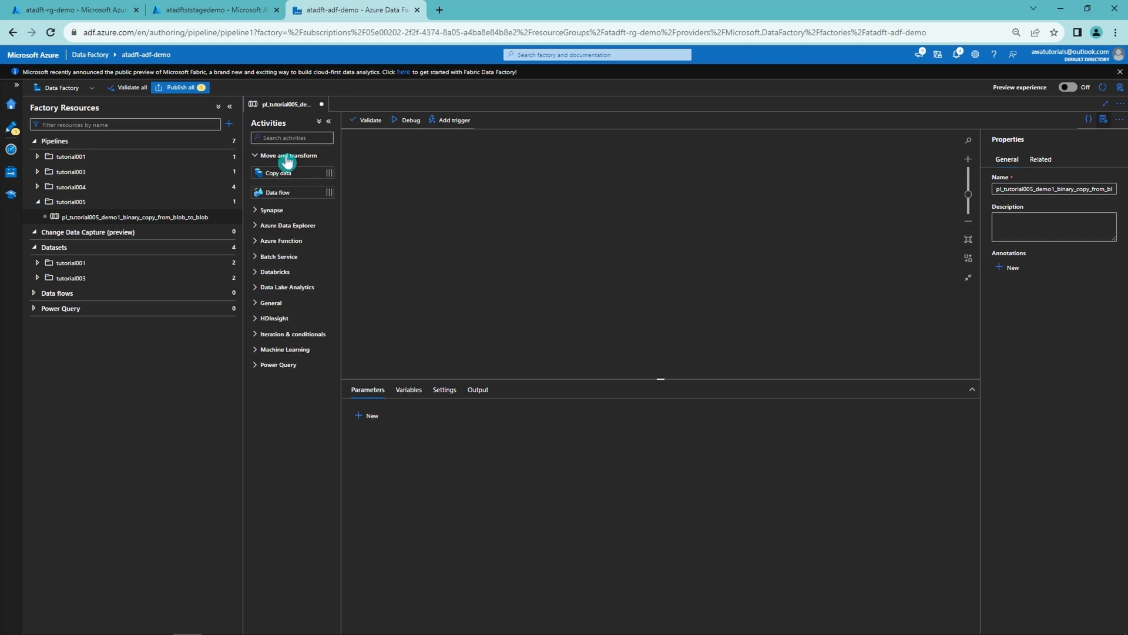
pyautogui.moveTo(281, 172); pyautogui.dragTo(593, 250)
pyautogui.click(523, 418)
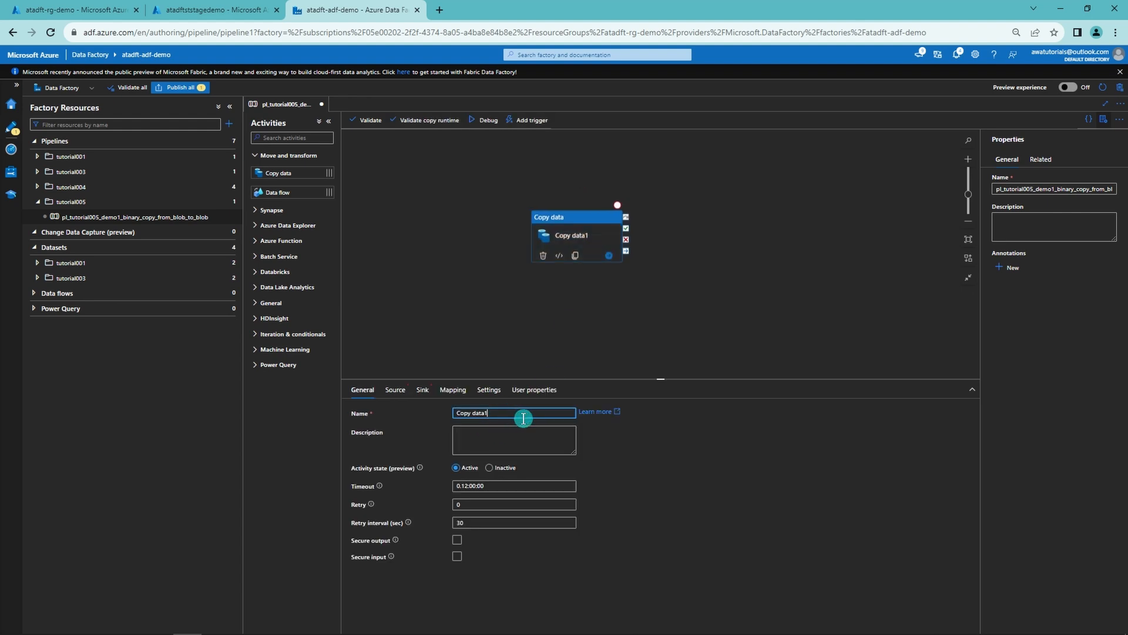
pyautogui.write('from blob t')
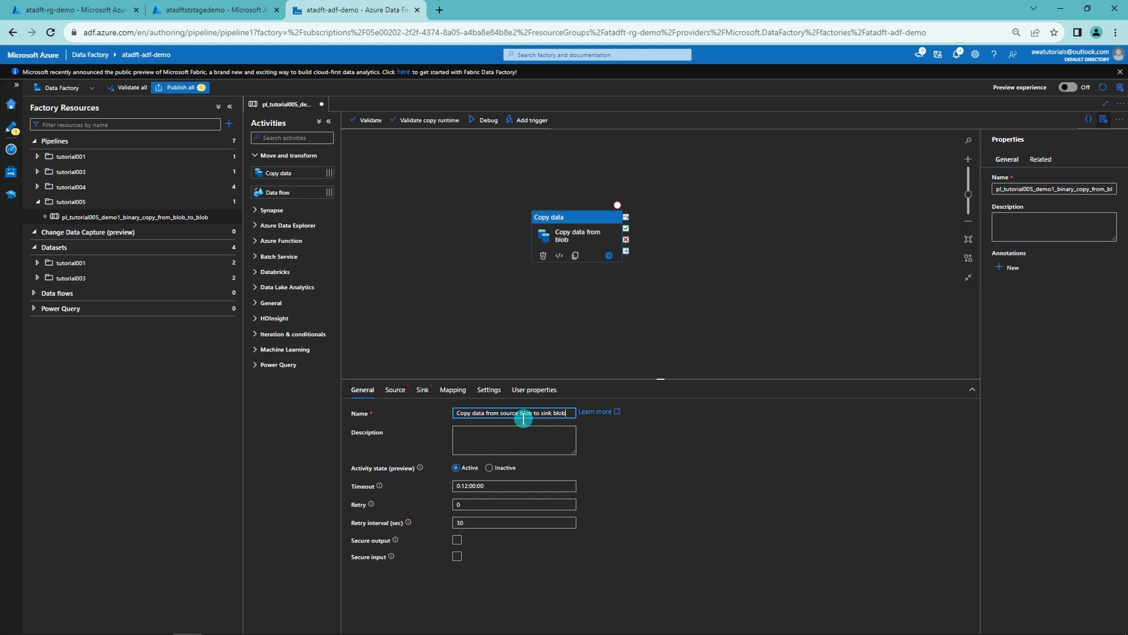
pyautogui.click(440, 310)
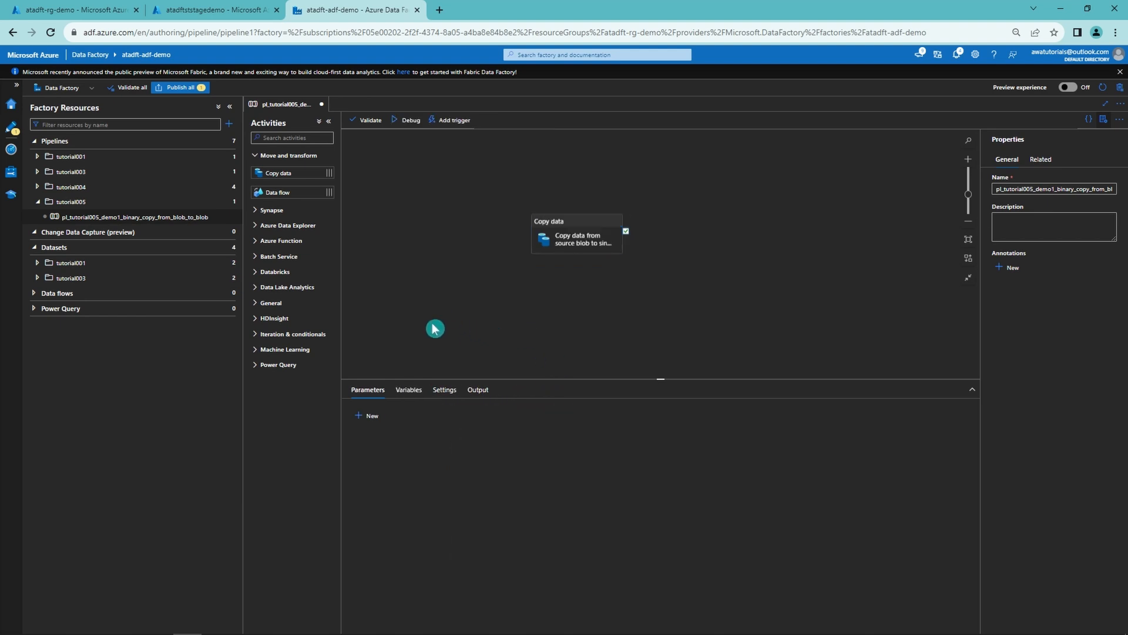
# Step: Bring up the copy activity's source settings and create a dataset folder named tutorial005
pyautogui.click(559, 241)
pyautogui.click(400, 389)
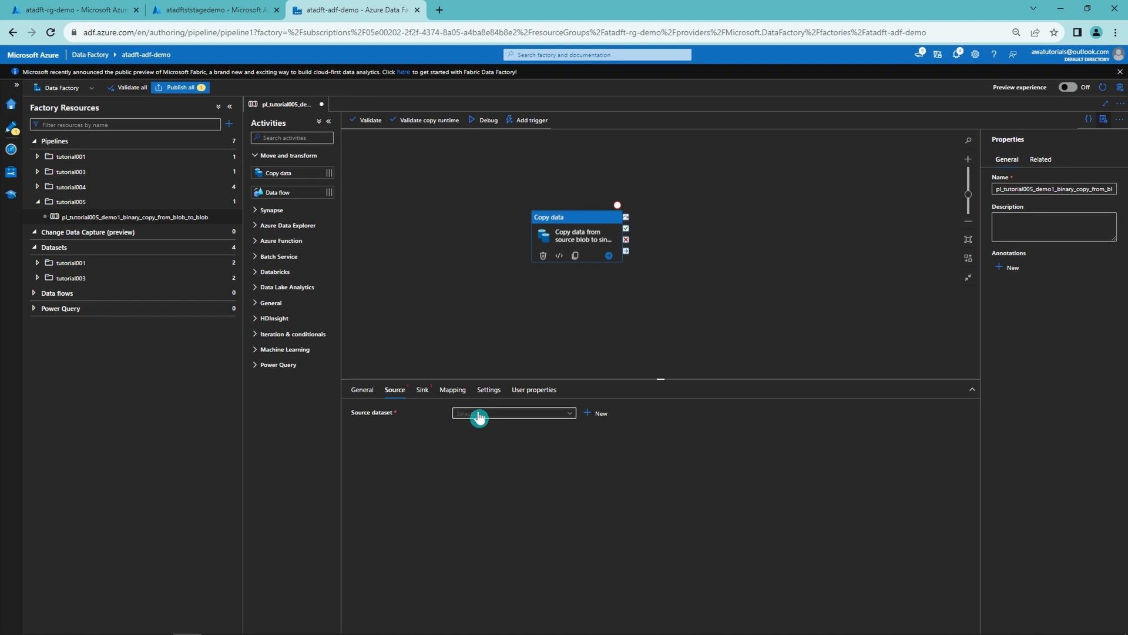
pyautogui.click(418, 391)
pyautogui.click(395, 390)
pyautogui.click(230, 254)
pyautogui.click(247, 277)
pyautogui.write('tutorial005')
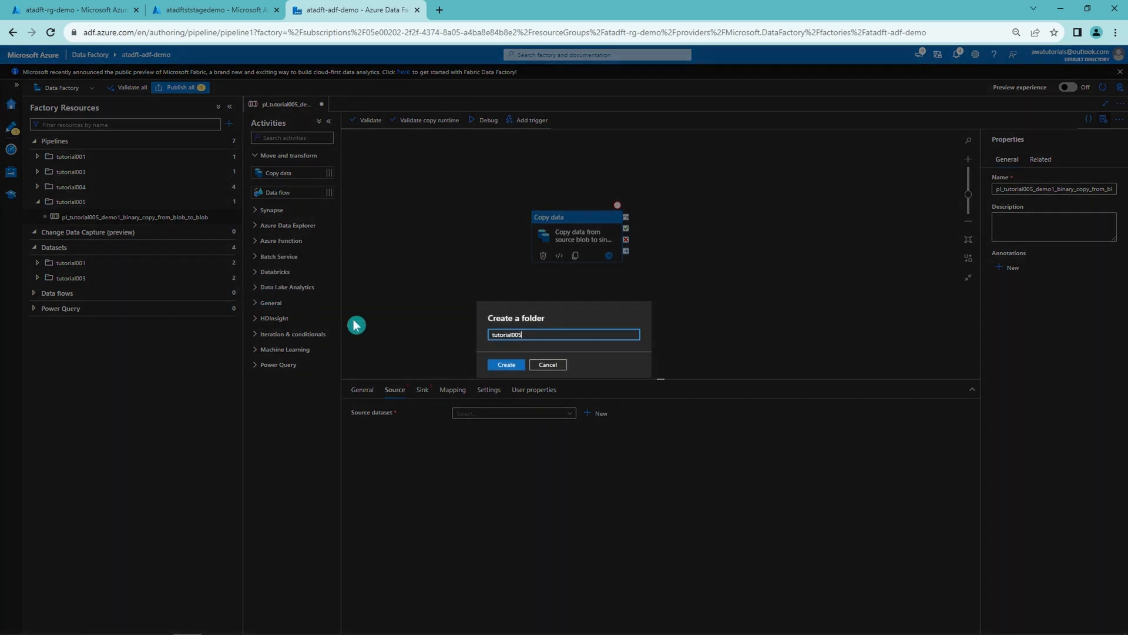
pyautogui.click(507, 366)
# Step: Start a new dataset in the tutorial005 datasets folder with Azure Blob Storage as data store and Binary as format
pyautogui.click(222, 293)
pyautogui.click(213, 306)
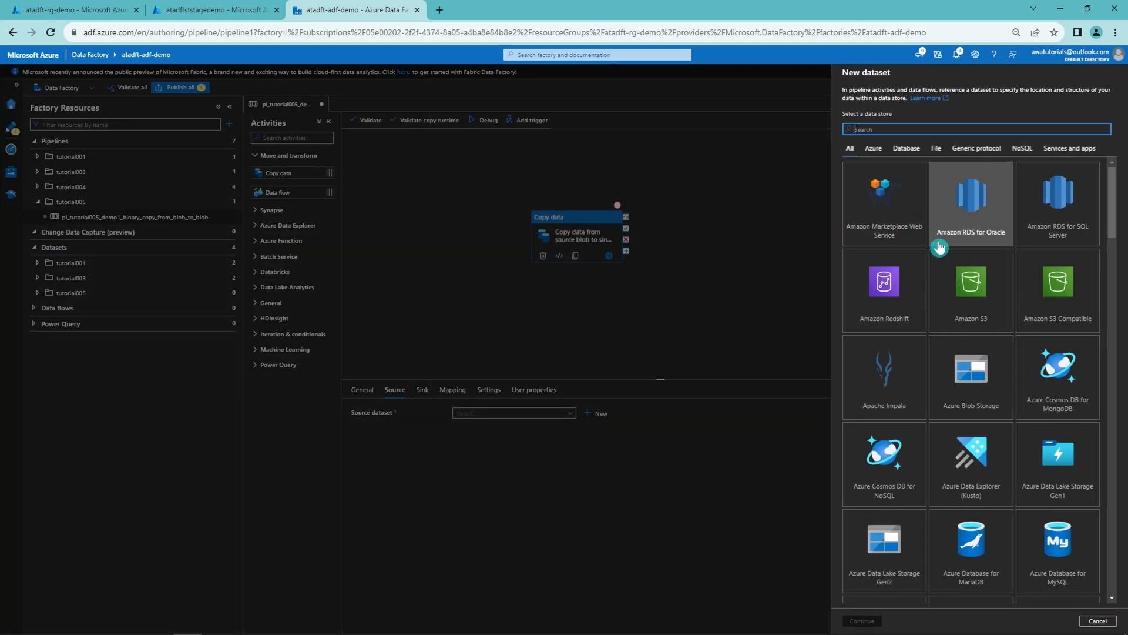
pyautogui.click(976, 361)
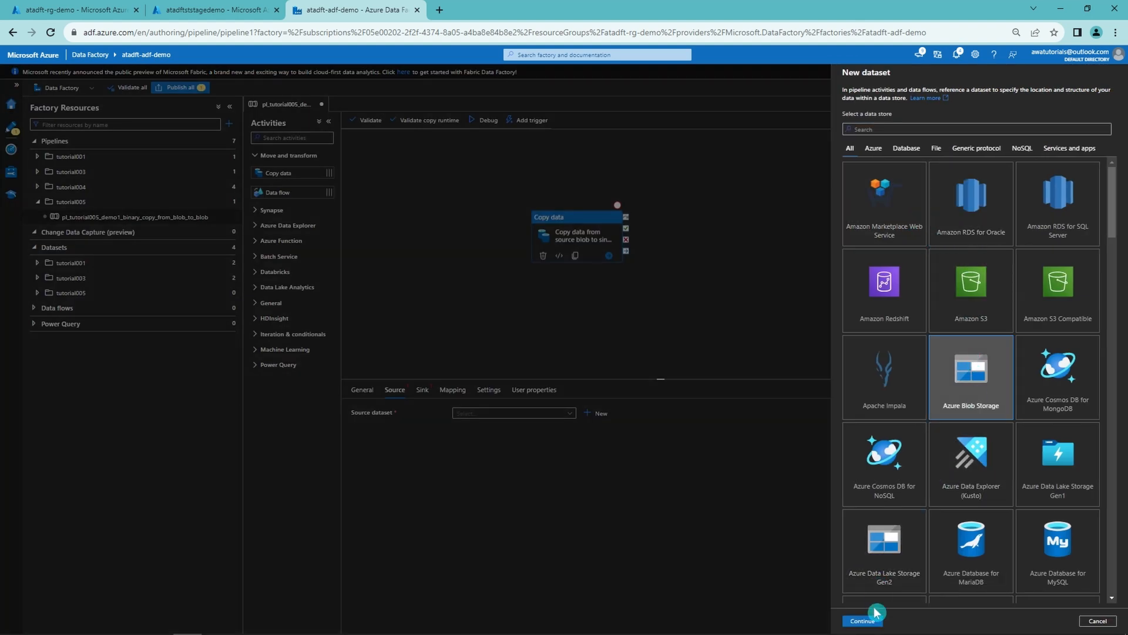
pyautogui.click(862, 620)
pyautogui.click(986, 120)
pyautogui.click(862, 621)
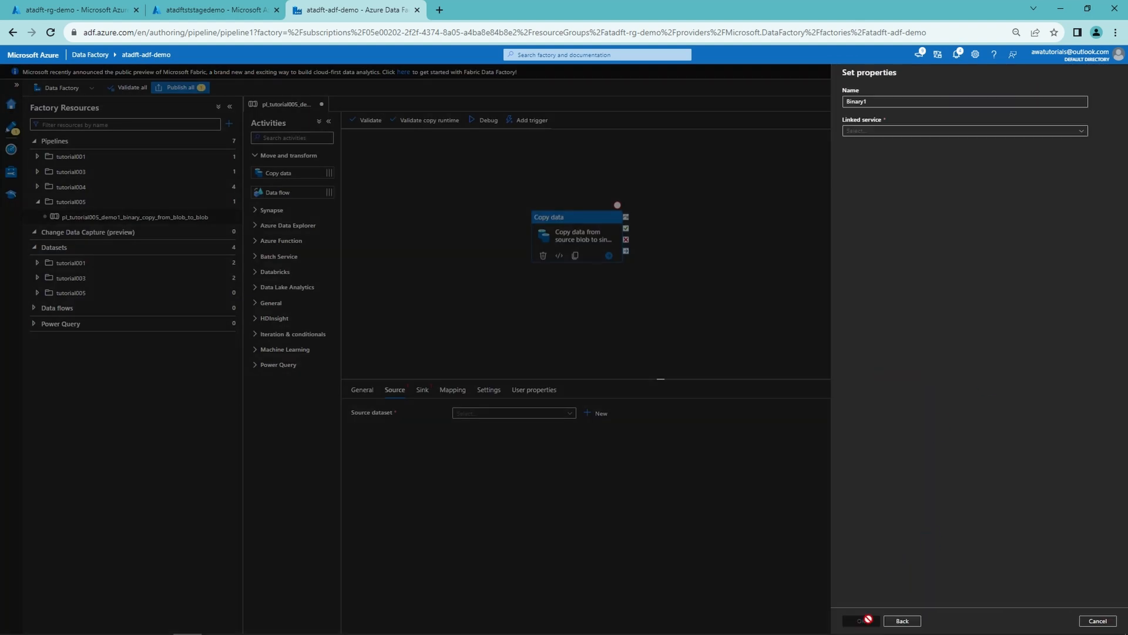
# Step: Name the dataset ds_tutorial005_demo1_blob_general_source_binary and link it to the ls_st_blob_stage linked service
pyautogui.click(915, 102)
pyautogui.click(858, 101)
pyautogui.hotkey('ctrl', 'a')
pyautogui.write('ds_tutorial005_demo1_blob_general_source_binary')
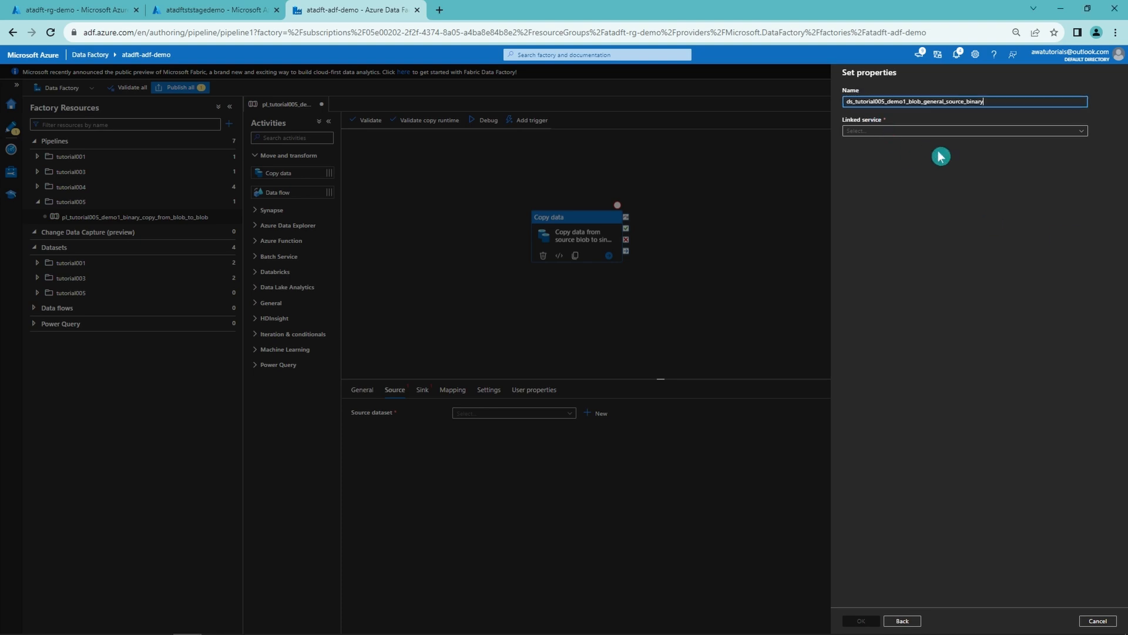
pyautogui.click(934, 137)
pyautogui.click(887, 176)
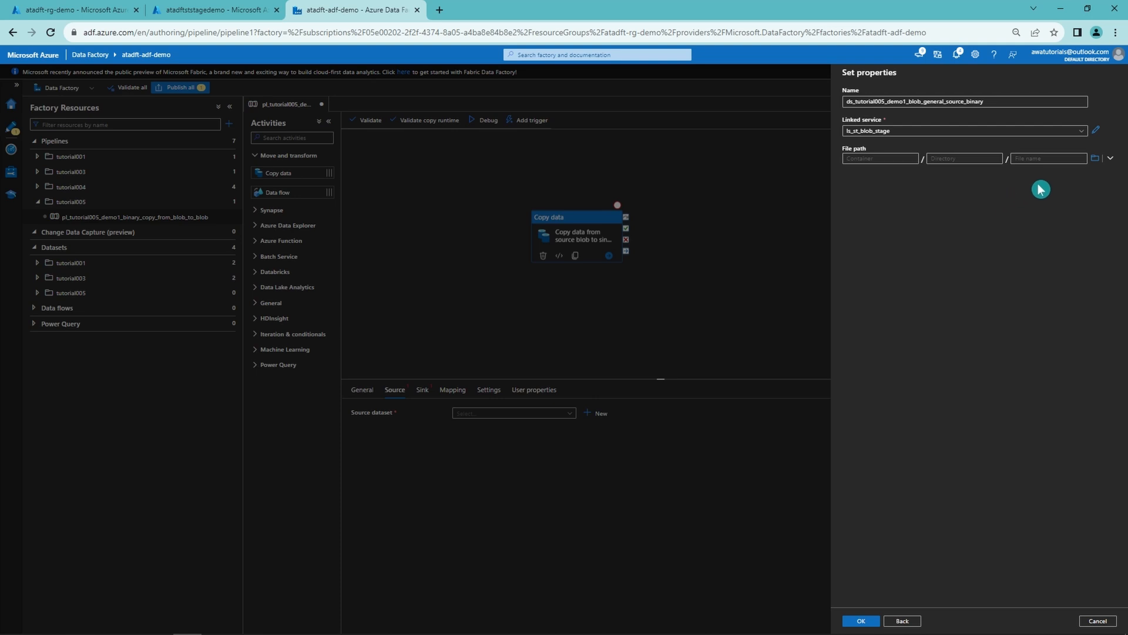
# Step: Set the dataset's file path to the tutorial005-source container and create the dataset
pyautogui.click(1098, 164)
pyautogui.doubleClick(899, 207)
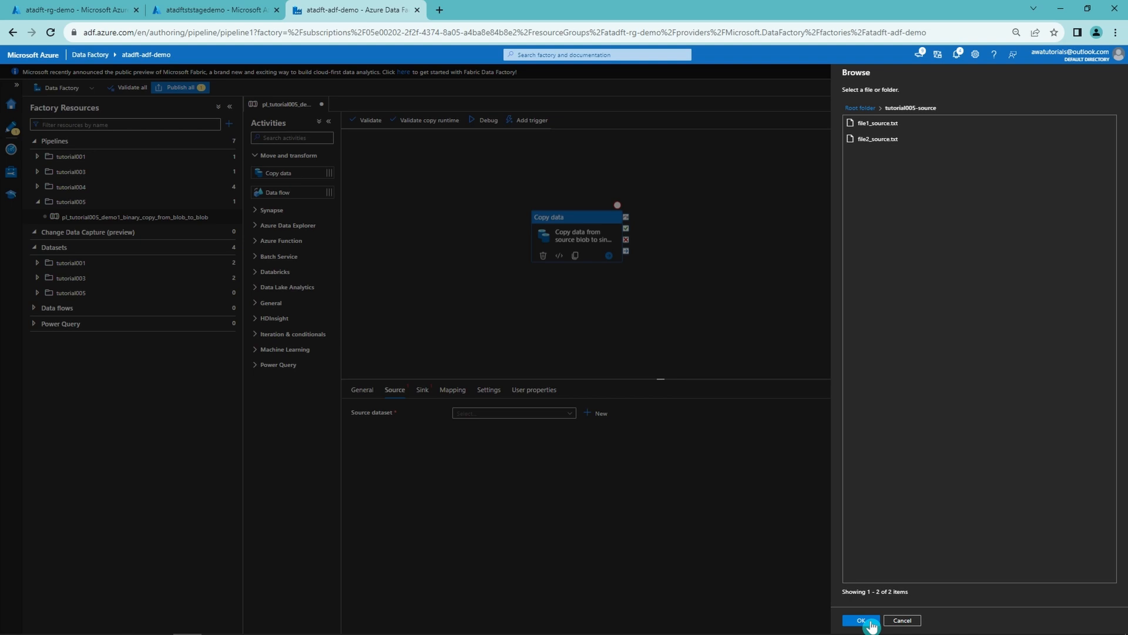
pyautogui.click(870, 622)
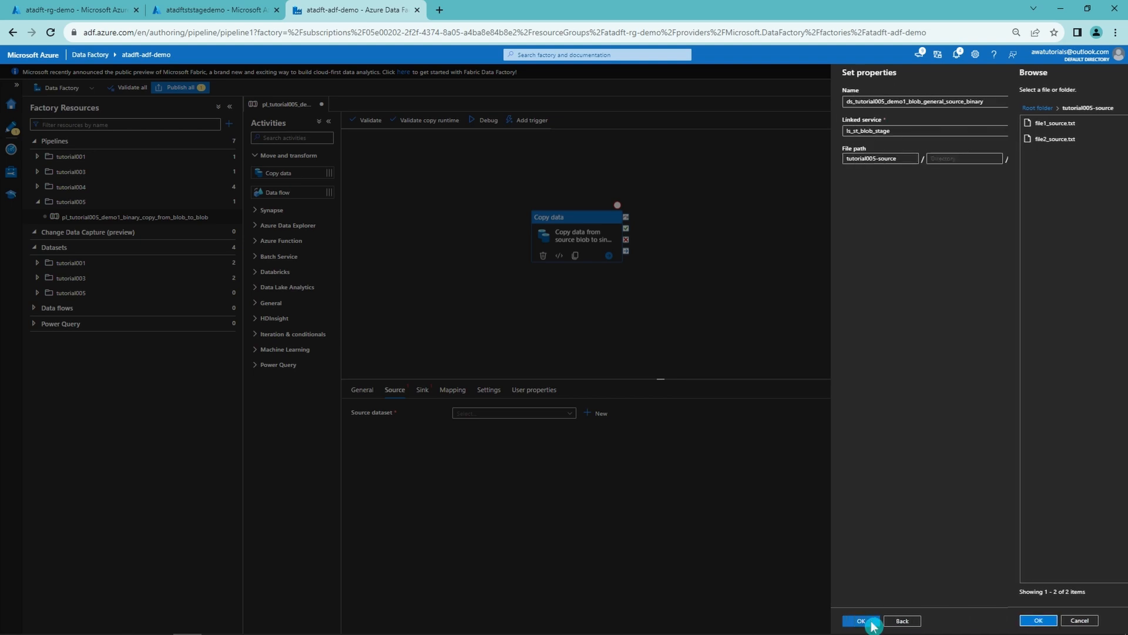
pyautogui.click(862, 620)
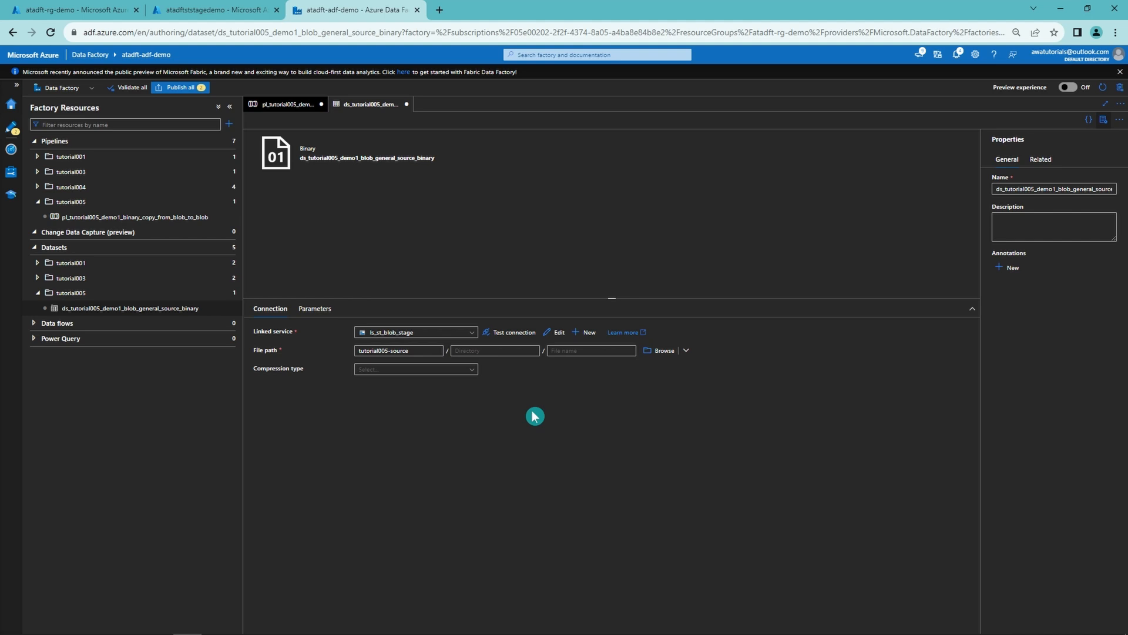
# Step: Add a String parameter named file_name to the source binary dataset
pyautogui.click(567, 351)
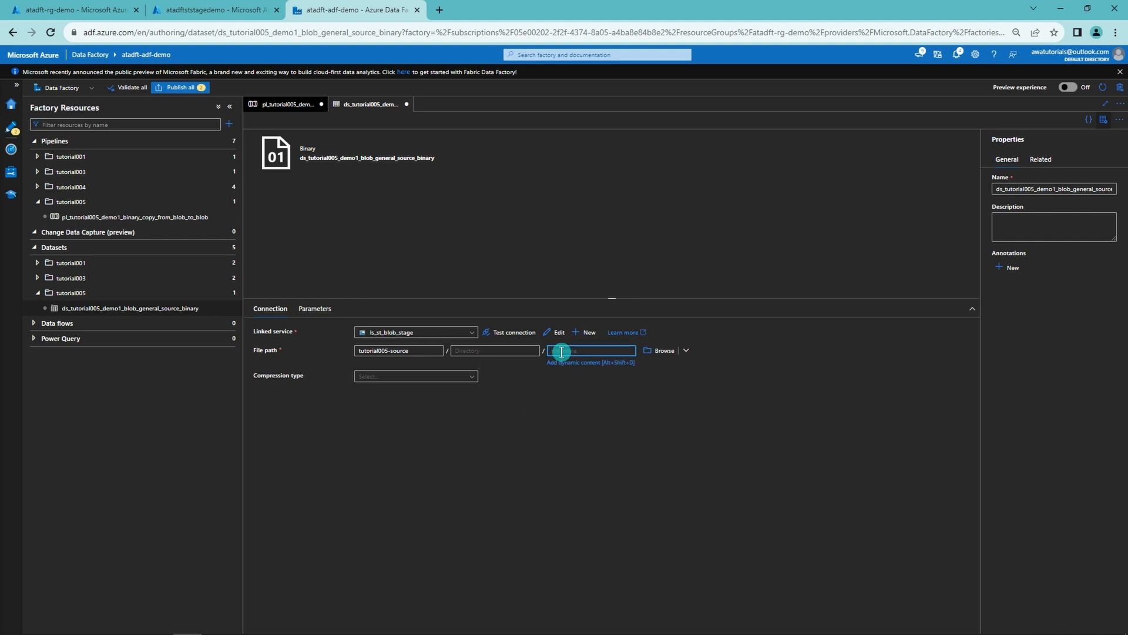
pyautogui.click(313, 310)
pyautogui.click(275, 335)
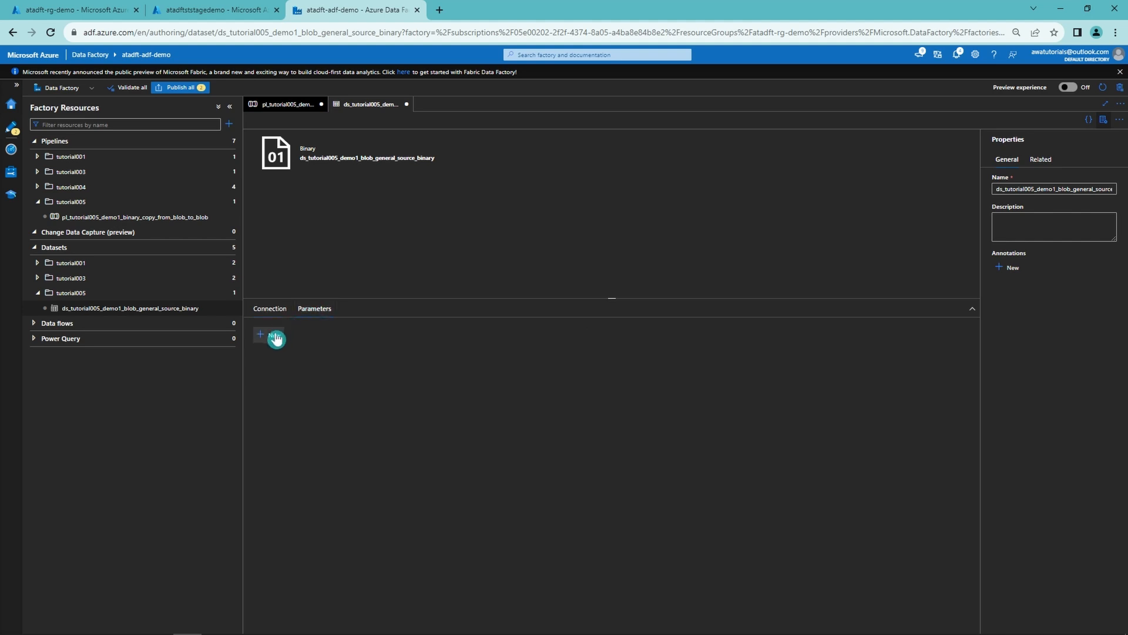
pyautogui.click(315, 370)
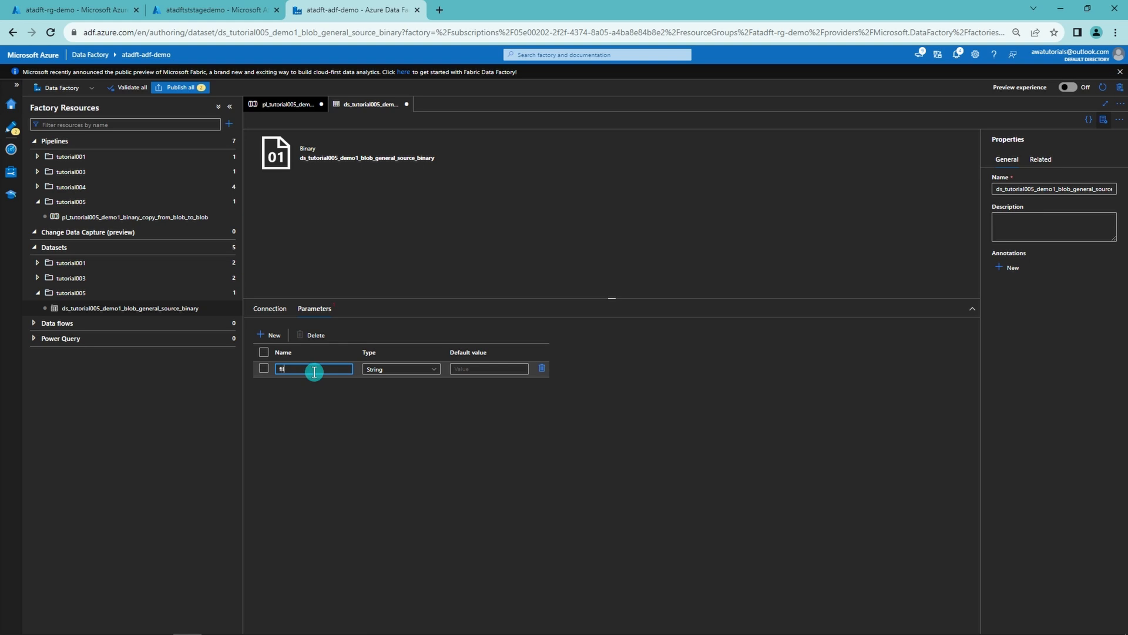
pyautogui.write('file_name')
pyautogui.click(434, 478)
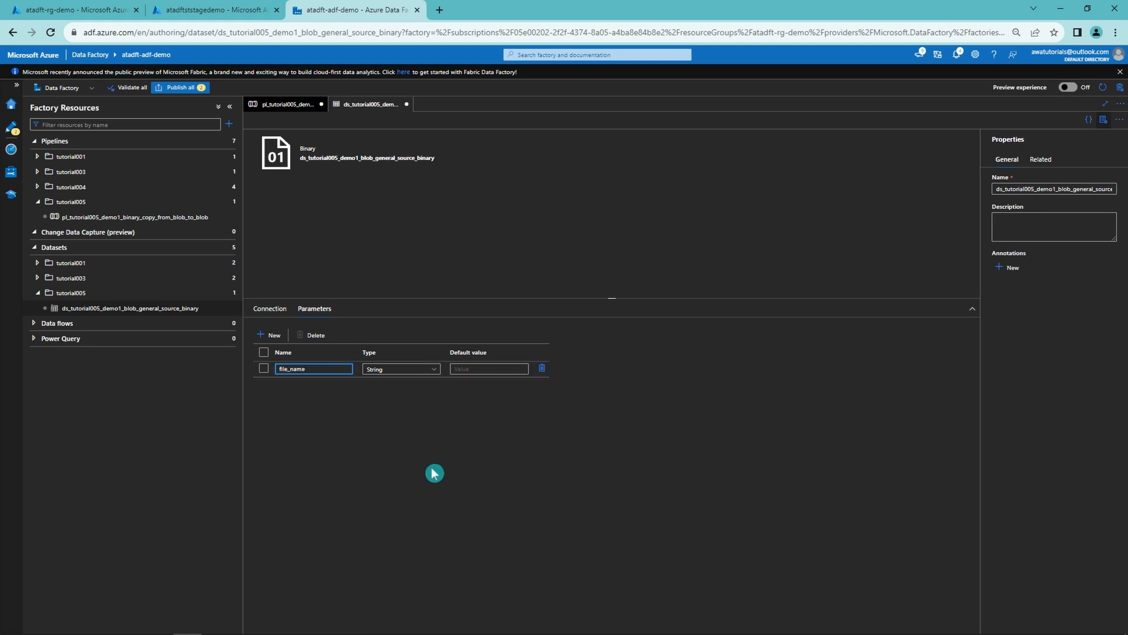
# Step: Open the dynamic content expression builder for the file name in the source dataset's file path
pyautogui.click(268, 310)
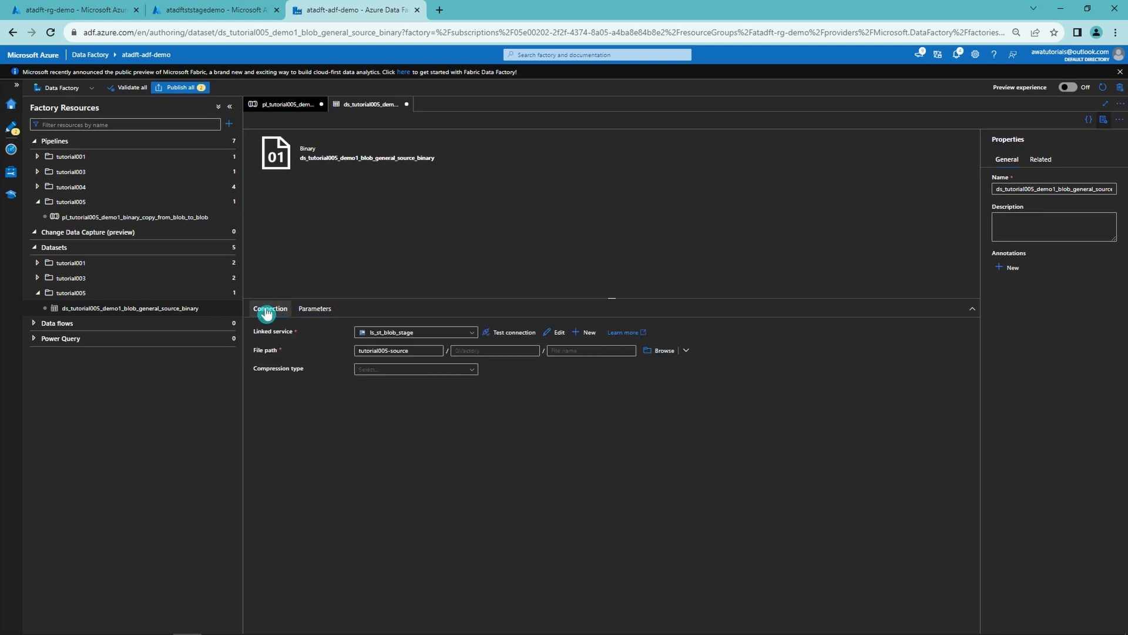
pyautogui.click(584, 351)
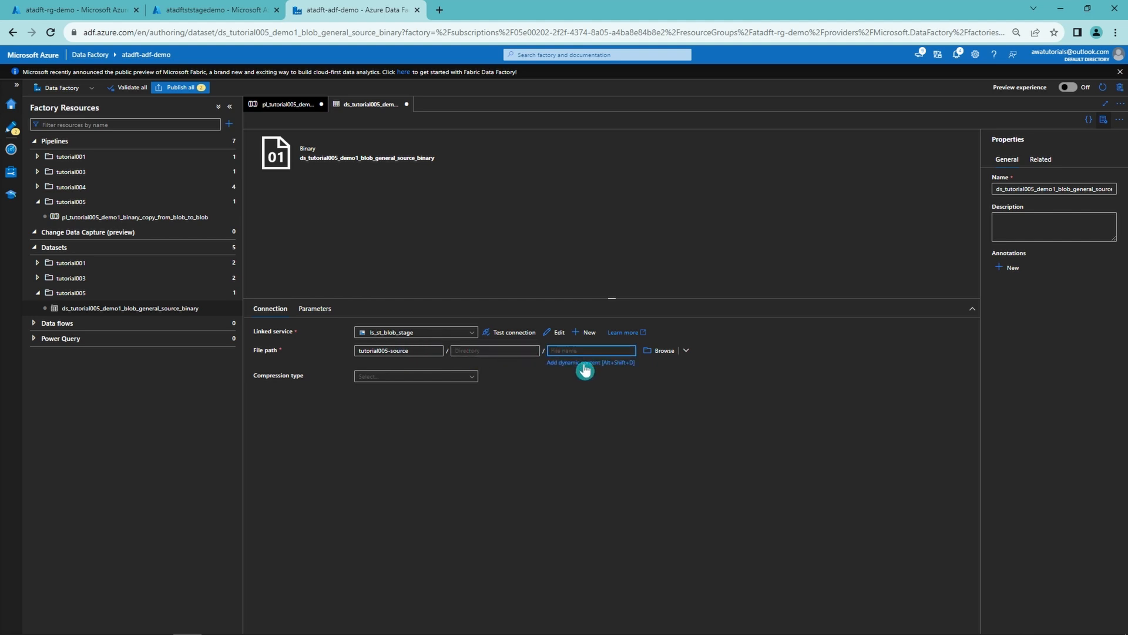
pyautogui.click(584, 364)
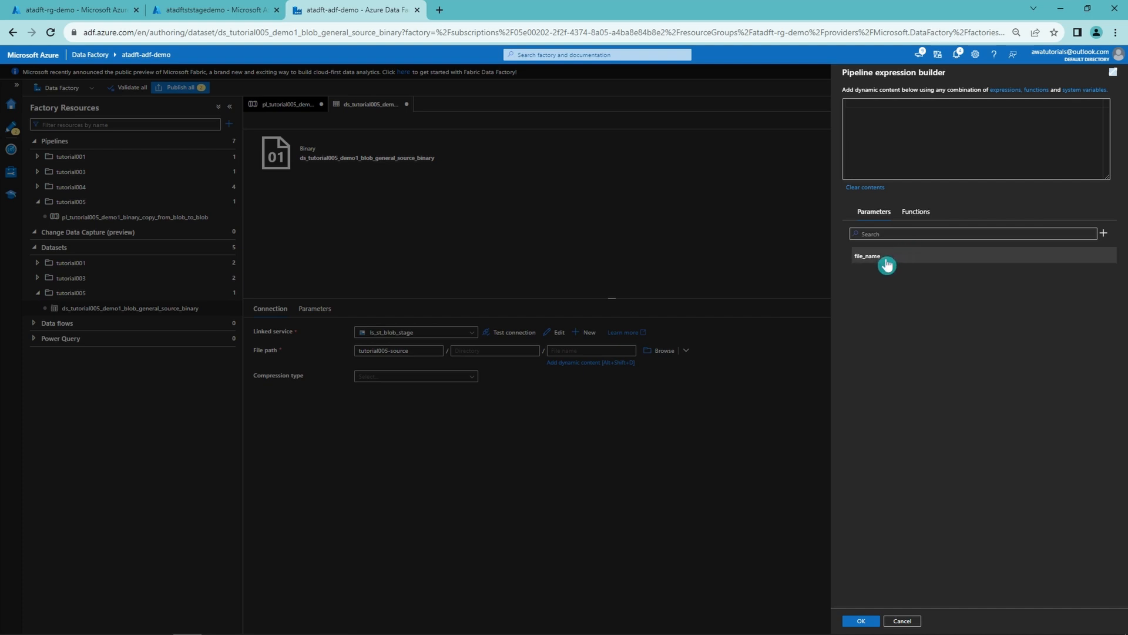
# Step: Look through the collection, conversion and date functions available in the pipeline expression builder
pyautogui.click(924, 219)
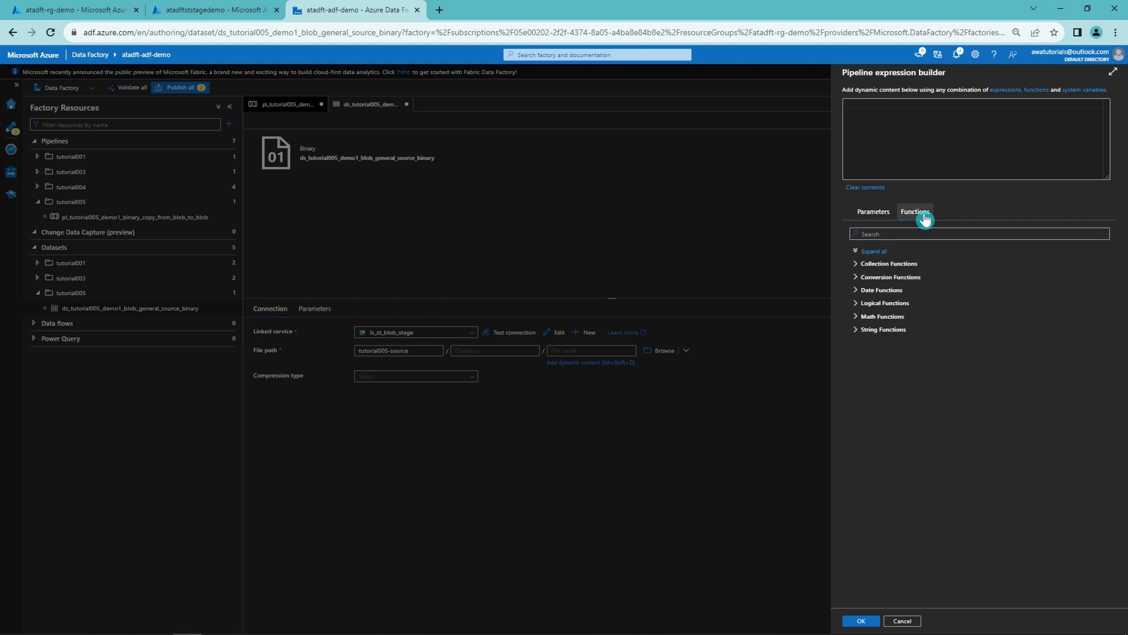
pyautogui.click(891, 263)
pyautogui.click(905, 506)
pyautogui.scroll(-6, 916, 506)
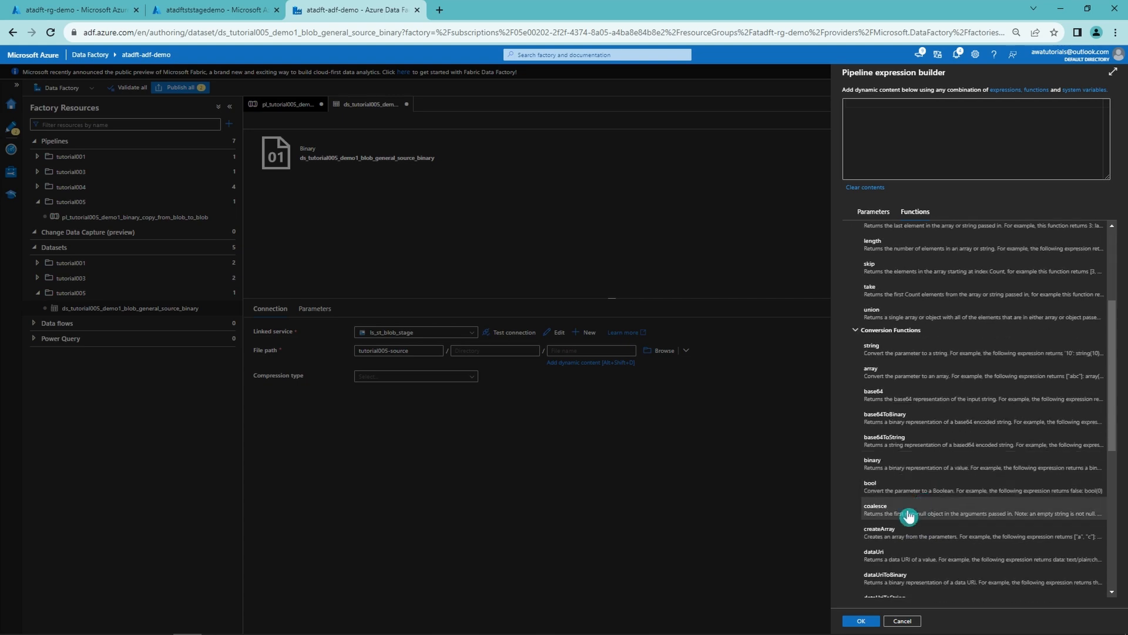
pyautogui.scroll(-2, 893, 531)
pyautogui.click(880, 554)
pyautogui.scroll(-5, 904, 508)
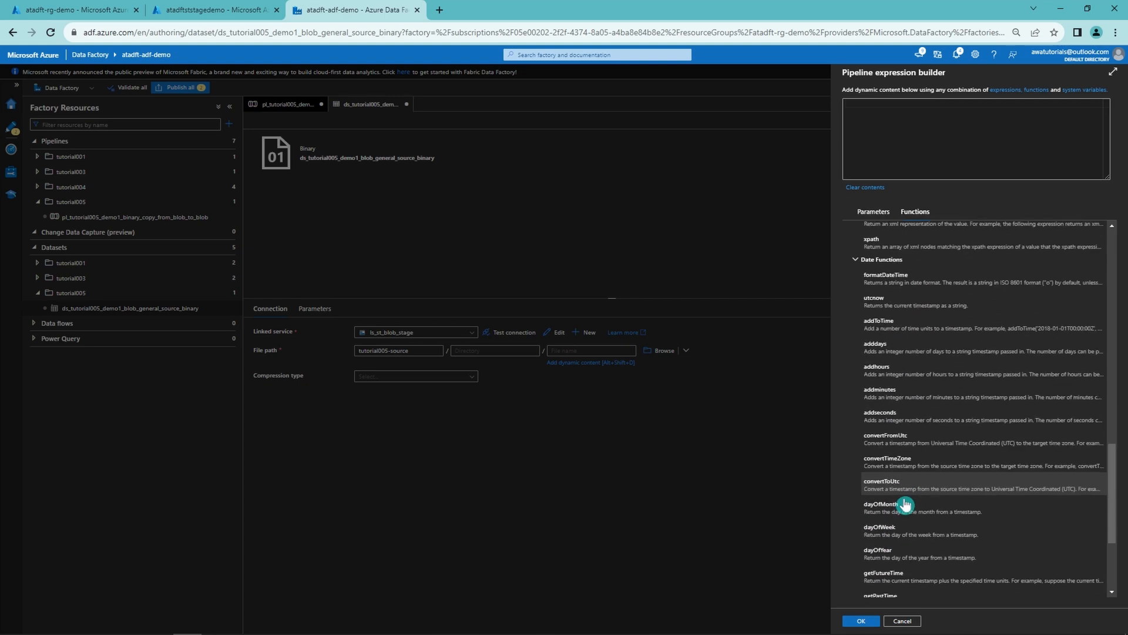
pyautogui.scroll(10, 917, 341)
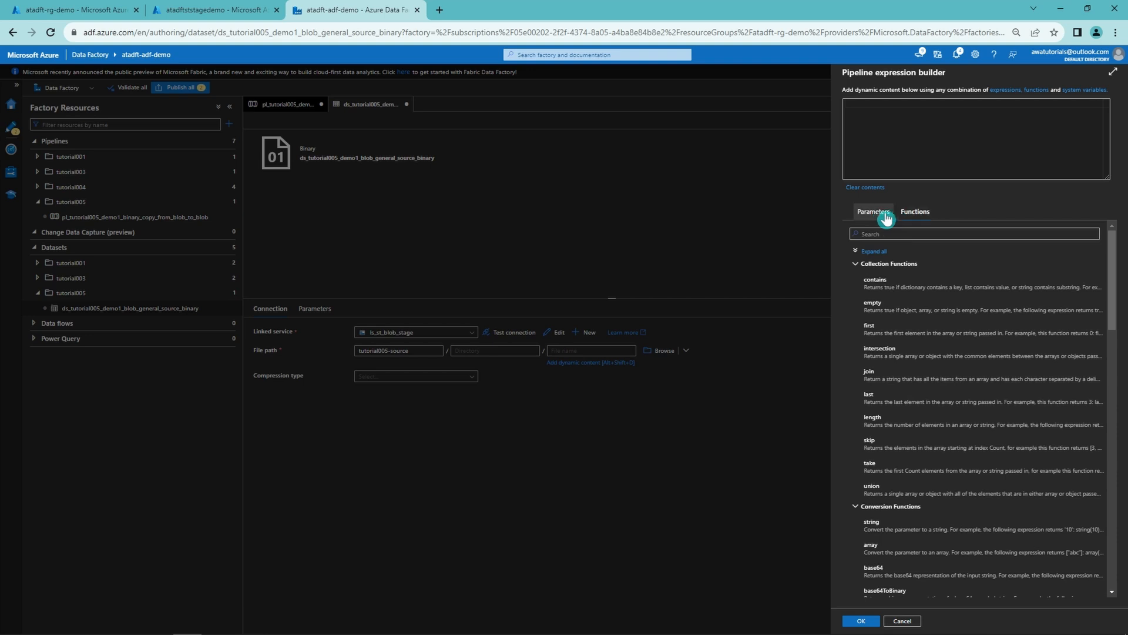
pyautogui.click(872, 212)
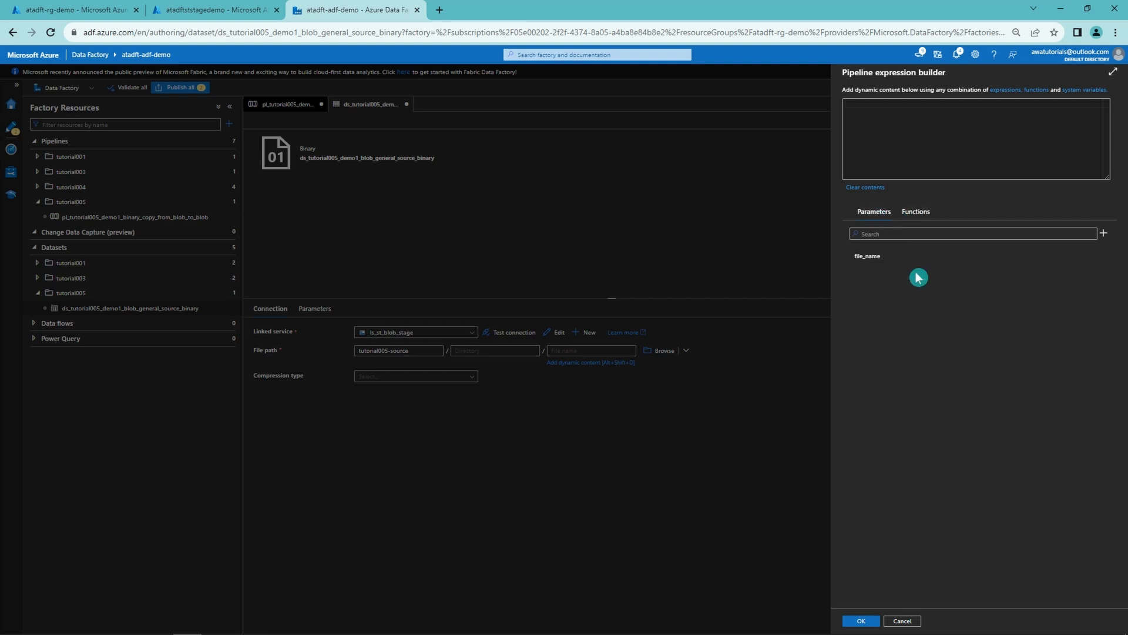
pyautogui.click(870, 258)
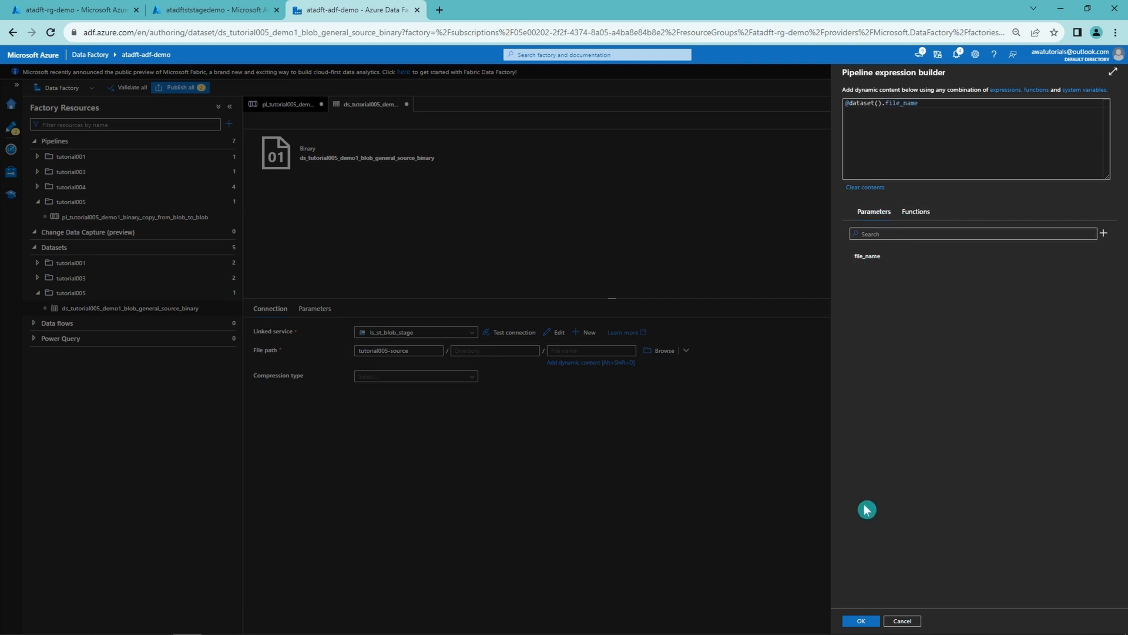
pyautogui.click(861, 620)
# Step: In the pipeline, set the copy activity's source dataset to ds_tutorial005_demo1_blob_general_source_binary
pyautogui.click(302, 110)
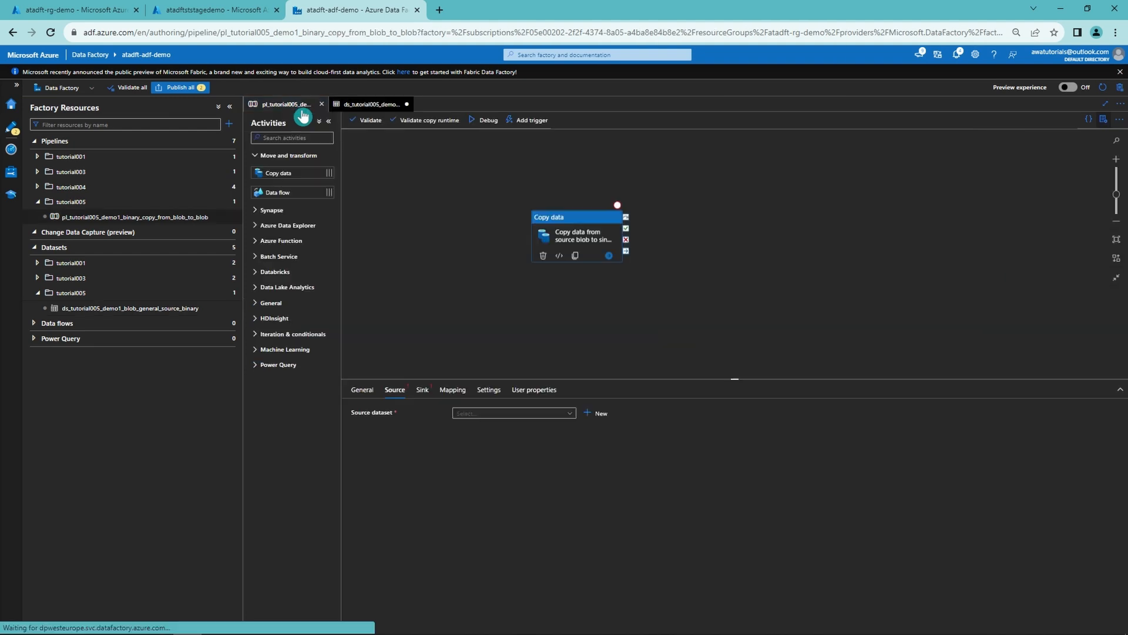
pyautogui.click(470, 421)
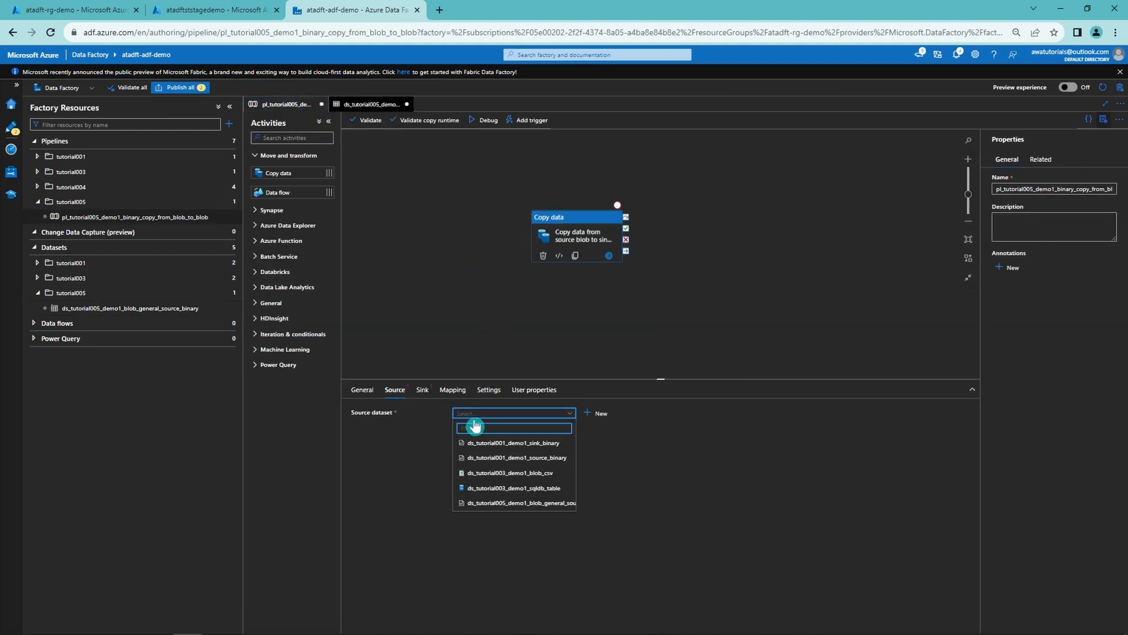
pyautogui.write('005')
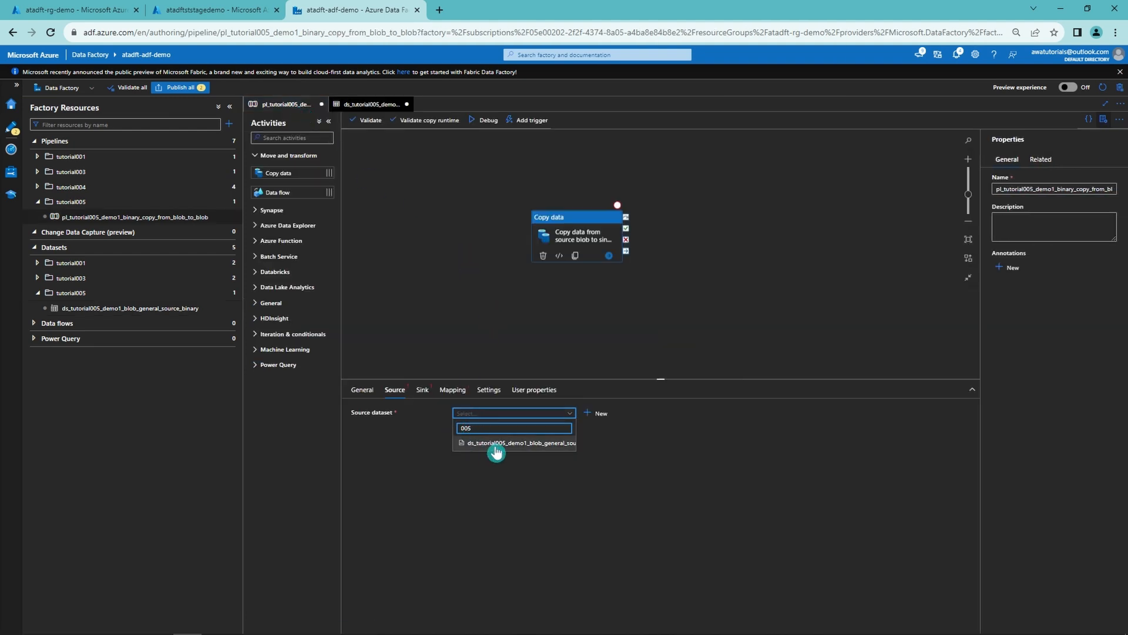
pyautogui.click(497, 446)
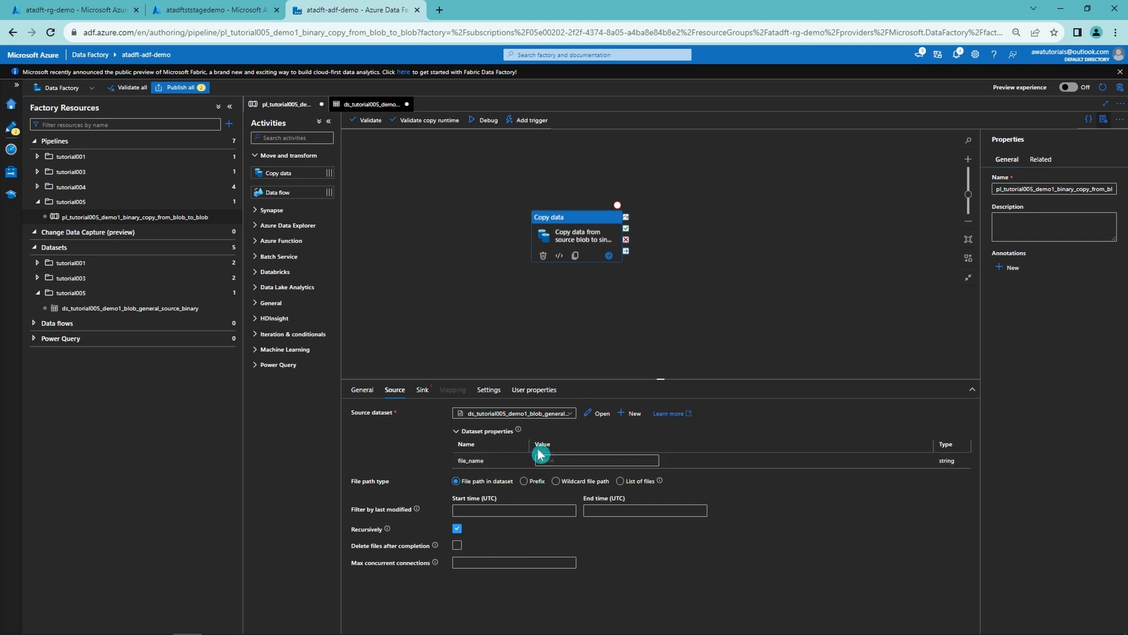
# Step: Add a String parameter named source_file_name to the pipeline
pyautogui.click(598, 301)
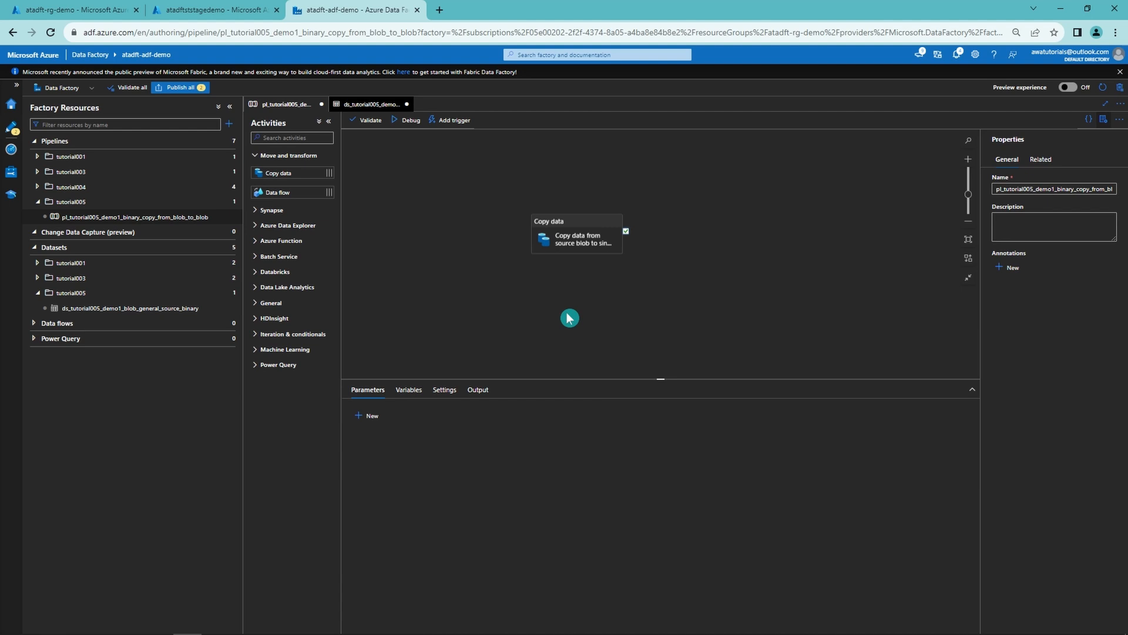
pyautogui.click(374, 417)
pyautogui.click(385, 448)
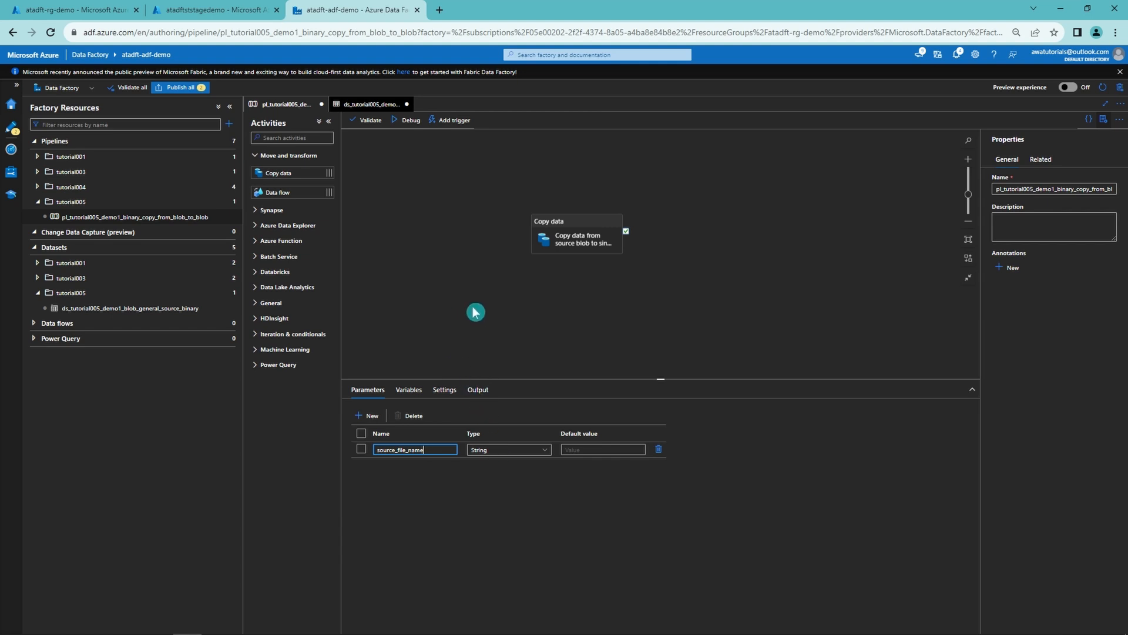
pyautogui.click(578, 250)
pyautogui.click(588, 460)
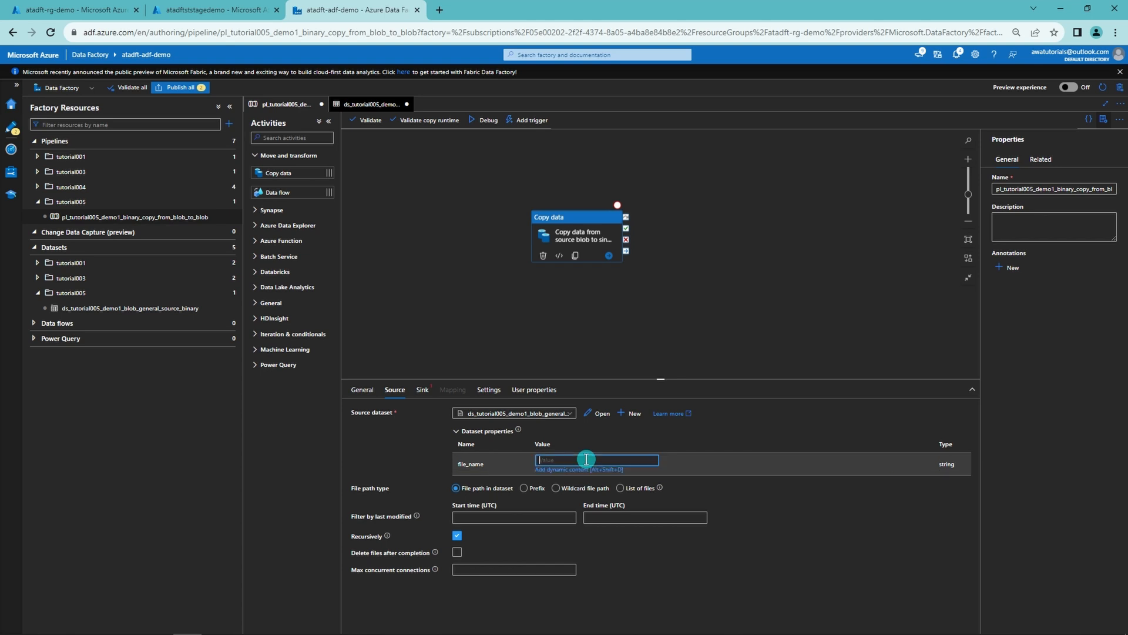
pyautogui.click(589, 471)
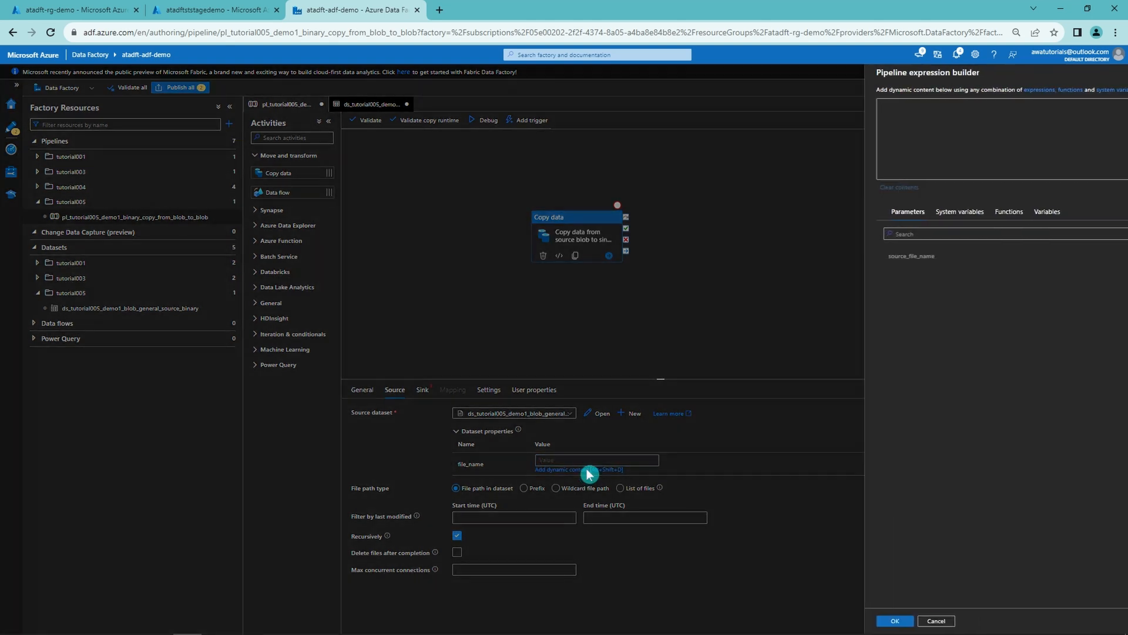
pyautogui.click(885, 259)
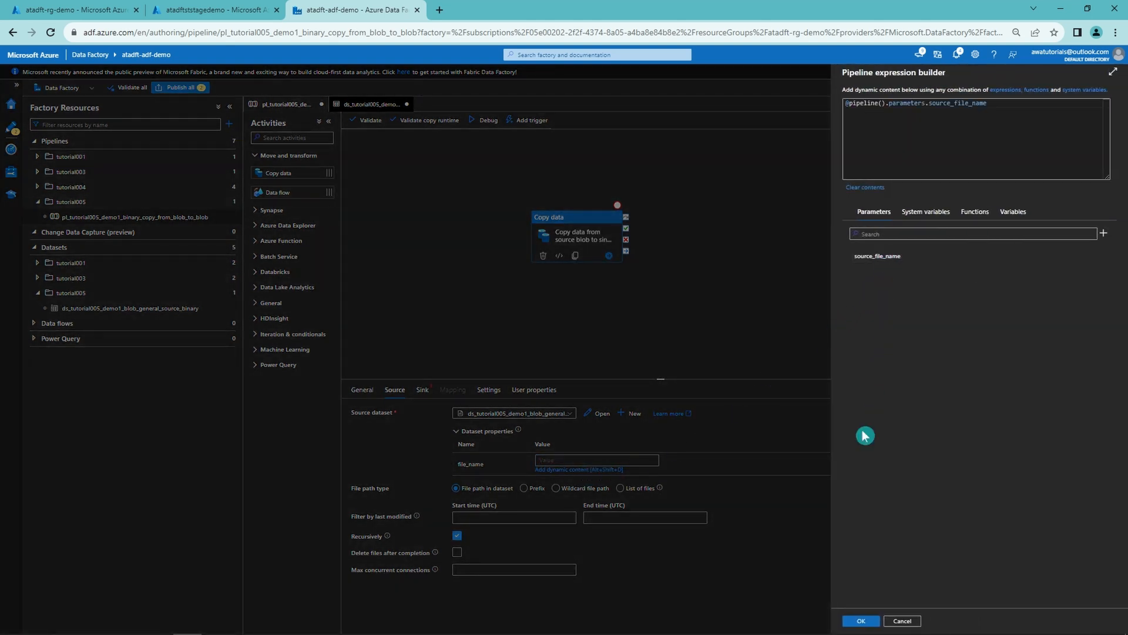
pyautogui.click(862, 621)
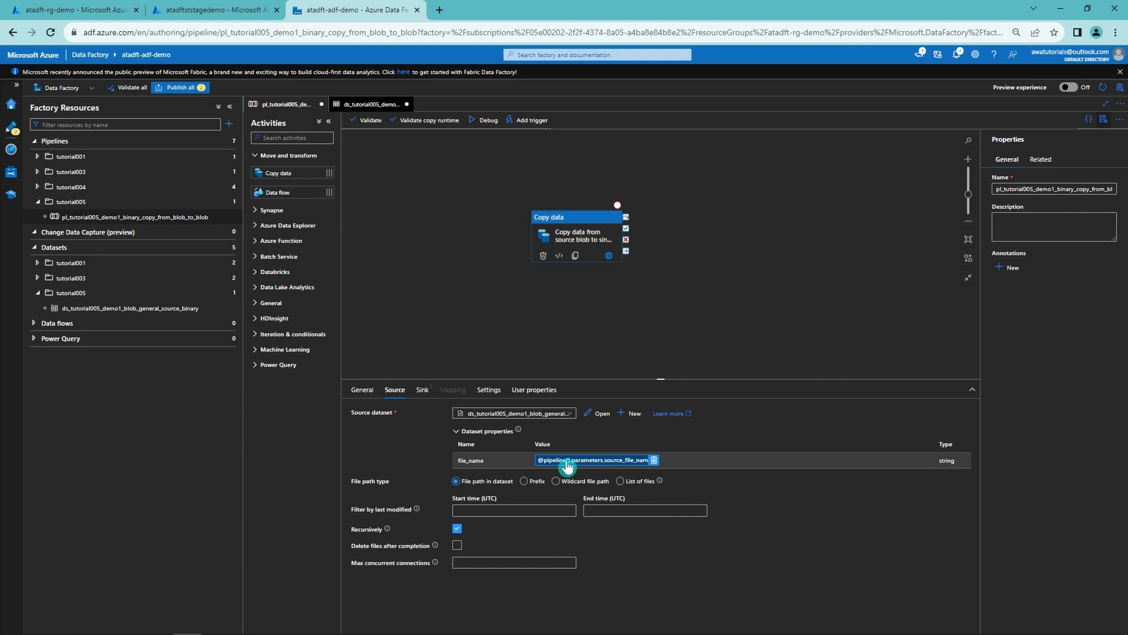
# Step: Start a new Azure Blob Storage dataset in Binary format in the tutorial005 datasets folder
pyautogui.click(227, 292)
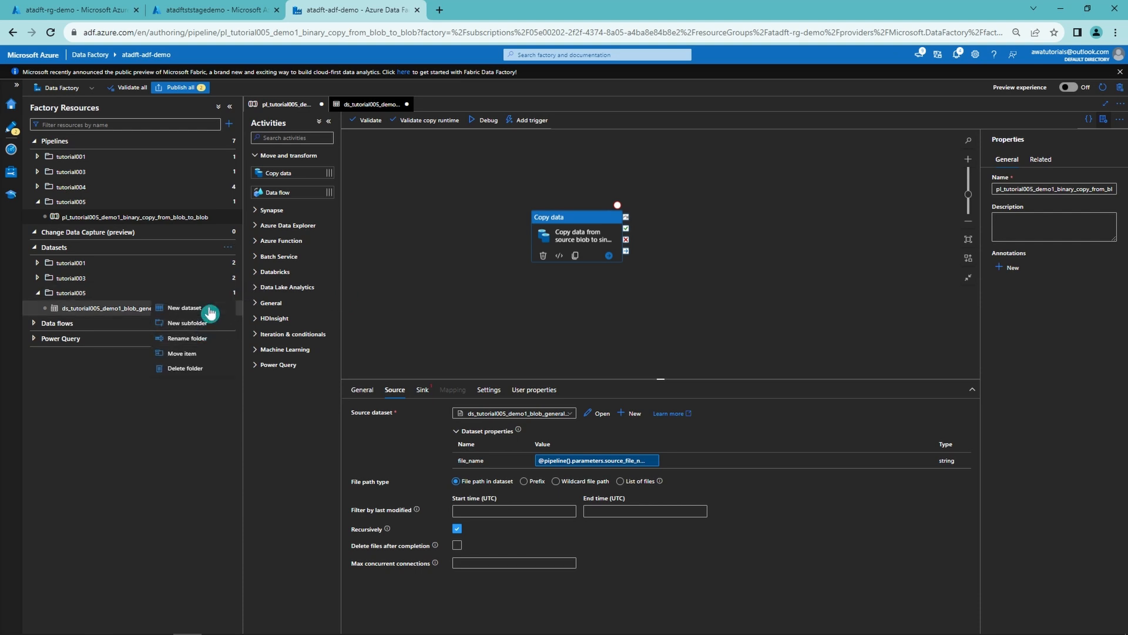
pyautogui.click(206, 307)
pyautogui.click(972, 377)
pyautogui.click(863, 620)
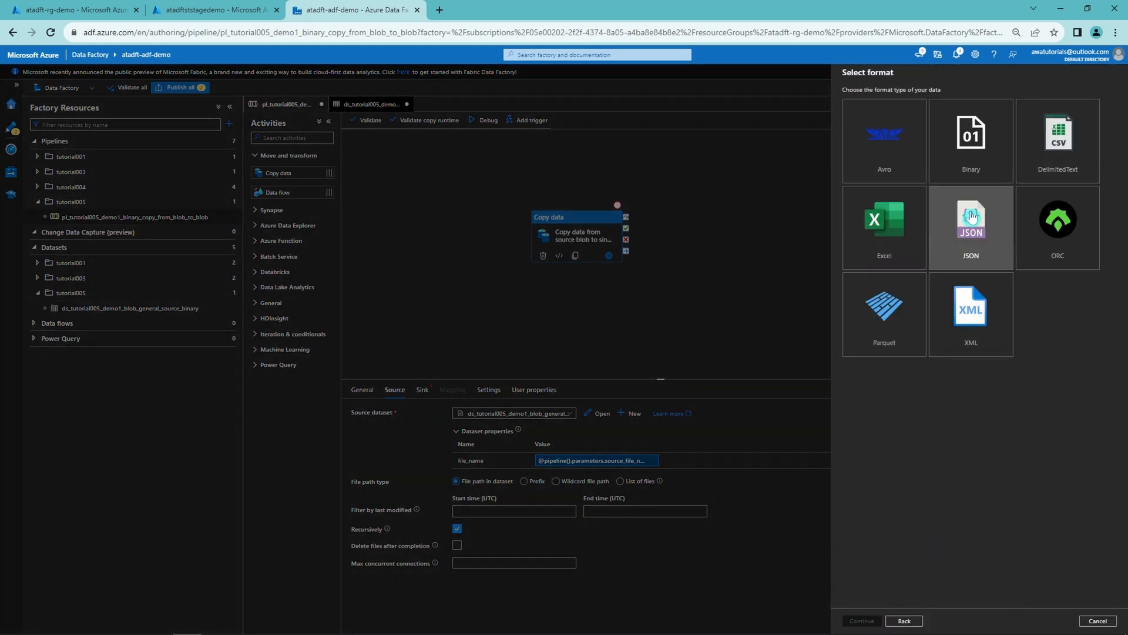
pyautogui.click(970, 141)
pyautogui.click(862, 621)
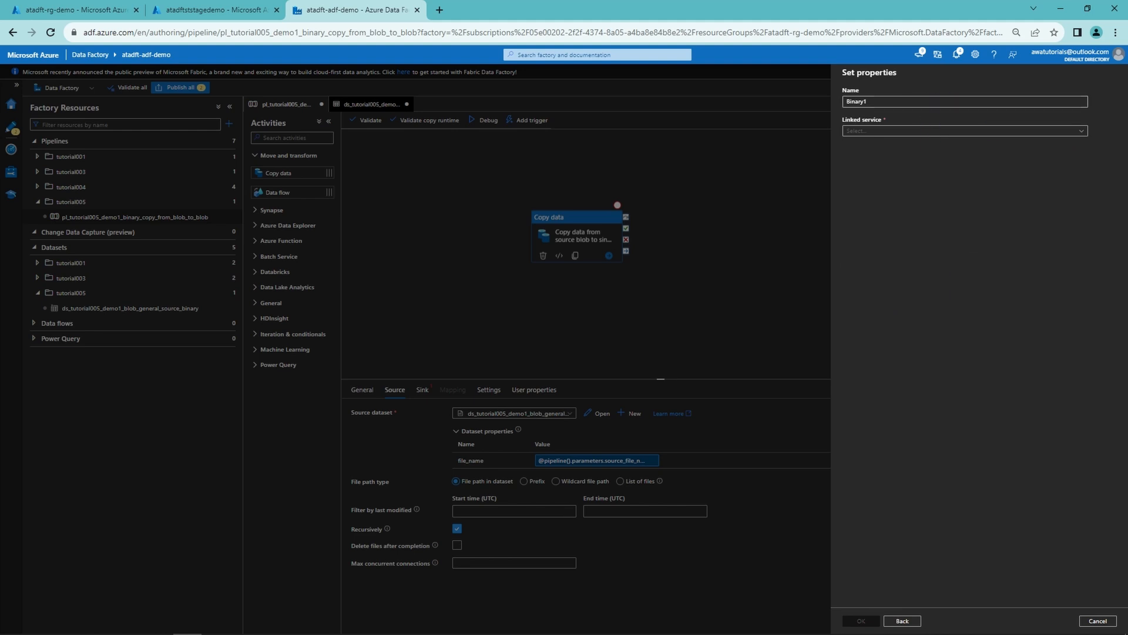
# Step: Create the dataset as ds_tutorial005_demo1_blob_general_sink_binary with linked service ls_st_blob_stage and the tutorial005-sink container as its file path
pyautogui.doubleClick(859, 101)
pyautogui.write('ds_tutorial005_demo1_blob_general_sink_binary')
pyautogui.click(945, 133)
pyautogui.click(888, 175)
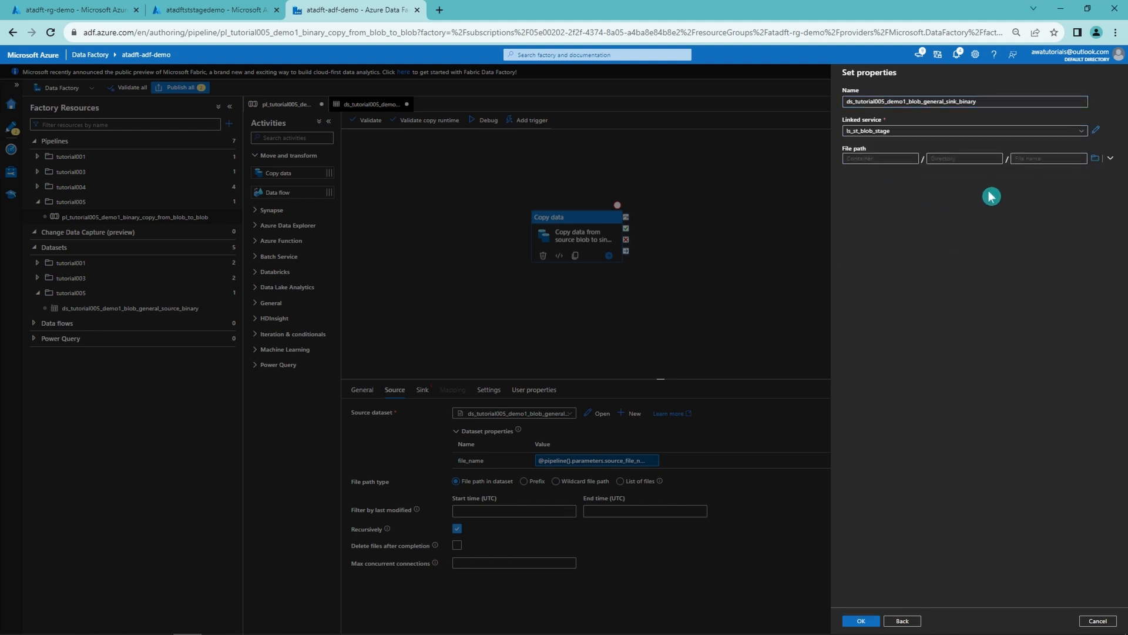
pyautogui.click(1096, 164)
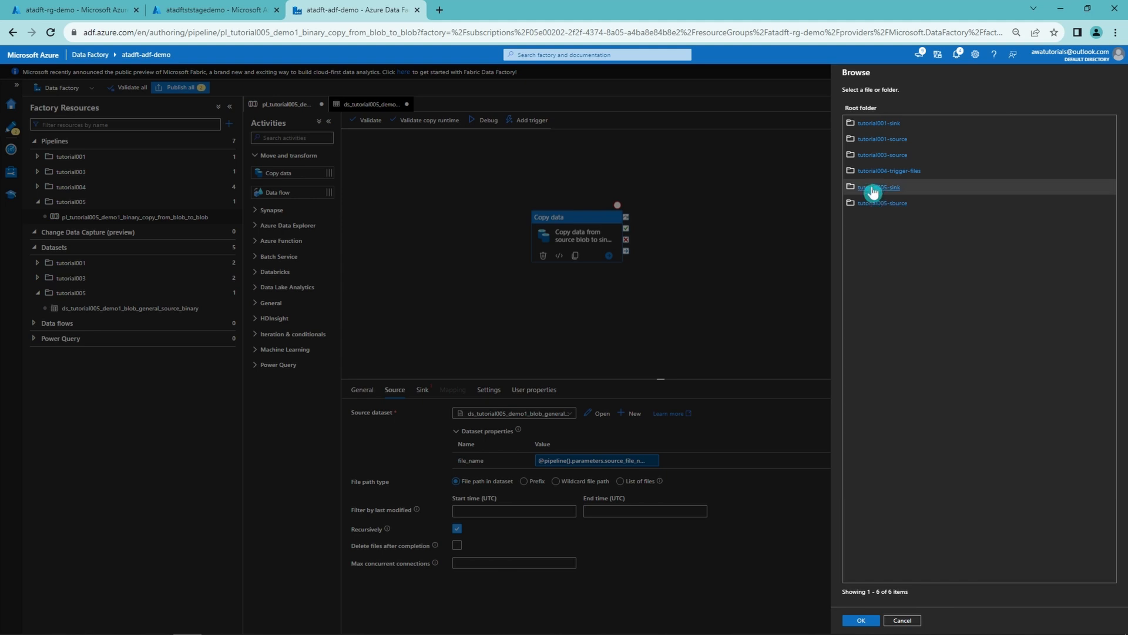
pyautogui.doubleClick(875, 191)
pyautogui.click(861, 620)
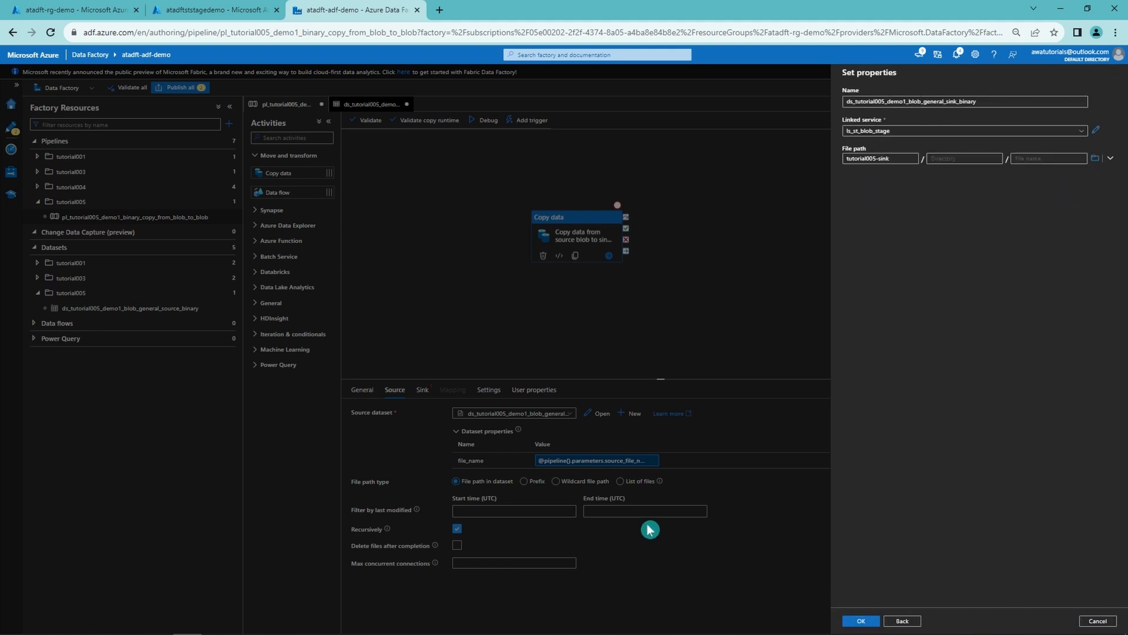
pyautogui.click(859, 621)
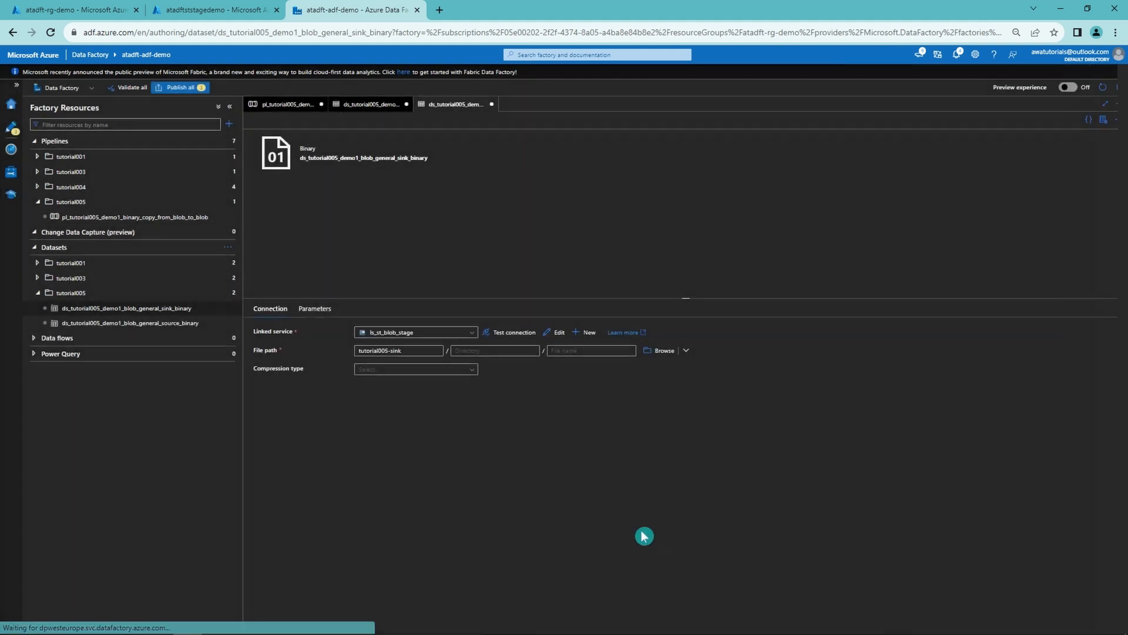
# Step: Add a String parameter named file_name to the sink dataset
pyautogui.click(319, 312)
pyautogui.click(270, 335)
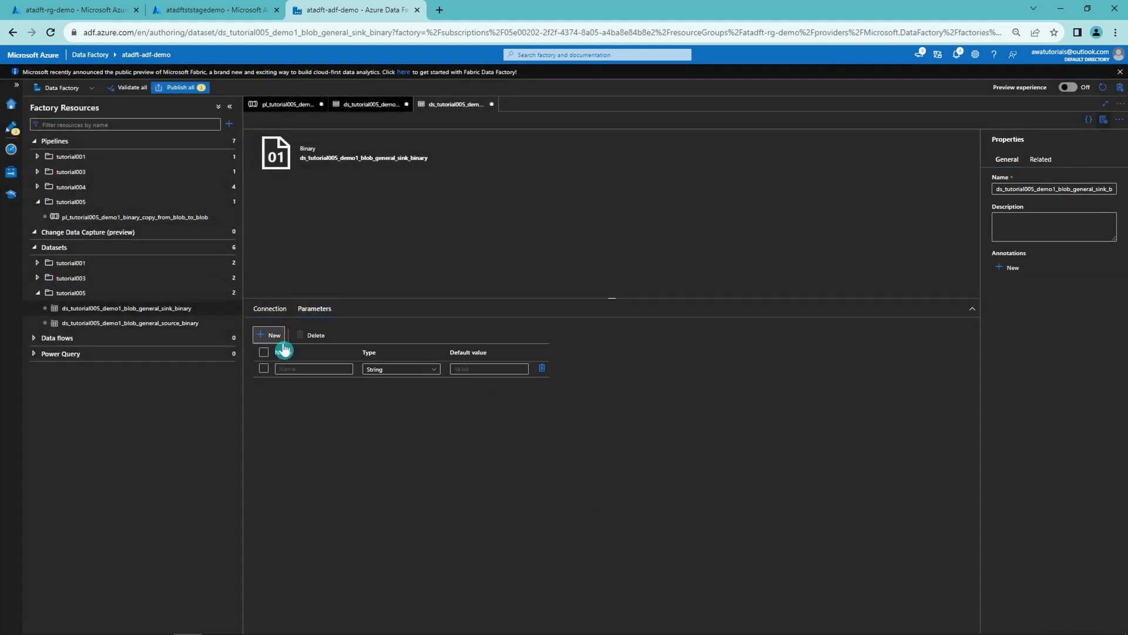
pyautogui.click(322, 369)
pyautogui.write('file_name')
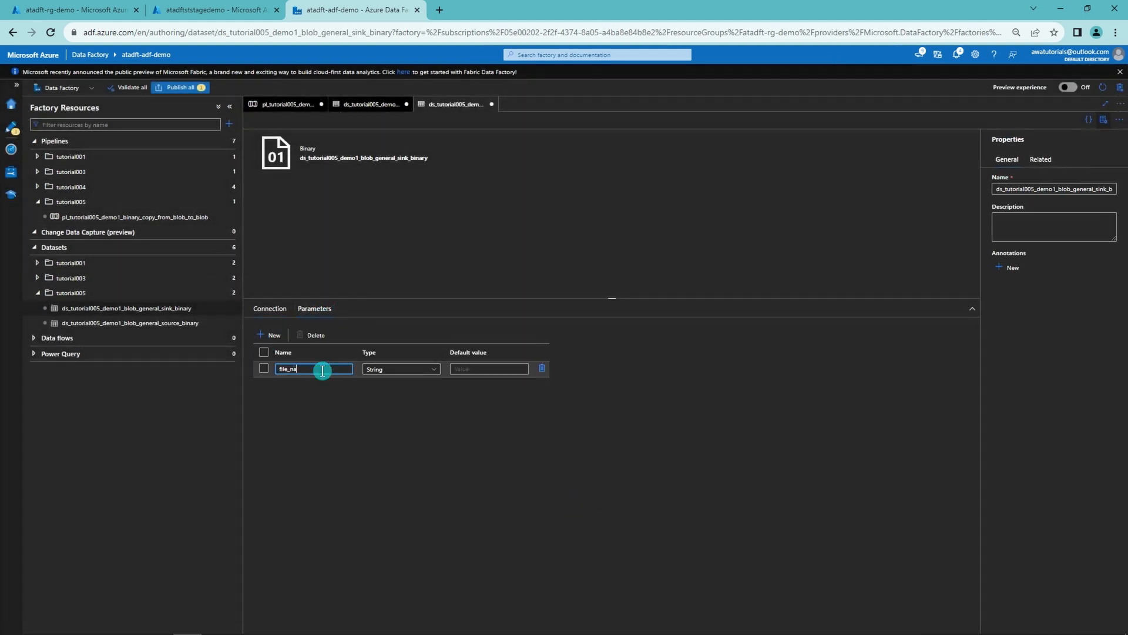
pyautogui.click(275, 313)
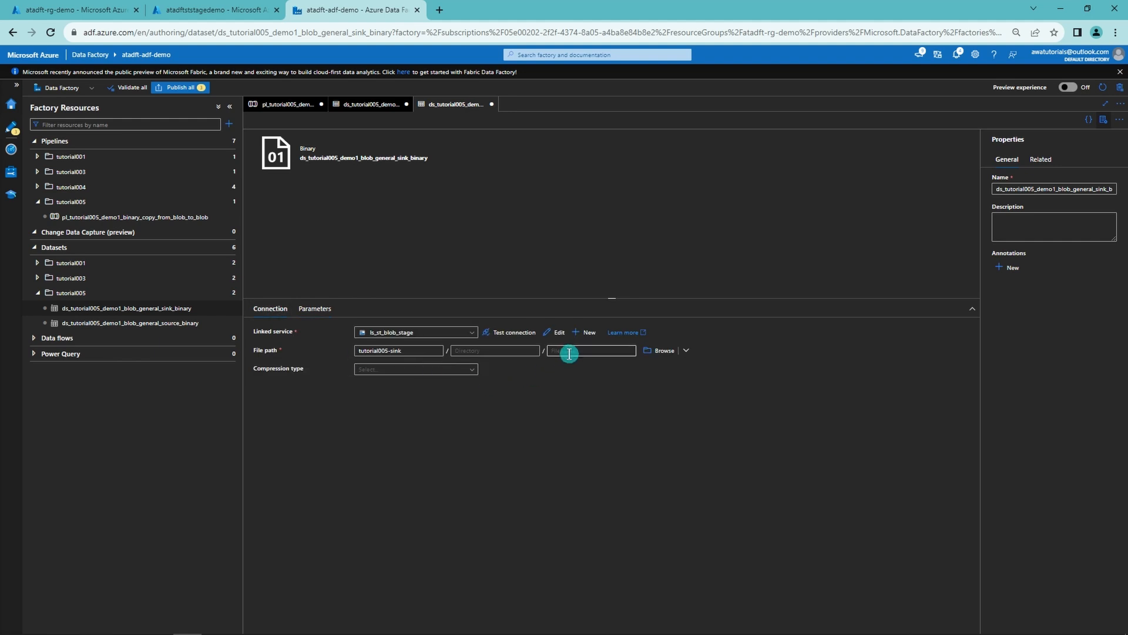
pyautogui.click(591, 362)
pyautogui.click(940, 256)
pyautogui.click(861, 621)
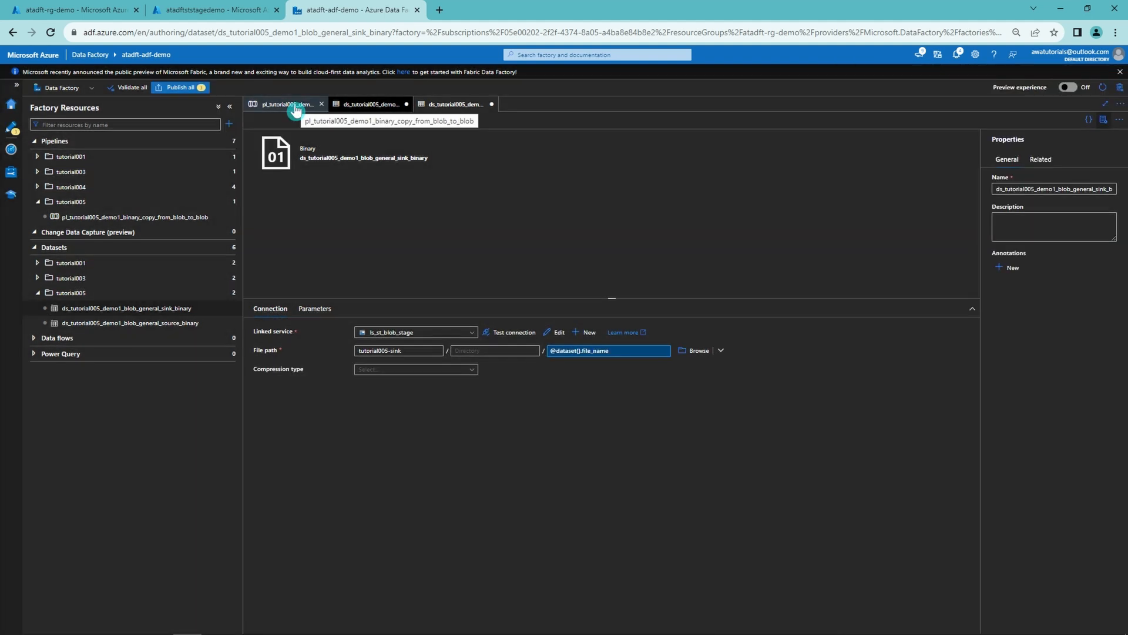
# Step: In the pipeline, set the copy activity's sink dataset to ds_tutorial005_demo1_blob_general_sink_binary
pyautogui.click(294, 107)
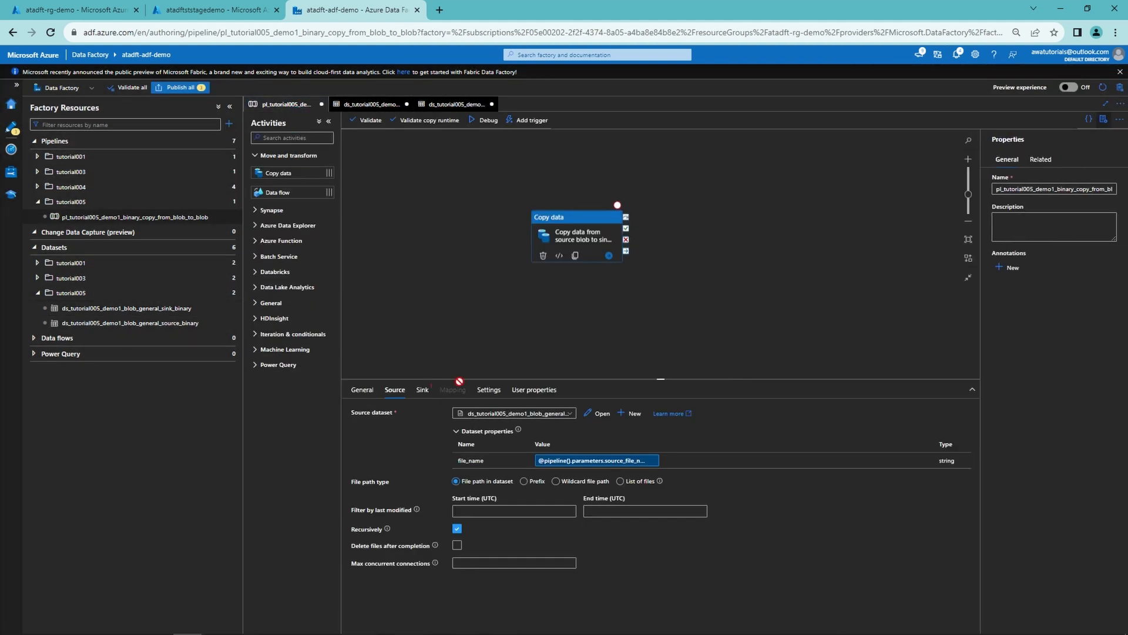
pyautogui.click(422, 390)
pyautogui.click(507, 414)
pyautogui.write('005')
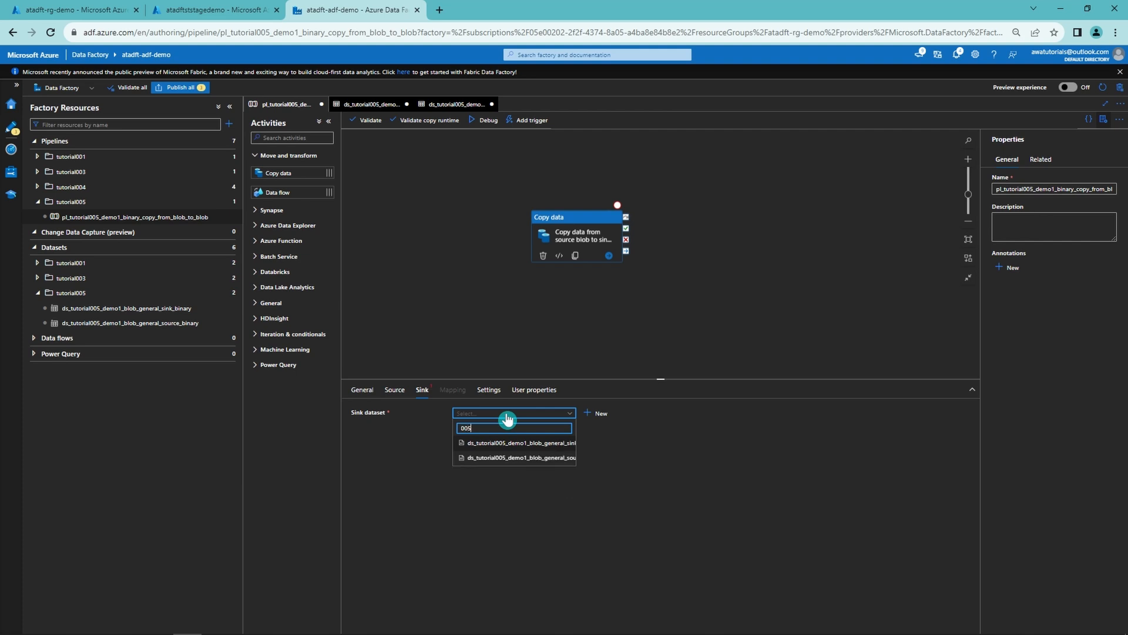
pyautogui.click(499, 445)
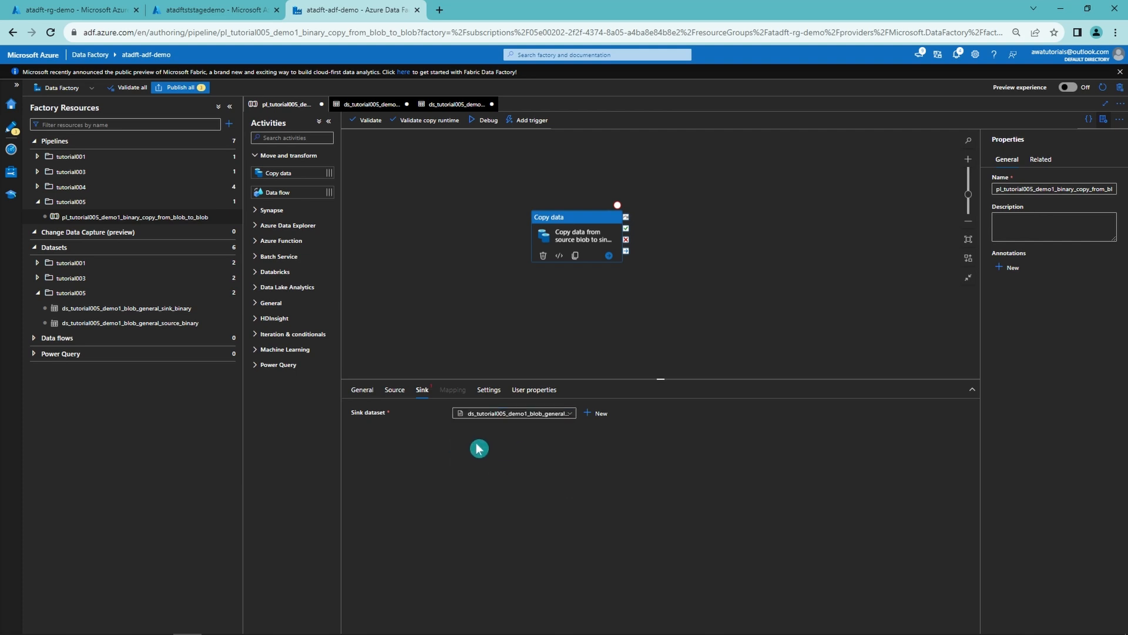
# Step: Add a second String parameter named sink_file_name to the pipeline
pyautogui.click(442, 340)
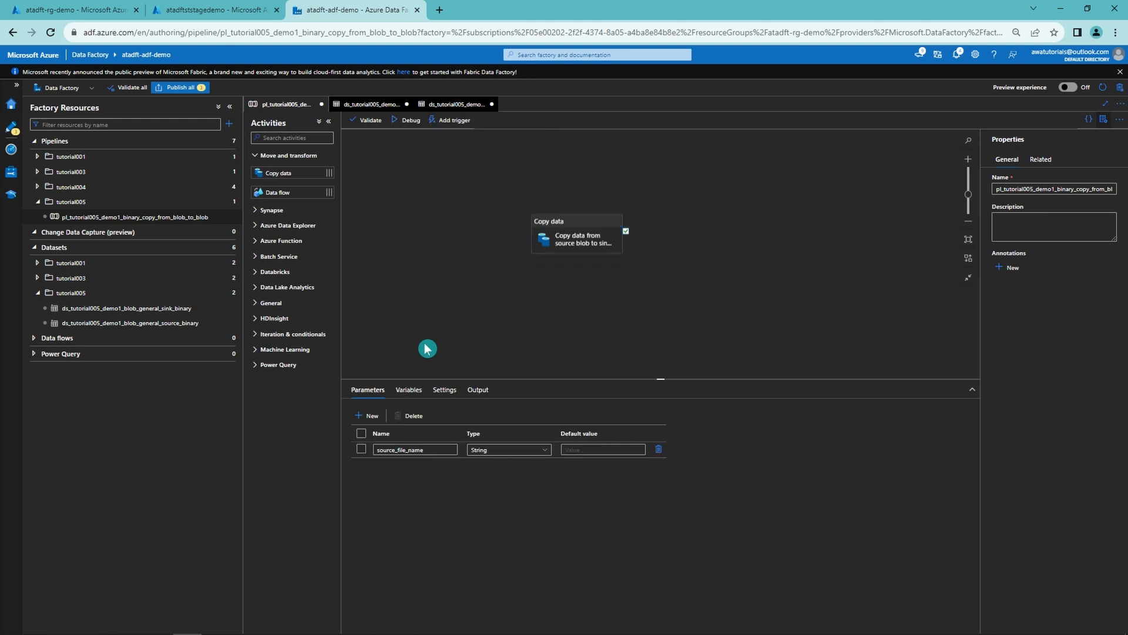
pyautogui.click(366, 419)
pyautogui.click(404, 466)
pyautogui.write('sink_file_name')
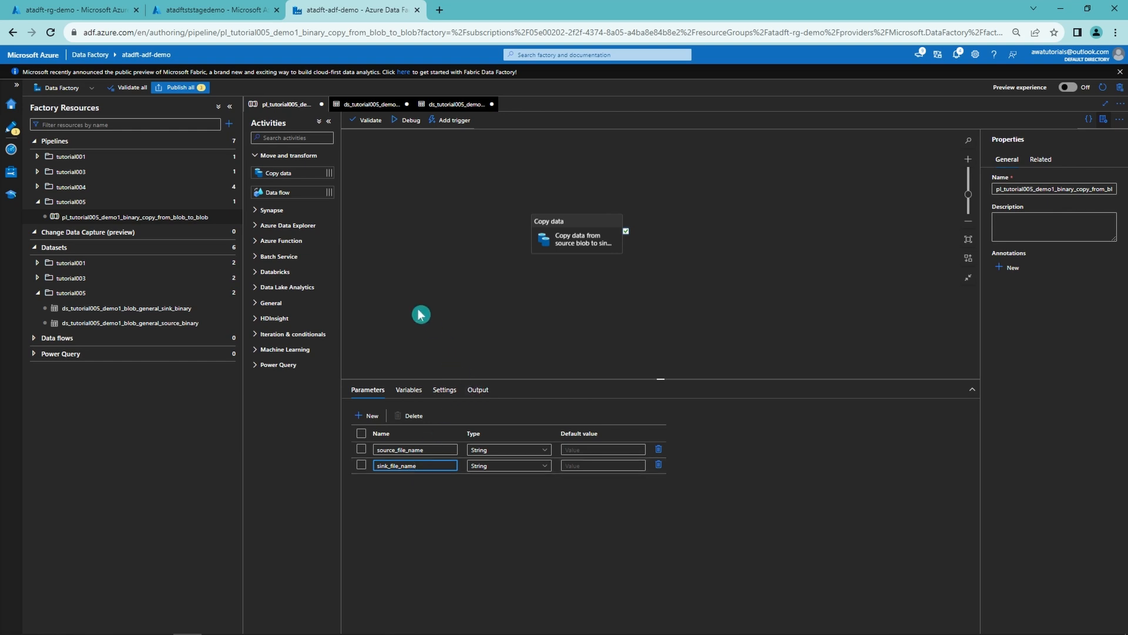
pyautogui.click(579, 241)
pyautogui.click(422, 390)
pyautogui.click(587, 460)
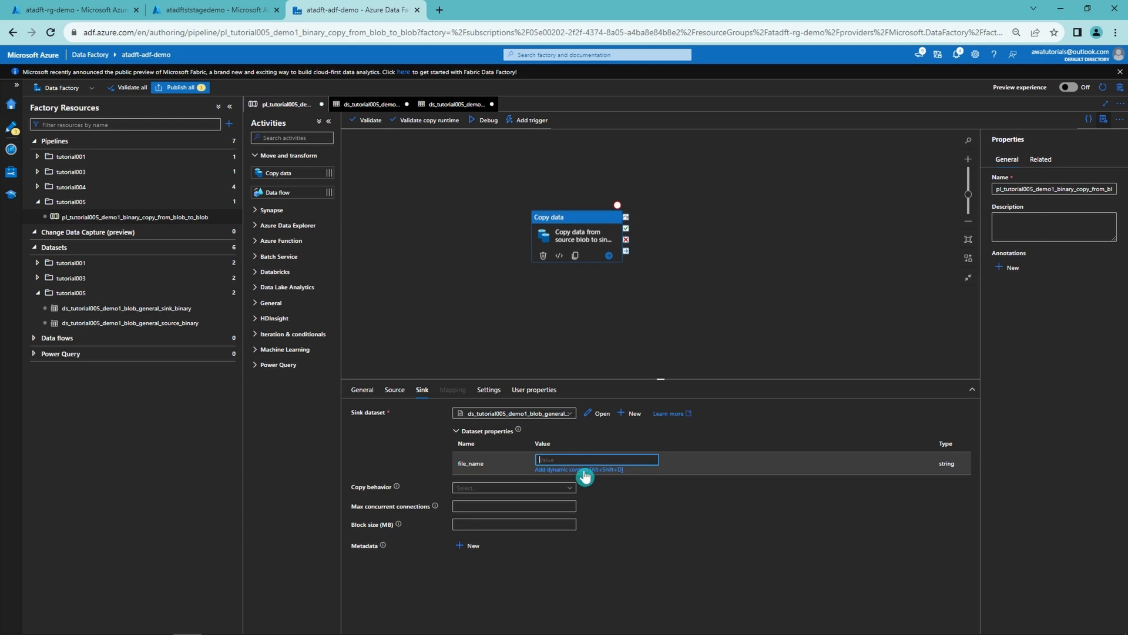
pyautogui.click(584, 470)
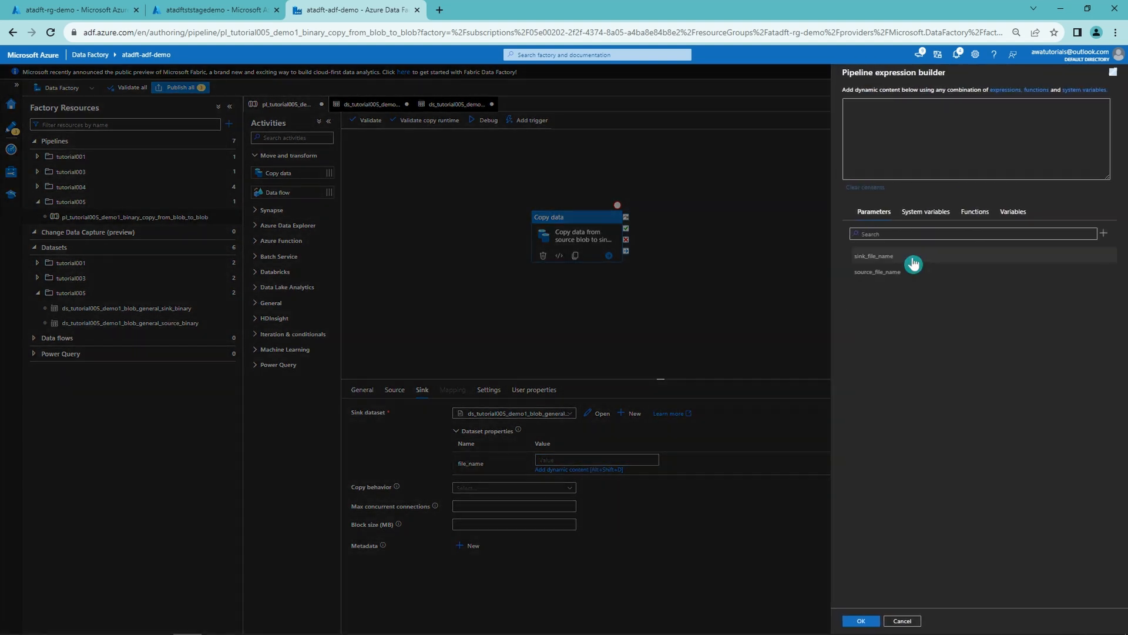
pyautogui.click(881, 261)
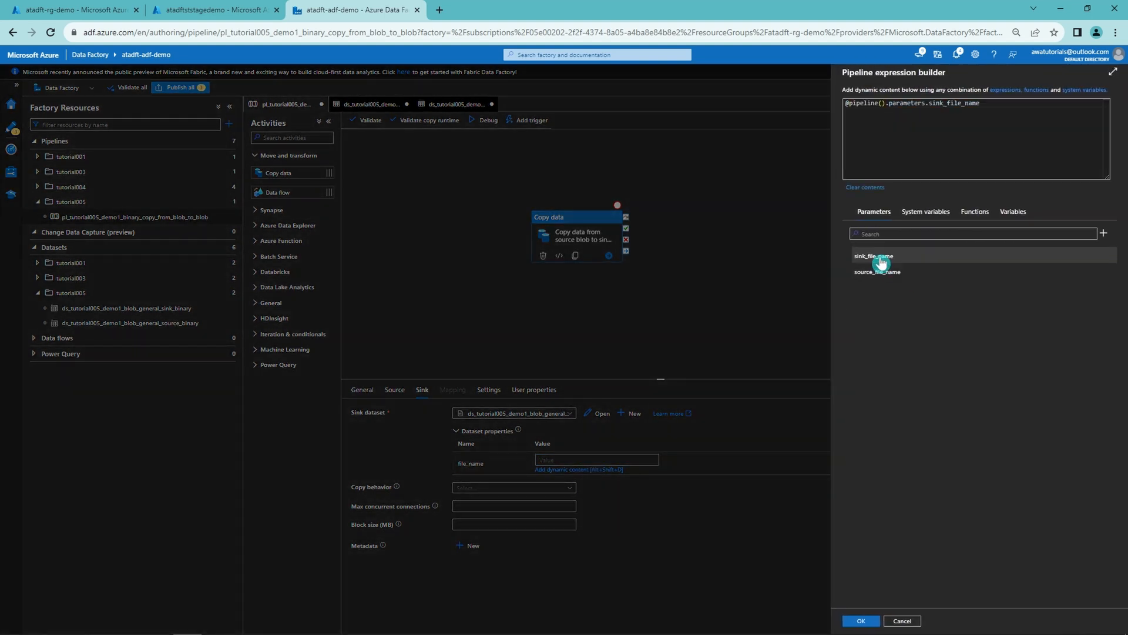
pyautogui.click(861, 621)
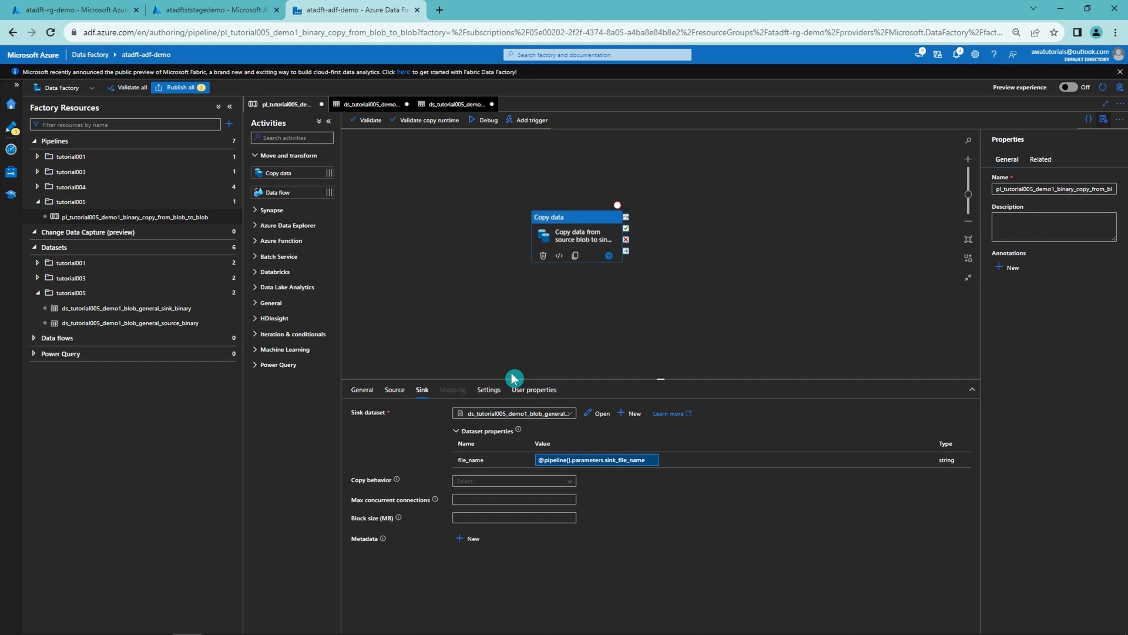
# Step: Debug the pipeline with source_file_name set to file1_source.txt and sink_file_name set to file1_sink.txt
pyautogui.click(487, 238)
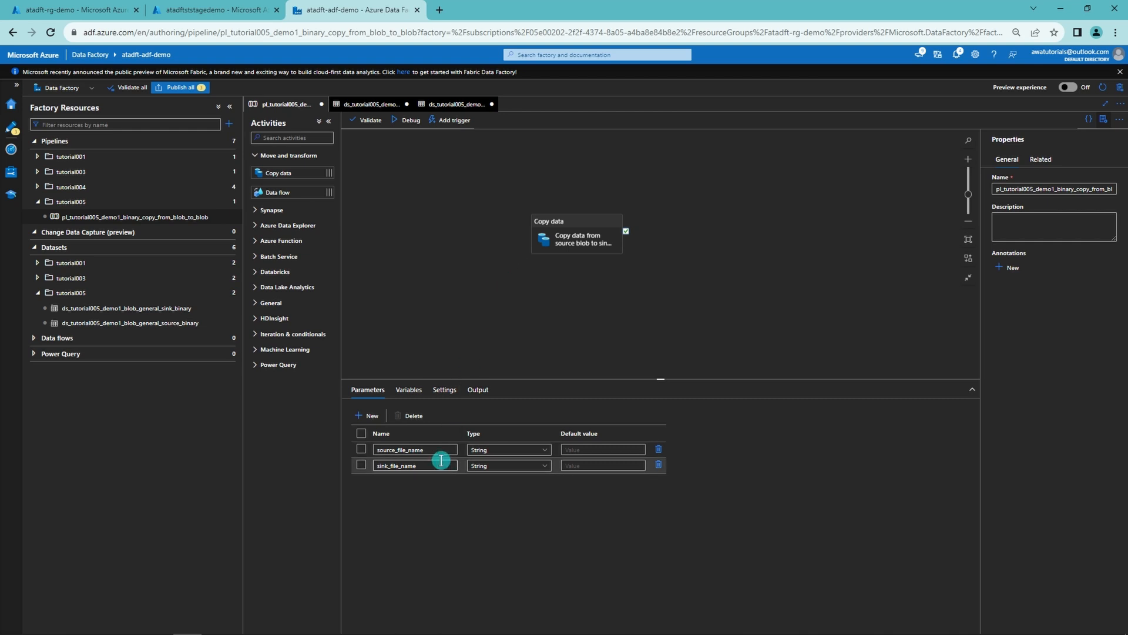
pyautogui.click(411, 122)
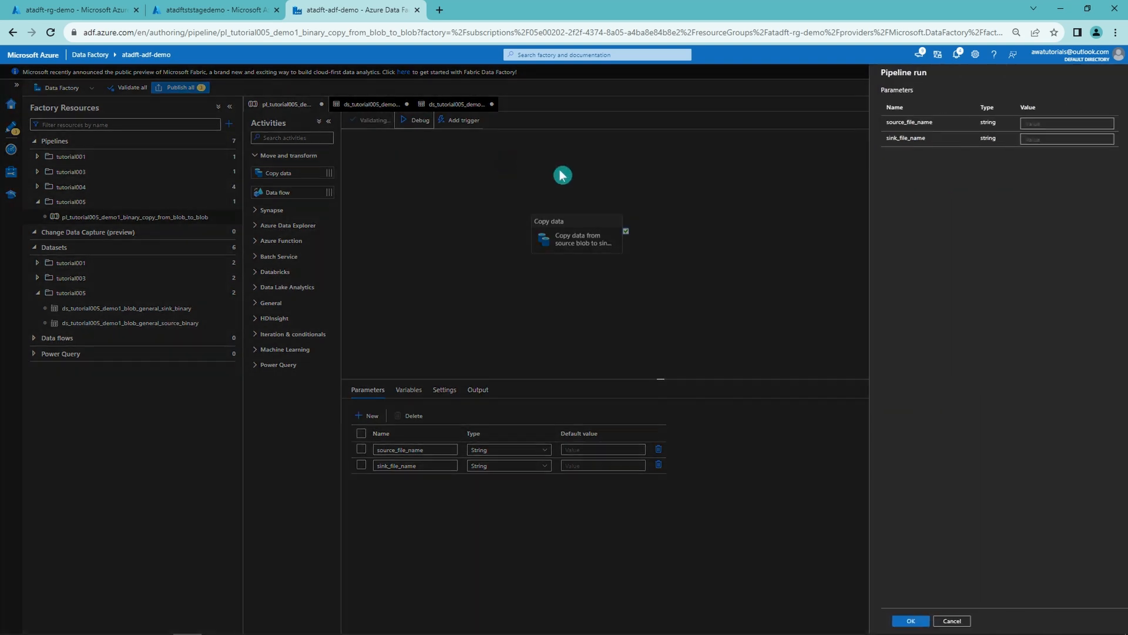
pyautogui.click(1012, 124)
pyautogui.write('t')
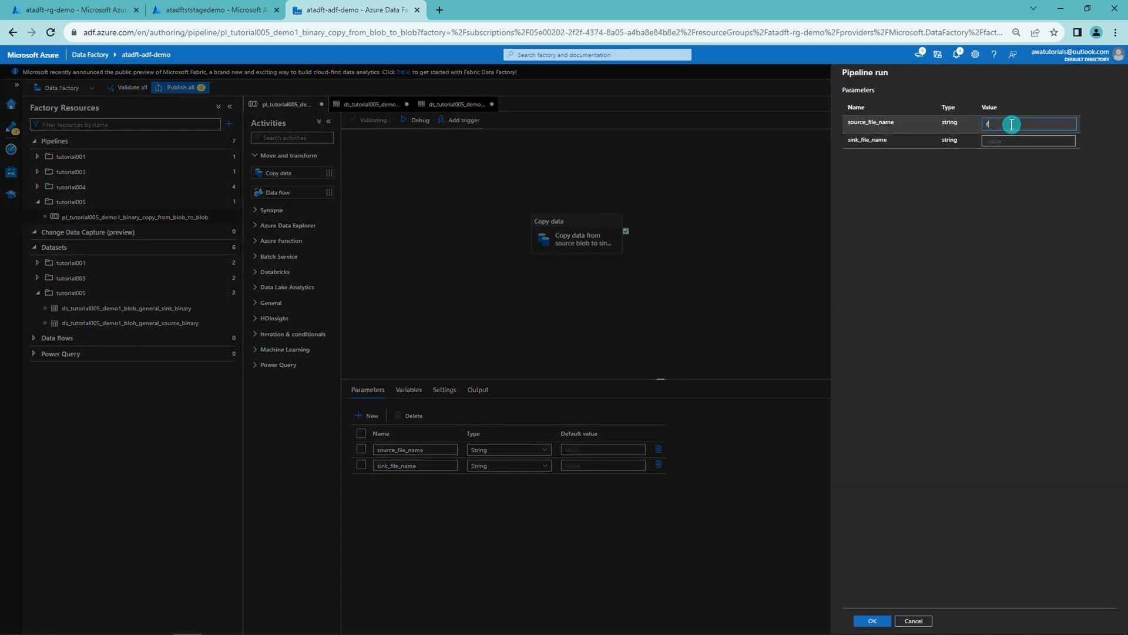
pyautogui.write('ile1_source.txt')
pyautogui.click(1023, 140)
pyautogui.write('file')
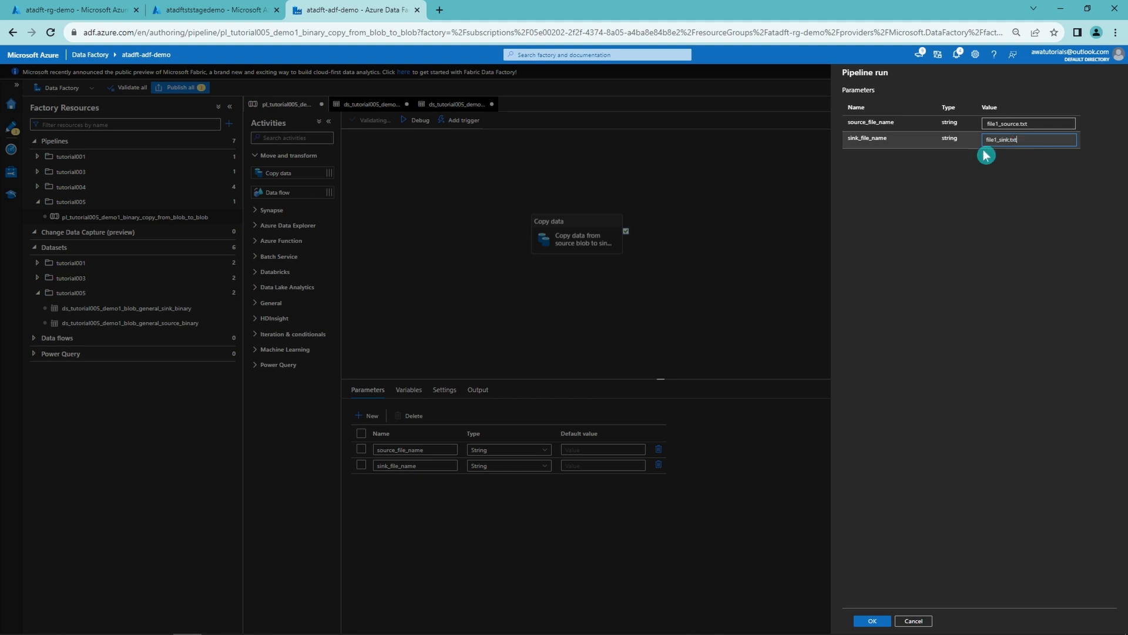
pyautogui.click(928, 329)
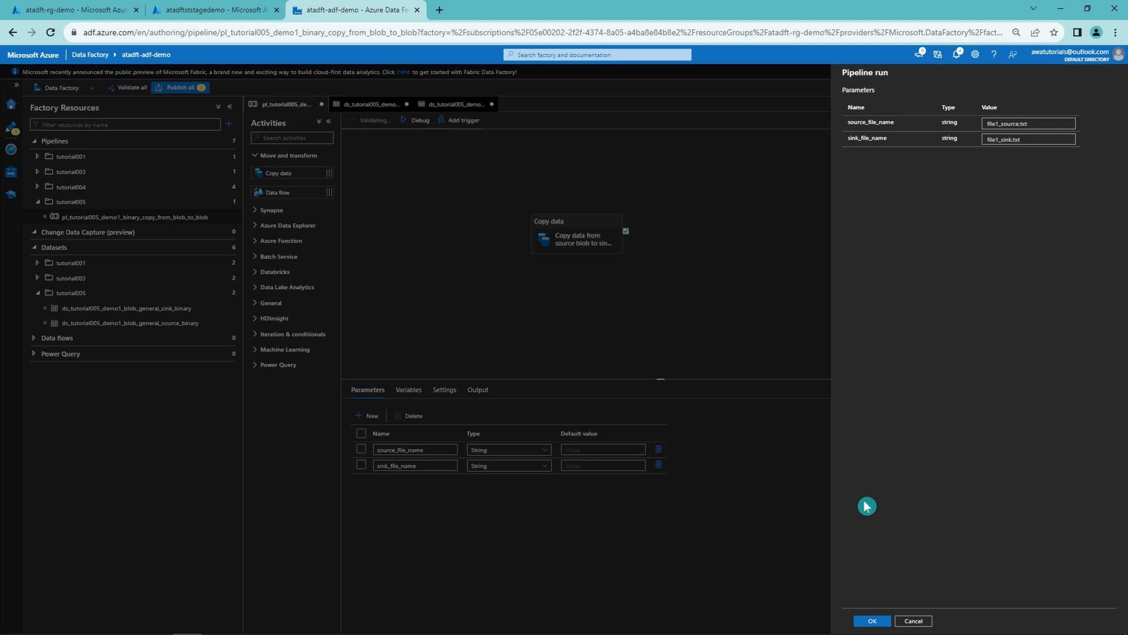
pyautogui.click(870, 622)
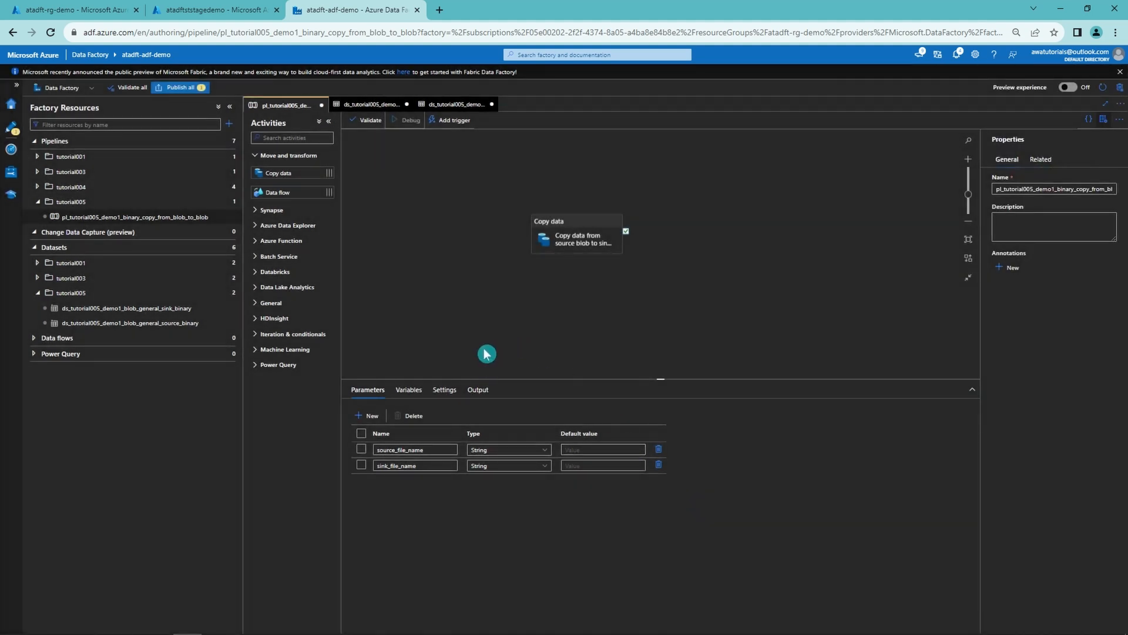
# Step: Refresh the debug run's output until the copy activity finishes
pyautogui.click(553, 414)
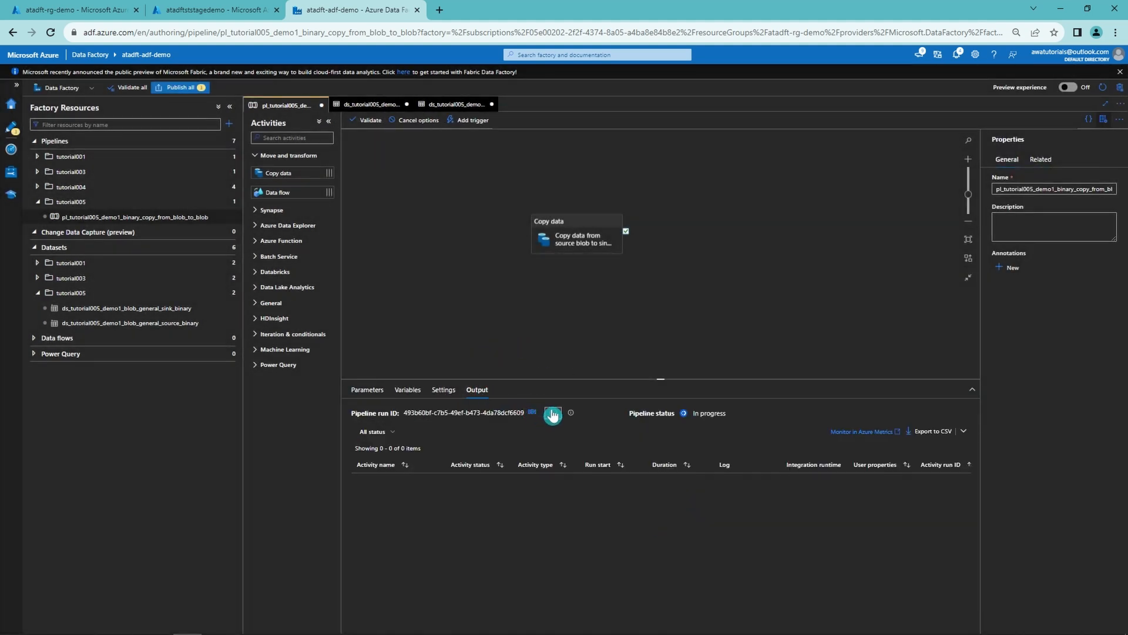
pyautogui.click(553, 415)
pyautogui.click(553, 414)
pyautogui.click(553, 414)
pyautogui.click(553, 414)
pyautogui.click(552, 415)
pyautogui.click(553, 414)
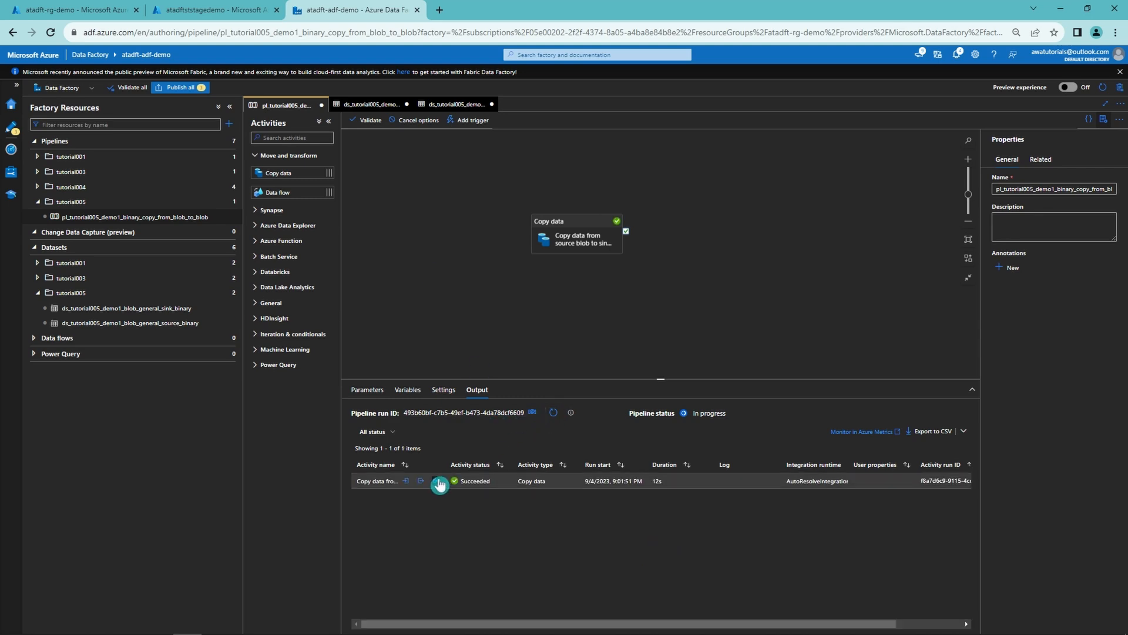
# Step: Review the copy activity's run details, including the number of files written, and close them
pyautogui.click(441, 480)
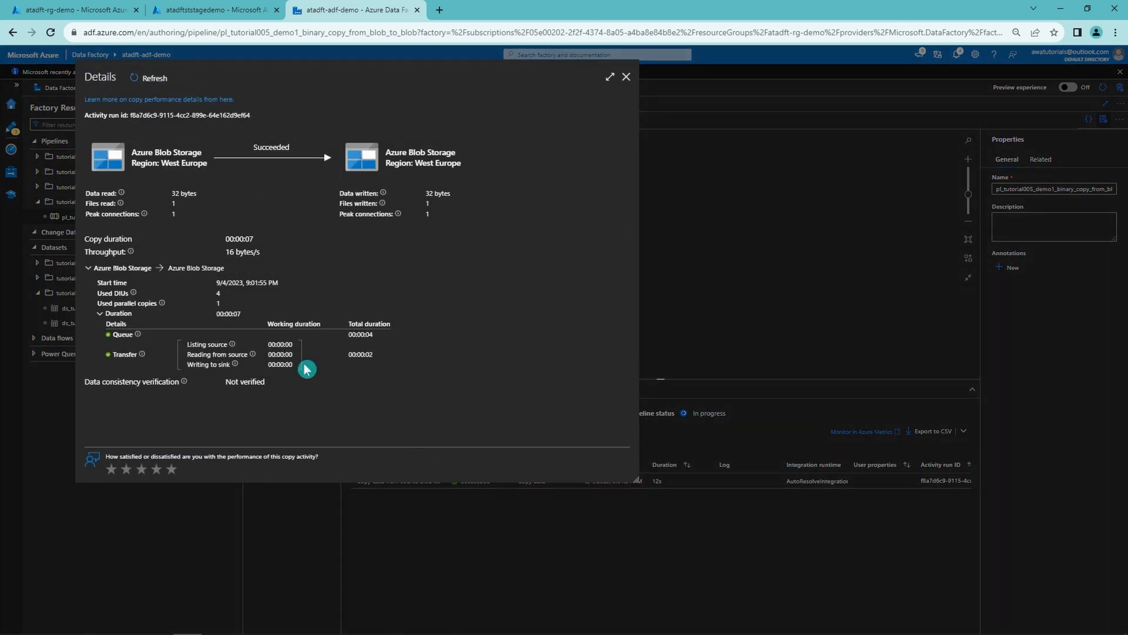
pyautogui.doubleClick(427, 204)
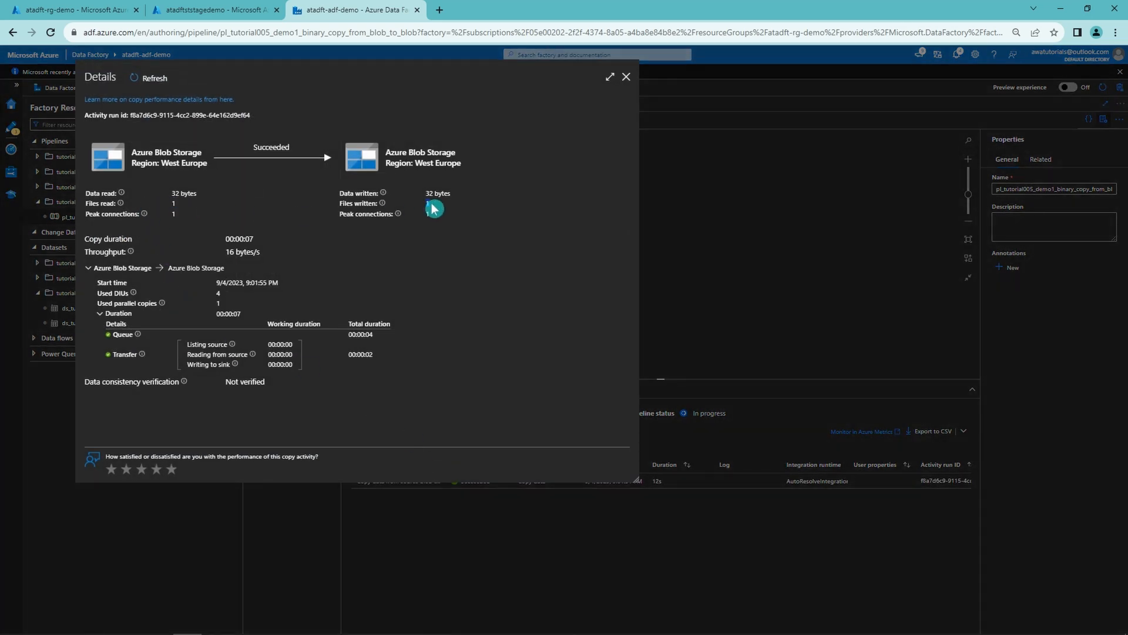
pyautogui.click(626, 76)
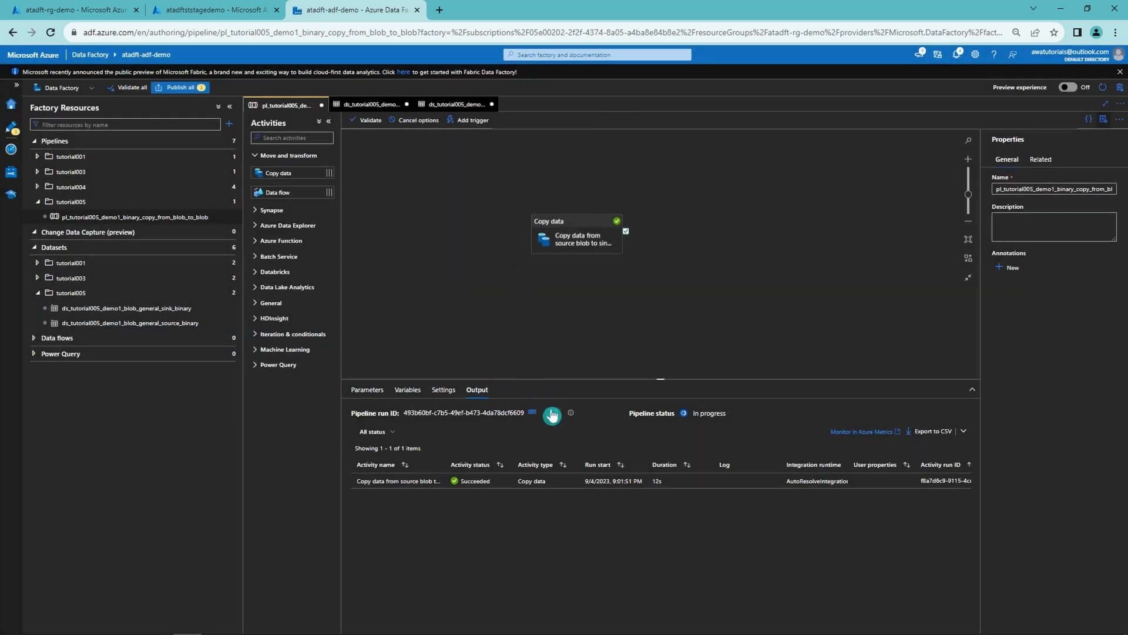
# Step: Switch to the atadftststagedemo storage account in the Azure portal and check the contents of the tutorial005-sink container
pyautogui.click(238, 12)
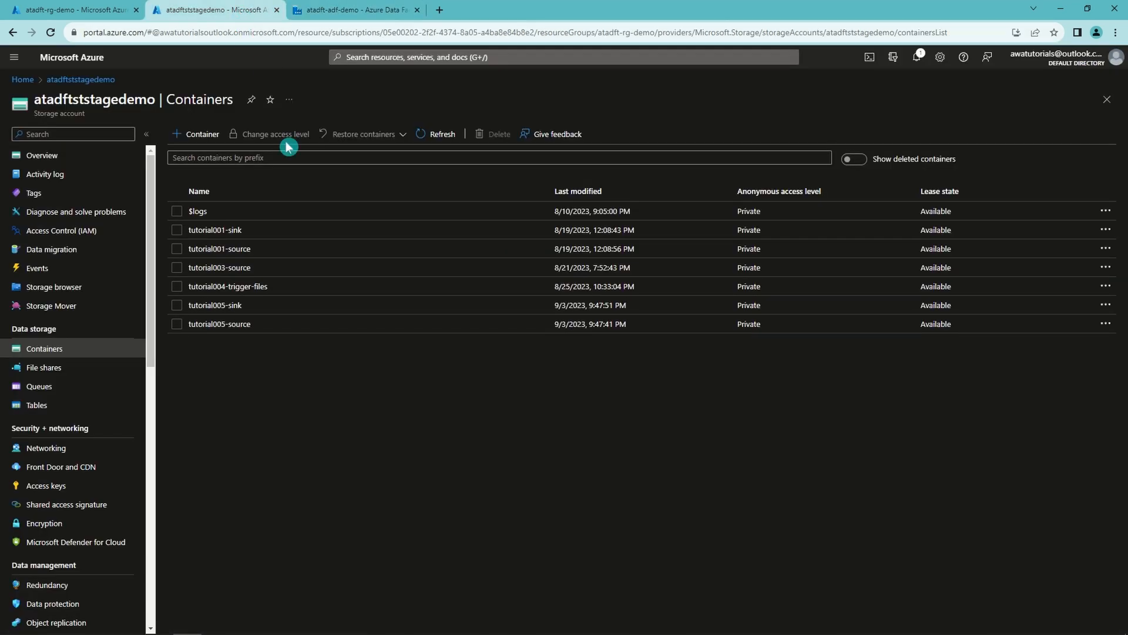
pyautogui.click(236, 310)
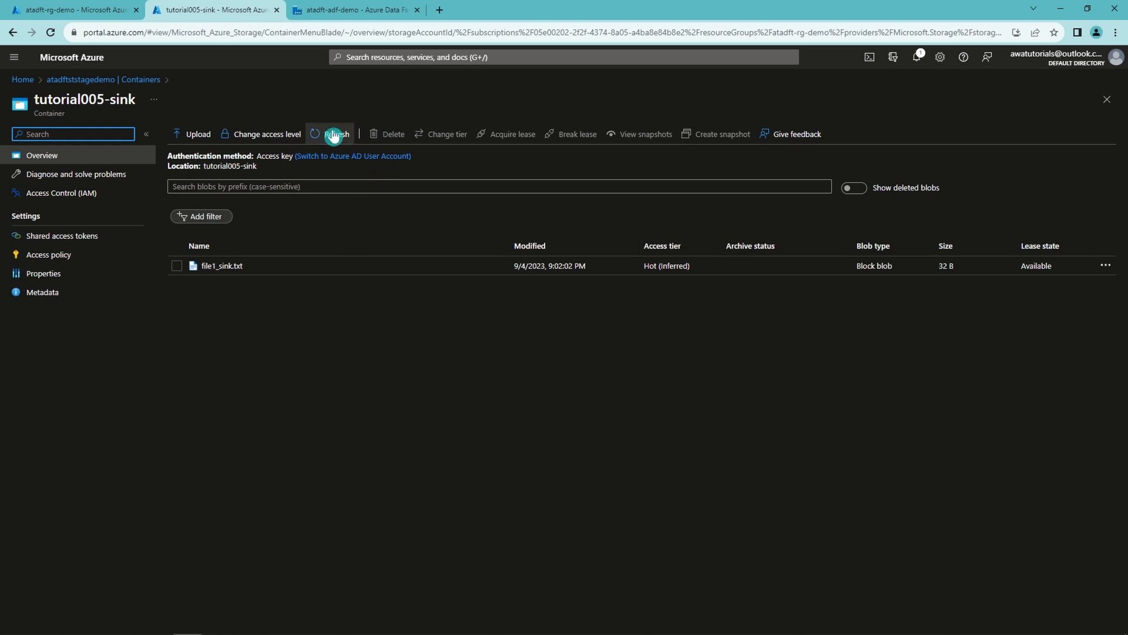
# Step: Switch back to Azure Data Factory and debug the pipeline with source_file_name set to file2_source.txt and sink_file_name set to file2_sink.txt
pyautogui.click(380, 11)
pyautogui.click(401, 121)
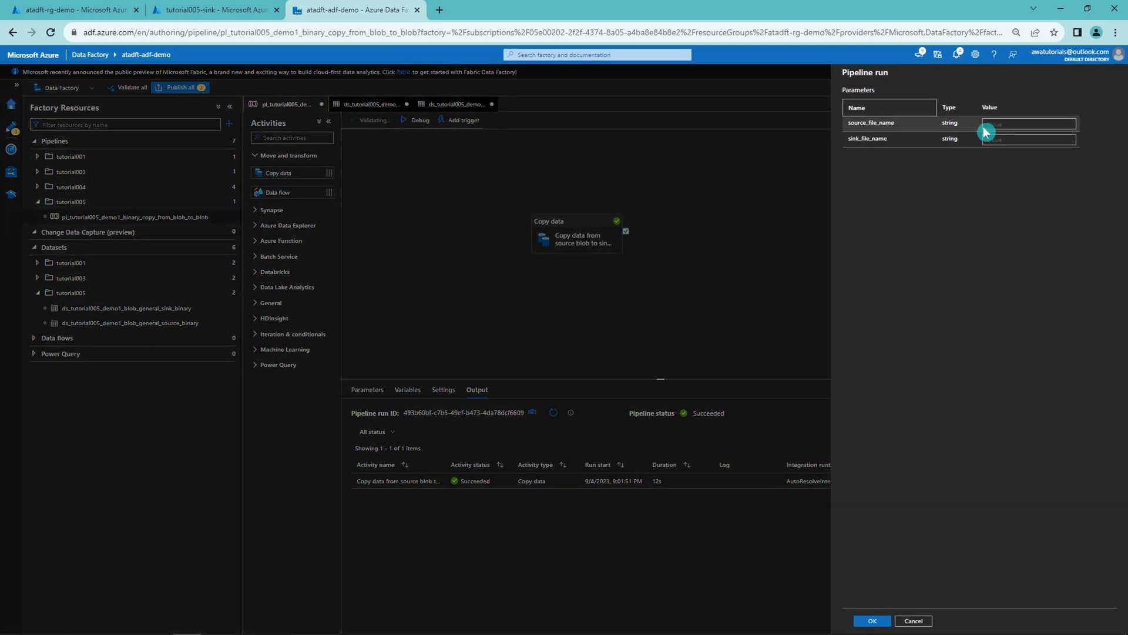
pyautogui.click(1010, 122)
pyautogui.write('file2_source.txt')
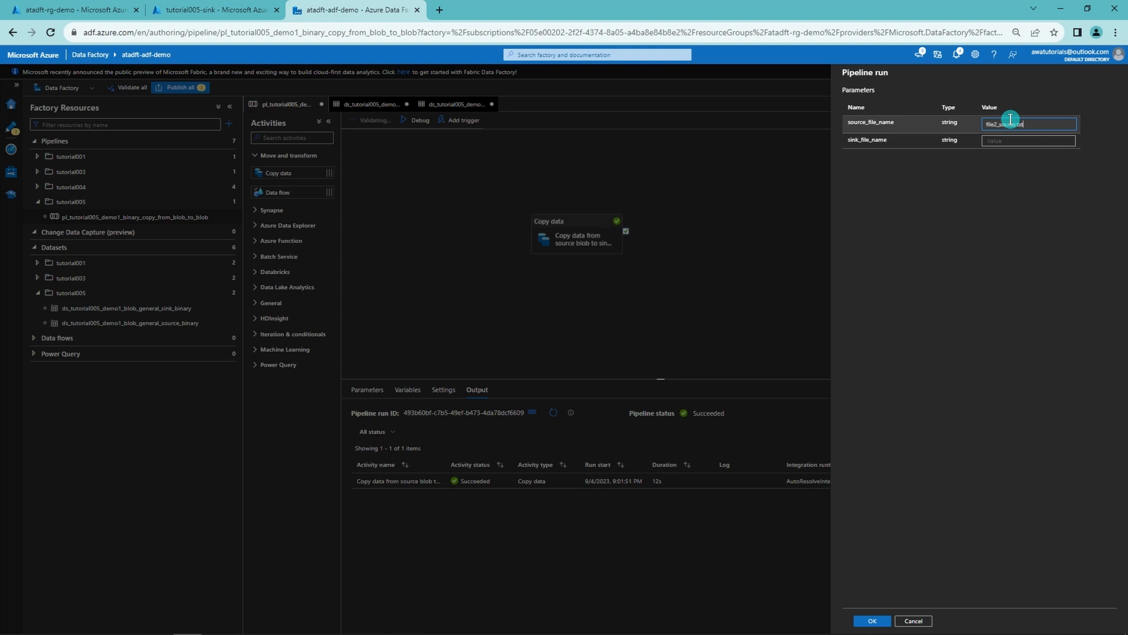
pyautogui.click(1022, 139)
pyautogui.write('file2_sink.txt')
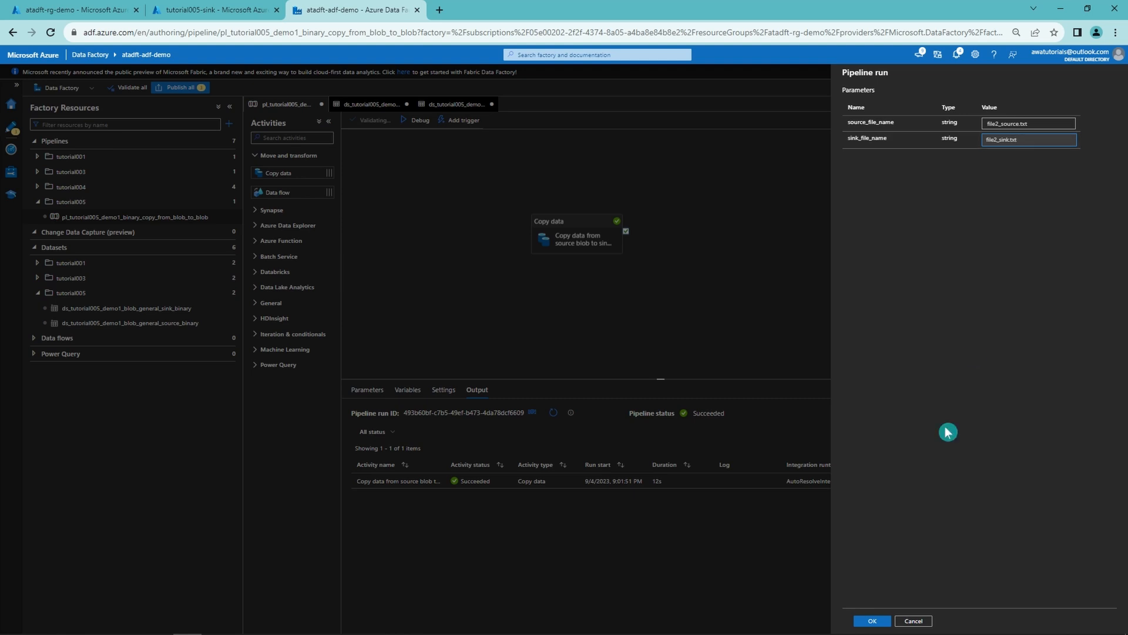
pyautogui.click(869, 621)
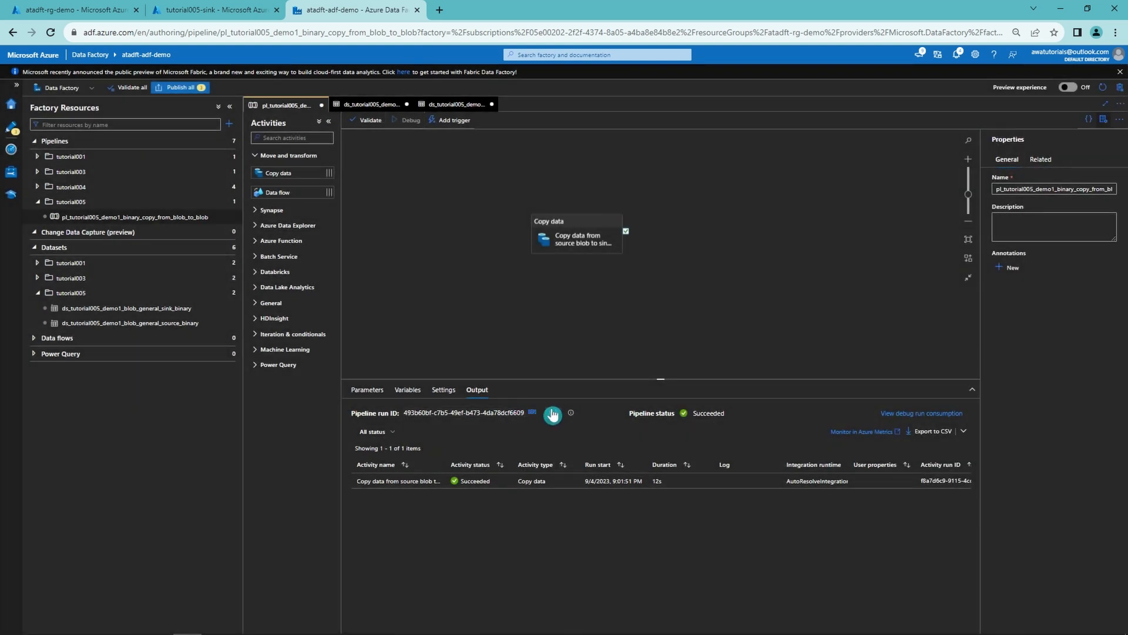
# Step: Refresh the second debug run's output, review the copy activity's files written in its run details, and close them
pyautogui.click(552, 415)
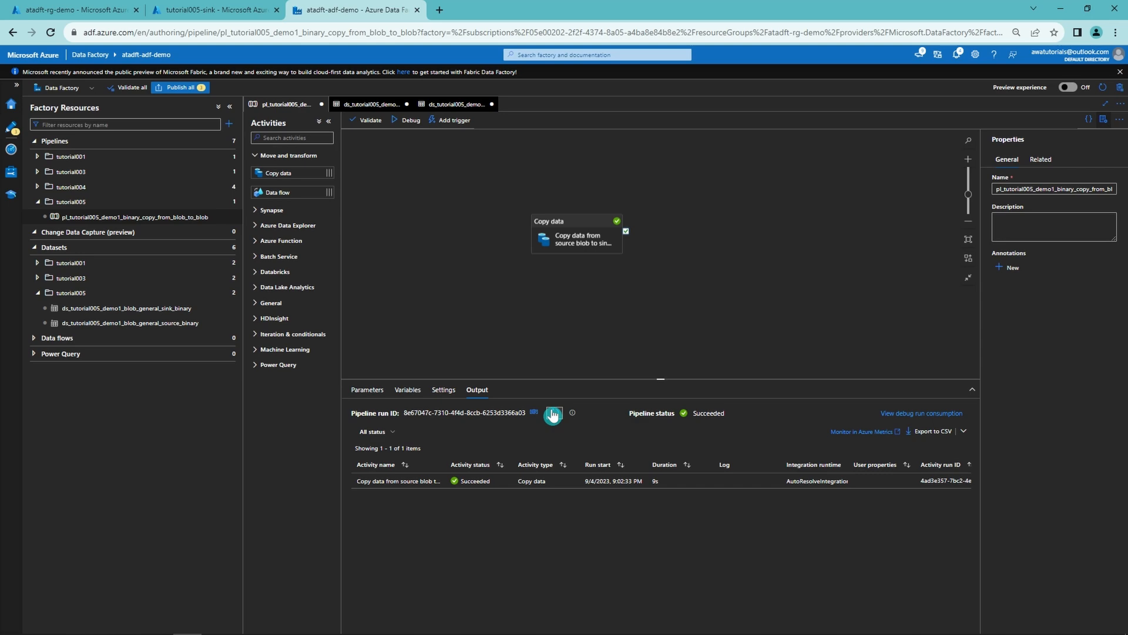
pyautogui.click(442, 480)
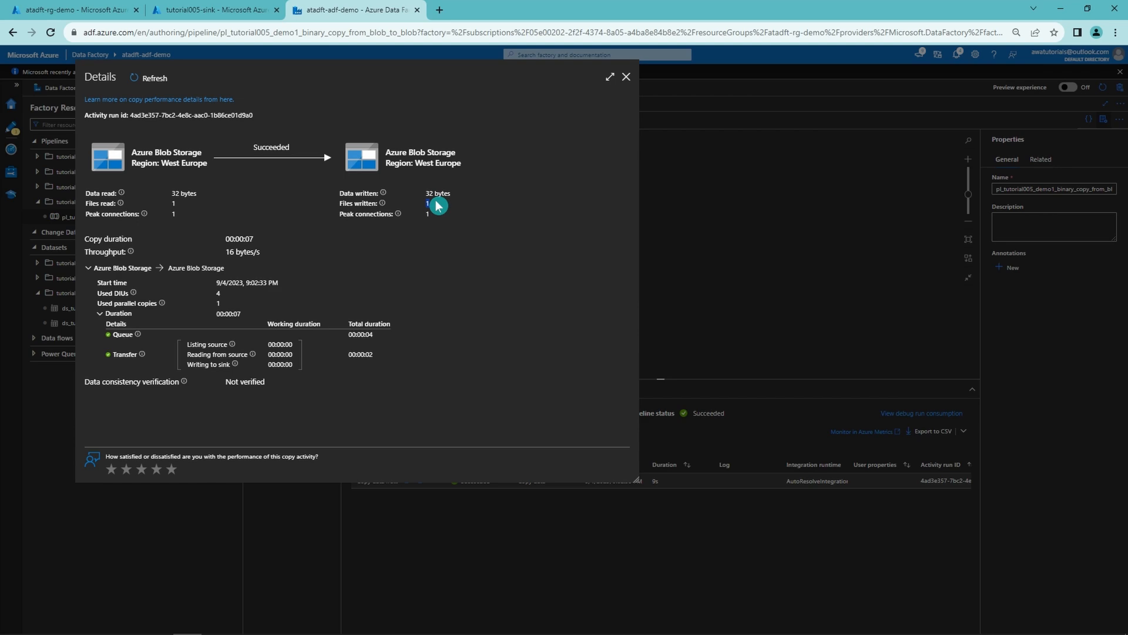
pyautogui.click(627, 77)
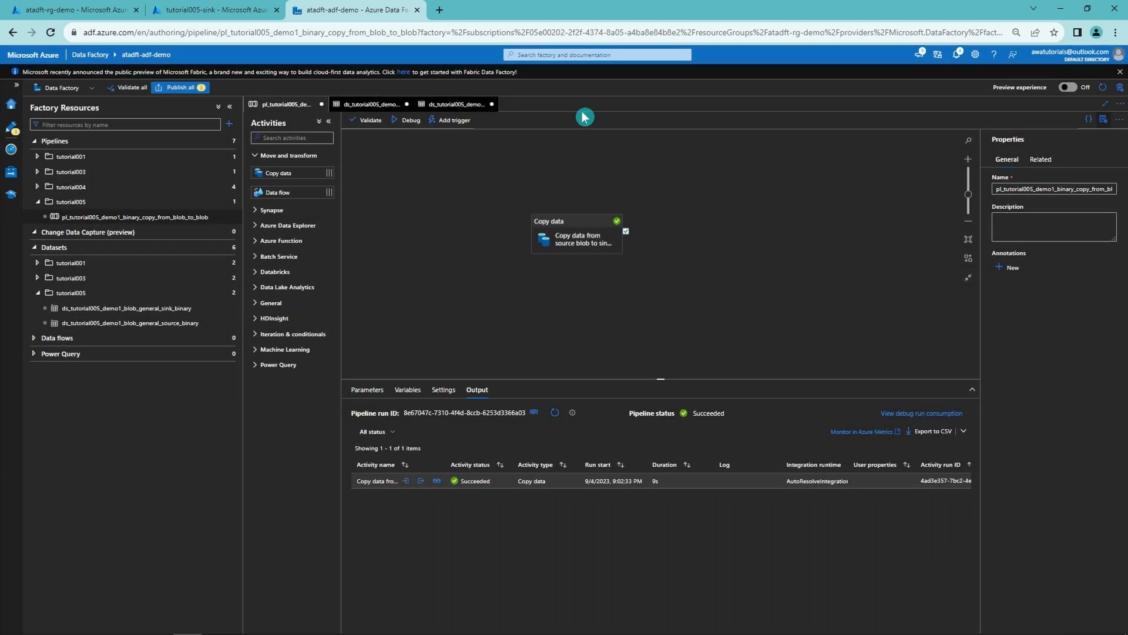
# Step: Switch to the Azure portal and refresh the blob list of the tutorial005-sink container
pyautogui.click(259, 11)
pyautogui.click(334, 137)
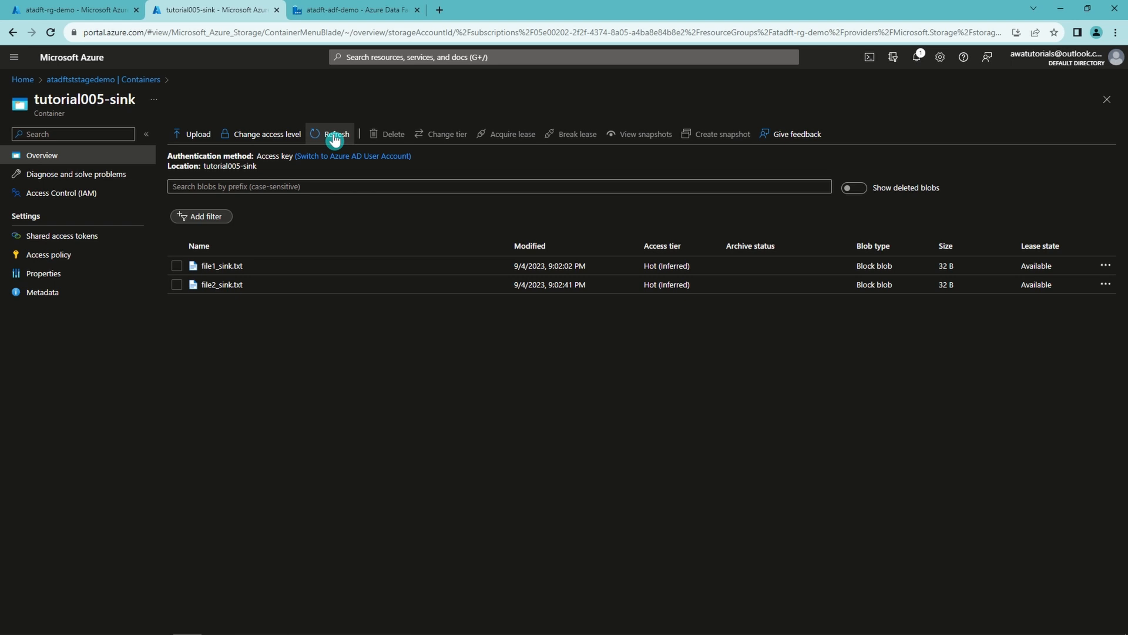
# Step: Return to Azure Data Factory and publish all pending changes for the tutorial005 pipeline and its two datasets
pyautogui.click(342, 10)
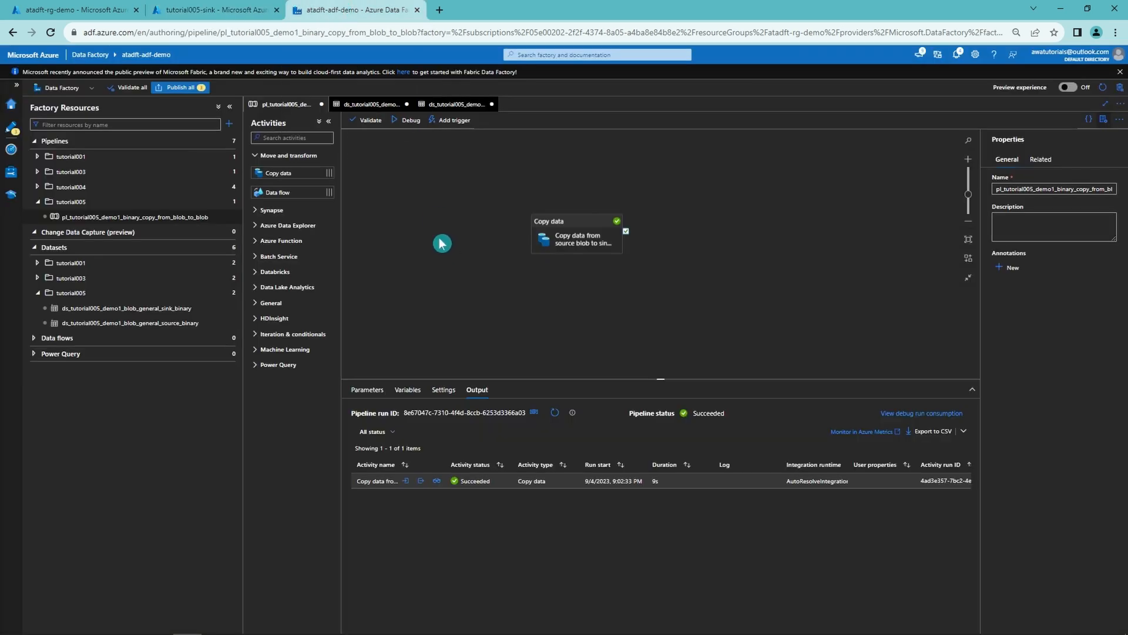
pyautogui.click(189, 89)
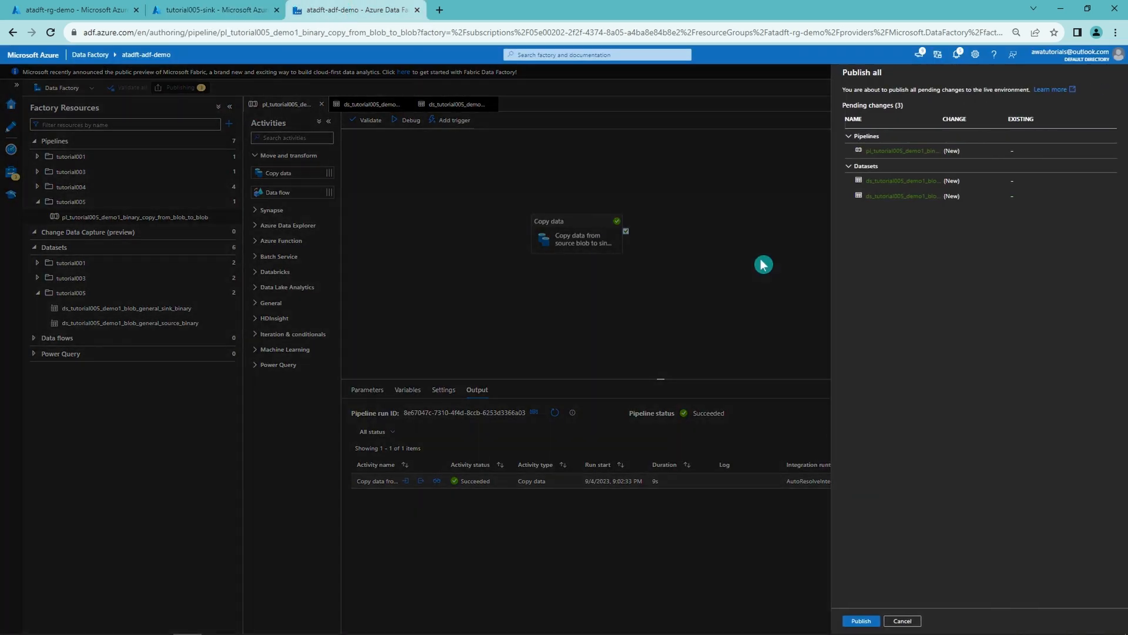
pyautogui.click(862, 620)
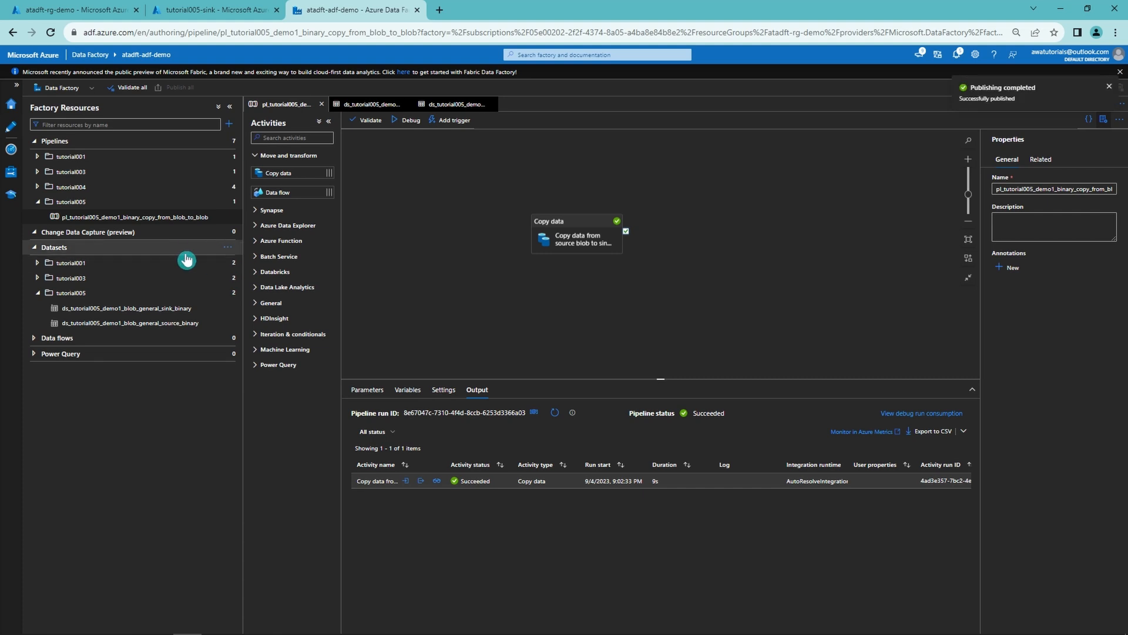
# Step: Create a String global parameter named environment with the value demo and save it
pyautogui.click(12, 174)
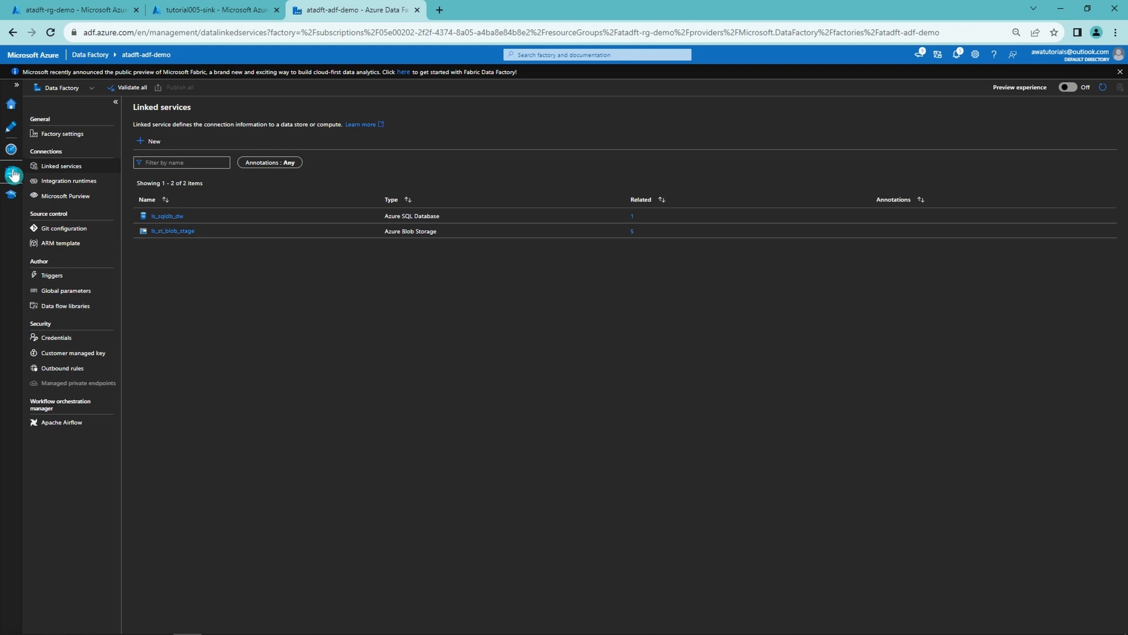
pyautogui.click(74, 293)
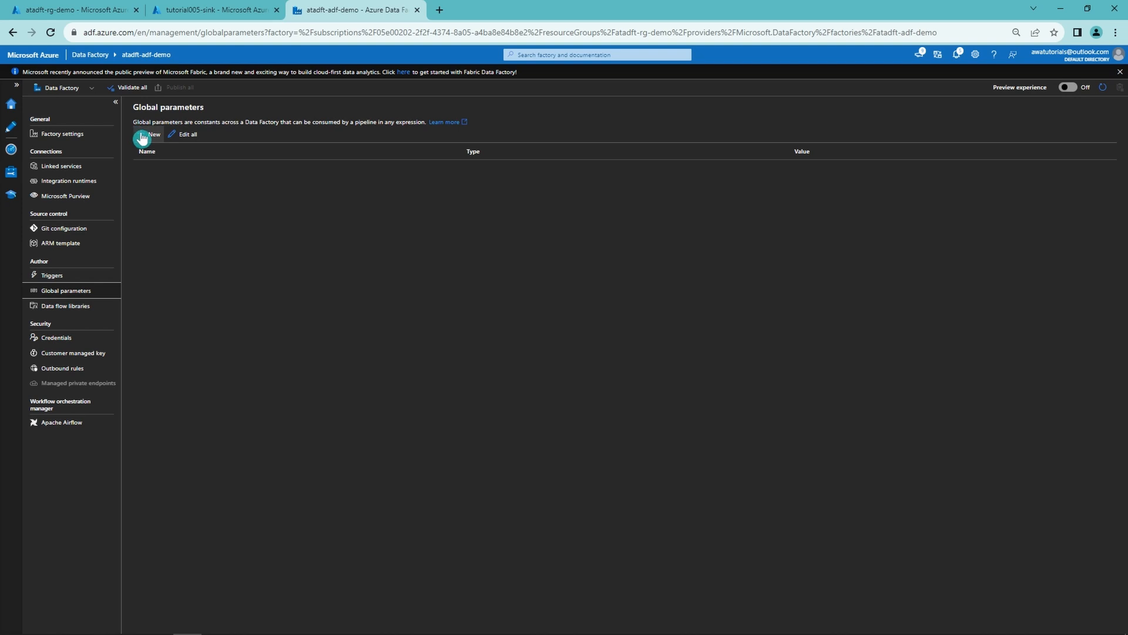
pyautogui.click(144, 139)
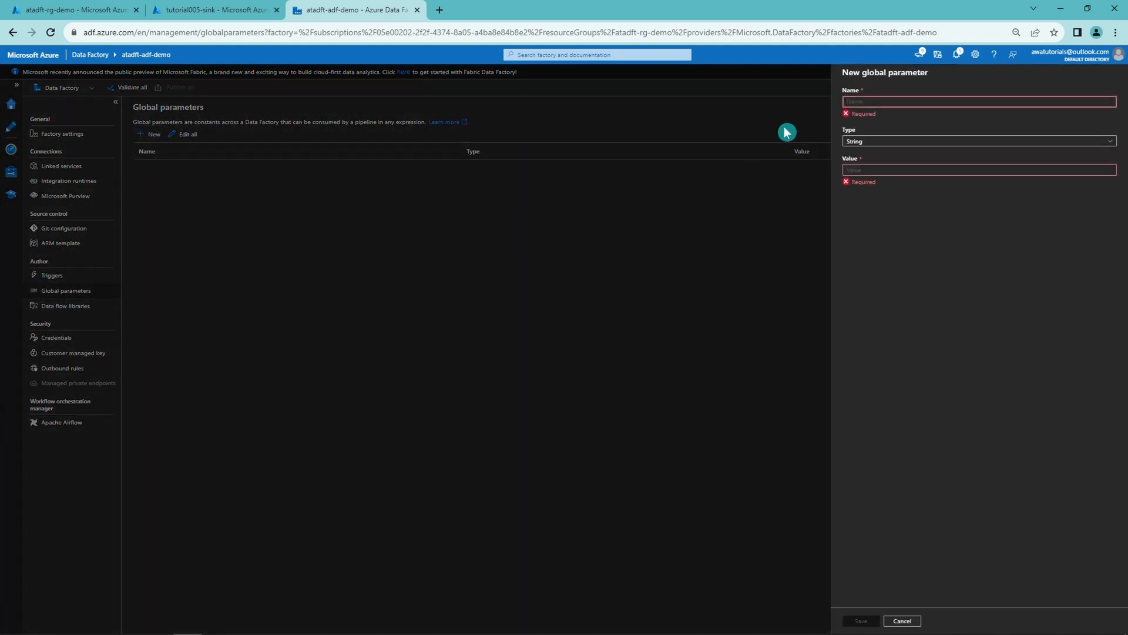
pyautogui.write('e')
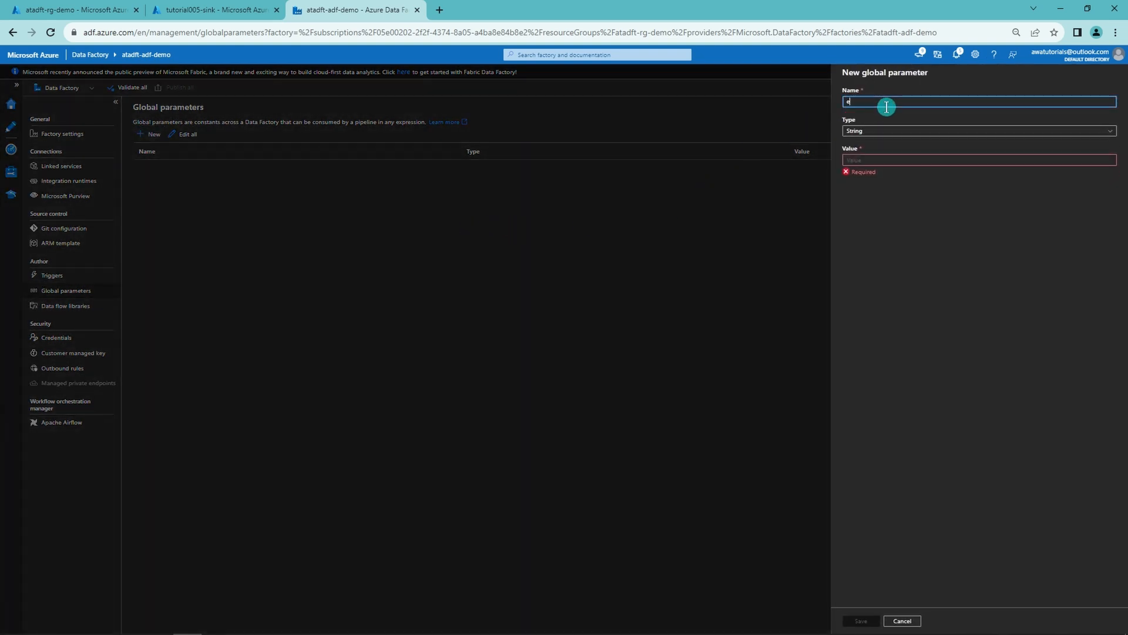
pyautogui.write('nvironment')
pyautogui.click(874, 155)
pyautogui.write('demo')
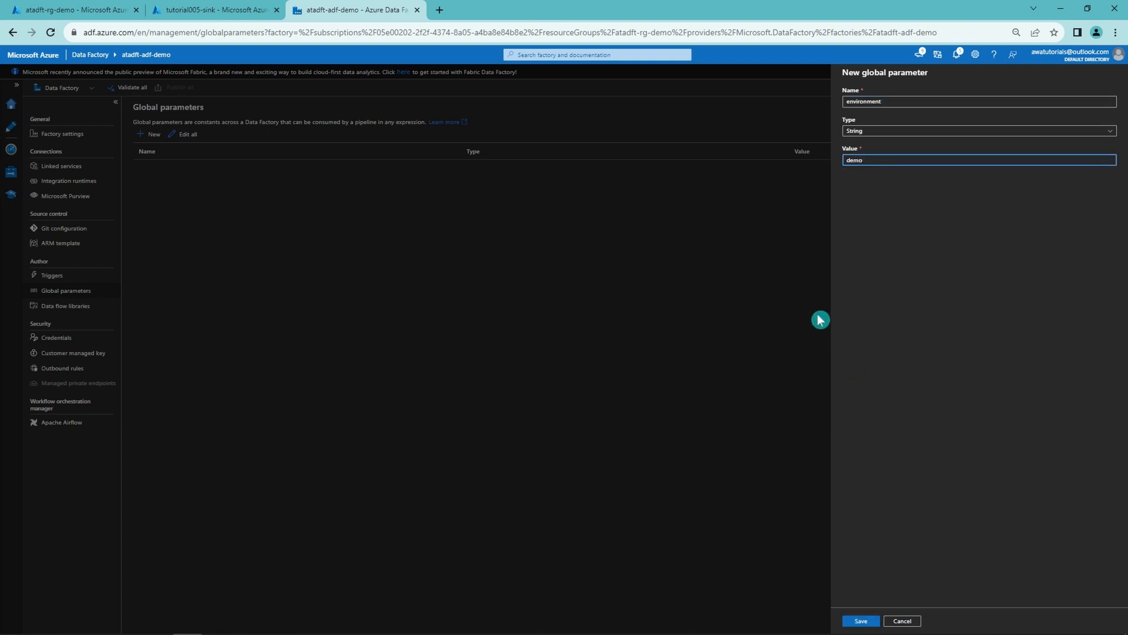
pyautogui.click(862, 622)
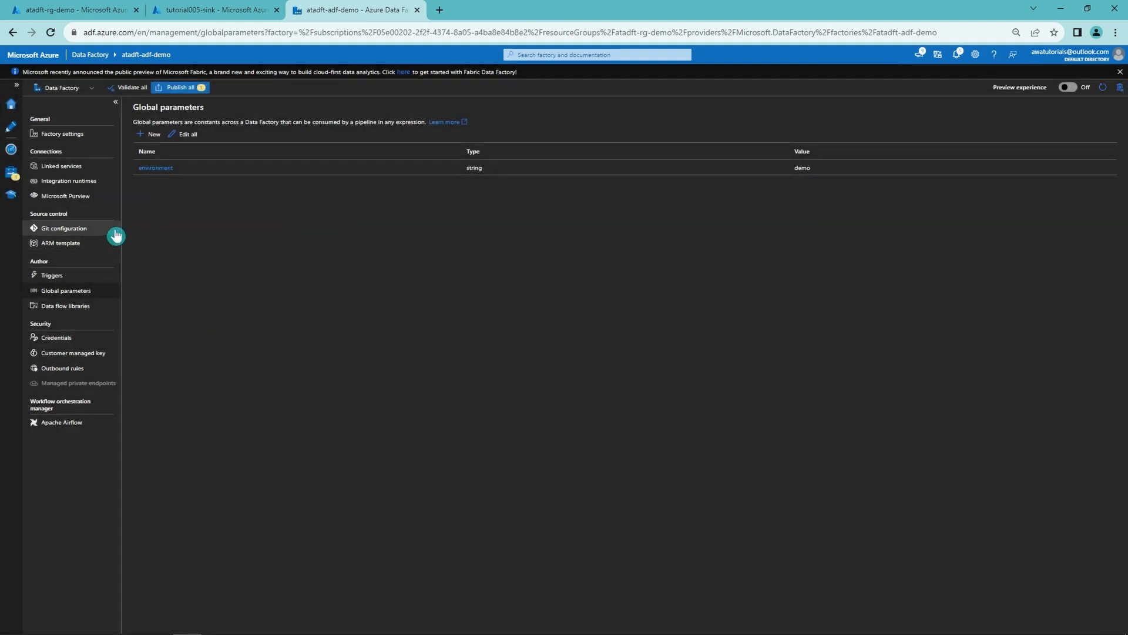
# Step: Examine which parameters the expression builder offers for the copy activity's source file_name, and leave the expression unedited
pyautogui.click(10, 130)
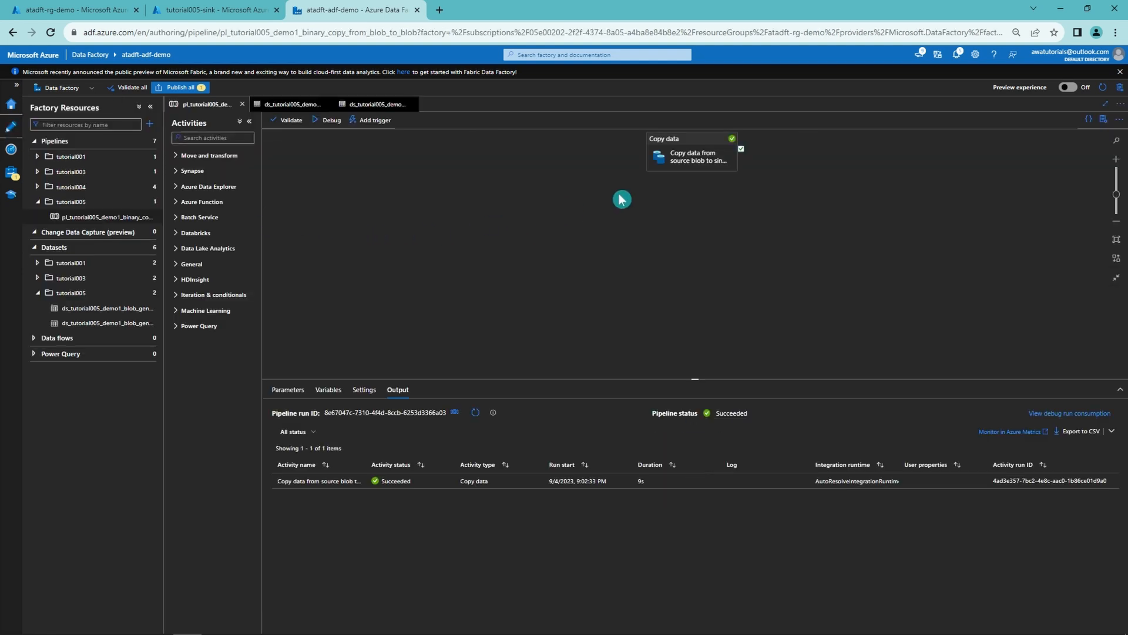
pyautogui.click(671, 164)
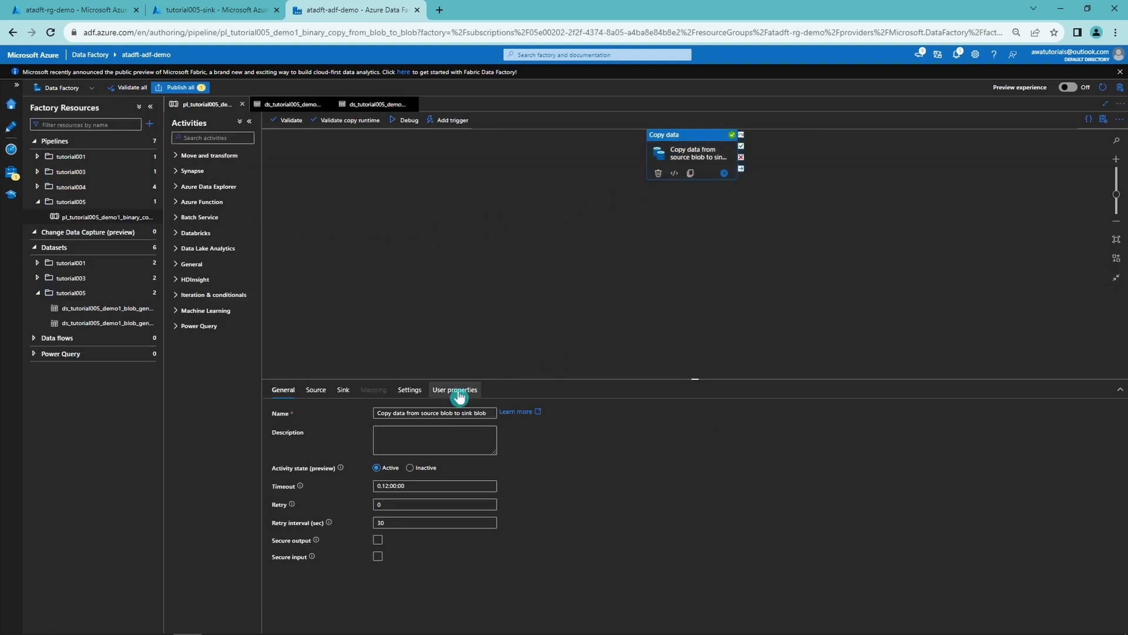
pyautogui.click(314, 391)
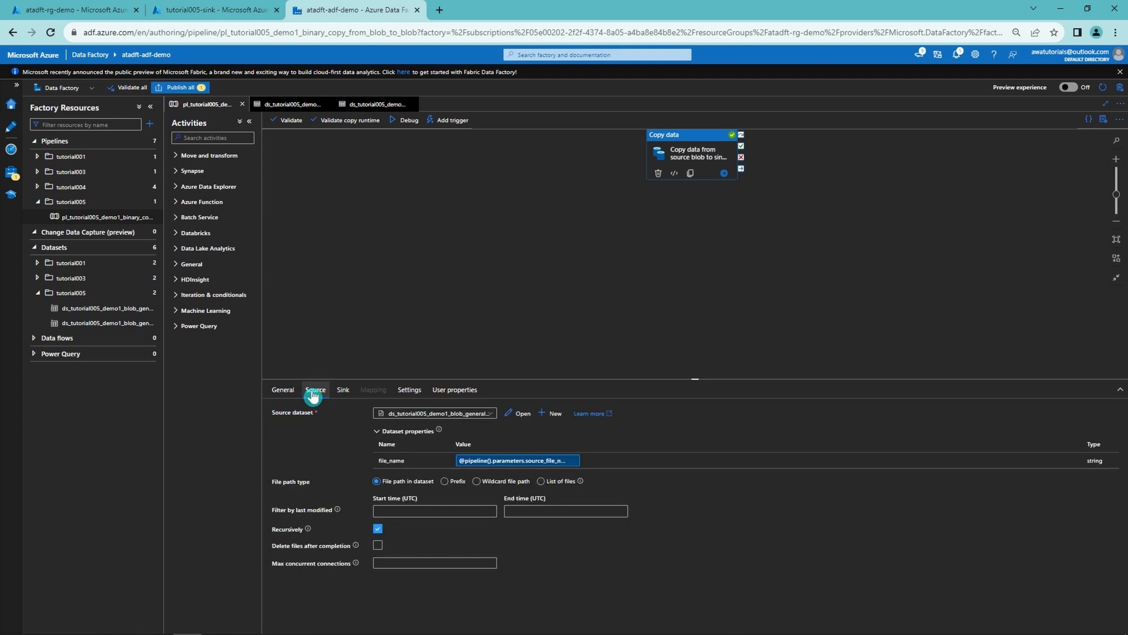
pyautogui.click(518, 462)
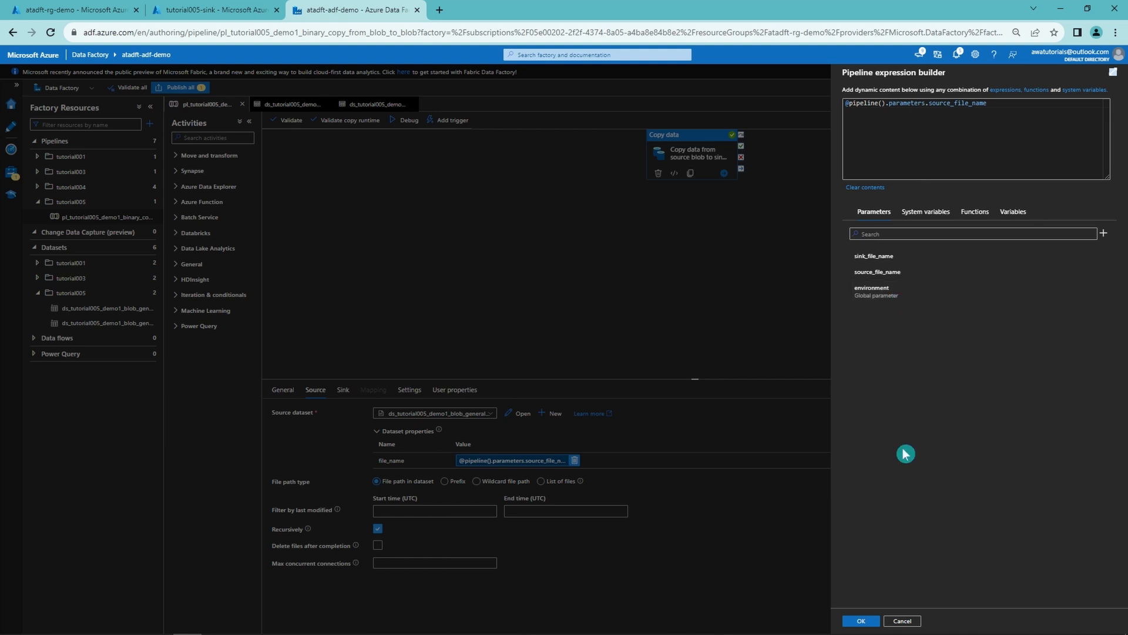
pyautogui.click(897, 621)
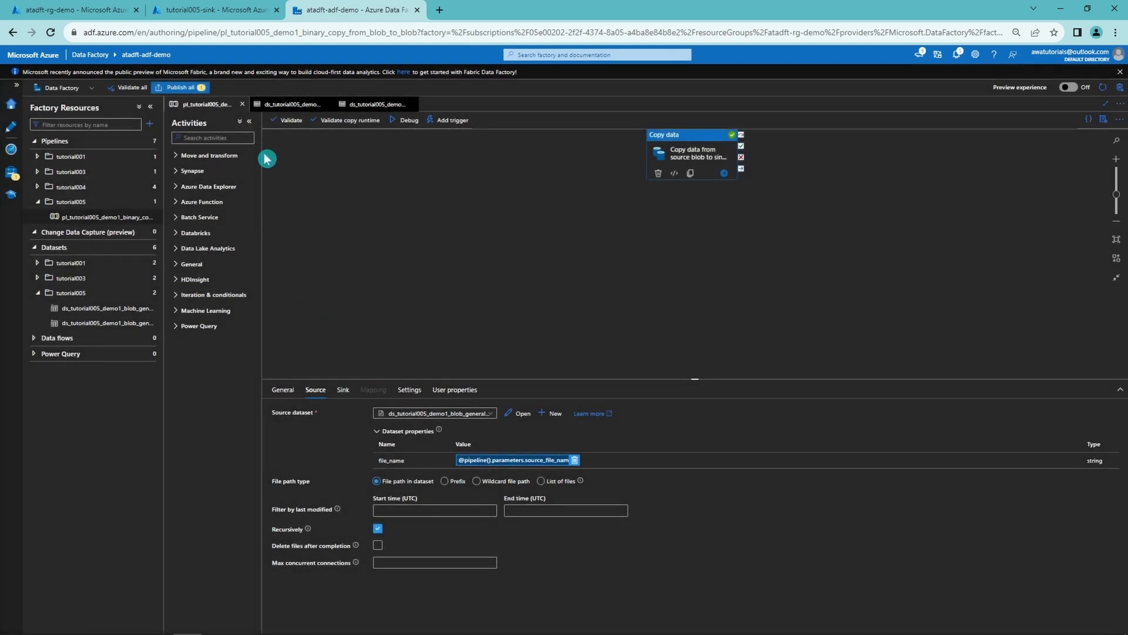
# Step: Add a String parameter named ls_parameter without a default value to the ls_st_blob_stage linked service and save it
pyautogui.click(14, 173)
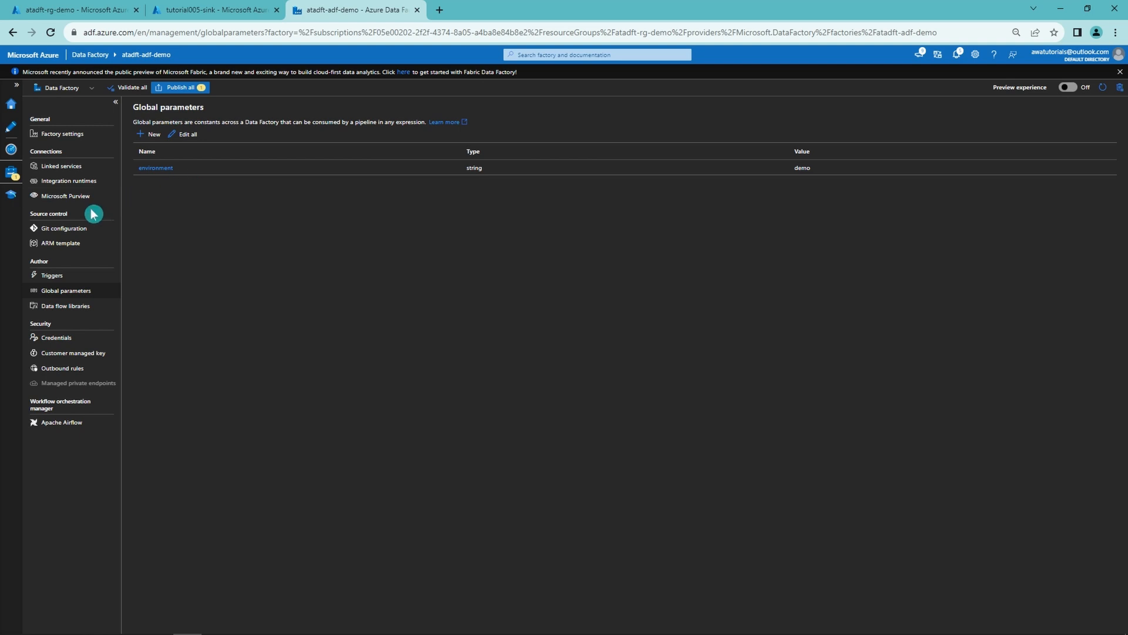
pyautogui.click(65, 167)
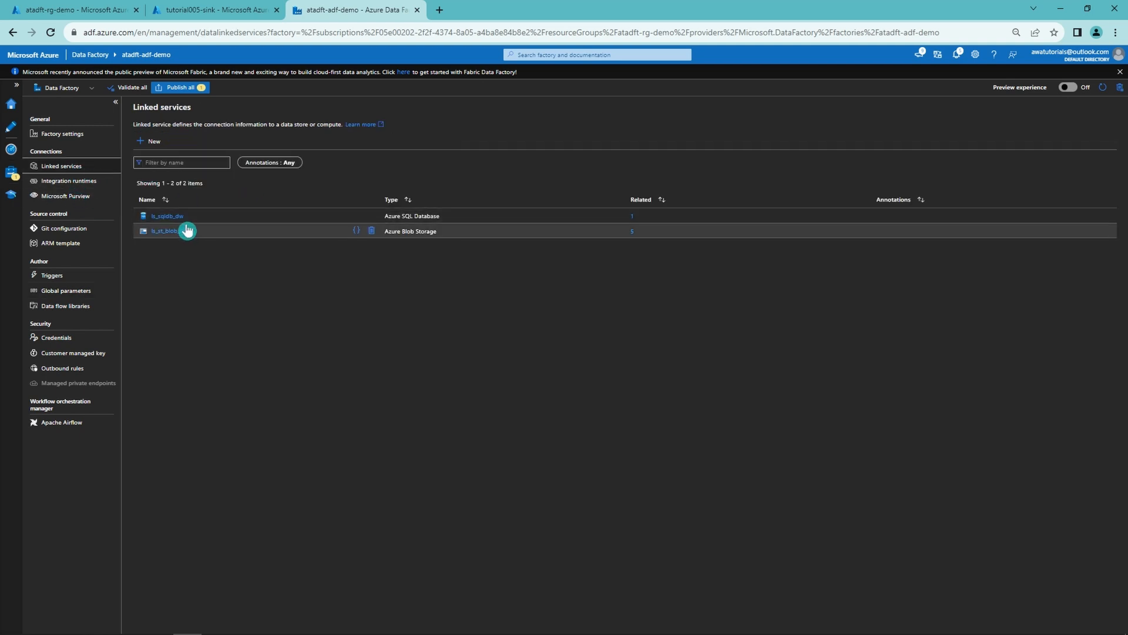
pyautogui.click(183, 230)
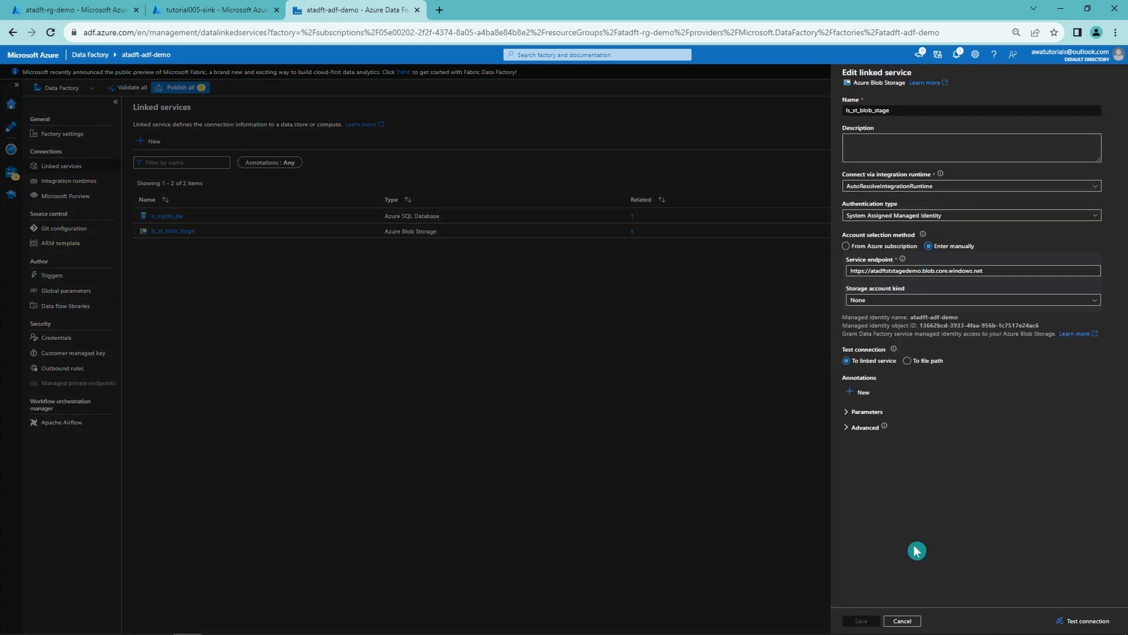
pyautogui.click(855, 412)
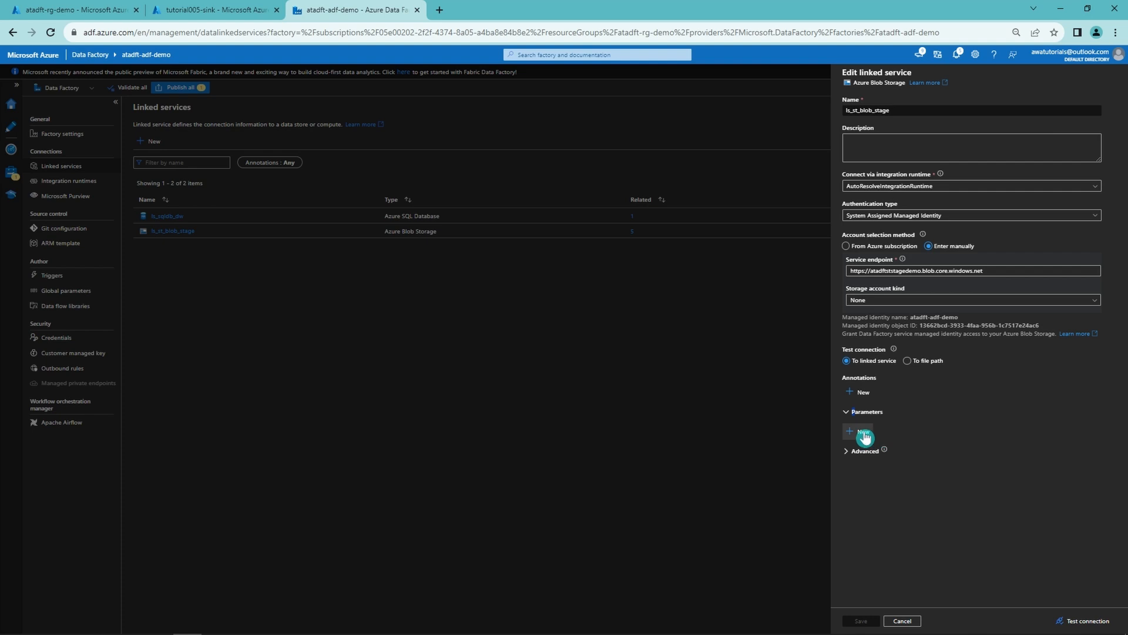
pyautogui.click(859, 431)
pyautogui.click(908, 465)
pyautogui.write('ls_parameter')
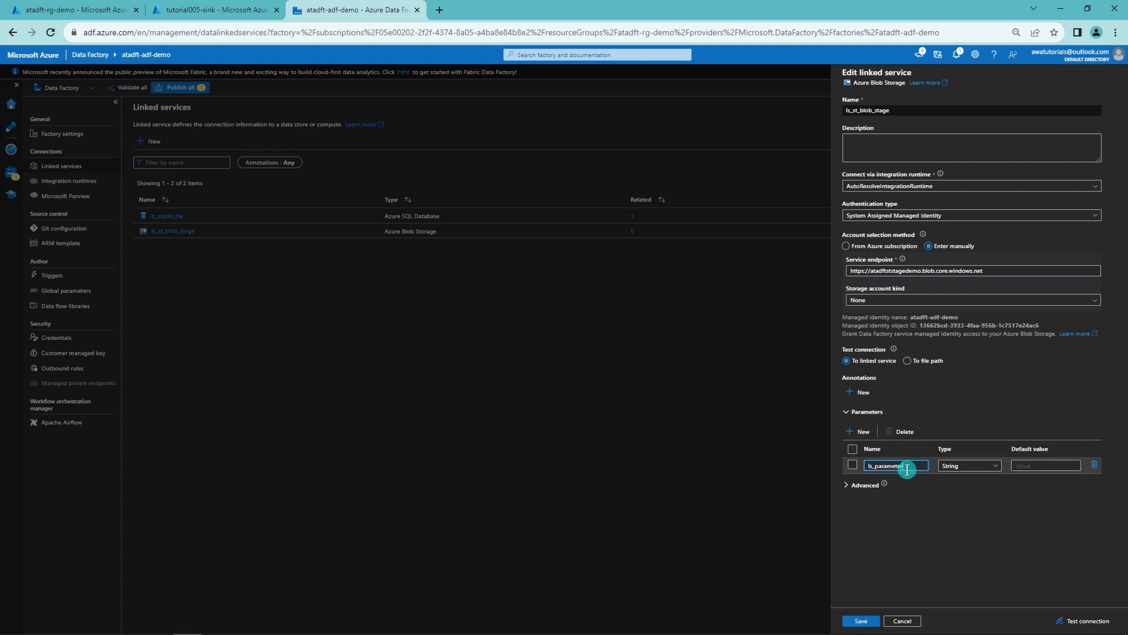
pyautogui.click(1040, 465)
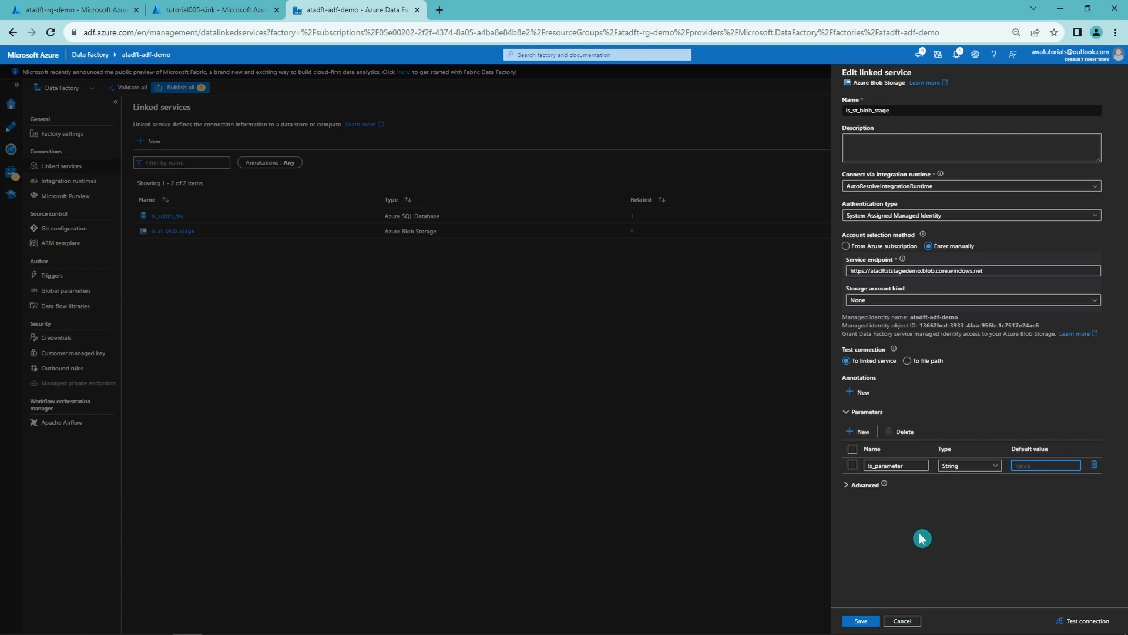
pyautogui.click(862, 622)
# Step: Open the source dataset of the tutorial005 pipeline's copy activity and add a String parameter named ls_parameter to it
pyautogui.click(29, 125)
pyautogui.click(682, 168)
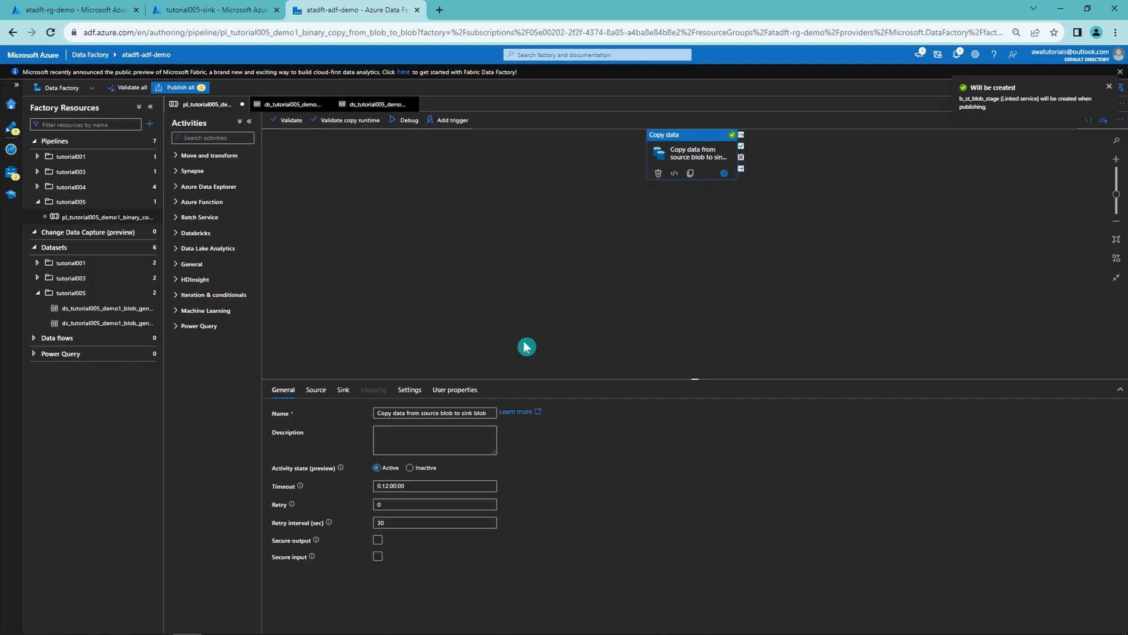
pyautogui.click(315, 390)
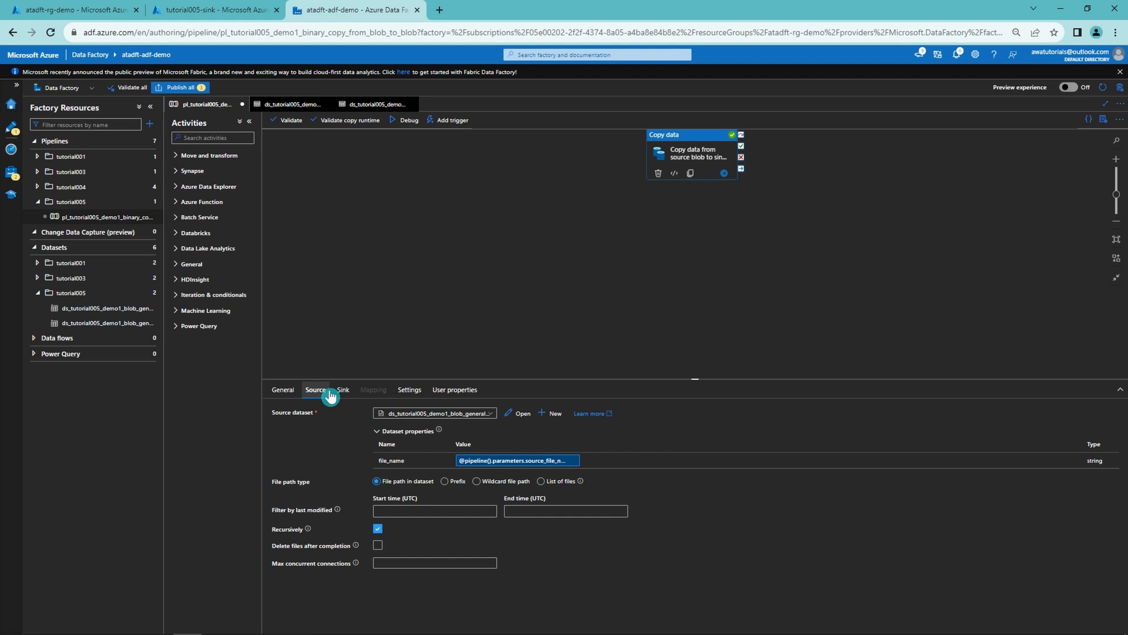
pyautogui.click(522, 415)
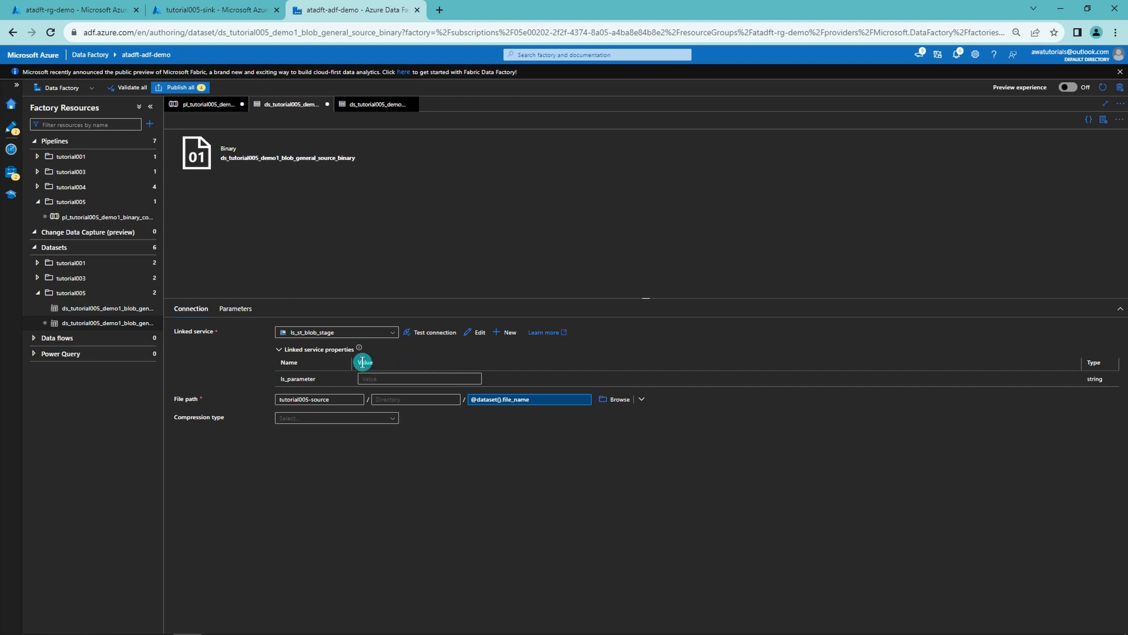
pyautogui.click(410, 380)
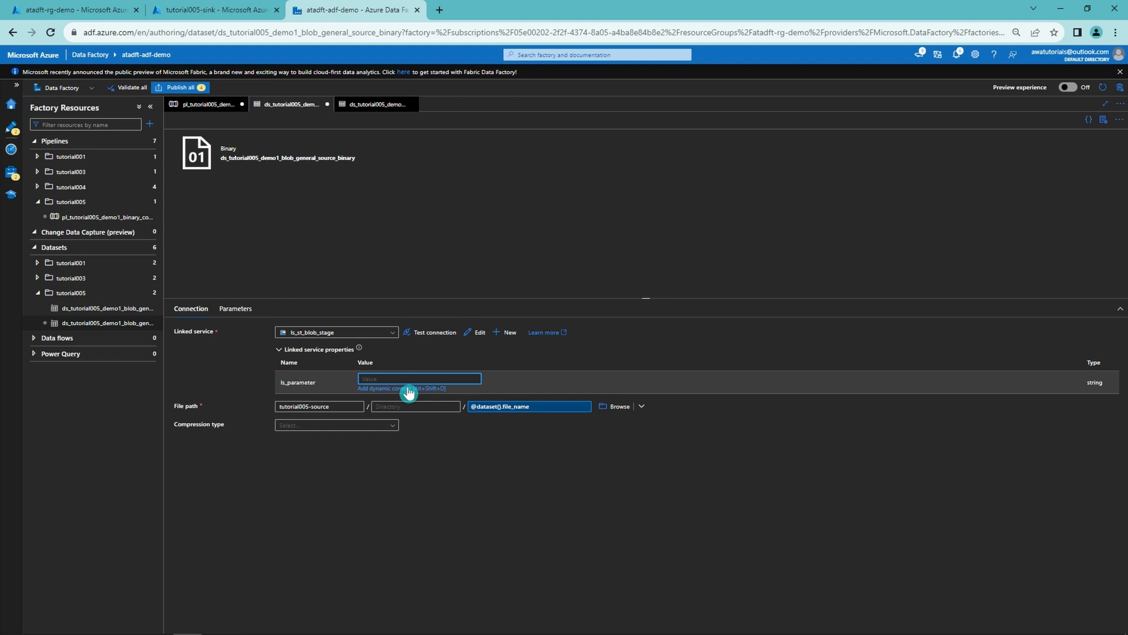
pyautogui.click(235, 309)
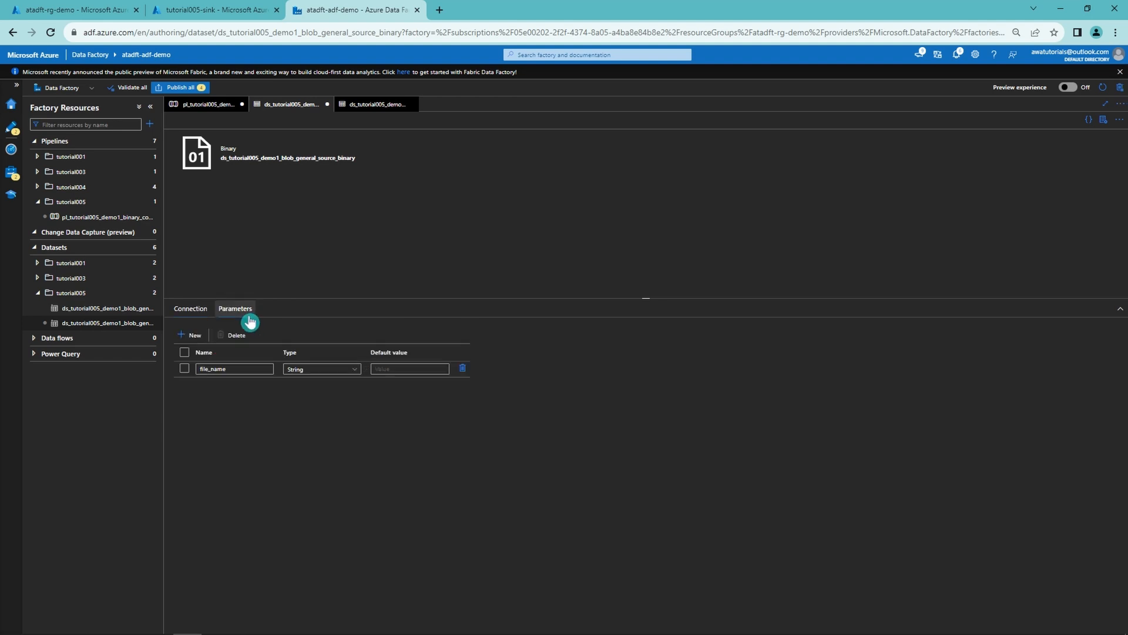
pyautogui.click(191, 335)
pyautogui.click(216, 385)
pyautogui.write('ls_param')
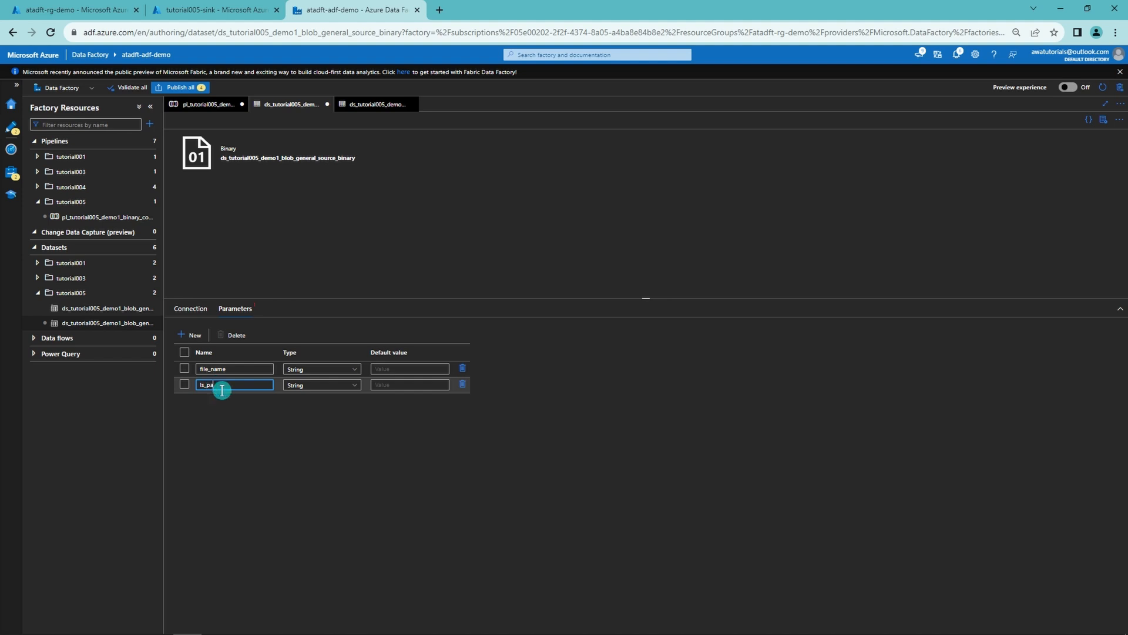
pyautogui.write('eter')
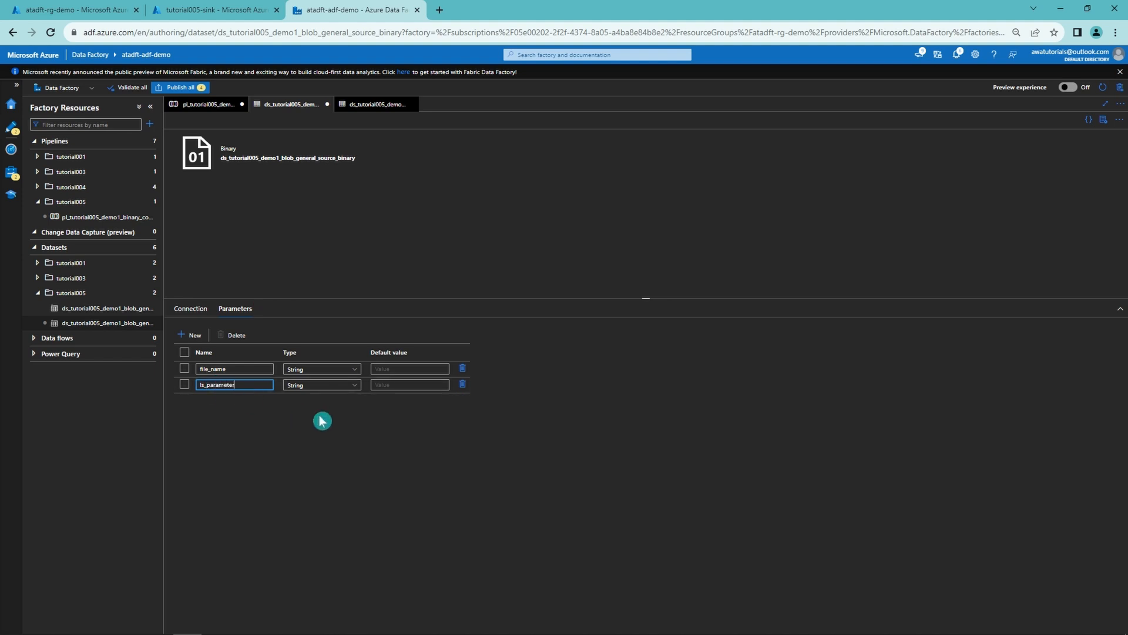
pyautogui.click(191, 312)
pyautogui.click(391, 376)
pyautogui.click(406, 388)
pyautogui.click(871, 271)
pyautogui.click(862, 621)
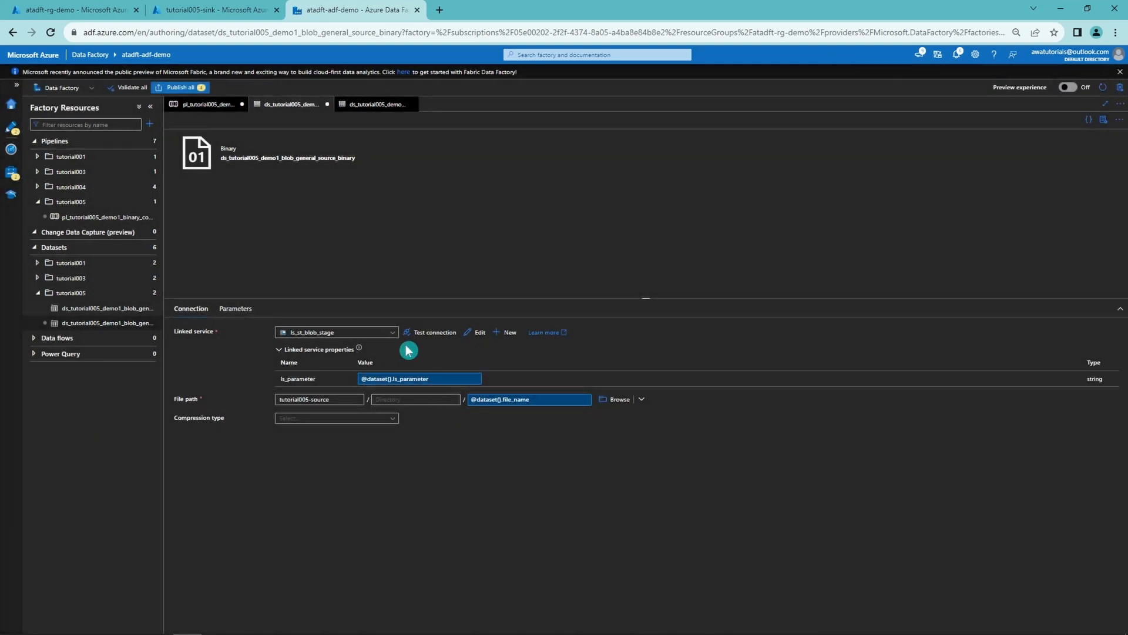
# Step: Return to the tutorial005 pipeline and set the copy activity's source ls_parameter value to "some text here"
pyautogui.click(209, 105)
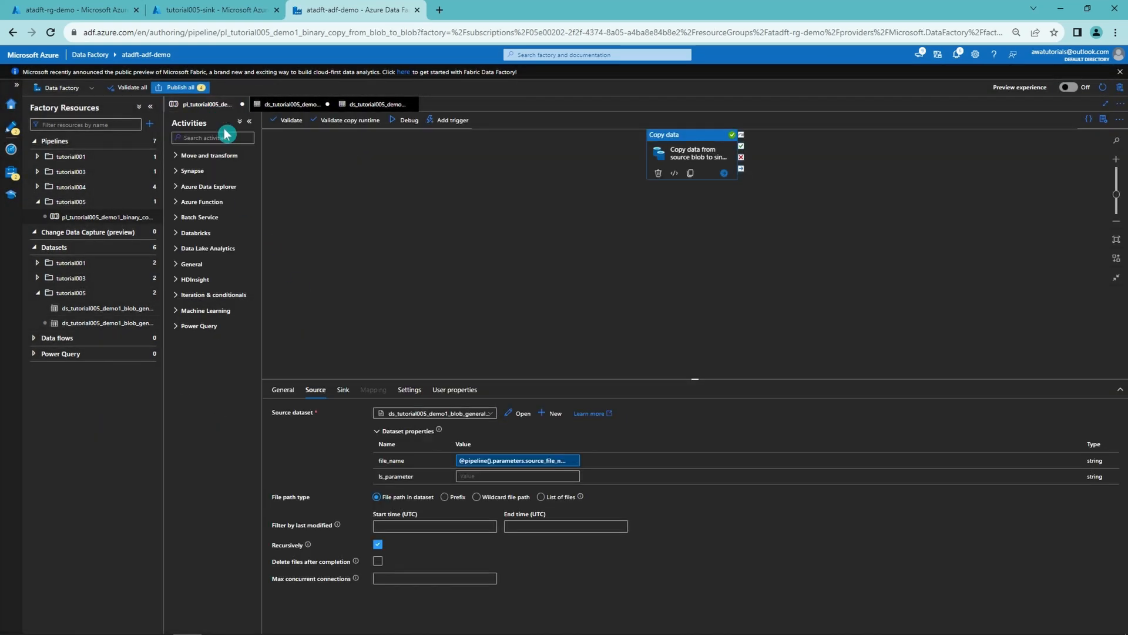
pyautogui.click(476, 476)
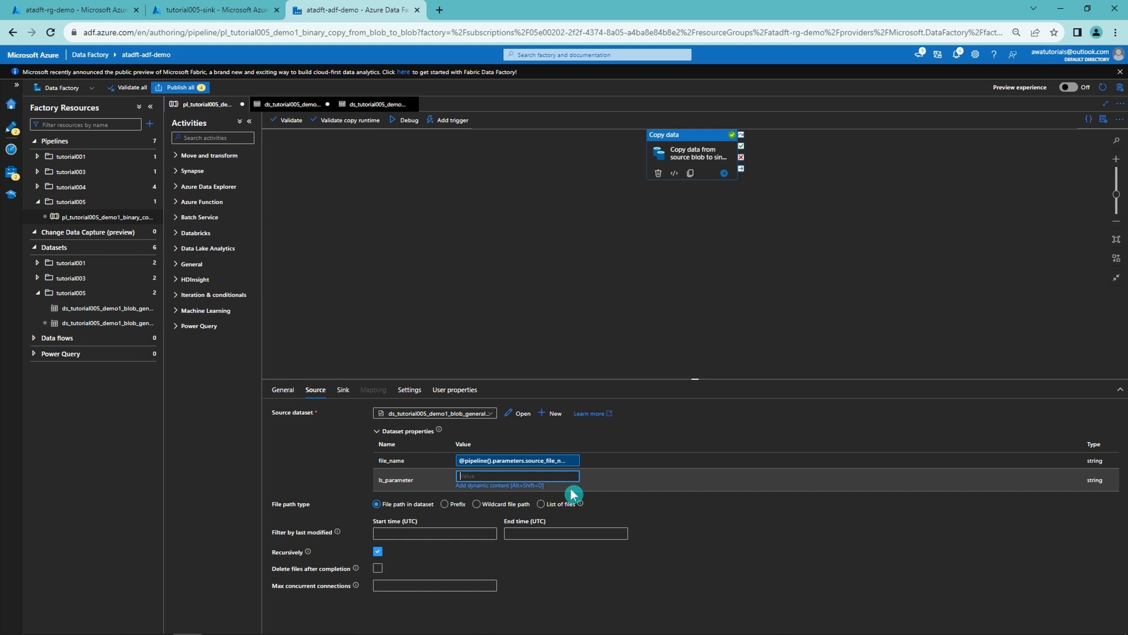
pyautogui.write('some txtxt here')
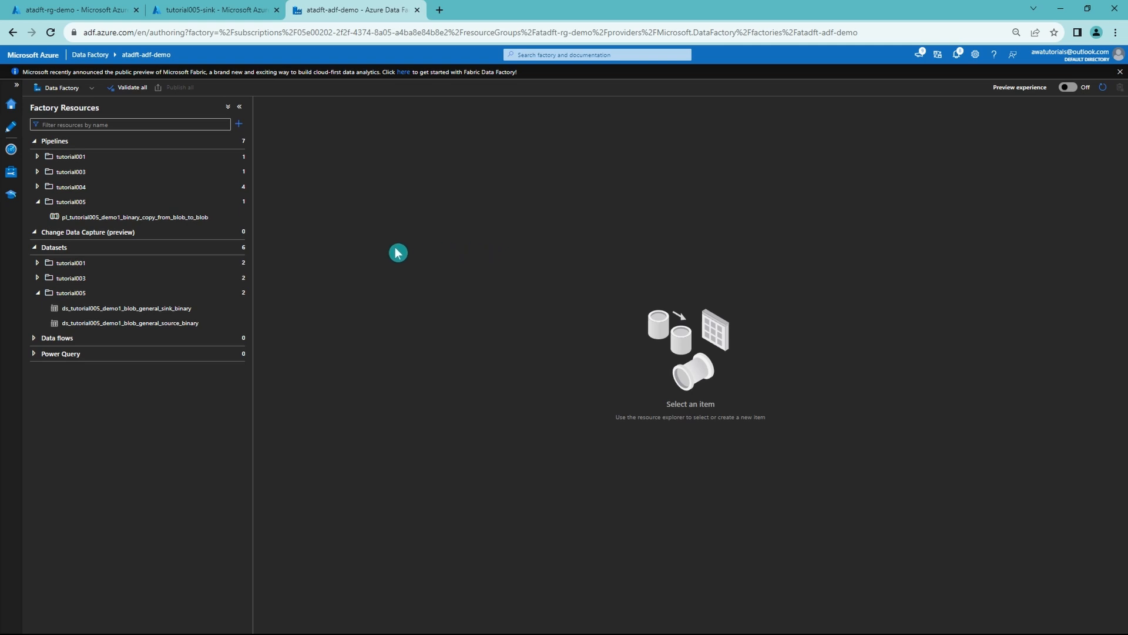
# Step: Create a new pipeline named pl_tutorial005_demo2_variables in the tutorial005 pipelines folder
pyautogui.click(234, 202)
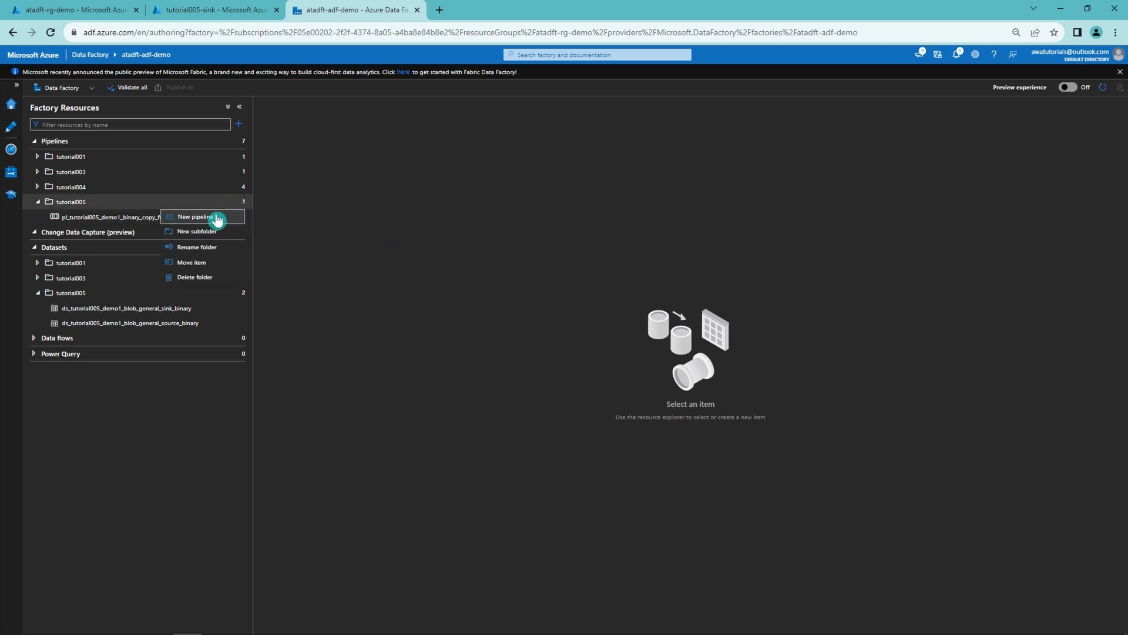
pyautogui.click(222, 217)
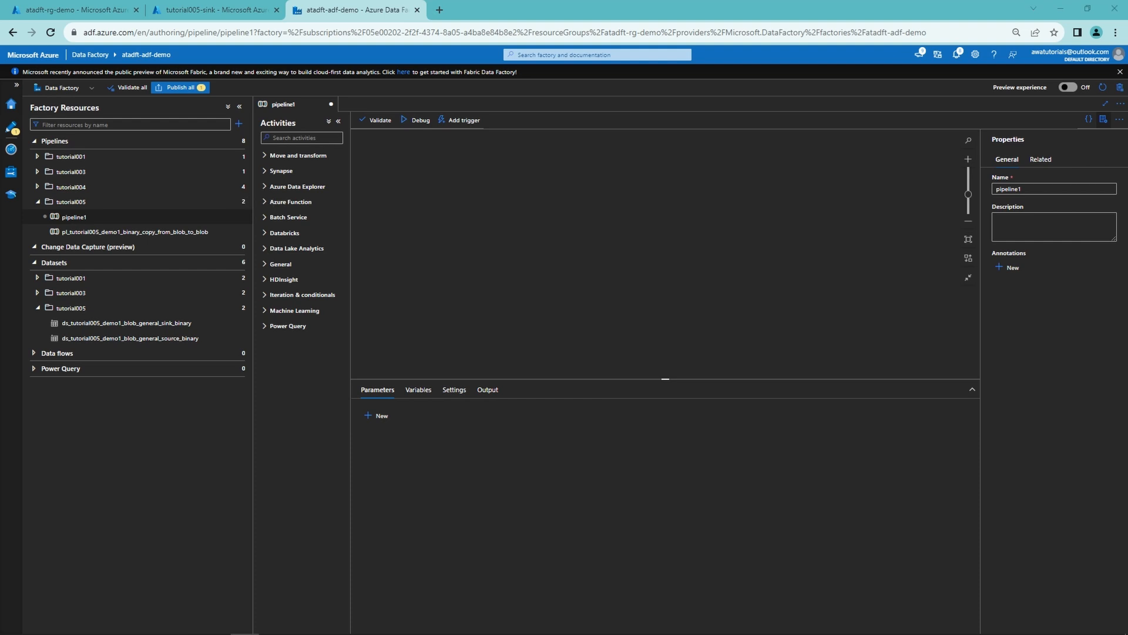
pyautogui.doubleClick(1005, 189)
pyautogui.write('pl_tutorial005_demo2_variables')
pyautogui.click(689, 230)
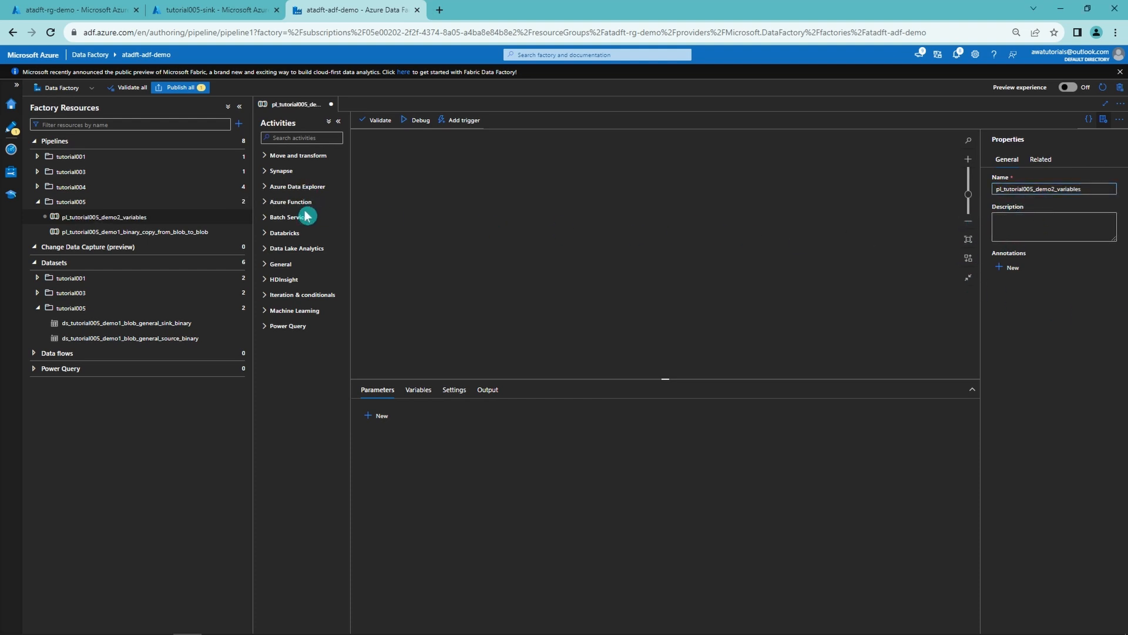
# Step: Add a Set variable activity to the empty pipeline and check which pipeline variables its settings offer
pyautogui.click(282, 264)
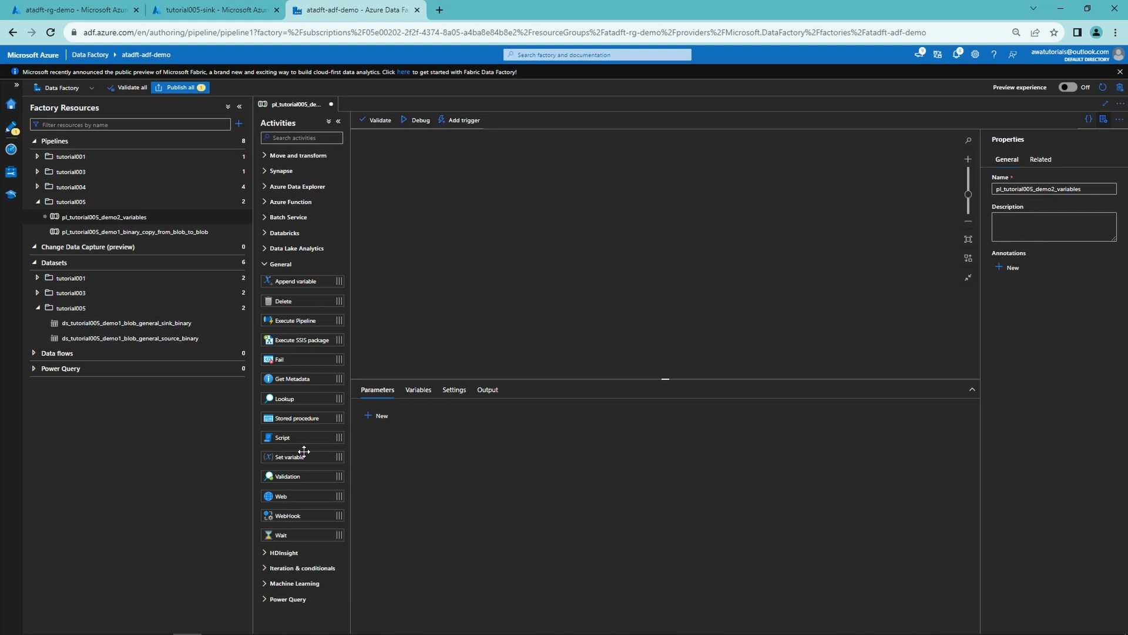
pyautogui.moveTo(303, 450); pyautogui.dragTo(500, 329)
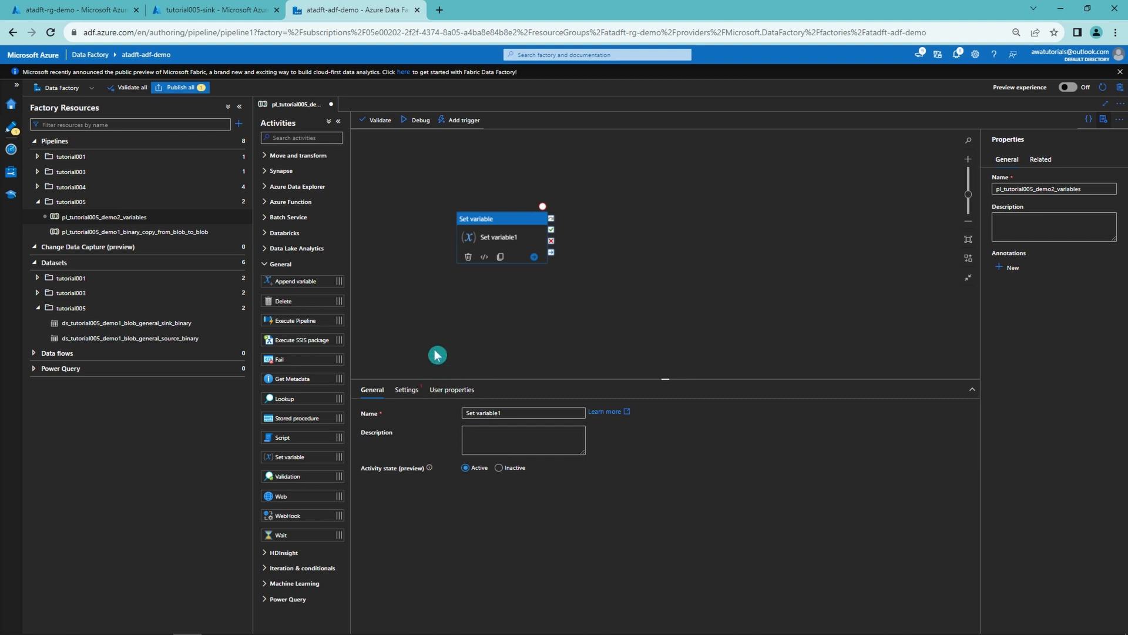
pyautogui.click(428, 373)
pyautogui.click(482, 238)
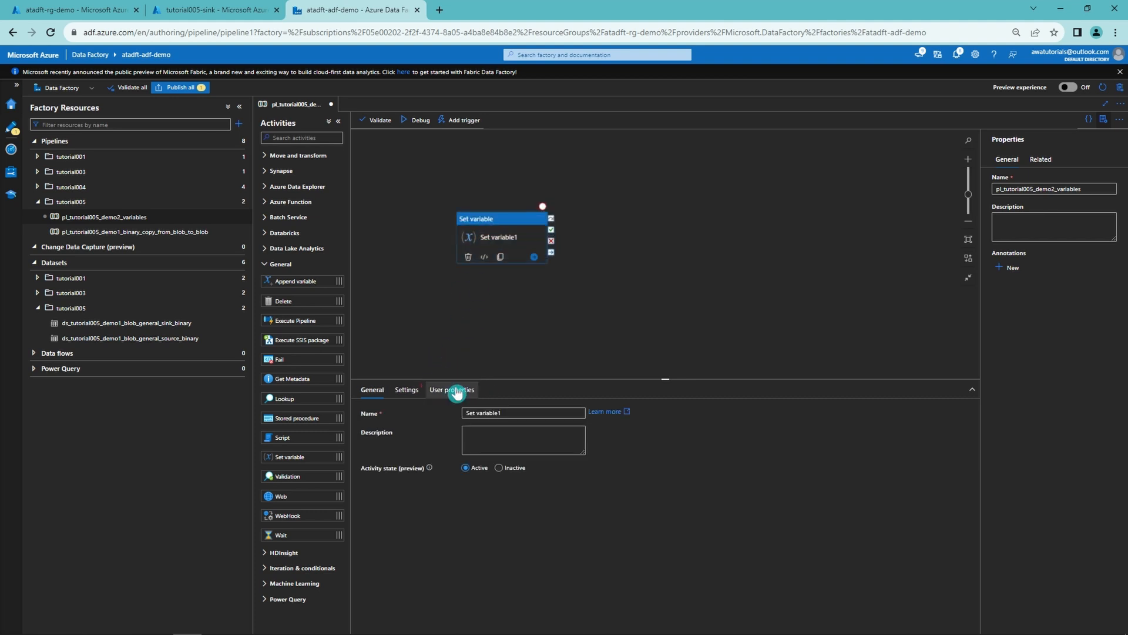
pyautogui.click(418, 391)
pyautogui.click(490, 434)
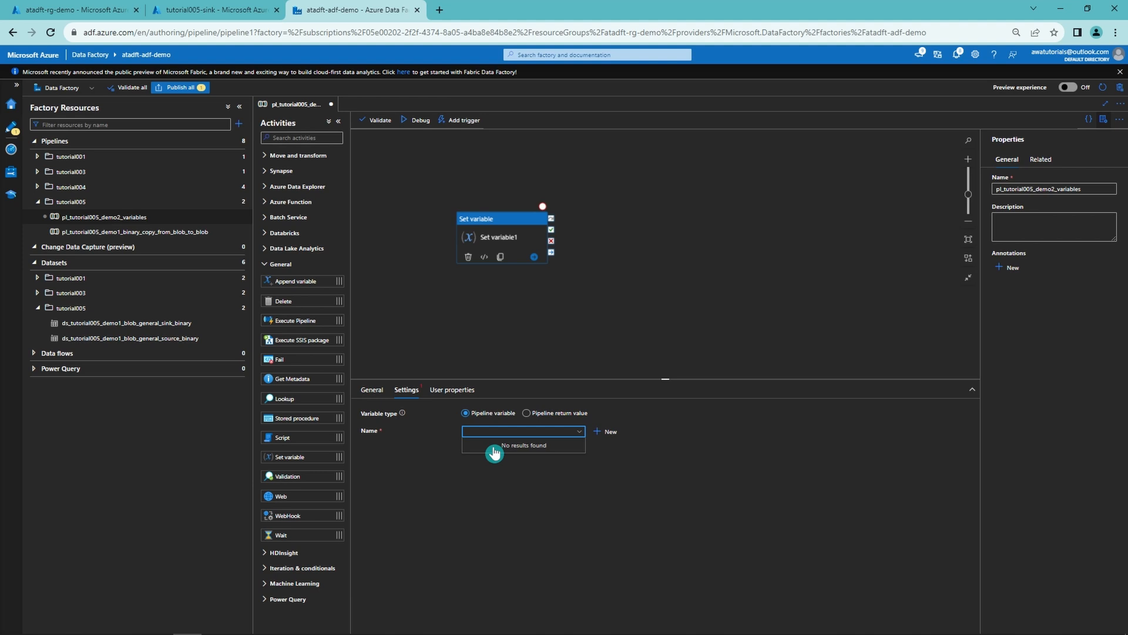
pyautogui.click(451, 341)
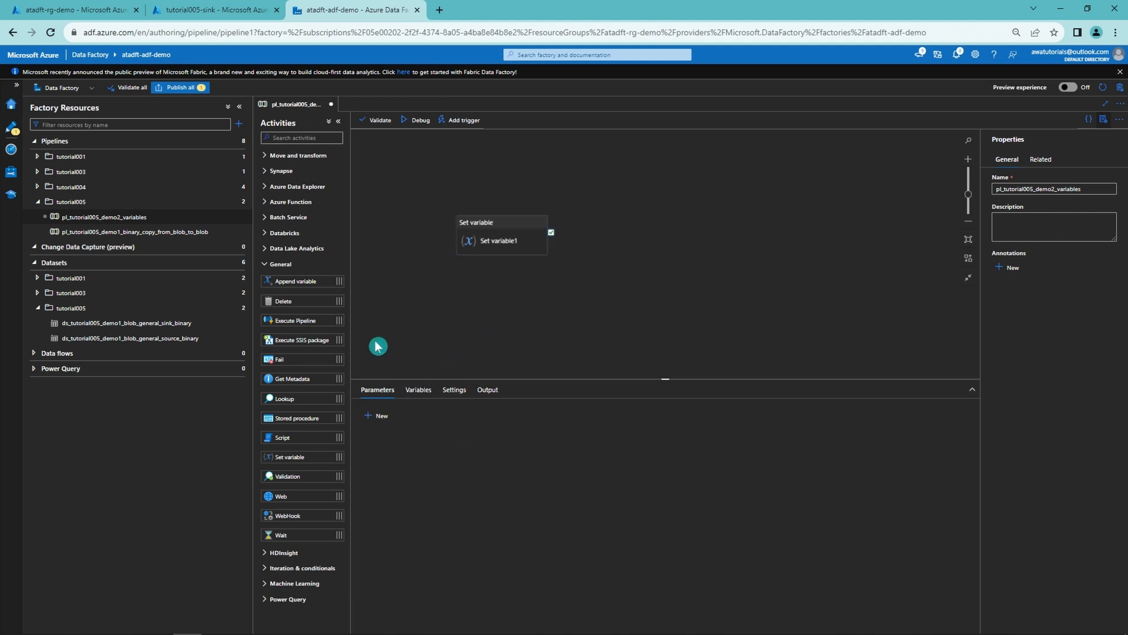
# Step: Add a String pipeline variable named variable1 without a default value, and look through the available variable types
pyautogui.click(421, 391)
pyautogui.click(377, 415)
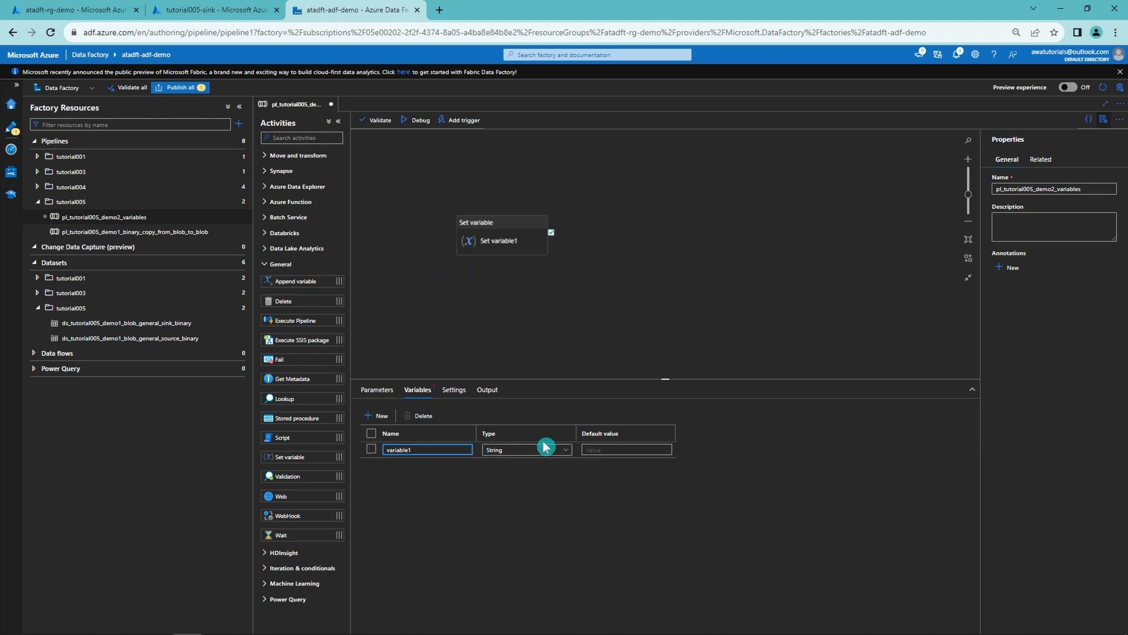
pyautogui.click(565, 453)
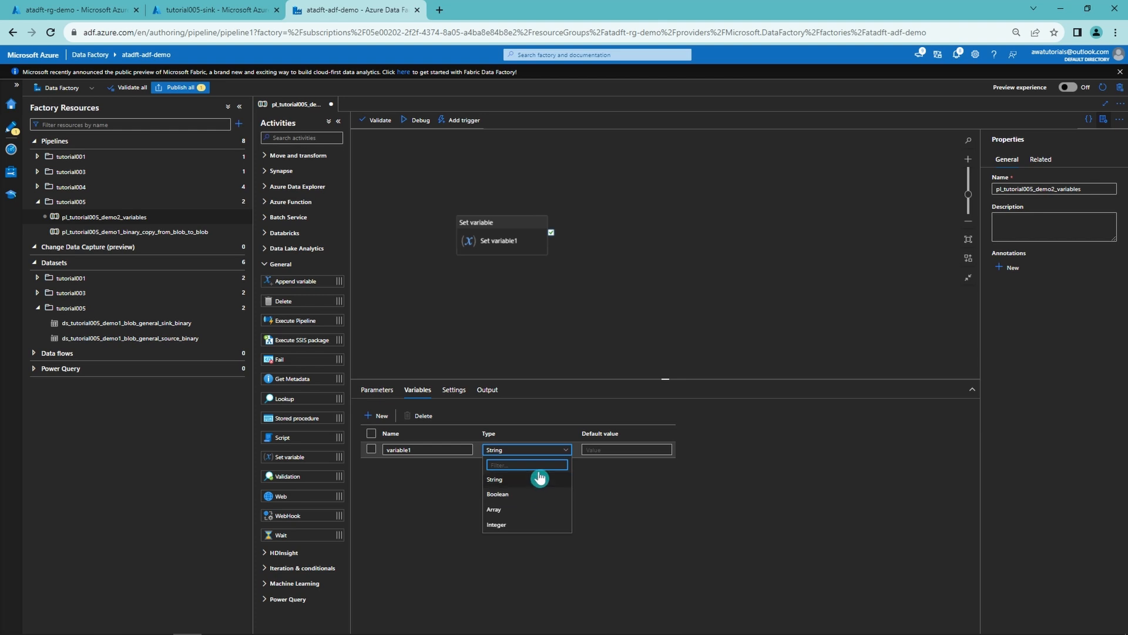
pyautogui.click(628, 483)
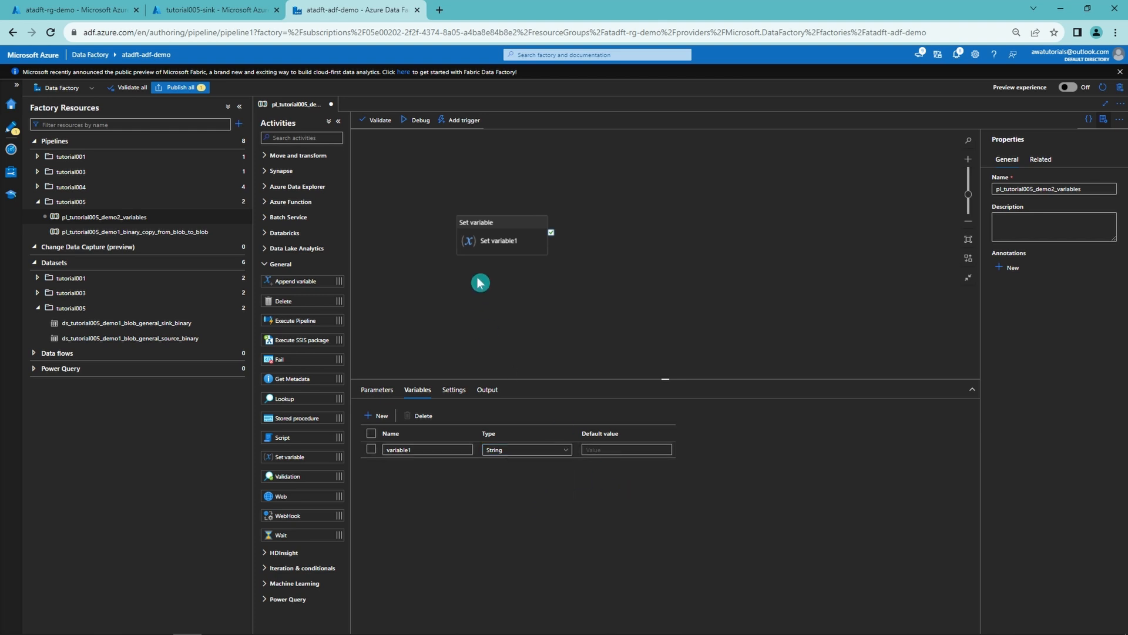
pyautogui.click(491, 241)
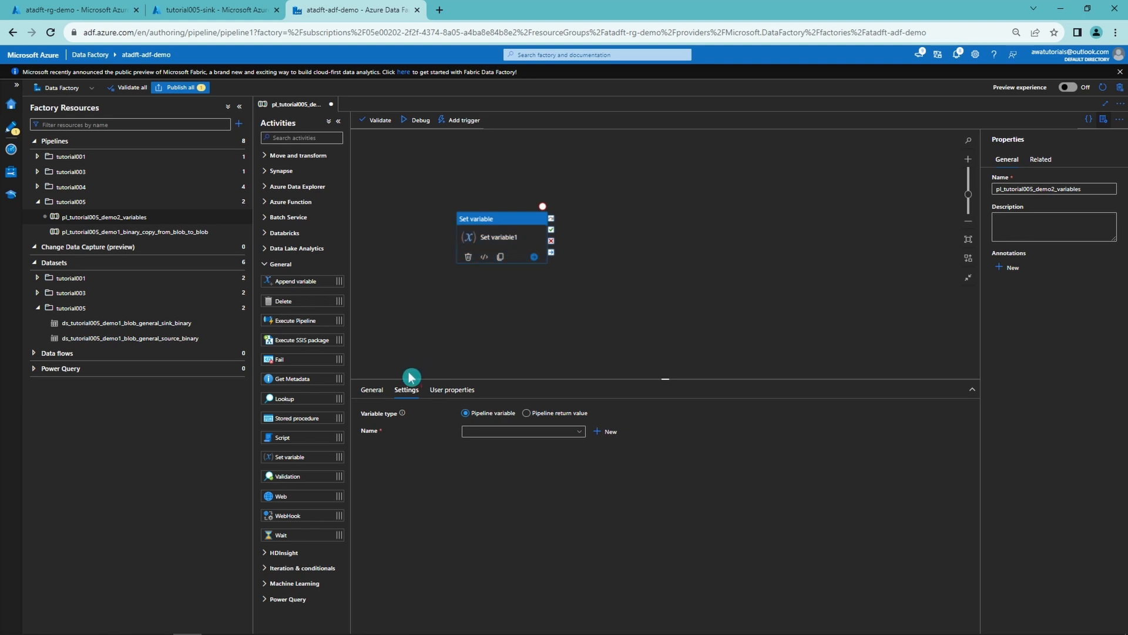
pyautogui.click(494, 431)
pyautogui.click(500, 447)
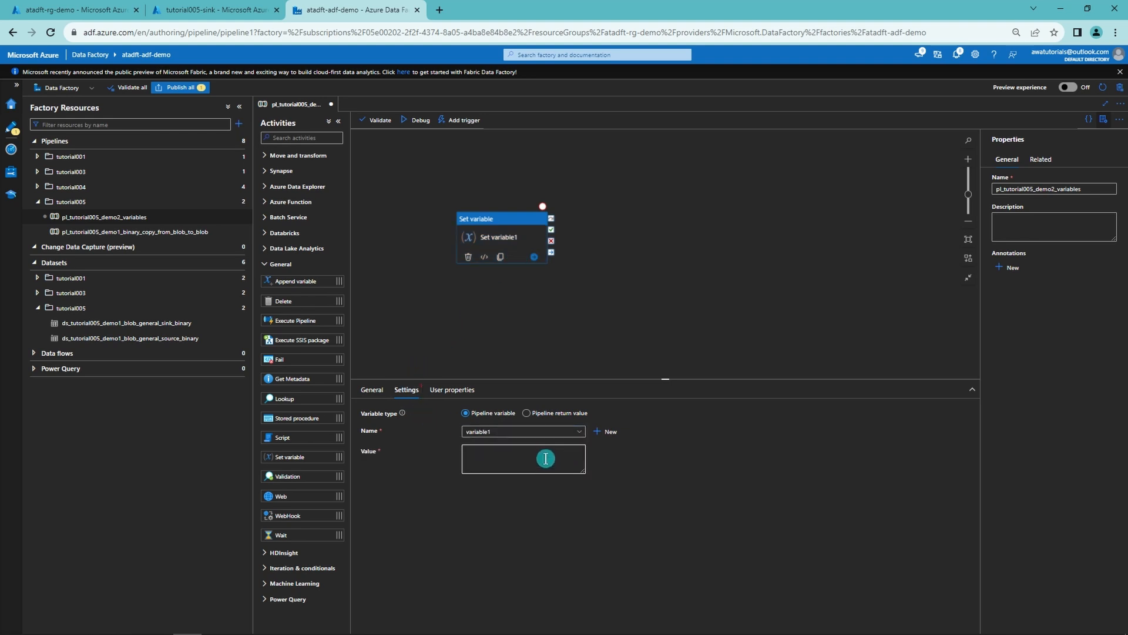
pyautogui.click(521, 460)
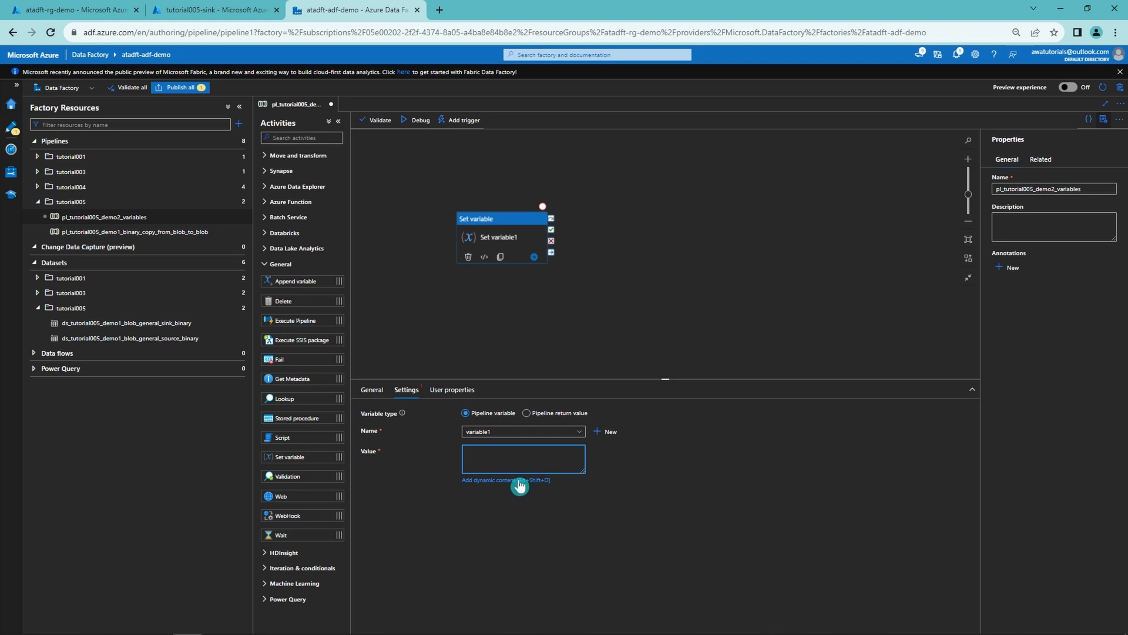
pyautogui.click(520, 480)
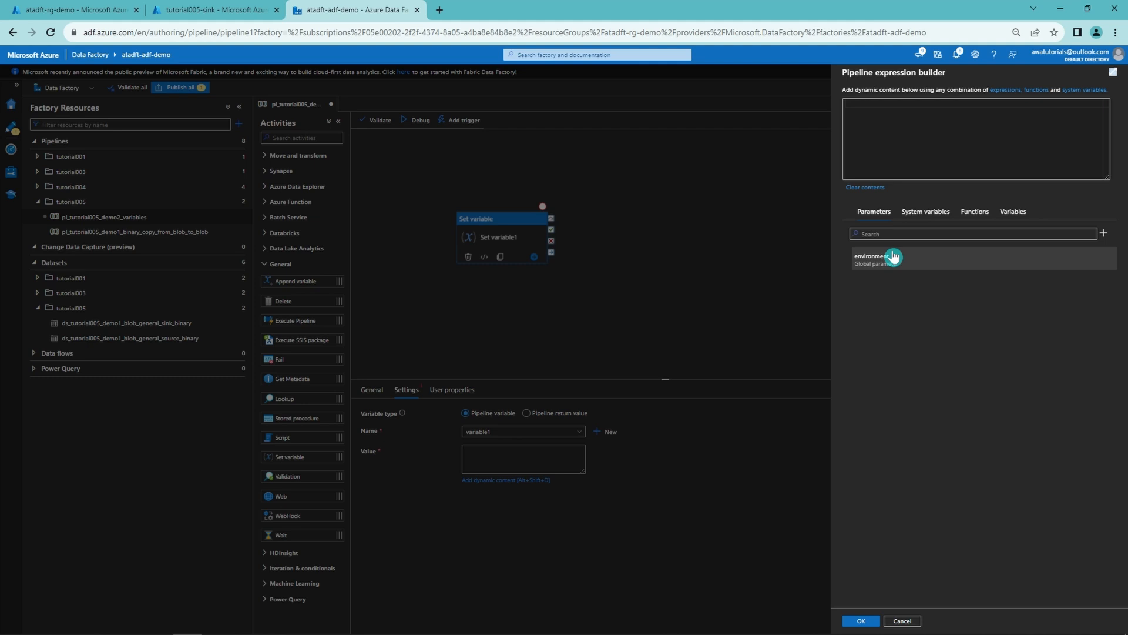
pyautogui.click(926, 212)
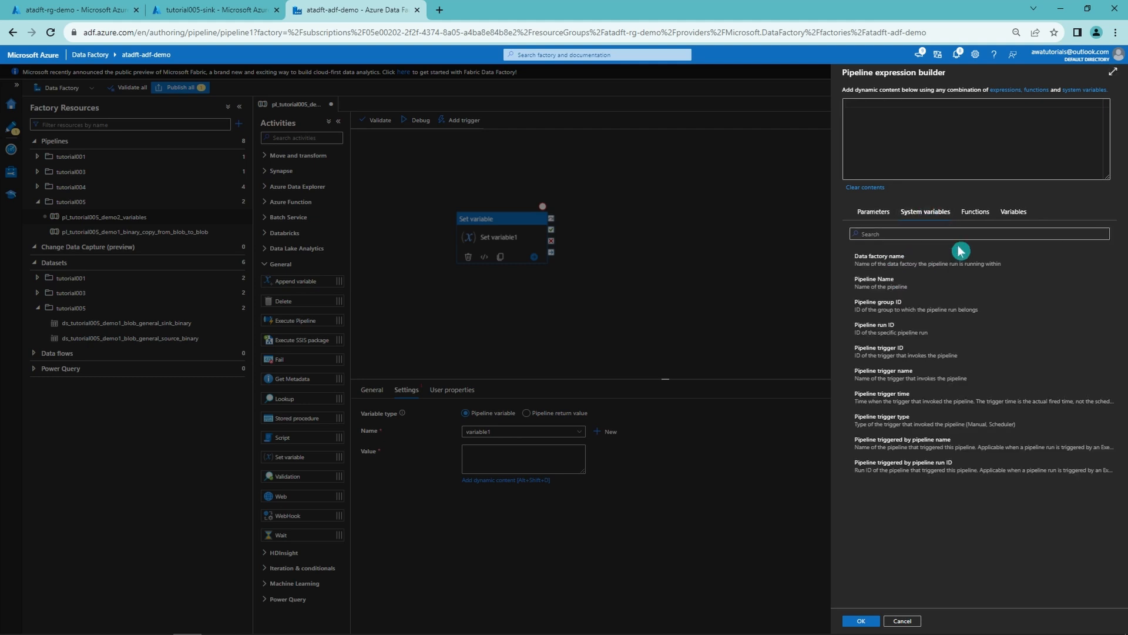
pyautogui.click(893, 265)
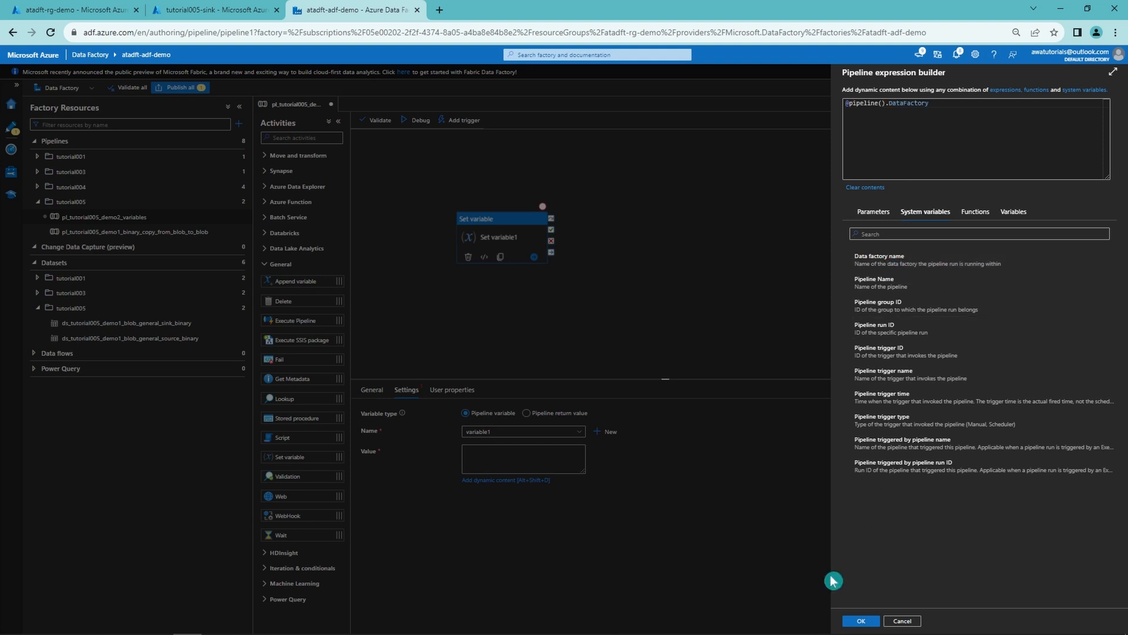
pyautogui.click(861, 621)
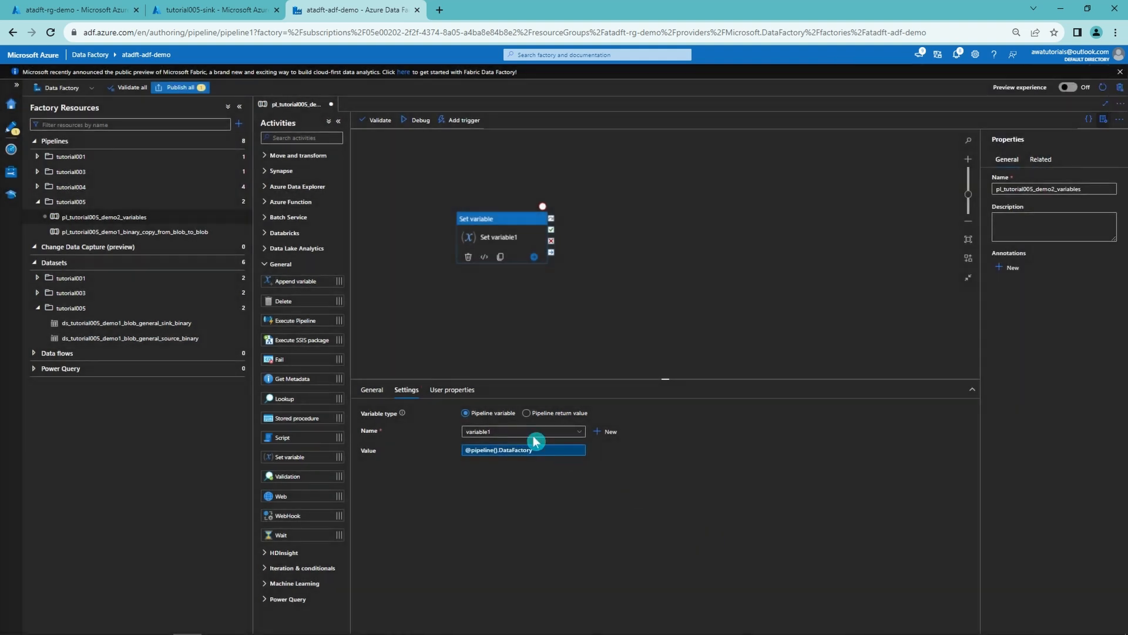
# Step: Add a second String pipeline variable named variable2 without a default value
pyautogui.click(383, 388)
pyautogui.click(418, 364)
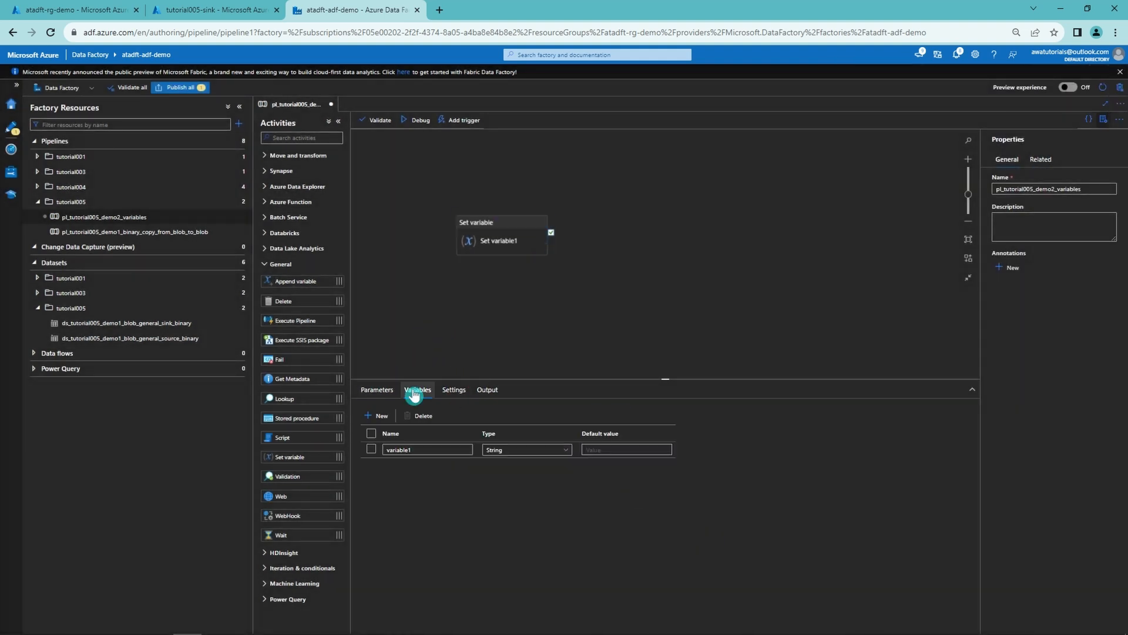
pyautogui.click(381, 416)
pyautogui.click(419, 466)
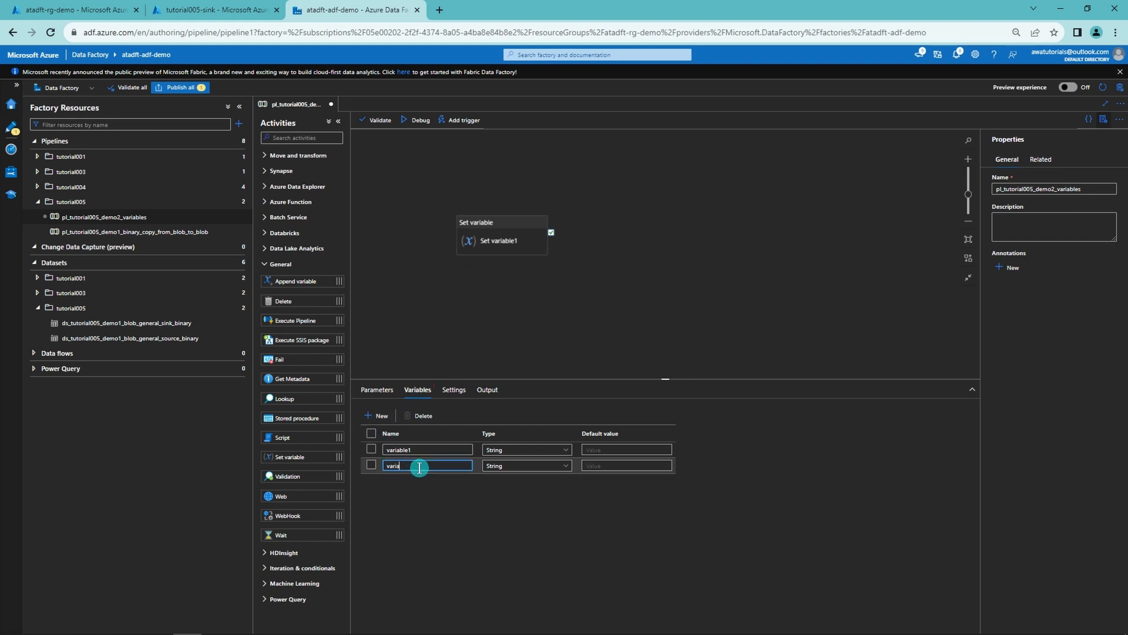
pyautogui.write('variable2')
pyautogui.click(433, 300)
# Step: Add a second Set variable activity and connect the first activity's success output to it
pyautogui.moveTo(300, 455); pyautogui.dragTo(635, 241)
pyautogui.moveTo(552, 237); pyautogui.dragTo(637, 242)
pyautogui.click(634, 241)
# Step: Configure the second Set variable activity to assign variable2 the literal value "some text"
pyautogui.click(406, 390)
pyautogui.click(515, 433)
pyautogui.click(506, 452)
pyautogui.click(502, 459)
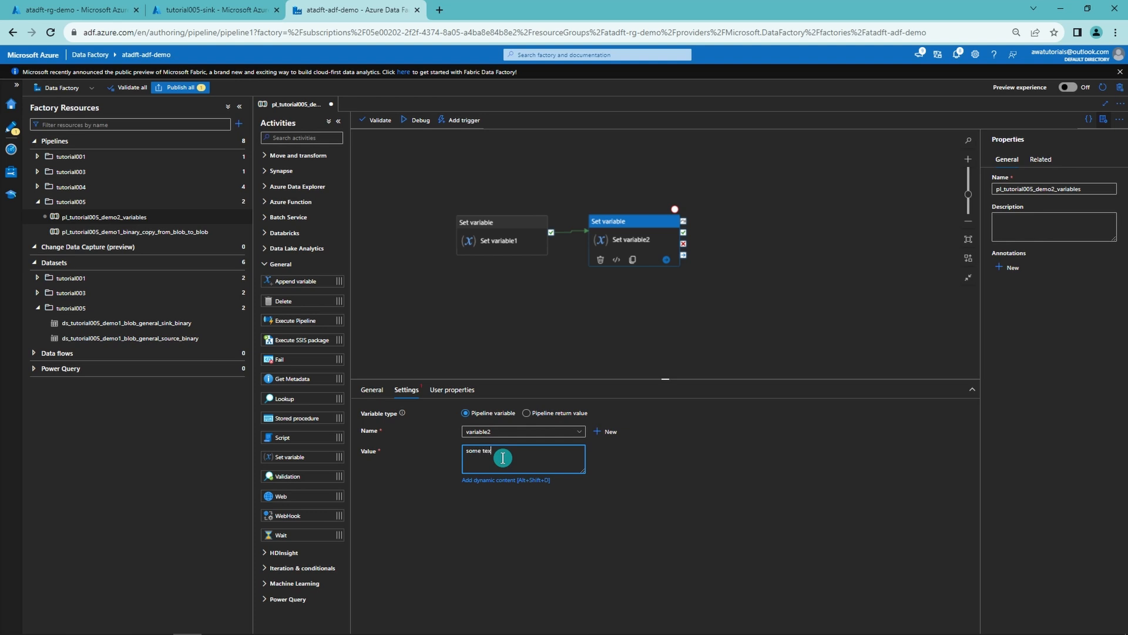
pyautogui.click(532, 312)
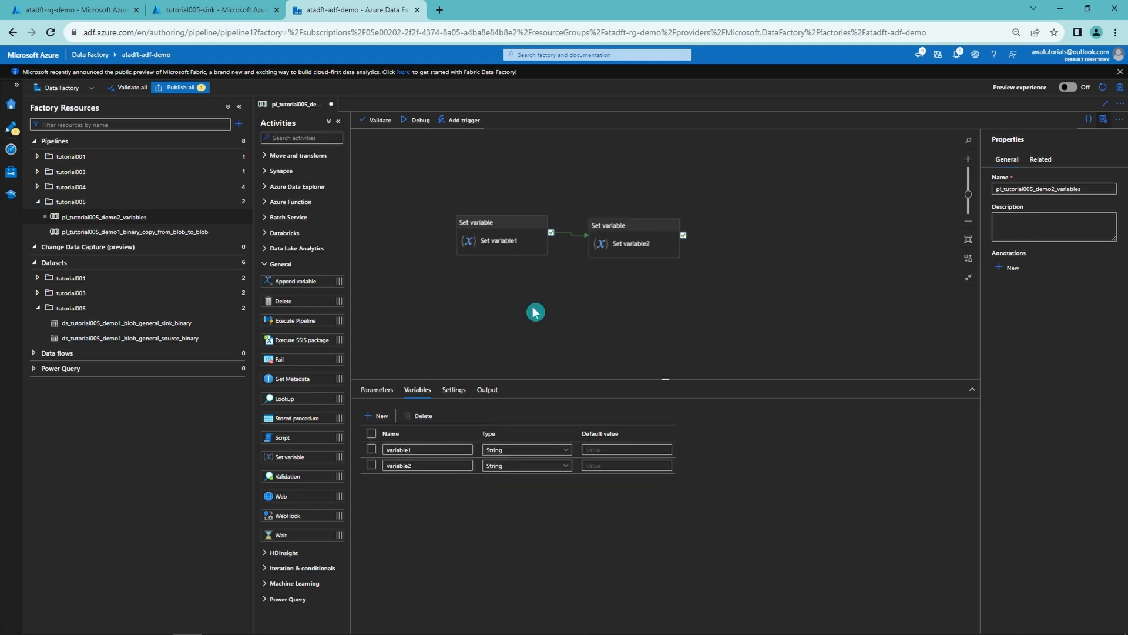
# Step: Add a third String pipeline variable named variable3 without a default value
pyautogui.click(379, 415)
pyautogui.click(418, 481)
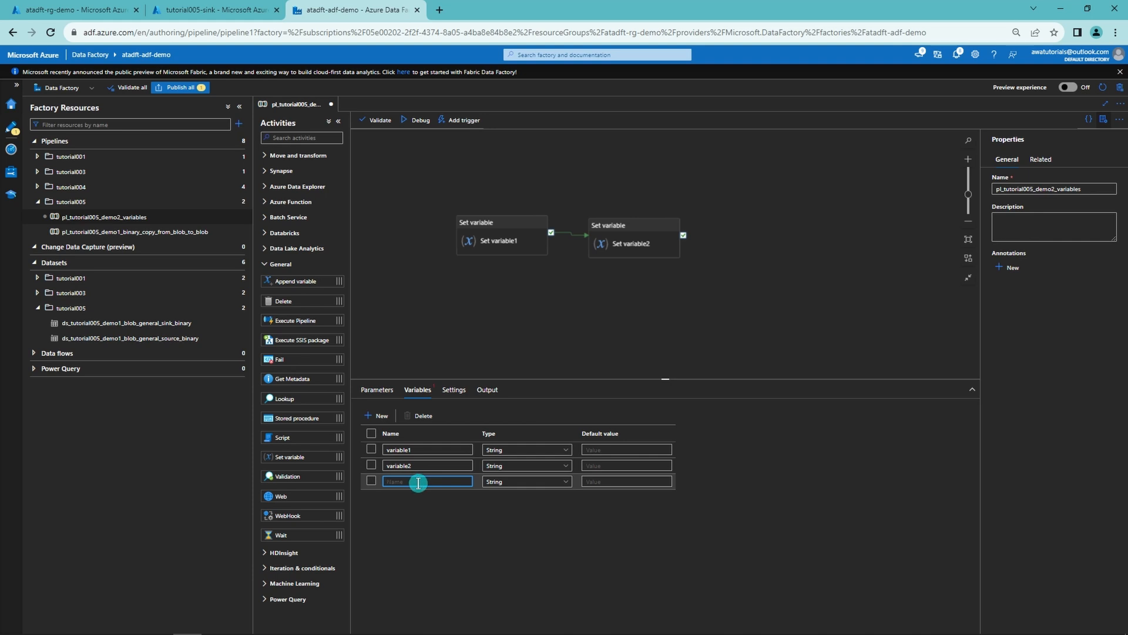
pyautogui.write('variable3')
# Step: Add a third Set variable activity and connect the second activity's success output to it
pyautogui.moveTo(305, 449); pyautogui.dragTo(788, 250)
pyautogui.moveTo(690, 241); pyautogui.dragTo(781, 251)
pyautogui.click(443, 335)
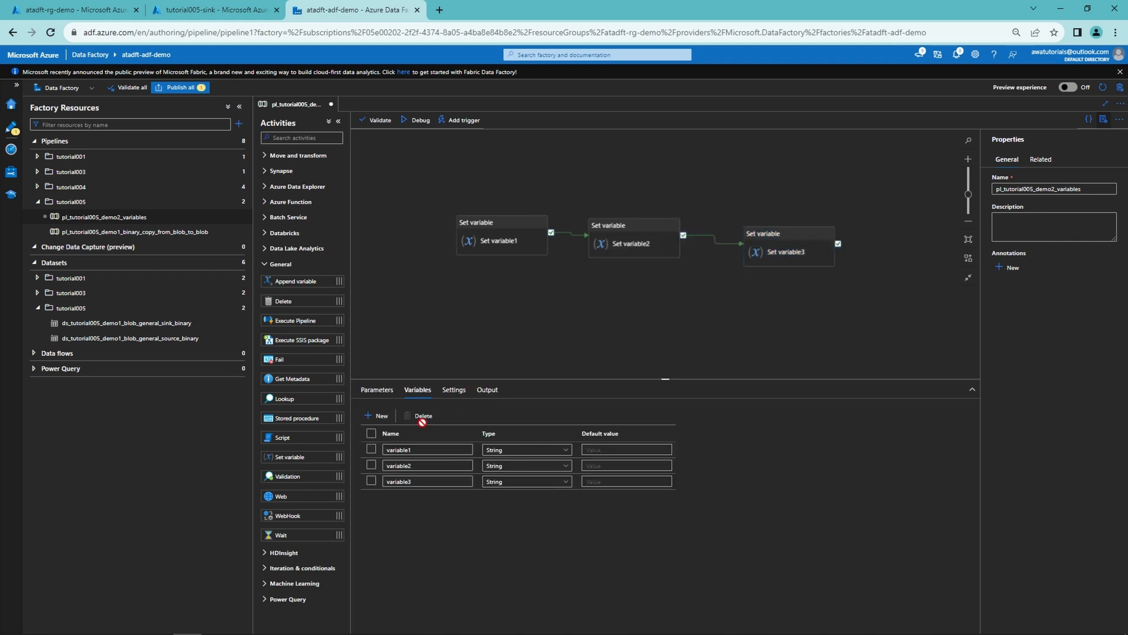
# Step: Set variable3 as the pipeline variable assigned by the third Set variable activity
pyautogui.click(790, 251)
pyautogui.click(408, 390)
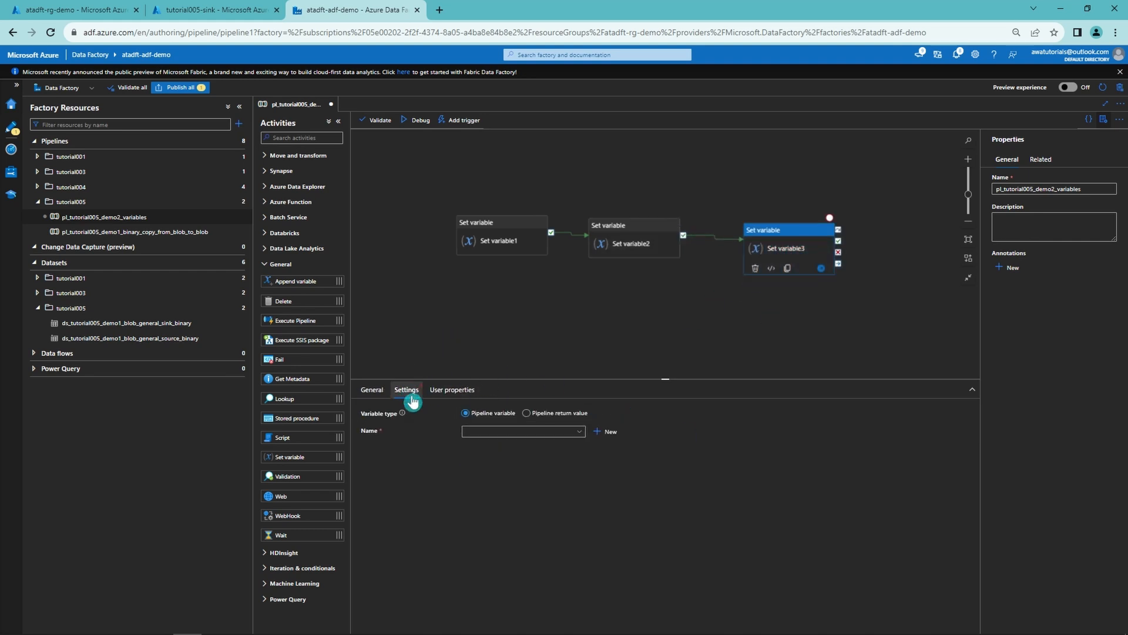
pyautogui.click(504, 439)
pyautogui.click(487, 480)
pyautogui.click(518, 452)
pyautogui.click(516, 480)
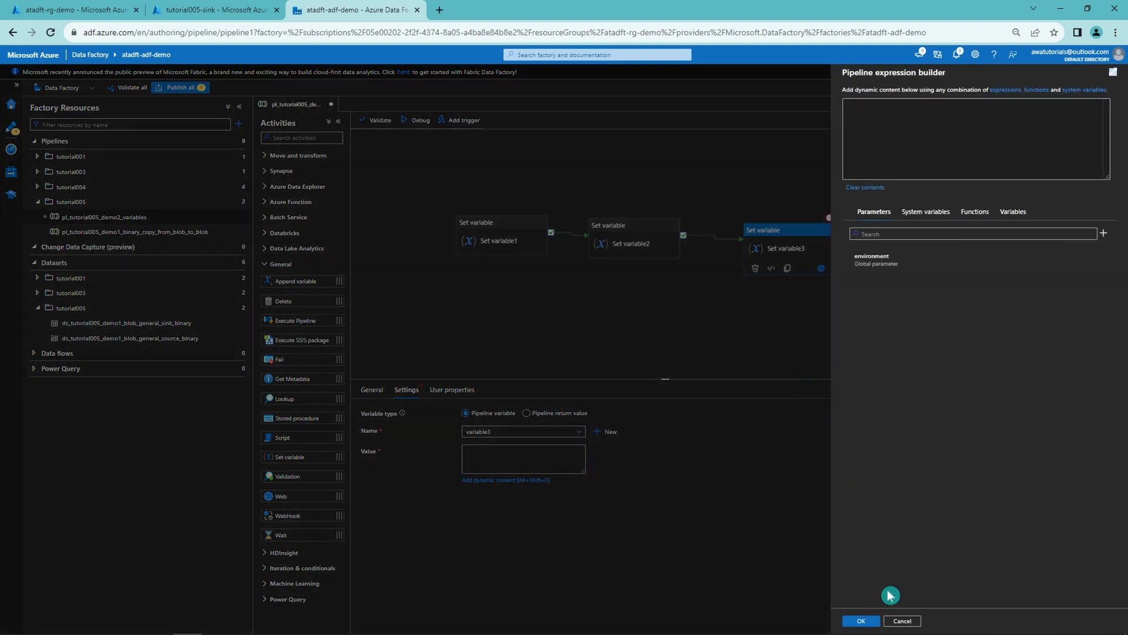
pyautogui.click(902, 621)
# Step: Add a String pipeline parameter named parameter1 with the default value "parameter value to variable"
pyautogui.click(372, 390)
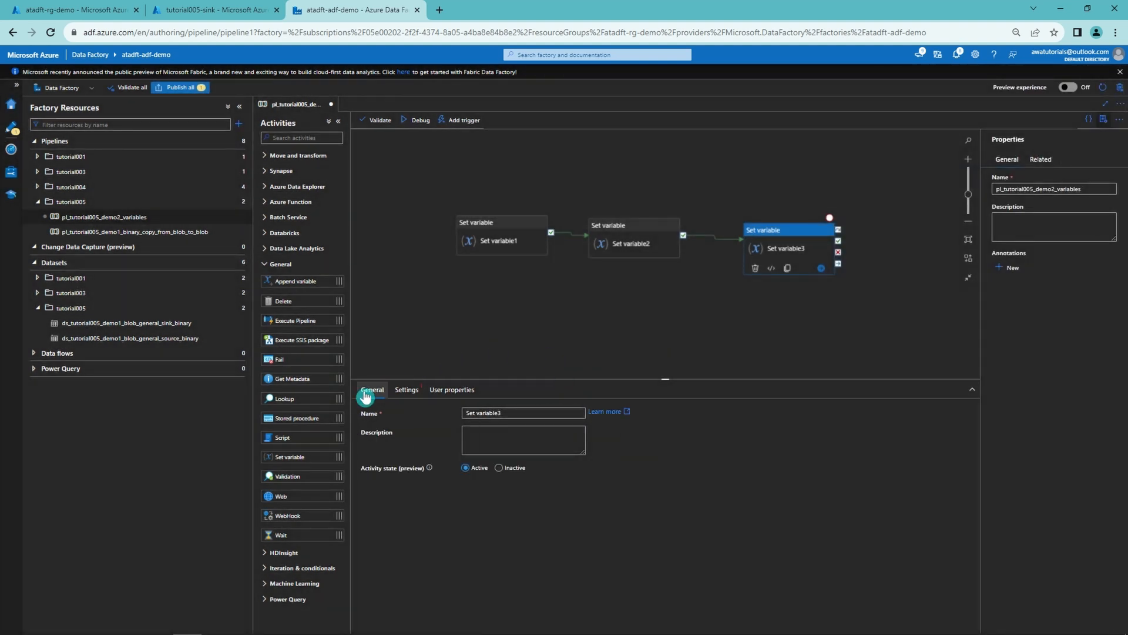
pyautogui.click(399, 345)
pyautogui.click(377, 390)
pyautogui.click(378, 416)
pyautogui.click(406, 449)
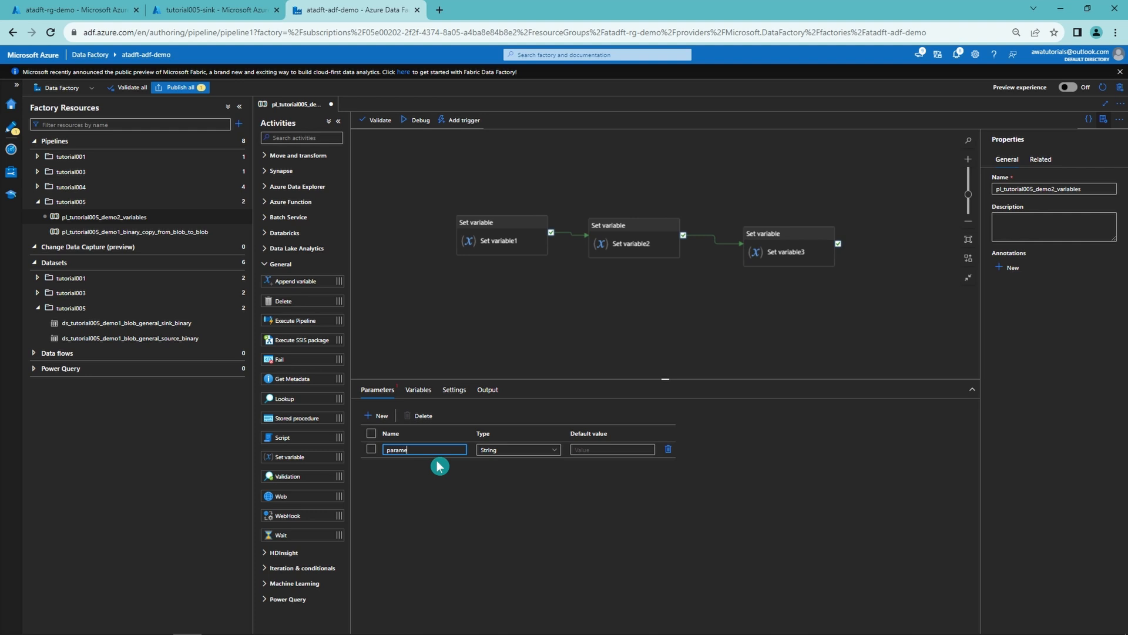
pyautogui.click(599, 450)
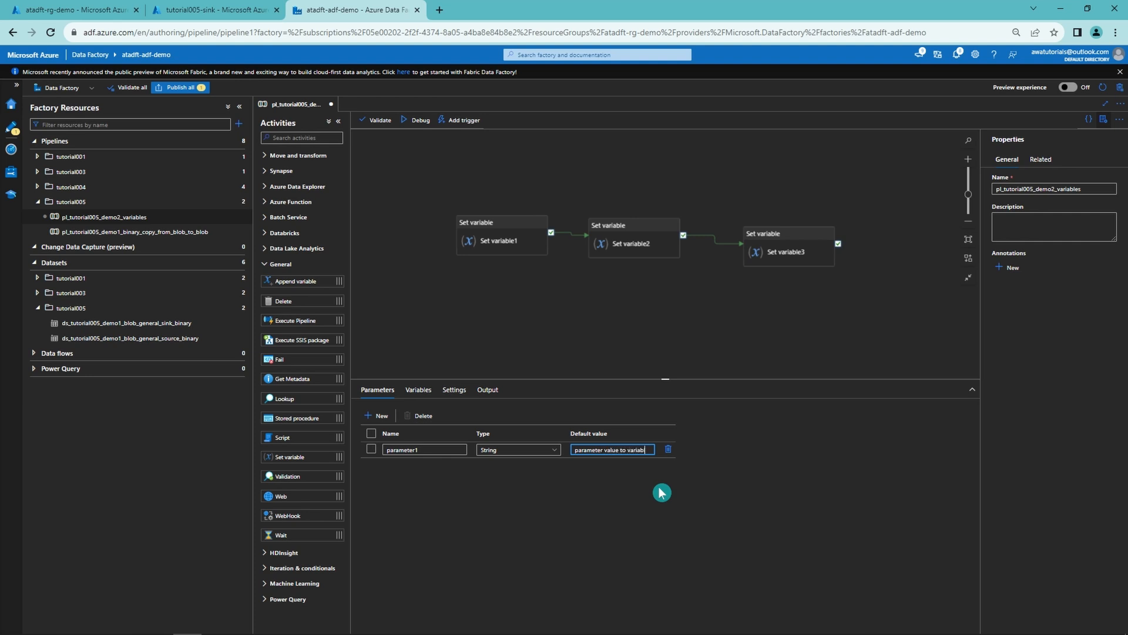
pyautogui.tripleClick(637, 450)
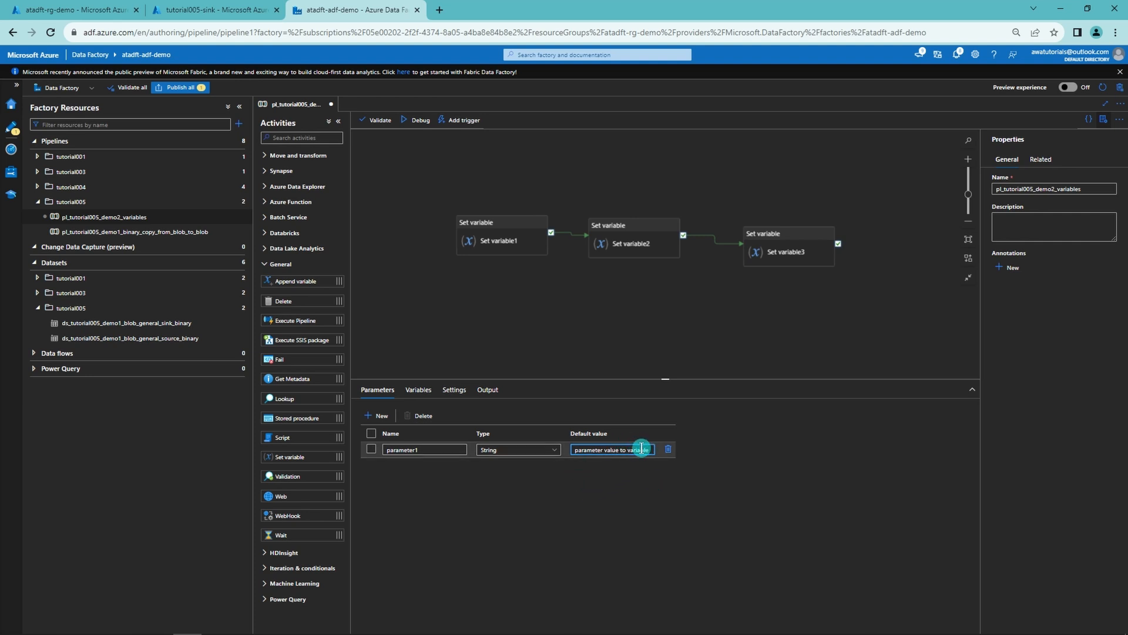
pyautogui.click(648, 475)
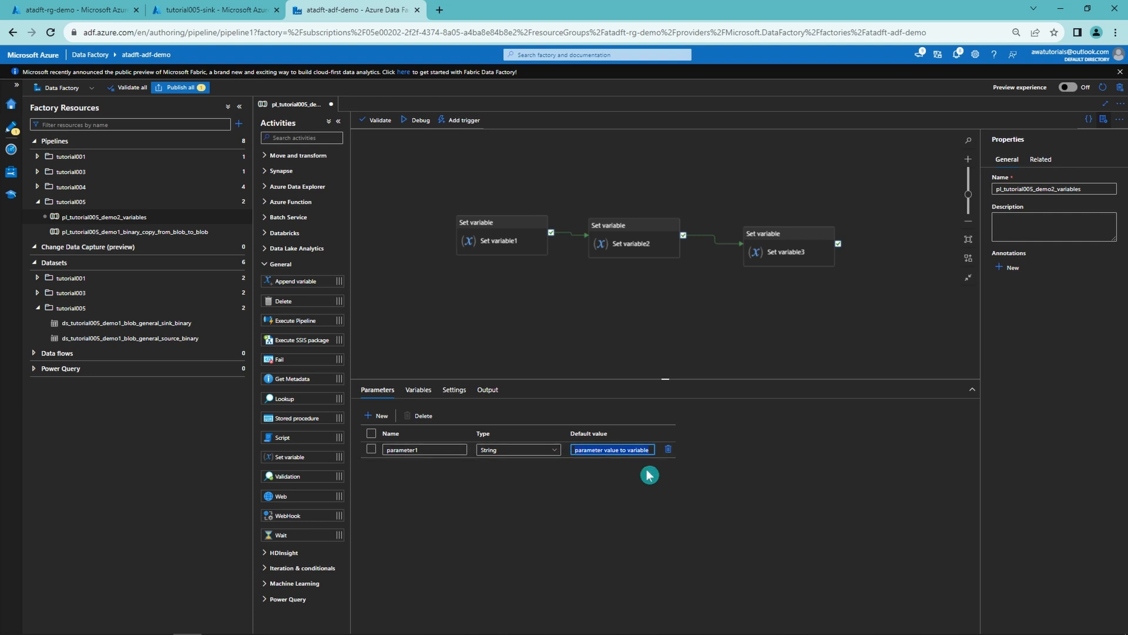
pyautogui.click(793, 257)
pyautogui.click(406, 390)
pyautogui.click(506, 462)
pyautogui.click(510, 479)
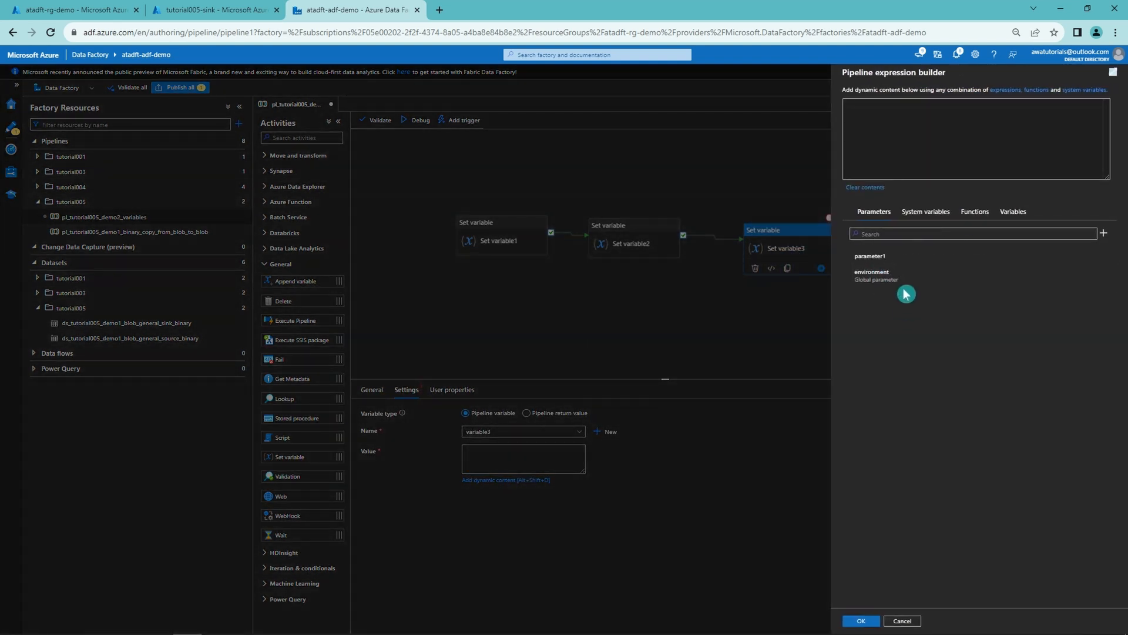
pyautogui.click(898, 259)
pyautogui.click(860, 620)
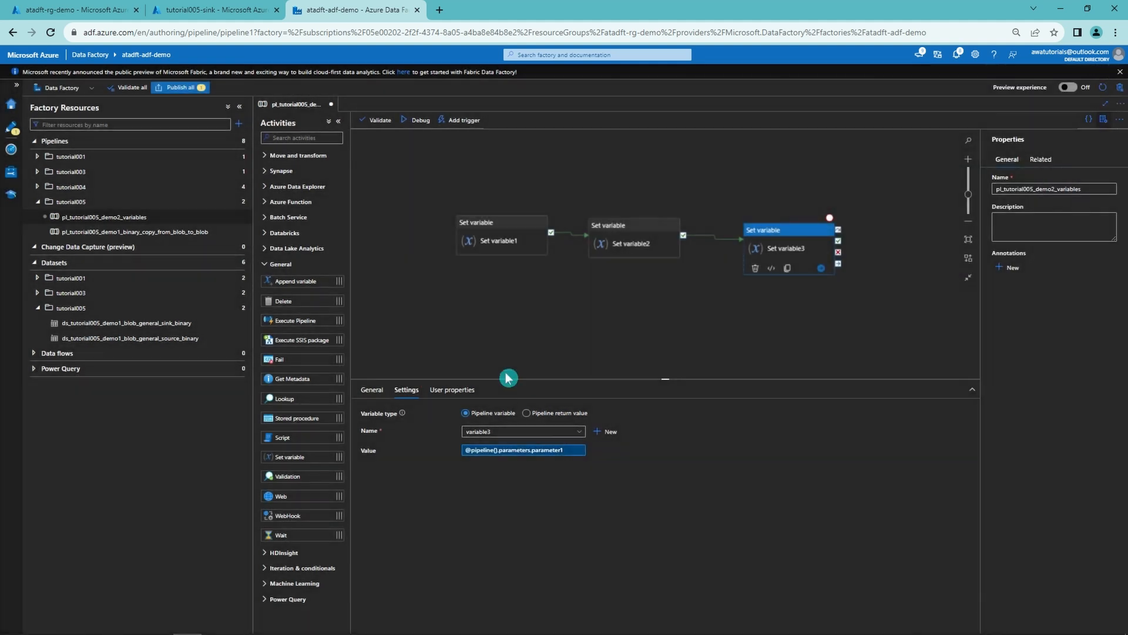
# Step: Align the third Set variable activity level with the second one on the pipeline canvas
pyautogui.moveTo(716, 316); pyautogui.dragTo(652, 340)
pyautogui.moveTo(723, 265); pyautogui.dragTo(704, 257)
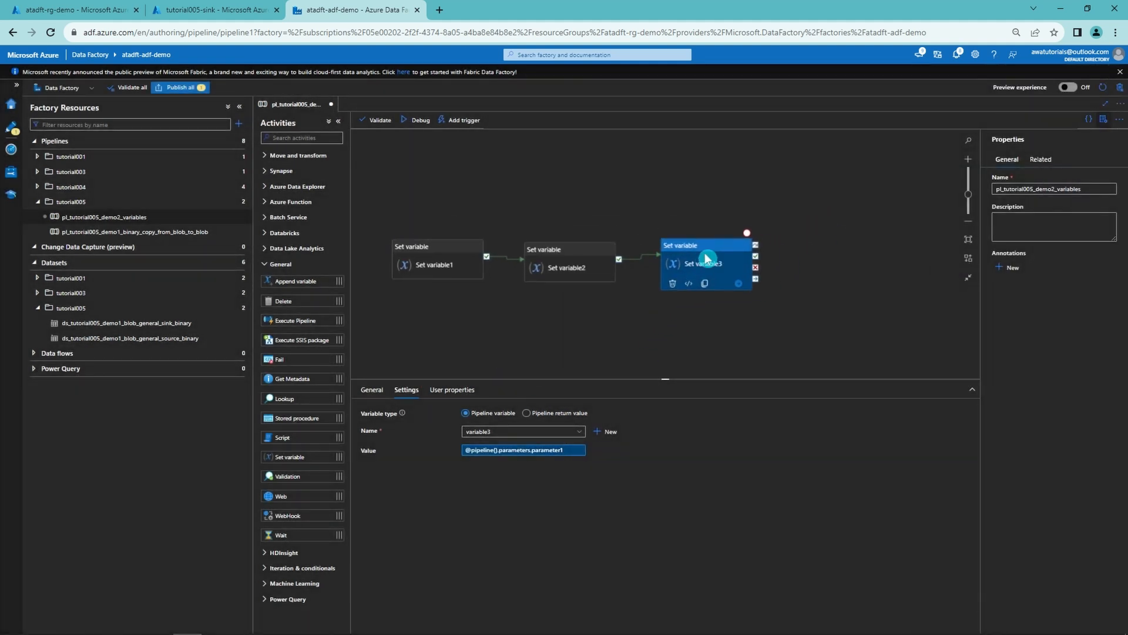
pyautogui.click(847, 299)
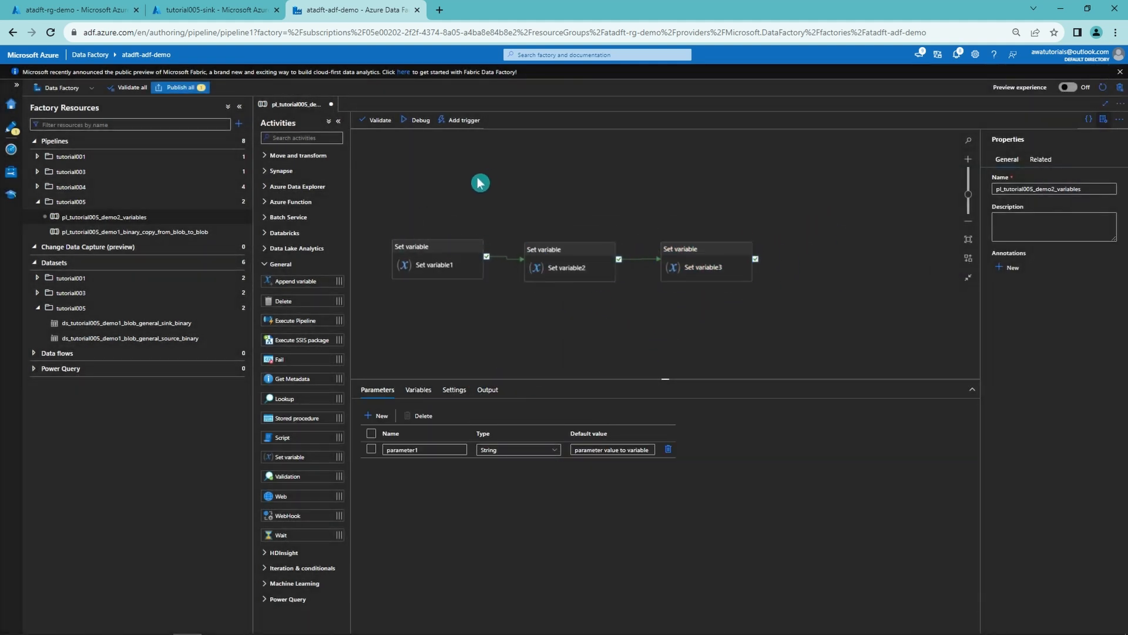
# Step: Start a debug run of the pipeline with parameter1's default value and refresh the run status
pyautogui.click(419, 119)
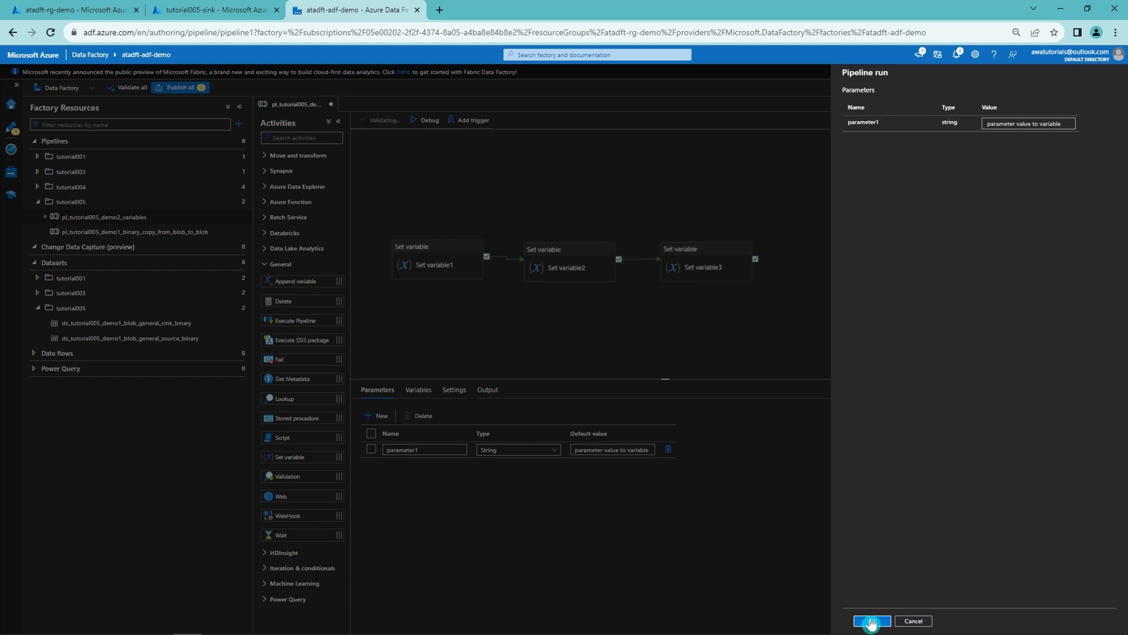
pyautogui.click(868, 619)
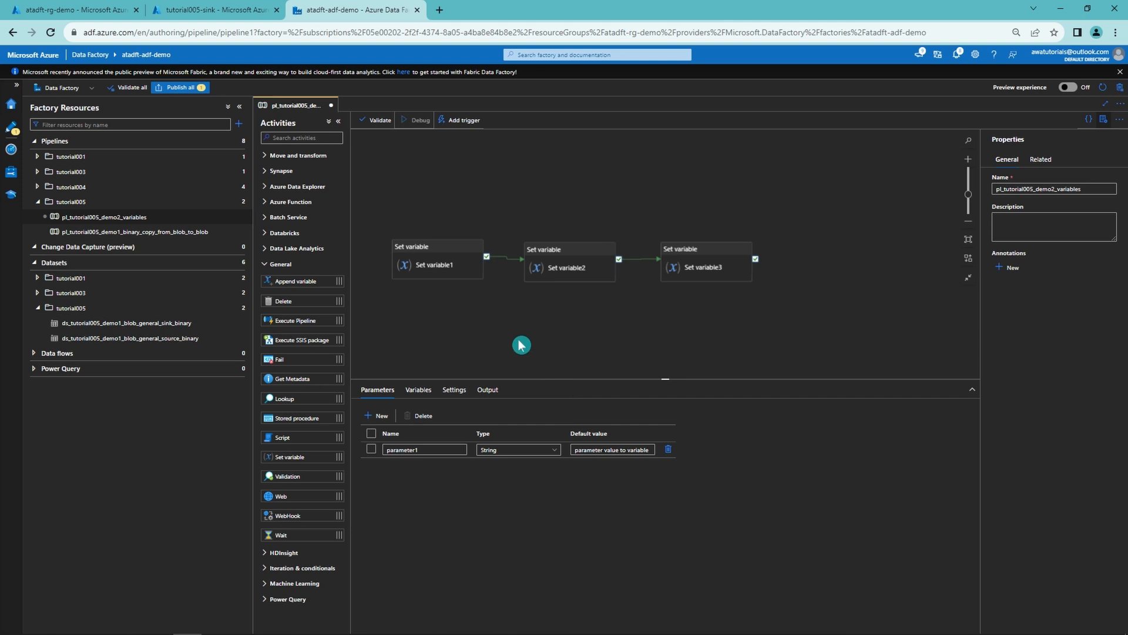
pyautogui.click(566, 413)
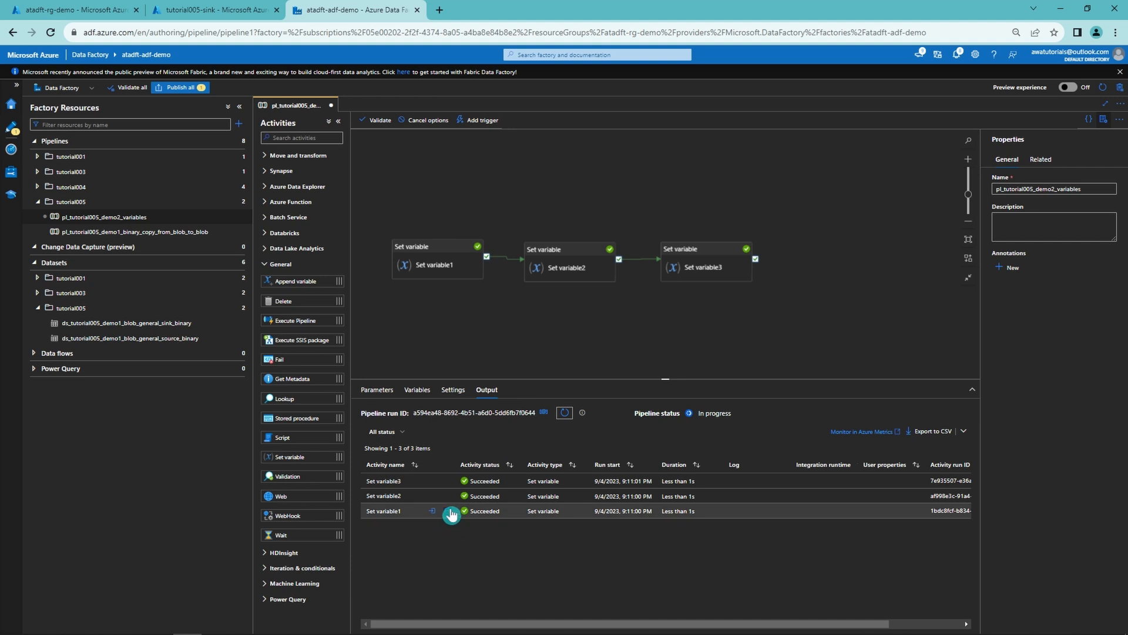
# Step: Examine the debug run output of each Set variable activity to check the value assigned to its variable
pyautogui.click(449, 513)
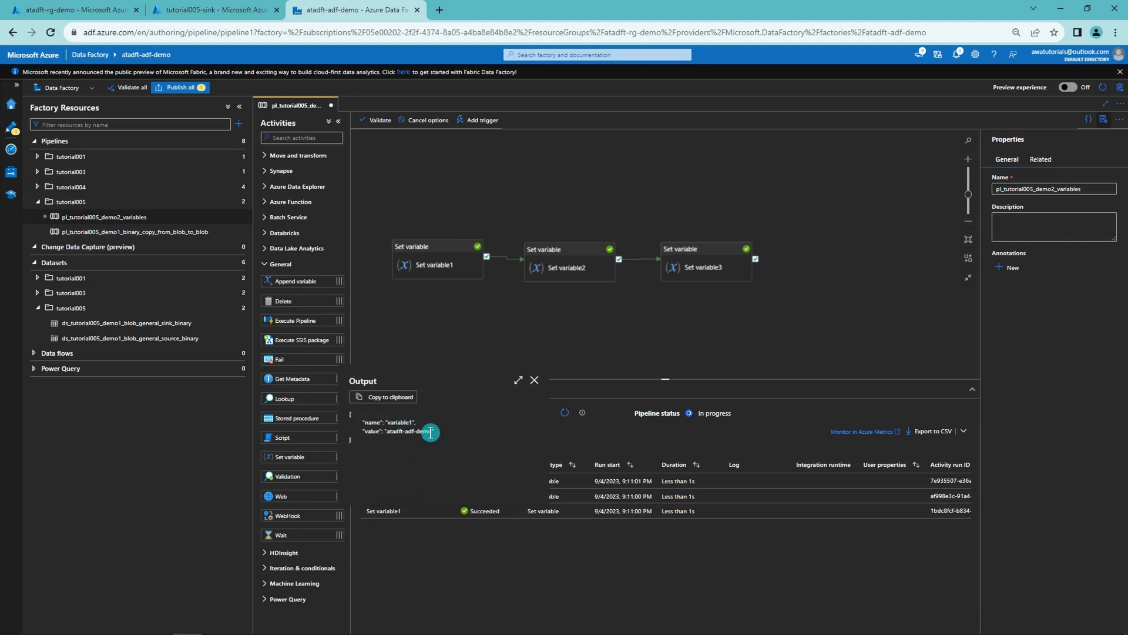
pyautogui.click(535, 384)
pyautogui.click(449, 497)
pyautogui.moveTo(429, 416); pyautogui.dragTo(386, 416)
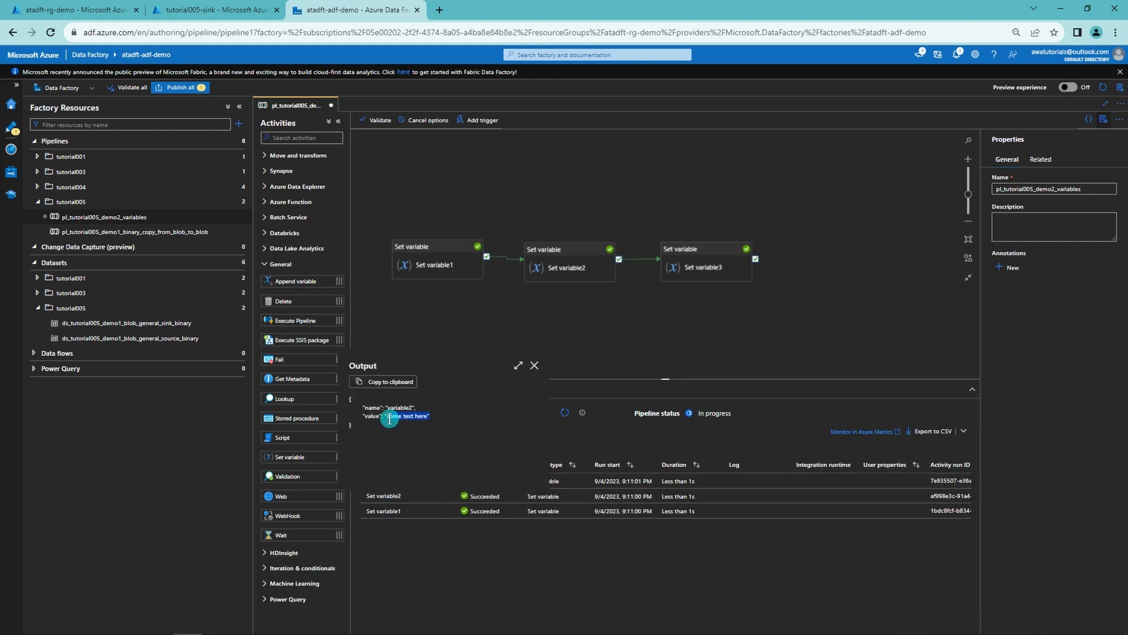
pyautogui.click(473, 416)
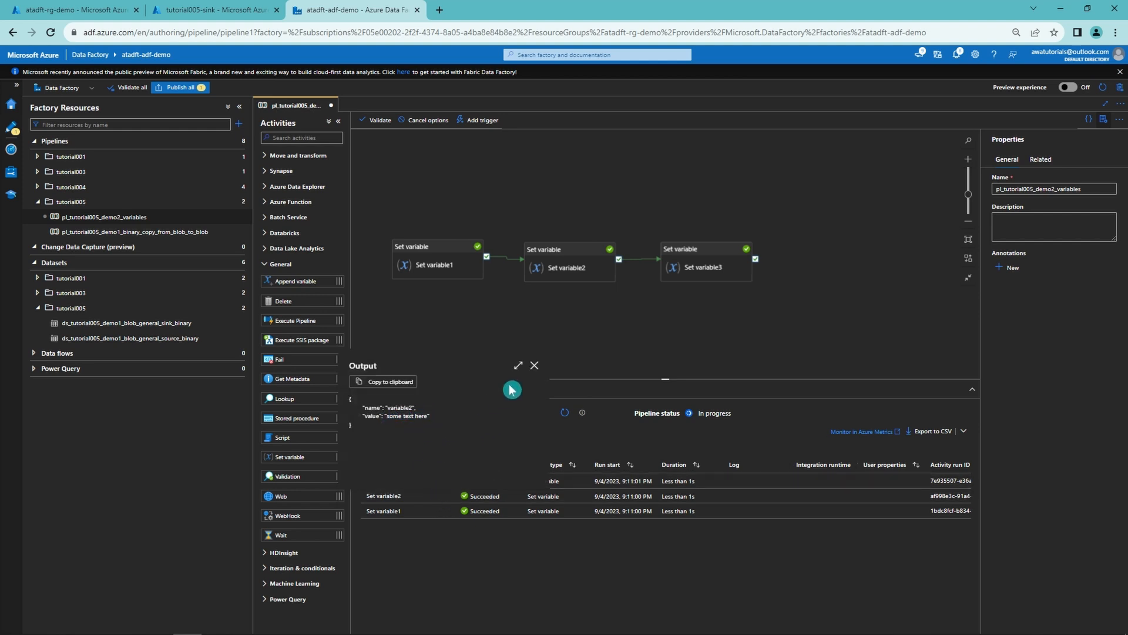
pyautogui.click(535, 369)
pyautogui.click(450, 481)
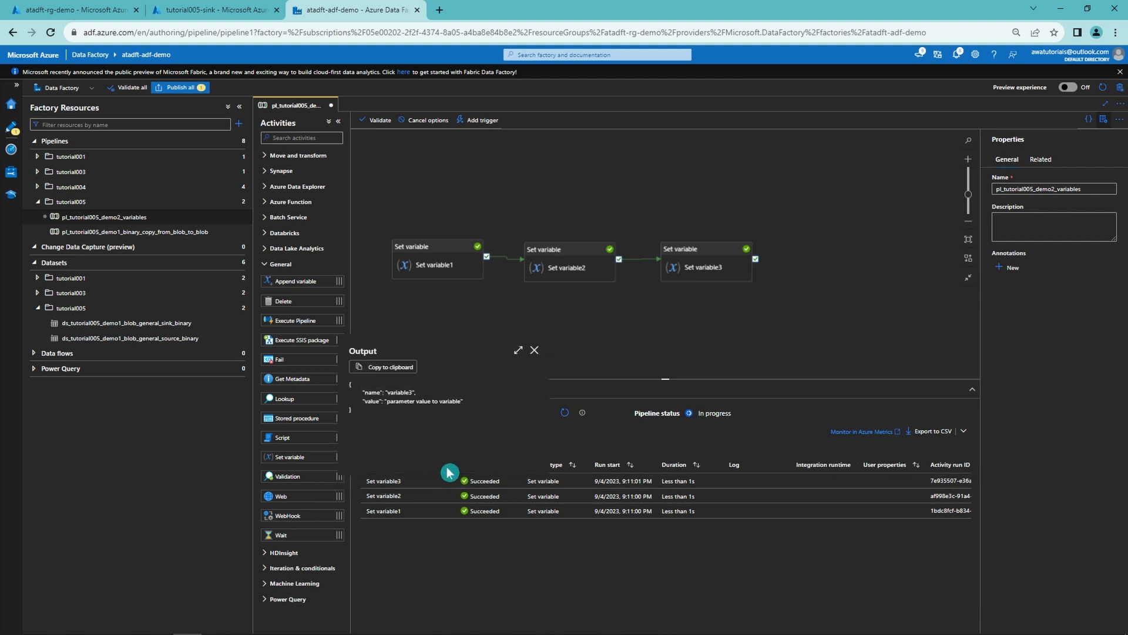
pyautogui.moveTo(458, 402); pyautogui.dragTo(385, 405)
pyautogui.click(534, 351)
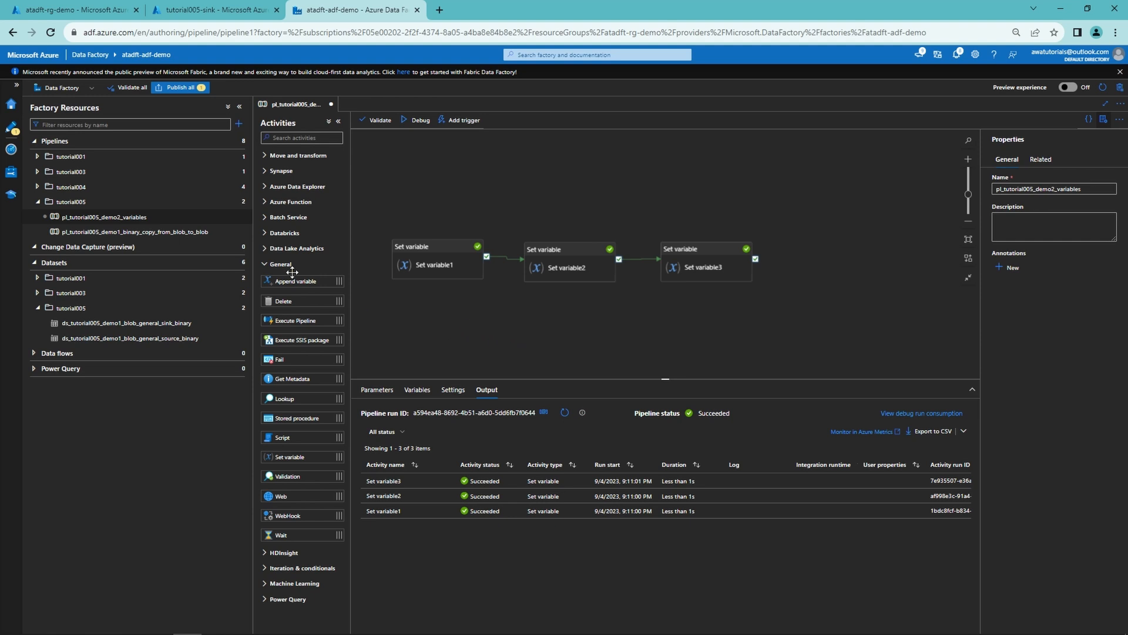
# Step: Add a Copy data activity and connect the third Set variable activity's success output to it
pyautogui.click(284, 157)
pyautogui.moveTo(295, 170); pyautogui.dragTo(831, 259)
pyautogui.click(831, 260)
# Step: Set the Copy data activity's source dataset to ds_tutorial005_demo1_blob_general_source_binary
pyautogui.click(416, 392)
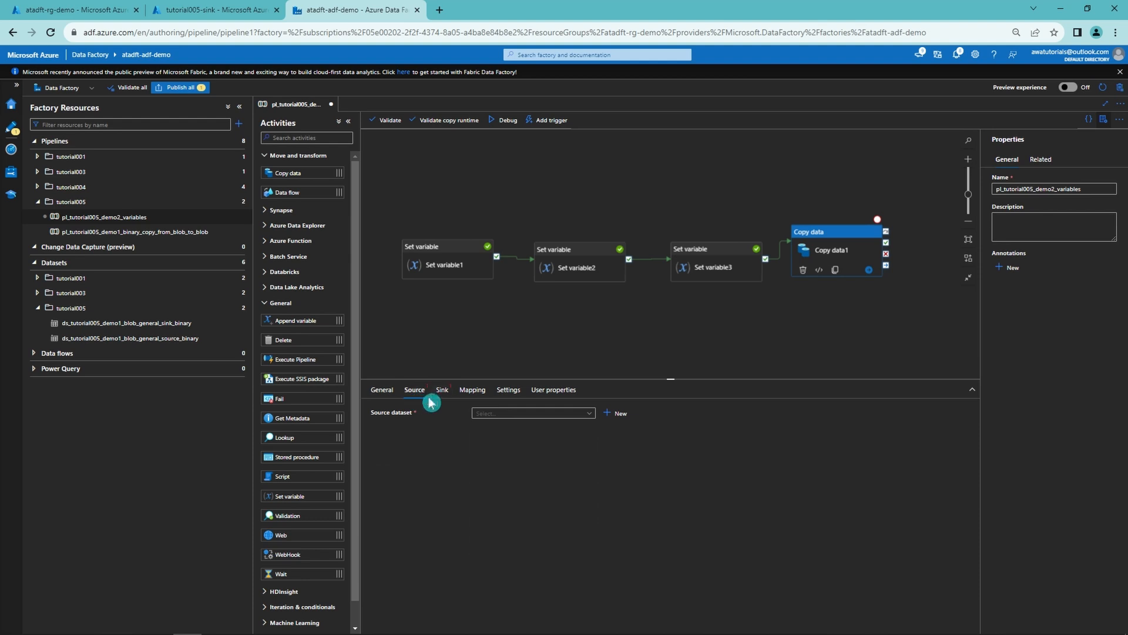
pyautogui.click(526, 419)
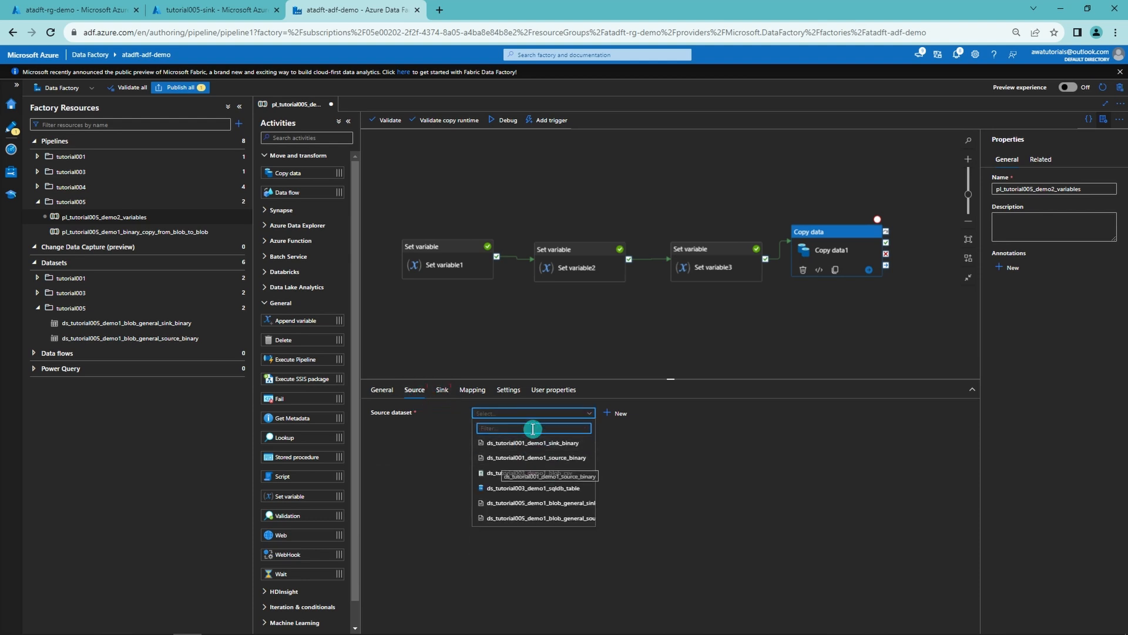
pyautogui.write('005')
pyautogui.click(579, 457)
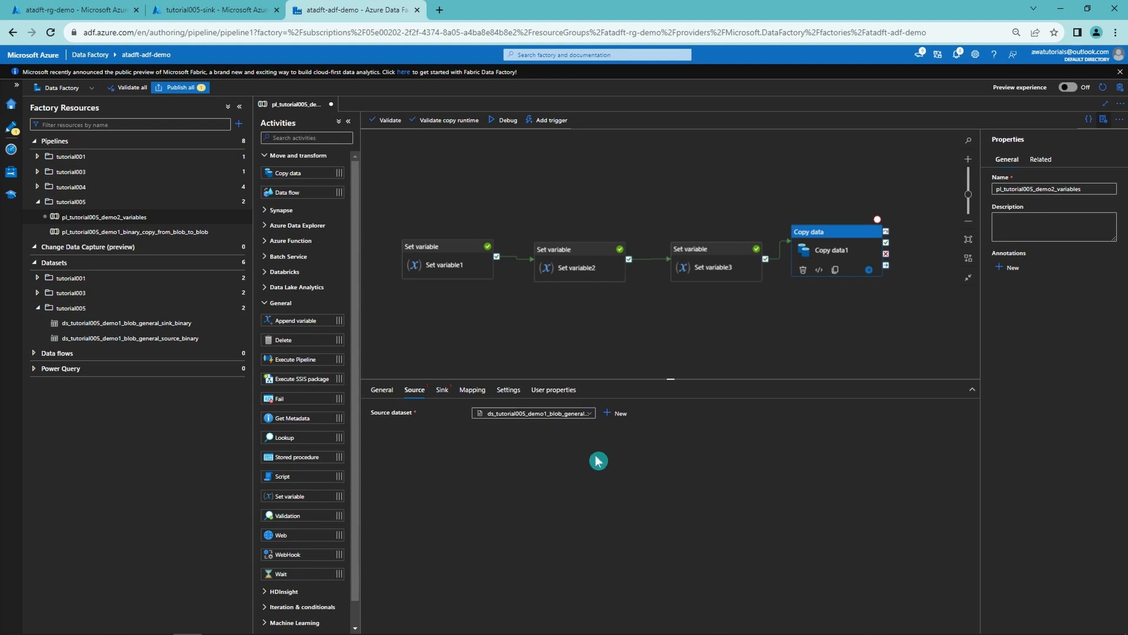
pyautogui.click(588, 469)
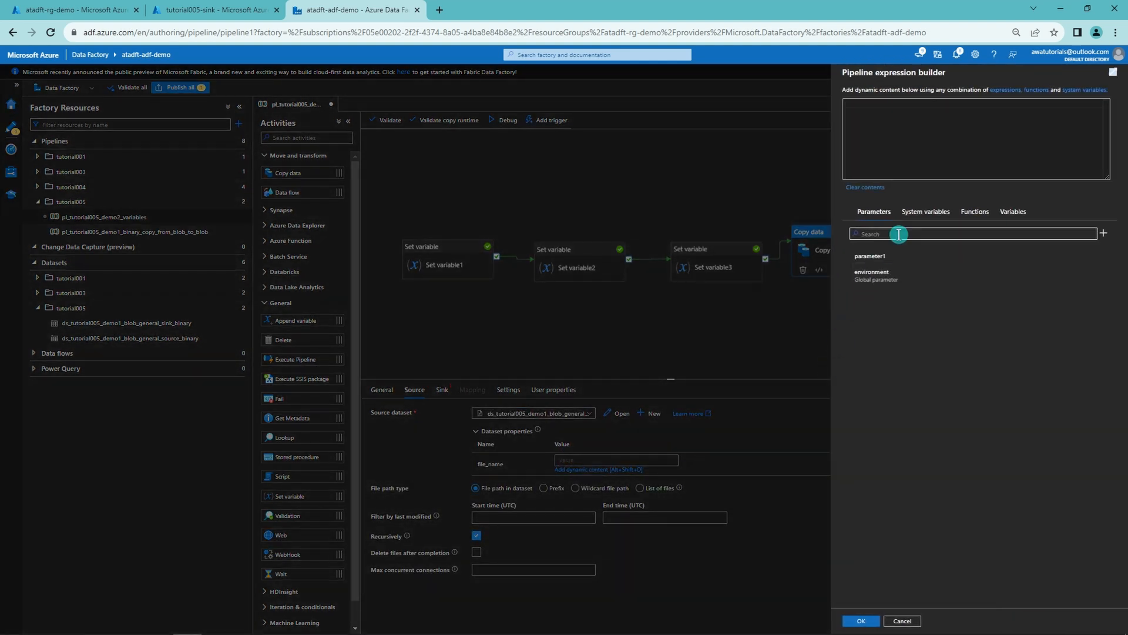
pyautogui.click(1016, 213)
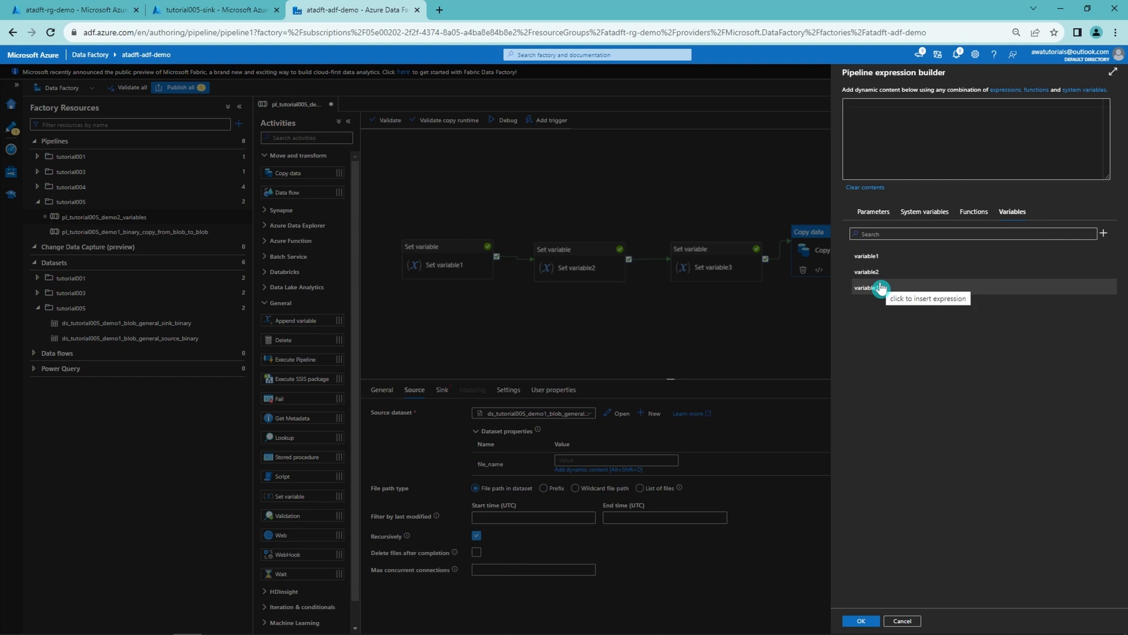
pyautogui.click(874, 258)
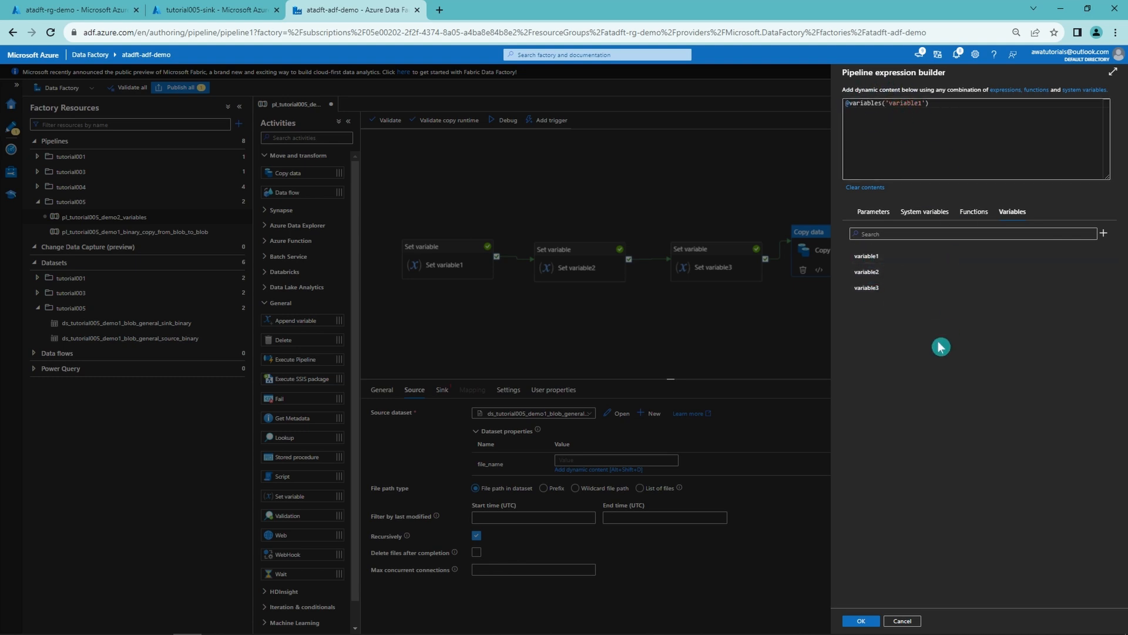
pyautogui.click(900, 622)
pyautogui.press('Delete')
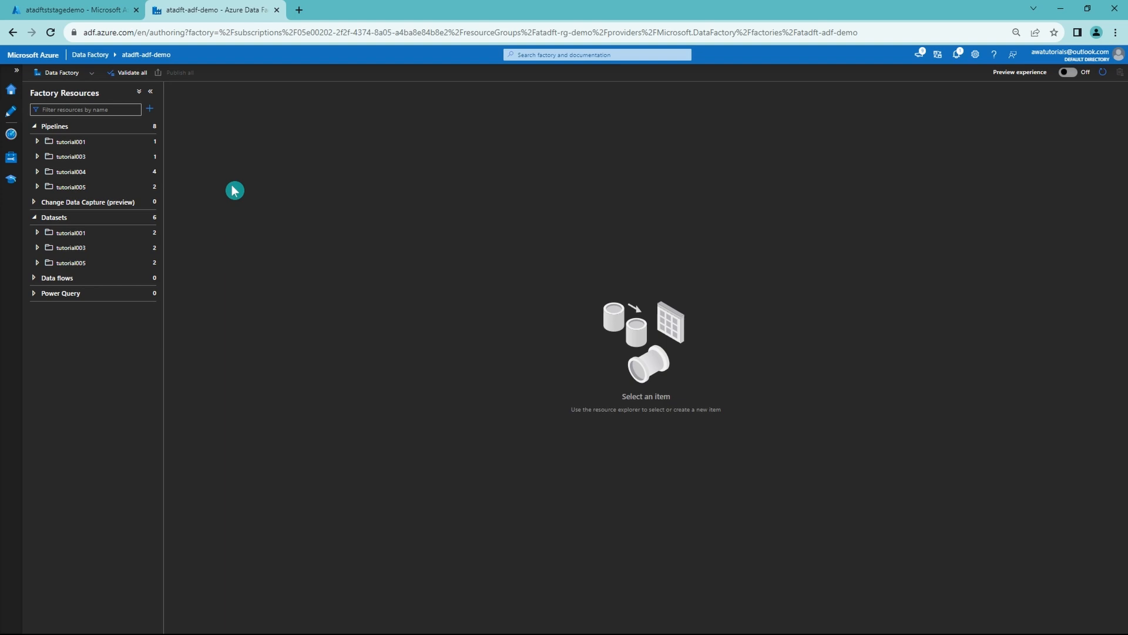
# Step: Create a new pipeline and add a Copy data activity to its canvas
pyautogui.click(153, 128)
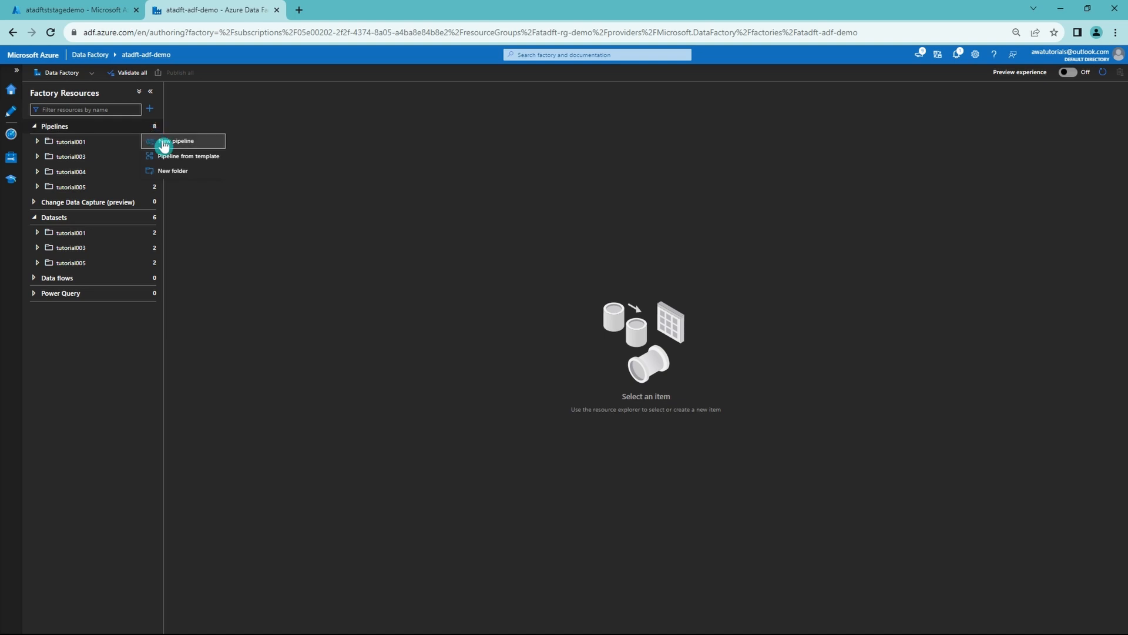
pyautogui.click(164, 143)
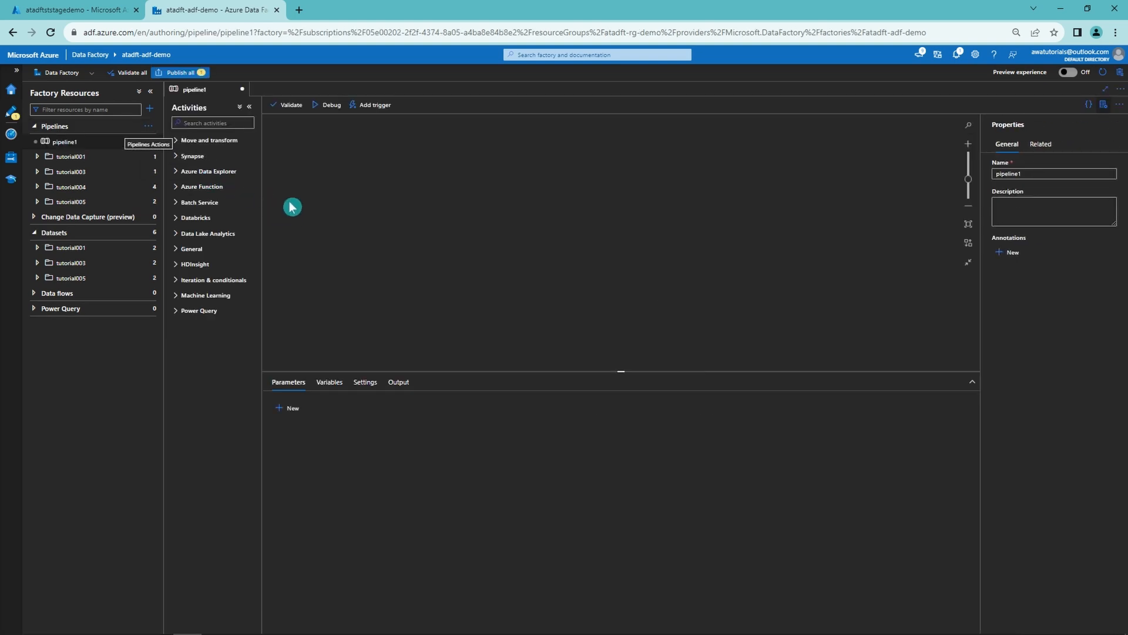
pyautogui.click(210, 140)
pyautogui.moveTo(215, 158); pyautogui.dragTo(455, 204)
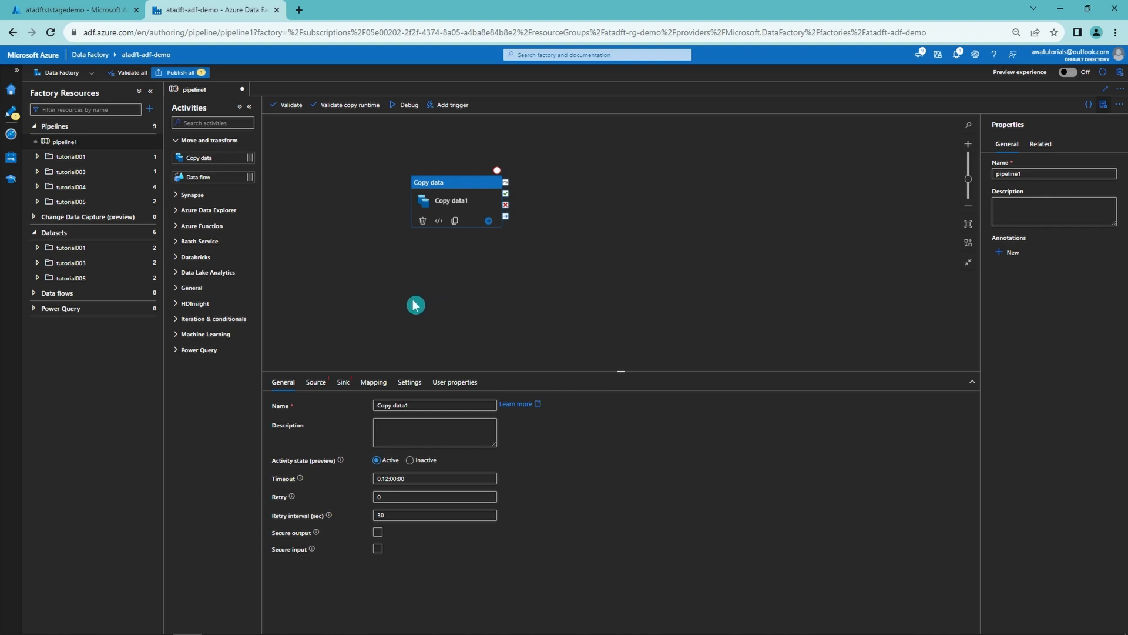
# Step: Choose ds_tutorial005_demo1_blob_general_source_binary as the new Copy data activity's source dataset
pyautogui.click(315, 383)
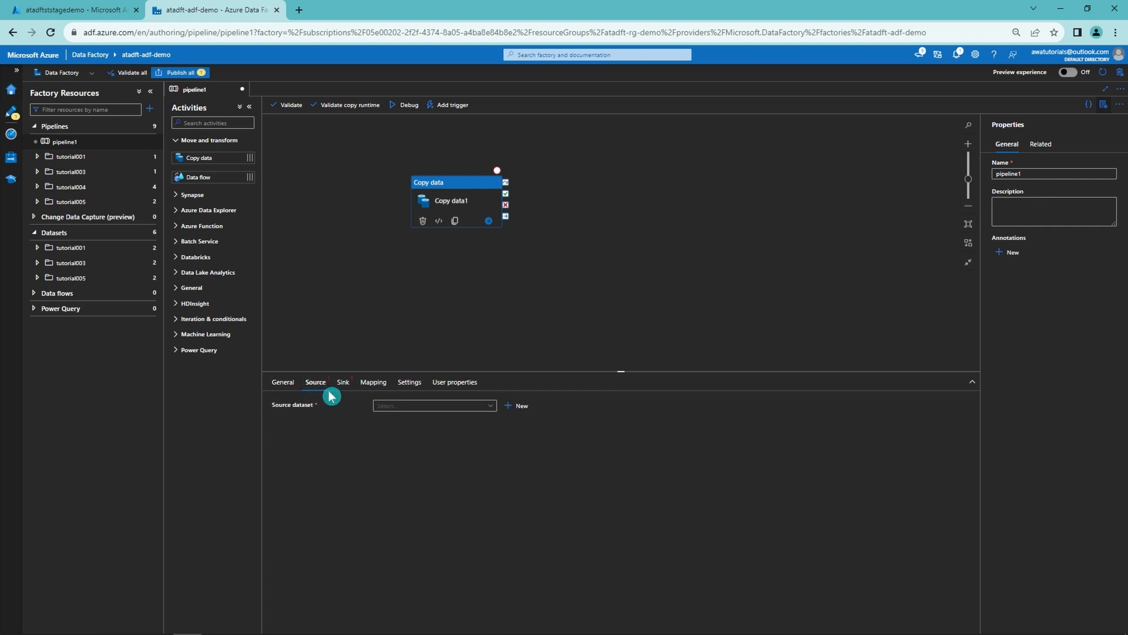
pyautogui.click(397, 406)
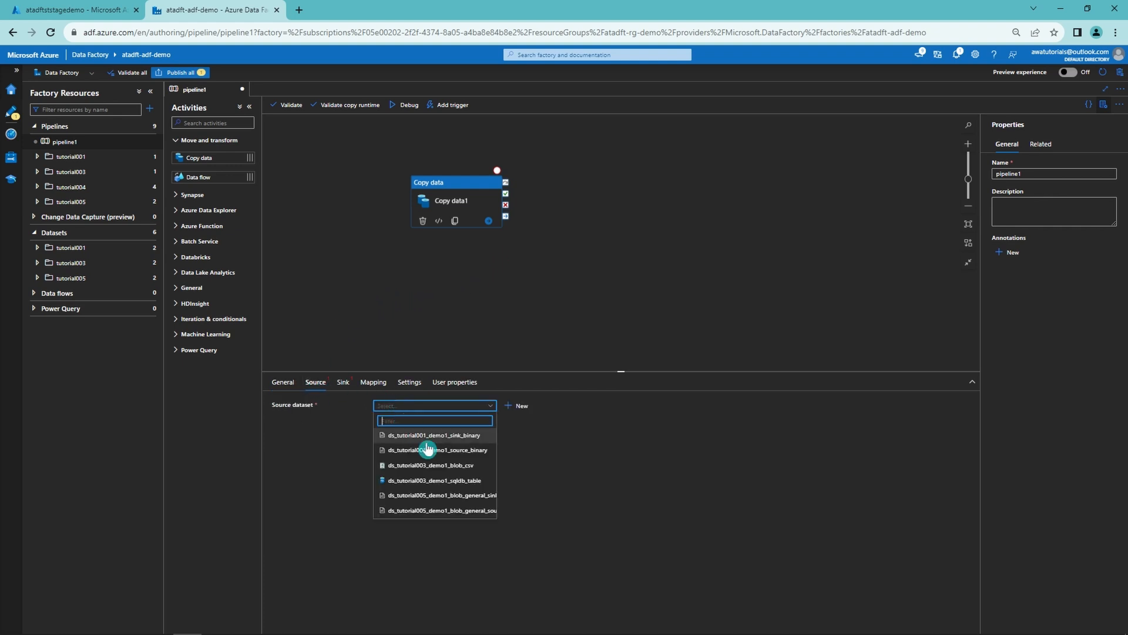
pyautogui.click(449, 510)
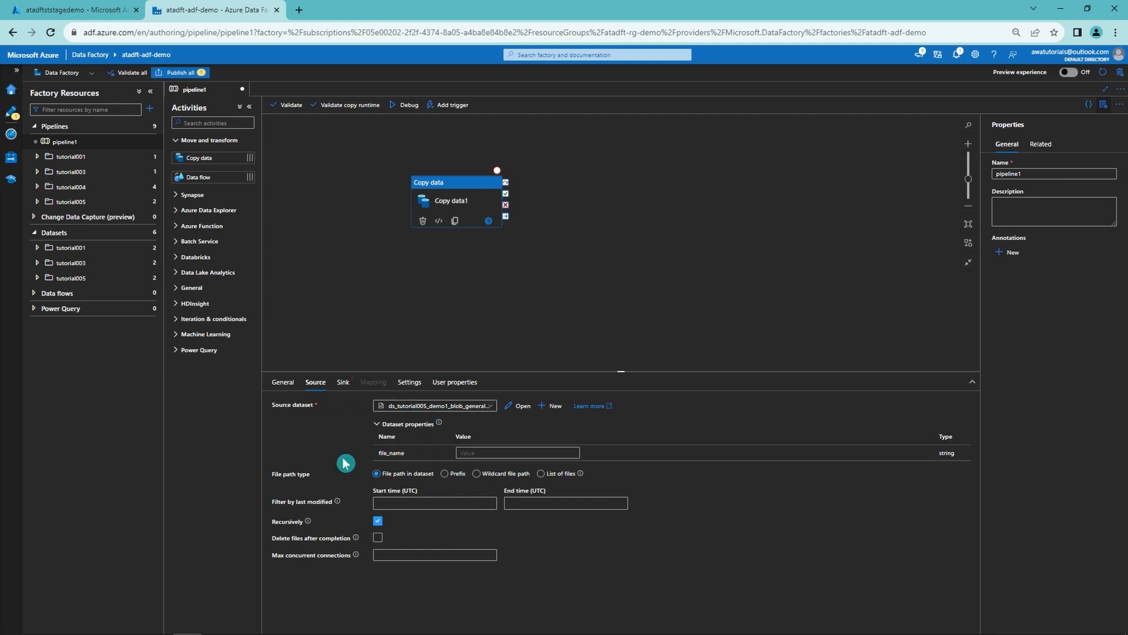
# Step: Examine which source settings of the Copy data activity accept dynamic content, including file_name, start and end time, file deletion and max concurrent connections
pyautogui.click(477, 457)
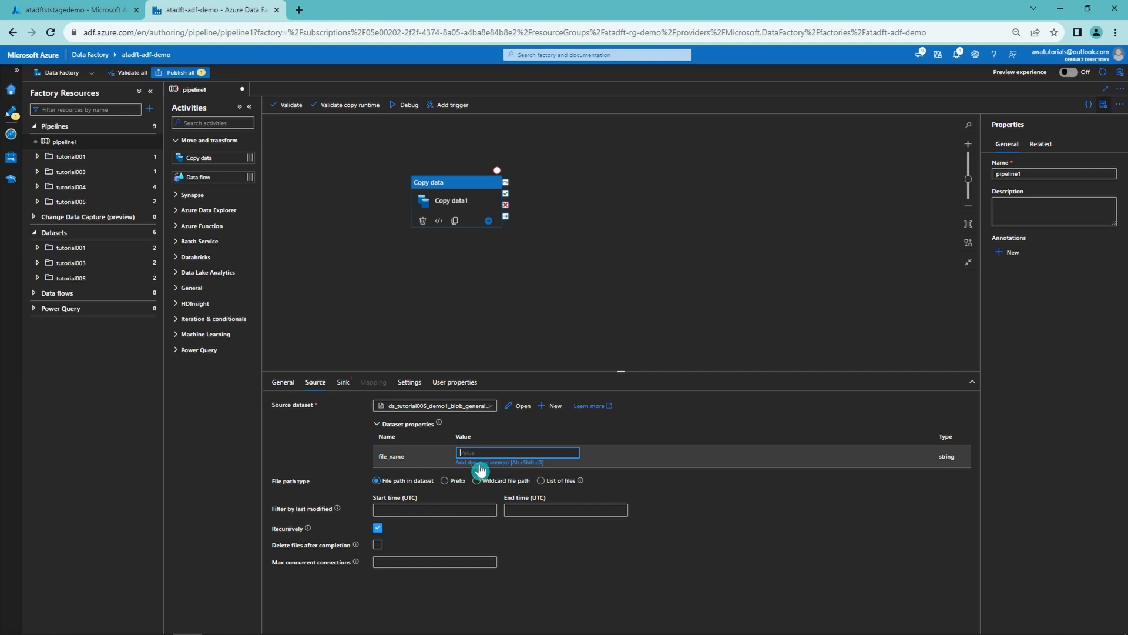
pyautogui.click(435, 509)
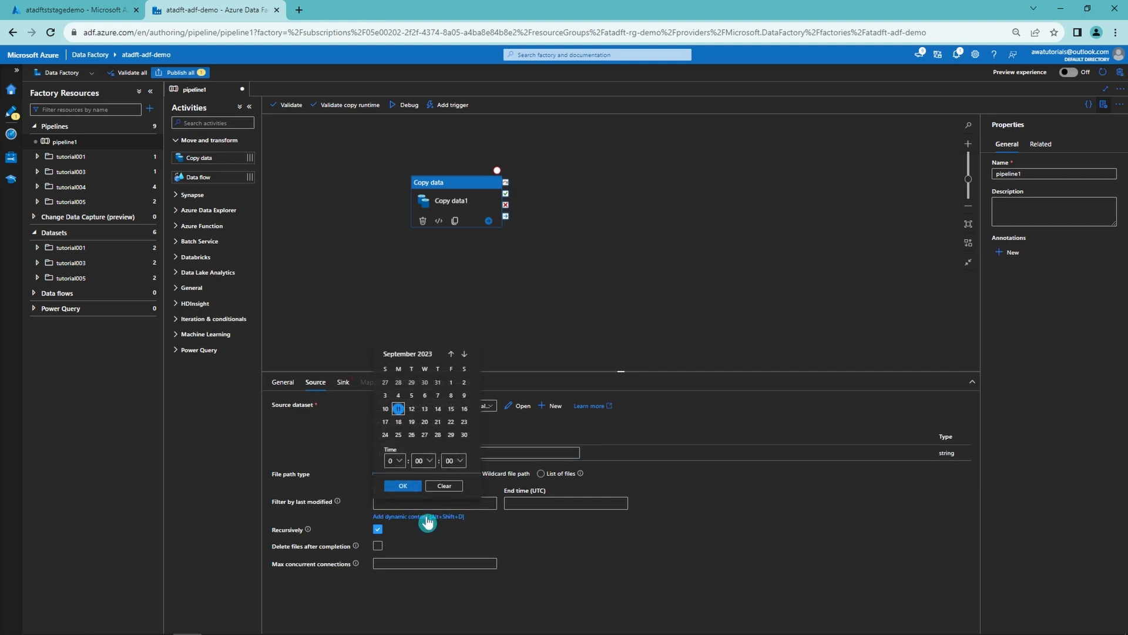
pyautogui.click(533, 504)
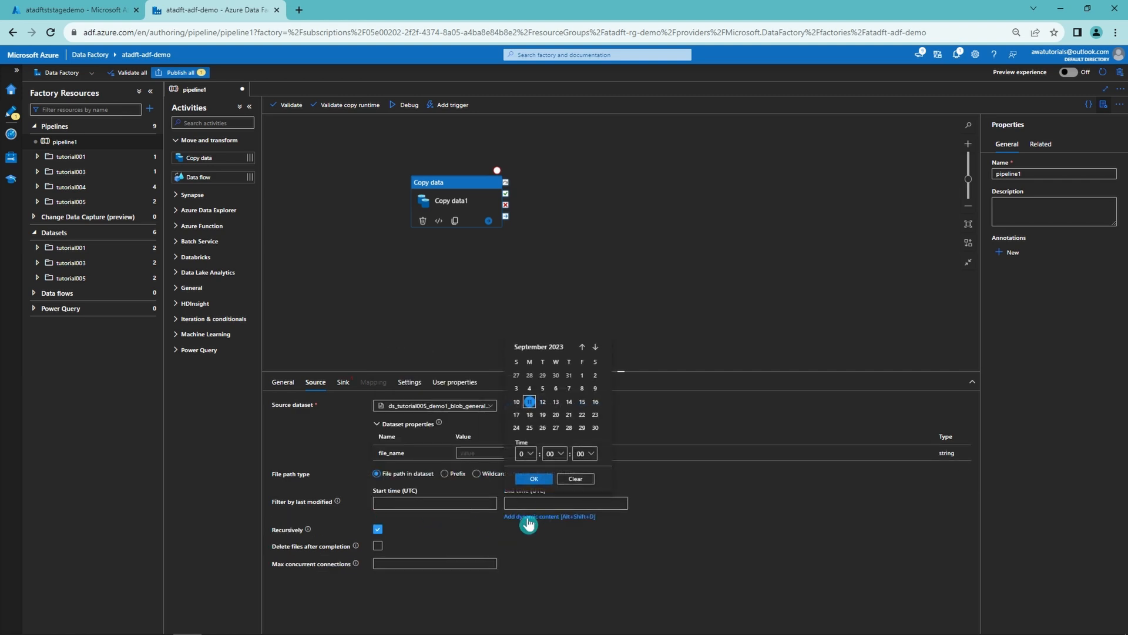
pyautogui.click(488, 562)
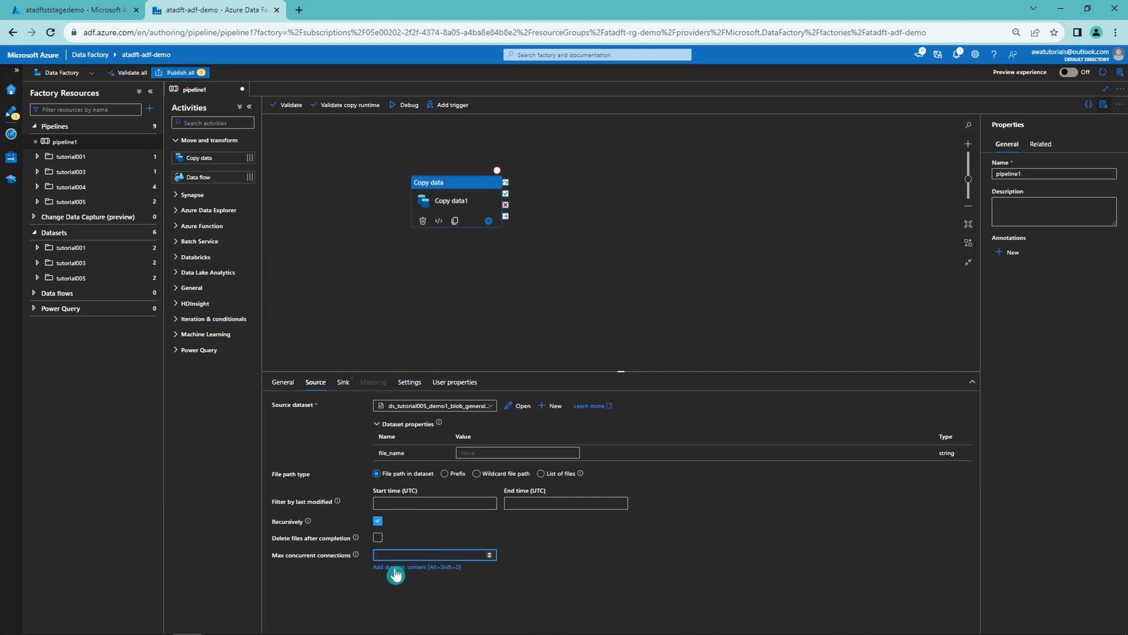
pyautogui.click(377, 539)
pyautogui.click(377, 539)
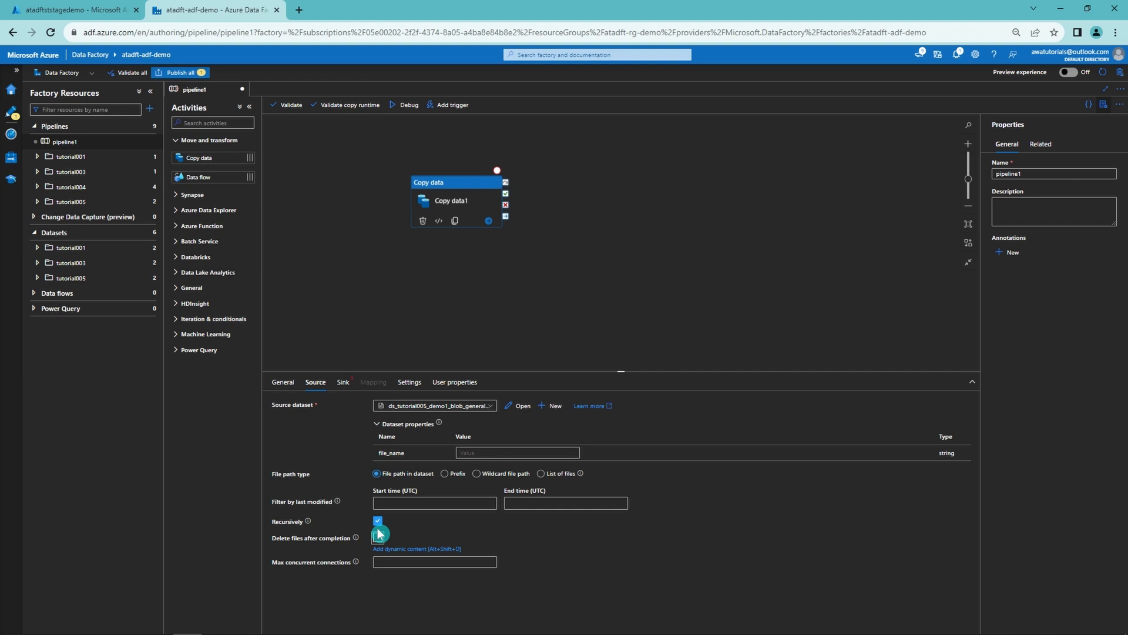
# Step: Choose the tutorial005 demo1 blob general sink dataset as the Copy data activity's sink dataset
pyautogui.click(344, 382)
pyautogui.click(419, 406)
pyautogui.write('sin')
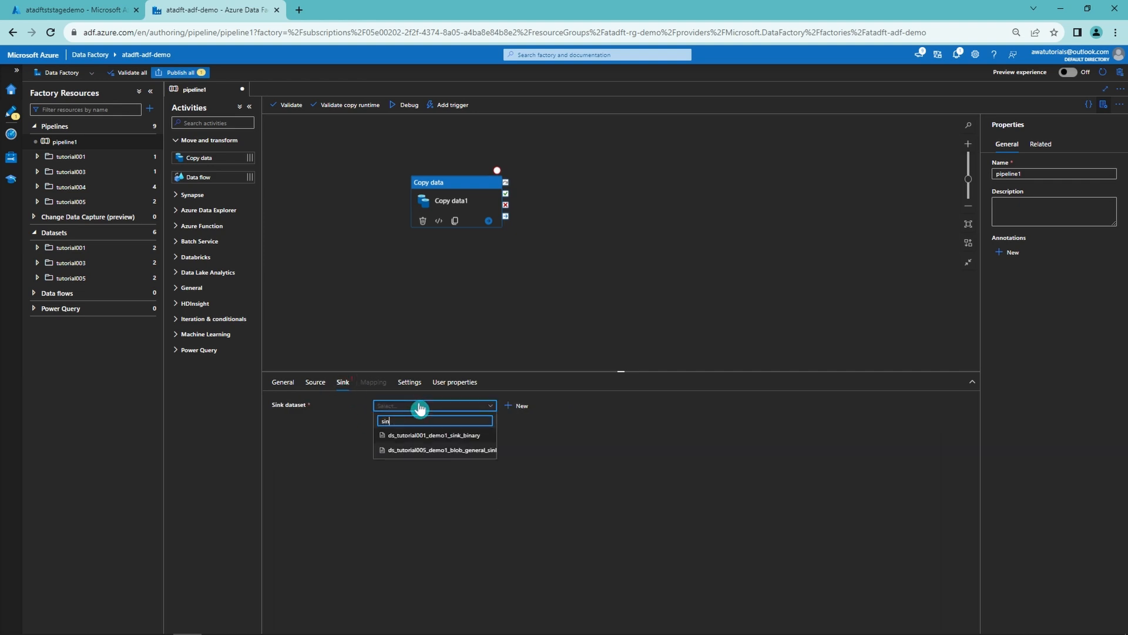
pyautogui.click(463, 450)
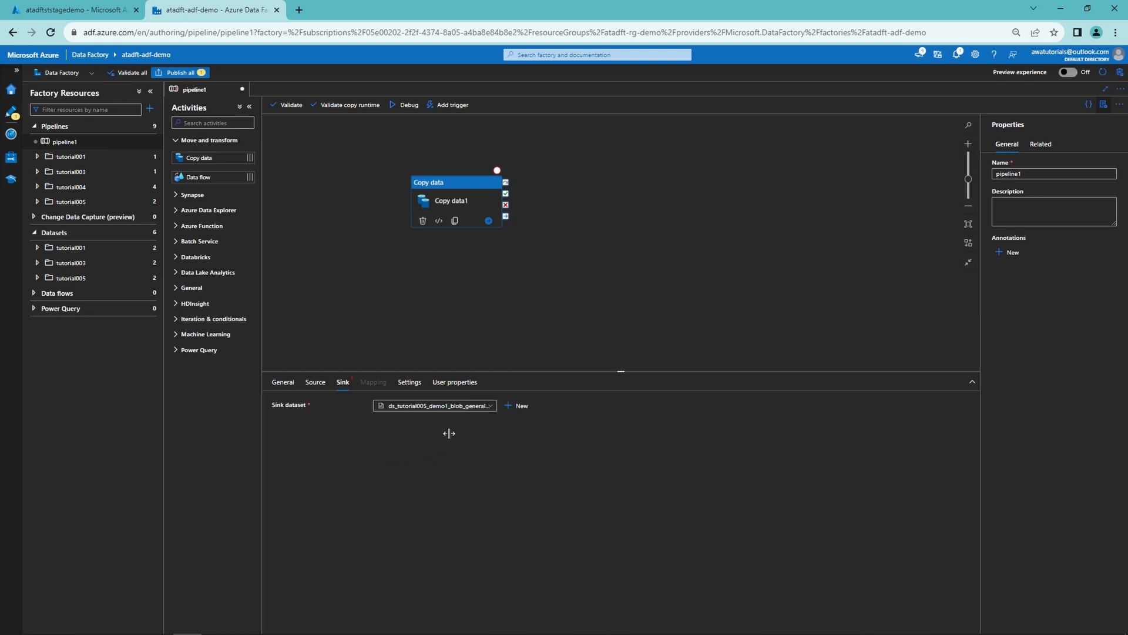
# Step: Examine the Copy data activity's sink properties and general copy settings for fields that accept dynamic content
pyautogui.click(418, 509)
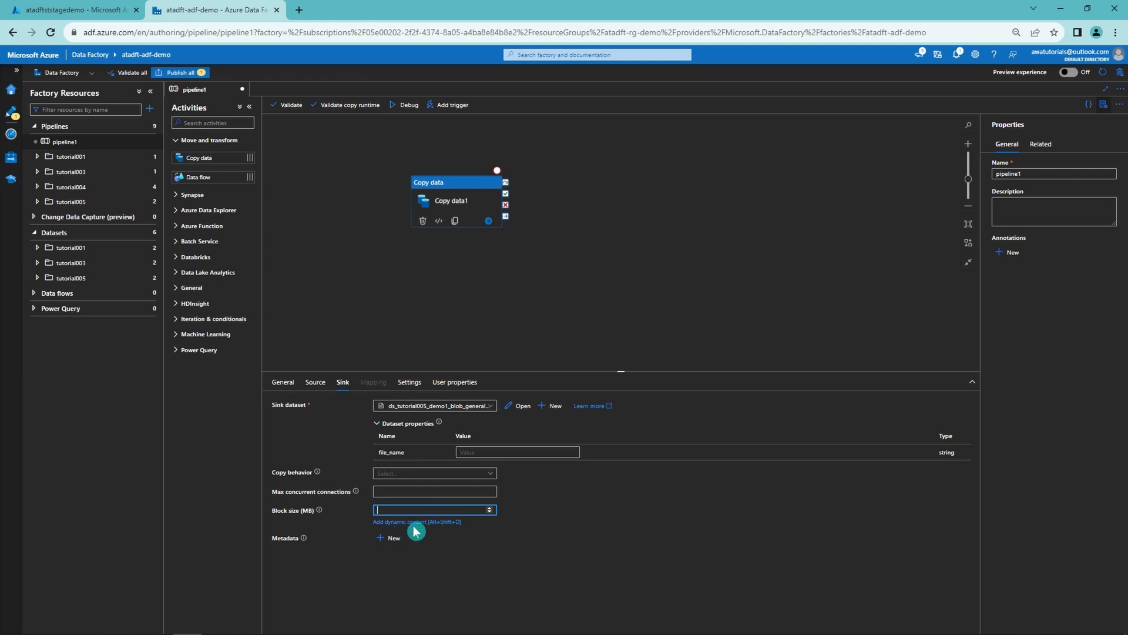
pyautogui.click(490, 452)
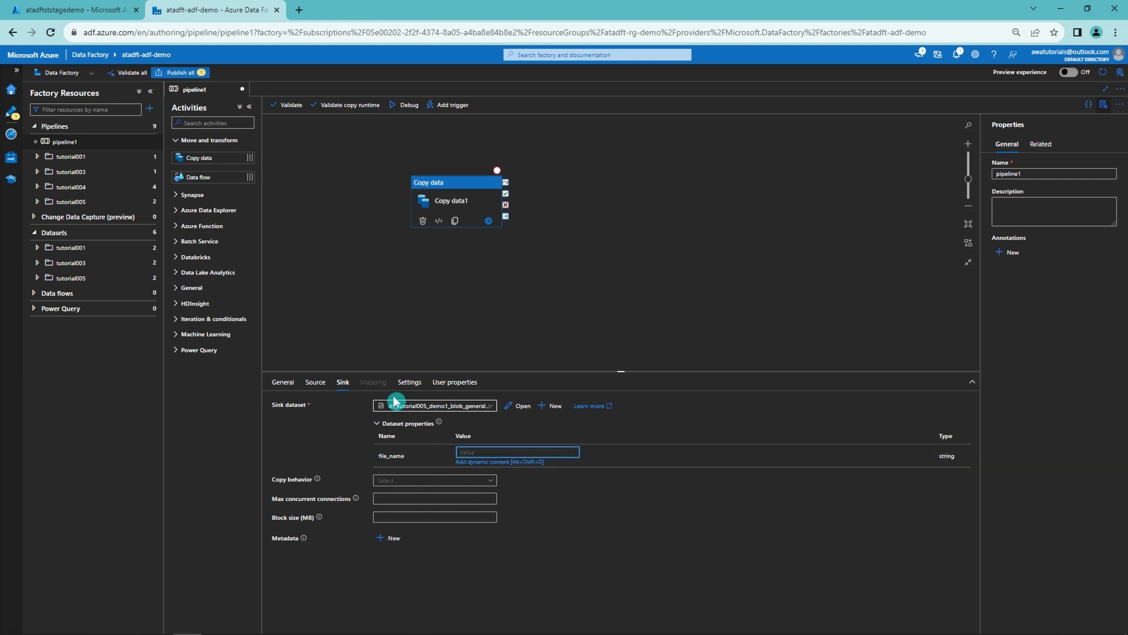
pyautogui.click(407, 385)
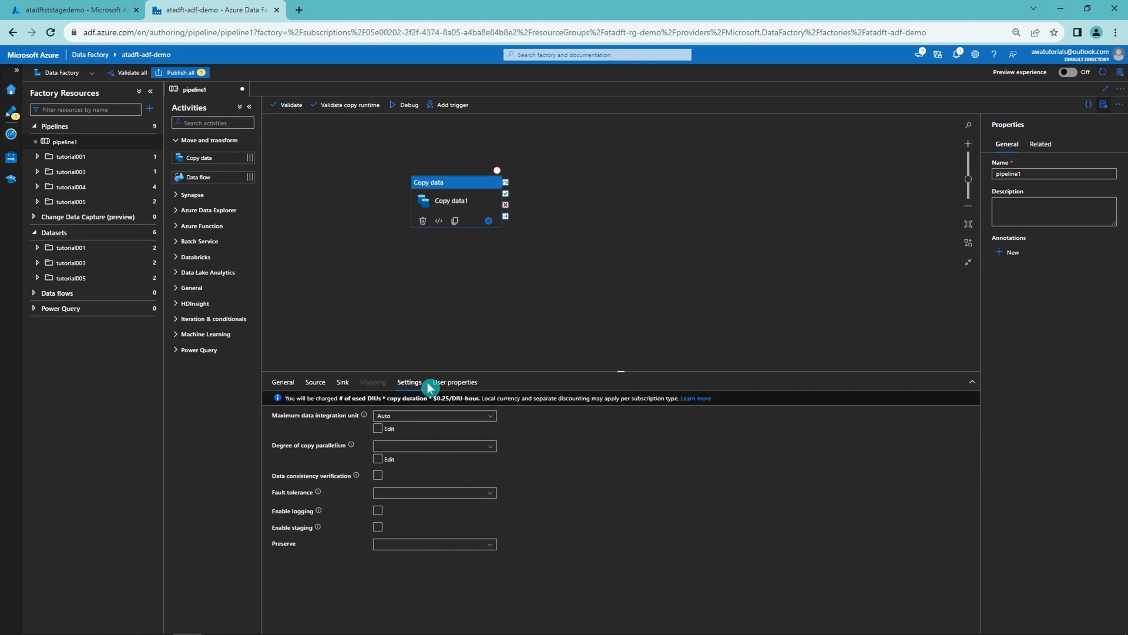
pyautogui.click(419, 445)
pyautogui.click(592, 460)
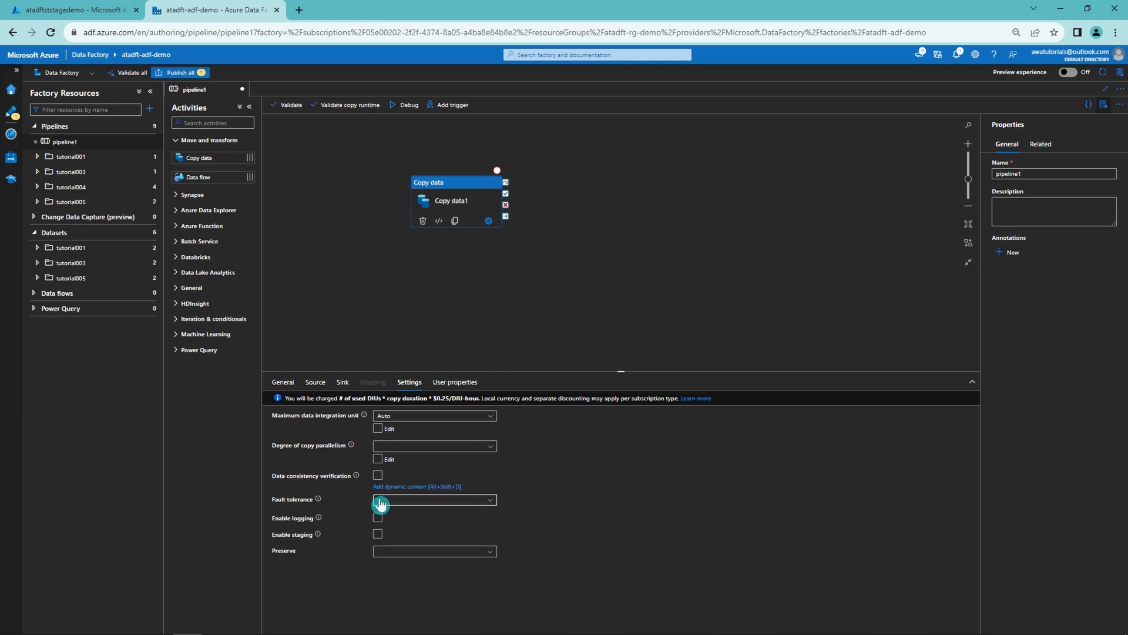
pyautogui.click(377, 511)
pyautogui.click(377, 511)
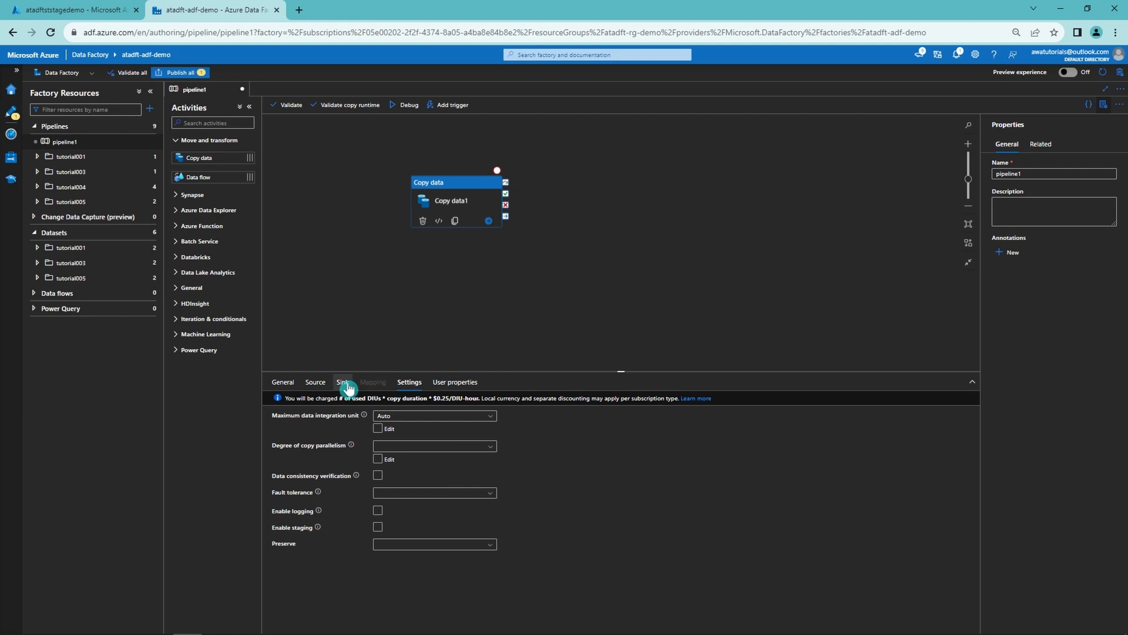
# Step: Open the expression builder for the source dataset's file_name property and browse all function categories from Collection to String functions
pyautogui.click(315, 383)
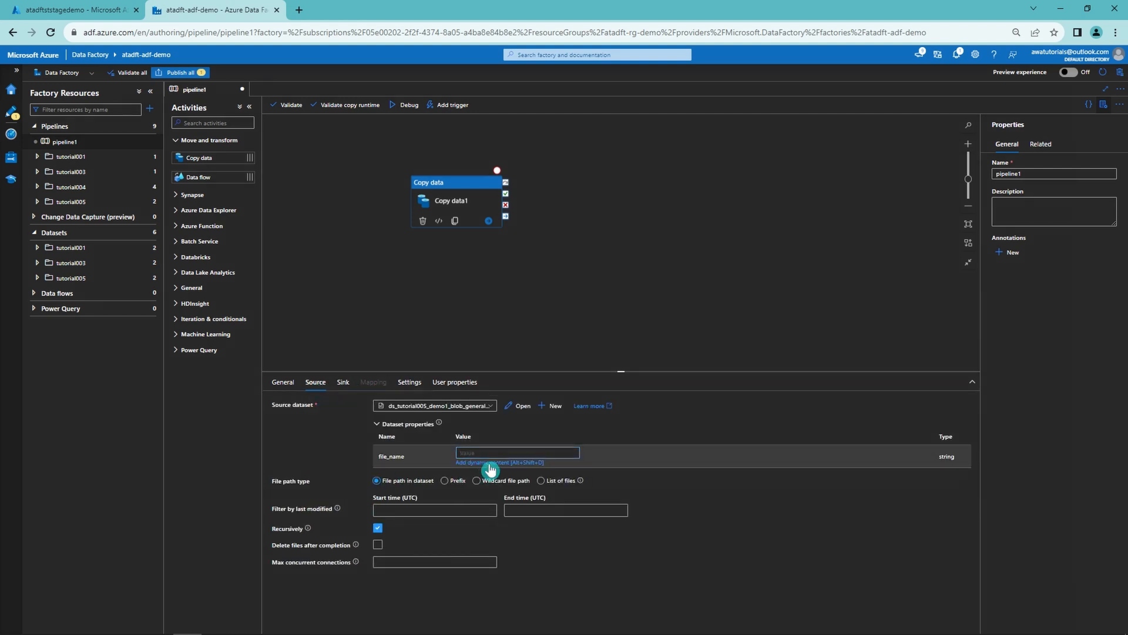
pyautogui.click(491, 463)
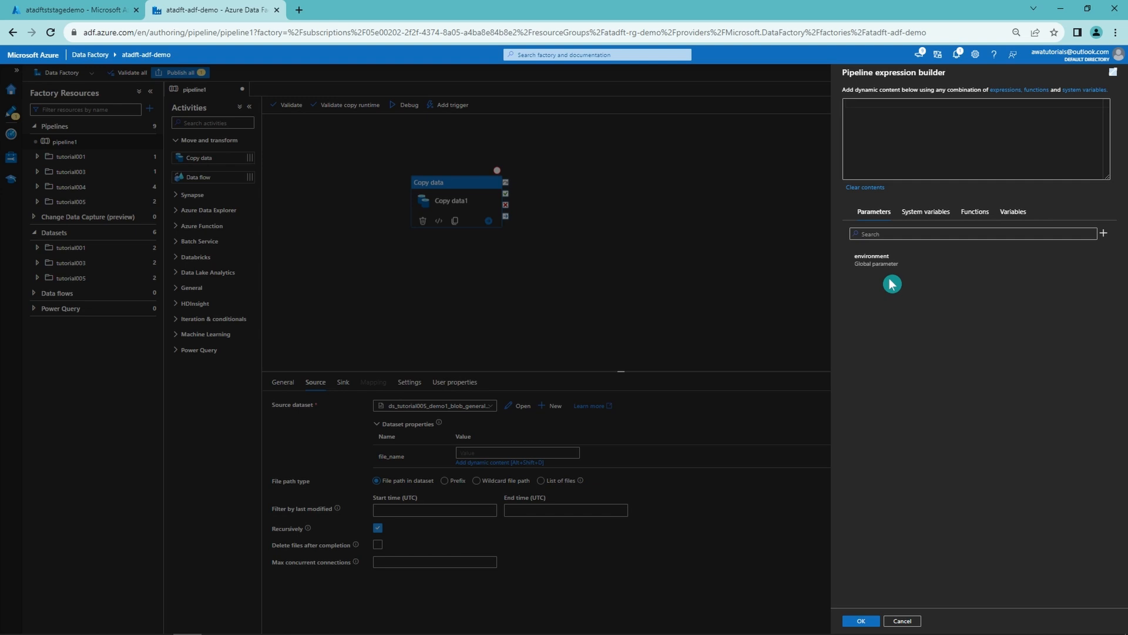
pyautogui.click(970, 213)
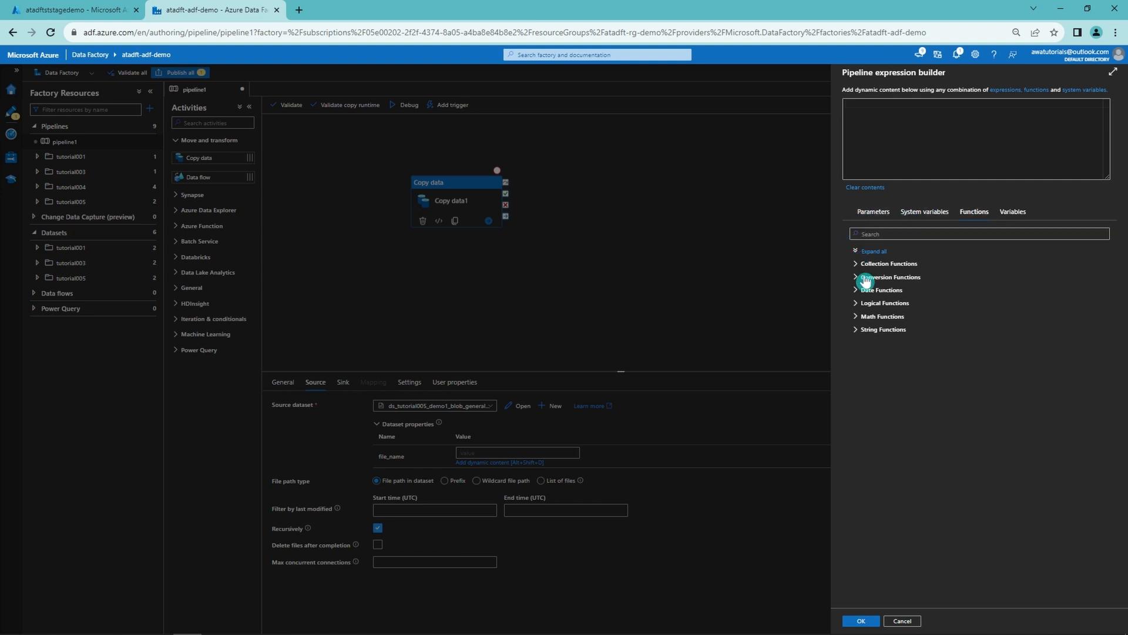
pyautogui.click(868, 251)
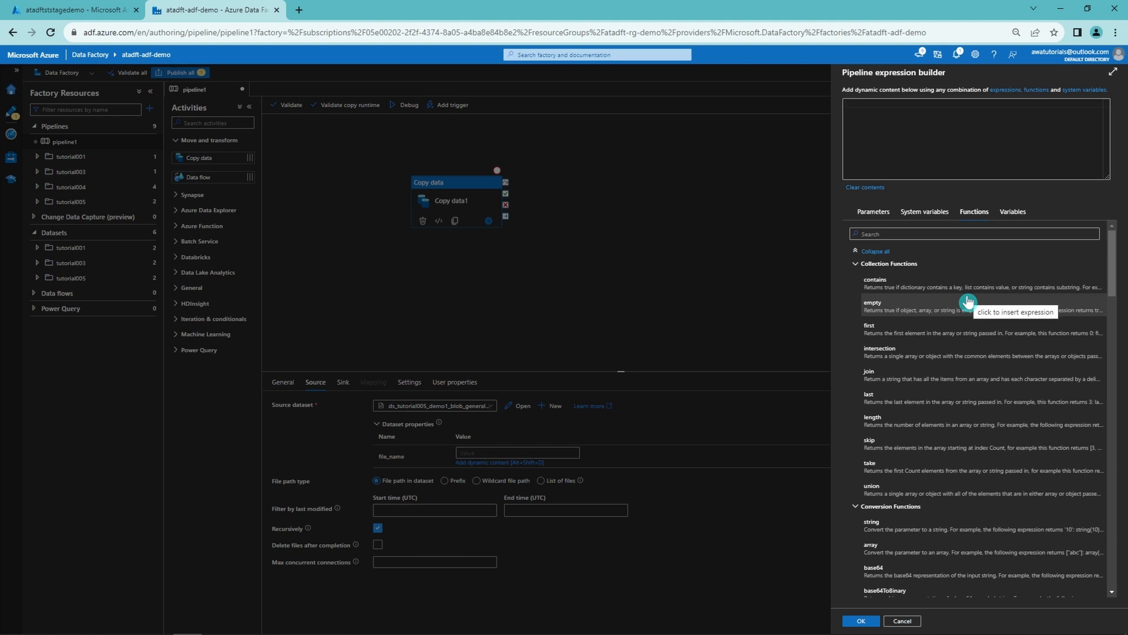
pyautogui.scroll(-4, 968, 302)
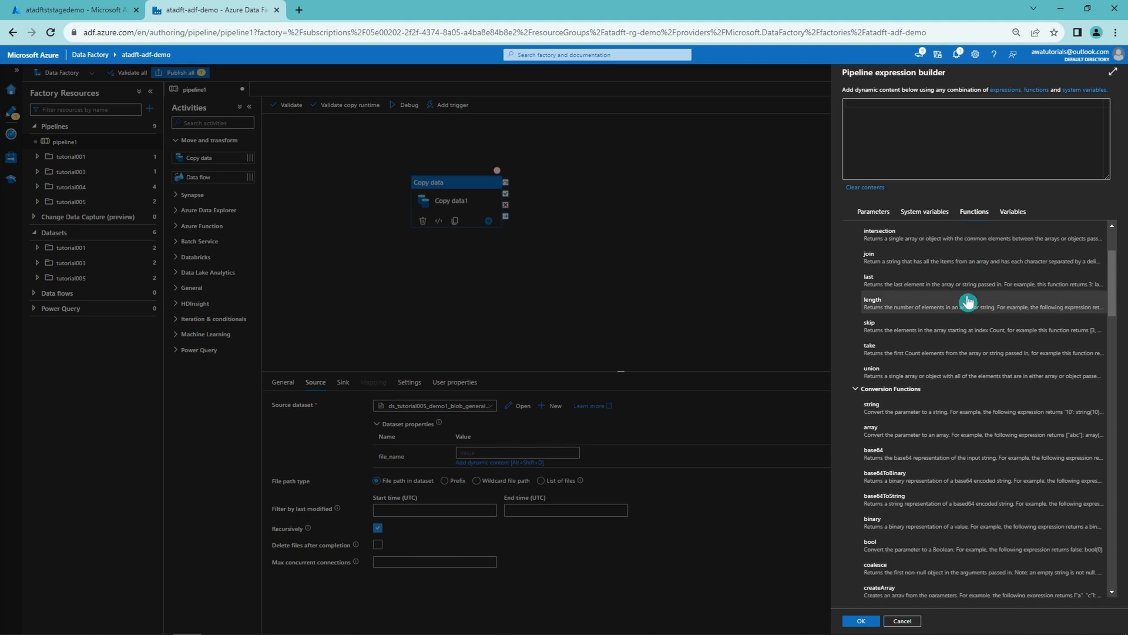
pyautogui.scroll(-3, 968, 301)
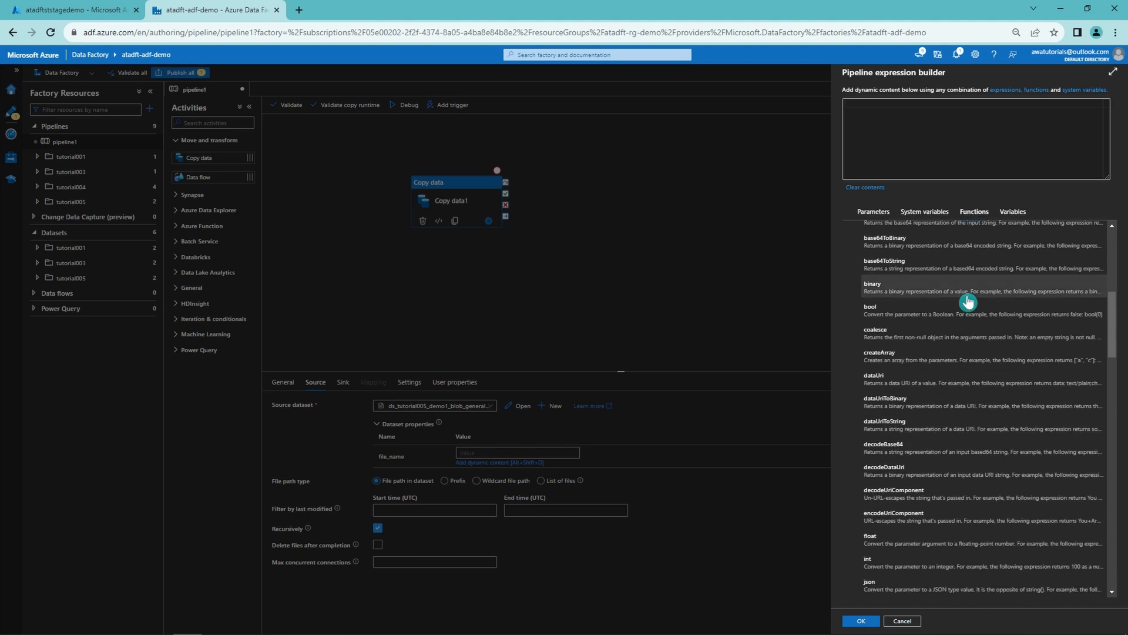
pyautogui.scroll(-6, 968, 301)
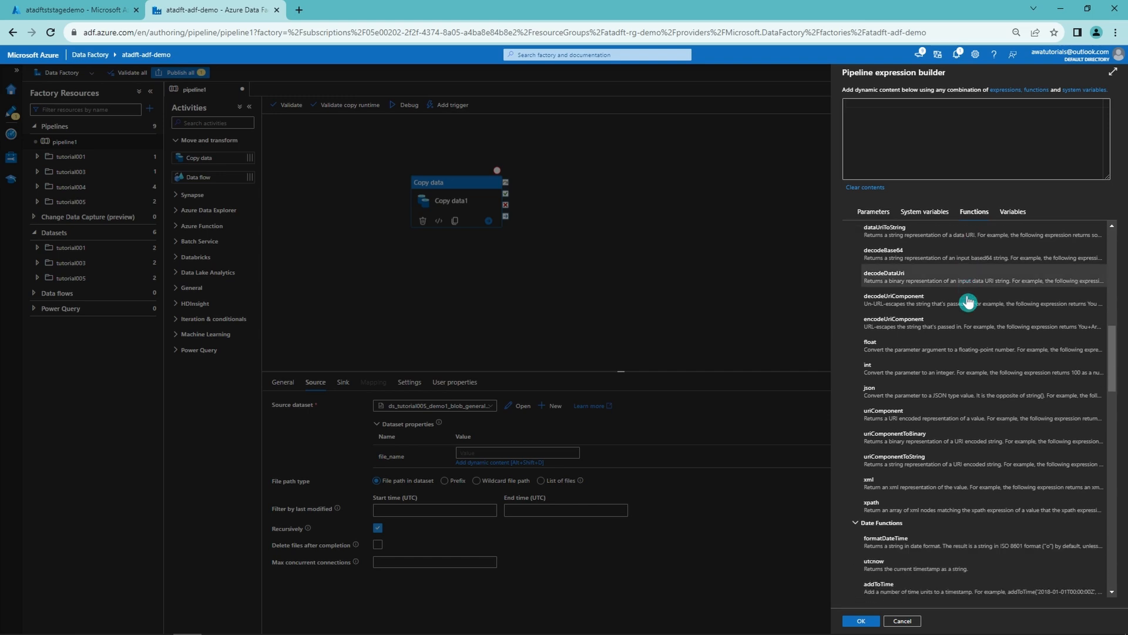
pyautogui.scroll(-7, 967, 302)
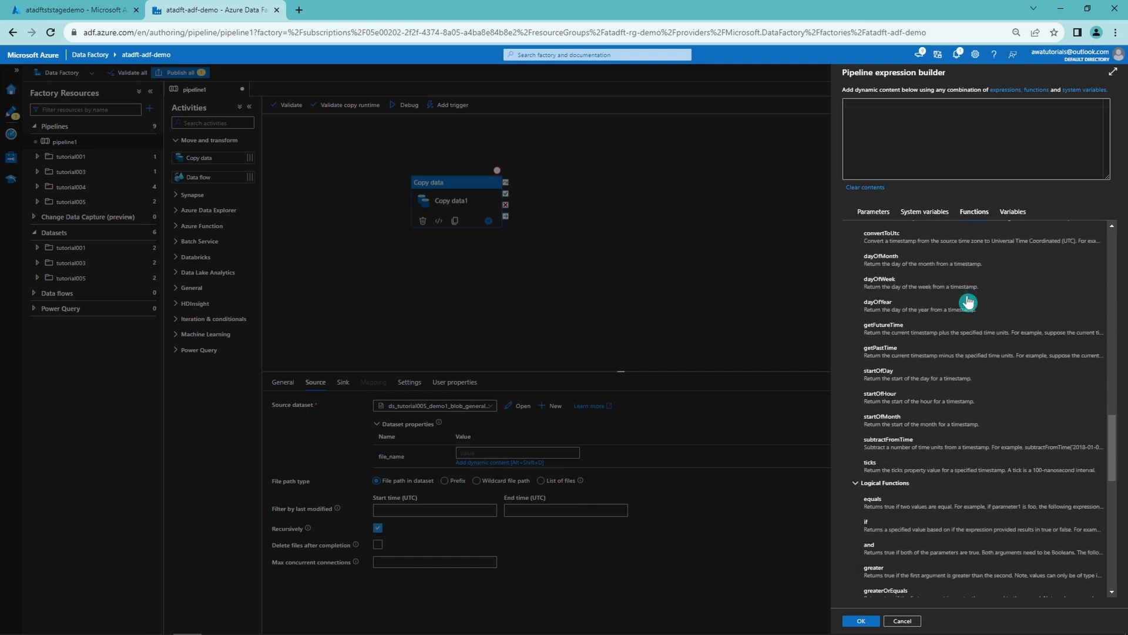
pyautogui.scroll(-1, 967, 301)
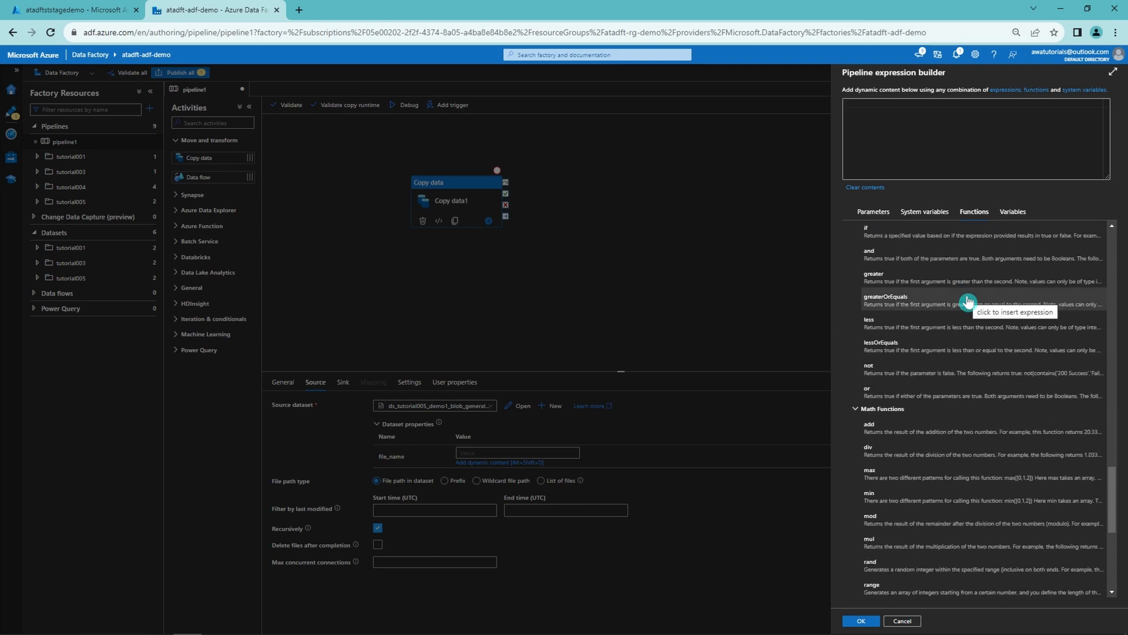
pyautogui.scroll(-4, 968, 301)
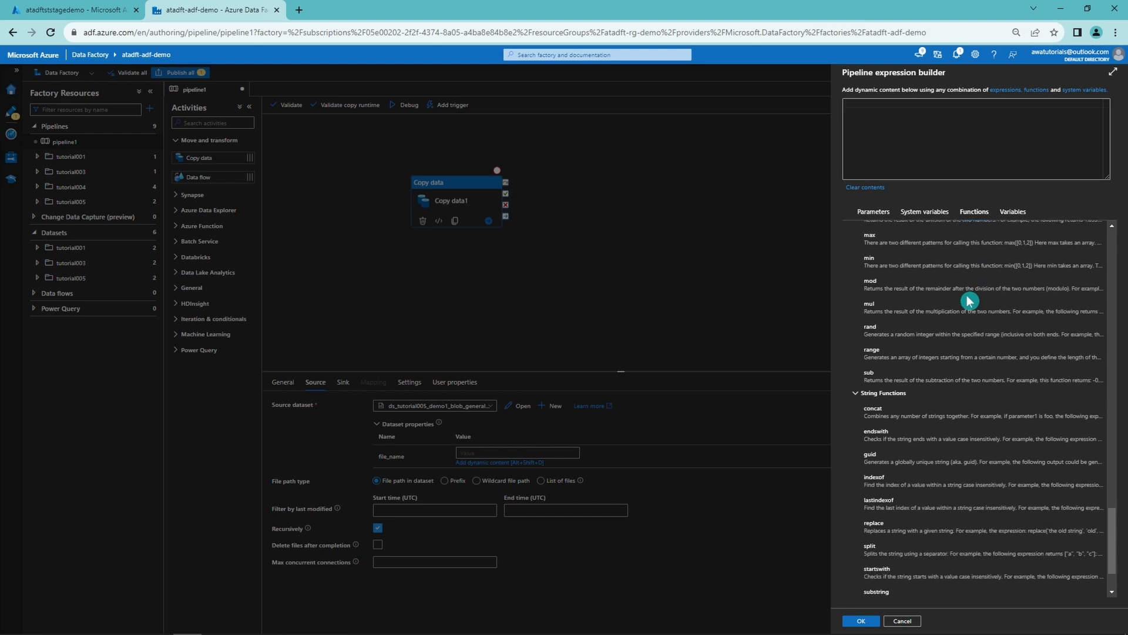
pyautogui.scroll(-1, 968, 301)
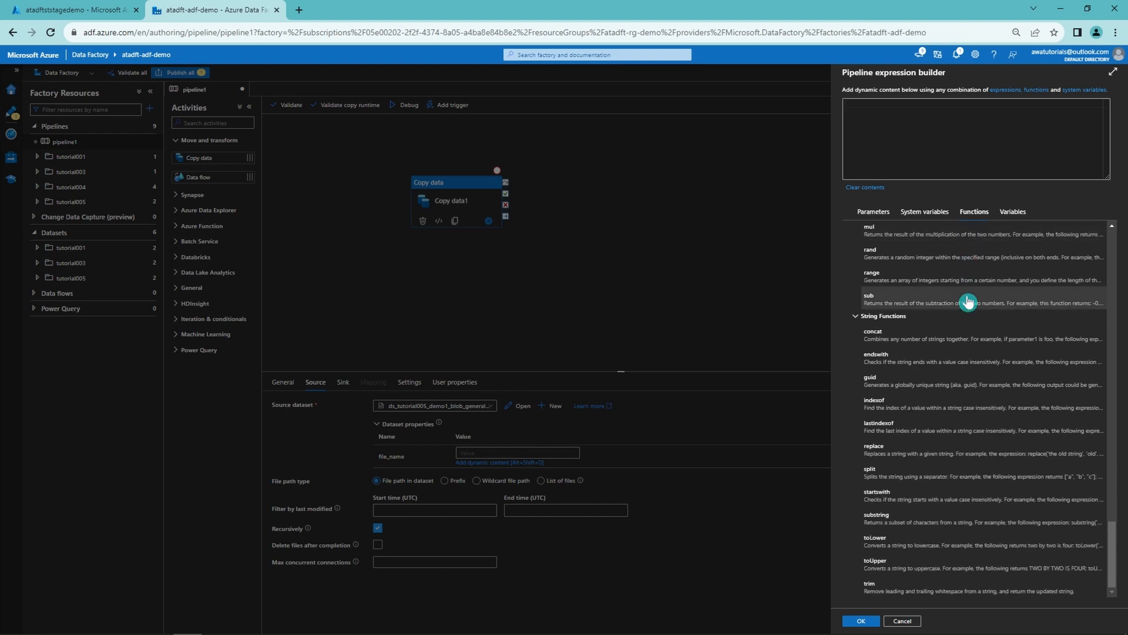
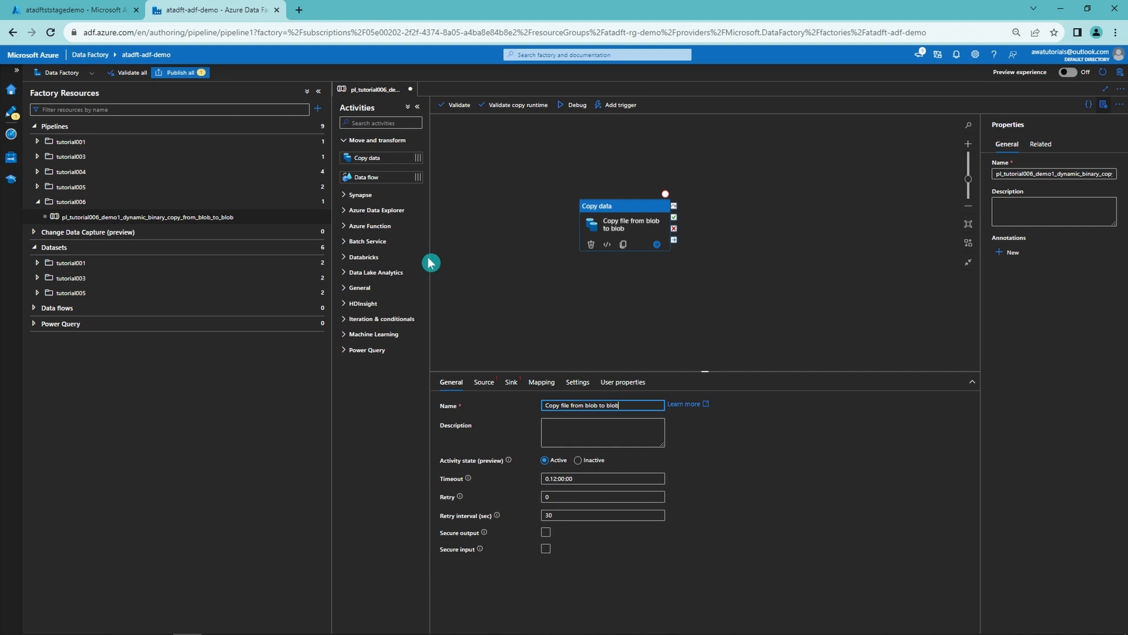
# Step: Create a folder named tutorial006 under Datasets for the blob-to-blob copy pipeline
pyautogui.click(483, 382)
pyautogui.click(322, 246)
pyautogui.click(336, 278)
pyautogui.write('tutorial006')
pyautogui.click(505, 365)
# Step: Start a new dataset in the tutorial006 dataset folder, using Azure Blob Storage as the data store and Binary as the format
pyautogui.click(311, 309)
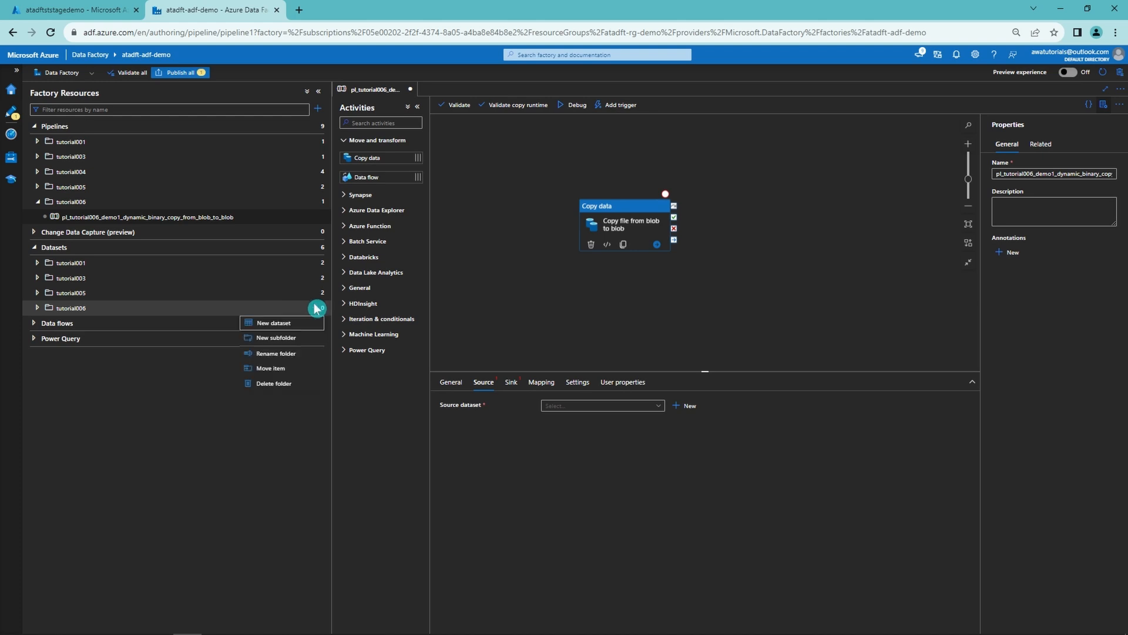
pyautogui.click(298, 322)
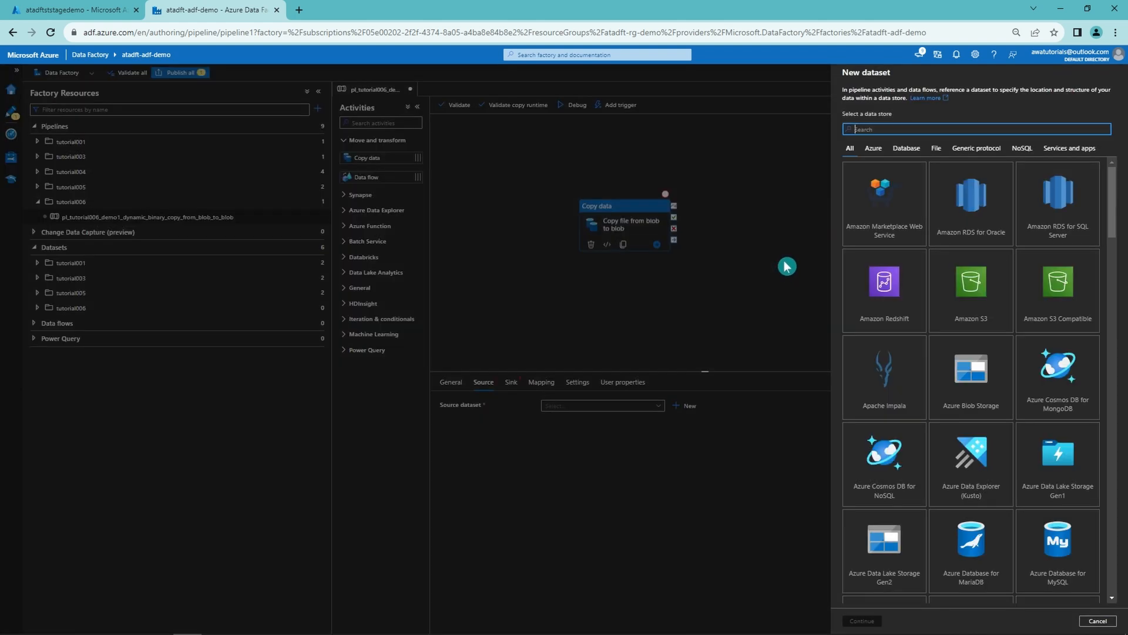
pyautogui.click(968, 376)
pyautogui.click(861, 621)
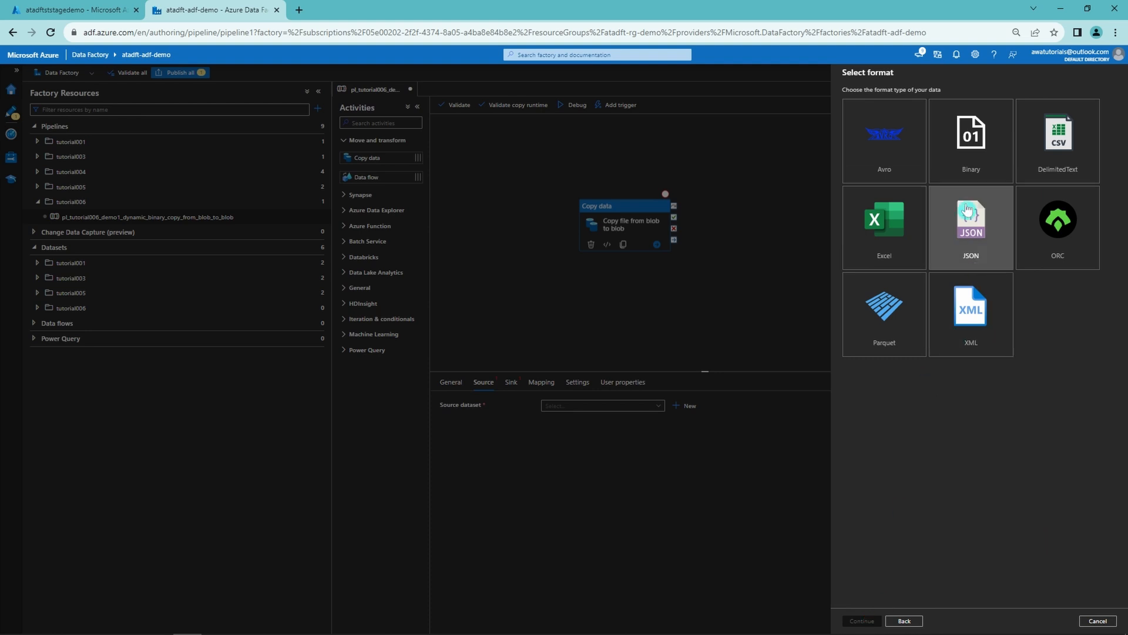
pyautogui.click(964, 154)
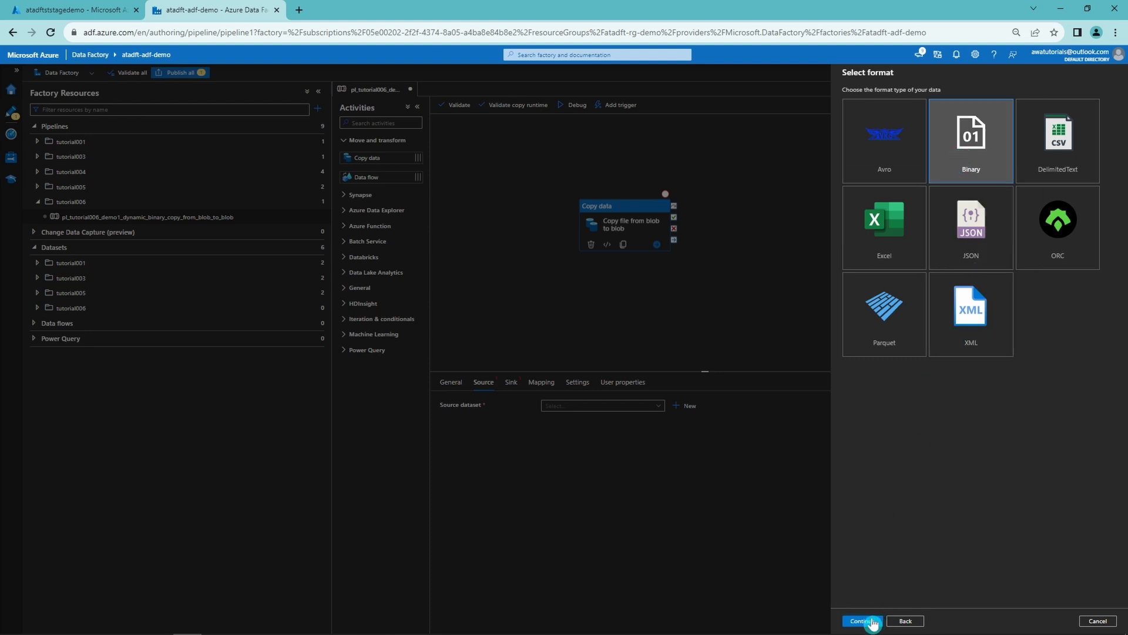
pyautogui.click(863, 620)
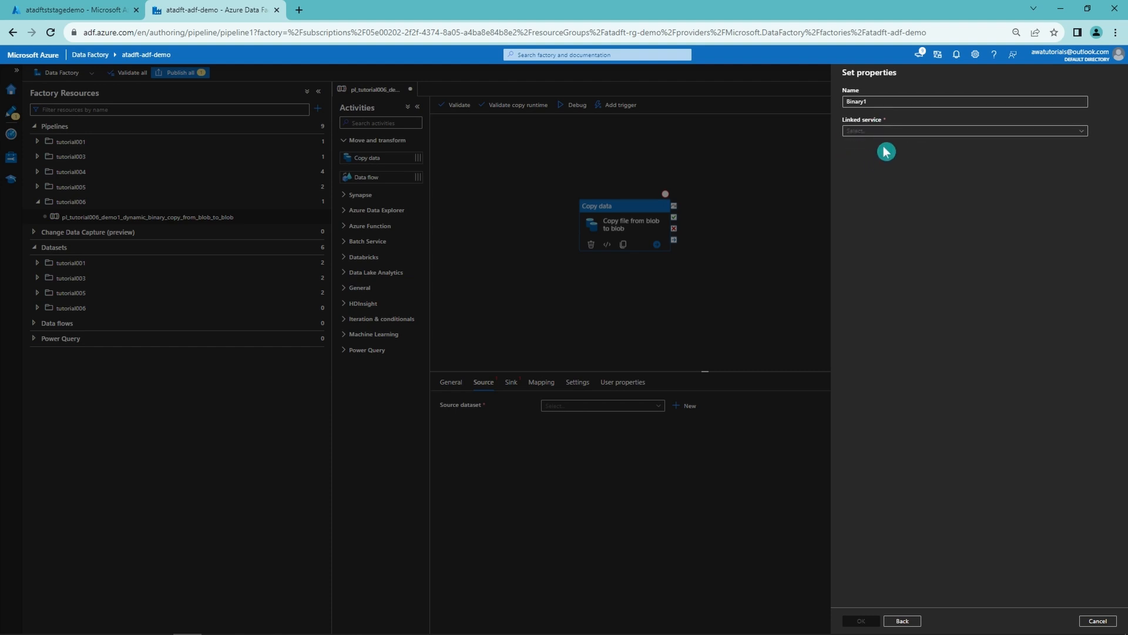
# Step: Switch to the atadftststagedemo storage account in the Azure portal and examine the content of file.txt in the tutorial006-source container
pyautogui.click(99, 12)
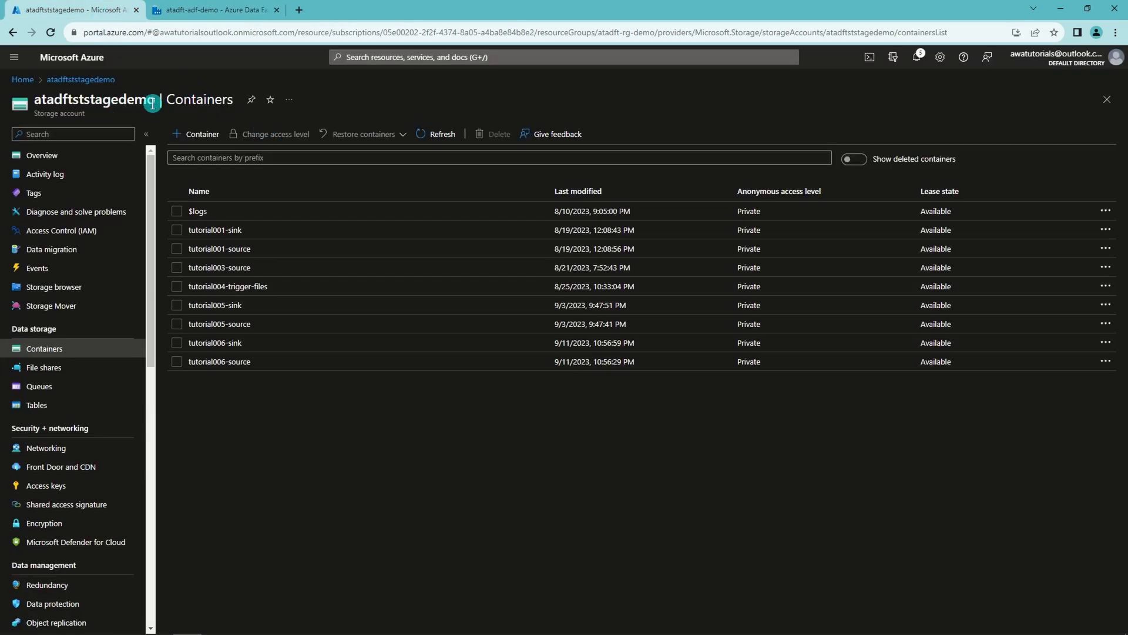
pyautogui.moveTo(153, 104); pyautogui.dragTo(33, 102)
pyautogui.click(257, 371)
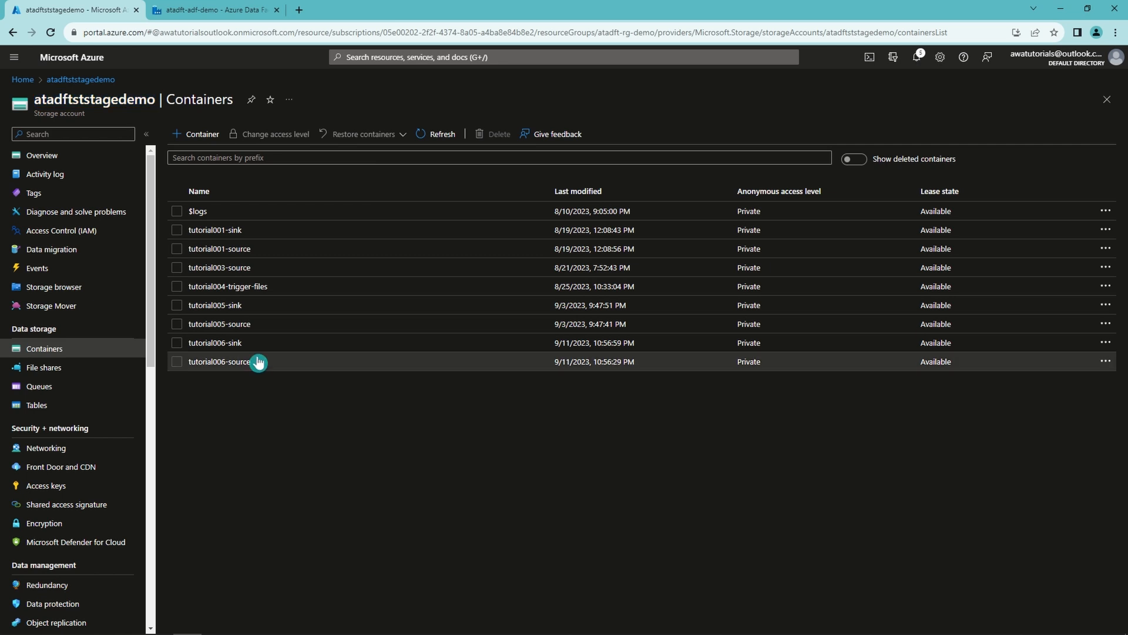
pyautogui.click(228, 365)
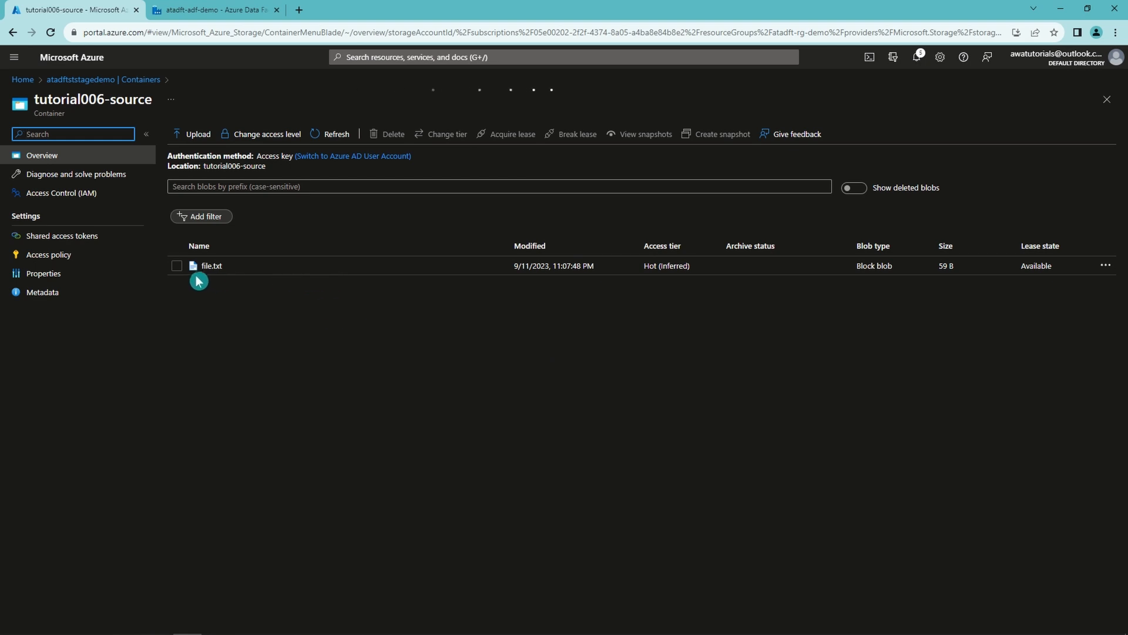
pyautogui.click(211, 267)
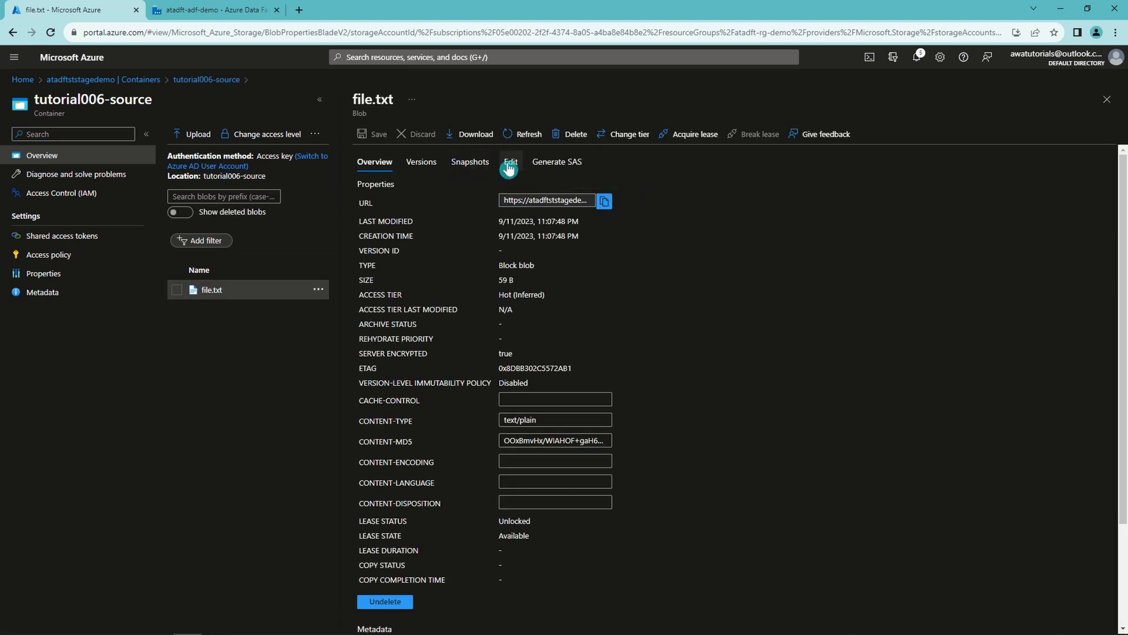
pyautogui.click(509, 168)
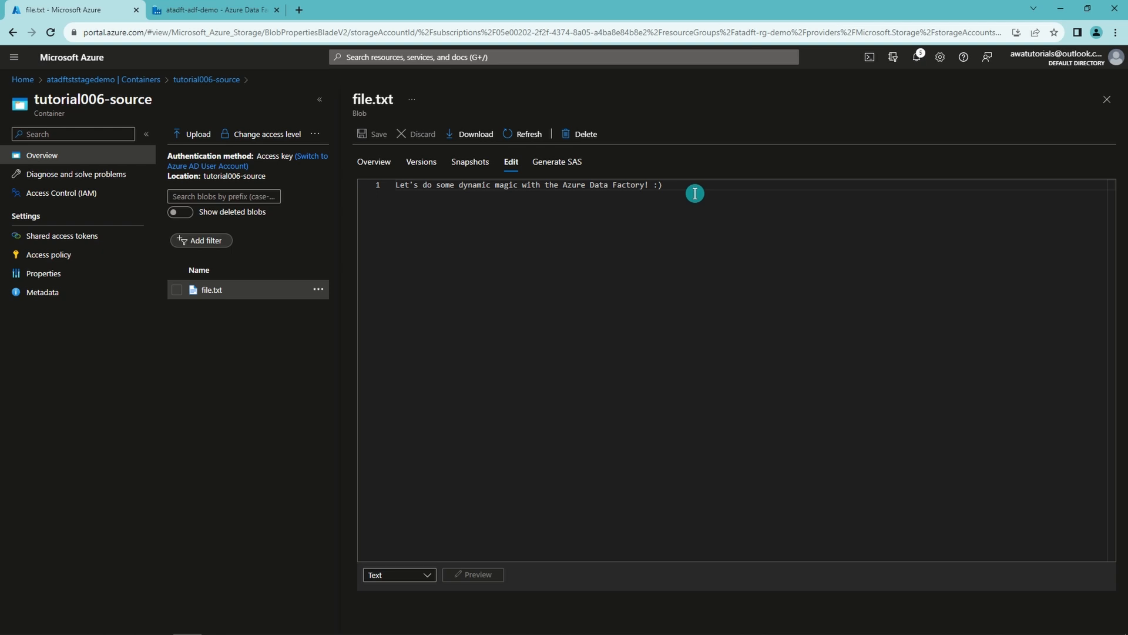
pyautogui.moveTo(694, 191); pyautogui.dragTo(379, 187)
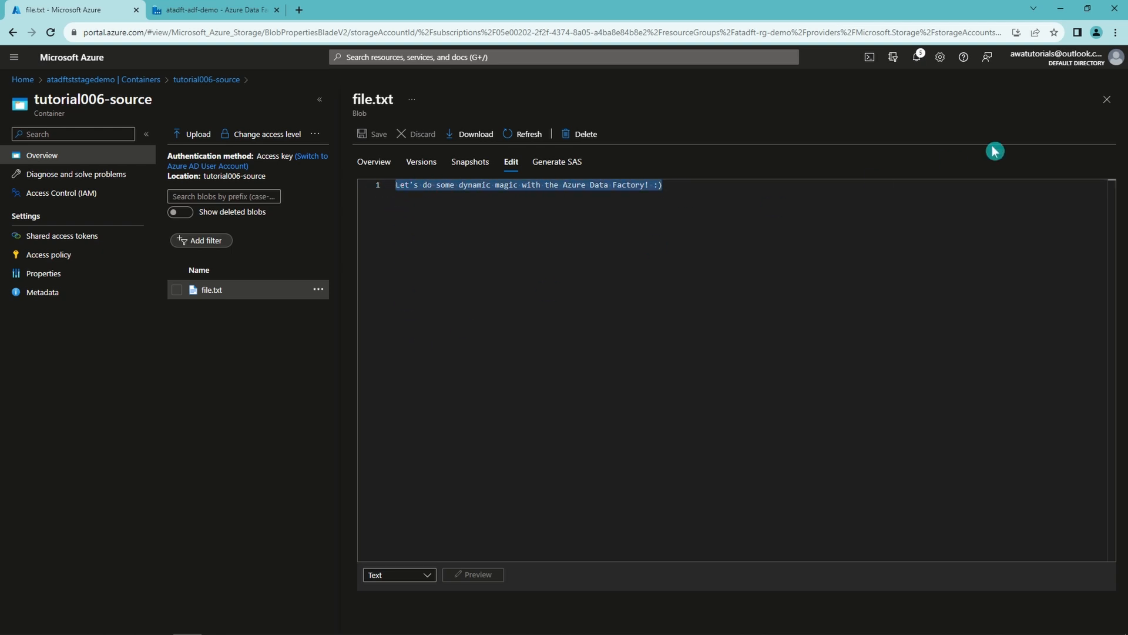
# Step: Close file.txt and check the contents of the tutorial006-sink container in the atadftststagedemo storage account
pyautogui.click(1108, 101)
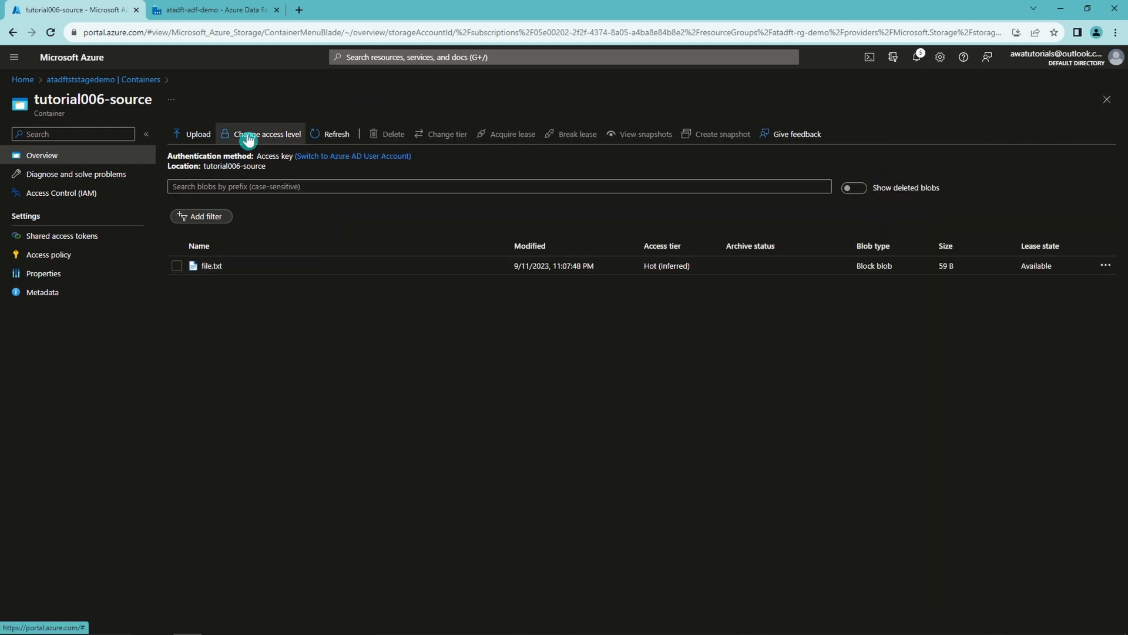
pyautogui.click(121, 80)
pyautogui.click(222, 344)
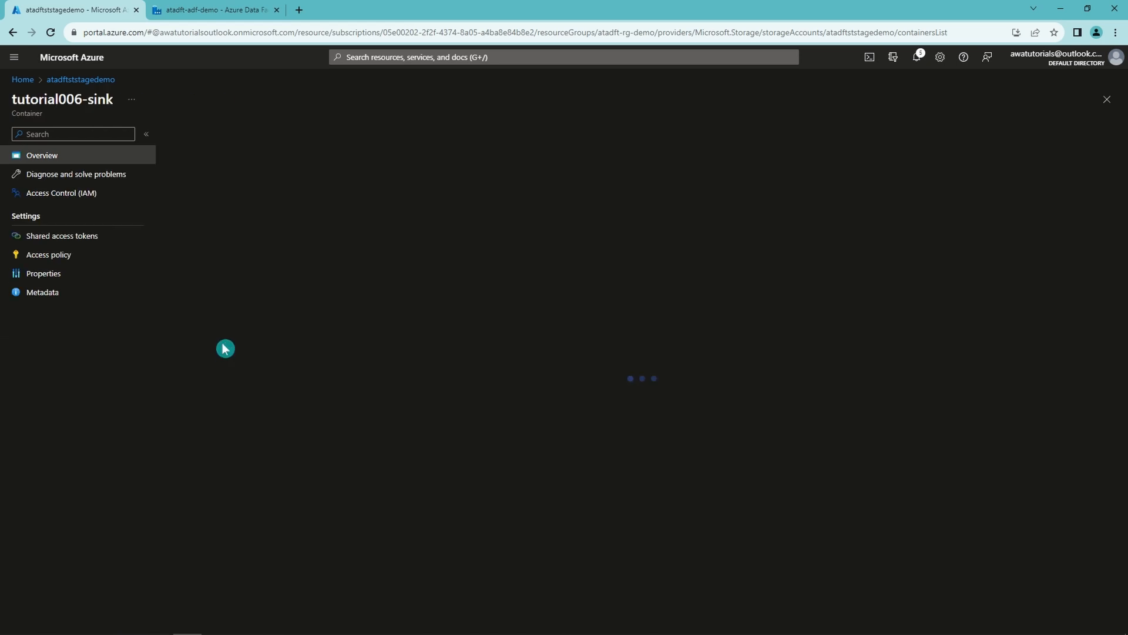
pyautogui.click(106, 79)
# Step: Back in Azure Data Factory, name the new dataset ds_tutorial006_demo1_blob_filetxt_source_binary and choose ls_st_blob_stage as its linked service
pyautogui.click(225, 7)
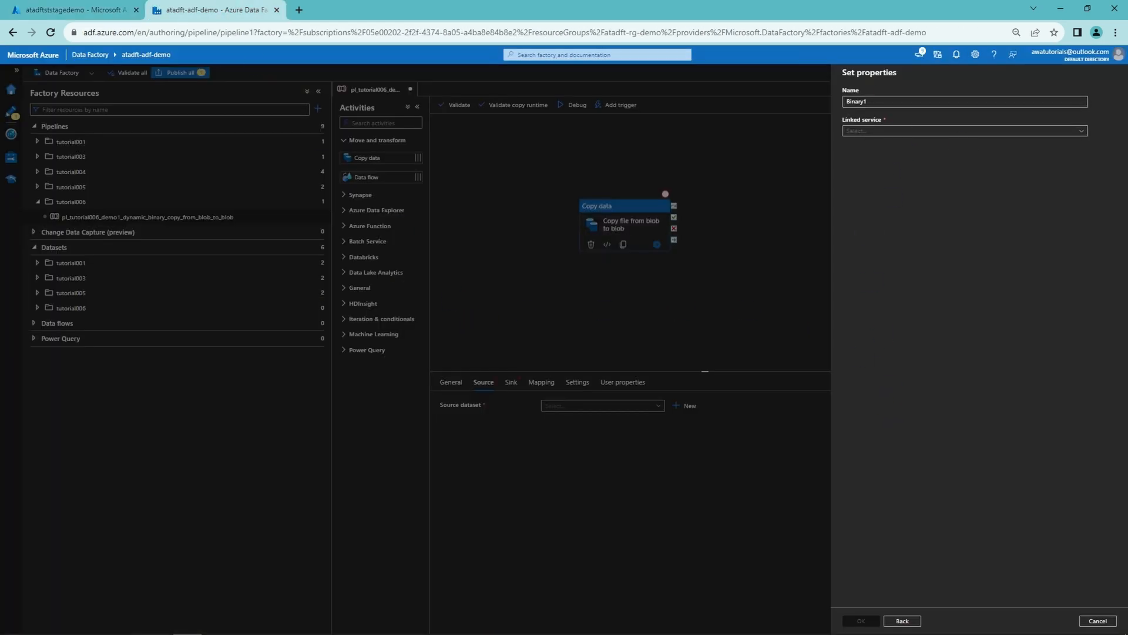
pyautogui.hotkey('ctrl', 'a')
pyautogui.write('ds_tutorial006_demo1_blob_filetxt_source_binary')
pyautogui.click(974, 131)
pyautogui.click(904, 176)
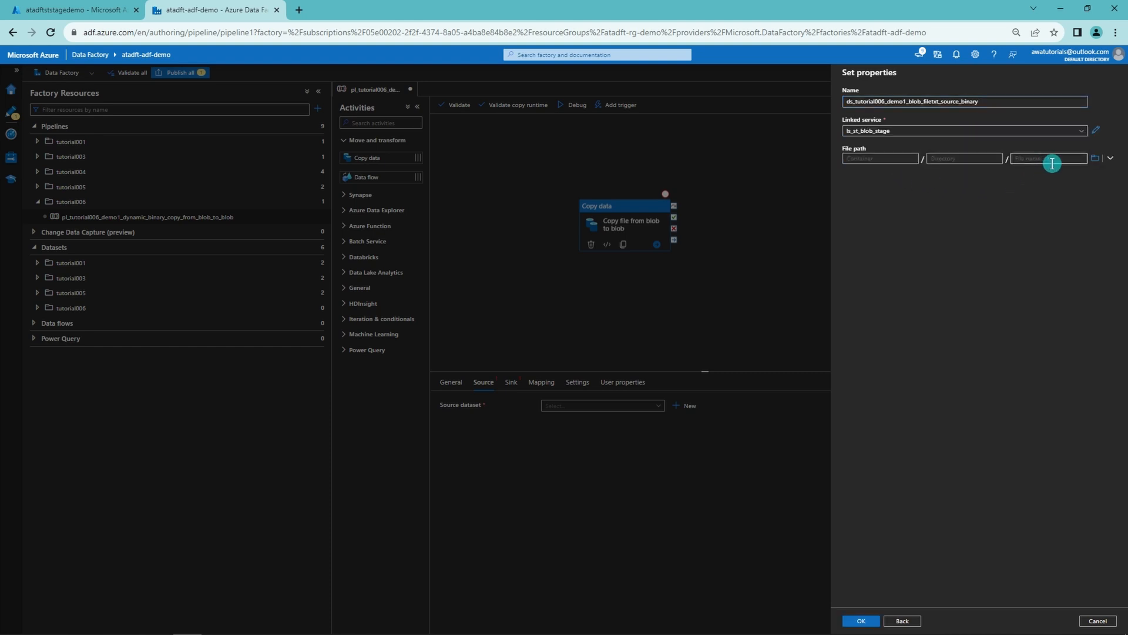
# Step: Set the source dataset's file path to file.txt in the tutorial006-source container and create the dataset
pyautogui.click(1090, 166)
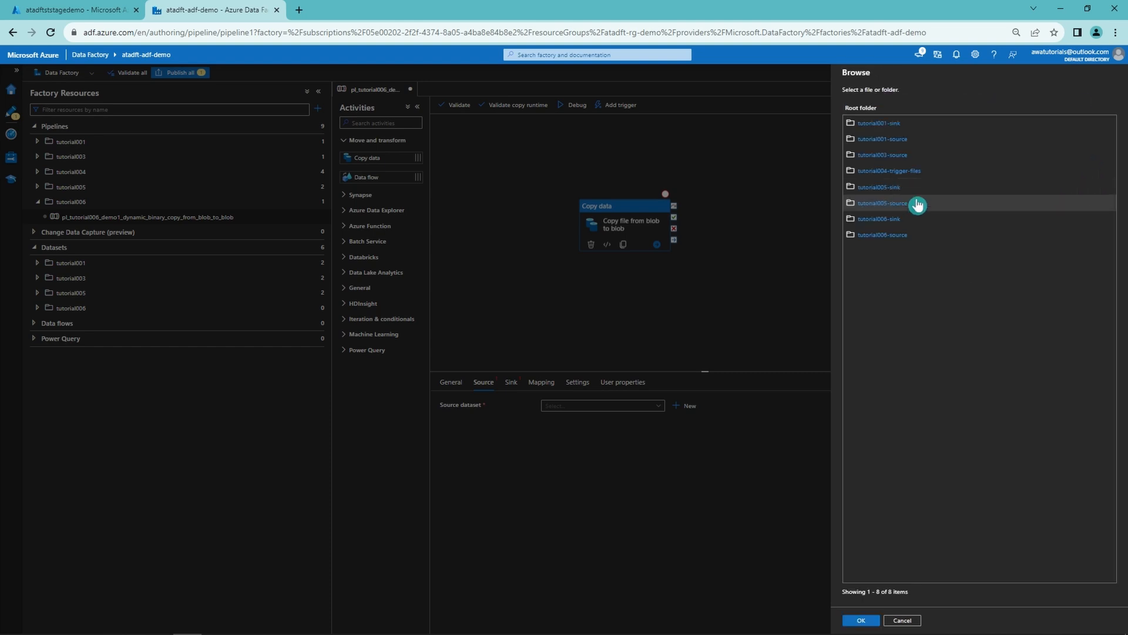
pyautogui.click(911, 235)
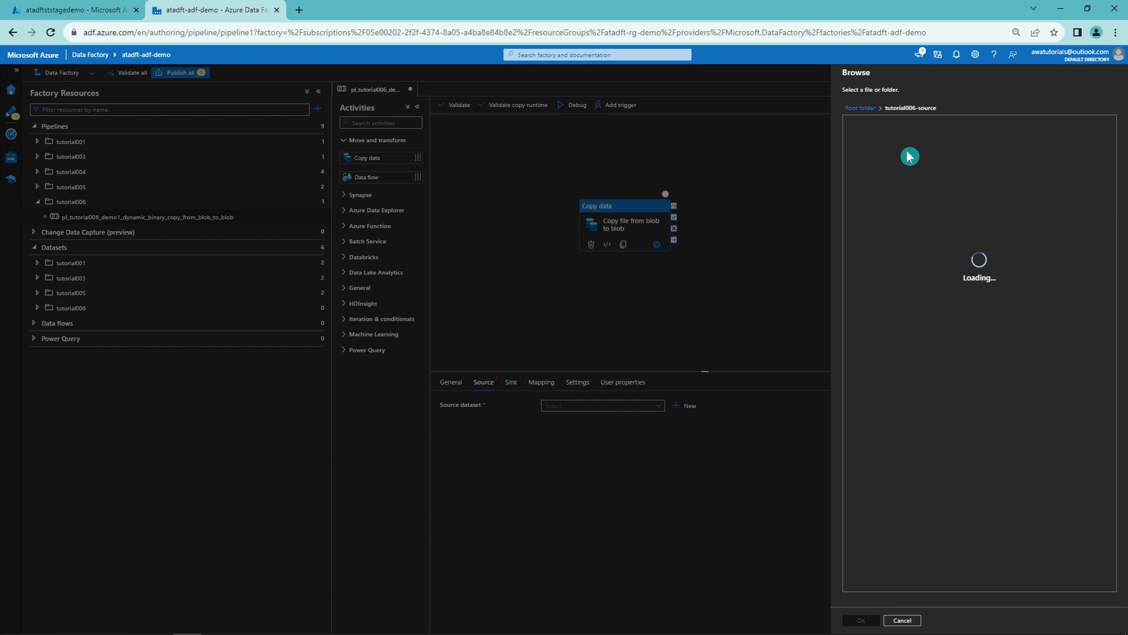
pyautogui.click(867, 124)
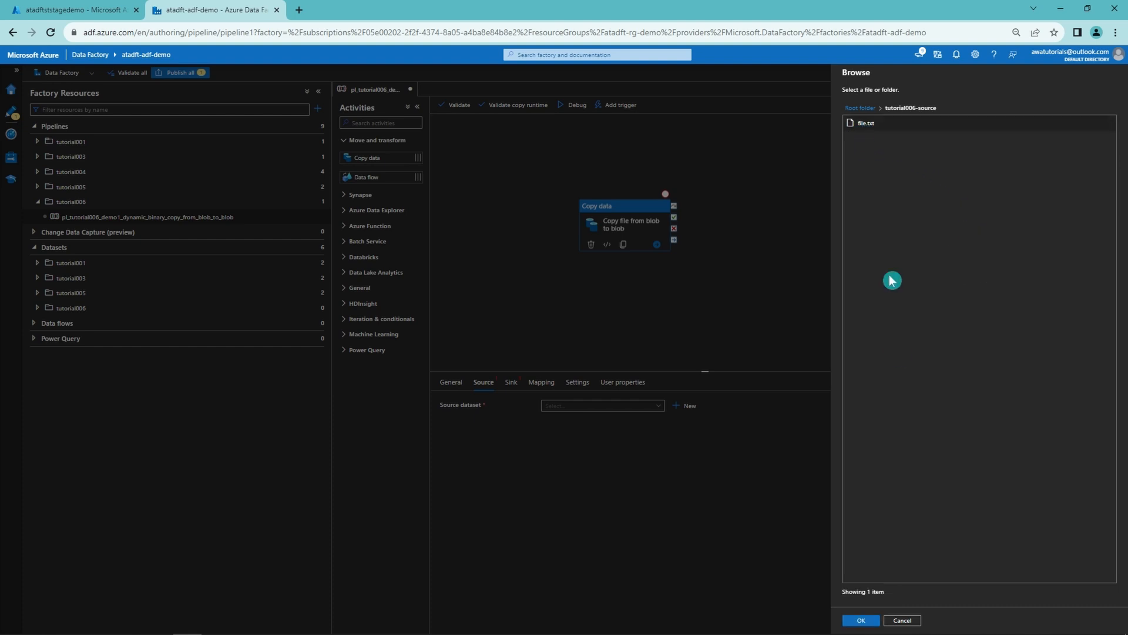
pyautogui.click(859, 620)
pyautogui.click(863, 621)
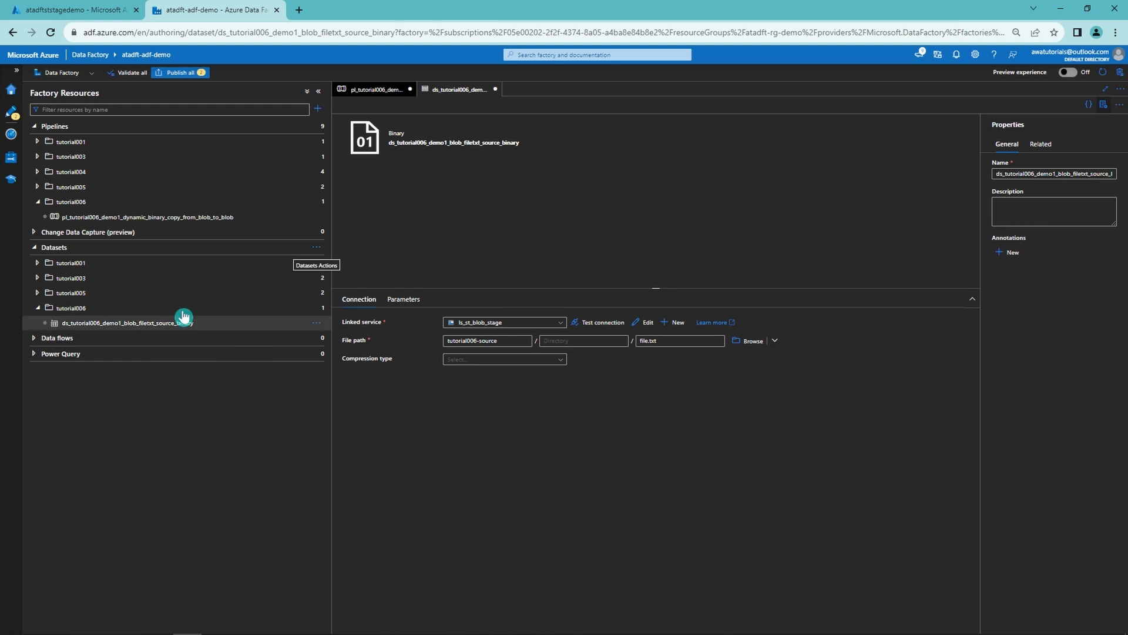
# Step: Start another dataset in the tutorial006 dataset folder, using Azure Blob Storage as the data store and Binary as the format
pyautogui.click(312, 308)
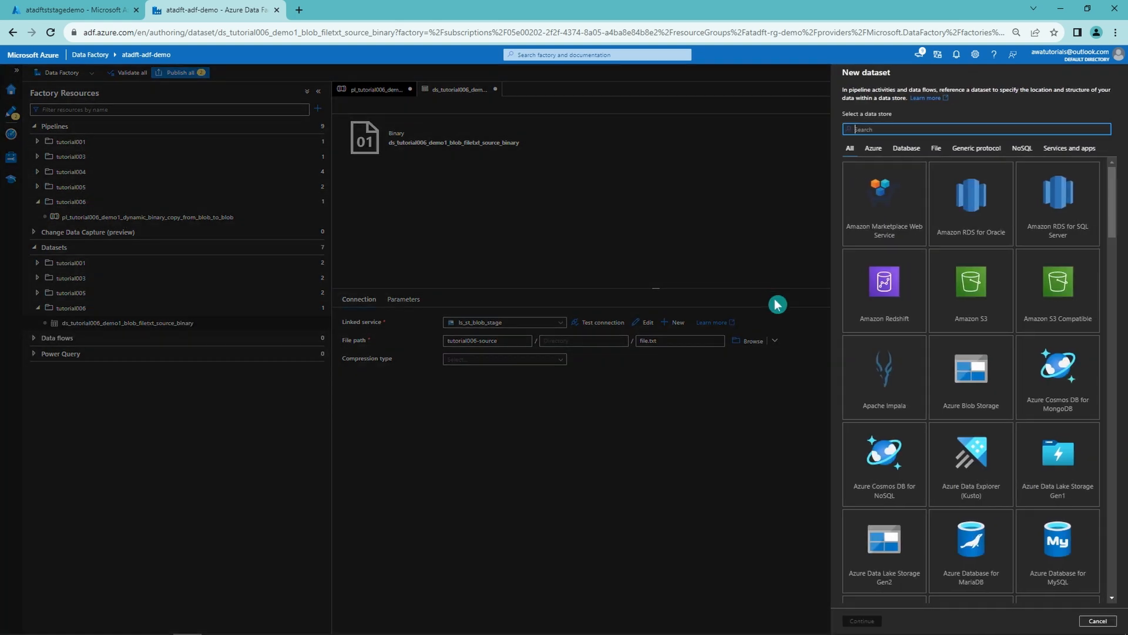
pyautogui.click(305, 324)
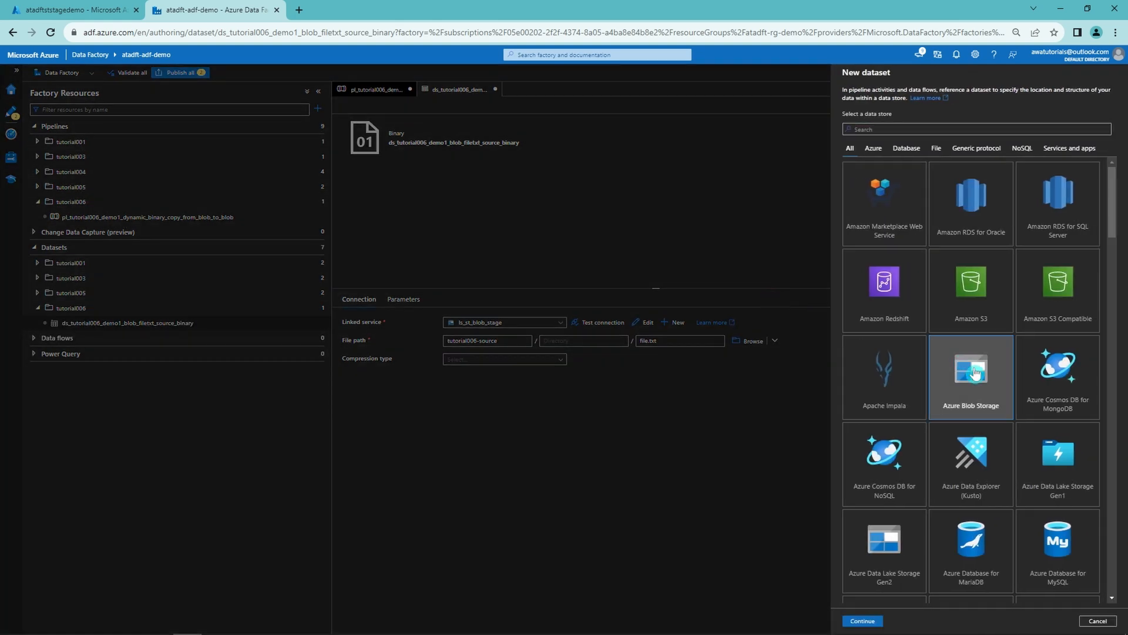
pyautogui.click(863, 621)
pyautogui.click(987, 168)
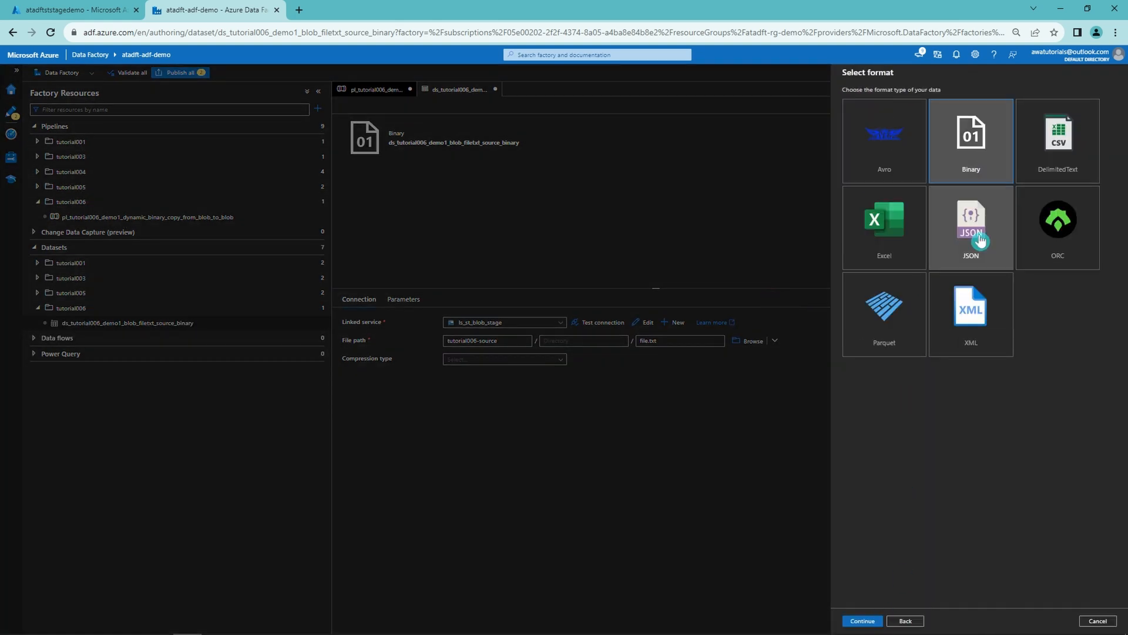
pyautogui.click(863, 621)
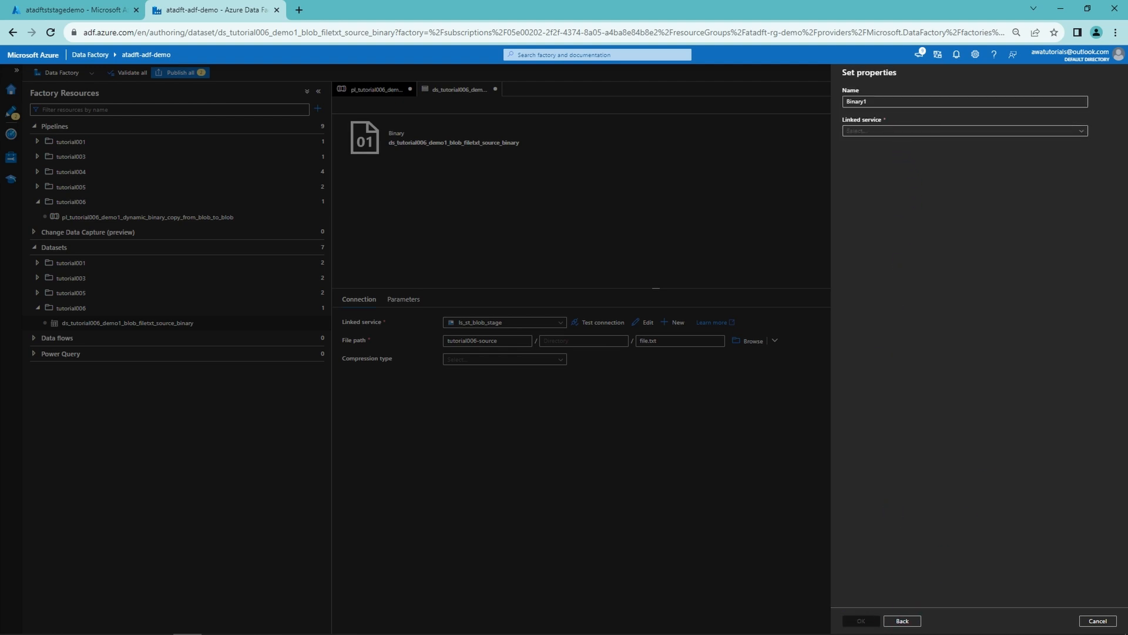
# Step: Name the new dataset ds_tutorial006_demo1_blob_dynamic_sink_binary and choose ls_st_blob_stage as its linked service
pyautogui.hotkey('ctrl', 'a')
pyautogui.write('ds_tutorial006_demo1_blob_dynamic_sink_binary')
pyautogui.click(944, 131)
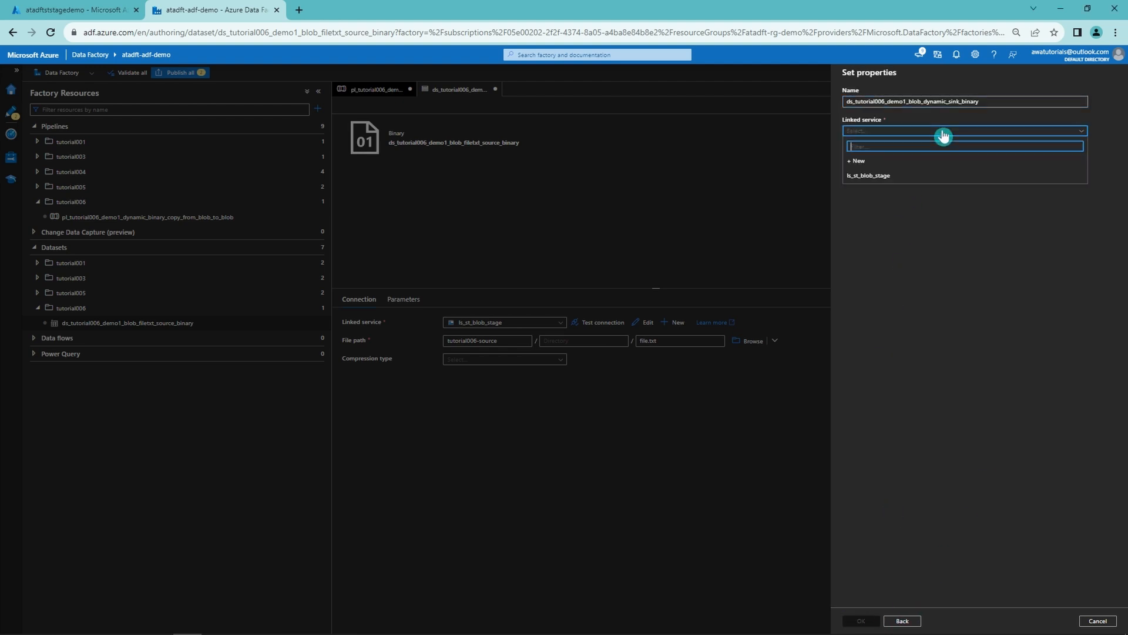
pyautogui.click(905, 178)
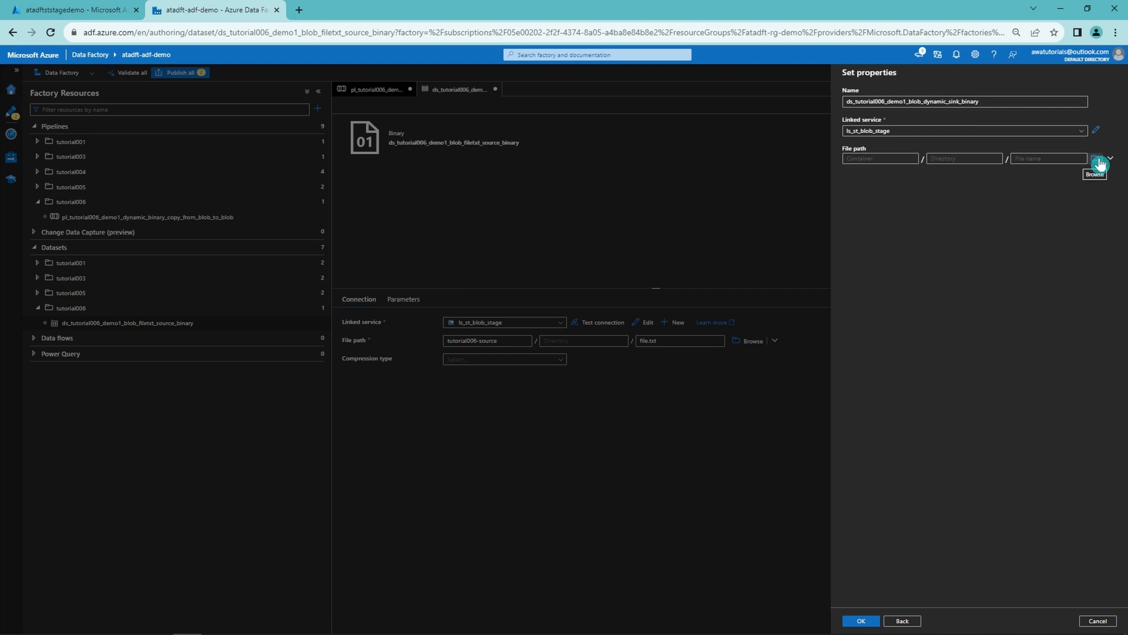
# Step: Set the sink dataset's file path to the tutorial006-sink container and create the dataset
pyautogui.click(1095, 162)
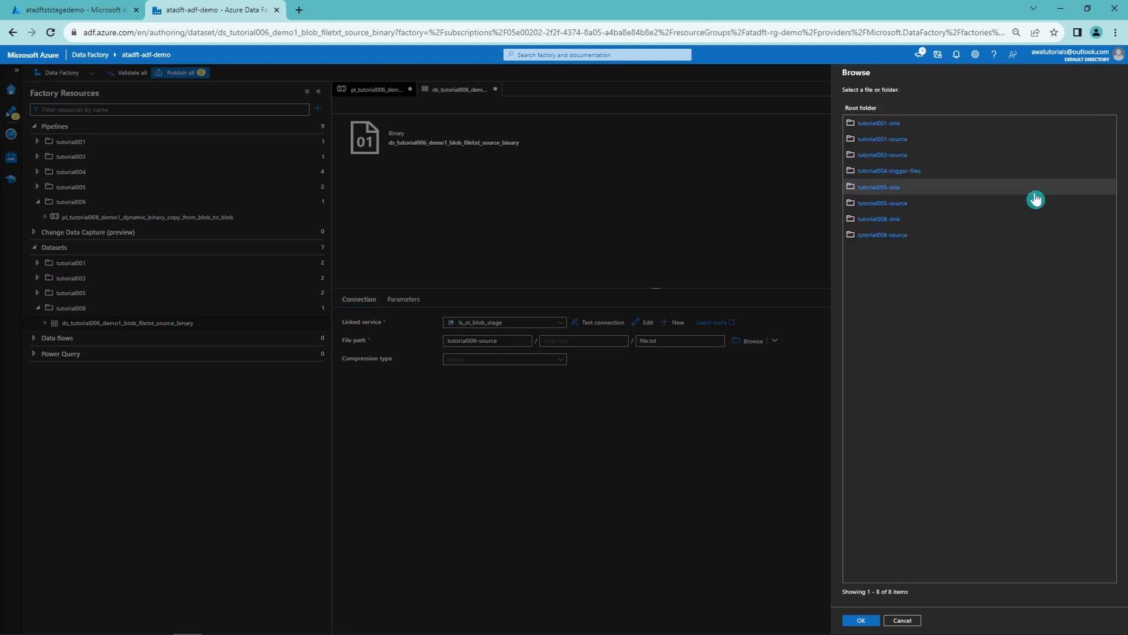
pyautogui.click(896, 224)
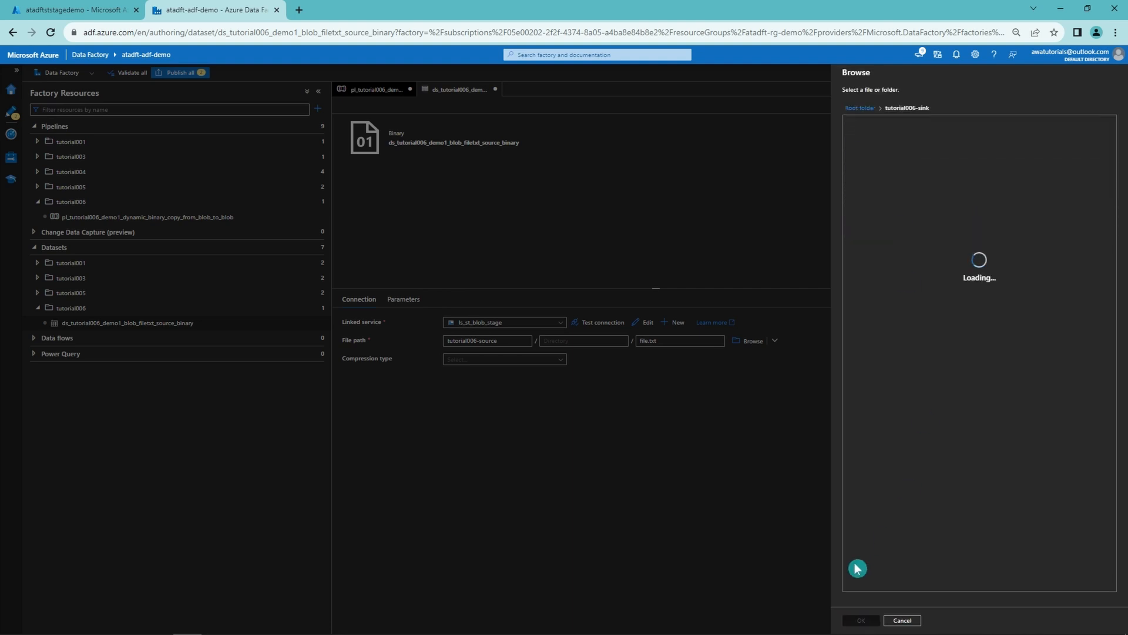
pyautogui.click(861, 620)
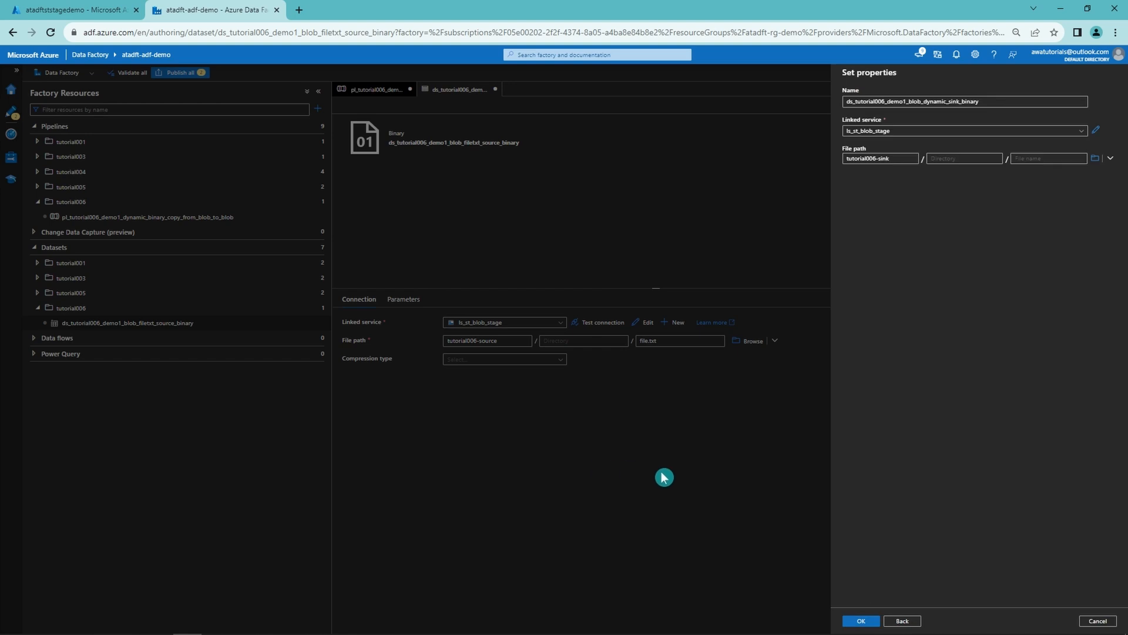
pyautogui.click(862, 619)
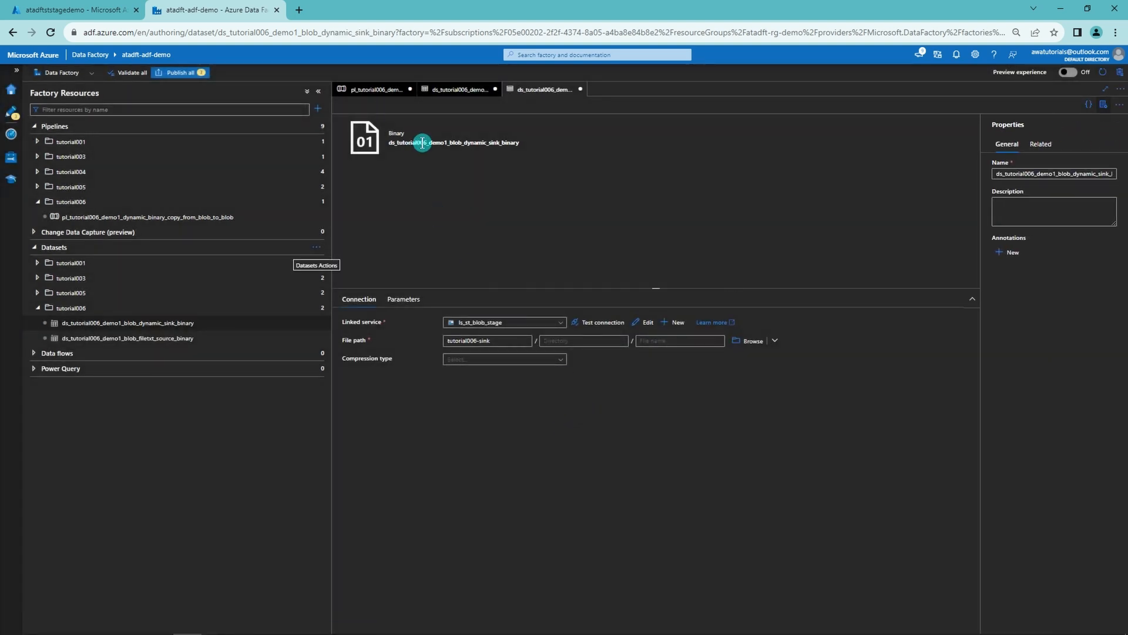
# Step: In the tutorial006 pipeline's copy activity, set the source dataset to ds_tutorial006_demo1_blob_filetxt_source_binary
pyautogui.click(356, 90)
pyautogui.click(572, 406)
pyautogui.write('006')
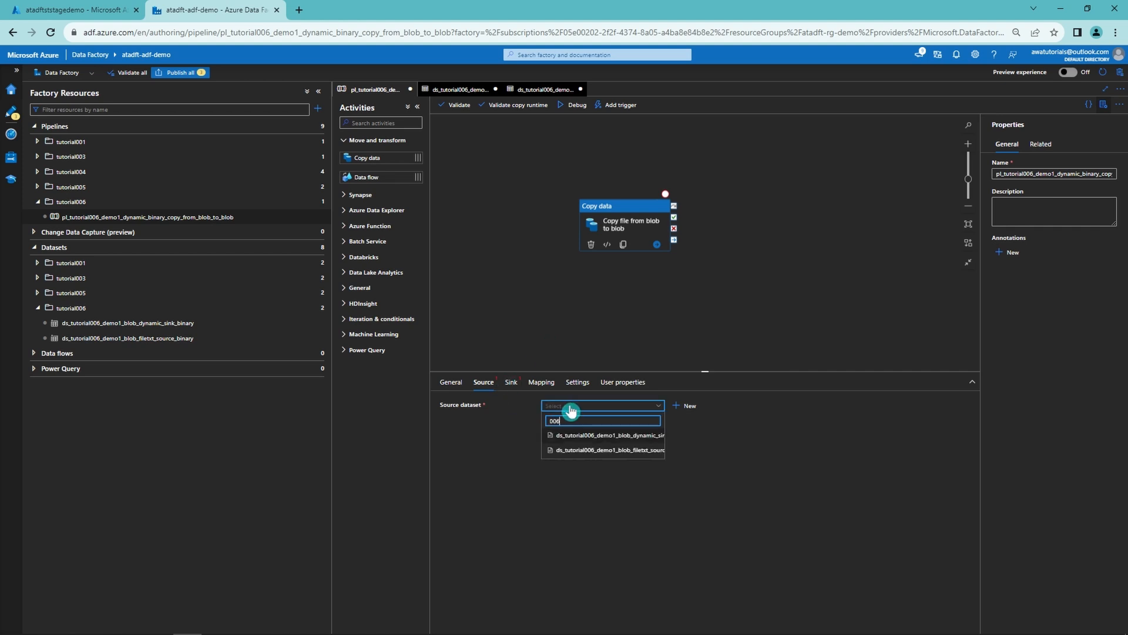
pyautogui.click(607, 451)
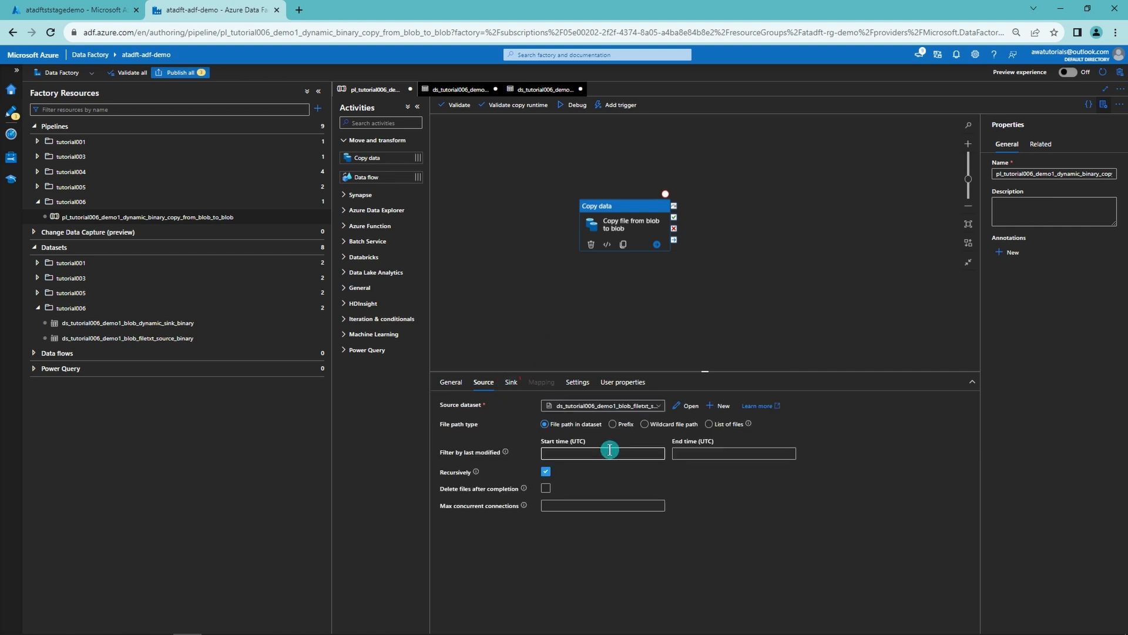
# Step: Set the copy activity's sink dataset to ds_tutorial006_demo1_blob_dynamic_sink_binary
pyautogui.click(512, 382)
pyautogui.click(590, 409)
pyautogui.write('006')
pyautogui.click(613, 437)
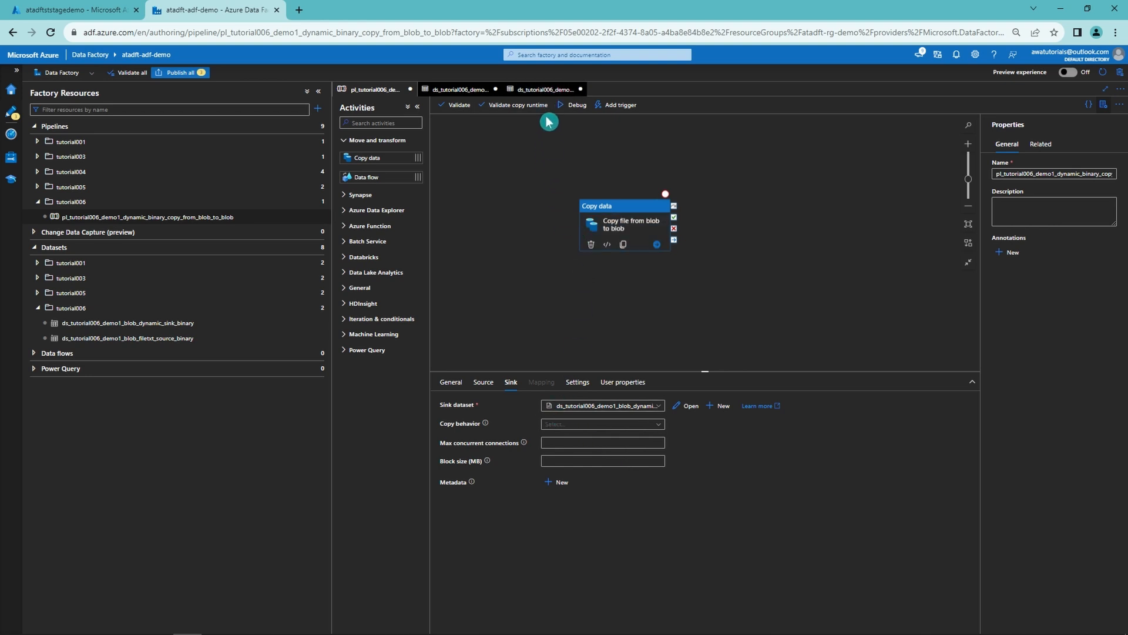
# Step: Add a String parameter named file_name to the ds_tutorial006_demo1_blob_dynamic_sink_binary dataset
pyautogui.click(549, 93)
pyautogui.click(399, 299)
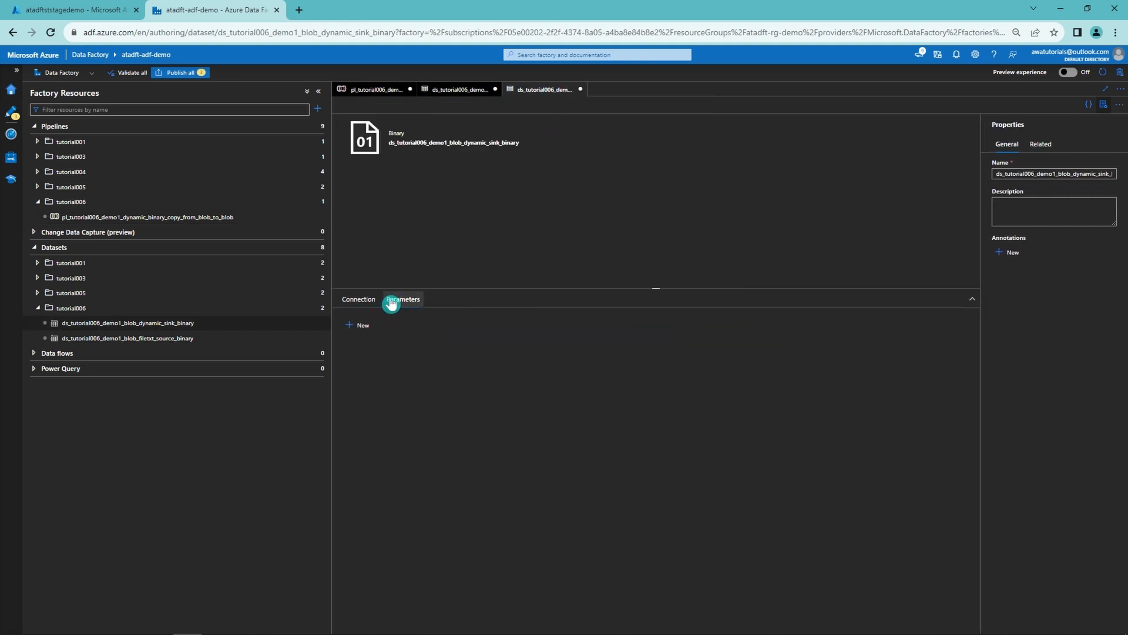
pyautogui.click(363, 326)
pyautogui.write('file_name')
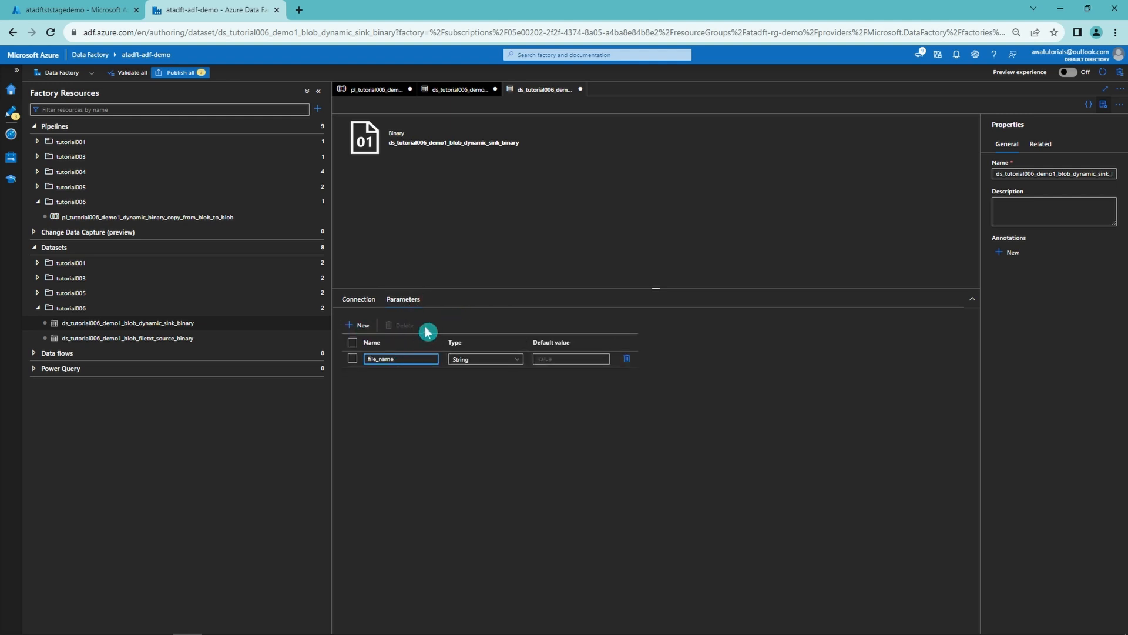
pyautogui.click(365, 299)
pyautogui.click(676, 341)
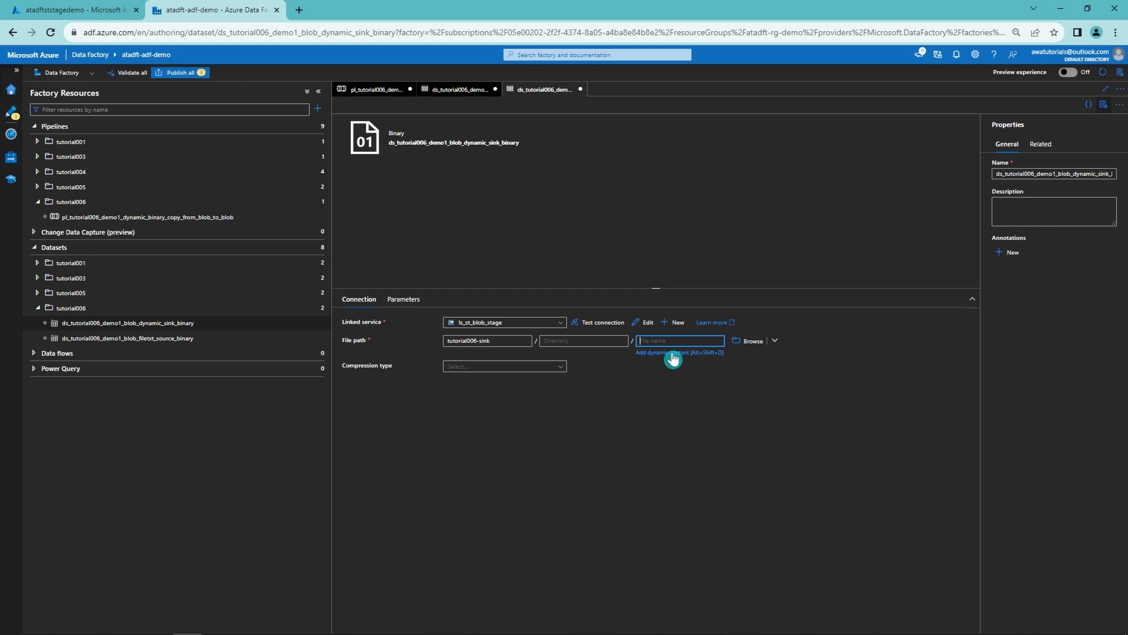
pyautogui.click(672, 355)
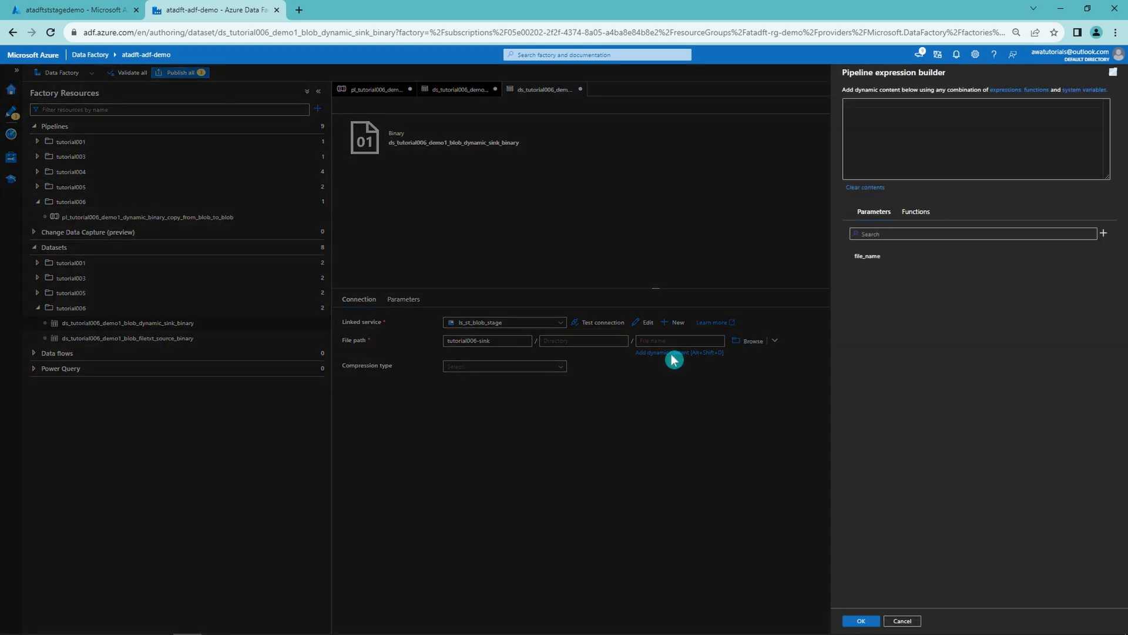
pyautogui.click(874, 257)
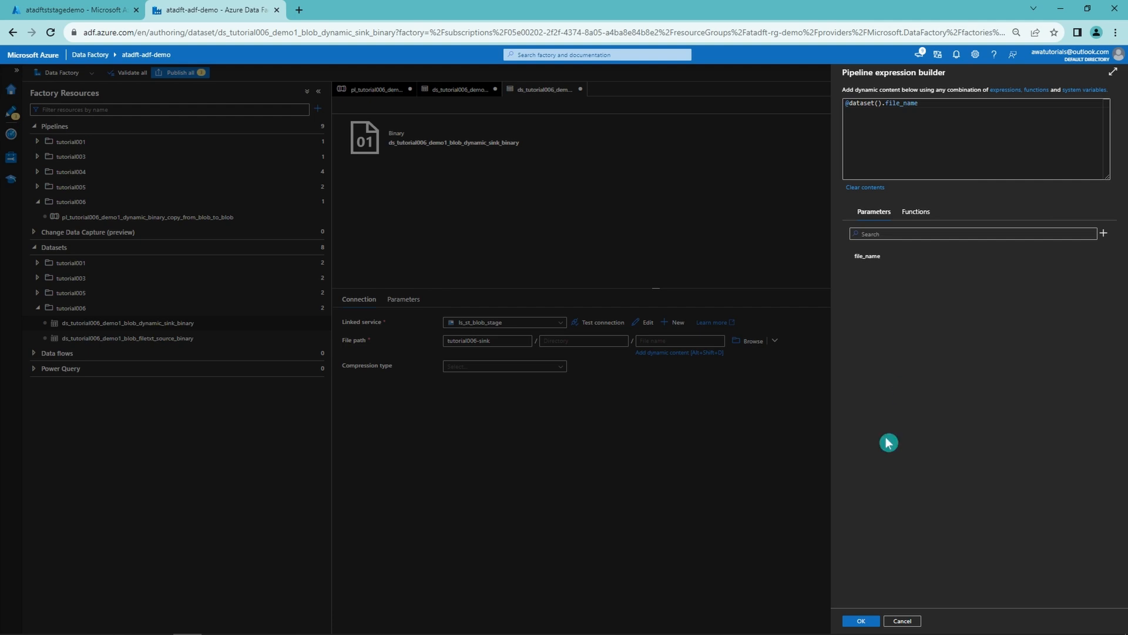
pyautogui.click(859, 622)
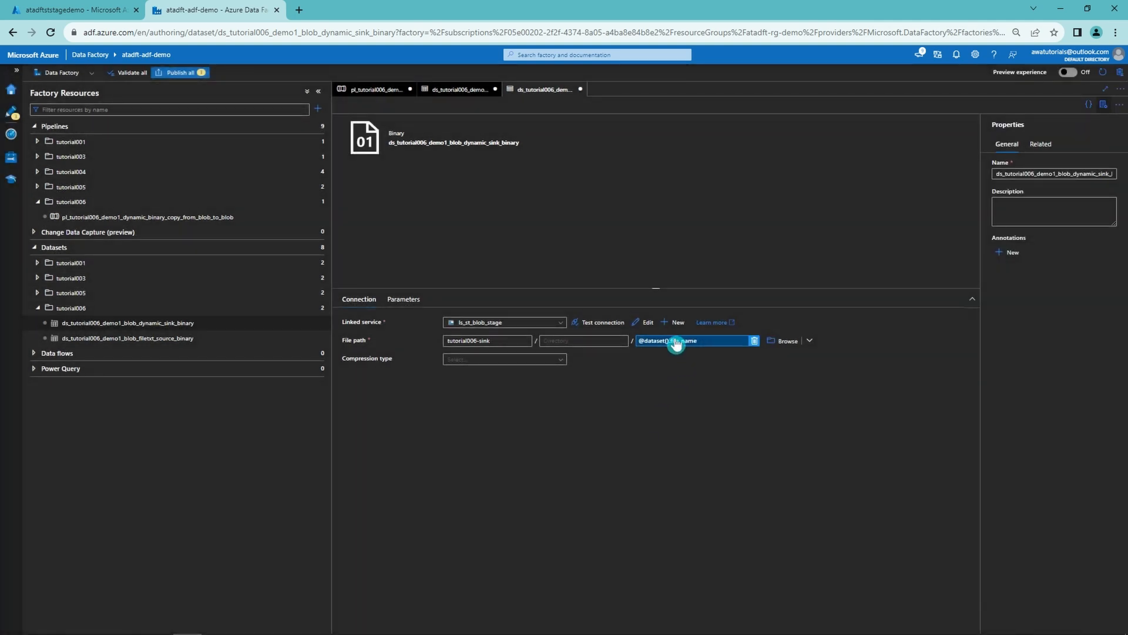
pyautogui.click(368, 91)
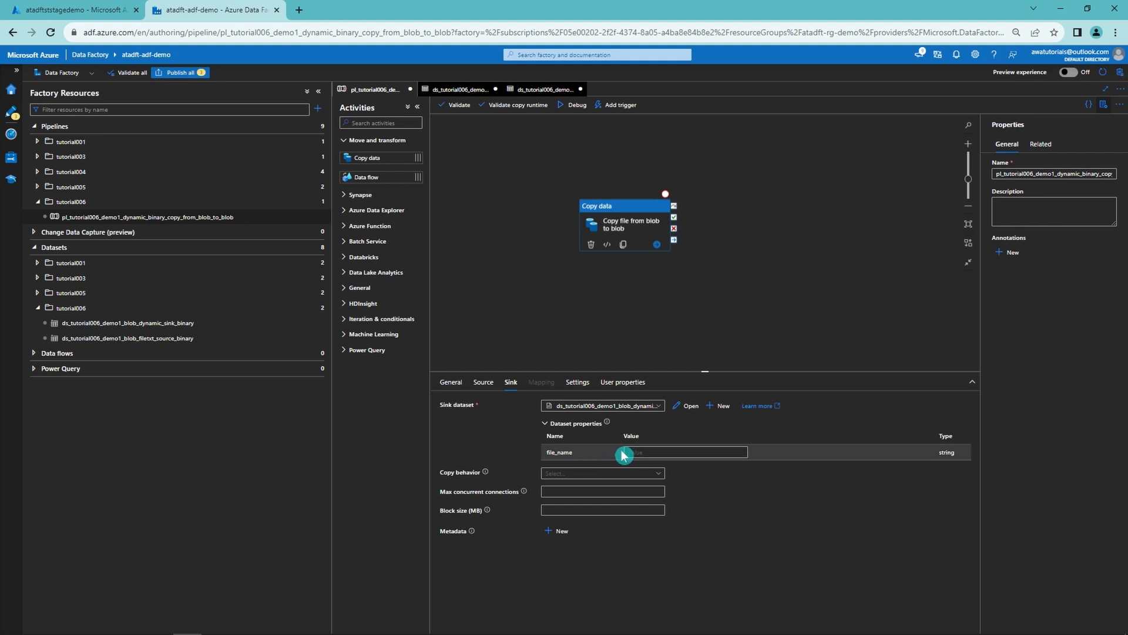
pyautogui.click(650, 452)
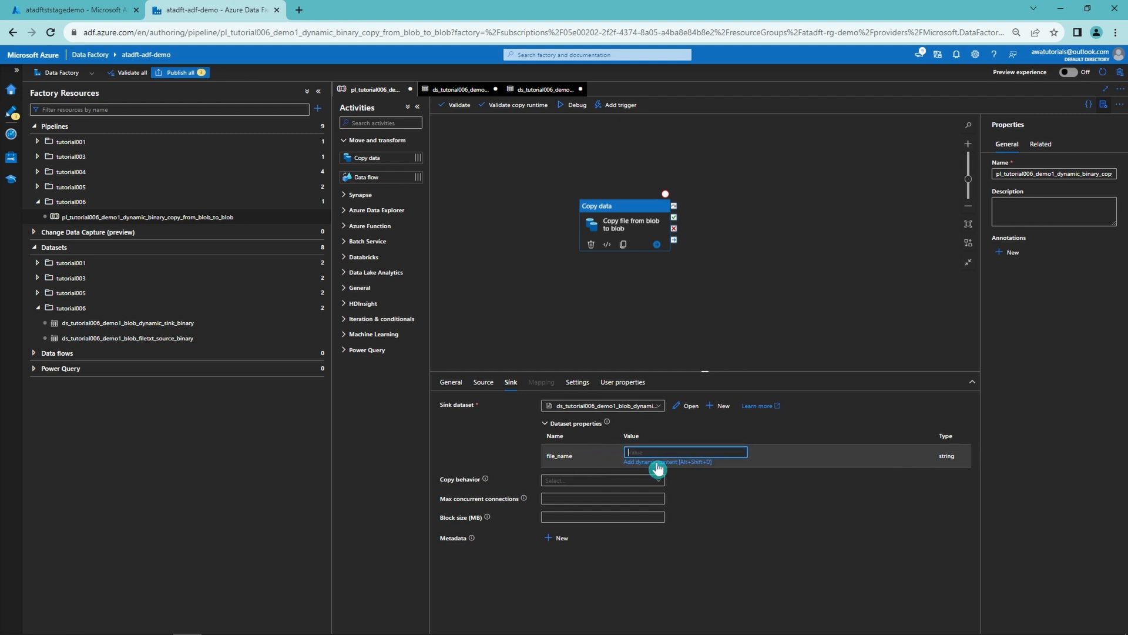
pyautogui.click(656, 463)
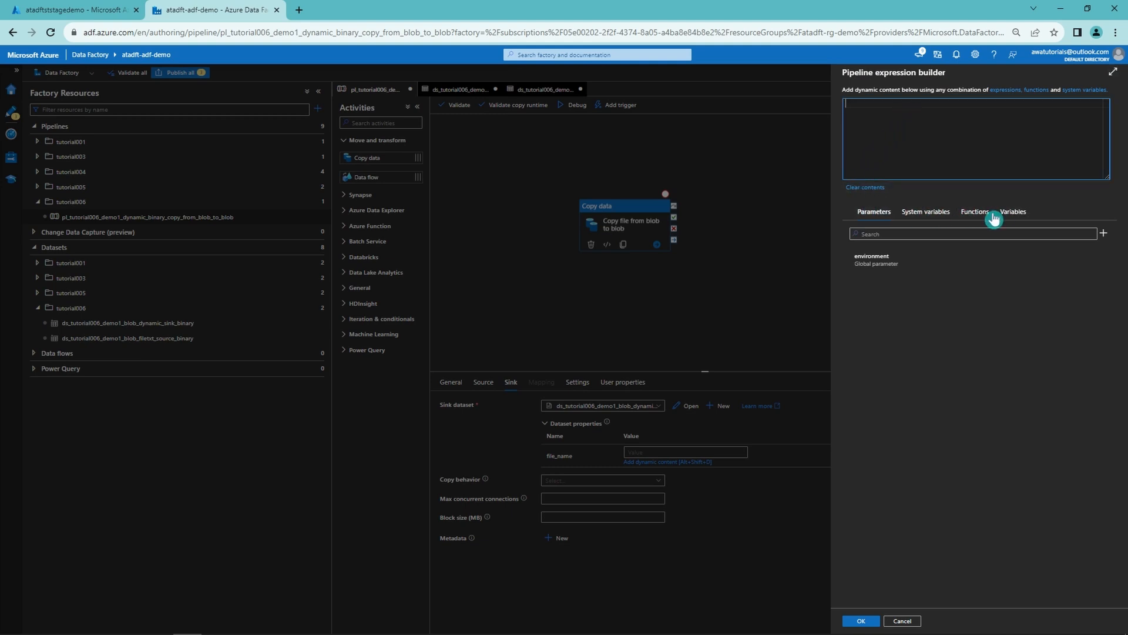
pyautogui.click(964, 221)
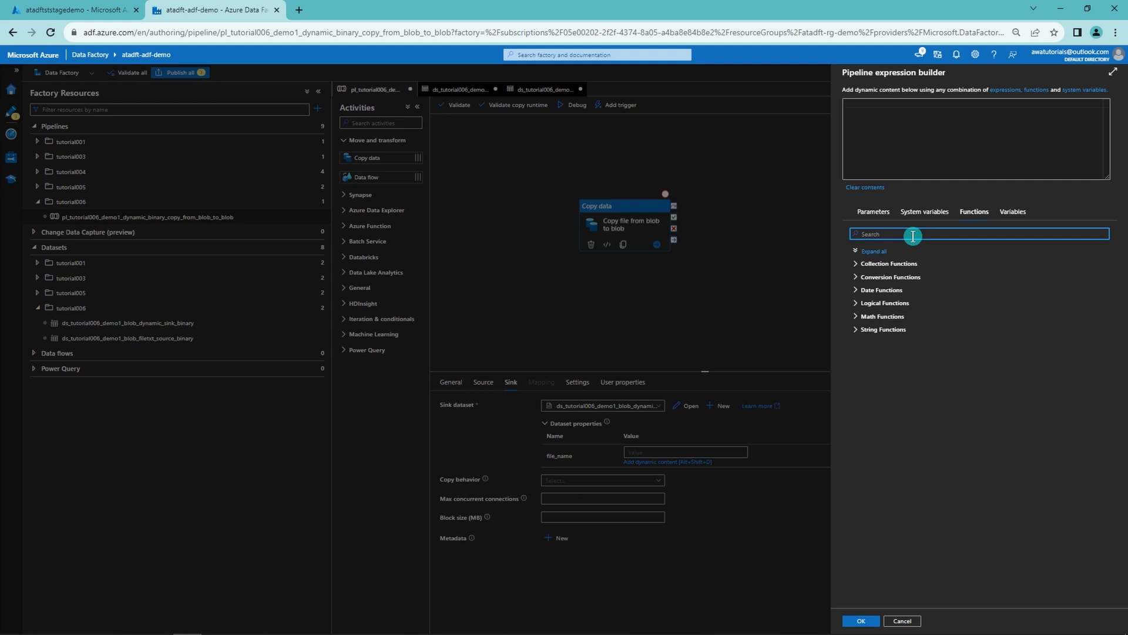
pyautogui.write('conc')
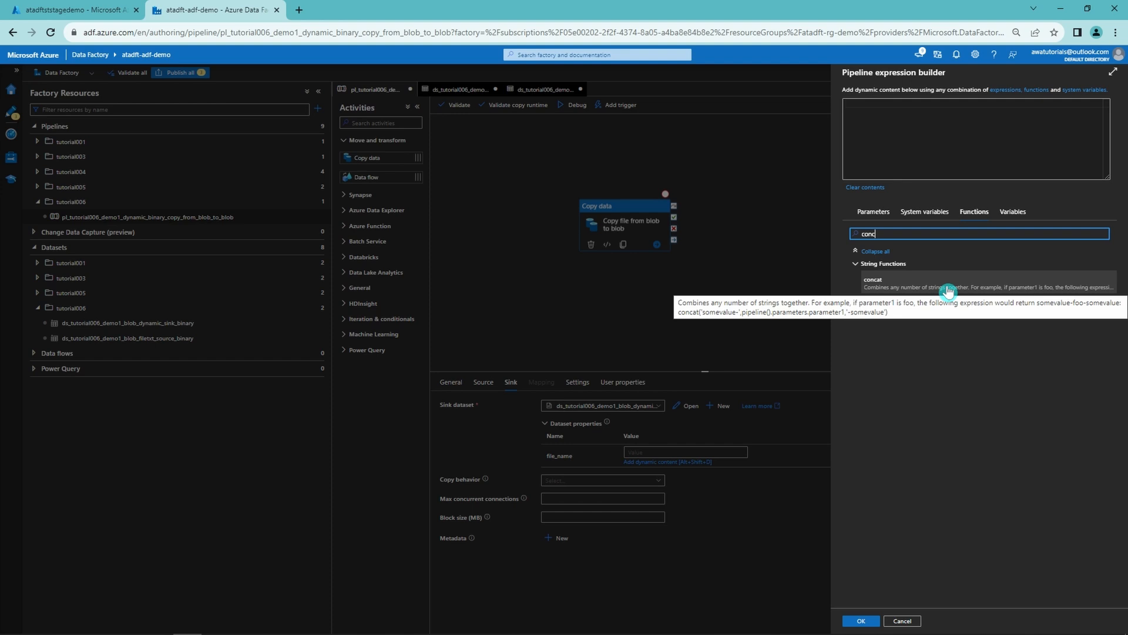
pyautogui.click(924, 290)
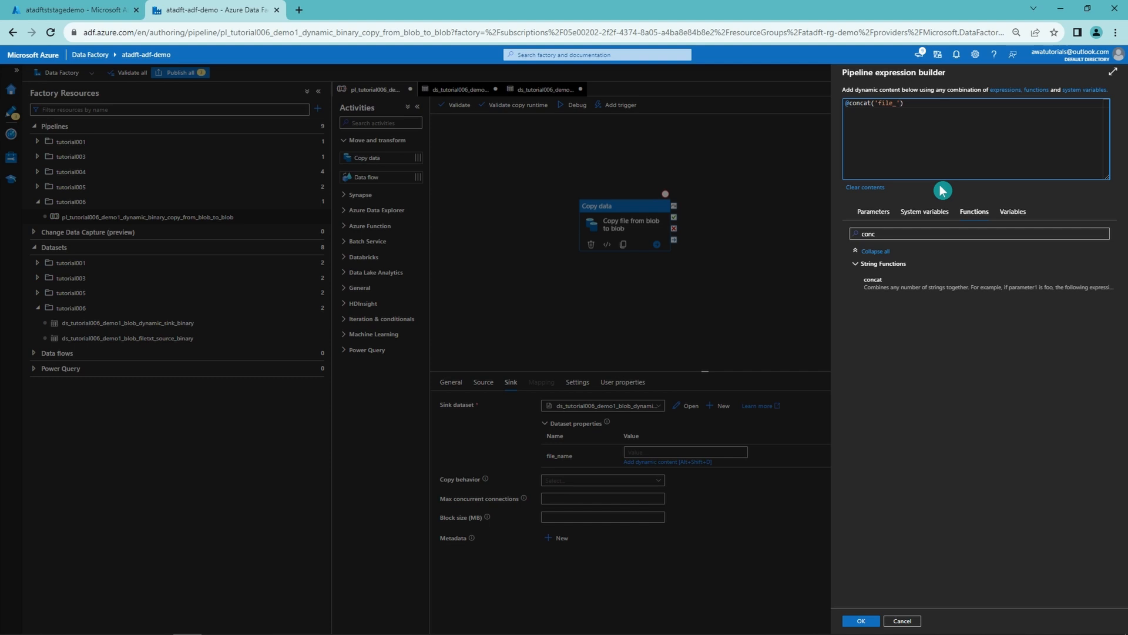
# Step: Add the utcNow() function as the second argument of the concat expression, after 'file_'
pyautogui.write(',')
pyautogui.click(908, 253)
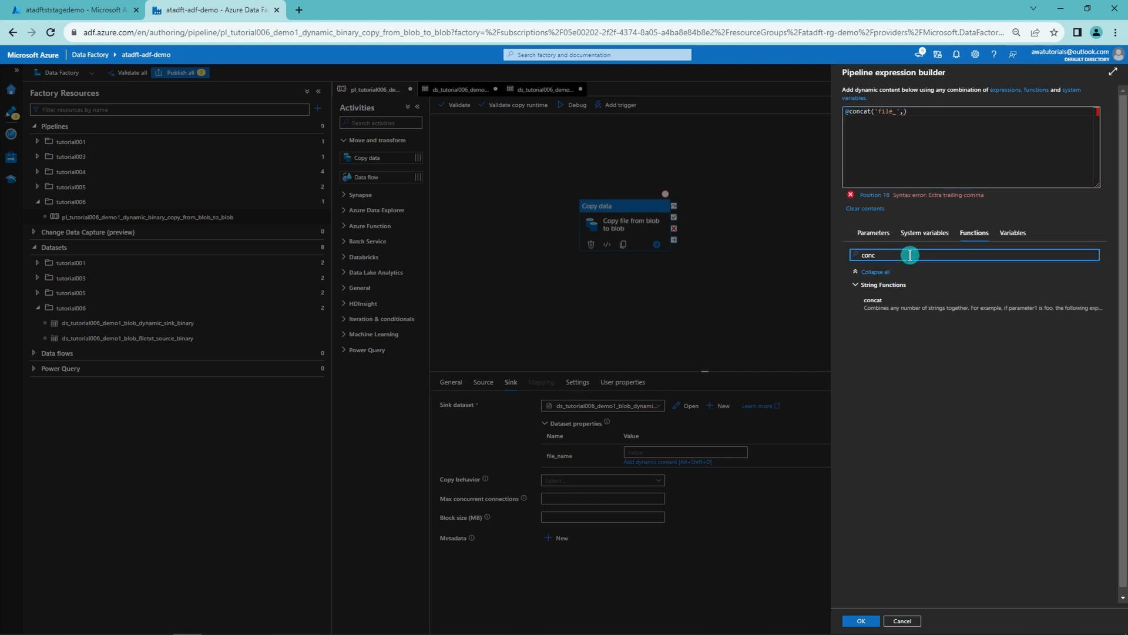
pyautogui.press('BackSpace')
pyautogui.press('BackSpace')
pyautogui.press('BackSpace')
pyautogui.press('BackSpace')
pyautogui.write('ut')
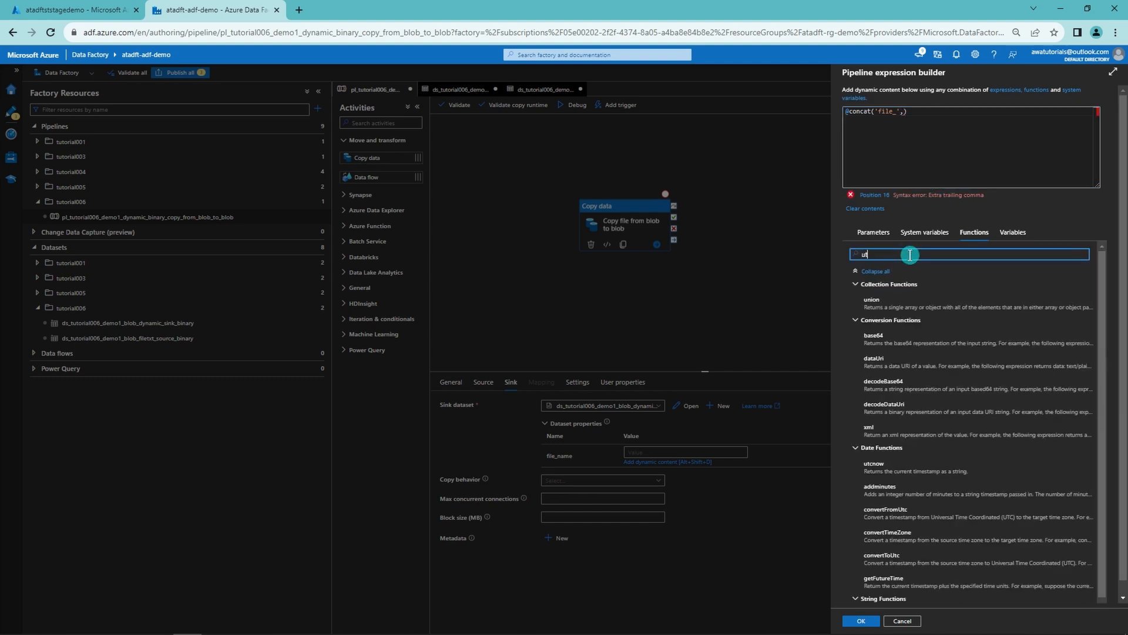
pyautogui.write('c')
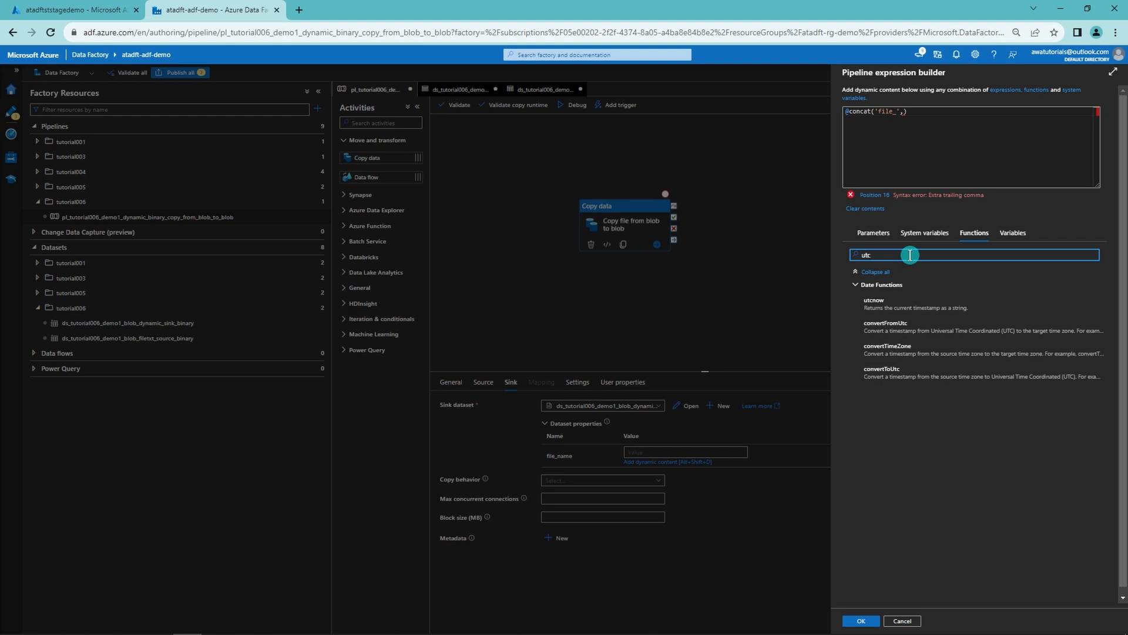
pyautogui.click(938, 311)
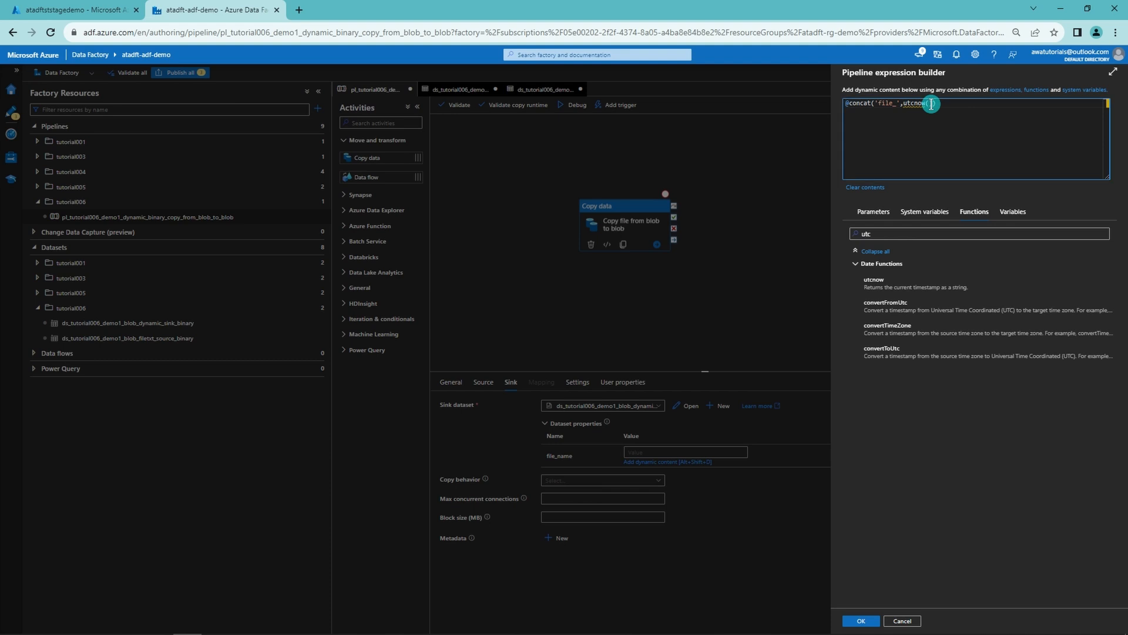
pyautogui.moveTo(927, 102)
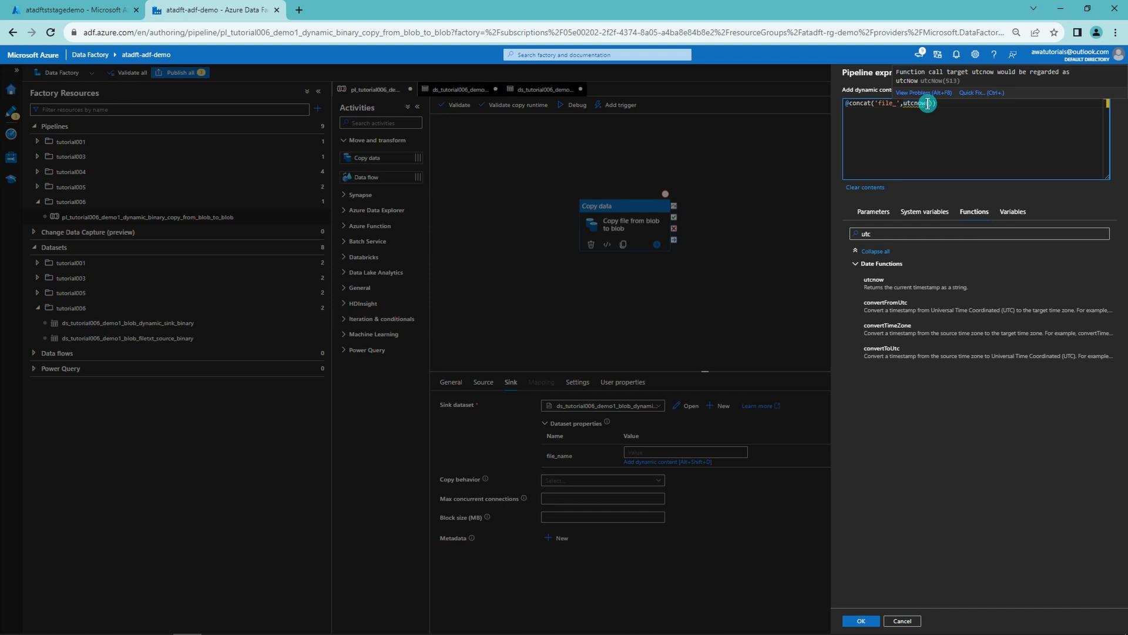
pyautogui.write('(')
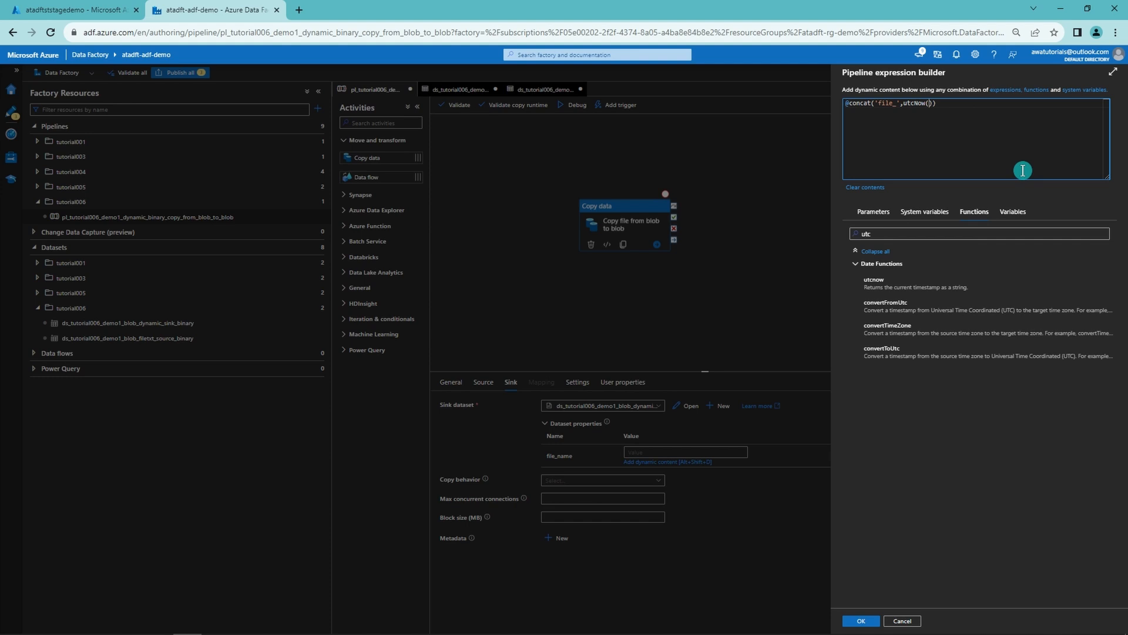
# Step: Give the utcNow function the quoted format string 'yyyyMMddTHHmmssZ'
pyautogui.write('yyyy')
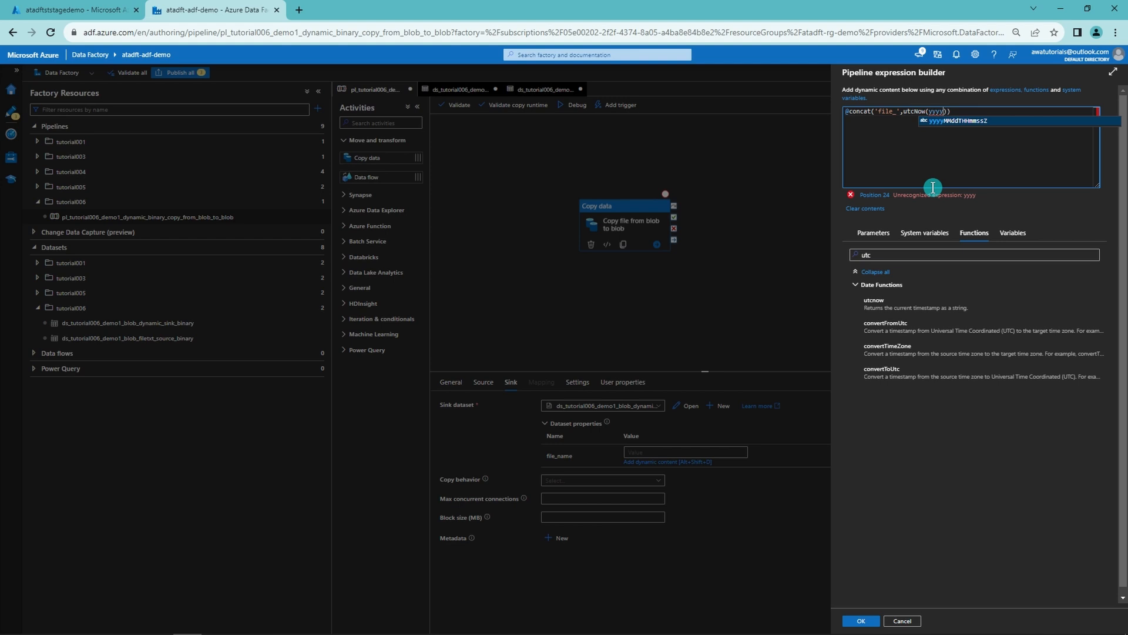
pyautogui.write('MMddT')
pyautogui.write('HHmm')
pyautogui.write('ssZ')
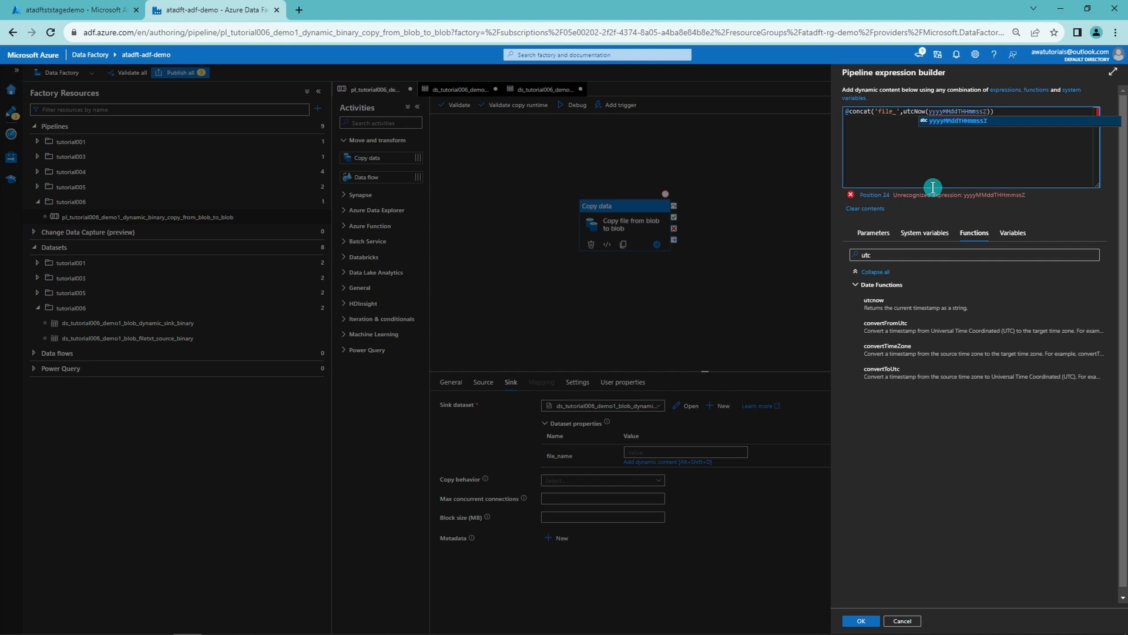
pyautogui.click(983, 154)
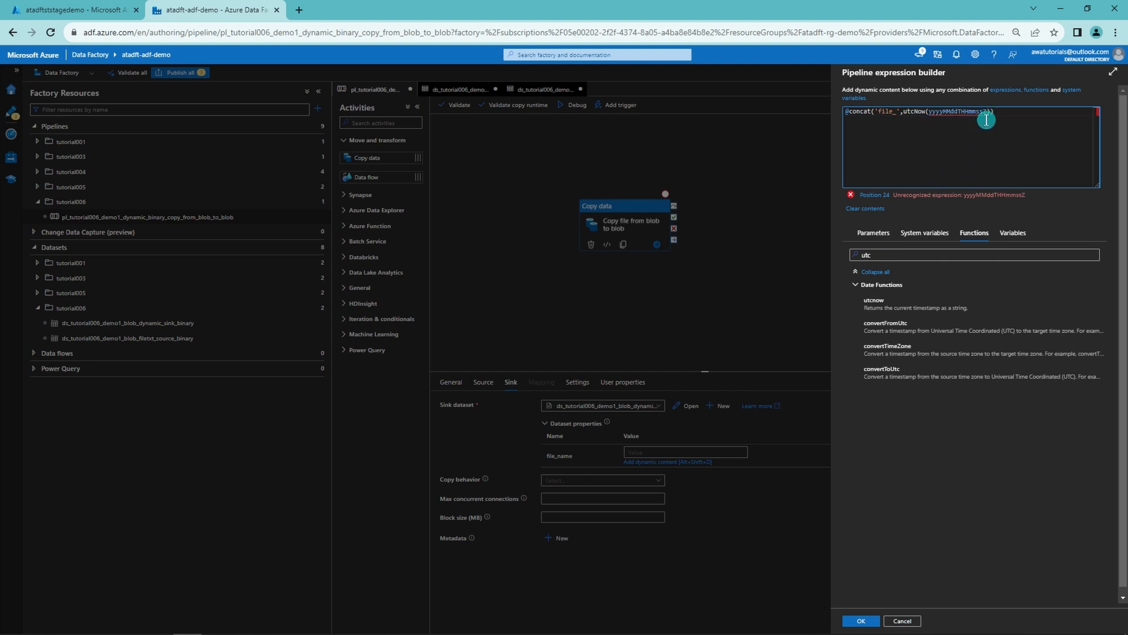
pyautogui.click(929, 113)
pyautogui.write("'")
pyautogui.click(990, 111)
pyautogui.write("'")
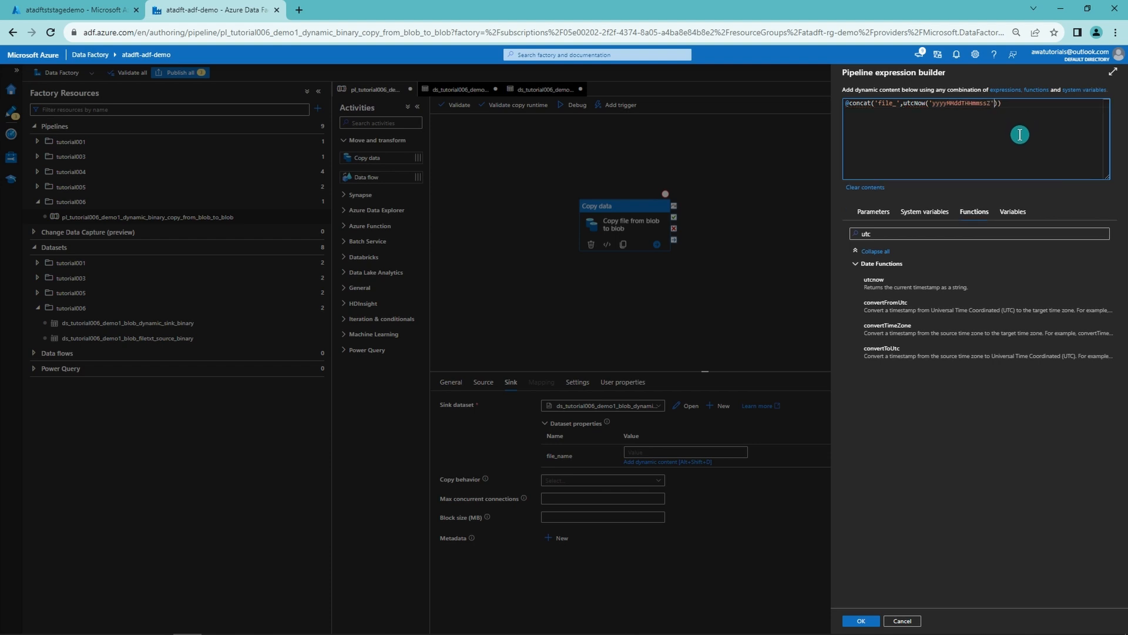
pyautogui.click(998, 104)
pyautogui.write(',')
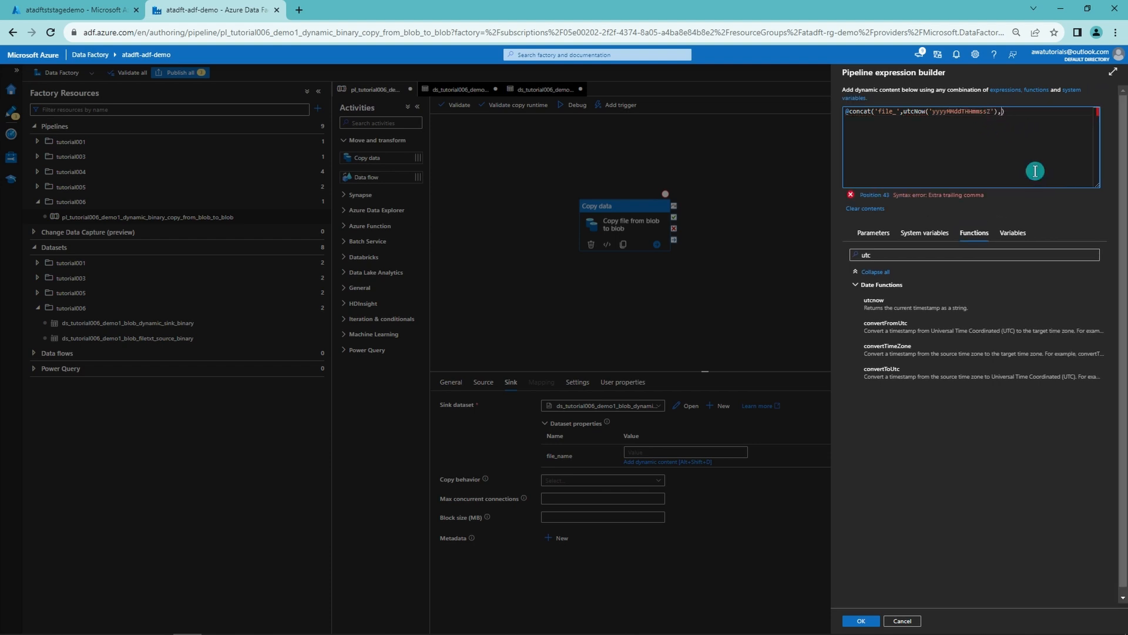
pyautogui.write("'_'")
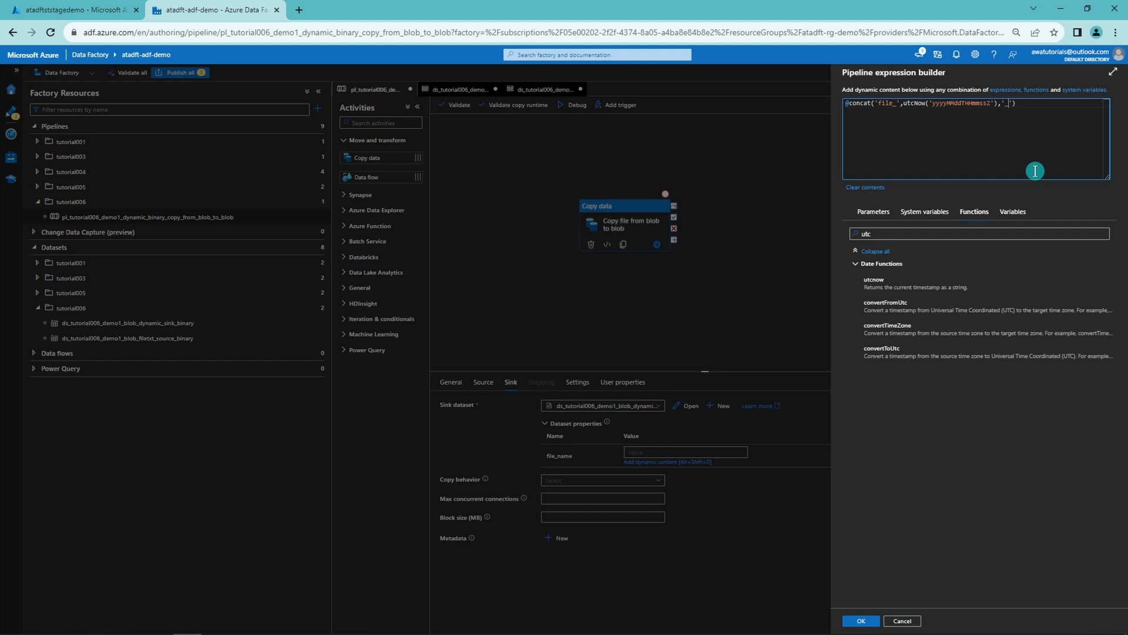
pyautogui.press('Left')
pyautogui.press('BackSpace')
pyautogui.write('.txt')
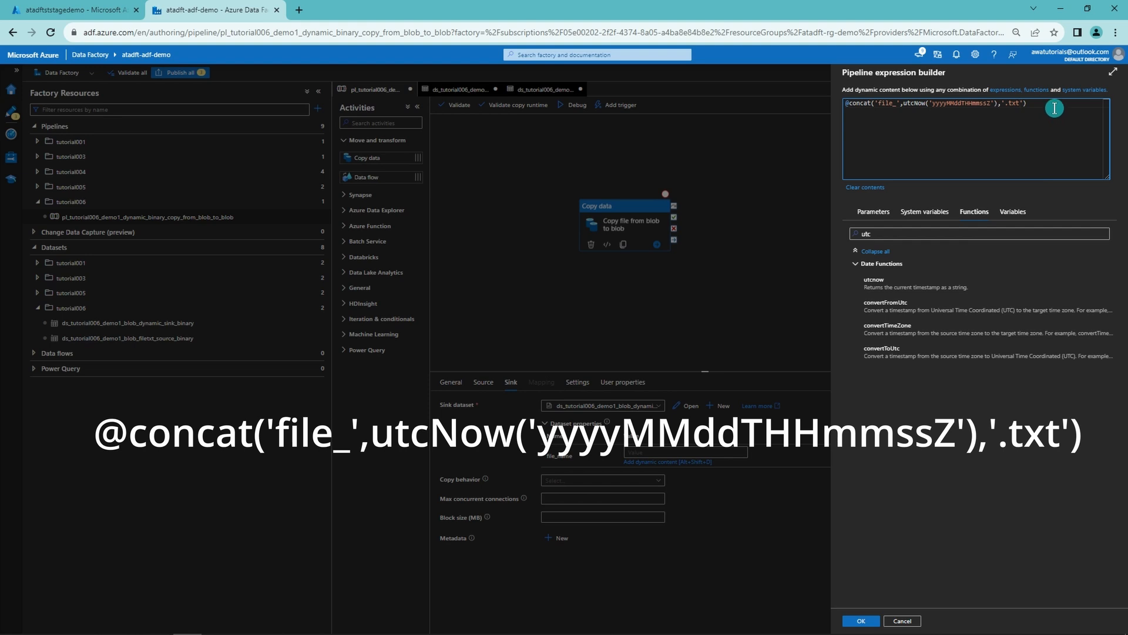
pyautogui.moveTo(1055, 109); pyautogui.dragTo(823, 104)
pyautogui.click(983, 143)
pyautogui.moveTo(996, 103); pyautogui.dragTo(902, 105)
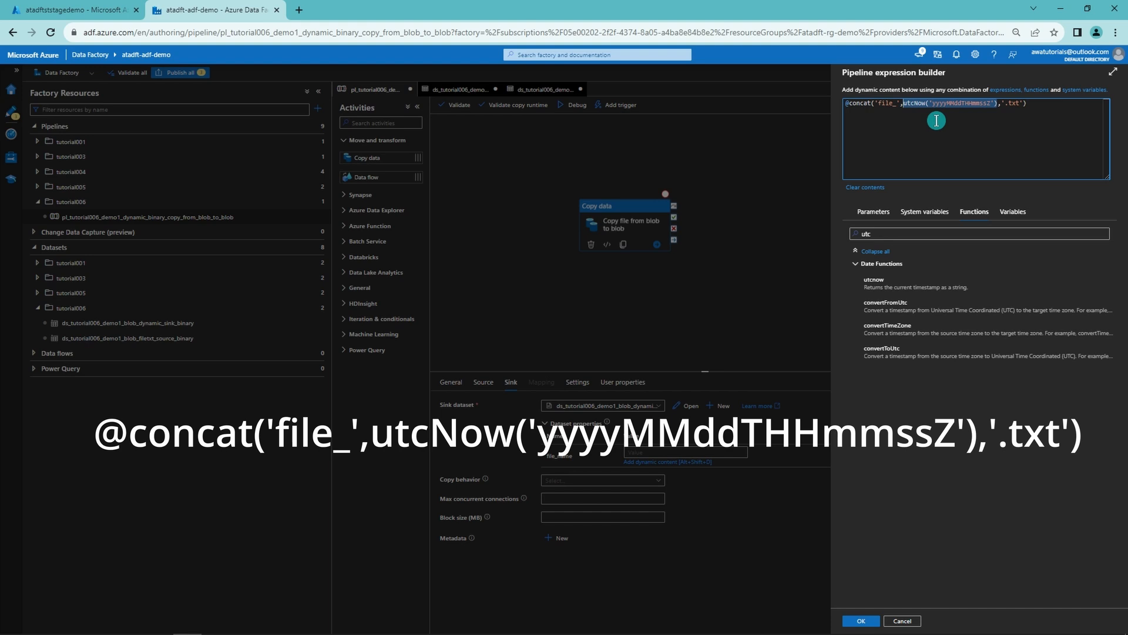
pyautogui.click(1044, 106)
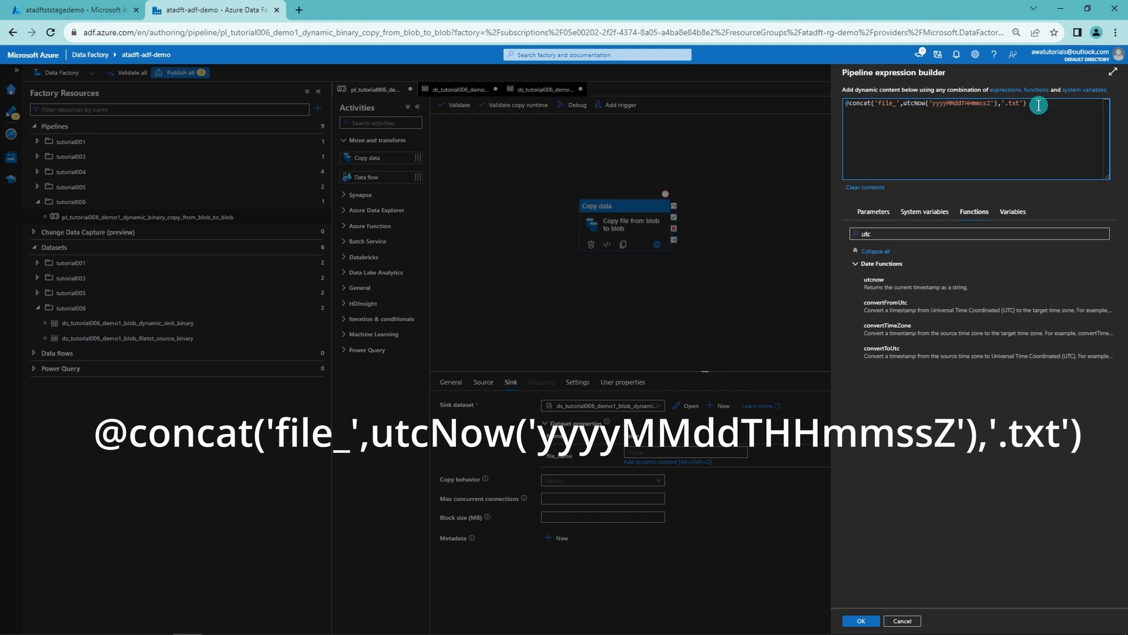
pyautogui.moveTo(1046, 106); pyautogui.dragTo(846, 104)
pyautogui.click(861, 621)
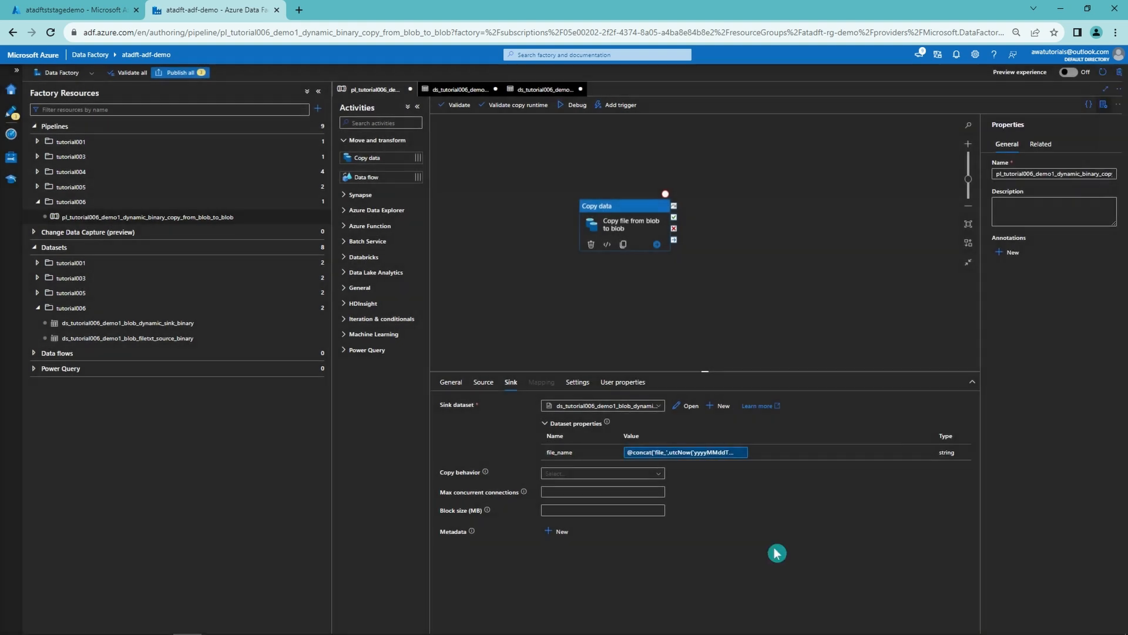
# Step: Run the tutorial006 pipeline in debug mode and refresh the run status until the copy activity finishes
pyautogui.click(539, 297)
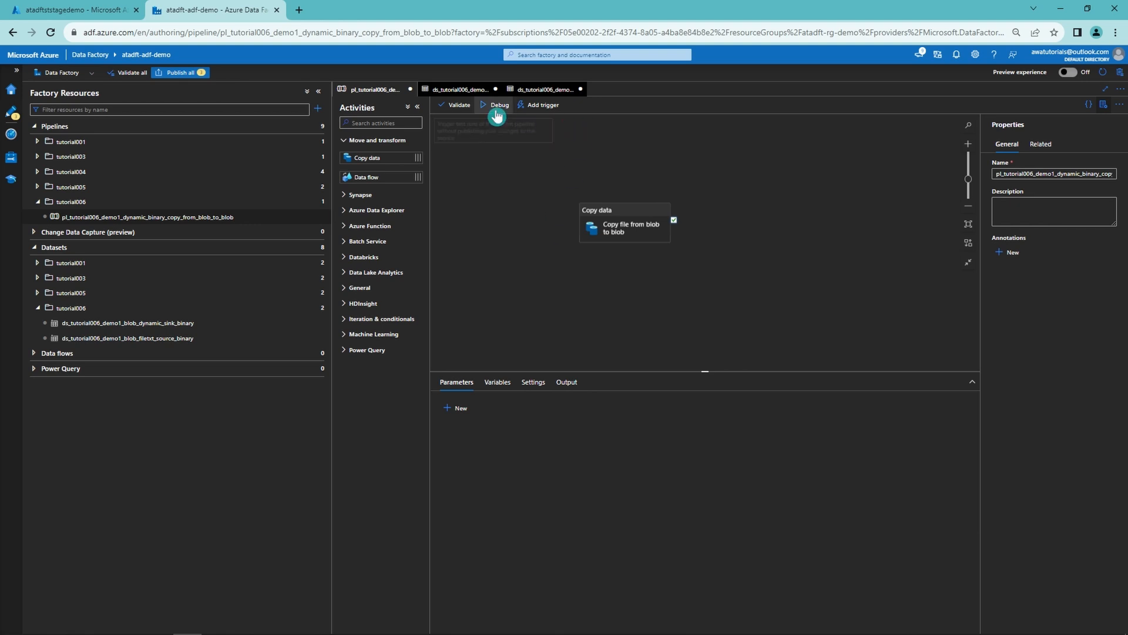
pyautogui.click(500, 106)
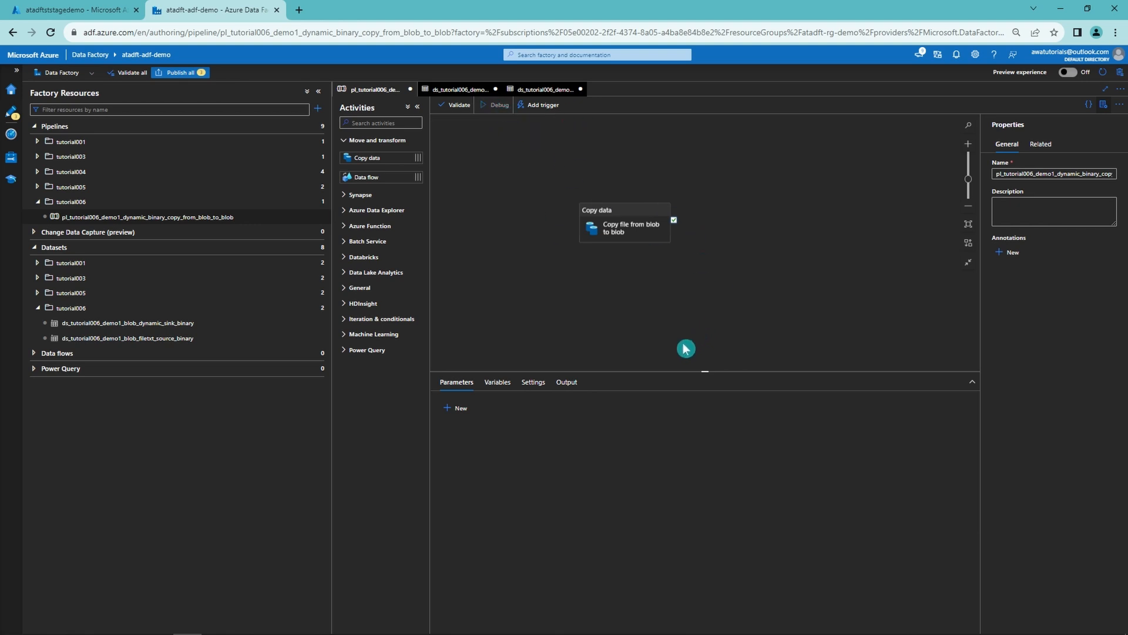
pyautogui.click(644, 407)
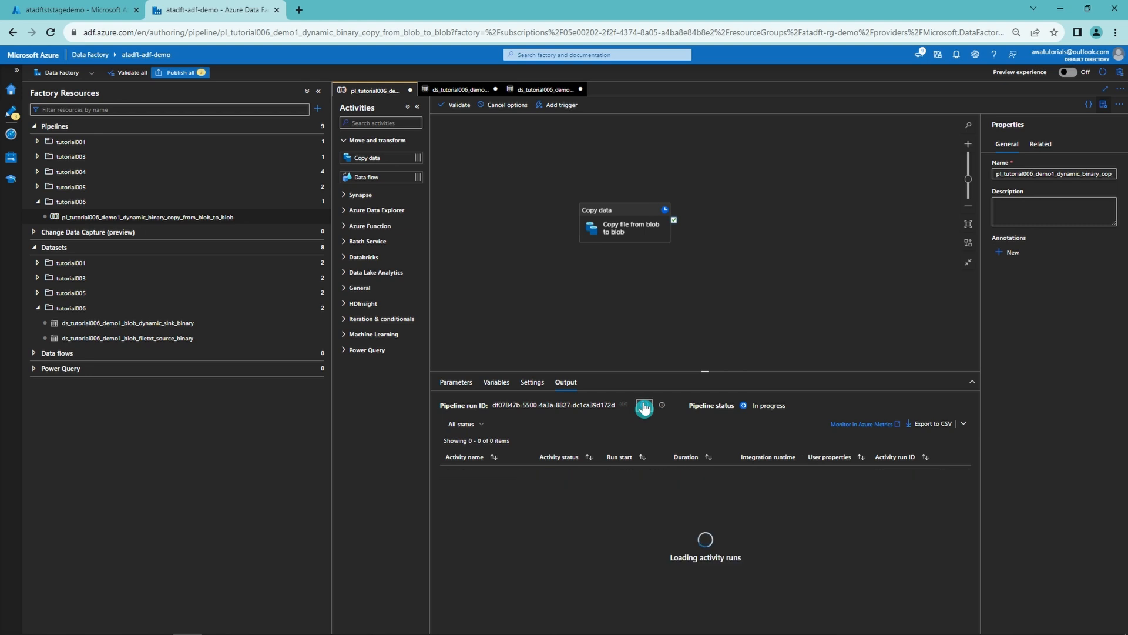
pyautogui.click(644, 408)
pyautogui.click(645, 408)
pyautogui.click(645, 407)
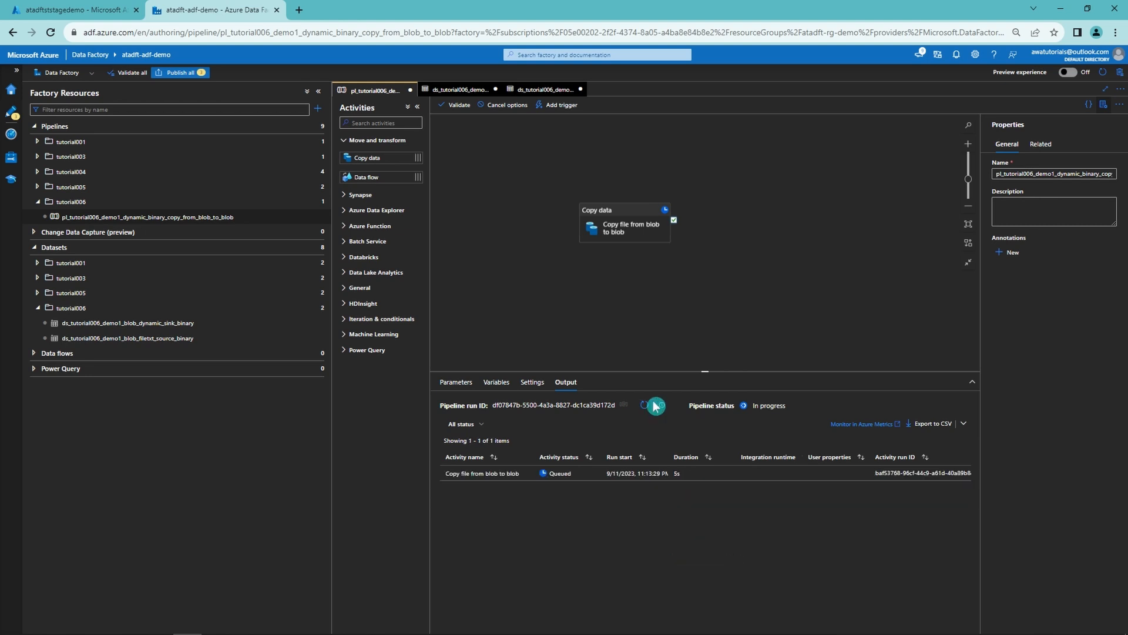
pyautogui.click(647, 406)
pyautogui.click(648, 407)
pyautogui.click(648, 406)
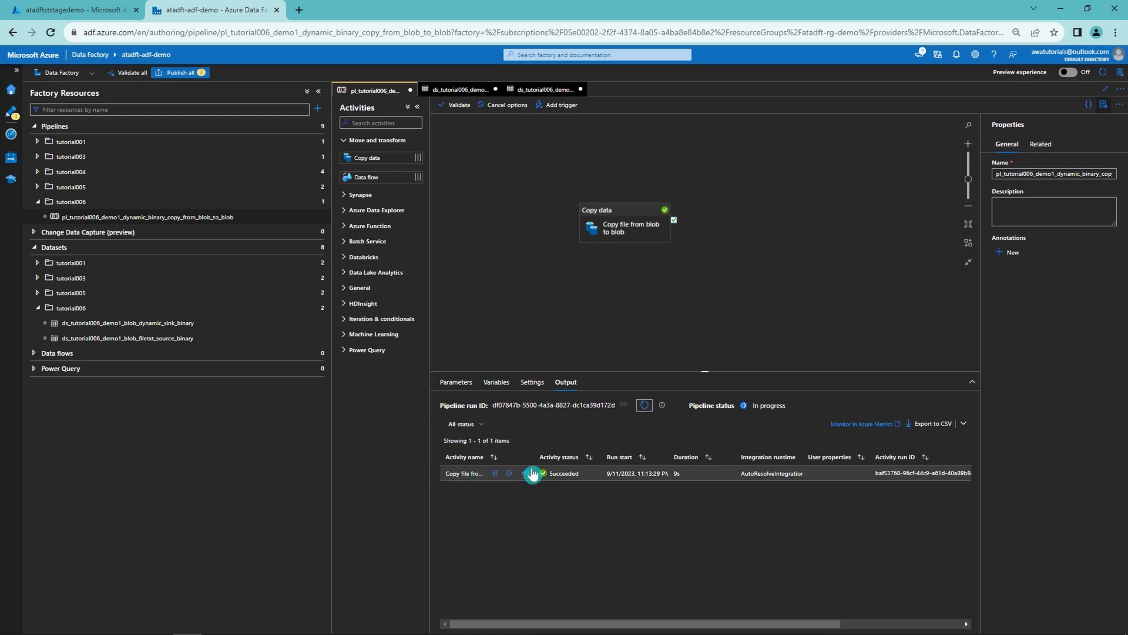
# Step: Check the copy activity's run details and inspect the copied file in the storage account's tutorial006-sink container
pyautogui.click(528, 471)
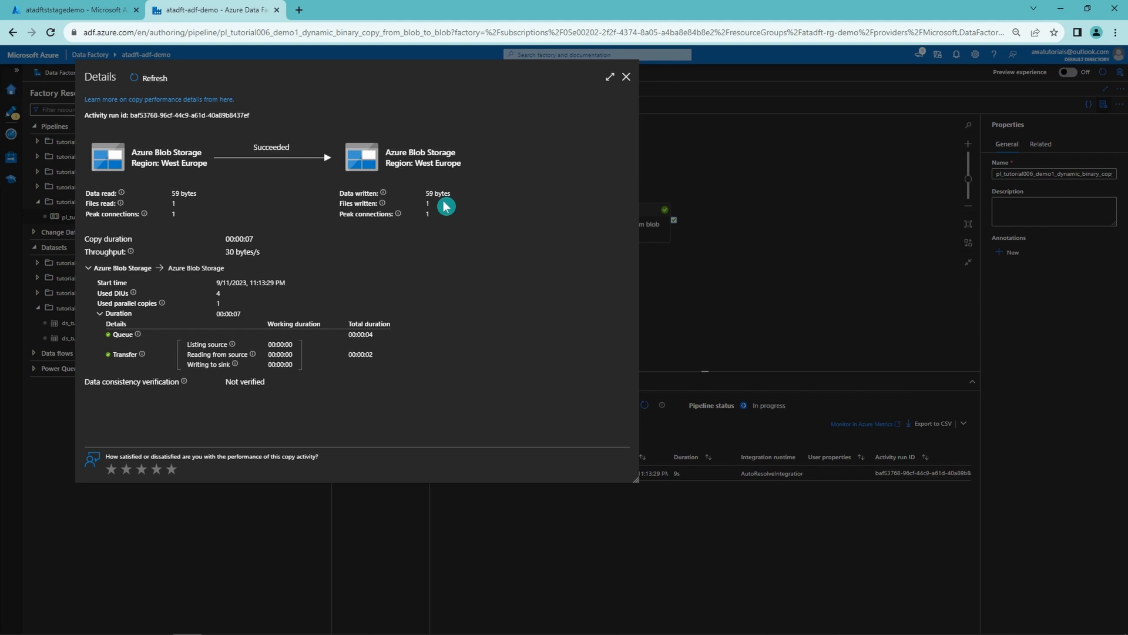
pyautogui.click(627, 77)
pyautogui.click(74, 9)
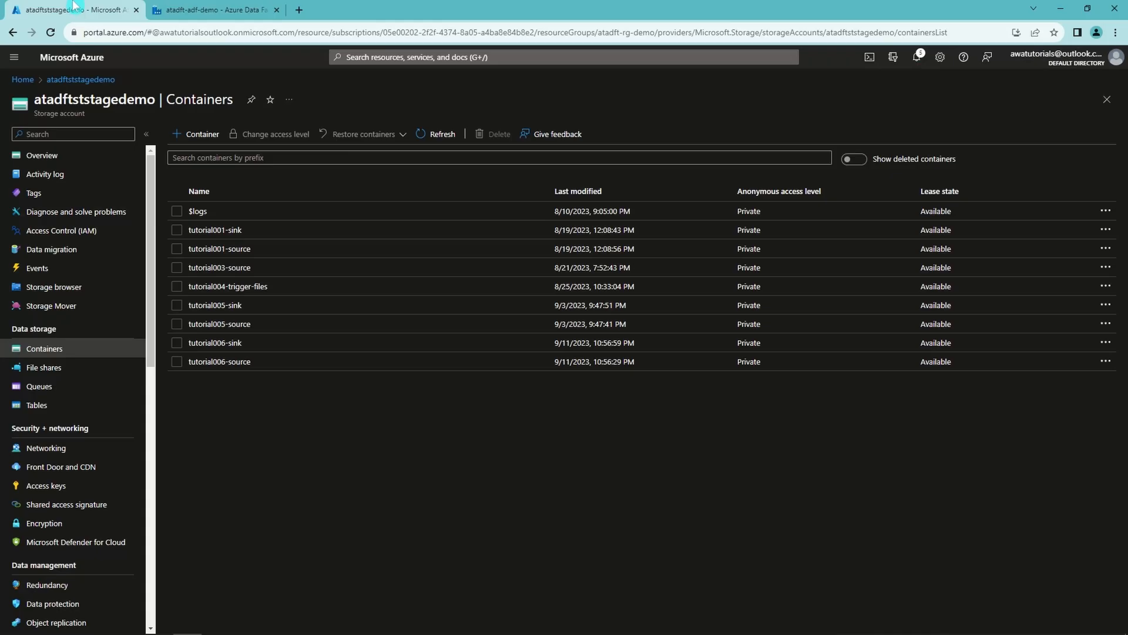
pyautogui.click(238, 342)
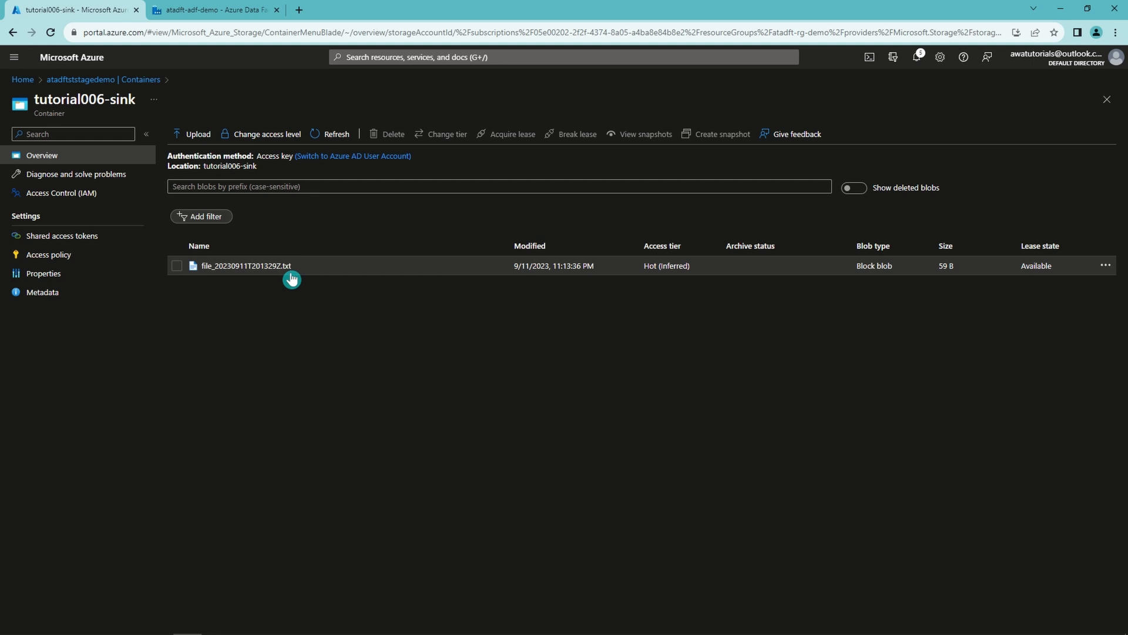
# Step: Debug the tutorial006 pipeline a second time and refresh the blob list of the tutorial006-sink container
pyautogui.click(213, 8)
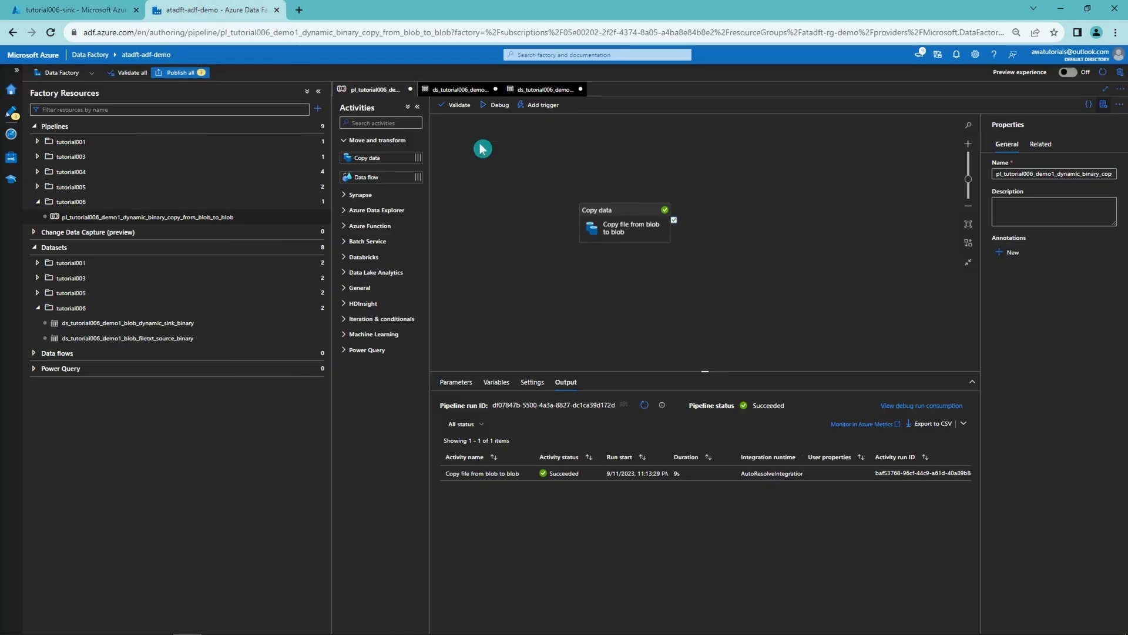
pyautogui.click(497, 105)
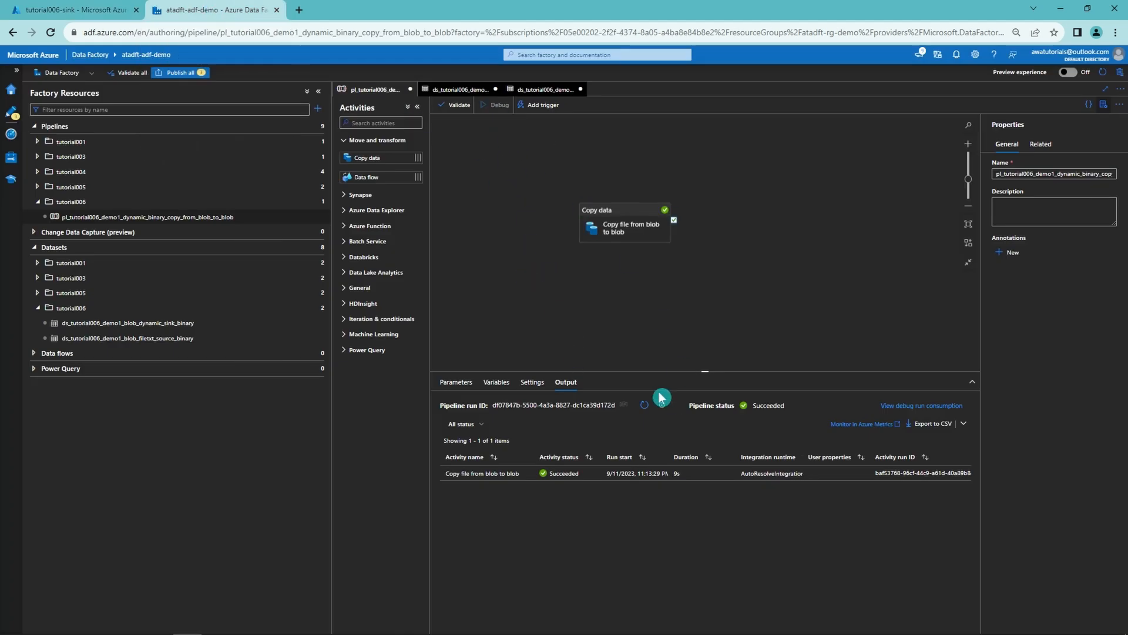
pyautogui.click(647, 412)
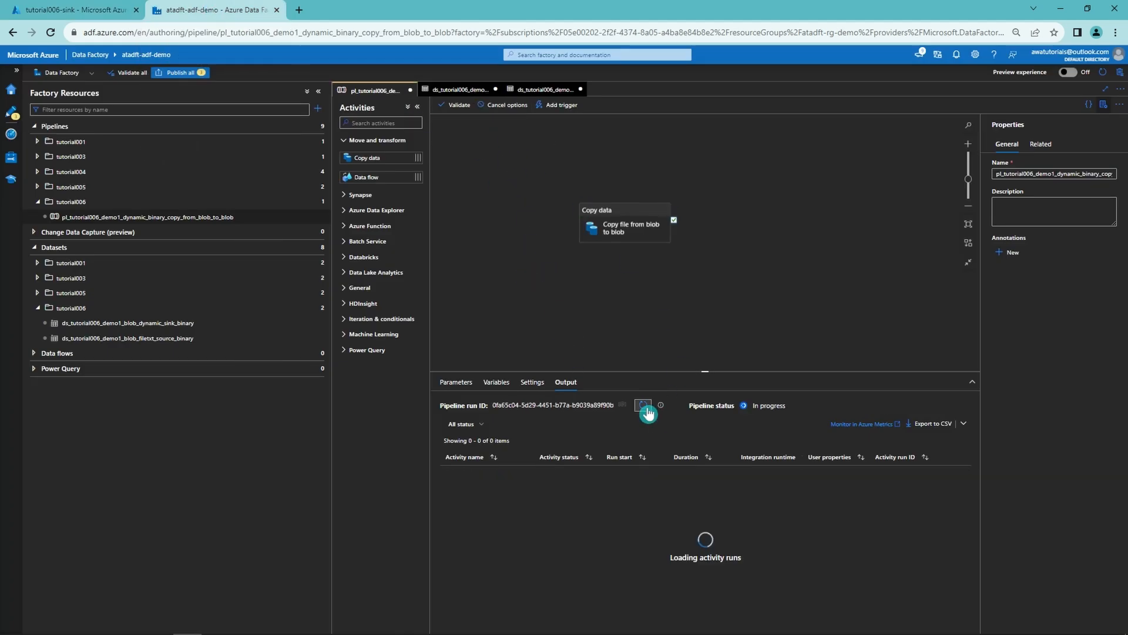
pyautogui.click(648, 412)
pyautogui.click(647, 412)
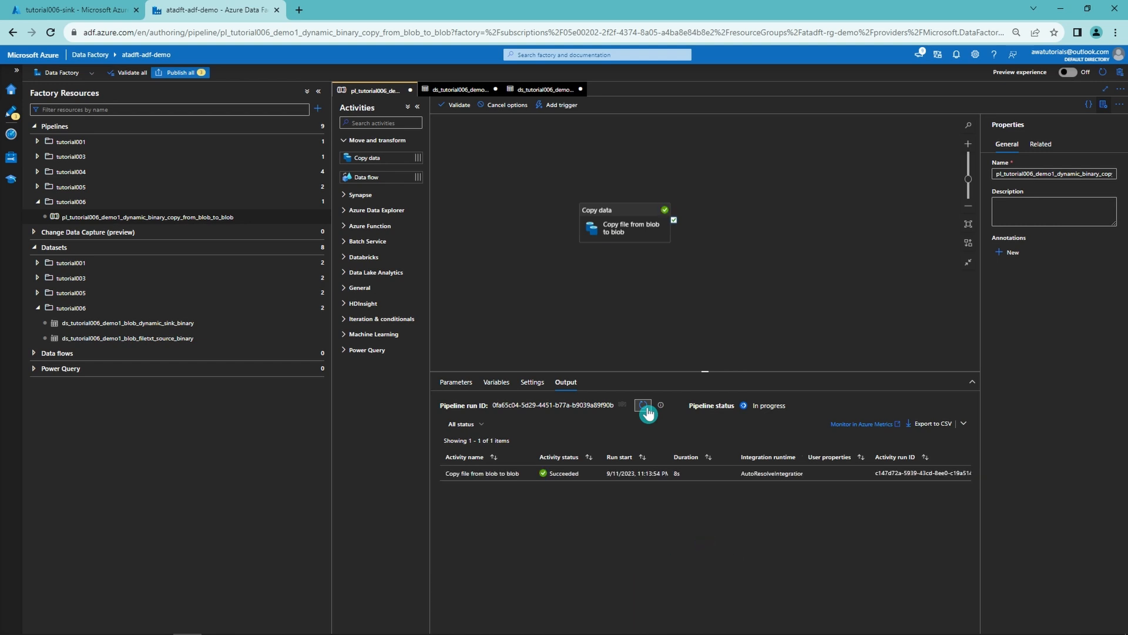
pyautogui.click(142, 11)
pyautogui.click(320, 135)
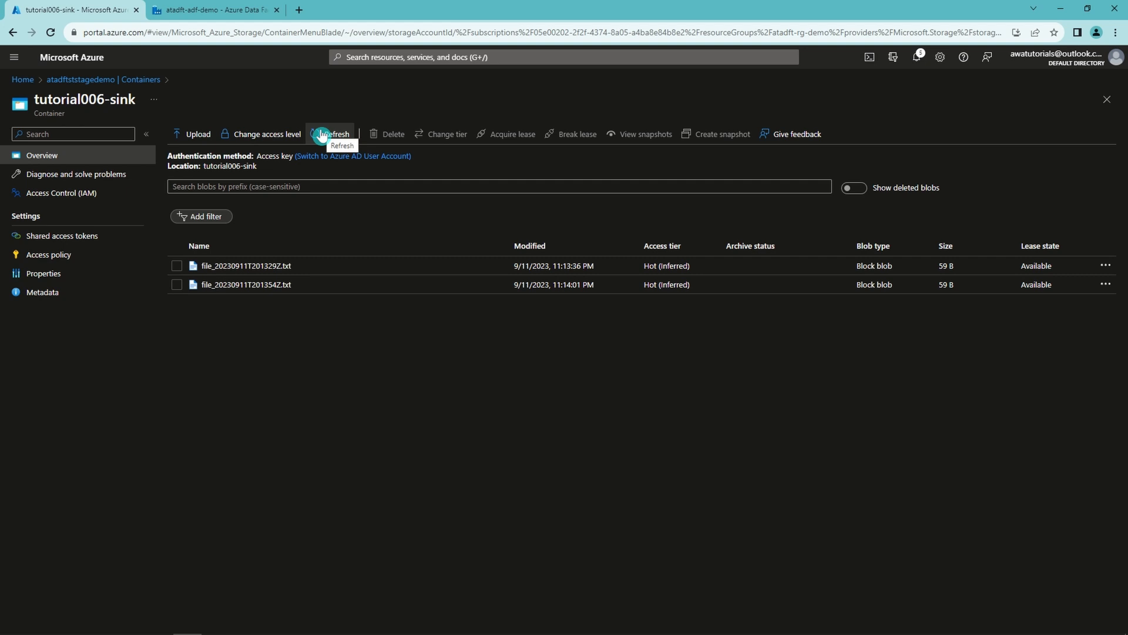
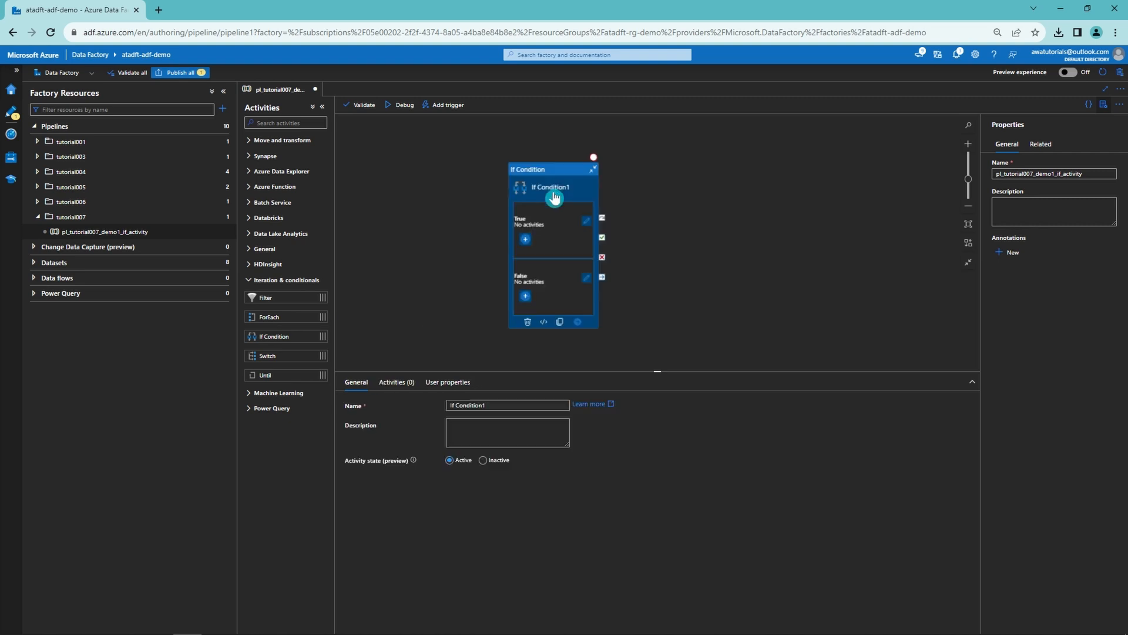
# Step: Rename the If Condition activity to If Sunday and move it further right on the canvas
pyautogui.click(470, 405)
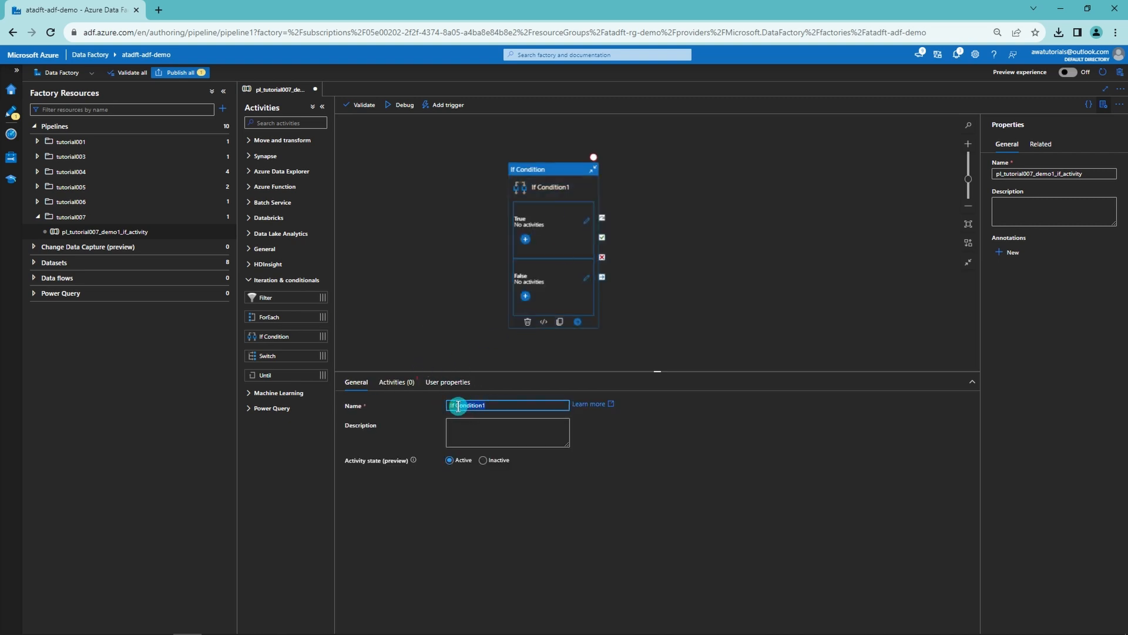
pyautogui.write('Sunday')
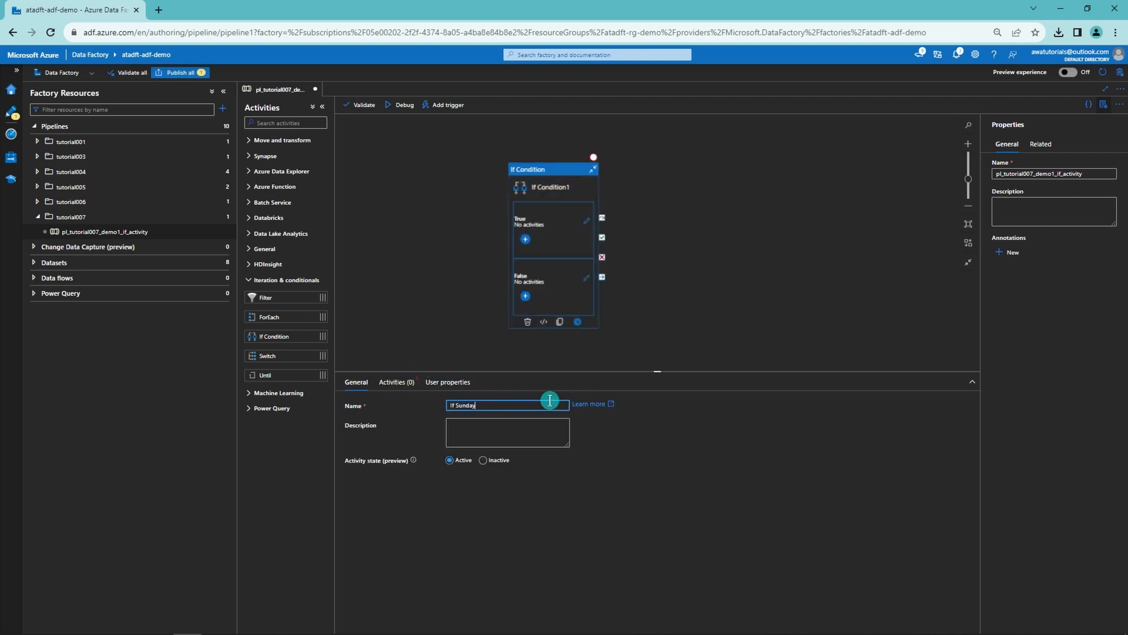
pyautogui.moveTo(541, 188); pyautogui.dragTo(622, 197)
pyautogui.click(499, 250)
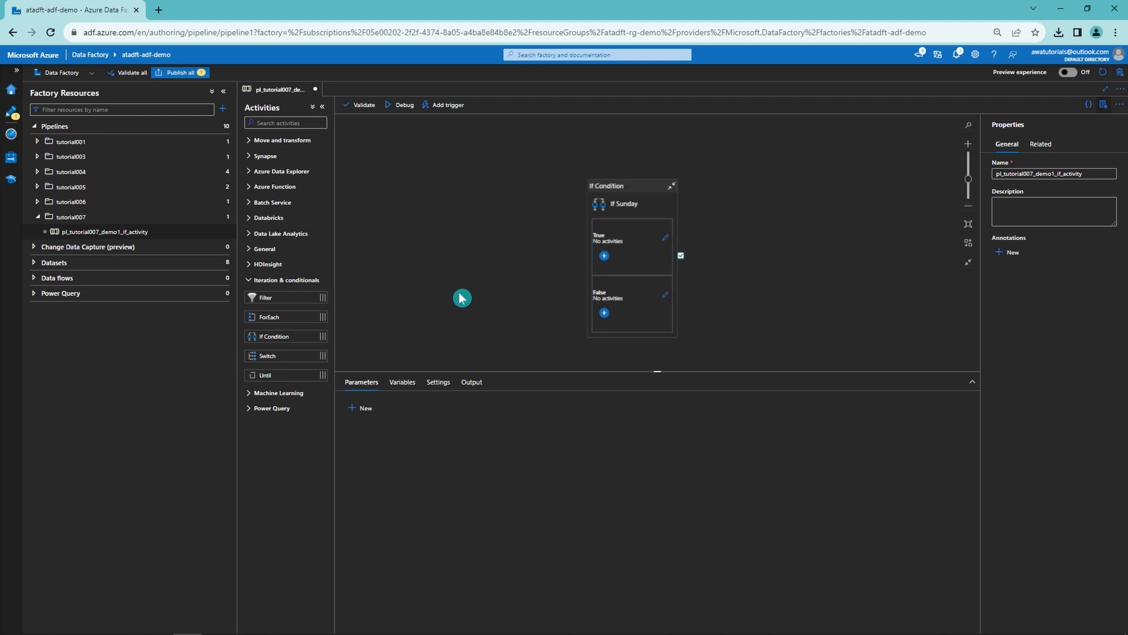
# Step: Add a Set variable activity to the canvas, left of the If Sunday activity
pyautogui.click(266, 249)
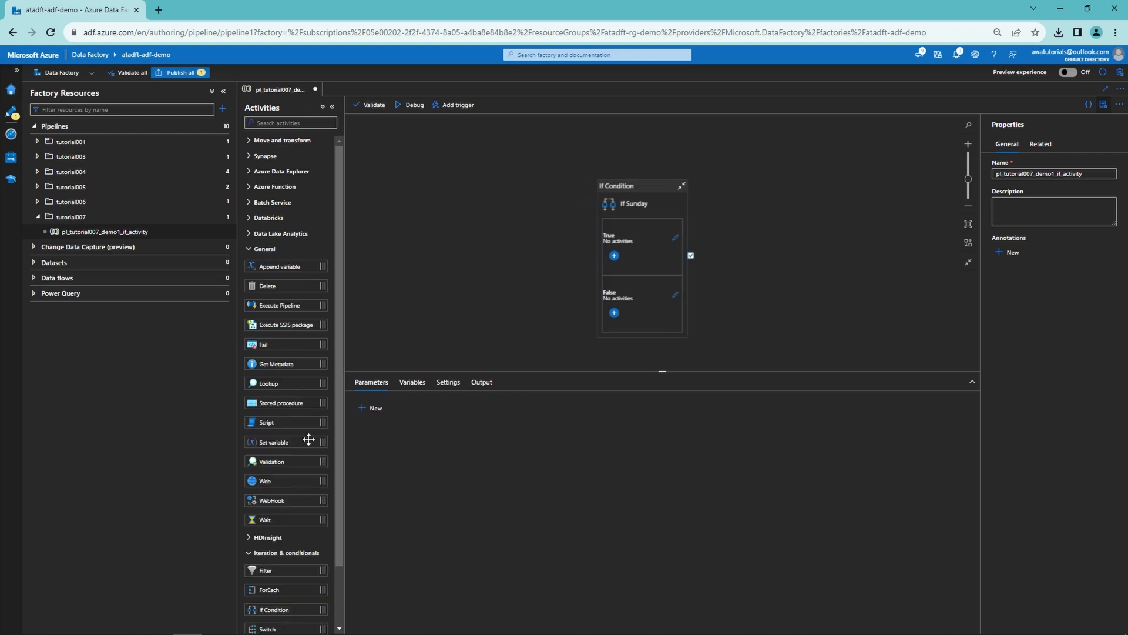
pyautogui.moveTo(294, 443); pyautogui.dragTo(508, 275)
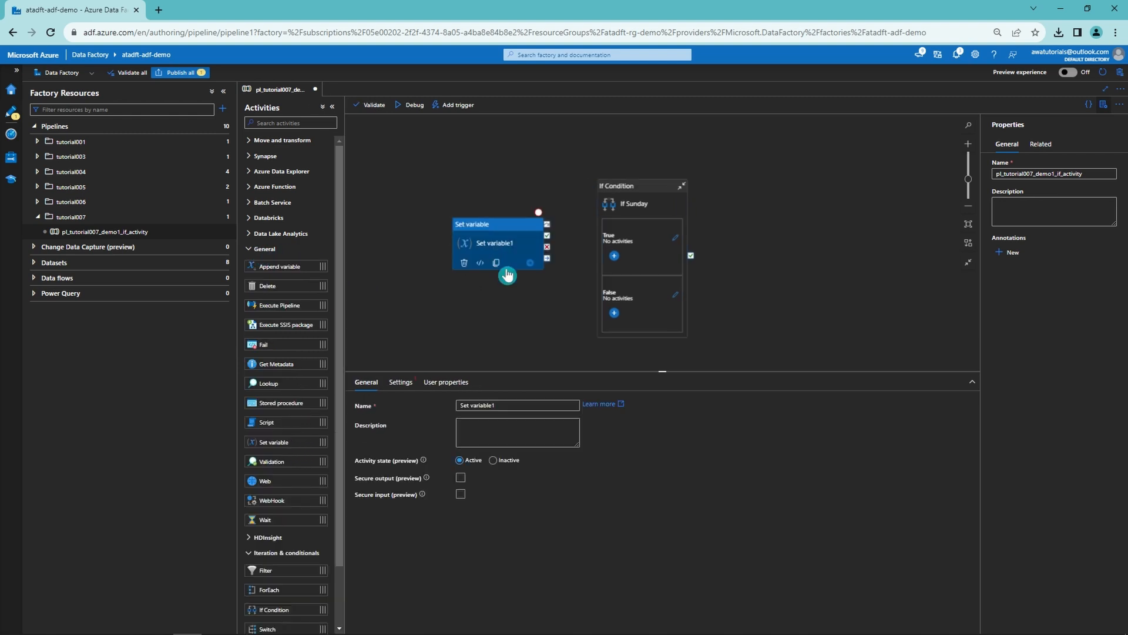
# Step: Connect the Set variable activity's success output to If Sunday and add a String pipeline variable named current_timestamp
pyautogui.moveTo(546, 243); pyautogui.dragTo(641, 242)
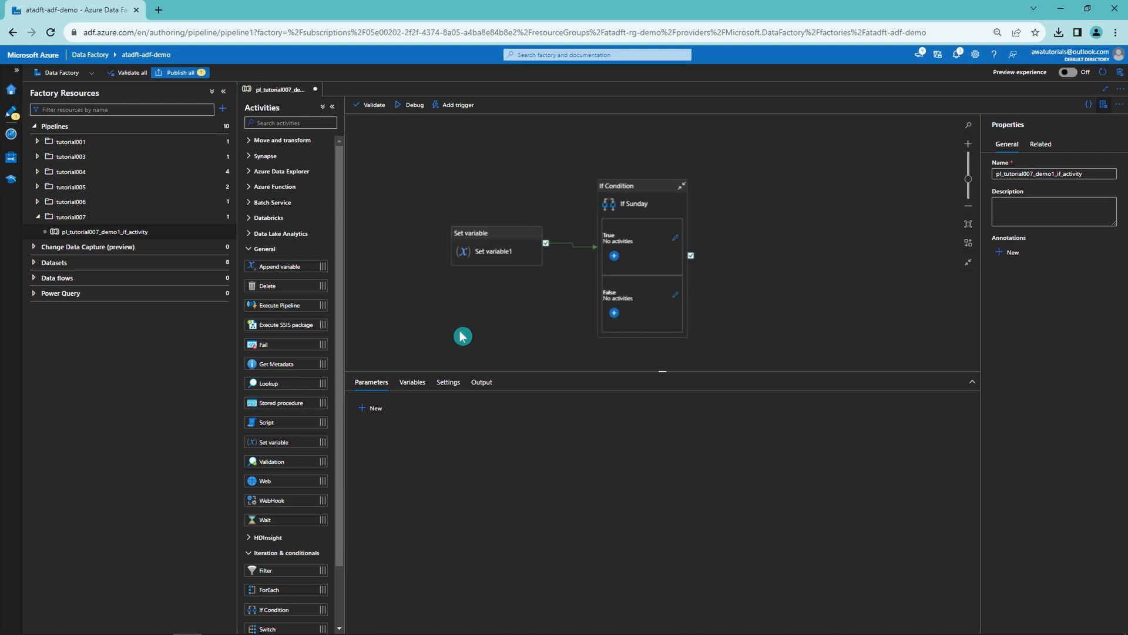
pyautogui.click(414, 383)
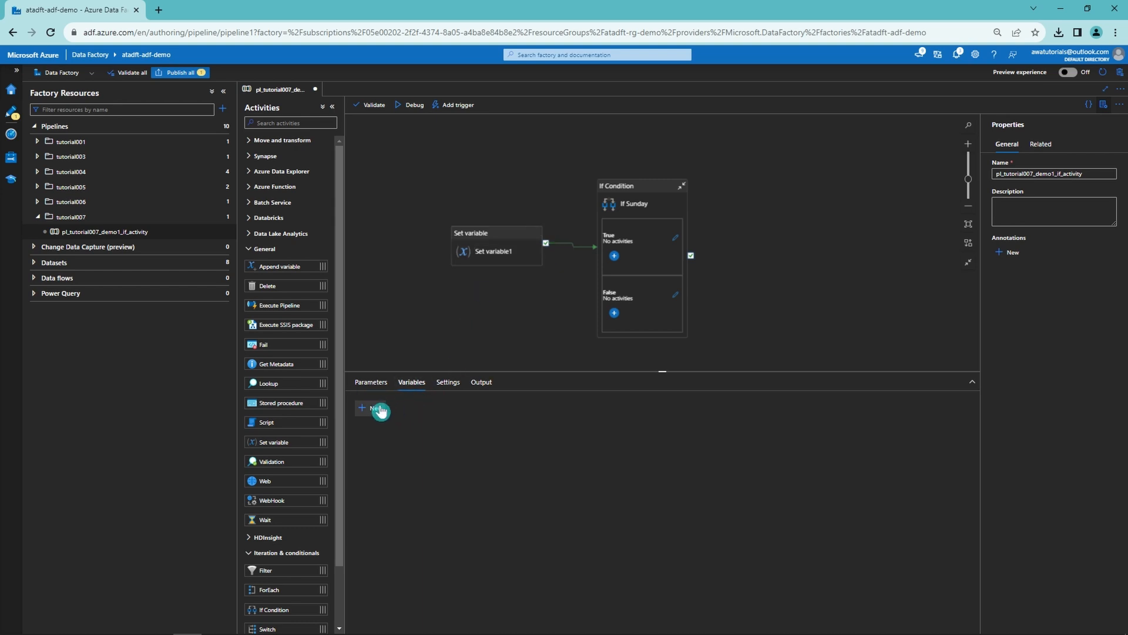
pyautogui.click(374, 407)
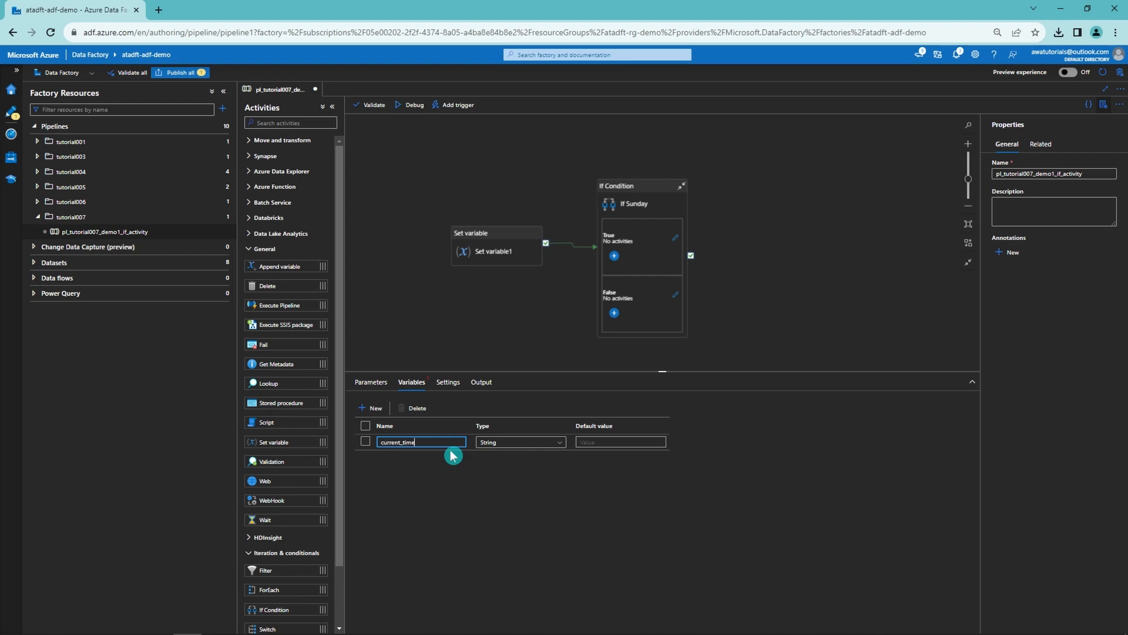
# Step: Choose the pipeline variable current_timestamp as the one the Set variable activity assigns
pyautogui.click(470, 235)
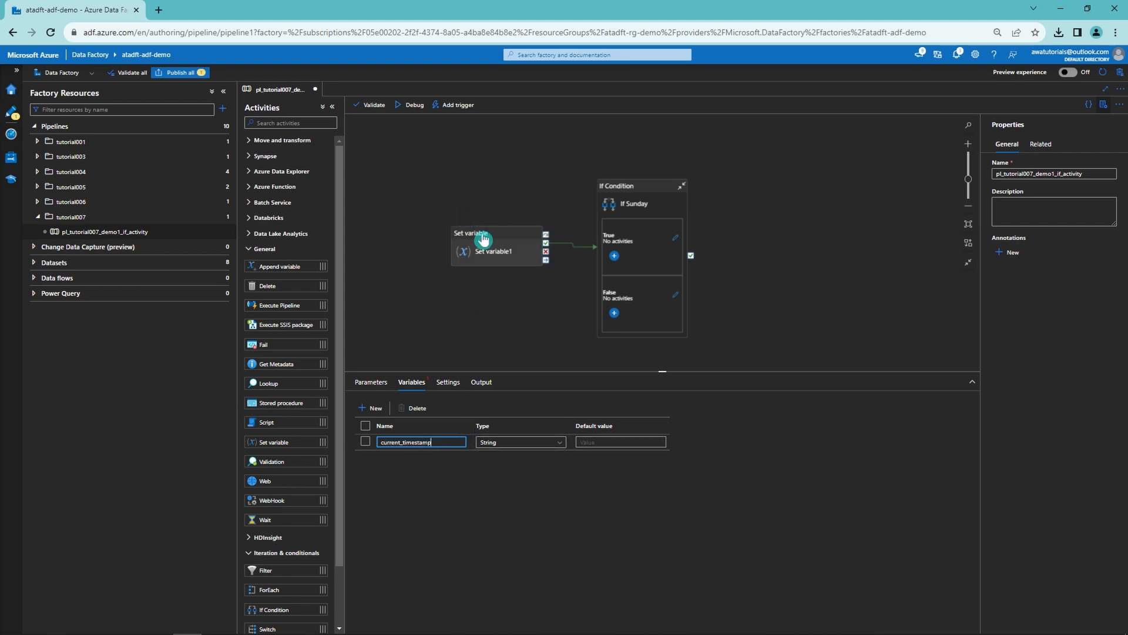
pyautogui.click(404, 382)
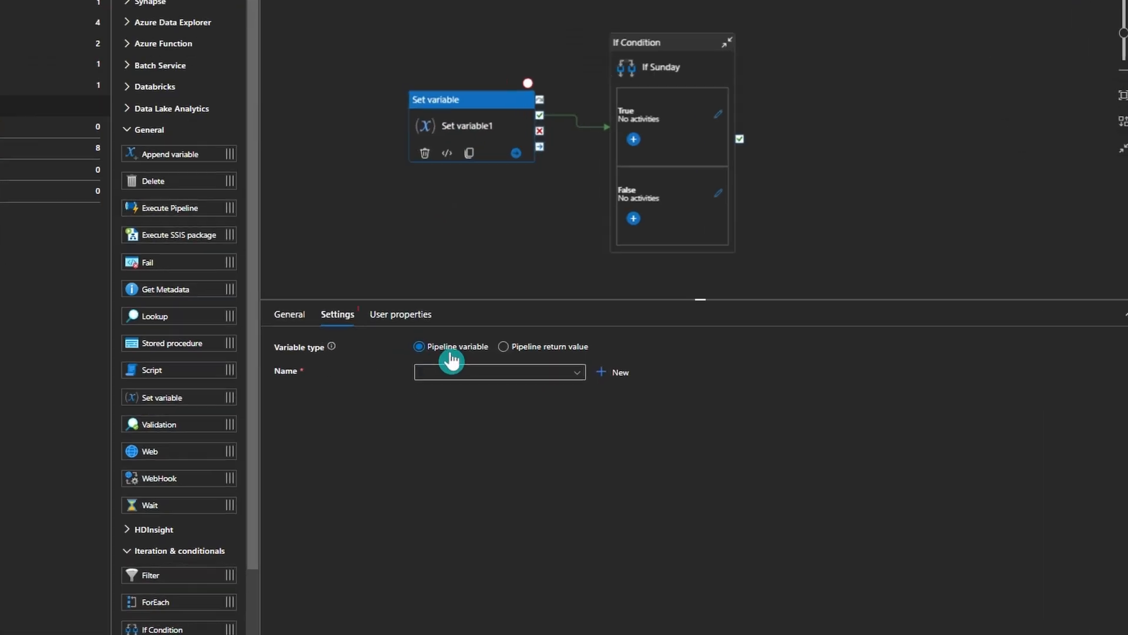
pyautogui.click(442, 373)
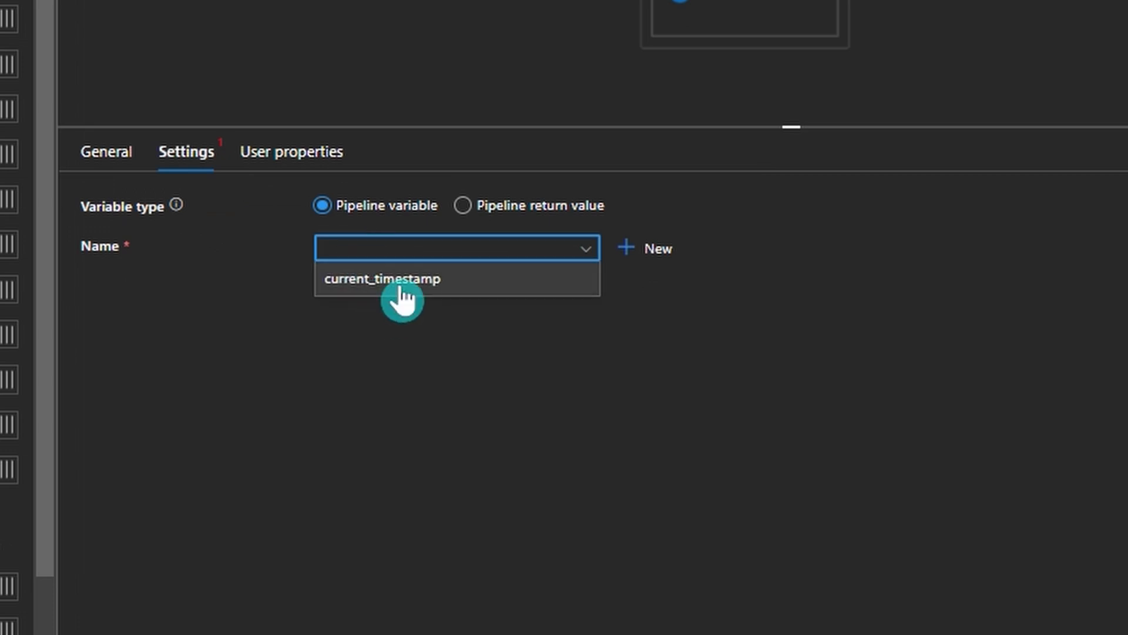
pyautogui.click(465, 391)
pyautogui.click(477, 412)
pyautogui.click(413, 361)
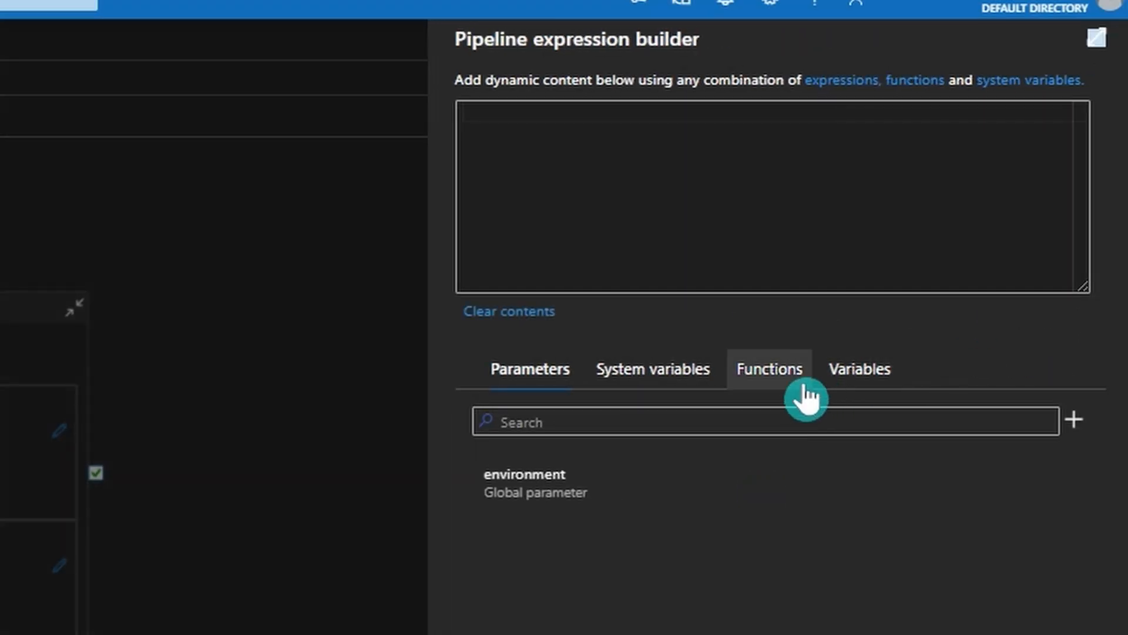
pyautogui.click(805, 387)
pyautogui.click(599, 159)
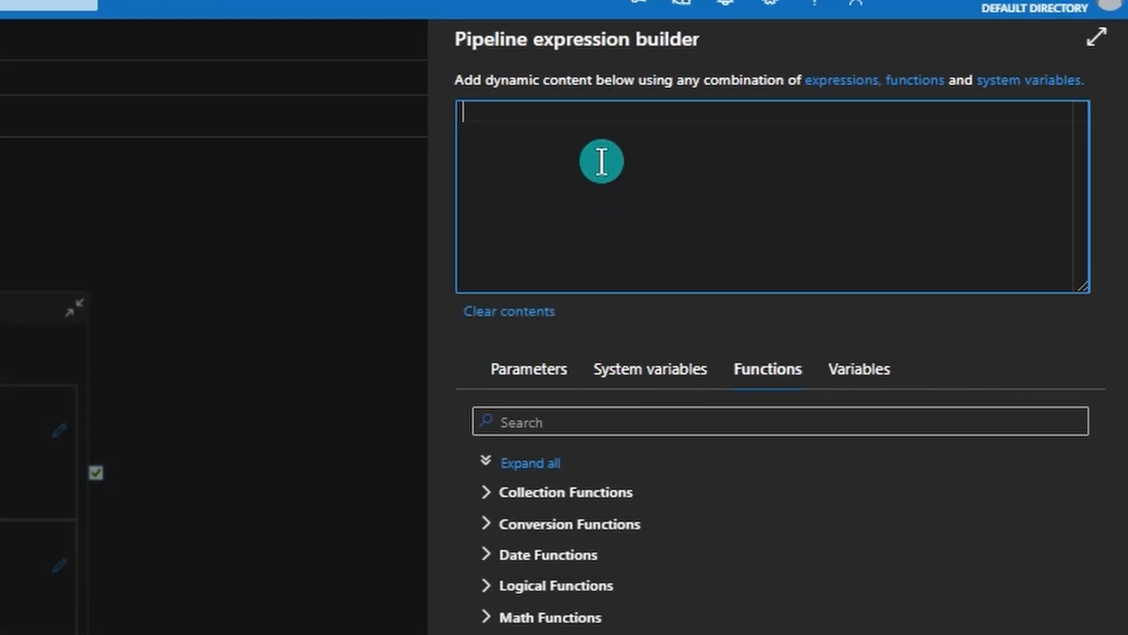
pyautogui.write('@utcN')
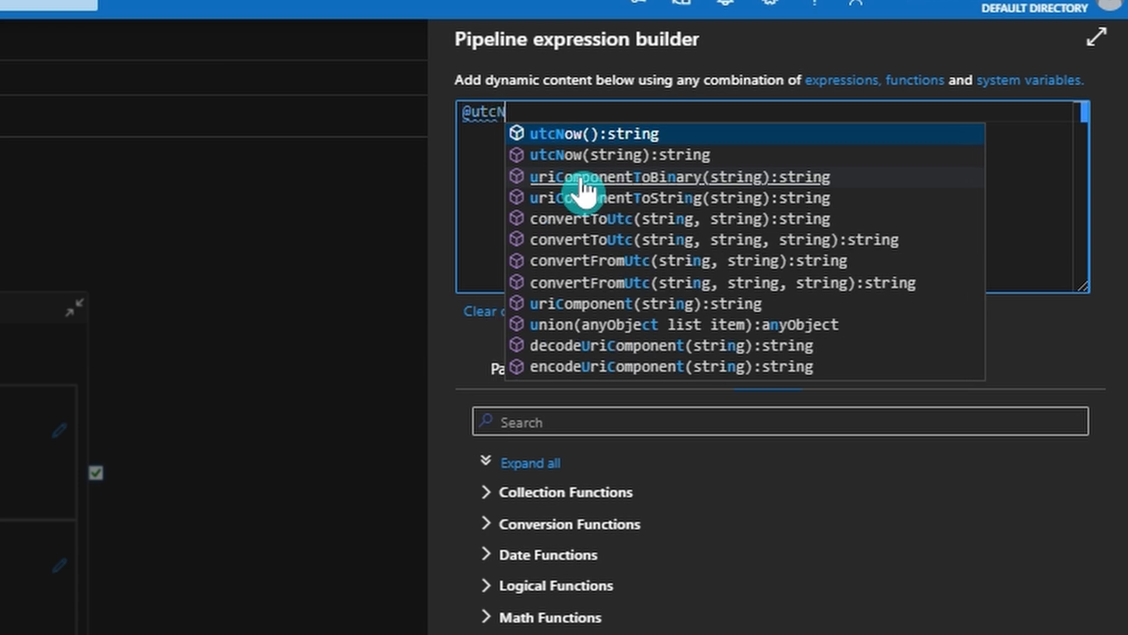
pyautogui.write('ow(')
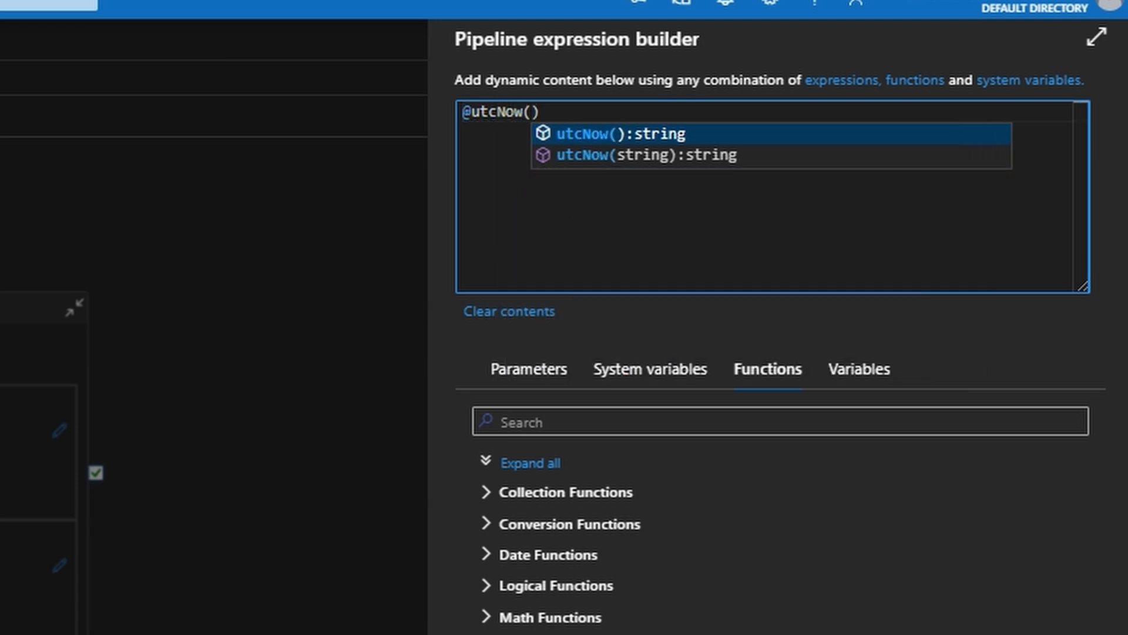
pyautogui.click(851, 621)
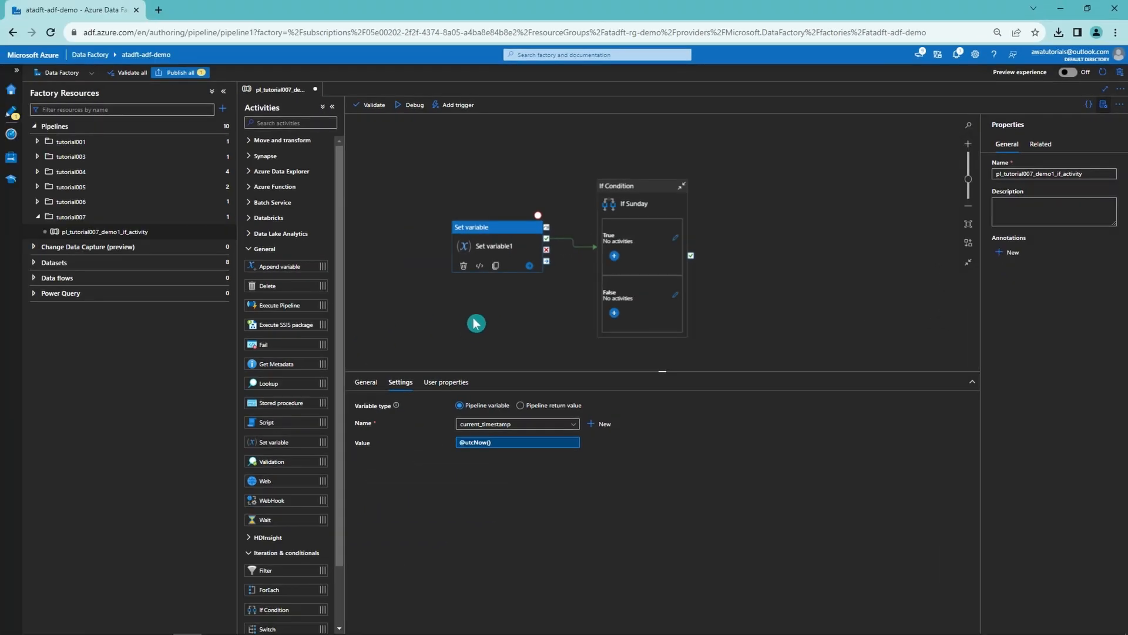
pyautogui.click(366, 382)
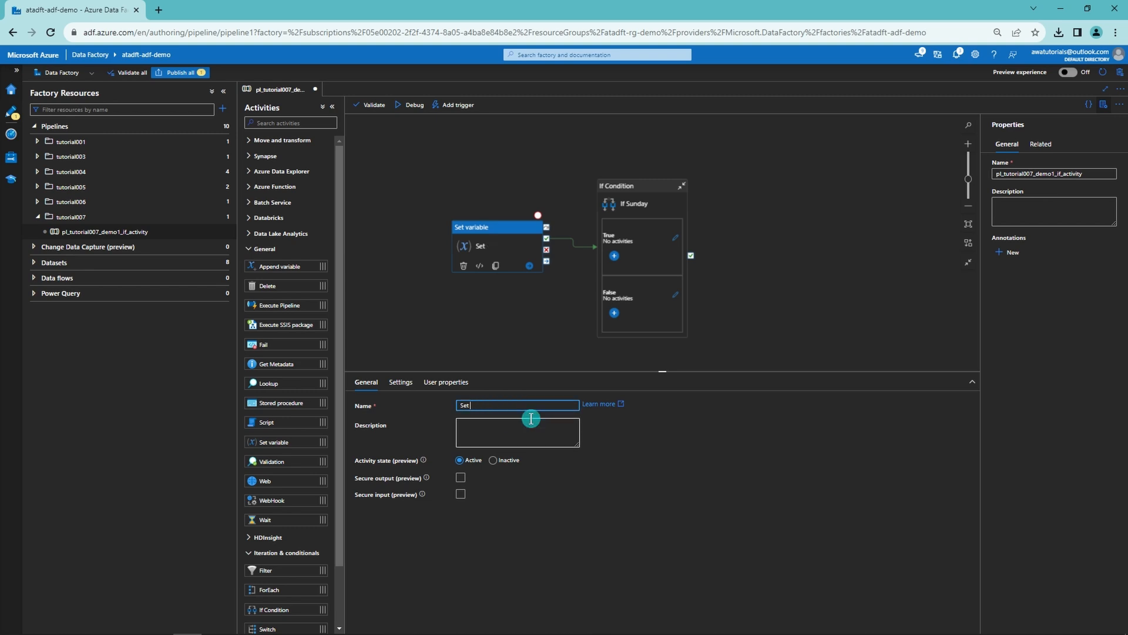
pyautogui.write('current_timestamp')
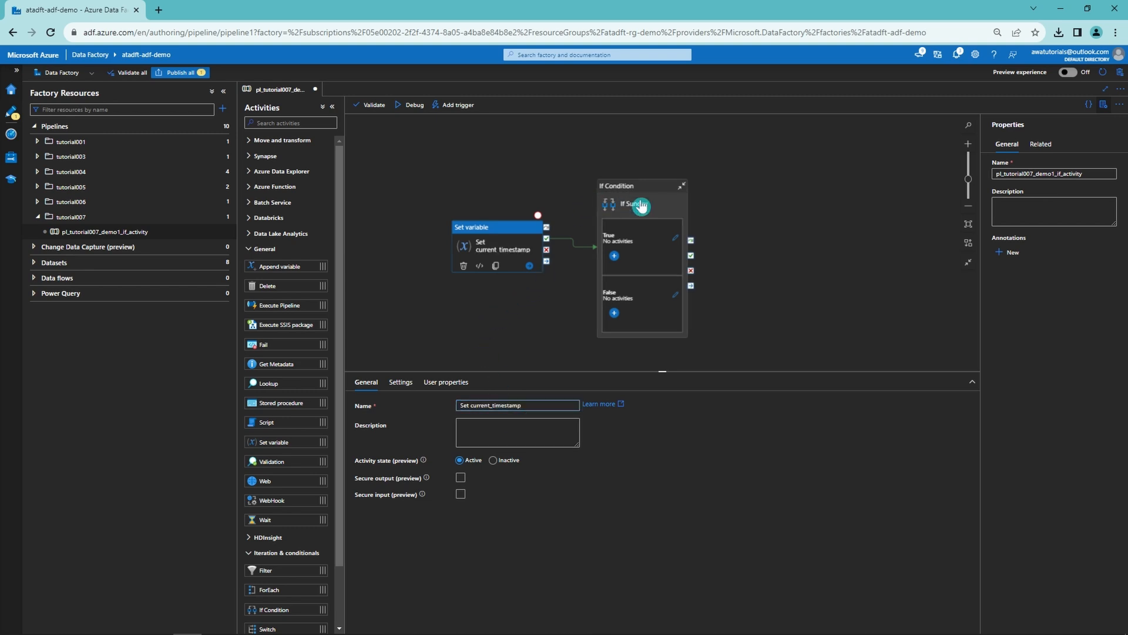
# Step: Start the If Sunday activity's dynamic expression by inserting the logical function equals
pyautogui.click(641, 205)
pyautogui.click(406, 382)
pyautogui.click(503, 436)
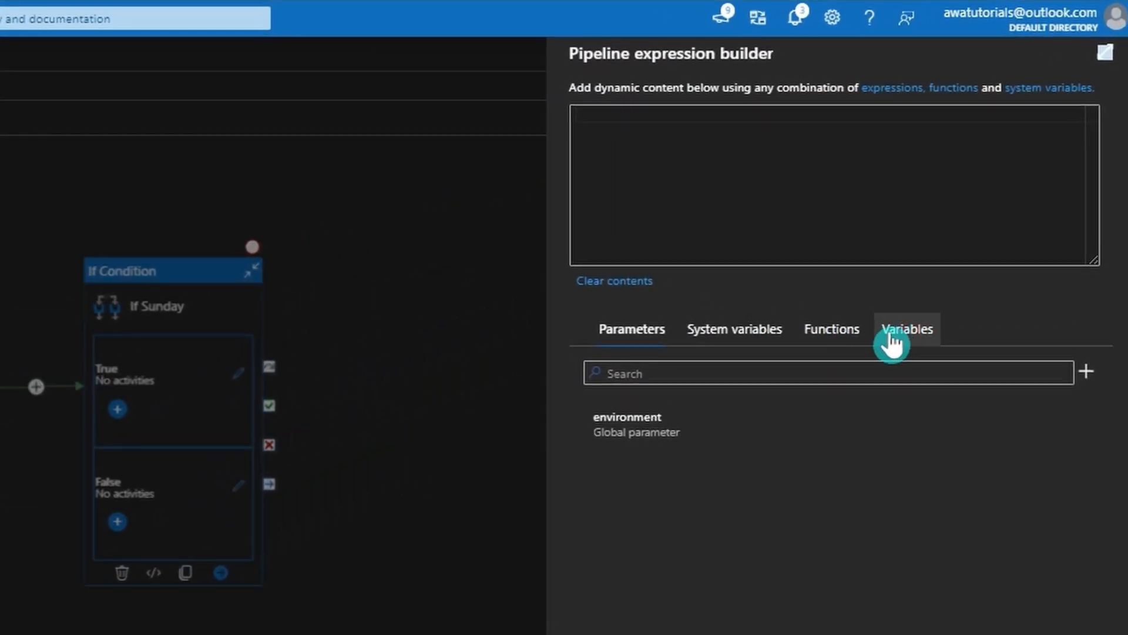
pyautogui.click(856, 333)
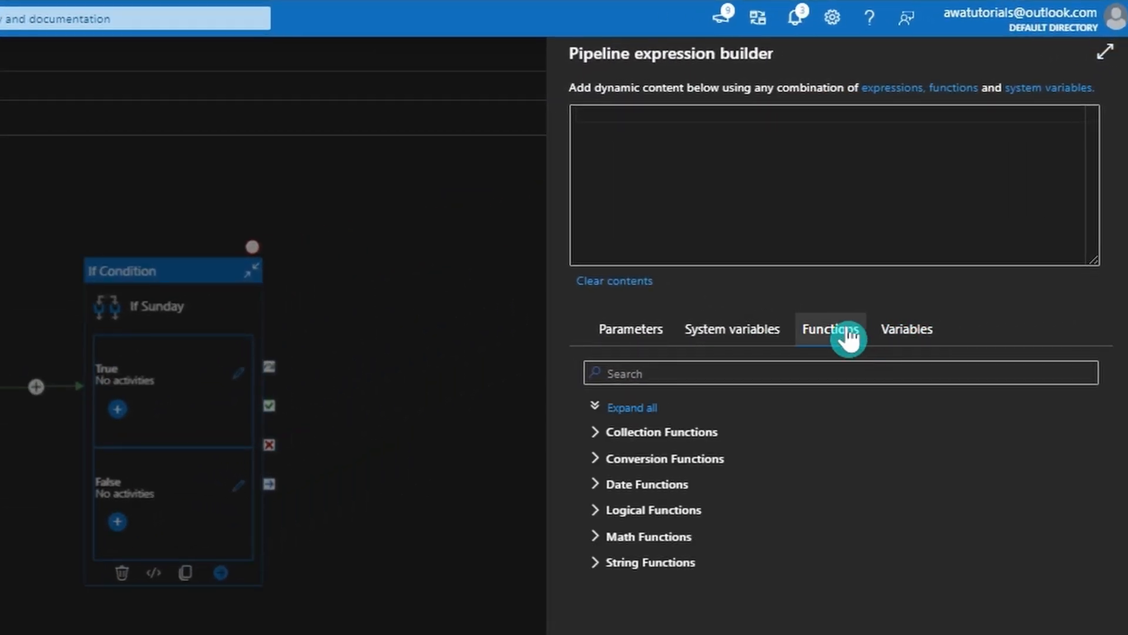
pyautogui.click(810, 371)
pyautogui.write('e')
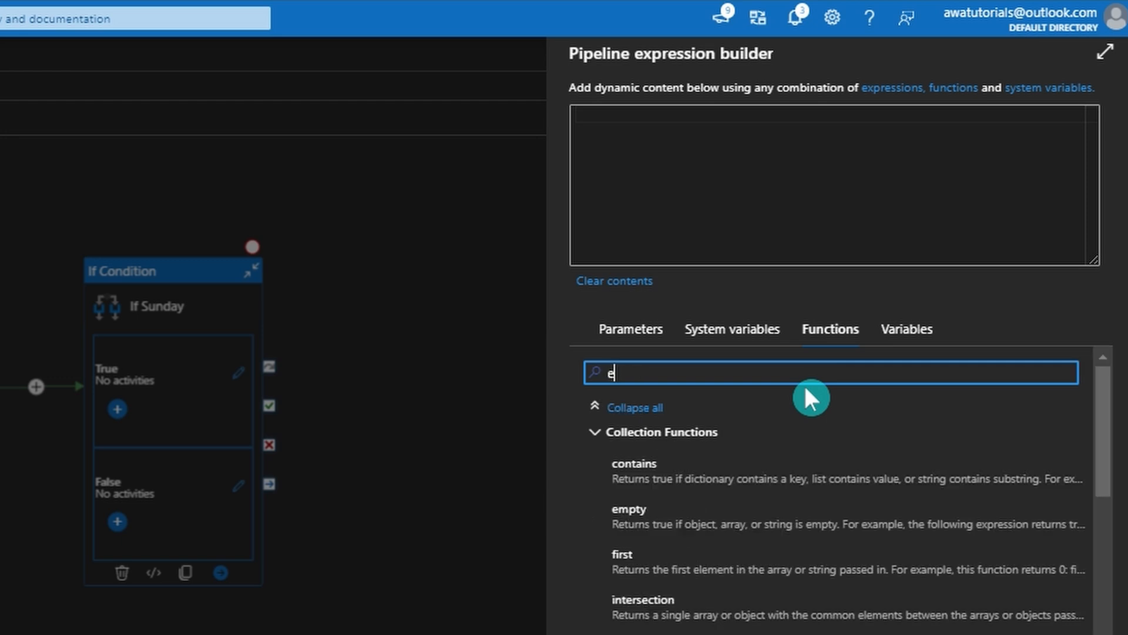
pyautogui.write('q')
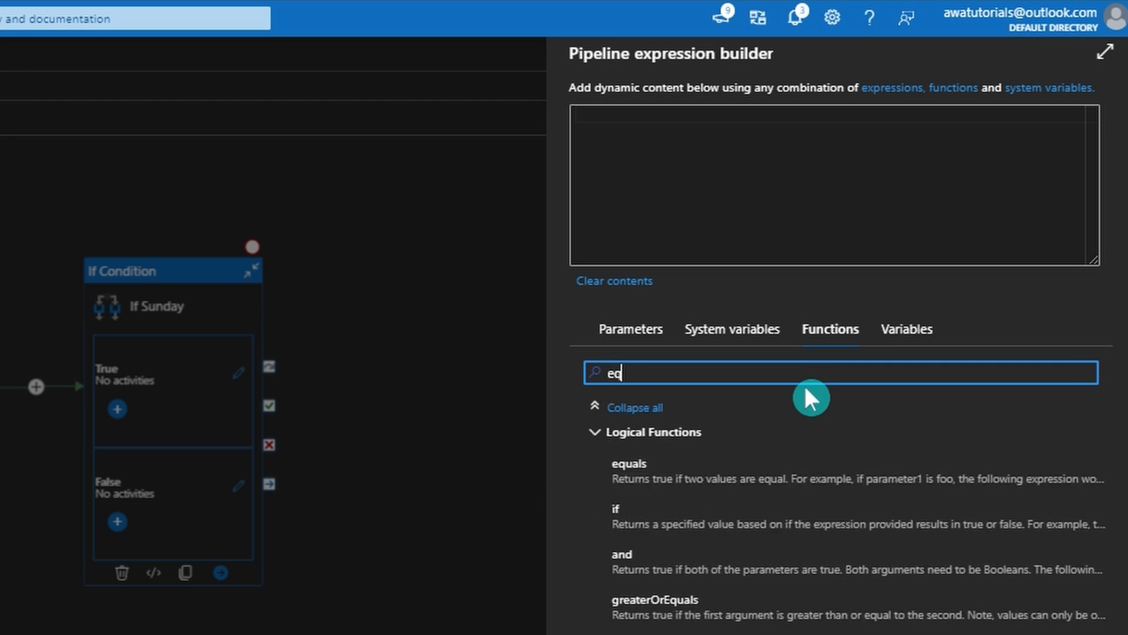
pyautogui.click(784, 478)
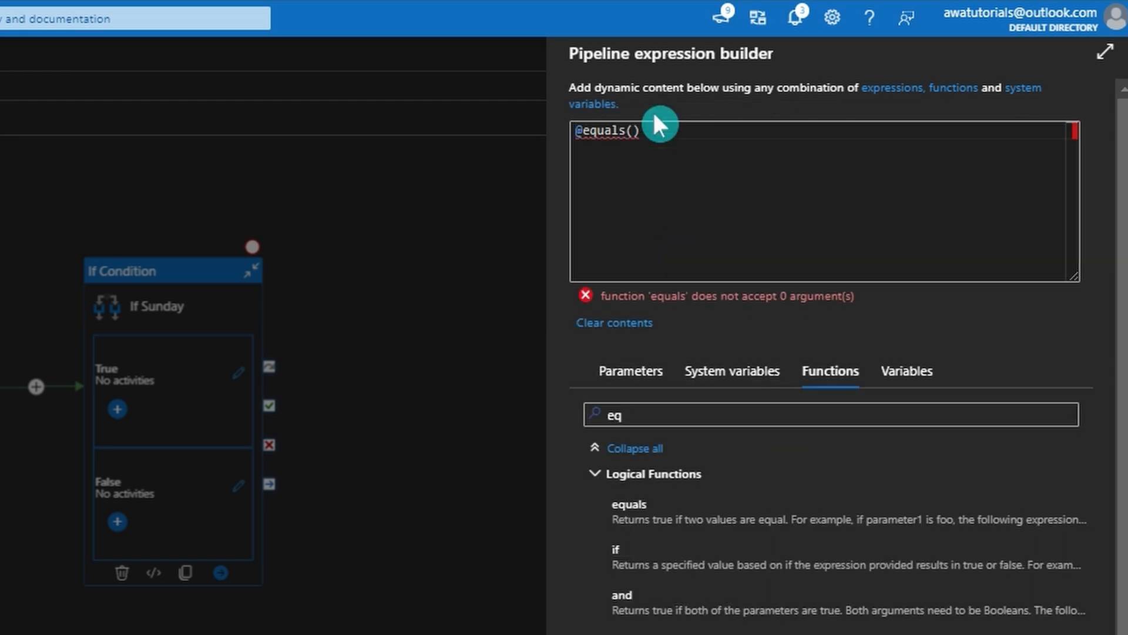
pyautogui.write('@equals(0')
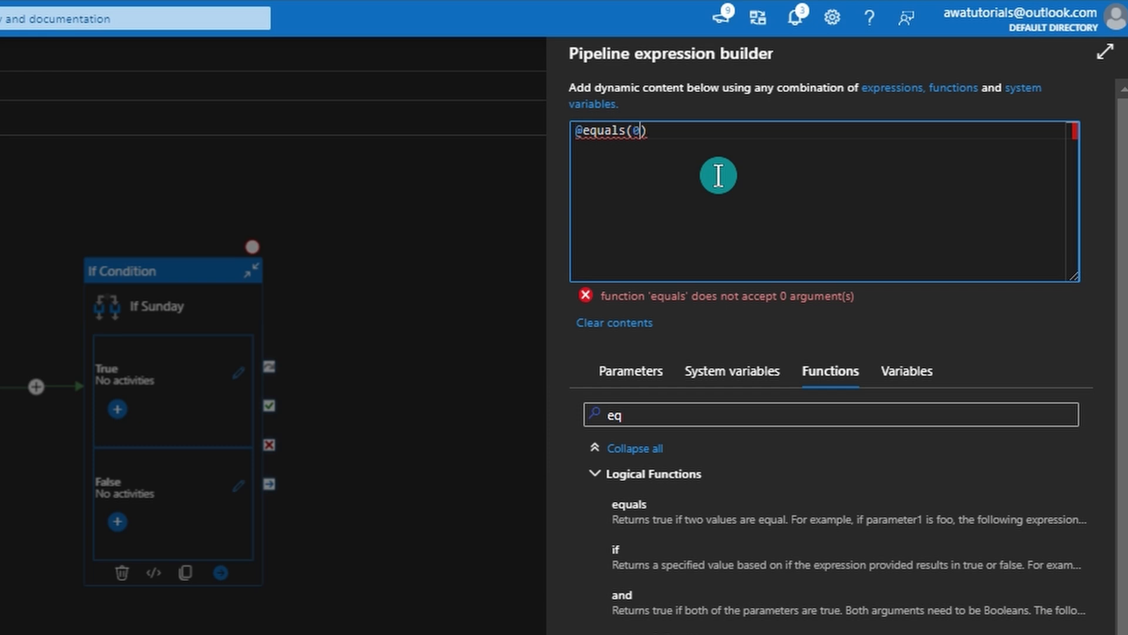
pyautogui.write(',')
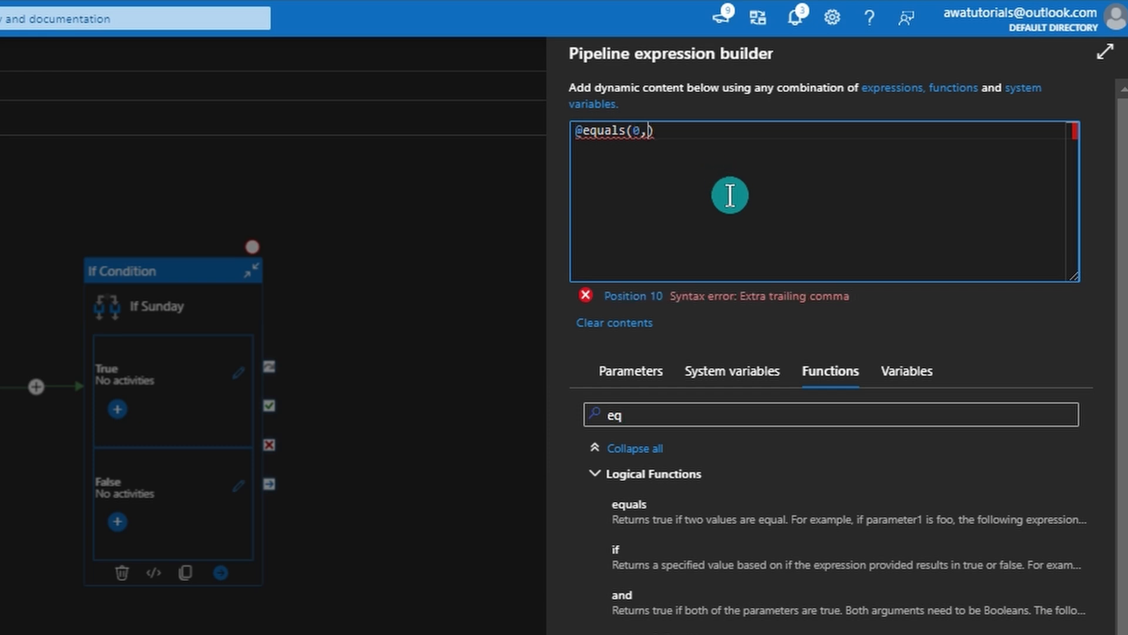
pyautogui.write('dayOfWeek()')
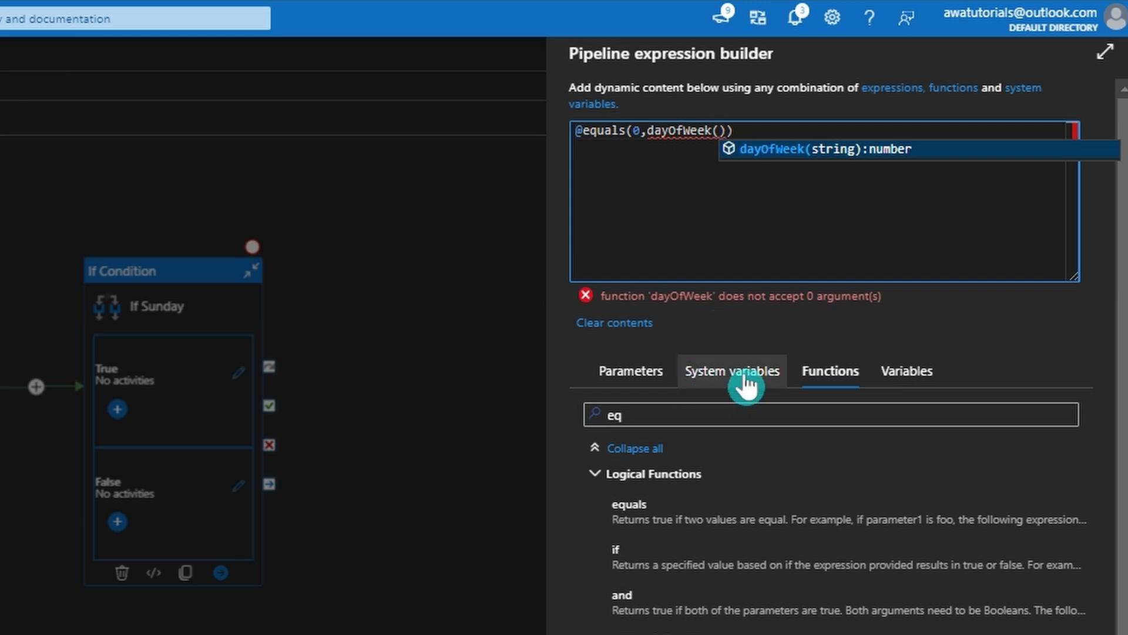
pyautogui.click(918, 381)
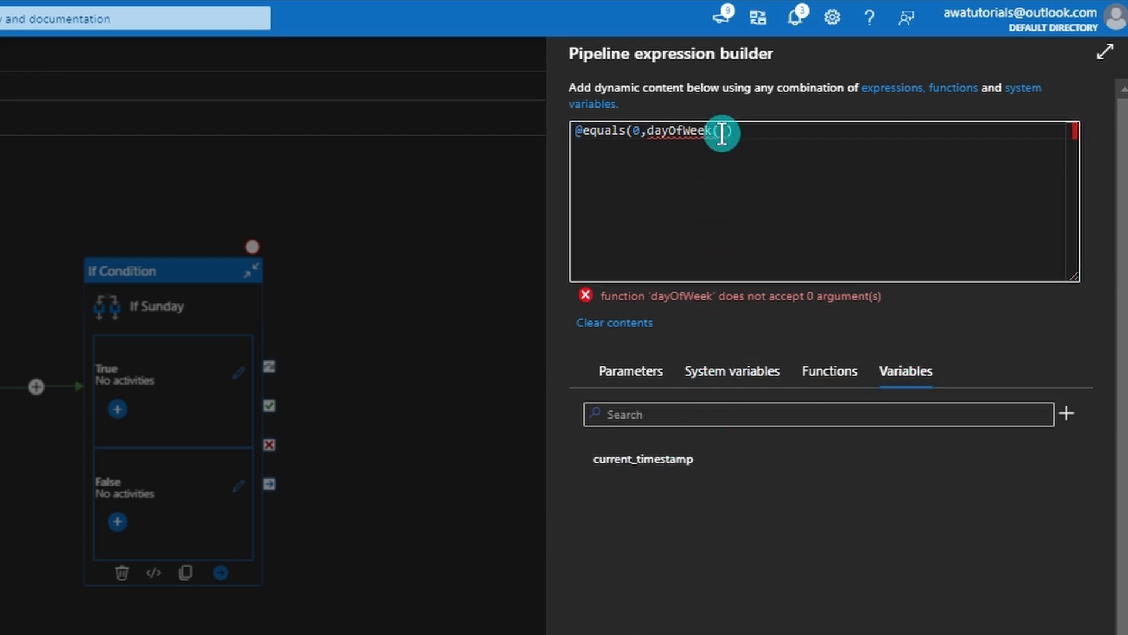
pyautogui.click(719, 130)
pyautogui.click(675, 464)
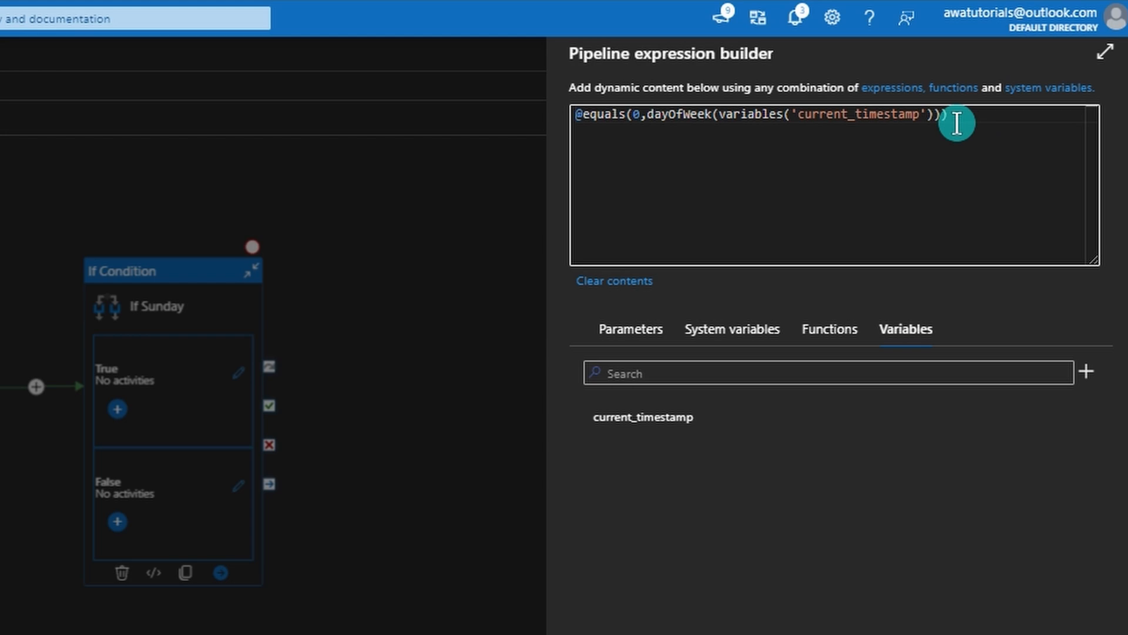
pyautogui.moveTo(956, 124); pyautogui.dragTo(676, 124)
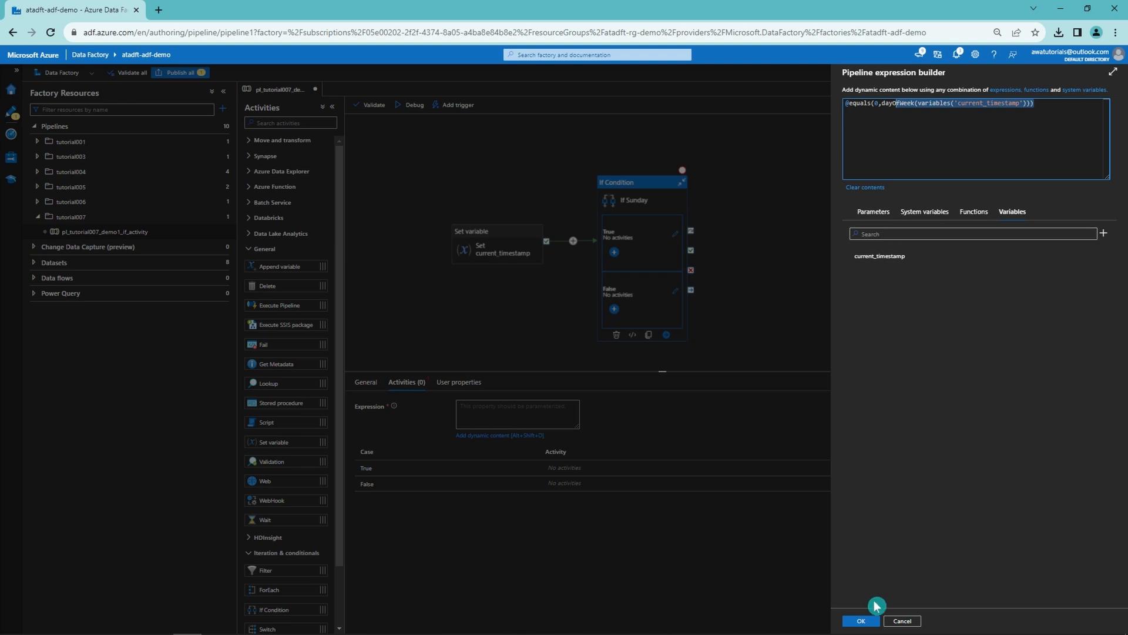
pyautogui.click(862, 619)
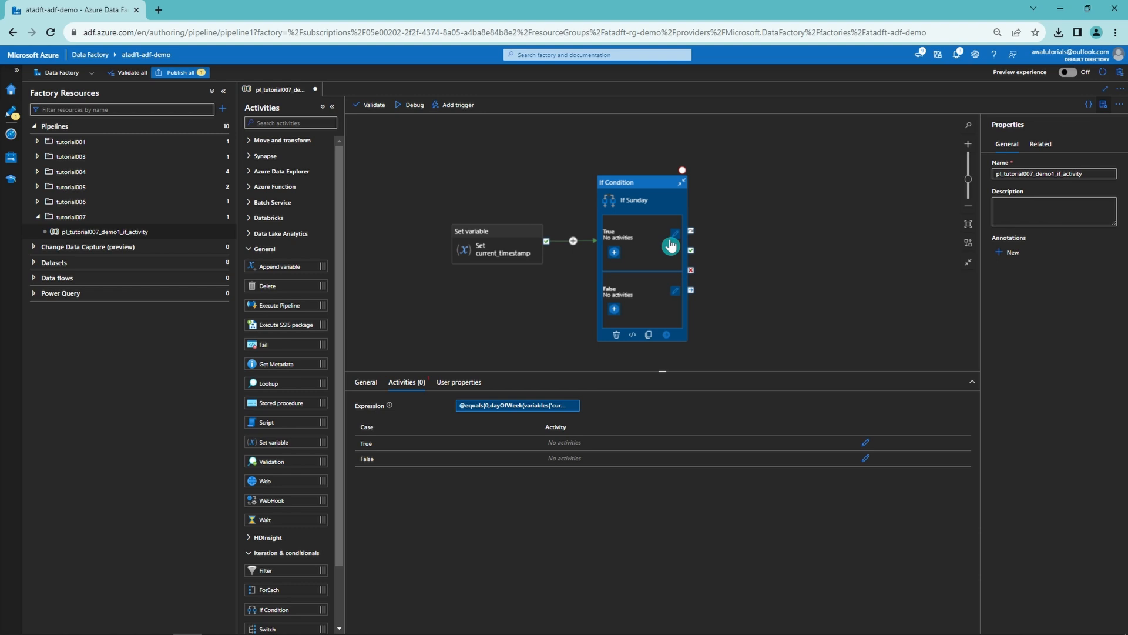
# Step: Add a Wait activity to the True branch of If Sunday and name it Sunday
pyautogui.click(614, 251)
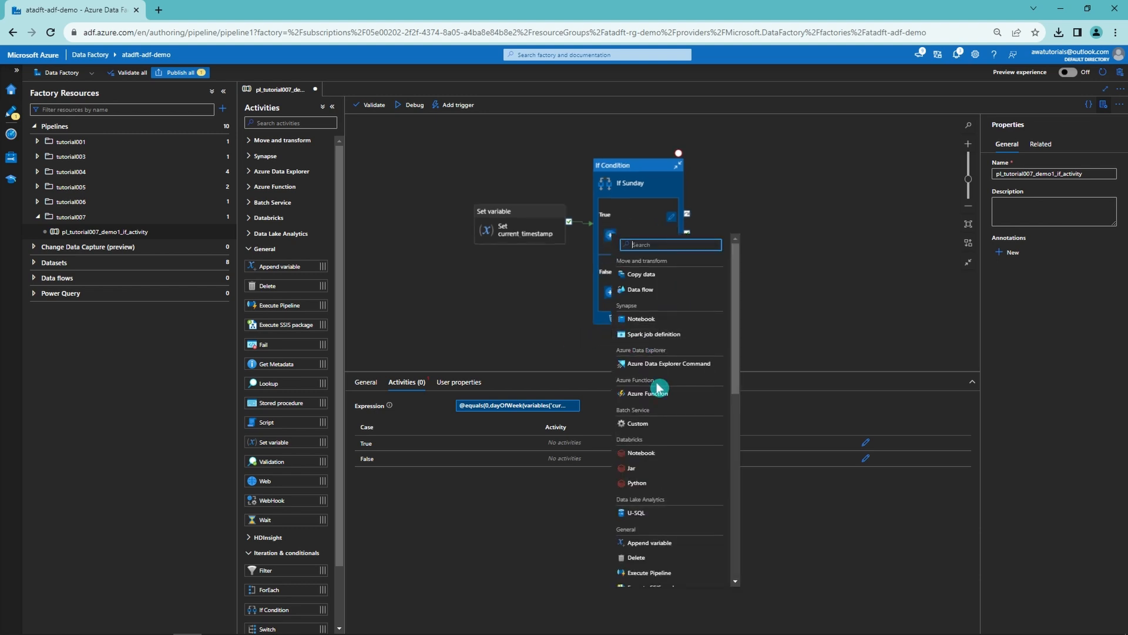
pyautogui.scroll(-3, 653, 397)
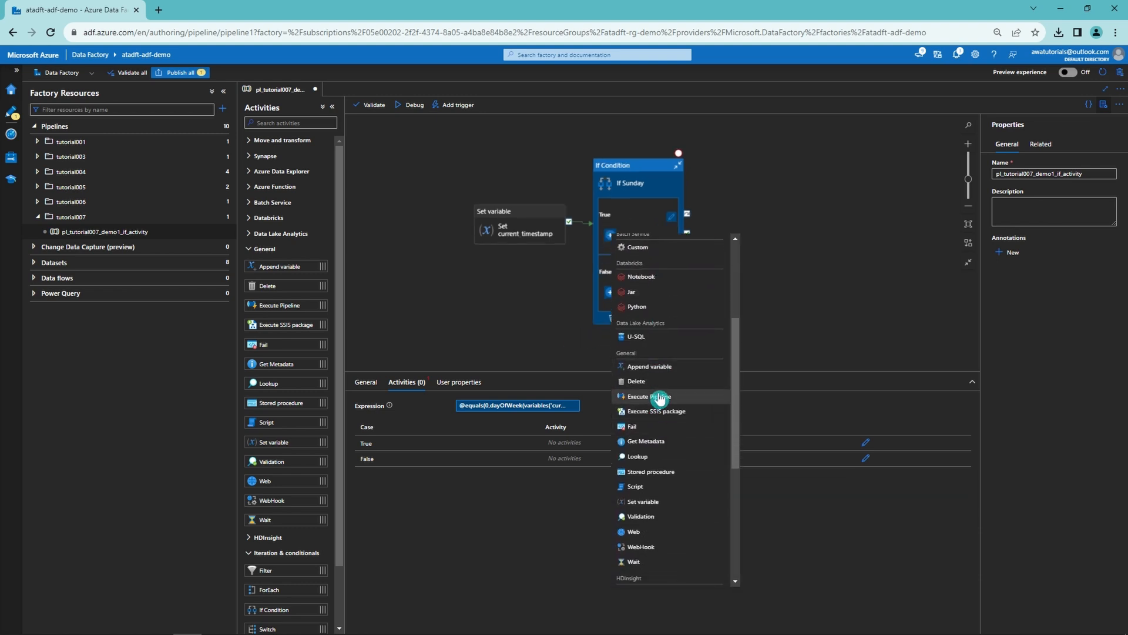
pyautogui.scroll(-2, 651, 464)
pyautogui.scroll(-1, 654, 492)
pyautogui.click(650, 448)
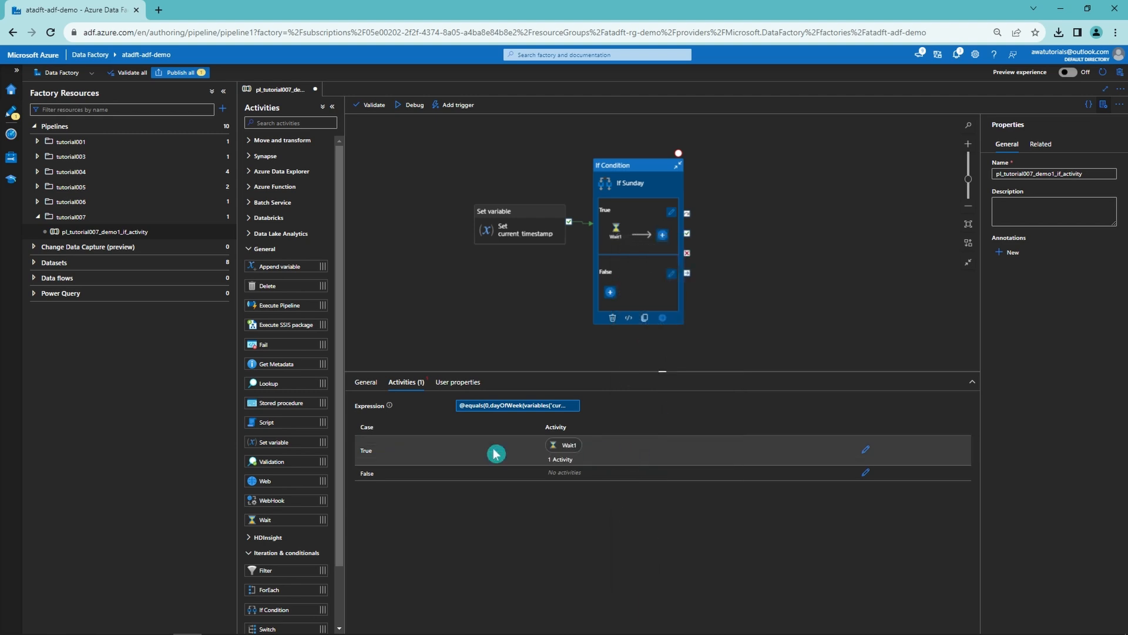
pyautogui.click(616, 234)
pyautogui.doubleClick(529, 404)
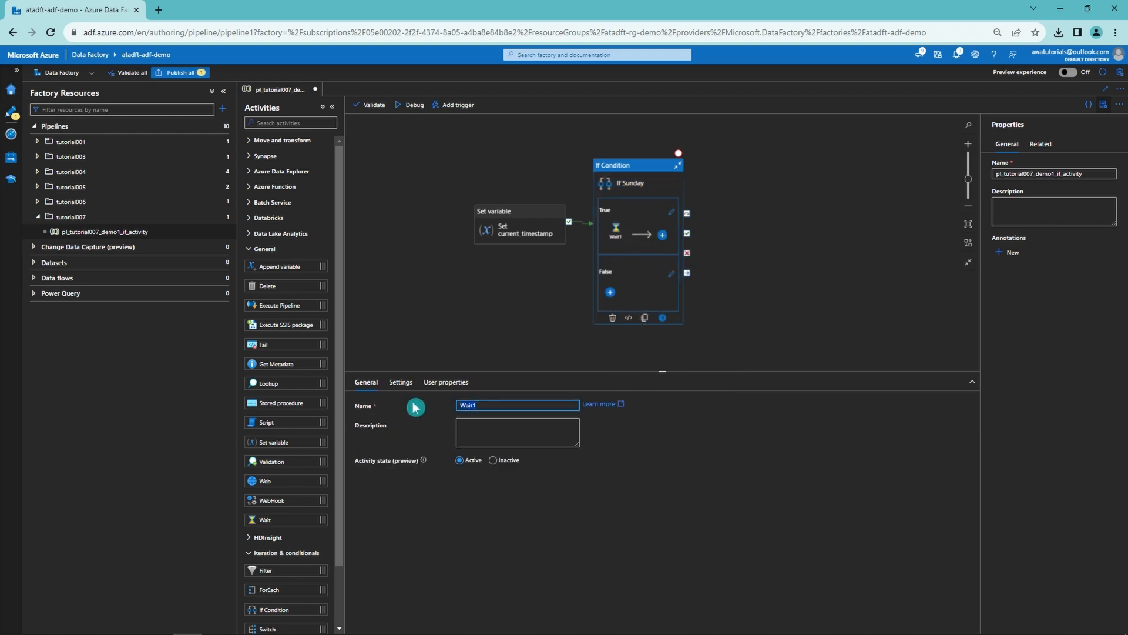
pyautogui.write('Sunday')
# Step: Add a Wait activity to the False branch of If Sunday and name it Not Sunday
pyautogui.click(611, 292)
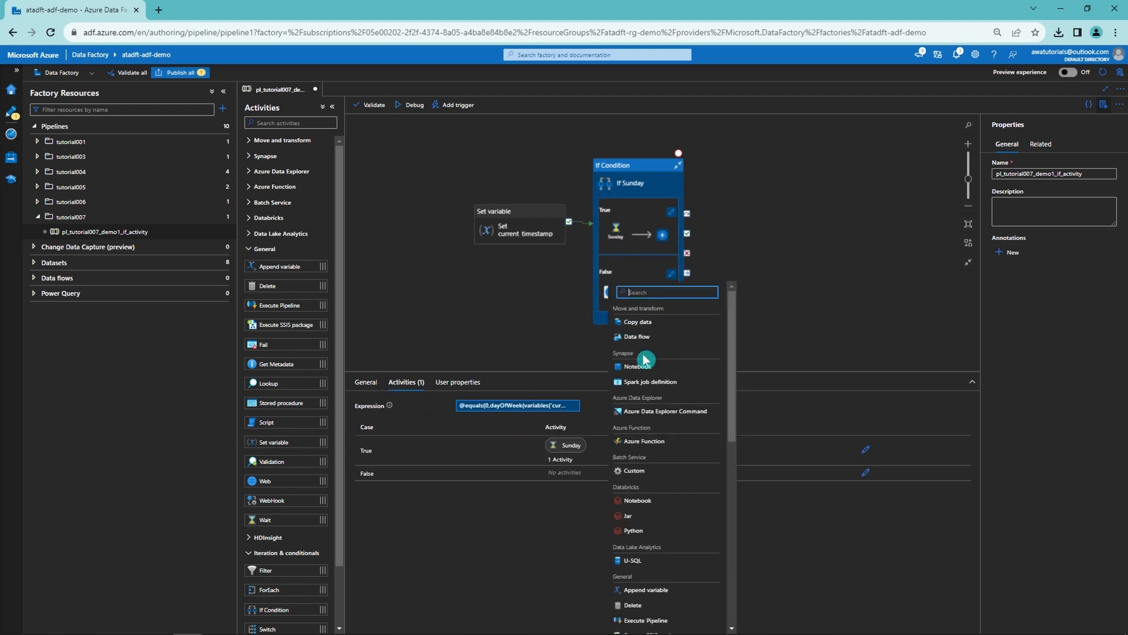
pyautogui.scroll(-5, 650, 376)
pyautogui.scroll(-1, 652, 517)
pyautogui.click(650, 539)
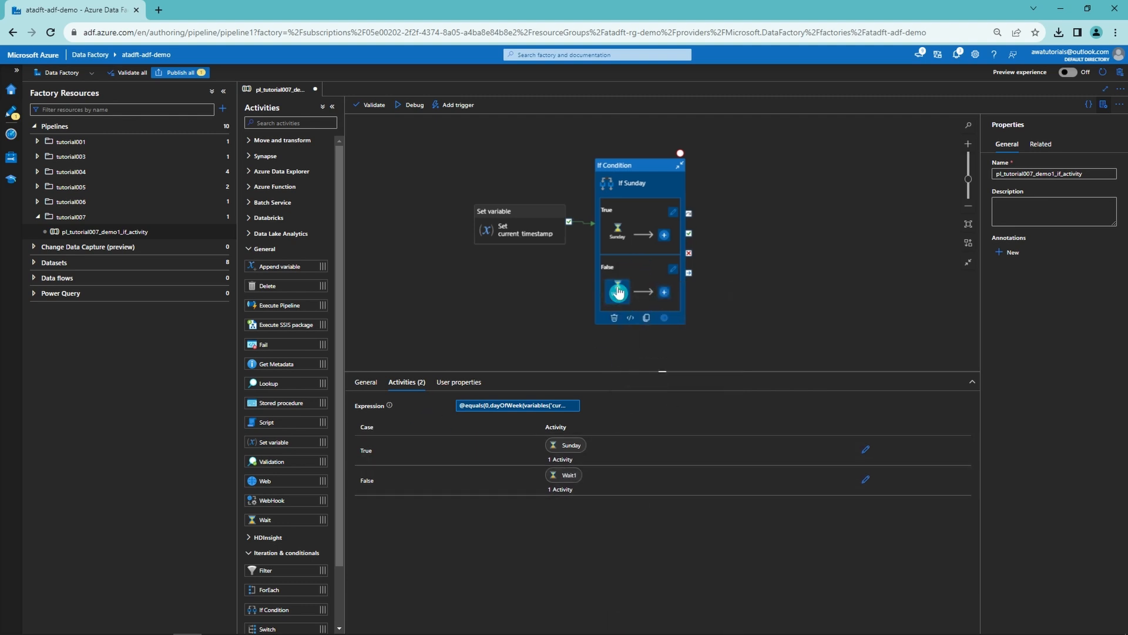
pyautogui.click(611, 298)
pyautogui.doubleClick(477, 406)
pyautogui.write('Not Sunday')
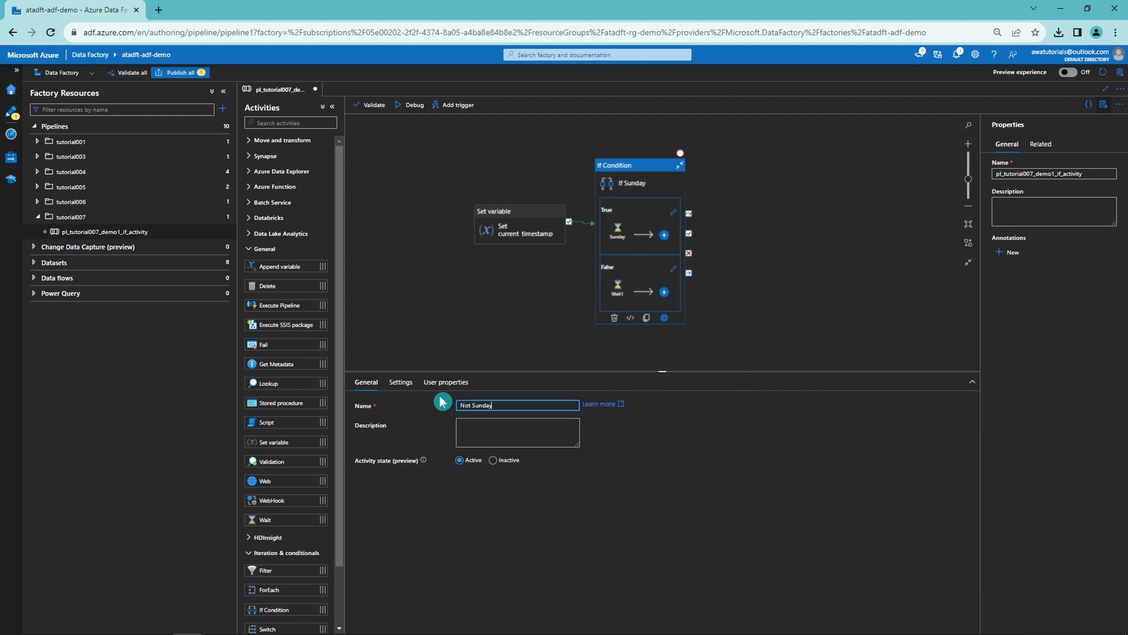
pyautogui.click(827, 271)
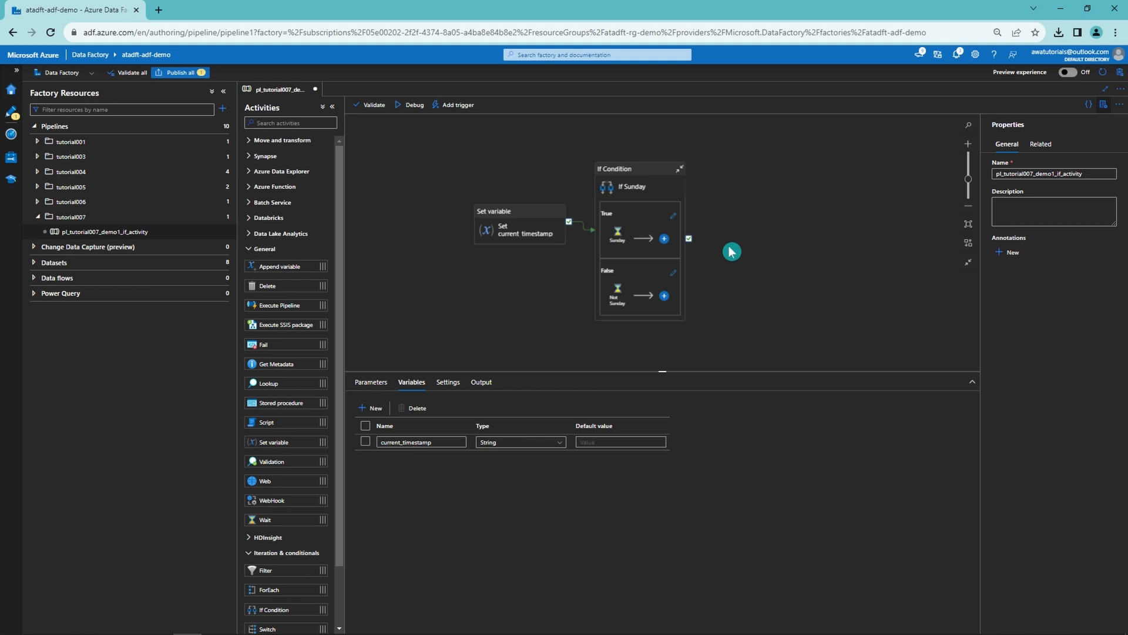
# Step: Debug the pl_tutorial007_demo1_if_activity pipeline and open the output of the Set current_timestamp activity run
pyautogui.click(414, 104)
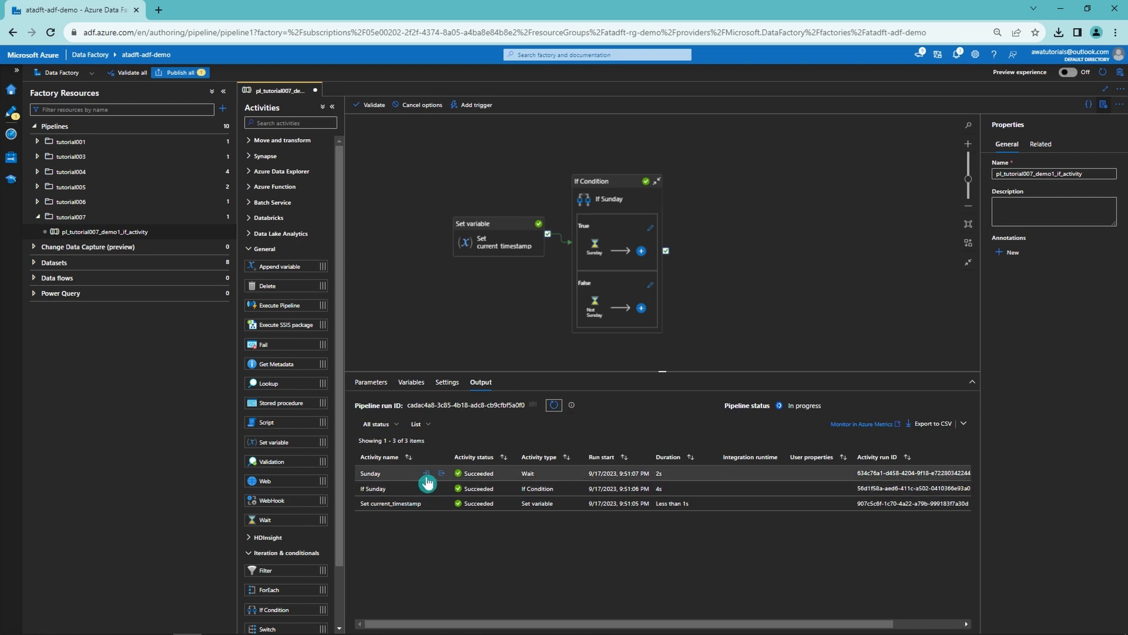
pyautogui.click(439, 503)
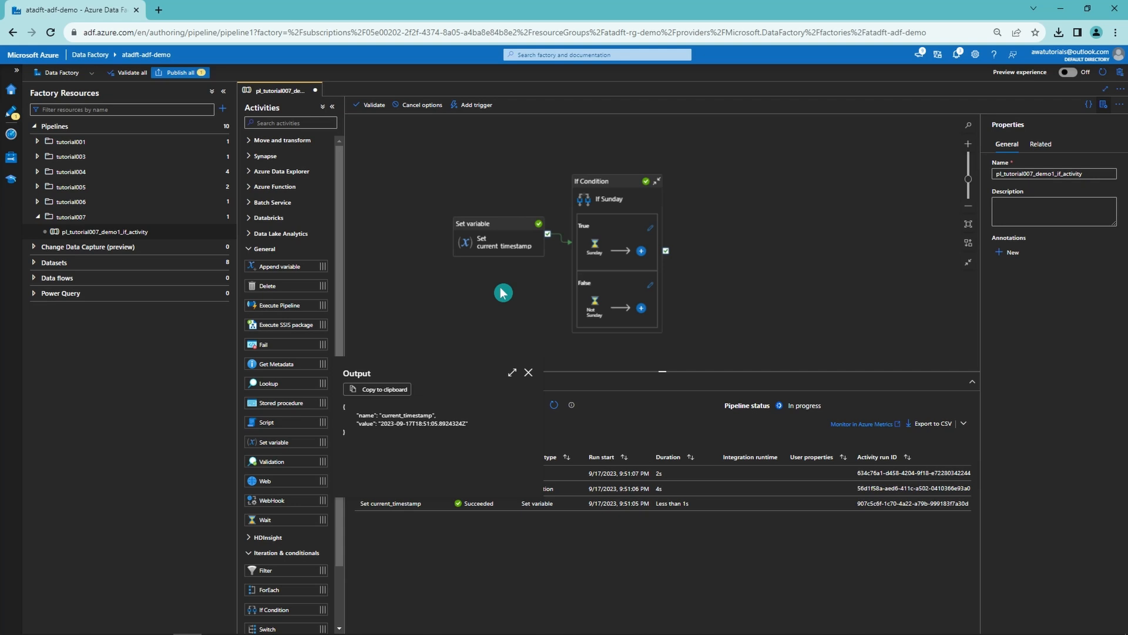
# Step: Wrap utcNow() in the addDays function in the Set current_timestamp value expression to move the timestamp one day ahead
pyautogui.click(528, 372)
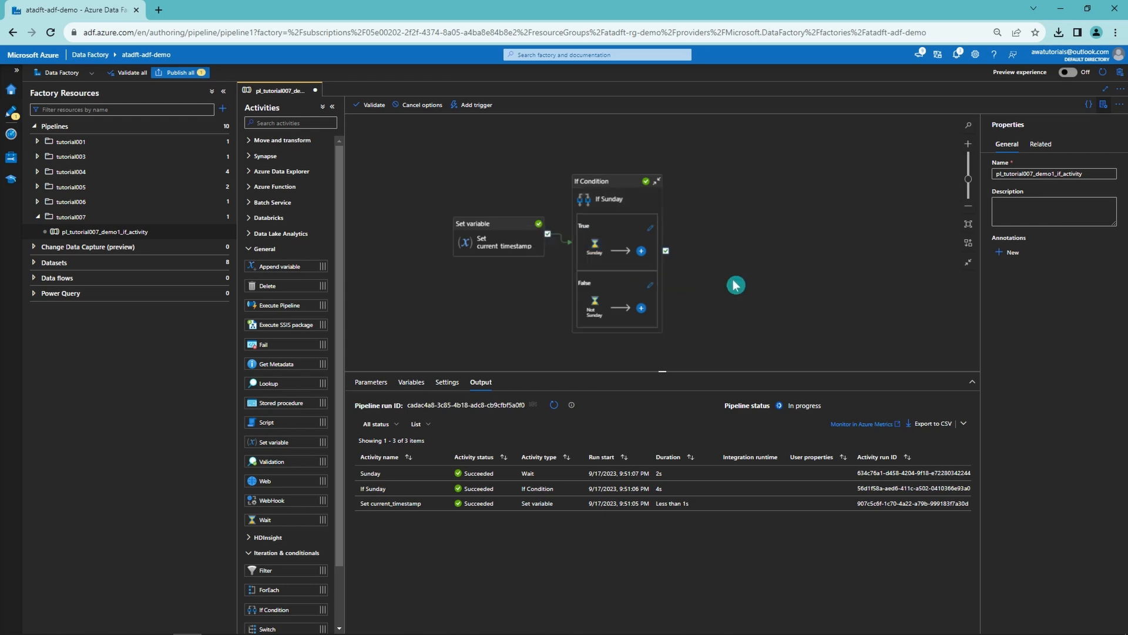
pyautogui.click(502, 241)
pyautogui.click(402, 383)
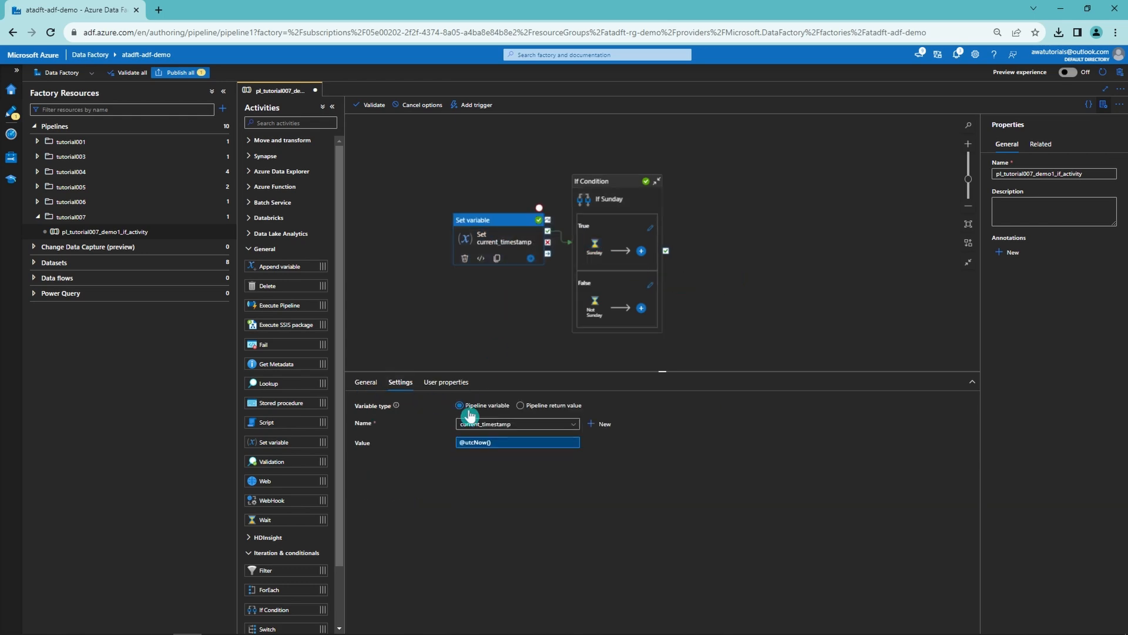
pyautogui.click(482, 445)
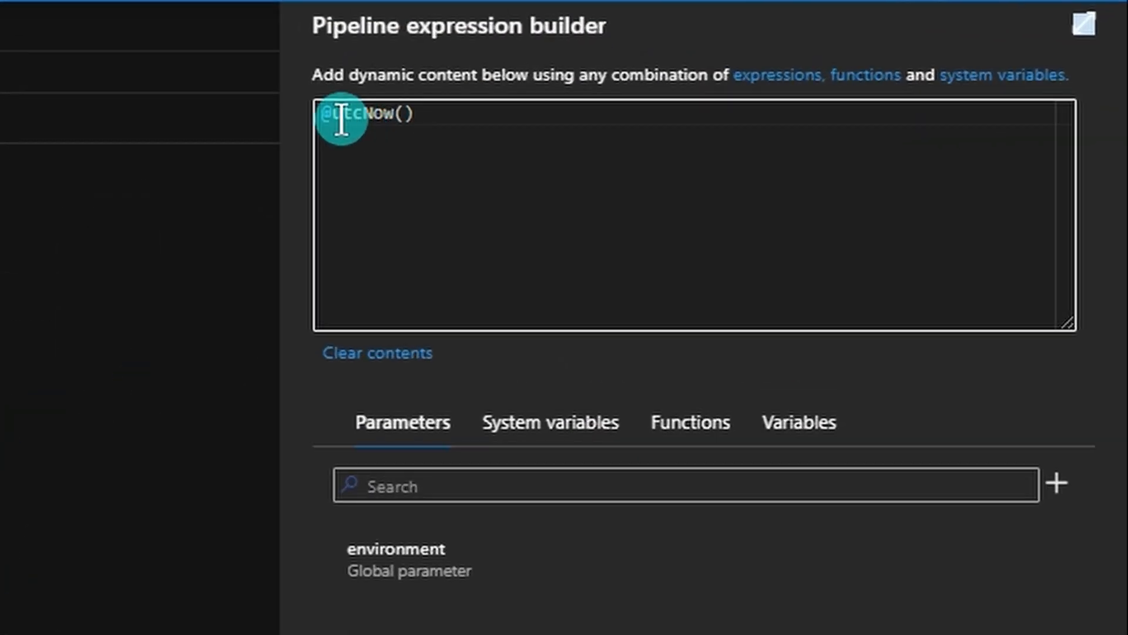
pyautogui.click(649, 110)
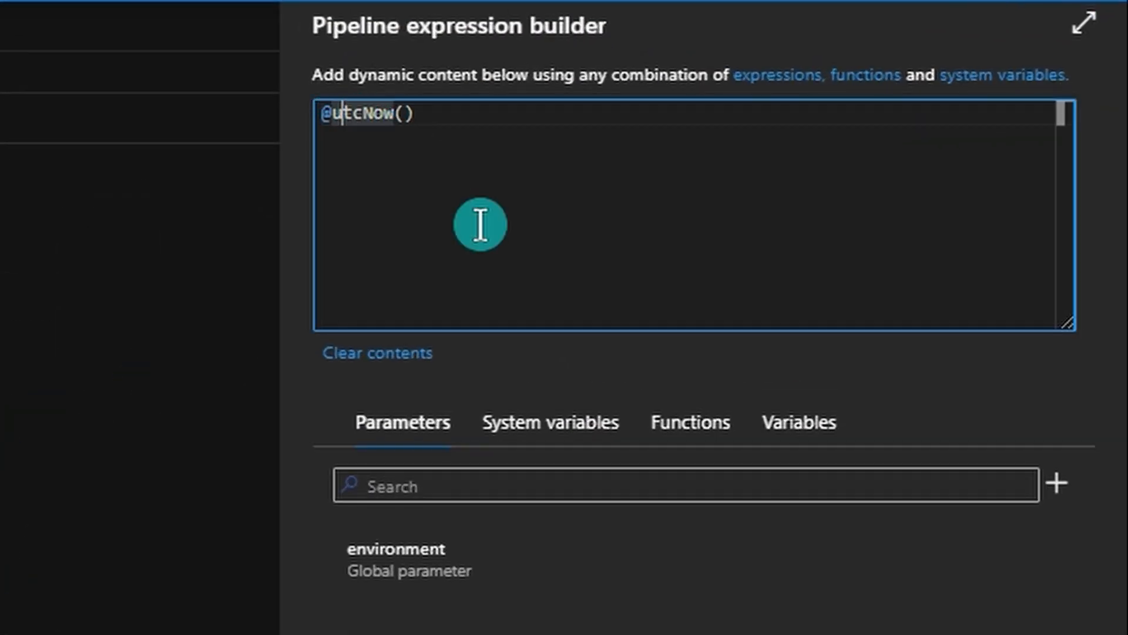
pyautogui.write('a')
pyautogui.write('ddDa')
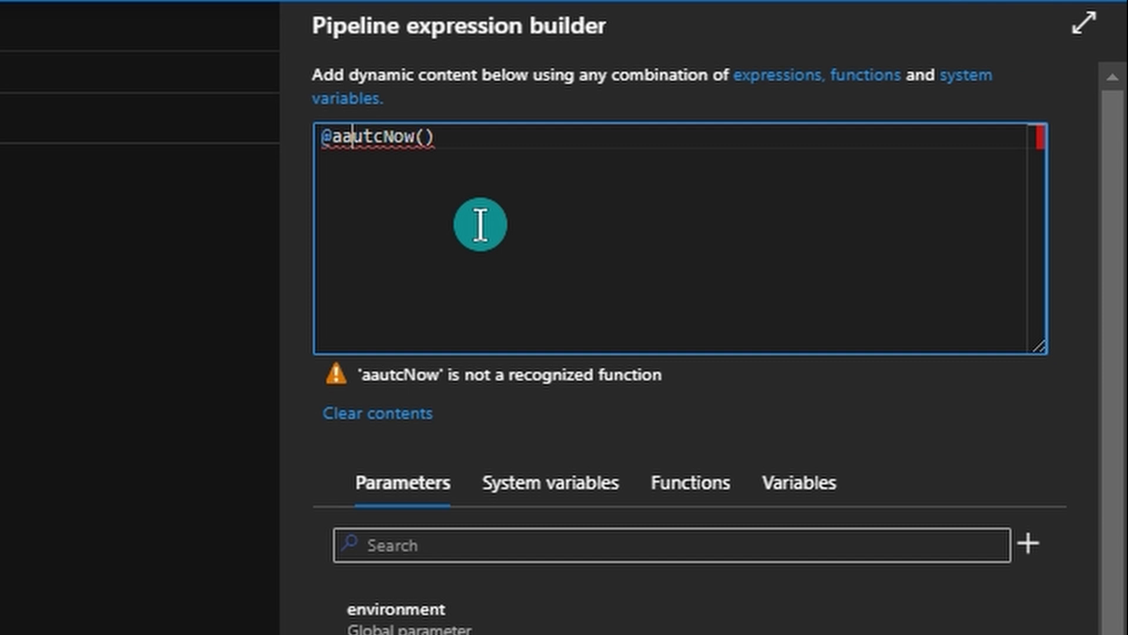
pyautogui.write('ys')
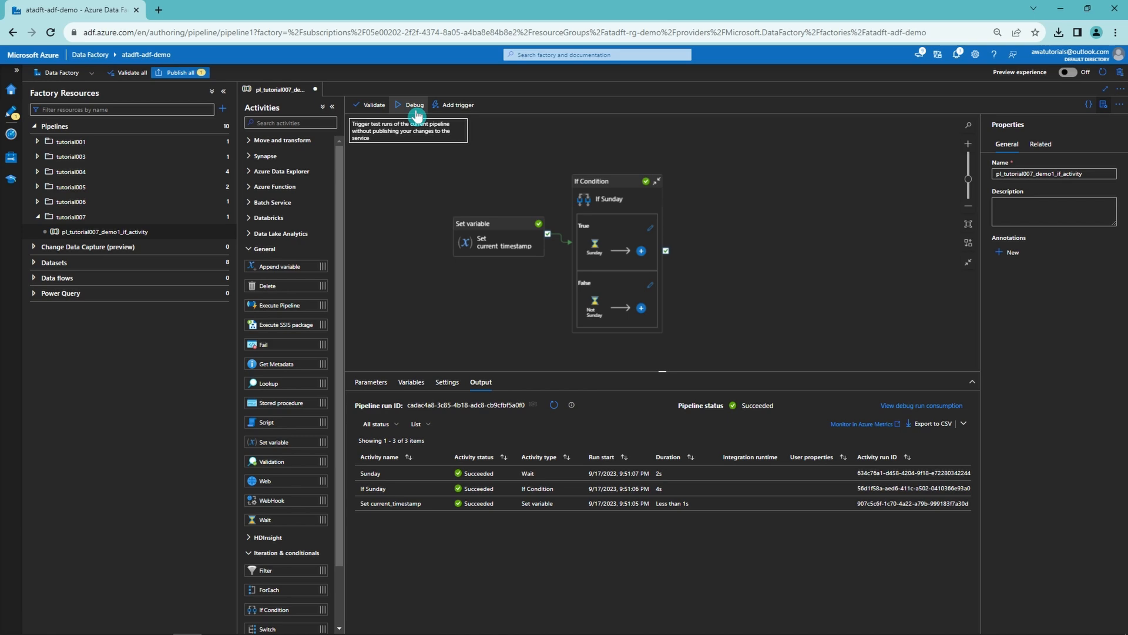
# Step: Debug the pipeline again and check the date in the output of the Set current_timestamp activity run
pyautogui.click(415, 106)
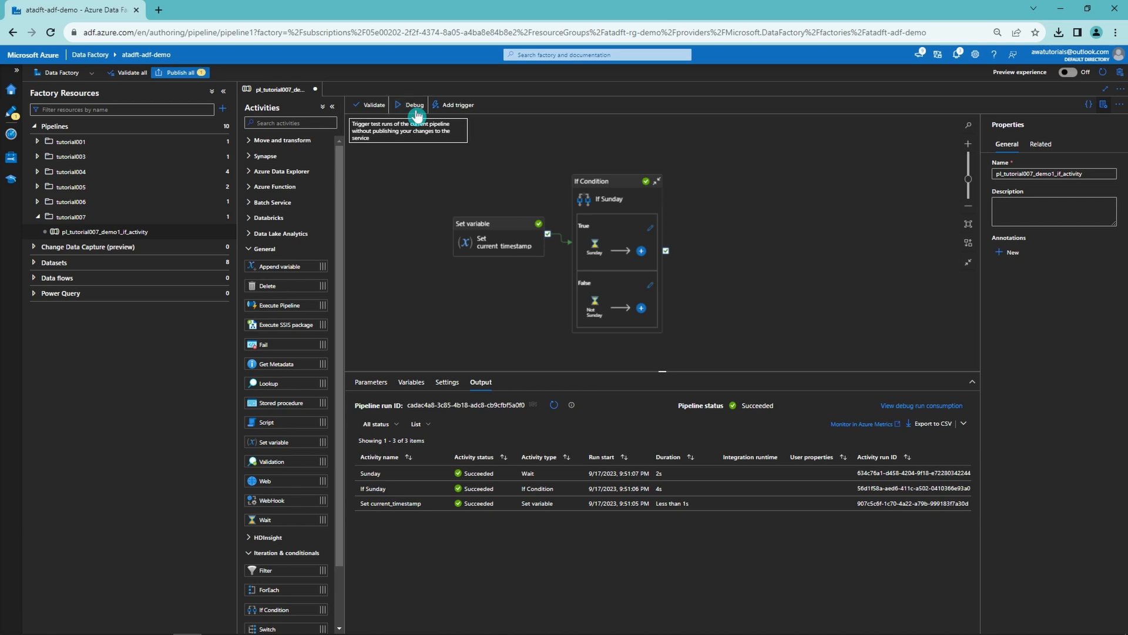
pyautogui.click(548, 404)
pyautogui.click(443, 503)
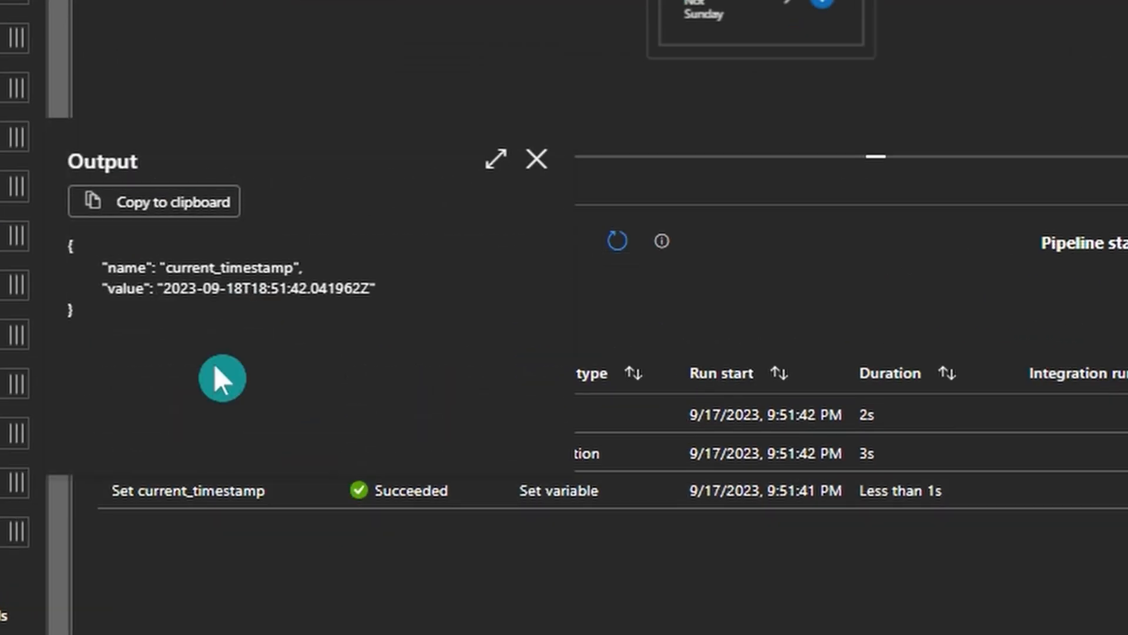
pyautogui.moveTo(241, 288); pyautogui.dragTo(227, 288)
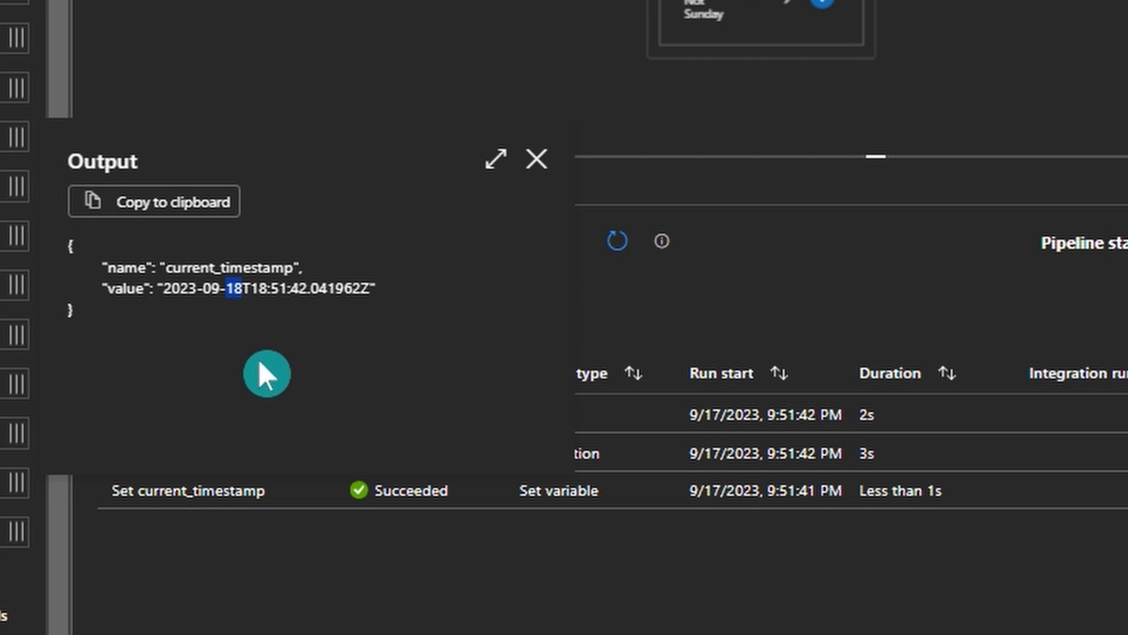
pyautogui.click(536, 161)
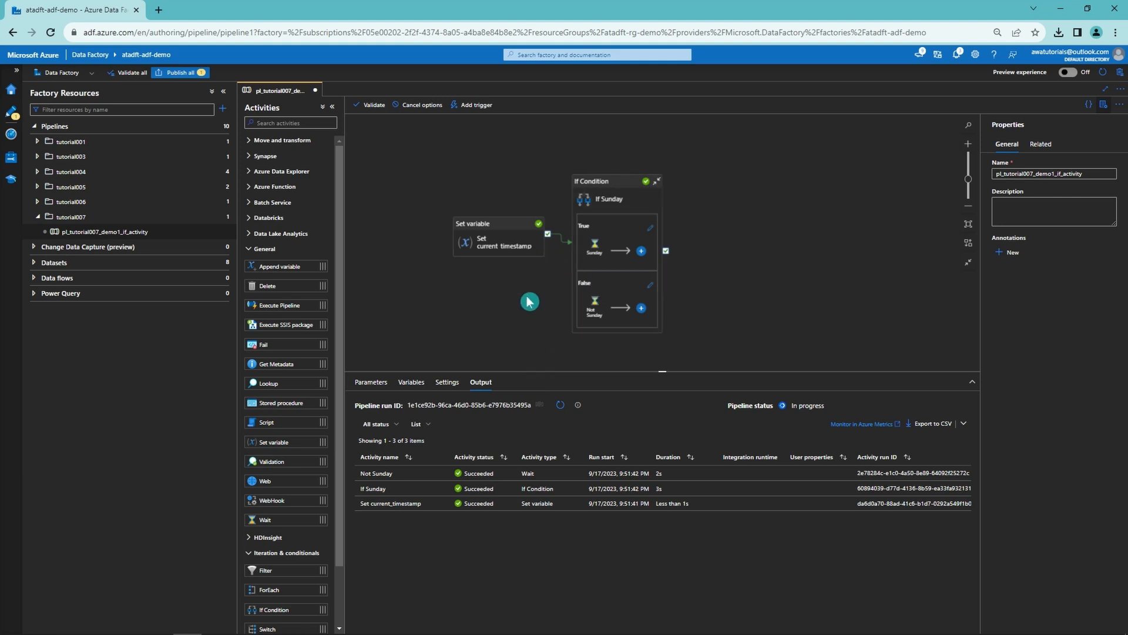
# Step: Open the True activities of If Sunday and read why the If Condition activity is unavailable there
pyautogui.click(650, 233)
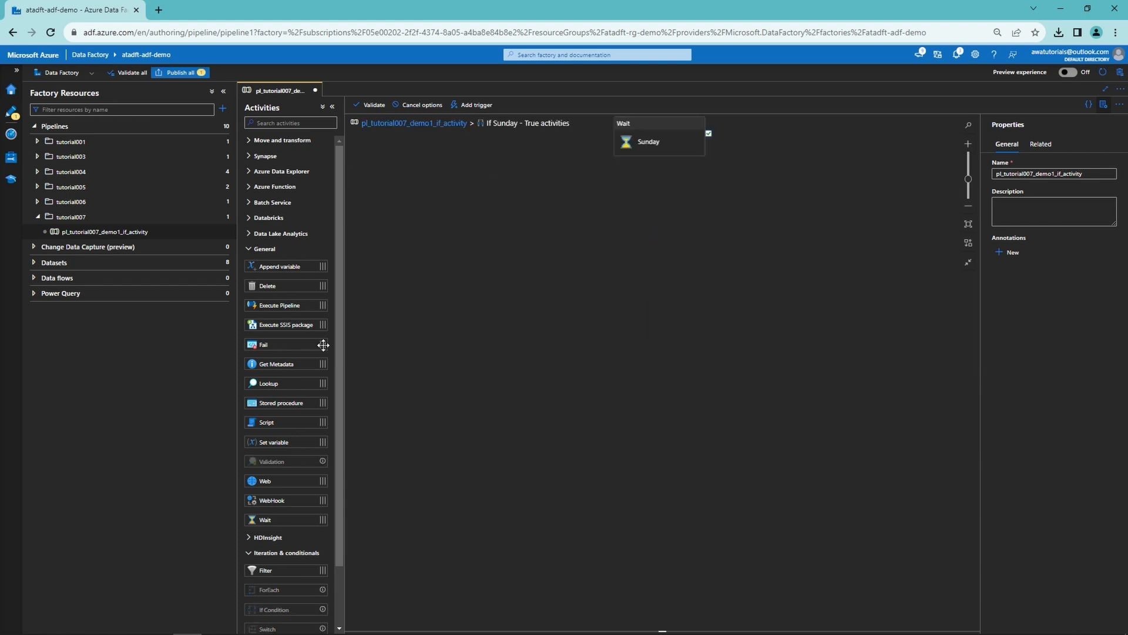
pyautogui.scroll(-2, 323, 344)
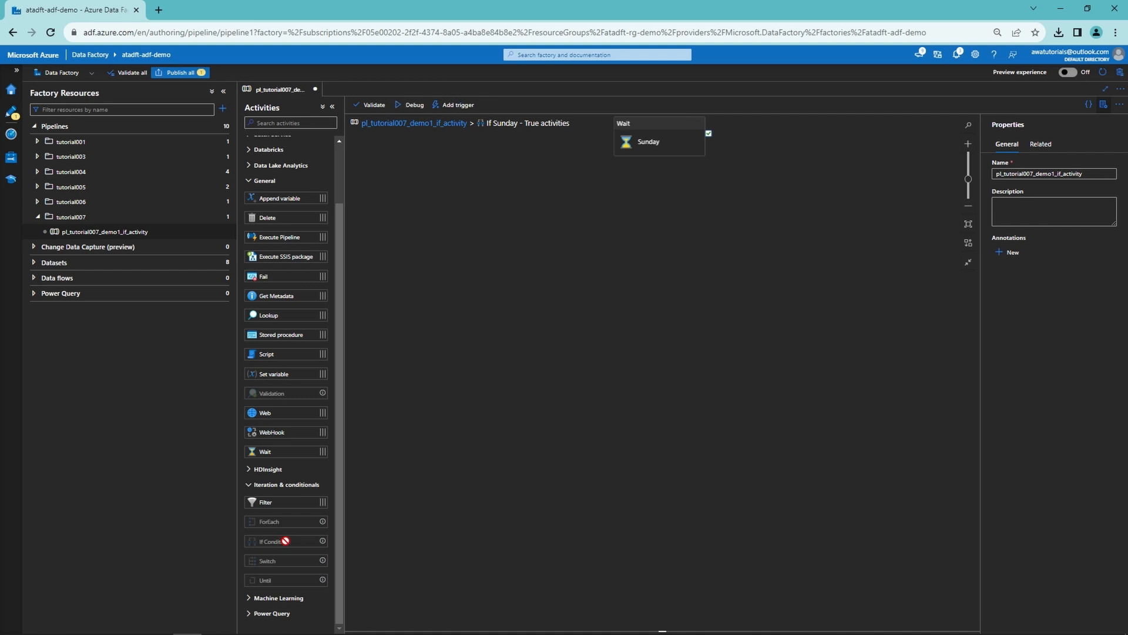
pyautogui.click(322, 543)
pyautogui.moveTo(323, 542)
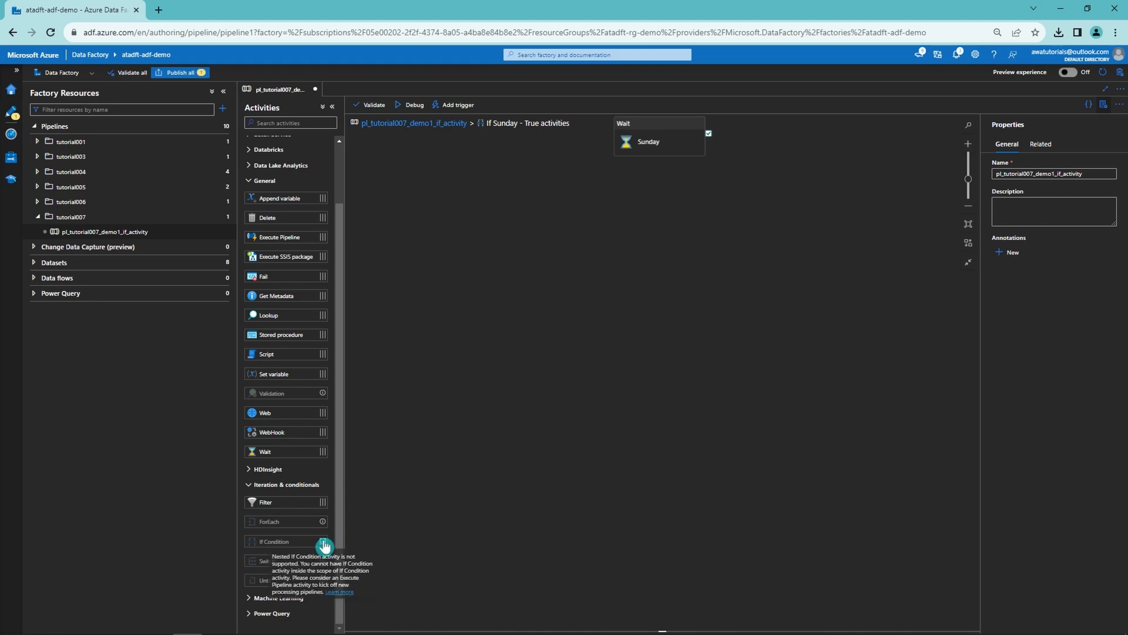
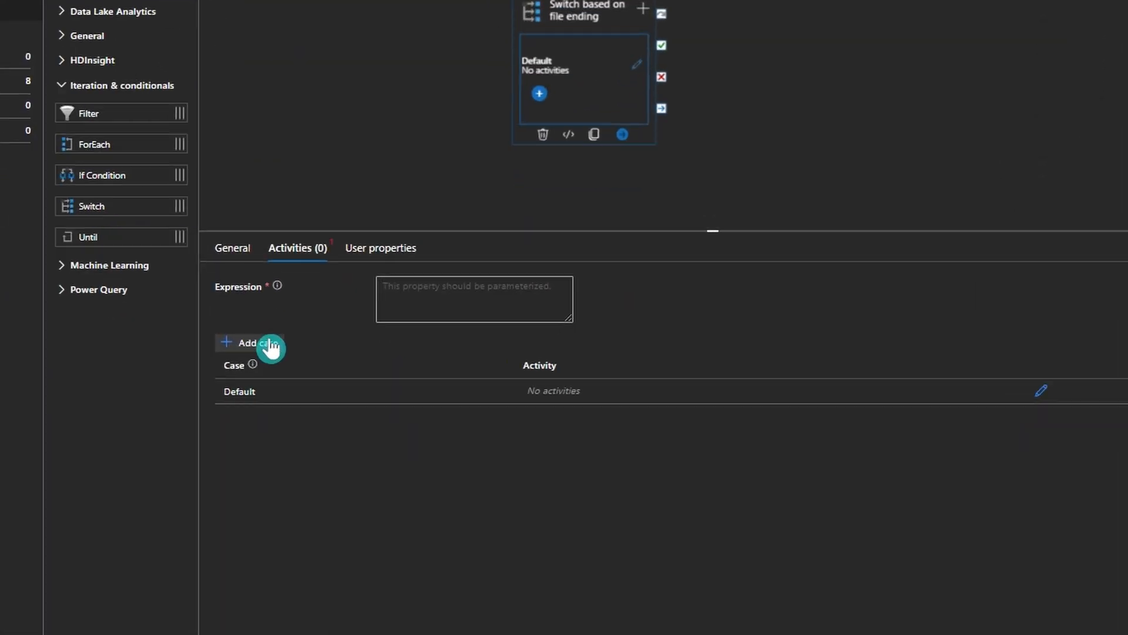
# Step: Add three cases to the Switch based on file ending activity and name them csv, json and xml
pyautogui.click(142, 234)
pyautogui.click(143, 234)
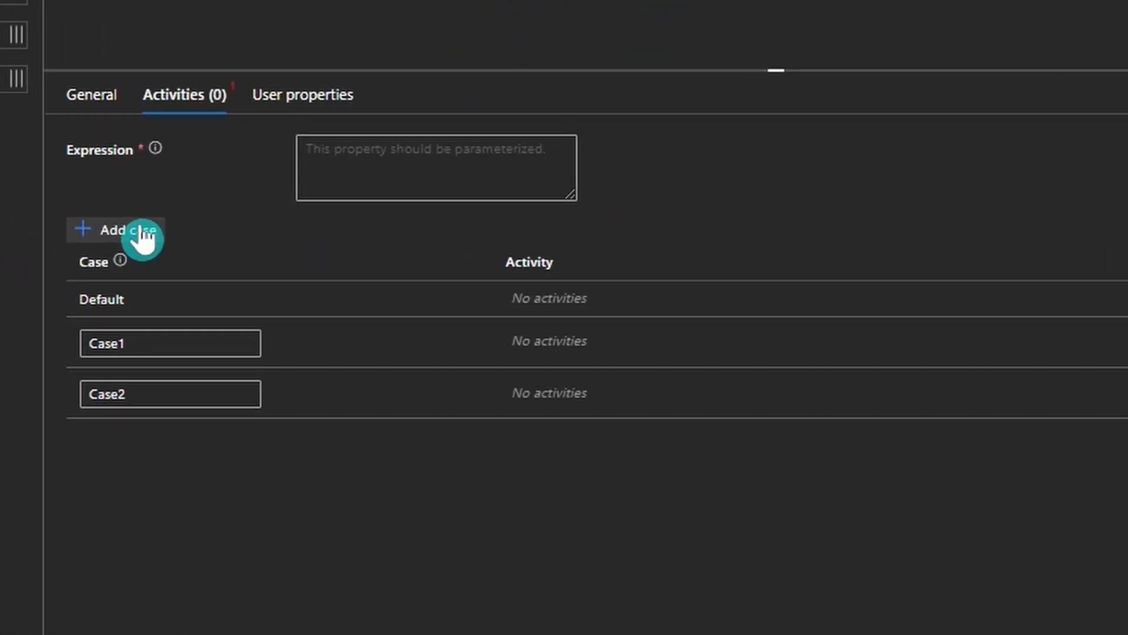
pyautogui.click(143, 234)
pyautogui.doubleClick(104, 344)
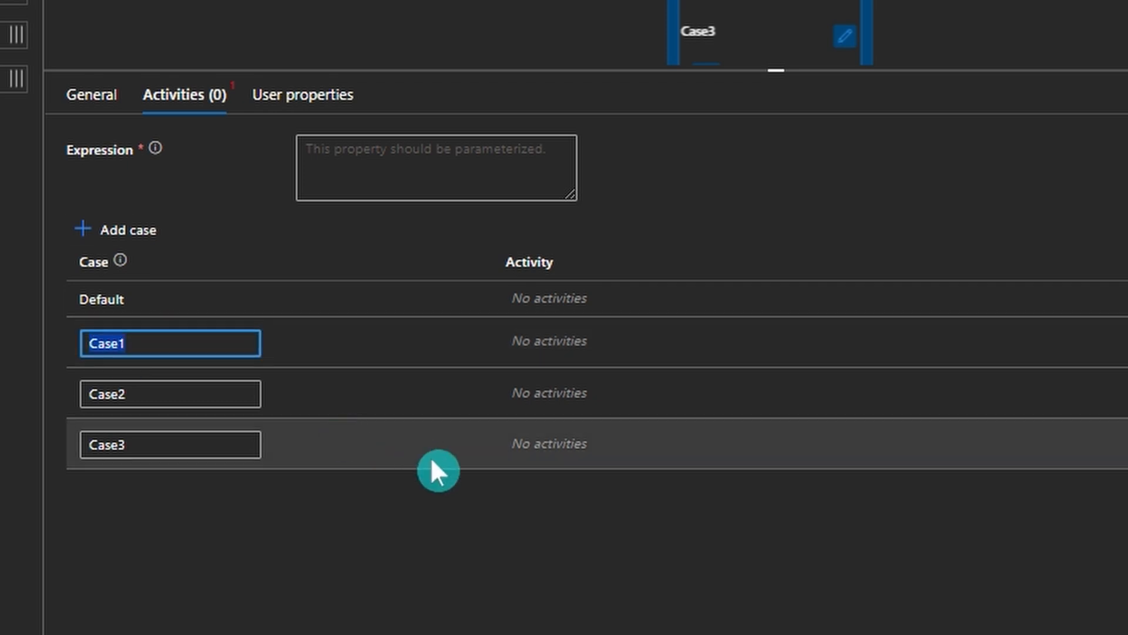
pyautogui.write('csv')
pyautogui.doubleClick(120, 393)
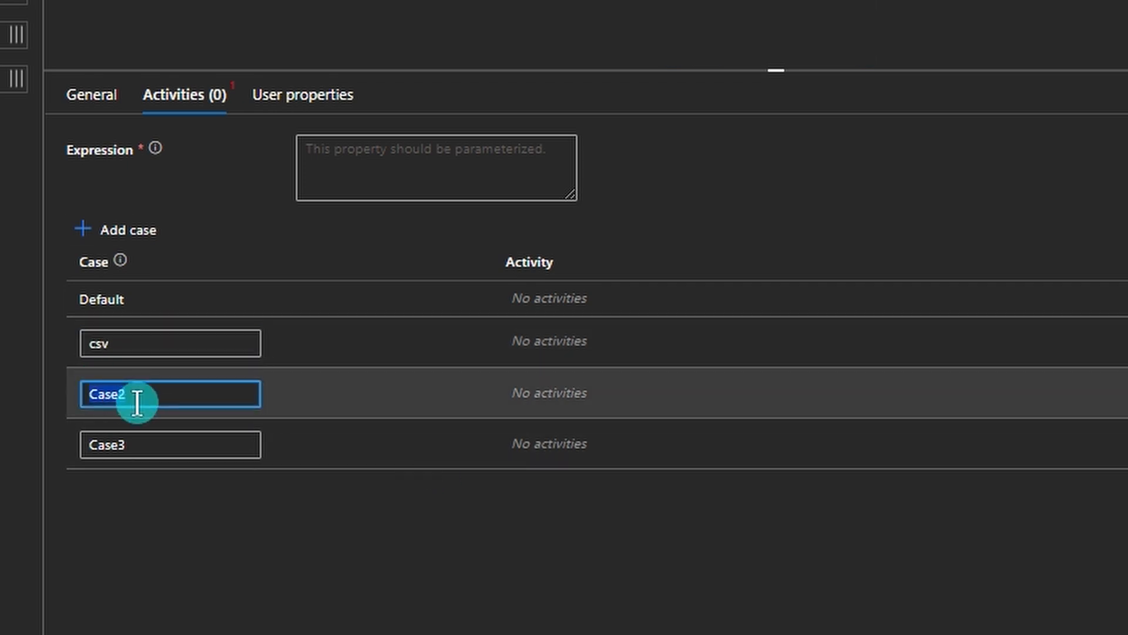
pyautogui.write('json')
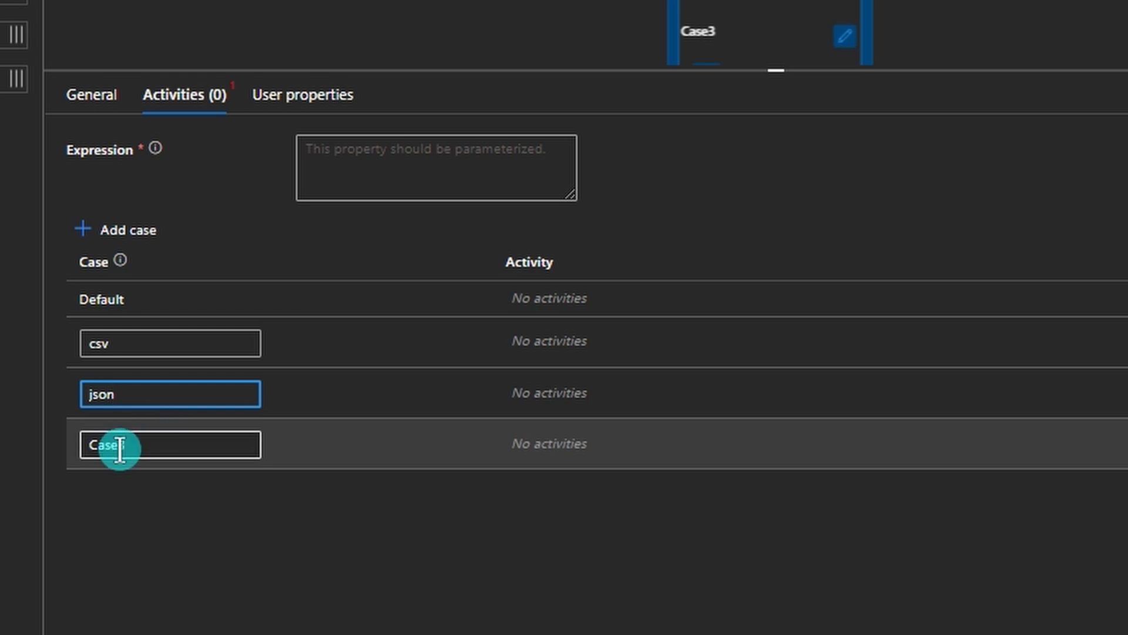
pyautogui.doubleClick(116, 446)
pyautogui.write('xm')
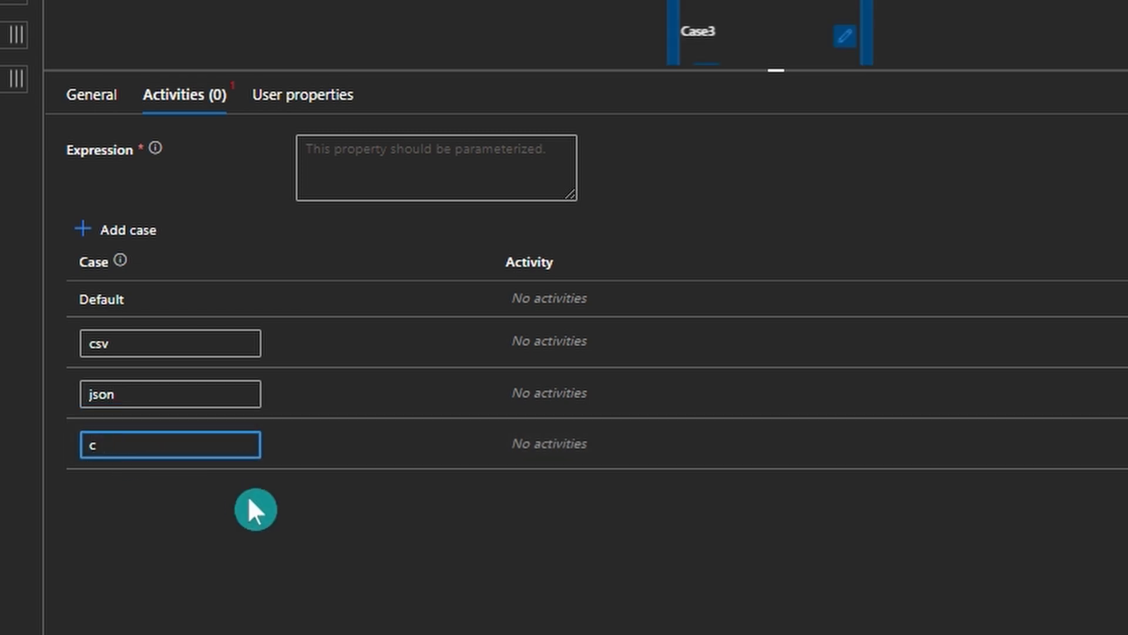
pyautogui.write('l')
# Step: Add a String variable named file_name to the pl_tutorial007_demo2_switch_activity pipeline
pyautogui.click(547, 262)
pyautogui.moveTo(541, 271); pyautogui.dragTo(537, 248)
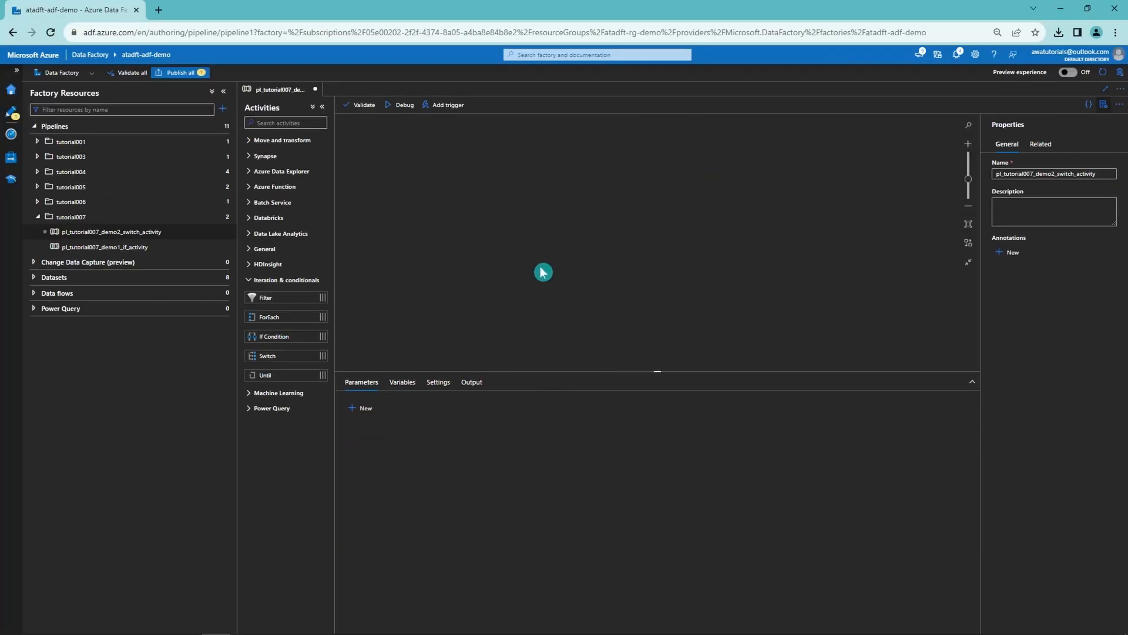
pyautogui.moveTo(659, 370); pyautogui.dragTo(657, 417)
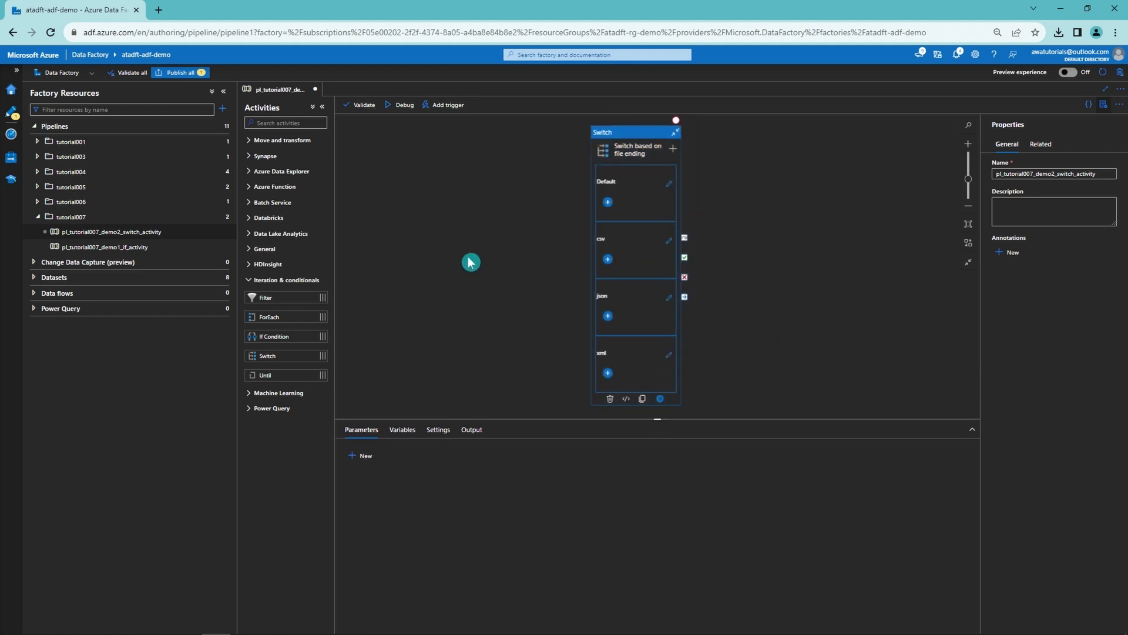
pyautogui.click(418, 432)
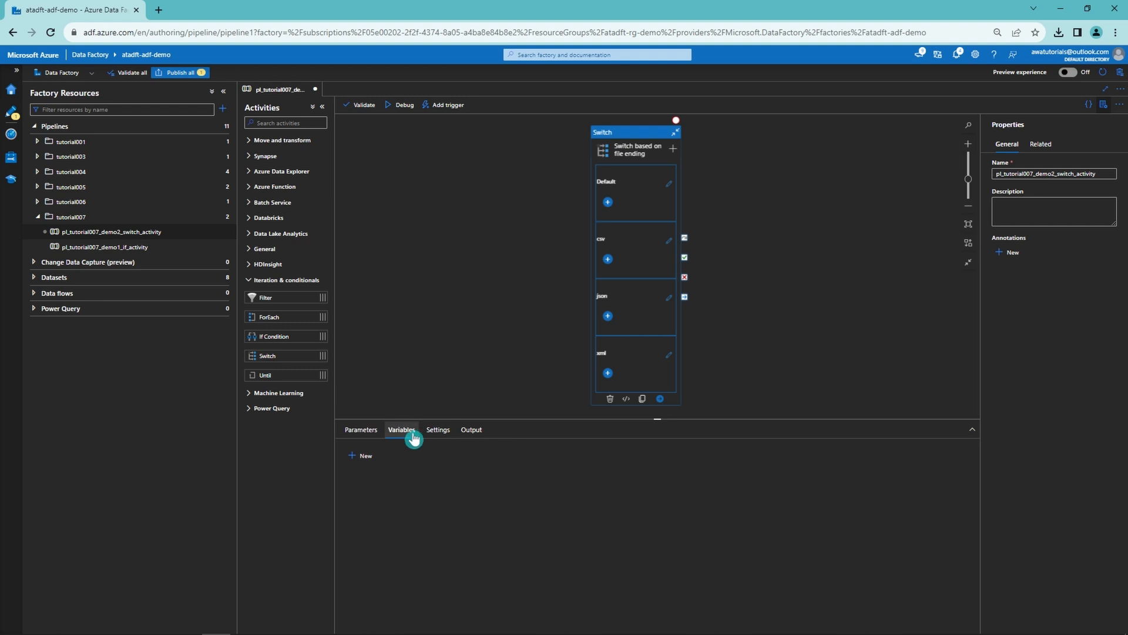
pyautogui.click(360, 458)
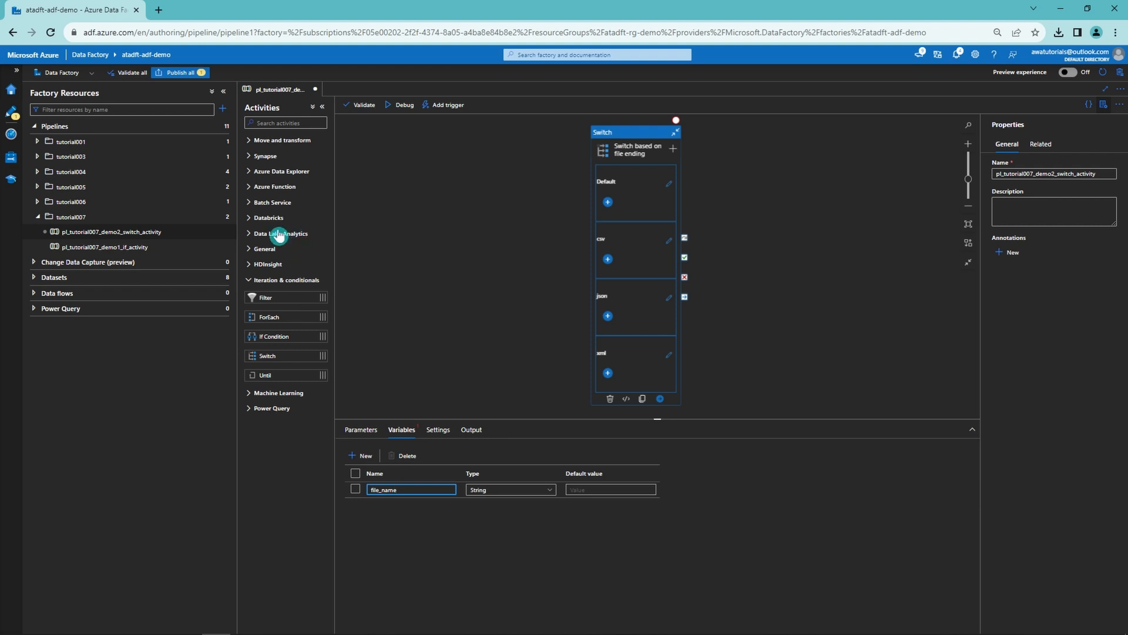
# Step: Add a Set variable activity named Set file_name and connect its success output to the Switch activity
pyautogui.click(264, 250)
pyautogui.moveTo(274, 442); pyautogui.dragTo(595, 245)
pyautogui.click(503, 246)
pyautogui.doubleClick(477, 451)
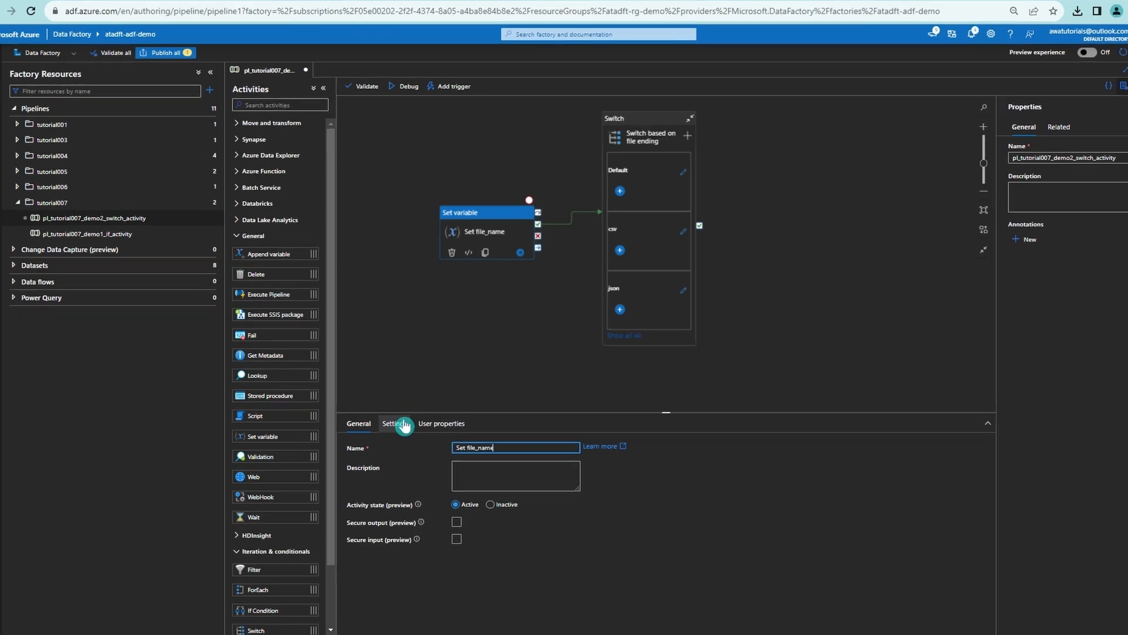
# Step: Configure Set file_name to assign the value file1.csv to the pipeline variable file_name
pyautogui.click(395, 424)
pyautogui.click(477, 466)
pyautogui.click(485, 481)
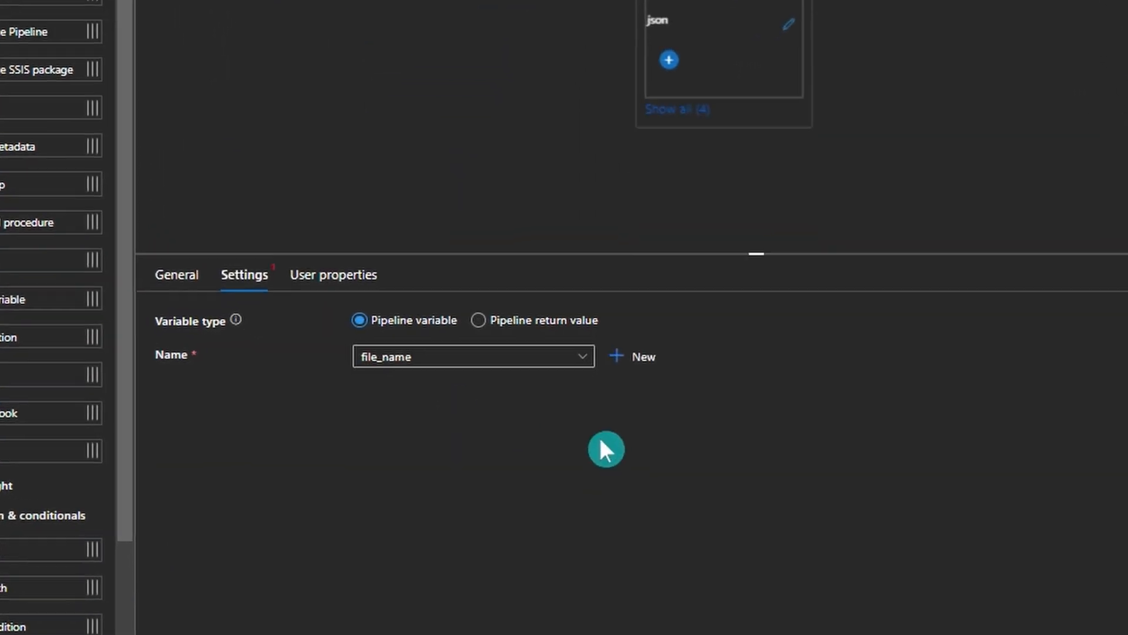
pyautogui.click(489, 405)
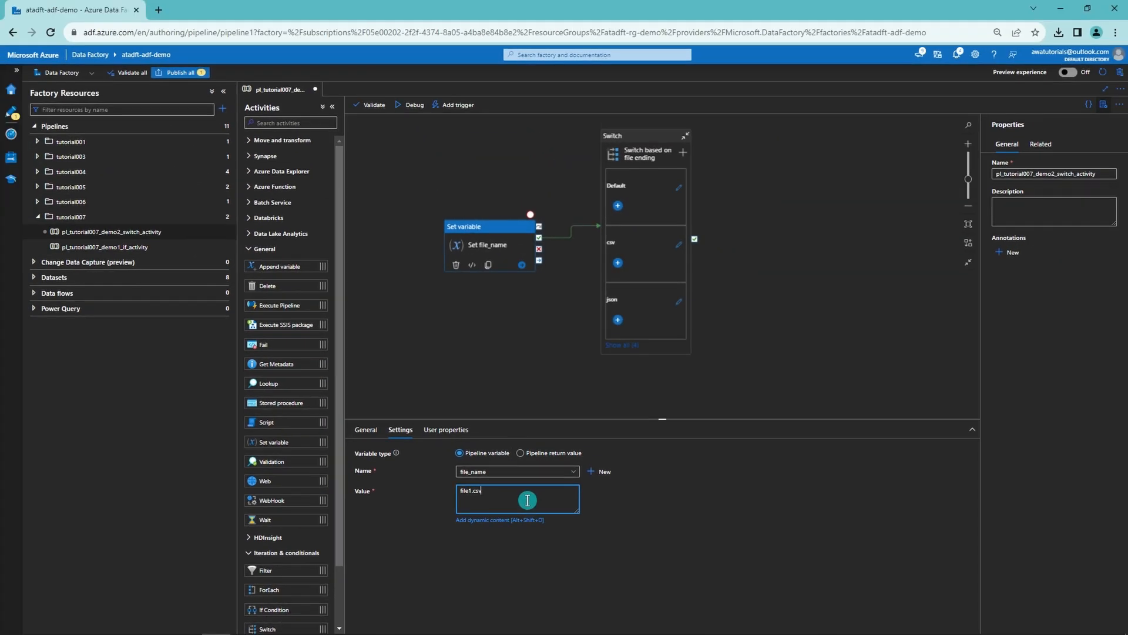
# Step: Add a Wait activity named error to the Default case of the Switch activity and return to the pipeline
pyautogui.click(624, 345)
pyautogui.click(679, 183)
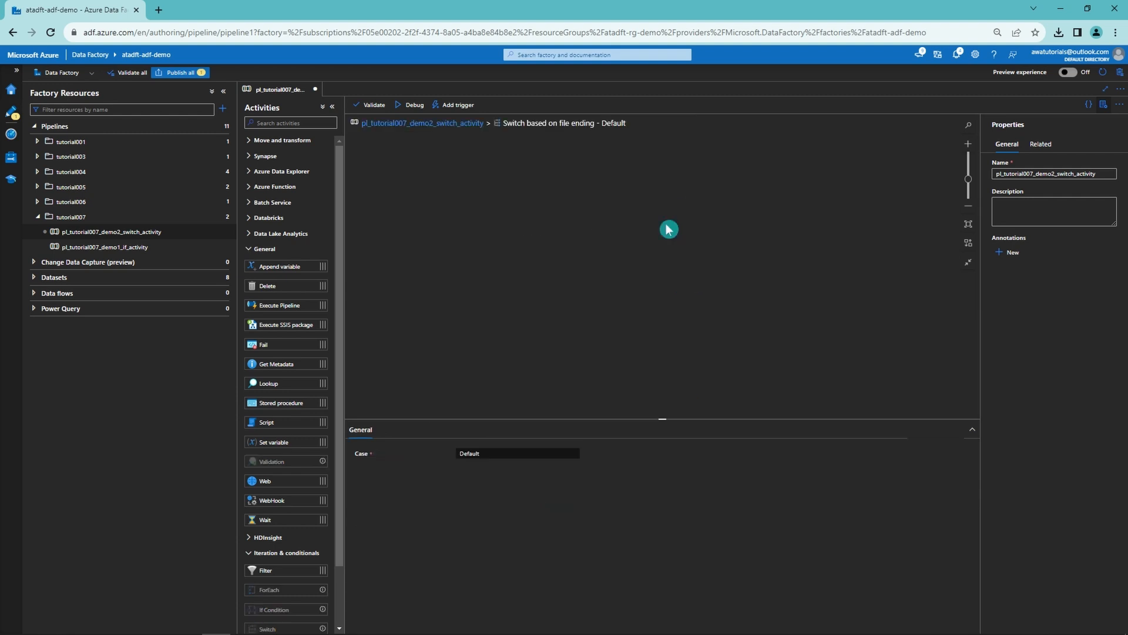
pyautogui.scroll(-2, 288, 411)
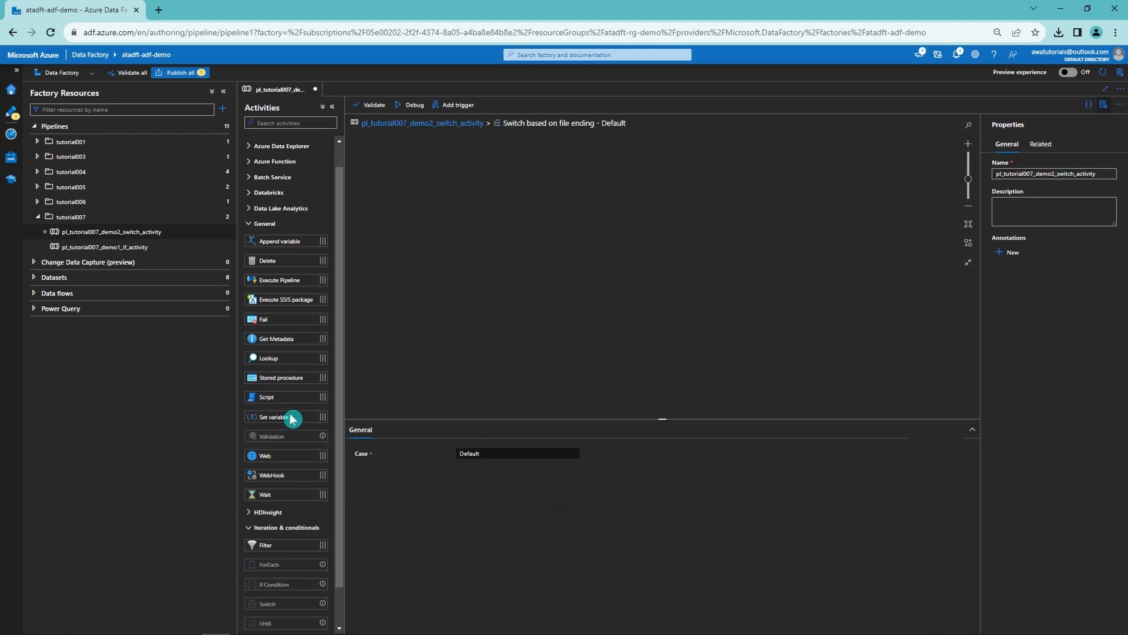
pyautogui.moveTo(539, 264); pyautogui.dragTo(539, 266)
pyautogui.moveTo(486, 454); pyautogui.dragTo(453, 460)
pyautogui.write('error')
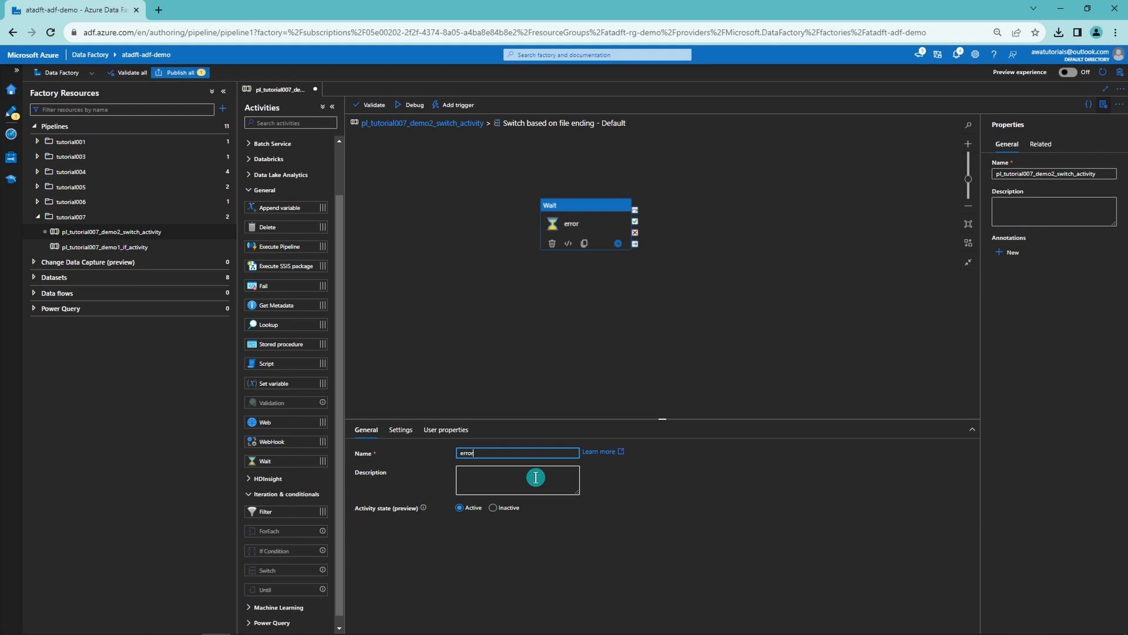
pyautogui.click(468, 124)
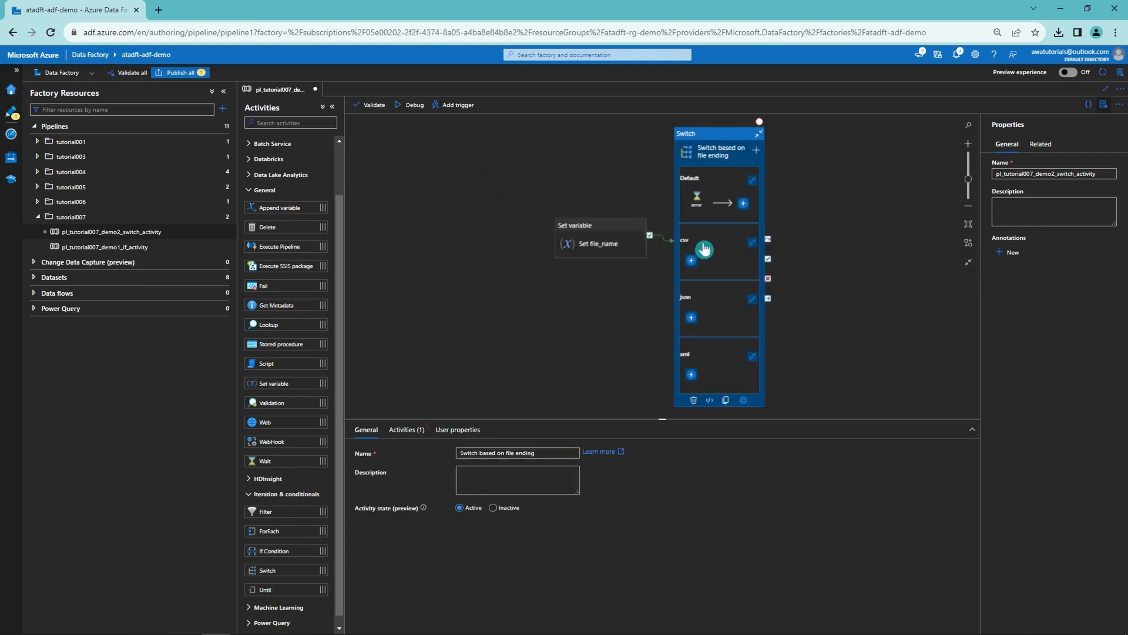
# Step: Add a Wait activity named csv to the csv case and one named json to the json case
pyautogui.click(753, 247)
pyautogui.click(468, 125)
pyautogui.click(761, 259)
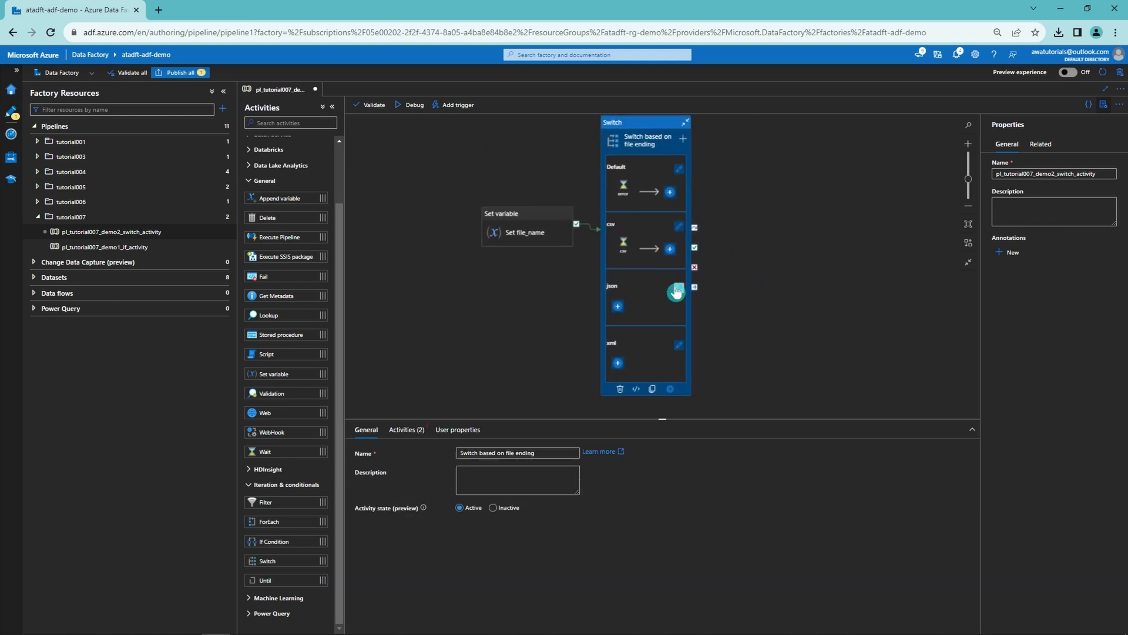
pyautogui.click(677, 291)
pyautogui.click(559, 370)
pyautogui.click(470, 125)
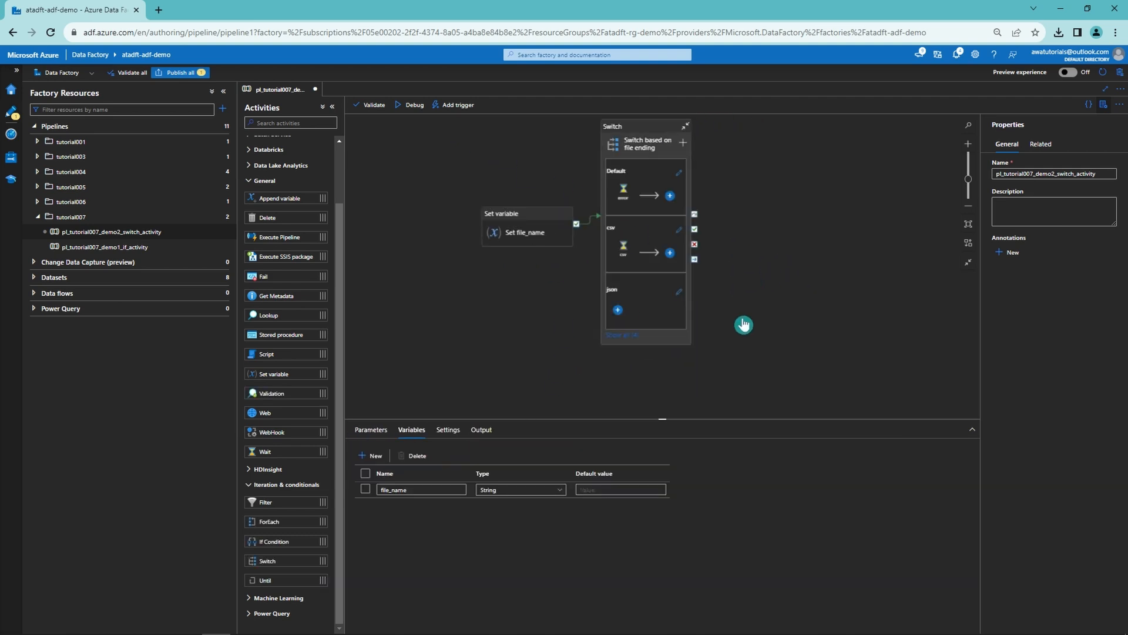
# Step: Add a Wait activity named xml to the xml case of the Switch activity and return to the pipeline
pyautogui.click(748, 360)
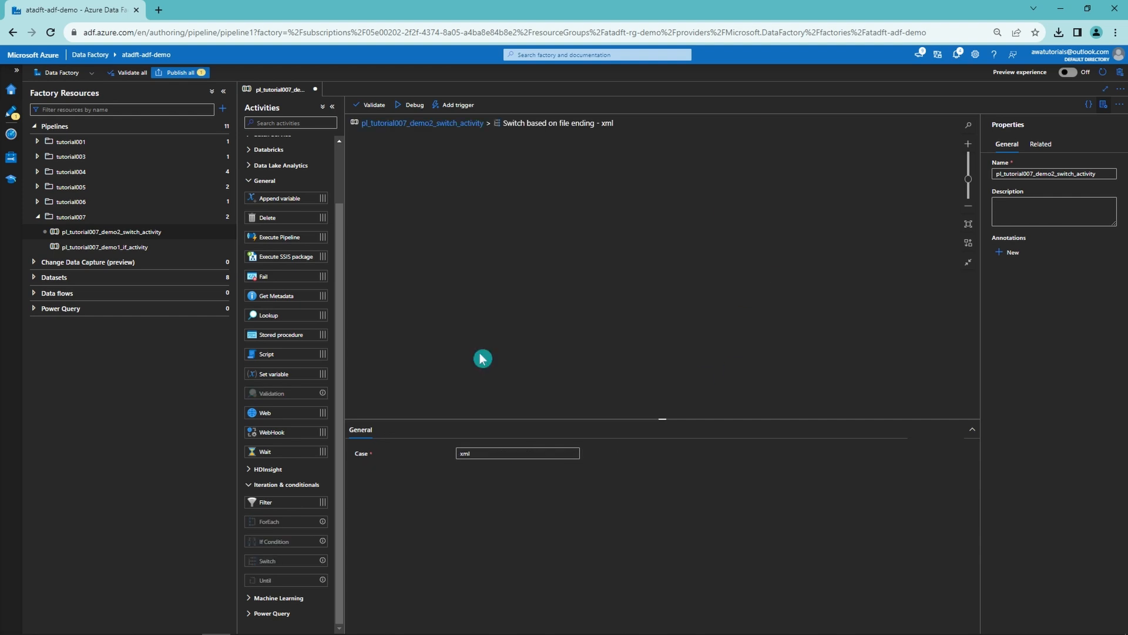
pyautogui.moveTo(296, 451); pyautogui.dragTo(498, 371)
pyautogui.moveTo(481, 457); pyautogui.dragTo(461, 451)
pyautogui.write('xml')
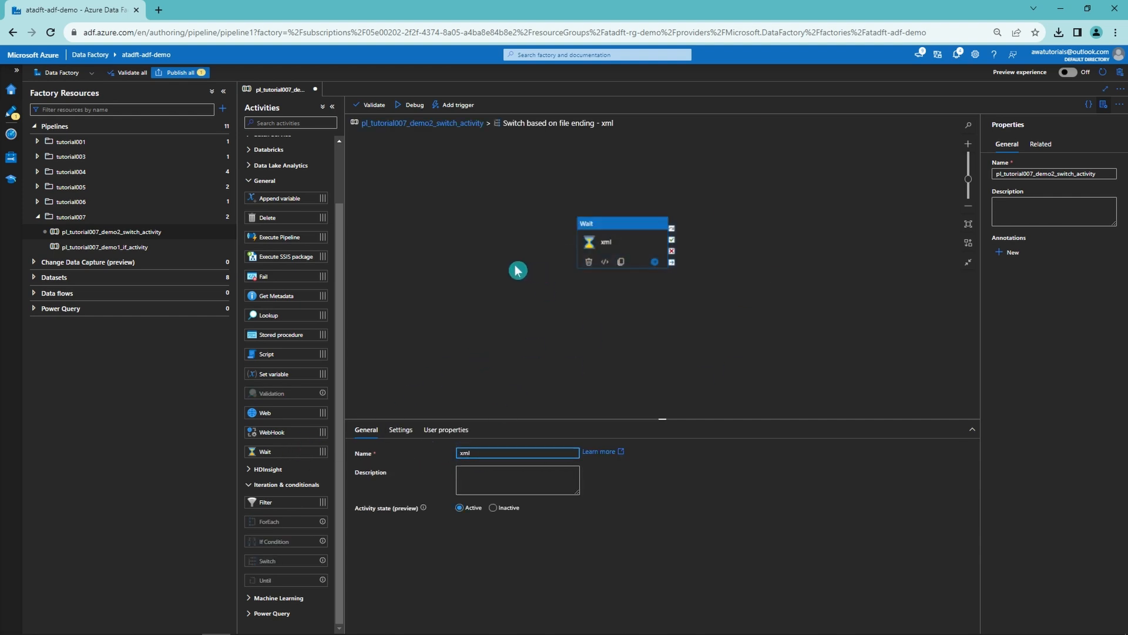
pyautogui.click(516, 269)
pyautogui.click(461, 124)
pyautogui.moveTo(567, 330); pyautogui.dragTo(723, 322)
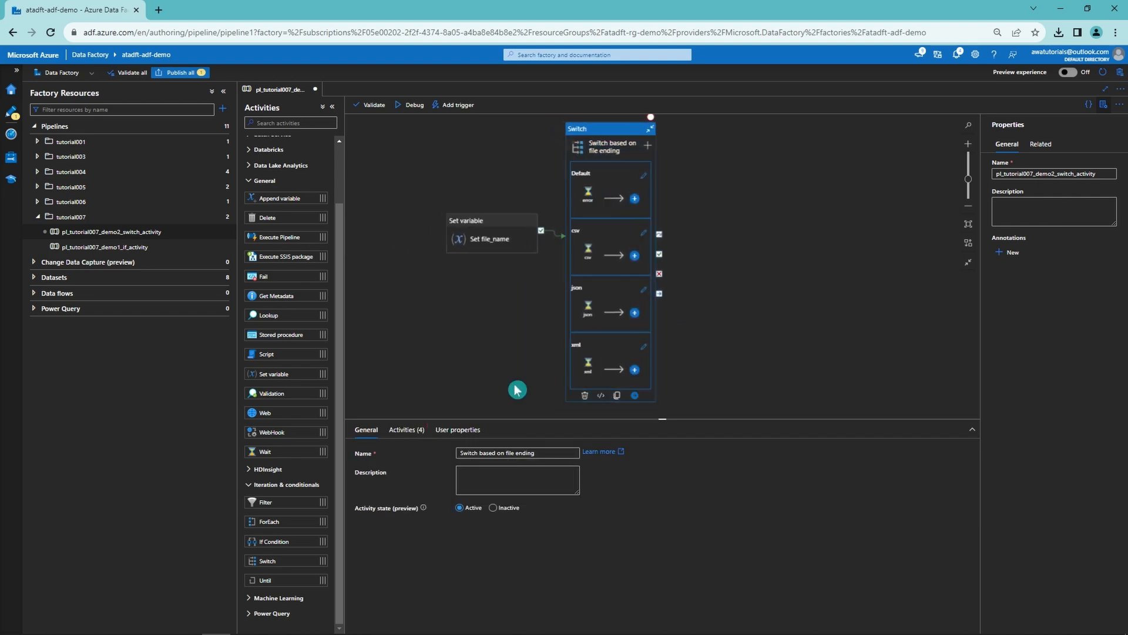
pyautogui.click(405, 430)
pyautogui.click(486, 461)
pyautogui.click(511, 486)
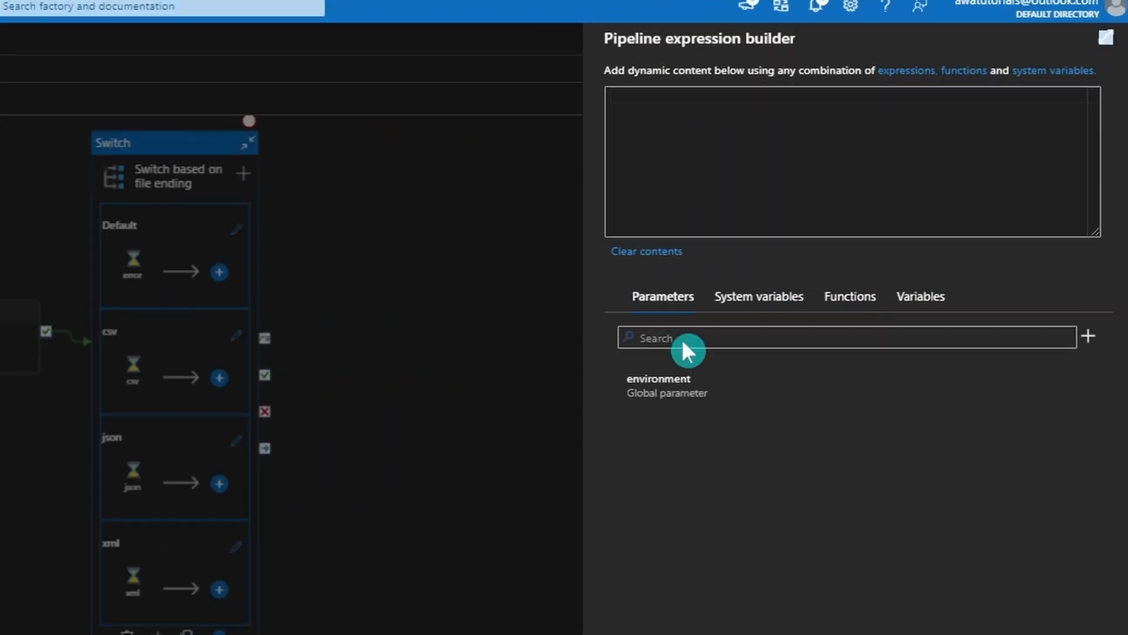
pyautogui.click(755, 188)
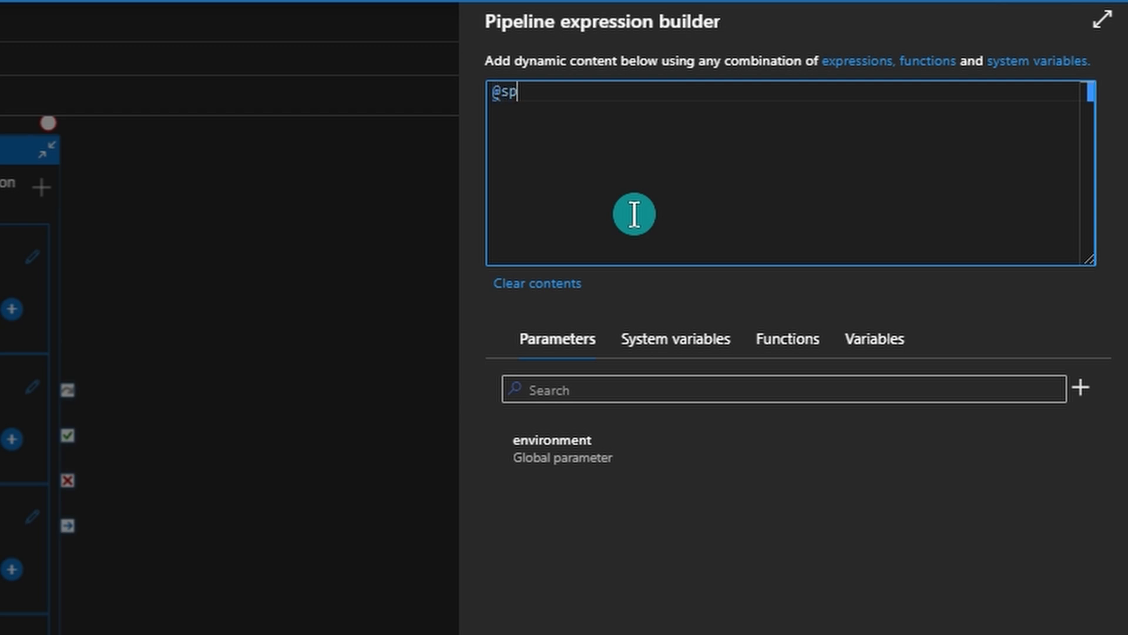
pyautogui.write('@split')
pyautogui.press('Return')
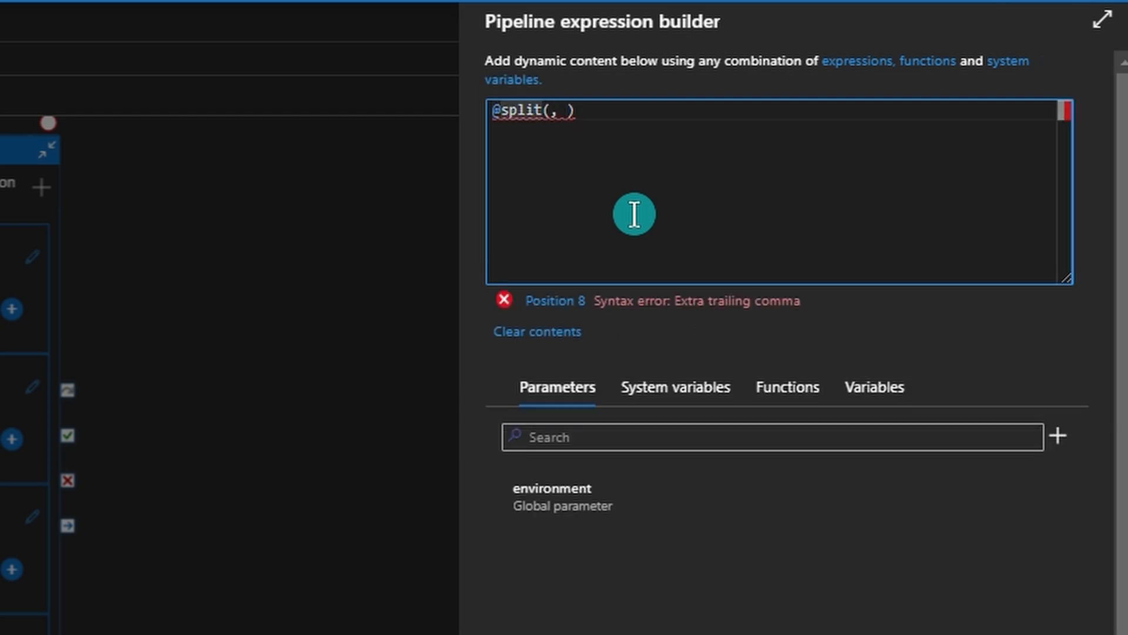
pyautogui.click(874, 386)
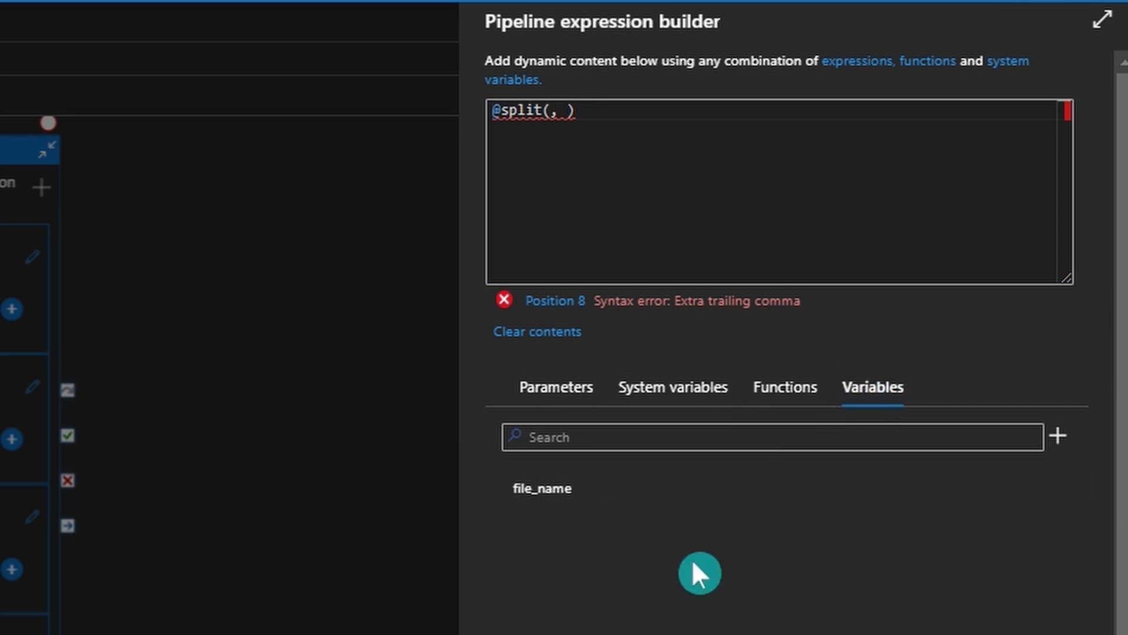
pyautogui.click(619, 501)
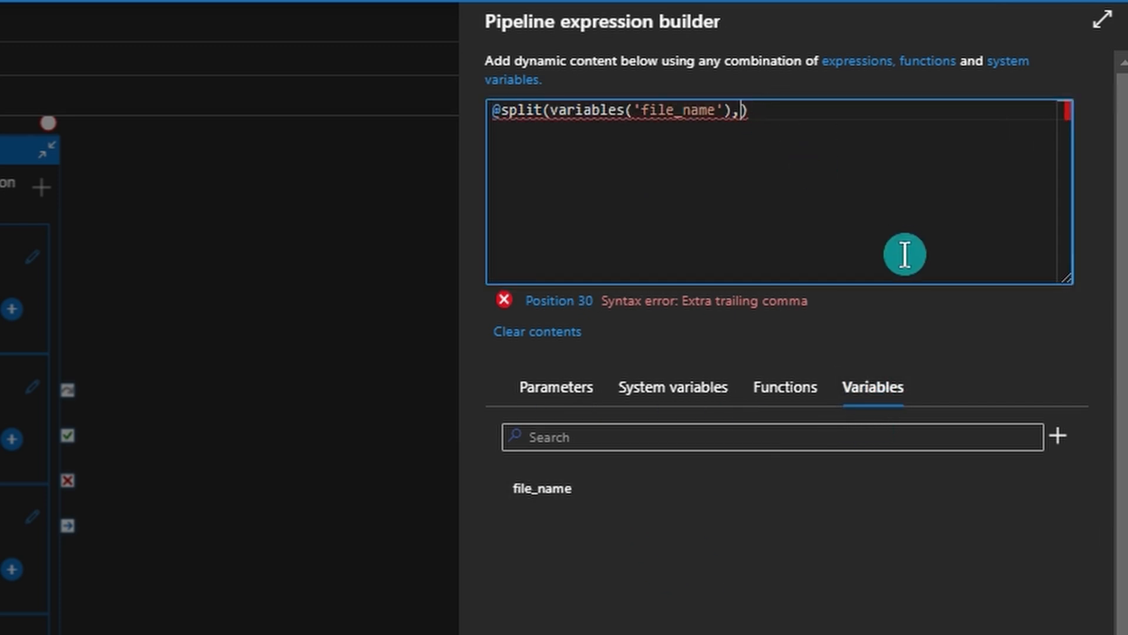
pyautogui.write("')")
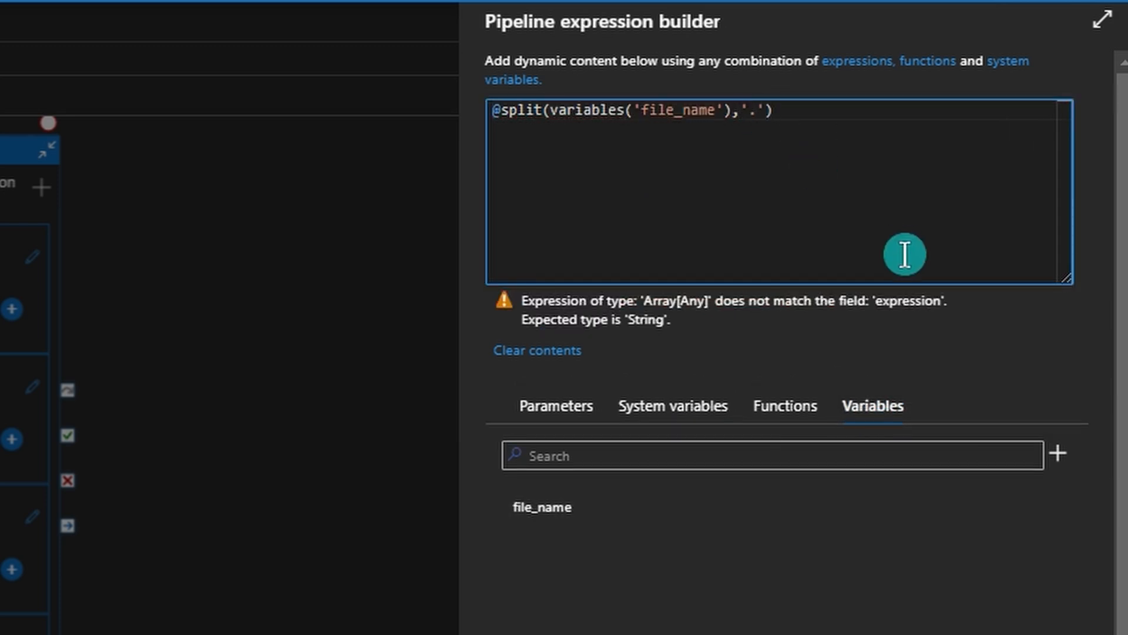
pyautogui.write('[1')
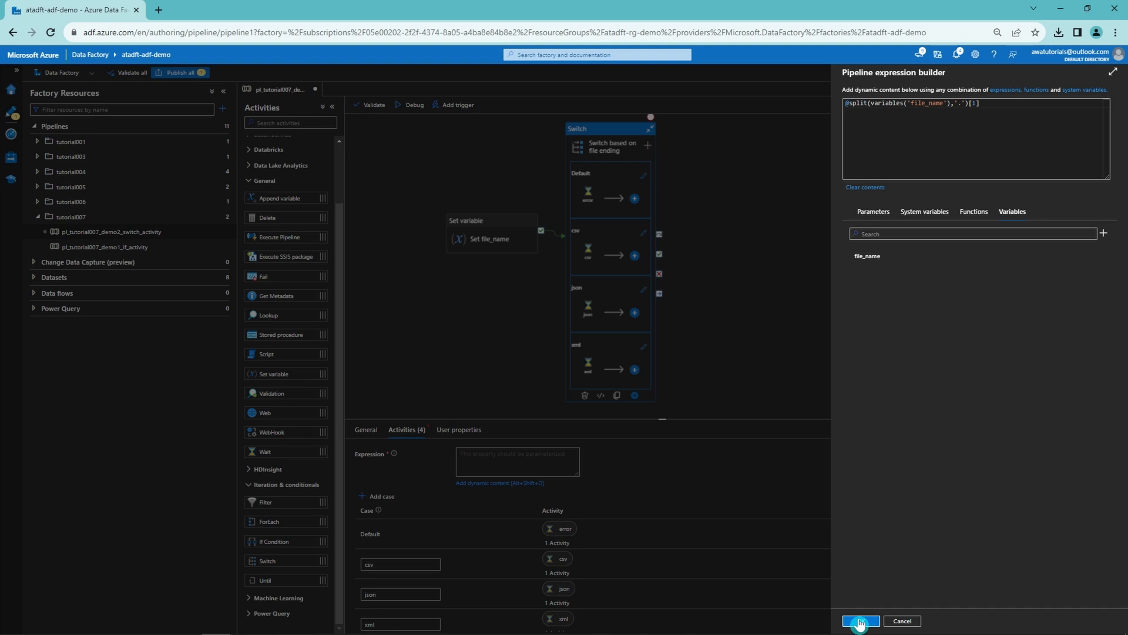
pyautogui.click(859, 622)
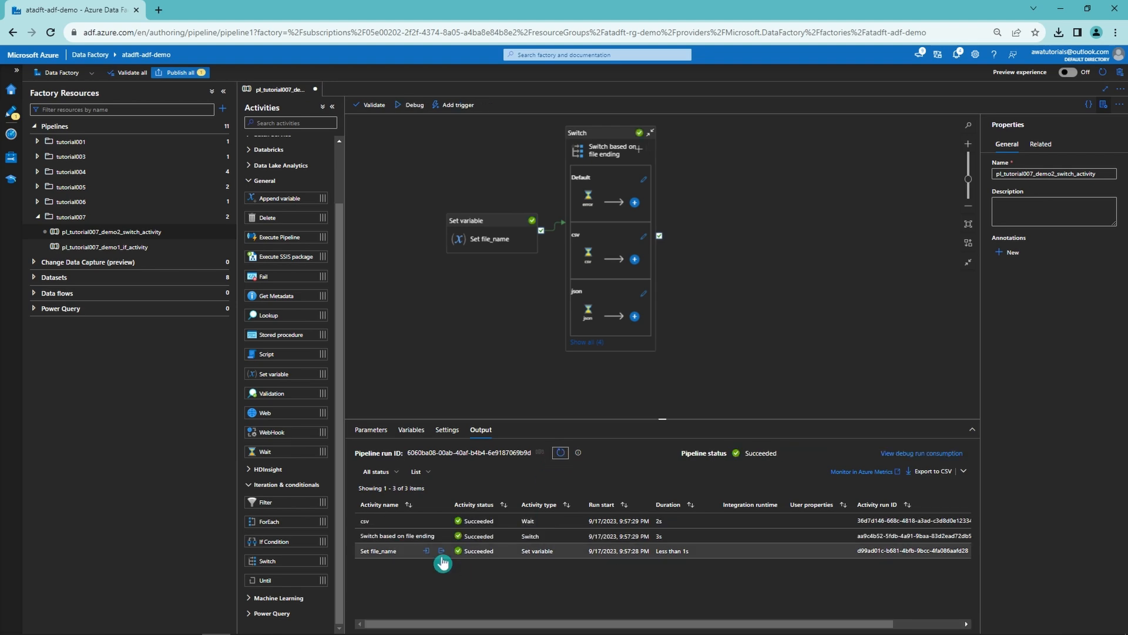
# Step: Examine the outputs of Set file_name and the Switch activity in the debug run
pyautogui.click(440, 551)
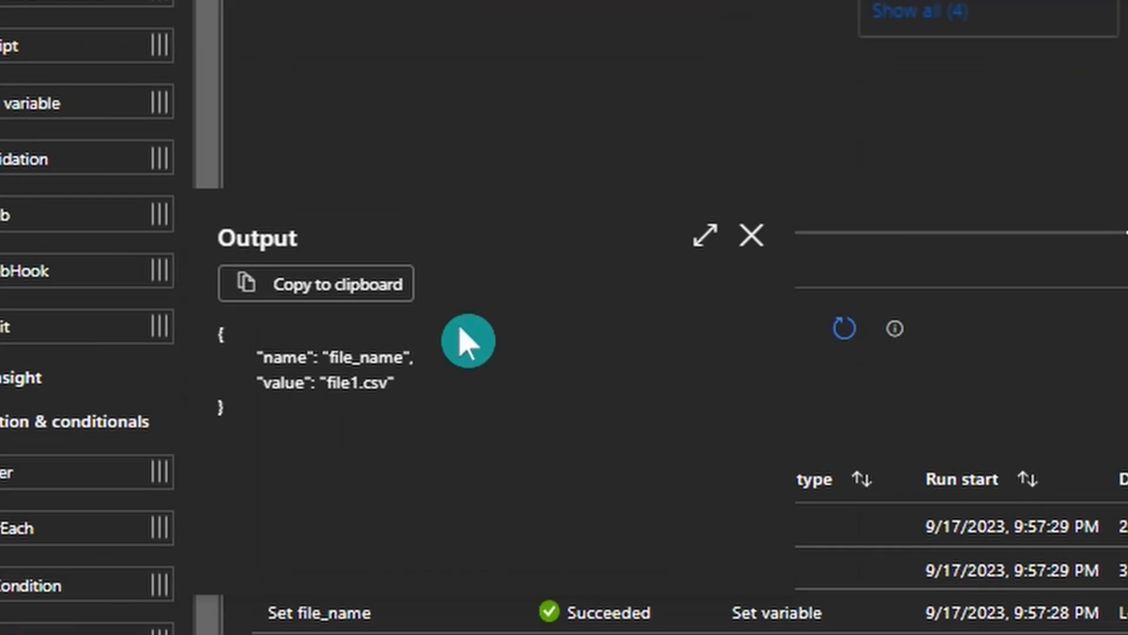
pyautogui.click(484, 299)
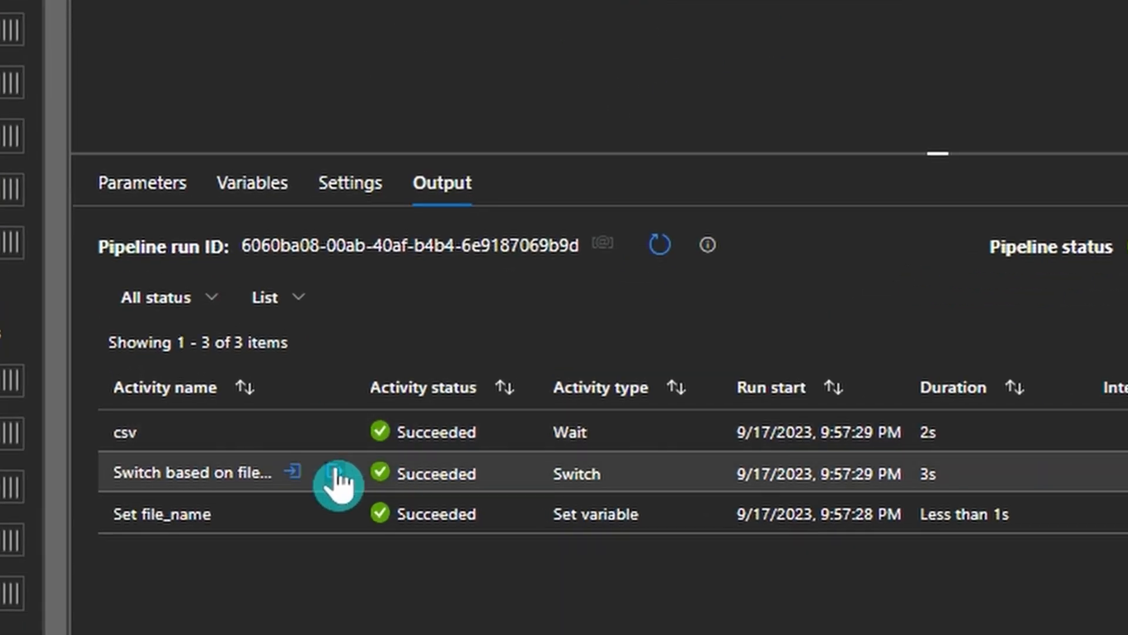
pyautogui.click(336, 473)
pyautogui.click(332, 485)
pyautogui.click(336, 473)
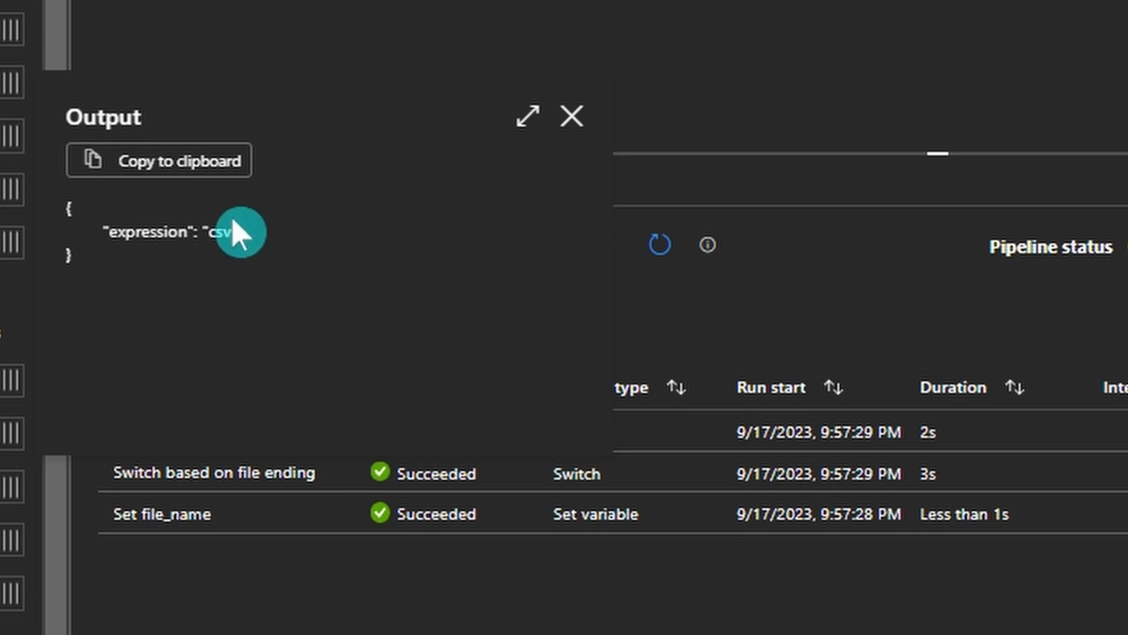
pyautogui.moveTo(251, 241); pyautogui.dragTo(91, 227)
pyautogui.click(397, 539)
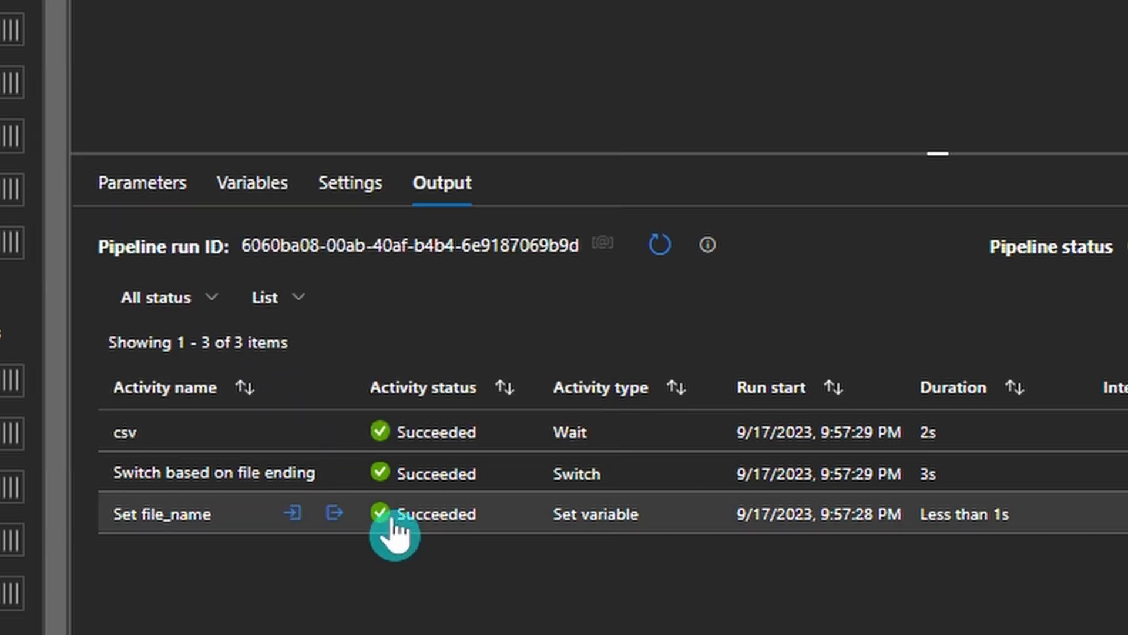
# Step: Check the Switch activity's input and its evaluated expression output in the debug run again
pyautogui.click(296, 477)
pyautogui.click(434, 538)
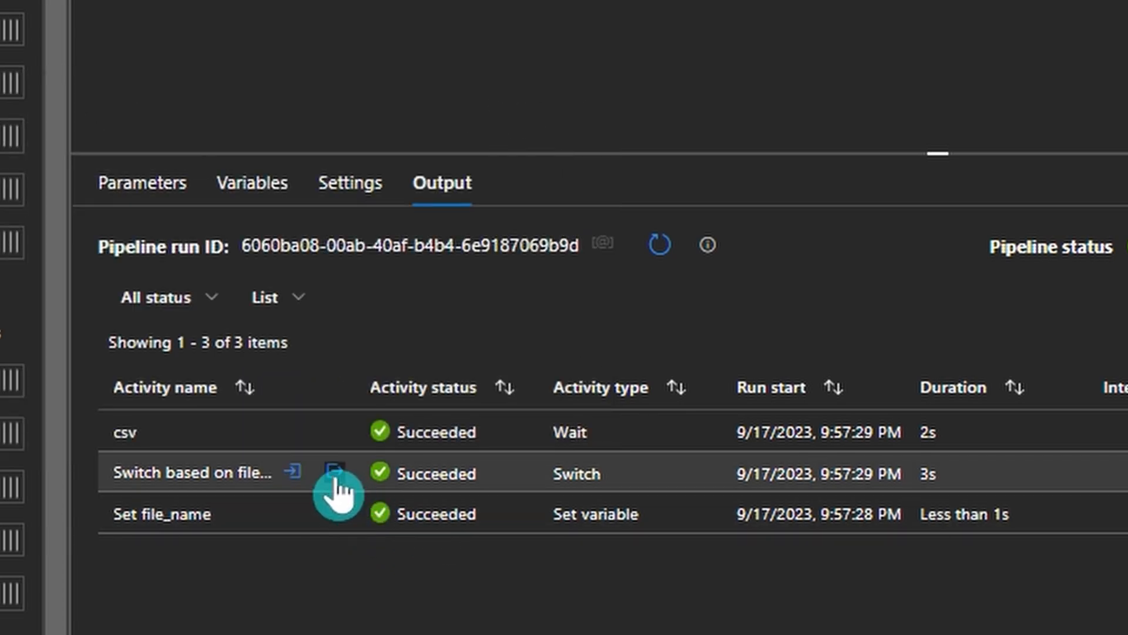
pyautogui.click(336, 473)
pyautogui.click(340, 491)
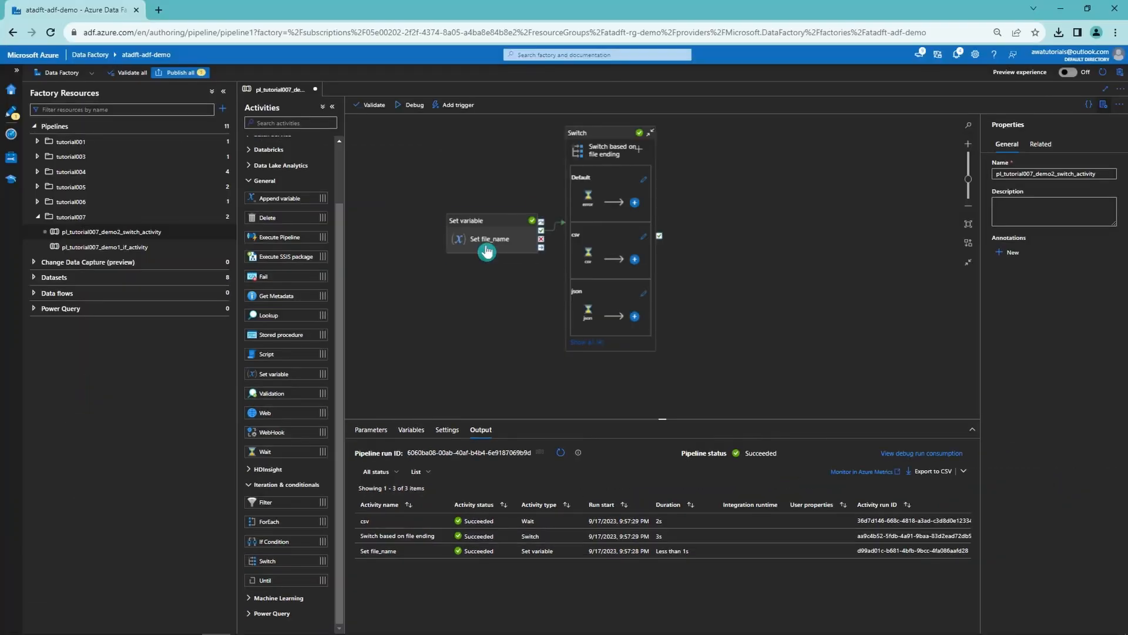
# Step: Set the Set file_name activity's value to file1.xml and view the Switch activity's output from the debug run
pyautogui.click(487, 249)
pyautogui.click(400, 429)
pyautogui.click(511, 498)
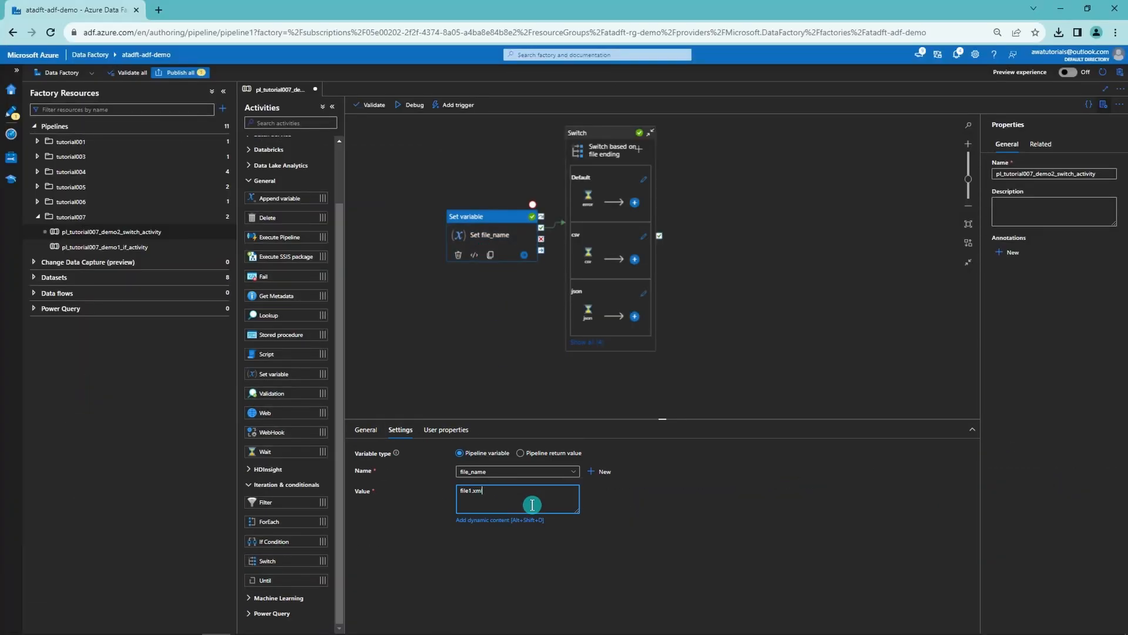
pyautogui.click(446, 376)
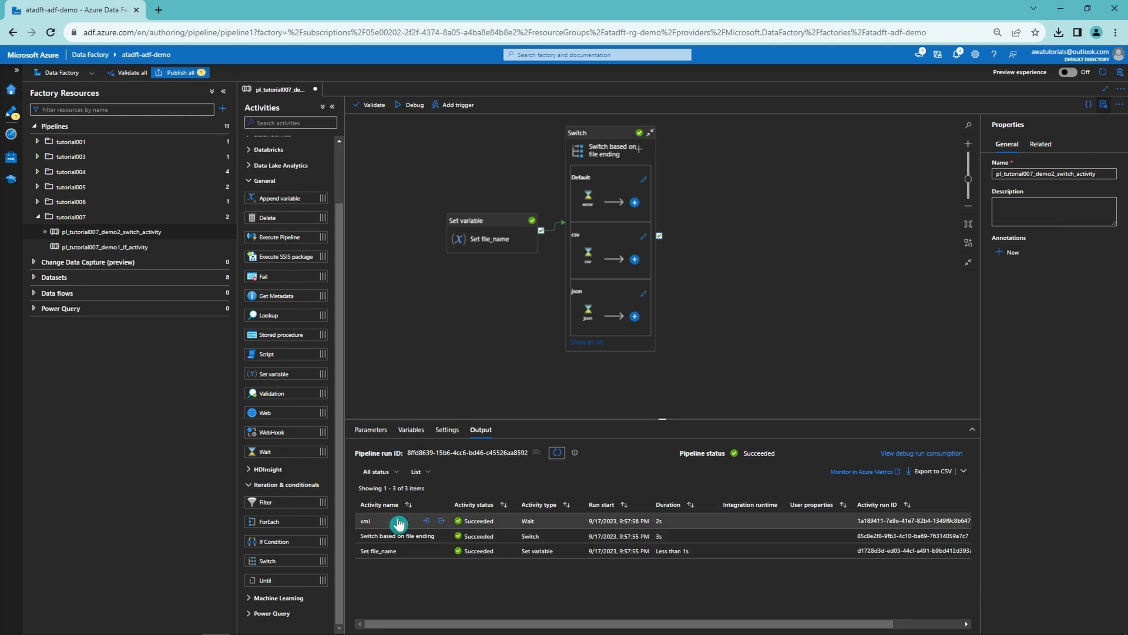
pyautogui.click(441, 536)
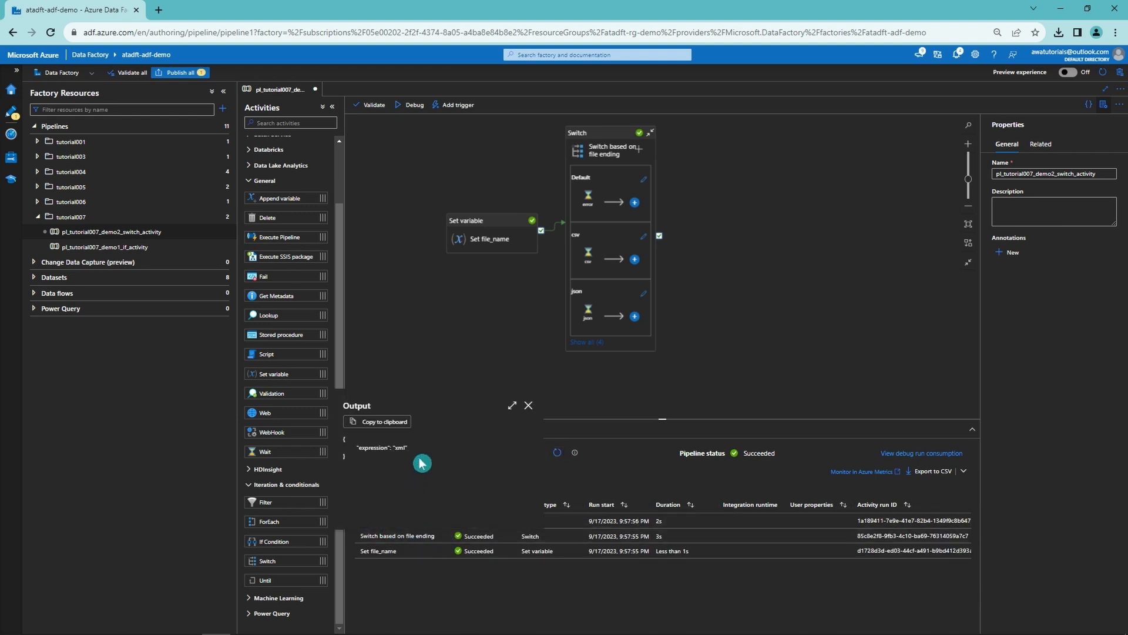
pyautogui.click(529, 405)
# Step: Change the value in the Set file_name activity and debug the pipeline again, refreshing the activity runs
pyautogui.click(499, 238)
pyautogui.click(479, 494)
pyautogui.click(492, 334)
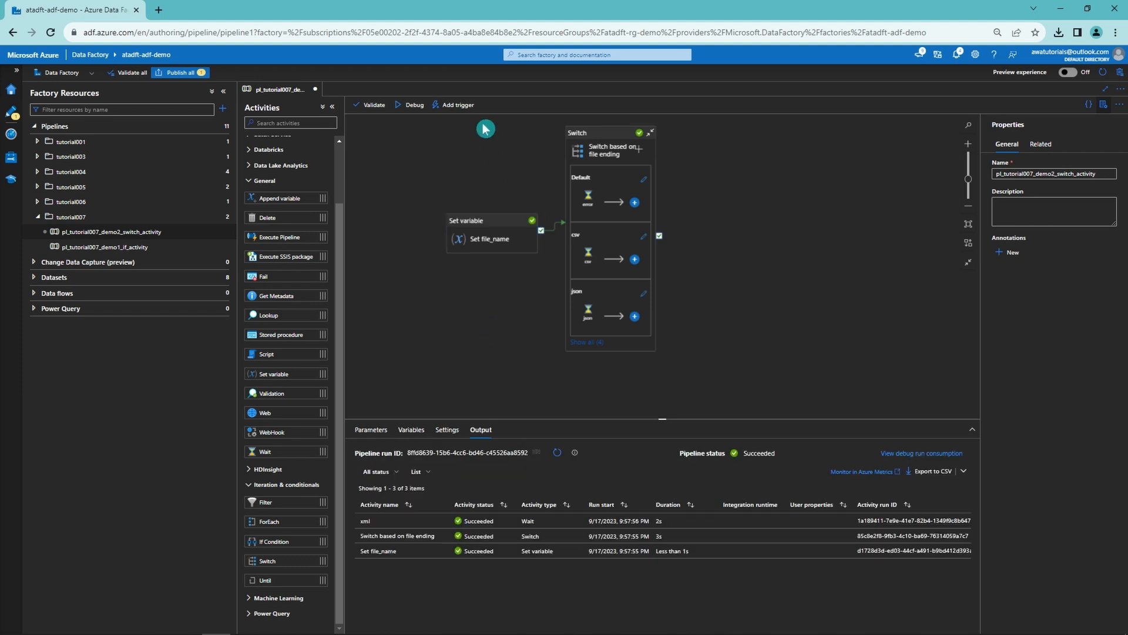
pyautogui.click(411, 105)
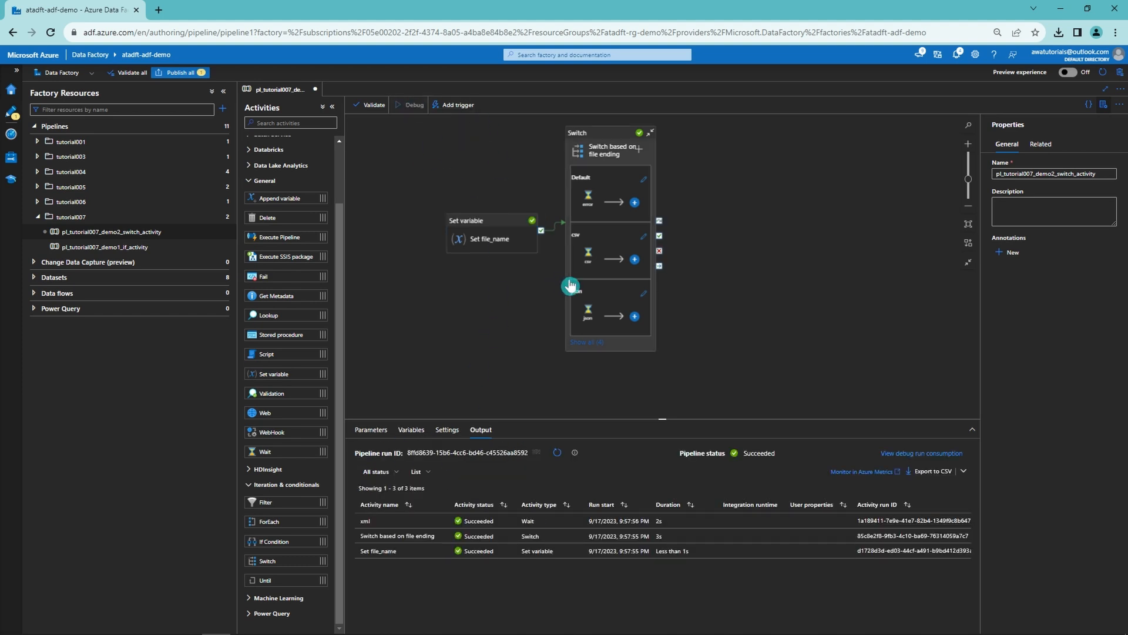
pyautogui.click(557, 452)
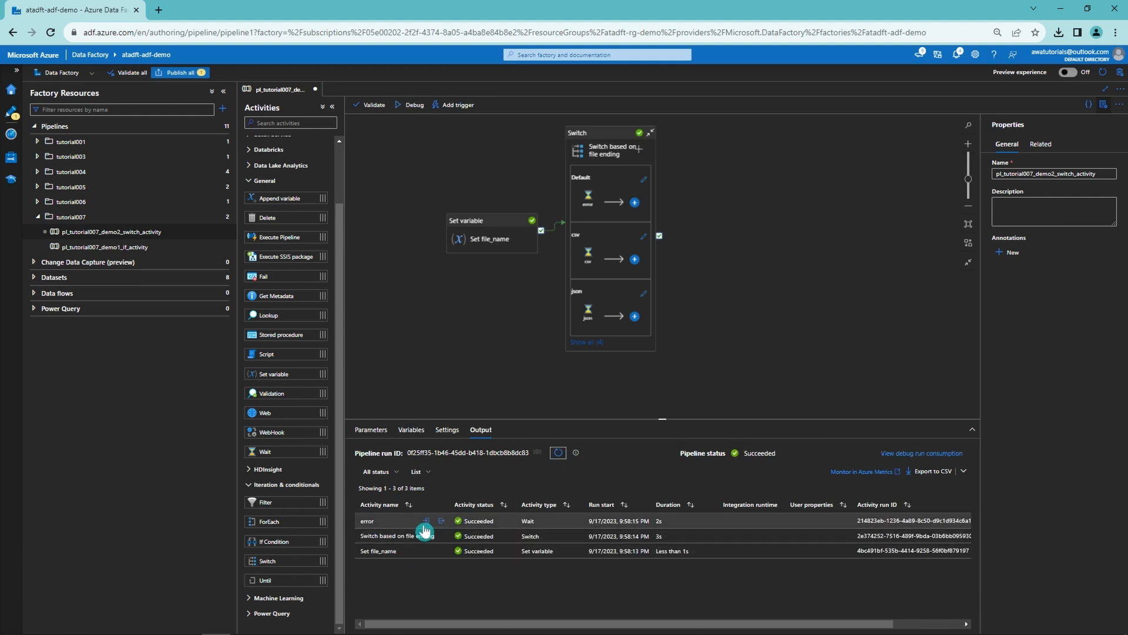
pyautogui.click(477, 236)
pyautogui.click(479, 312)
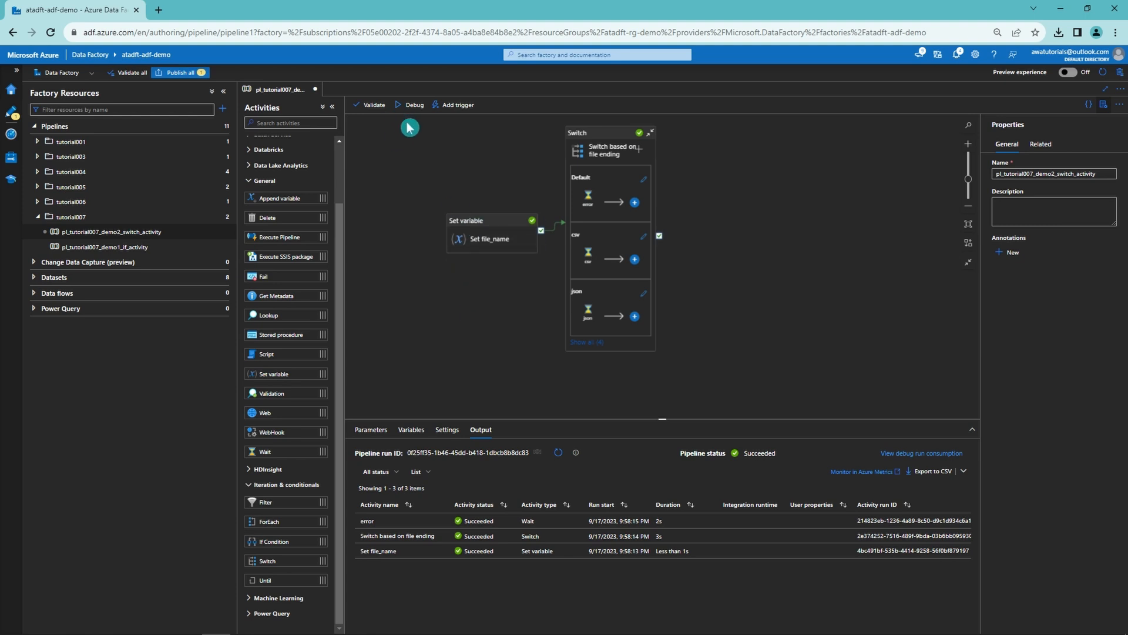
# Step: Open the Switch activity's Default case, check which nested control activities are restricted, and return to the main pipeline
pyautogui.click(643, 179)
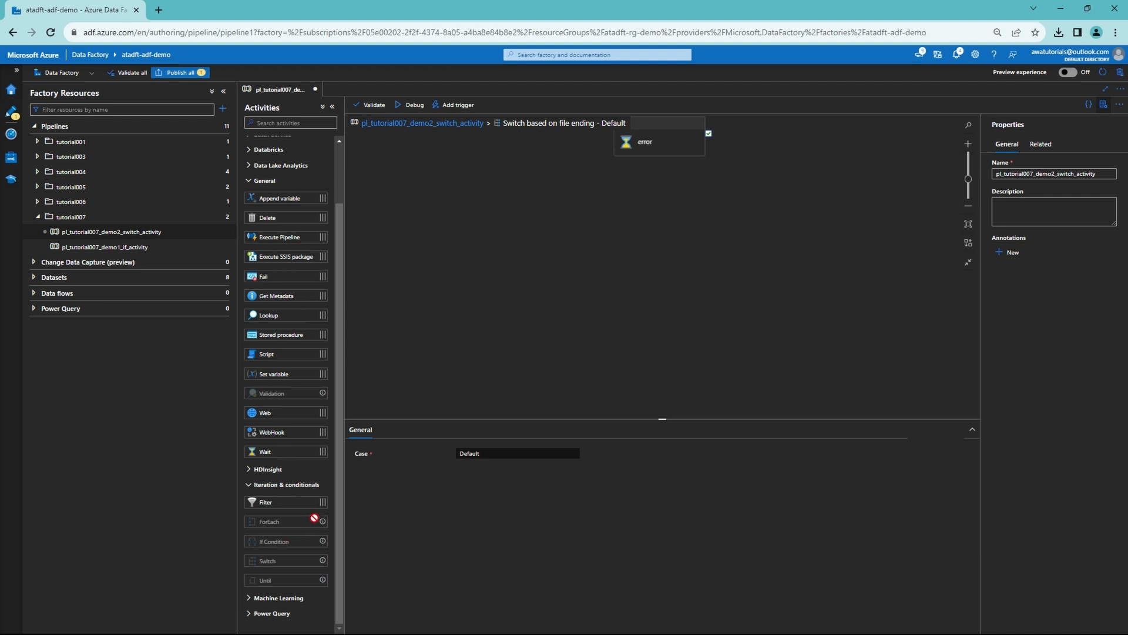
pyautogui.moveTo(322, 564)
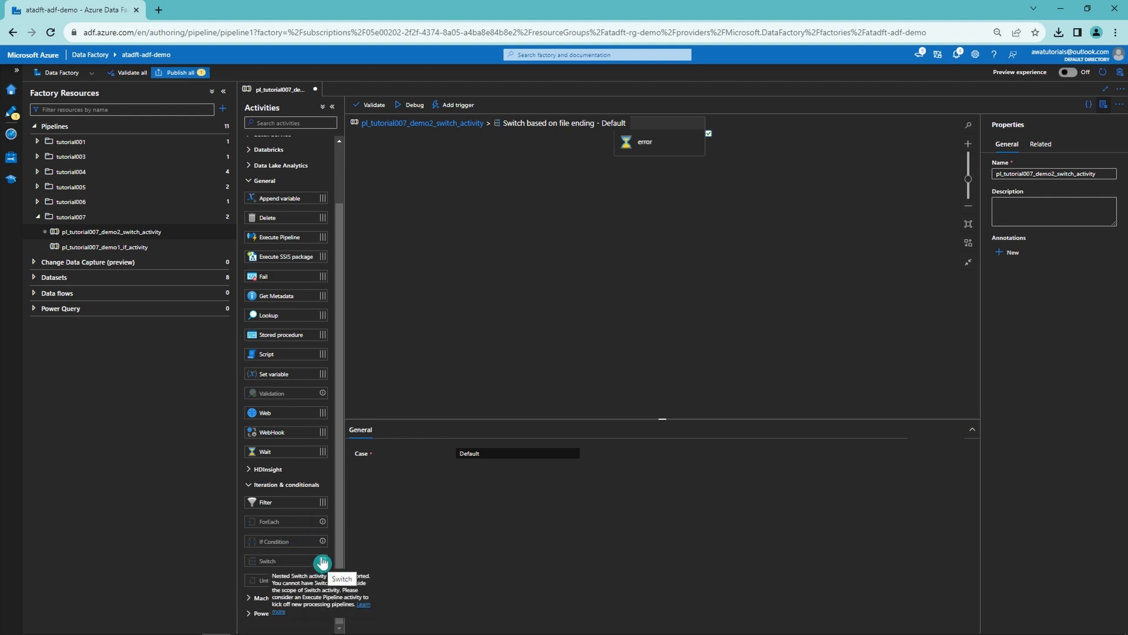
pyautogui.moveTo(321, 545)
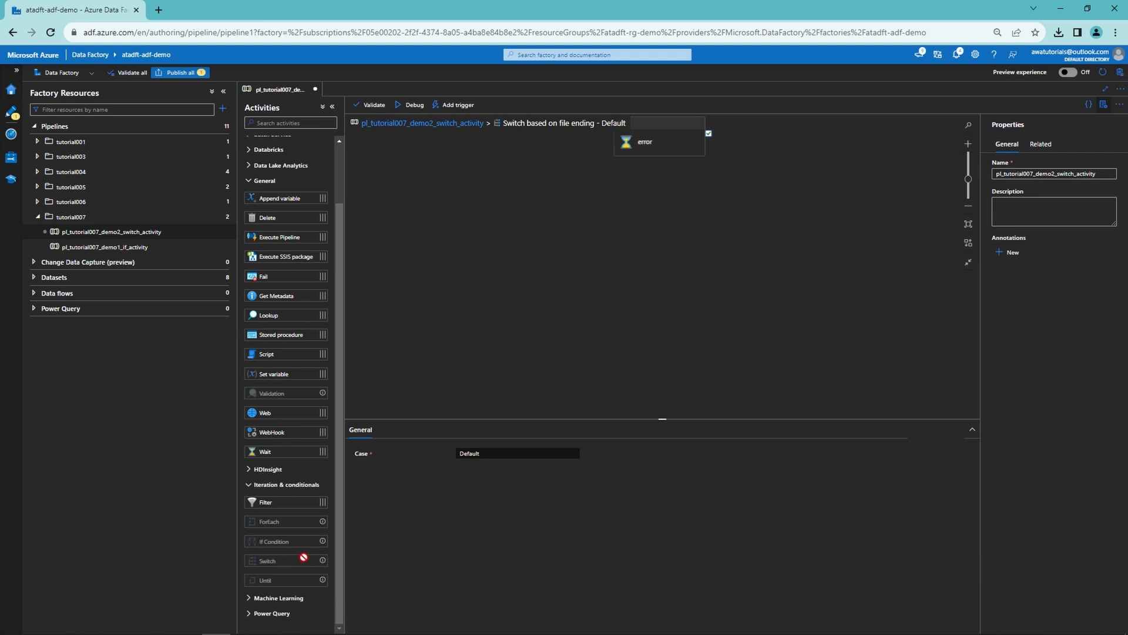
pyautogui.click(476, 123)
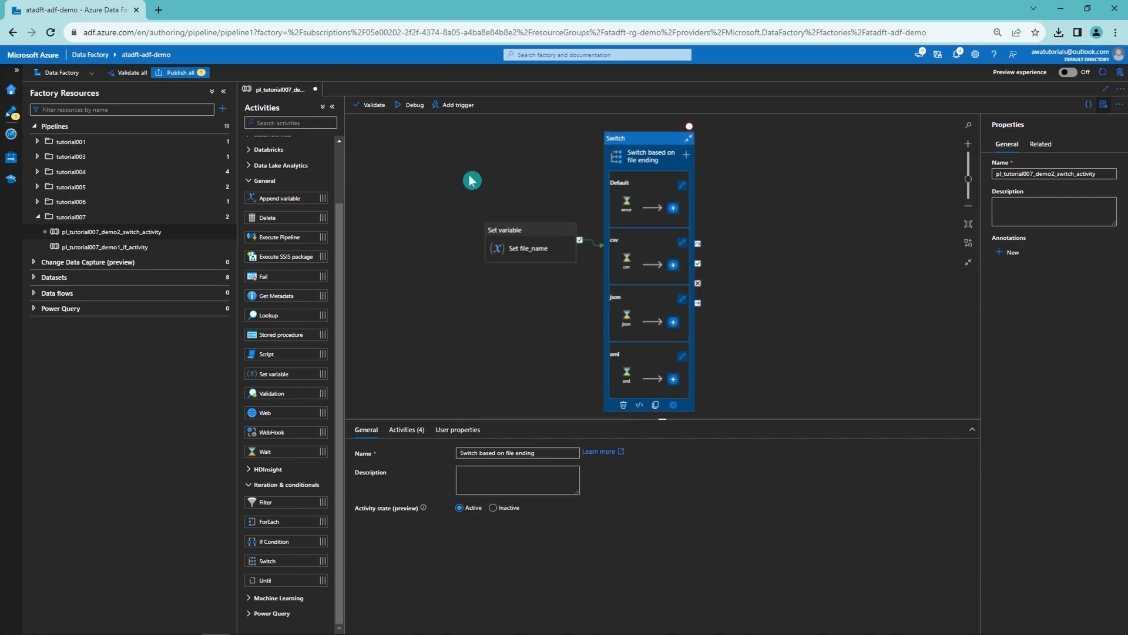
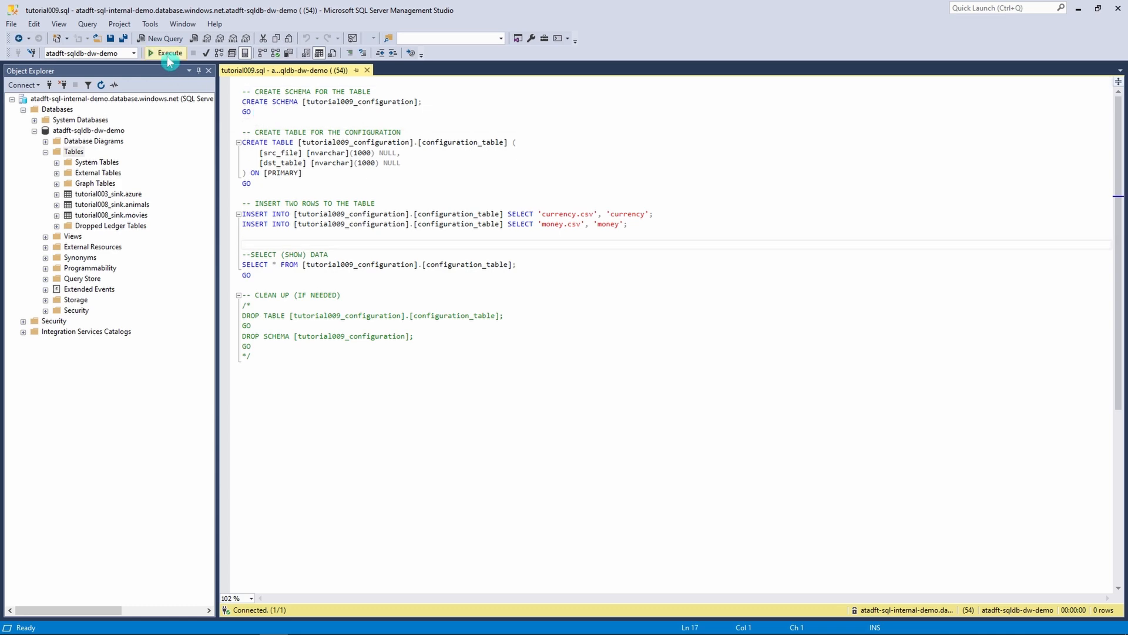
# Step: In SQL Server Management Studio, run the tutorial009.sql script and refresh the Tables folder to locate tutorial009_configuration.configuration_table
pyautogui.click(166, 53)
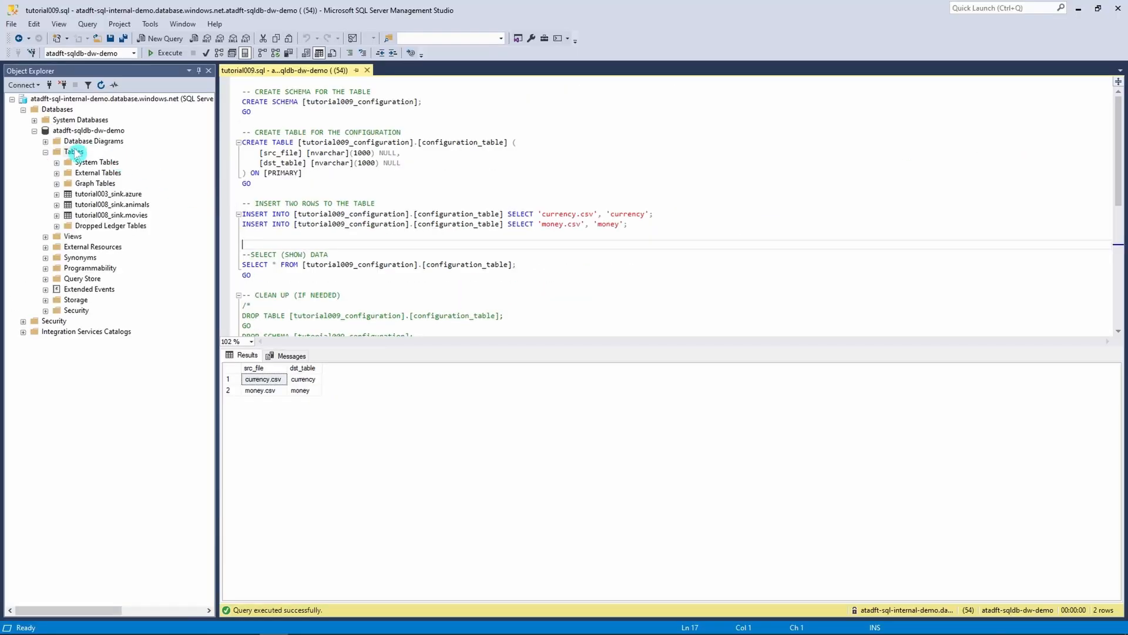
pyautogui.rightClick(74, 152)
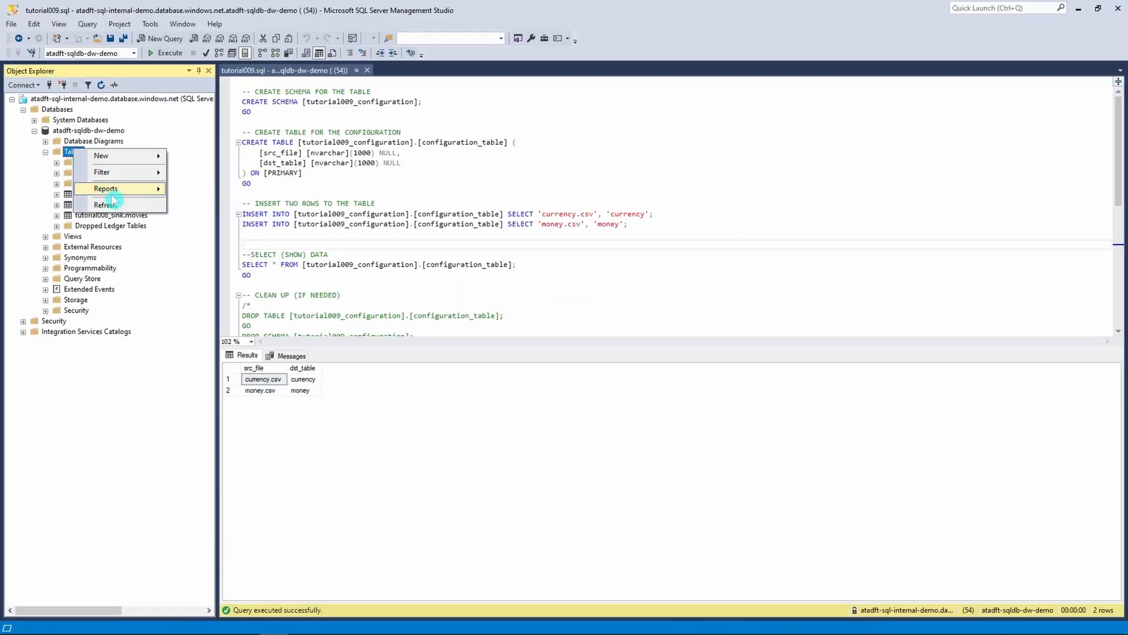
pyautogui.click(106, 204)
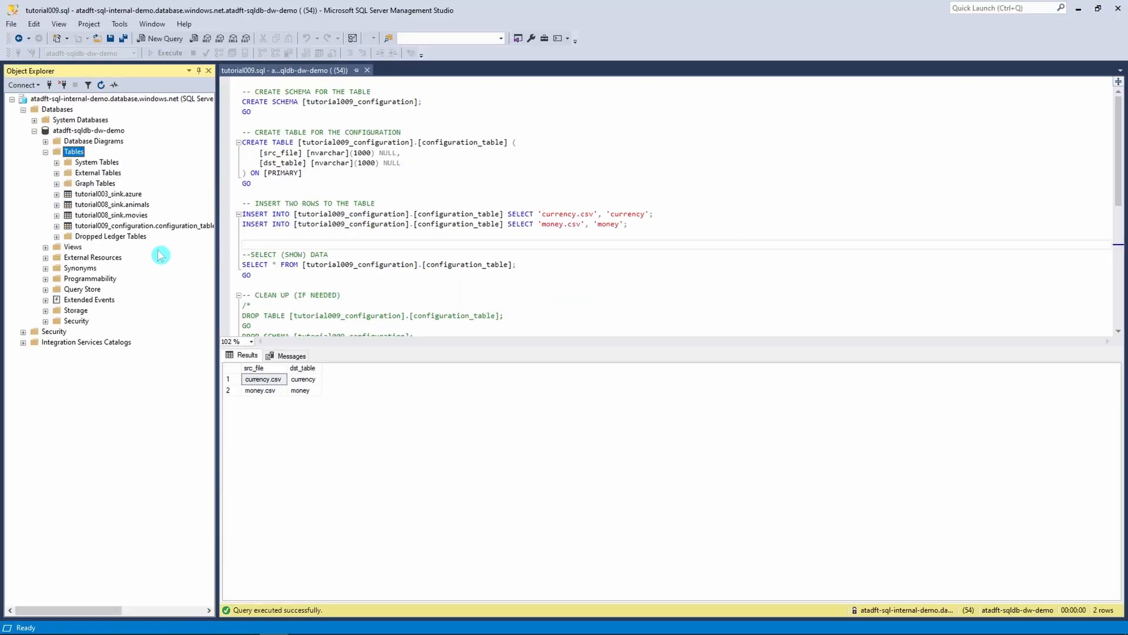
pyautogui.click(152, 226)
pyautogui.moveTo(216, 228); pyautogui.dragTo(243, 228)
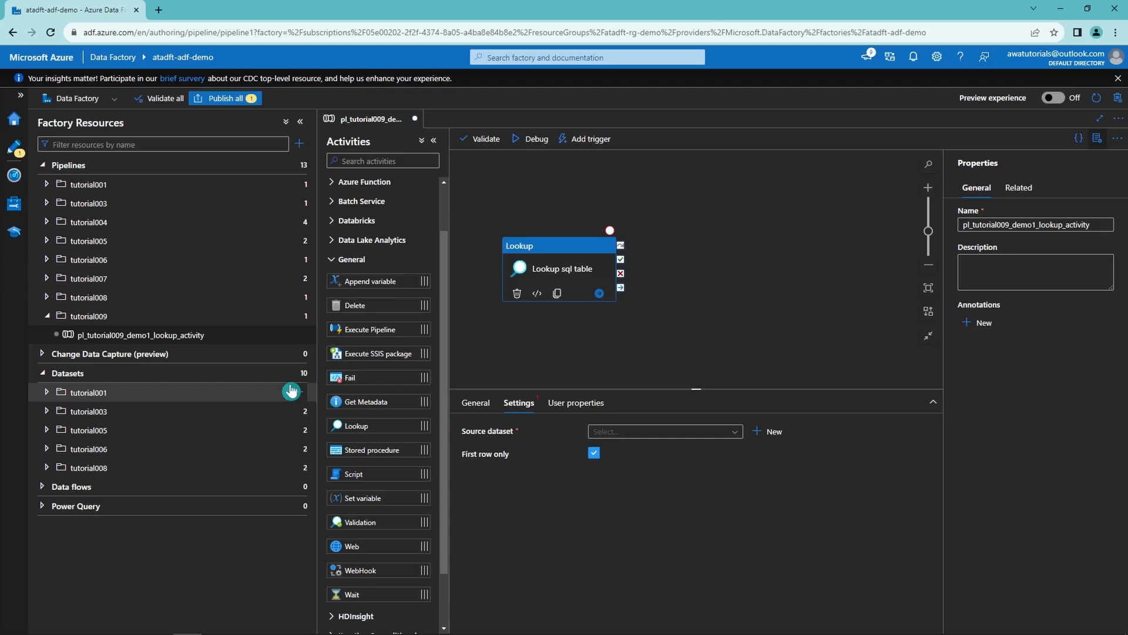
# Step: Switch to Azure Data Factory and create a dataset folder named tutorial009
pyautogui.click(292, 391)
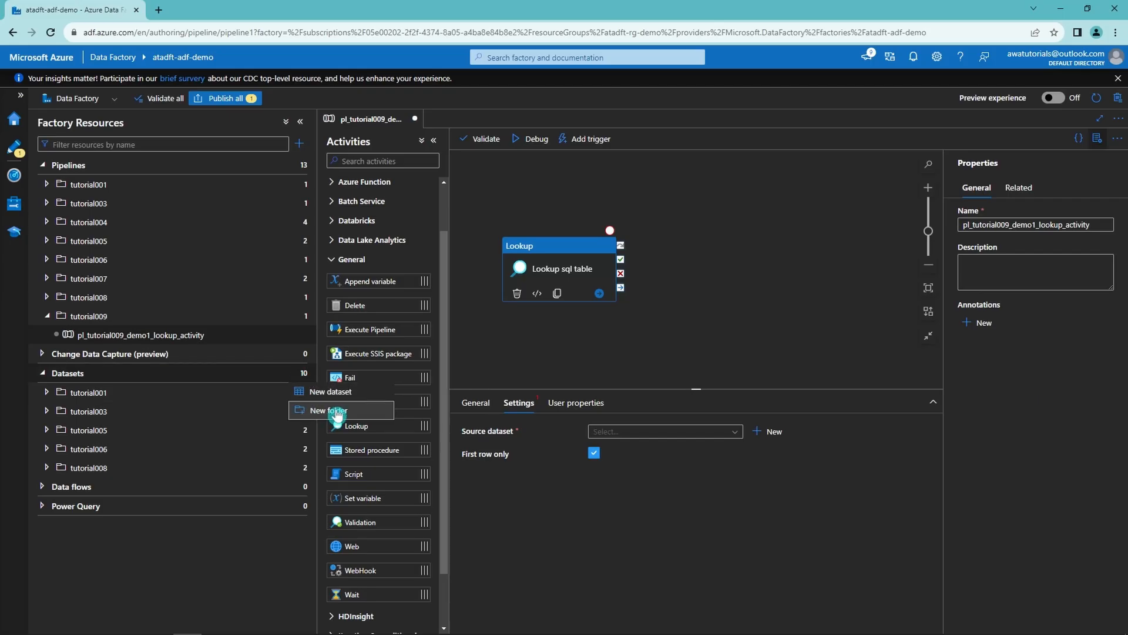
pyautogui.click(337, 412)
pyautogui.write('tutorial009')
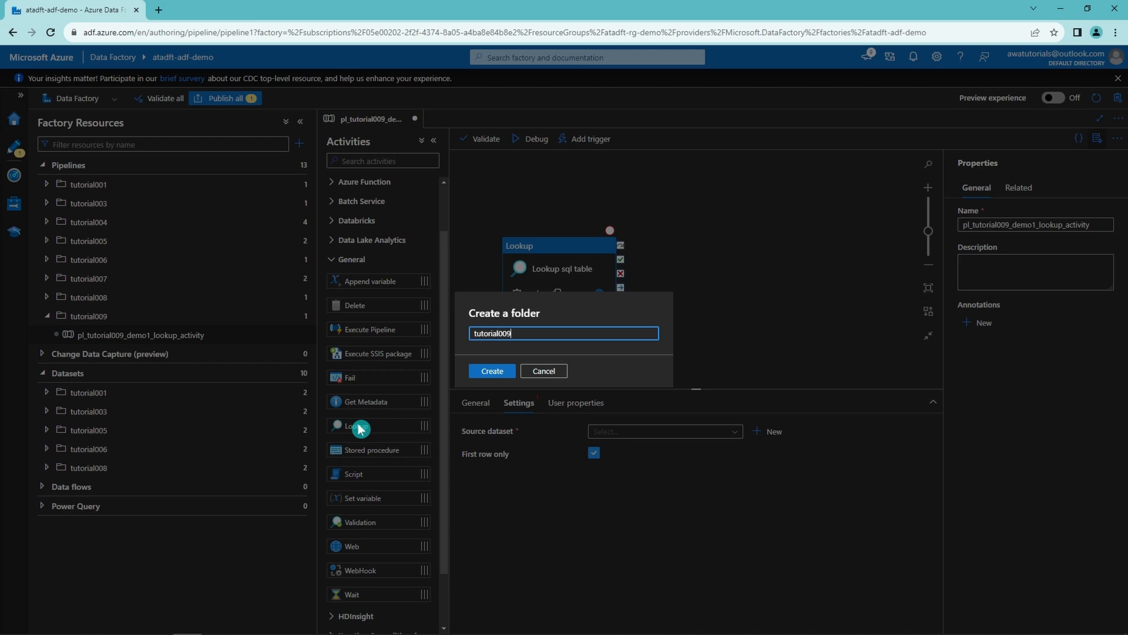
pyautogui.click(497, 373)
# Step: Start a new Azure SQL Database dataset in the tutorial009 dataset folder
pyautogui.click(267, 491)
pyautogui.click(296, 487)
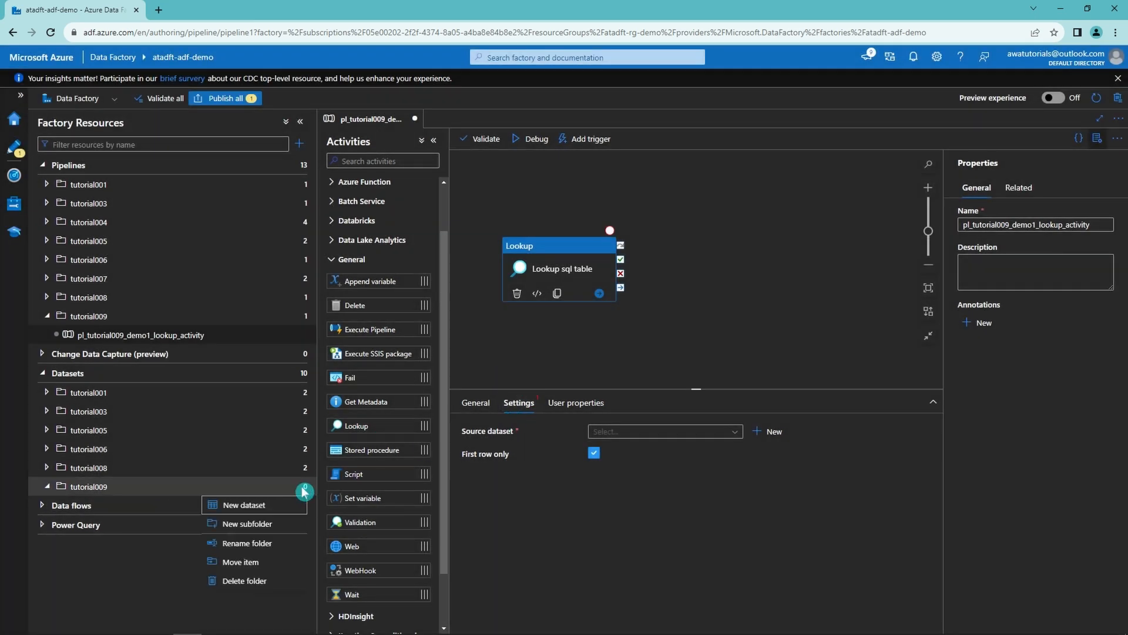
pyautogui.click(272, 506)
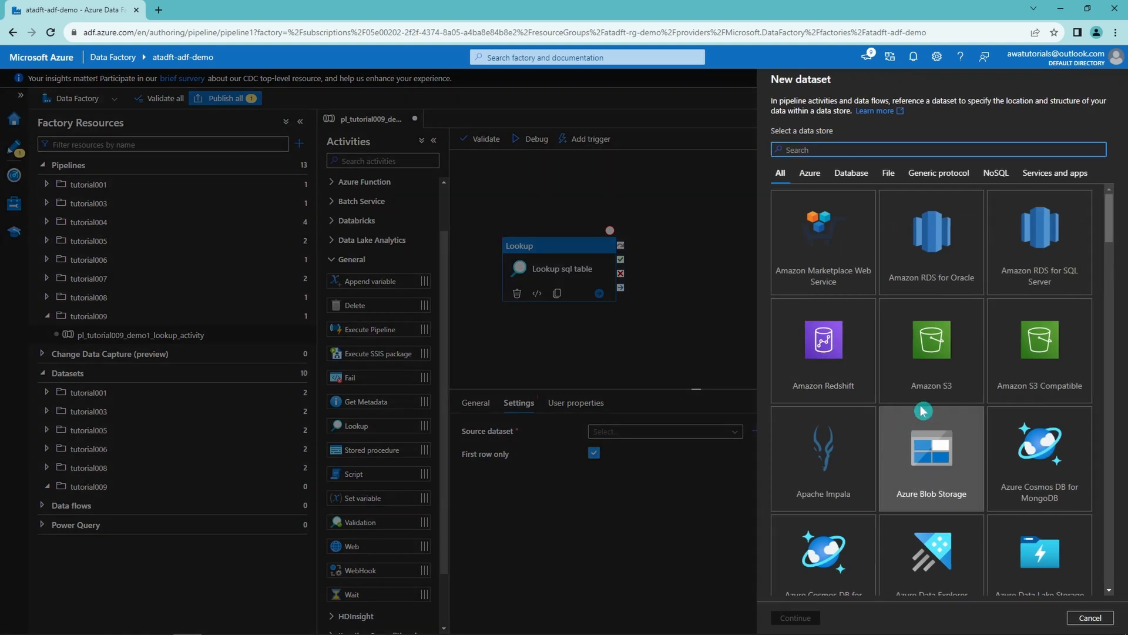
pyautogui.write('sql')
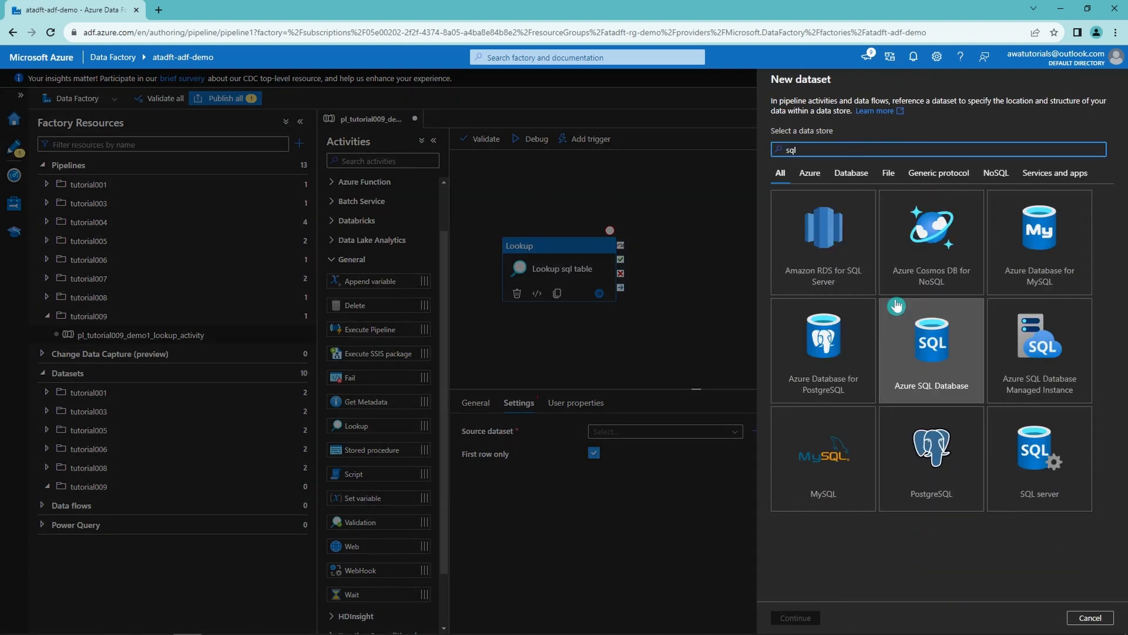
pyautogui.click(928, 371)
pyautogui.click(795, 617)
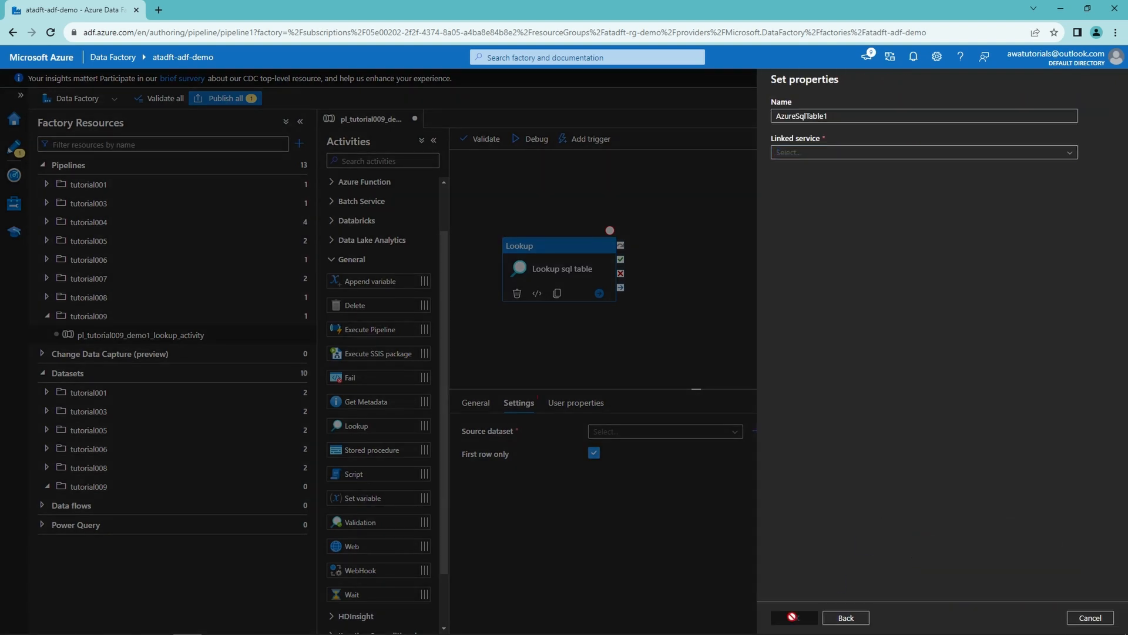
# Step: Create the dataset as ds_tutorial009_demo1_sqldb_table with linked service ls_sqldb_dw and table tutorial009_configuration.configuration_table
pyautogui.doubleClick(843, 116)
pyautogui.write('ds_tutorial009_demo1_sqldb_table')
pyautogui.click(898, 160)
pyautogui.click(818, 207)
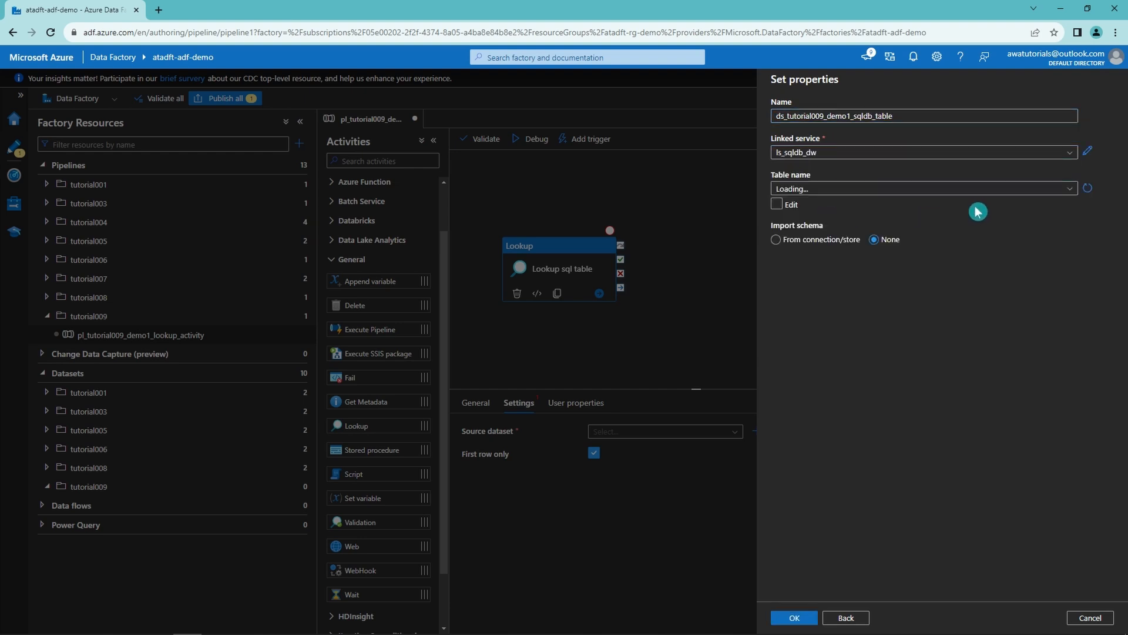
pyautogui.click(1066, 191)
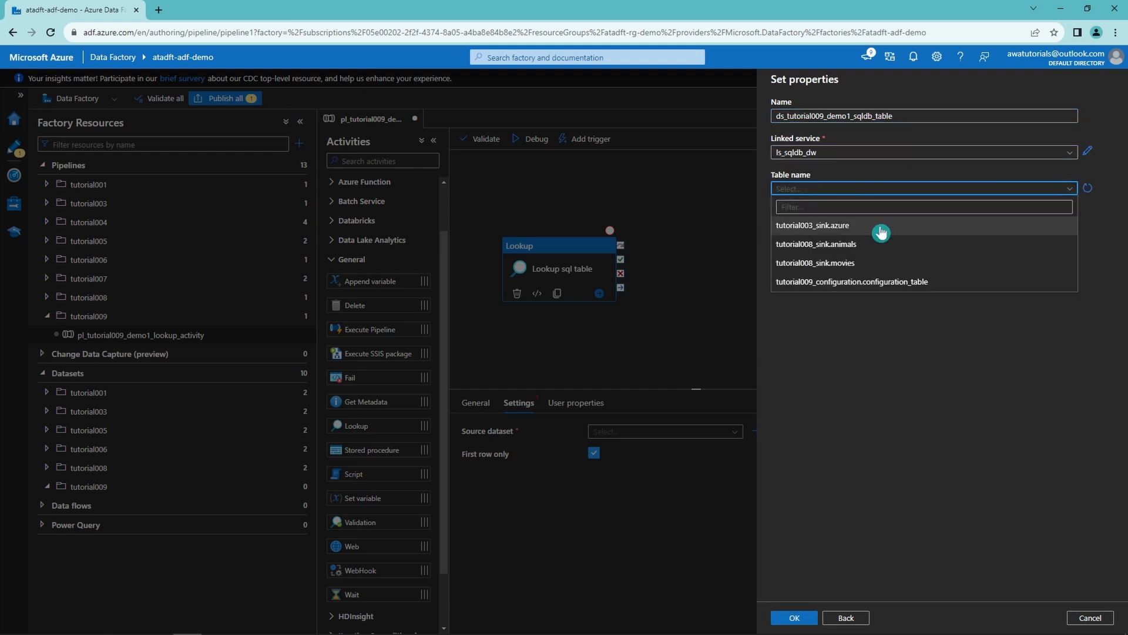
pyautogui.click(909, 283)
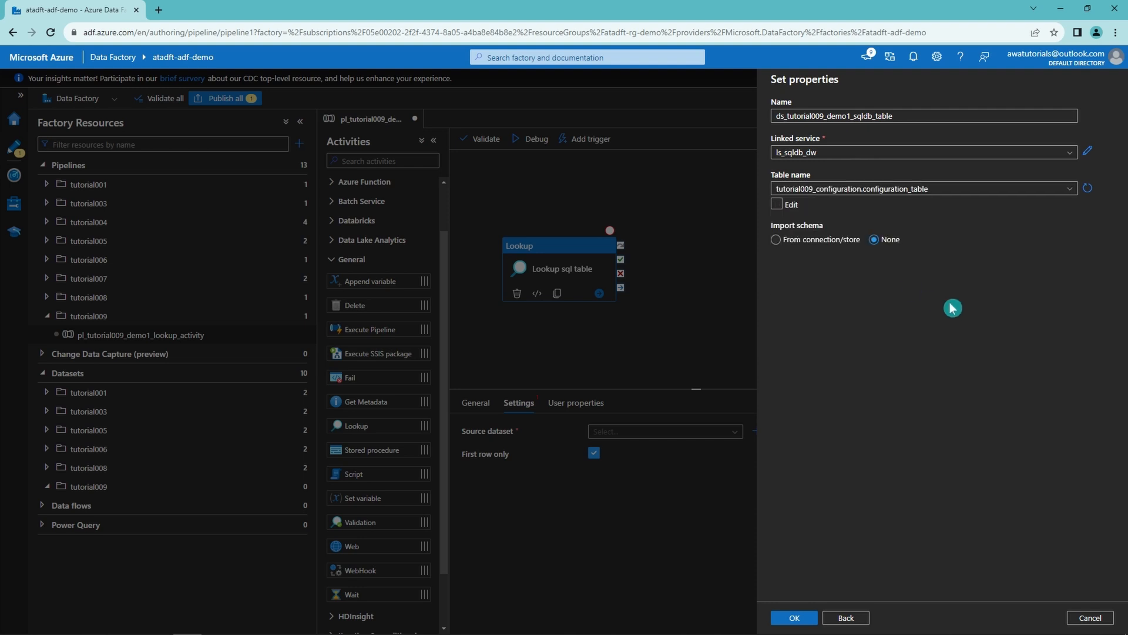
pyautogui.click(800, 617)
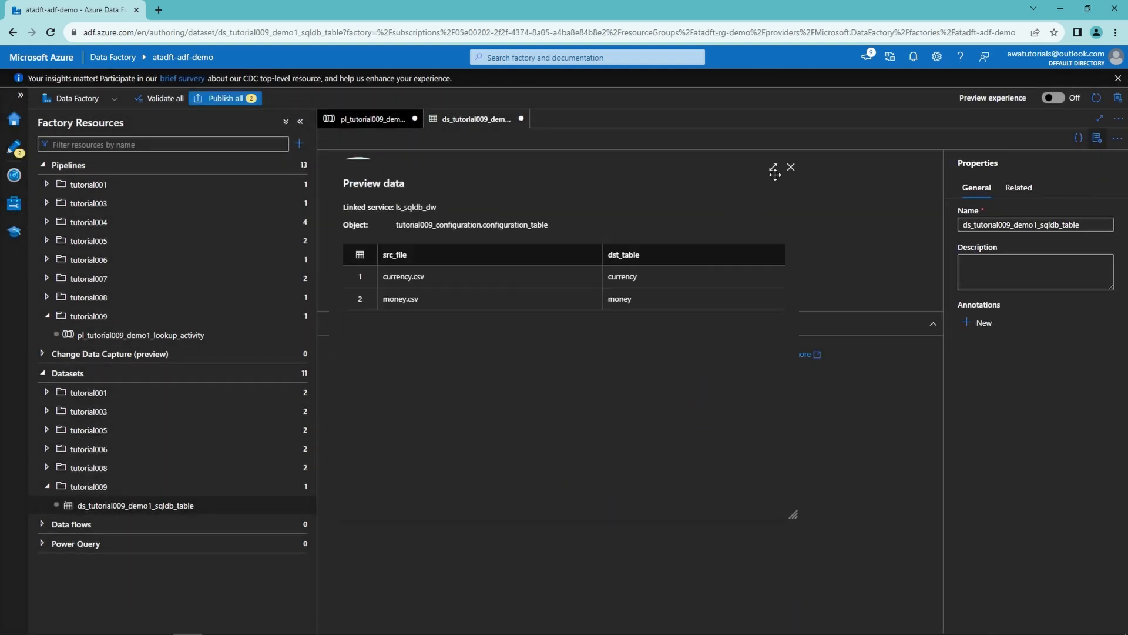
# Step: Close the data preview and set the Lookup sql table activity's source dataset to ds_tutorial009_demo1_sqldb_table, keeping First row only enabled
pyautogui.click(794, 167)
pyautogui.click(368, 119)
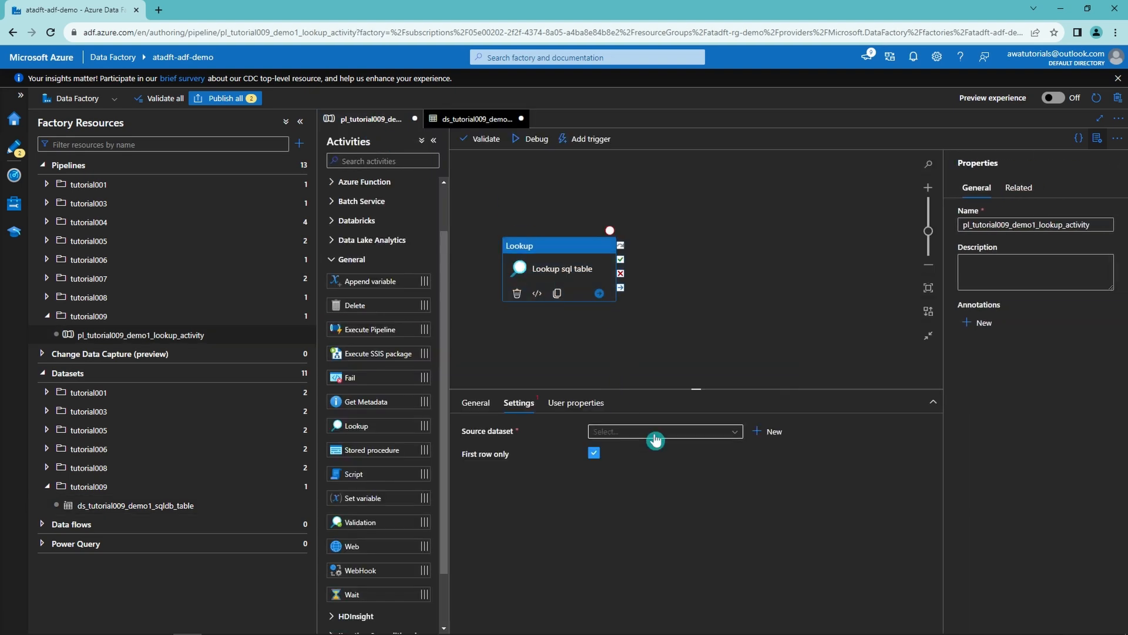
pyautogui.click(675, 439)
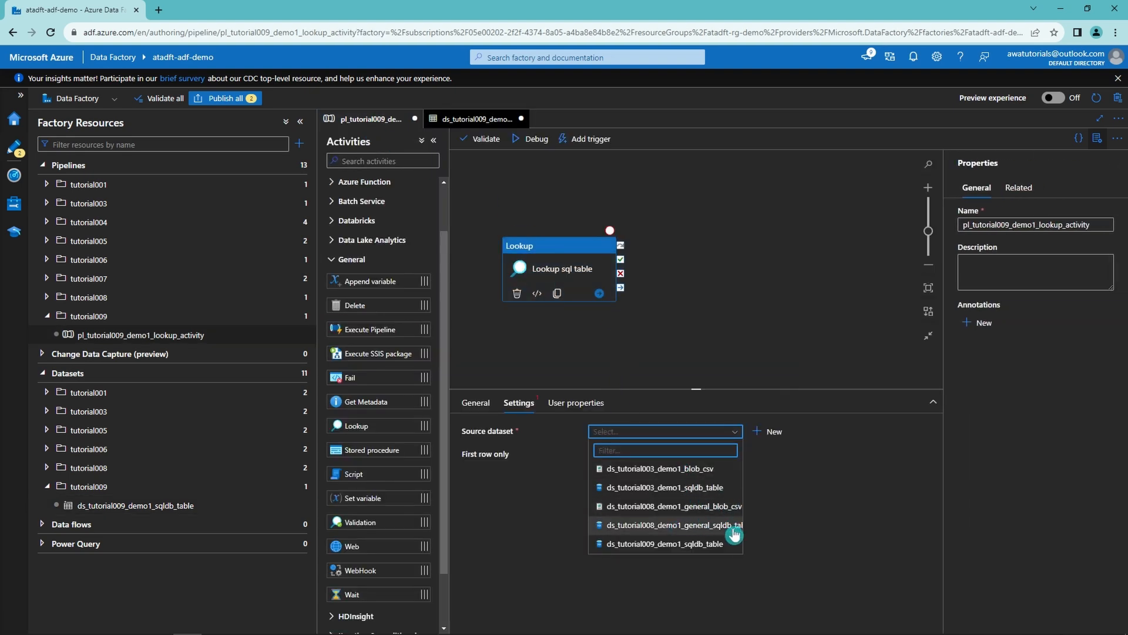
pyautogui.click(721, 543)
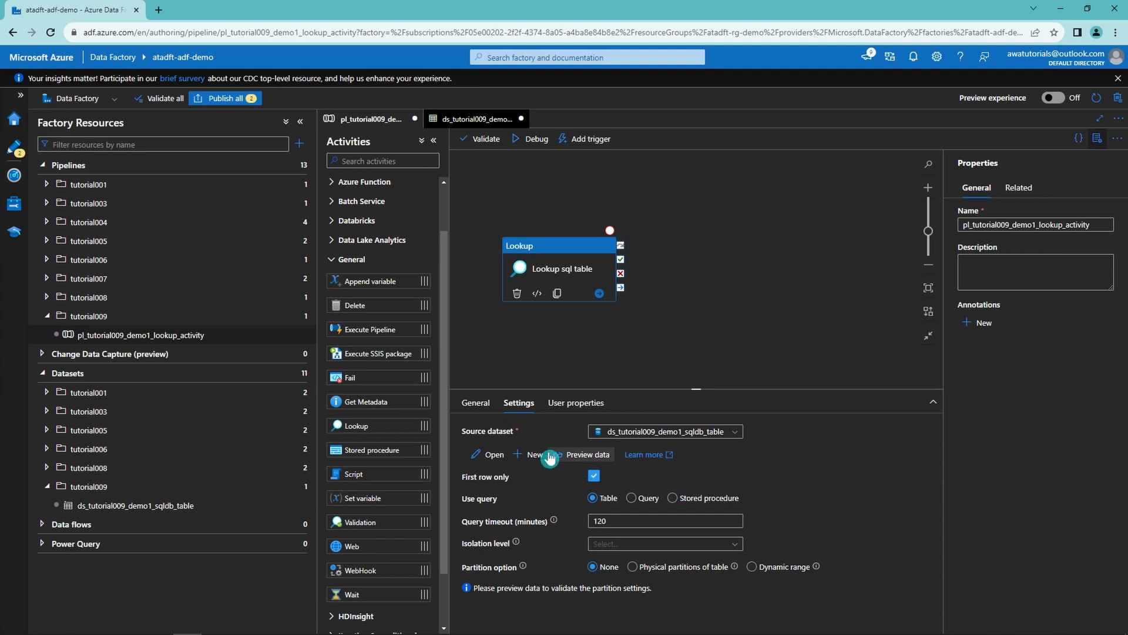
pyautogui.click(594, 476)
pyautogui.click(595, 476)
pyautogui.moveTo(593, 263); pyautogui.dragTo(614, 285)
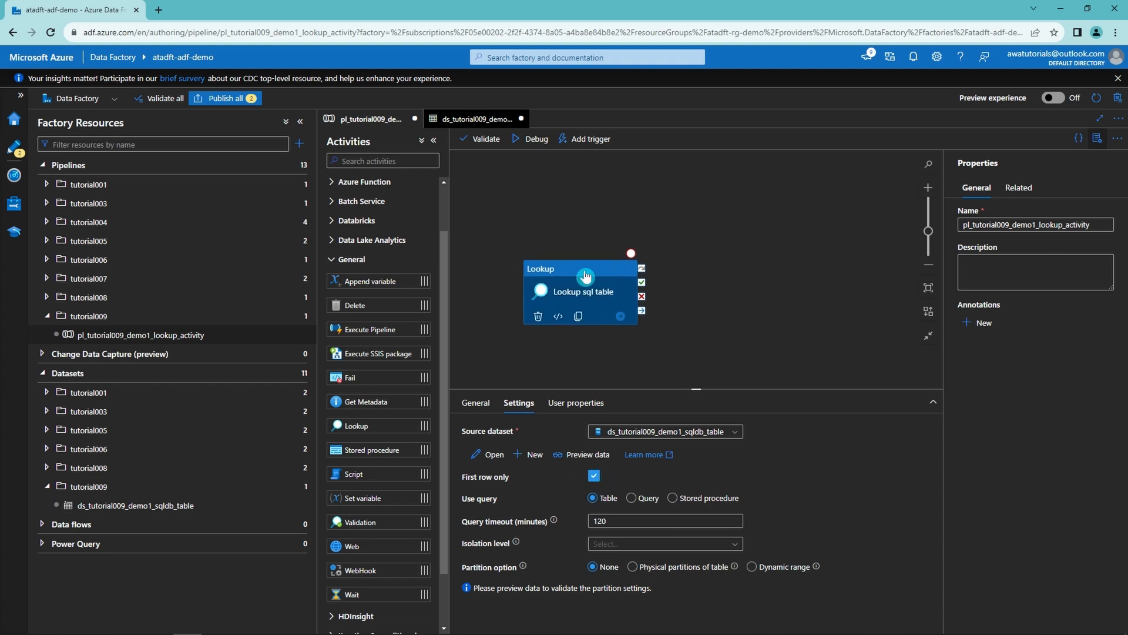
# Step: Debug the lookup pipeline and examine the firstRow section of the Lookup sql table activity's output
pyautogui.click(527, 141)
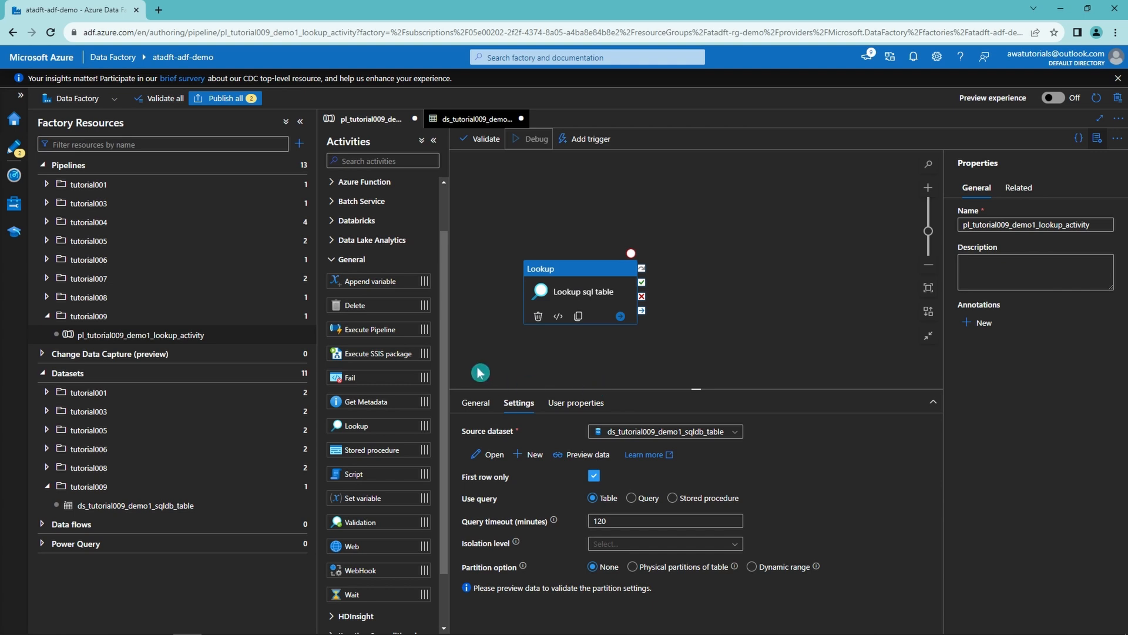
pyautogui.click(718, 433)
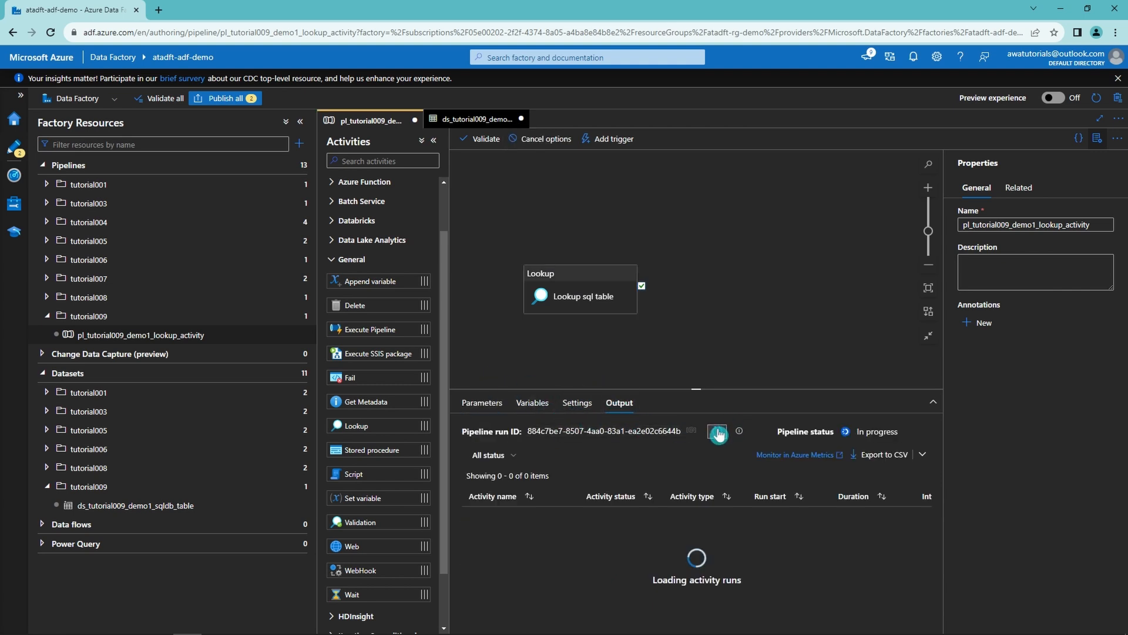
pyautogui.click(718, 433)
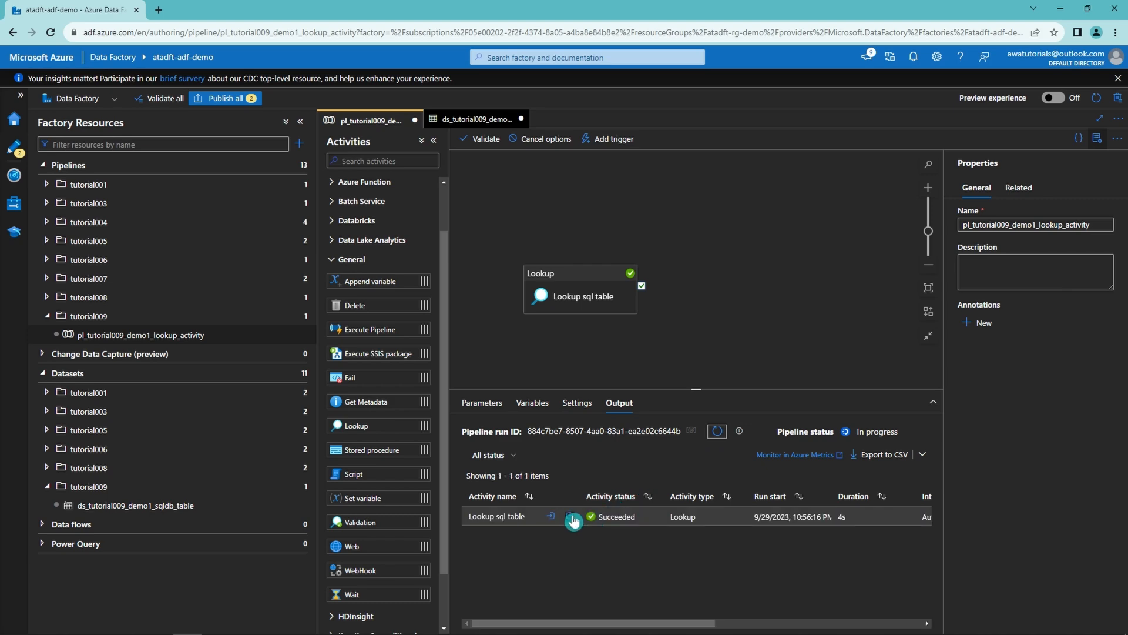
pyautogui.click(570, 517)
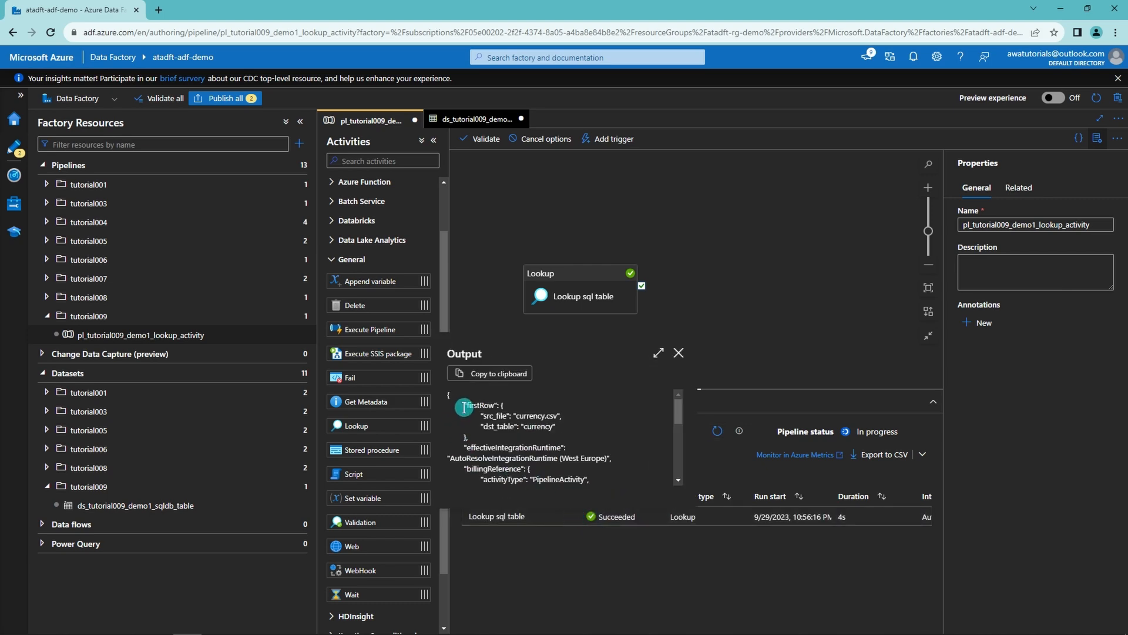
pyautogui.moveTo(464, 406); pyautogui.dragTo(500, 439)
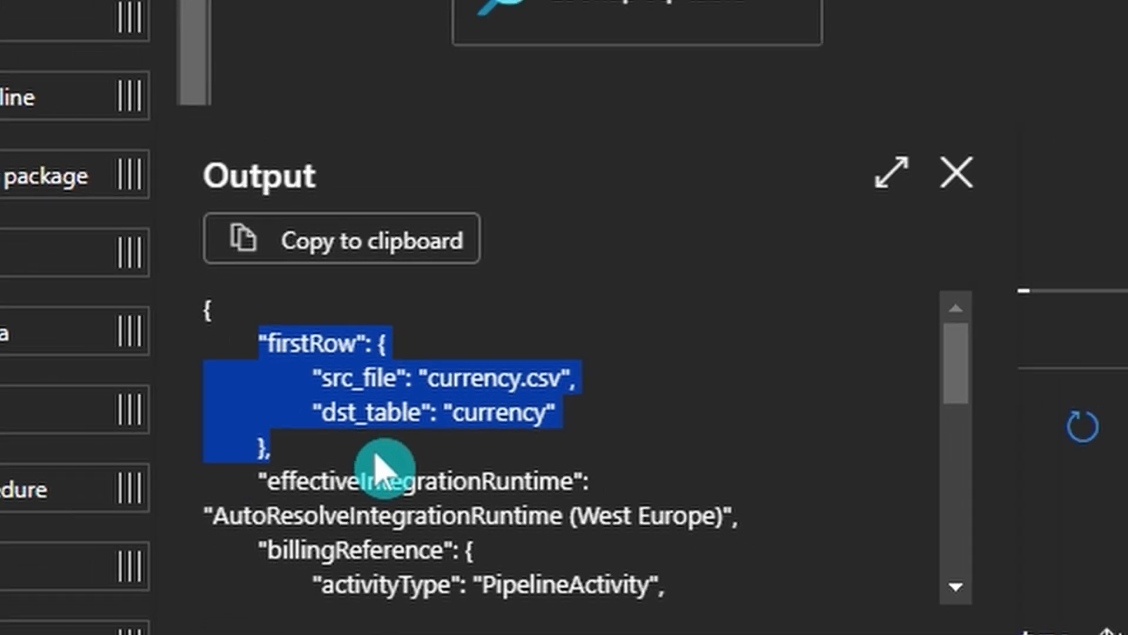
# Step: Close the output, disable First row only for the Lookup sql table activity, and debug the pipeline
pyautogui.click(1061, 105)
pyautogui.click(595, 298)
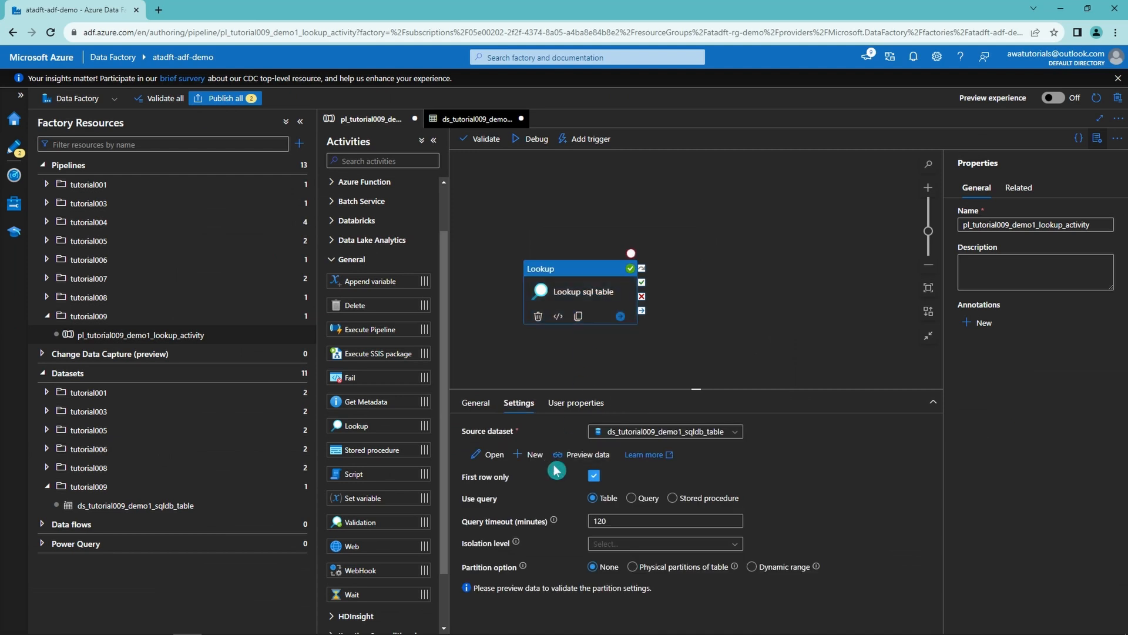
pyautogui.click(595, 477)
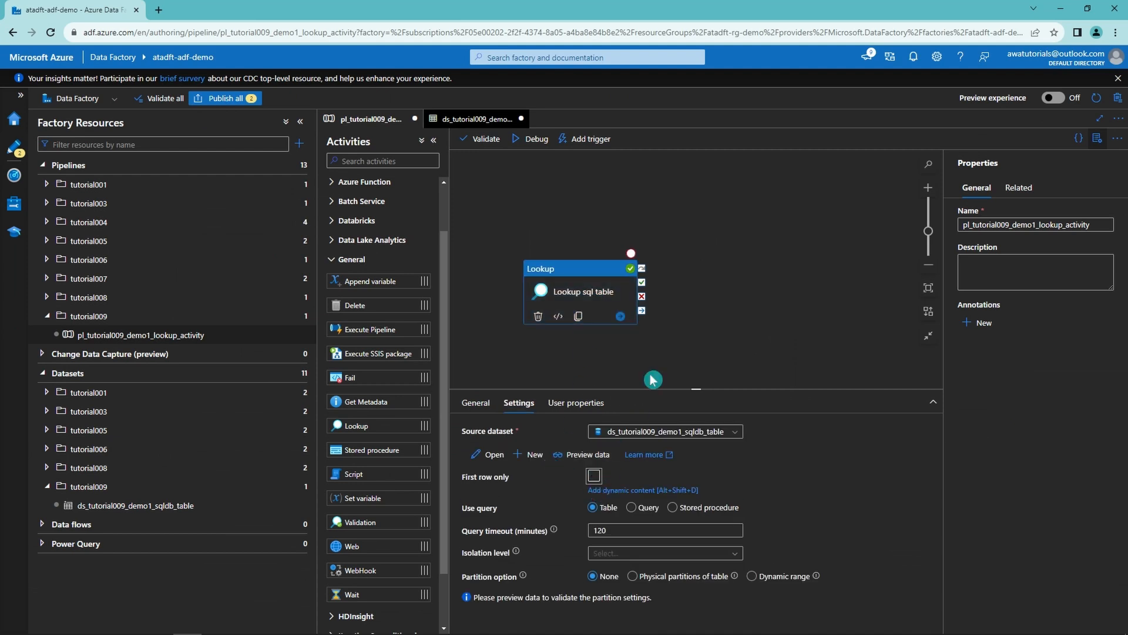
pyautogui.click(692, 321)
pyautogui.click(532, 141)
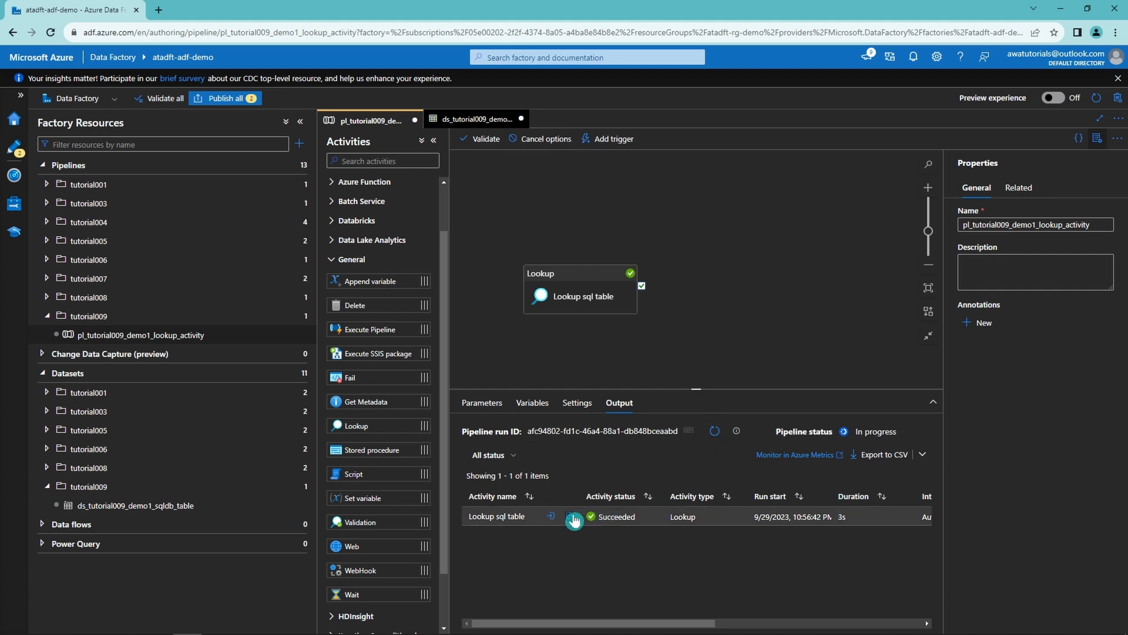
# Step: Examine the value array in the Lookup sql table activity's debug output
pyautogui.click(573, 517)
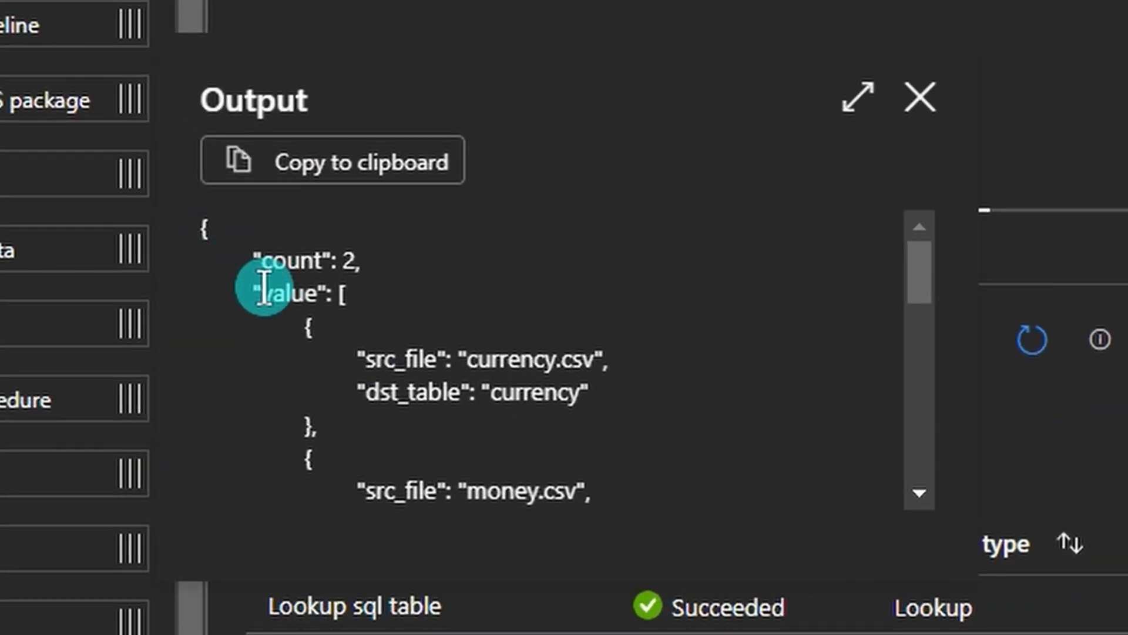
pyautogui.moveTo(262, 294); pyautogui.dragTo(523, 385)
pyautogui.scroll(-1, 523, 389)
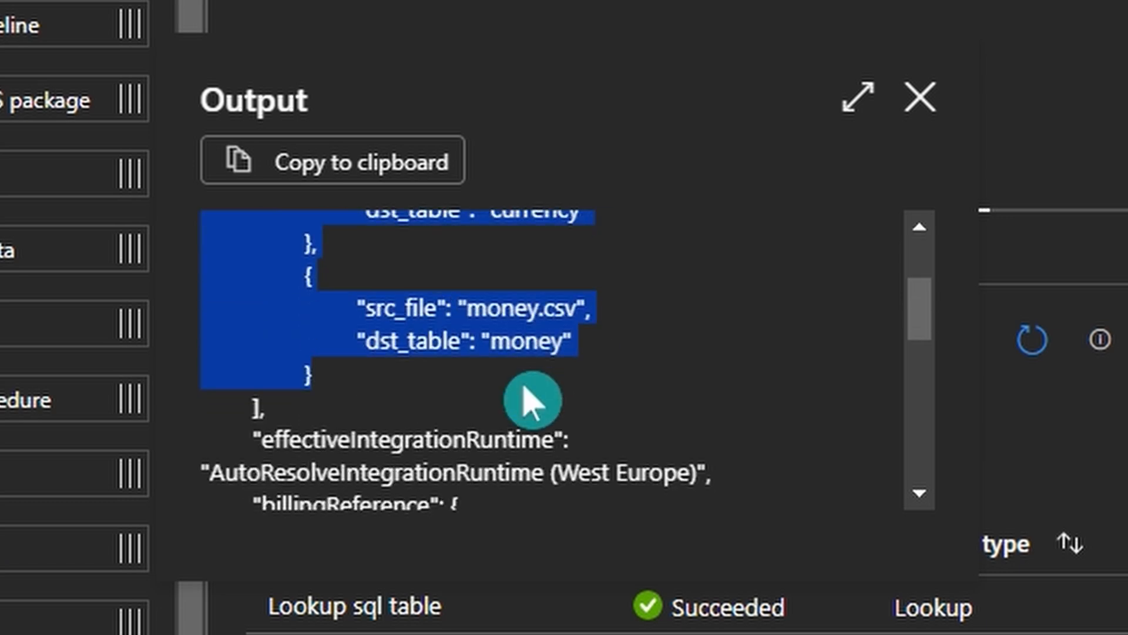
pyautogui.scroll(1, 540, 385)
pyautogui.moveTo(473, 358); pyautogui.dragTo(584, 368)
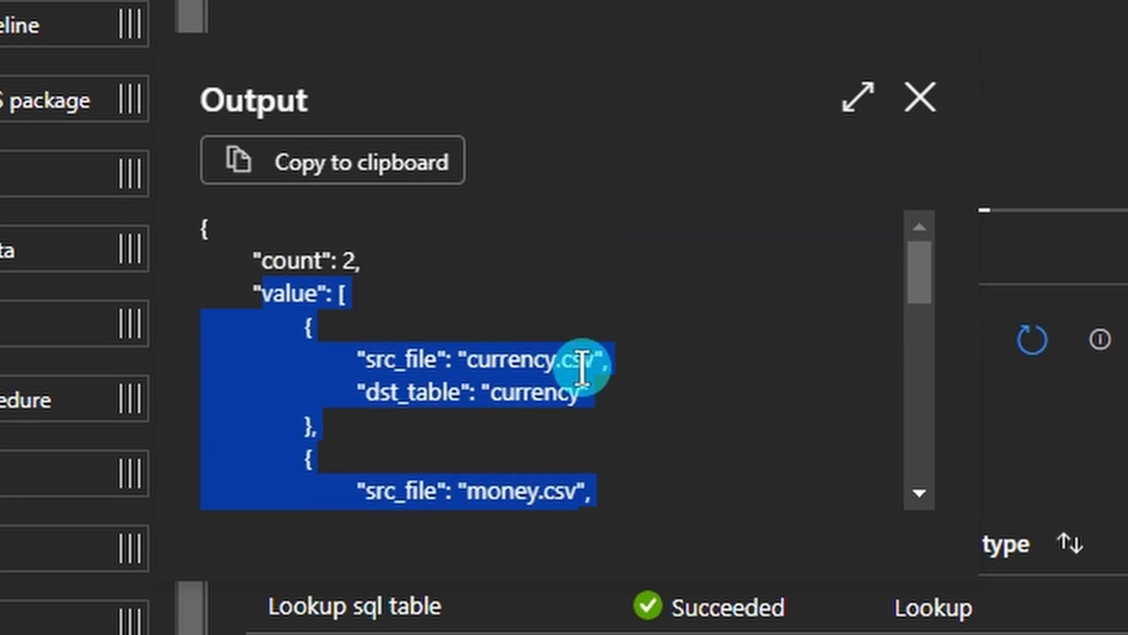
pyautogui.click(584, 368)
pyautogui.scroll(-3, 396, 277)
pyautogui.scroll(3, 699, 338)
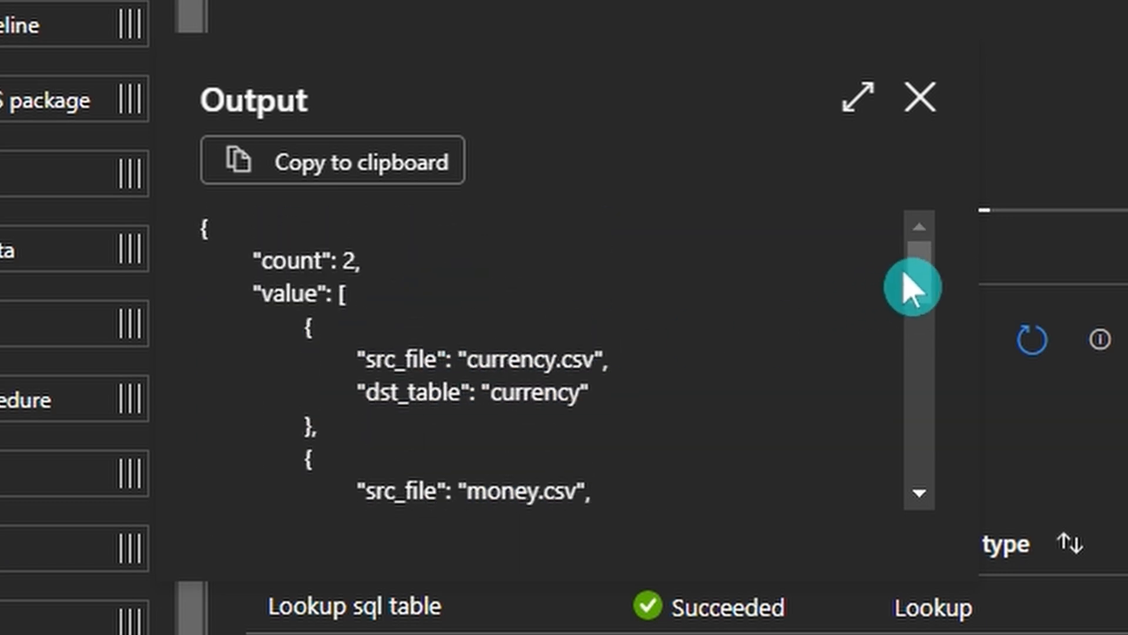
pyautogui.moveTo(909, 284); pyautogui.dragTo(914, 305)
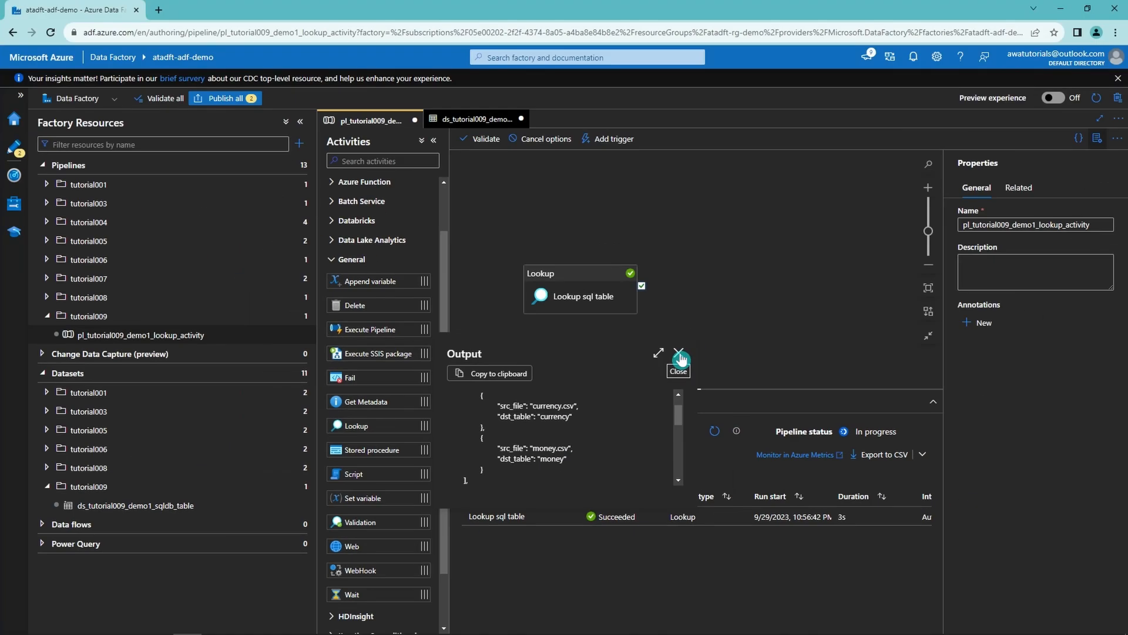
pyautogui.click(919, 97)
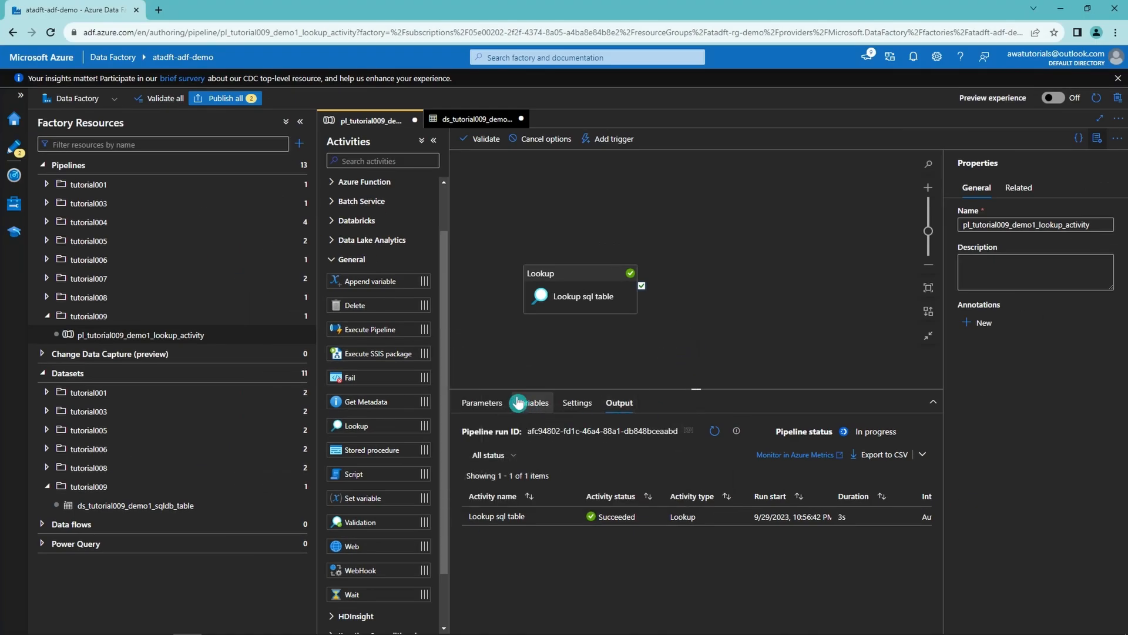
# Step: Add a ForEach activity beside the Lookup sql table activity and connect the lookup's success output to it
pyautogui.scroll(-1, 386, 394)
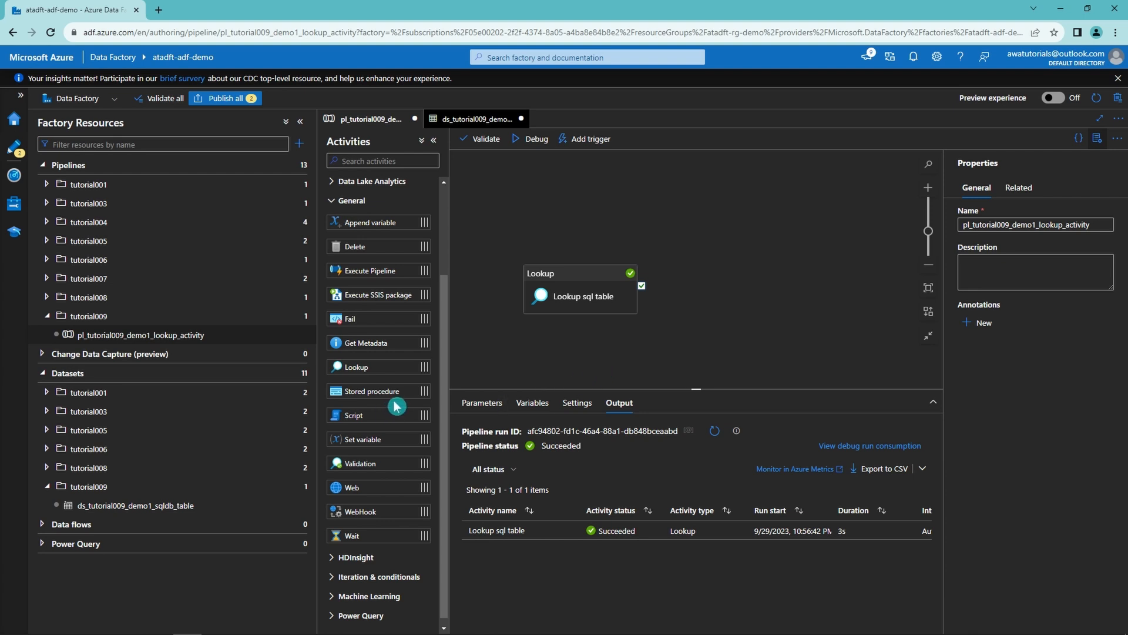
pyautogui.scroll(1, 392, 404)
pyautogui.scroll(-1, 399, 400)
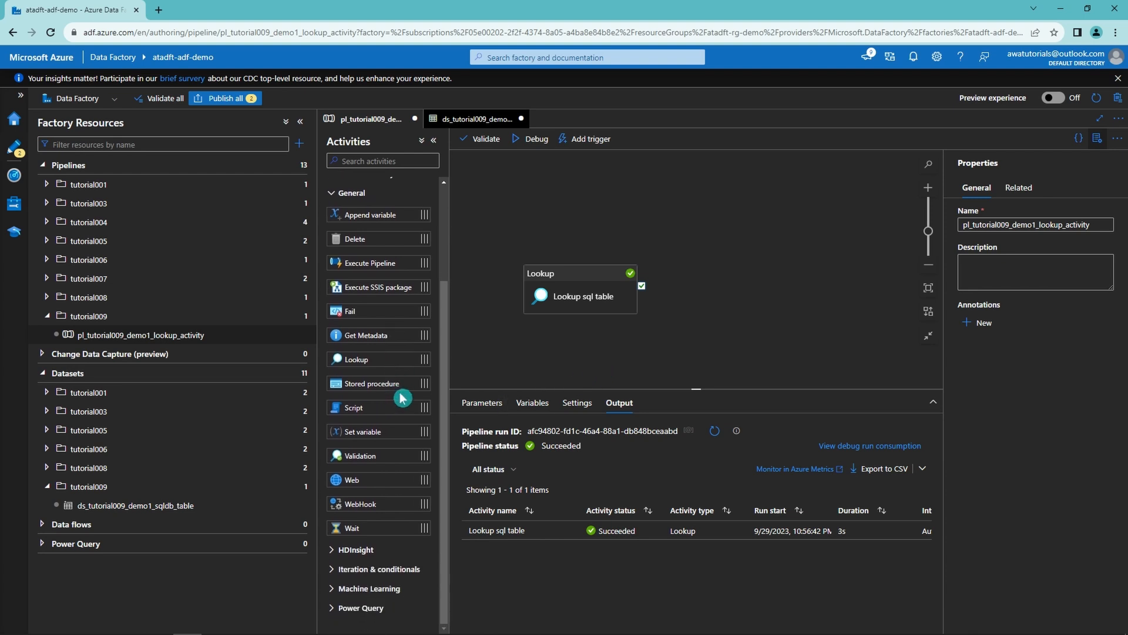
pyautogui.click(391, 570)
pyautogui.moveTo(388, 495); pyautogui.dragTo(728, 291)
pyautogui.moveTo(642, 285); pyautogui.dragTo(746, 292)
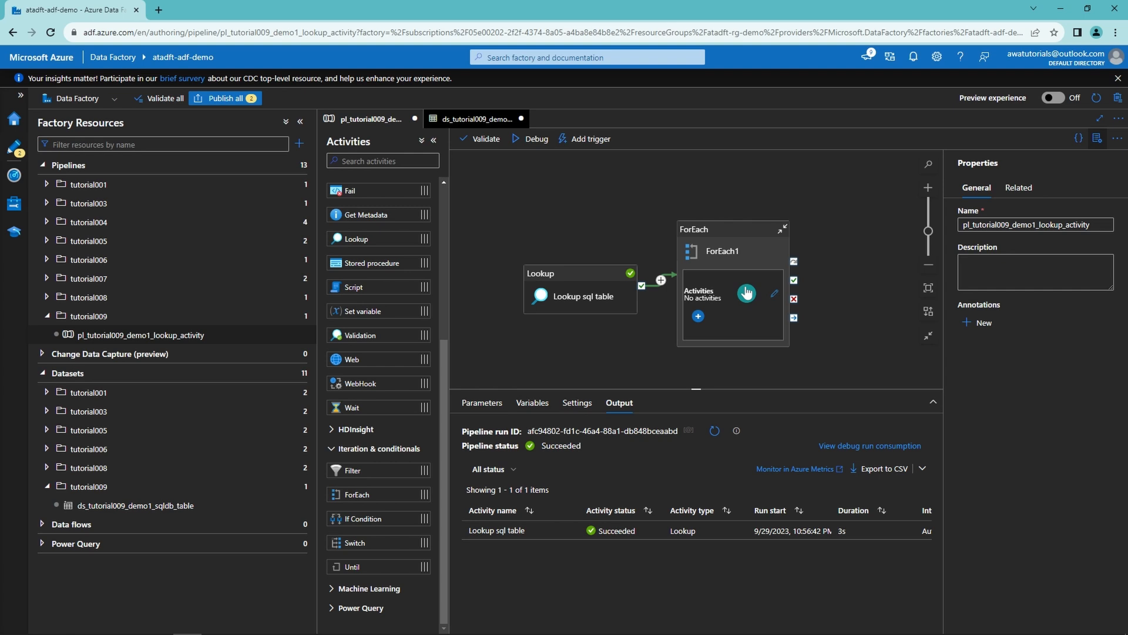
# Step: Add a Wait activity inside the ForEach activity
pyautogui.click(699, 316)
pyautogui.scroll(-1, 739, 453)
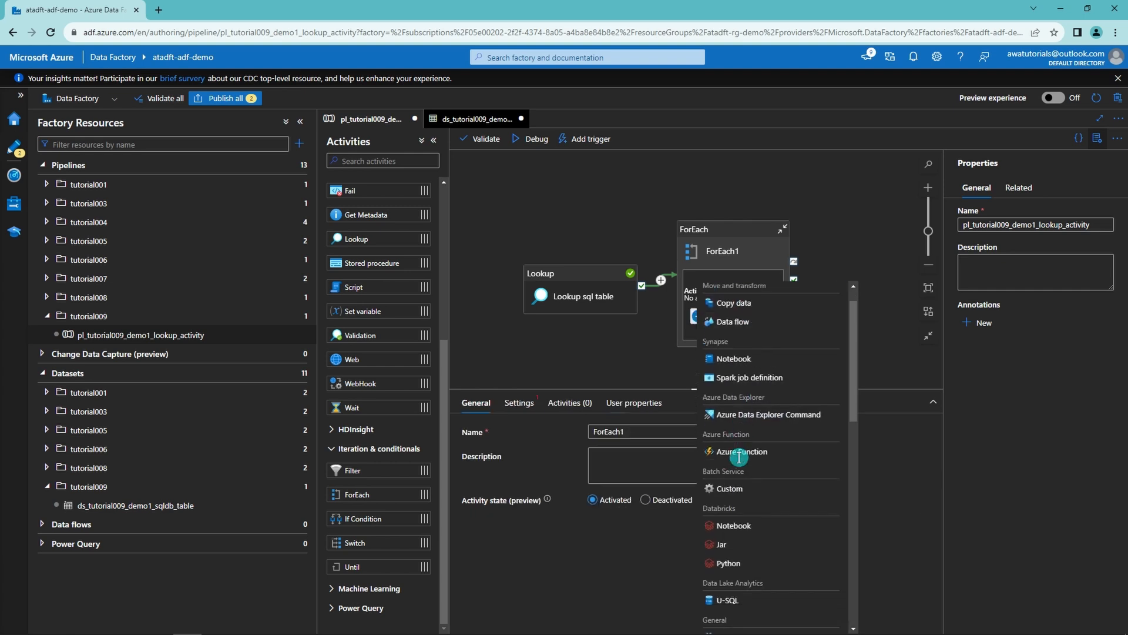
pyautogui.scroll(-6, 741, 464)
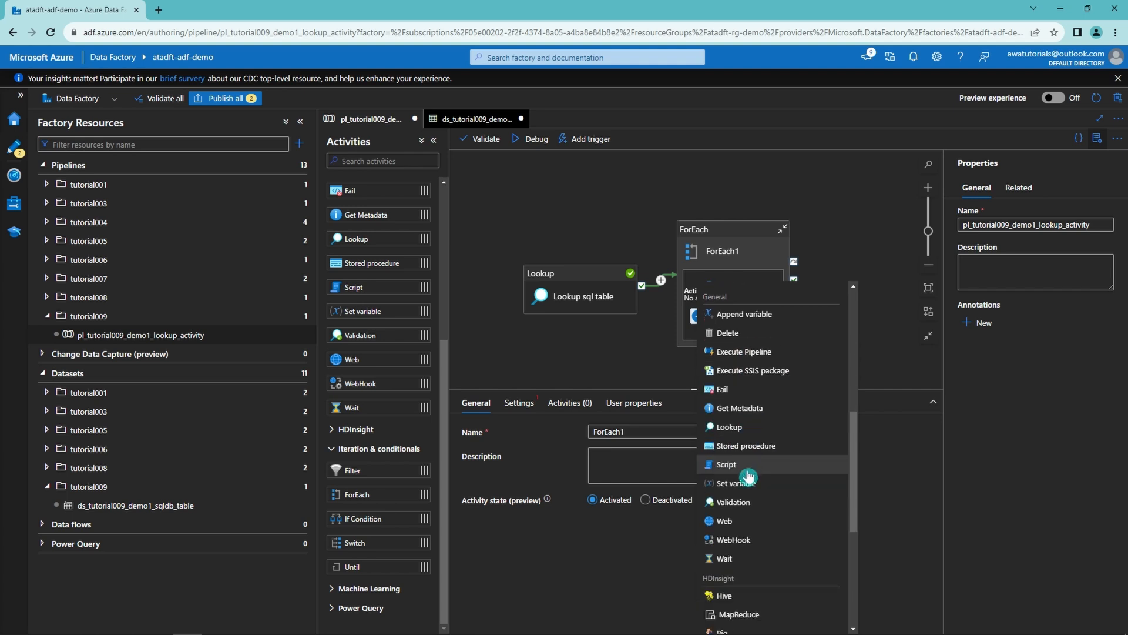
pyautogui.click(724, 558)
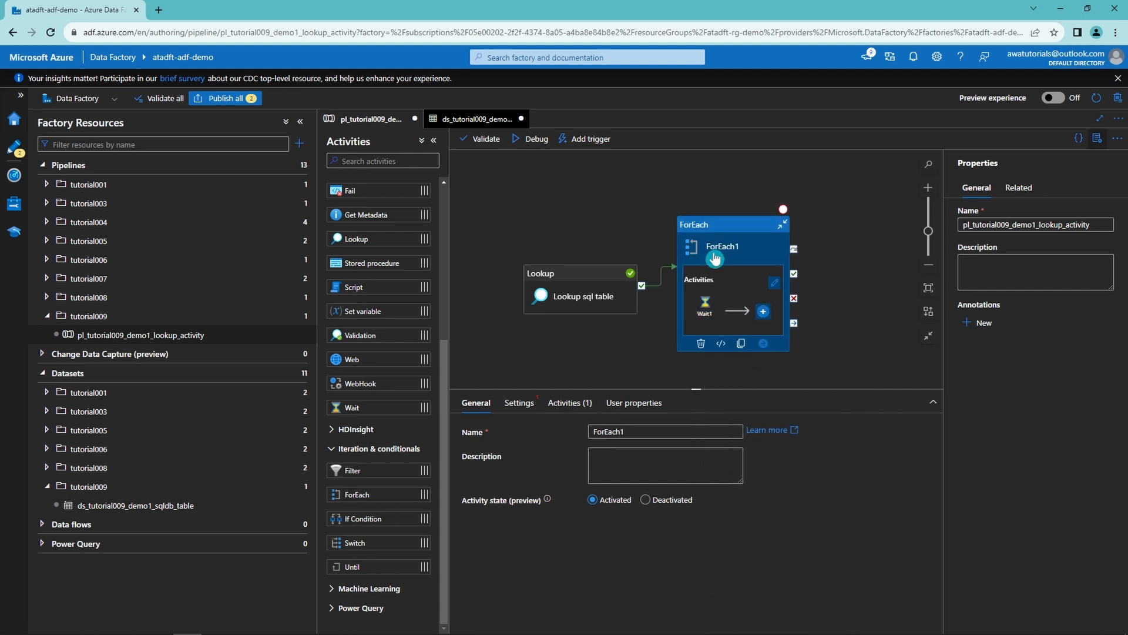
pyautogui.click(636, 431)
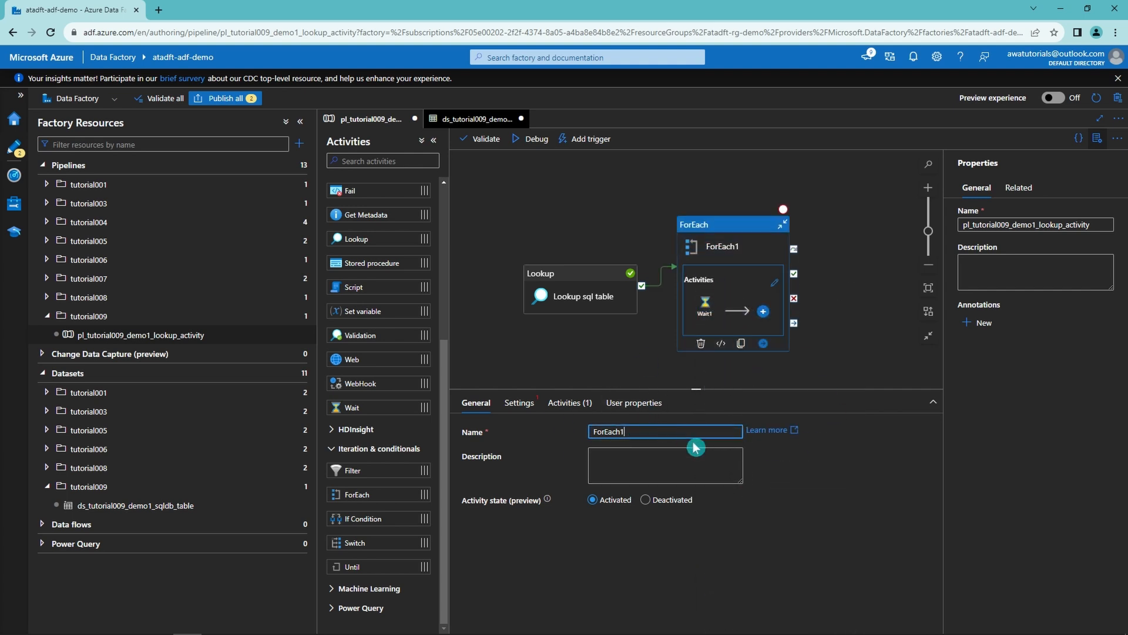
pyautogui.write('row in configuration')
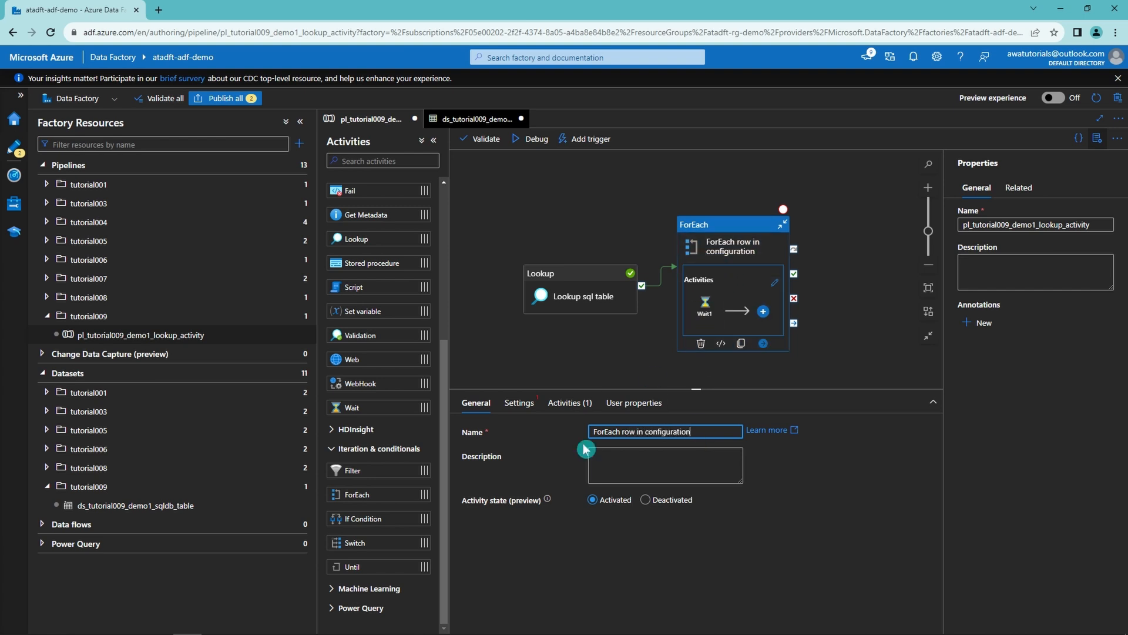
pyautogui.click(519, 402)
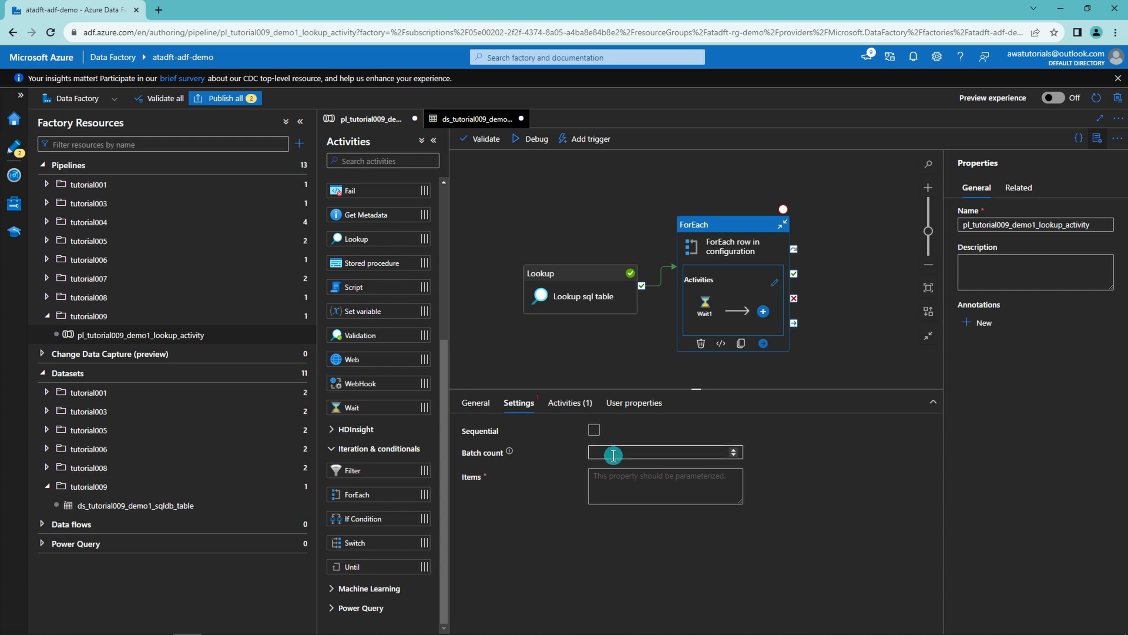
pyautogui.click(644, 512)
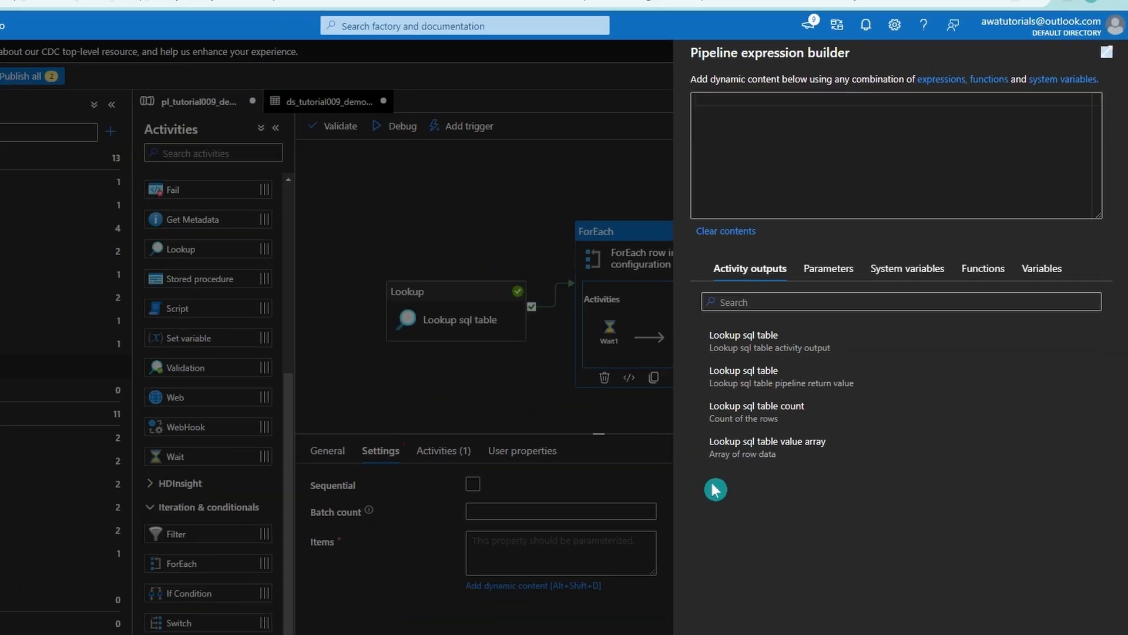
pyautogui.click(504, 599)
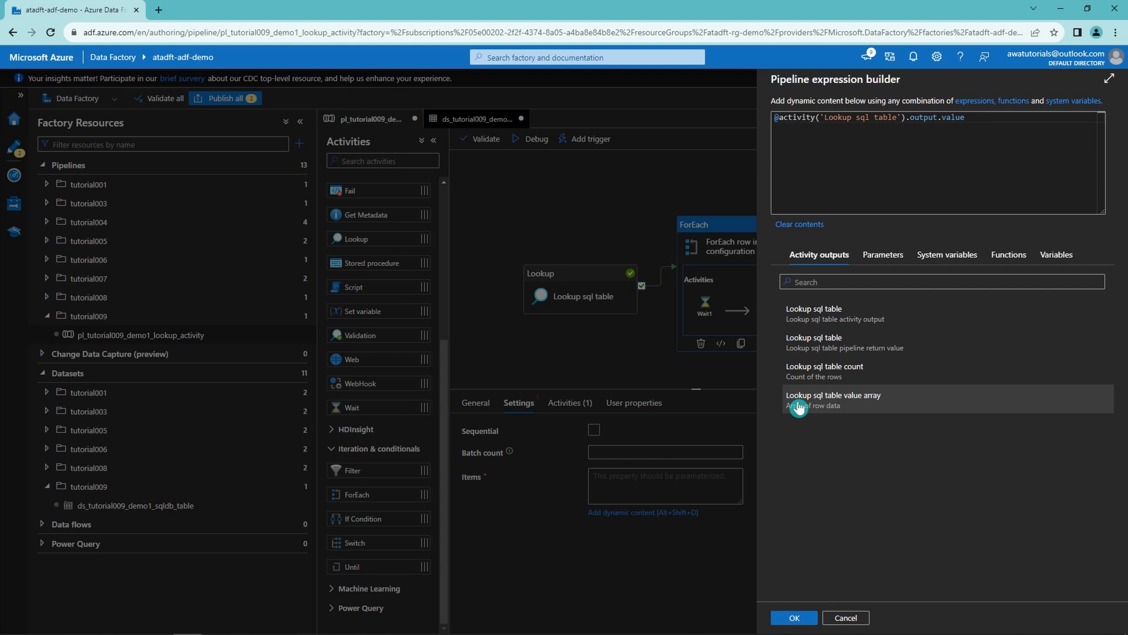
pyautogui.click(794, 617)
# Step: Debug the pipeline with the ForEach loop and refresh its activity runs
pyautogui.click(623, 358)
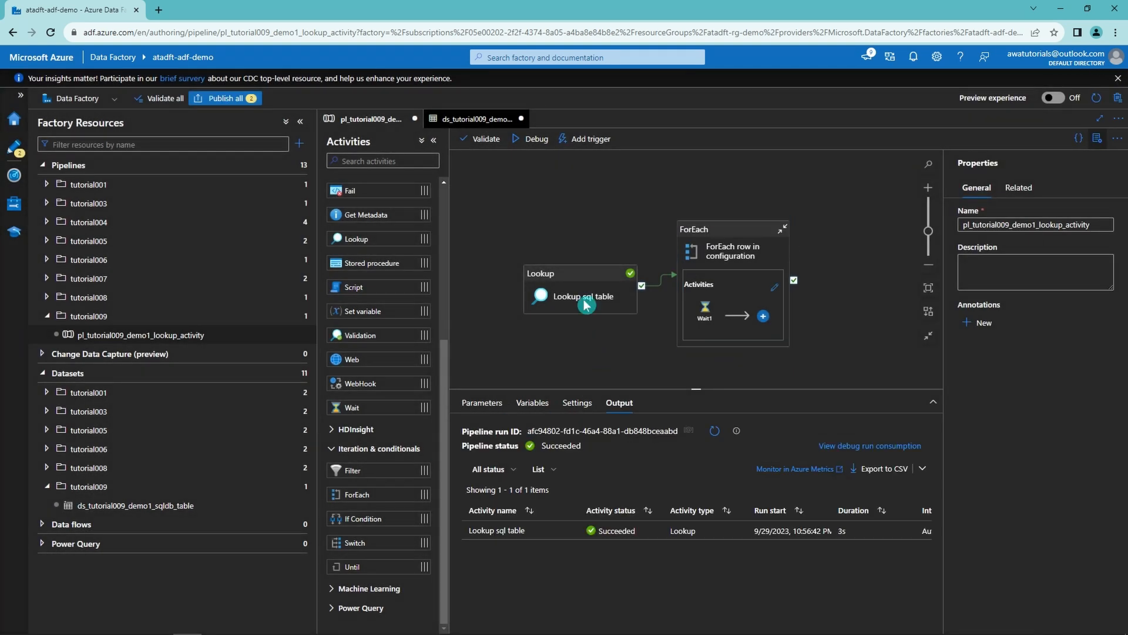
pyautogui.click(536, 140)
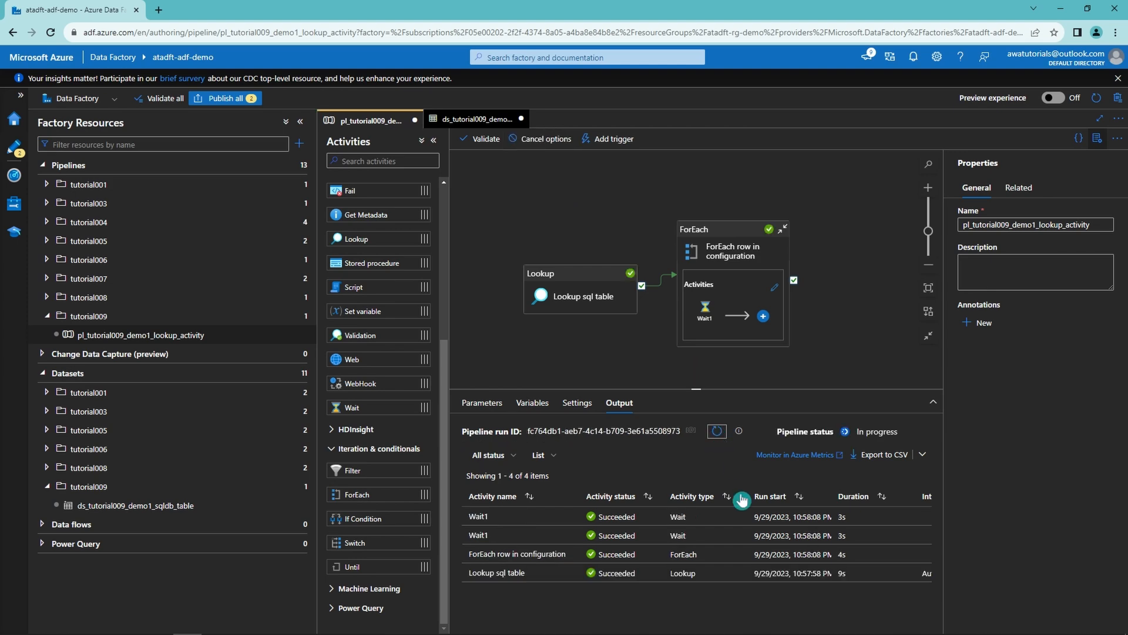
pyautogui.click(715, 436)
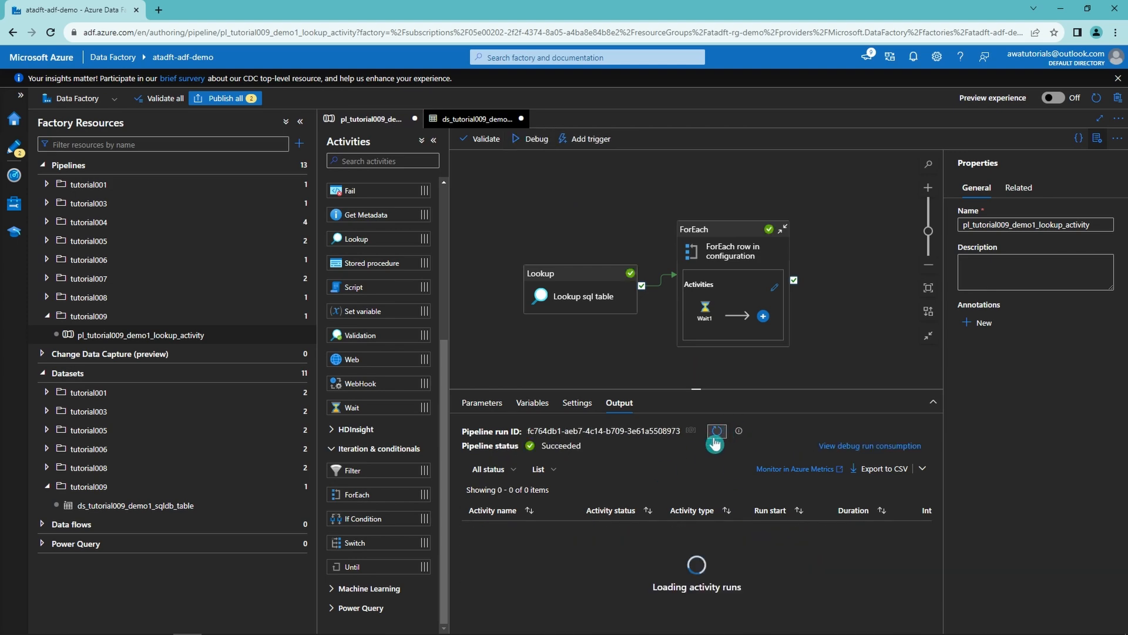
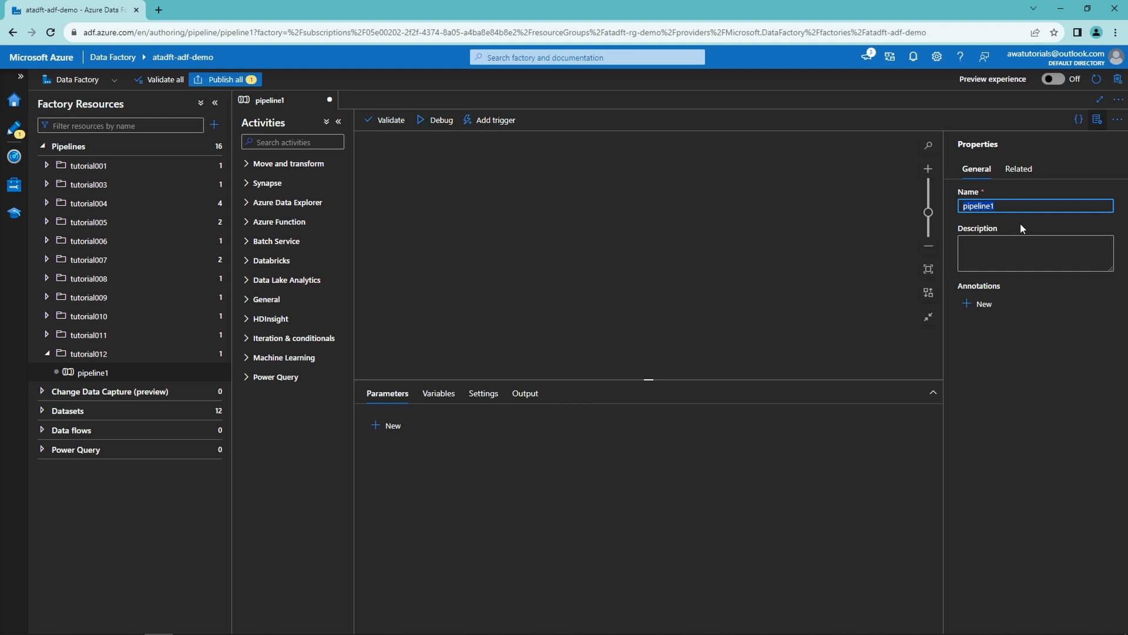
# Step: Name the new tutorial012 pipeline pl_tutorial012_demo1_logic and add a Set variable activity named Set pipeline return values
pyautogui.write('pl_tutorial012_demo1_logic')
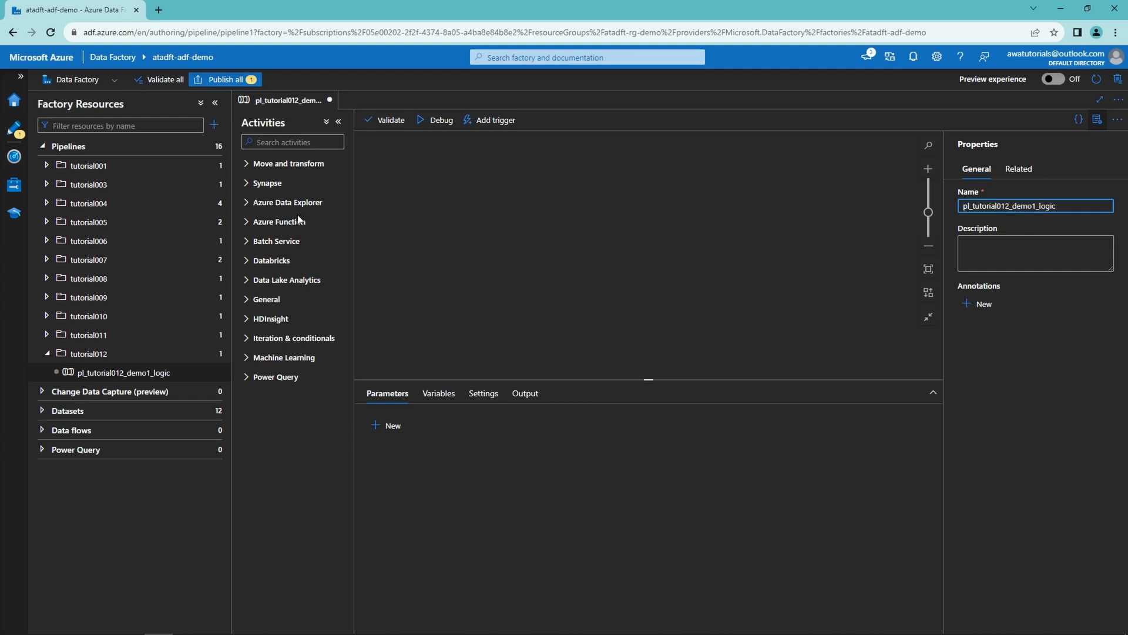
pyautogui.click(269, 300)
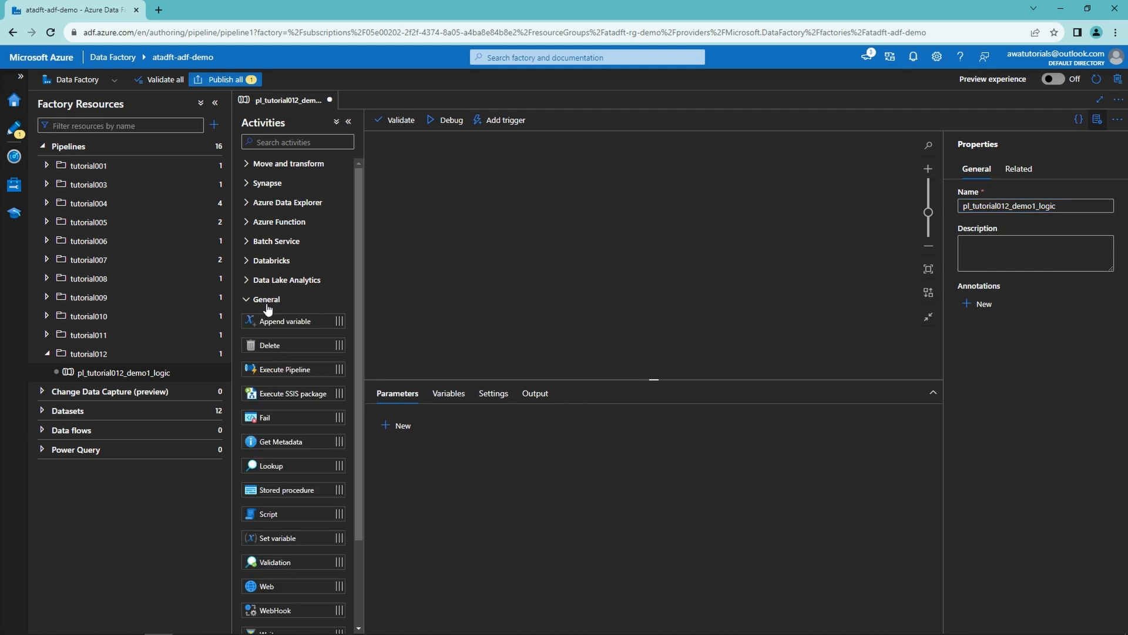
pyautogui.moveTo(294, 538); pyautogui.dragTo(528, 235)
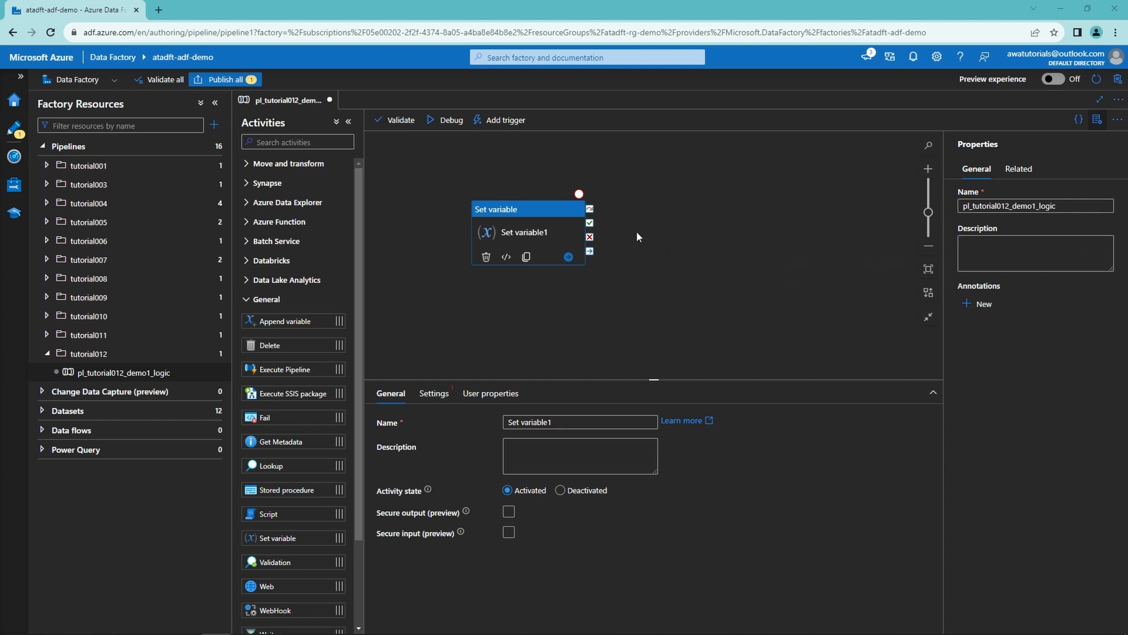
pyautogui.moveTo(574, 422); pyautogui.dragTo(495, 430)
pyautogui.write('Set pipeline return values')
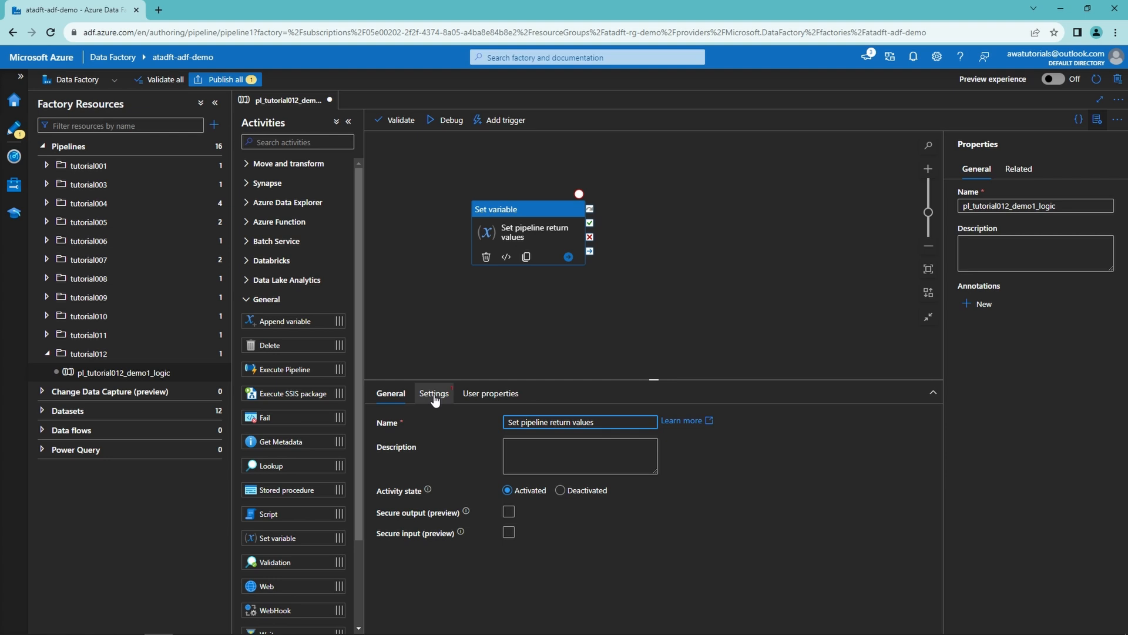
# Step: Set the Set variable activity's variable type to Pipeline return value and add a new value row
pyautogui.click(435, 398)
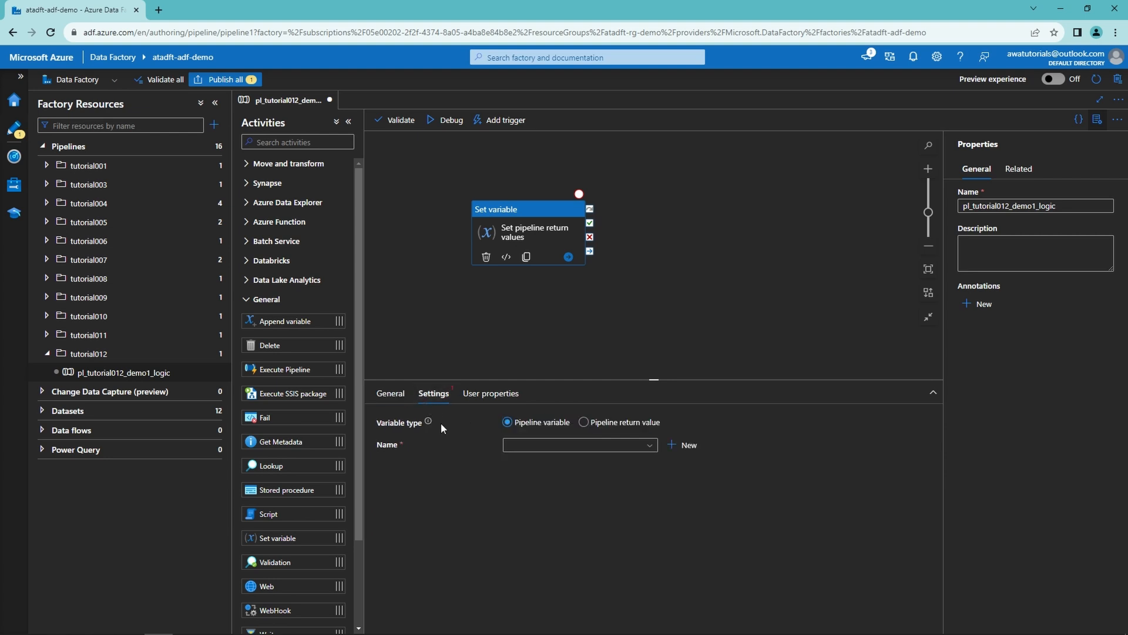
pyautogui.moveTo(429, 427)
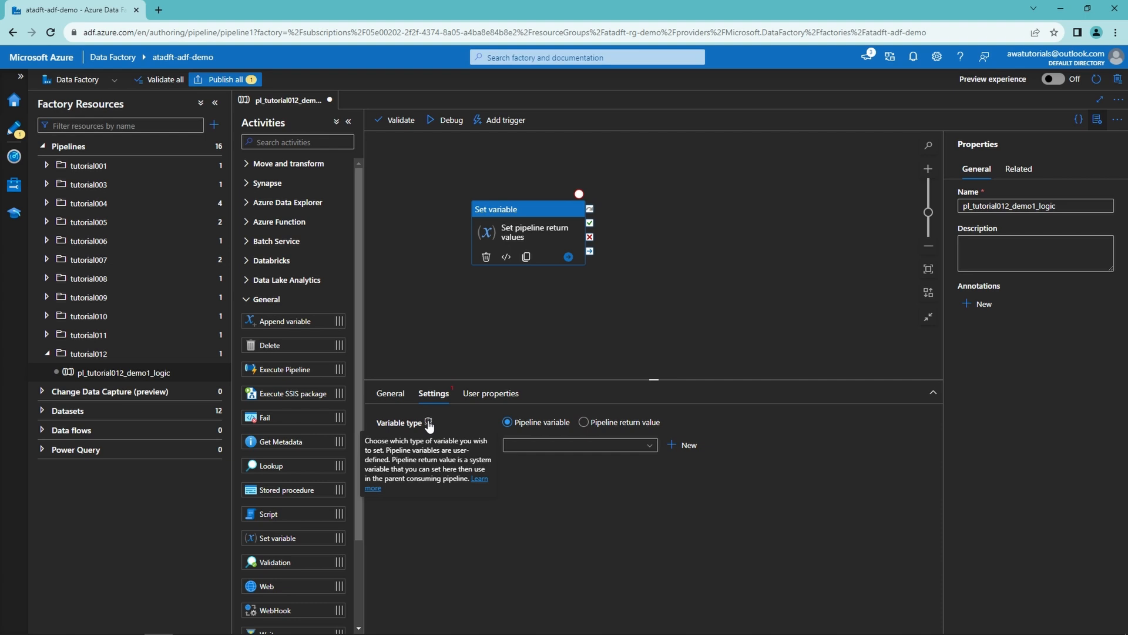
pyautogui.click(584, 422)
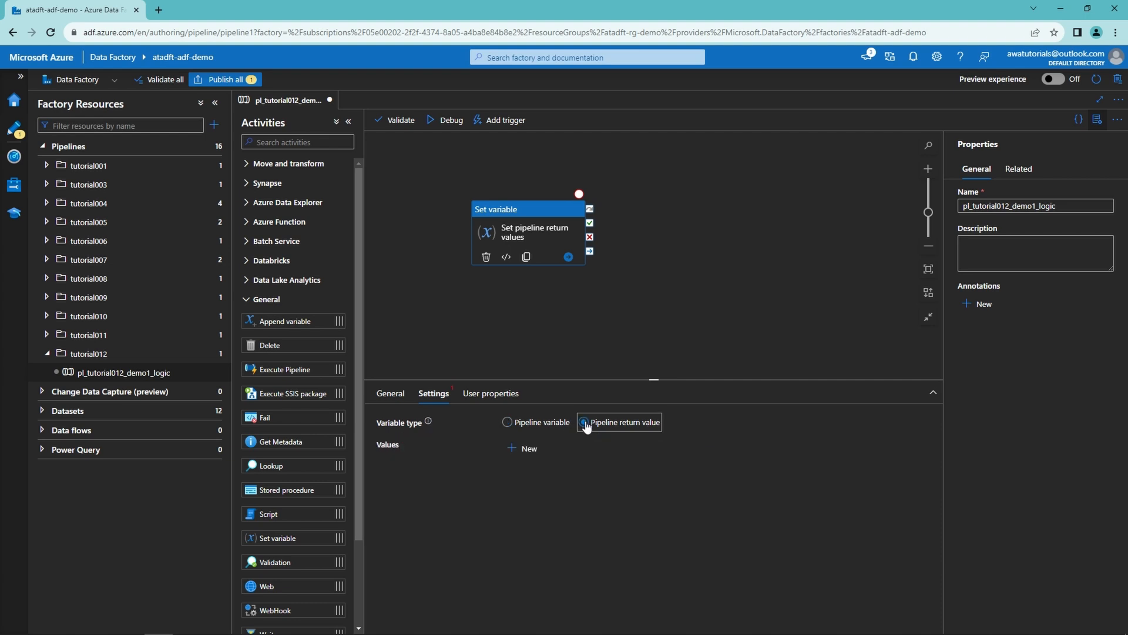
pyautogui.click(525, 448)
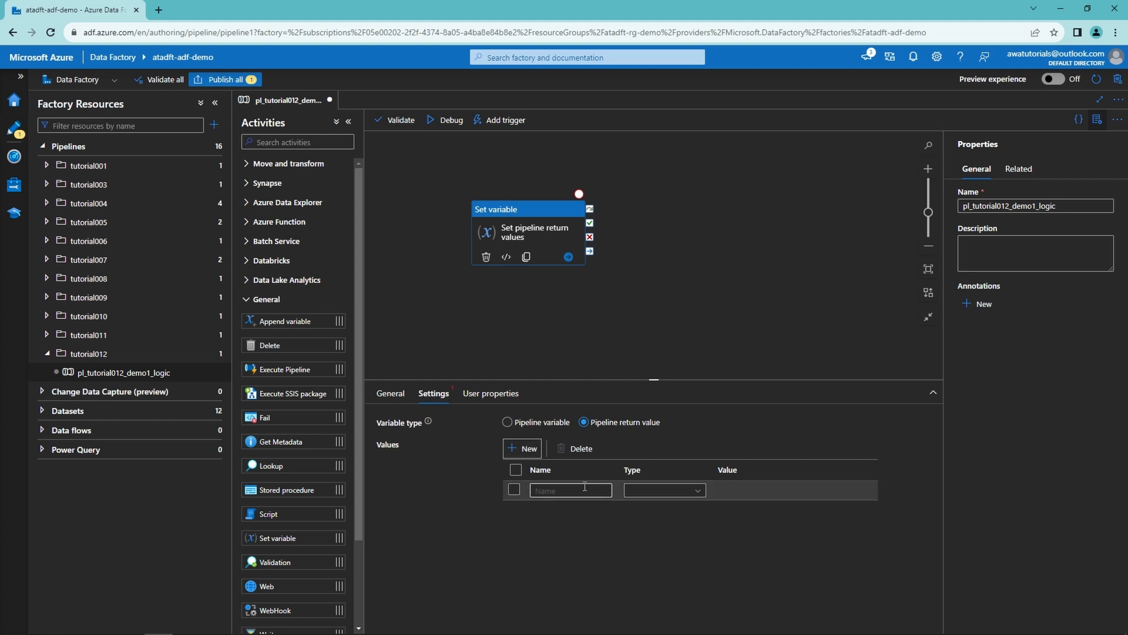
# Step: Review the data types available for the new return value
pyautogui.click(676, 492)
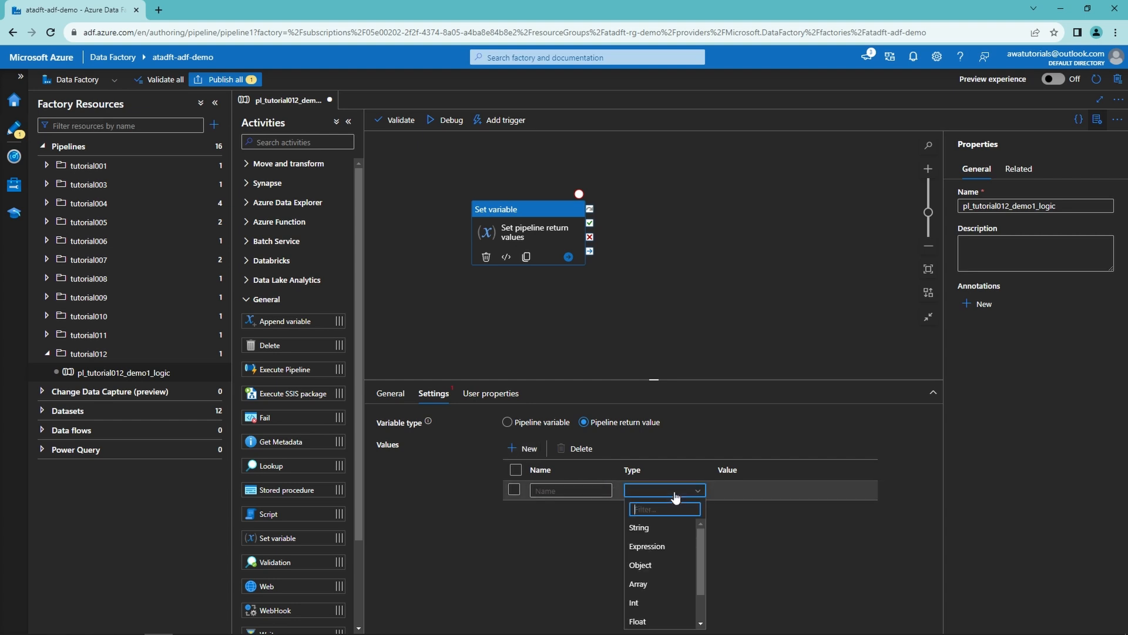
pyautogui.moveTo(699, 537)
pyautogui.mouseDown()
pyautogui.moveTo(700, 566)
pyautogui.moveTo(695, 530)
pyautogui.mouseUp()
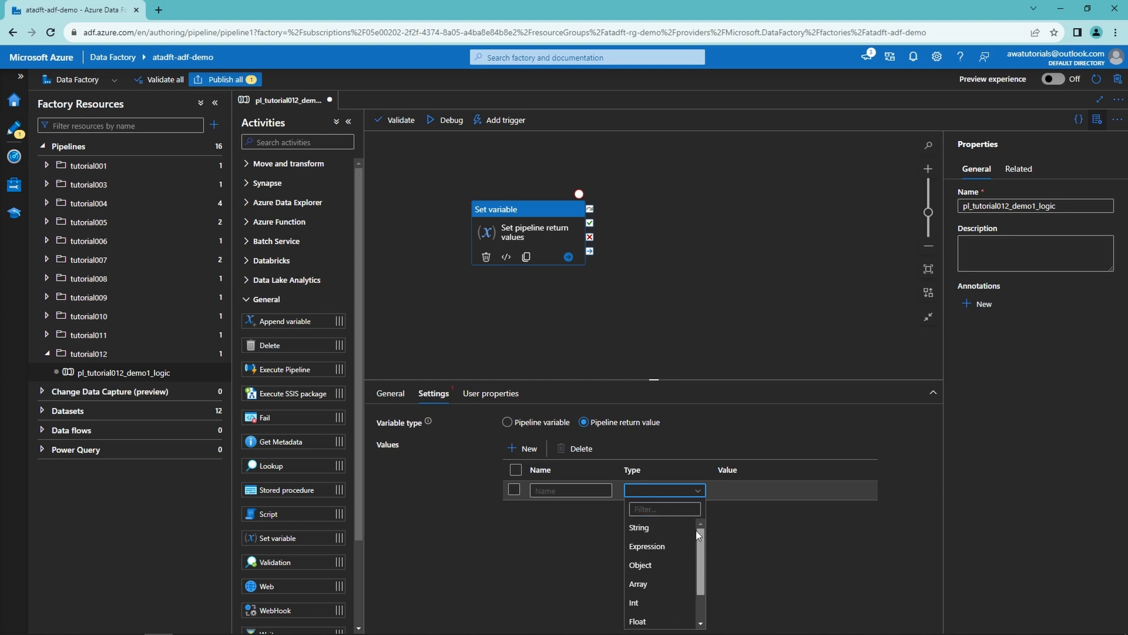
pyautogui.click(728, 523)
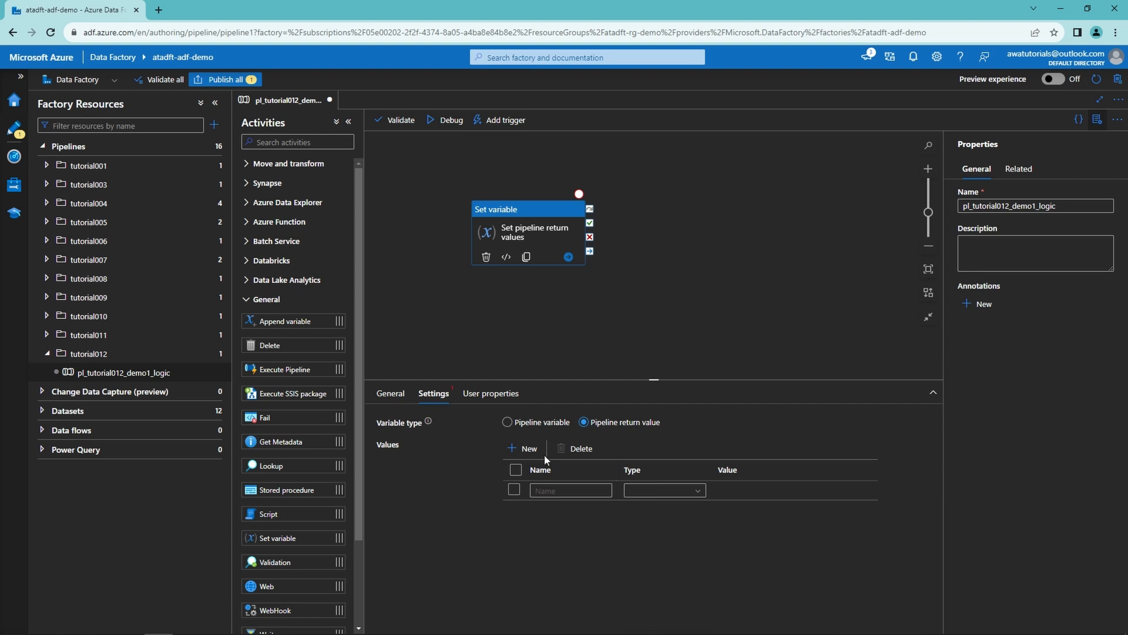
# Step: Add two more return value rows and set the three rows' types to String, Expression and Array
pyautogui.click(535, 449)
pyautogui.click(535, 449)
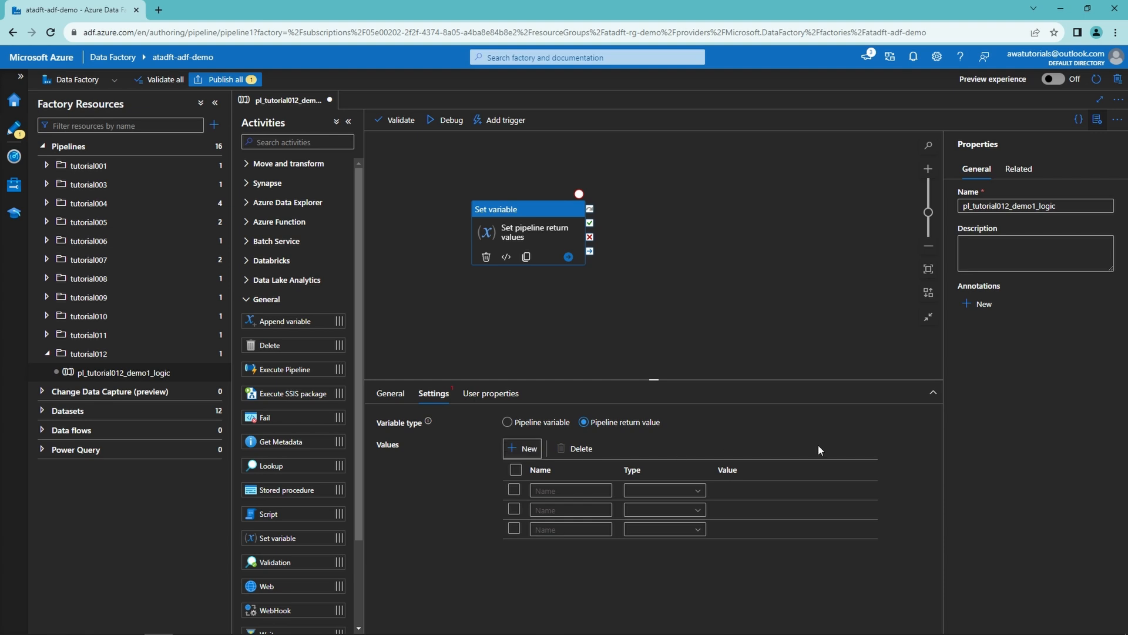
pyautogui.click(687, 491)
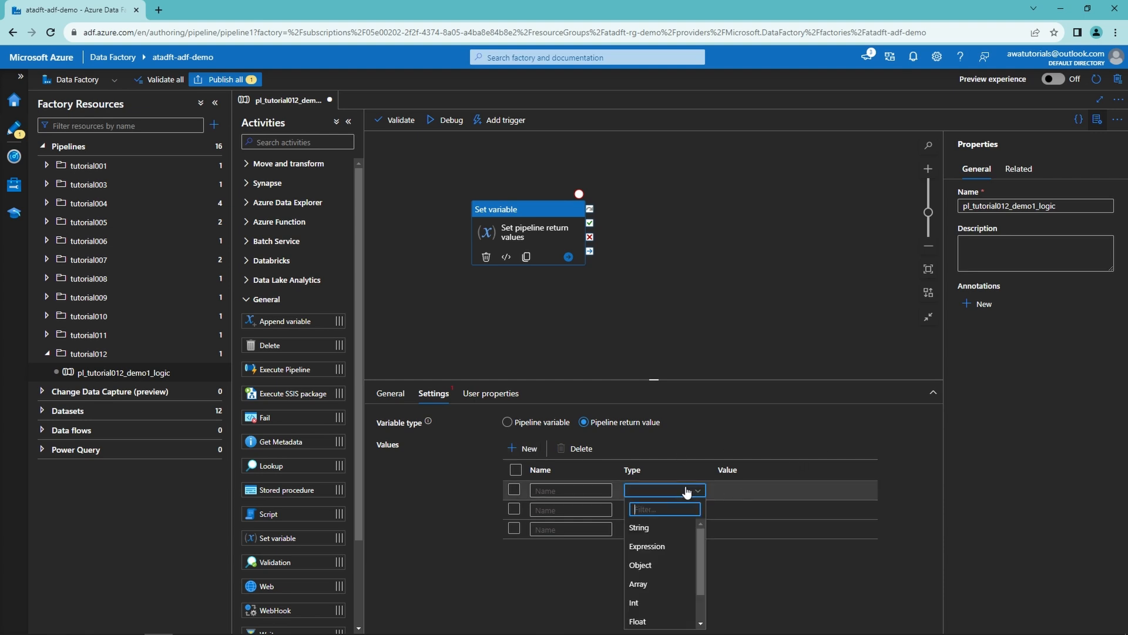
pyautogui.click(667, 533)
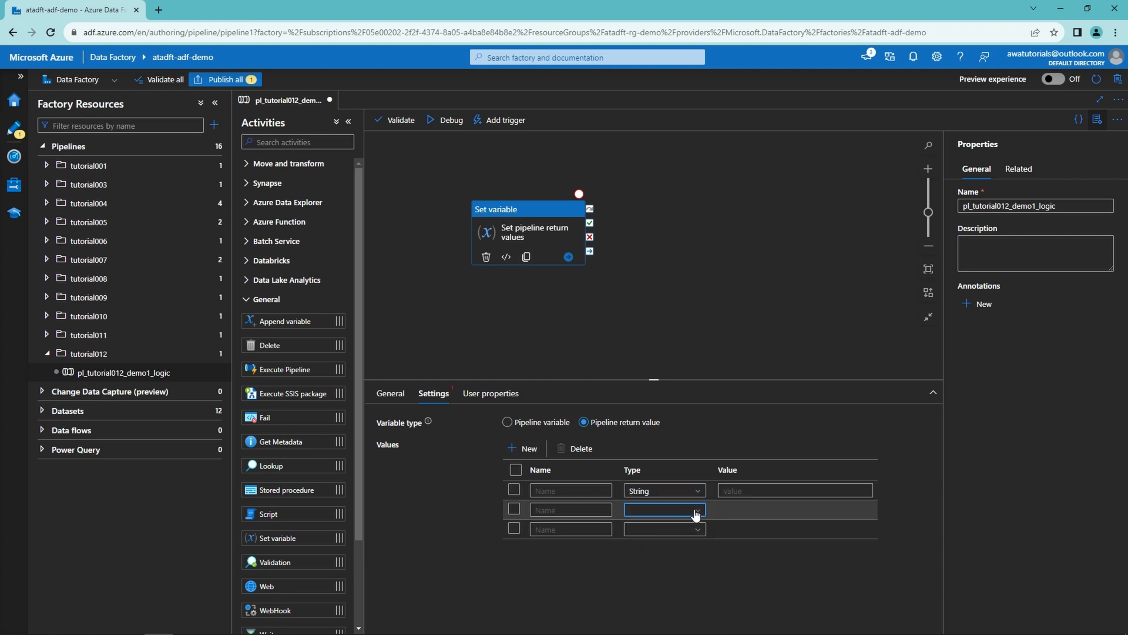
pyautogui.click(695, 511)
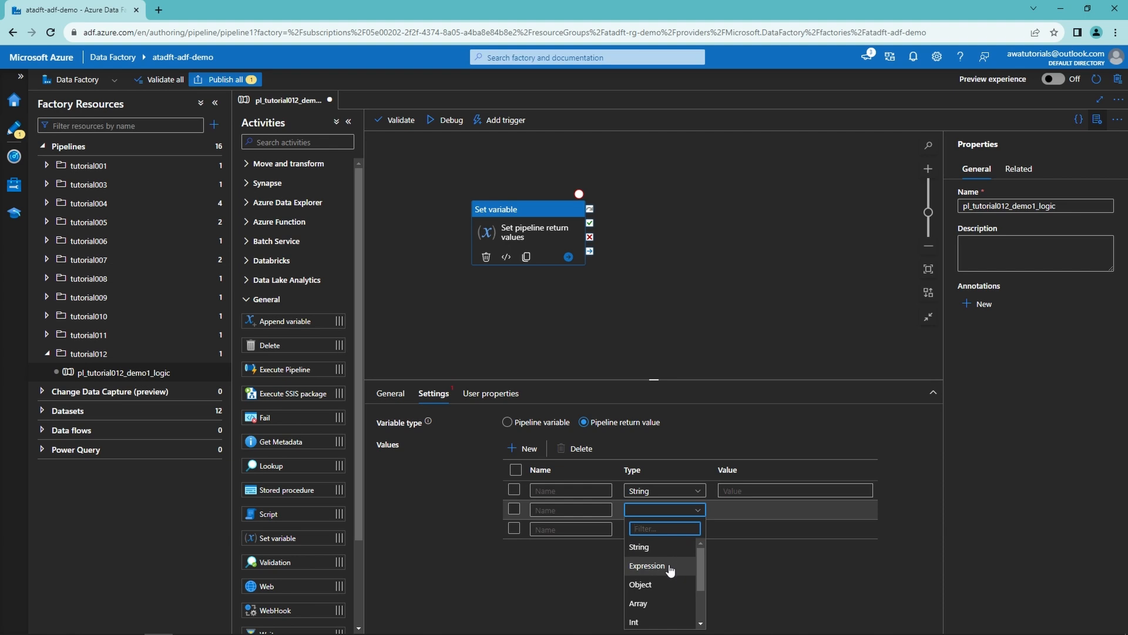
pyautogui.click(671, 567)
pyautogui.click(696, 529)
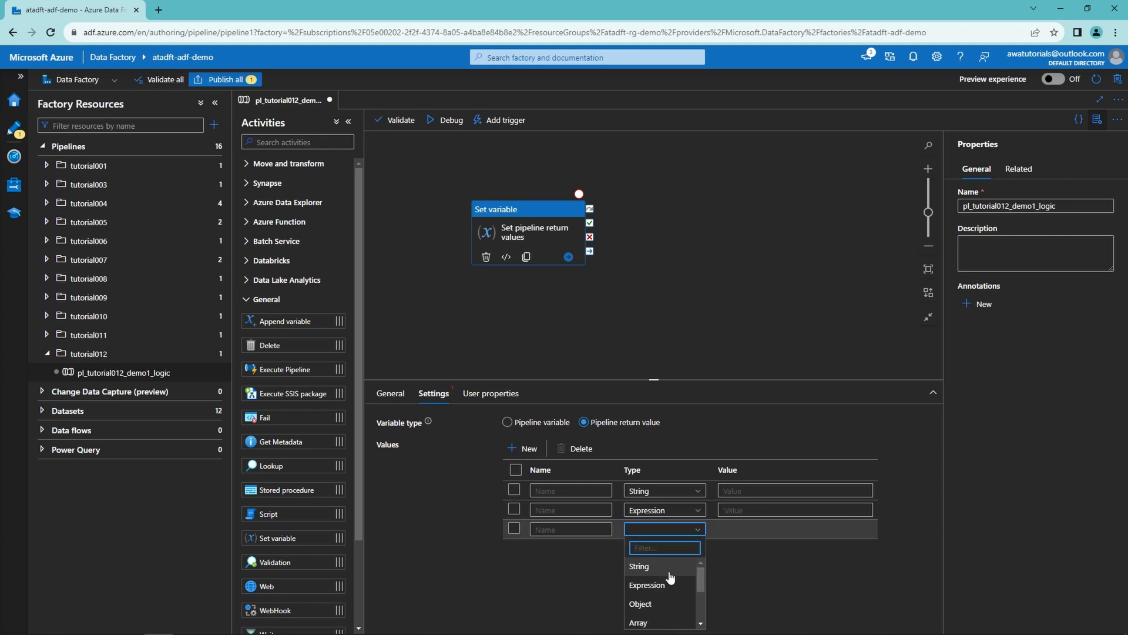
pyautogui.click(656, 618)
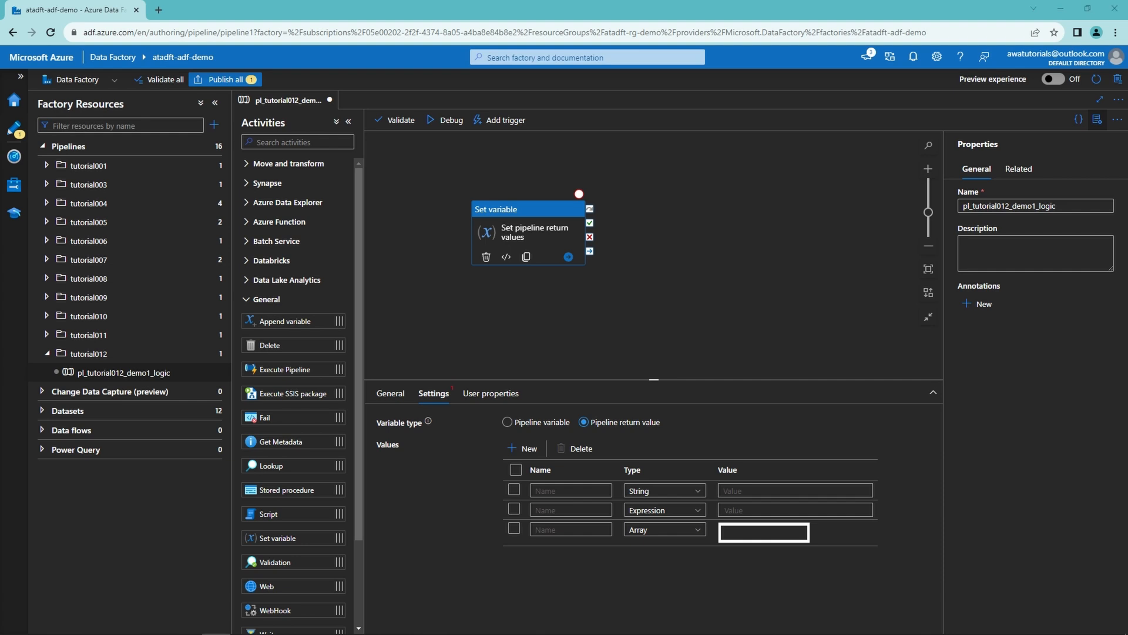
# Step: Name the String, Expression and Array return values string_prv, expression_prv and array_prv respectively
pyautogui.click(570, 490)
pyautogui.write('string_prv')
pyautogui.hotkey('alt', 'Tab')
pyautogui.click(569, 507)
pyautogui.write('expression_prv')
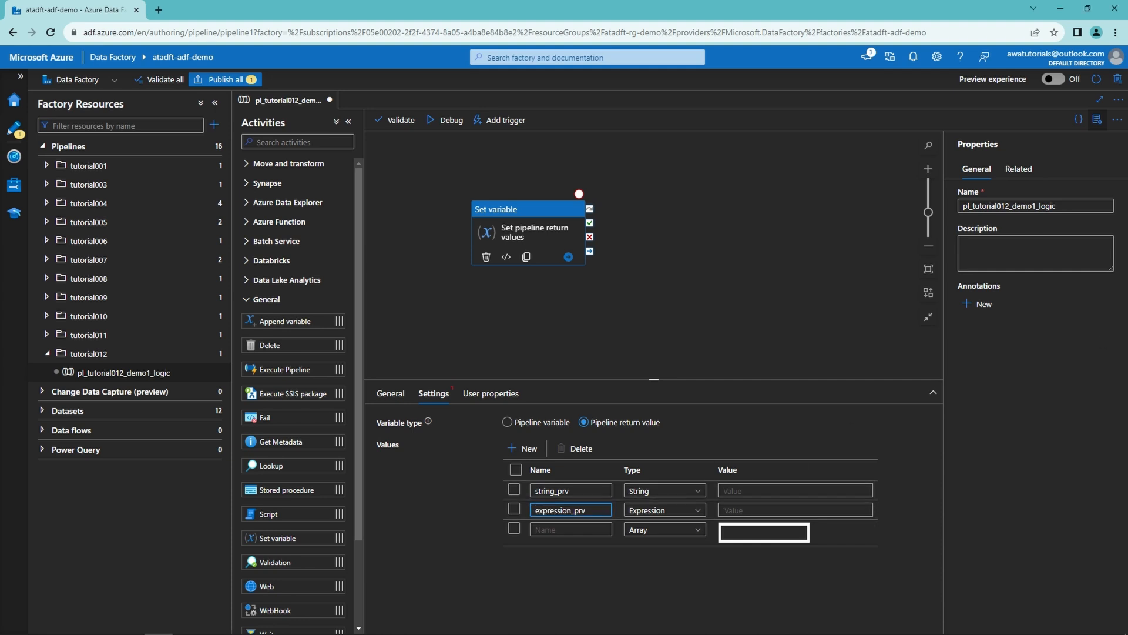
pyautogui.hotkey('alt', 'Tab')
pyautogui.click(595, 530)
pyautogui.write('array_prv')
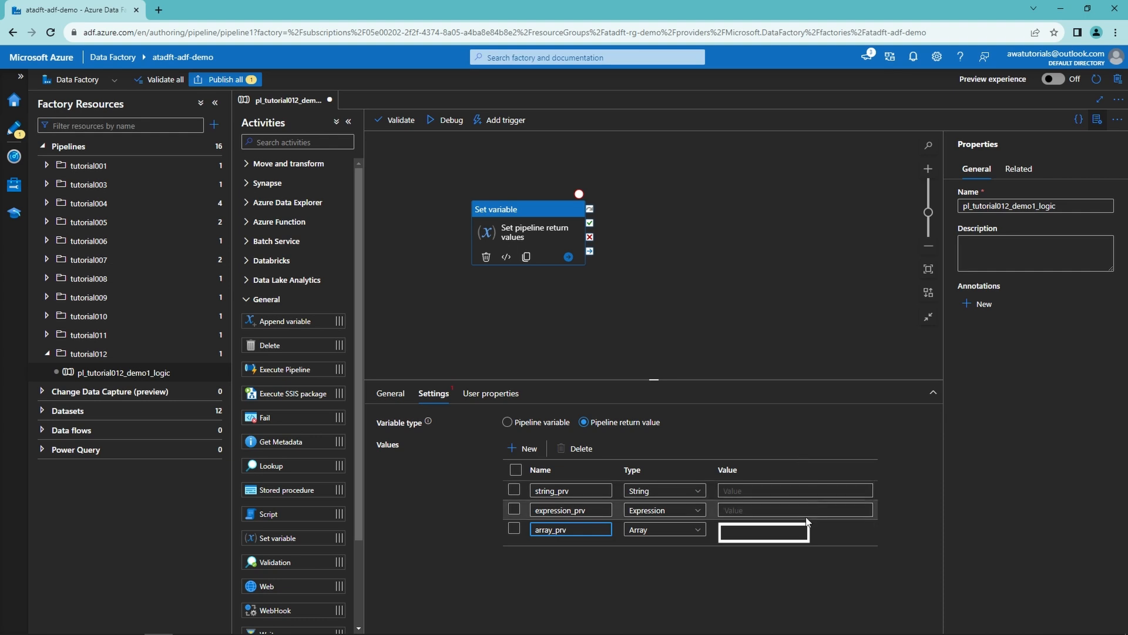
pyautogui.click(804, 489)
pyautogui.write('this is st')
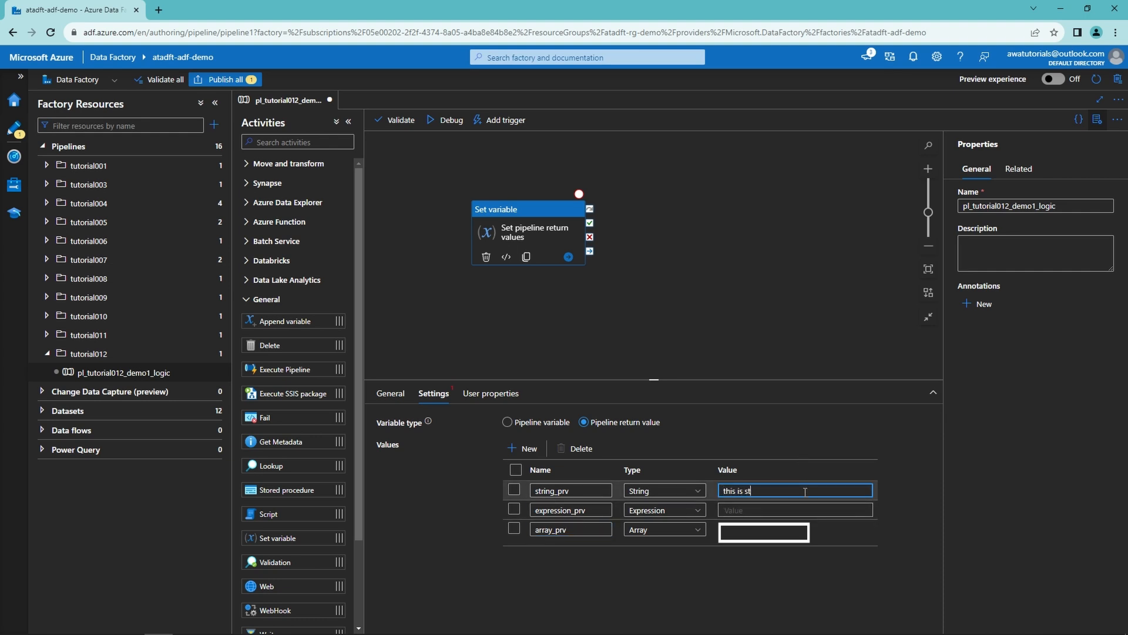
pyautogui.write('ring vak')
pyautogui.write('lue')
pyautogui.click(765, 510)
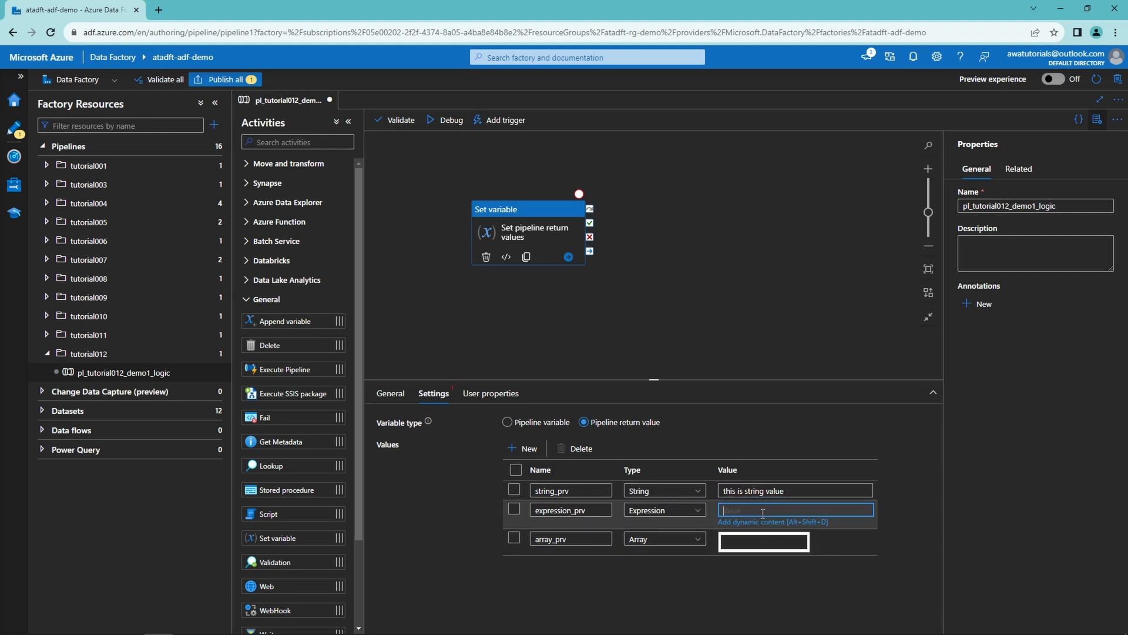
pyautogui.click(754, 522)
pyautogui.write('@utr')
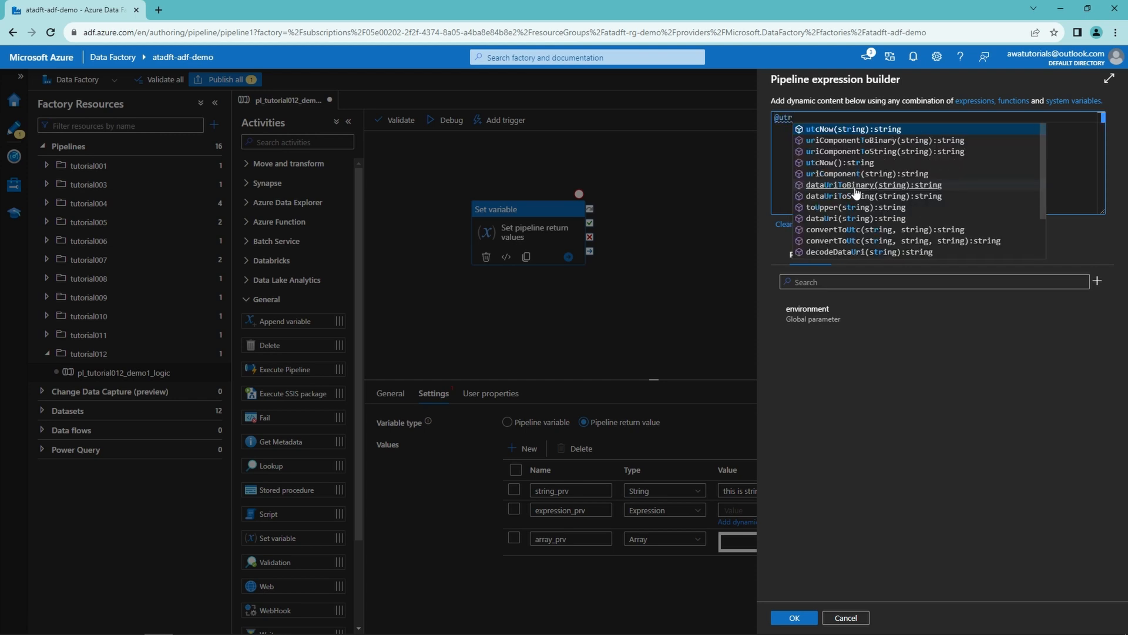
pyautogui.press('Return')
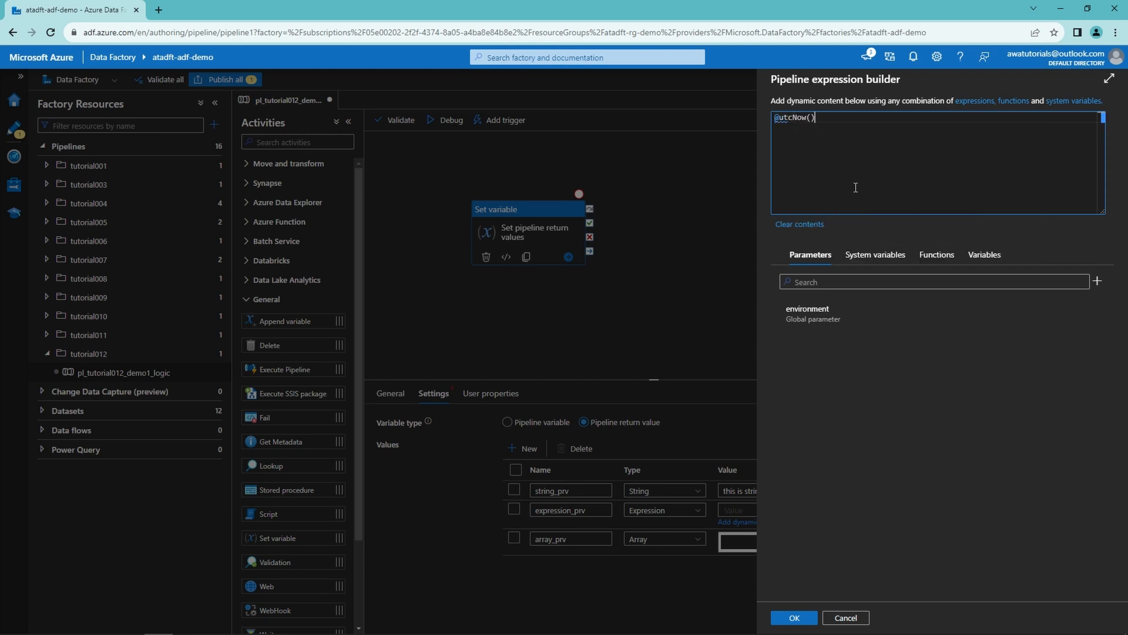
pyautogui.click(794, 617)
# Step: Enter first, second and third as the items of the array_prv return value
pyautogui.click(748, 532)
pyautogui.write('first')
pyautogui.press('Return')
pyautogui.write('second')
pyautogui.press('Return')
pyautogui.write('third')
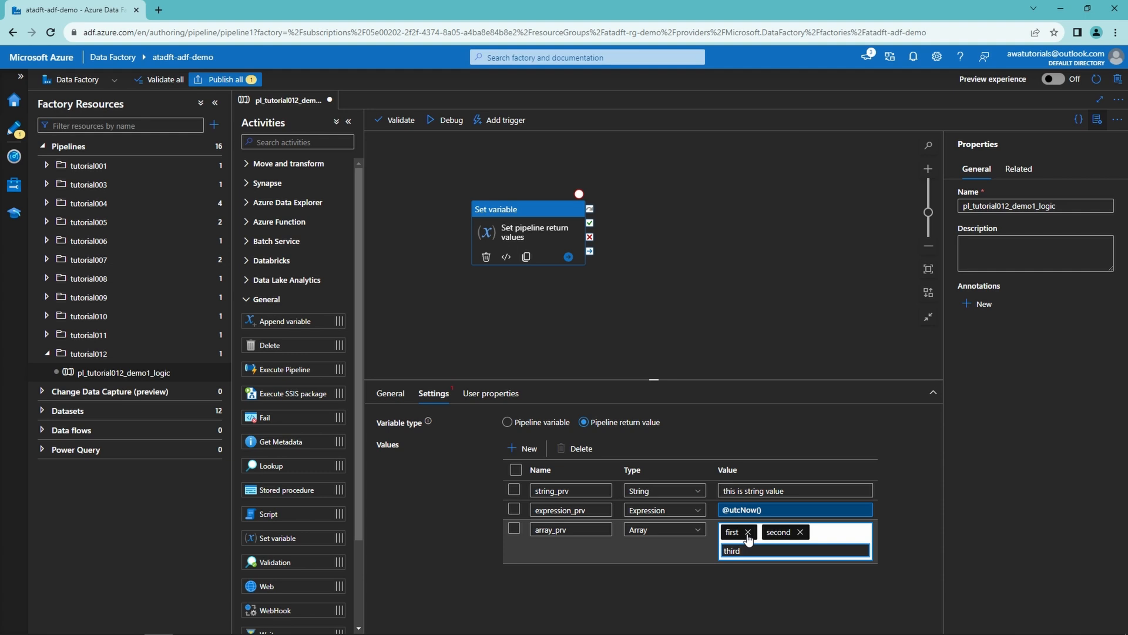
pyautogui.press('Return')
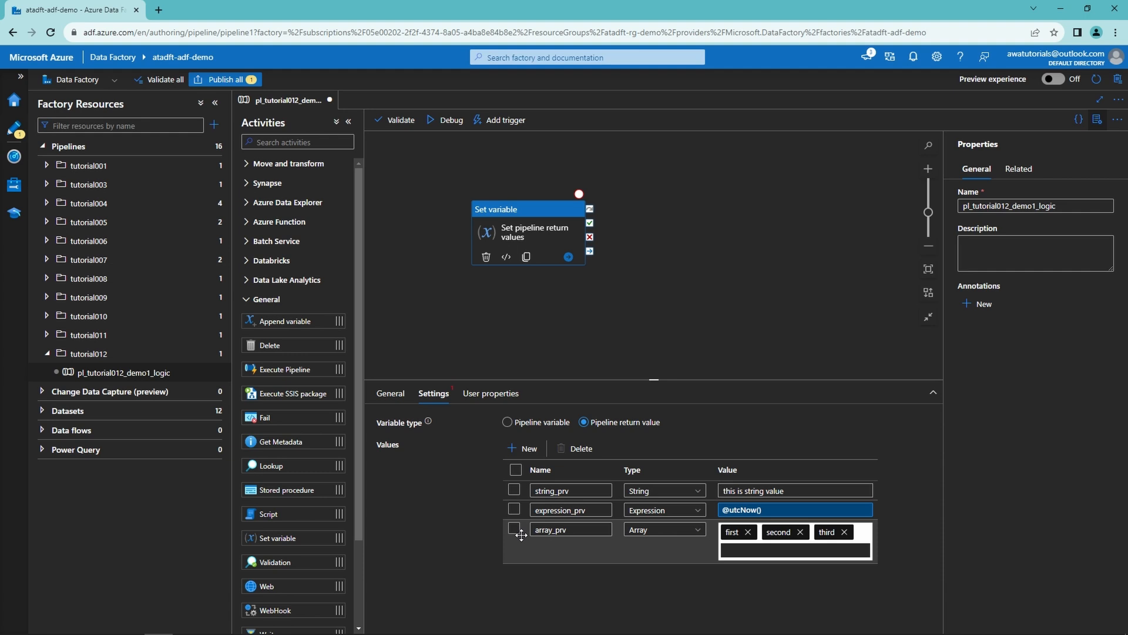
# Step: Debug the pl_tutorial012_demo1_logic pipeline and inspect the output of its Set pipeline return values activity
pyautogui.click(498, 323)
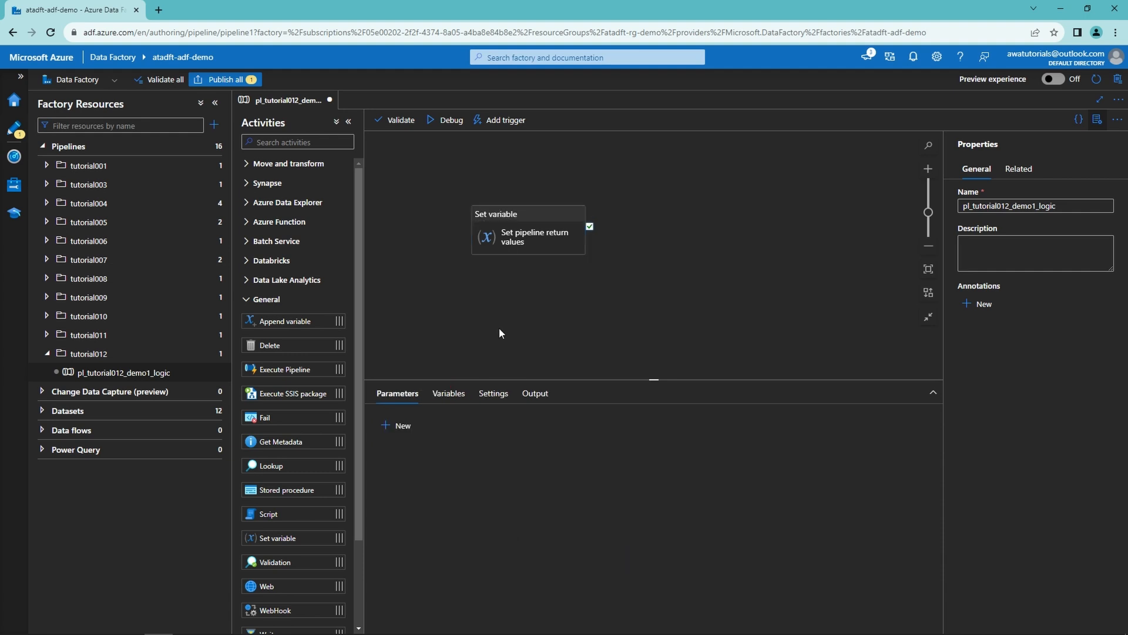
pyautogui.click(448, 124)
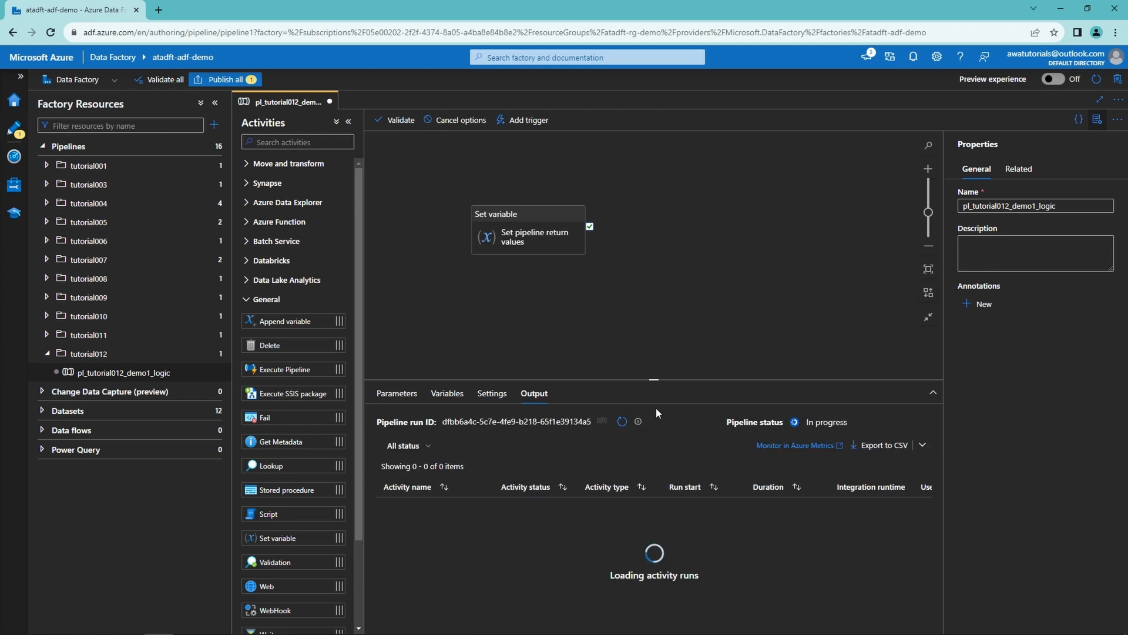
pyautogui.click(620, 422)
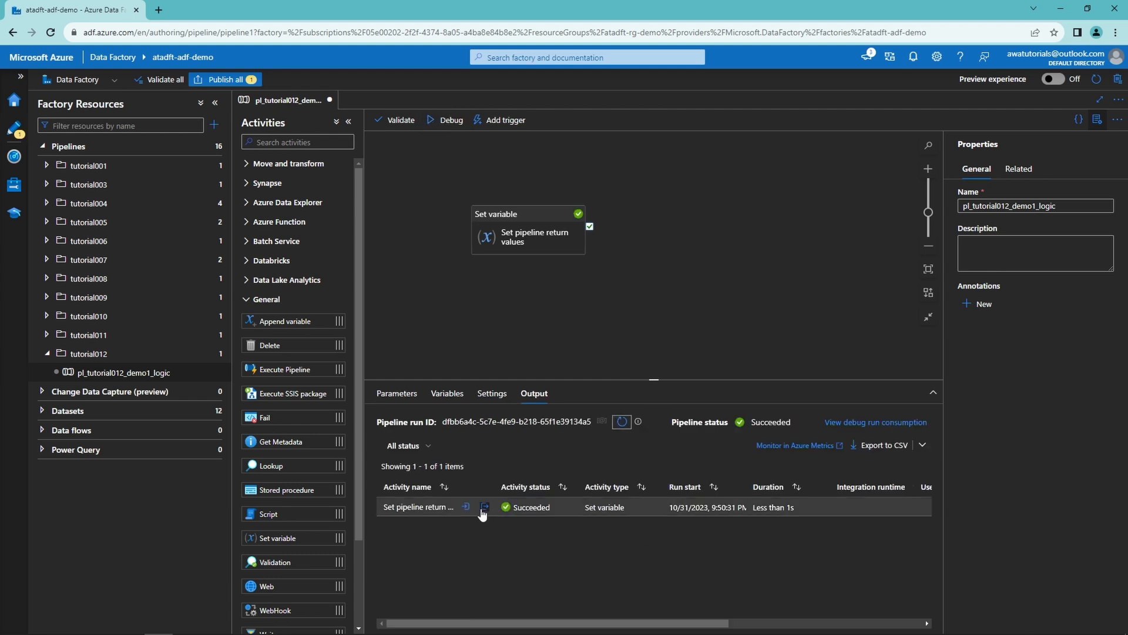
pyautogui.click(484, 507)
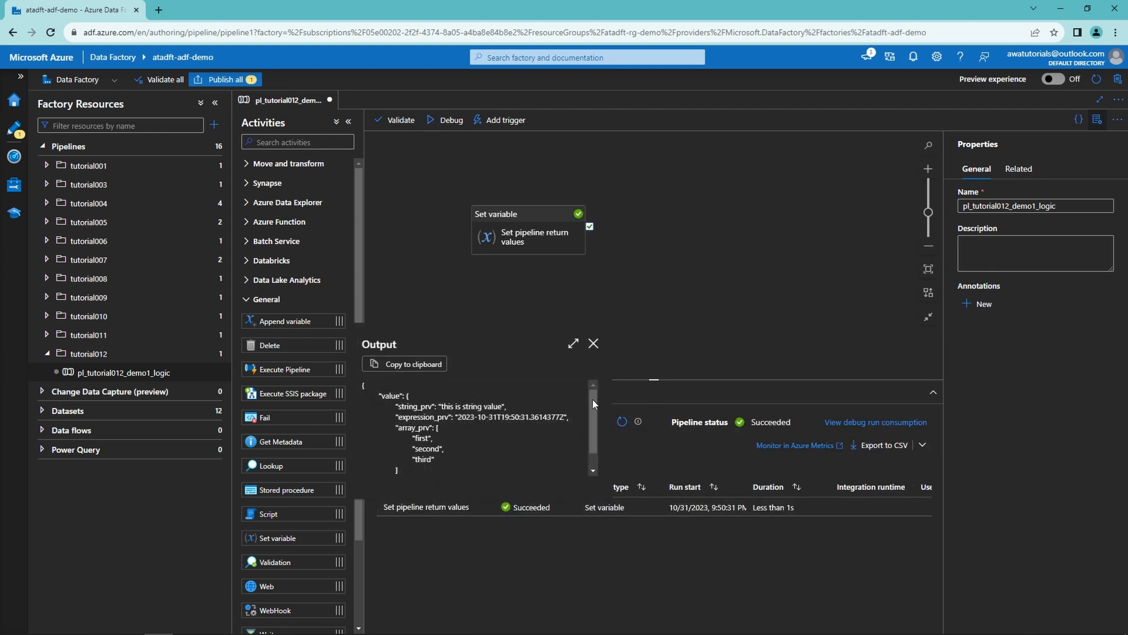
pyautogui.moveTo(592, 400); pyautogui.dragTo(594, 401)
# Step: Create a new pipeline in the tutorial012 folder and name it pl_tutorial012_demo1_master
pyautogui.click(215, 353)
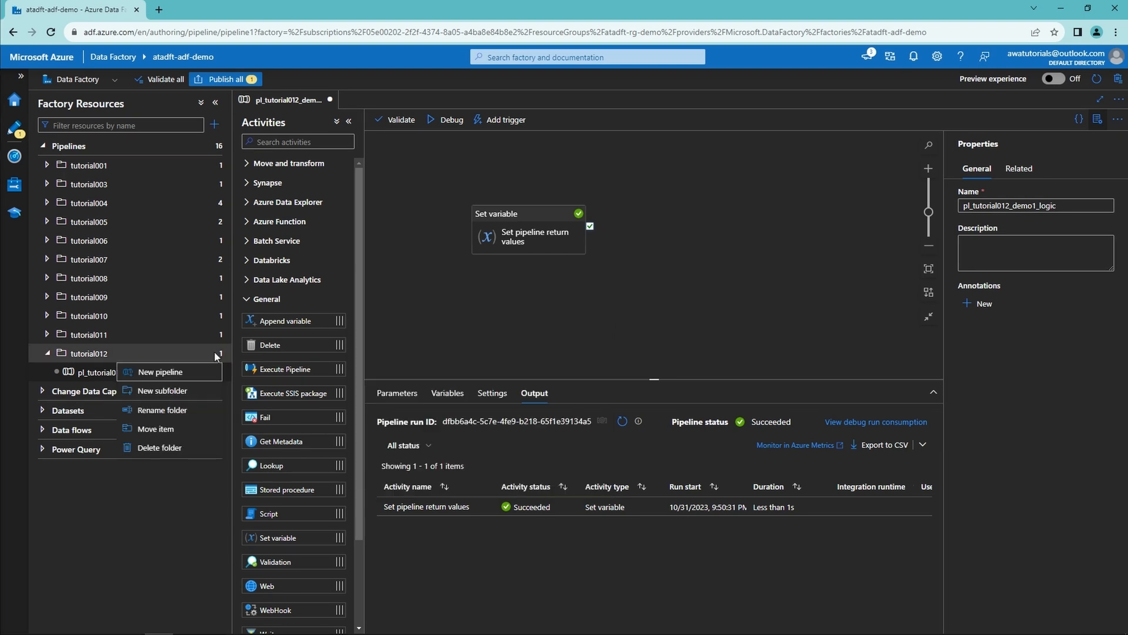
pyautogui.click(191, 374)
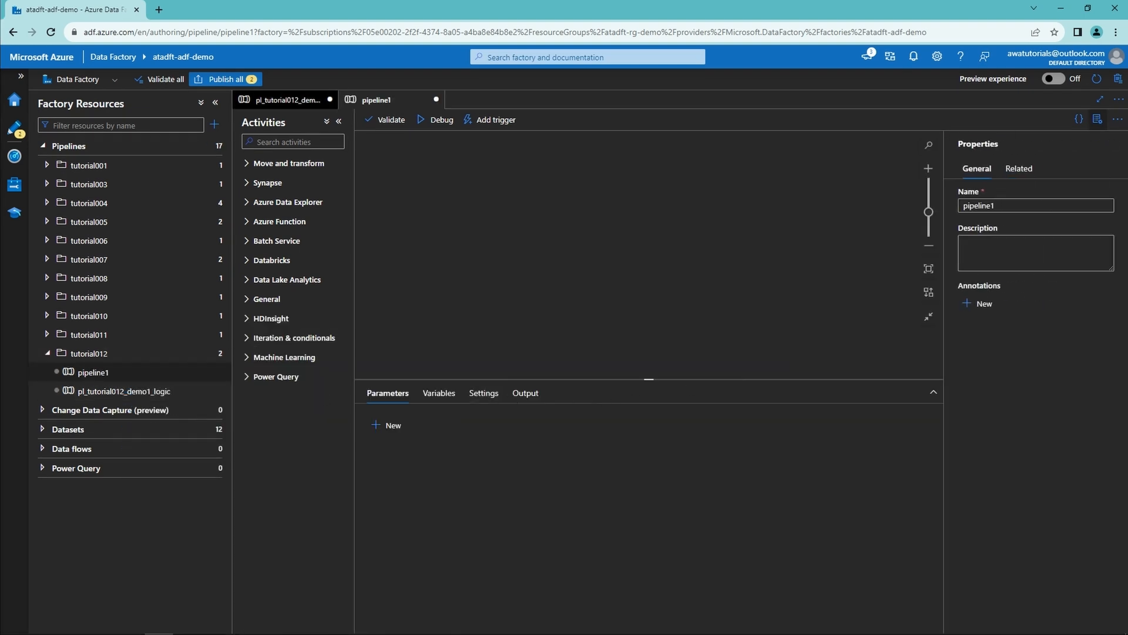
pyautogui.click(216, 634)
pyautogui.doubleClick(976, 206)
pyautogui.write('pl_tutorial012_demo1_master')
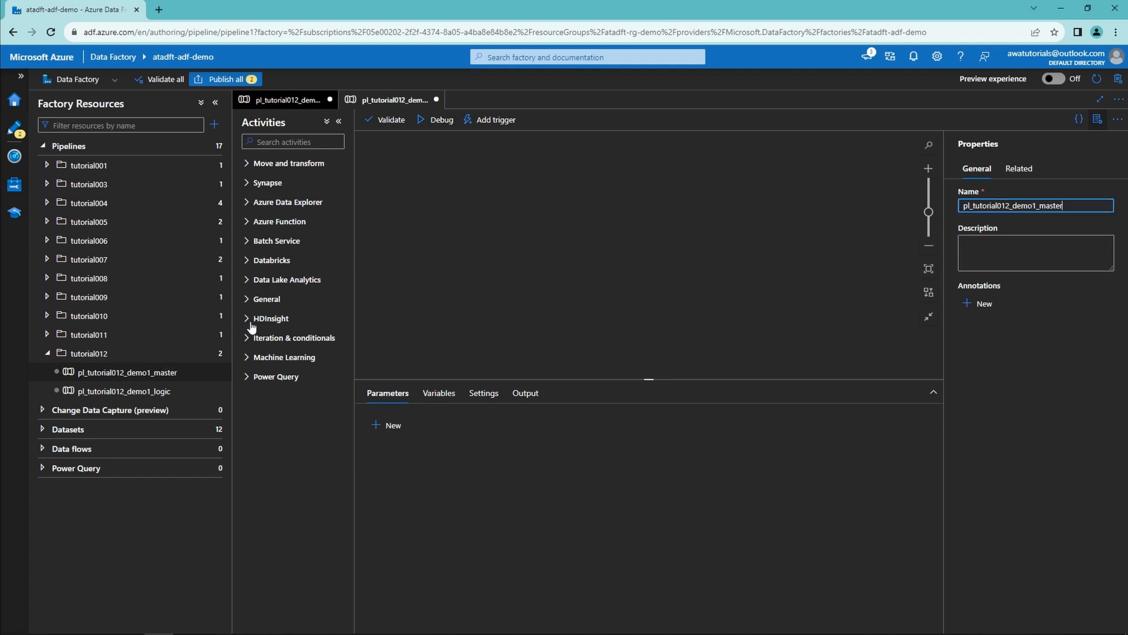
# Step: Add an Execute Pipeline activity to the master pipeline and name it demo1 logic
pyautogui.click(274, 300)
pyautogui.moveTo(300, 369); pyautogui.dragTo(563, 245)
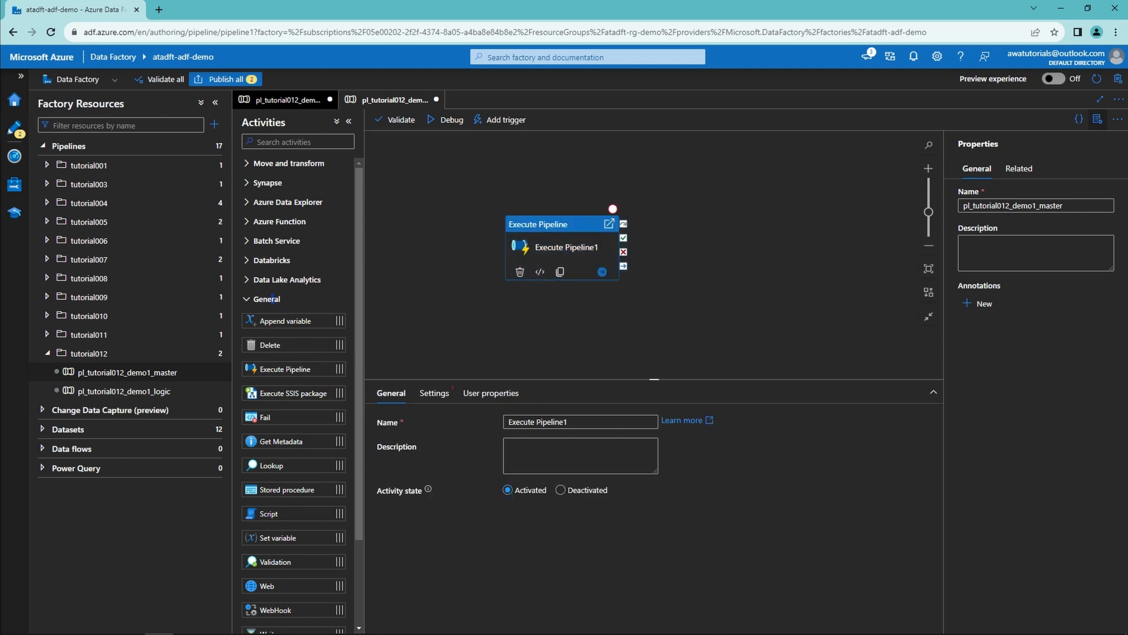
pyautogui.moveTo(652, 421); pyautogui.dragTo(476, 421)
pyautogui.write('demo1 logic')
# Step: Set the demo1 logic activity's invoked pipeline to pl_tutorial012_demo1_logic and shift the activity slightly on the canvas
pyautogui.click(434, 393)
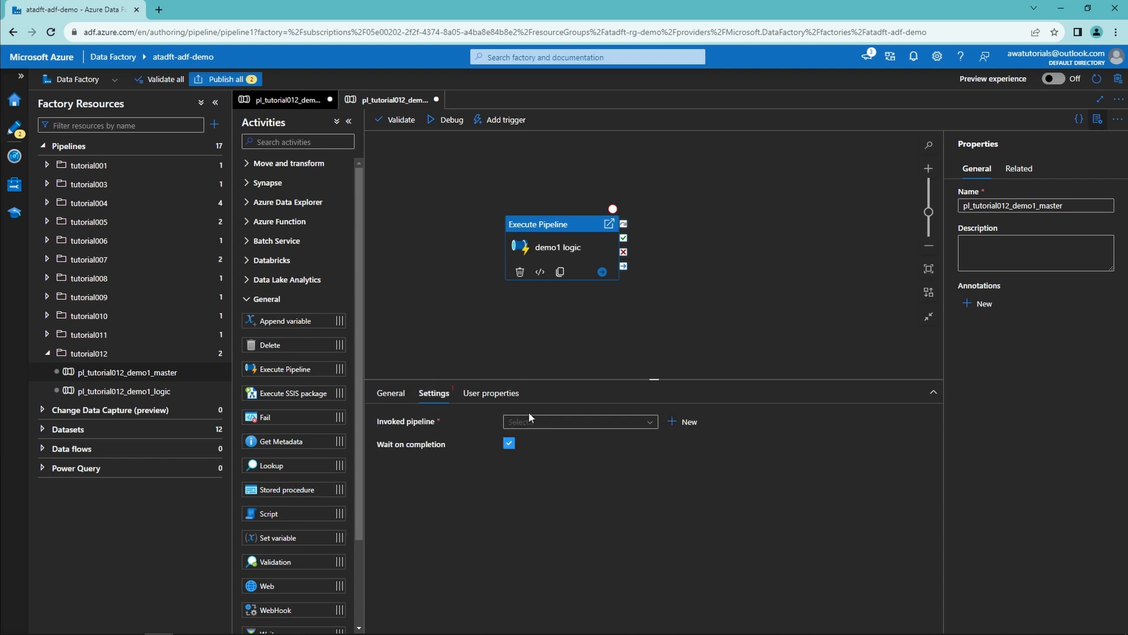
pyautogui.click(558, 422)
pyautogui.write('012')
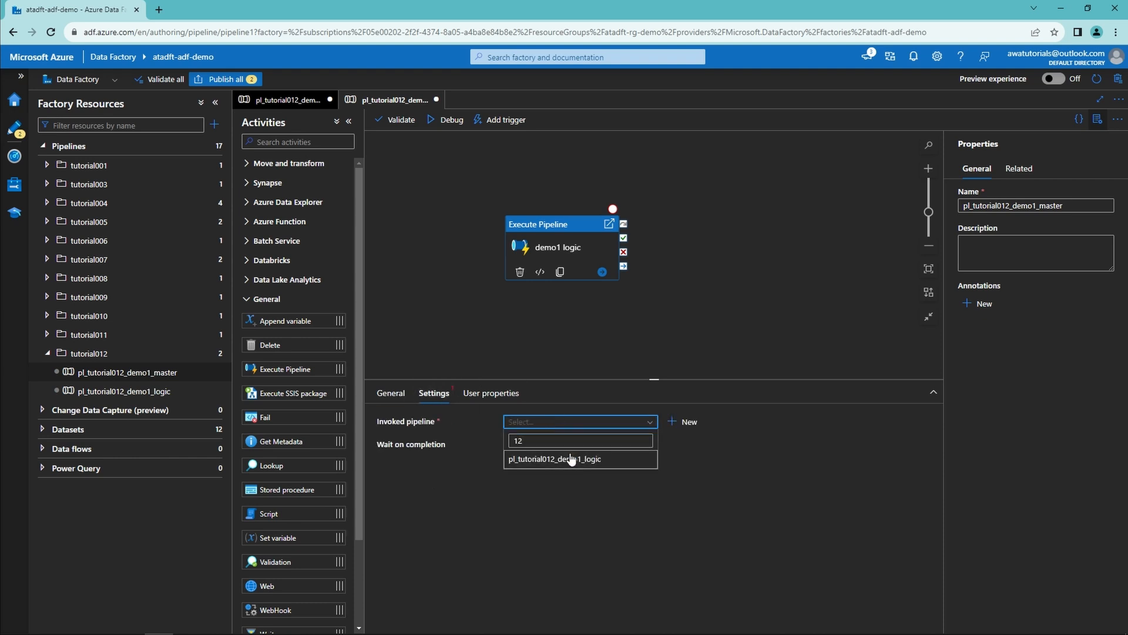
pyautogui.click(568, 459)
pyautogui.moveTo(574, 250); pyautogui.dragTo(542, 269)
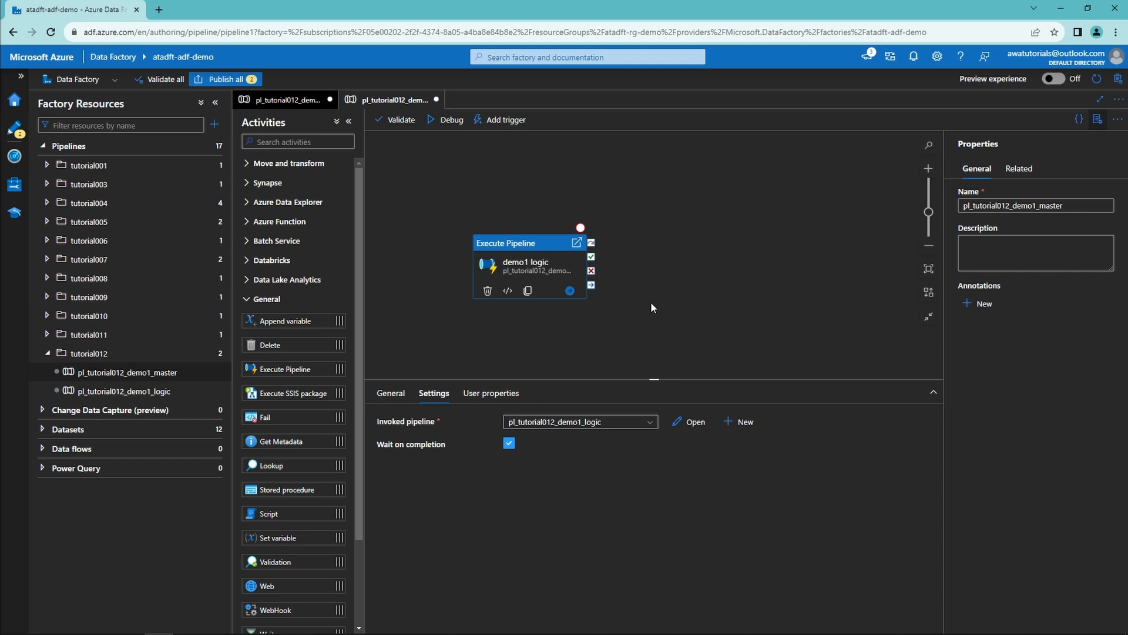
pyautogui.click(651, 301)
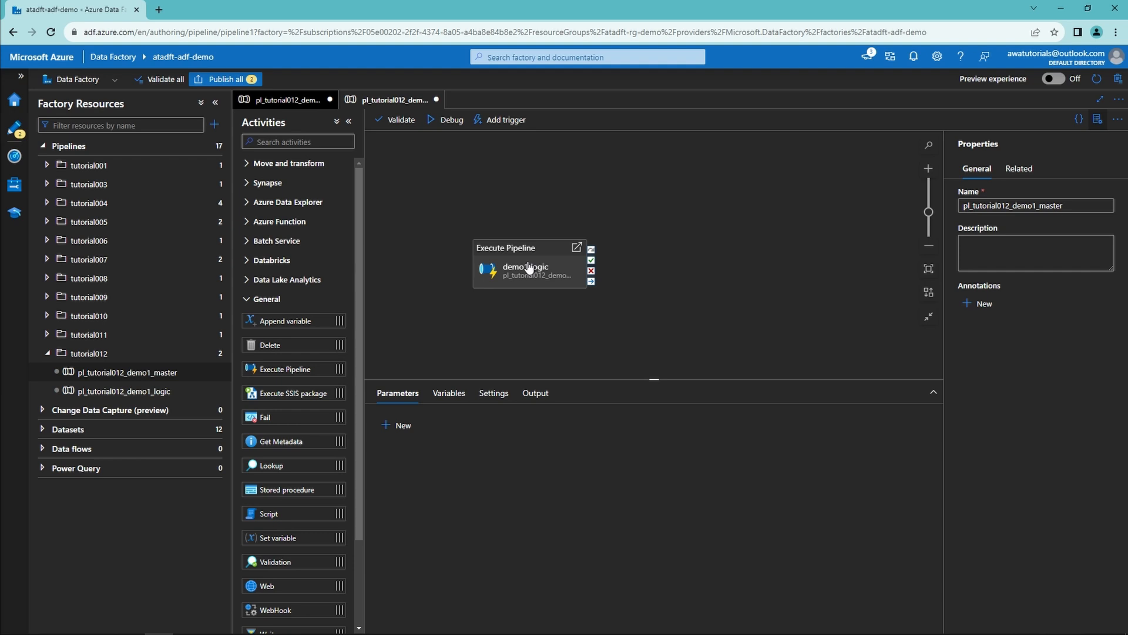
# Step: Add three Set variable activities stacked beside the demo1 logic activity
pyautogui.scroll(-1, 302, 386)
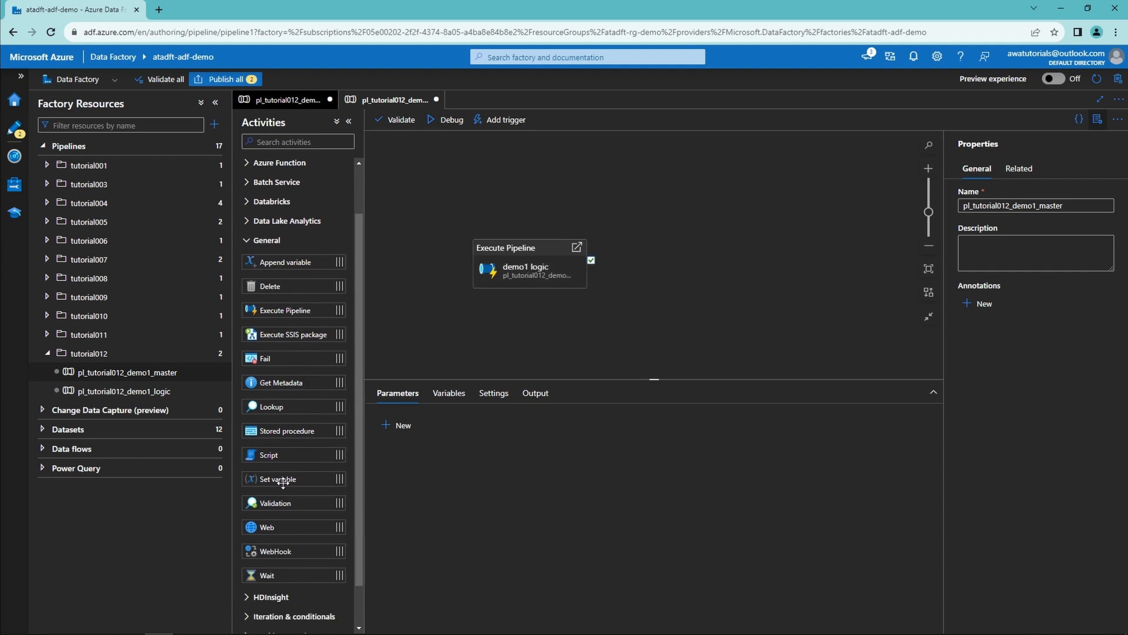
pyautogui.moveTo(284, 482); pyautogui.dragTo(668, 239)
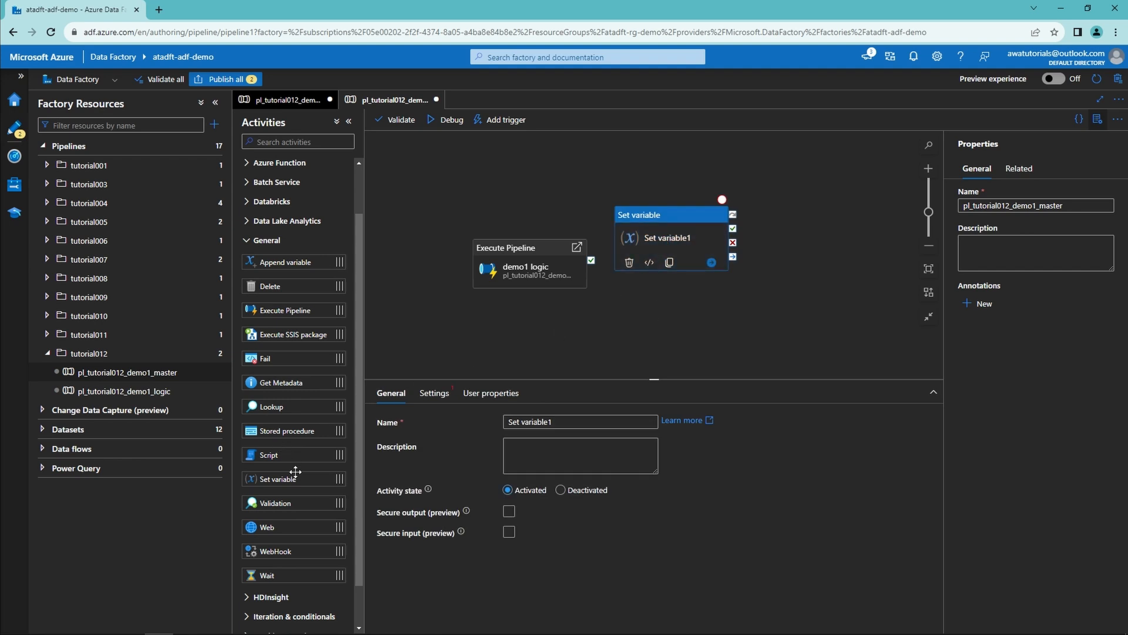
pyautogui.moveTo(295, 482); pyautogui.dragTo(689, 280)
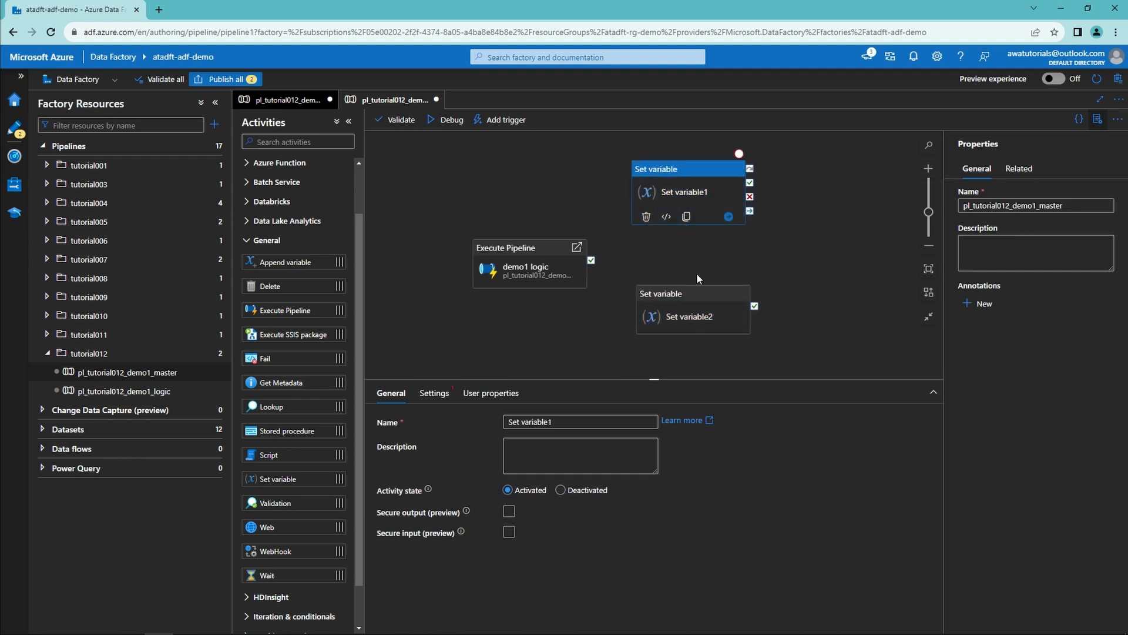
pyautogui.moveTo(288, 485); pyautogui.dragTo(696, 359)
# Step: Connect the demo1 logic activity's success output to each of the three Set variable activities
pyautogui.moveTo(591, 259); pyautogui.dragTo(655, 196)
pyautogui.moveTo(591, 259); pyautogui.dragTo(676, 275)
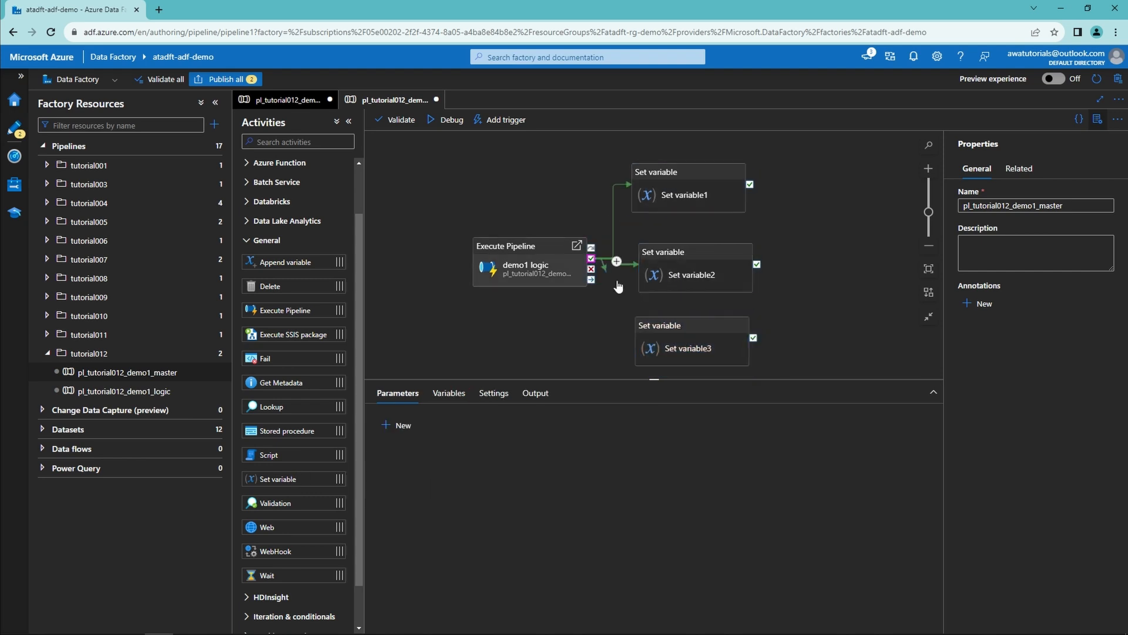
pyautogui.moveTo(591, 259); pyautogui.dragTo(671, 349)
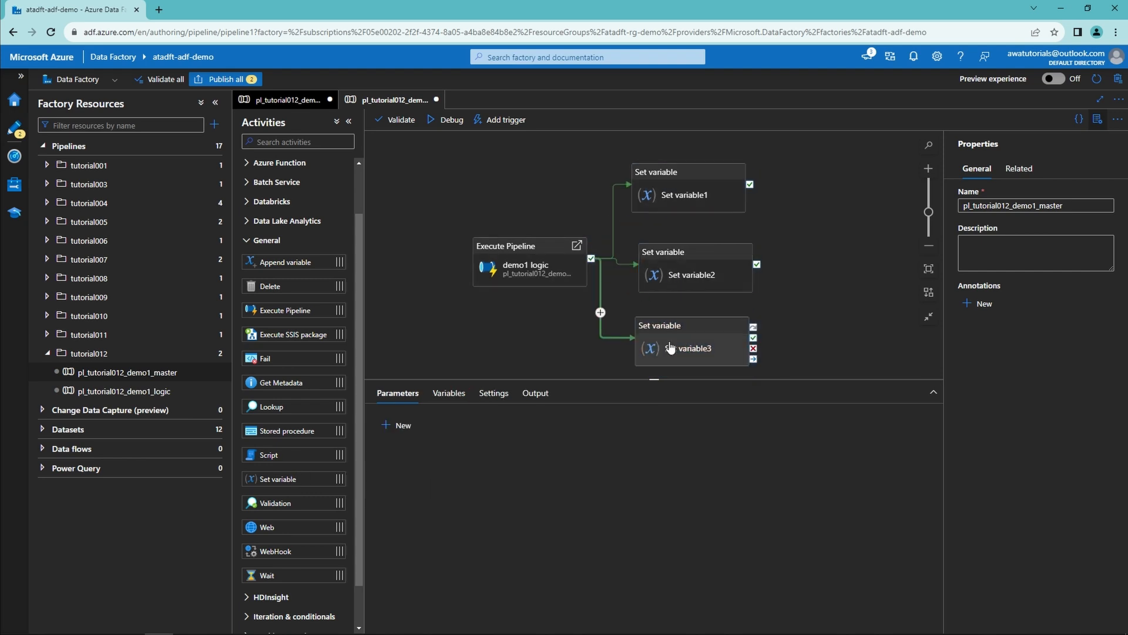
# Step: Create the pipeline variables variable1 and variable2 as String and variable3 as Array
pyautogui.click(454, 402)
pyautogui.click(402, 432)
pyautogui.click(441, 472)
pyautogui.click(431, 506)
pyautogui.write('variabl')
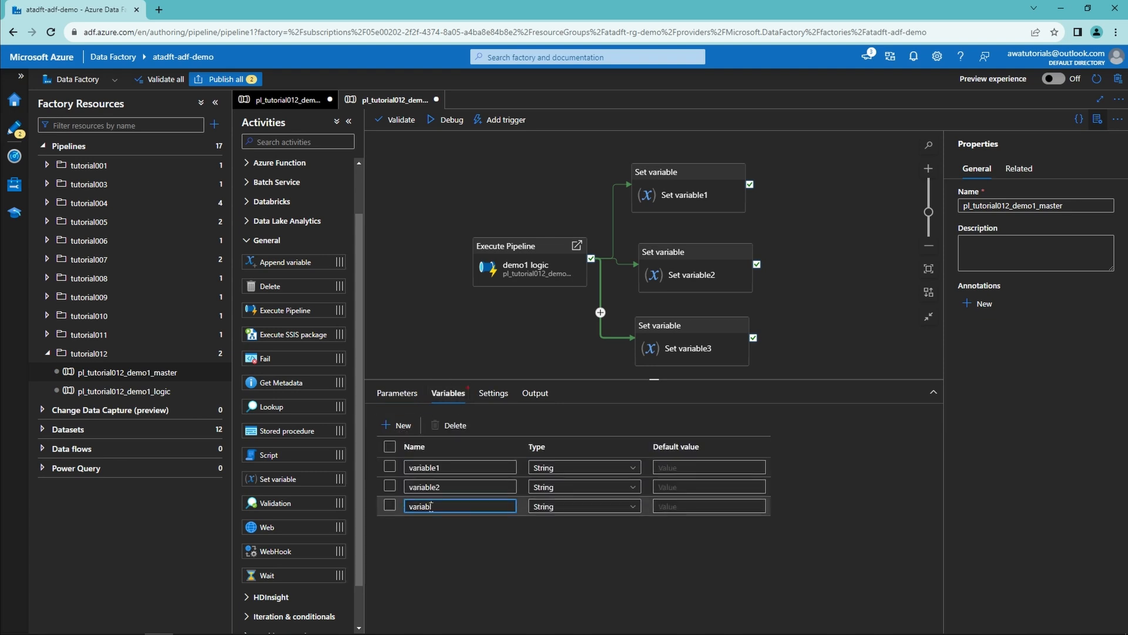
pyautogui.write('e3')
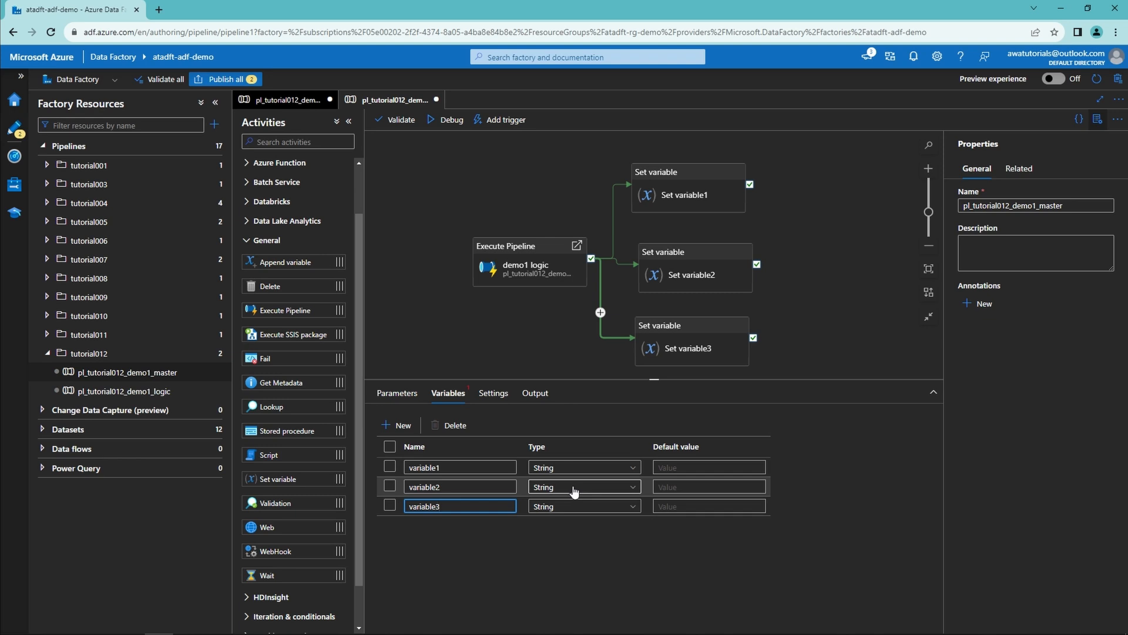
pyautogui.click(565, 507)
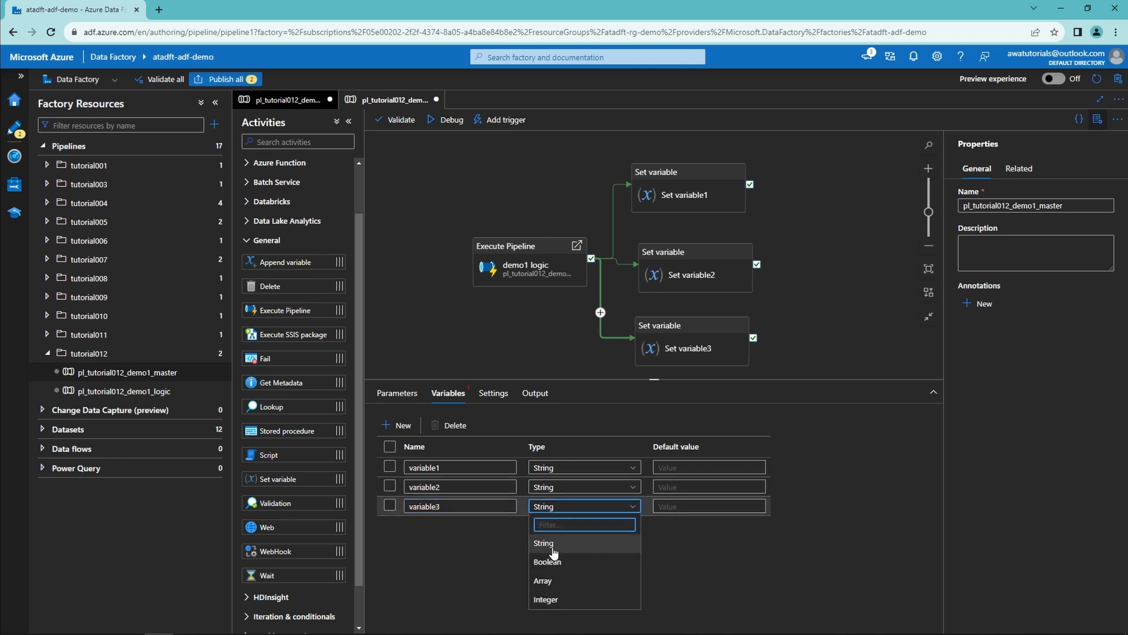
pyautogui.click(544, 580)
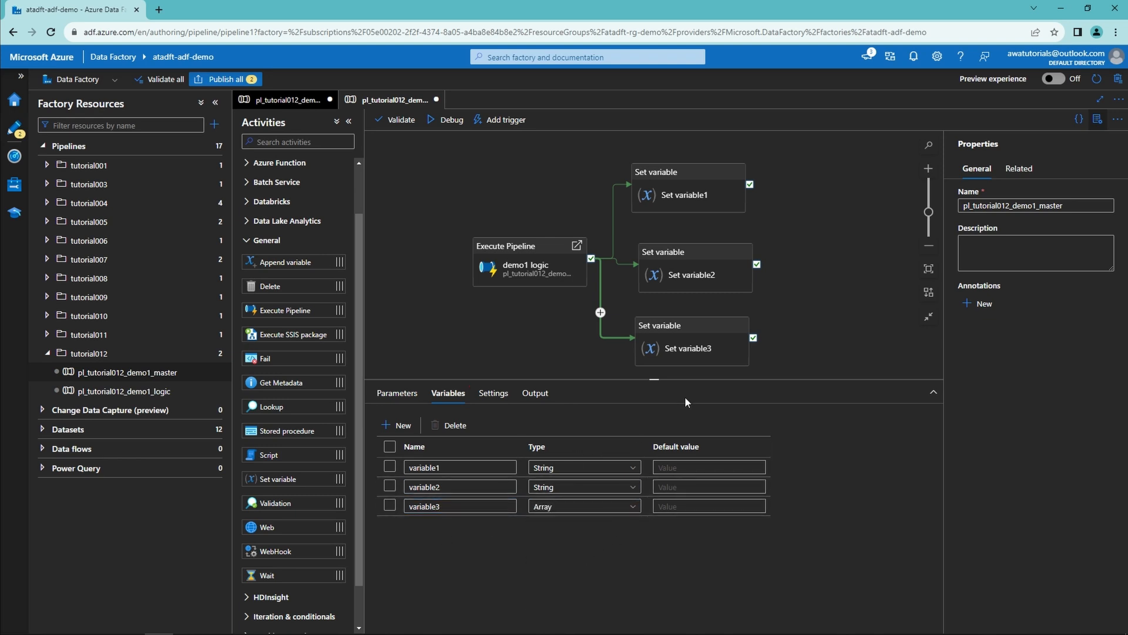
# Step: Auto-align the activities on the canvas and make the Set variable1 activity target the pipeline variable variable1
pyautogui.click(929, 293)
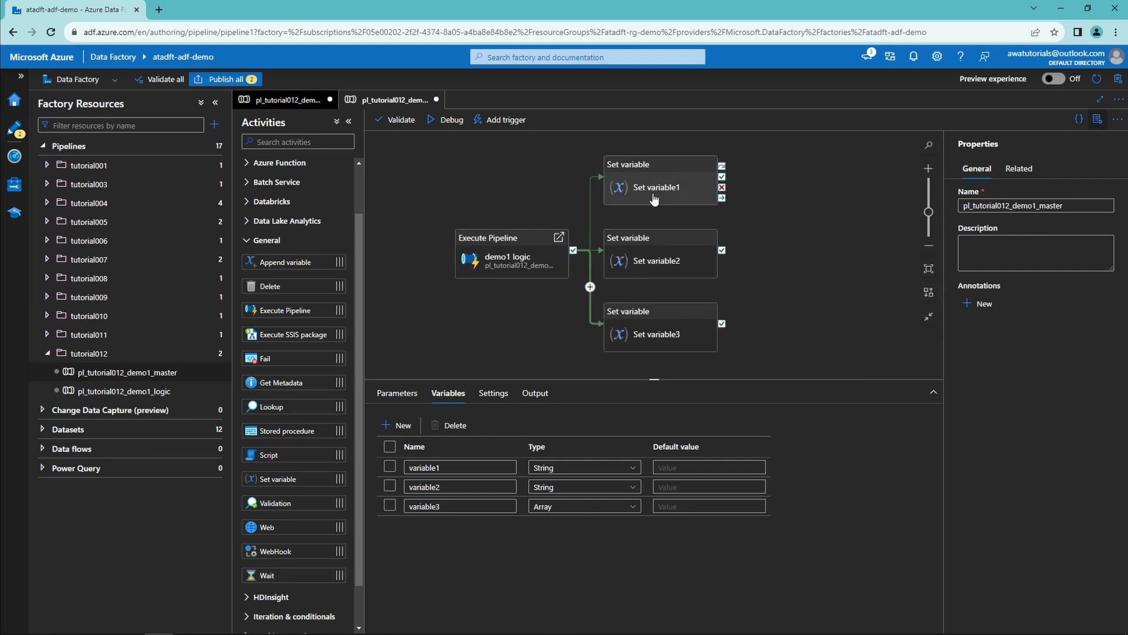
pyautogui.click(657, 184)
pyautogui.click(433, 393)
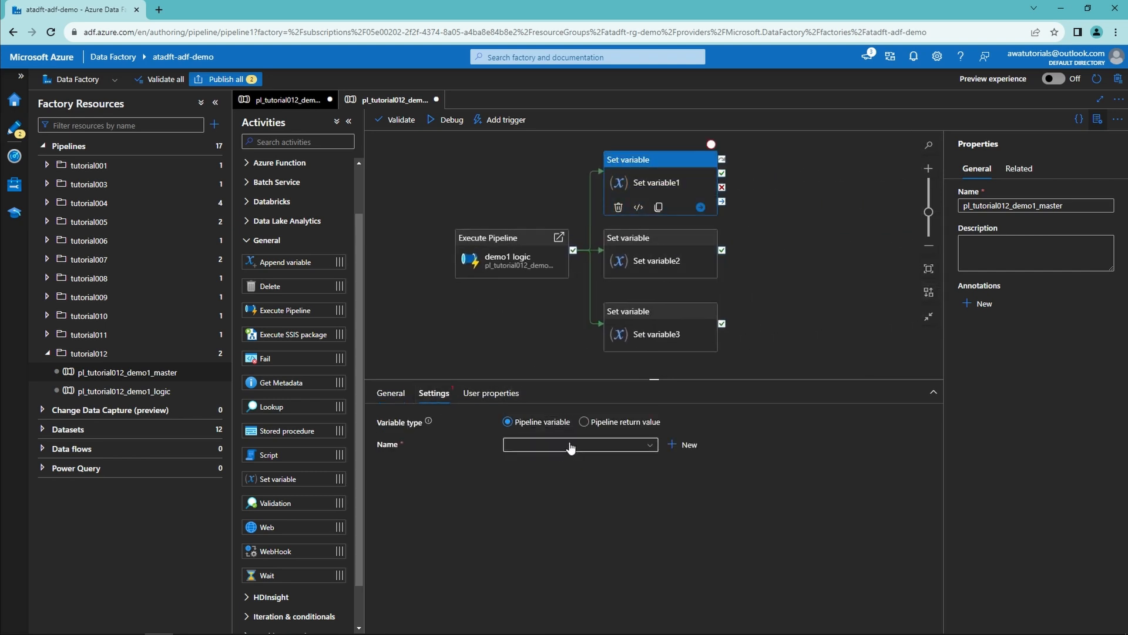
pyautogui.click(571, 446)
pyautogui.click(557, 462)
pyautogui.click(569, 473)
pyautogui.click(559, 506)
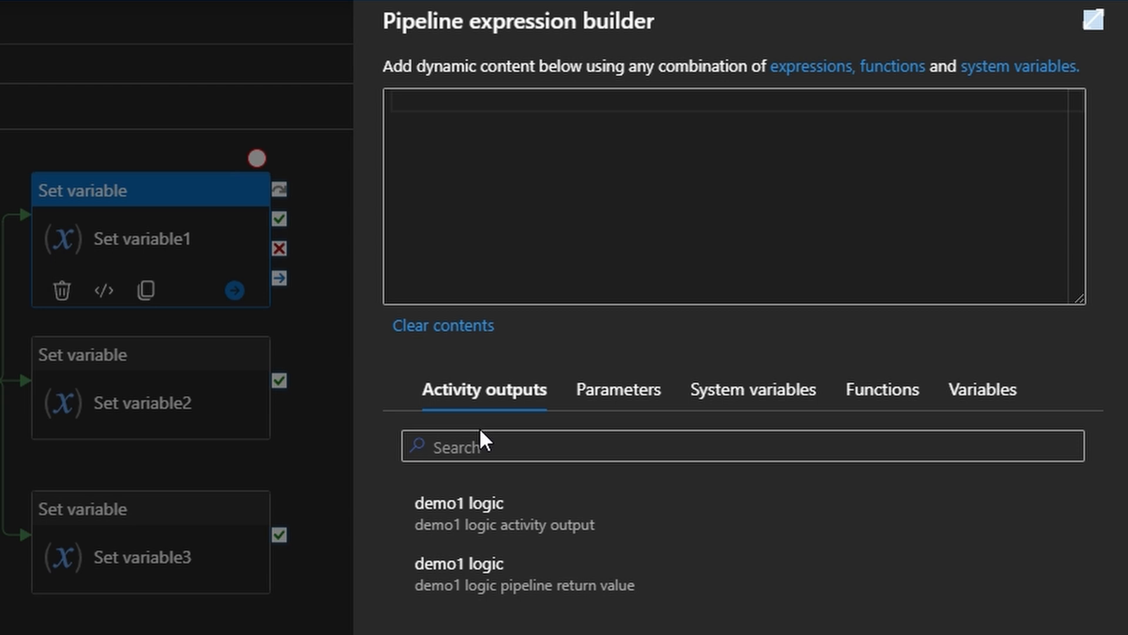
pyautogui.click(441, 581)
pyautogui.click(929, 124)
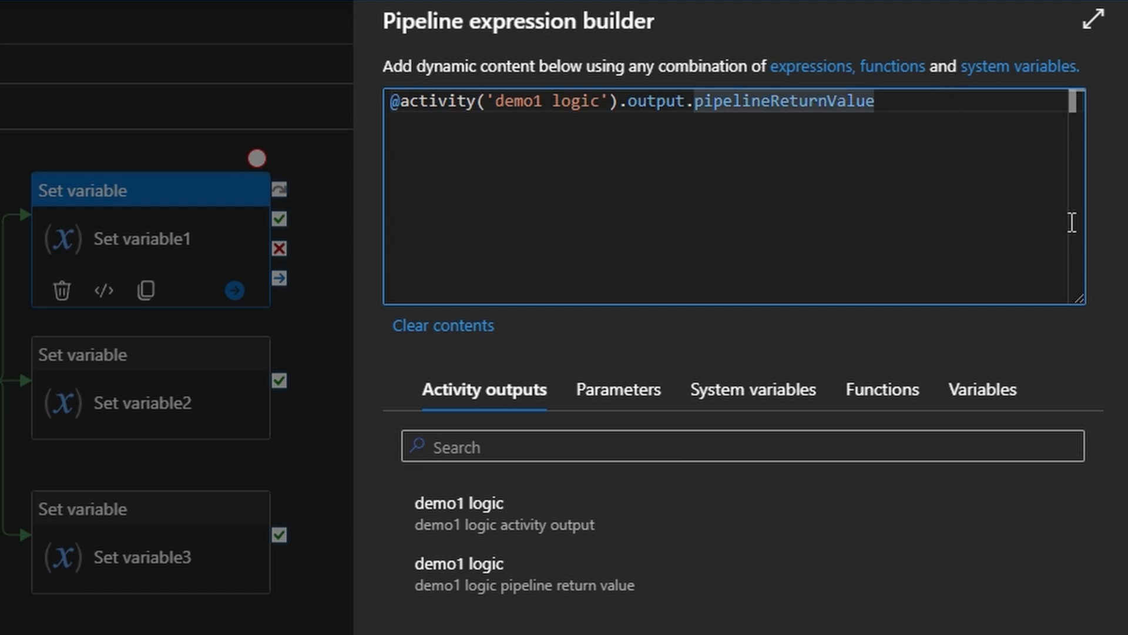
pyautogui.write('.')
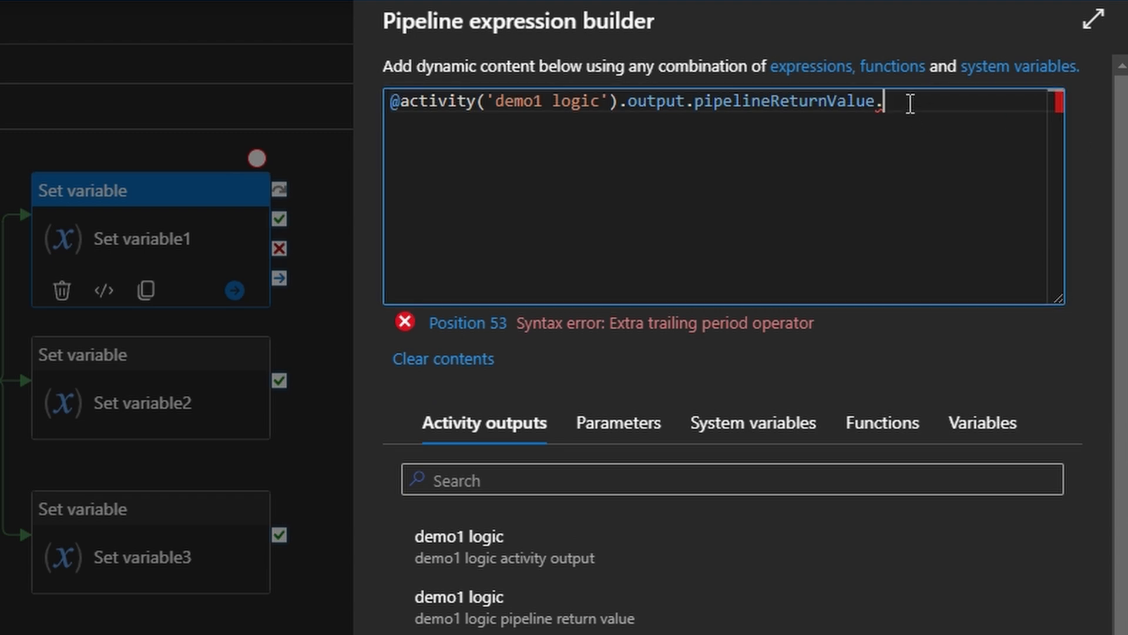
pyautogui.write('string_prv')
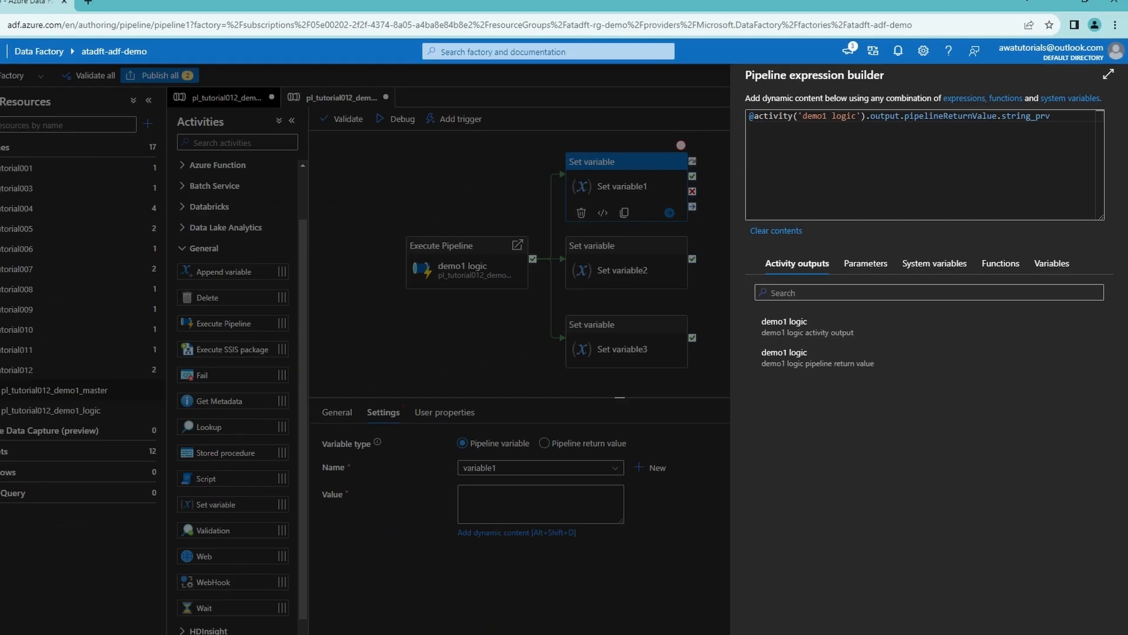
pyautogui.click(785, 617)
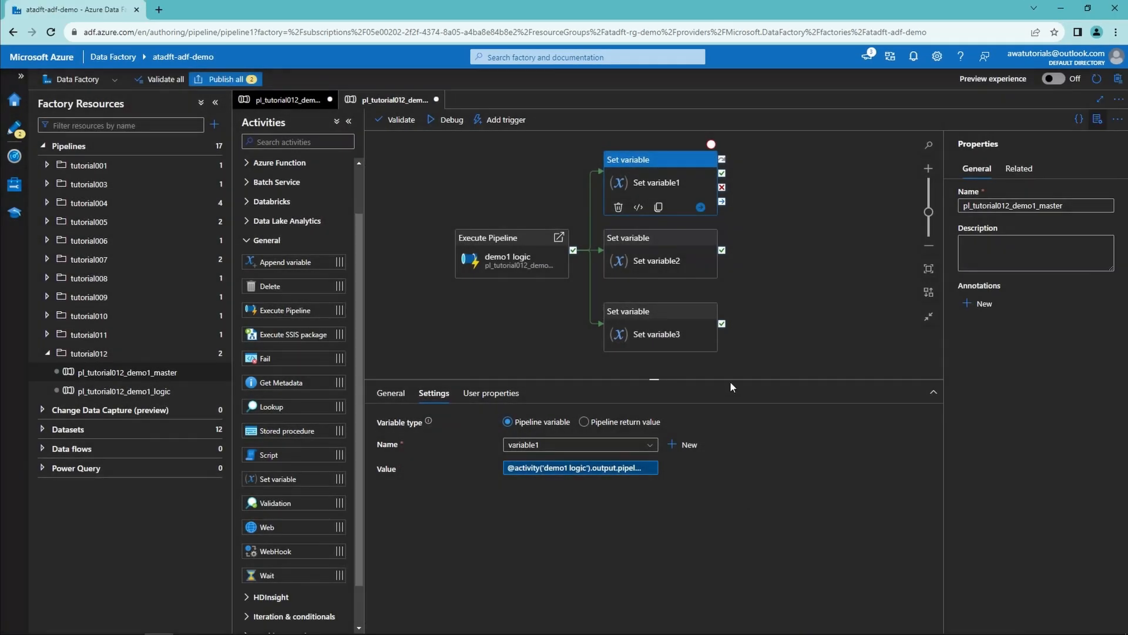
pyautogui.click(647, 266)
pyautogui.click(434, 392)
pyautogui.click(585, 446)
pyautogui.click(548, 477)
pyautogui.click(548, 476)
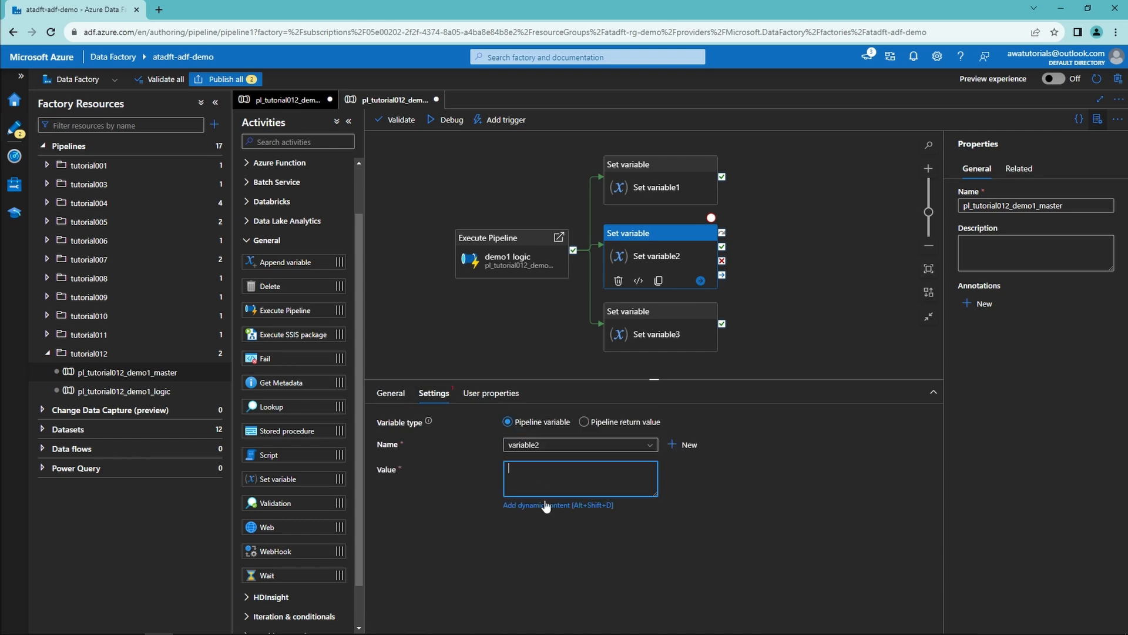
pyautogui.click(546, 504)
pyautogui.click(790, 346)
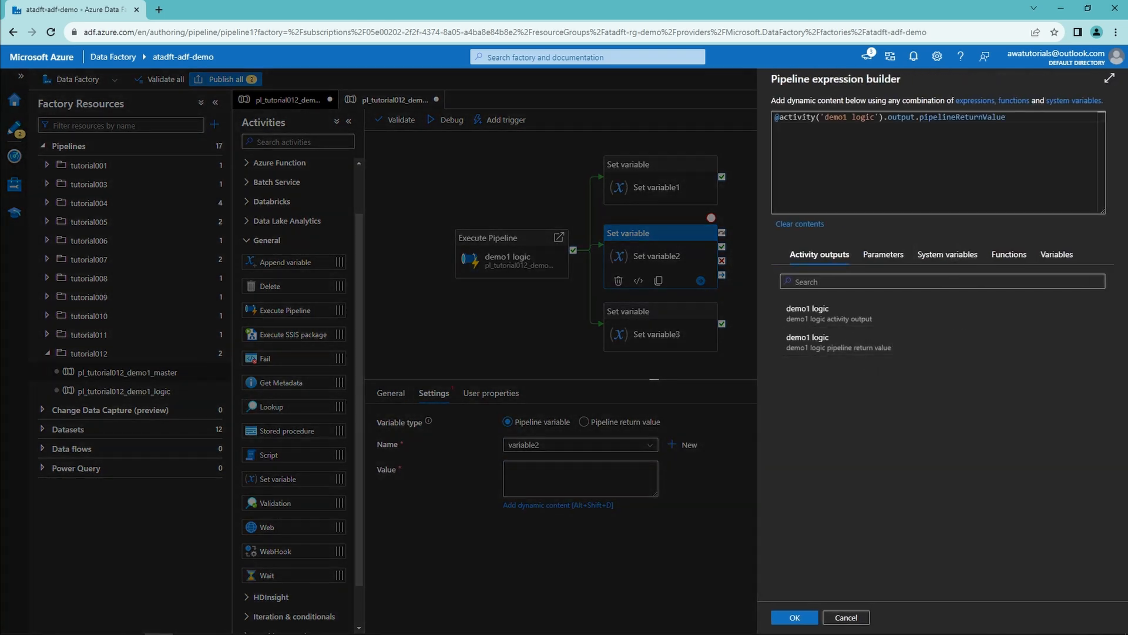
pyautogui.click(1040, 117)
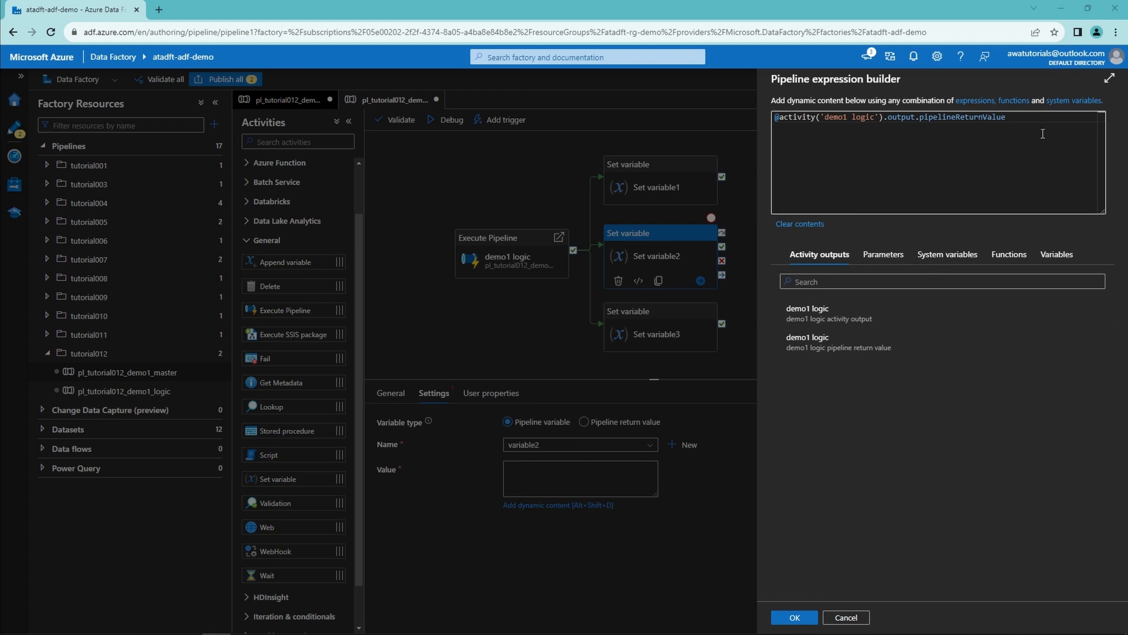
pyautogui.write('.expression_prv')
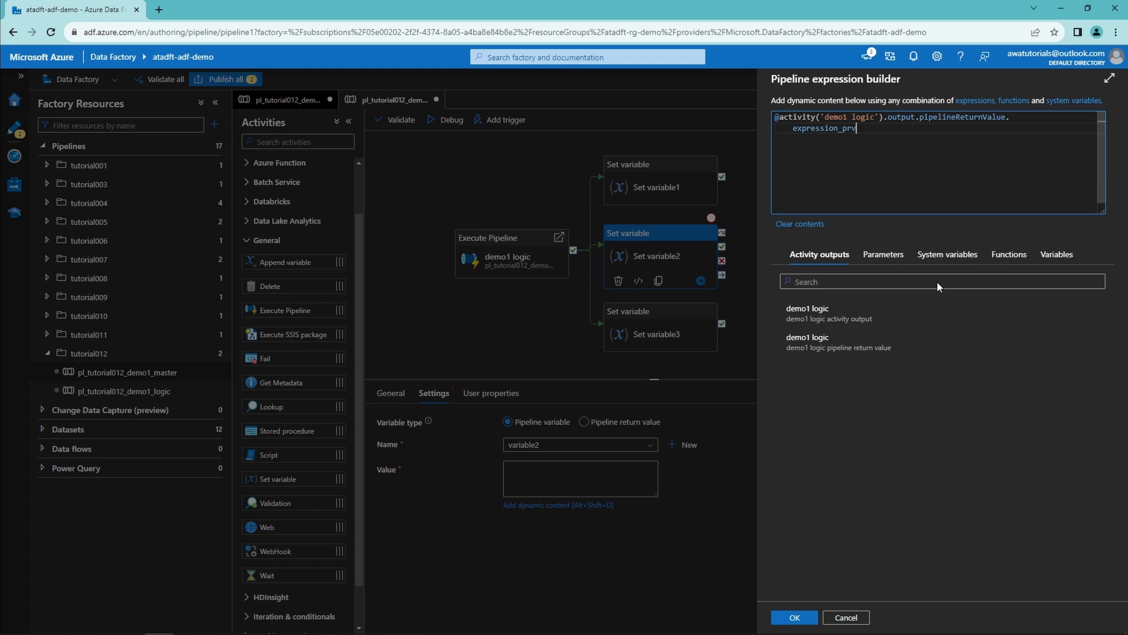
pyautogui.click(794, 617)
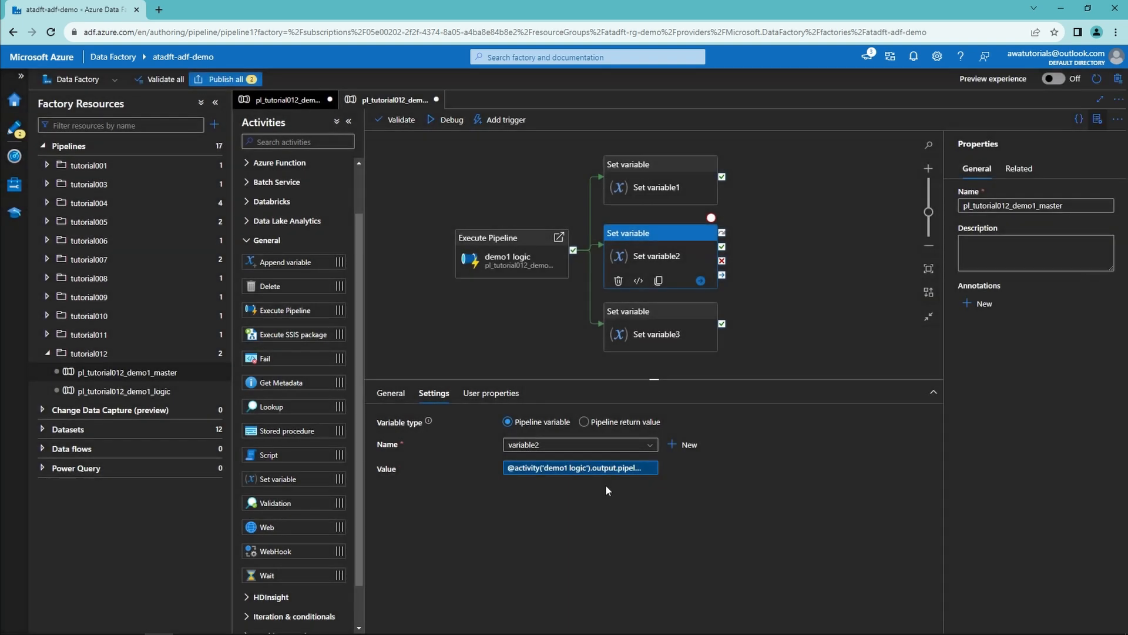
pyautogui.click(657, 329)
pyautogui.click(434, 392)
pyautogui.click(582, 445)
pyautogui.click(557, 495)
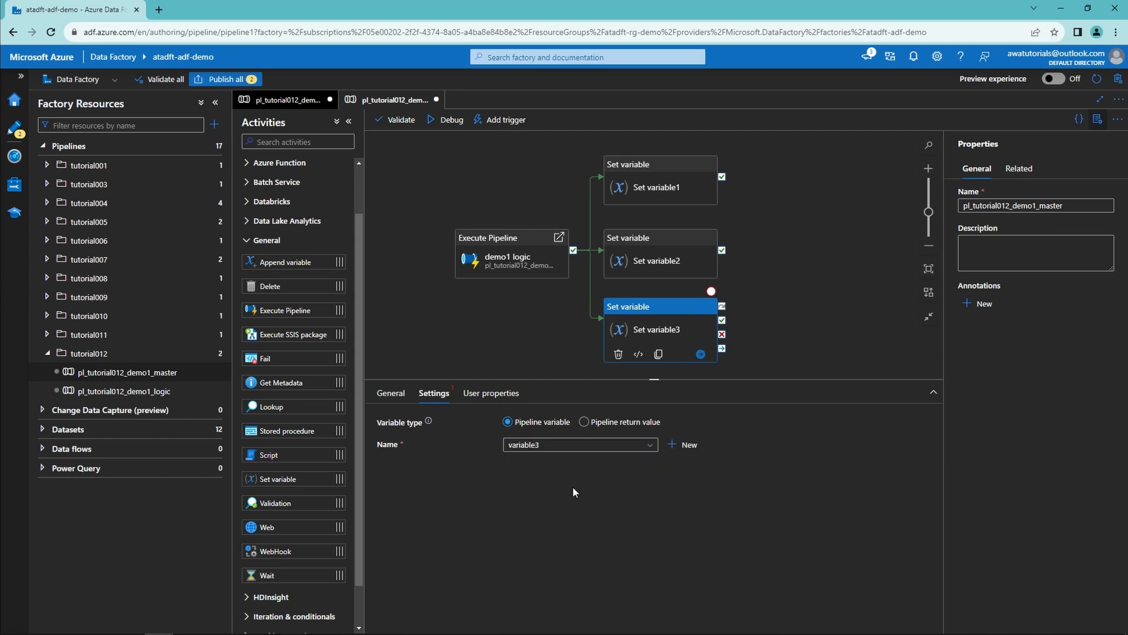
pyautogui.click(577, 501)
pyautogui.click(845, 346)
pyautogui.write('.array_prv')
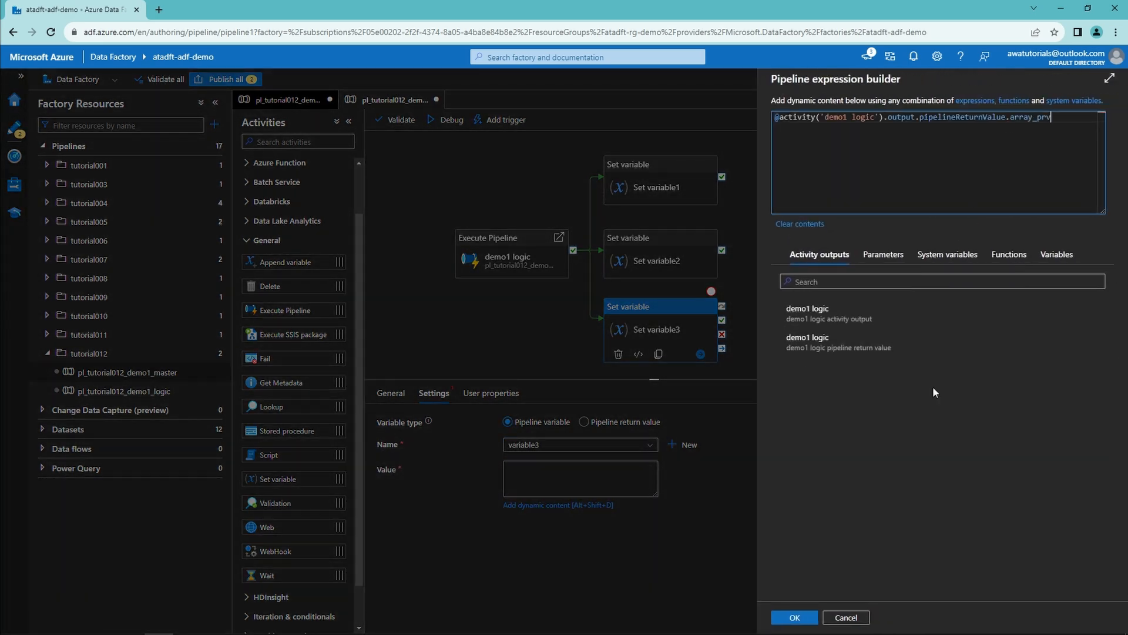
pyautogui.click(790, 618)
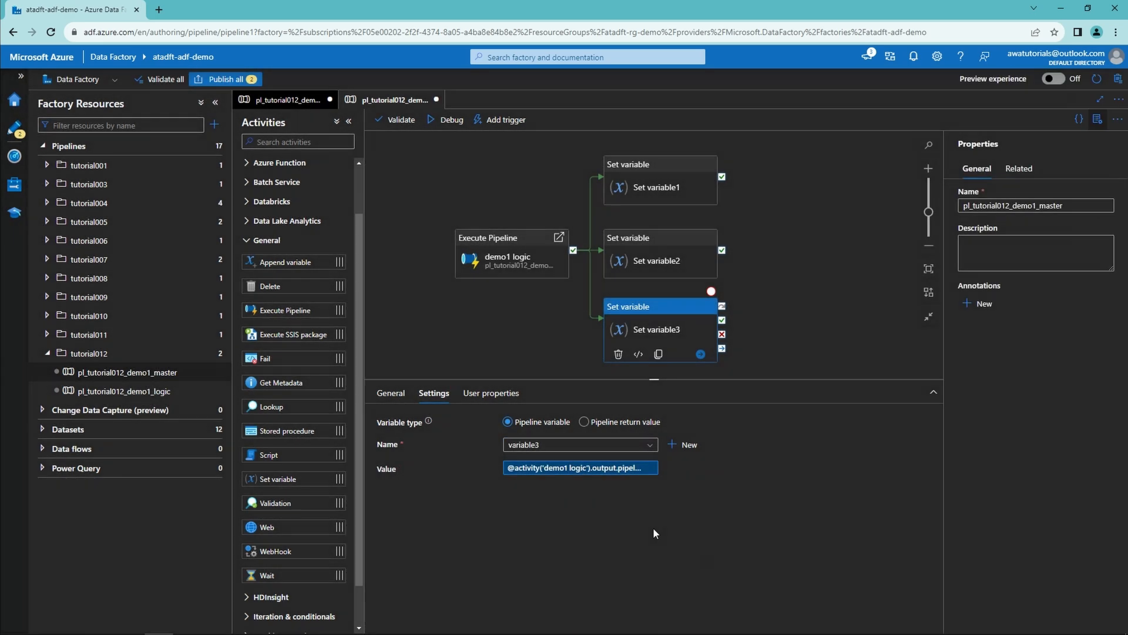
# Step: Run the master pipeline in debug mode and refresh the run status until the run completes
pyautogui.click(392, 394)
pyautogui.click(451, 191)
pyautogui.click(452, 124)
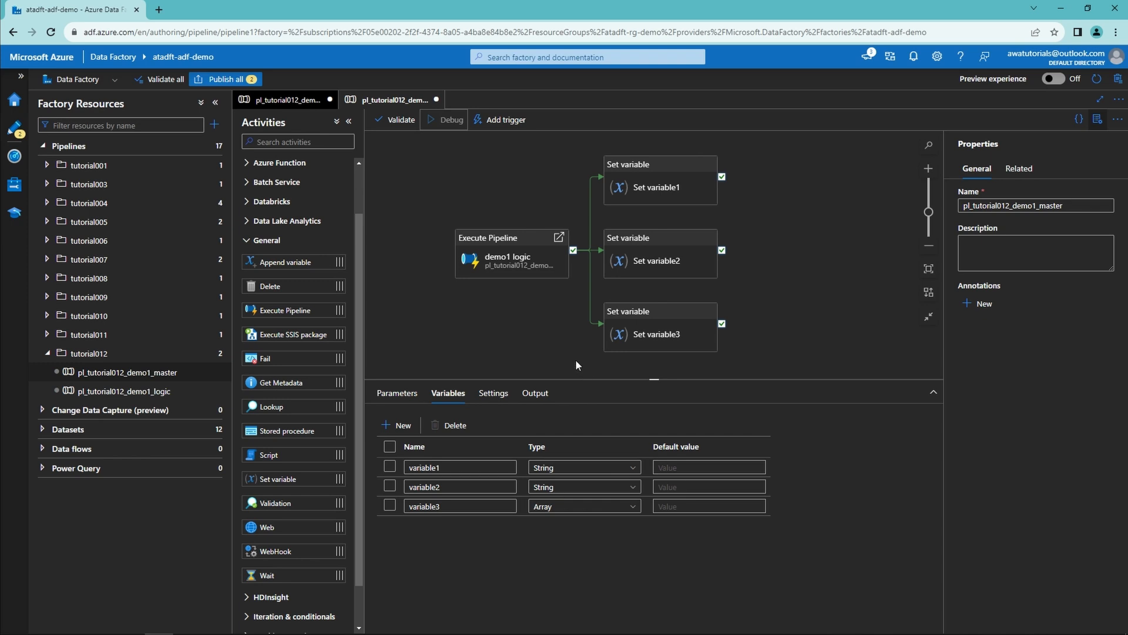
pyautogui.click(627, 421)
pyautogui.click(626, 422)
pyautogui.click(627, 422)
pyautogui.click(627, 422)
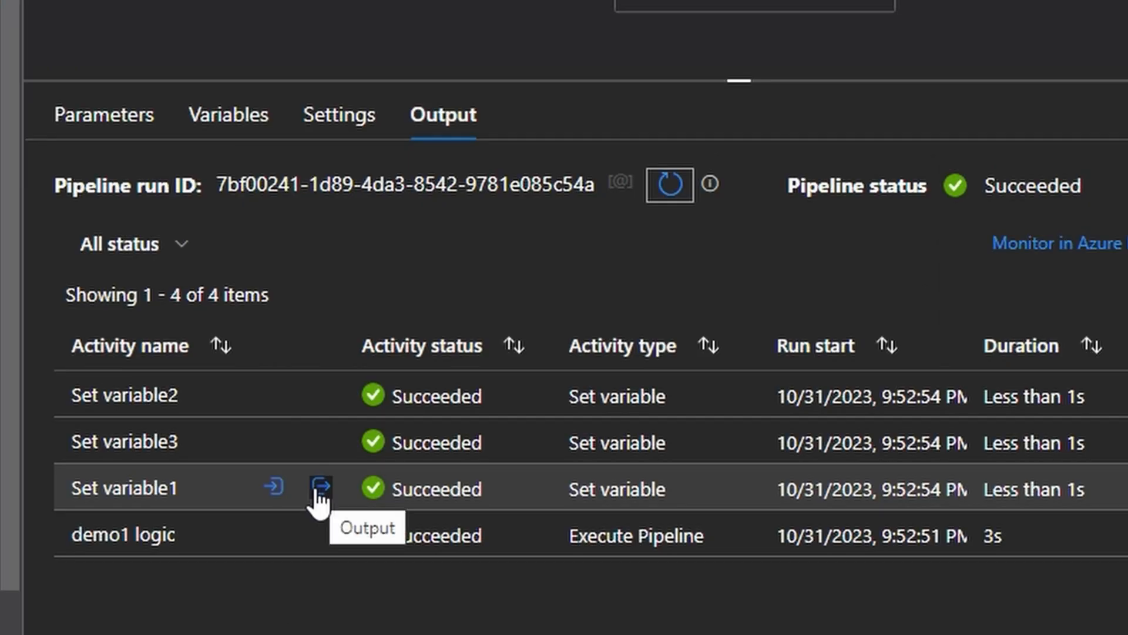
# Step: Examine the debug run outputs of the Set variable1 and Set variable3 activities
pyautogui.click(484, 544)
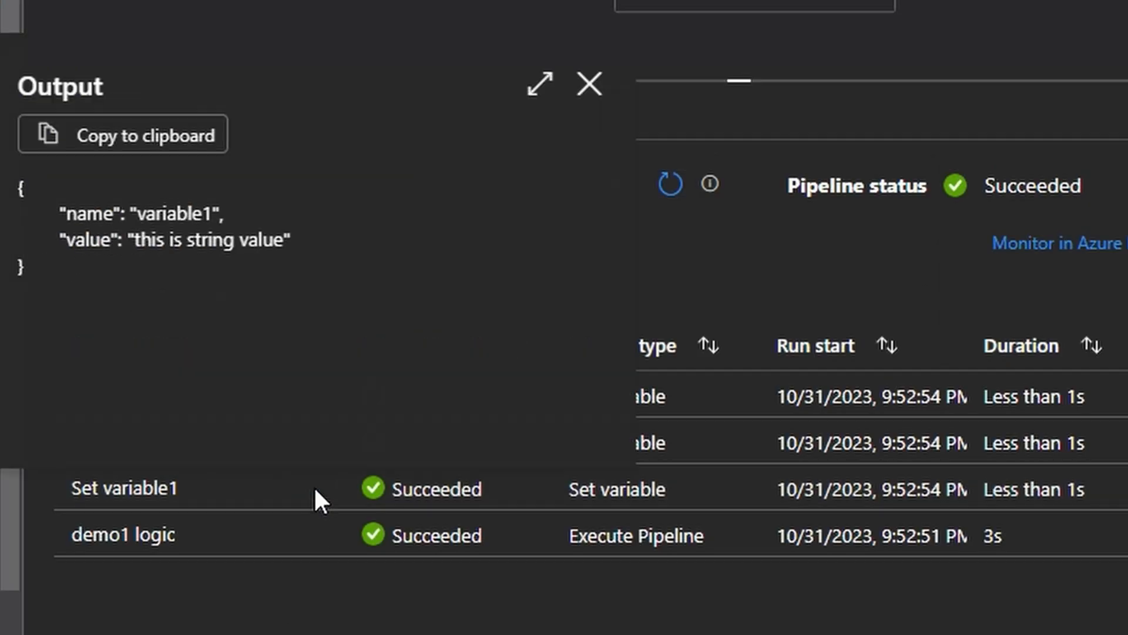
pyautogui.moveTo(289, 239); pyautogui.dragTo(135, 239)
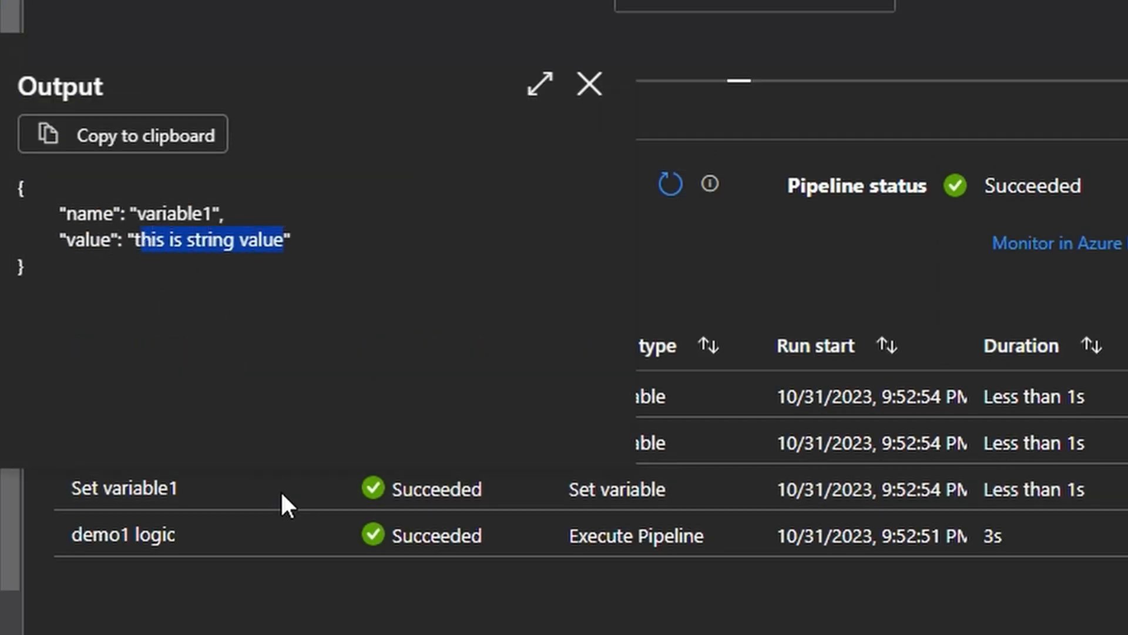
pyautogui.click(263, 468)
pyautogui.click(320, 442)
pyautogui.moveTo(137, 167); pyautogui.dragTo(223, 167)
pyautogui.click(315, 457)
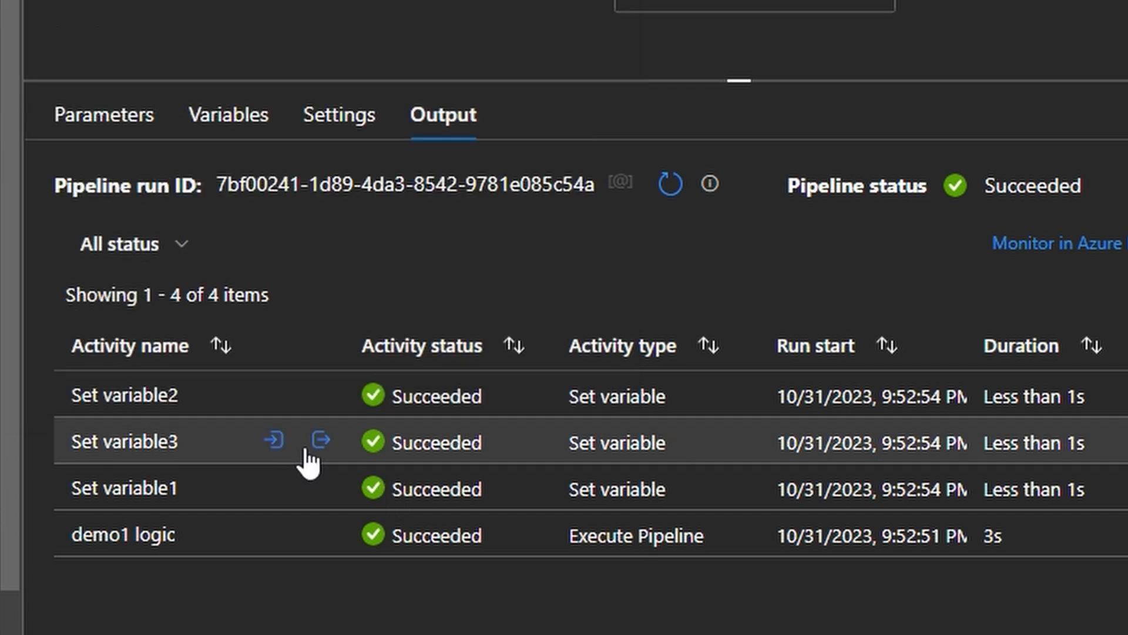
# Step: Examine the debug run outputs of the Set variable2 and demo1 logic activities
pyautogui.click(322, 392)
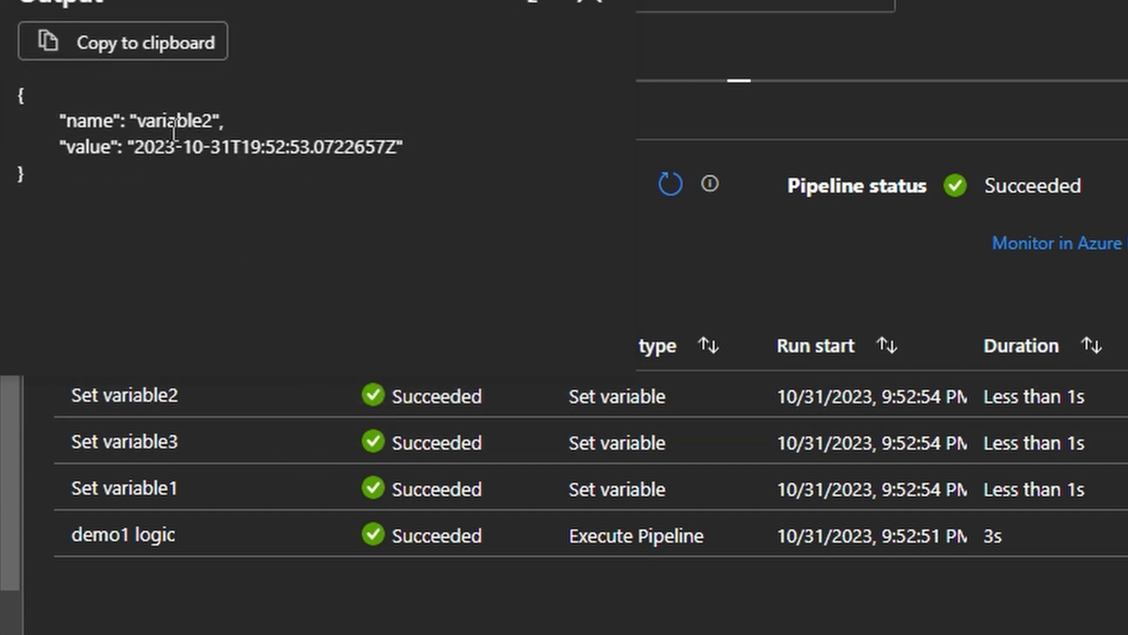
pyautogui.moveTo(132, 147); pyautogui.dragTo(414, 161)
pyautogui.click(427, 151)
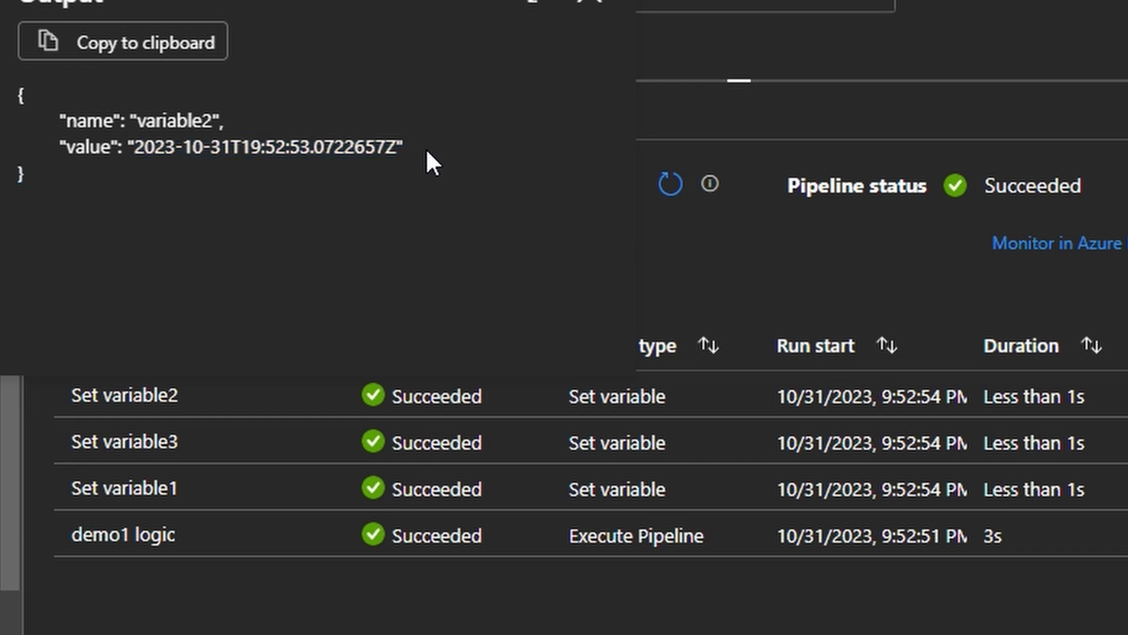
pyautogui.click(588, 3)
pyautogui.click(320, 532)
pyautogui.click(395, 589)
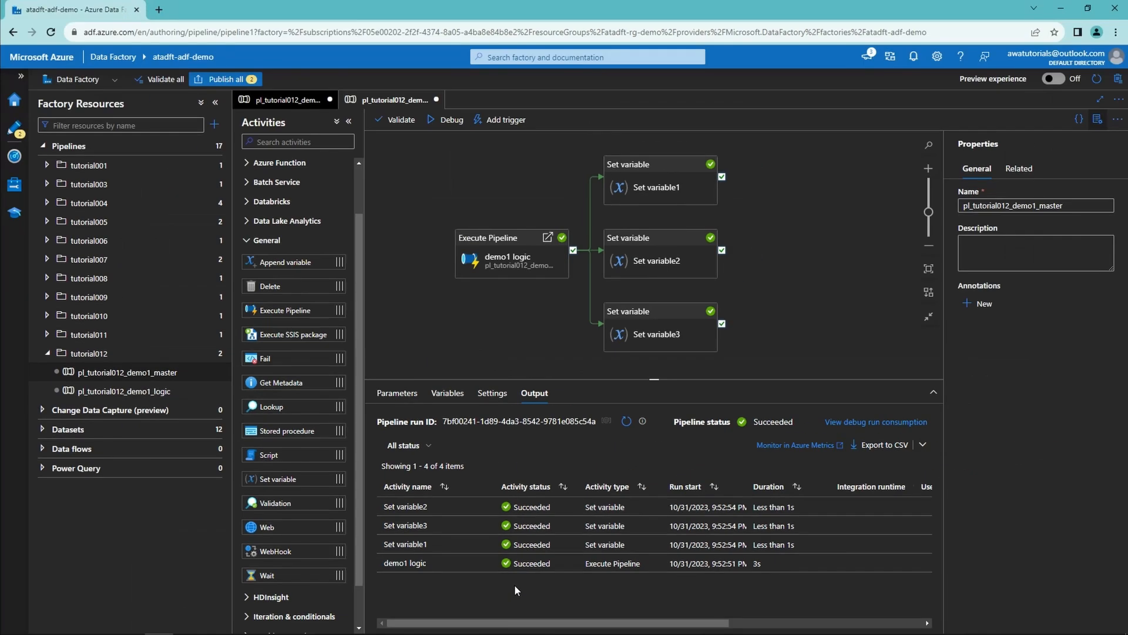
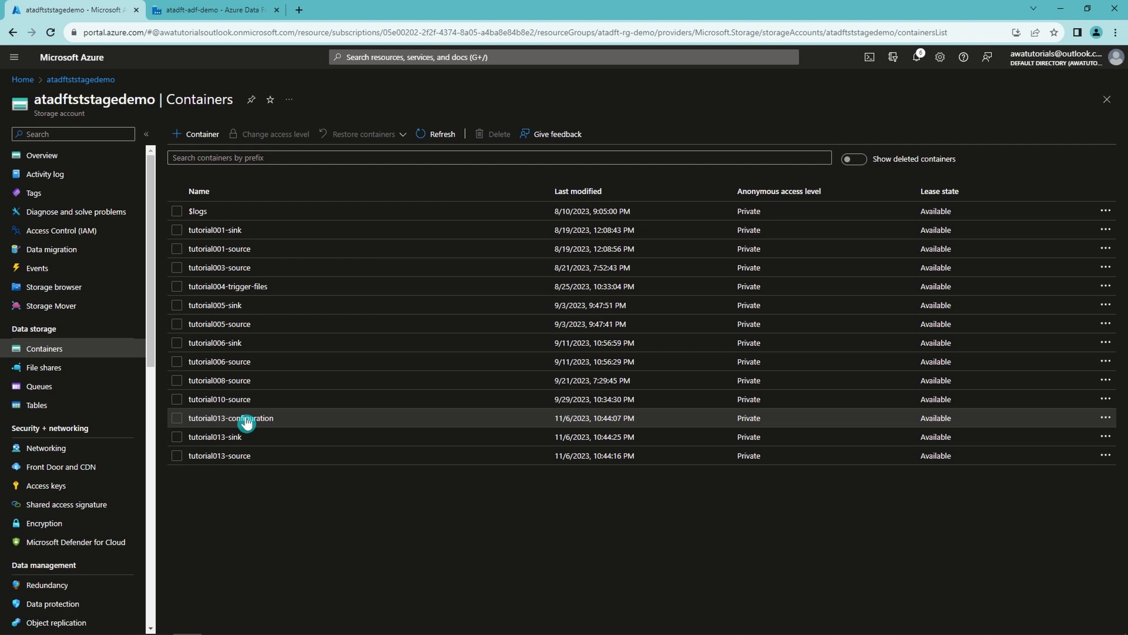
# Step: Examine the contents of file1.txt and file2.txt in the storage account's tutorial013-source container
pyautogui.click(238, 458)
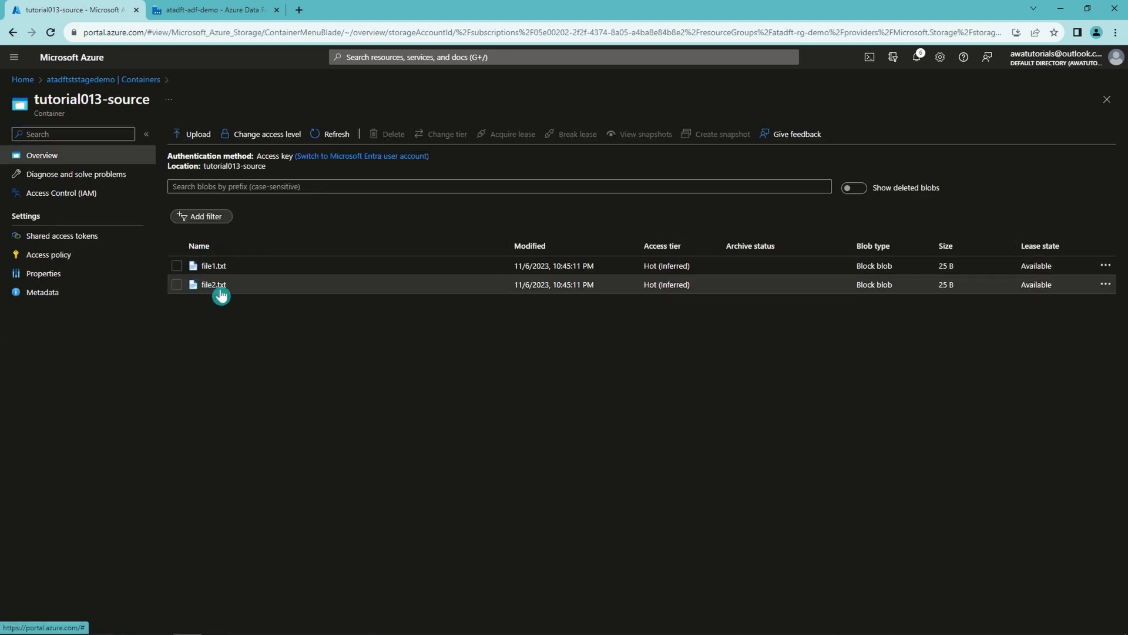
pyautogui.click(226, 267)
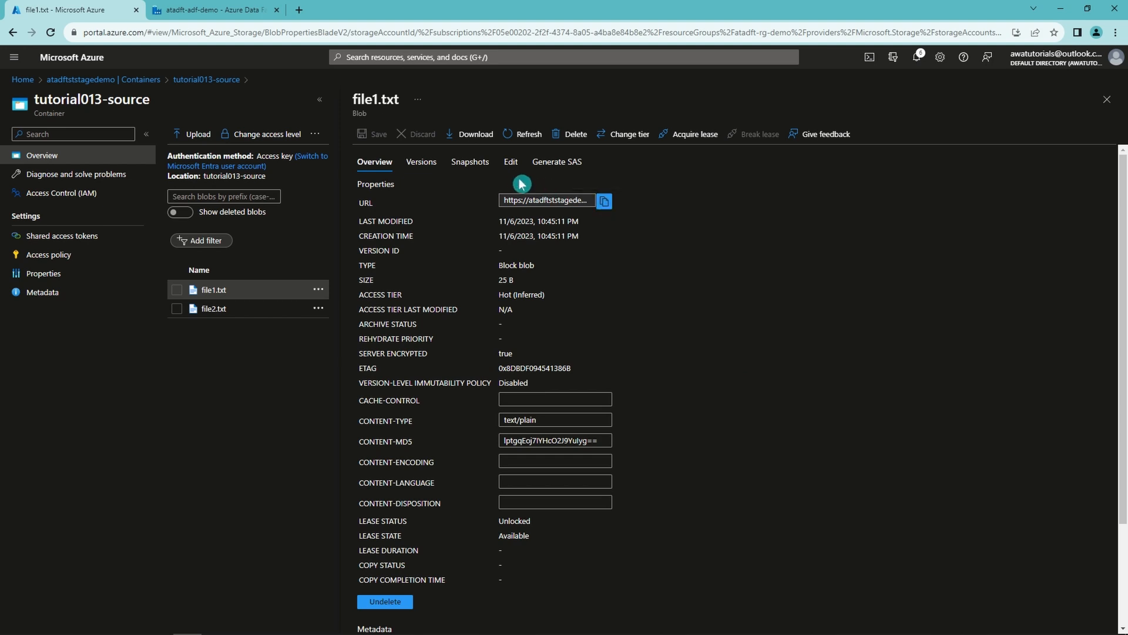
pyautogui.click(512, 163)
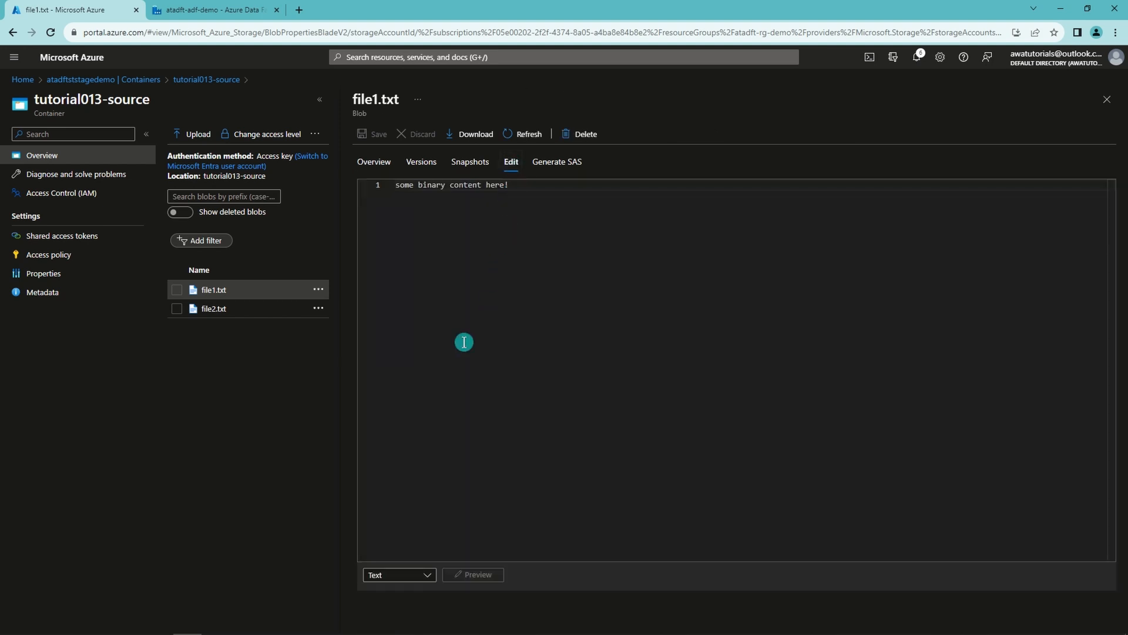
pyautogui.click(1106, 108)
pyautogui.click(222, 285)
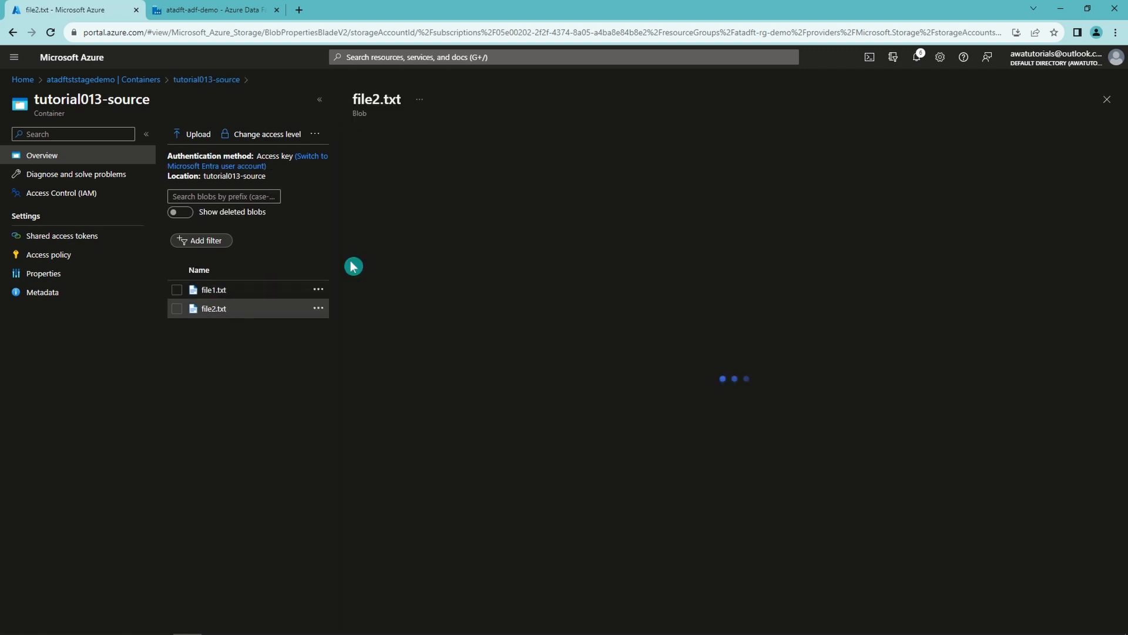
pyautogui.click(522, 165)
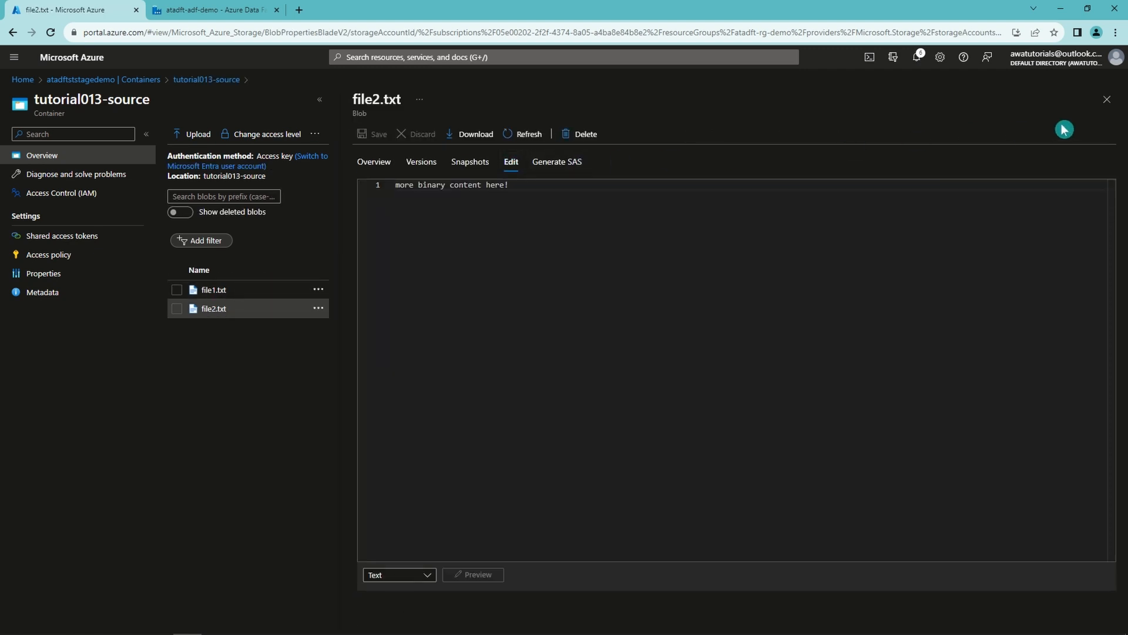
pyautogui.click(1106, 108)
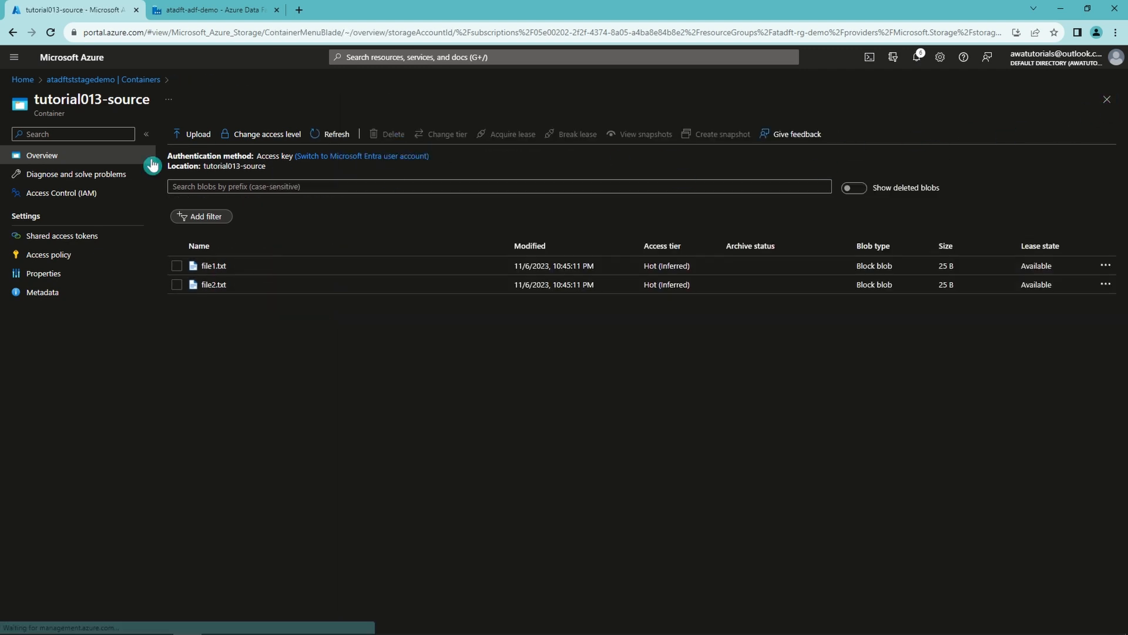
# Step: Inspect the tutorial013-sink container and the contents of pl_tutorial013_demo1_configuration.json in tutorial013-configuration, returning to the container list
pyautogui.click(140, 79)
pyautogui.click(235, 436)
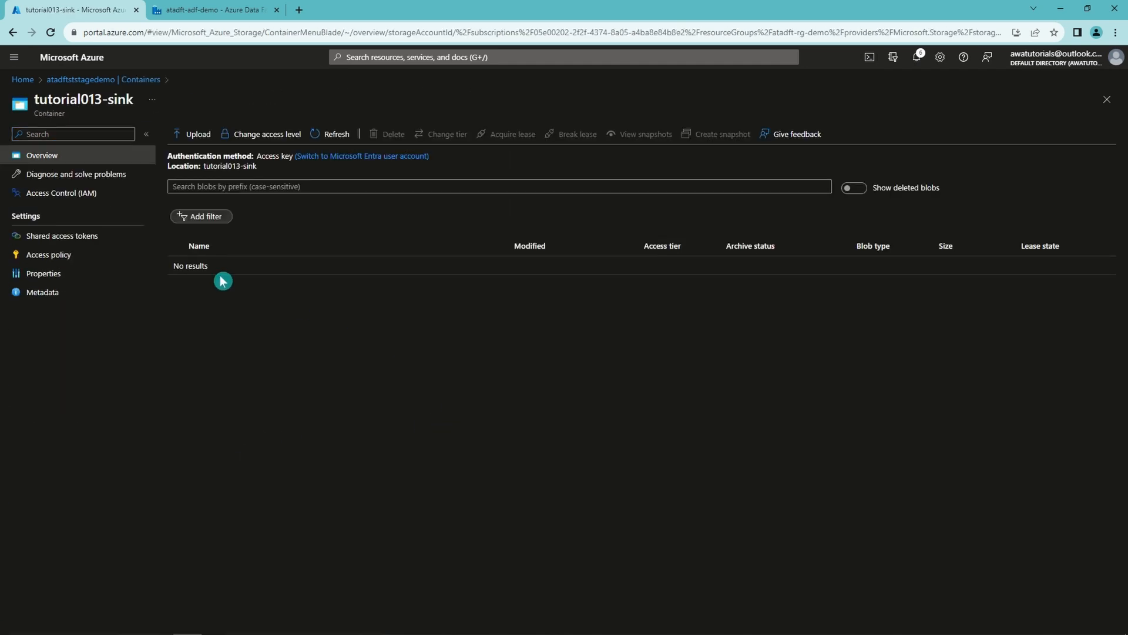
pyautogui.click(120, 86)
pyautogui.click(262, 423)
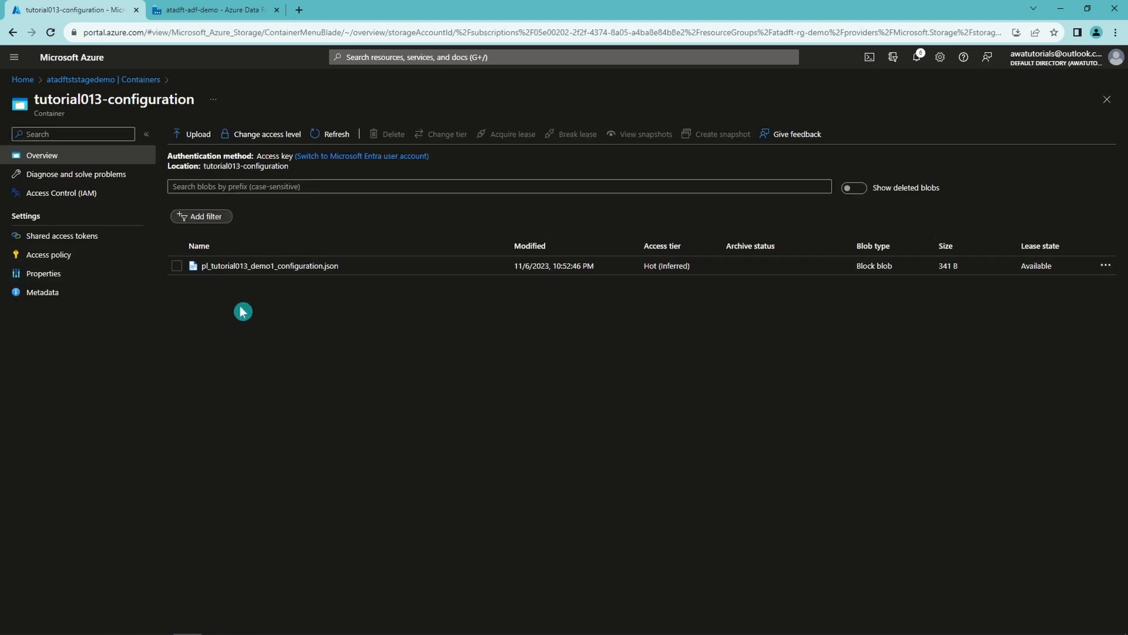
pyautogui.click(282, 267)
pyautogui.click(511, 162)
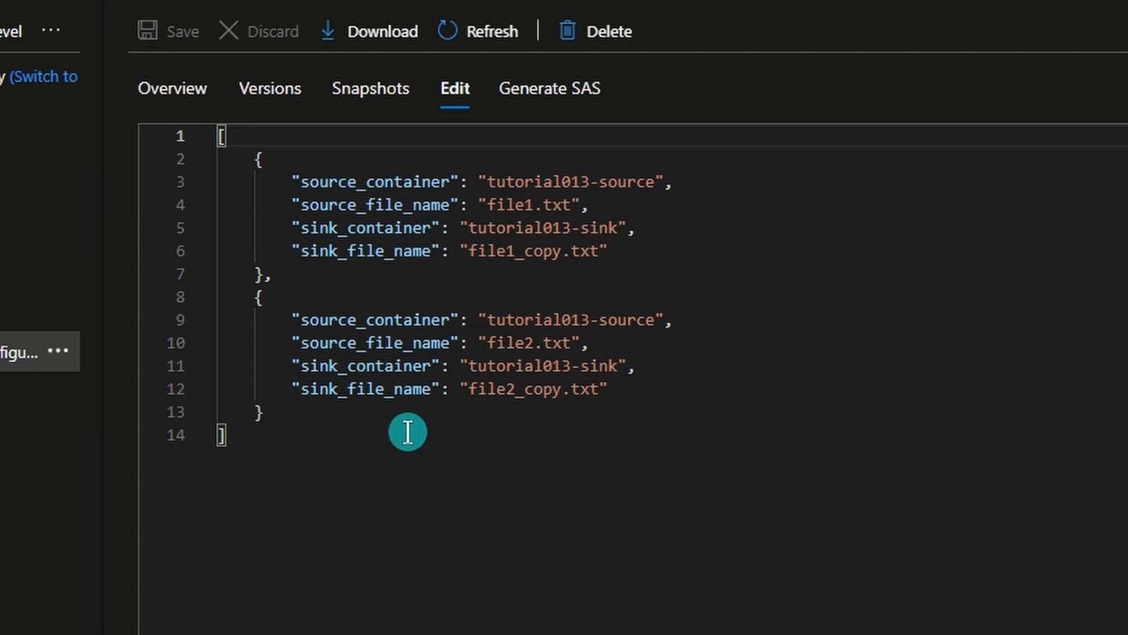
pyautogui.click(1107, 99)
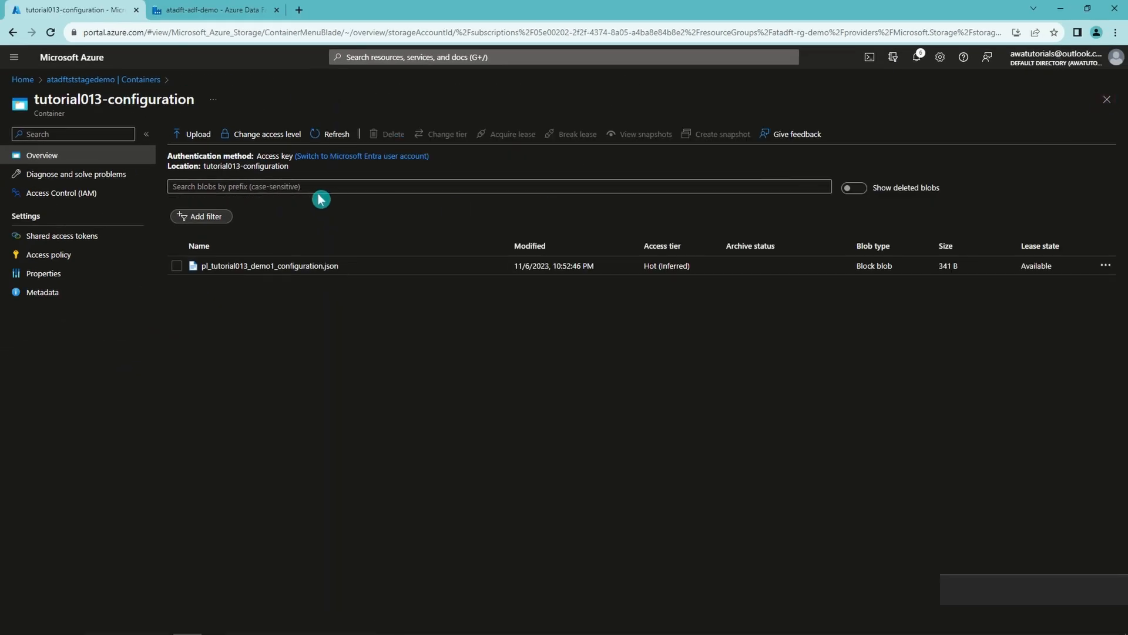
pyautogui.click(121, 80)
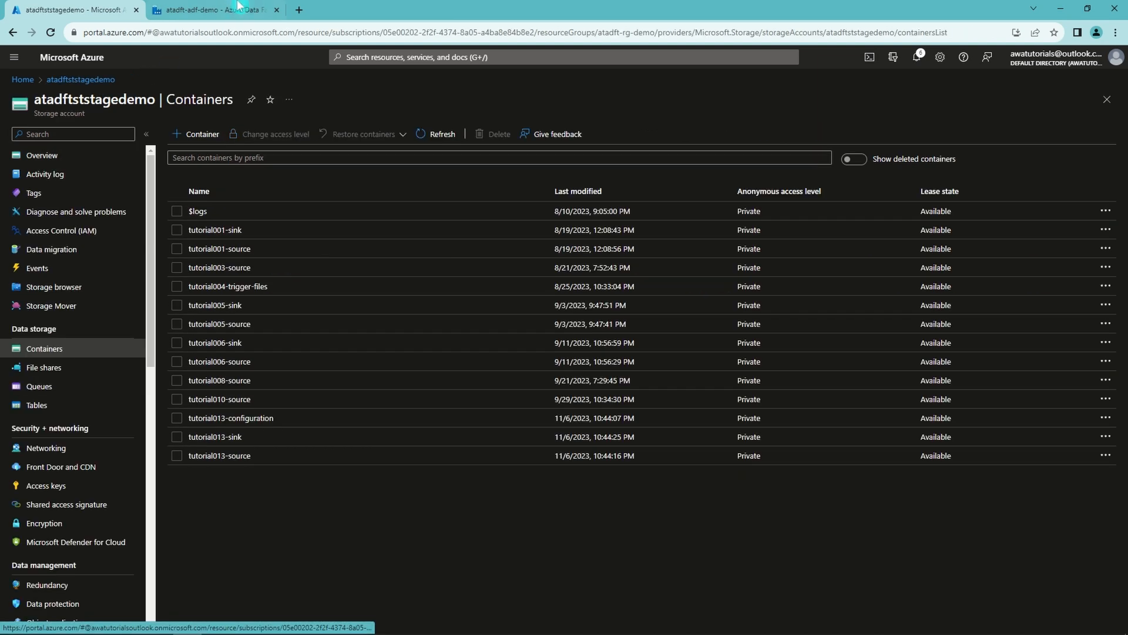
# Step: Switch to Azure Data Factory and create a pipeline folder named tutorial013
pyautogui.click(238, 9)
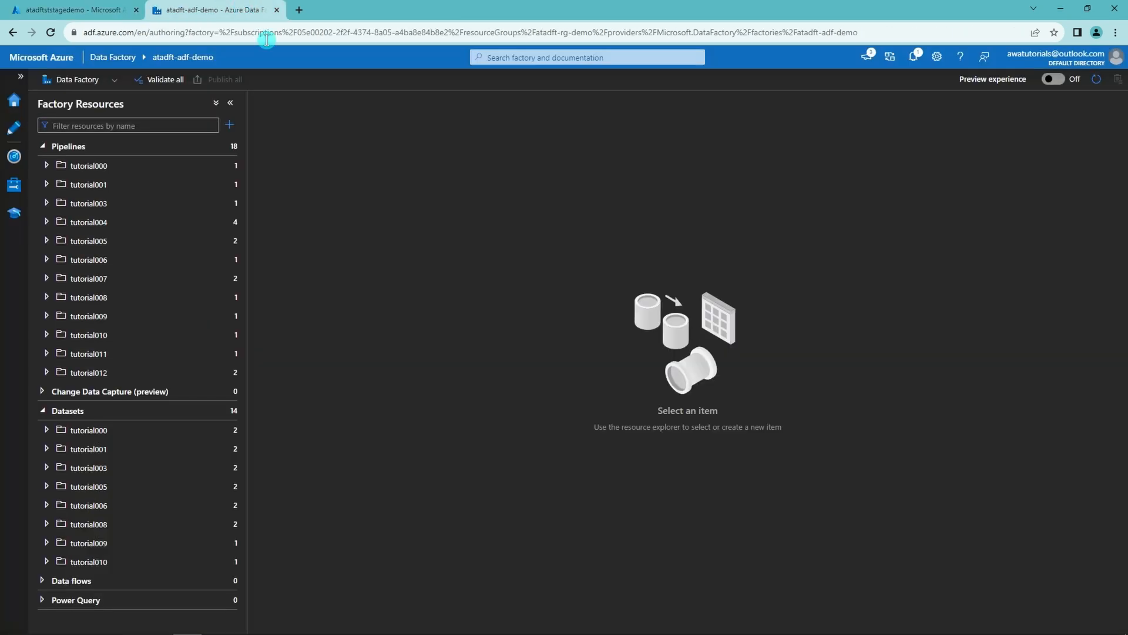
pyautogui.click(230, 147)
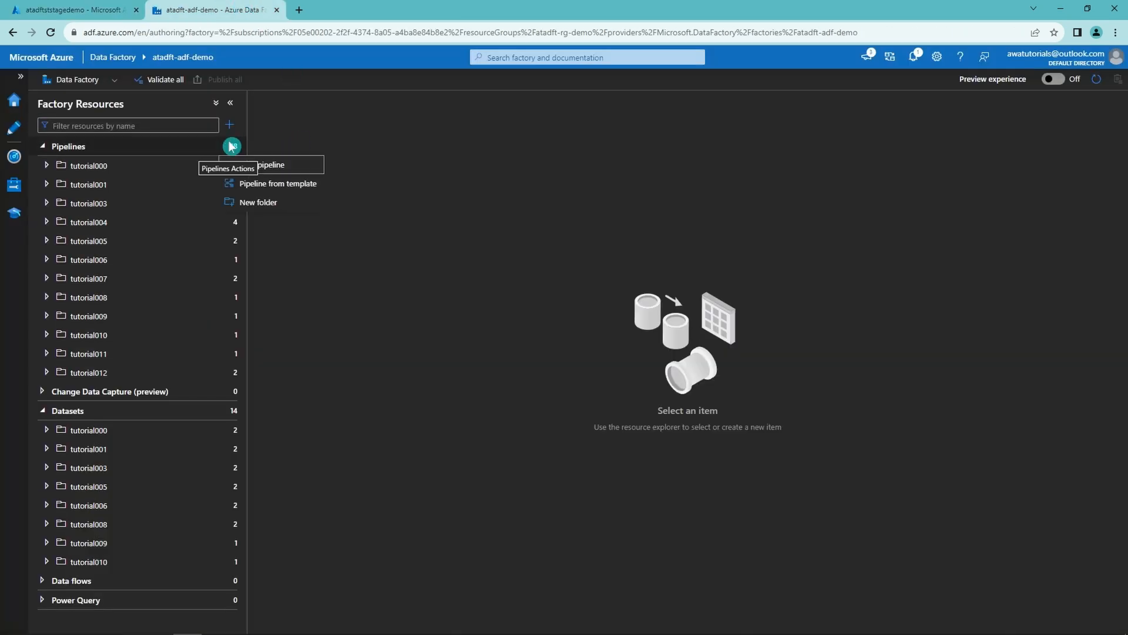
pyautogui.click(265, 201)
pyautogui.write('tutorial013')
pyautogui.click(492, 371)
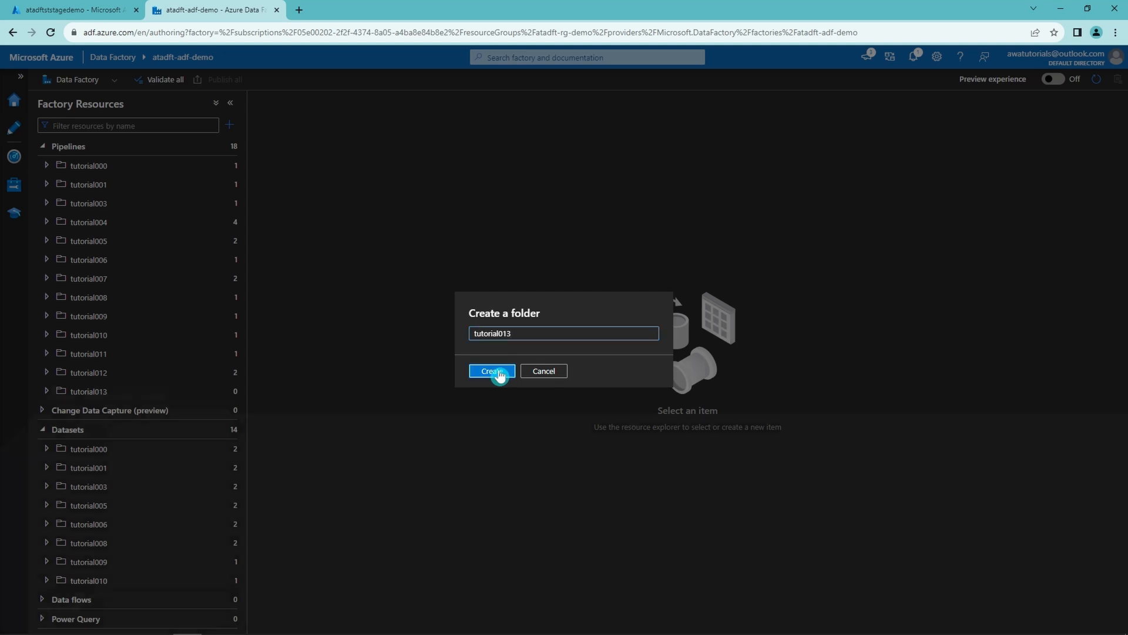
# Step: Create a pipeline in the tutorial013 folder and name it pl_tutorial013_demo1_configuration
pyautogui.click(232, 396)
pyautogui.click(206, 408)
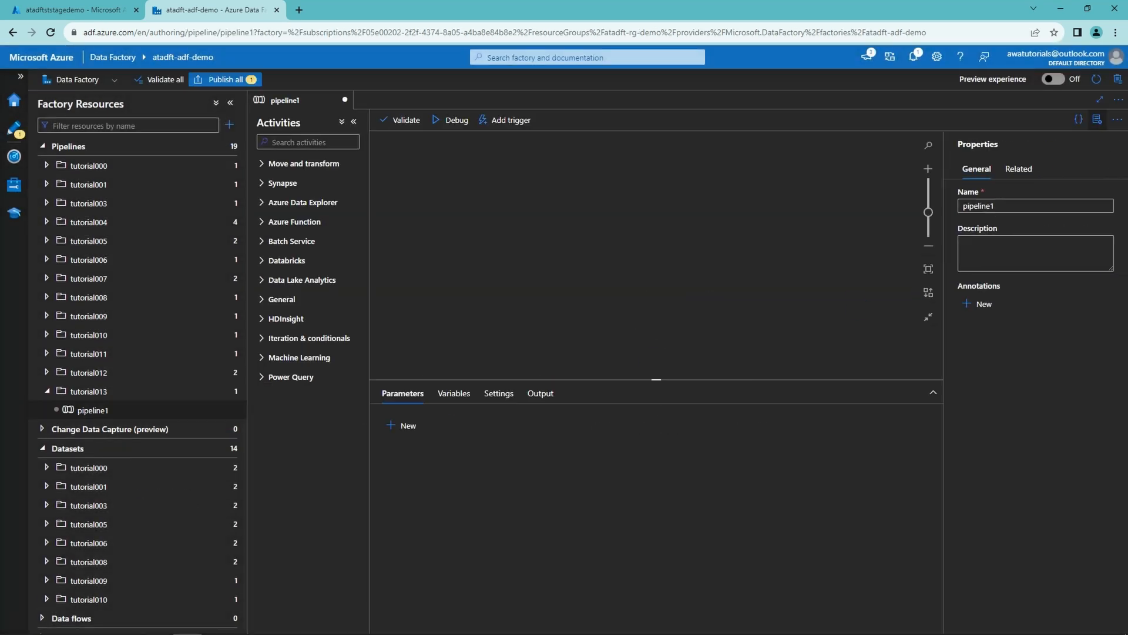
pyautogui.doubleClick(1008, 206)
pyautogui.write('pl_tutorial013_demo1_configuration')
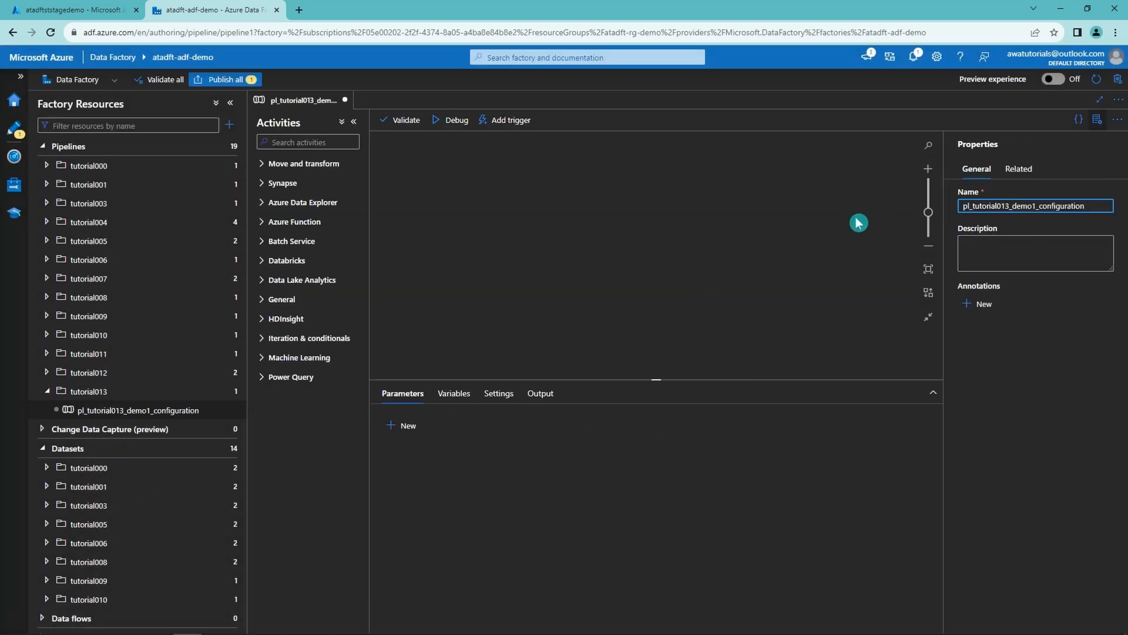
pyautogui.click(858, 222)
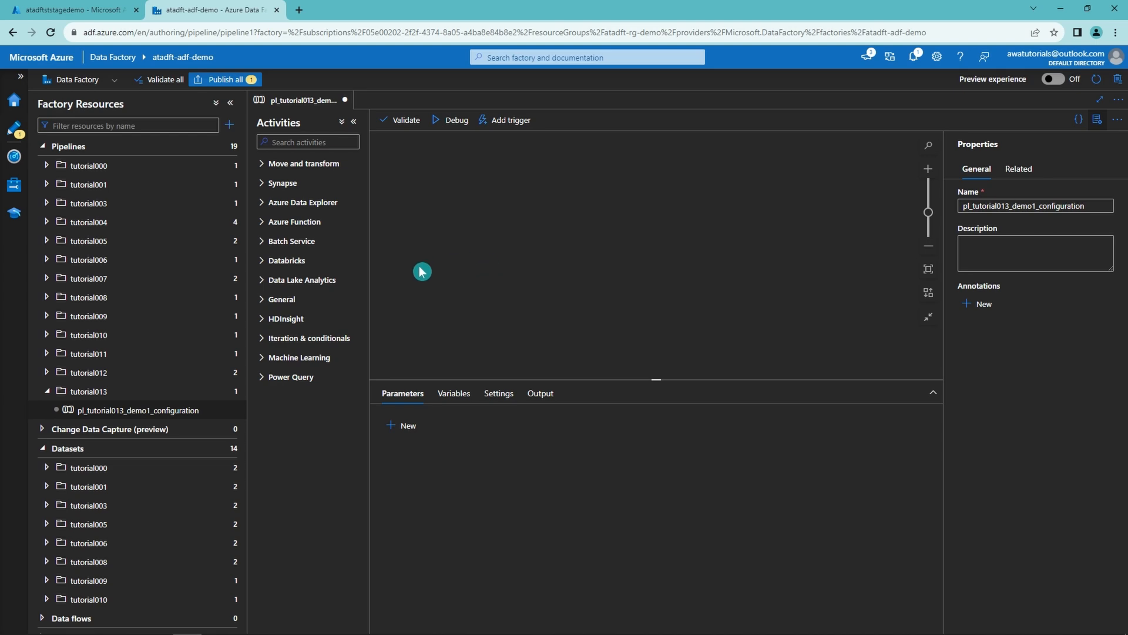
# Step: Create a dataset folder named tutorial013
pyautogui.click(233, 447)
pyautogui.click(253, 474)
pyautogui.write('tutorial013')
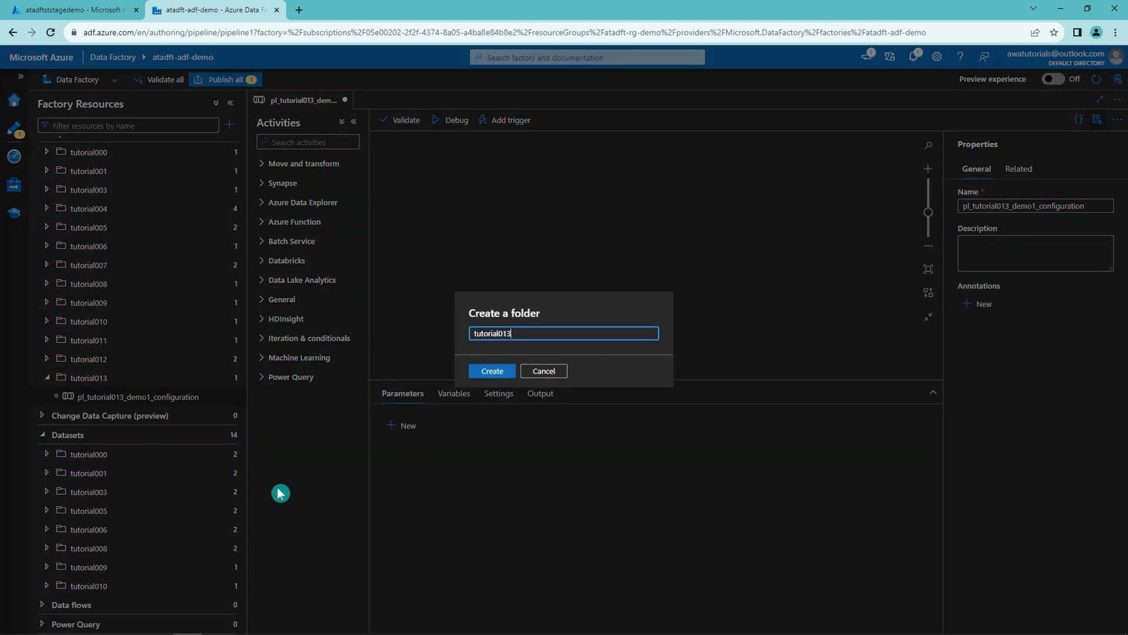
pyautogui.click(493, 370)
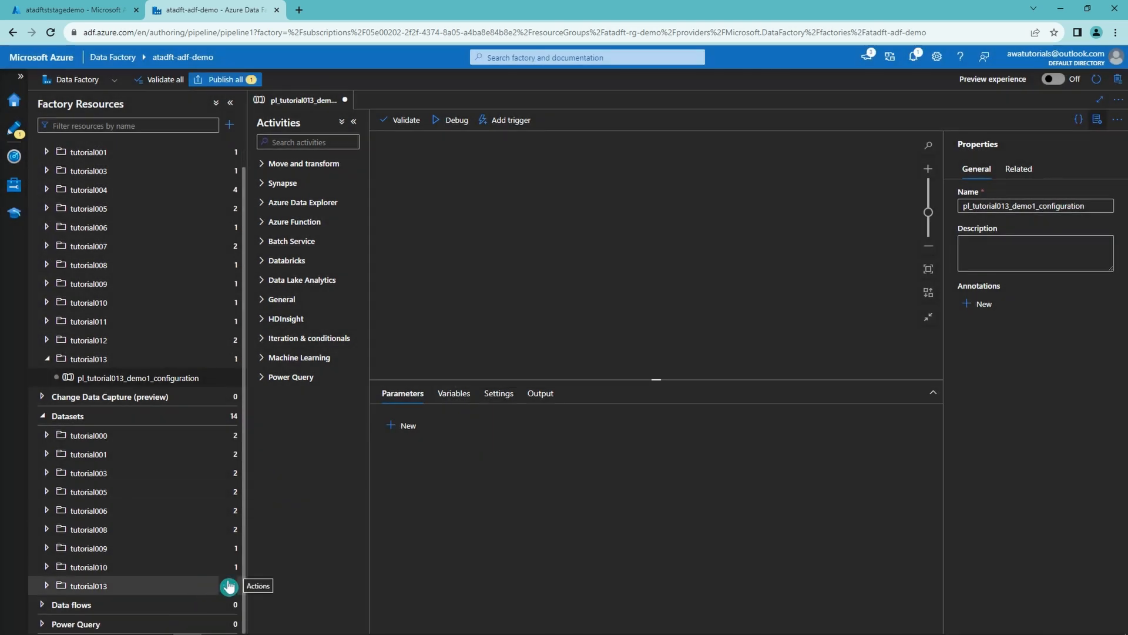
# Step: Start a new dataset in the tutorial013 dataset folder, using Azure Blob Storage and the JSON format
pyautogui.click(228, 586)
pyautogui.click(192, 495)
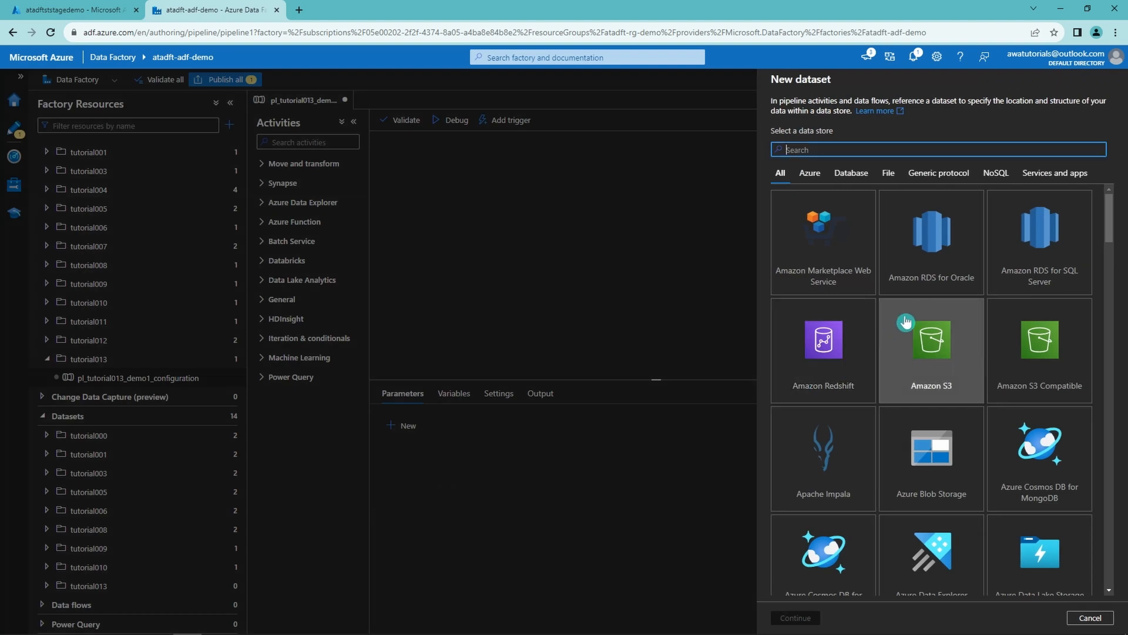
pyautogui.click(932, 450)
pyautogui.click(795, 618)
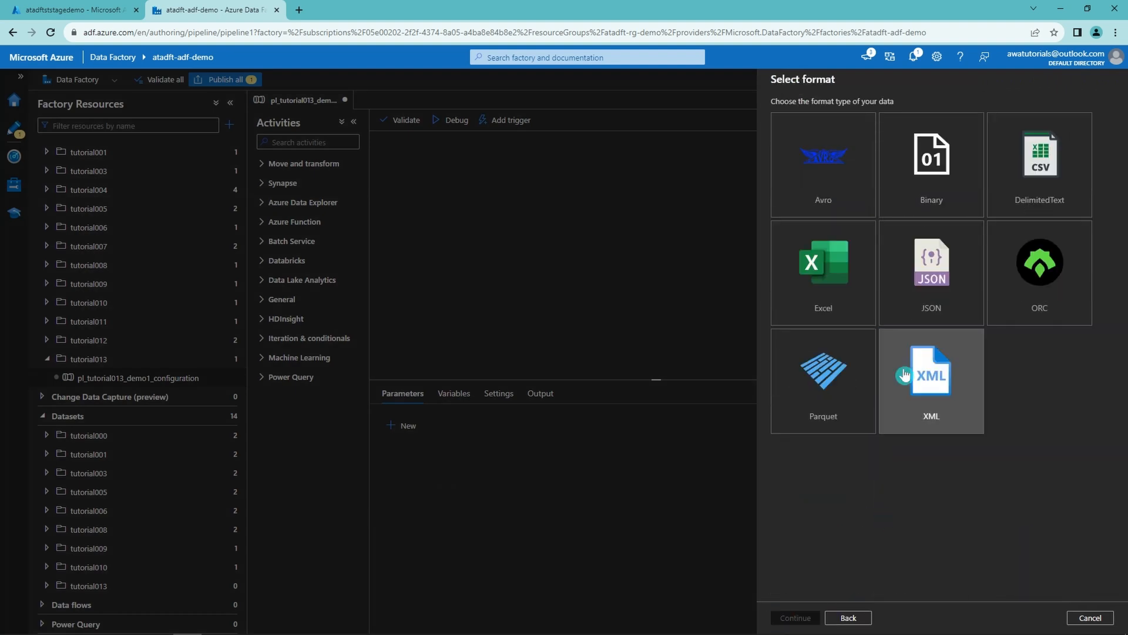
pyautogui.click(937, 273)
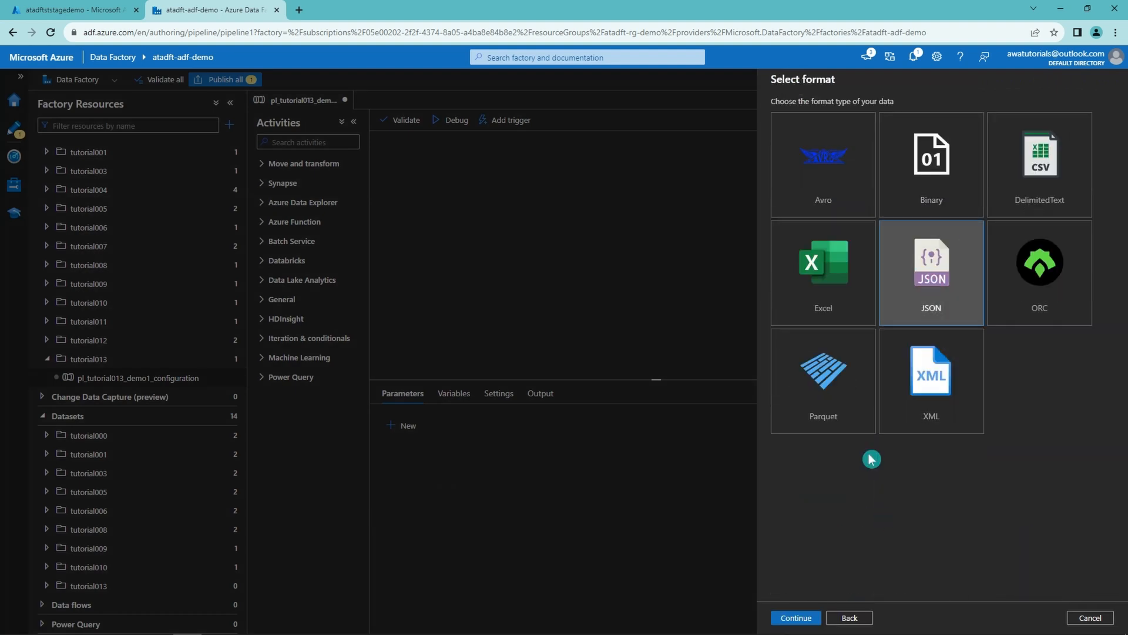
pyautogui.click(802, 618)
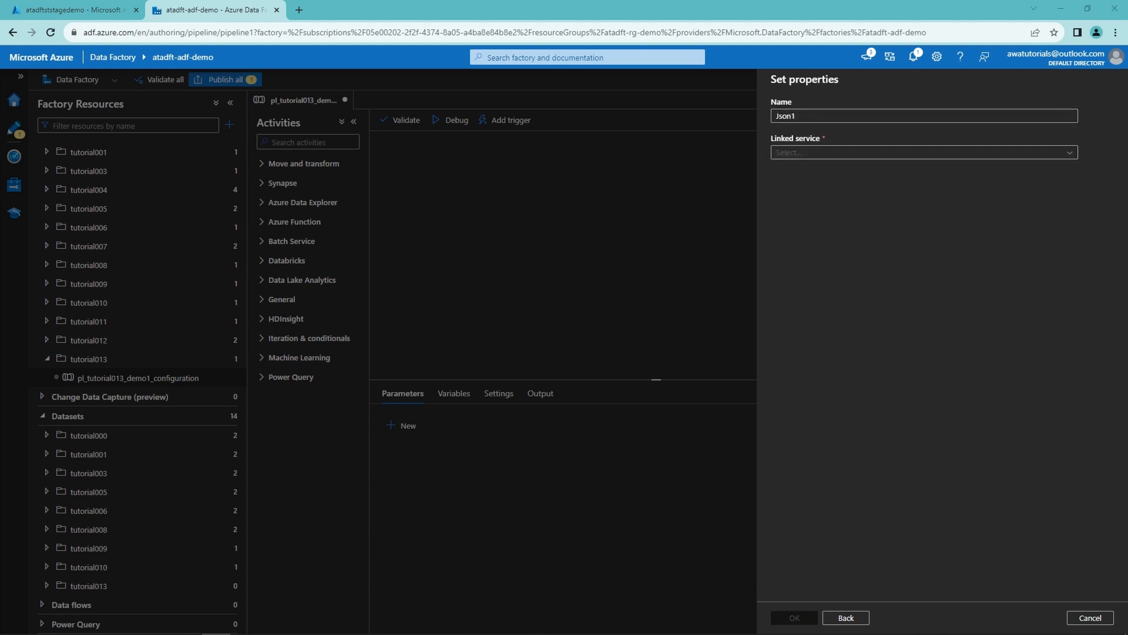
# Step: Name the JSON dataset ds_tutorial013_demo1_blob_configuration_file, assign the linked service ls_st_blob_stage and create it
pyautogui.doubleClick(788, 115)
pyautogui.hotkey('ctrl', 'v')
pyautogui.click(926, 155)
pyautogui.click(832, 207)
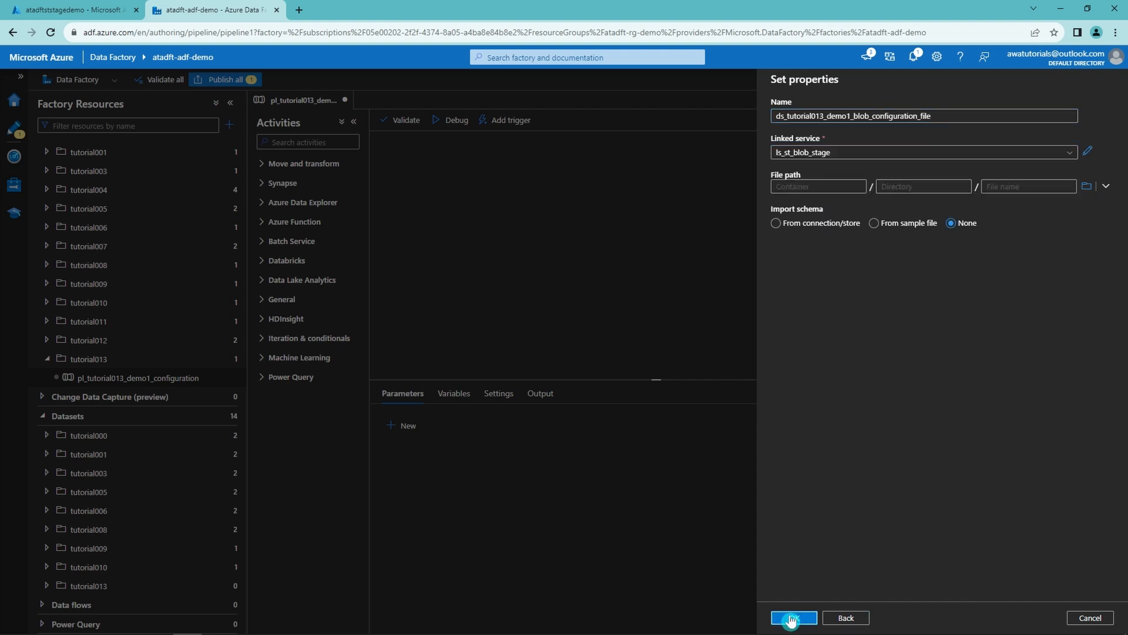
pyautogui.click(793, 617)
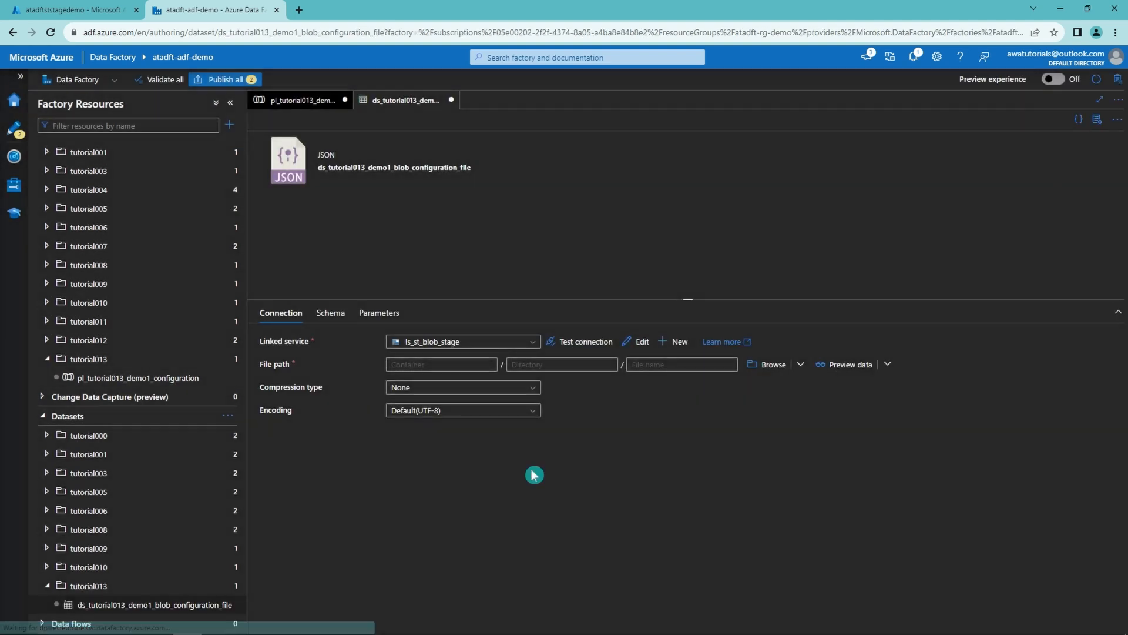
# Step: Add two string parameters, container and file_name, to the configuration file dataset
pyautogui.click(379, 313)
pyautogui.click(288, 351)
pyautogui.click(288, 352)
pyautogui.click(336, 387)
pyautogui.write('d')
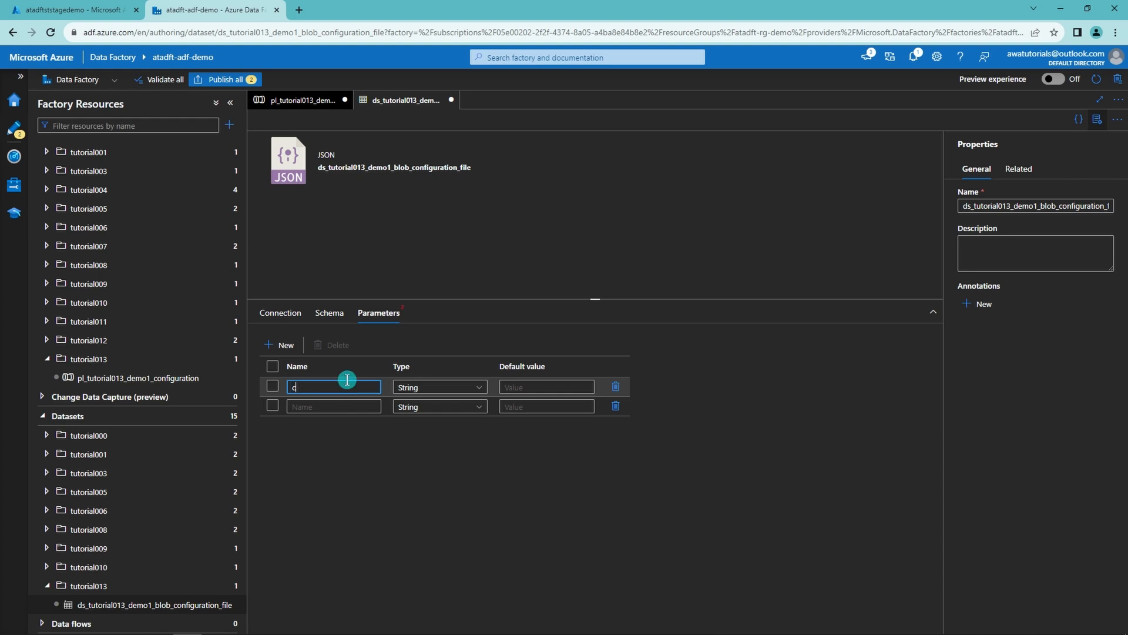
pyautogui.write('ontainer')
pyautogui.click(350, 406)
pyautogui.write('file_name')
pyautogui.click(280, 312)
pyautogui.click(447, 365)
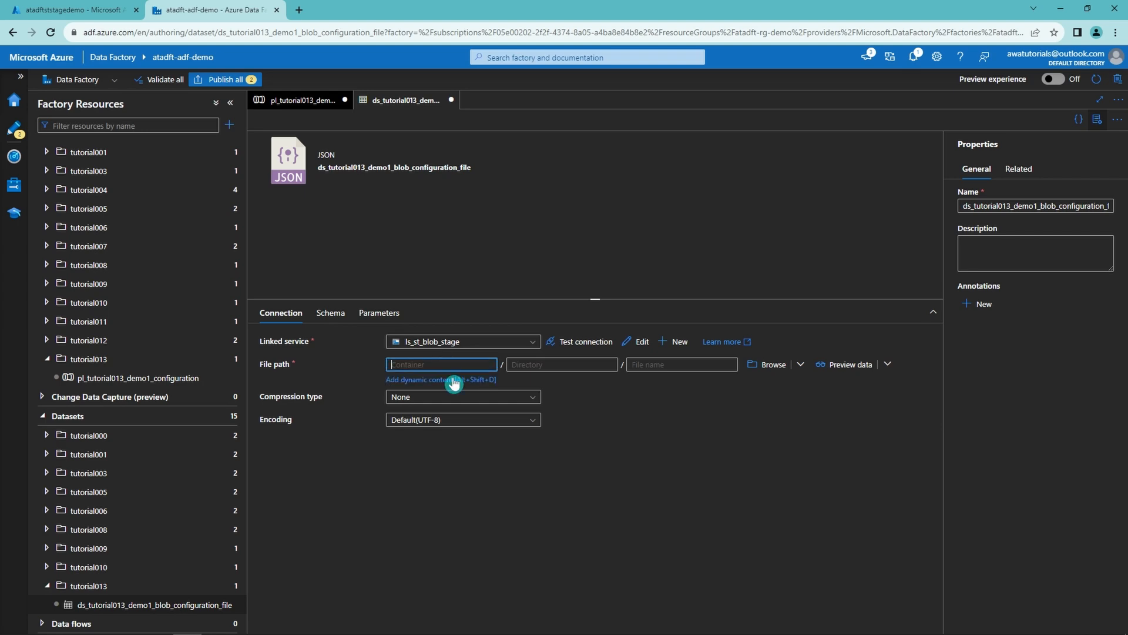
pyautogui.click(453, 378)
pyautogui.click(791, 299)
pyautogui.click(796, 614)
pyautogui.click(697, 365)
pyautogui.click(708, 380)
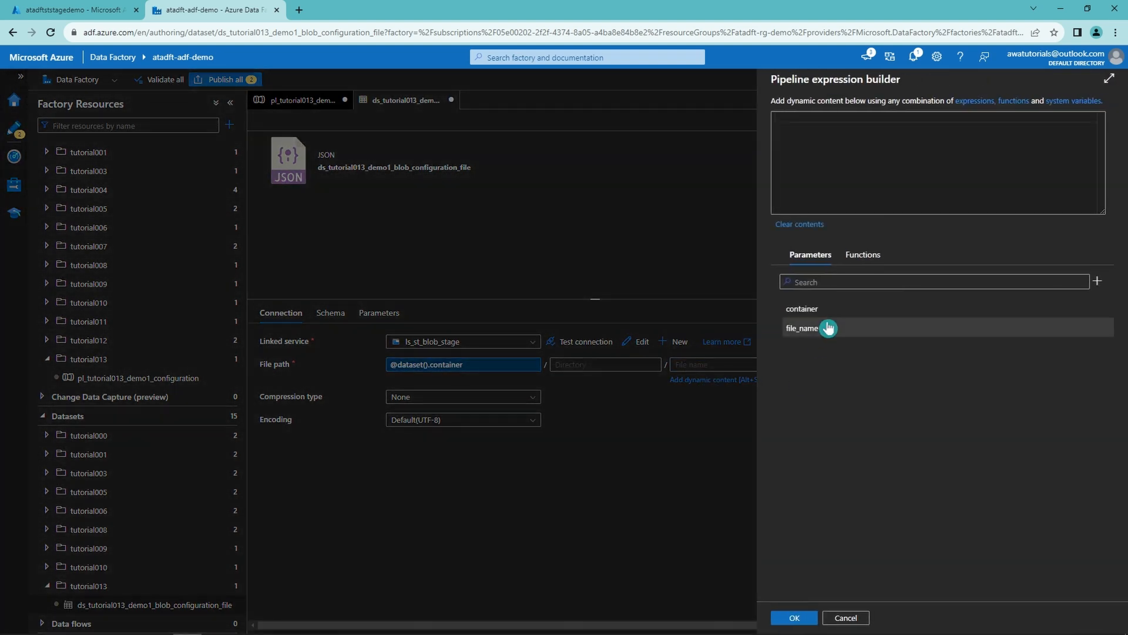
pyautogui.click(828, 328)
pyautogui.click(795, 617)
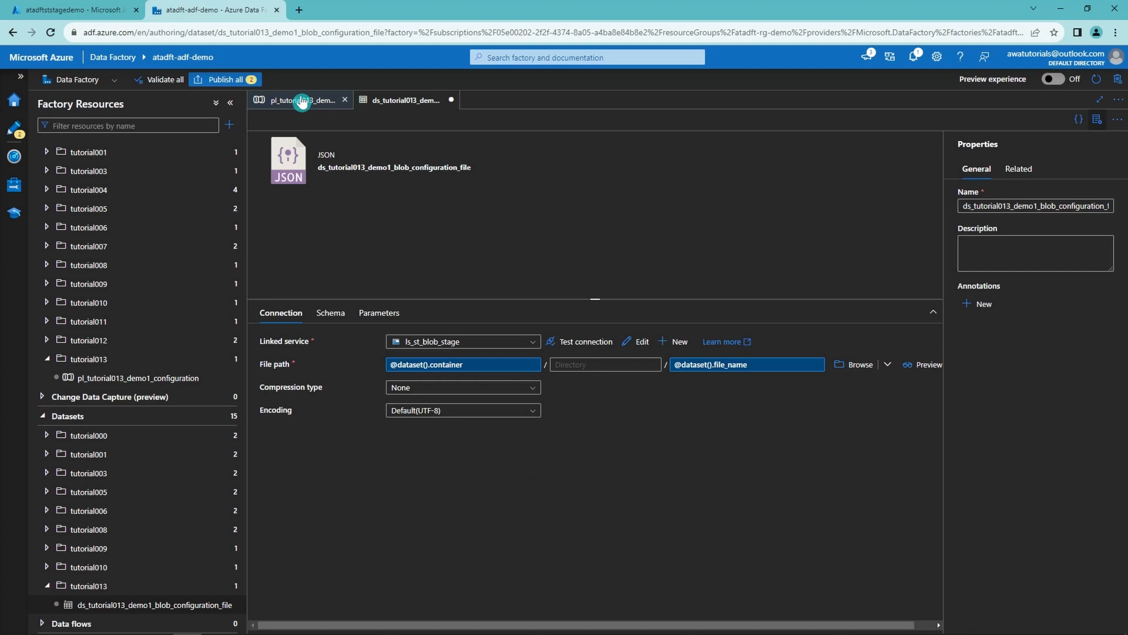
# Step: Add a Lookup activity to pl_tutorial013_demo1_configuration and name it Lookup configuration
pyautogui.click(301, 101)
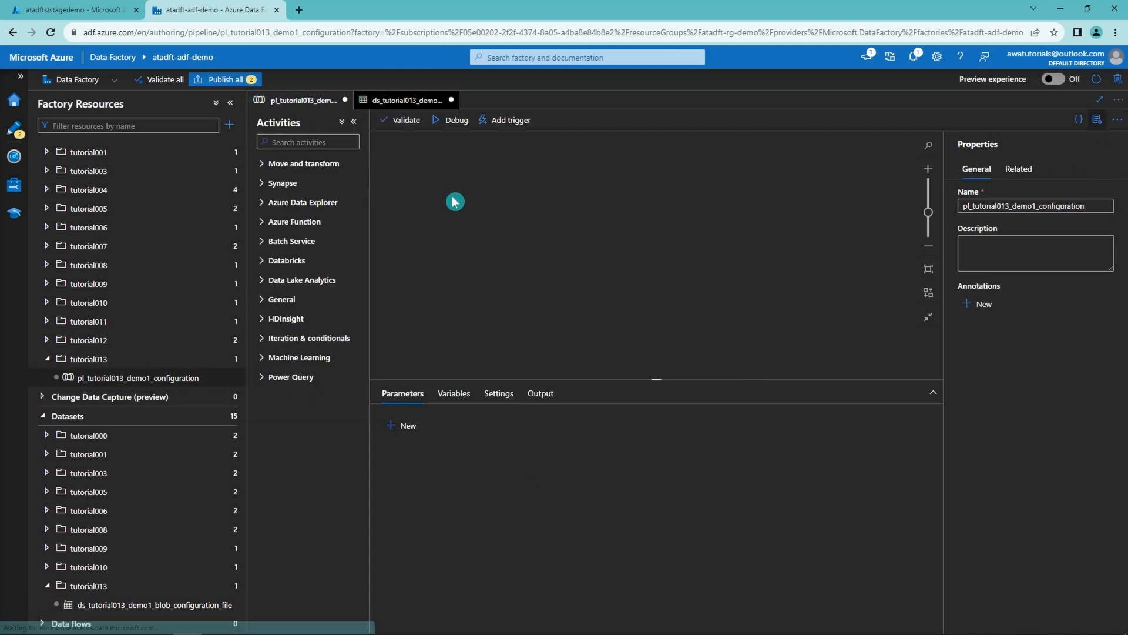
pyautogui.click(281, 301)
pyautogui.moveTo(321, 468); pyautogui.dragTo(531, 240)
pyautogui.click(557, 422)
pyautogui.press('BackSpace')
pyautogui.write('configuration')
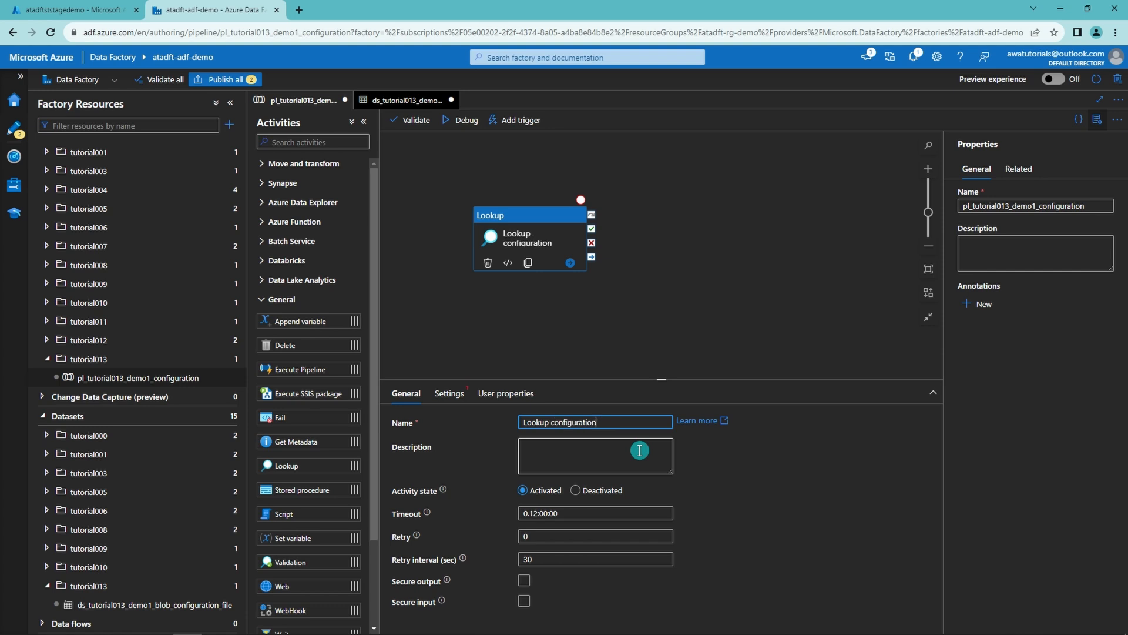
# Step: Set the Lookup's source dataset to ds_tutorial013_demo1_blob_configuration_file and turn off First row only
pyautogui.click(449, 393)
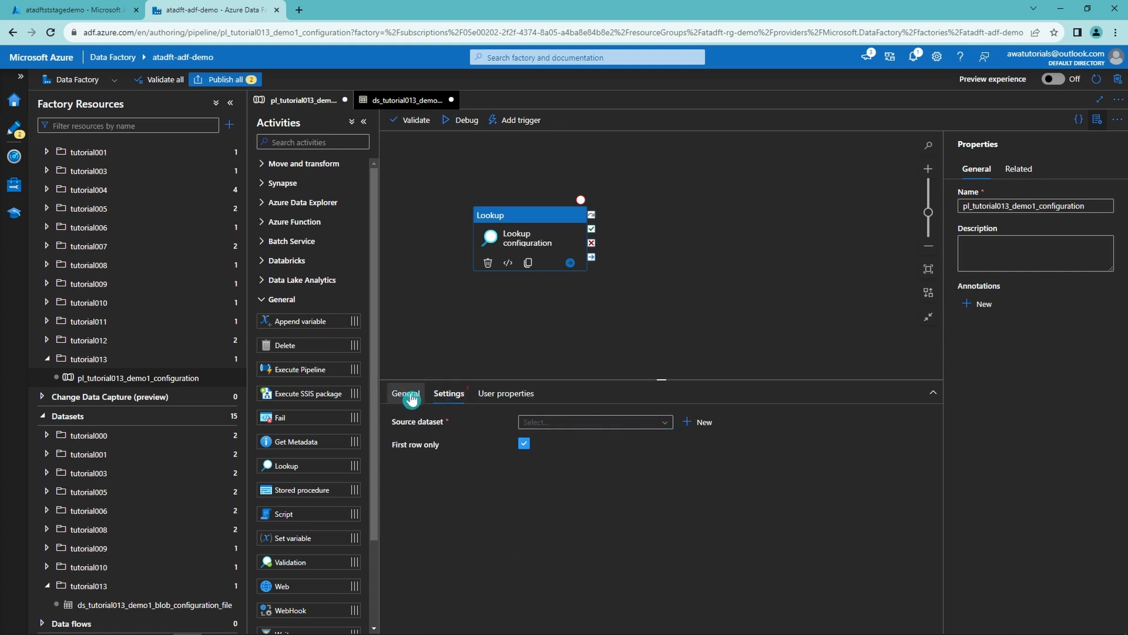
pyautogui.click(568, 422)
pyautogui.write('000')
pyautogui.press('BackSpace')
pyautogui.press('BackSpace')
pyautogui.write('13')
pyautogui.click(593, 462)
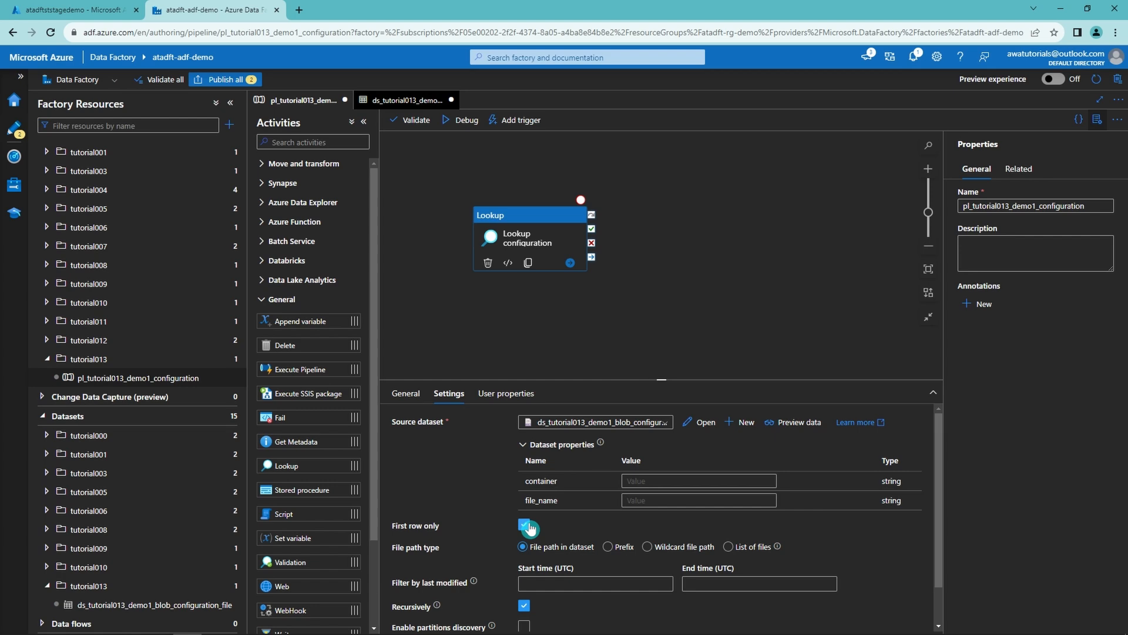
pyautogui.click(531, 528)
# Step: Set the Lookup's dataset properties: container to tutorial013-configuration and file_name to pl_tutorial013_demo1_configuration.json
pyautogui.click(688, 481)
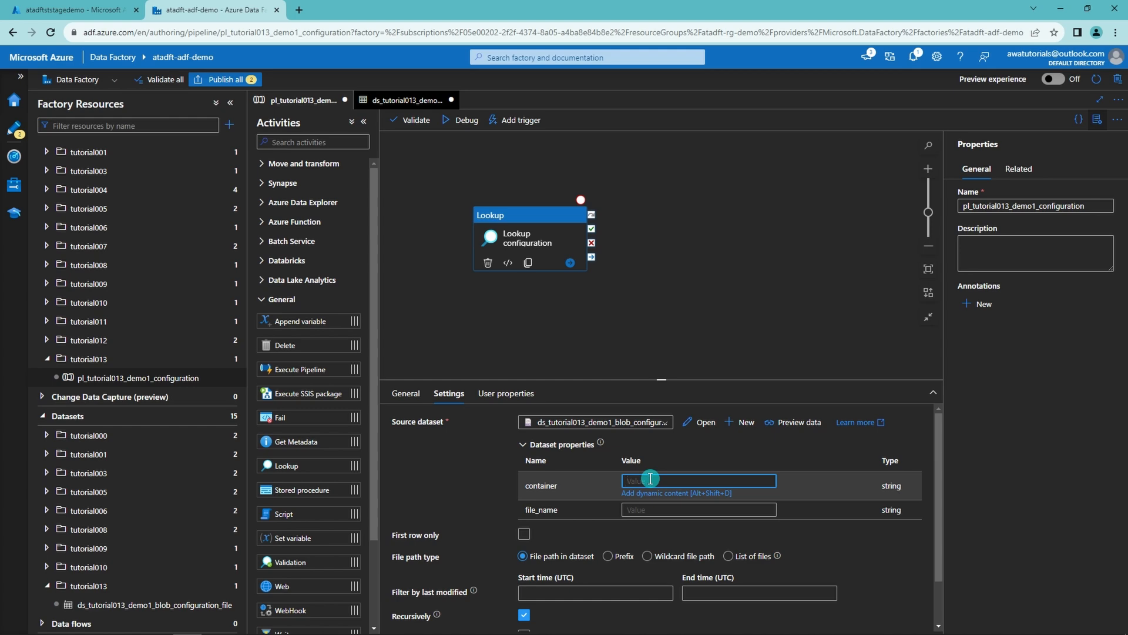
pyautogui.hotkey('alt', 'Tab')
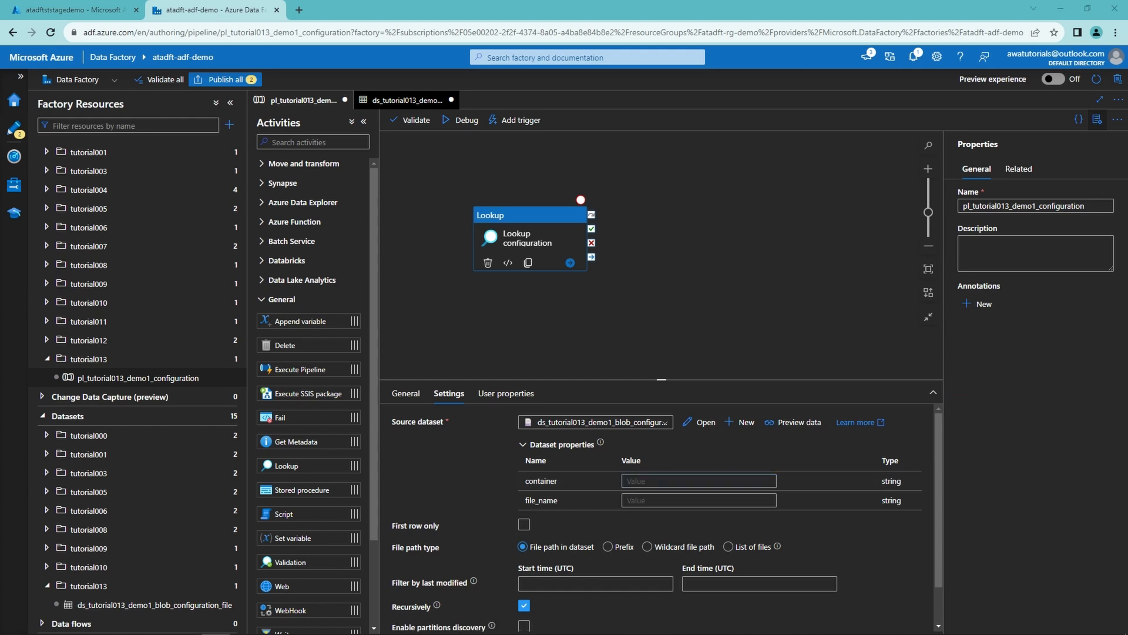
pyautogui.click(669, 481)
pyautogui.write('tutorial013-configuration')
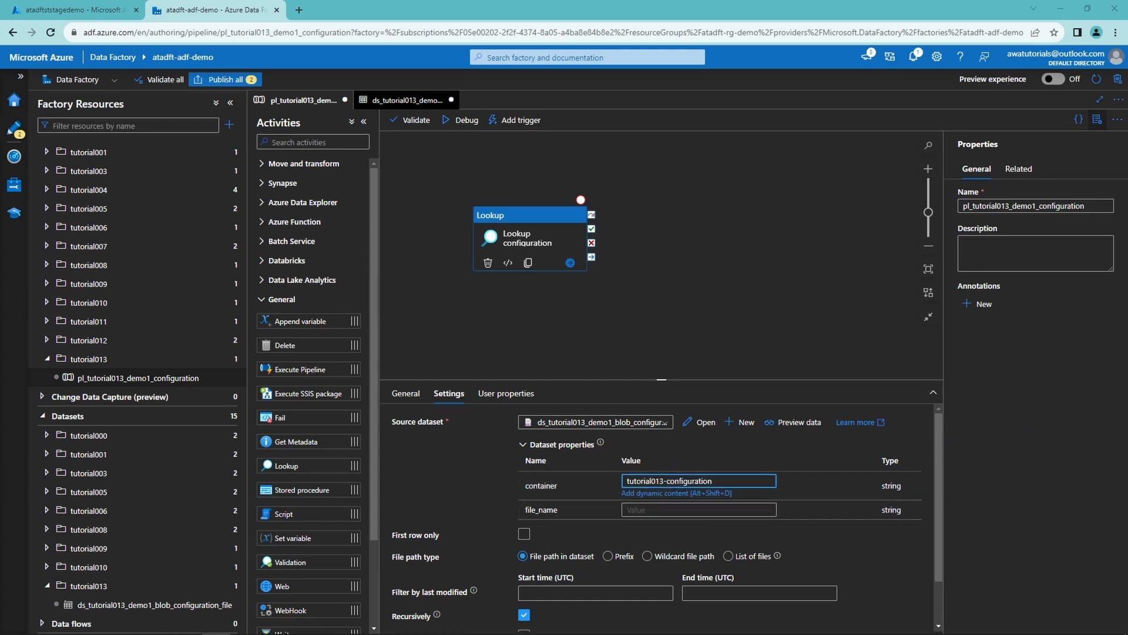
pyautogui.hotkey('alt', 'Tab')
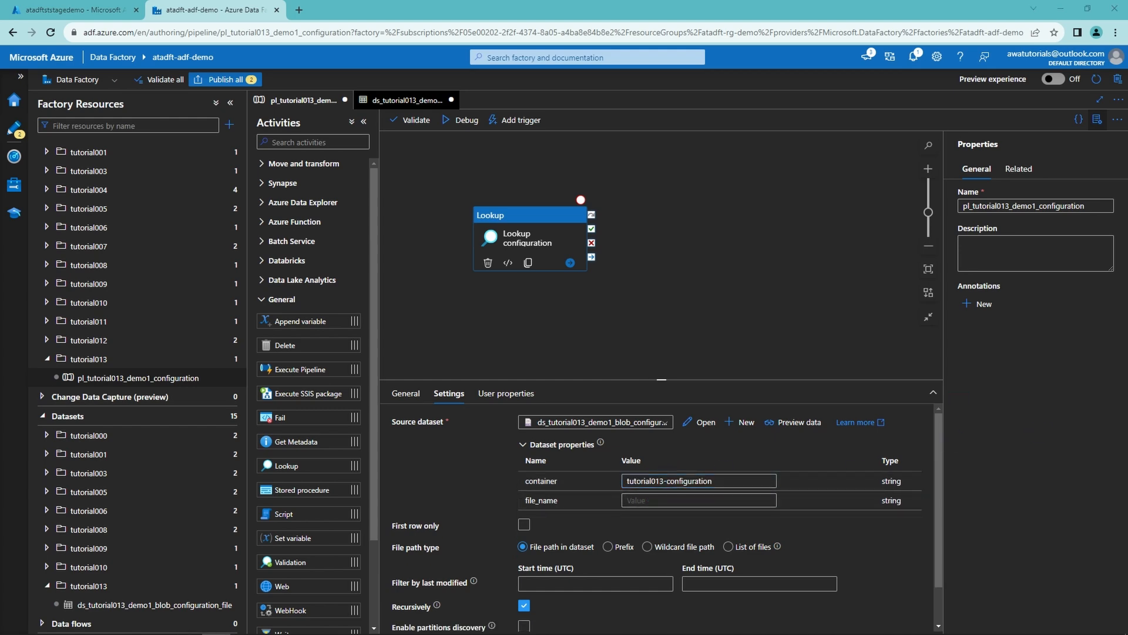
pyautogui.click(669, 500)
pyautogui.write('pl_tutorial013_demo1_configuration.json')
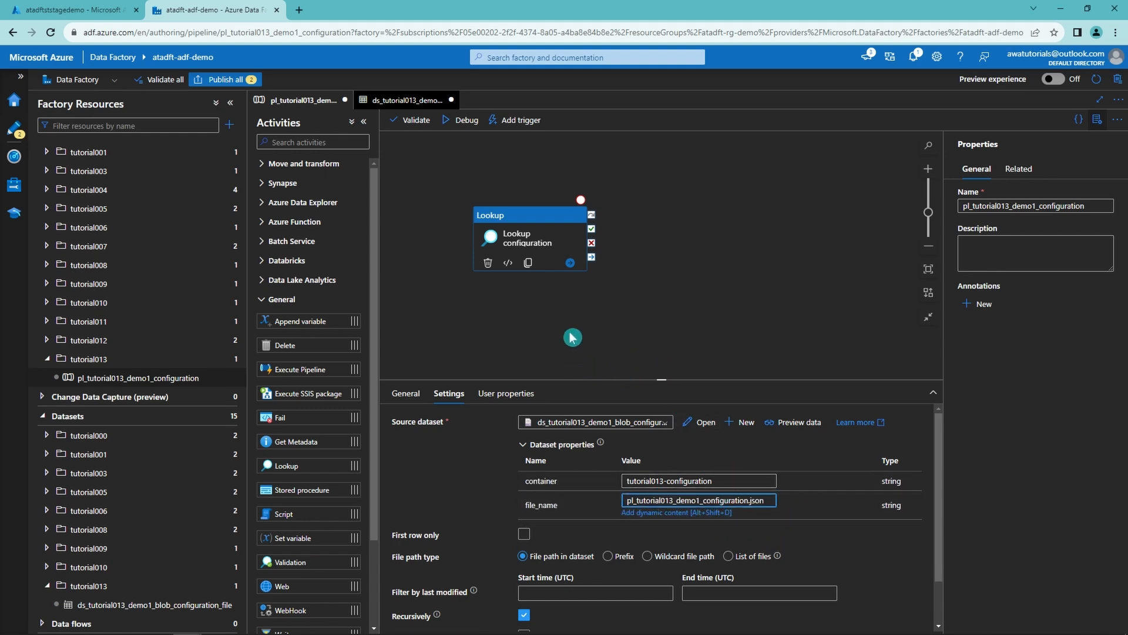
# Step: Run the pl_tutorial013_demo1_configuration pipeline in debug mode
pyautogui.click(486, 173)
pyautogui.click(456, 143)
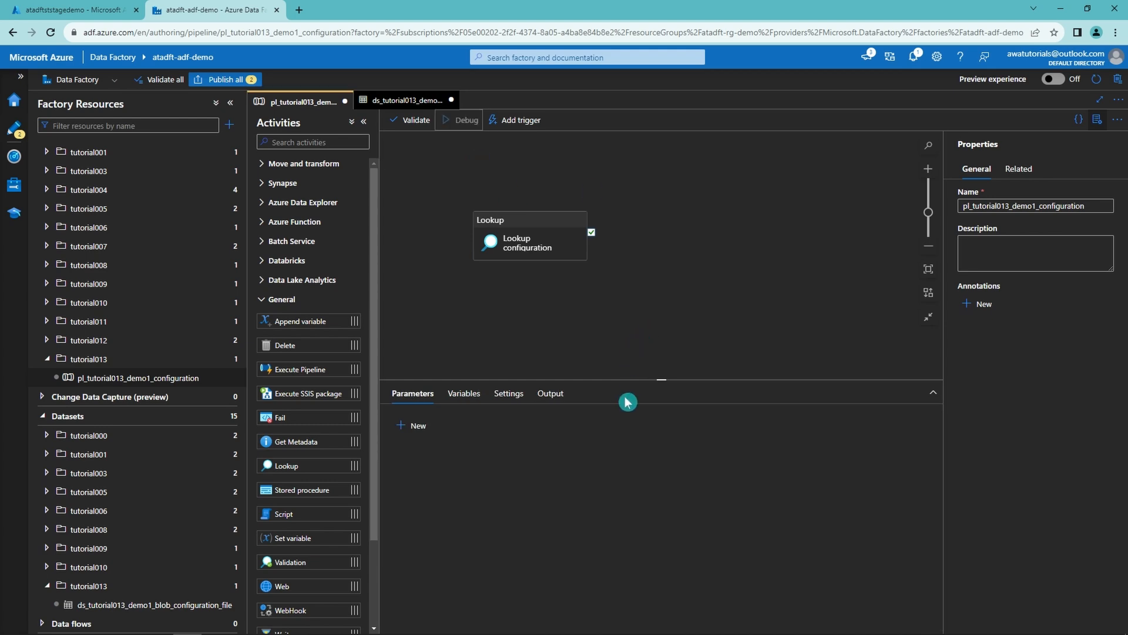
pyautogui.moveTo(652, 423)
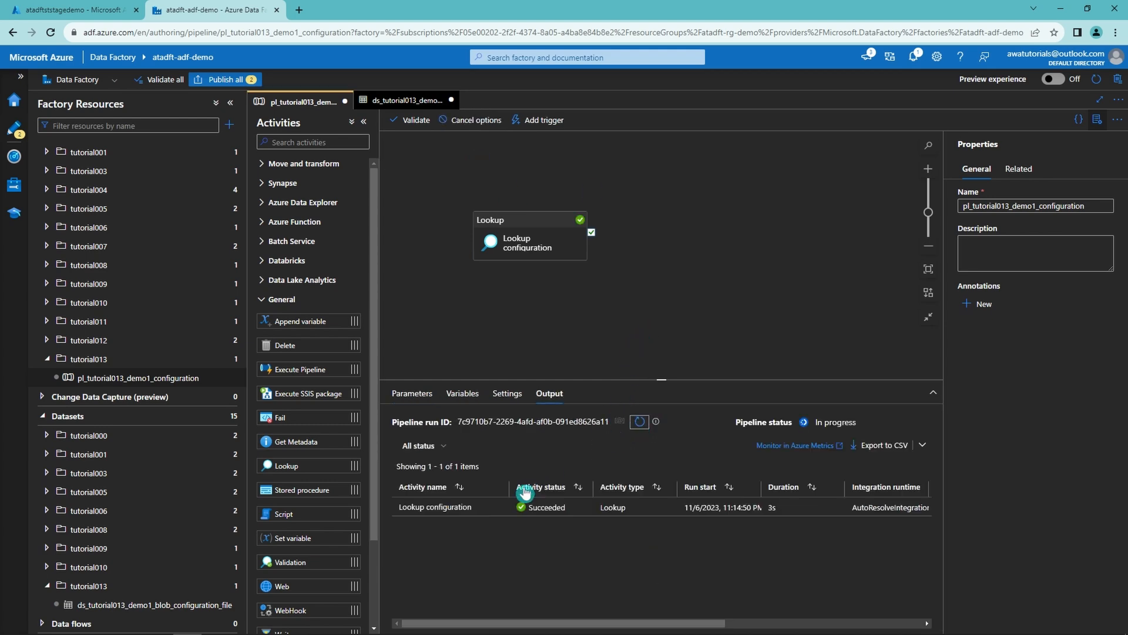
# Step: Examine the source and sink entries in the Lookup configuration activity's debug output
pyautogui.click(498, 507)
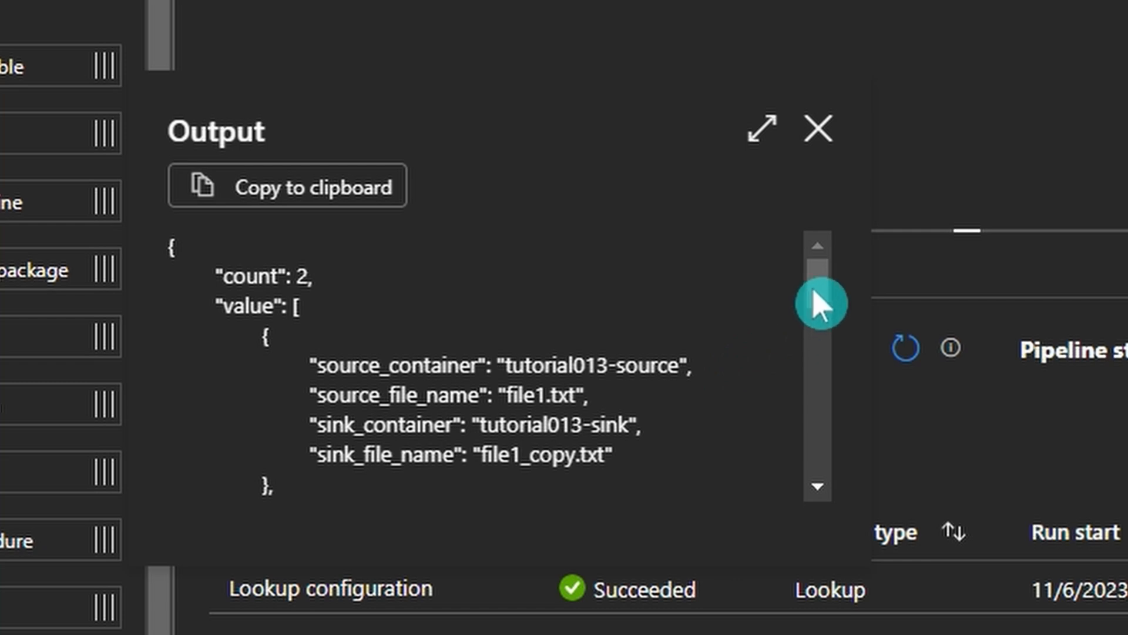
pyautogui.moveTo(735, 330); pyautogui.dragTo(736, 340)
pyautogui.moveTo(820, 316)
pyautogui.mouseDown()
pyautogui.moveTo(821, 300)
pyautogui.moveTo(818, 345)
pyautogui.moveTo(817, 308)
pyautogui.mouseUp()
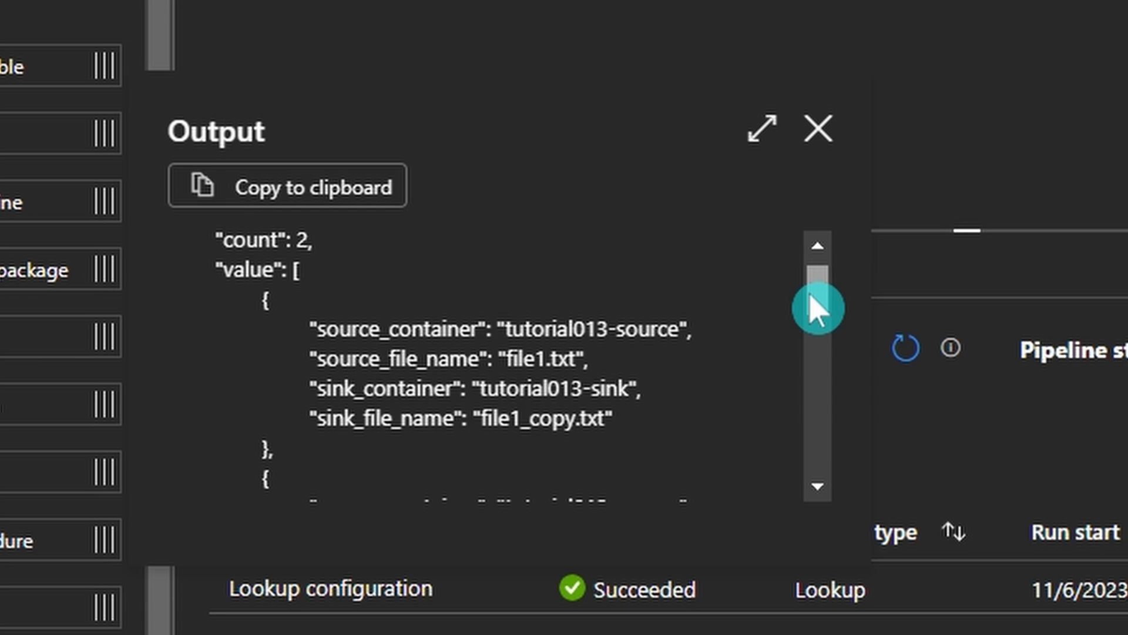
pyautogui.moveTo(818, 308); pyautogui.dragTo(813, 299)
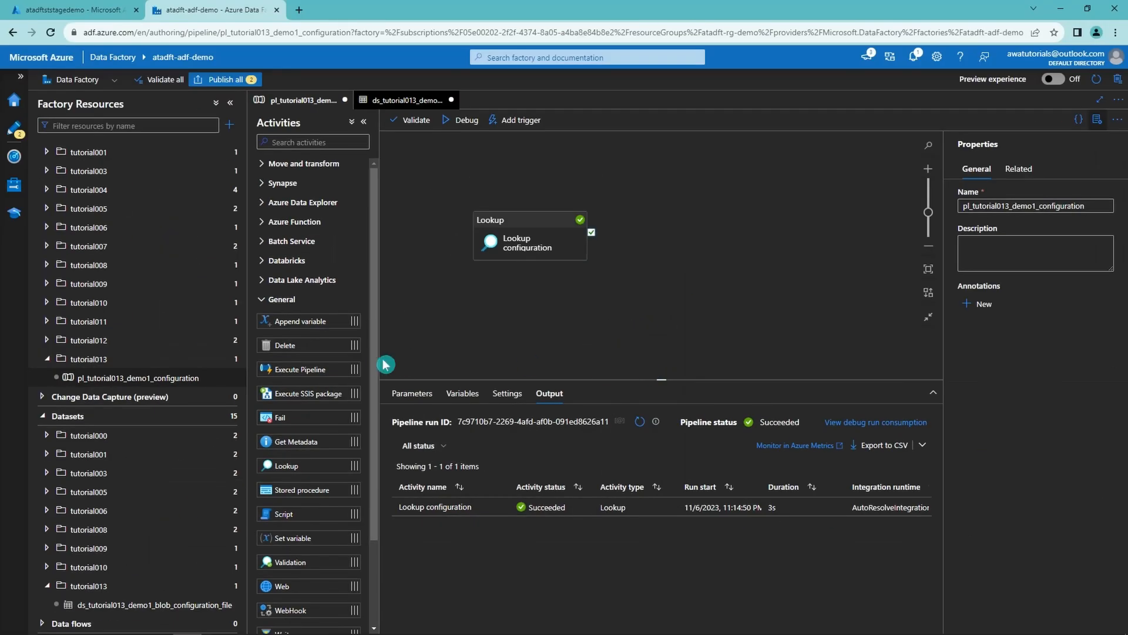
# Step: Add a ForEach activity beside the Lookup and connect the Lookup's success output to it
pyautogui.scroll(-2, 320, 429)
pyautogui.scroll(1, 318, 403)
pyautogui.scroll(-1, 318, 403)
pyautogui.click(337, 573)
pyautogui.scroll(-2, 318, 496)
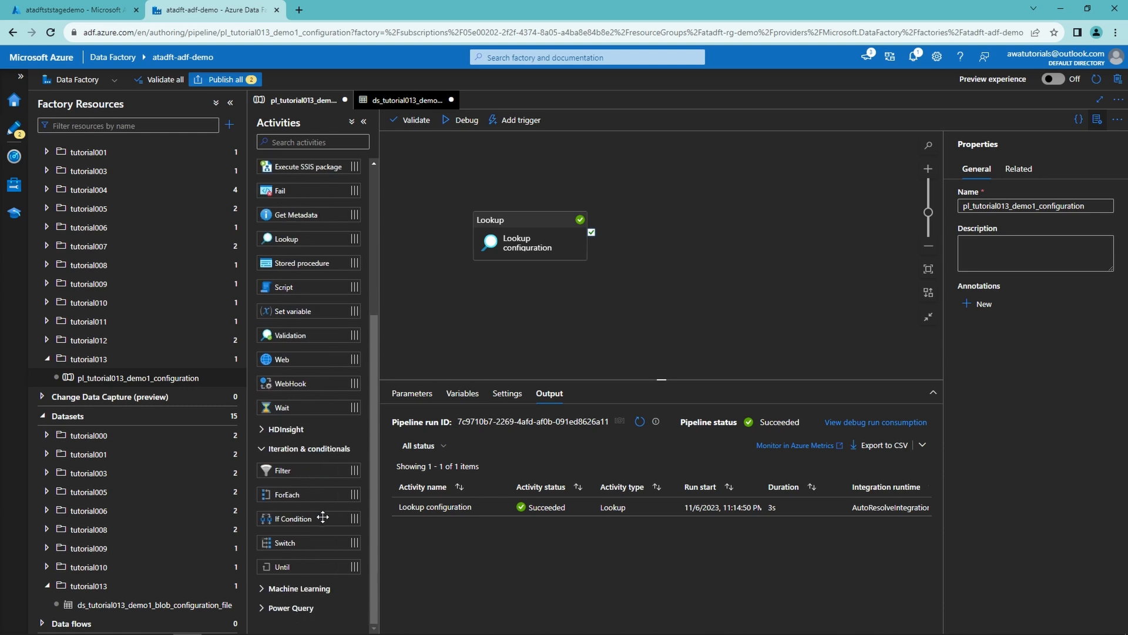
pyautogui.moveTo(318, 496)
pyautogui.mouseDown()
pyautogui.moveTo(729, 223)
pyautogui.moveTo(713, 239)
pyautogui.moveTo(705, 213)
pyautogui.mouseUp()
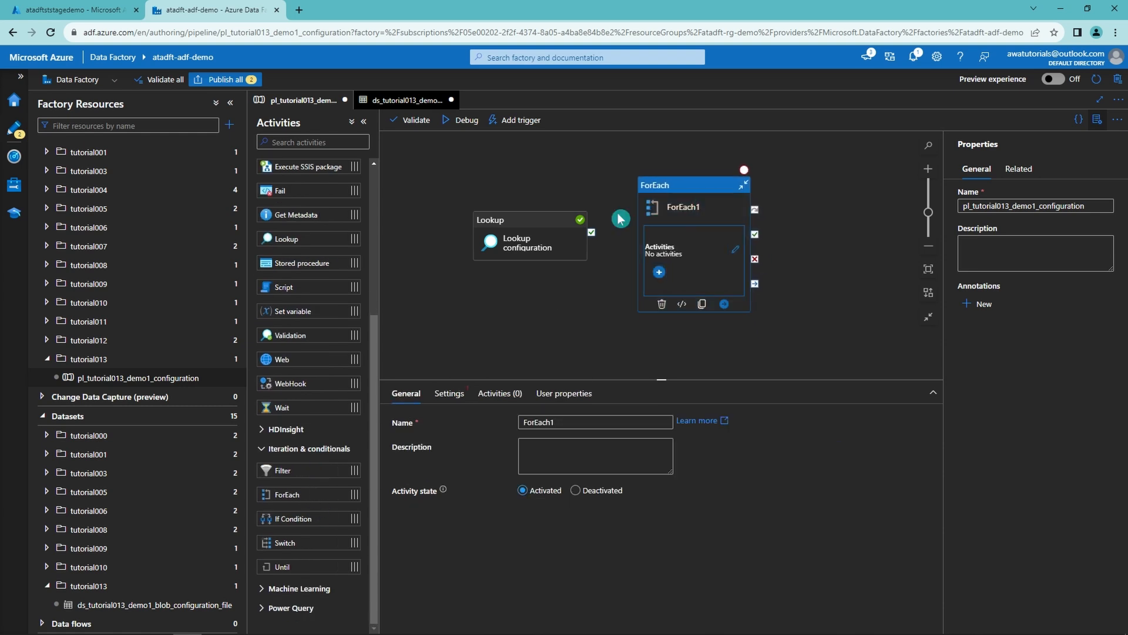
pyautogui.moveTo(592, 234); pyautogui.dragTo(709, 228)
# Step: Rename the ForEach activity to ForEach configuration
pyautogui.click(706, 212)
pyautogui.click(554, 420)
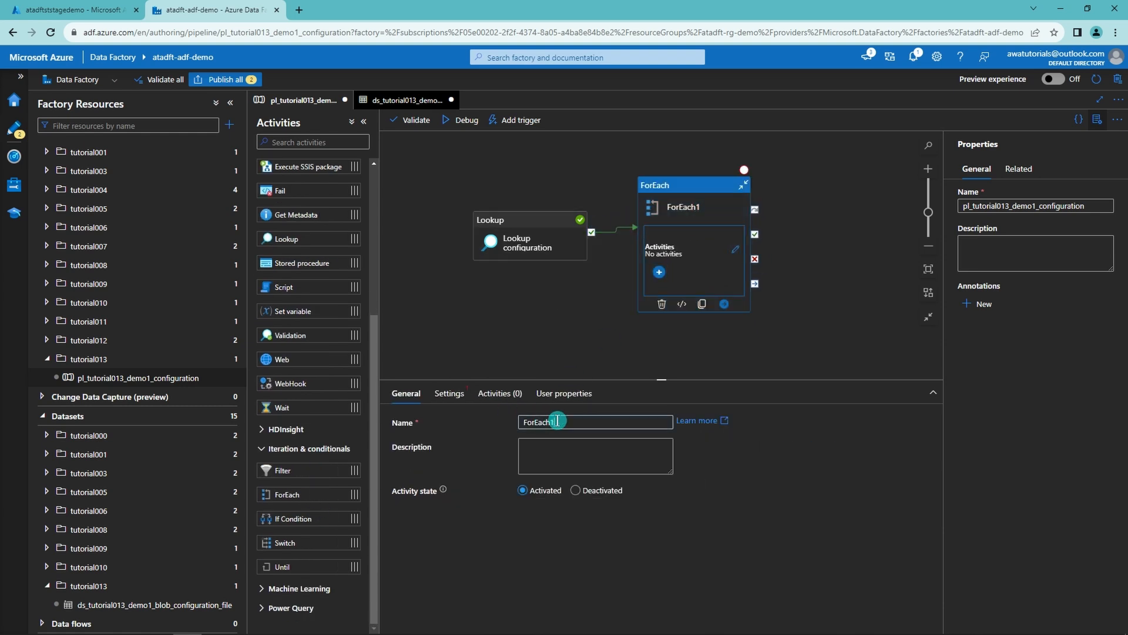
pyautogui.press('BackSpace')
pyautogui.write('configuration')
pyautogui.click(449, 393)
pyautogui.click(553, 472)
pyautogui.click(559, 503)
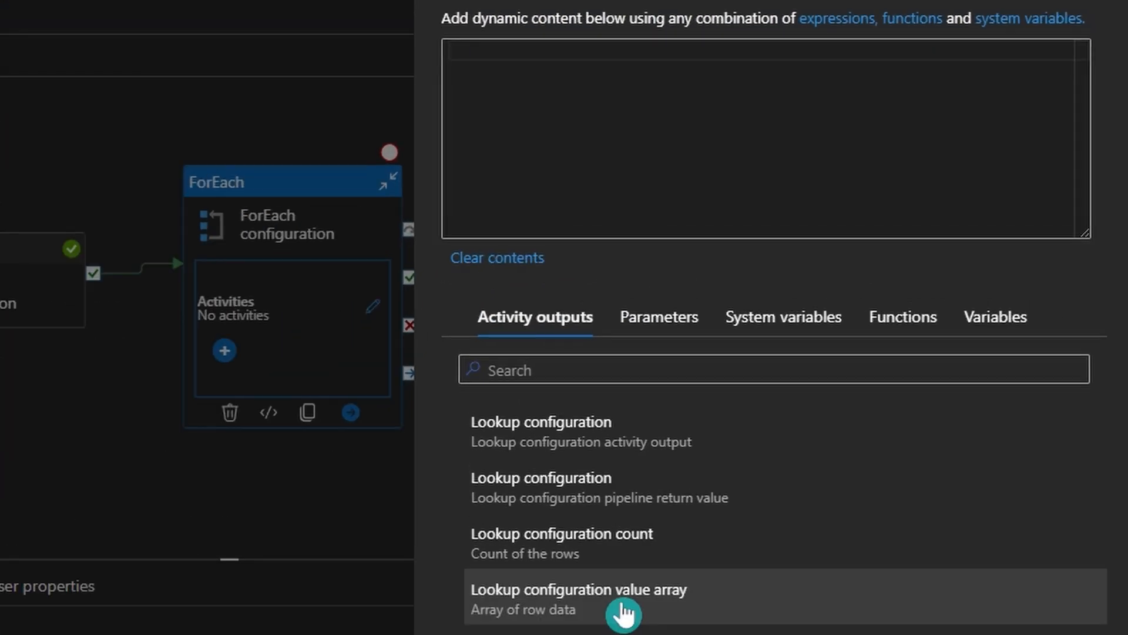
pyautogui.click(624, 614)
pyautogui.moveTo(902, 43); pyautogui.dragTo(433, 50)
pyautogui.click(838, 168)
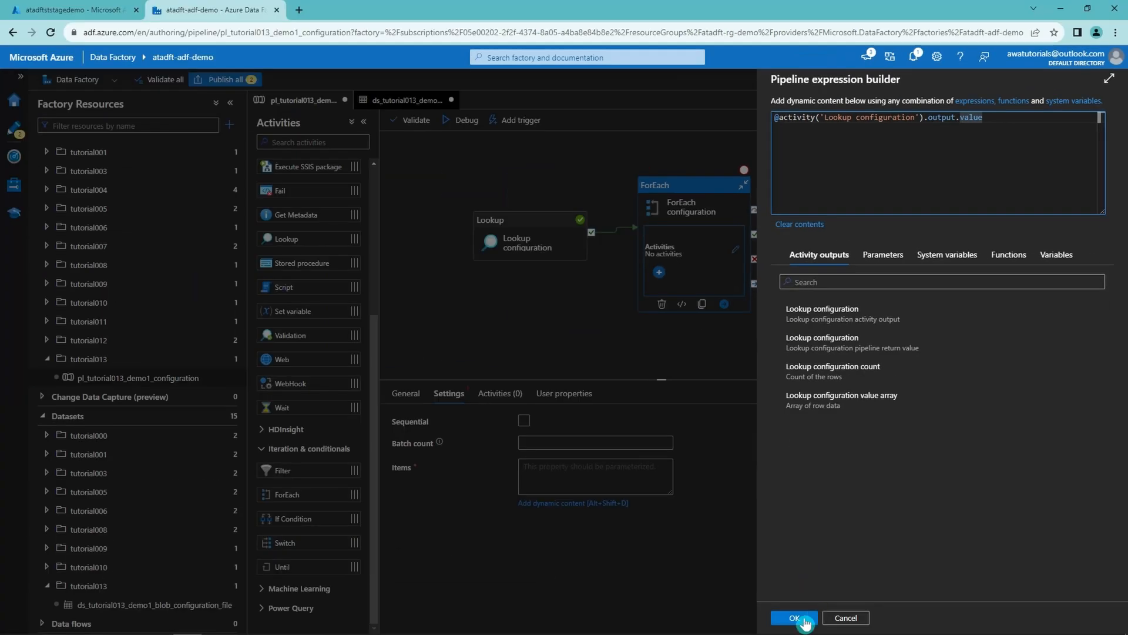
pyautogui.click(802, 619)
# Step: Add a Wait activity inside the ForEach configuration loop and return to the main pipeline canvas
pyautogui.click(735, 249)
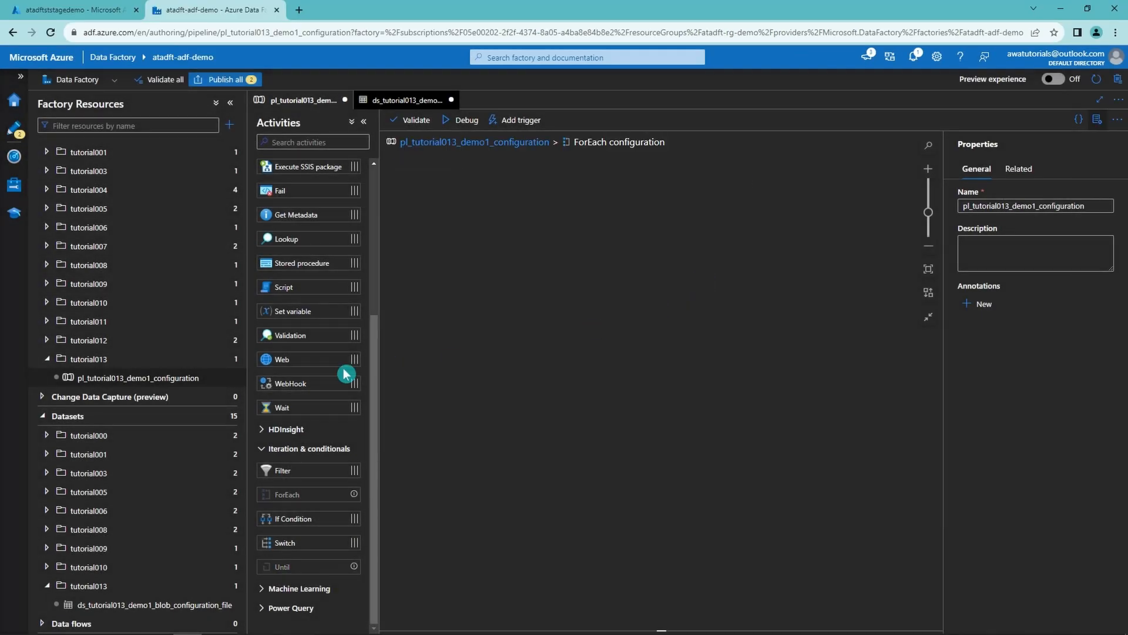
pyautogui.moveTo(287, 406); pyautogui.dragTo(508, 328)
pyautogui.click(504, 144)
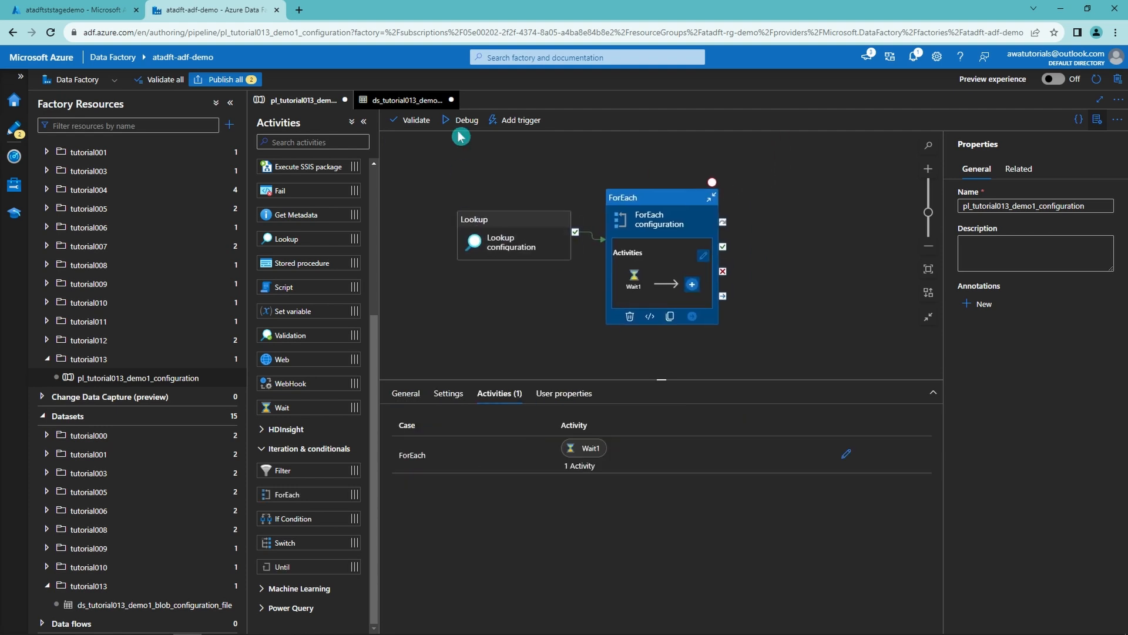
# Step: Run the pipeline in debug mode and refresh the run status to check the Wait iterations of the ForEach loop
pyautogui.click(462, 121)
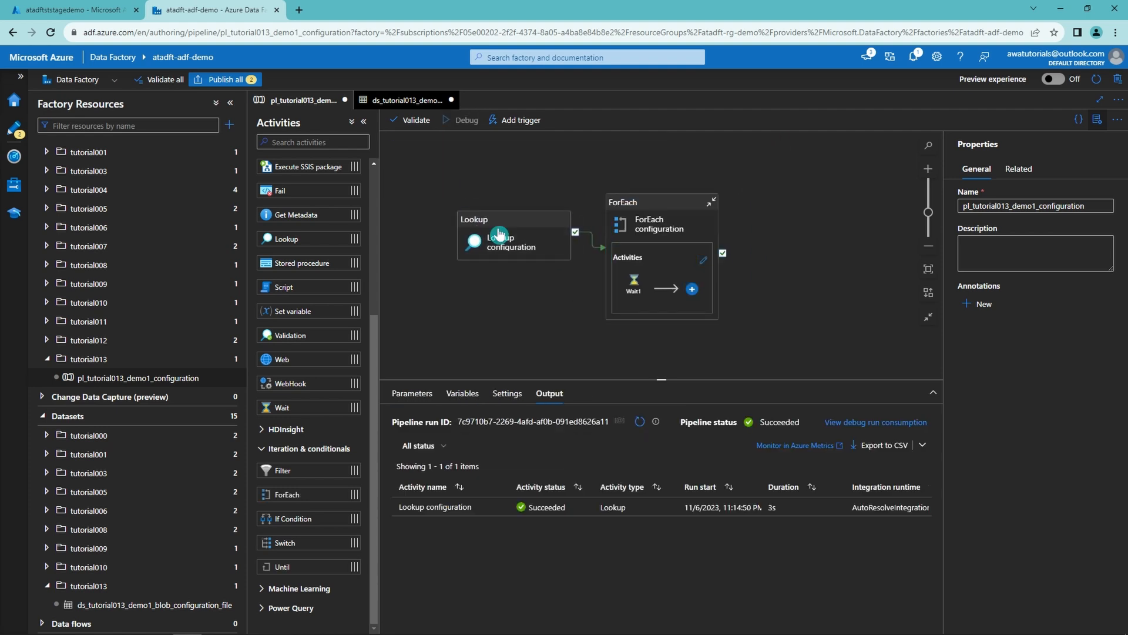
pyautogui.click(640, 423)
pyautogui.click(639, 423)
pyautogui.click(639, 423)
pyautogui.click(639, 423)
pyautogui.click(639, 423)
pyautogui.click(639, 423)
pyautogui.click(639, 424)
pyautogui.click(640, 423)
pyautogui.click(639, 423)
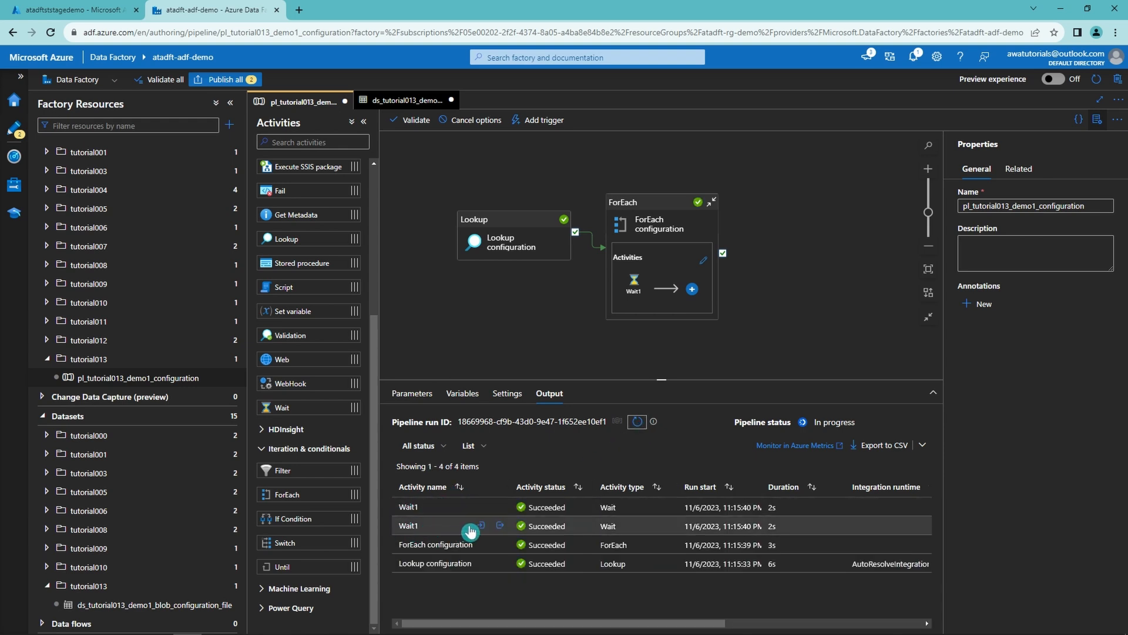
# Step: Delete the Wait1 activity from inside the ForEach configuration loop
pyautogui.click(703, 261)
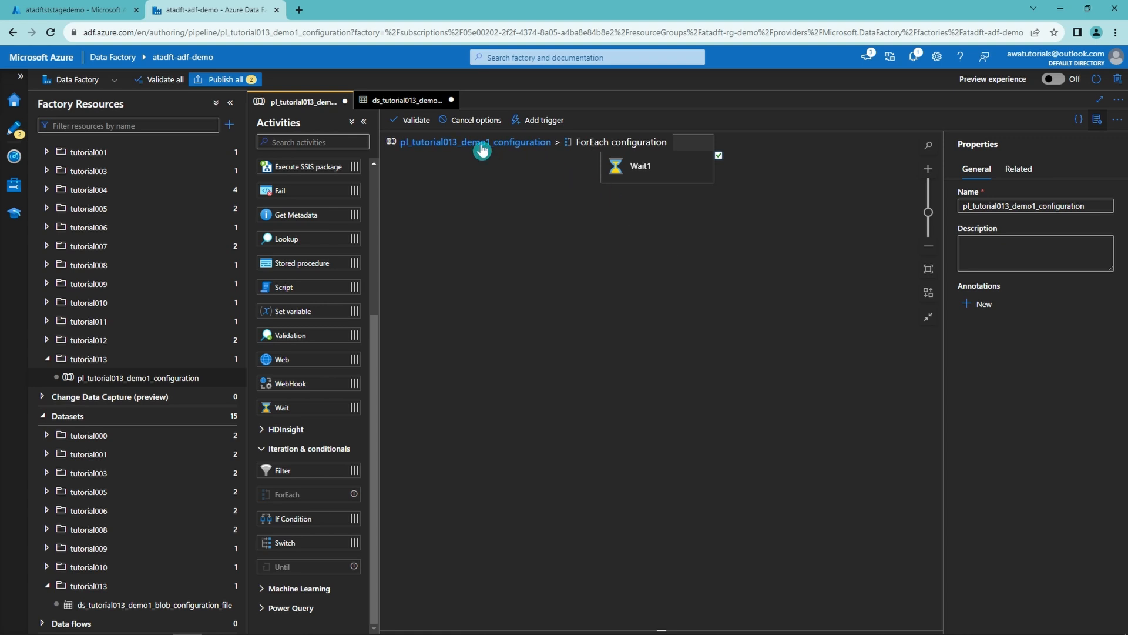
pyautogui.click(482, 150)
pyautogui.click(705, 263)
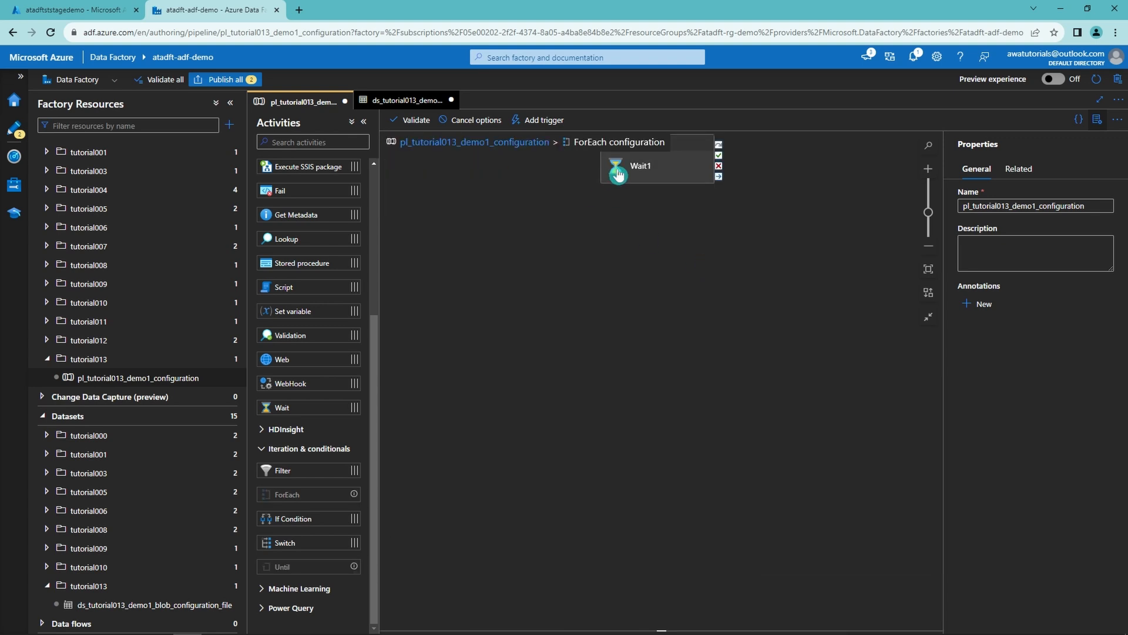
pyautogui.click(626, 176)
pyautogui.press('Delete')
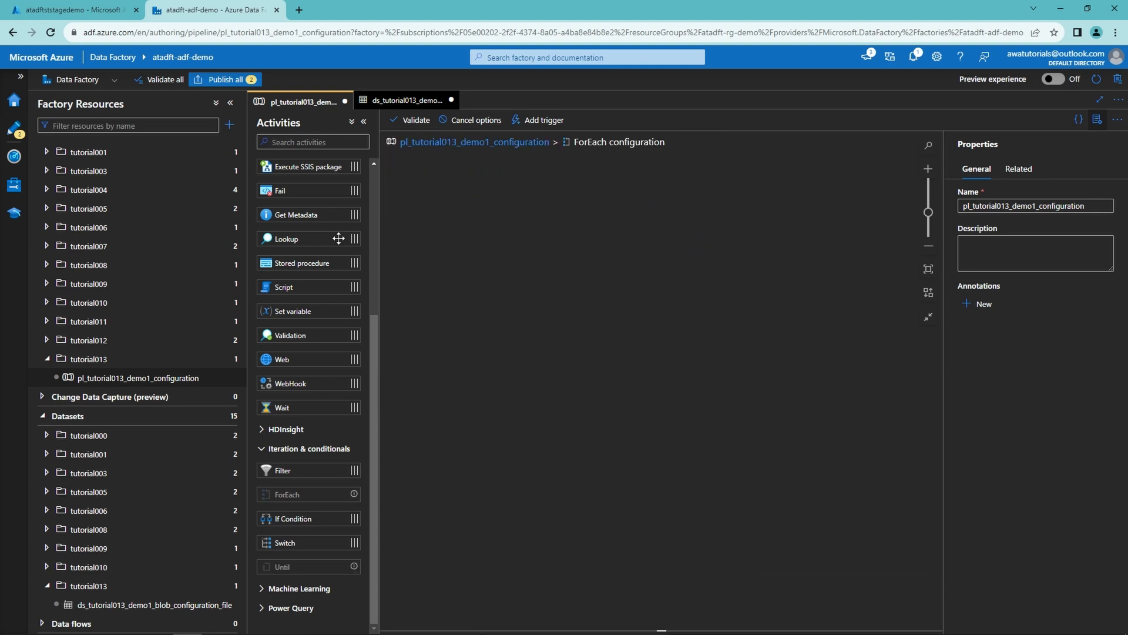
# Step: Add a Copy data activity inside the ForEach loop and name it Copy data from blob to blob
pyautogui.scroll(4, 318, 238)
pyautogui.click(296, 164)
pyautogui.moveTo(291, 185); pyautogui.dragTo(611, 270)
pyautogui.click(584, 421)
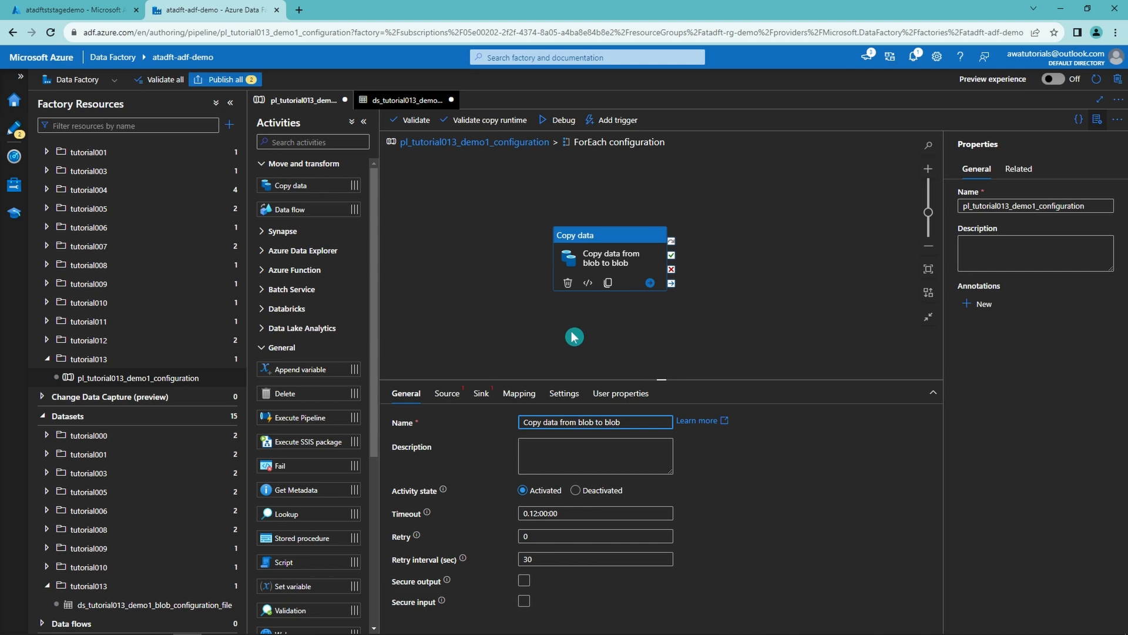
pyautogui.click(573, 335)
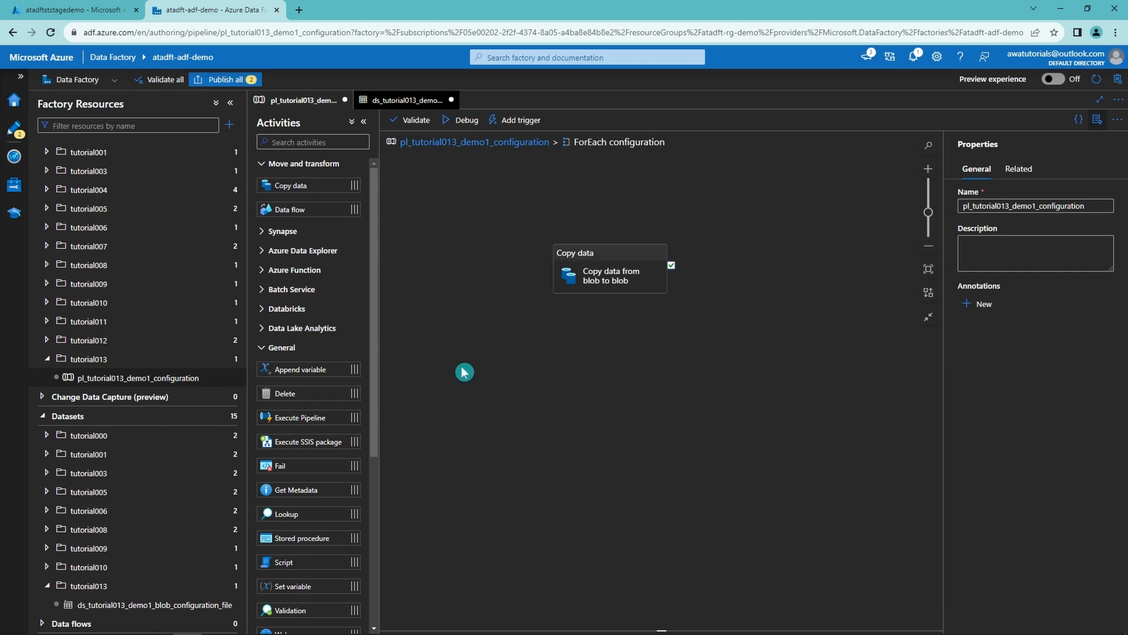
# Step: Create a Binary Azure Blob Storage dataset named ds_tutorial013_demo1_blob_general_binary in the tutorial013 datasets folder, using linked service ls_st_blob_stage
pyautogui.scroll(-1, 158, 474)
pyautogui.click(230, 568)
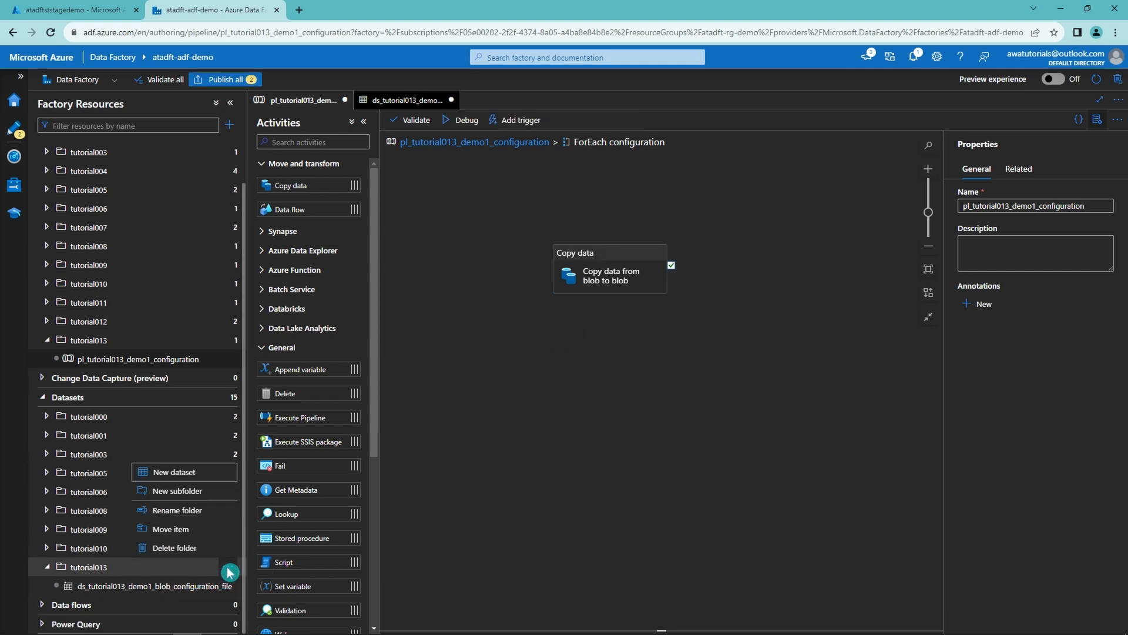
pyautogui.click(211, 471)
pyautogui.click(940, 454)
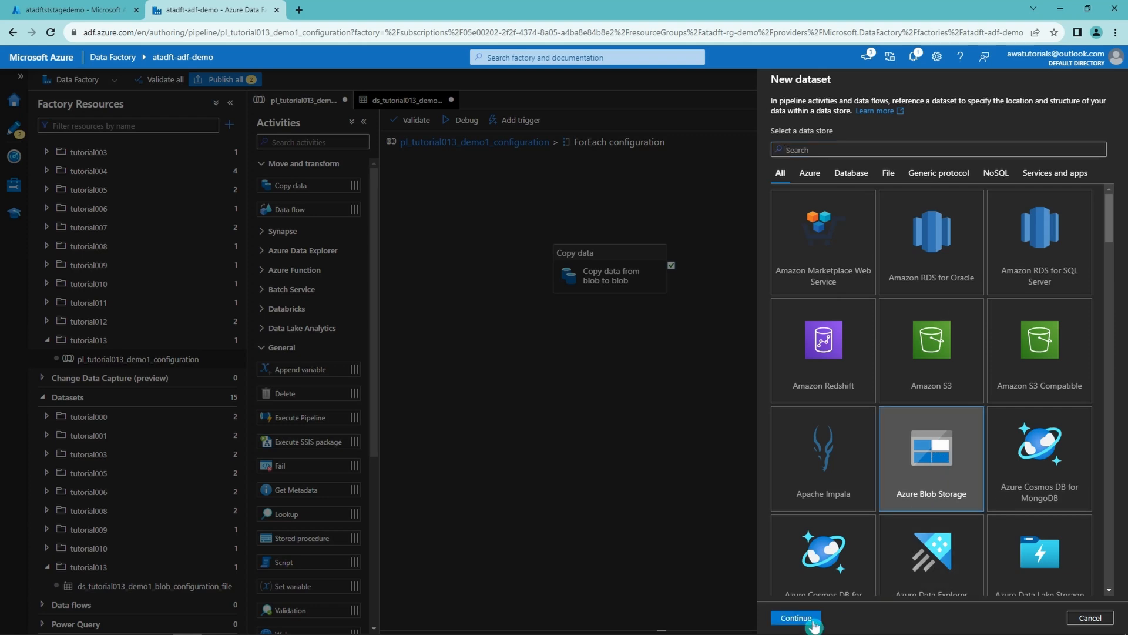
pyautogui.click(796, 617)
pyautogui.click(932, 184)
pyautogui.click(793, 620)
pyautogui.write('ds_tutorial013_demo1_blob_general_binary')
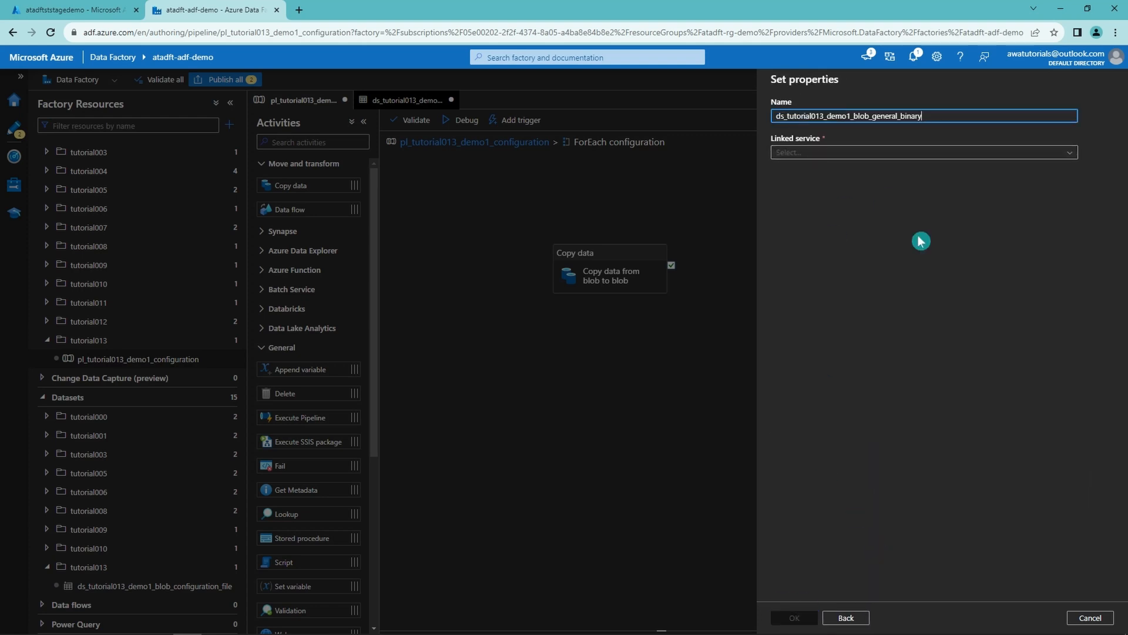
pyautogui.click(817, 153)
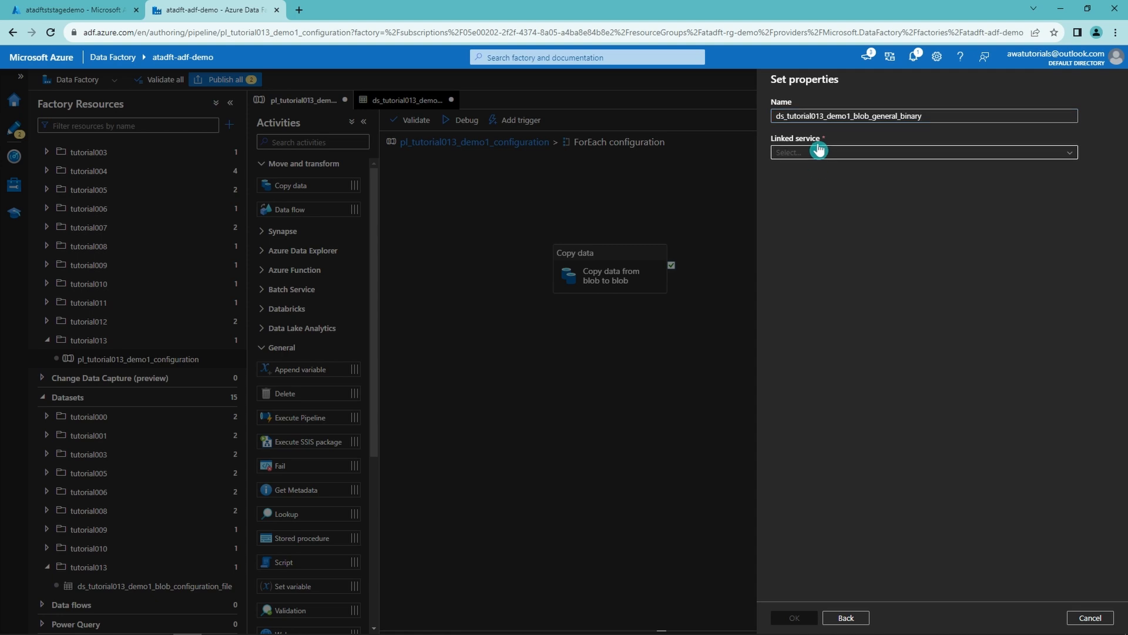
pyautogui.click(794, 209)
pyautogui.click(794, 617)
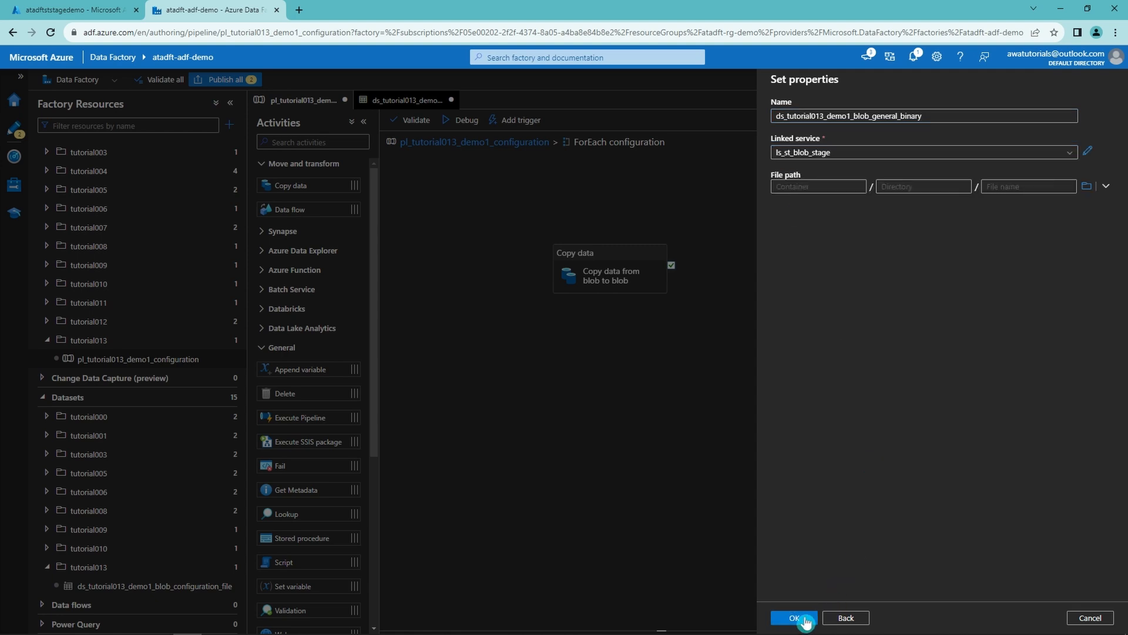
# Step: Add two string parameters, container and file_name, to the ds_tutorial013_demo1_blob_general_binary dataset
pyautogui.click(331, 325)
pyautogui.click(279, 345)
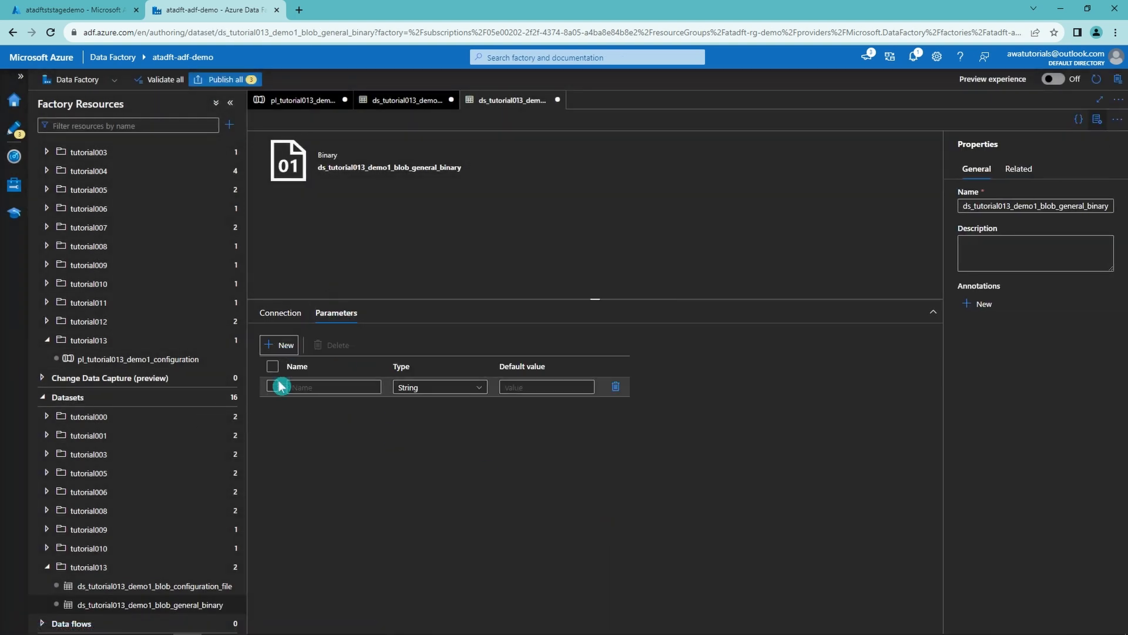
pyautogui.click(278, 345)
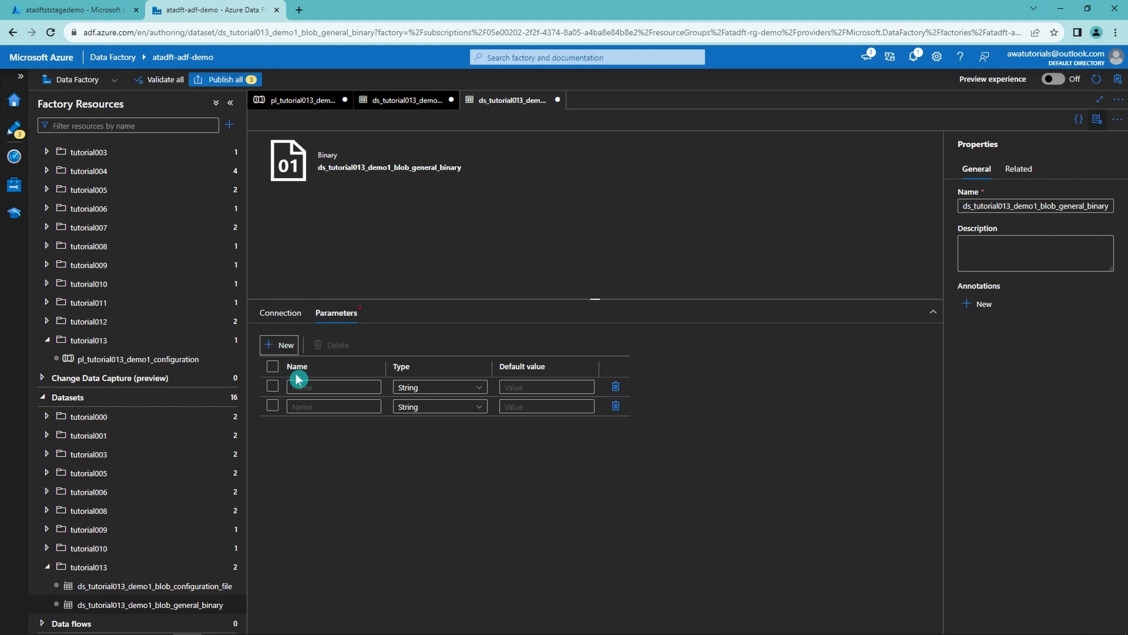
pyautogui.click(335, 386)
pyautogui.write('container')
pyautogui.click(329, 405)
pyautogui.write('file_name')
pyautogui.click(280, 312)
pyautogui.click(412, 364)
pyautogui.click(423, 380)
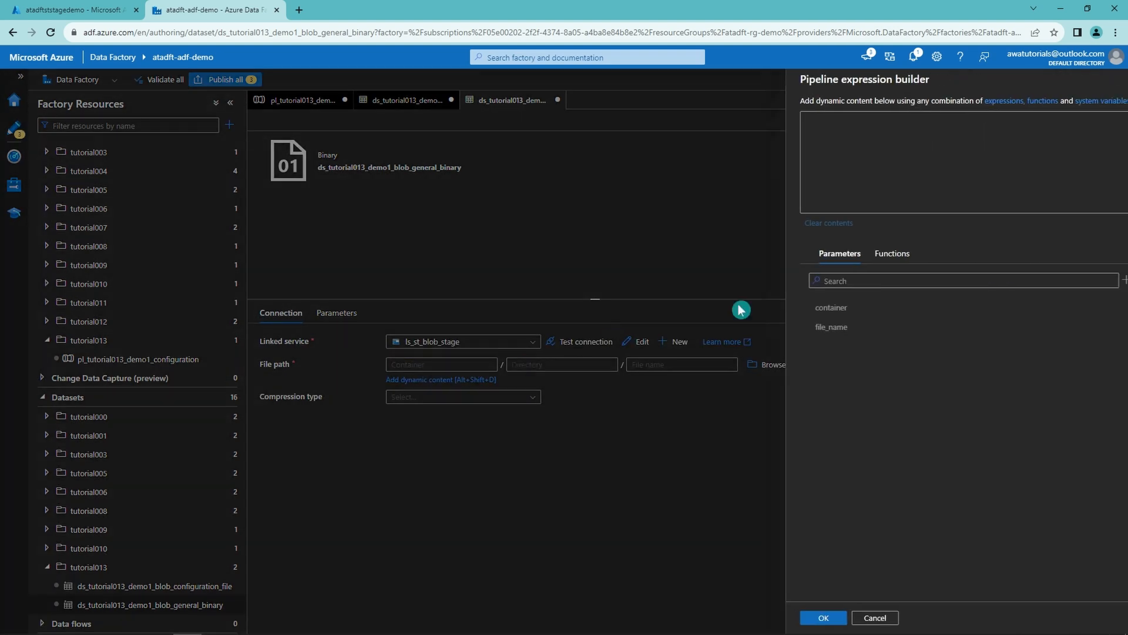
pyautogui.click(852, 308)
pyautogui.click(842, 617)
pyautogui.click(689, 365)
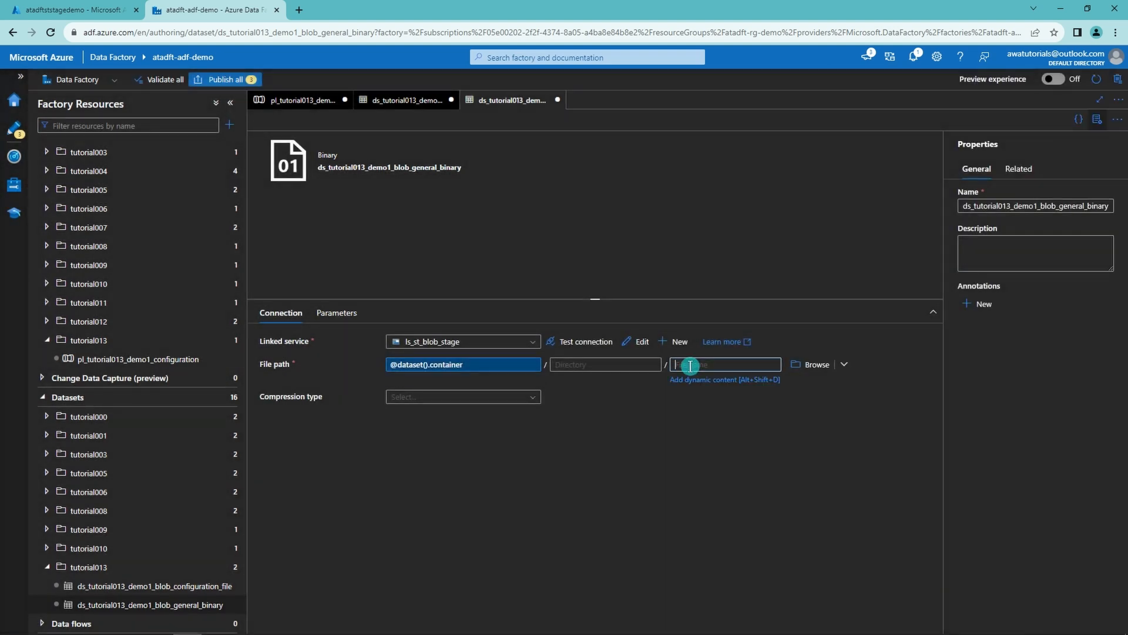
pyautogui.click(705, 380)
pyautogui.click(794, 330)
pyautogui.click(793, 618)
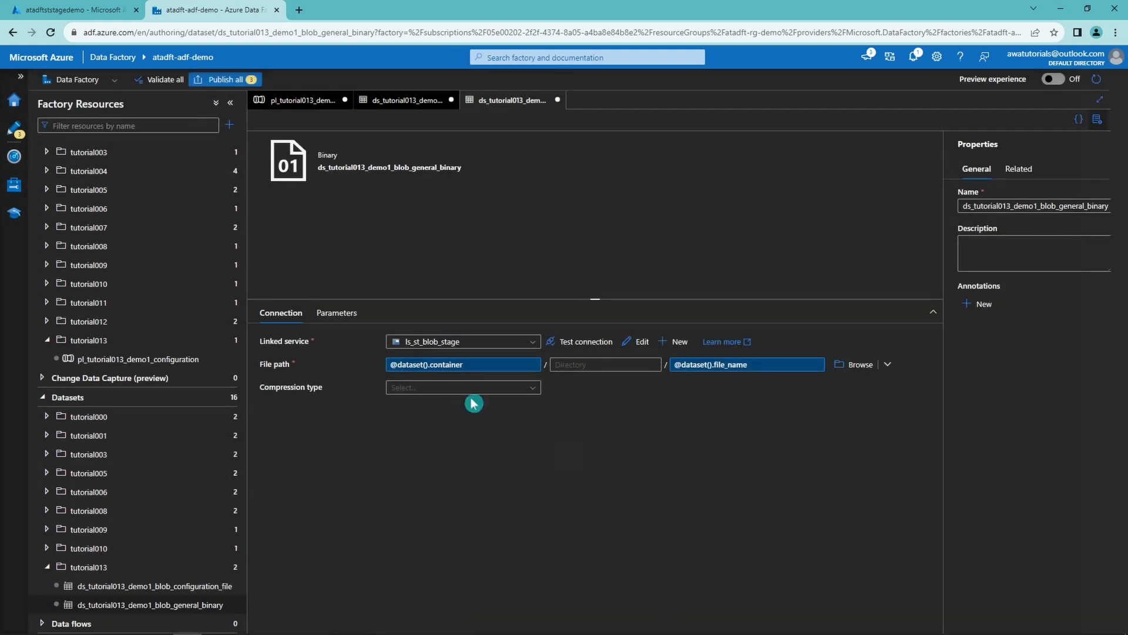
# Step: Set the Copy data activity's source dataset in pl_tutorial013_demo1_configuration to ds_tutorial013_demo1_blob_general_binary
pyautogui.click(397, 105)
pyautogui.click(312, 103)
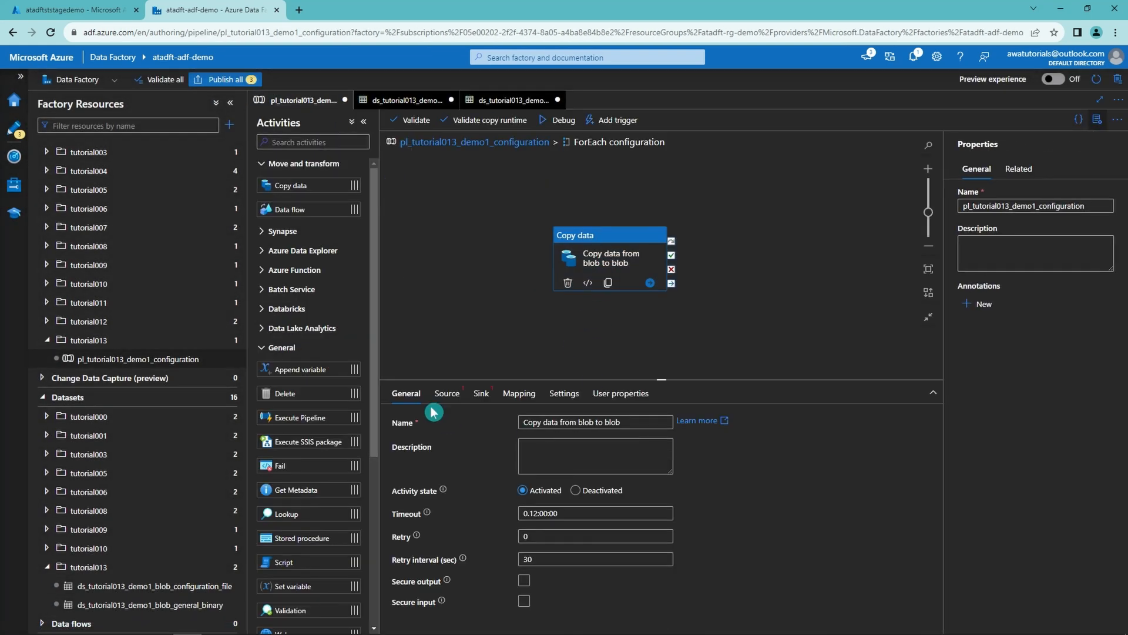
pyautogui.click(447, 393)
pyautogui.click(539, 421)
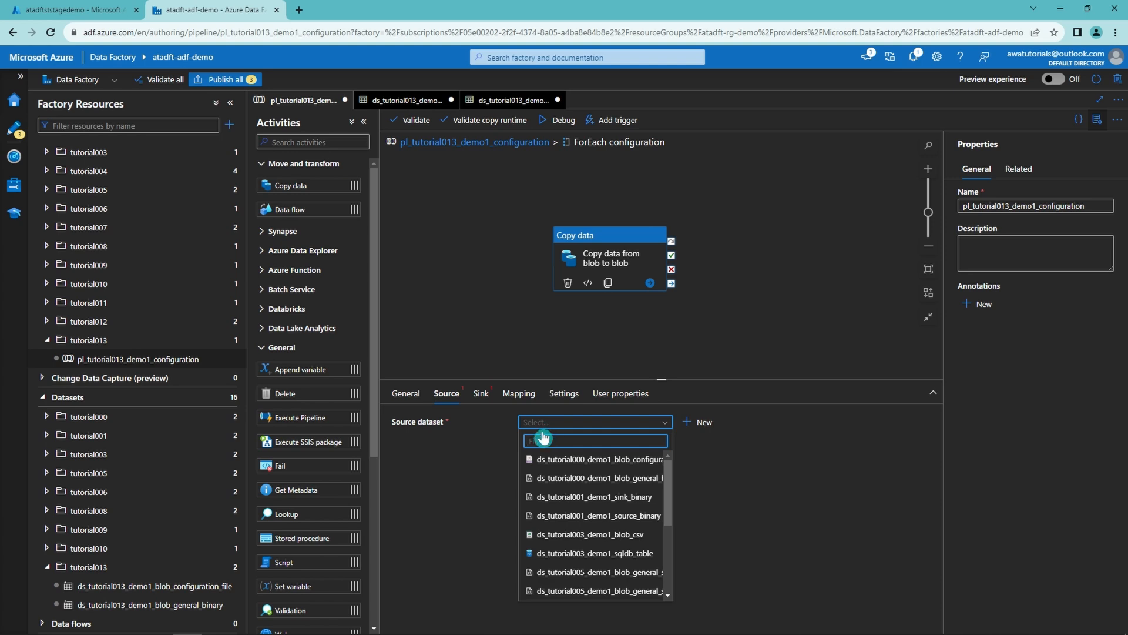
pyautogui.write('13')
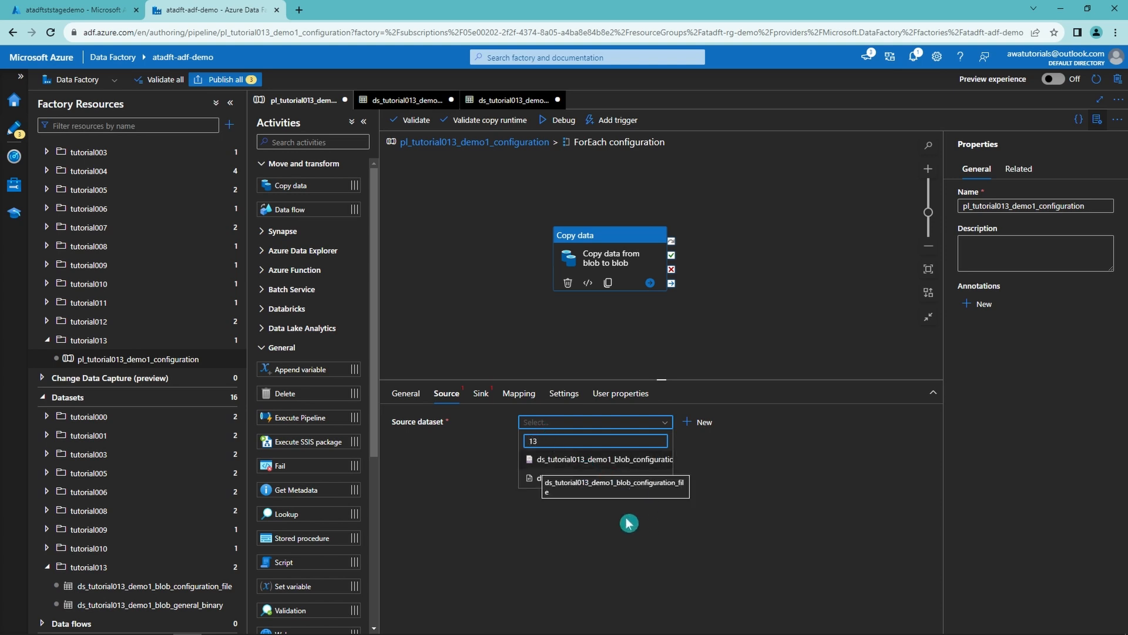
pyautogui.click(565, 479)
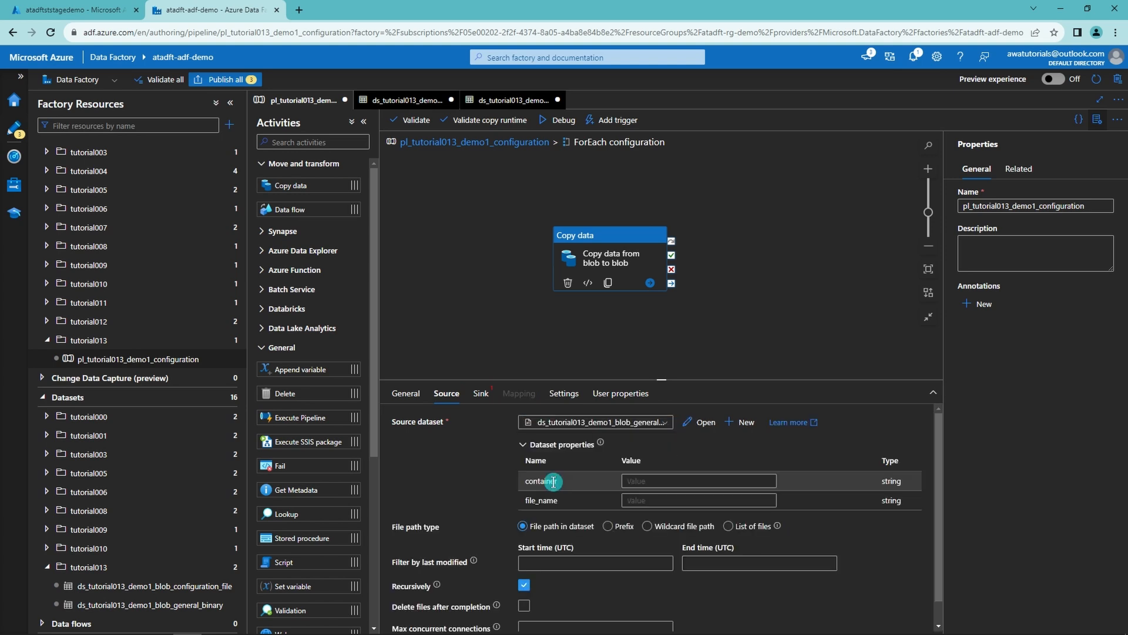
pyautogui.click(657, 480)
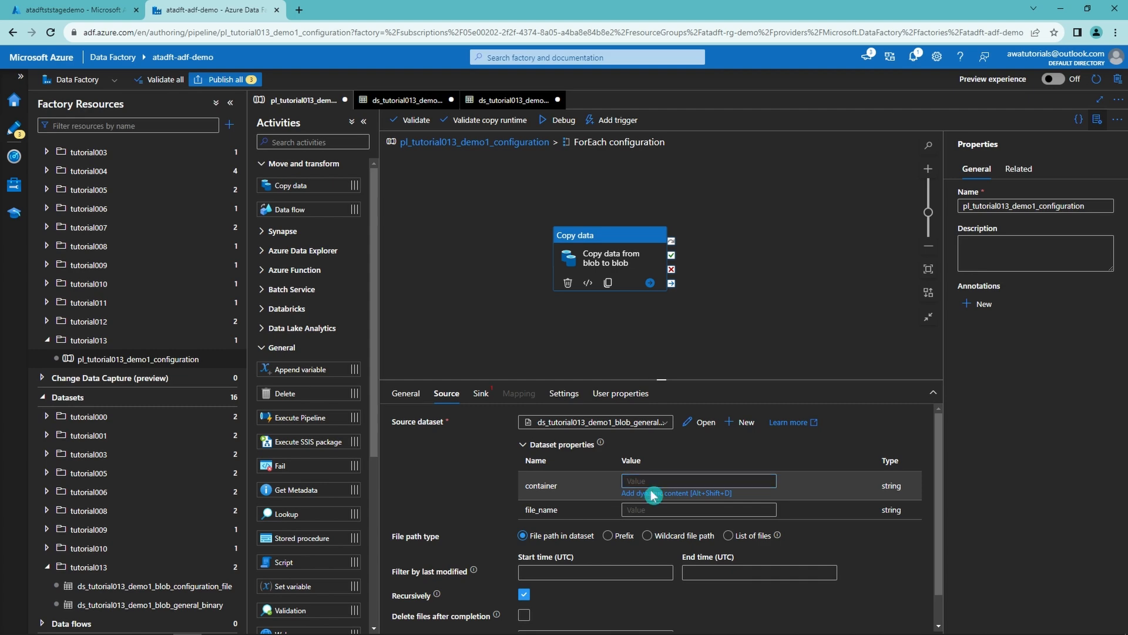
pyautogui.click(652, 495)
pyautogui.click(860, 320)
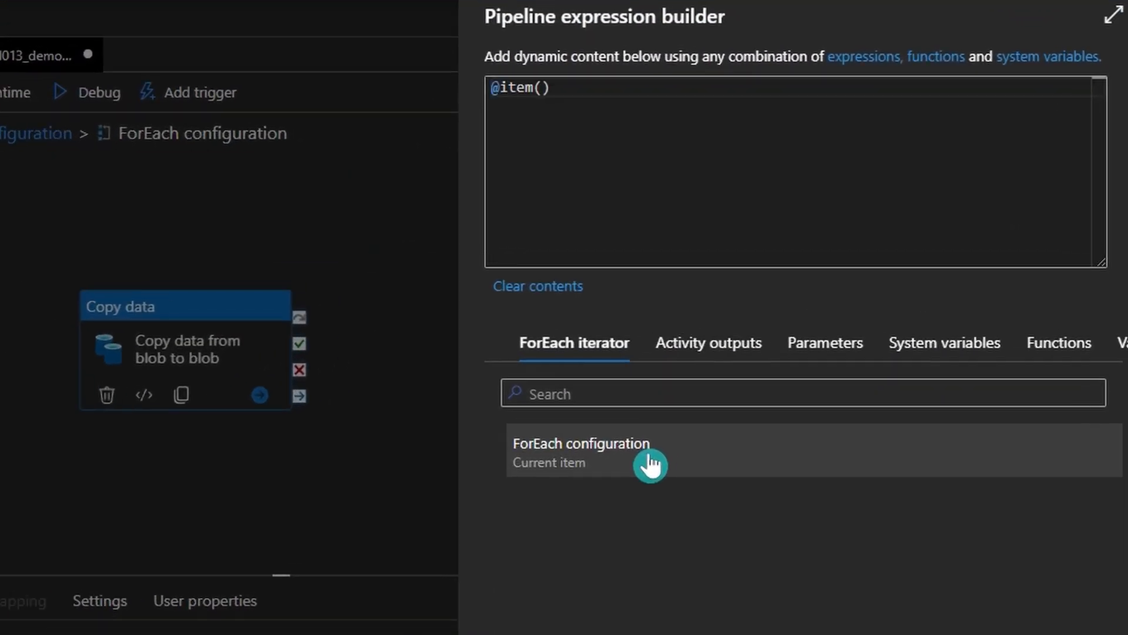
pyautogui.click(567, 96)
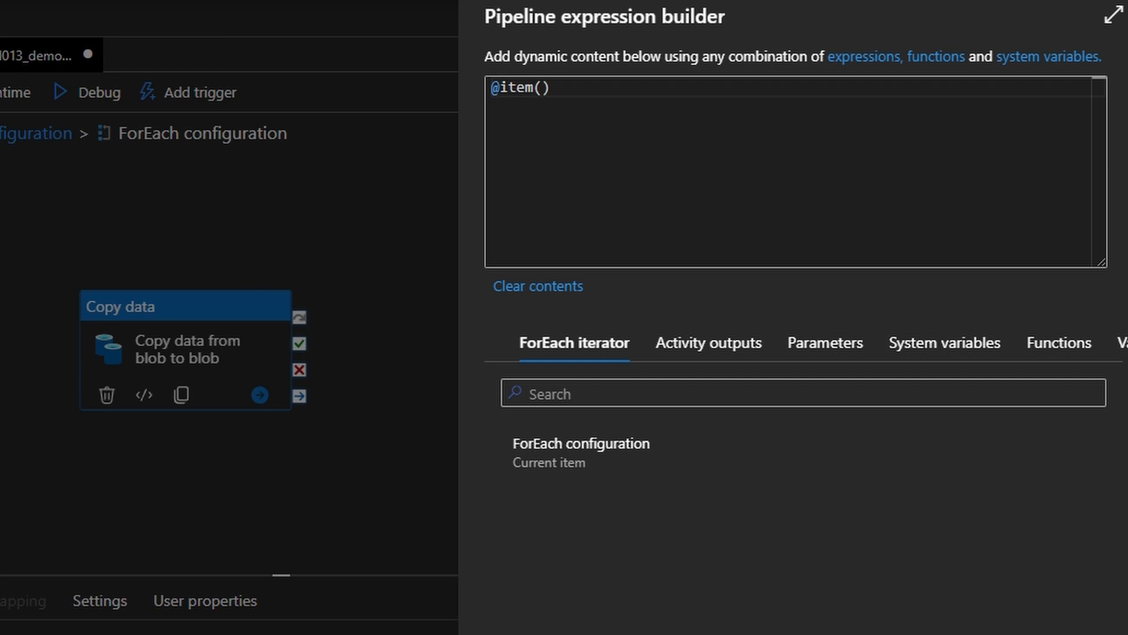
pyautogui.click(605, 100)
pyautogui.write('.source_container')
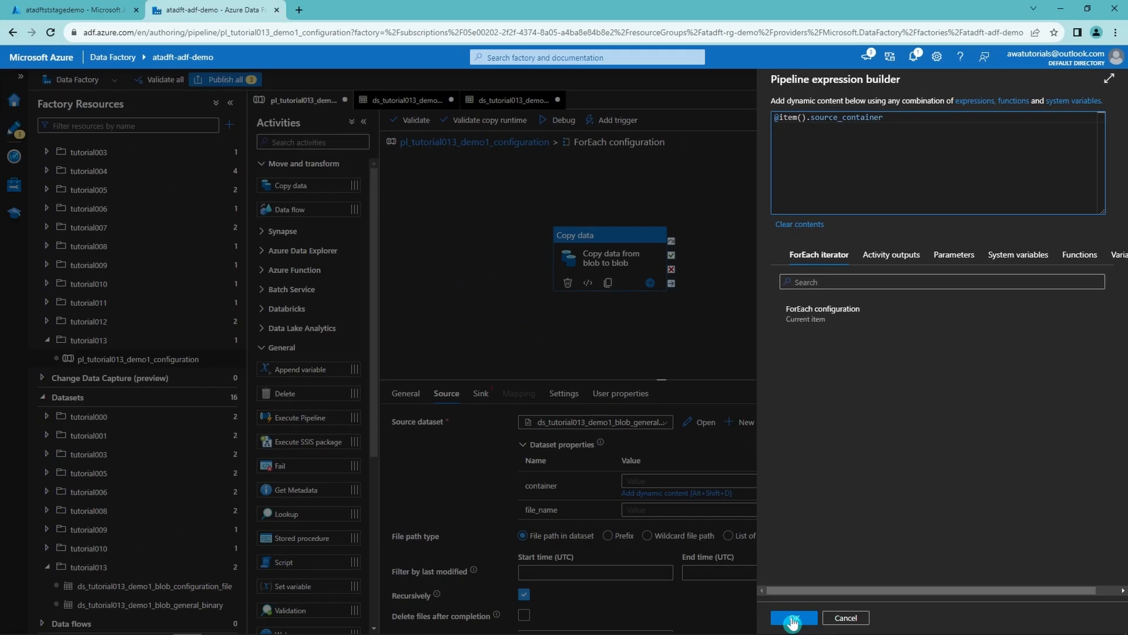
pyautogui.click(792, 621)
pyautogui.click(630, 499)
pyautogui.click(658, 514)
pyautogui.click(825, 312)
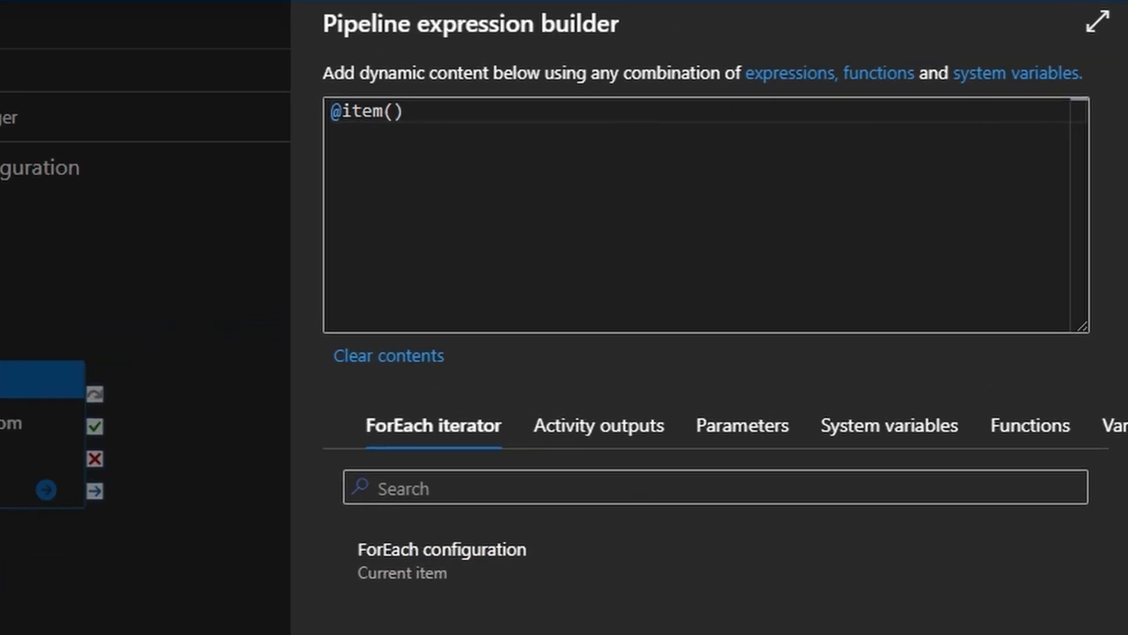
pyautogui.click(559, 143)
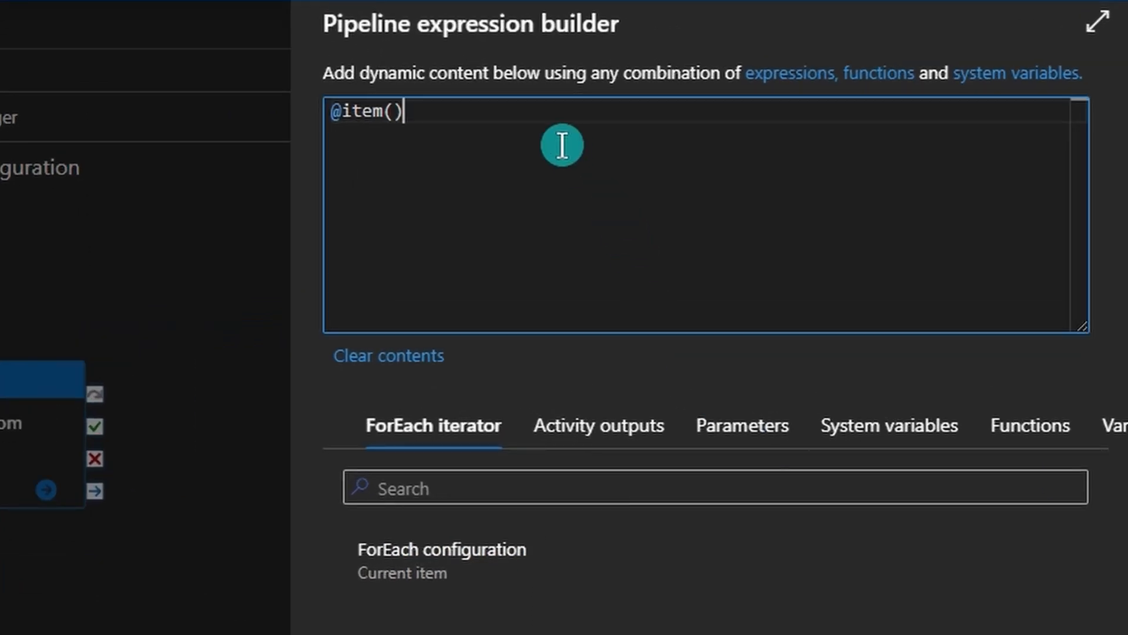
pyautogui.write('.source_file_name')
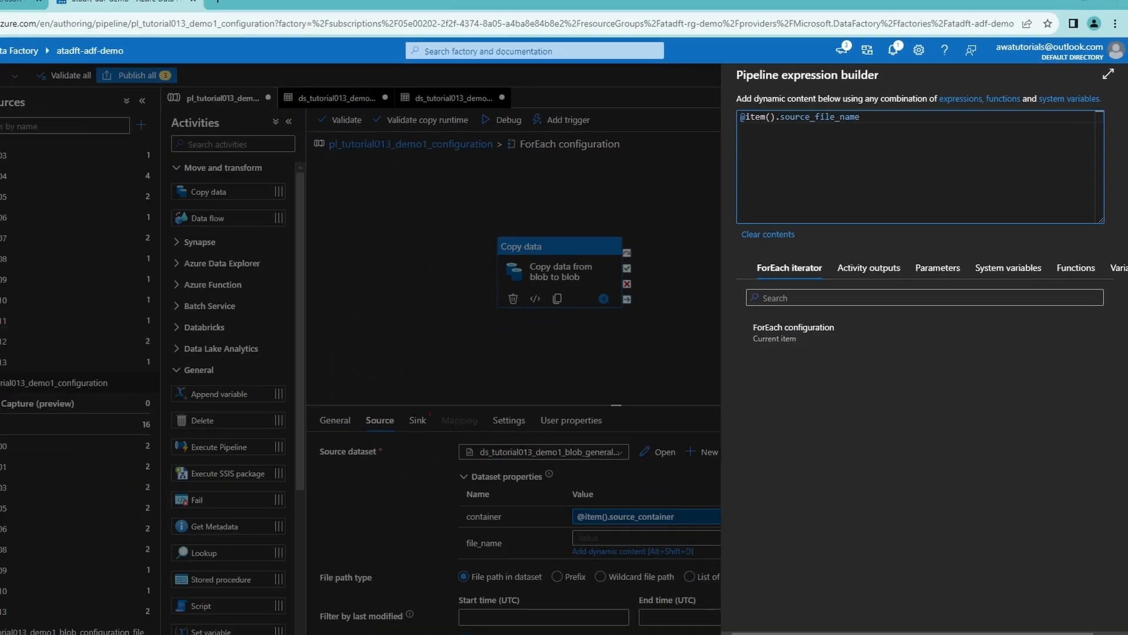
pyautogui.click(795, 620)
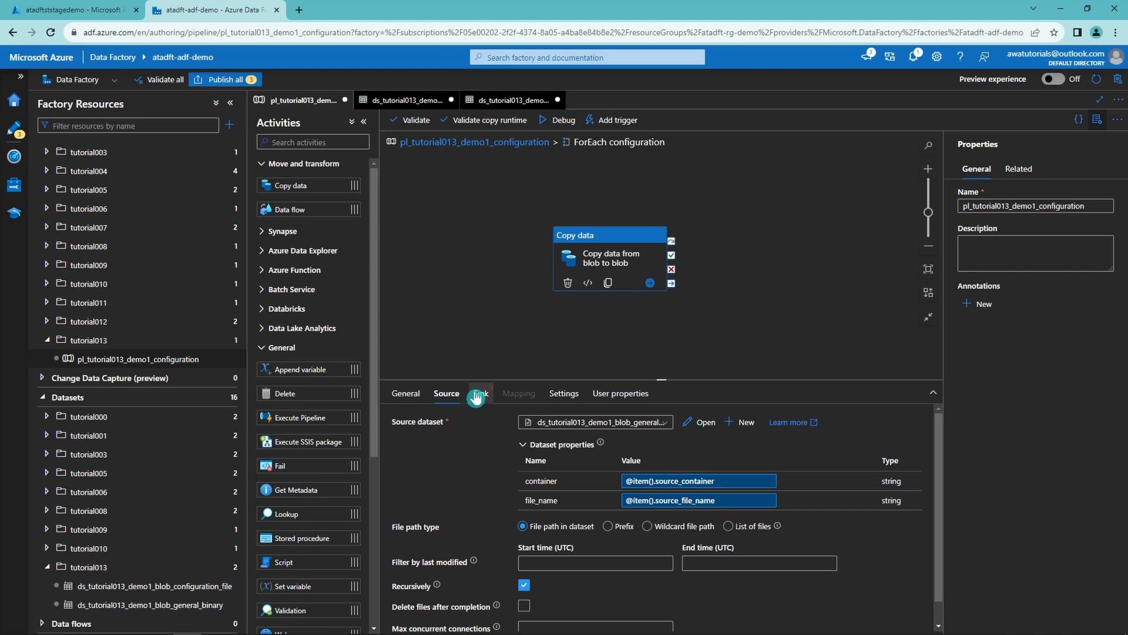
# Step: Set the Copy data activity's sink dataset to ds_tutorial013_demo1_blob_general_binary
pyautogui.click(477, 394)
pyautogui.click(580, 422)
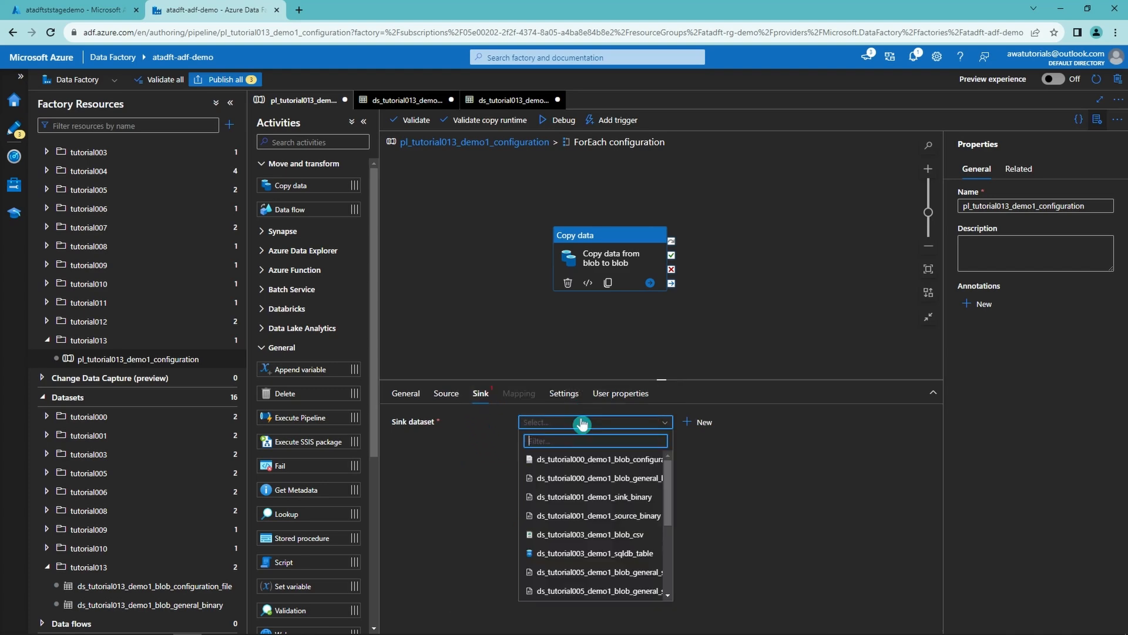
pyautogui.write('13')
pyautogui.click(598, 477)
pyautogui.click(660, 475)
pyautogui.click(663, 492)
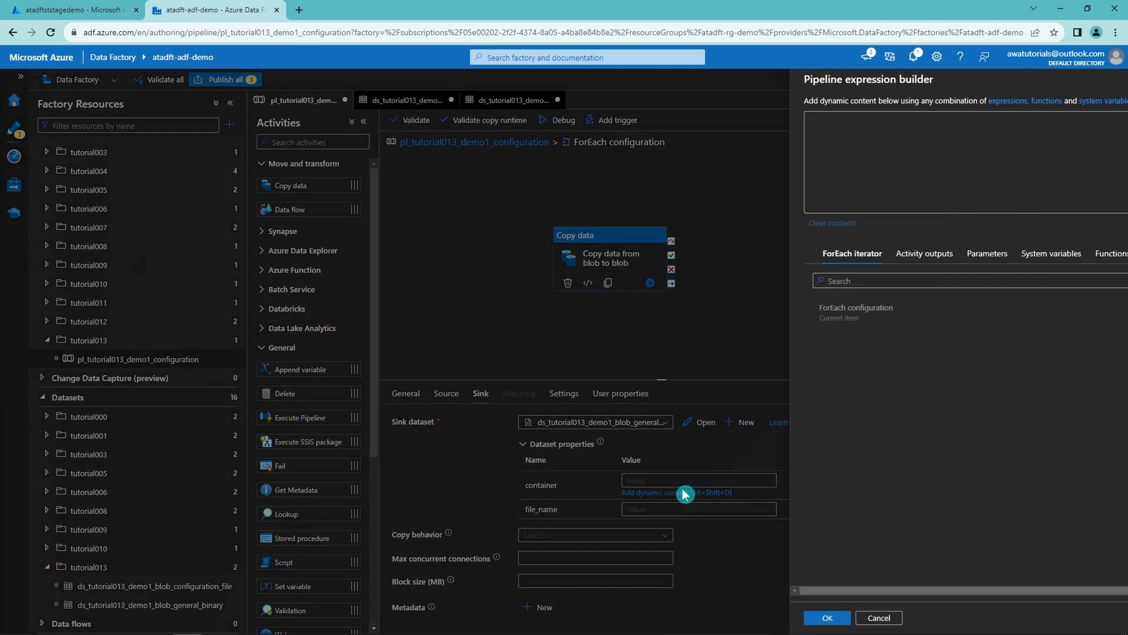
pyautogui.click(866, 318)
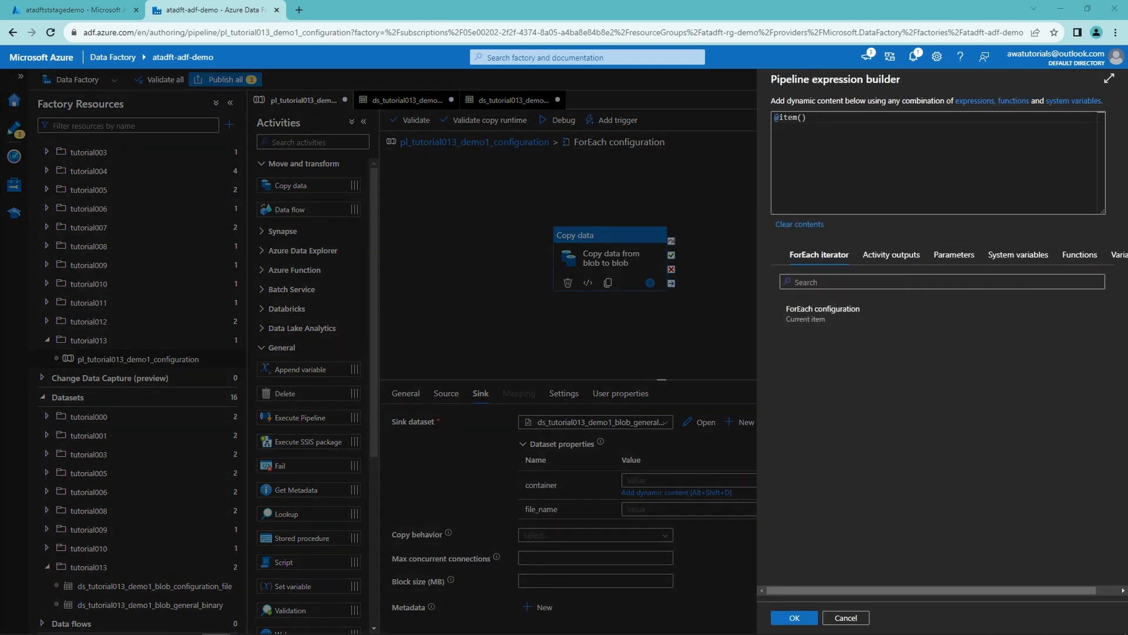
pyautogui.click(827, 159)
pyautogui.write('.sink_container')
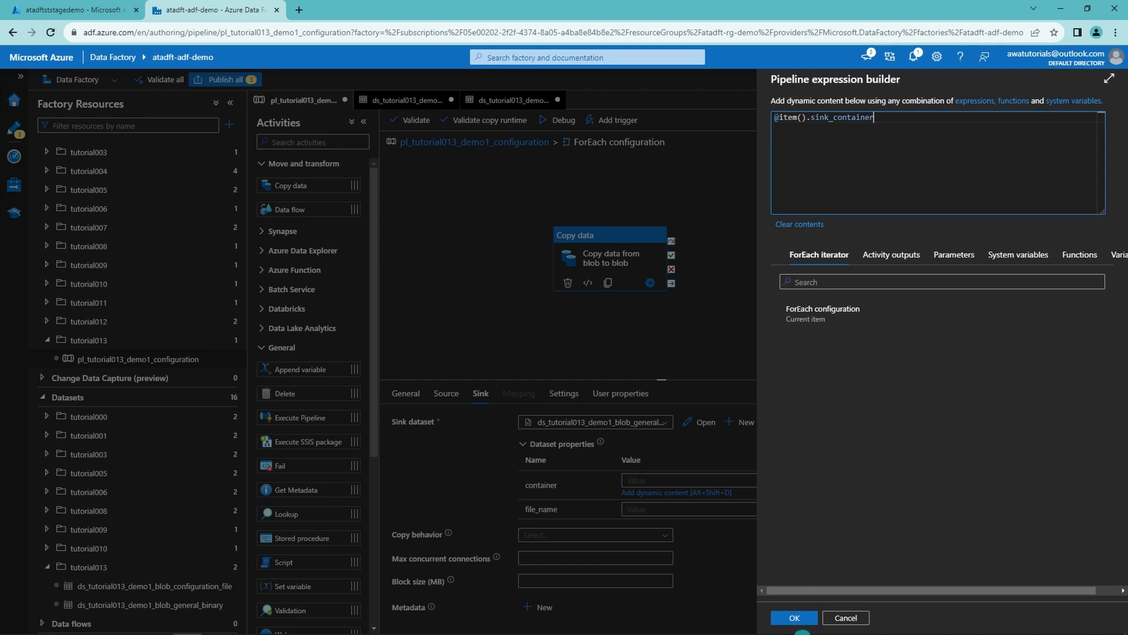
pyautogui.click(801, 621)
pyautogui.click(660, 500)
pyautogui.click(662, 512)
pyautogui.click(828, 319)
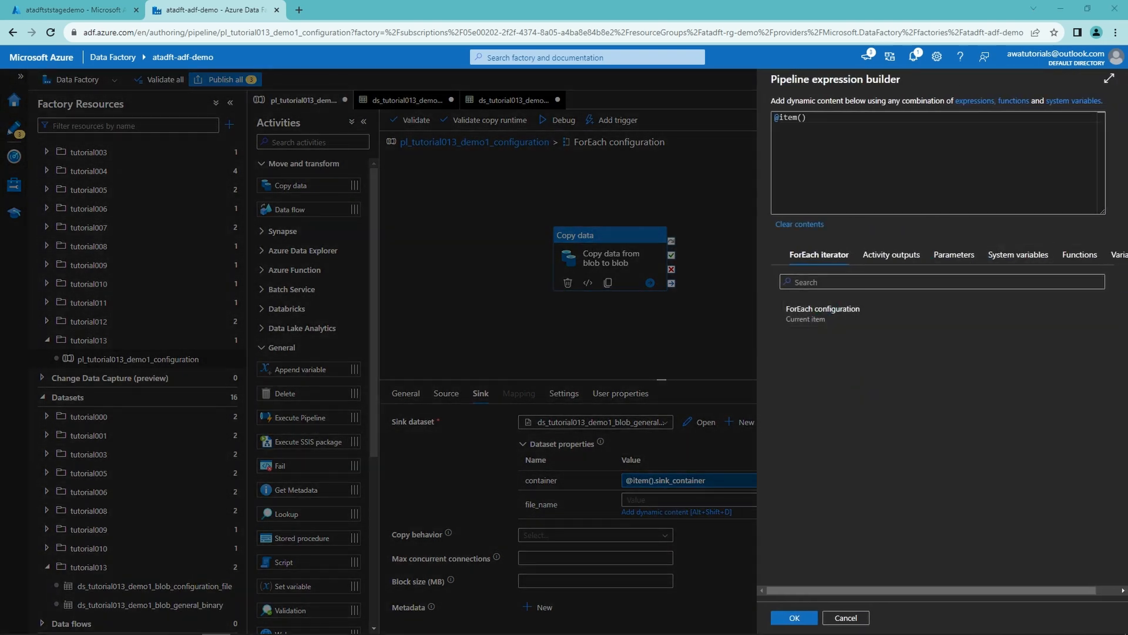
pyautogui.click(888, 158)
pyautogui.write('.sink_file_name')
pyautogui.click(794, 618)
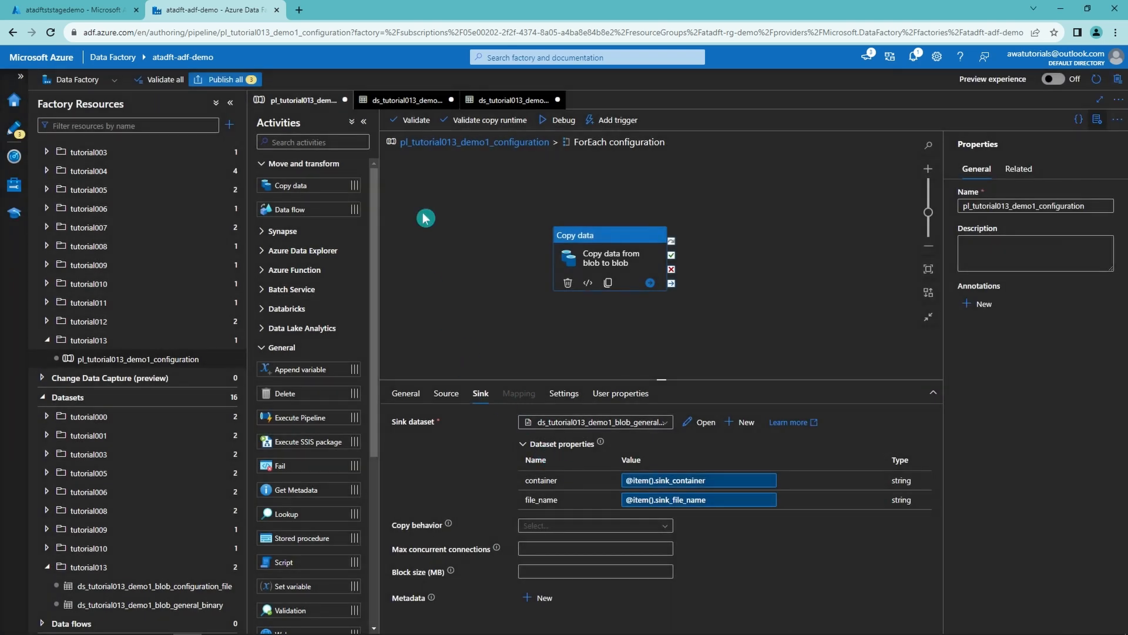
# Step: Return to the main pipeline canvas and examine the source and sink fields of each entry in the Lookup configuration activity's output
pyautogui.click(505, 143)
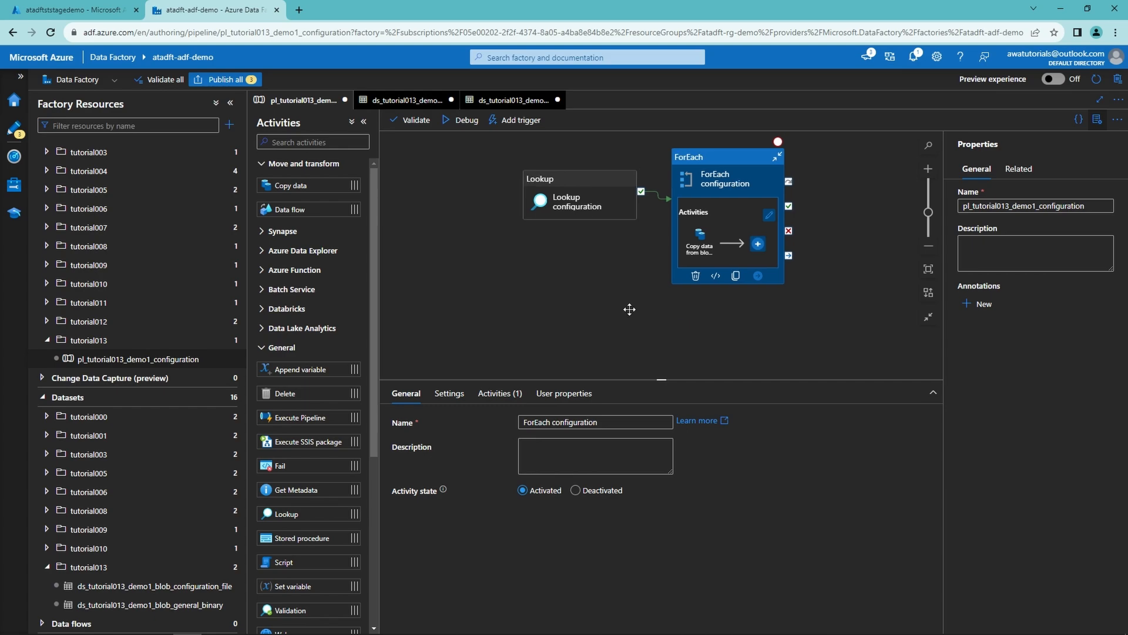
pyautogui.click(627, 315)
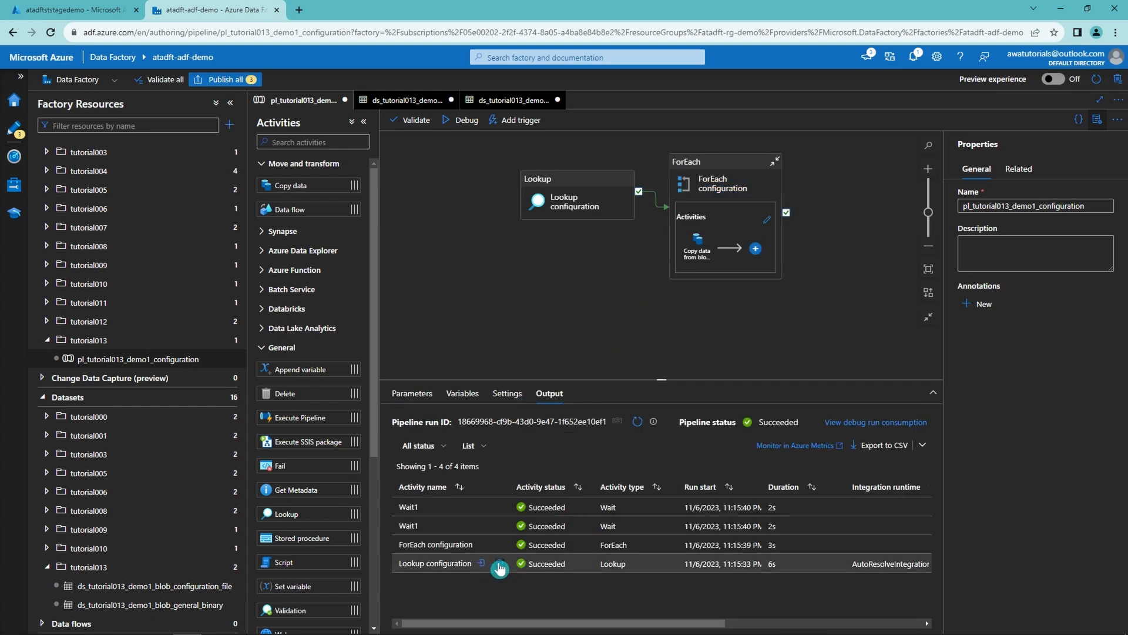
pyautogui.click(498, 565)
pyautogui.doubleClick(361, 346)
pyautogui.doubleClick(373, 370)
pyautogui.doubleClick(353, 394)
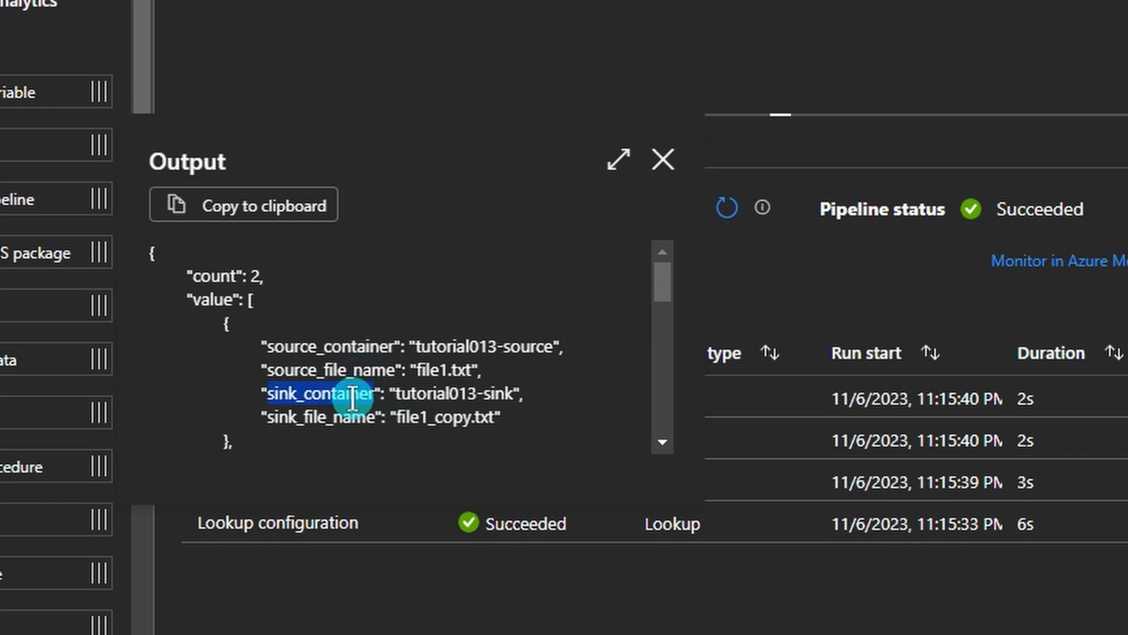
pyautogui.doubleClick(353, 418)
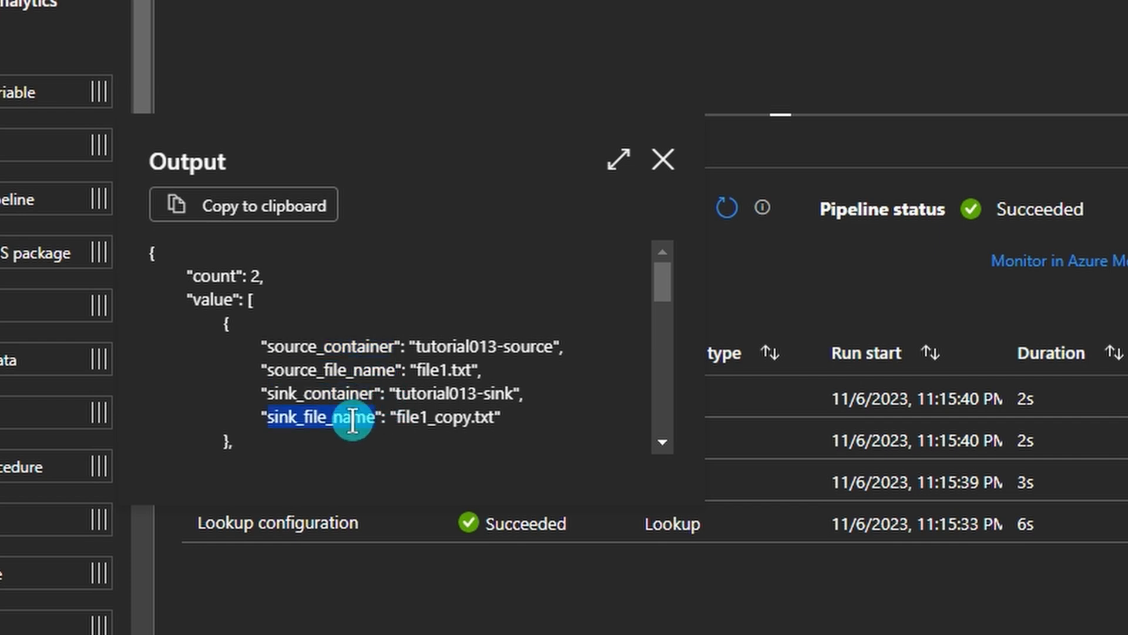
pyautogui.moveTo(214, 323); pyautogui.dragTo(315, 436)
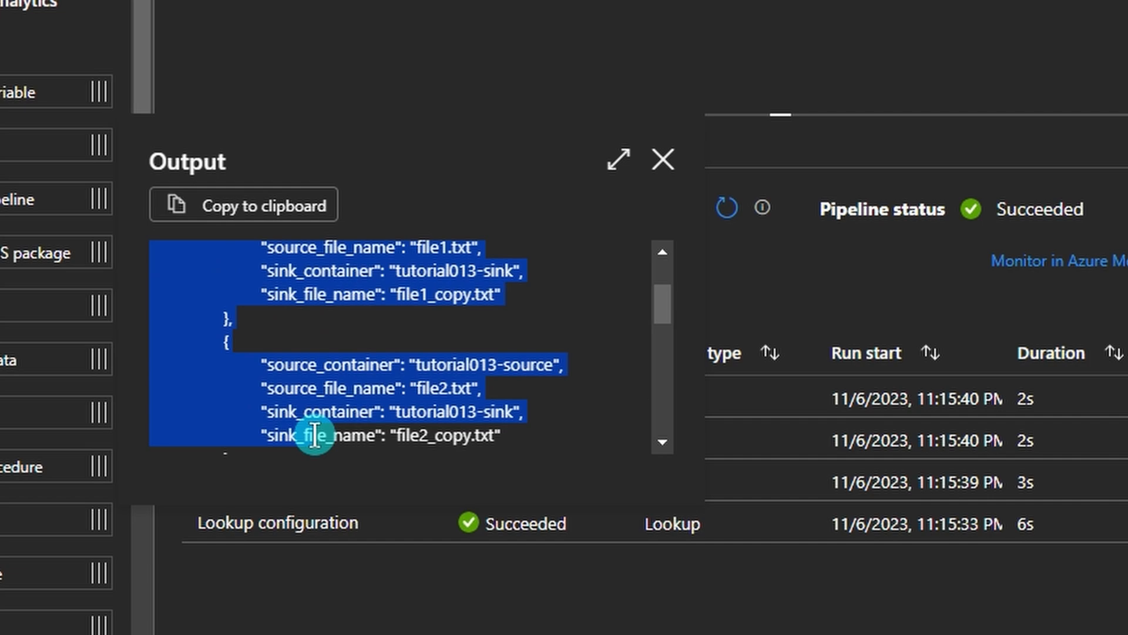
pyautogui.click(663, 159)
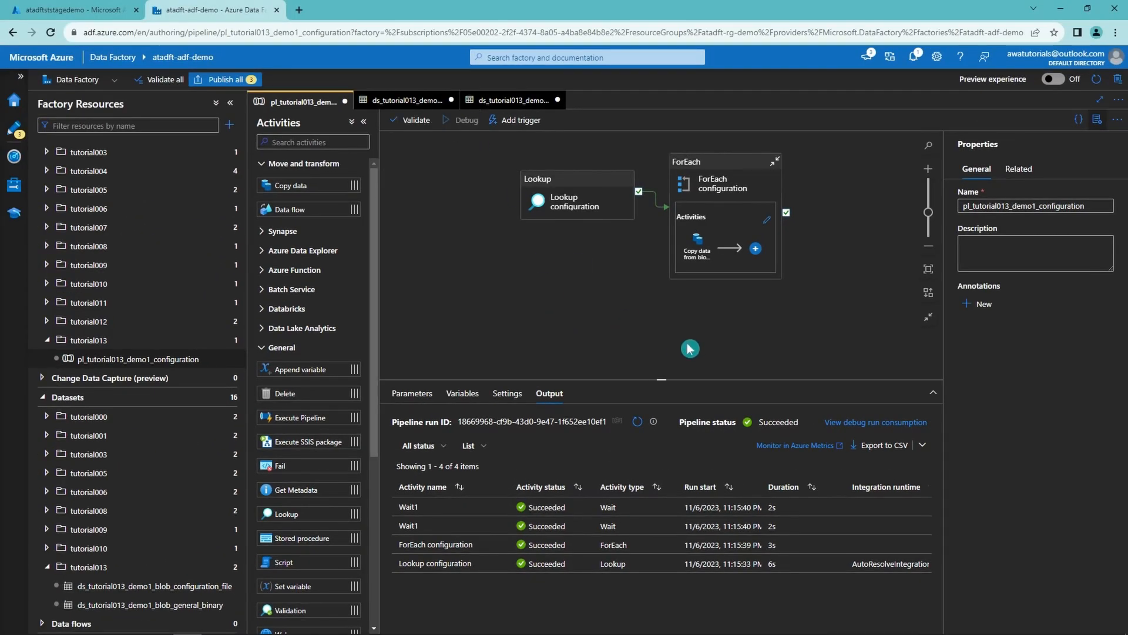
# Step: Debug pl_tutorial013_demo1_configuration and refresh the run status until its activities finish
pyautogui.click(642, 421)
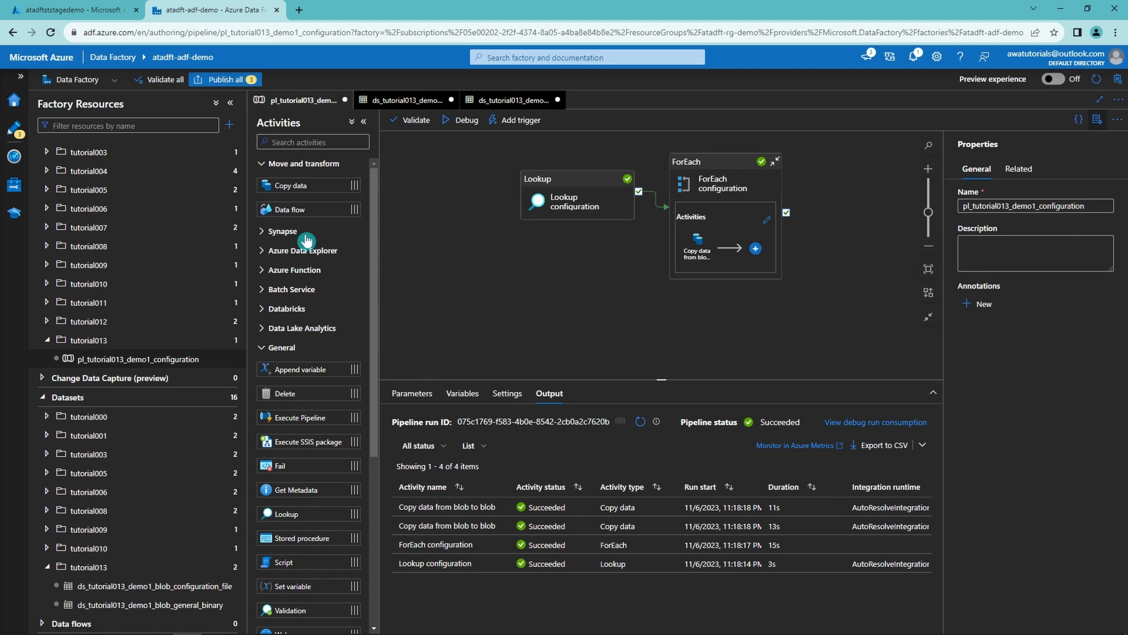
pyautogui.moveTo(500, 529)
# Step: Switch to the storage account's containers in the Azure portal and check the contents of file1_copy.txt in tutorial013-sink
pyautogui.click(88, 10)
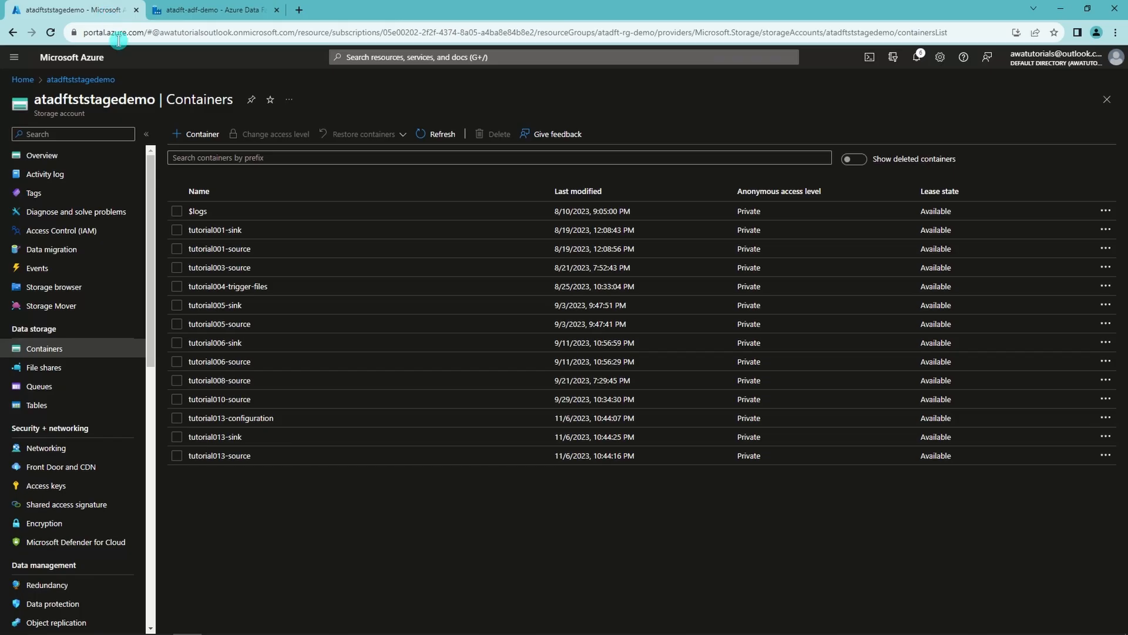
pyautogui.click(221, 437)
pyautogui.click(321, 127)
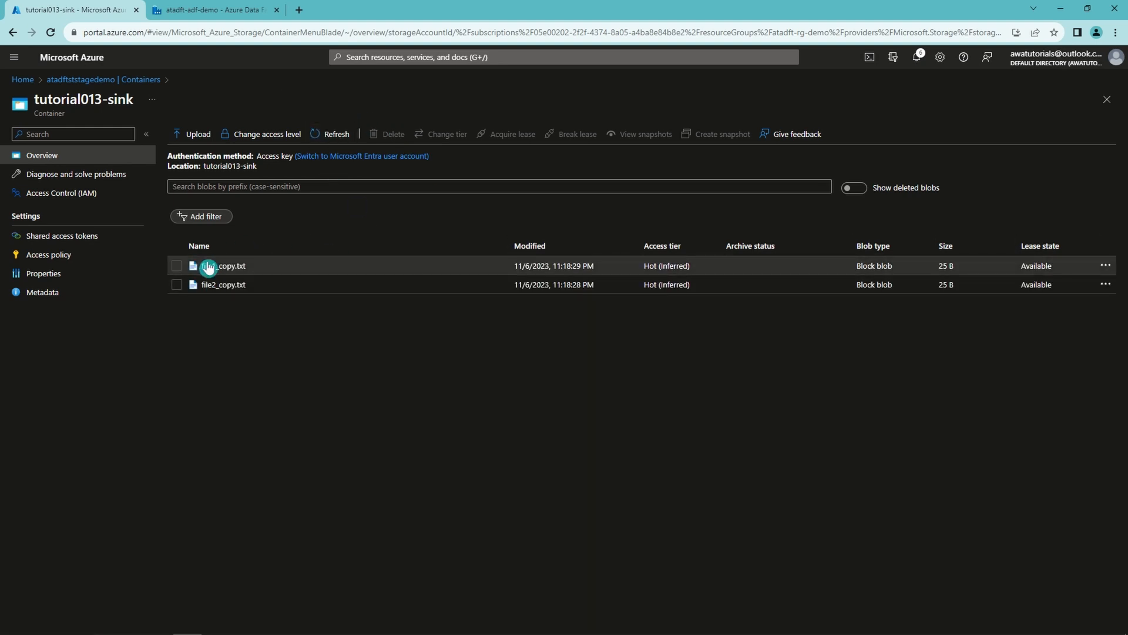
pyautogui.click(209, 267)
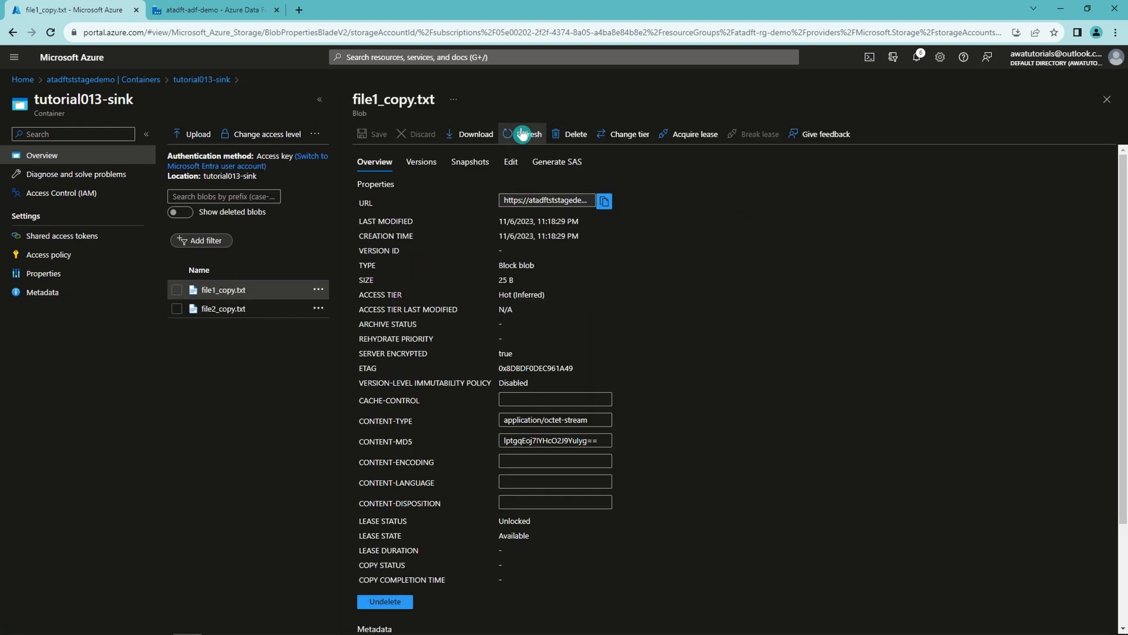
pyautogui.click(507, 165)
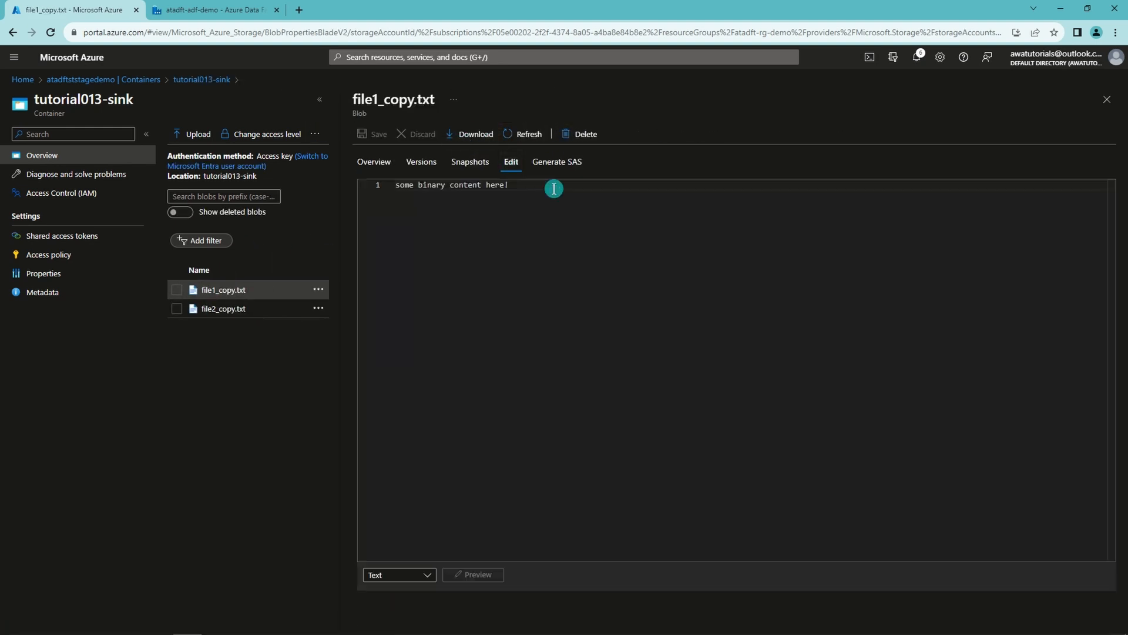
pyautogui.click(1107, 99)
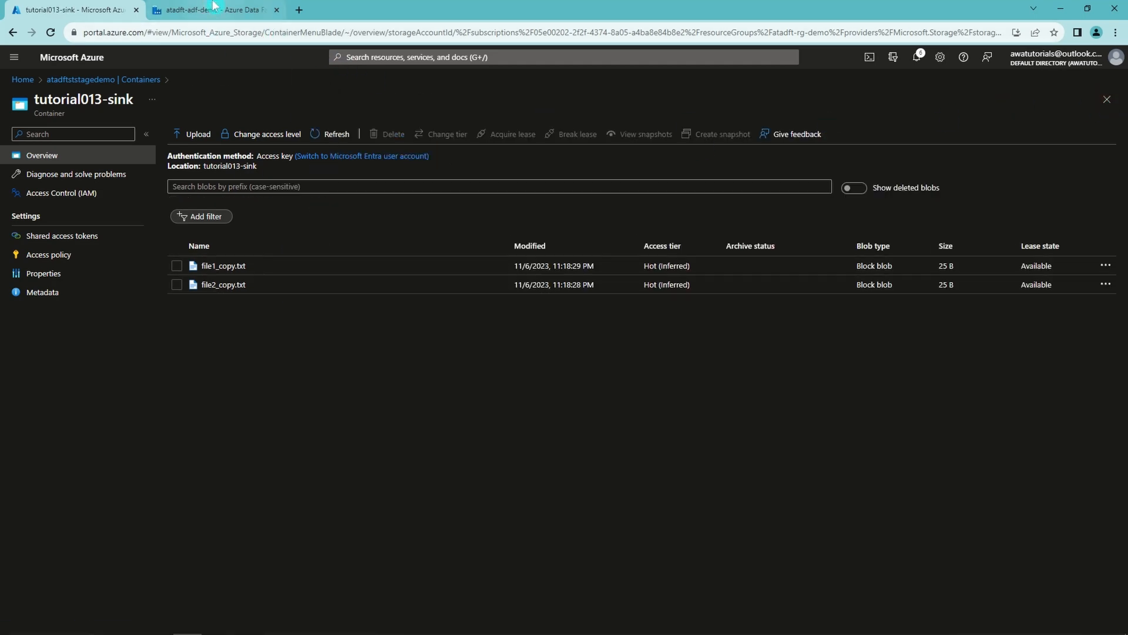
# Step: Switch back to Azure Data Factory and refresh the debug run status of the configuration pipeline
pyautogui.click(212, 10)
pyautogui.click(640, 422)
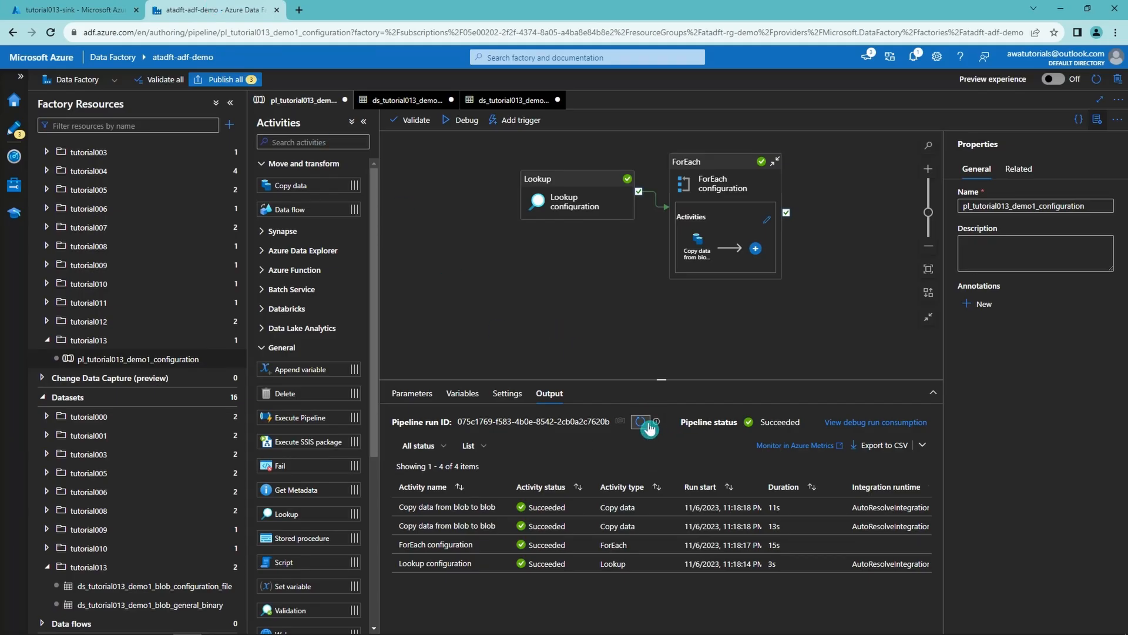
pyautogui.moveTo(755, 318); pyautogui.dragTo(727, 338)
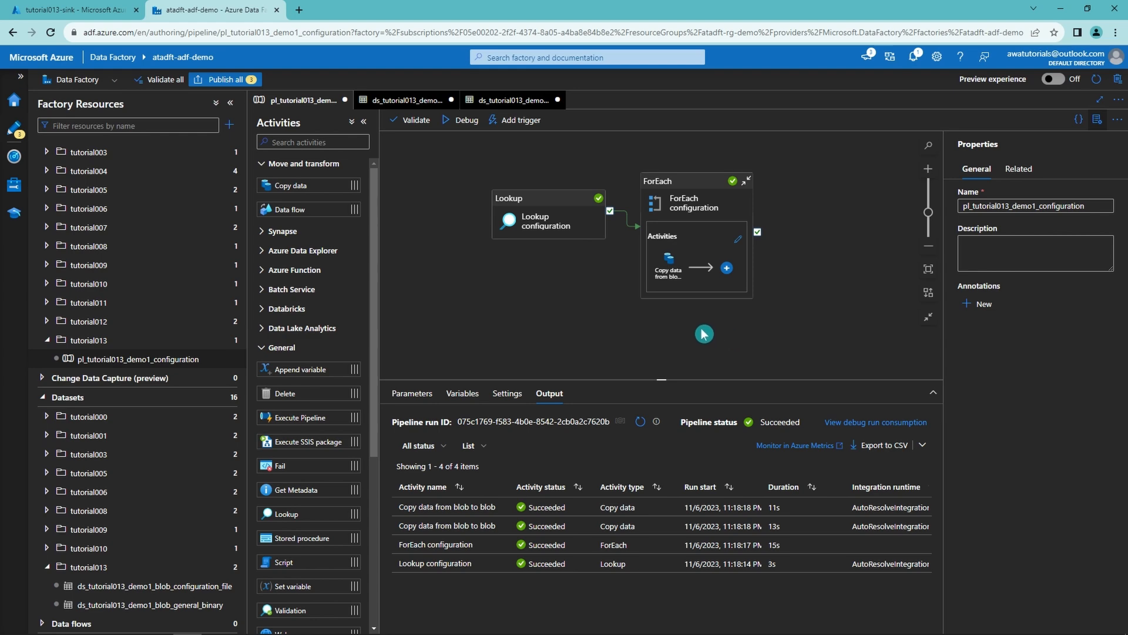
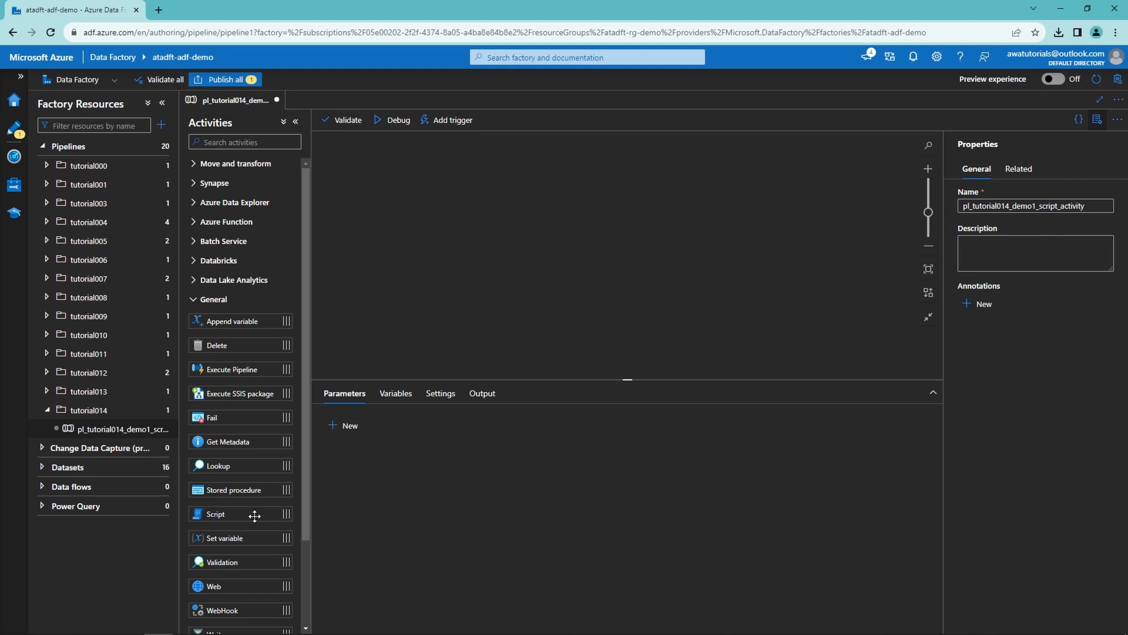
# Step: Add a Script activity to pl_tutorial014_demo1_script_activity and set its linked service to ls_sqldb_dw
pyautogui.moveTo(251, 514); pyautogui.dragTo(511, 265)
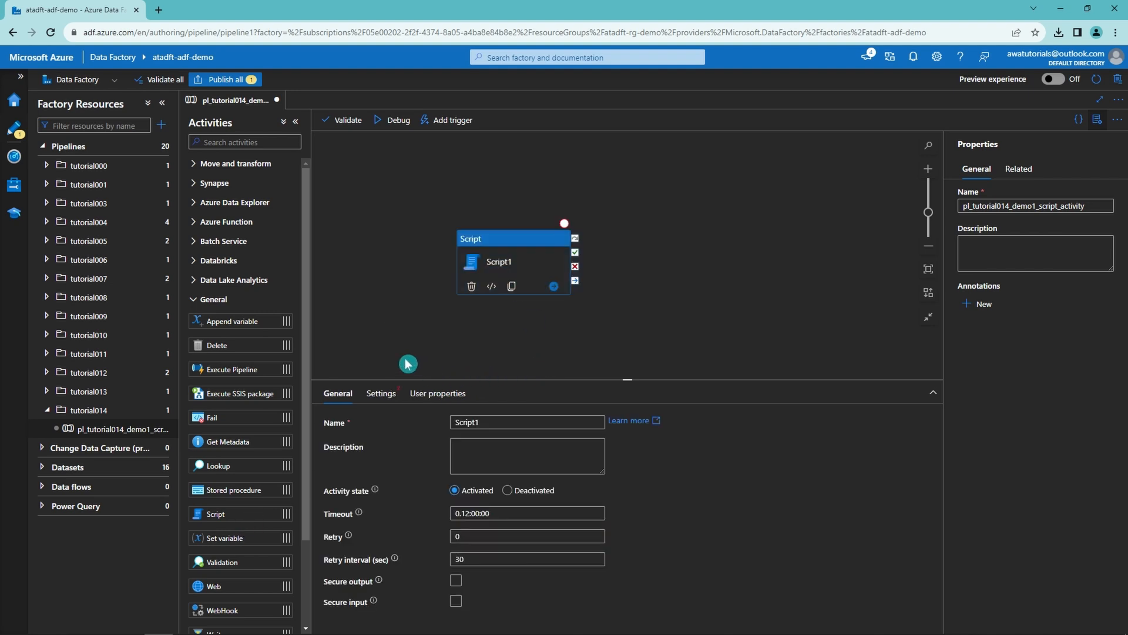
pyautogui.click(365, 395)
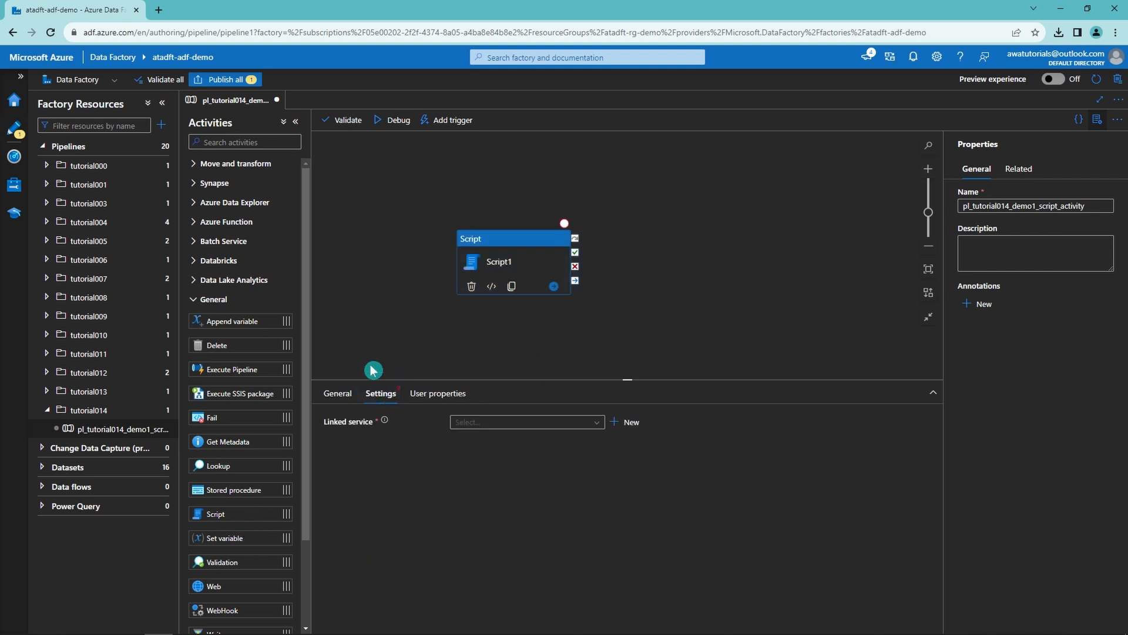
pyautogui.click(493, 422)
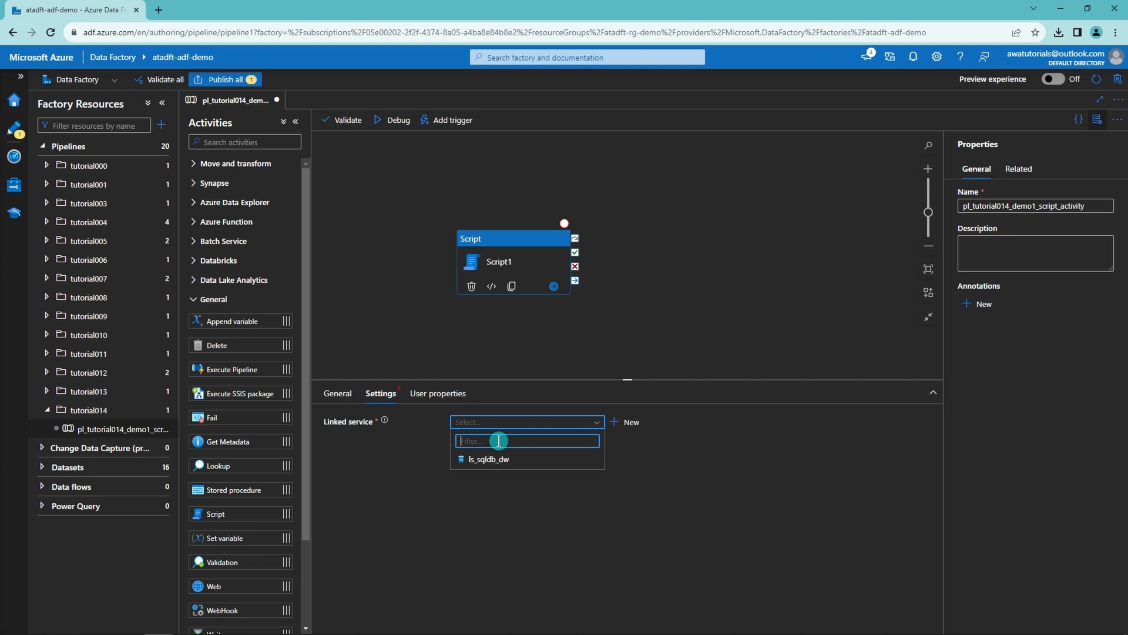
pyautogui.click(499, 460)
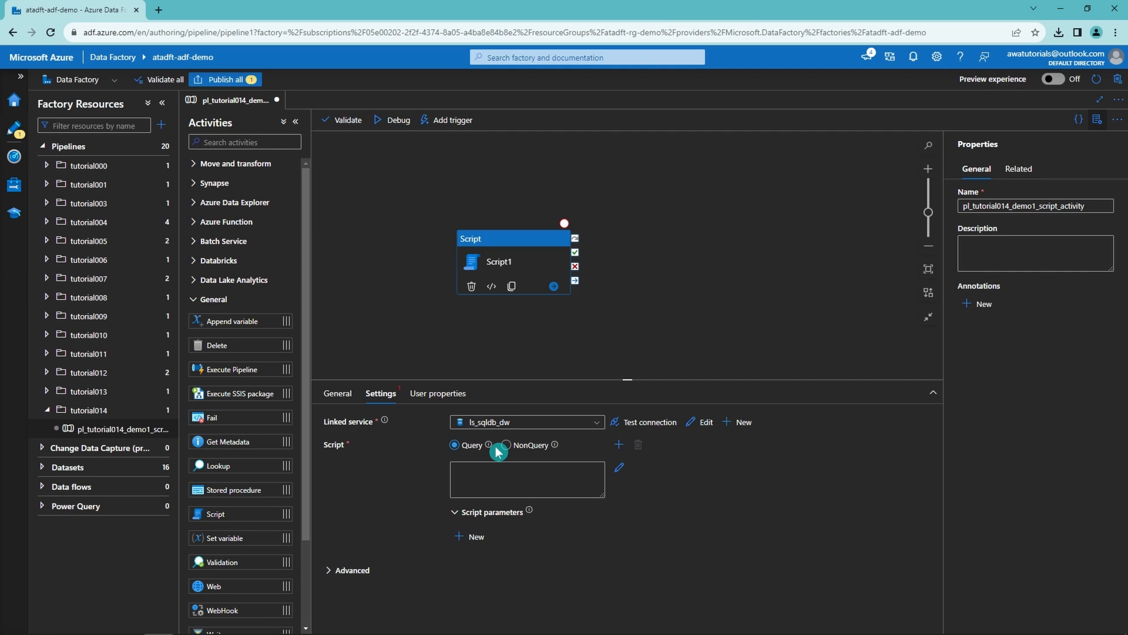
# Step: Check the descriptions of the Query and NonQuery options and enter "select 1 as abc" as the Script activity's query
pyautogui.click(489, 445)
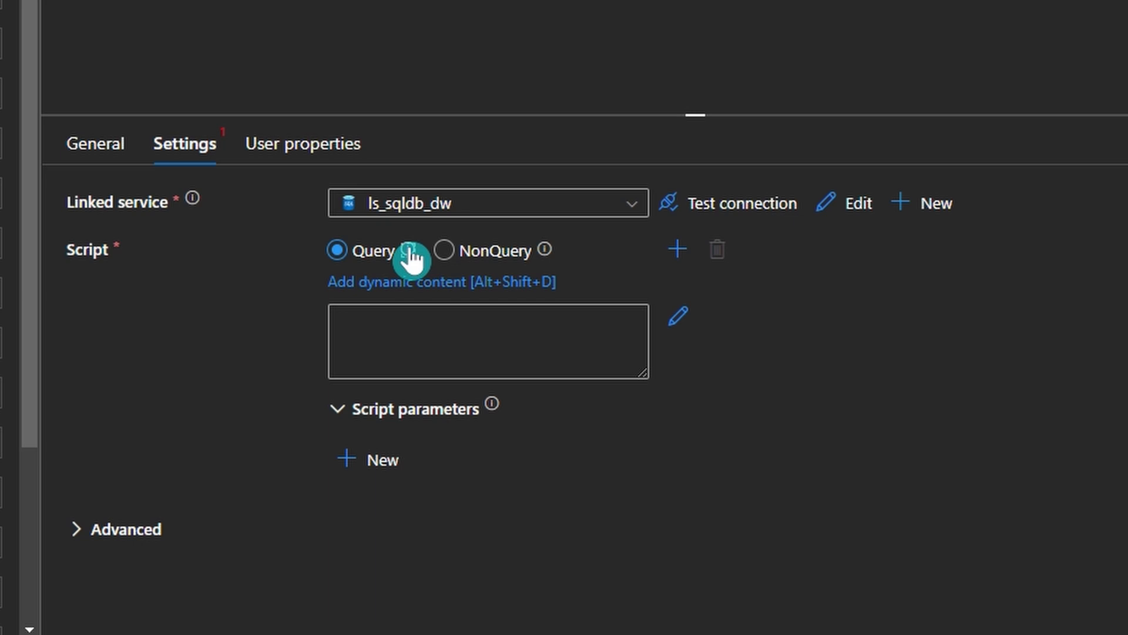
pyautogui.moveTo(411, 255)
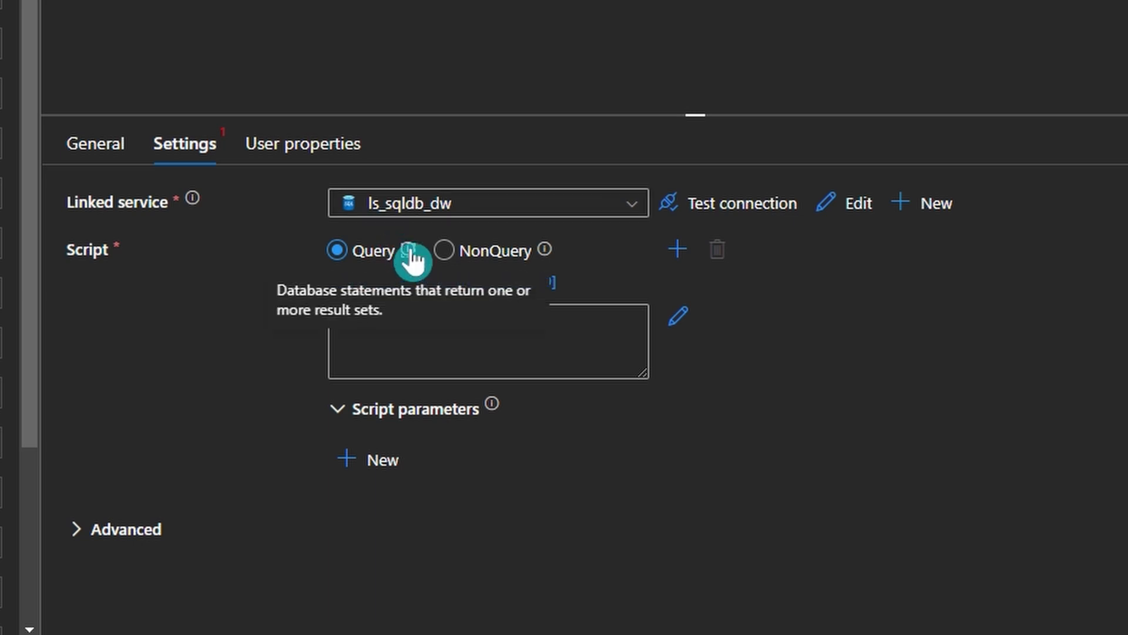
pyautogui.moveTo(545, 251)
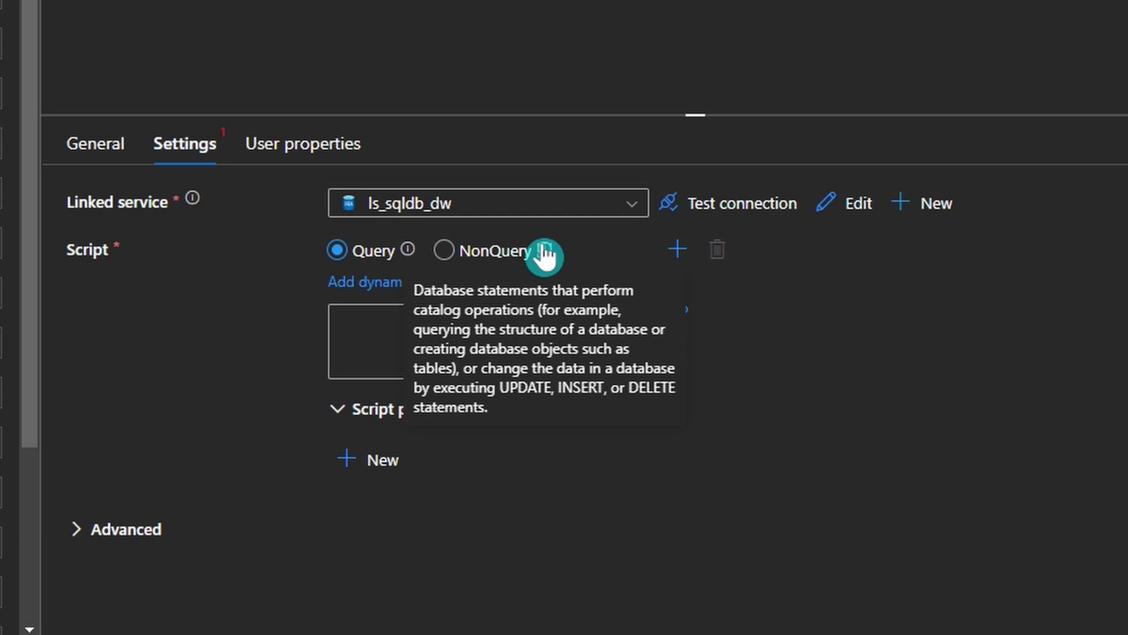
pyautogui.click(358, 328)
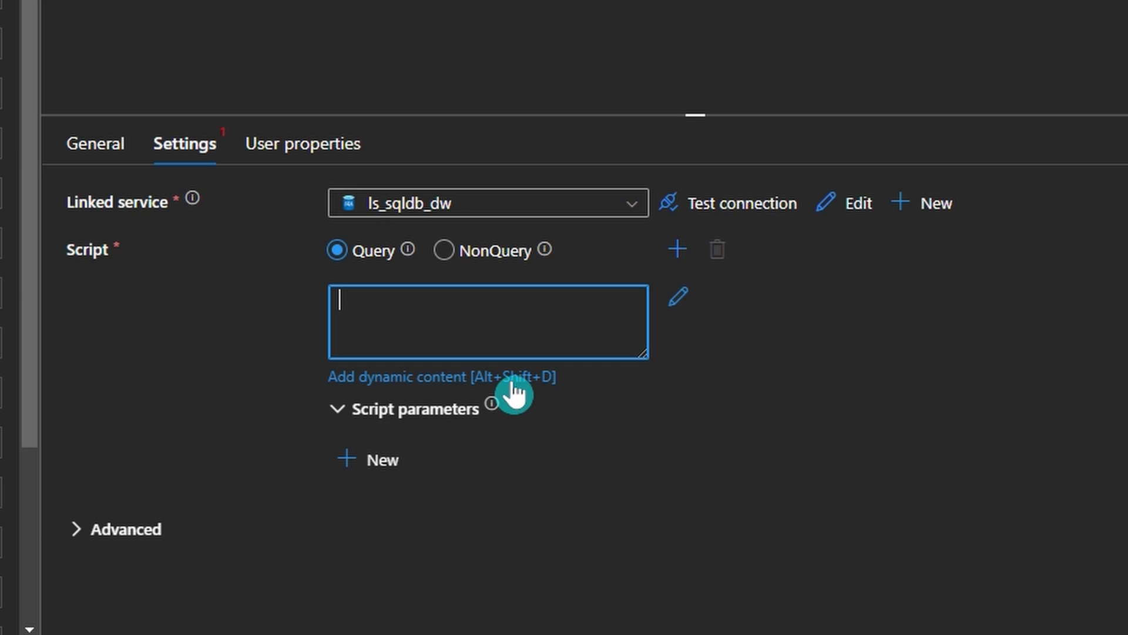
pyautogui.write('select 1 as abv')
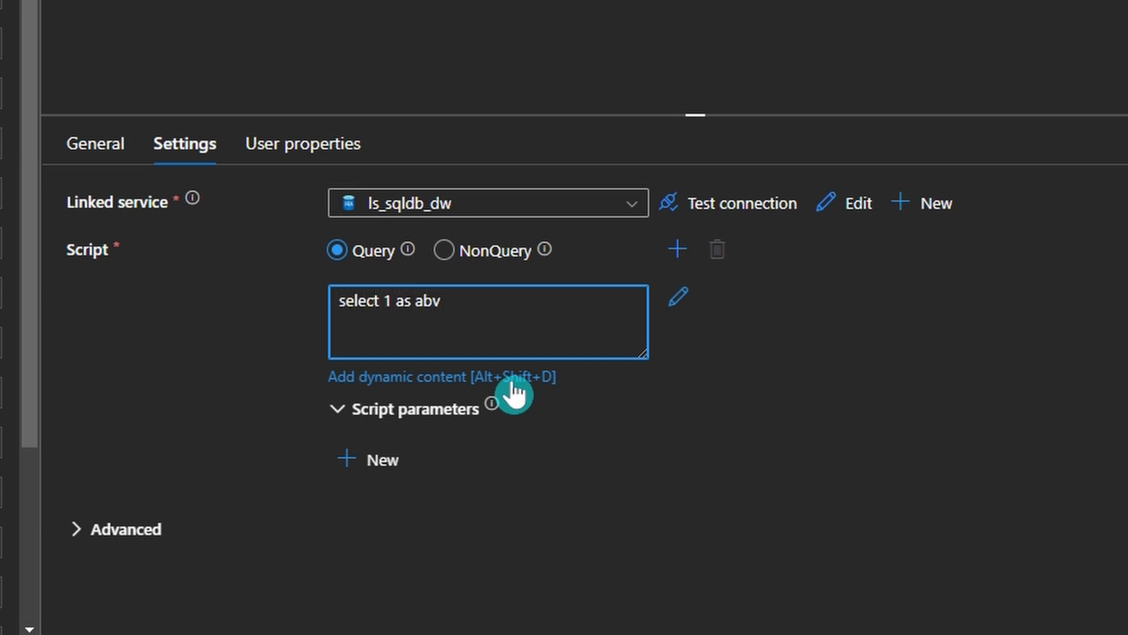
pyautogui.press('BackSpace')
pyautogui.write('c')
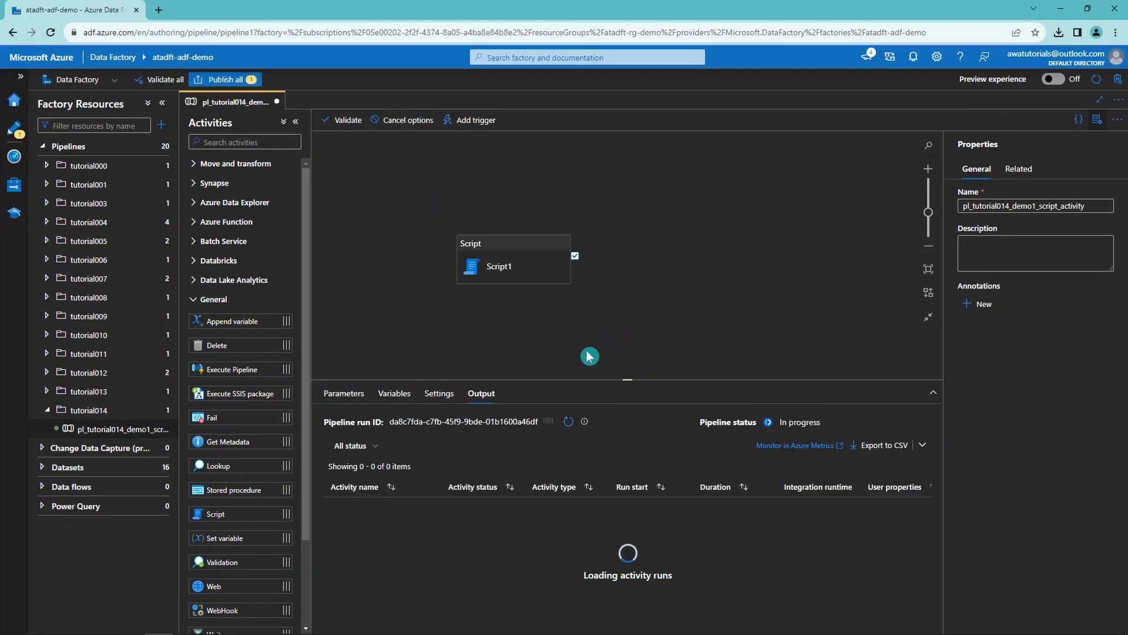
# Step: Debug the script pipeline, refresh its status until it finishes, and examine the result sets in Script1's output
pyautogui.click(568, 421)
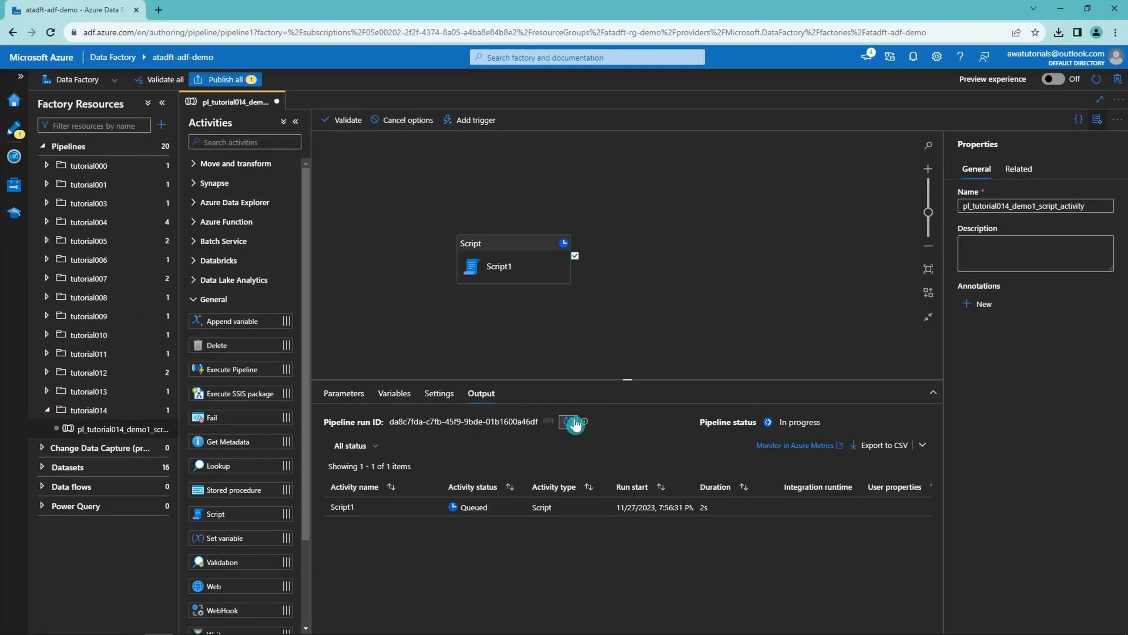
pyautogui.click(568, 421)
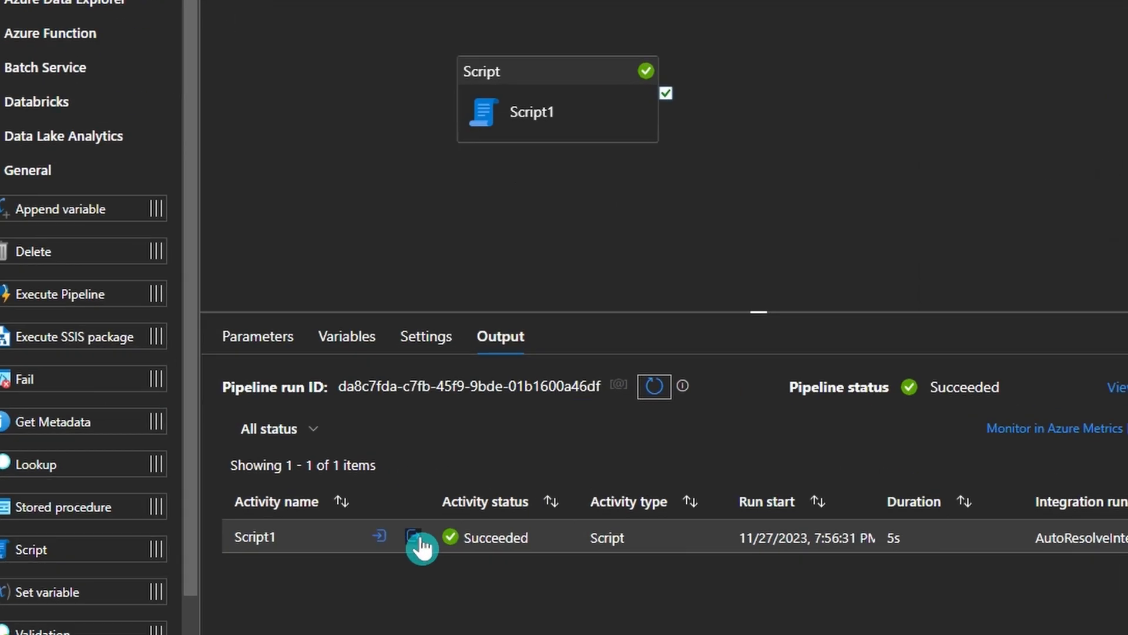
pyautogui.click(445, 514)
pyautogui.scroll(-3, 372, 376)
pyautogui.scroll(3, 370, 410)
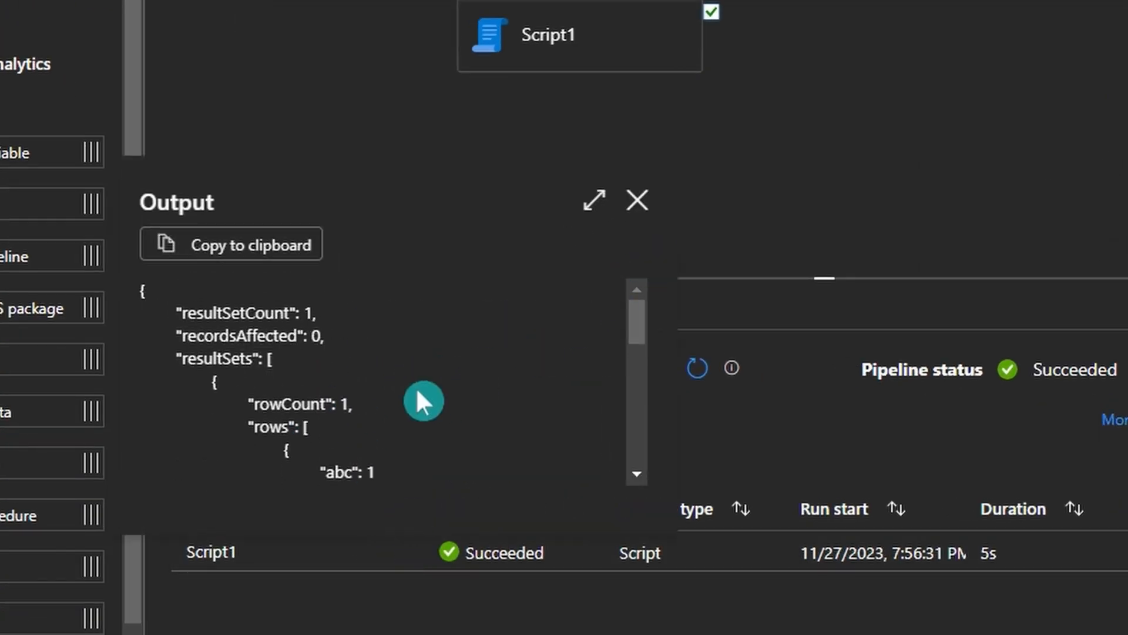
pyautogui.moveTo(181, 358); pyautogui.dragTo(342, 429)
pyautogui.scroll(-2, 330, 446)
pyautogui.scroll(2, 400, 395)
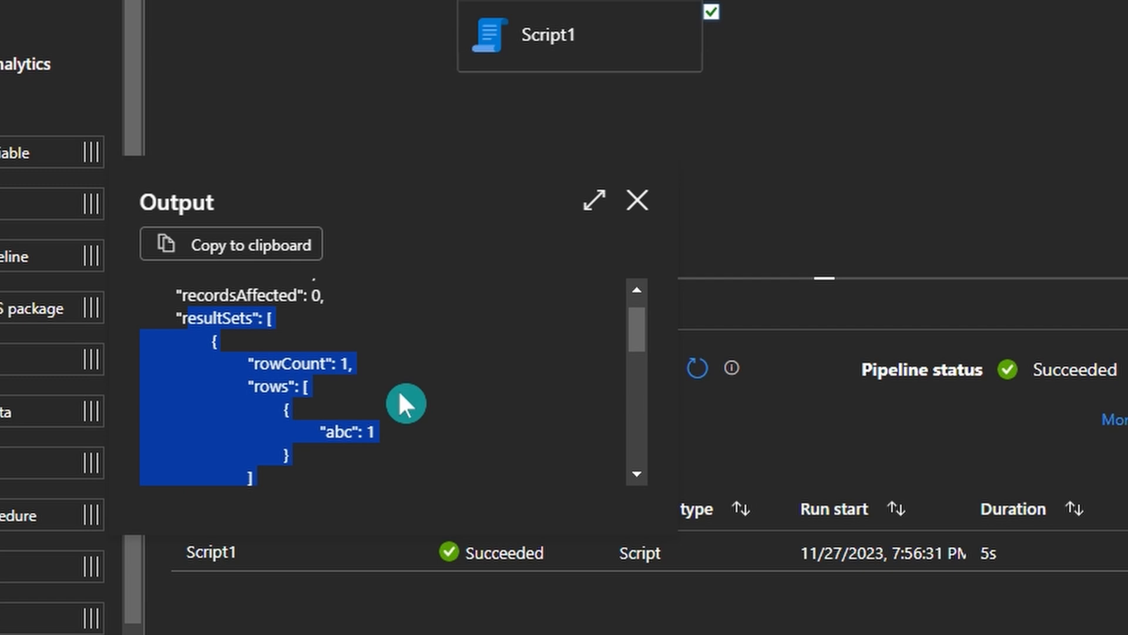
# Step: Close the output details, switch Script1's script type to NonQuery and debug the pipeline, refreshing its run status
pyautogui.scroll(1, 402, 399)
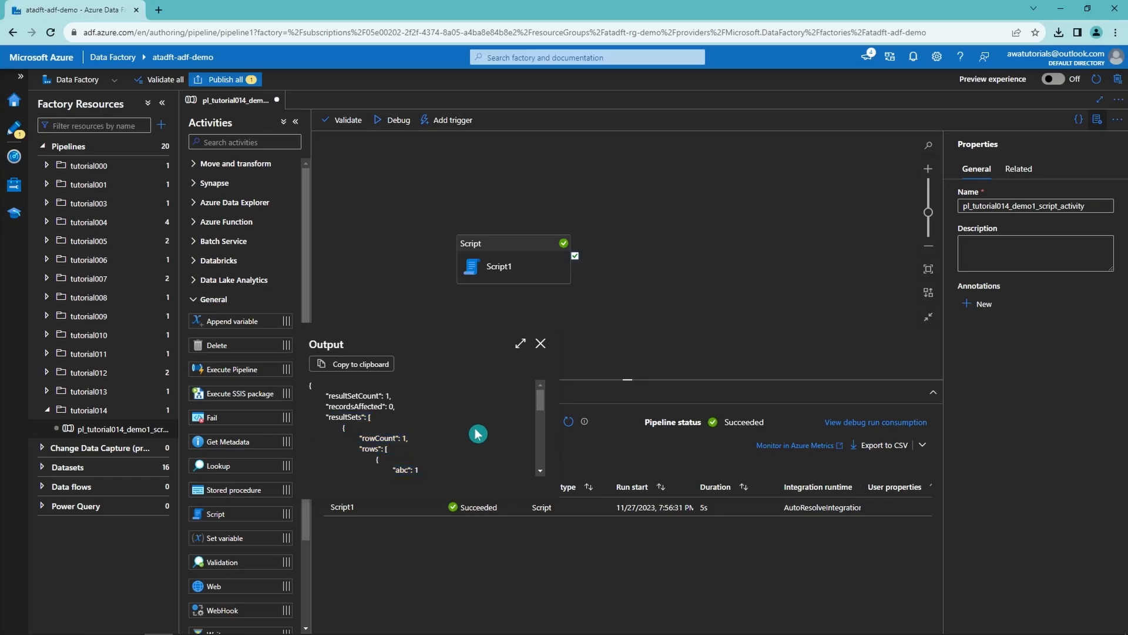
pyautogui.click(637, 200)
pyautogui.click(523, 275)
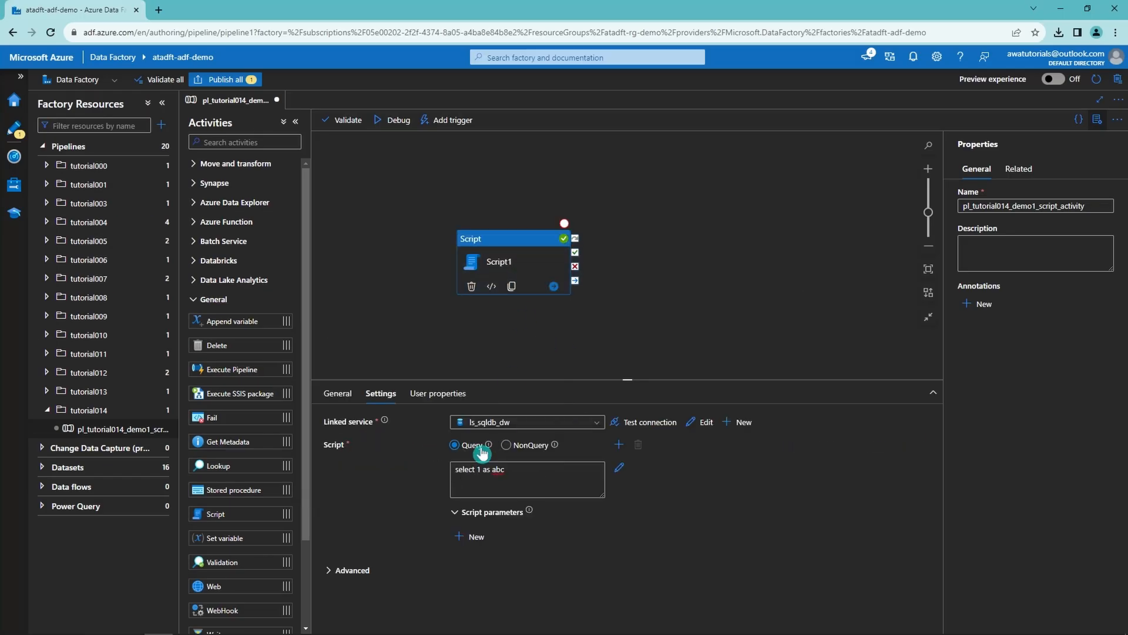
pyautogui.click(506, 445)
pyautogui.click(397, 123)
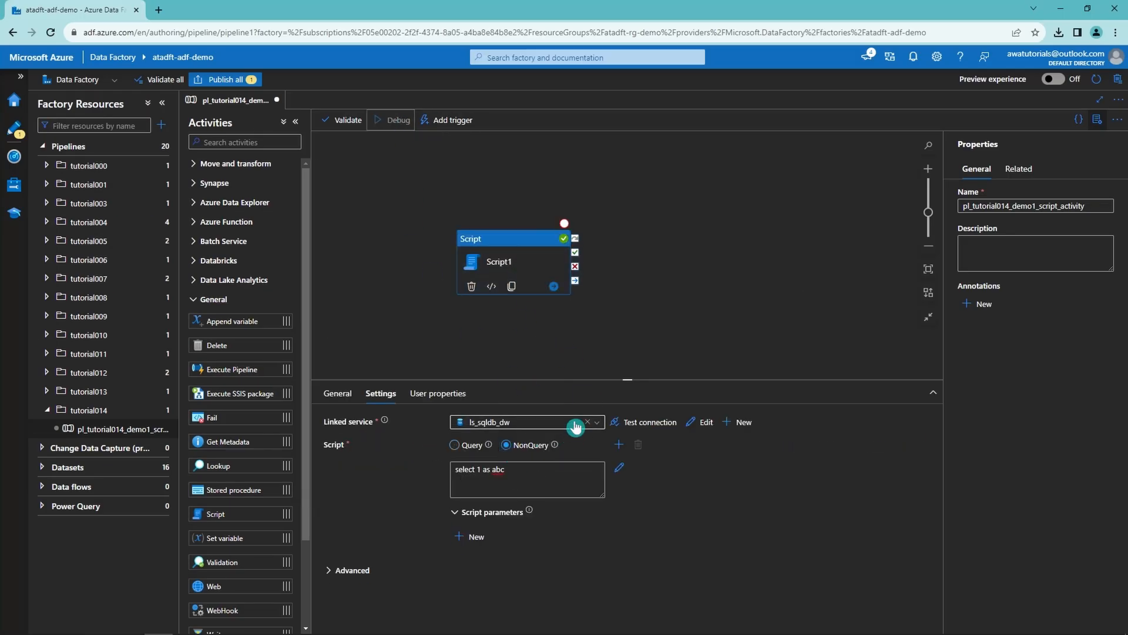
pyautogui.click(476, 340)
pyautogui.click(571, 428)
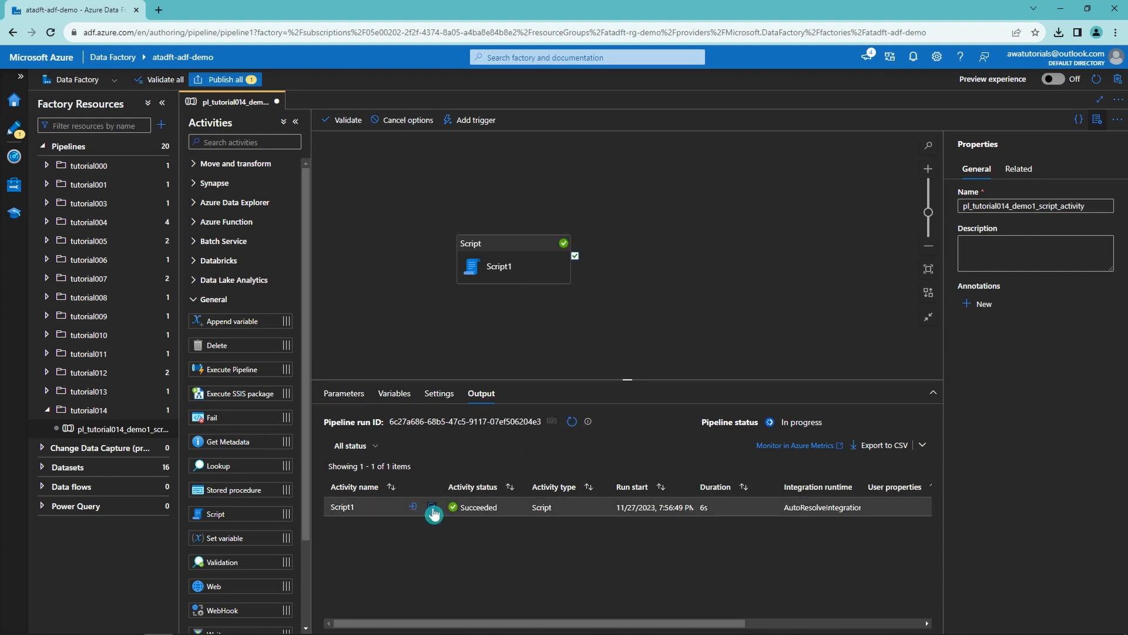
# Step: Examine the output of Script1's NonQuery run and refresh the pipeline run status
pyautogui.click(433, 506)
pyautogui.scroll(-3, 444, 438)
pyautogui.scroll(-3, 445, 435)
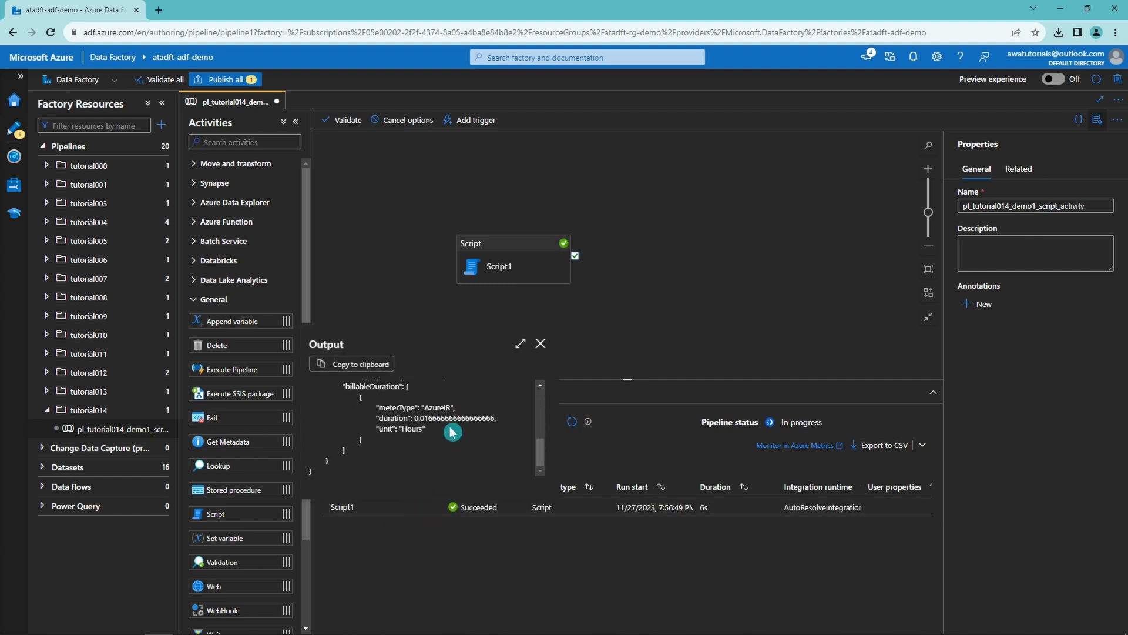
pyautogui.click(541, 343)
pyautogui.click(572, 422)
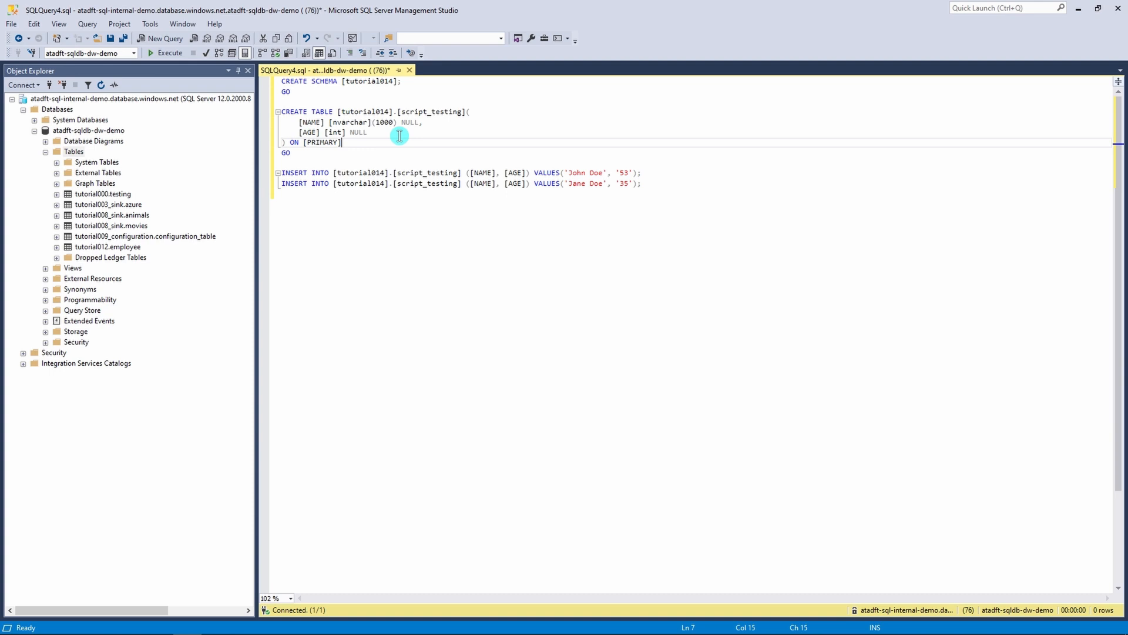
# Step: In SQL Server Management Studio, execute the script that creates and fills [tutorial014].[script_testing], and refresh the database's Tables folder
pyautogui.click(398, 133)
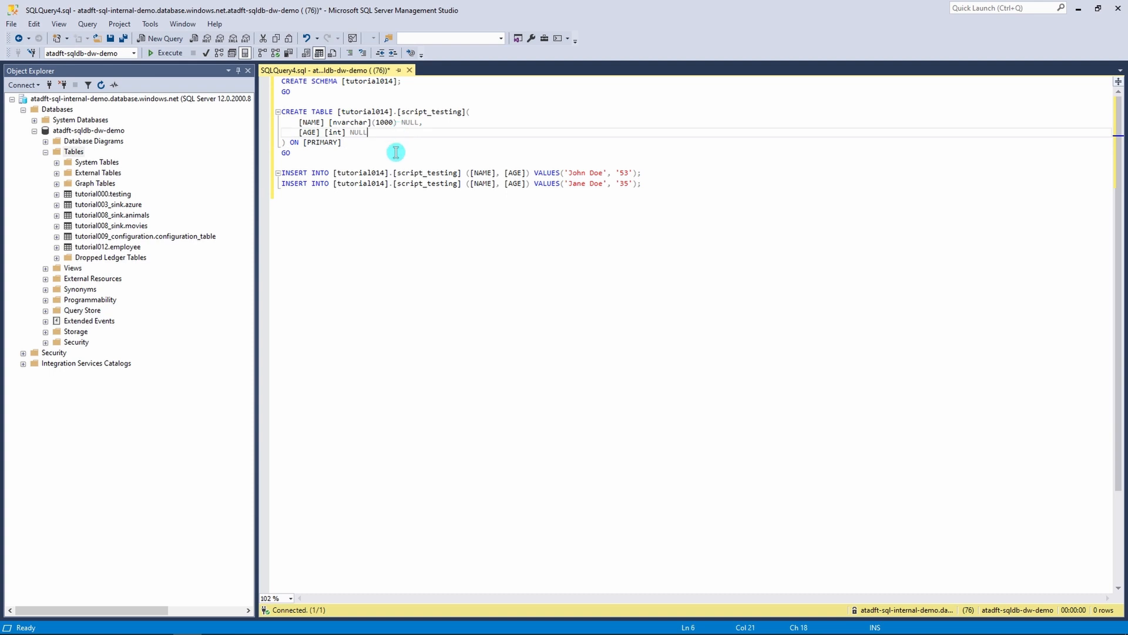
pyautogui.click(396, 152)
pyautogui.click(167, 53)
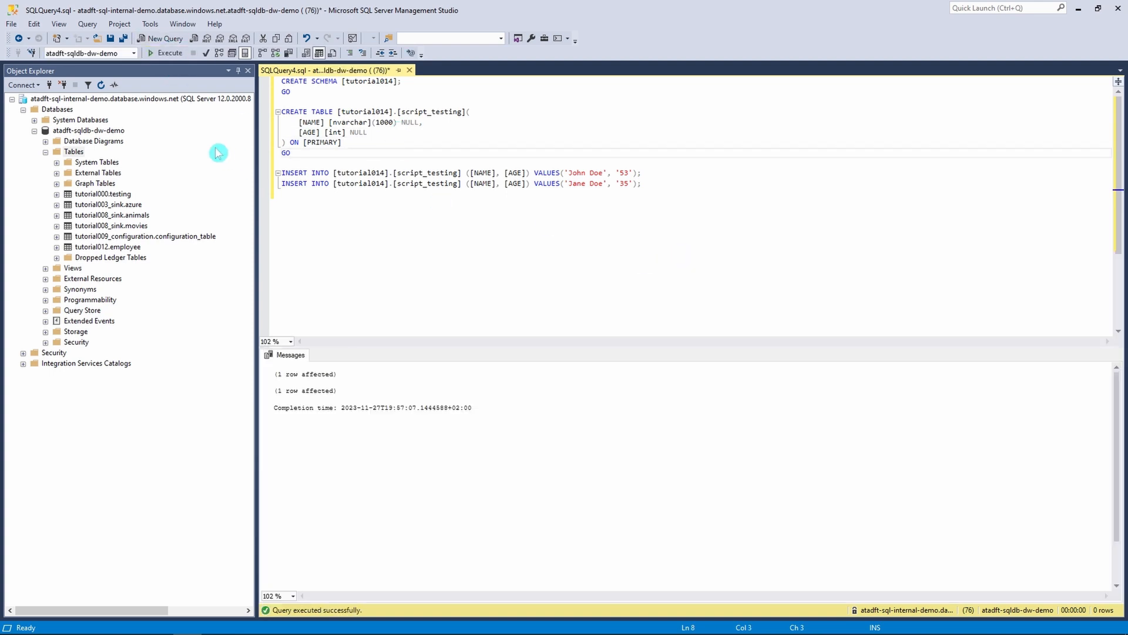
pyautogui.rightClick(82, 151)
pyautogui.click(106, 215)
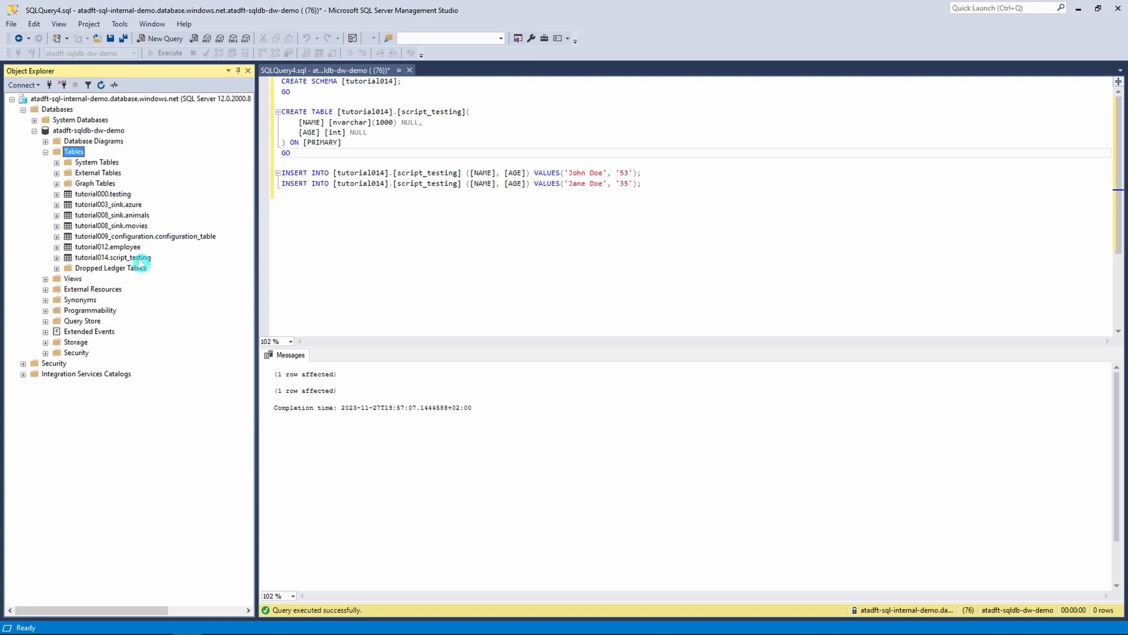
# Step: Return to Azure Data Factory and set Script1 to Query with "SELECT * FROM [tutorial014].[script_testing];", enlarging the script box
pyautogui.click(1079, 12)
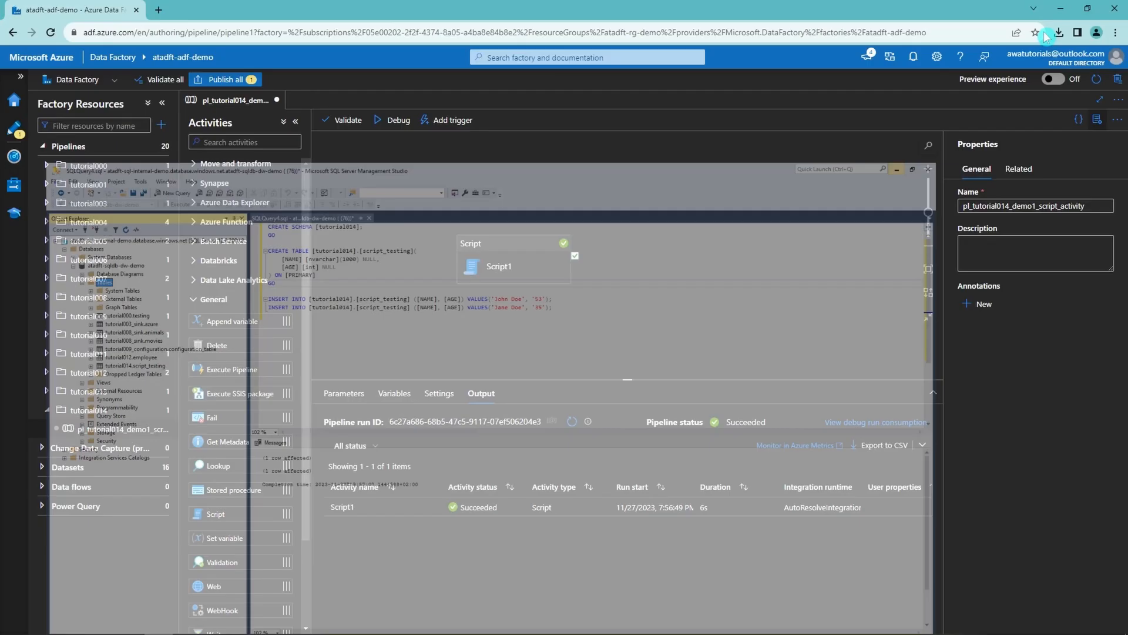
pyautogui.click(489, 266)
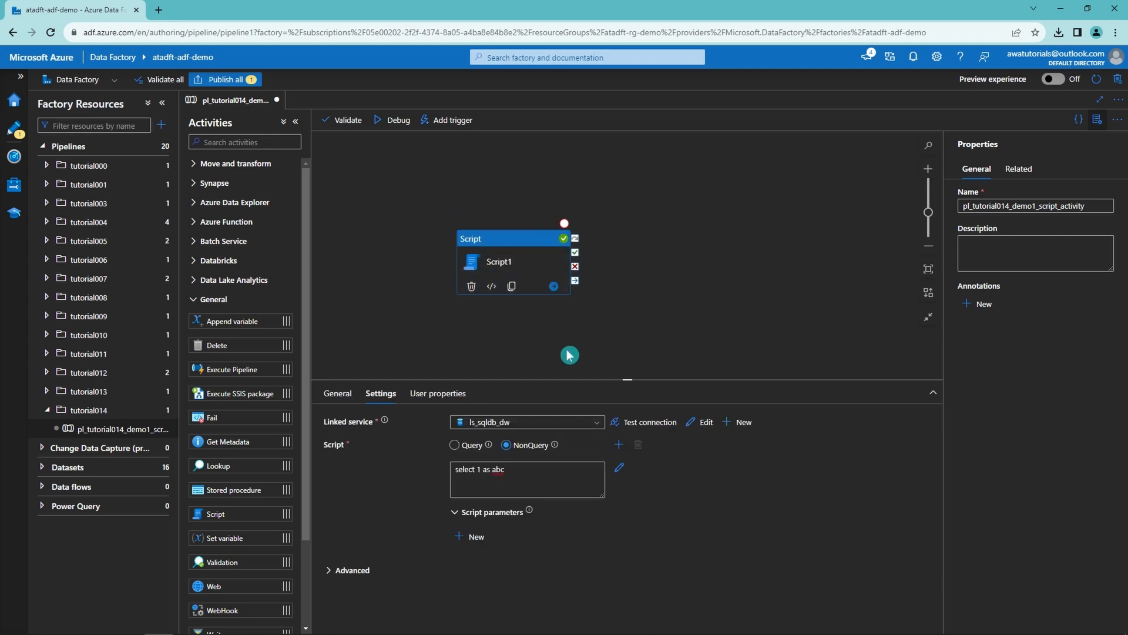
pyautogui.click(458, 471)
pyautogui.press('BackSpace')
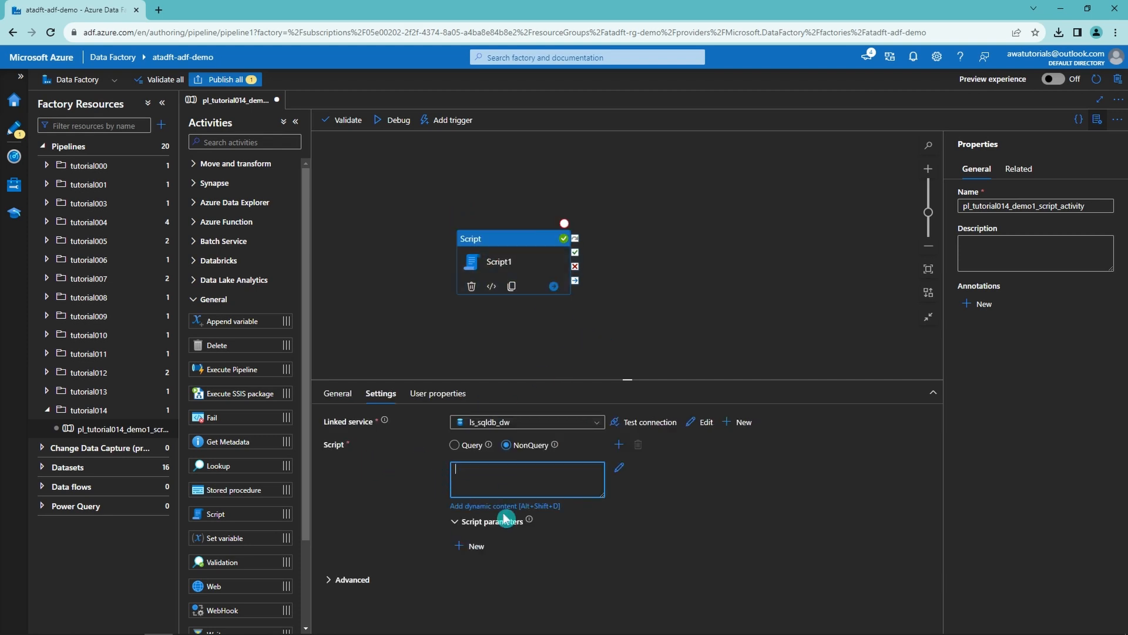
pyautogui.click(455, 444)
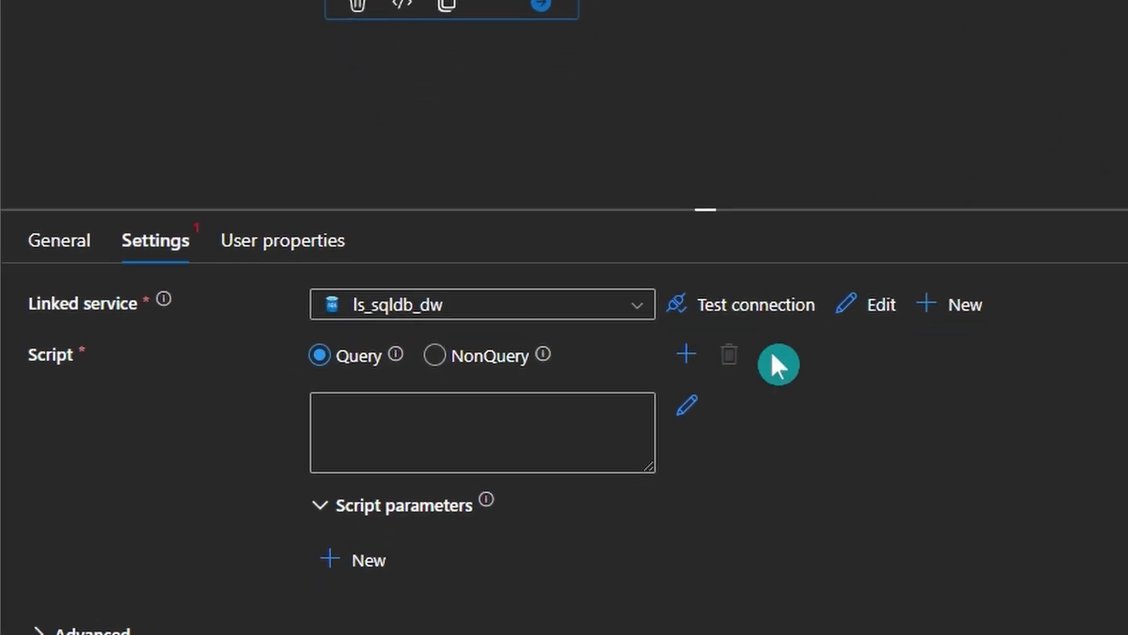
pyautogui.click(451, 430)
pyautogui.write('SELECT * FROM [tutorial014].[script_testing];')
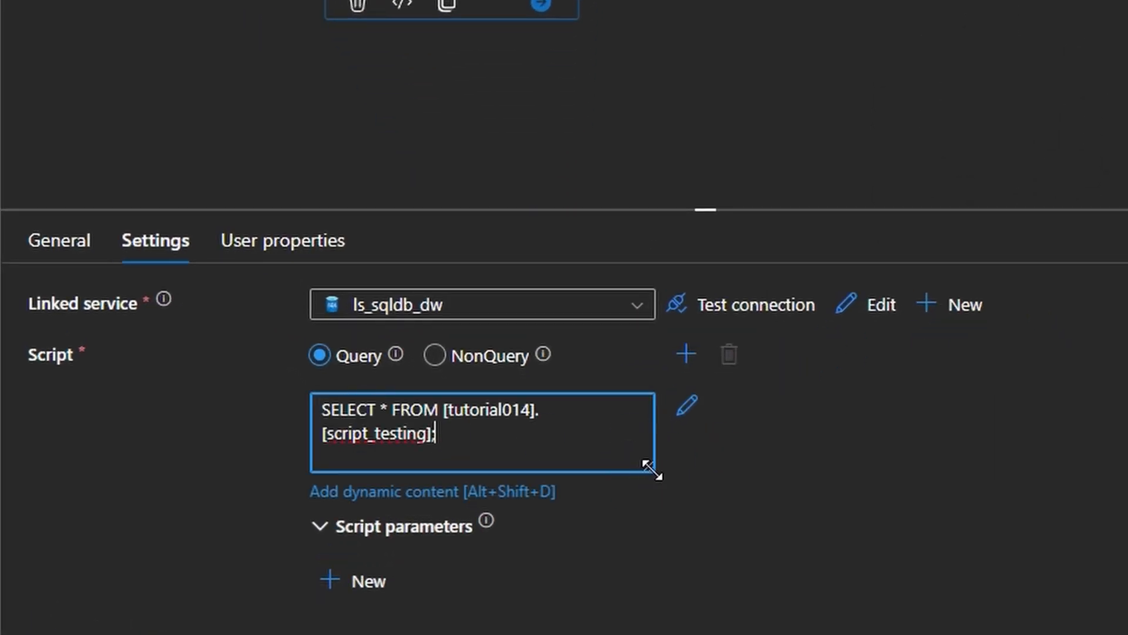
pyautogui.moveTo(648, 468); pyautogui.dragTo(812, 541)
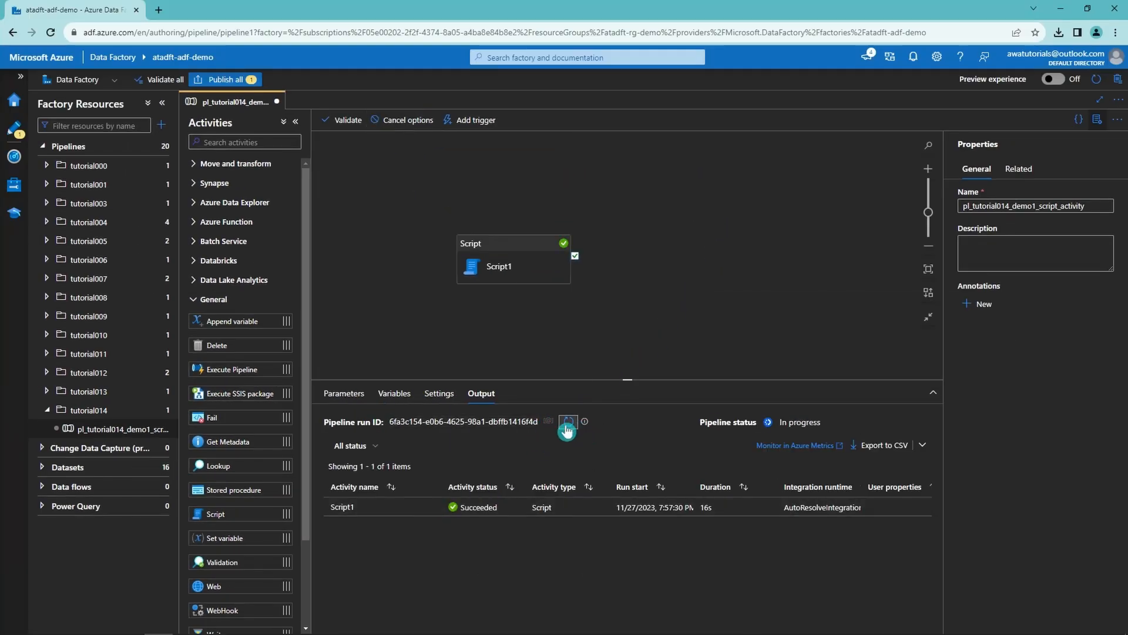
# Step: Refresh the debug run and examine the script_testing rows returned in Script1's output
pyautogui.click(568, 421)
pyautogui.click(437, 507)
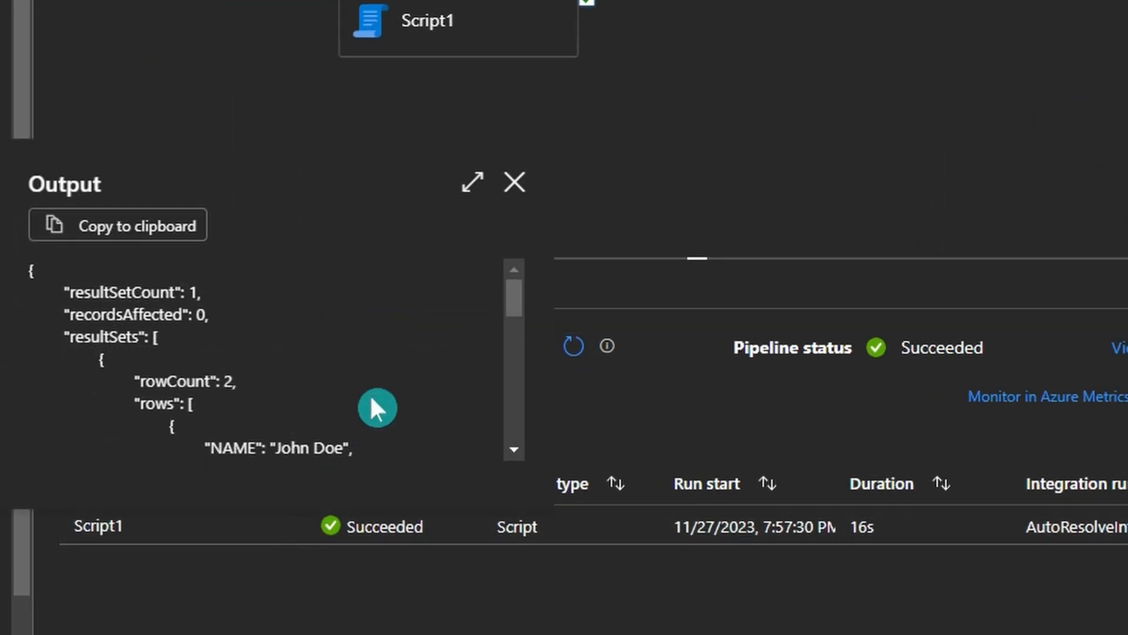
pyautogui.moveTo(514, 296); pyautogui.dragTo(517, 320)
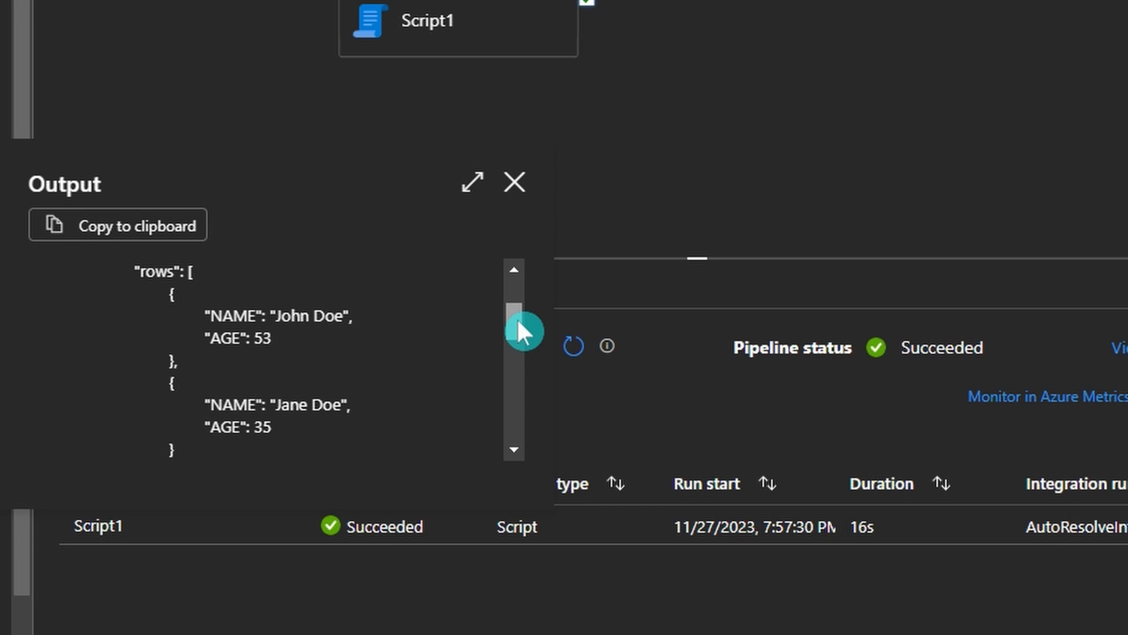
pyautogui.moveTo(516, 320); pyautogui.dragTo(517, 329)
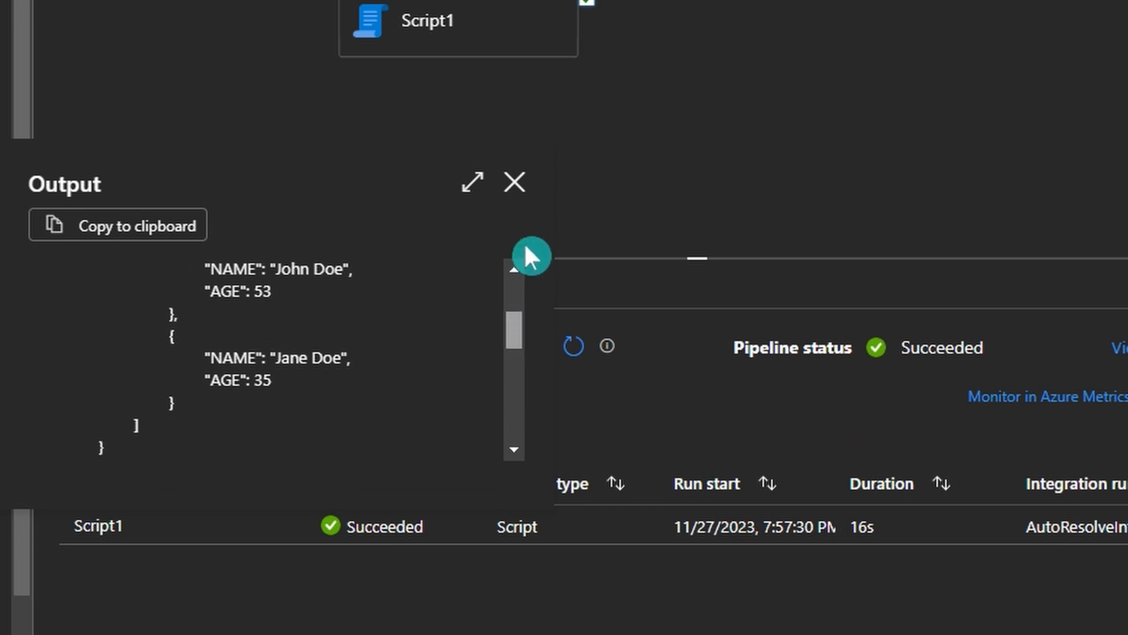
pyautogui.click(519, 184)
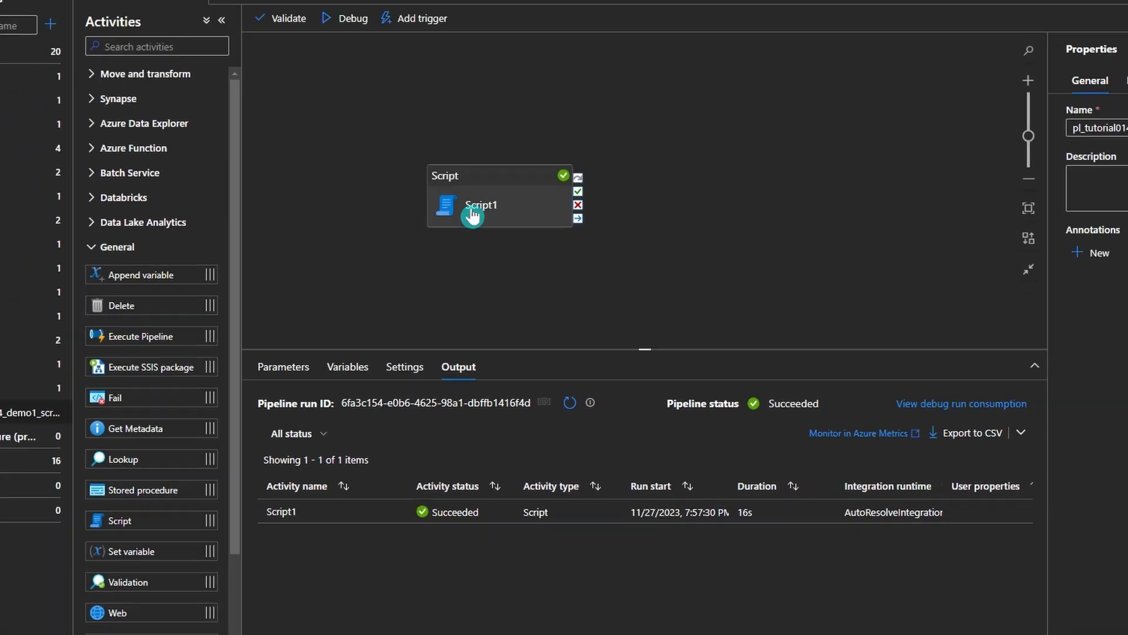
# Step: Change Script1 to a NonQuery that inserts a full name and age '12' into [tutorial014].[script_testing], and debug the pipeline
pyautogui.click(407, 27)
pyautogui.click(498, 485)
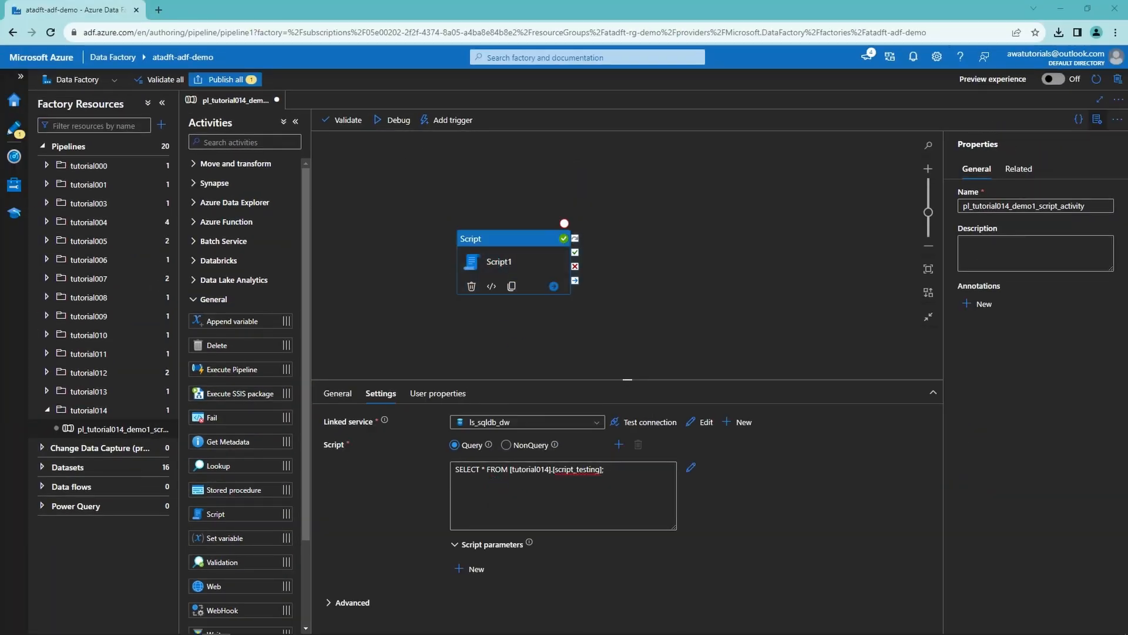
pyautogui.moveTo(622, 476); pyautogui.dragTo(447, 473)
pyautogui.write("INSERT INTO [tutorial014].[script_testing] ([NAME], [AGE]) VALUES('Jack Doe', '12');")
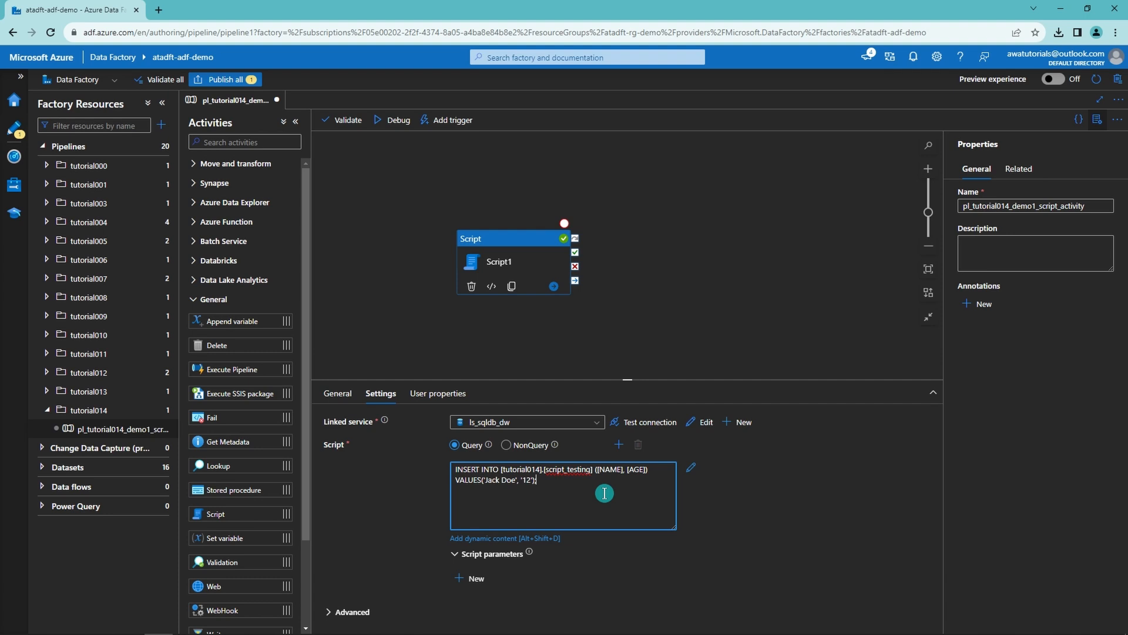
pyautogui.click(506, 444)
pyautogui.click(513, 445)
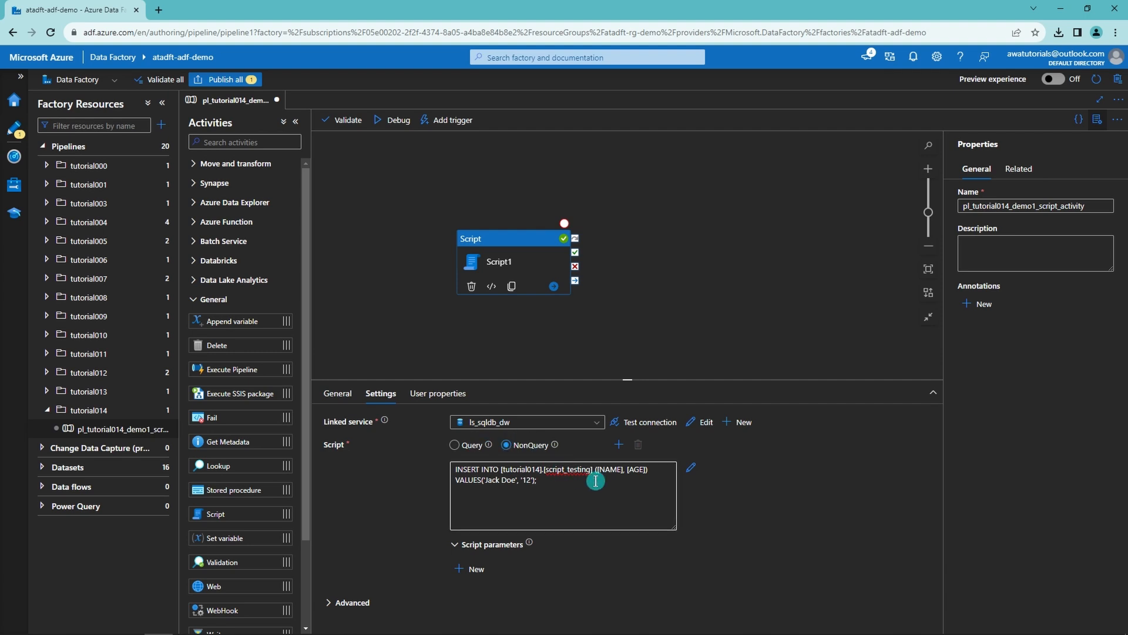
pyautogui.click(400, 121)
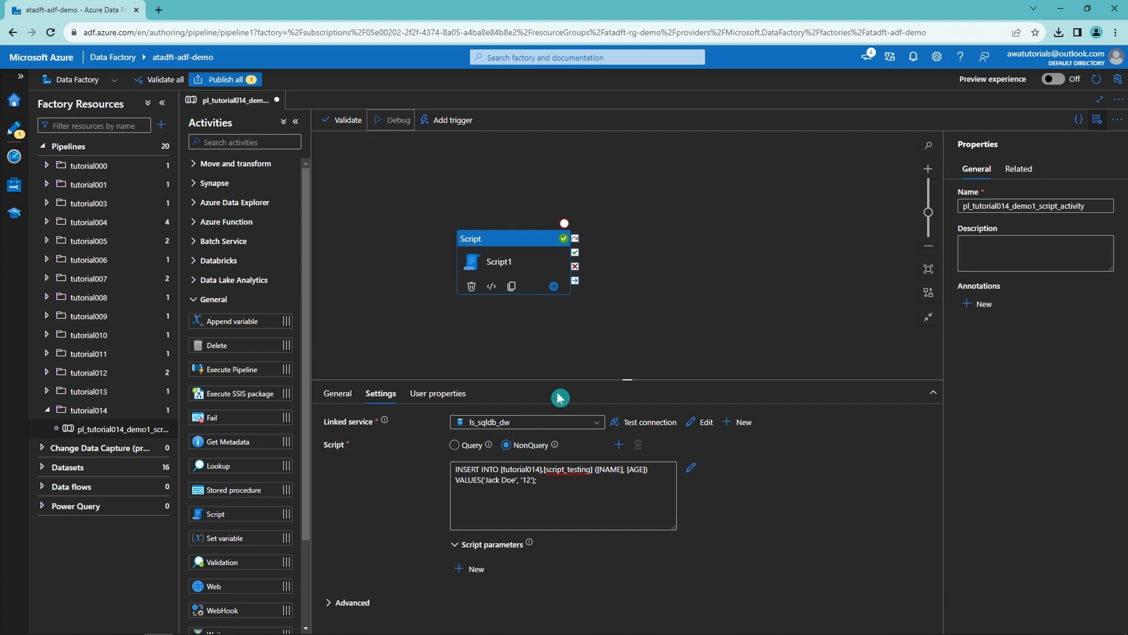
pyautogui.click(566, 421)
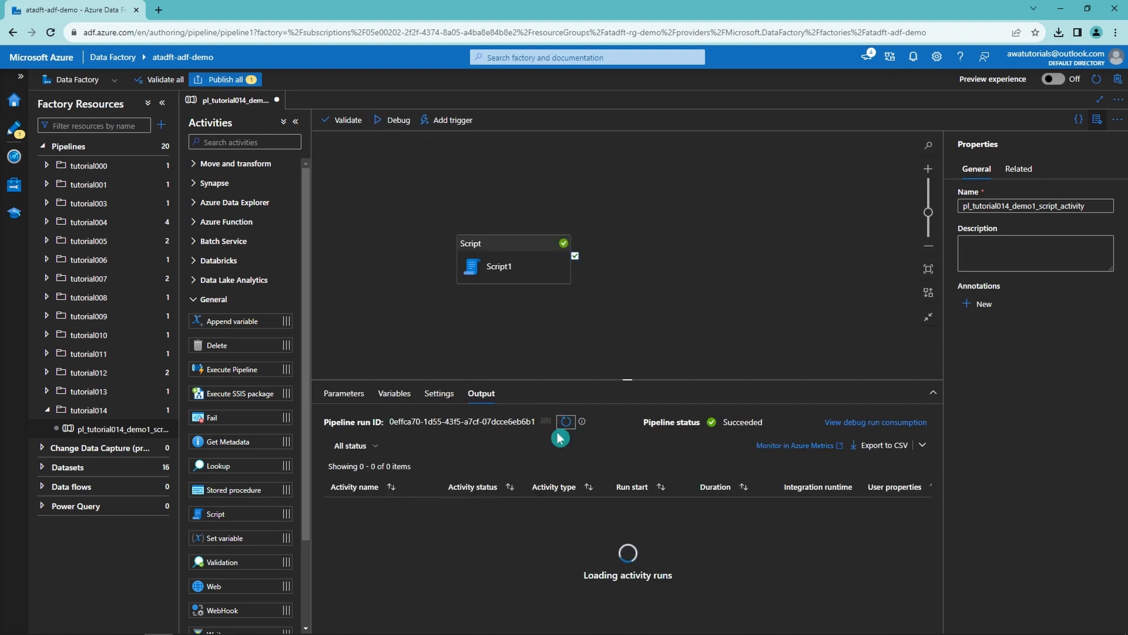
# Step: Set Script1 back to Query with "SELECT * FROM [tutorial014].[script_testing];" and debug the pipeline, refreshing its status until it finishes
pyautogui.click(509, 287)
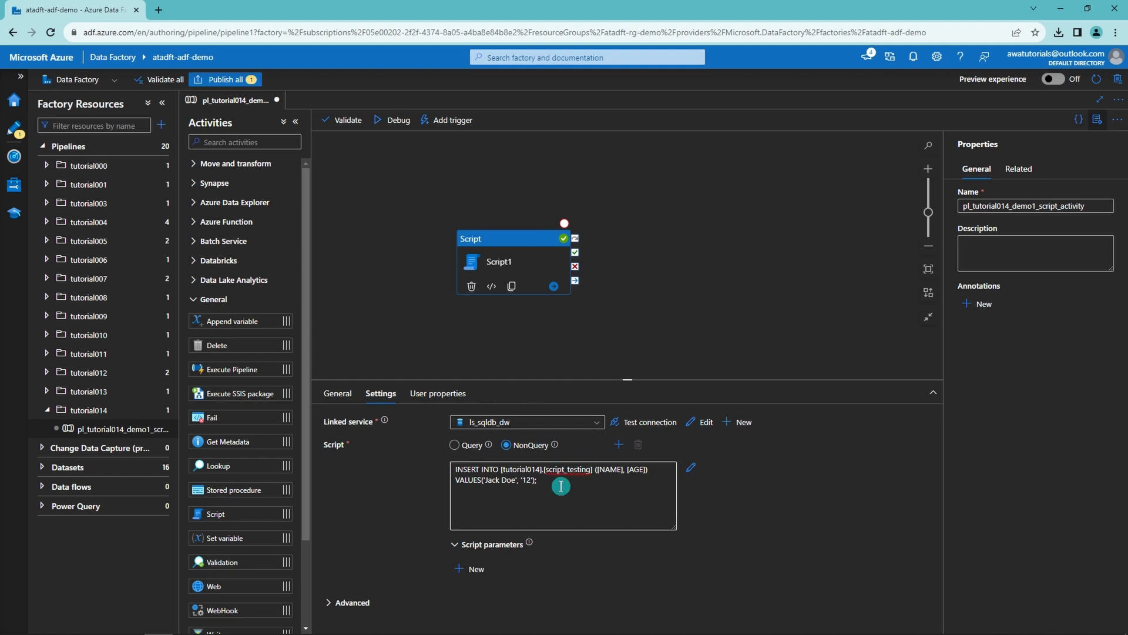
pyautogui.click(454, 445)
pyautogui.click(398, 120)
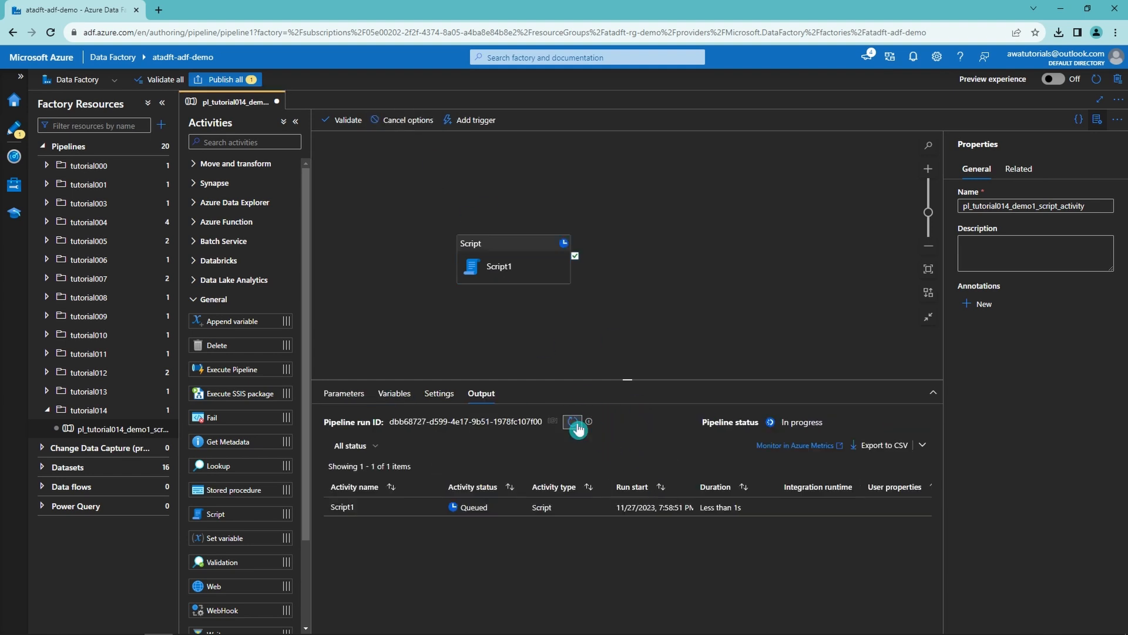
pyautogui.click(572, 422)
pyautogui.click(573, 422)
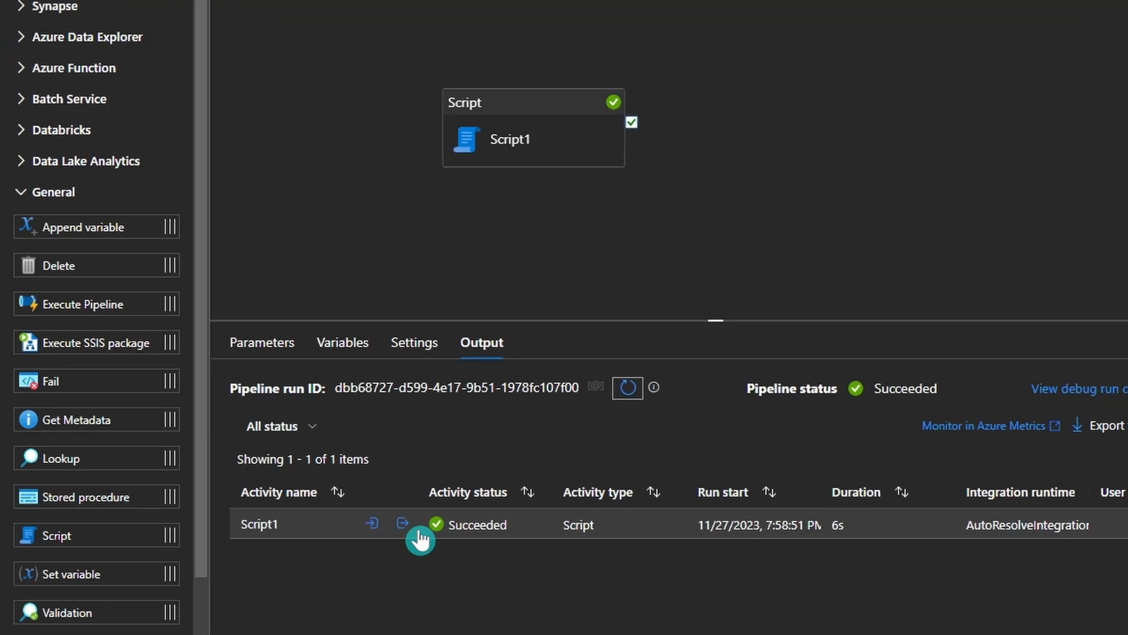
# Step: Examine the rows in Script1's output to check that the inserted record is returned
pyautogui.click(433, 504)
pyautogui.moveTo(595, 345)
pyautogui.mouseDown()
pyautogui.moveTo(597, 383)
pyautogui.moveTo(601, 359)
pyautogui.mouseUp()
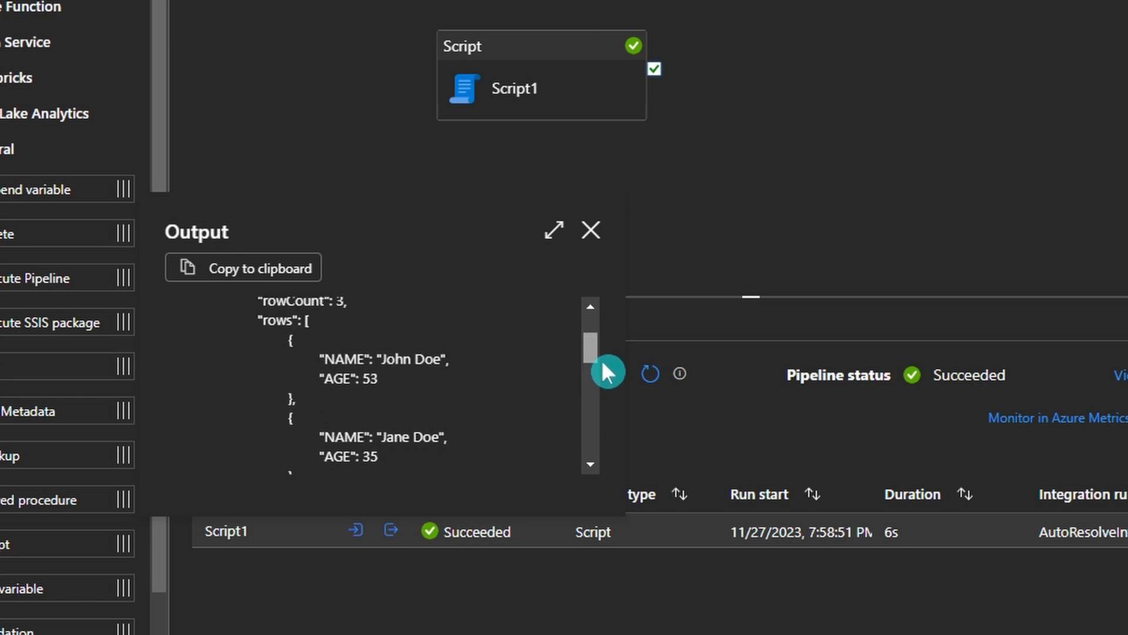
pyautogui.click(592, 230)
# Step: Reopen Script1's settings, expand the Advanced options and read the descriptions of the script parameters and the script block execution timeout
pyautogui.click(554, 118)
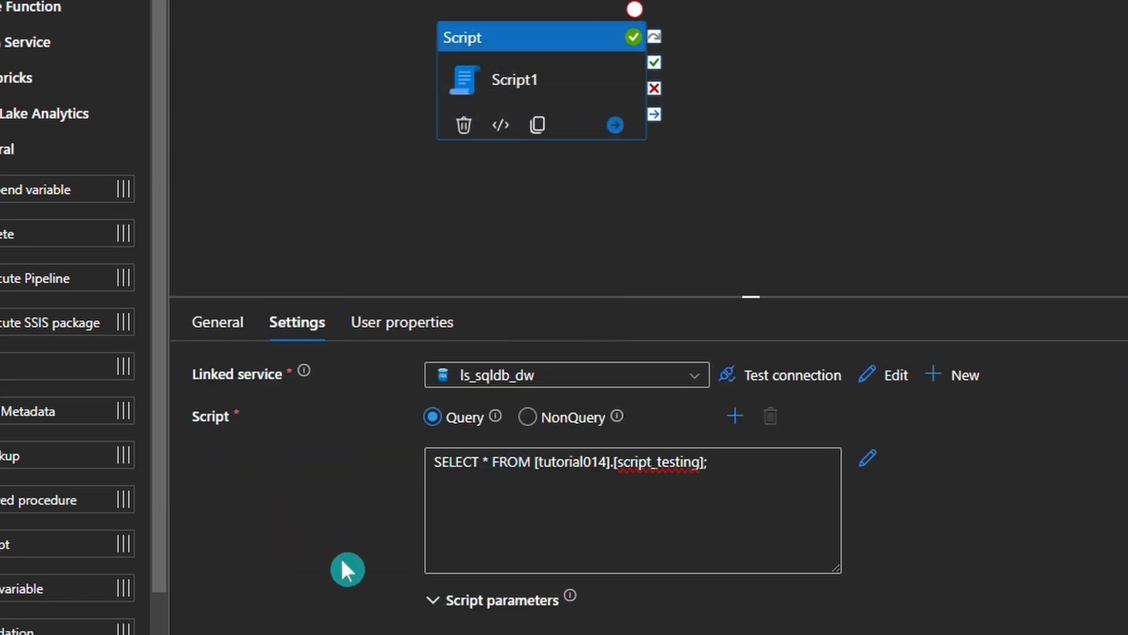
pyautogui.moveTo(571, 597)
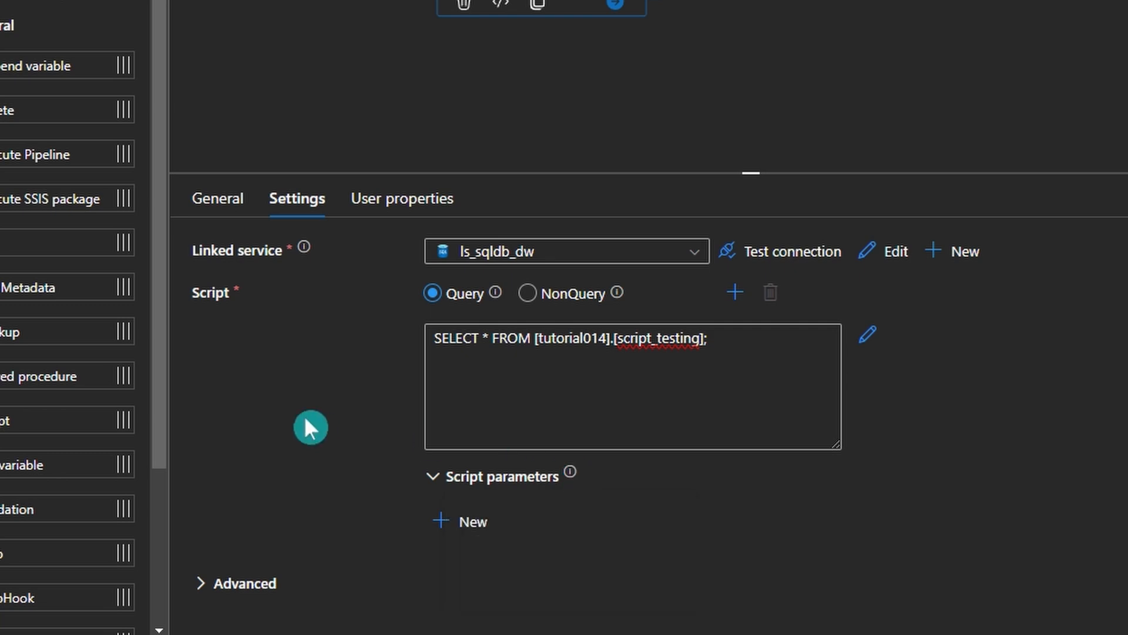
pyautogui.click(229, 583)
pyautogui.scroll(-1, 339, 414)
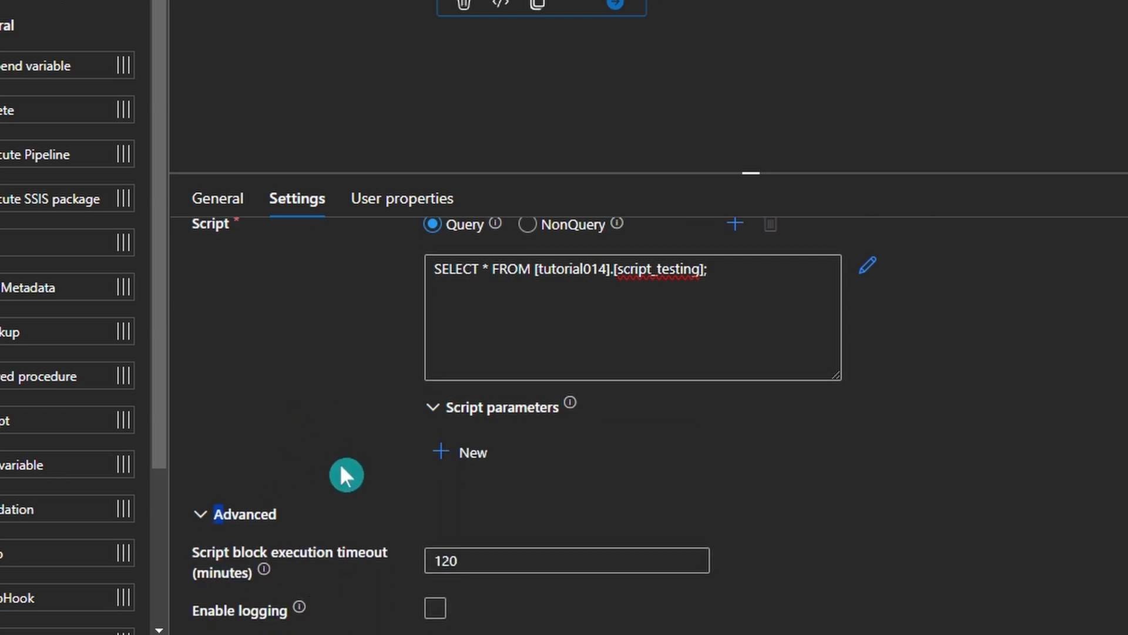
pyautogui.click(297, 577)
pyautogui.moveTo(265, 571)
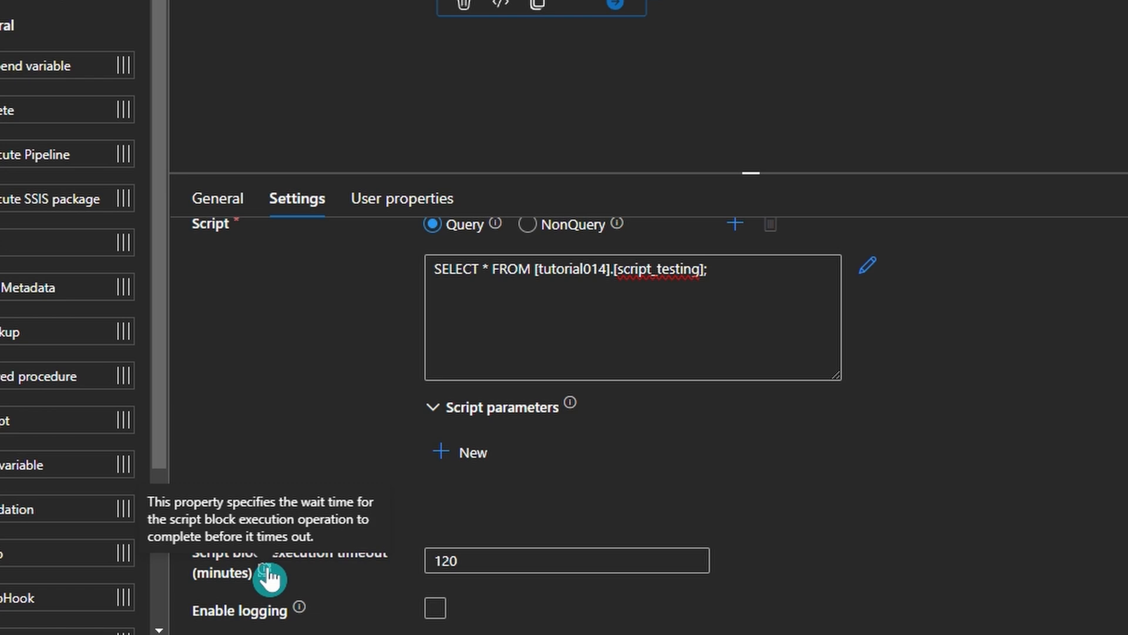
# Step: Enable logging for Script1 and check the description of the Script log output option
pyautogui.moveTo(299, 608)
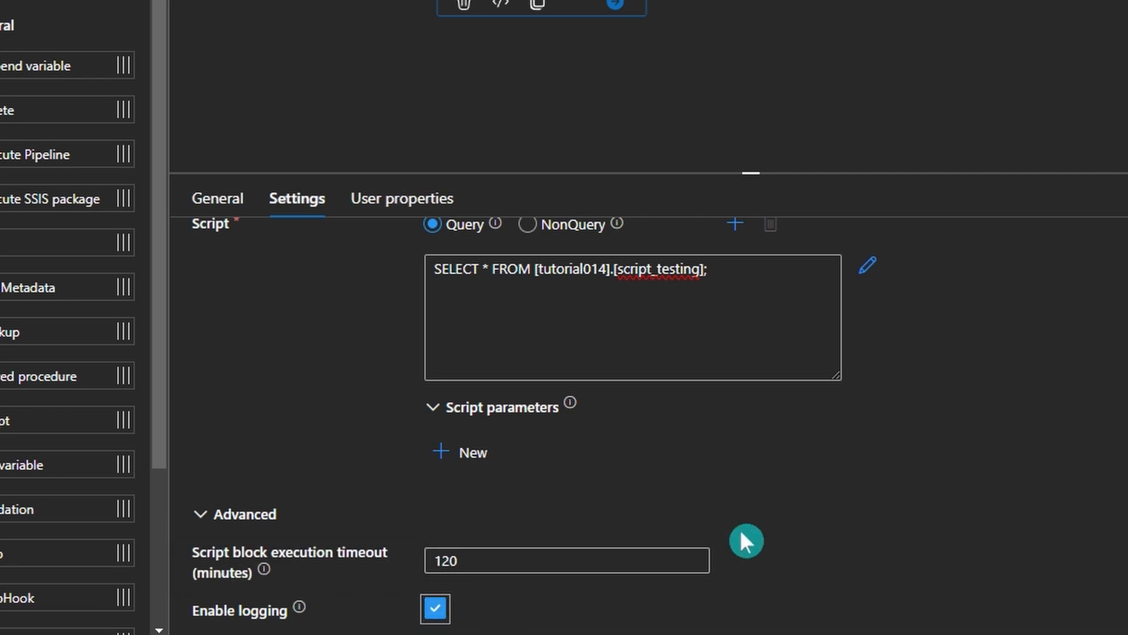
pyautogui.scroll(-2, 752, 529)
pyautogui.moveTo(313, 531)
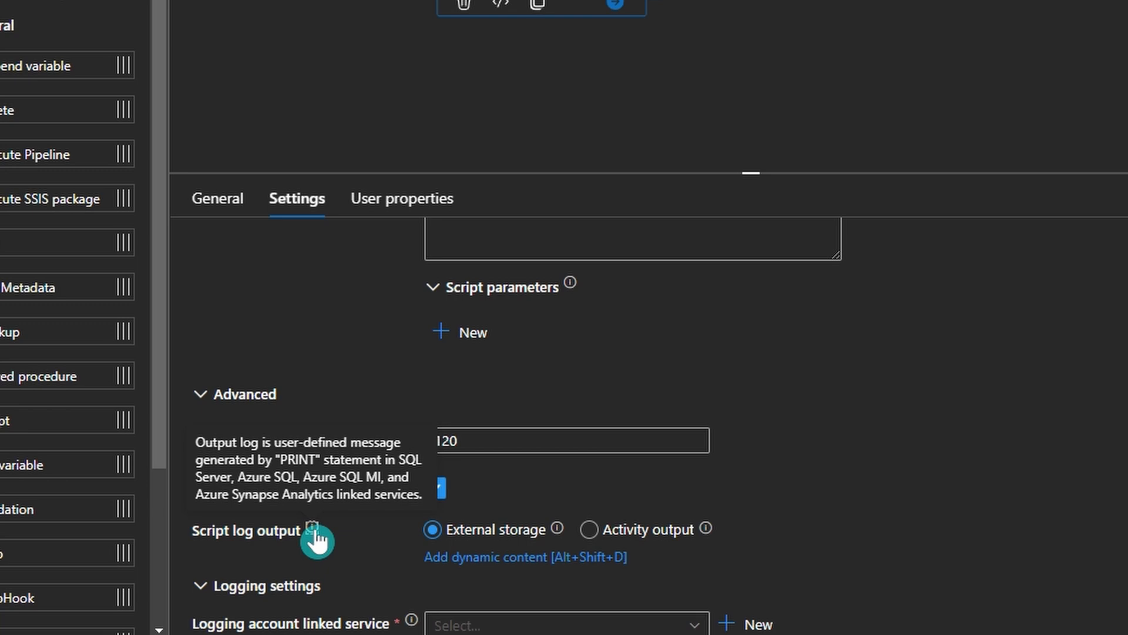
pyautogui.scroll(-1, 708, 552)
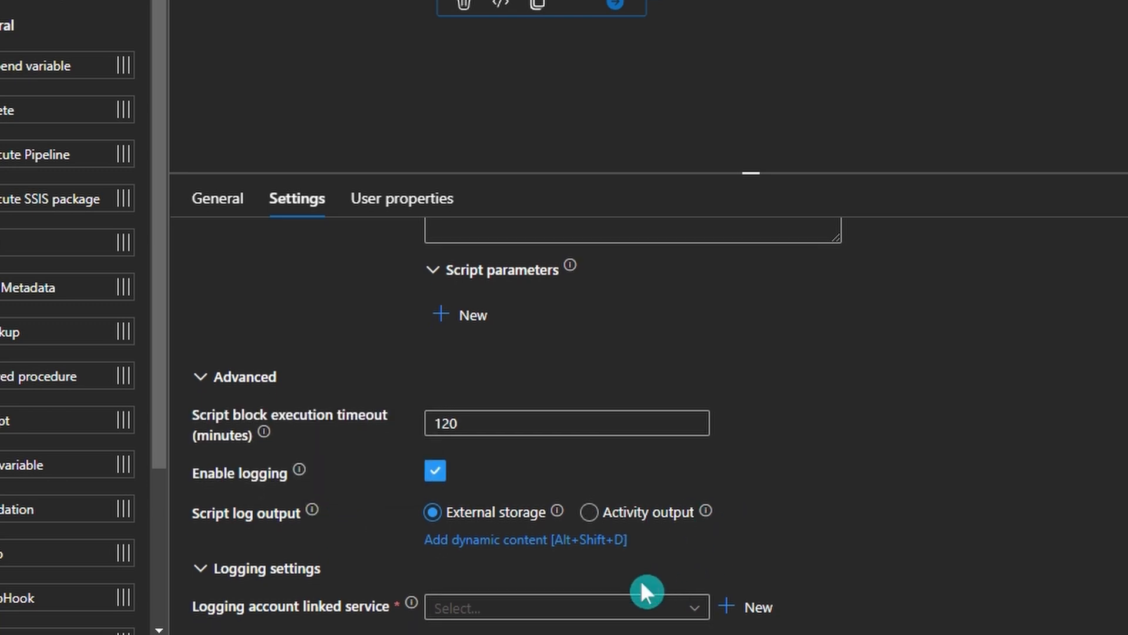
# Step: Select ls_st_blob_stage as the logging account linked service for the script's external storage logs
pyautogui.click(552, 610)
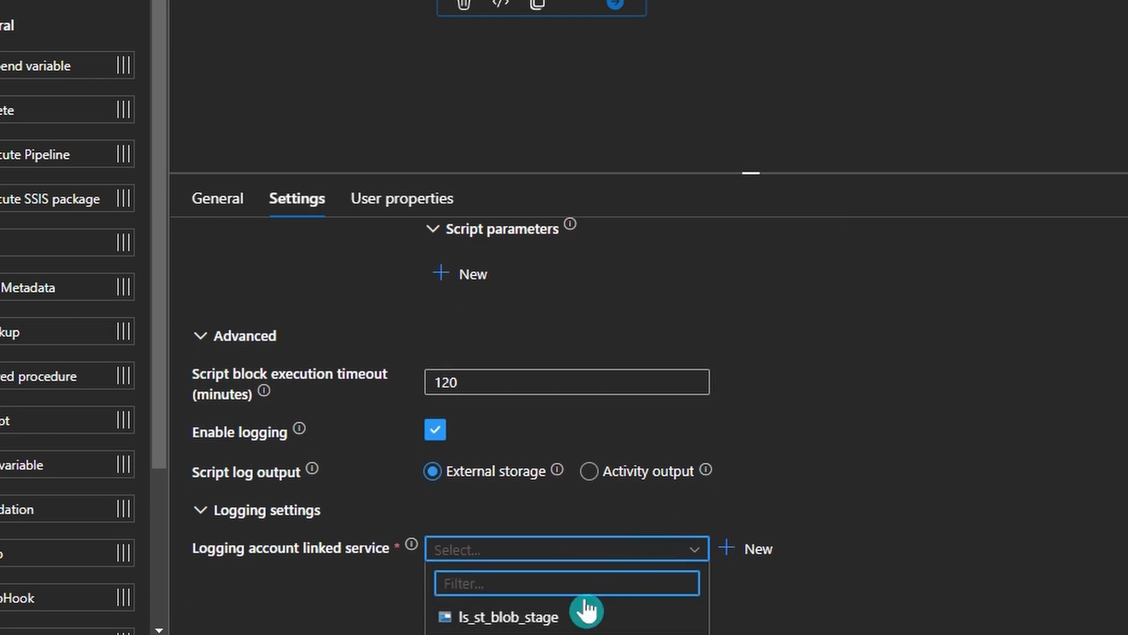
pyautogui.click(546, 615)
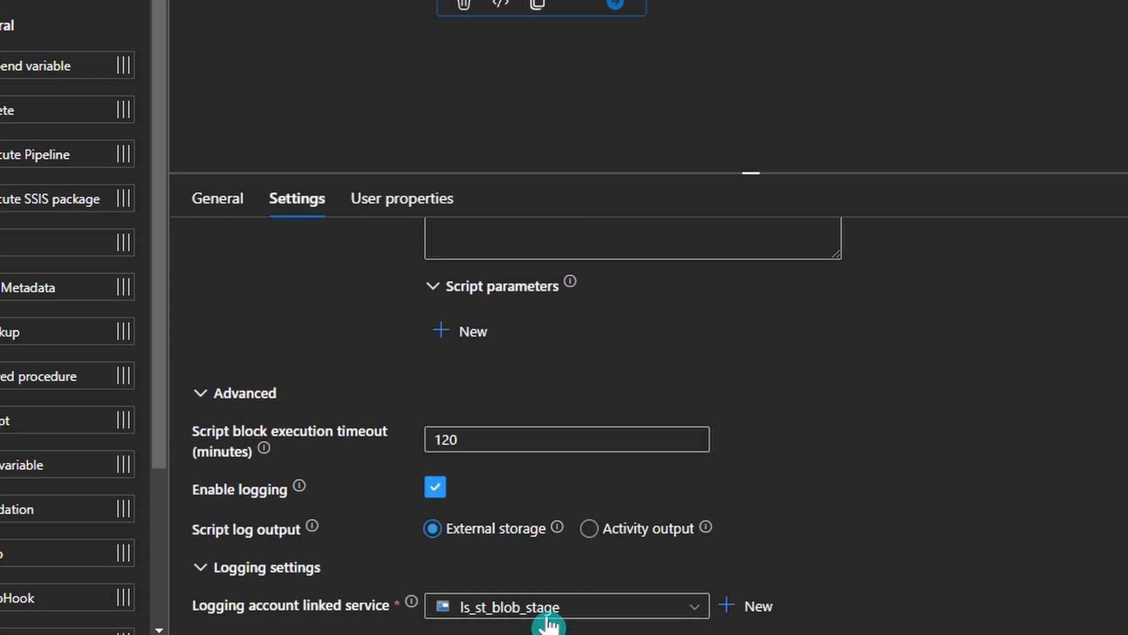
pyautogui.scroll(-2, 764, 558)
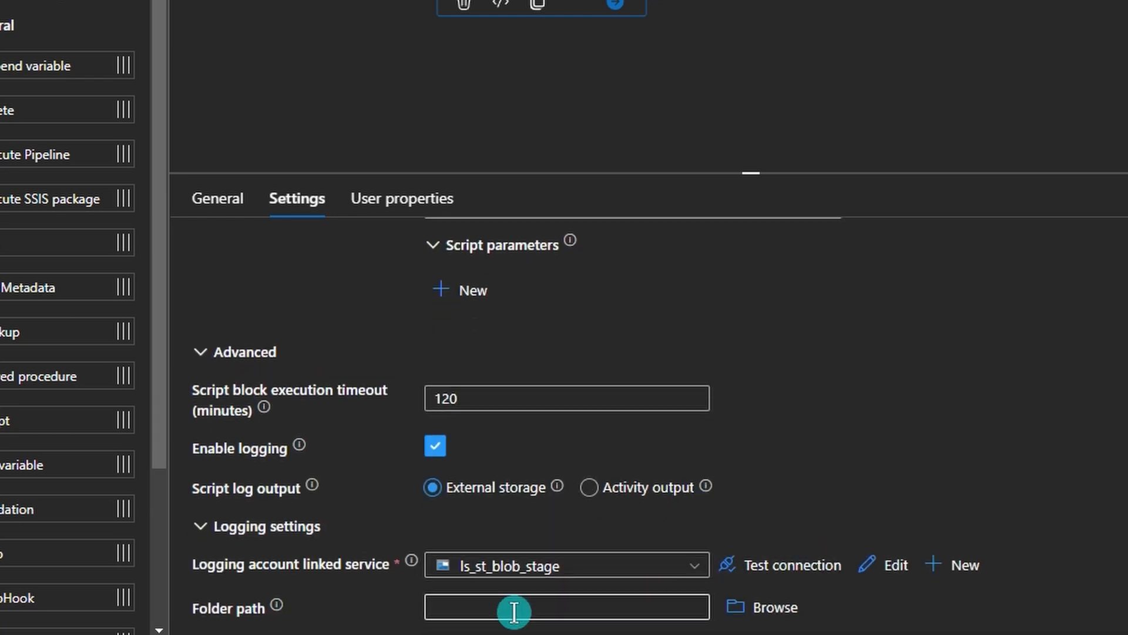
# Step: Switch the Script log output of Script1 to Activity output
pyautogui.click(606, 490)
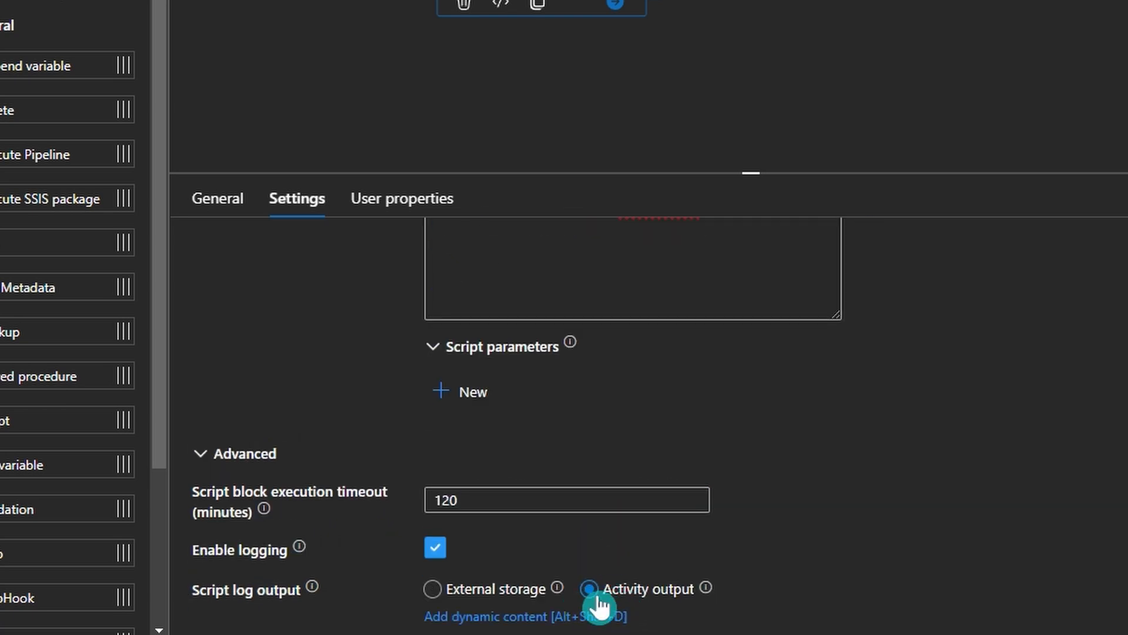
pyautogui.scroll(2, 634, 573)
pyautogui.scroll(-2, 700, 529)
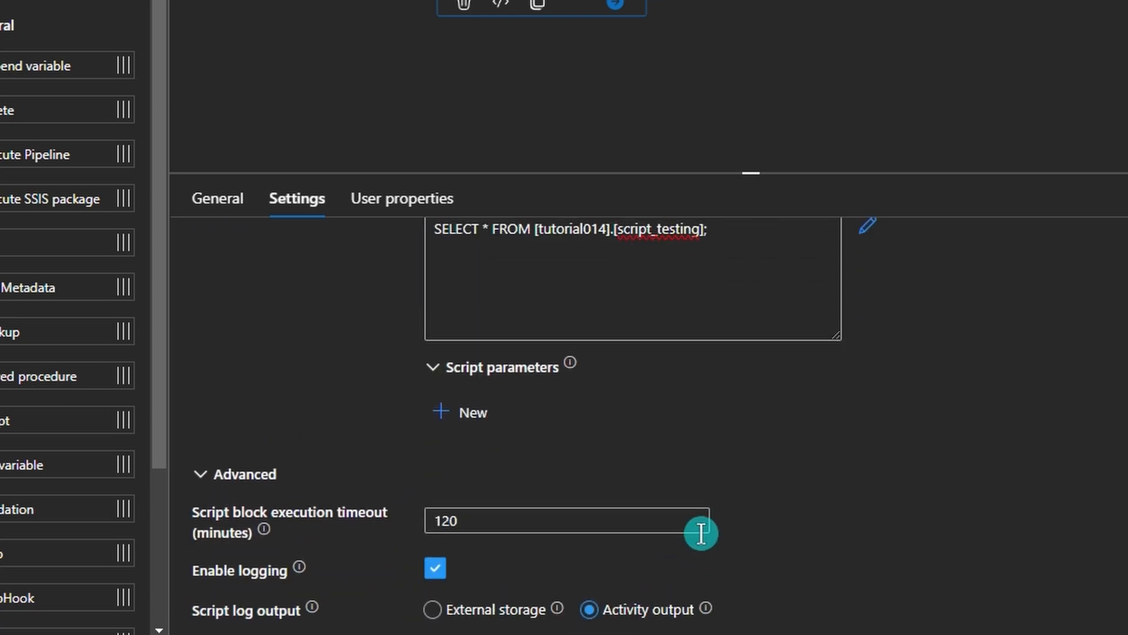
# Step: Replace Script1's query with "print('abc');" and debug the pipeline, refreshing the run status
pyautogui.scroll(2, 758, 350)
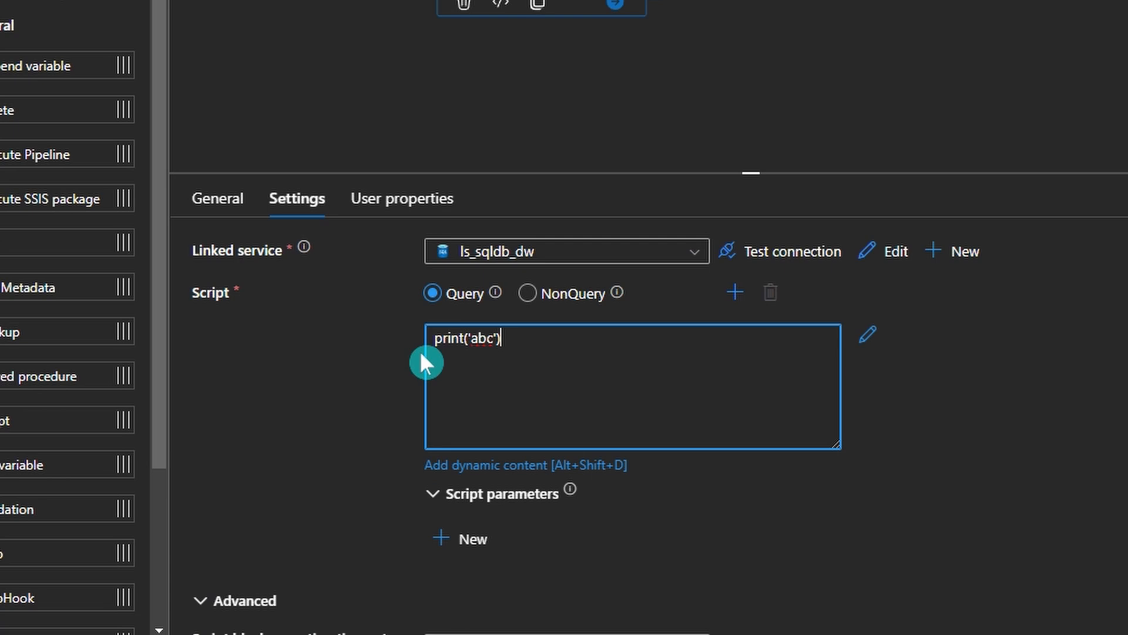
pyautogui.write(';')
pyautogui.click(439, 108)
pyautogui.click(652, 252)
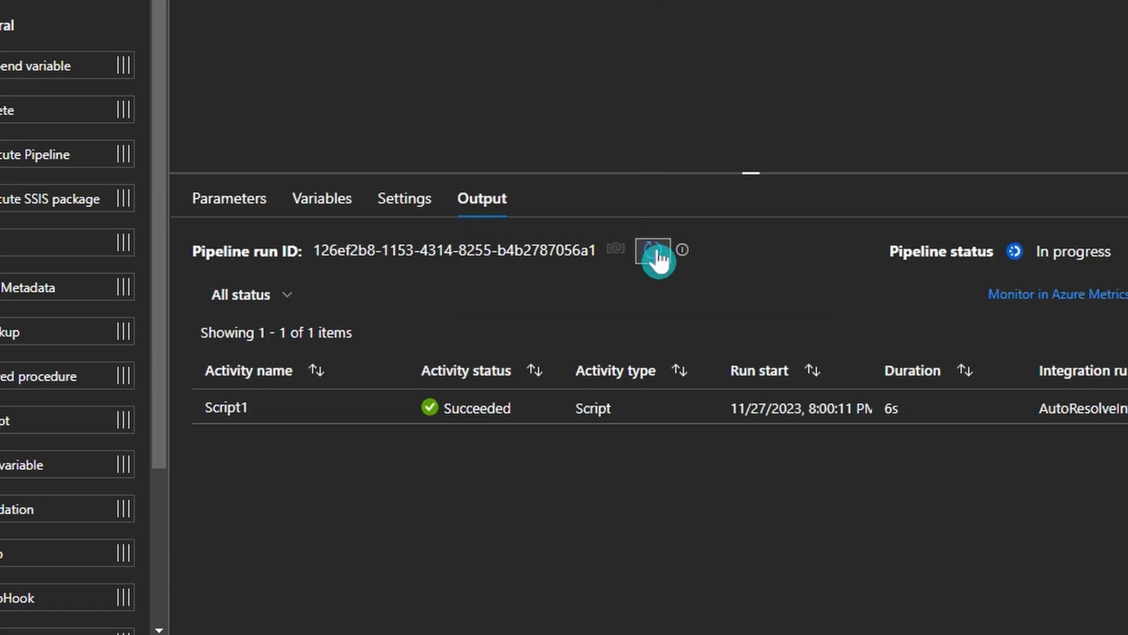
# Step: Examine Script1's output, checking the outputLogs entry for the printed text, and close the output
pyautogui.click(402, 411)
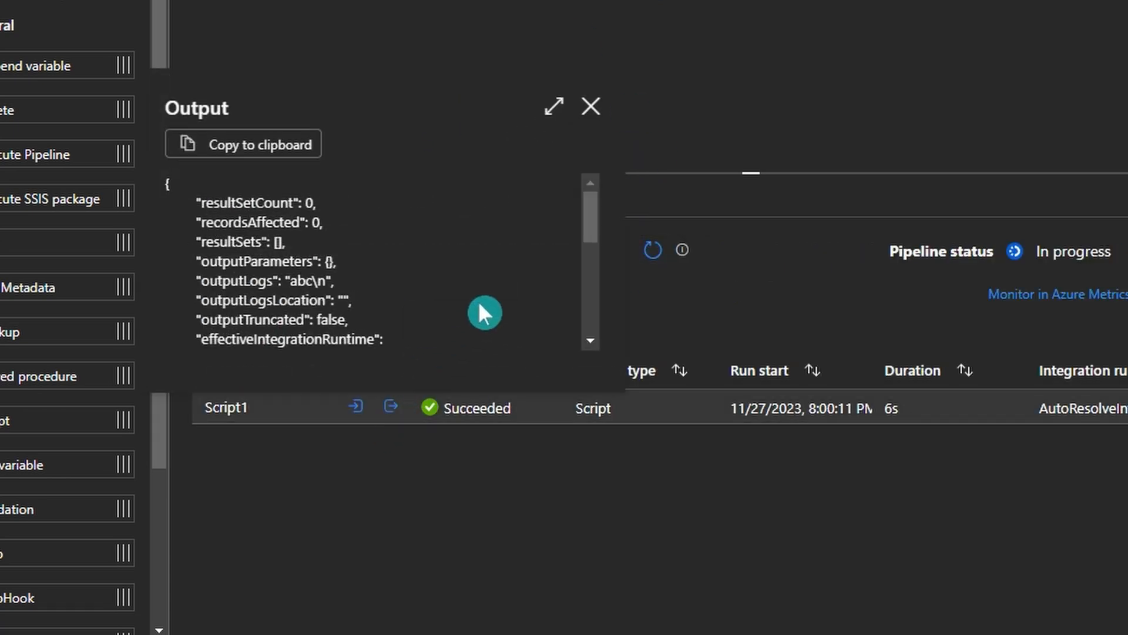
pyautogui.moveTo(197, 281); pyautogui.dragTo(339, 296)
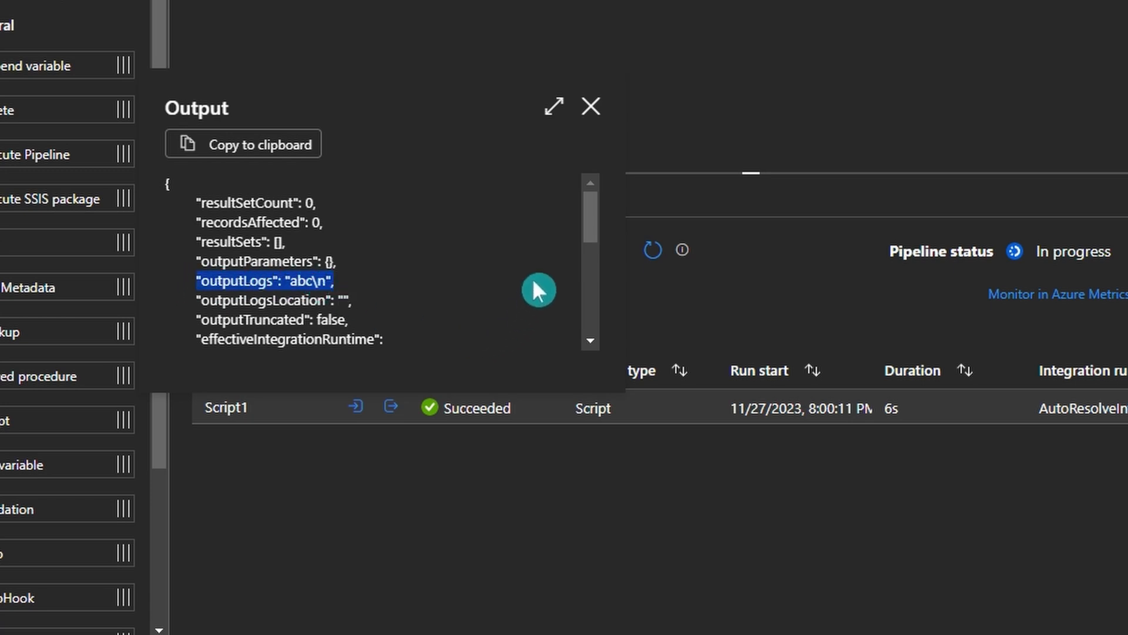
pyautogui.scroll(-2, 532, 277)
pyautogui.scroll(3, 549, 206)
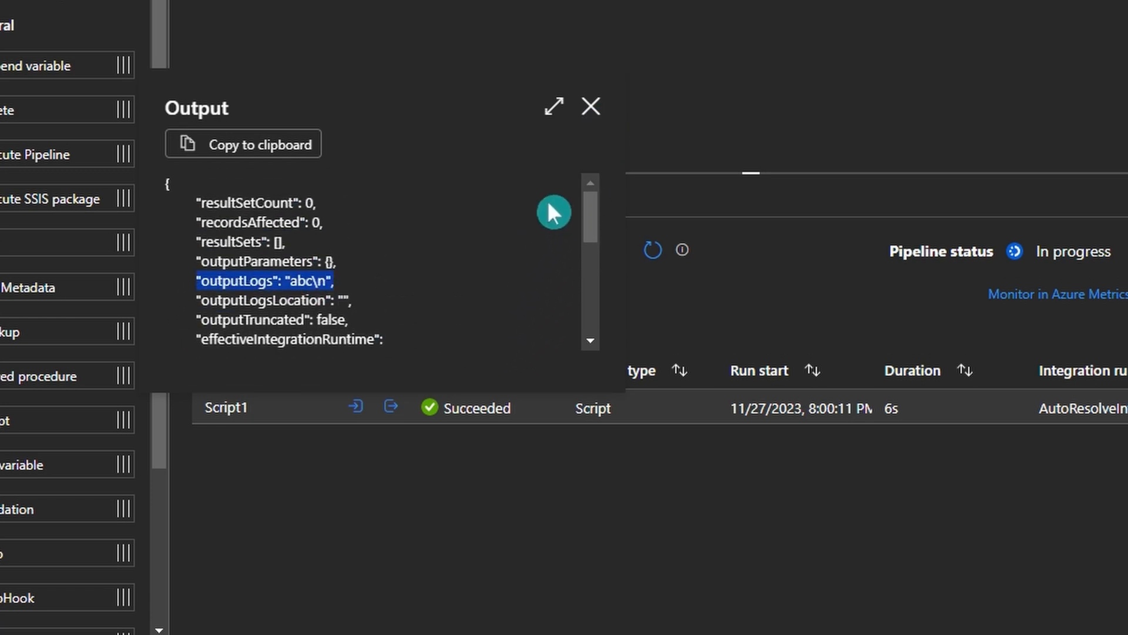
pyautogui.click(591, 105)
pyautogui.click(601, 122)
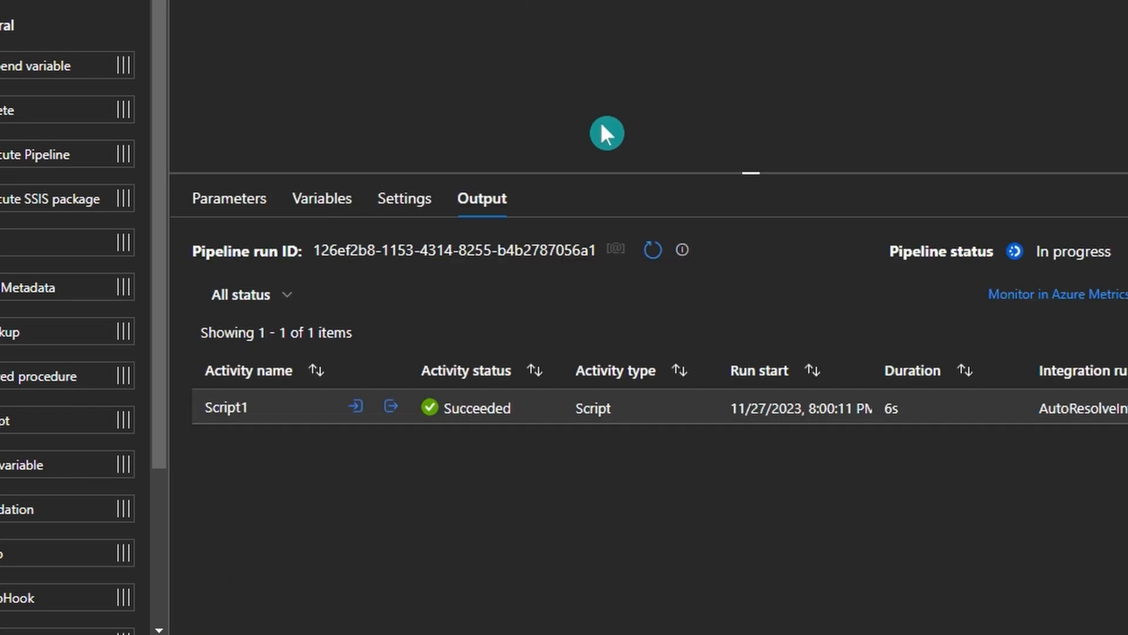
pyautogui.click(586, 395)
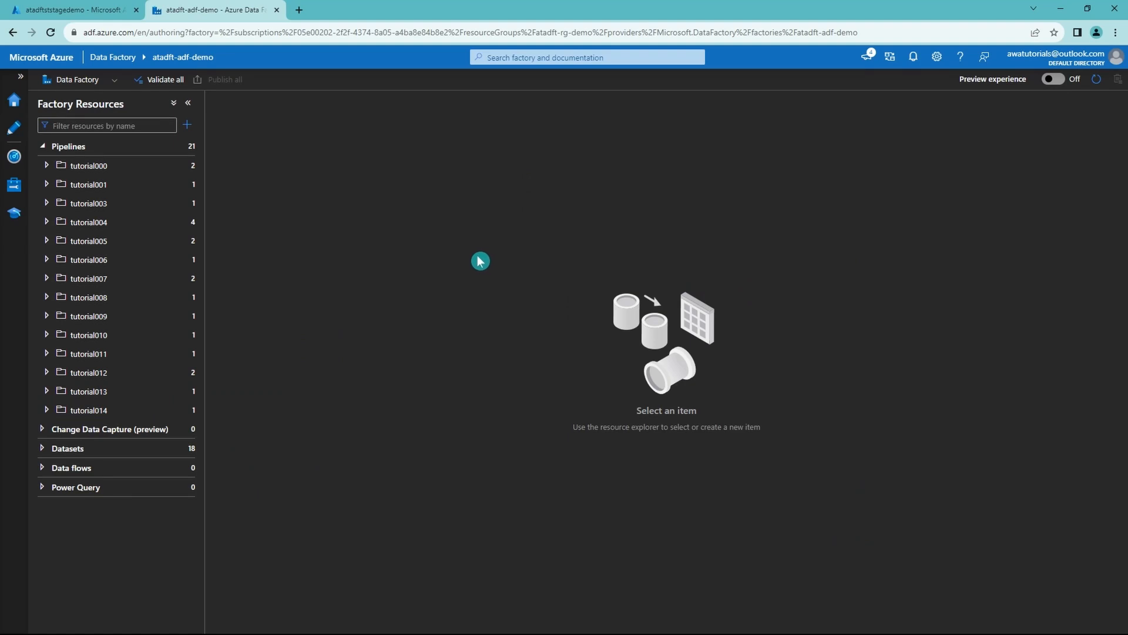
# Step: In the Azure portal, open the contents of file1.json from the tutorial015-source container of storage account atadftststagedemo
pyautogui.click(100, 14)
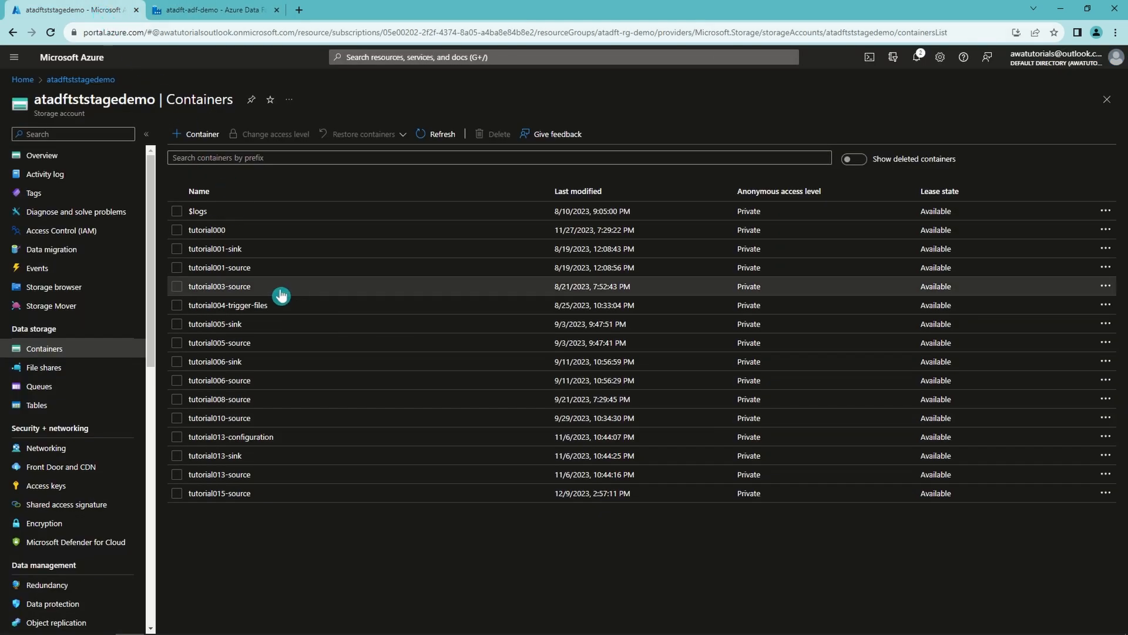
pyautogui.click(247, 496)
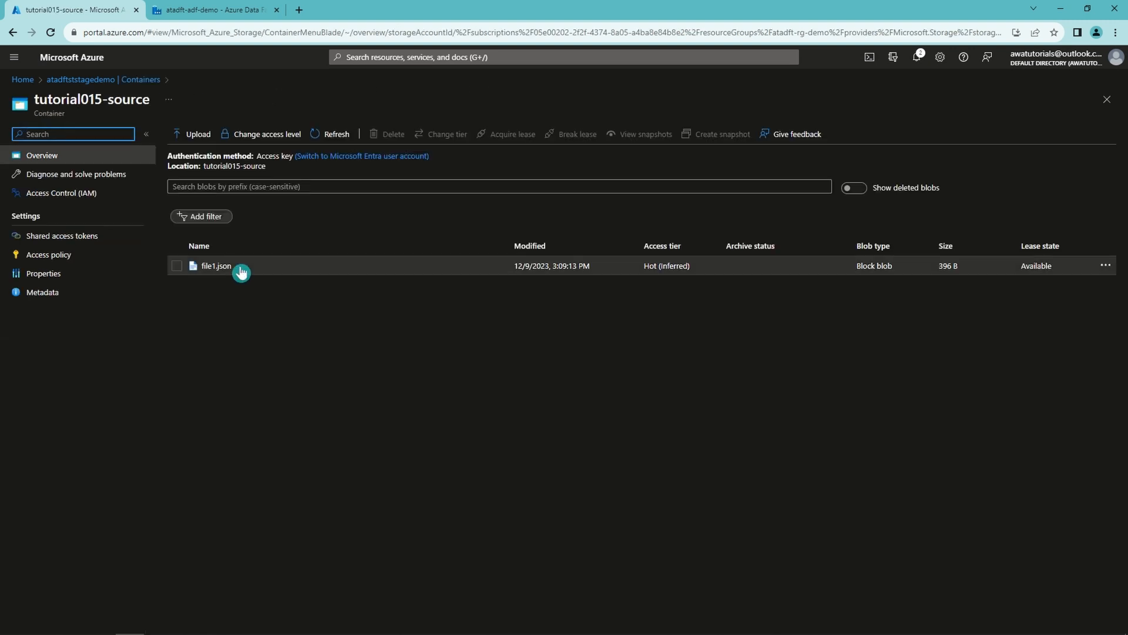
pyautogui.click(240, 270)
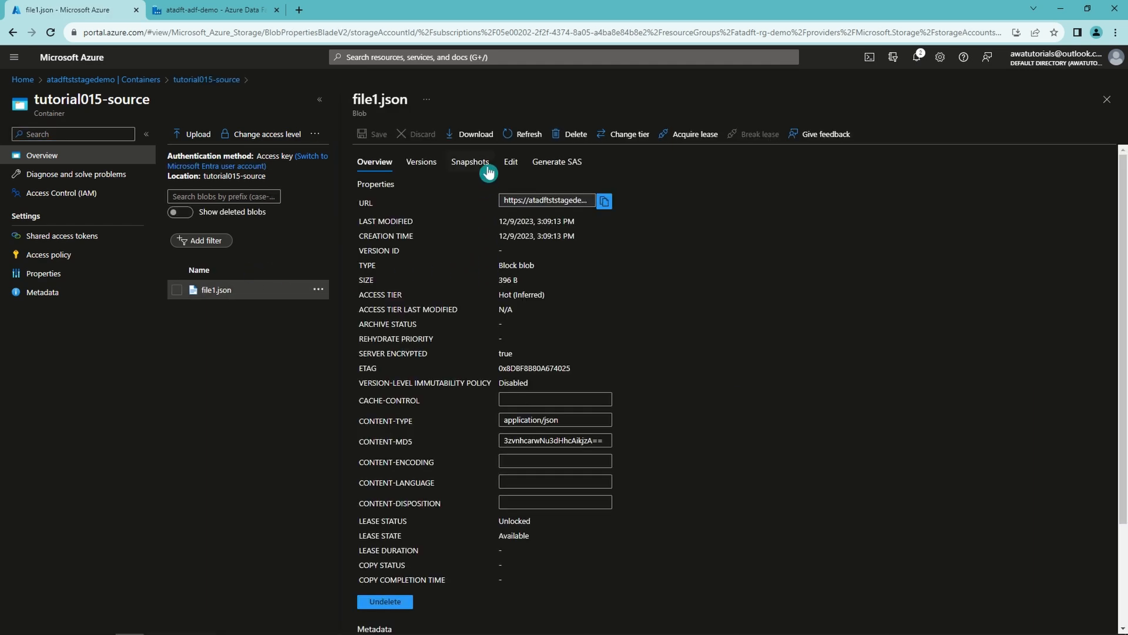
pyautogui.click(510, 168)
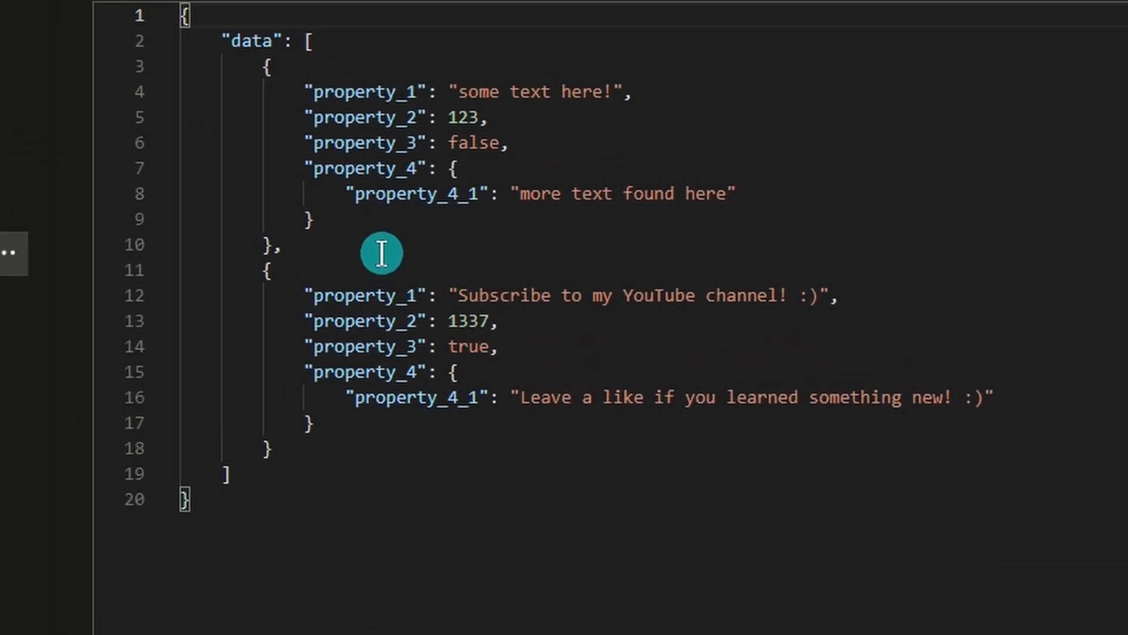
# Step: Examine the outer JSON object, its data array and the two objects nested in that array
pyautogui.click(165, 15)
pyautogui.click(165, 15)
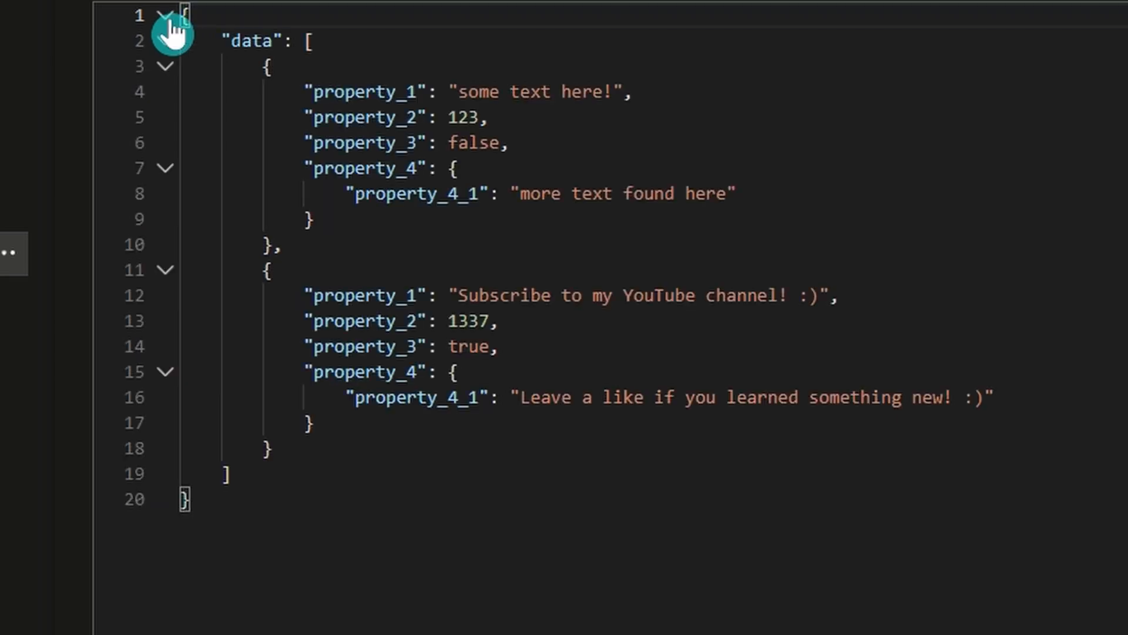
pyautogui.click(224, 40)
pyautogui.moveTo(223, 39); pyautogui.dragTo(287, 474)
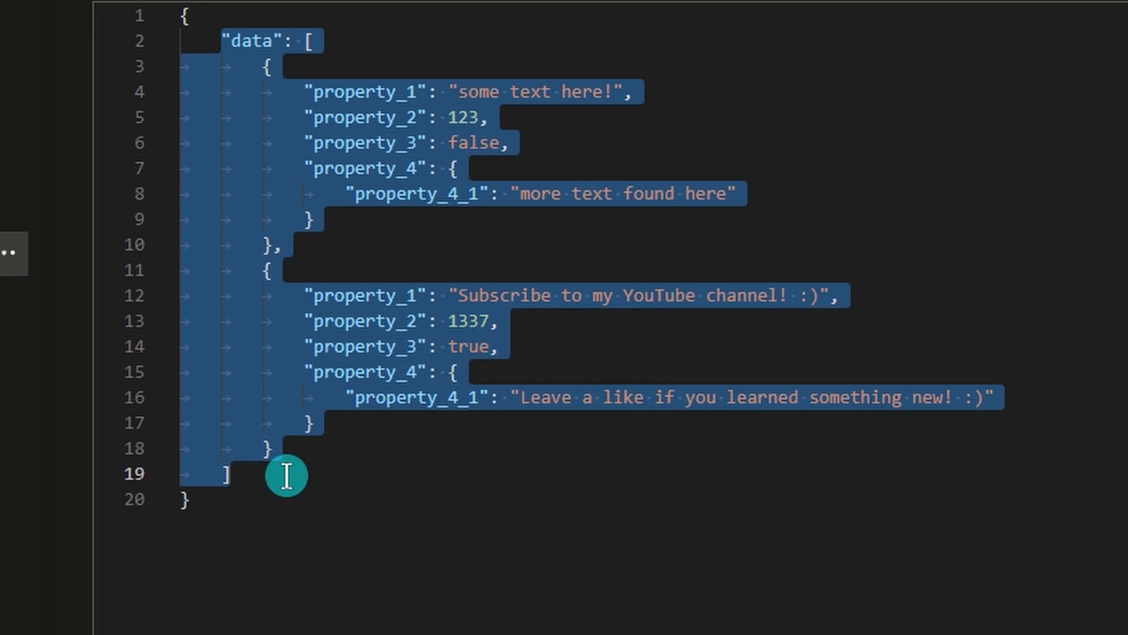
pyautogui.click(405, 235)
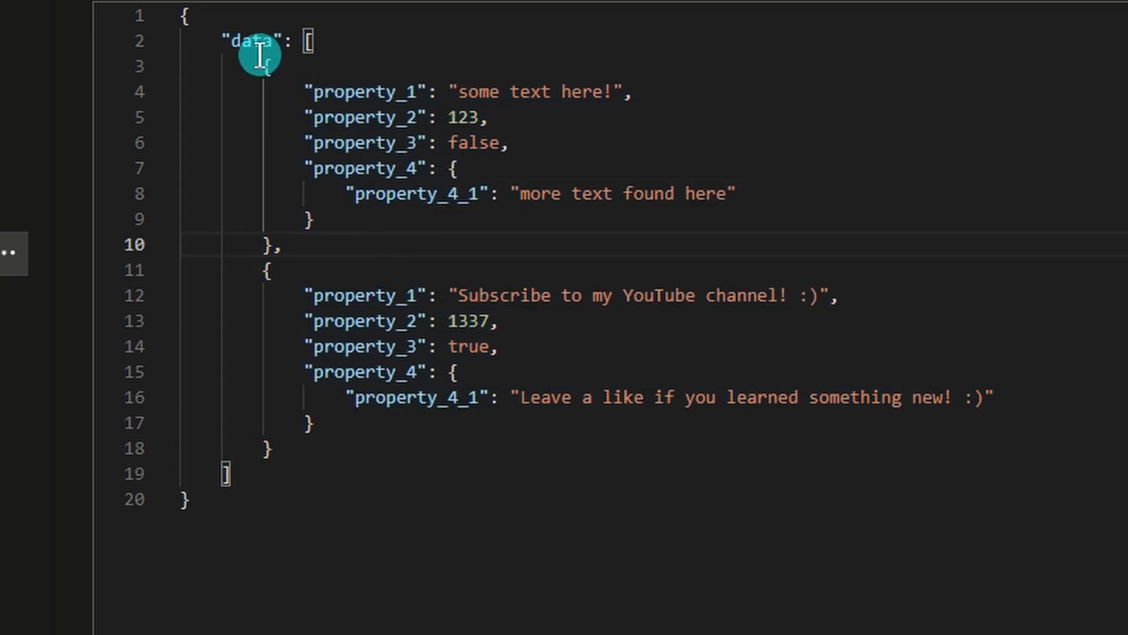
pyautogui.moveTo(262, 58); pyautogui.dragTo(292, 453)
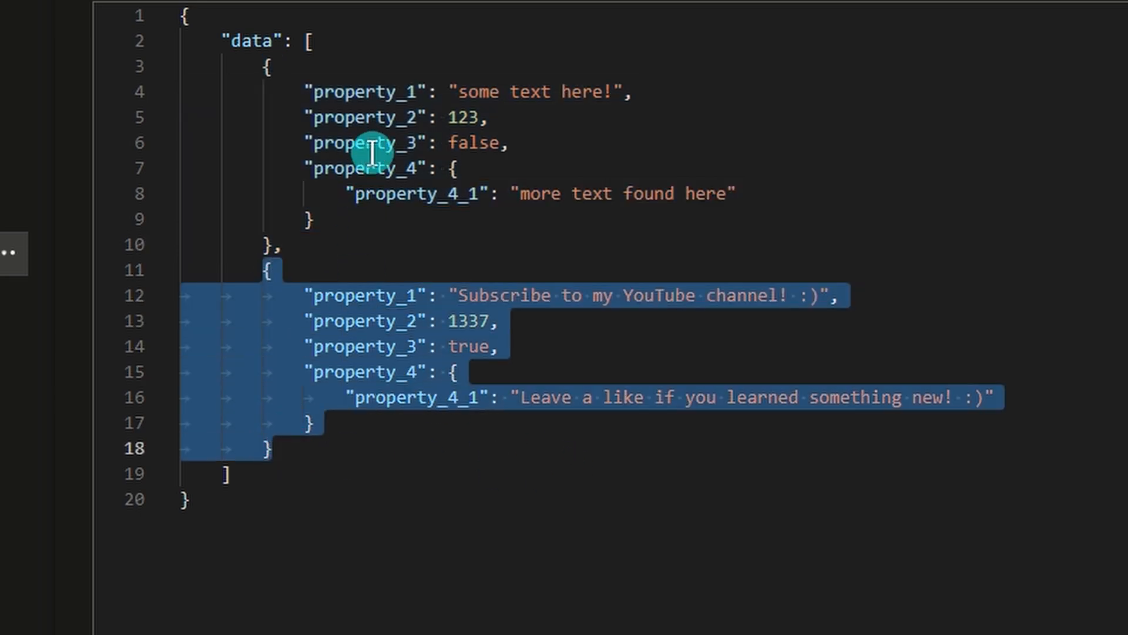
# Step: Examine property_1 through property_4 and the nested property_4_1, compare them with the second object, and close the file
pyautogui.click(396, 75)
pyautogui.doubleClick(397, 91)
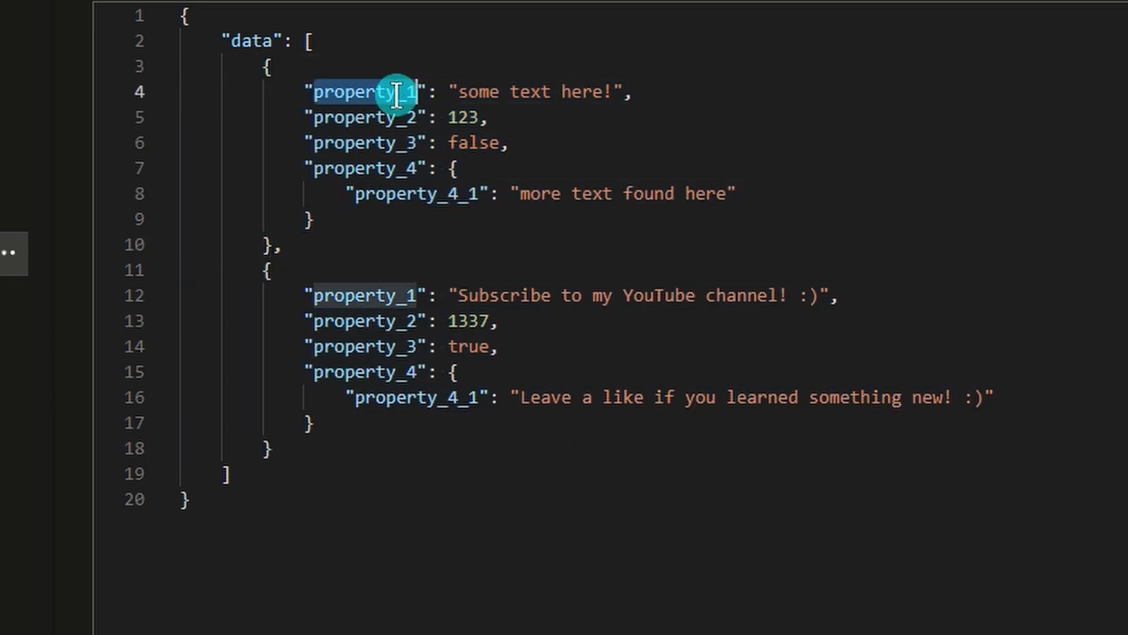
pyautogui.doubleClick(356, 121)
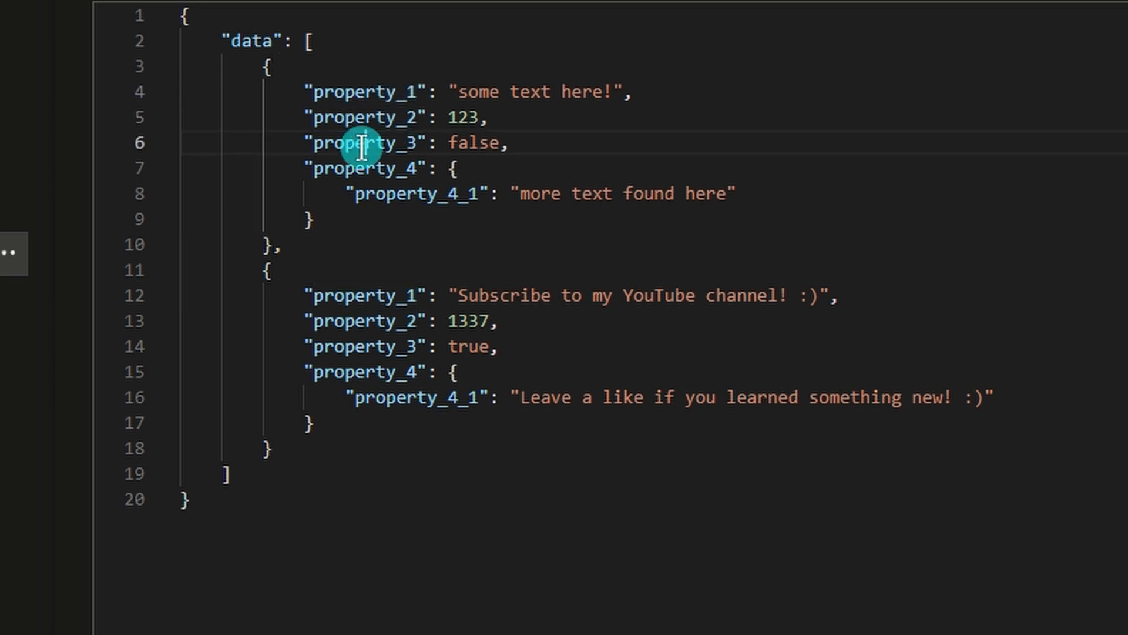
pyautogui.doubleClick(361, 147)
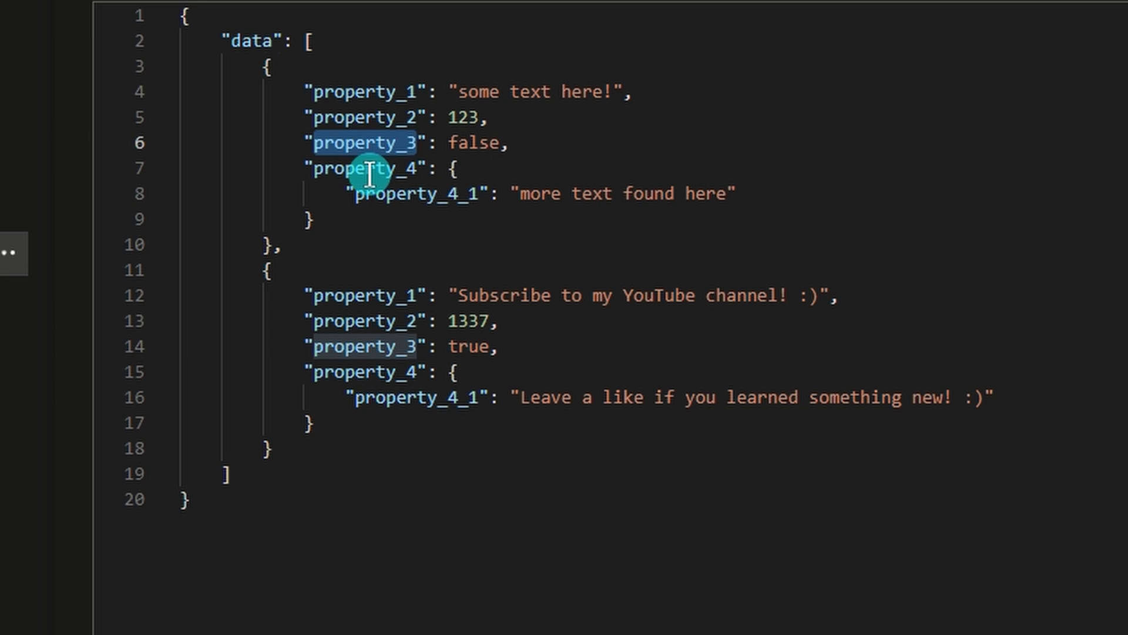
pyautogui.doubleClick(370, 171)
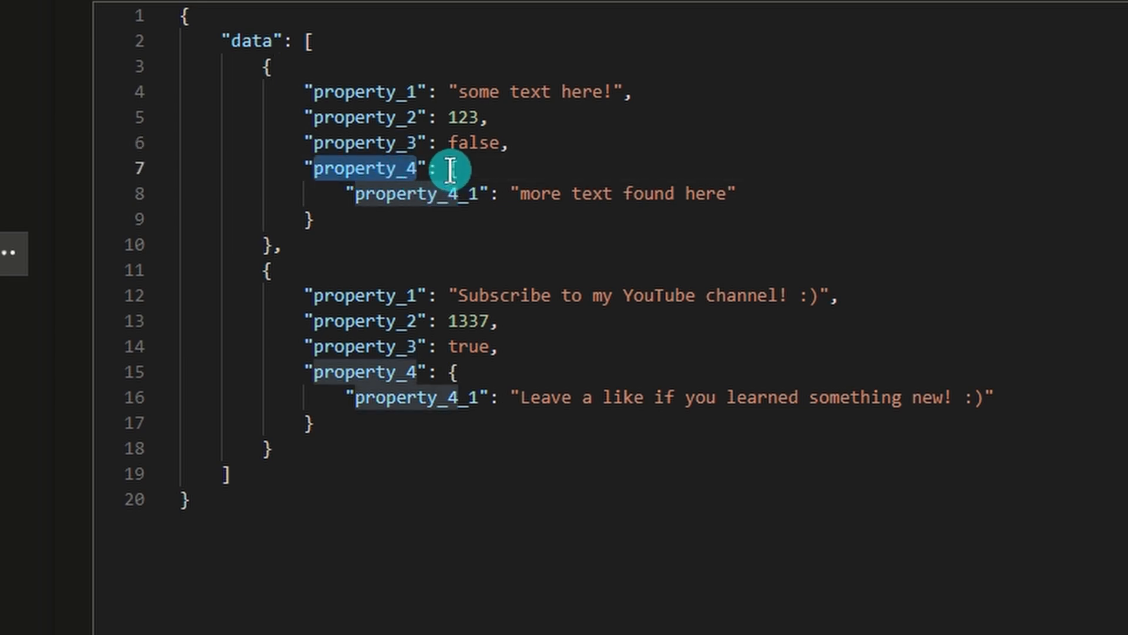
pyautogui.click(451, 170)
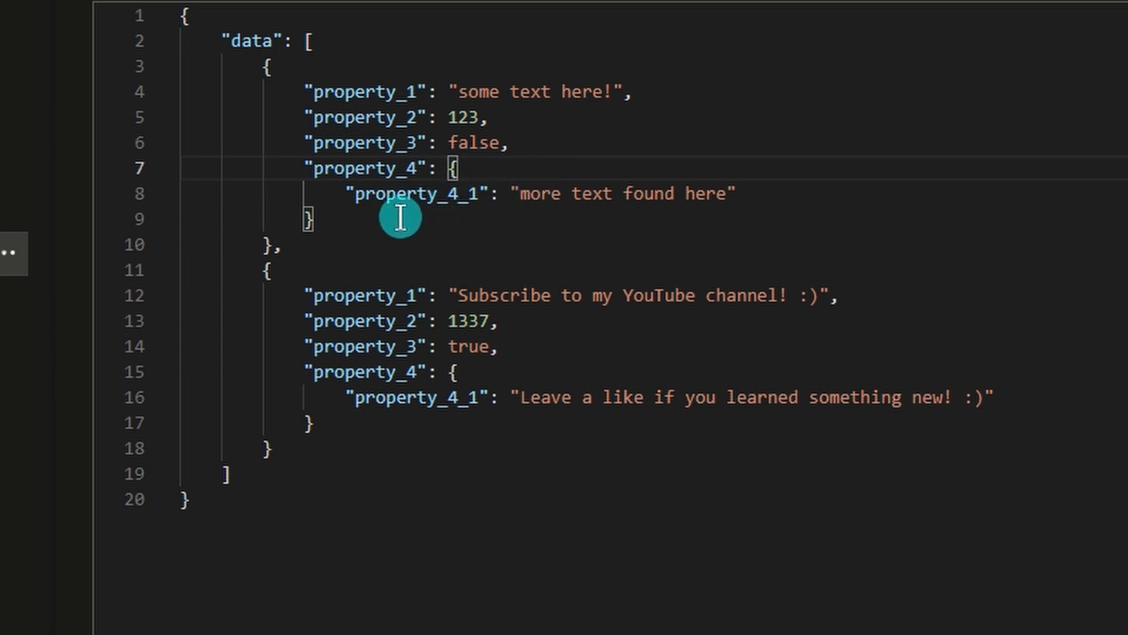
pyautogui.click(460, 196)
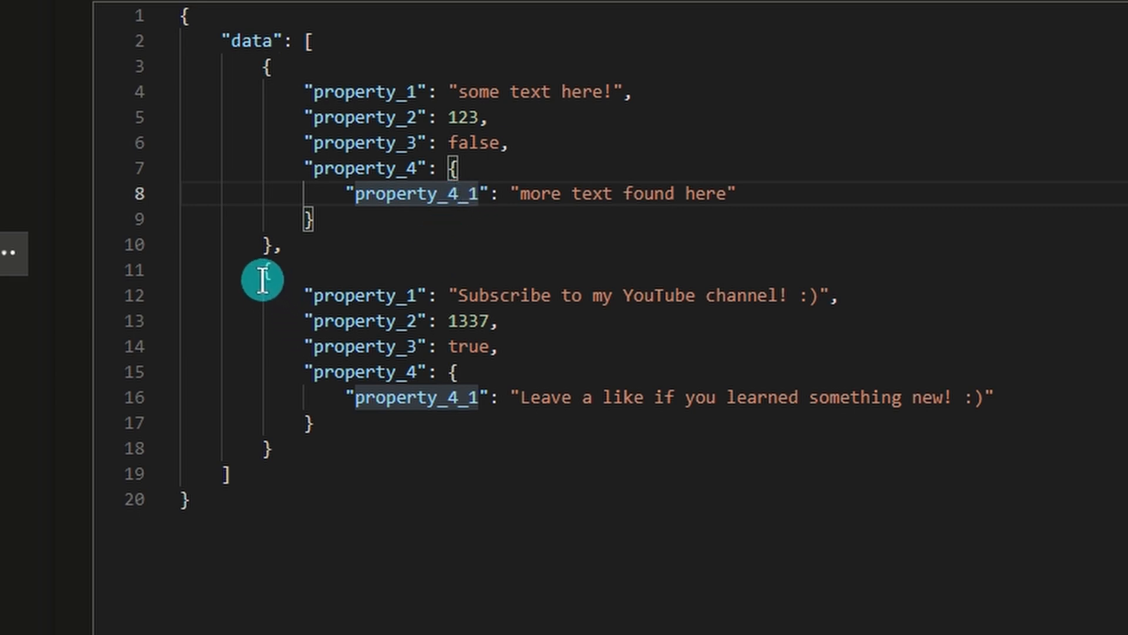
pyautogui.moveTo(262, 269); pyautogui.dragTo(303, 448)
pyautogui.click(388, 447)
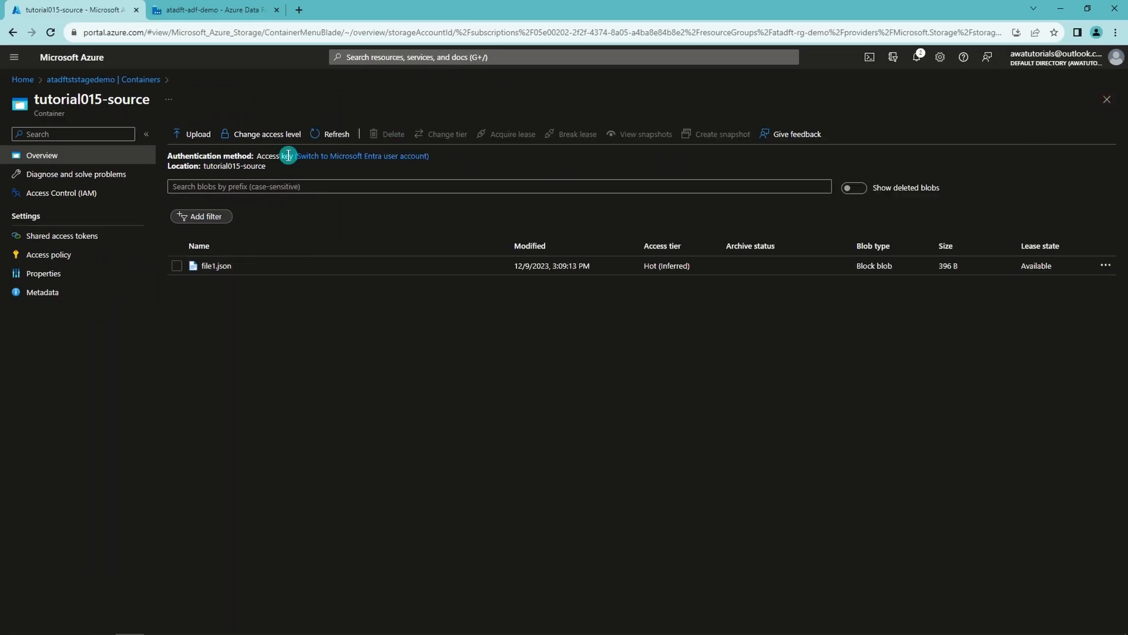
# Step: In SQL Server Management Studio, run "create schema tutorial015_sink;" on atadft-sqldb-dw-demo, and return to Azure Data Factory
pyautogui.click(176, 7)
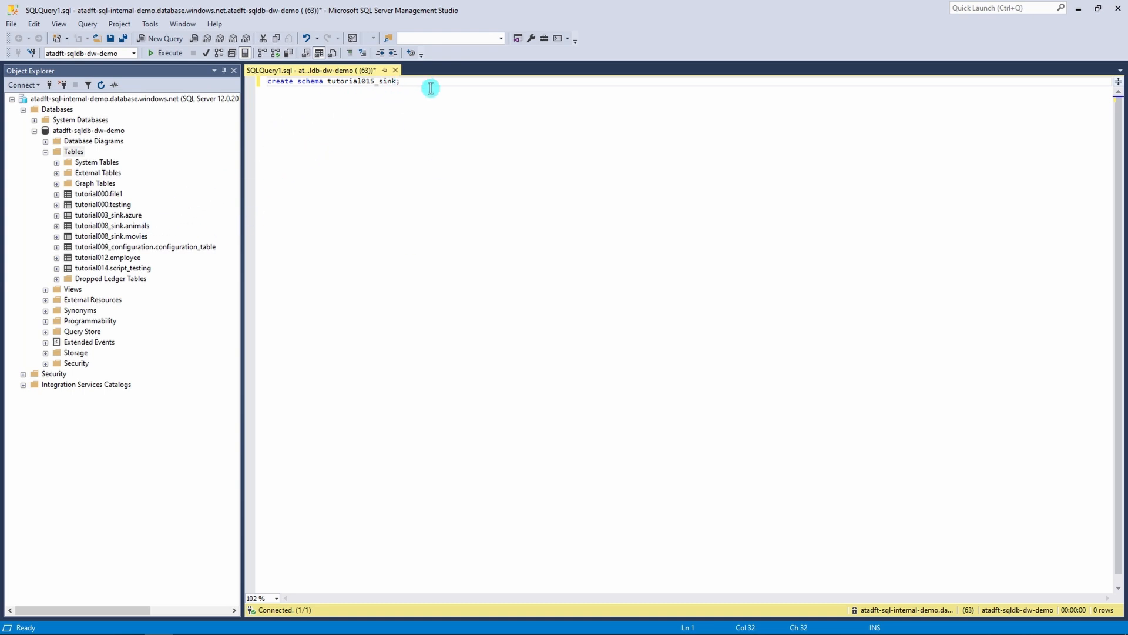
pyautogui.click(166, 53)
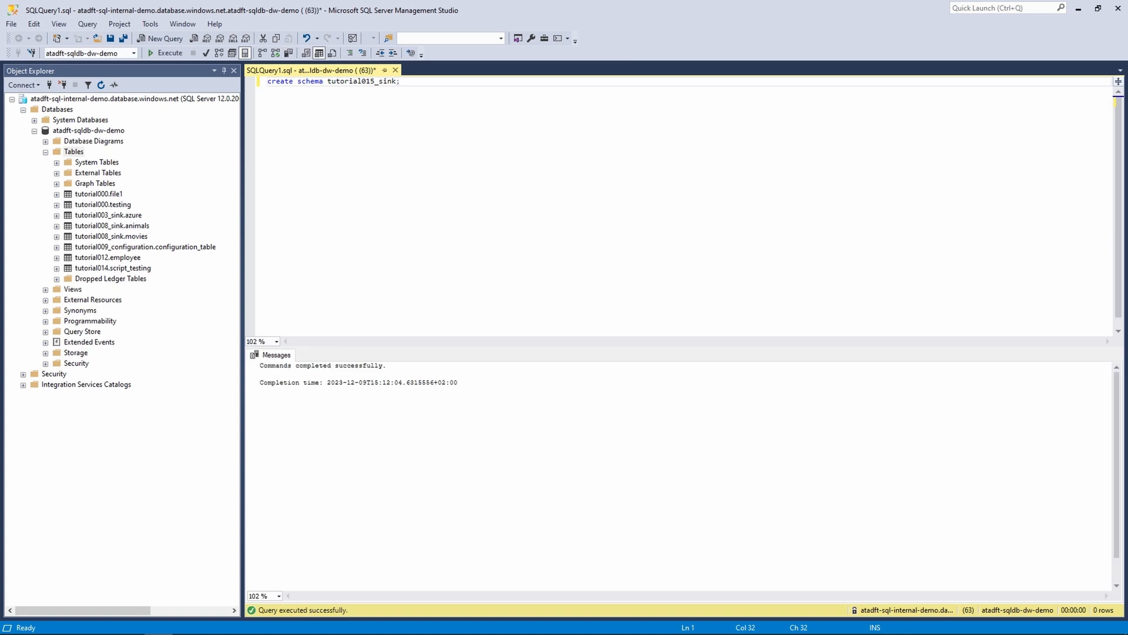
pyautogui.hotkey('alt', 'Tab')
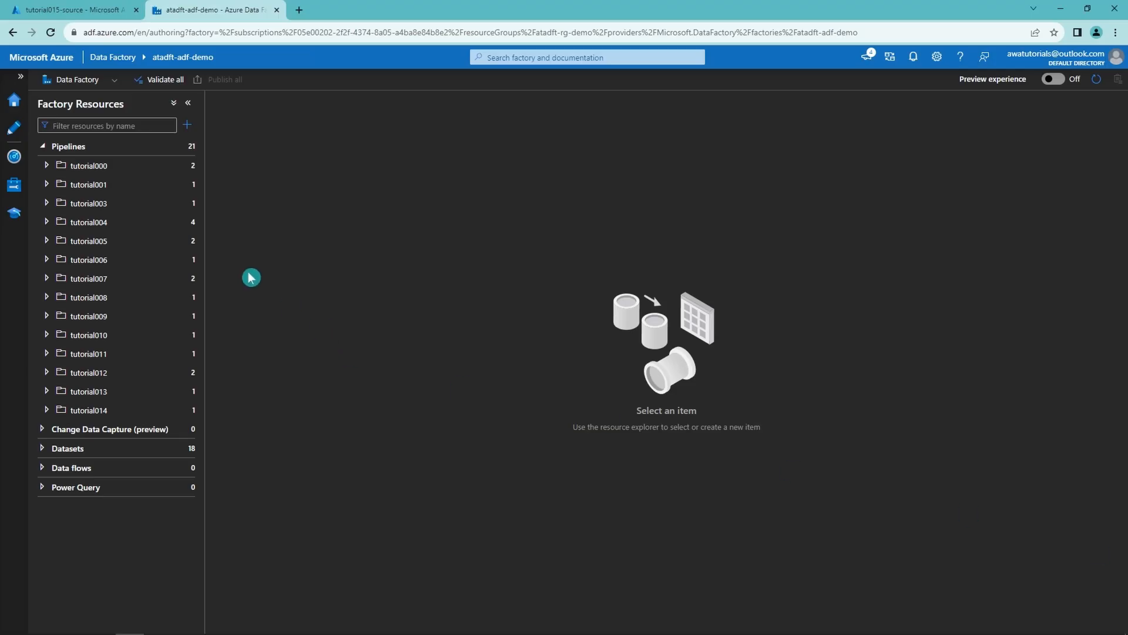
# Step: Create a new pipeline folder named tutorial015
pyautogui.click(189, 147)
pyautogui.click(229, 203)
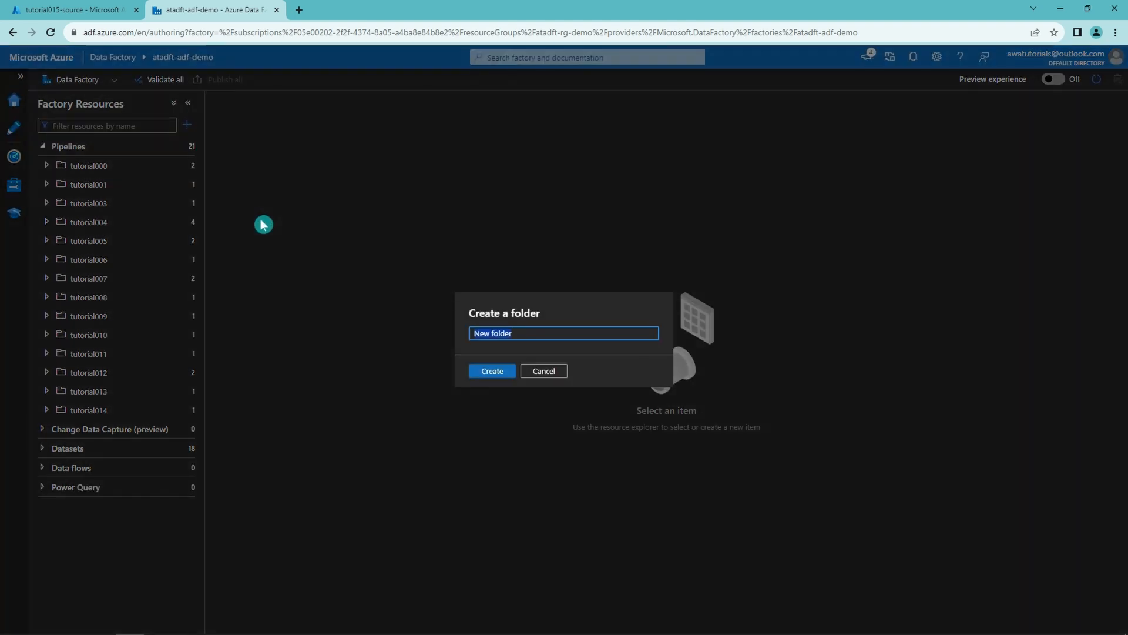
pyautogui.write('tutorial015')
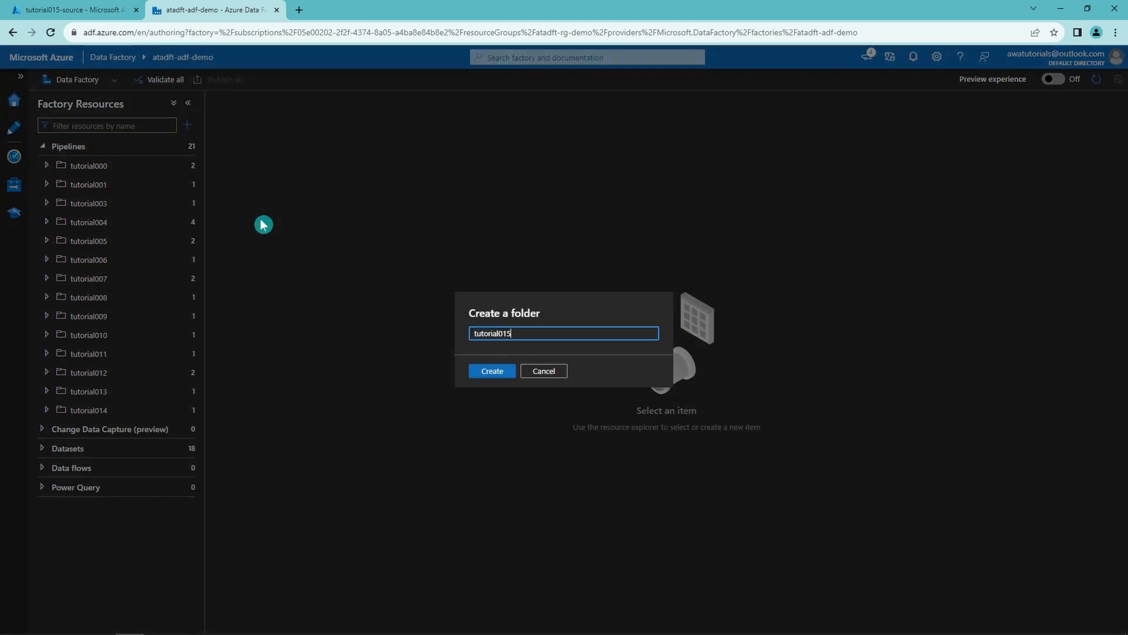
pyautogui.click(487, 372)
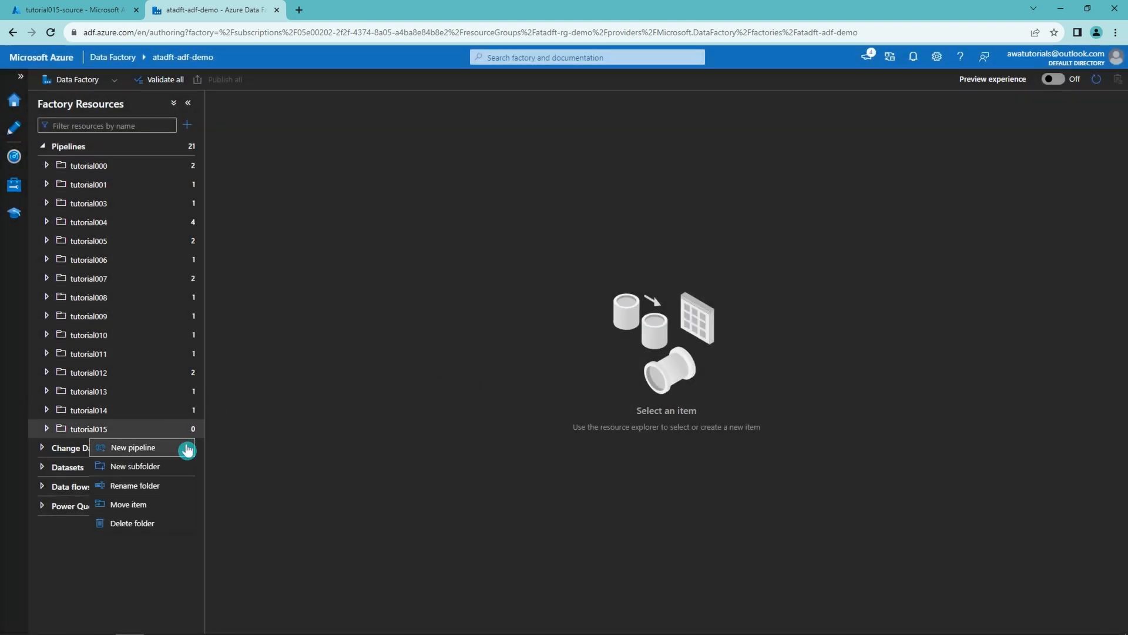
# Step: Create a pipeline in the tutorial015 folder named pl_tutorial015_demo1_copy_json_from_blob_to_sqldb and slightly widen the resource pane
pyautogui.click(186, 449)
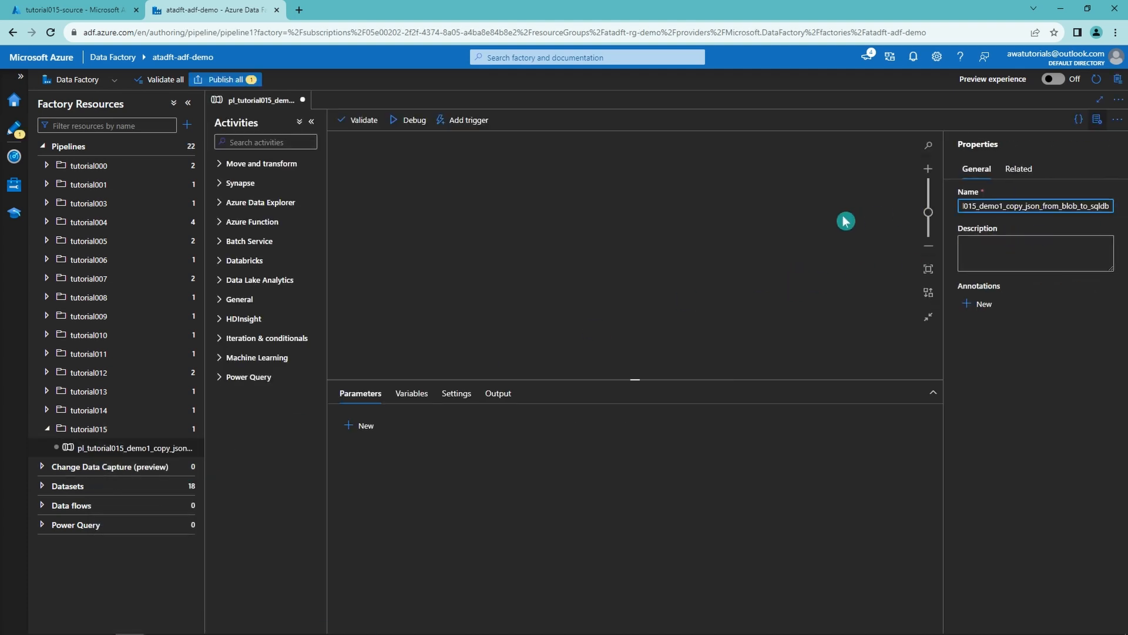
pyautogui.click(844, 221)
pyautogui.moveTo(205, 372); pyautogui.dragTo(220, 372)
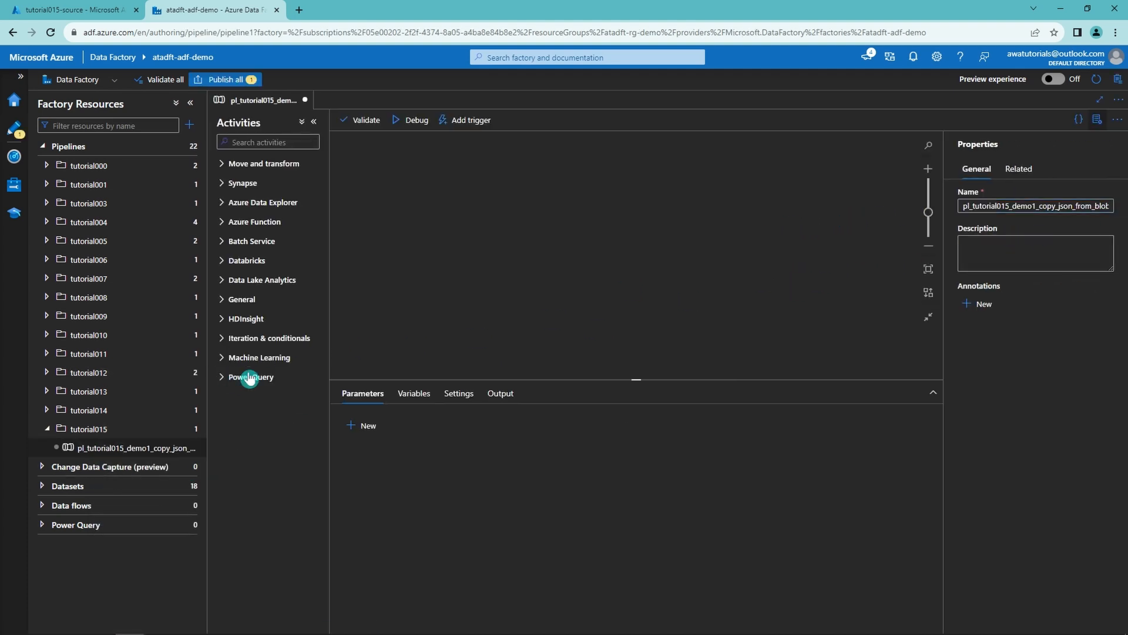
# Step: Add a Copy data activity to the pipeline canvas and name it "Copy data json from blob to sqldb"
pyautogui.click(270, 166)
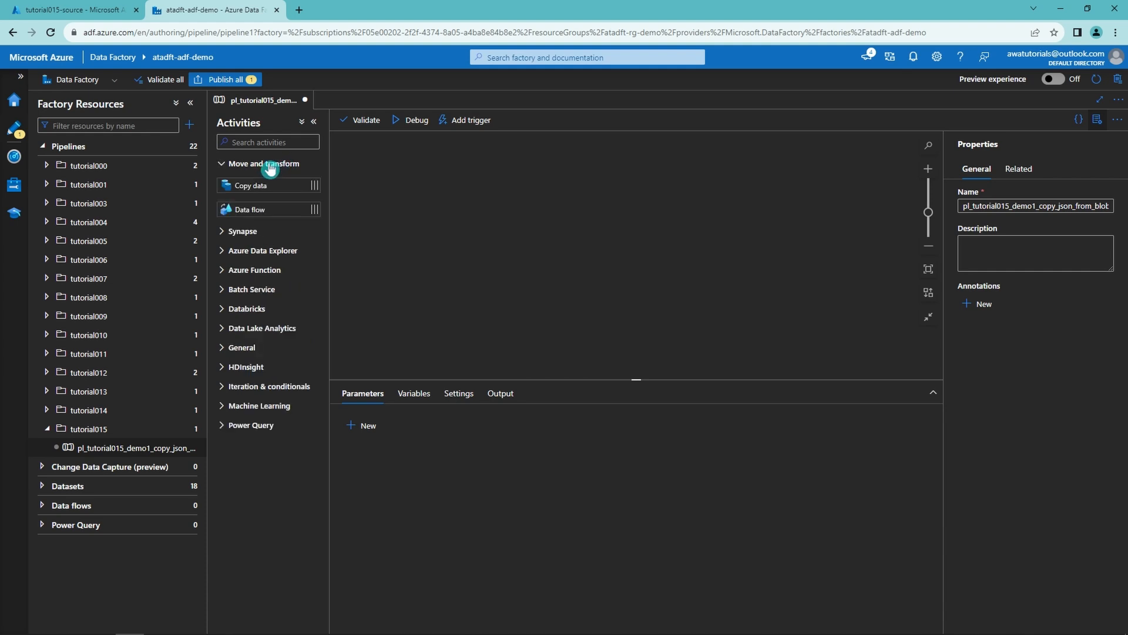
pyautogui.moveTo(253, 185); pyautogui.dragTo(521, 229)
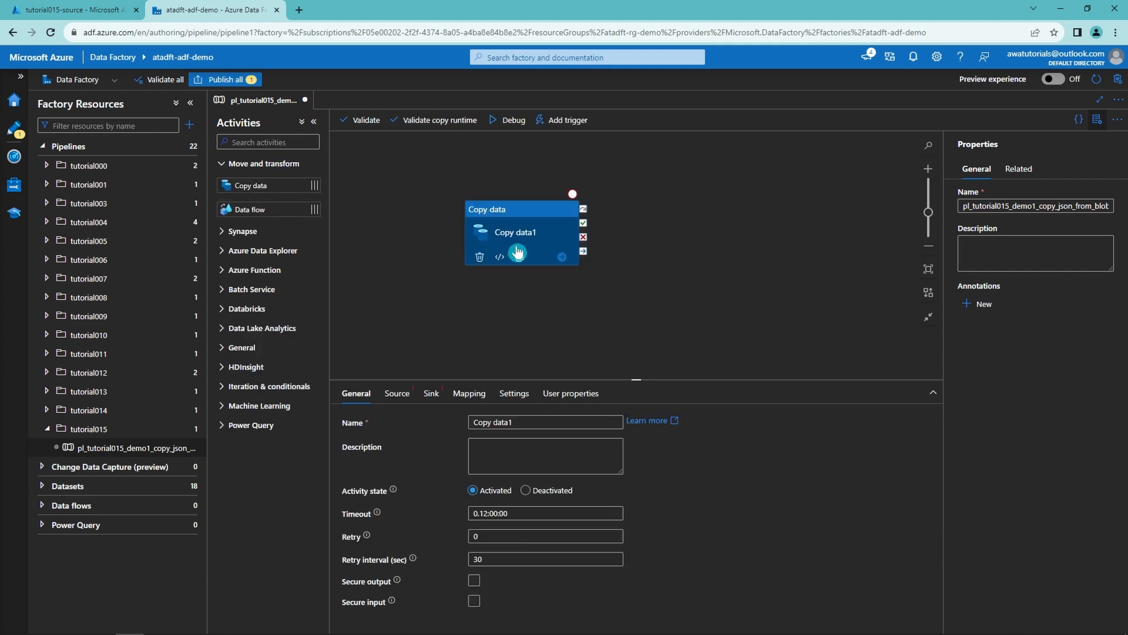
pyautogui.click(396, 395)
pyautogui.click(419, 396)
pyautogui.click(399, 398)
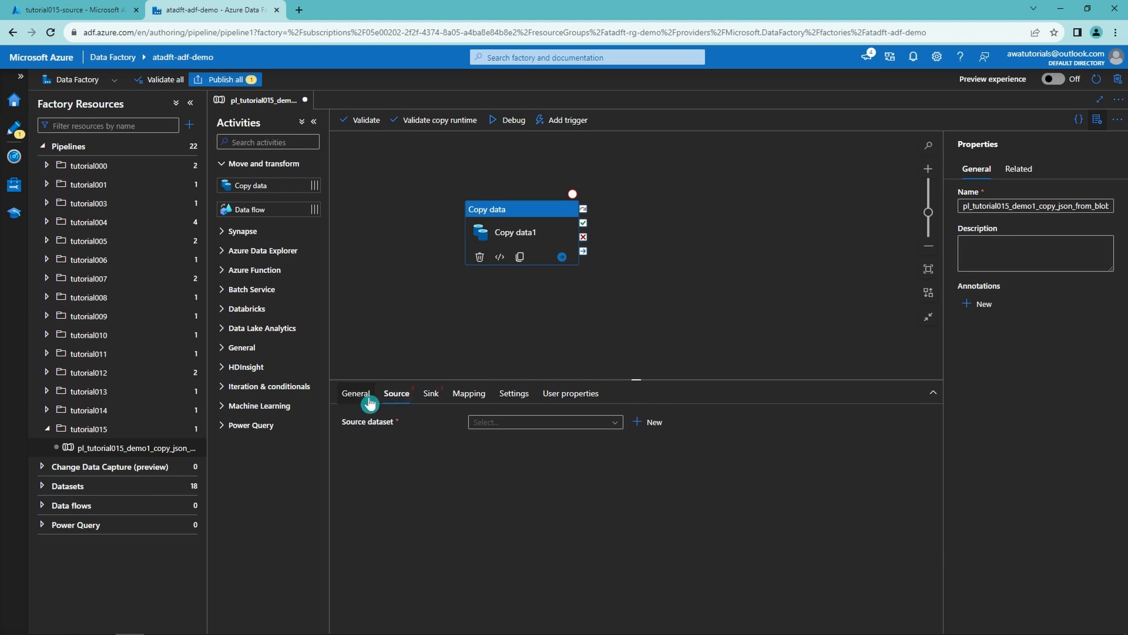
pyautogui.click(359, 398)
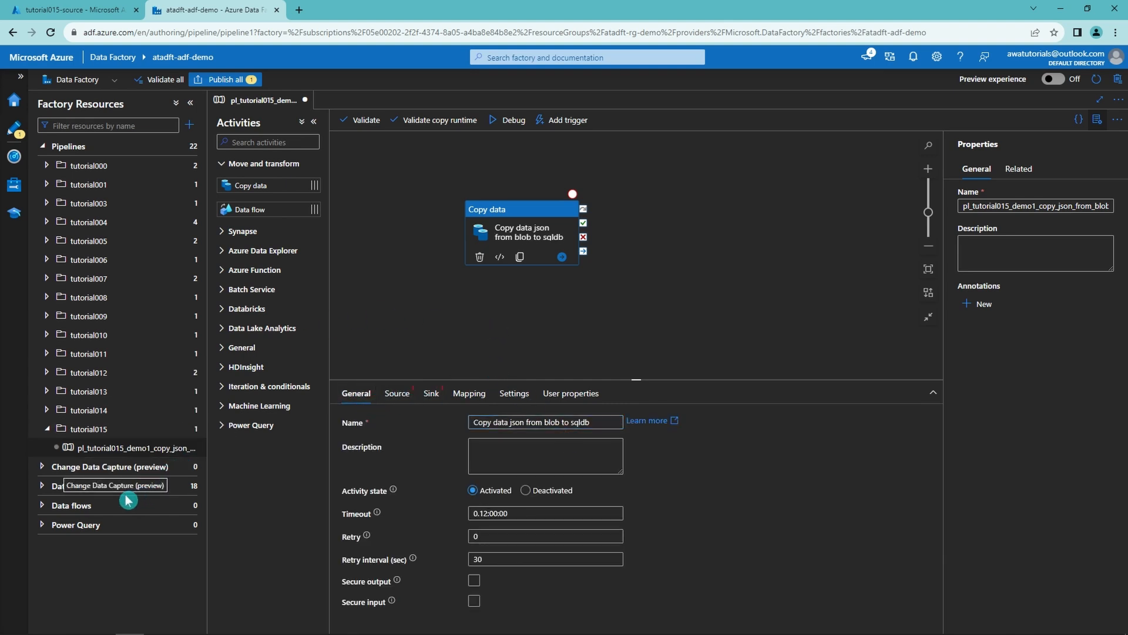
# Step: Create a new dataset folder named tutorial015
pyautogui.click(49, 489)
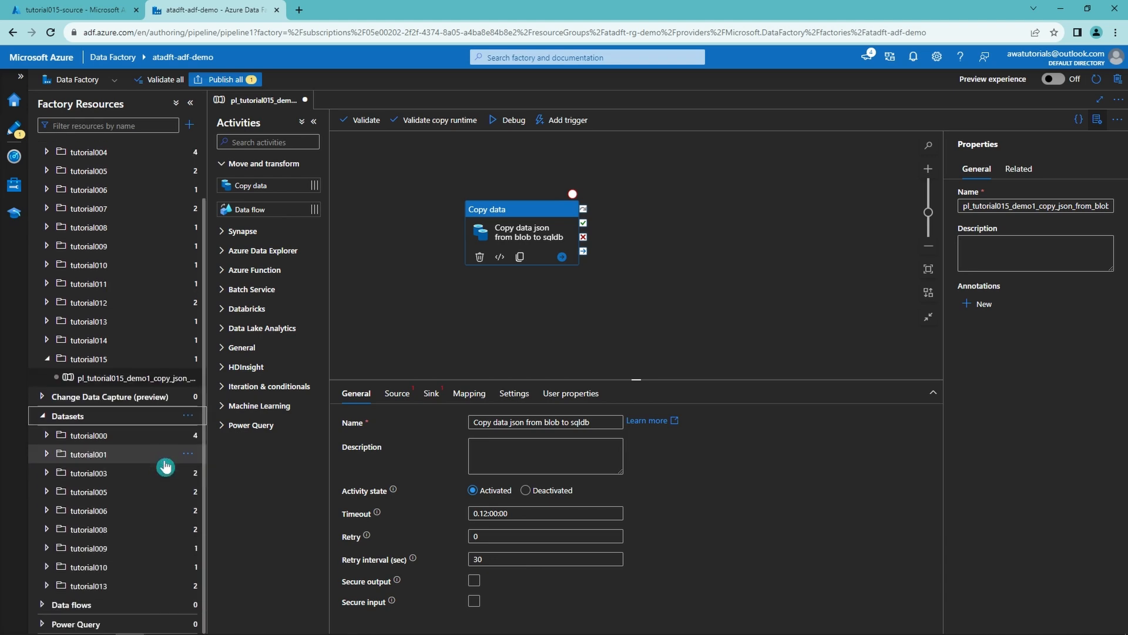
pyautogui.click(188, 416)
pyautogui.click(225, 455)
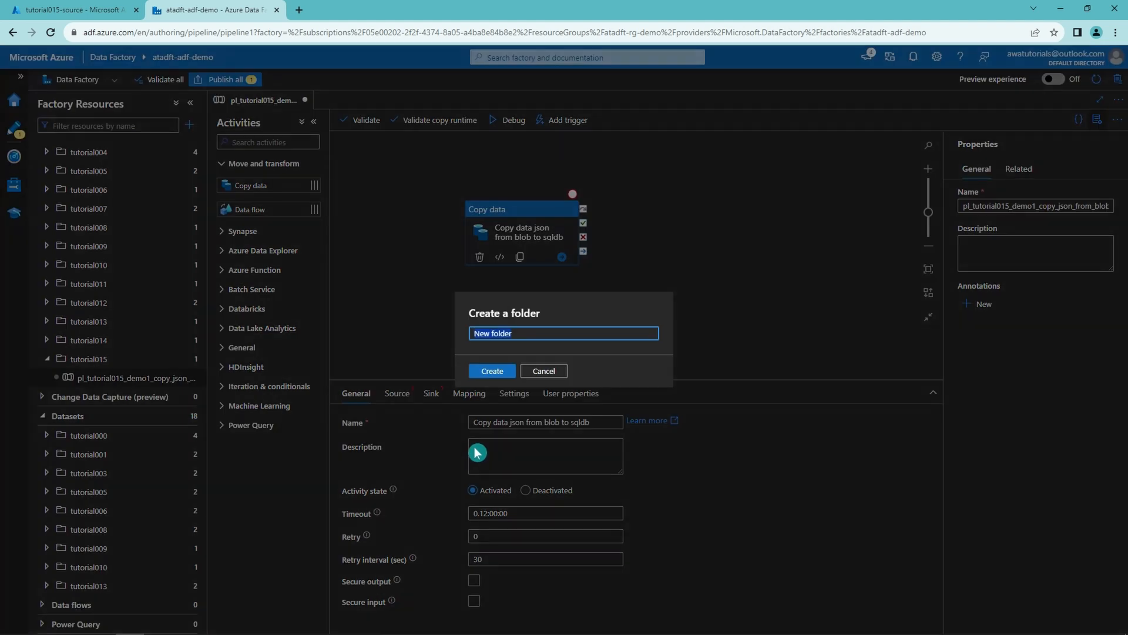
pyautogui.write('tutorial015')
pyautogui.click(495, 372)
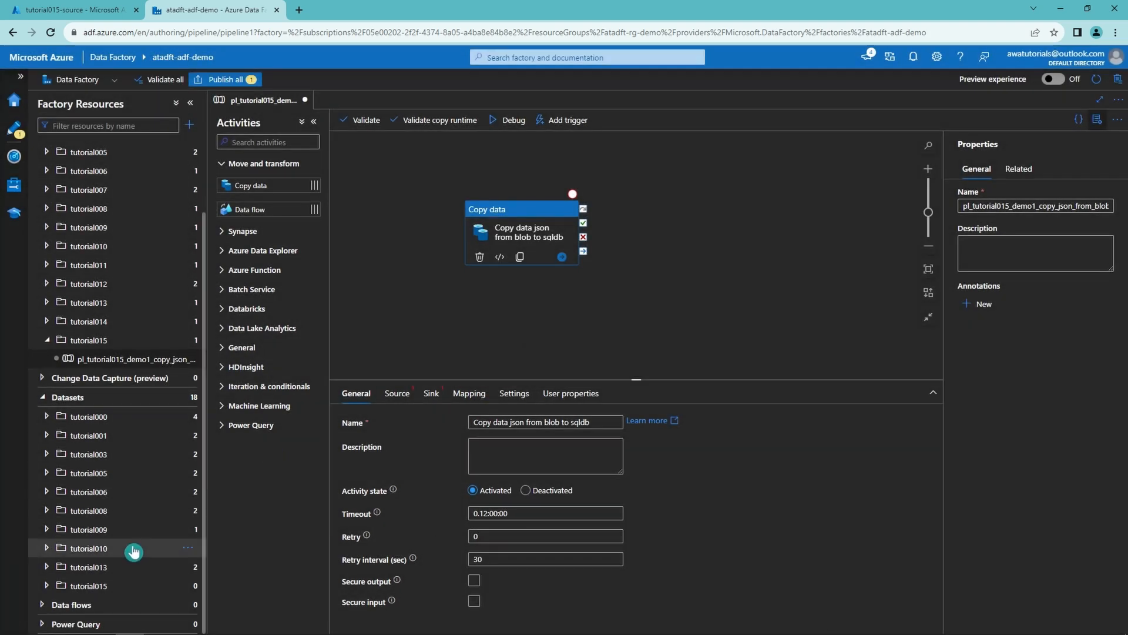
# Step: Create an Azure Blob Storage JSON dataset in the tutorial015 dataset folder, named ds_tutorial015_demo1_blob_json, using linked service ls_st_blob_stage
pyautogui.click(188, 585)
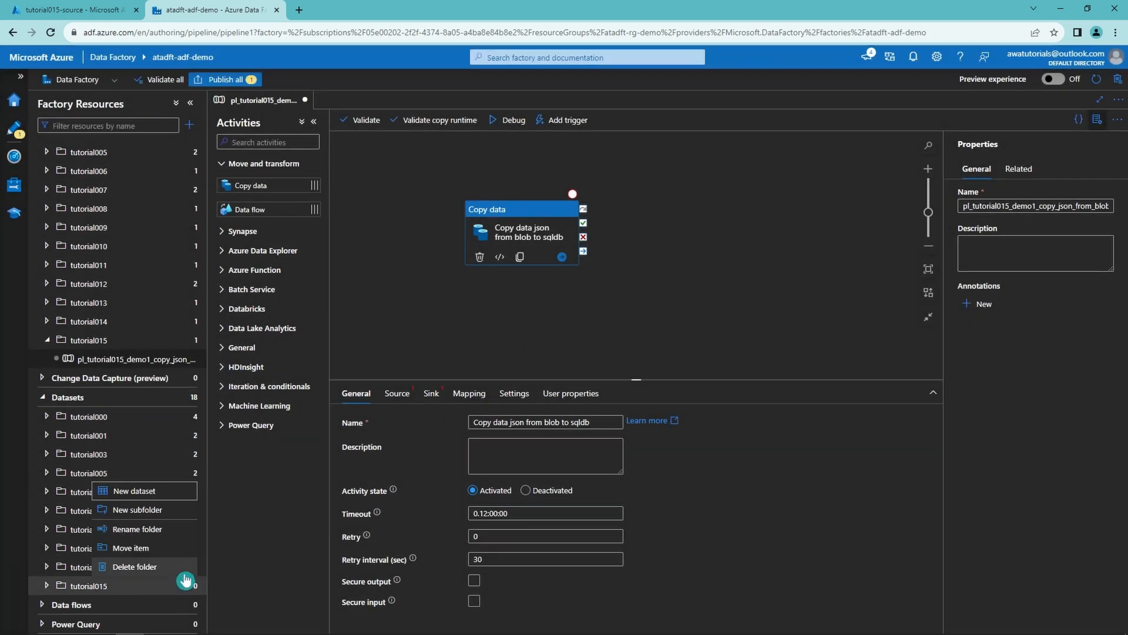
pyautogui.click(174, 497)
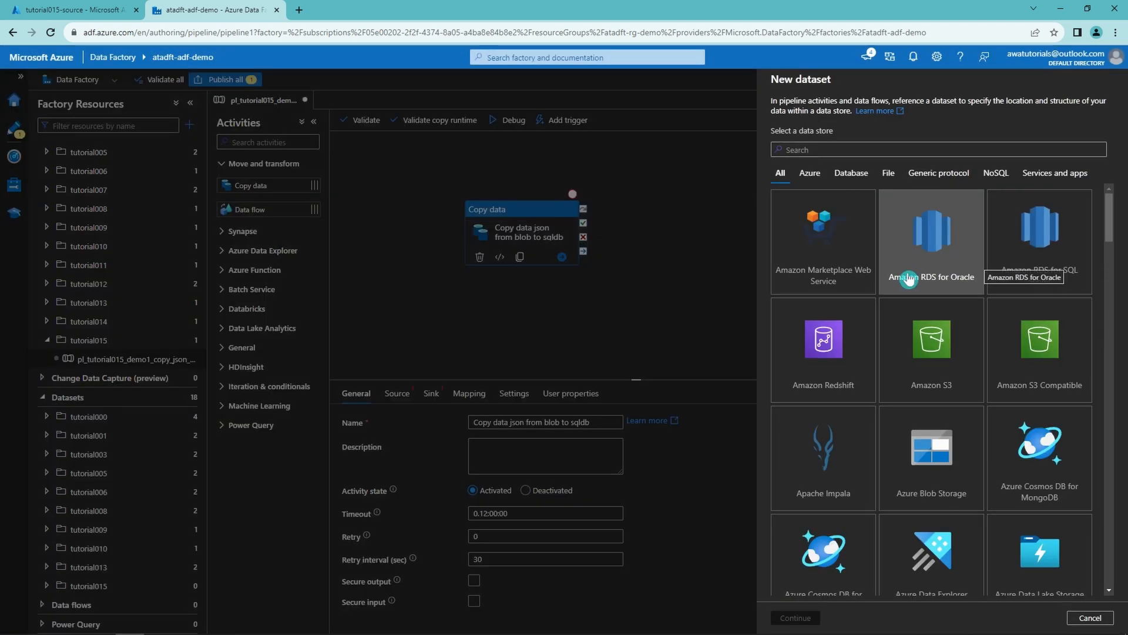
pyautogui.doubleClick(950, 474)
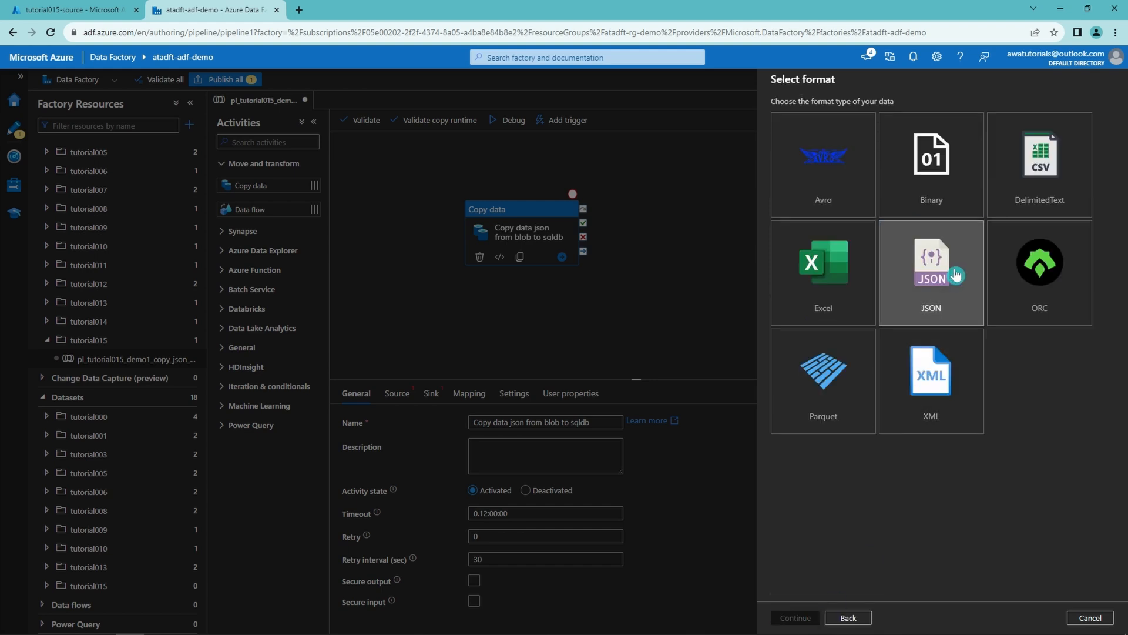
pyautogui.click(954, 275)
pyautogui.click(795, 617)
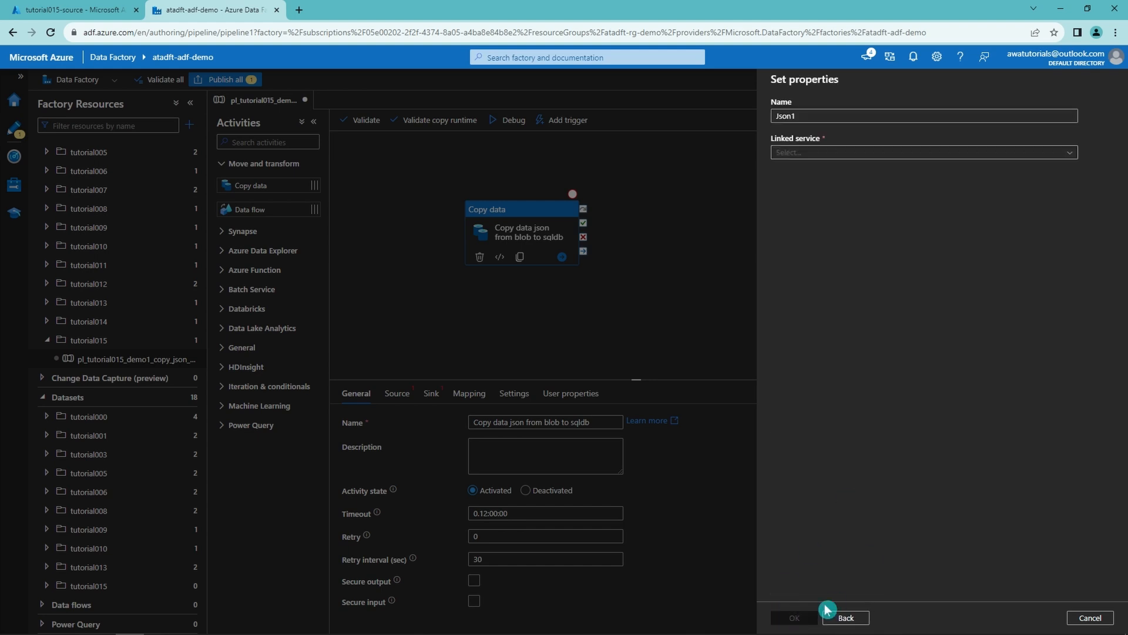
pyautogui.doubleClick(846, 116)
pyautogui.write('ds_tutorial015_demo1_blob_json')
pyautogui.click(904, 153)
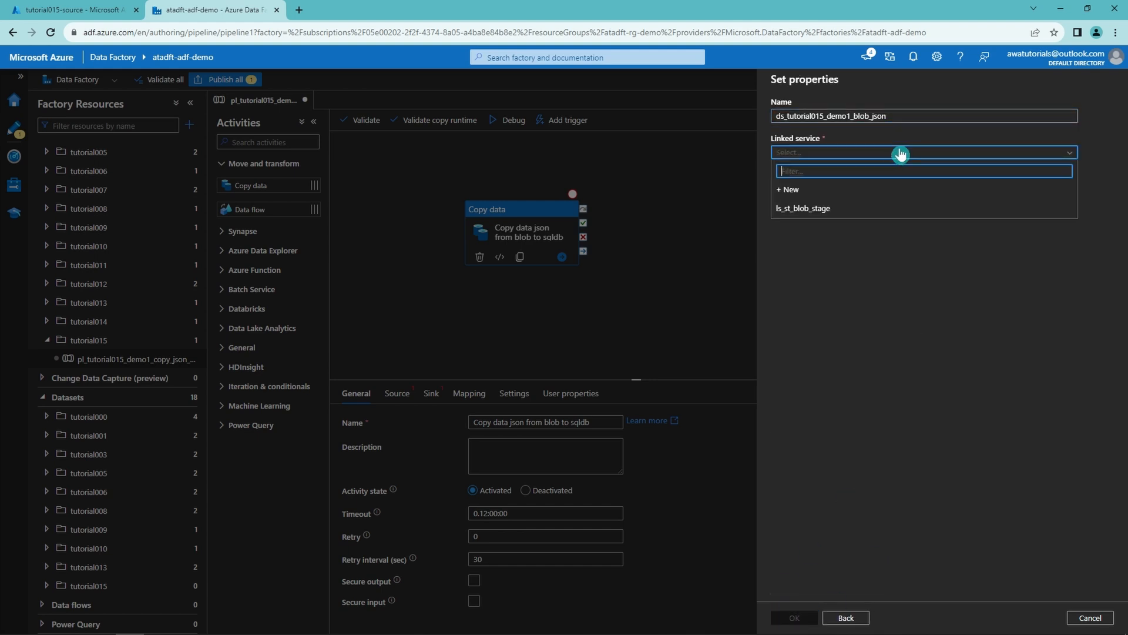
pyautogui.click(830, 217)
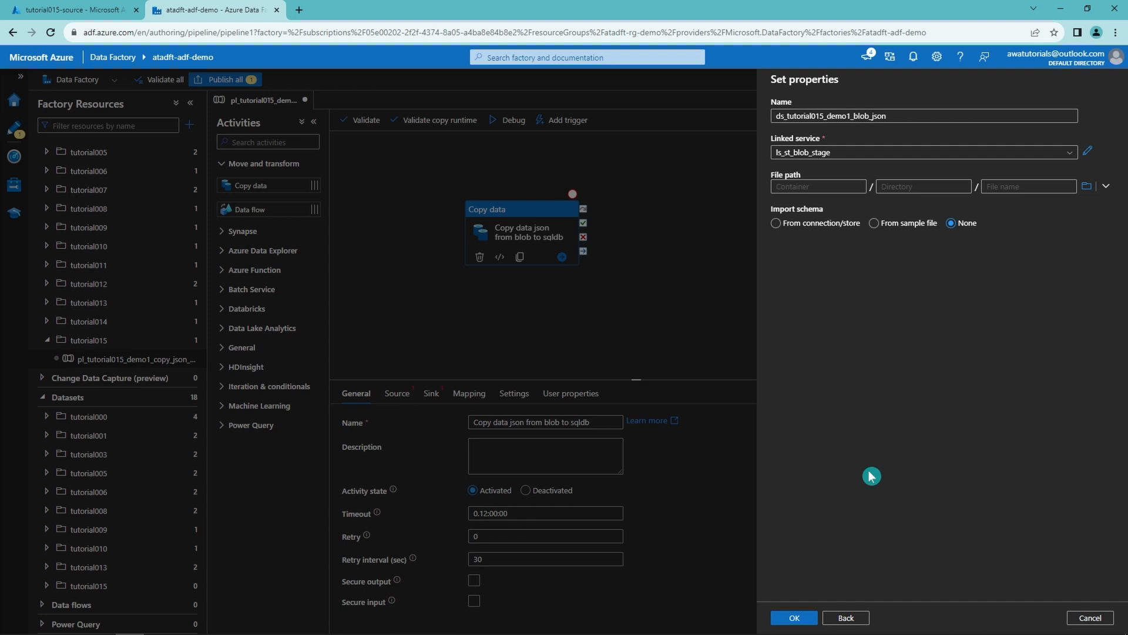
pyautogui.click(794, 617)
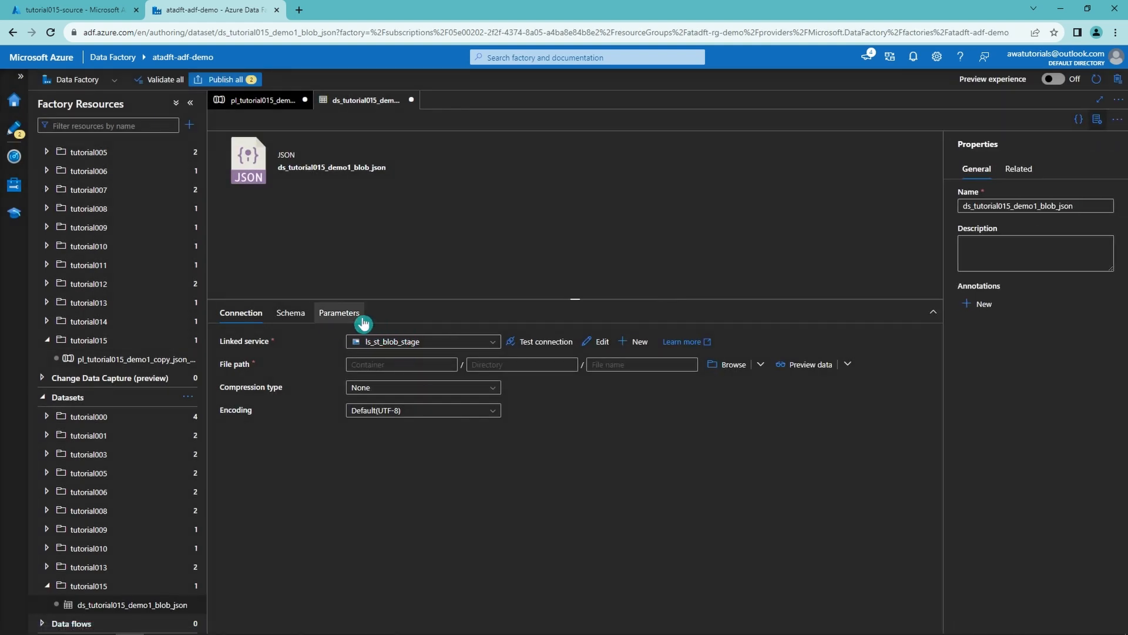
# Step: Add two string parameters named file_path and file_name to the ds_tutorial015_demo1_blob_json dataset
pyautogui.click(338, 317)
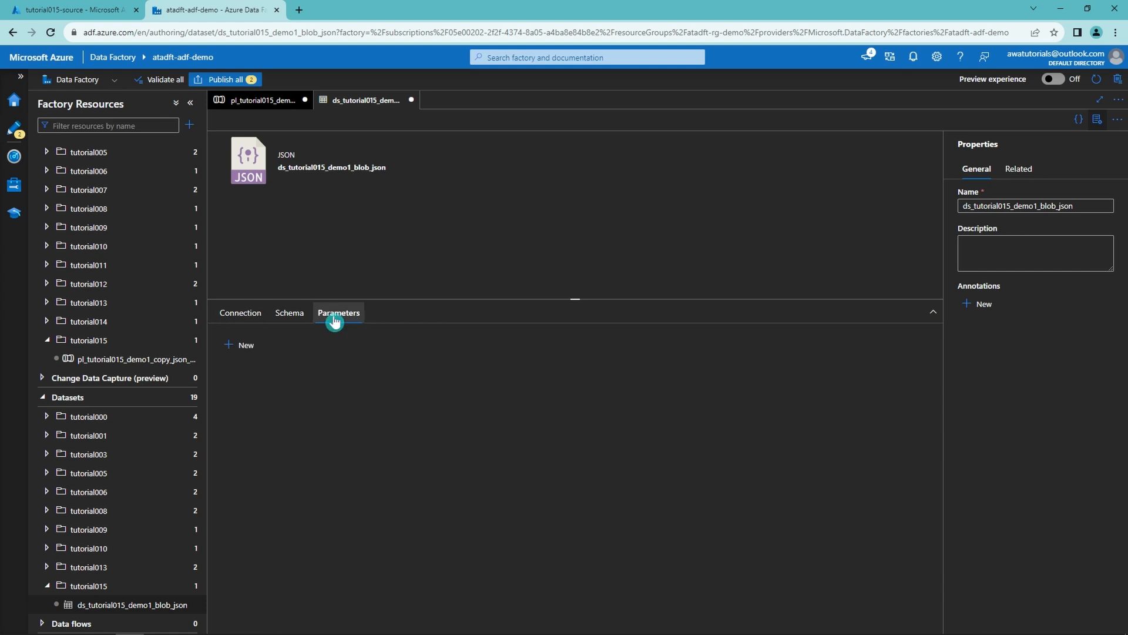
pyautogui.click(251, 345)
pyautogui.click(251, 345)
pyautogui.click(297, 388)
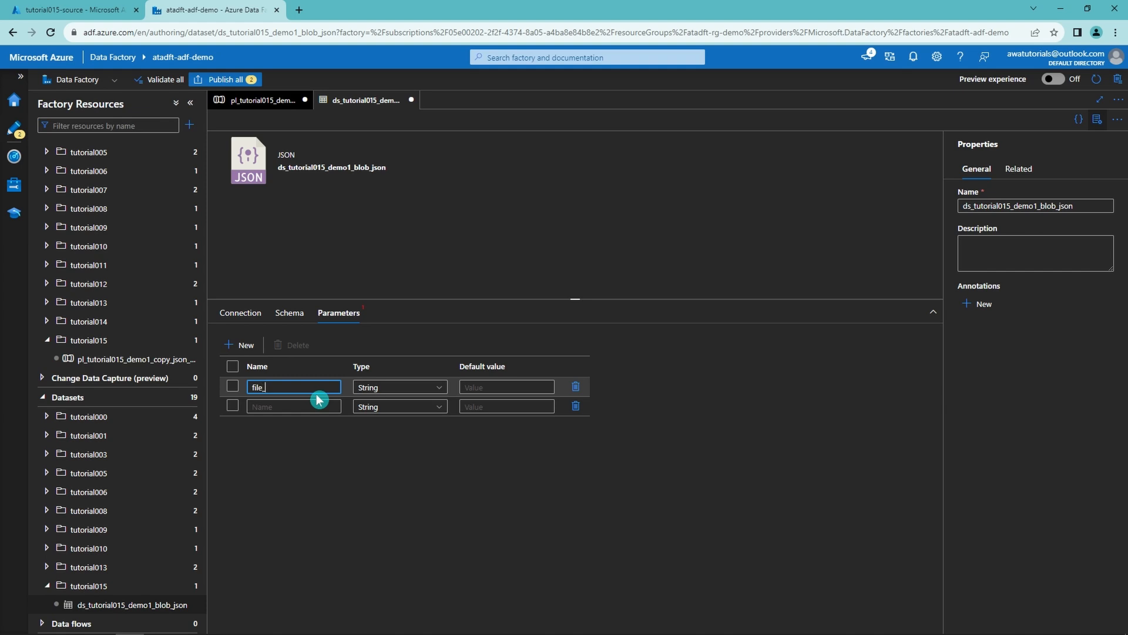
pyautogui.click(297, 406)
pyautogui.write('file_name')
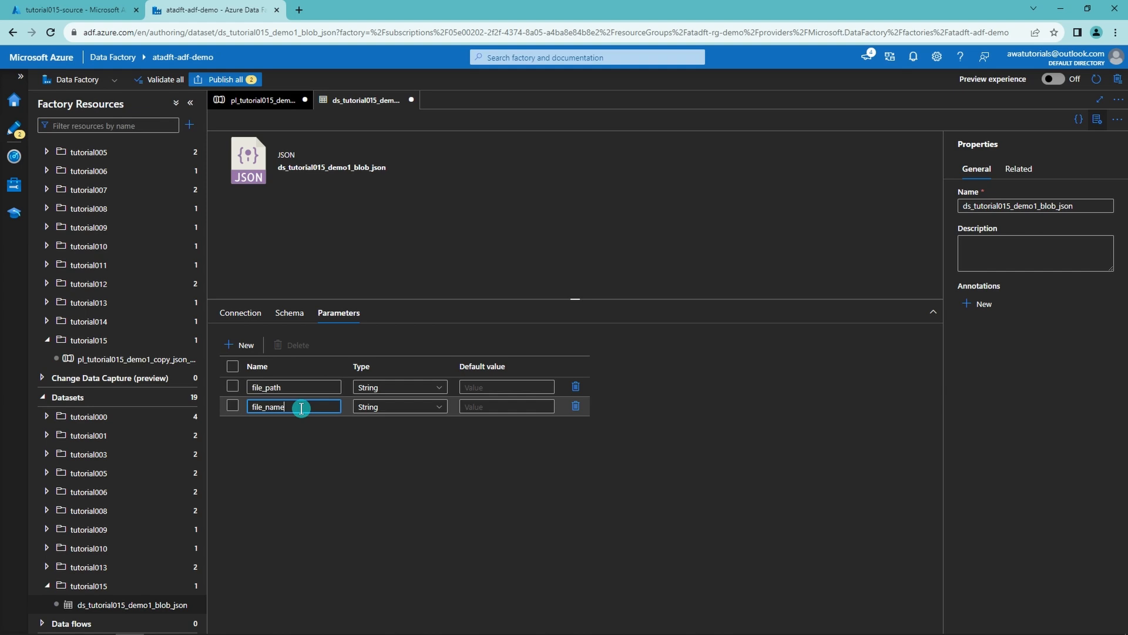
pyautogui.click(264, 313)
pyautogui.click(396, 364)
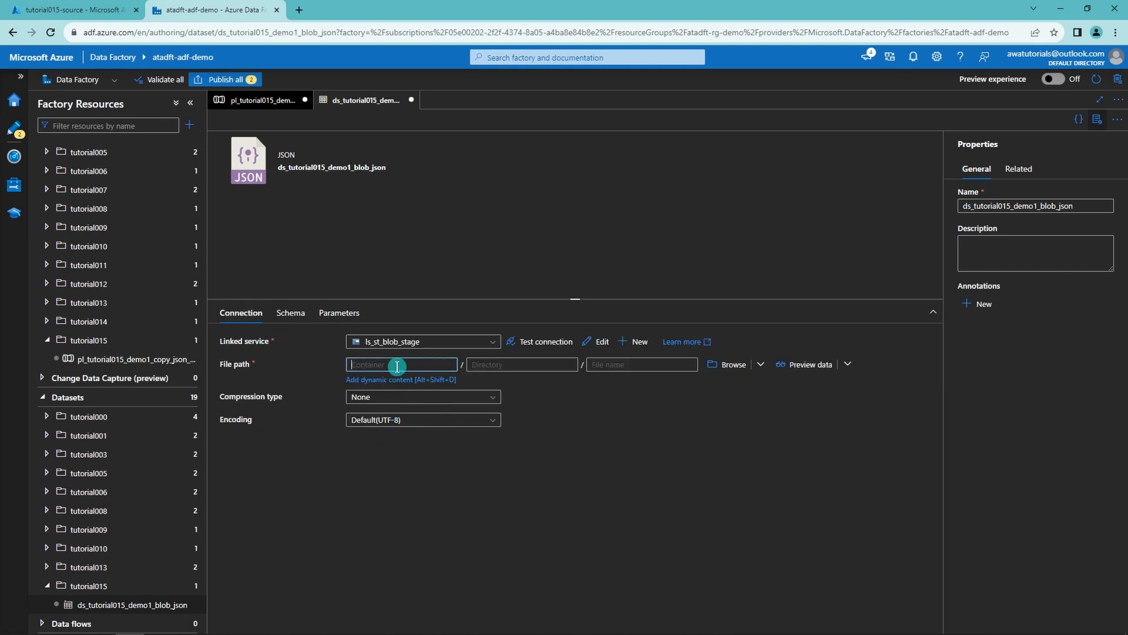
pyautogui.click(401, 379)
pyautogui.click(817, 326)
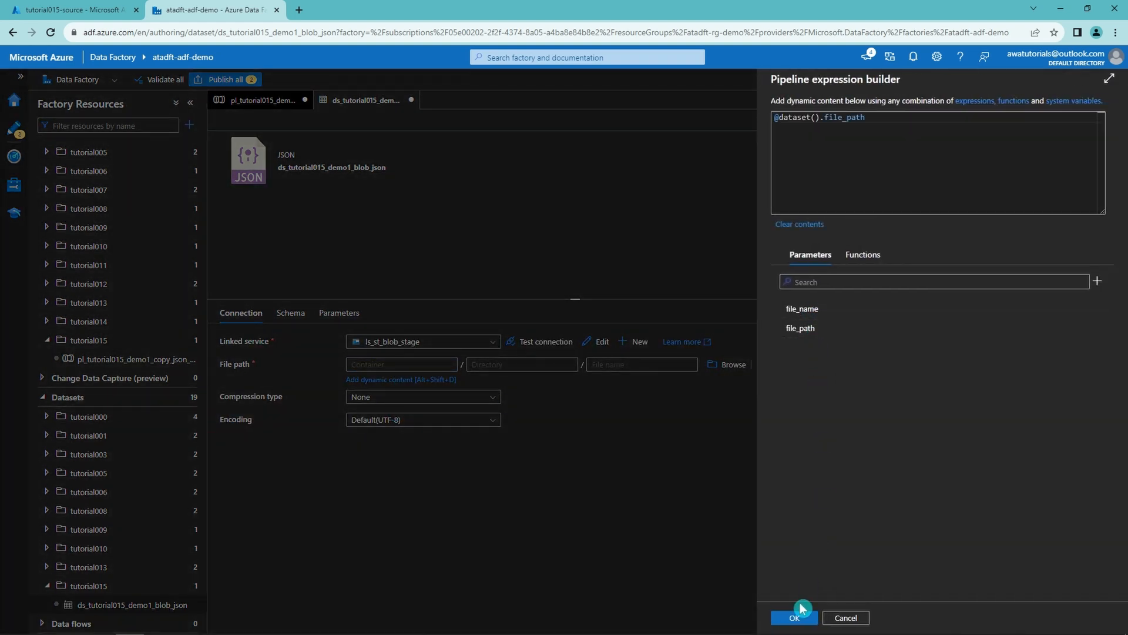
pyautogui.click(807, 616)
pyautogui.click(650, 365)
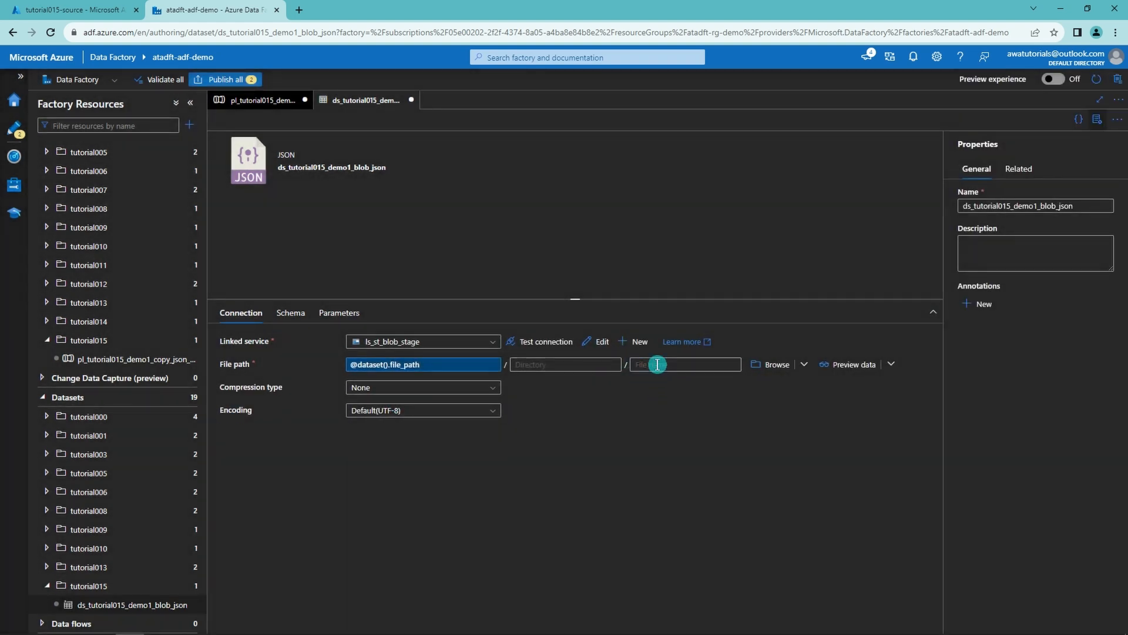
pyautogui.click(659, 380)
pyautogui.click(817, 327)
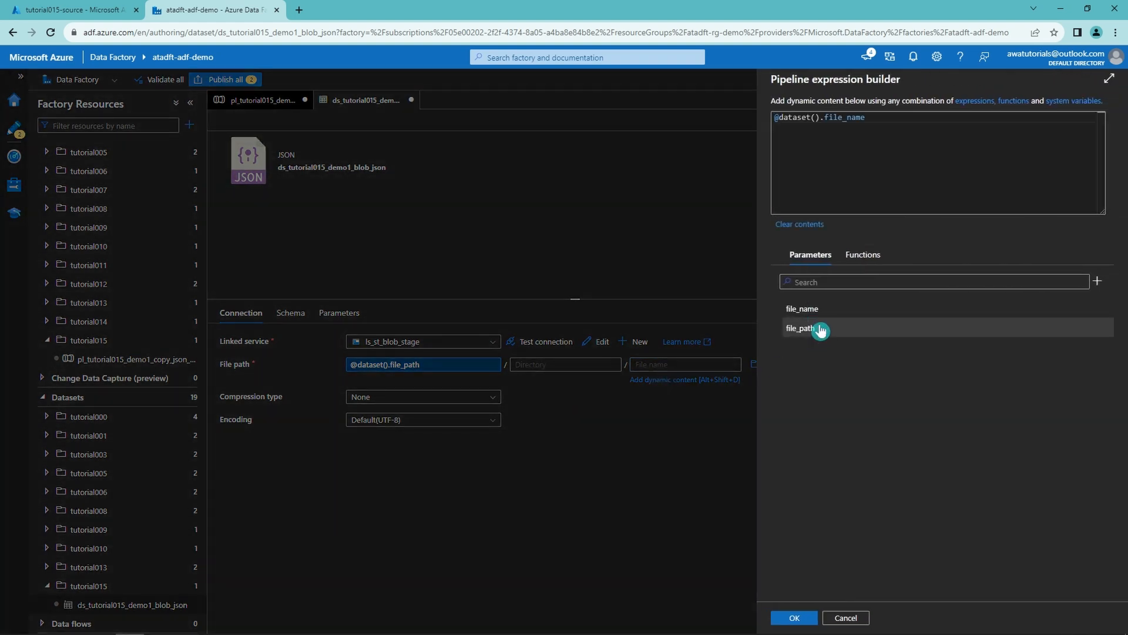
pyautogui.click(796, 615)
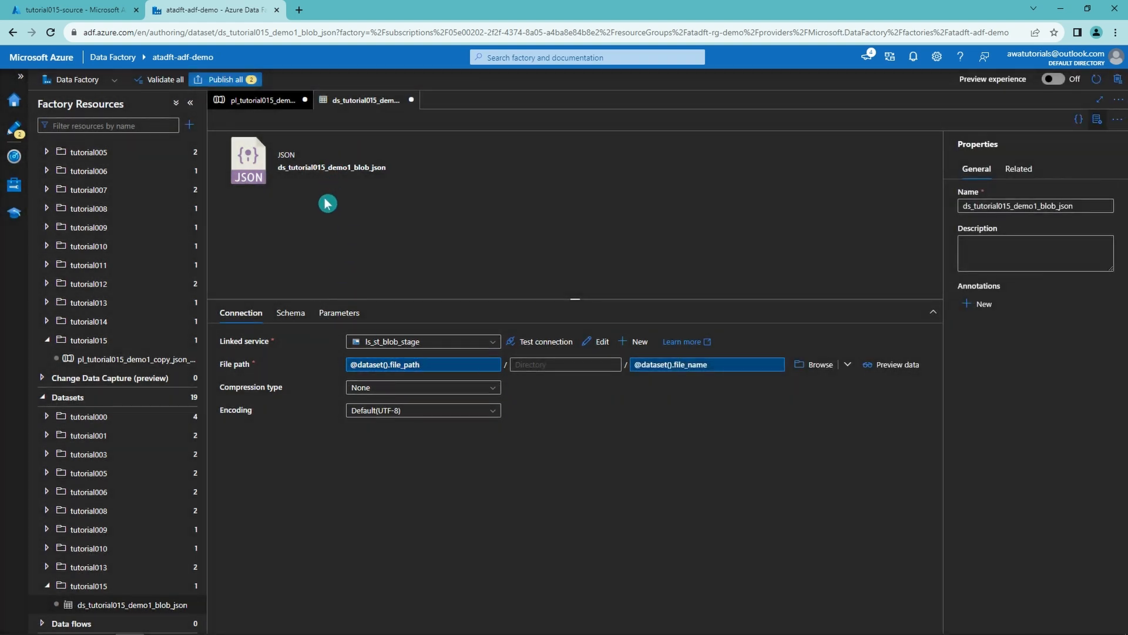
# Step: Return to the pipeline and set the copy activity's source dataset to ds_tutorial015_demo1_blob_json
pyautogui.click(263, 104)
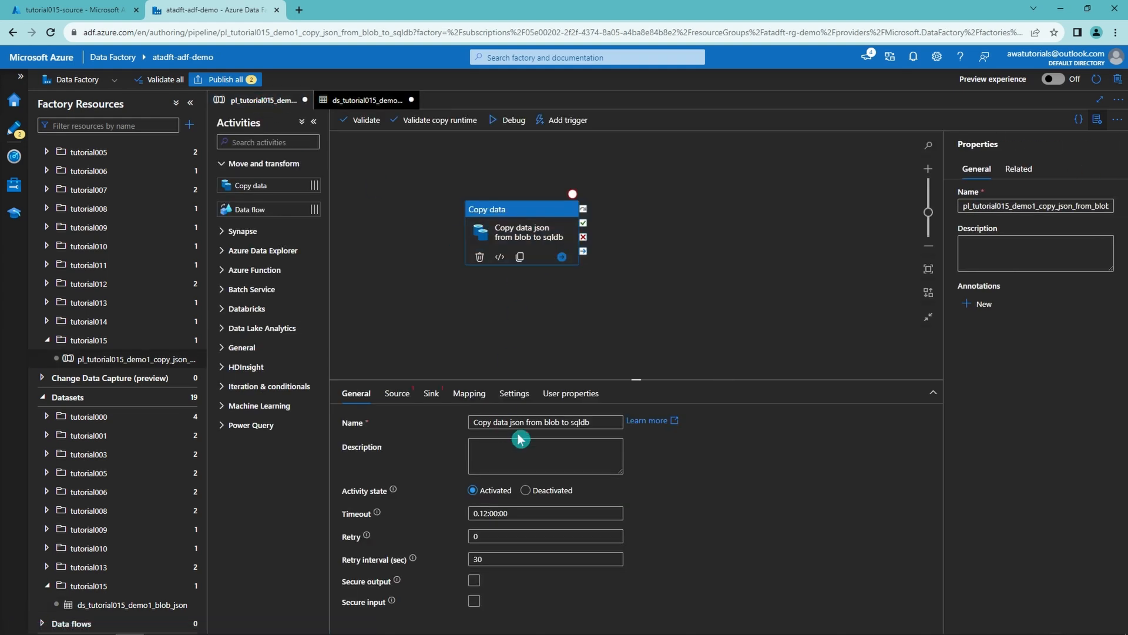
pyautogui.click(403, 401)
pyautogui.click(537, 423)
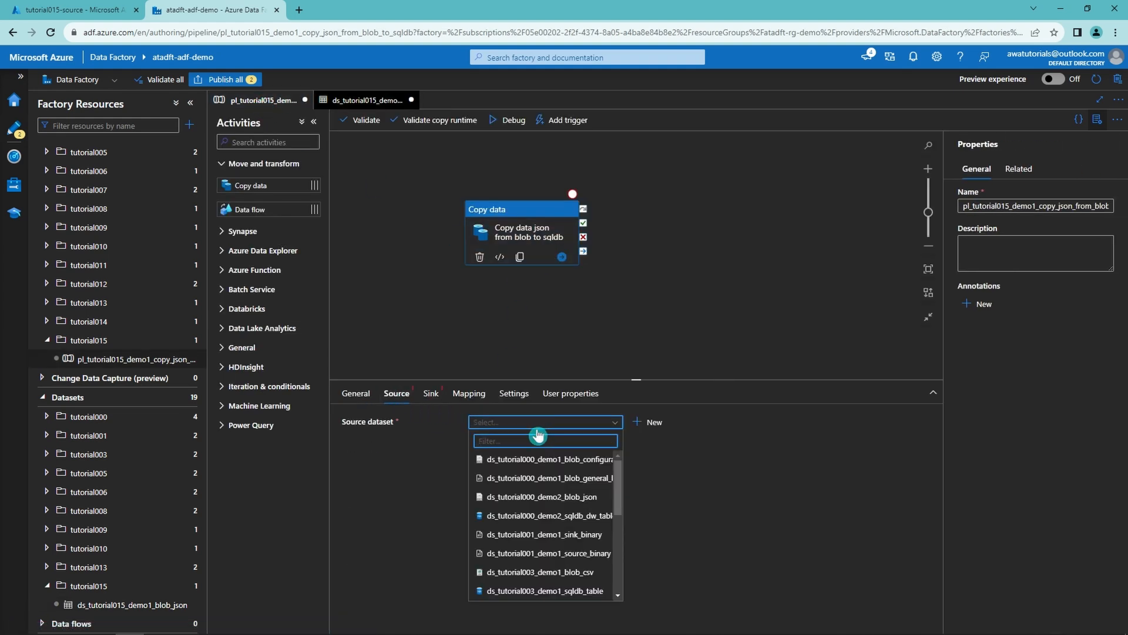
pyautogui.write('015')
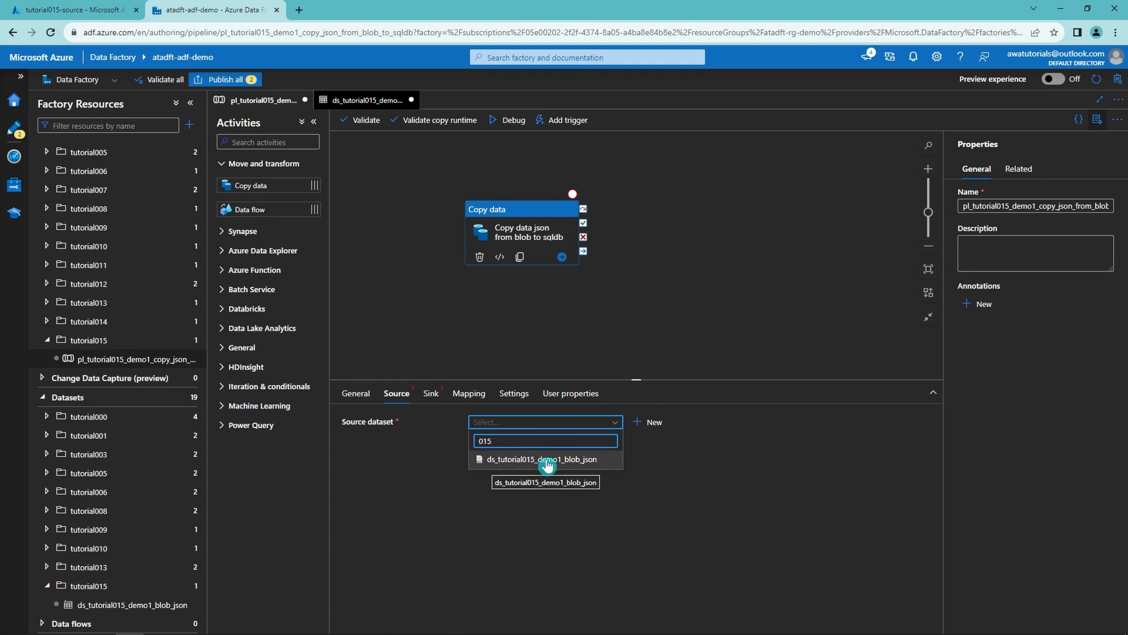
pyautogui.click(547, 462)
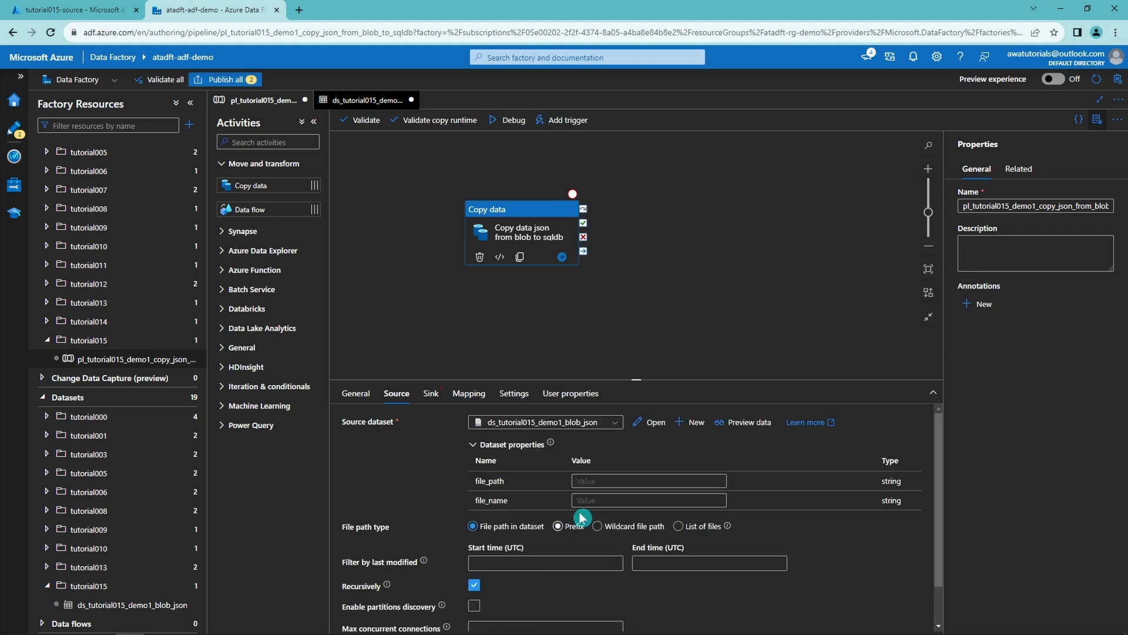
# Step: Set the source's file_path to tutorial015-source and file_name to file1.json, preview the source data, and close the preview
pyautogui.click(623, 481)
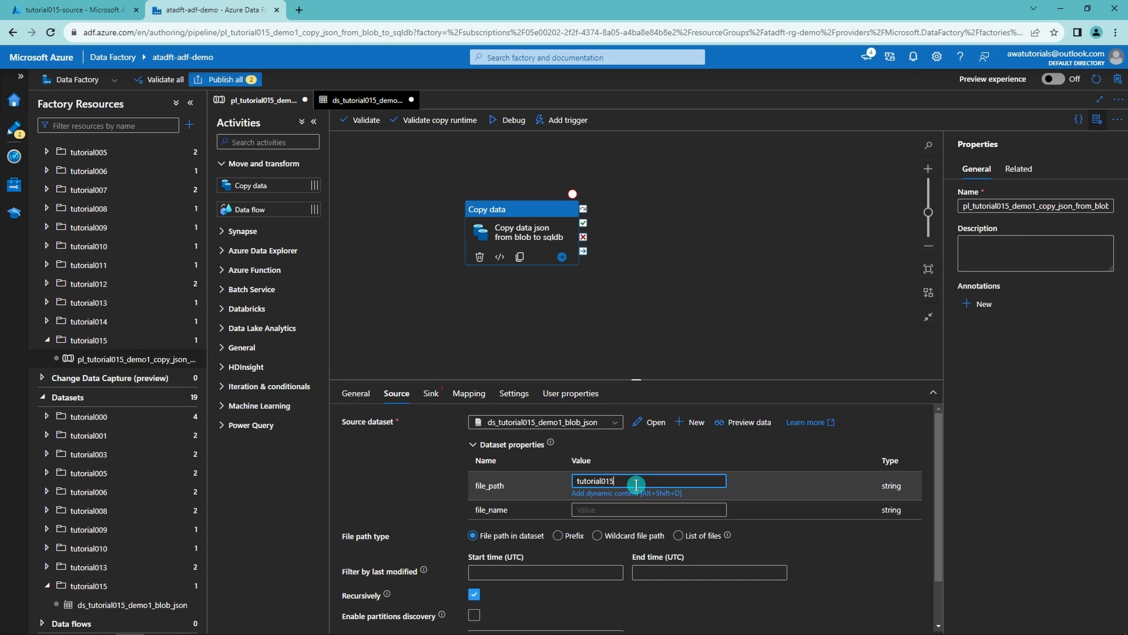
pyautogui.click(618, 507)
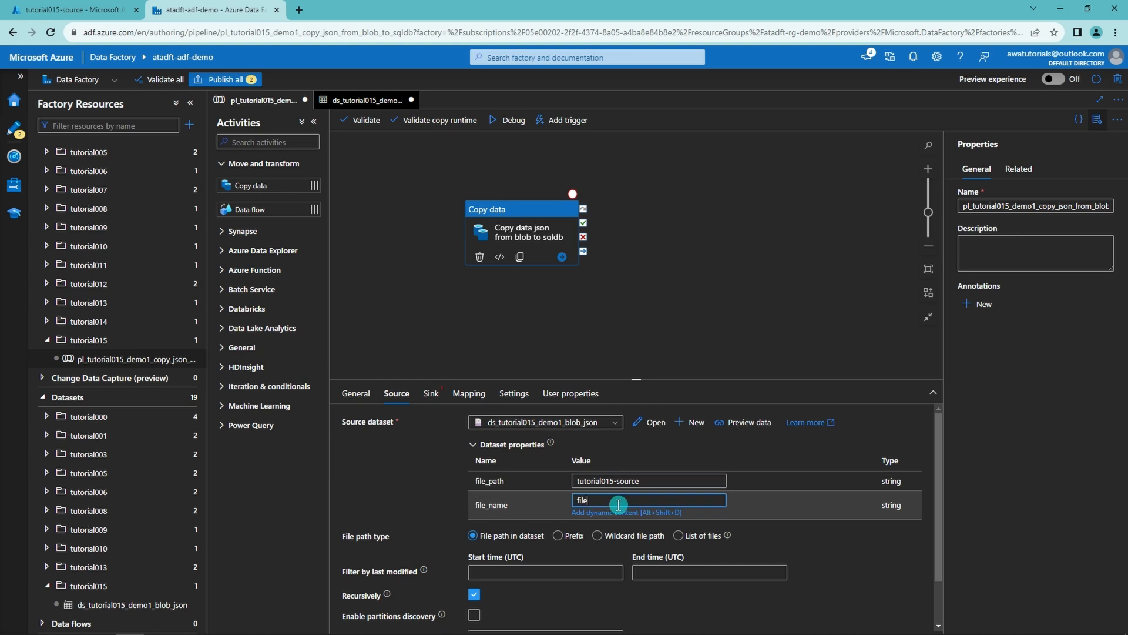
pyautogui.write('file1.json')
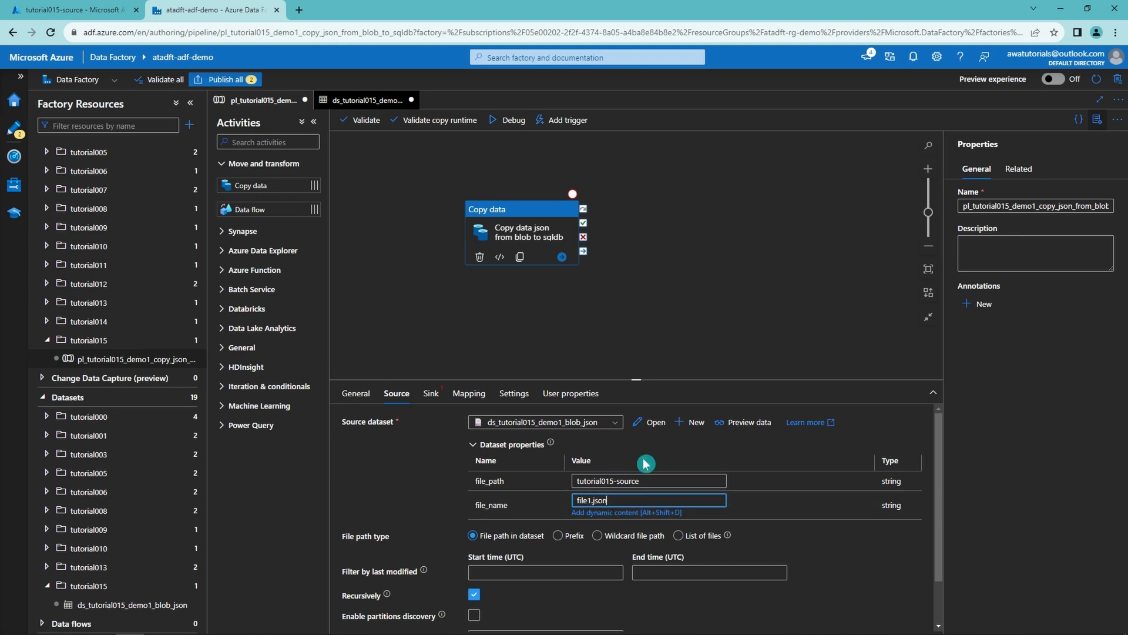
pyautogui.click(745, 422)
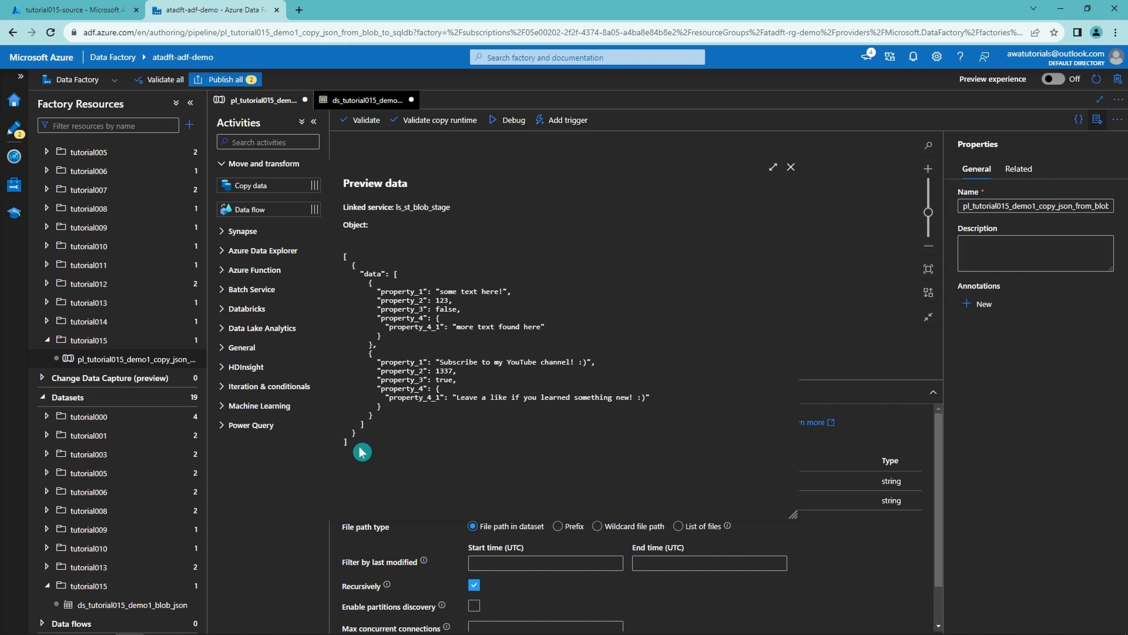
pyautogui.click(791, 168)
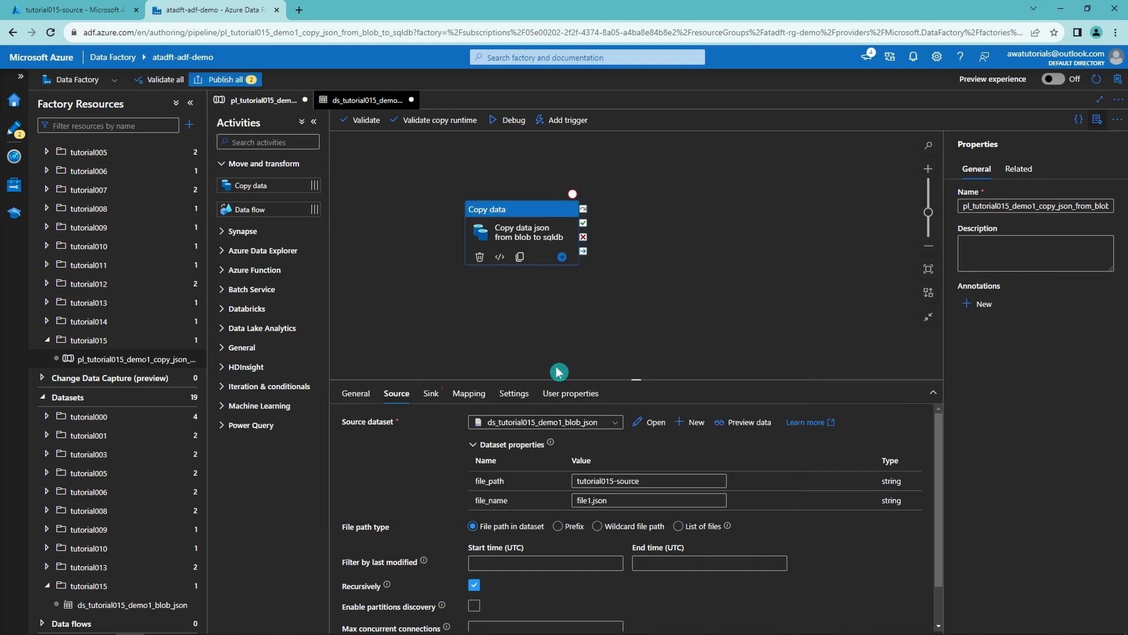
# Step: Start a new Azure SQL Database dataset in the tutorial015 datasets folder for the copy activity's sink
pyautogui.click(433, 396)
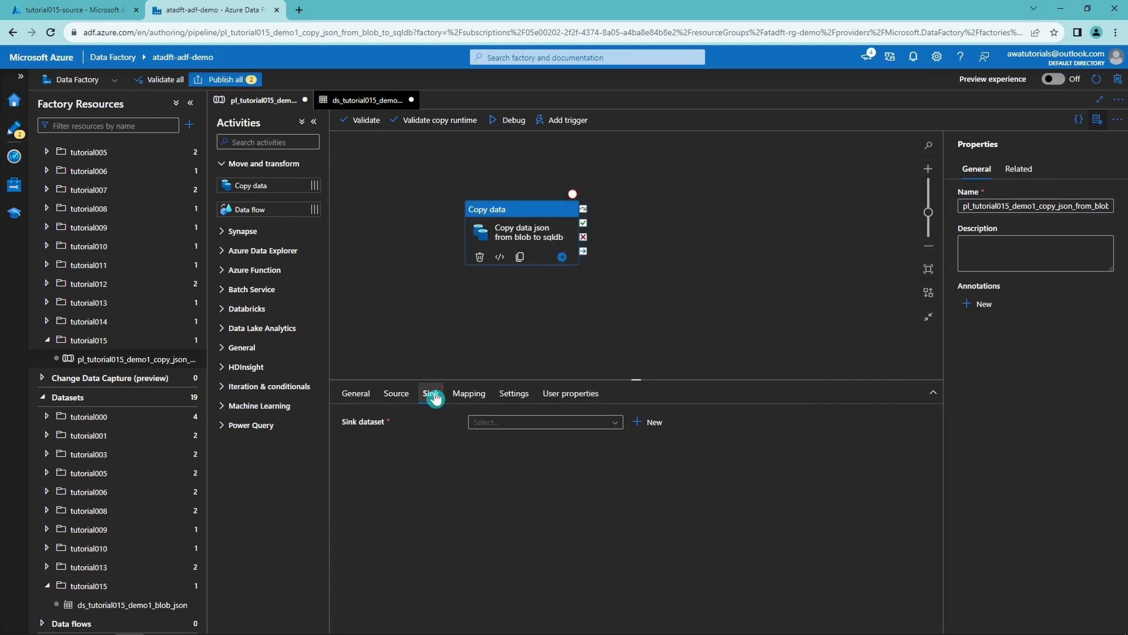
pyautogui.scroll(-1, 182, 470)
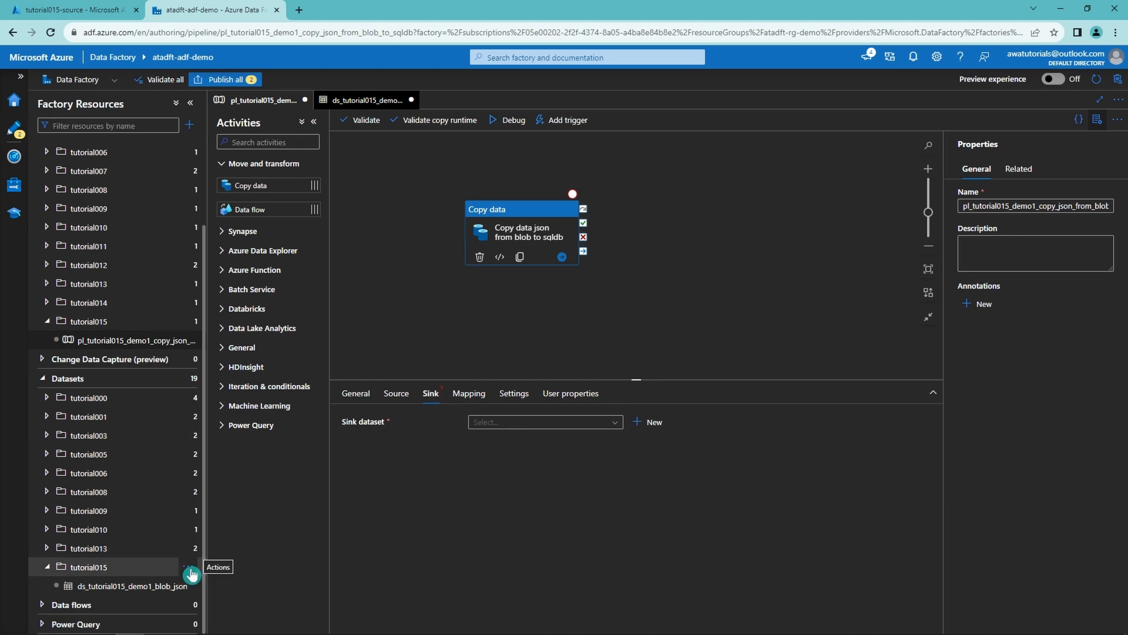
pyautogui.click(193, 568)
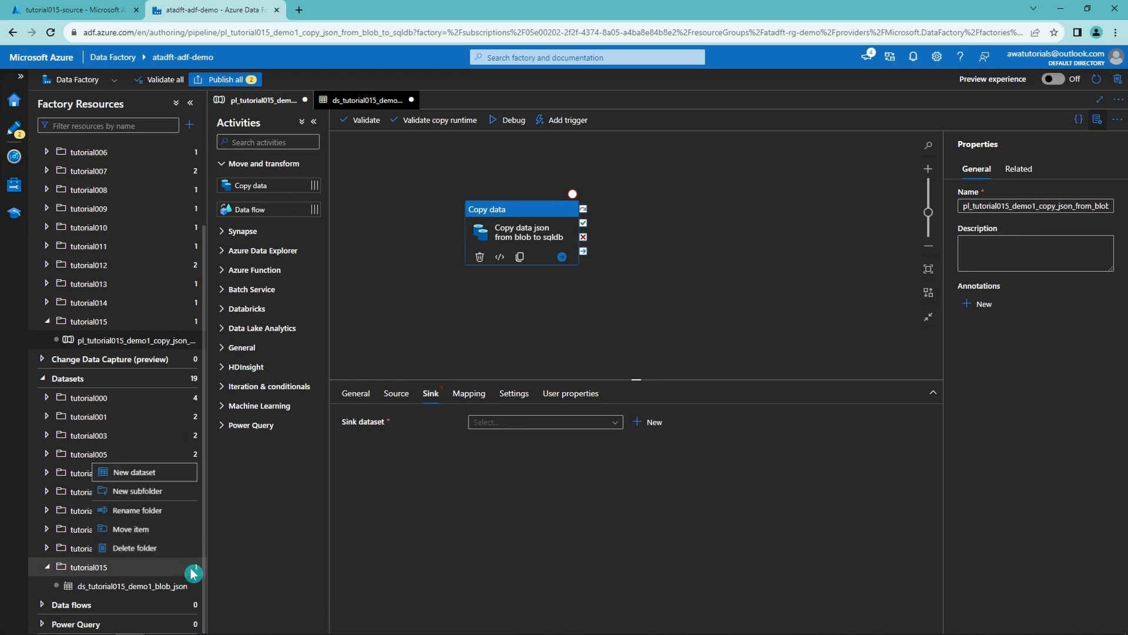
pyautogui.click(163, 472)
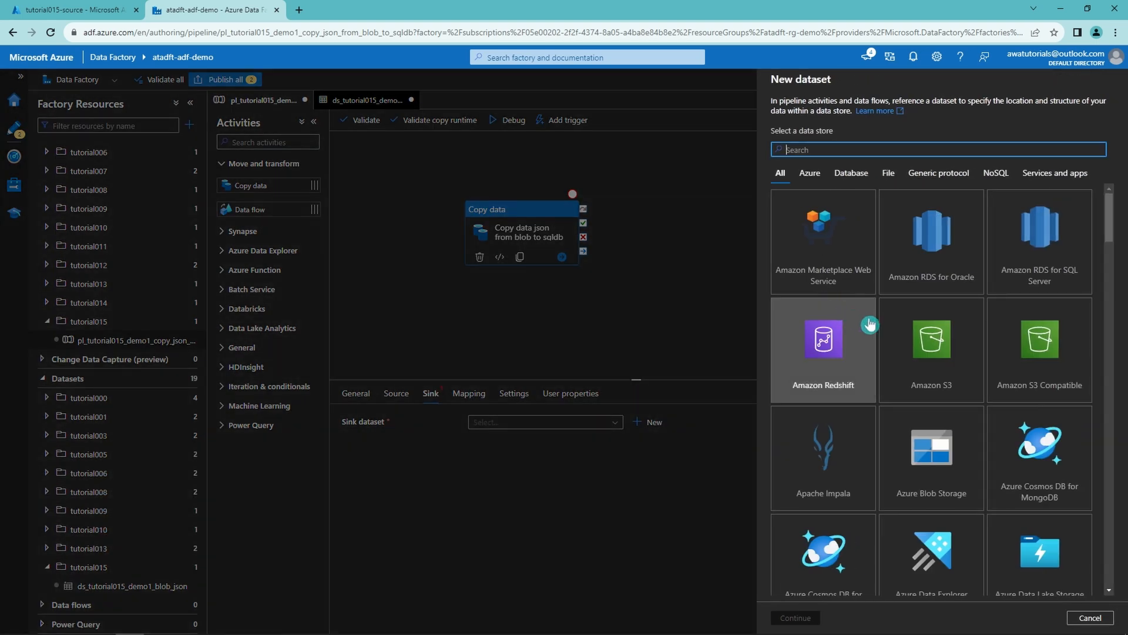
pyautogui.write('sql')
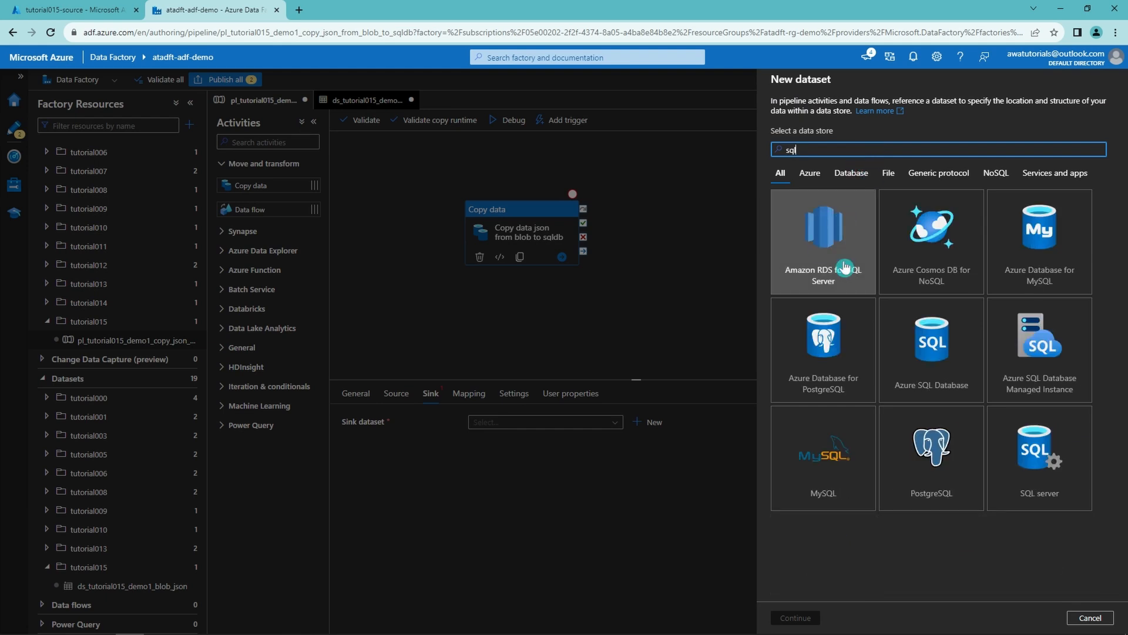
pyautogui.click(939, 353)
pyautogui.click(797, 618)
# Step: Name the dataset ds_tutorial015_demo1_sqldb_dw_table, select the ls_sqldb_dw linked service, and create it without choosing a table
pyautogui.doubleClick(838, 114)
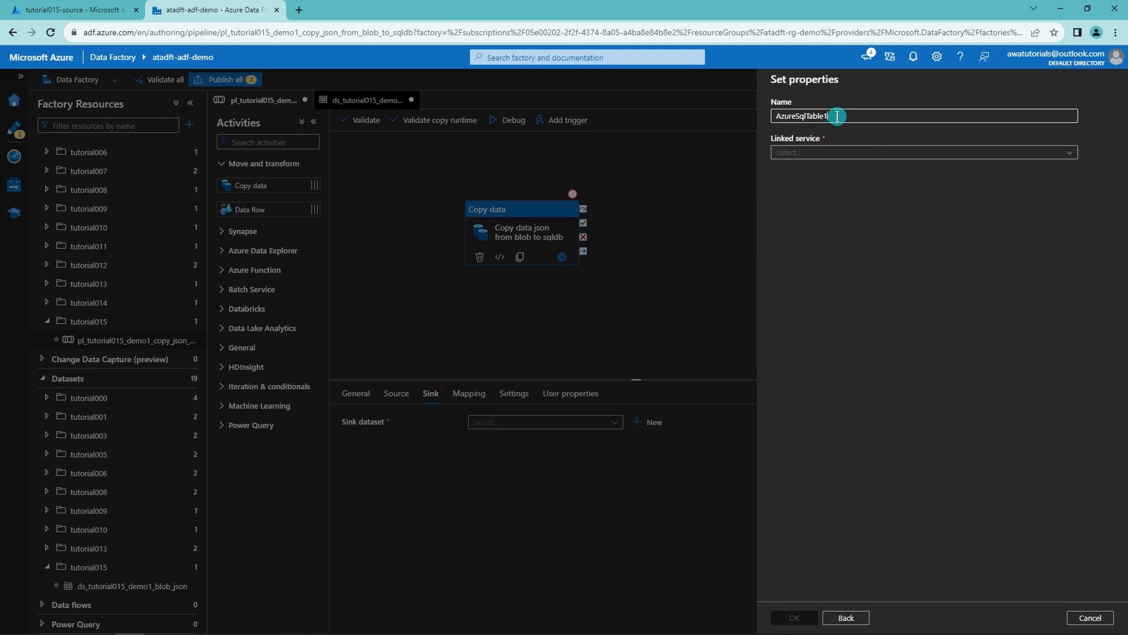
pyautogui.write('ds_tuto')
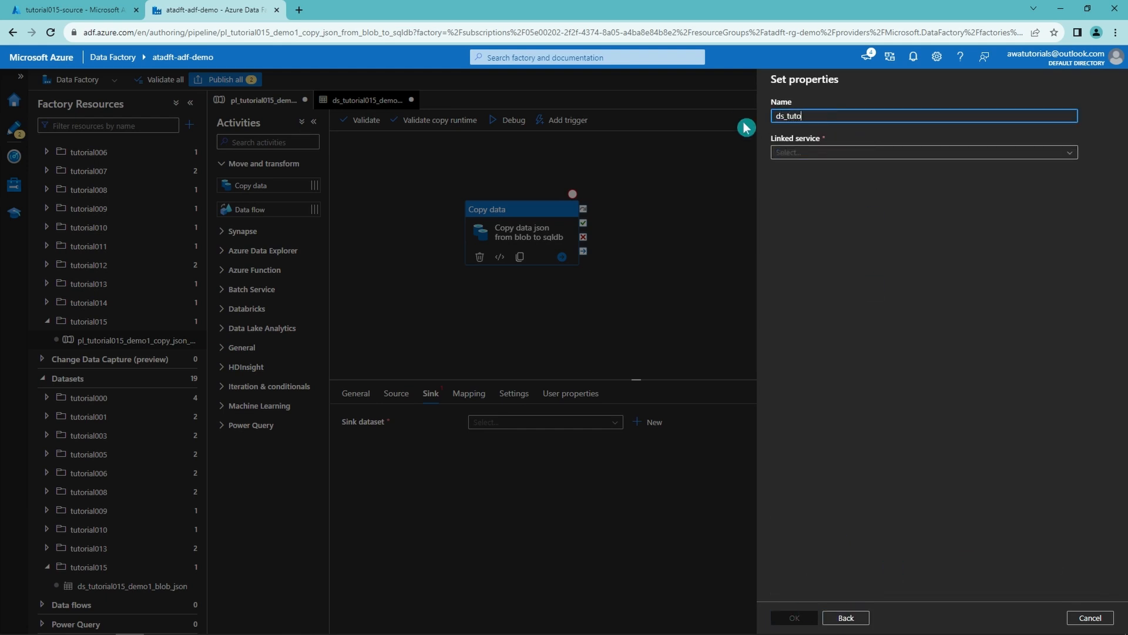
pyautogui.write('rial015_demo1_sqldb_dw_table')
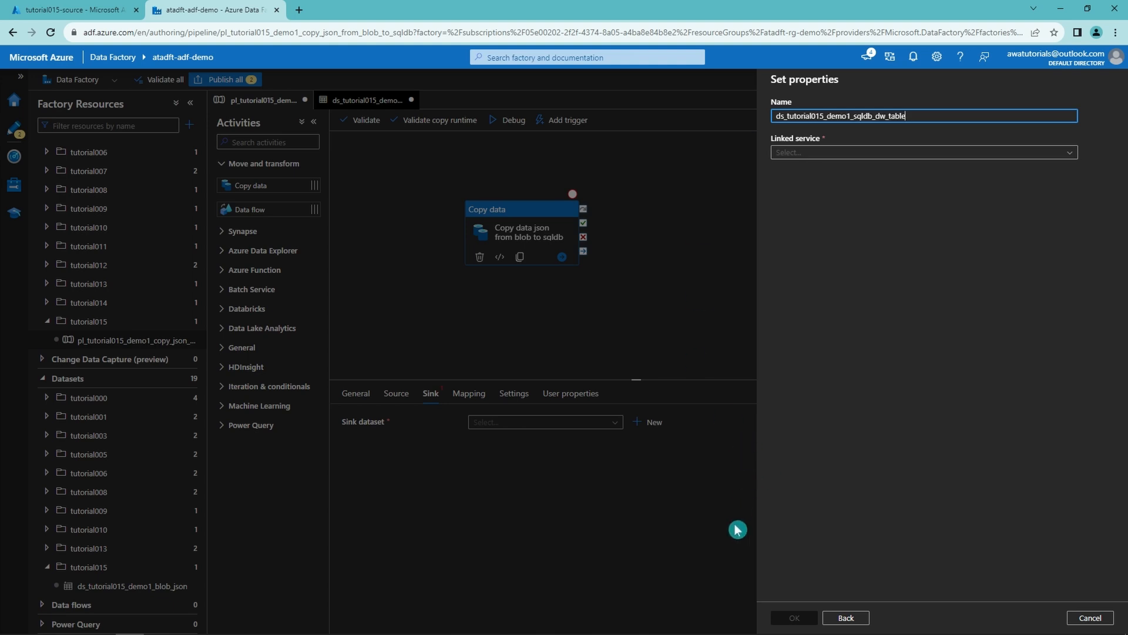
pyautogui.click(819, 154)
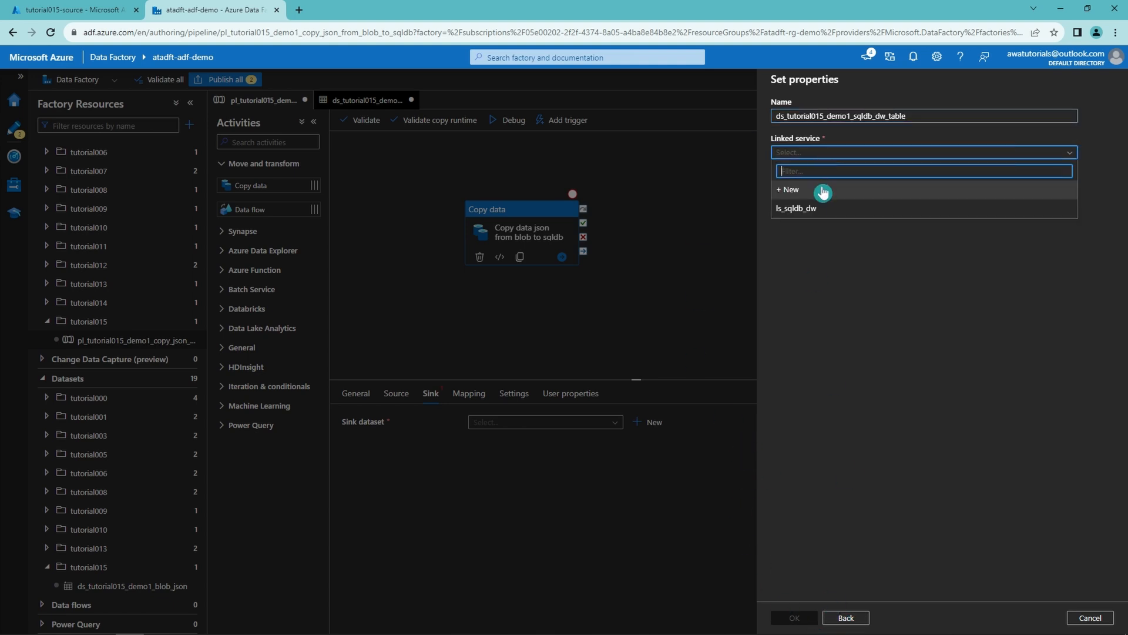
pyautogui.click(821, 211)
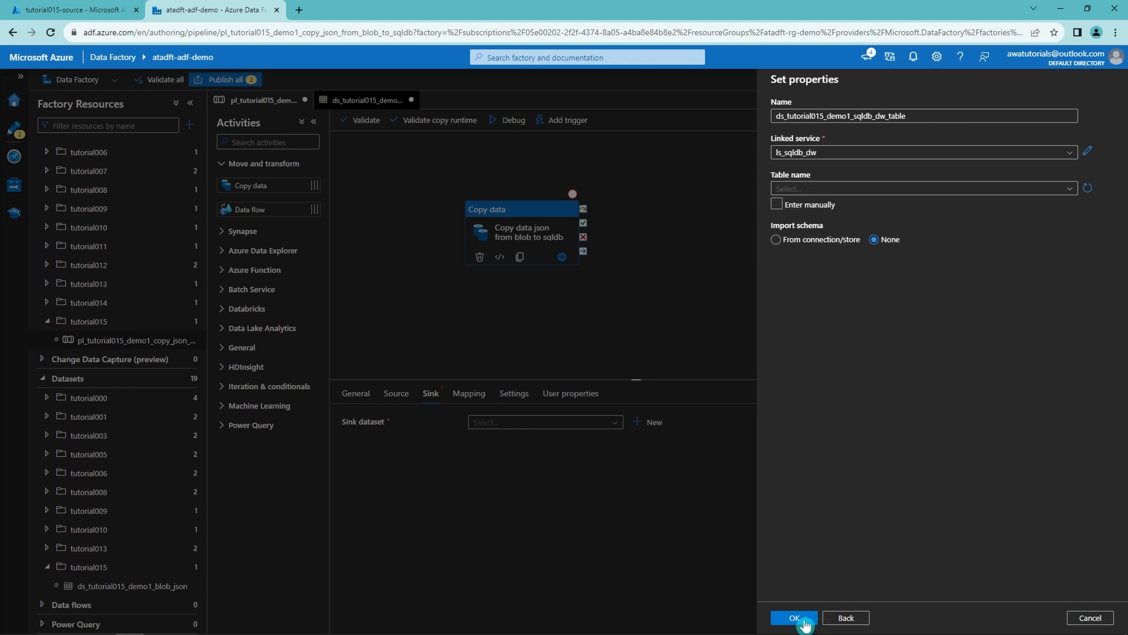
pyautogui.click(797, 617)
# Step: Add two string parameters named schema and table to the ds_tutorial015_demo1_sqldb_dw_table dataset
pyautogui.click(339, 313)
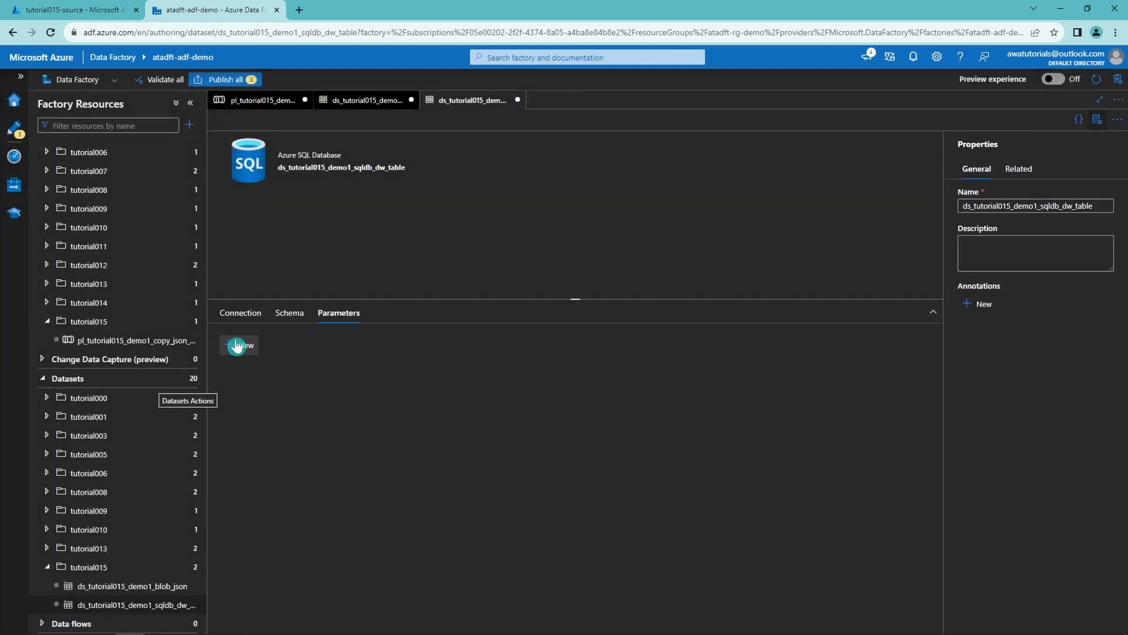
pyautogui.doubleClick(240, 344)
pyautogui.click(294, 386)
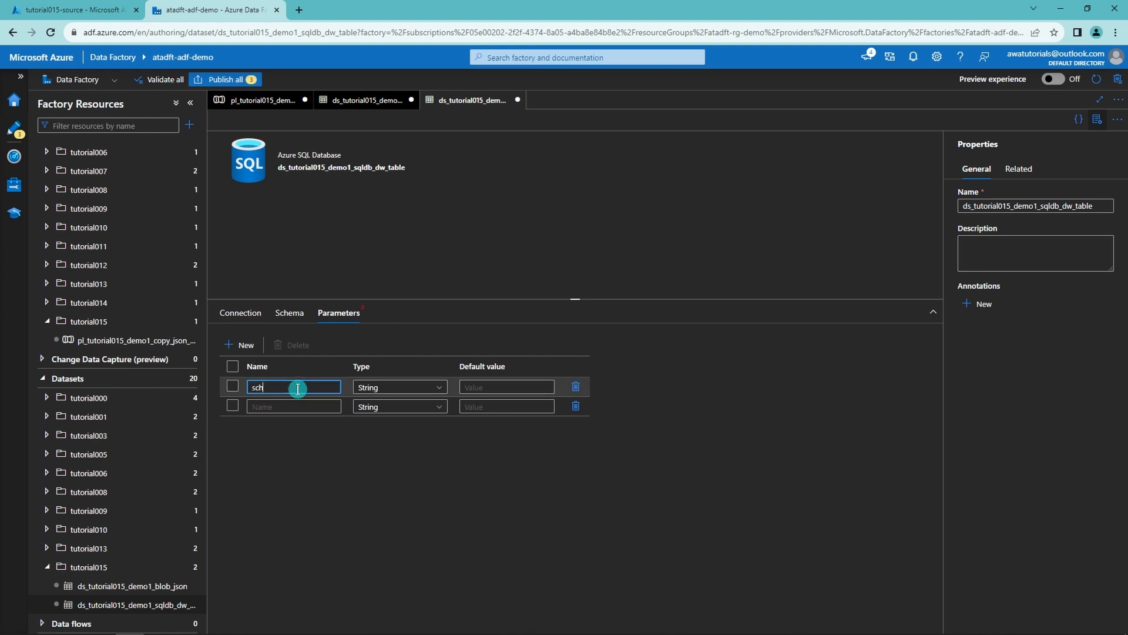
pyautogui.click(294, 406)
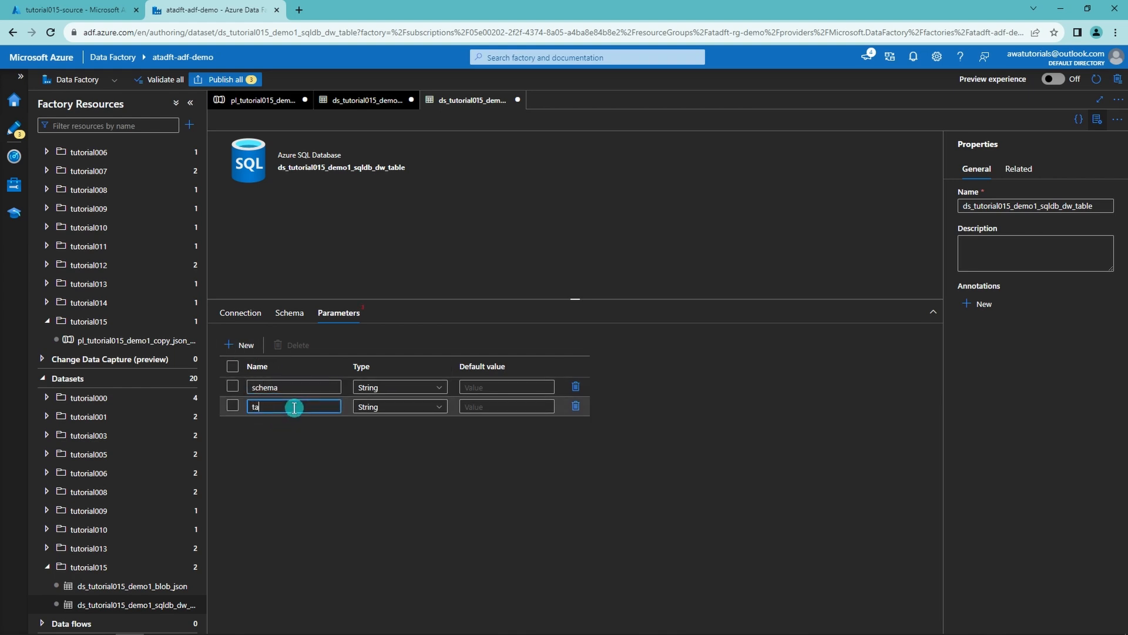
pyautogui.click(238, 313)
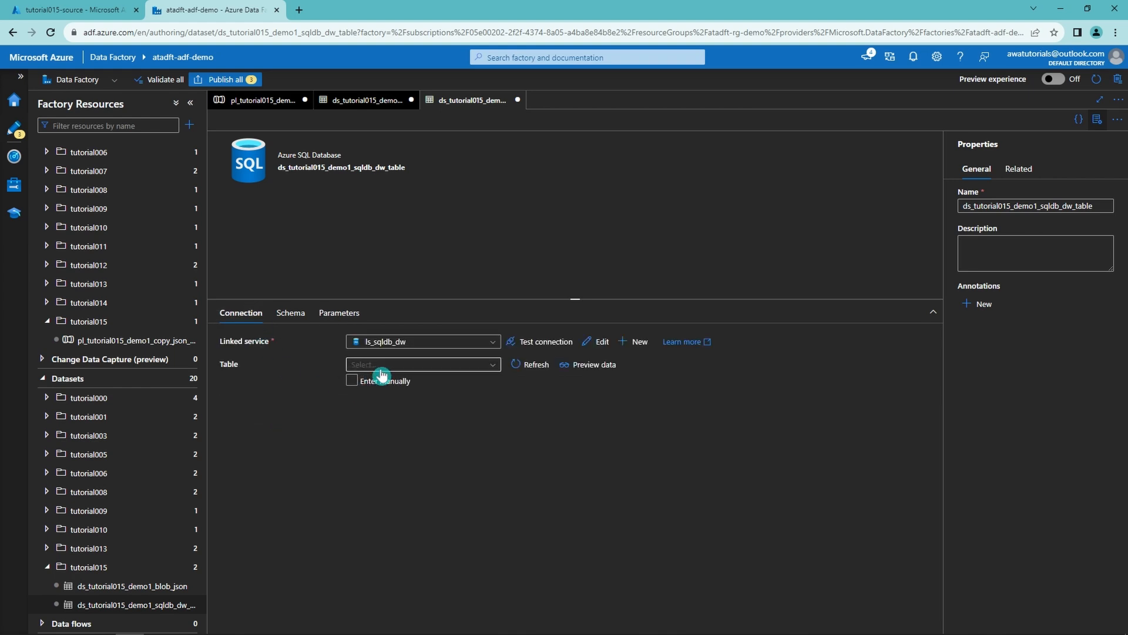
pyautogui.click(351, 380)
pyautogui.click(412, 379)
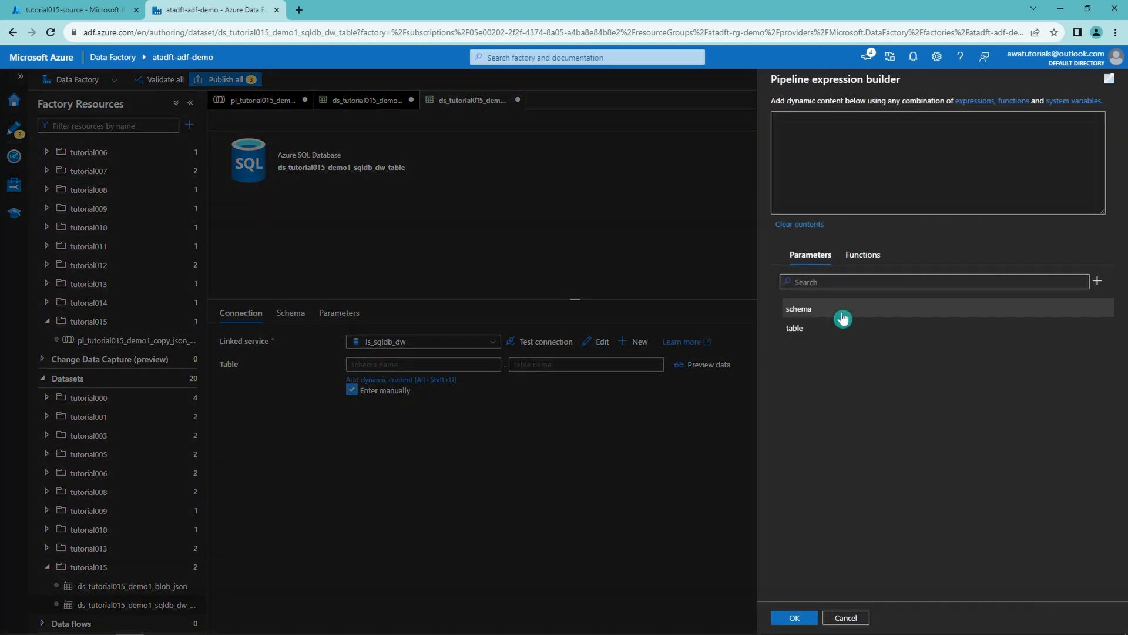
pyautogui.click(834, 310)
pyautogui.click(794, 618)
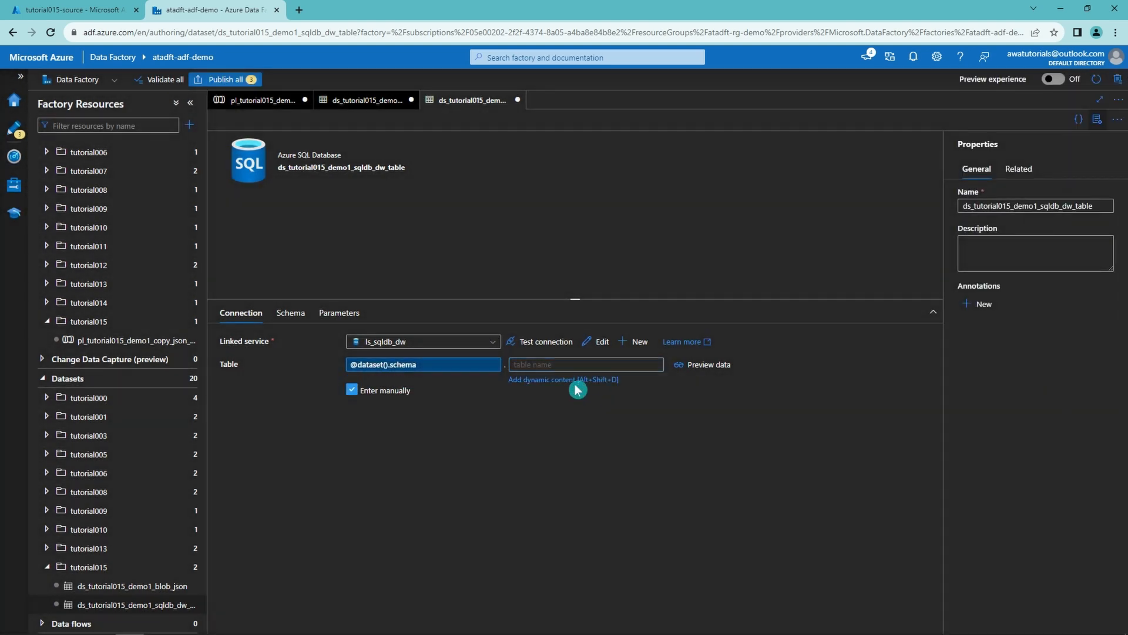
pyautogui.click(555, 382)
pyautogui.click(788, 328)
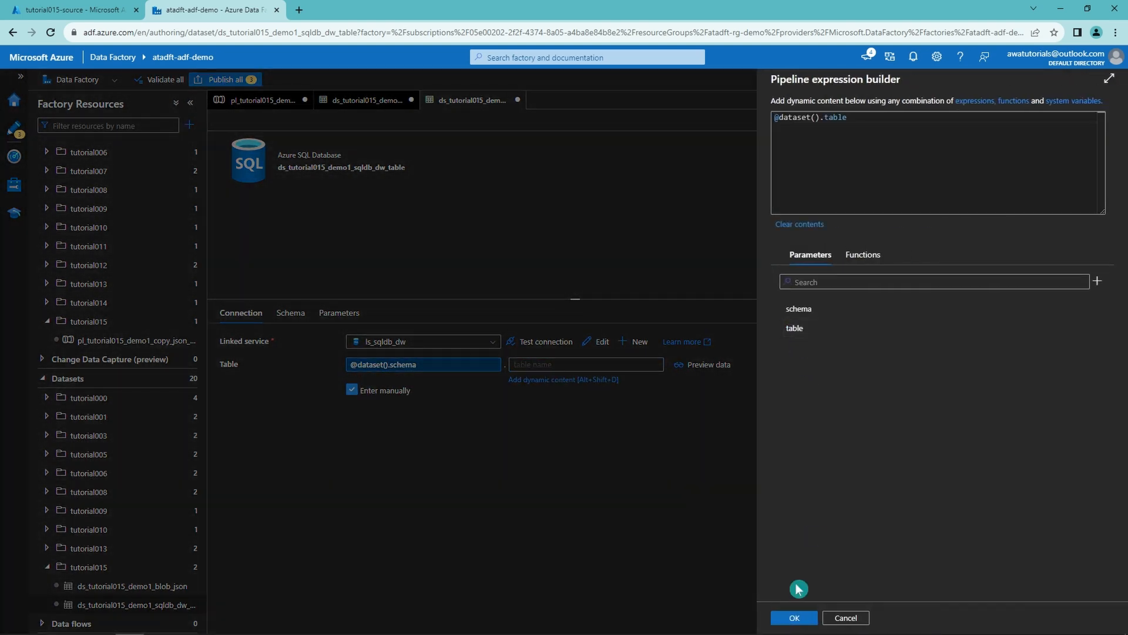
pyautogui.click(794, 618)
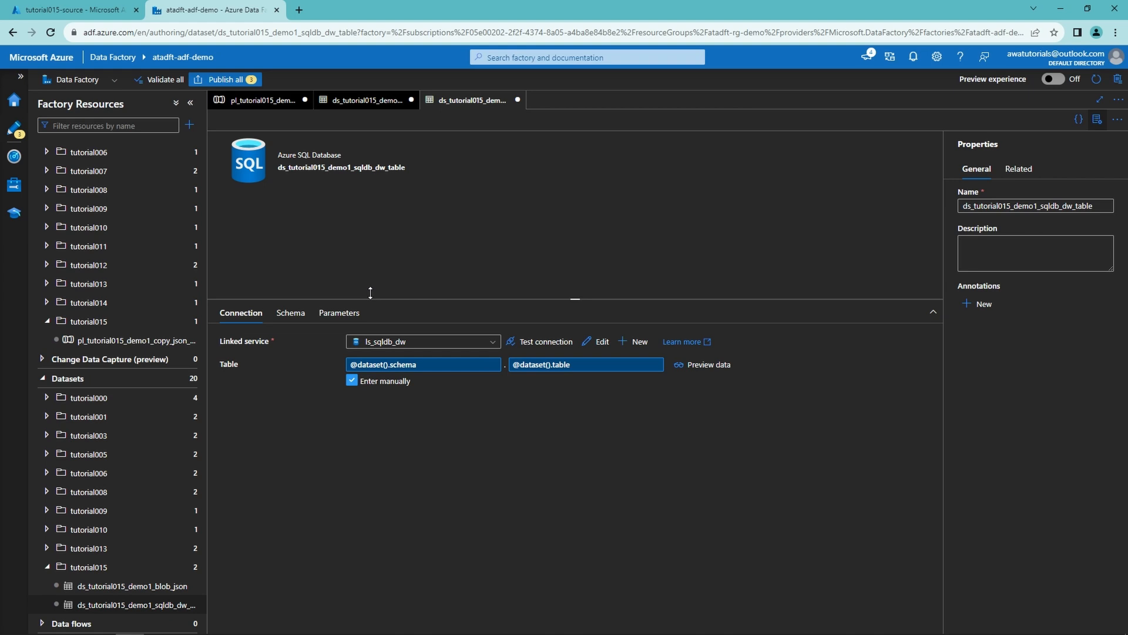
# Step: Return to the pipeline and set the copy activity's sink dataset to ds_tutorial015_demo1_sqldb_dw_table
pyautogui.click(359, 102)
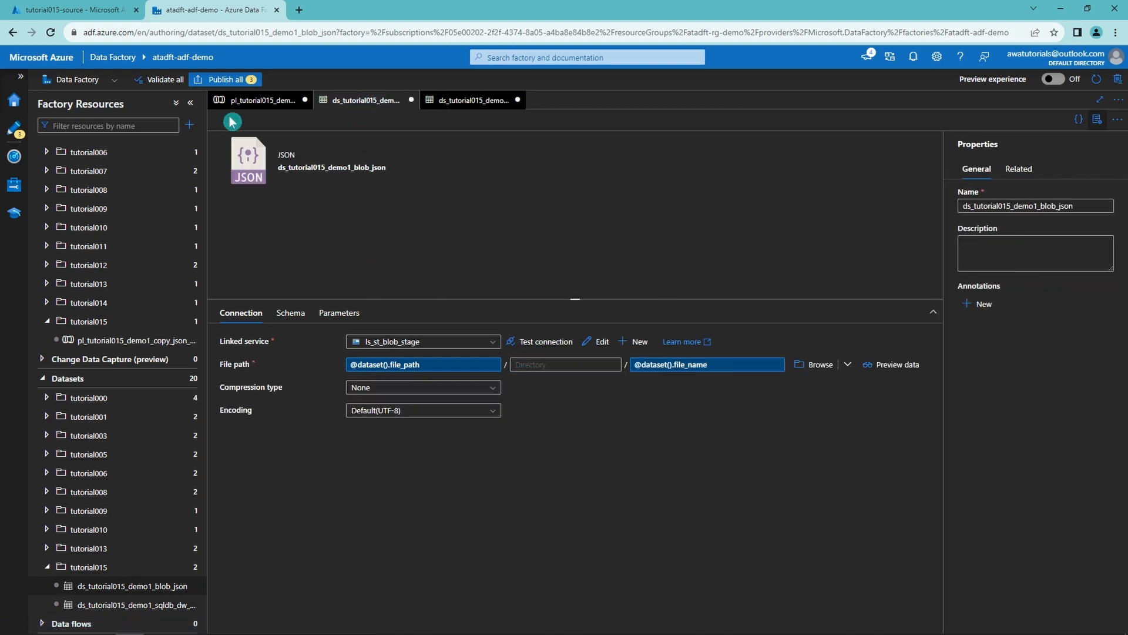
pyautogui.click(263, 100)
pyautogui.click(529, 425)
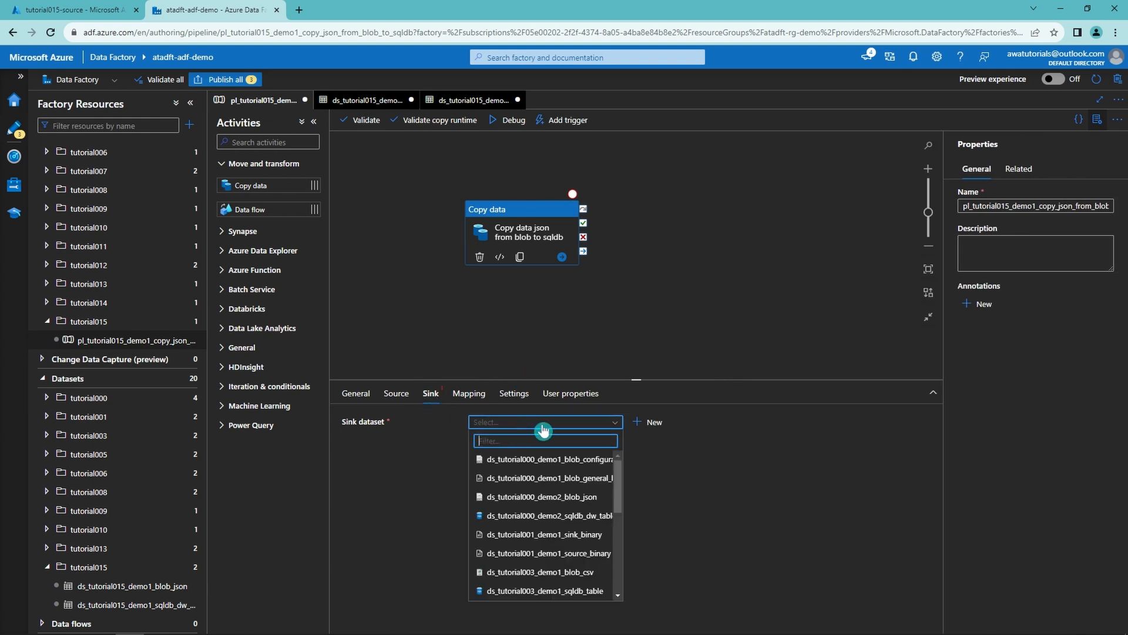
pyautogui.write('015')
pyautogui.click(547, 481)
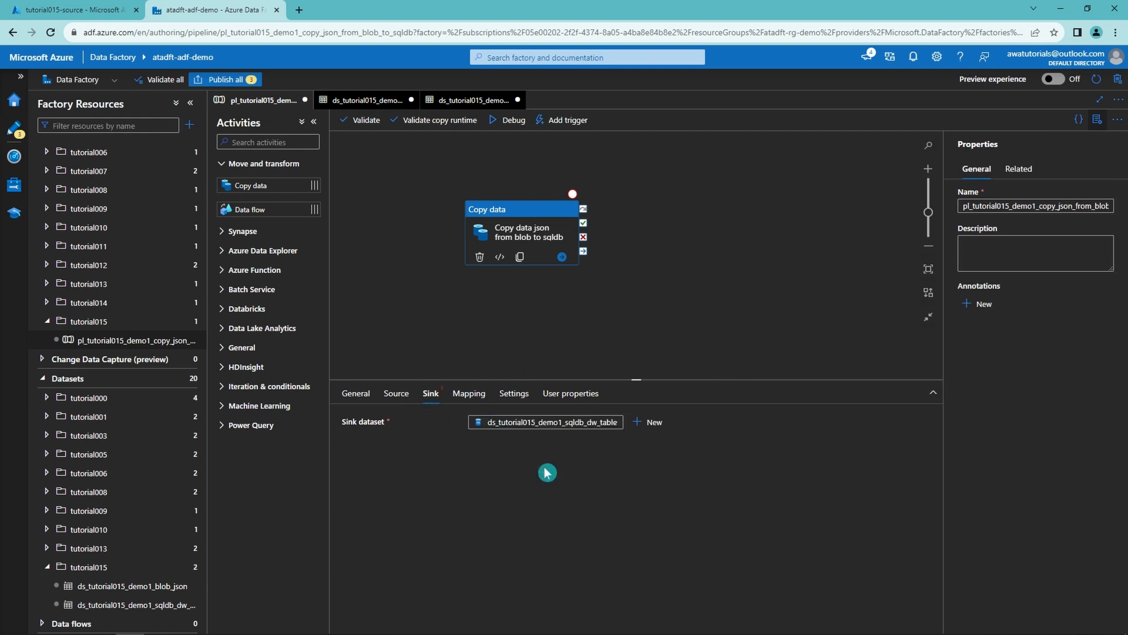
# Step: Set the sink dataset's schema property to tutorial015-sink and its table property to file1
pyautogui.click(617, 484)
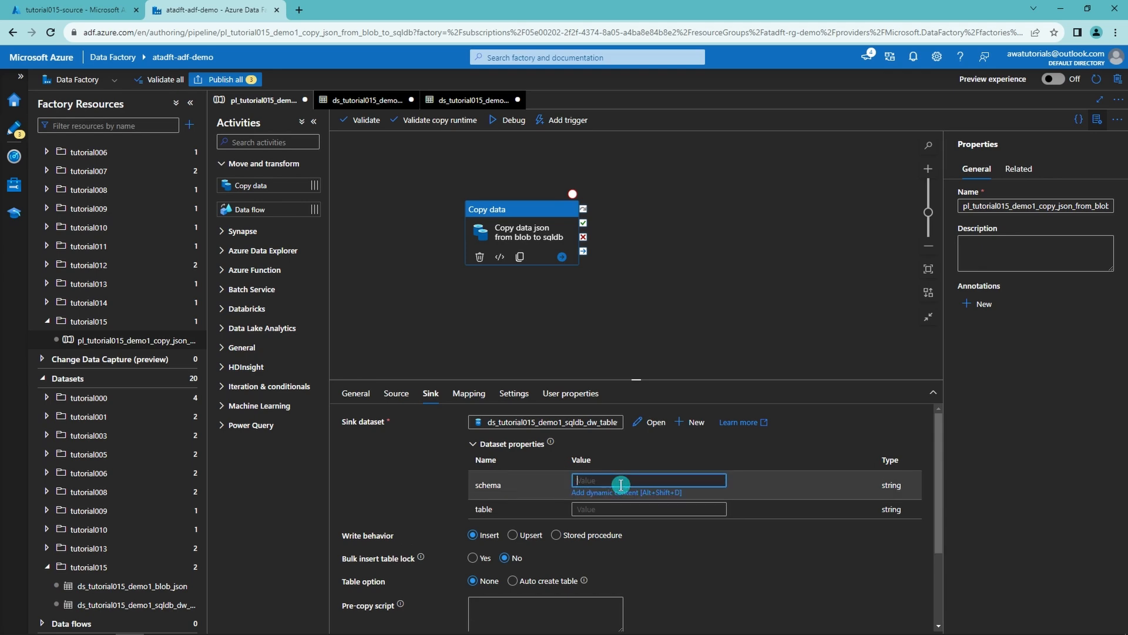
pyautogui.write('tutorial015-sink')
pyautogui.press('Tab')
pyautogui.write('file1')
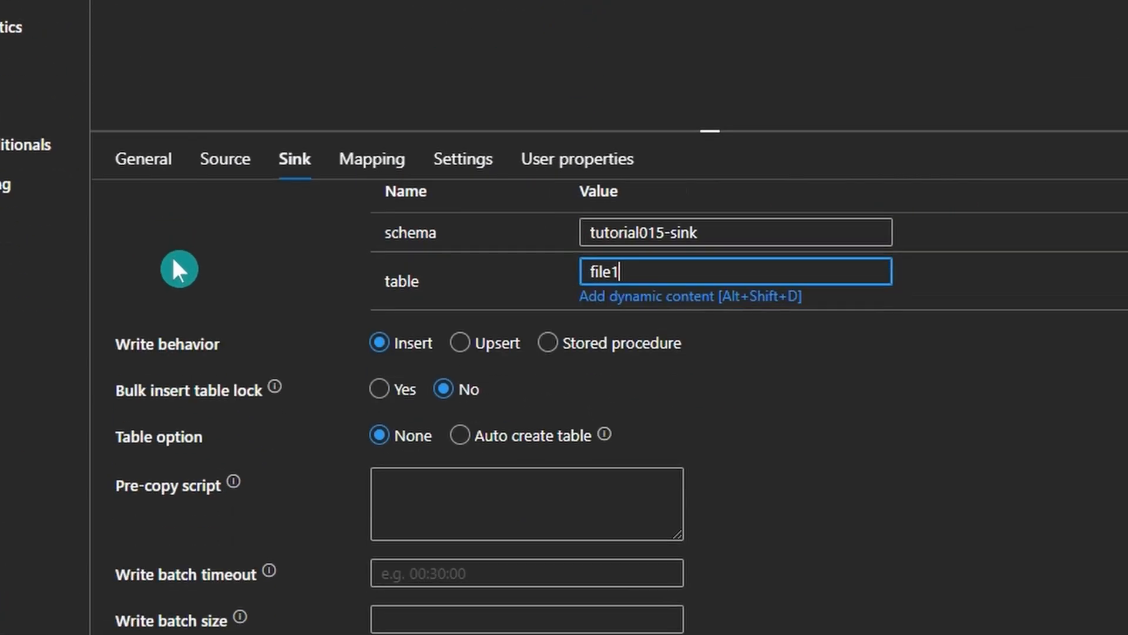
# Step: Read the explanation of the sink's automatic table creation and set the table option to Auto create table
pyautogui.scroll(-1, 372, 448)
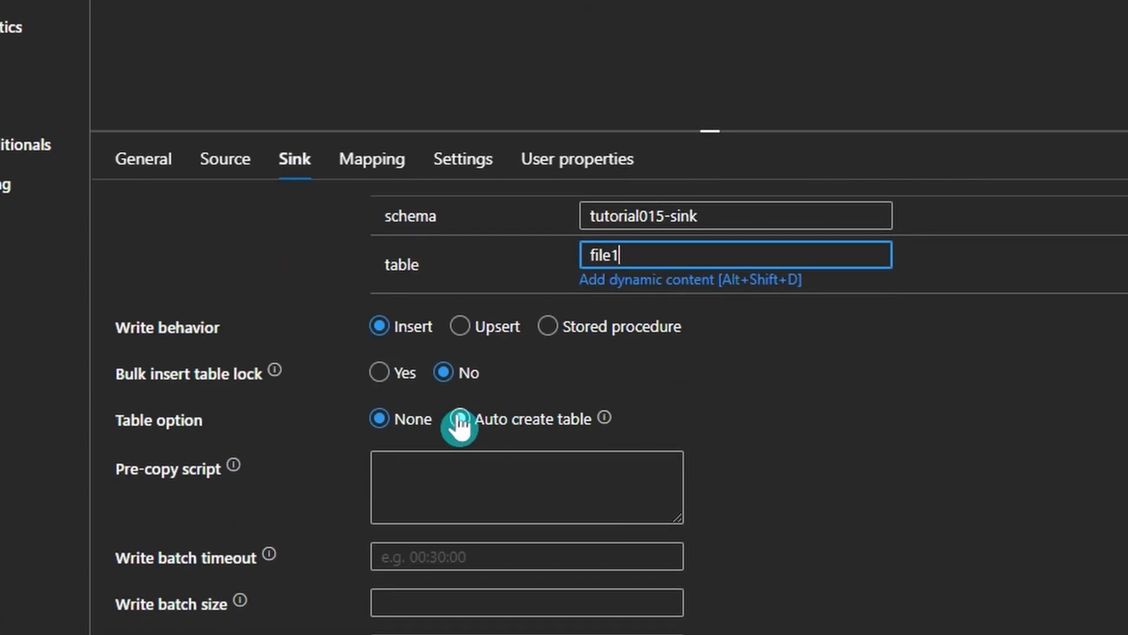
pyautogui.click(613, 415)
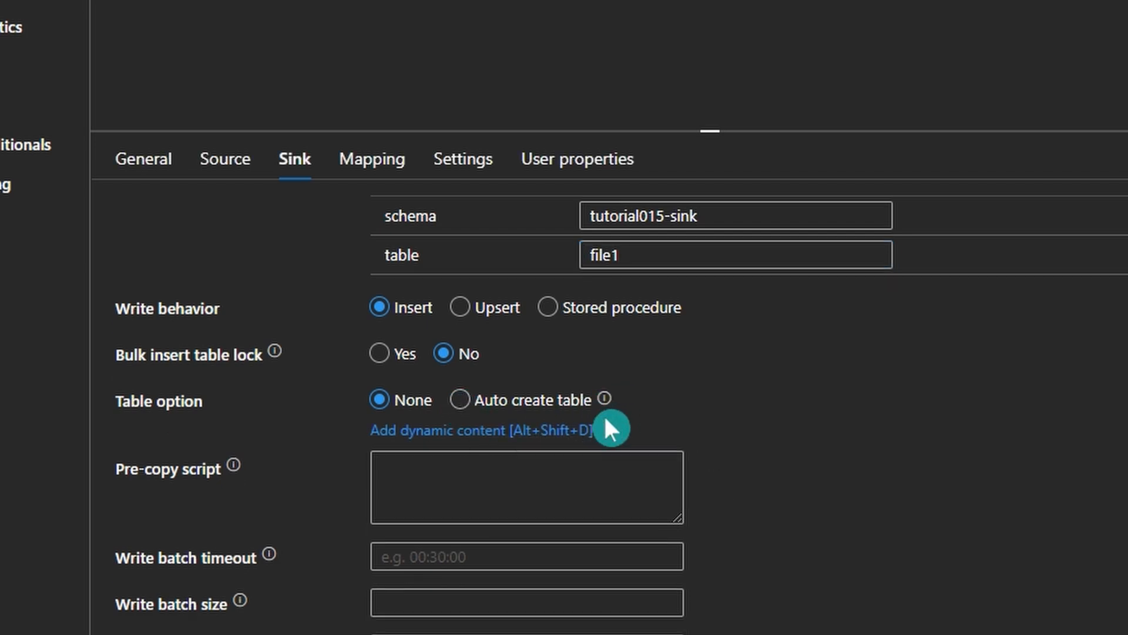
pyautogui.moveTo(606, 399)
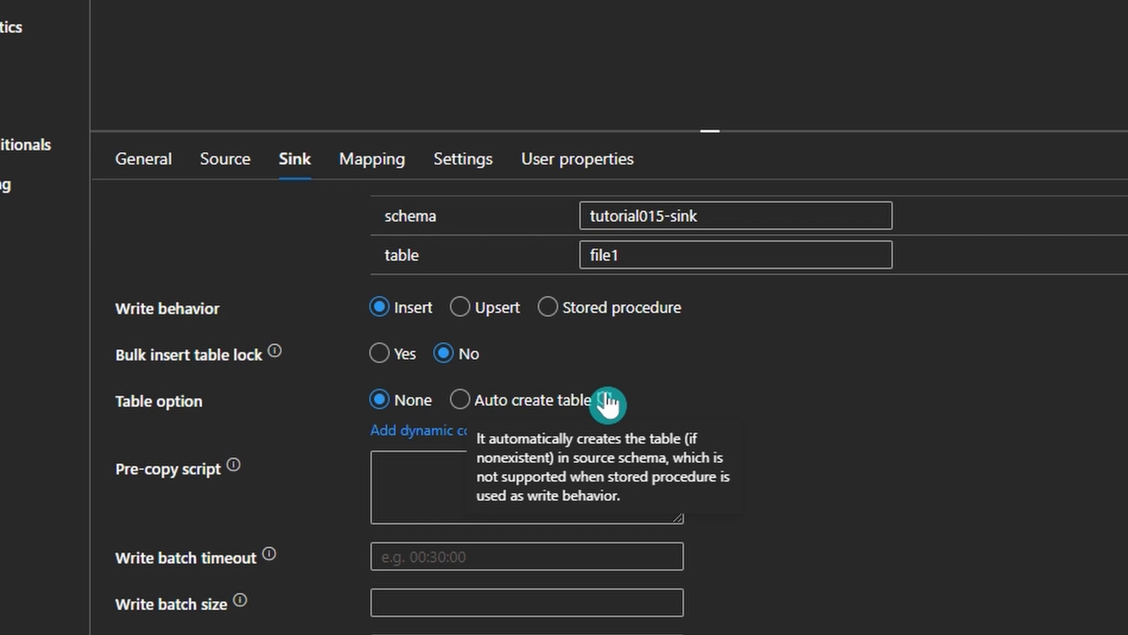
pyautogui.click(477, 405)
# Step: Import the schemas into the copy activity's mapping and examine the array index in the property_1 source path
pyautogui.scroll(2, 662, 372)
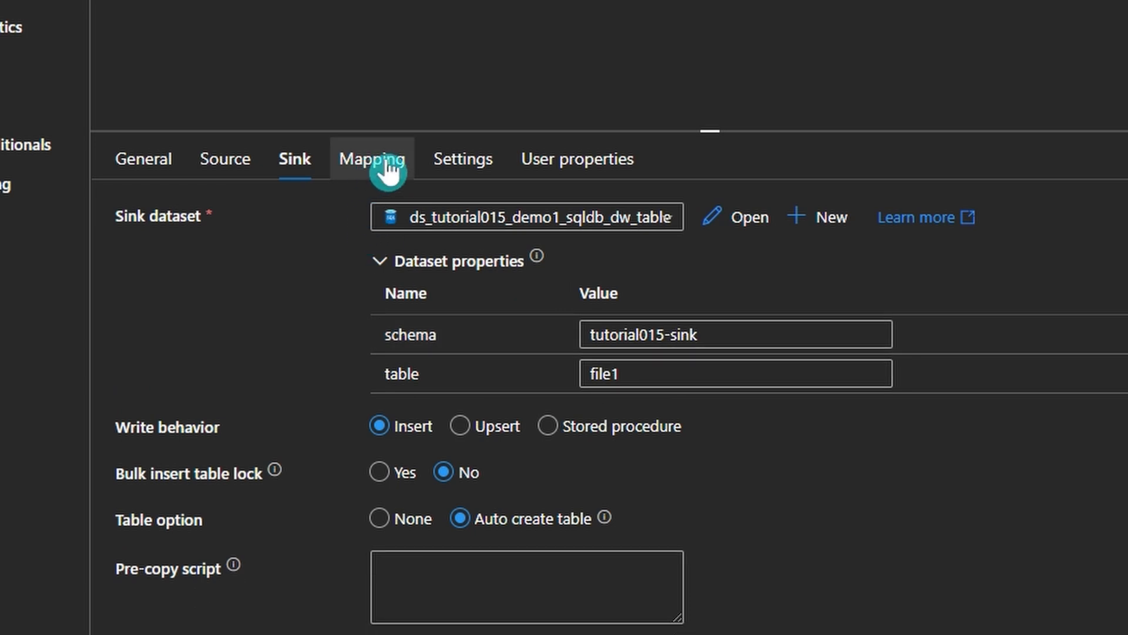
pyautogui.click(388, 171)
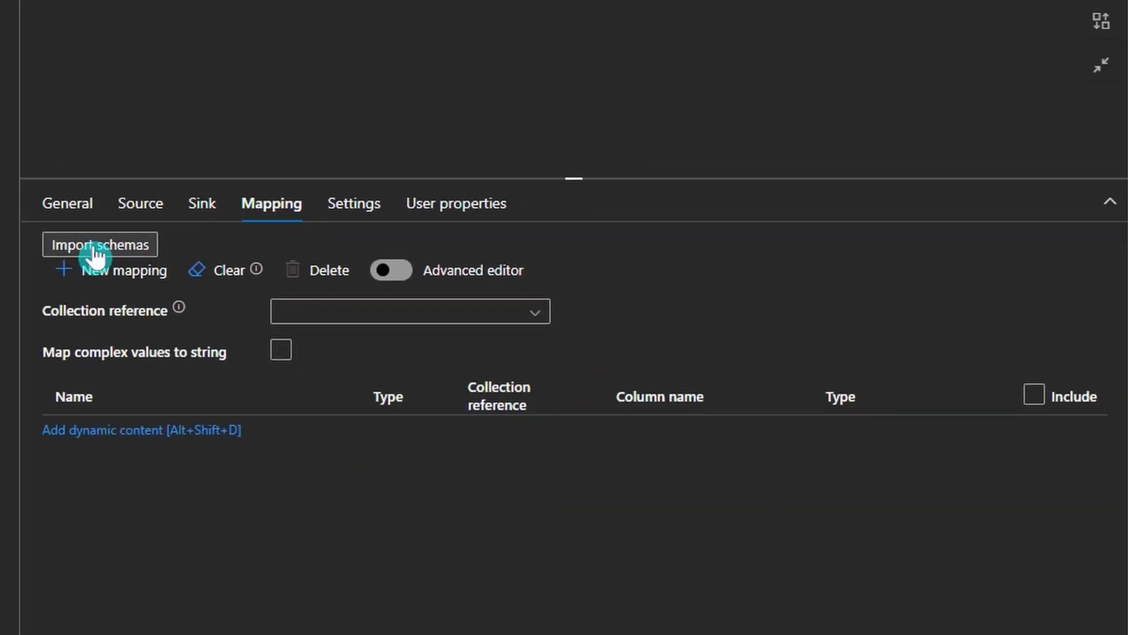
pyautogui.click(93, 251)
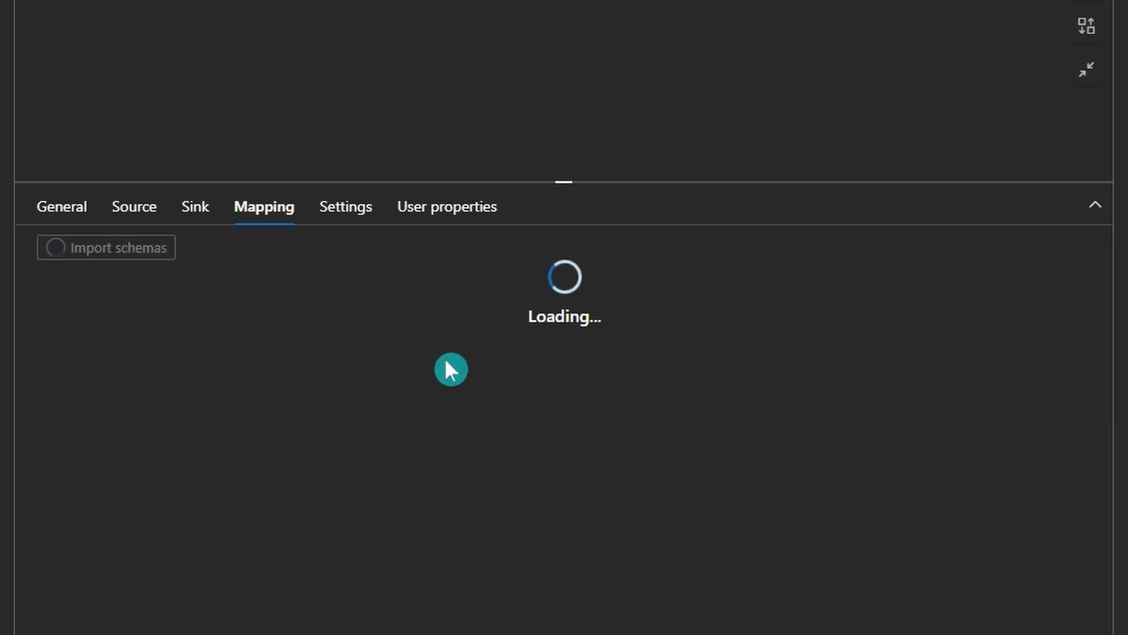
pyautogui.scroll(-1, 442, 358)
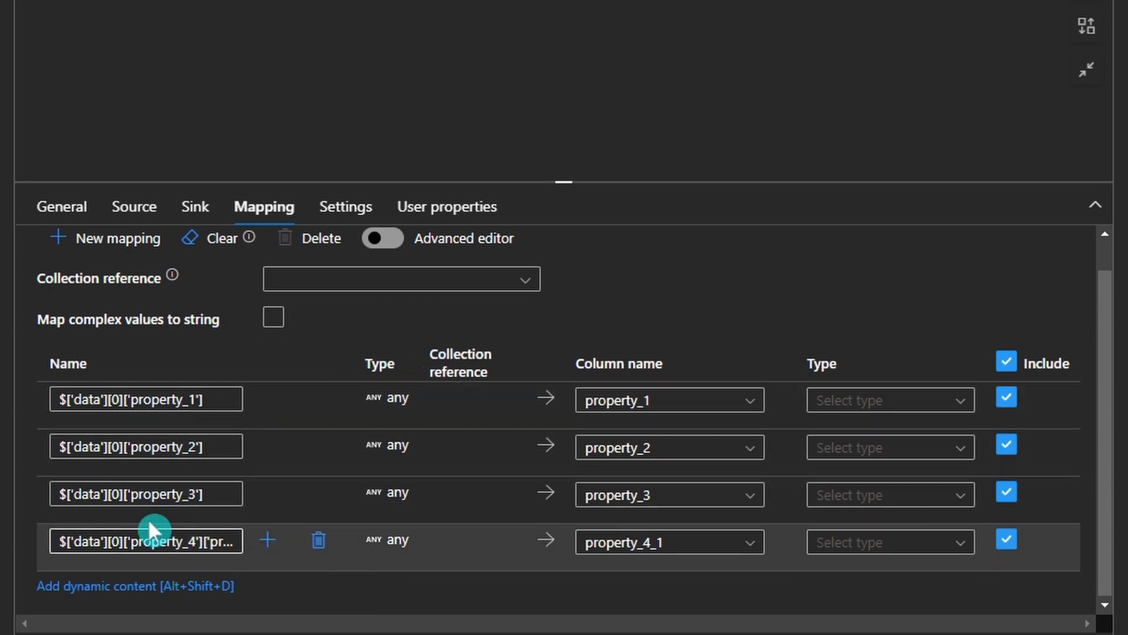
pyautogui.moveTo(222, 395); pyautogui.dragTo(55, 395)
pyautogui.click(125, 404)
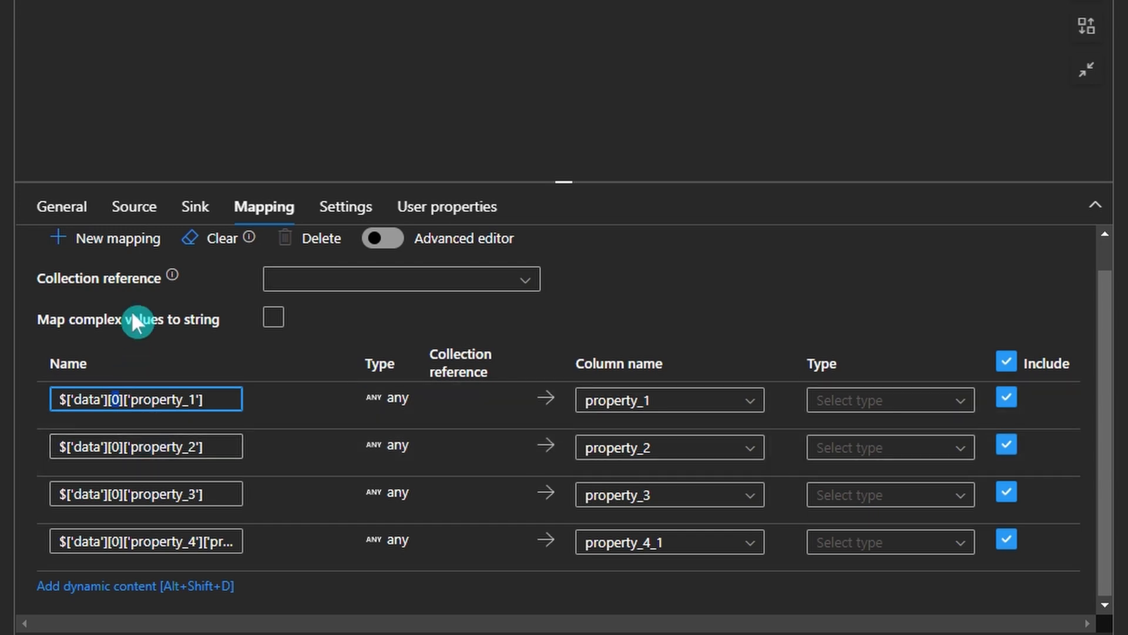
# Step: Set the mapping's collection reference to the data array, $['data'], and import the schemas again
pyautogui.moveTo(172, 279)
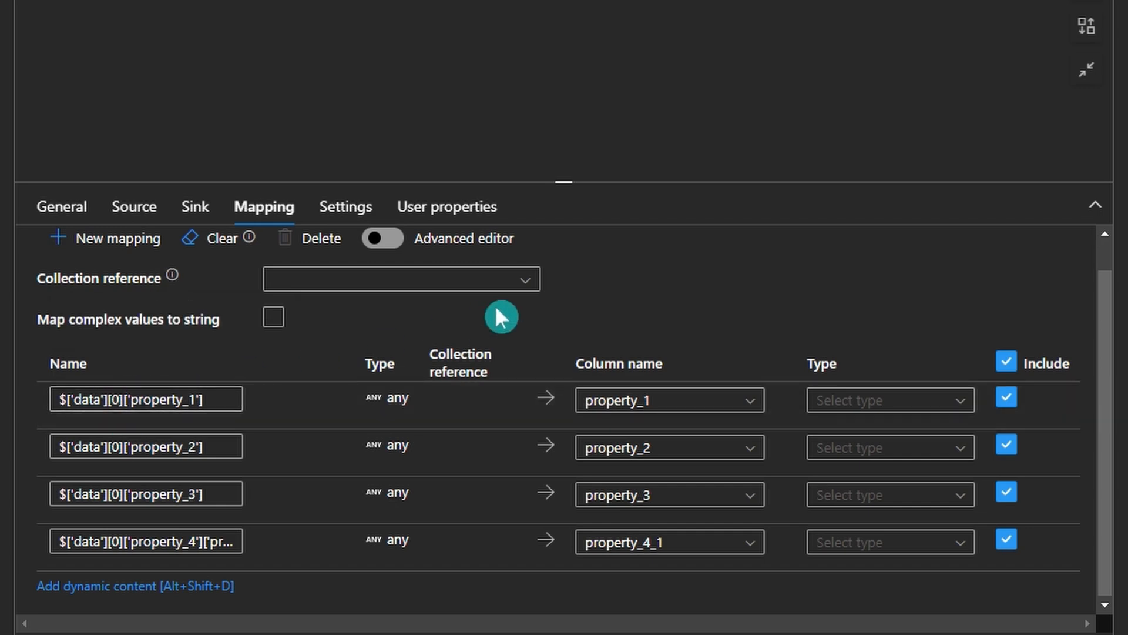
pyautogui.click(524, 281)
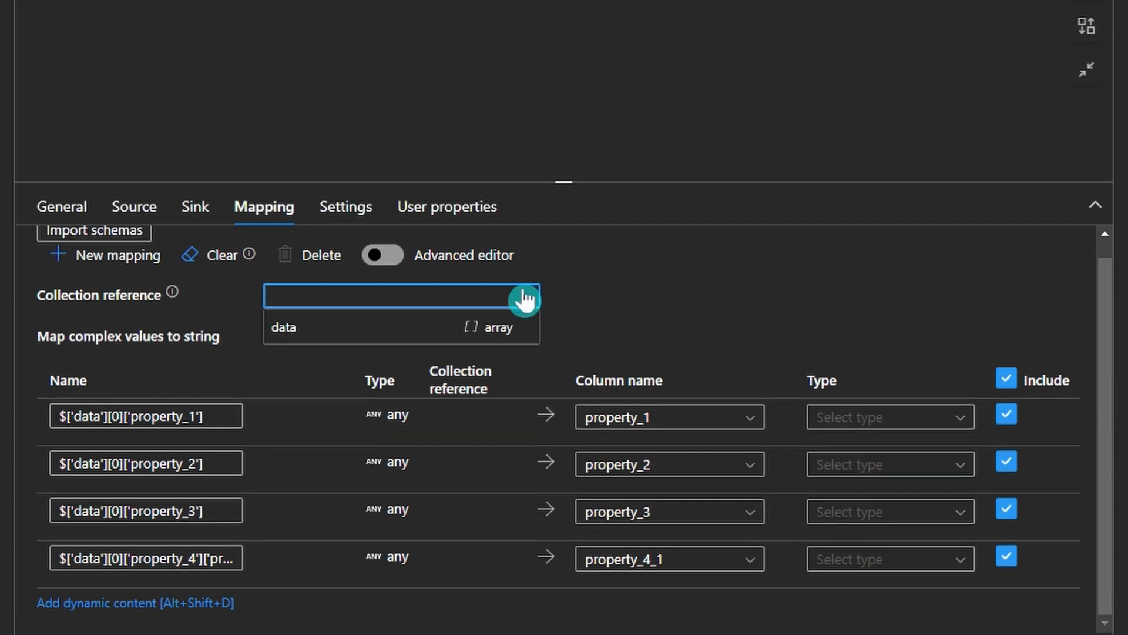
pyautogui.click(424, 336)
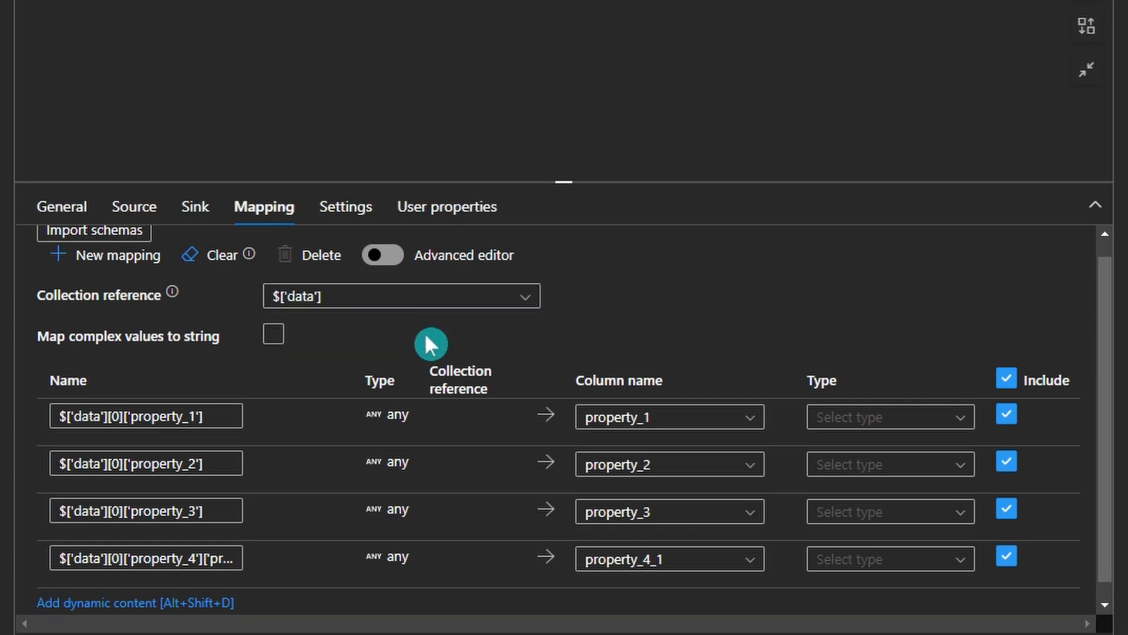
pyautogui.scroll(1, 182, 294)
pyautogui.click(104, 249)
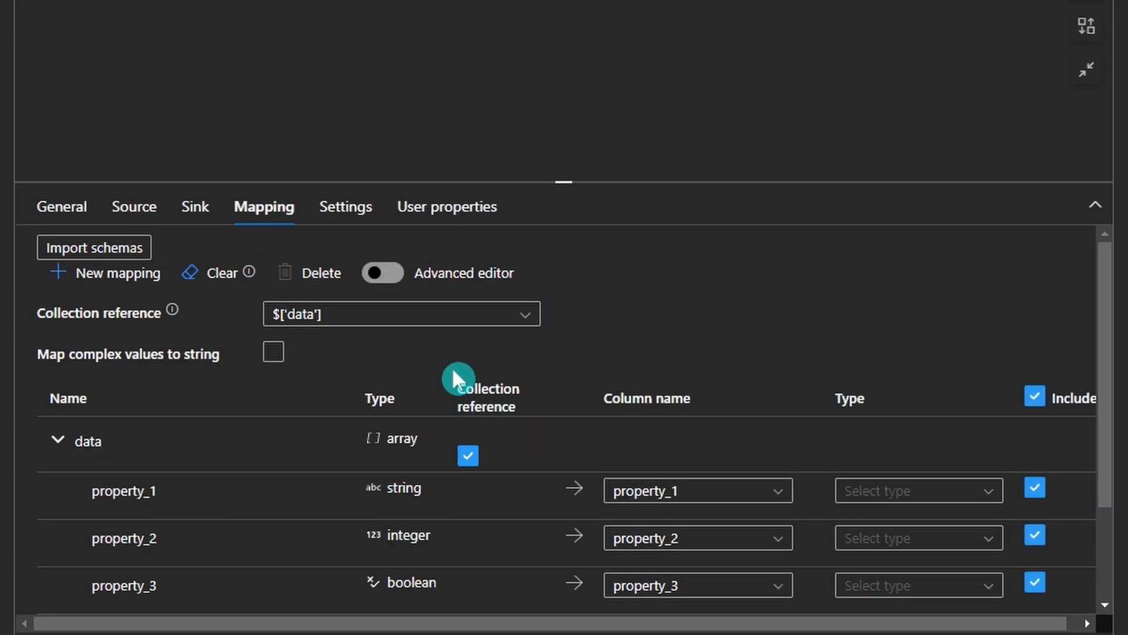
# Step: Enlarge the mapping area and examine the imported column mappings, including property_4_1 nested under the property_4 object
pyautogui.scroll(-3, 456, 376)
pyautogui.moveTo(566, 182); pyautogui.dragTo(565, 40)
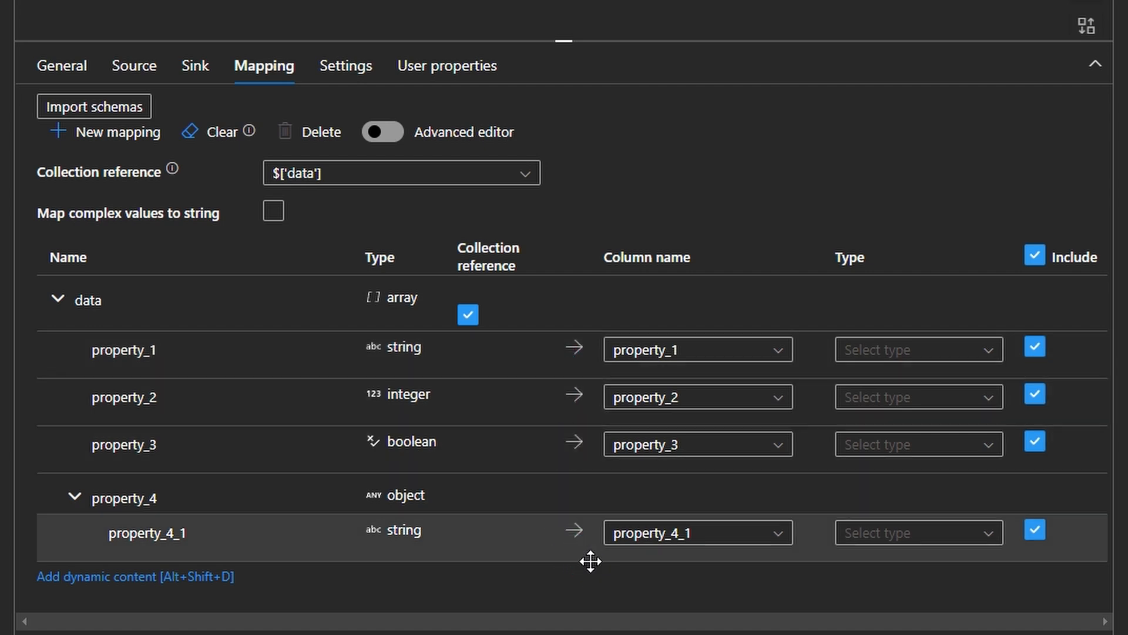
pyautogui.click(653, 540)
pyautogui.click(74, 498)
pyautogui.click(74, 498)
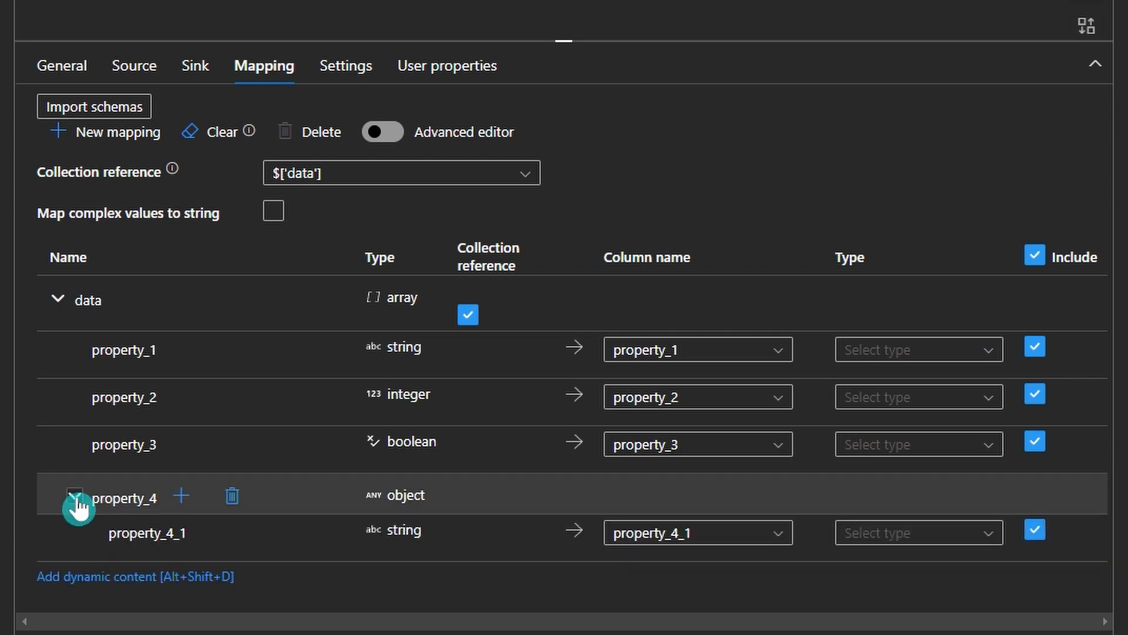
# Step: Review the data types available for the sink column property_1 in the mapping
pyautogui.click(968, 353)
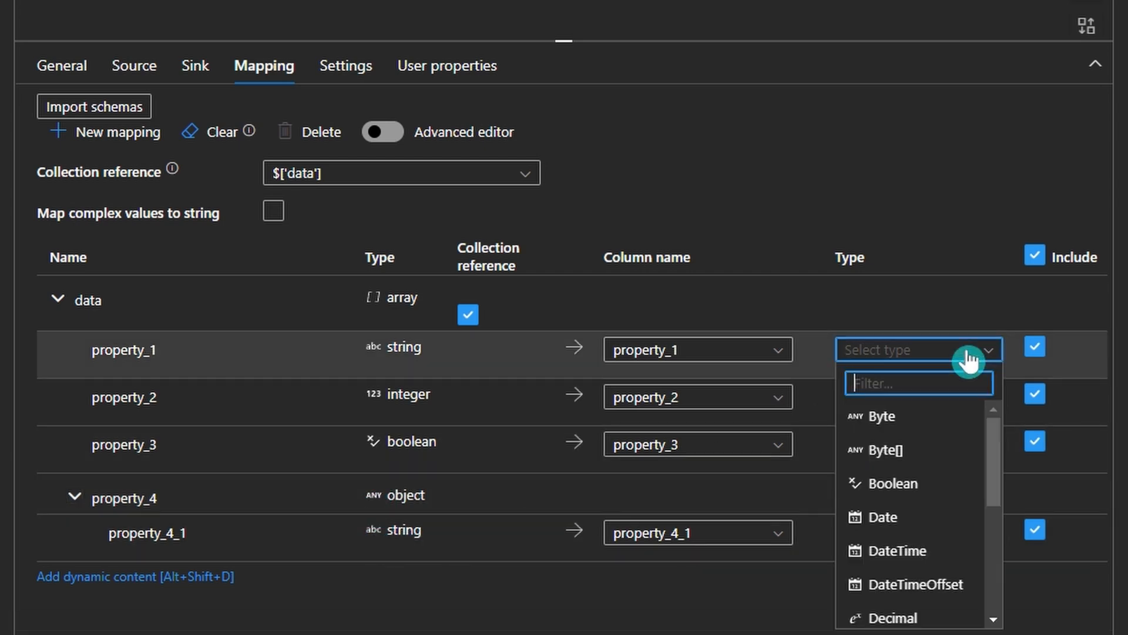
pyautogui.click(970, 358)
pyautogui.click(971, 360)
pyautogui.scroll(-5, 940, 467)
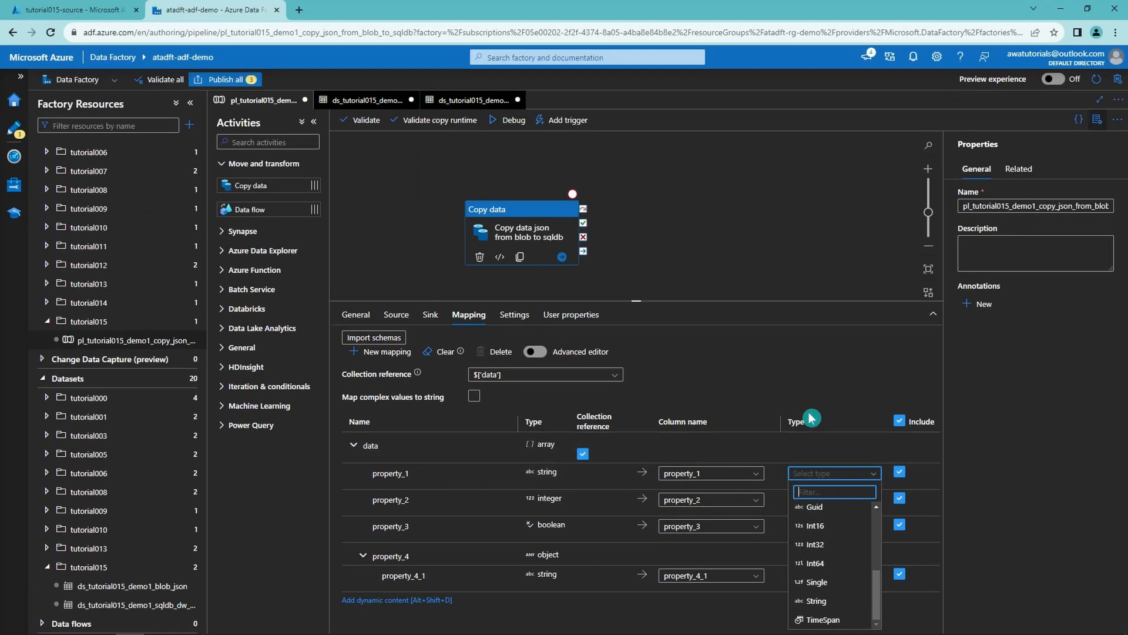
# Step: Run the pipeline in debug mode and refresh its run status
pyautogui.click(871, 193)
pyautogui.click(403, 128)
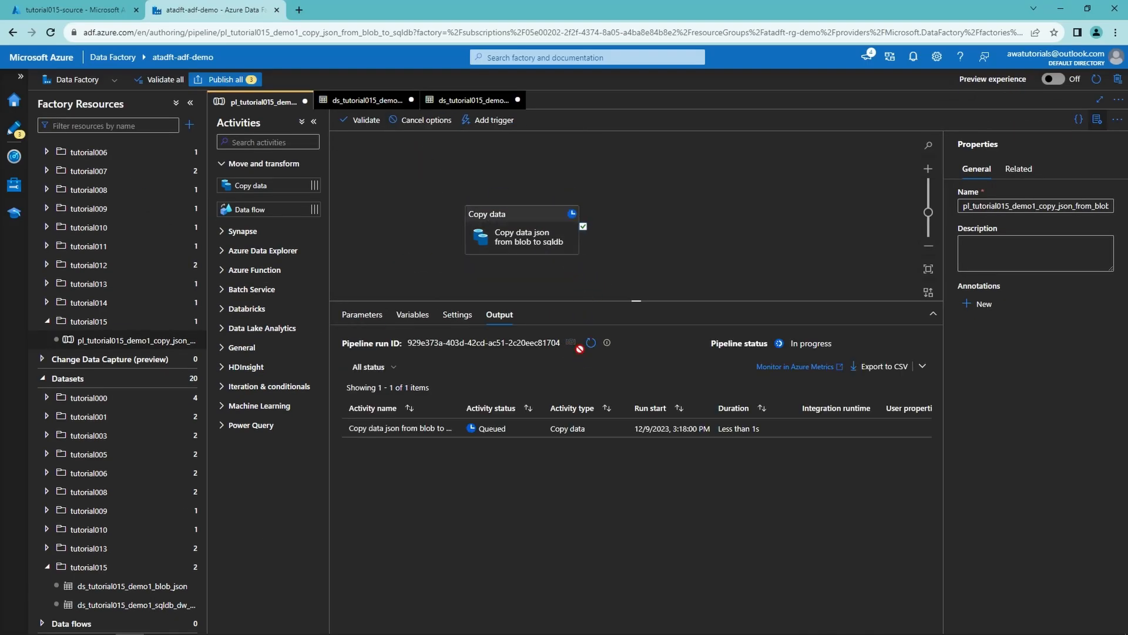
pyautogui.click(590, 343)
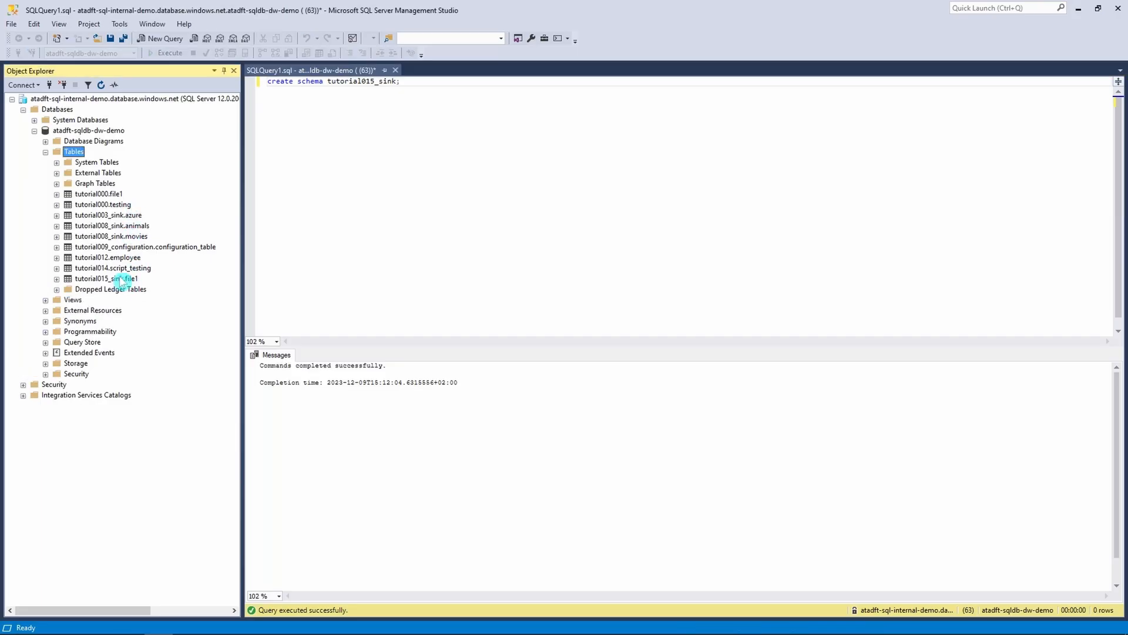
# Step: Switch to SQL Server Management Studio, query the rows of the tutorial015_sink.file1 table, and examine its columns and their data types
pyautogui.click(121, 279)
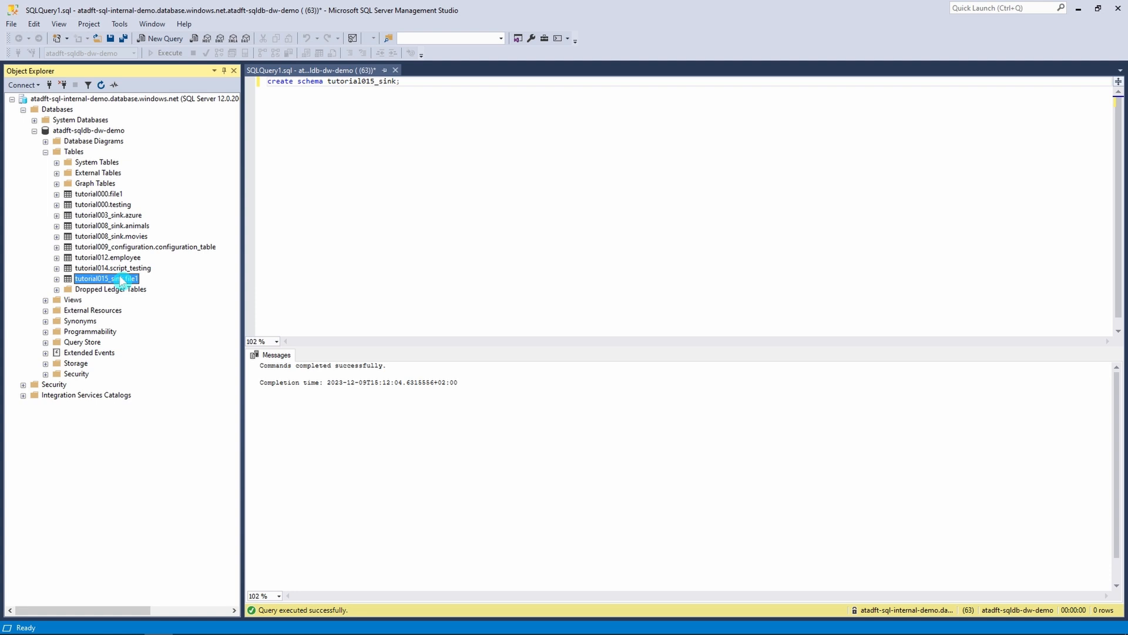
pyautogui.rightClick(120, 280)
pyautogui.click(184, 311)
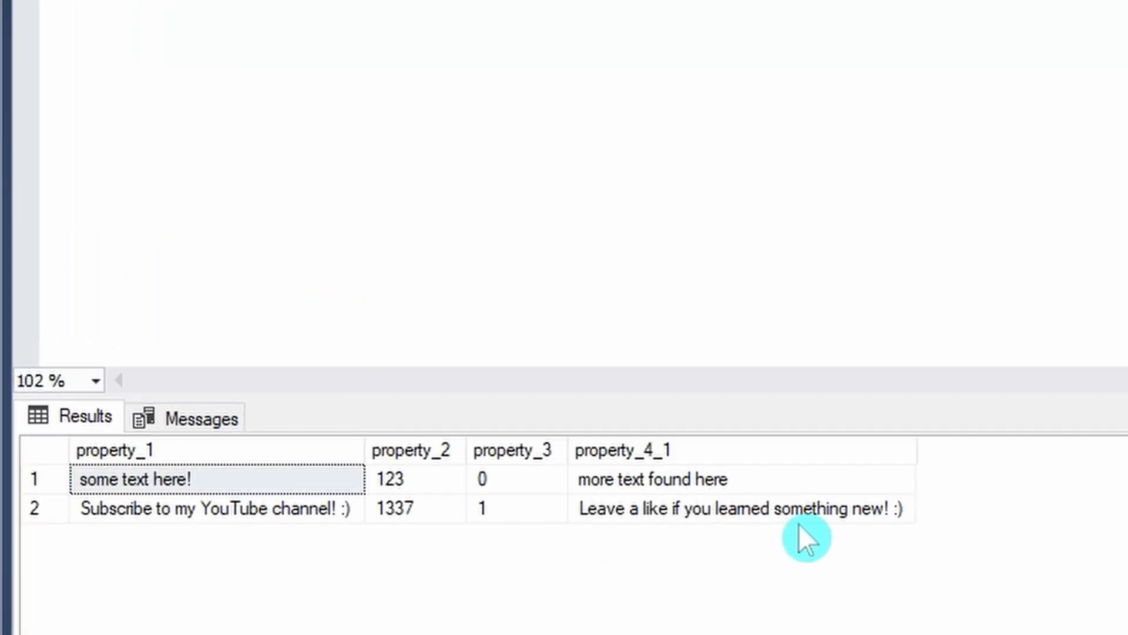
pyautogui.click(547, 610)
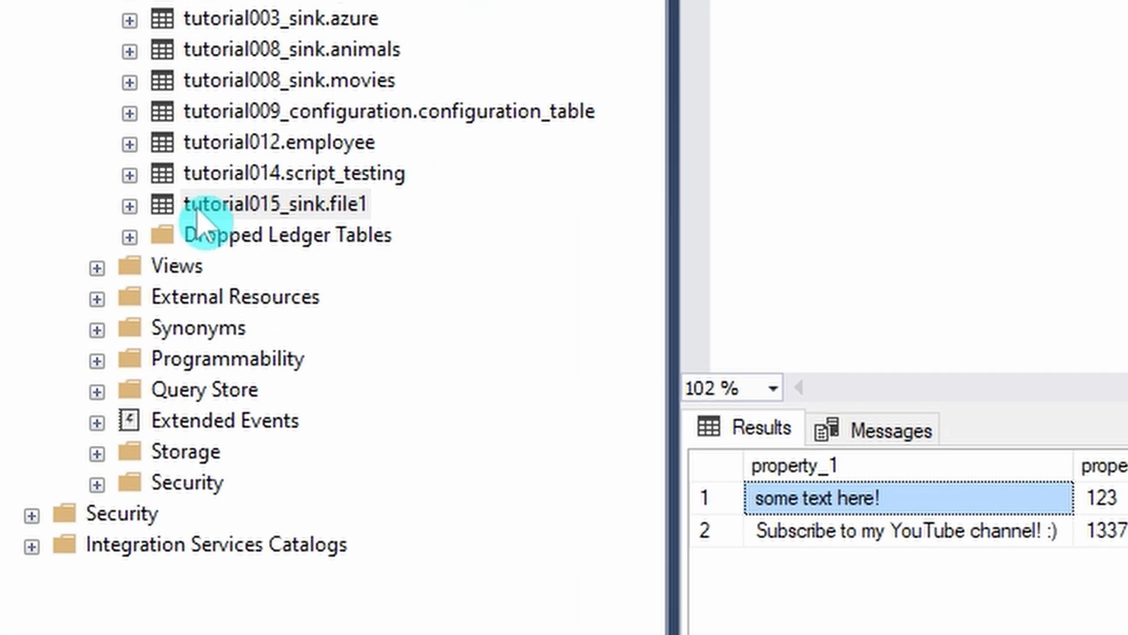
pyautogui.click(55, 279)
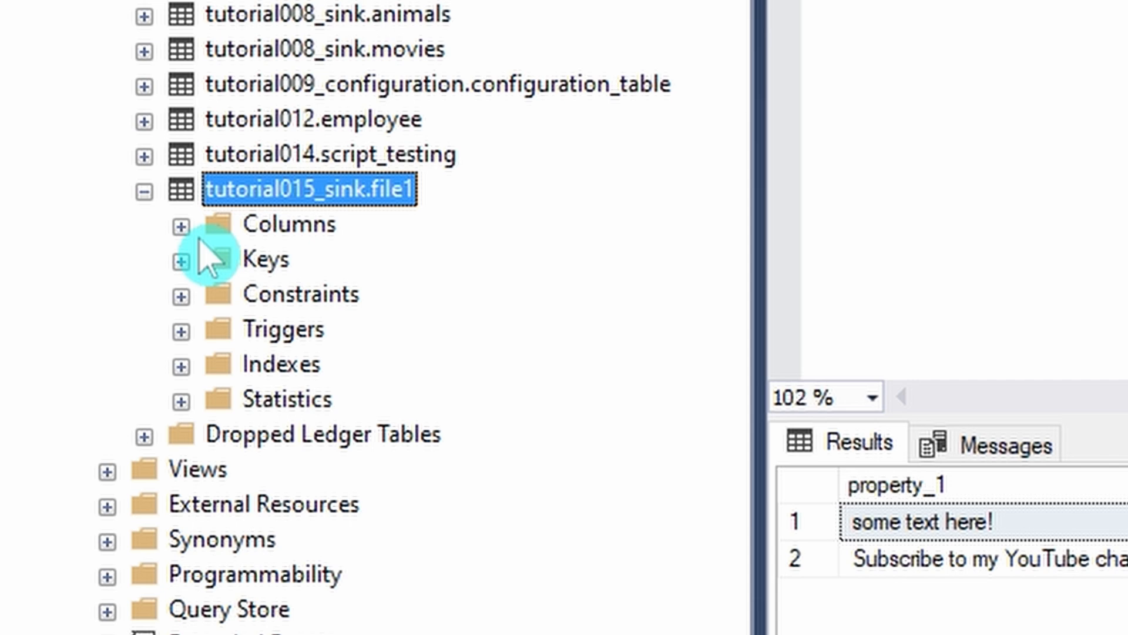
pyautogui.click(182, 227)
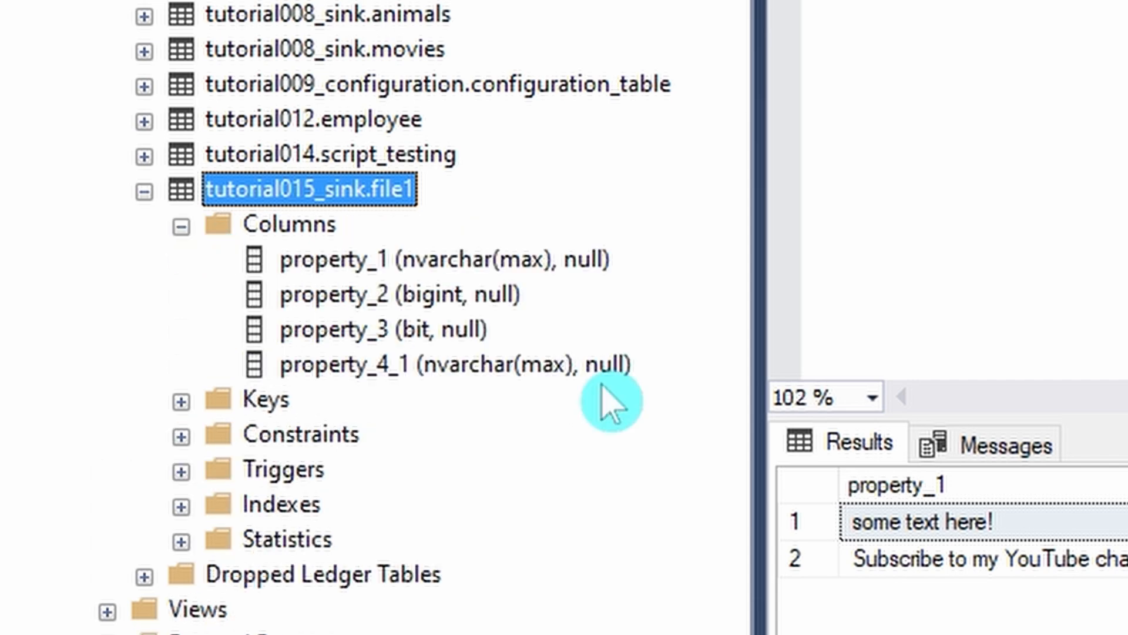